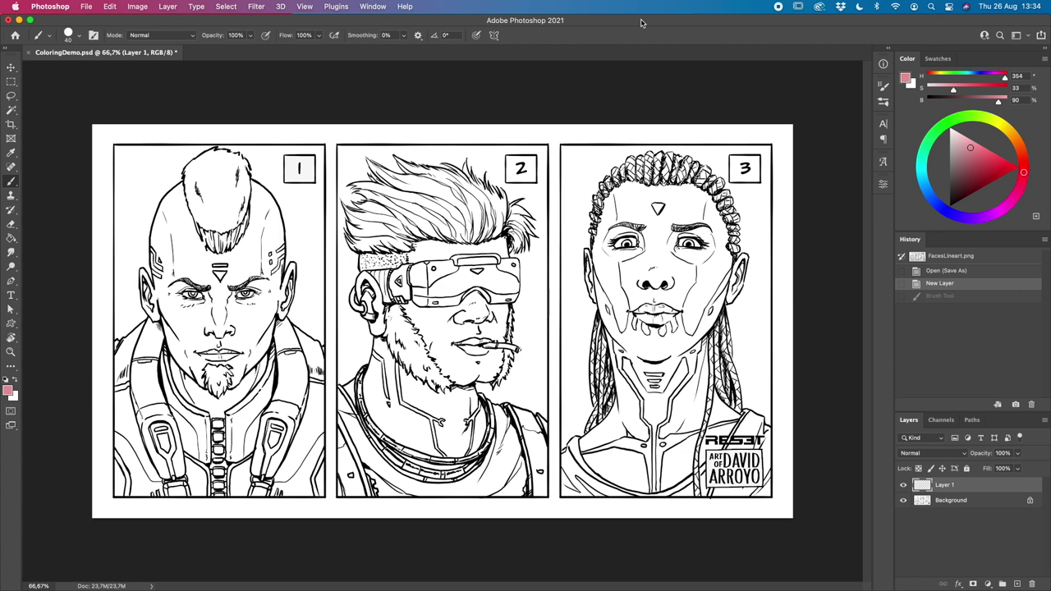
Step: Delete the empty Layer 1 and convert the locked Background into a regular layer named Line Art
key(BackSpace)
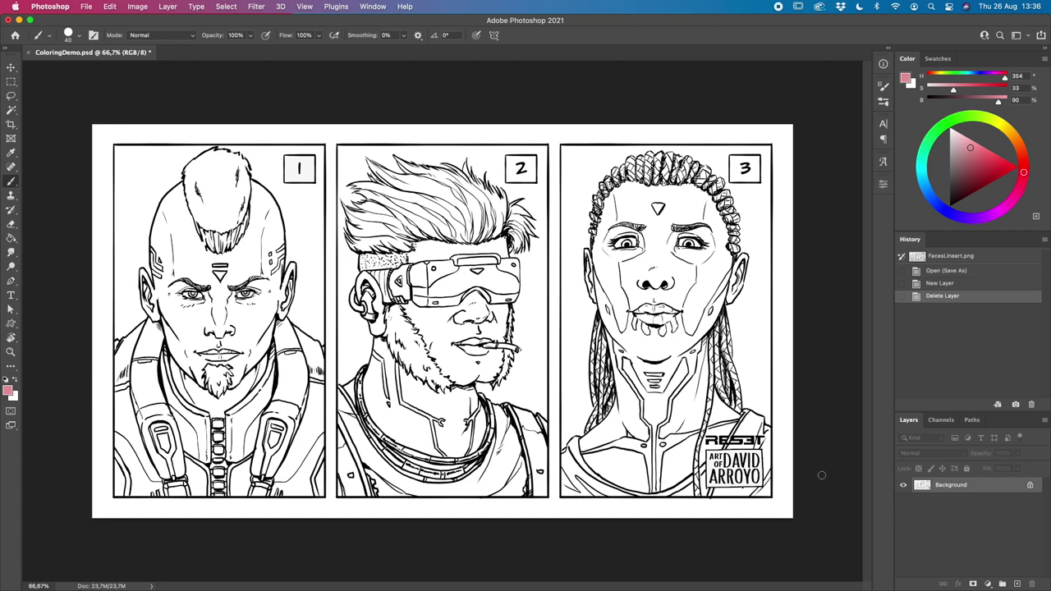
scroll(821, 475, up, 2)
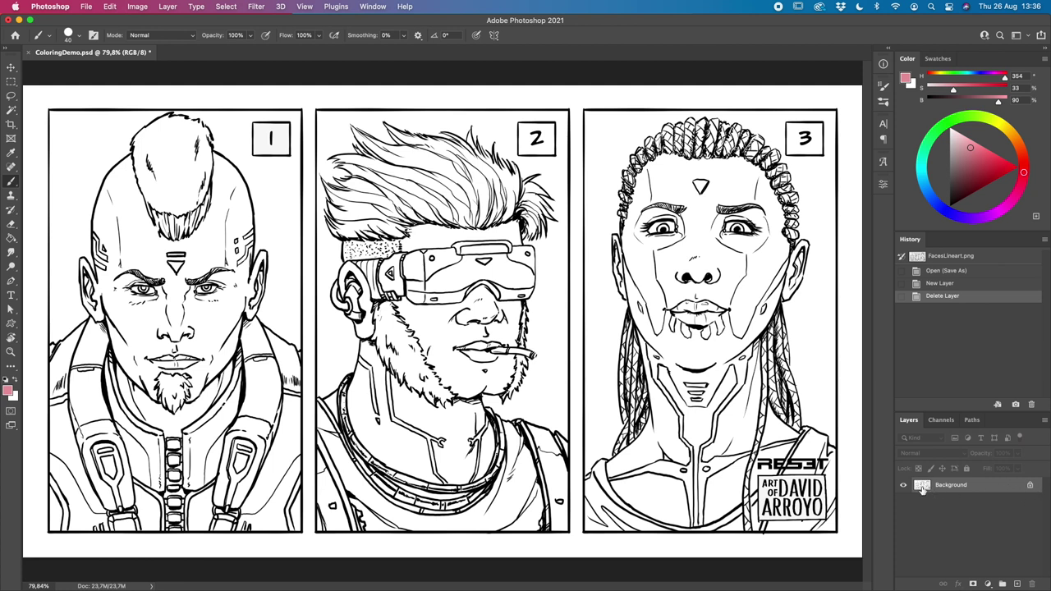
click(1030, 485)
double_click(945, 486)
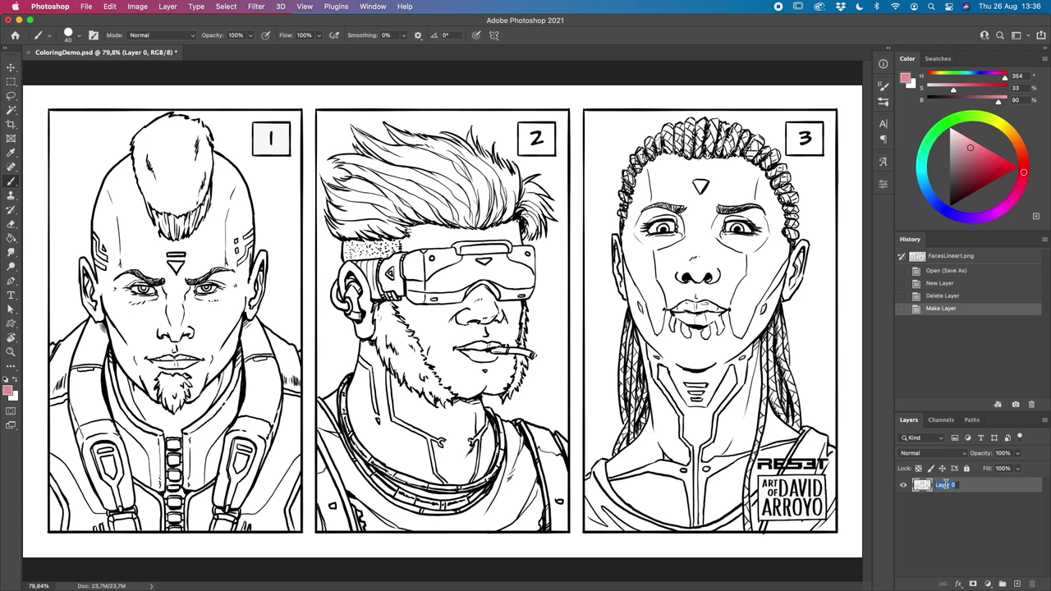
text(Line Art)
key(Return)
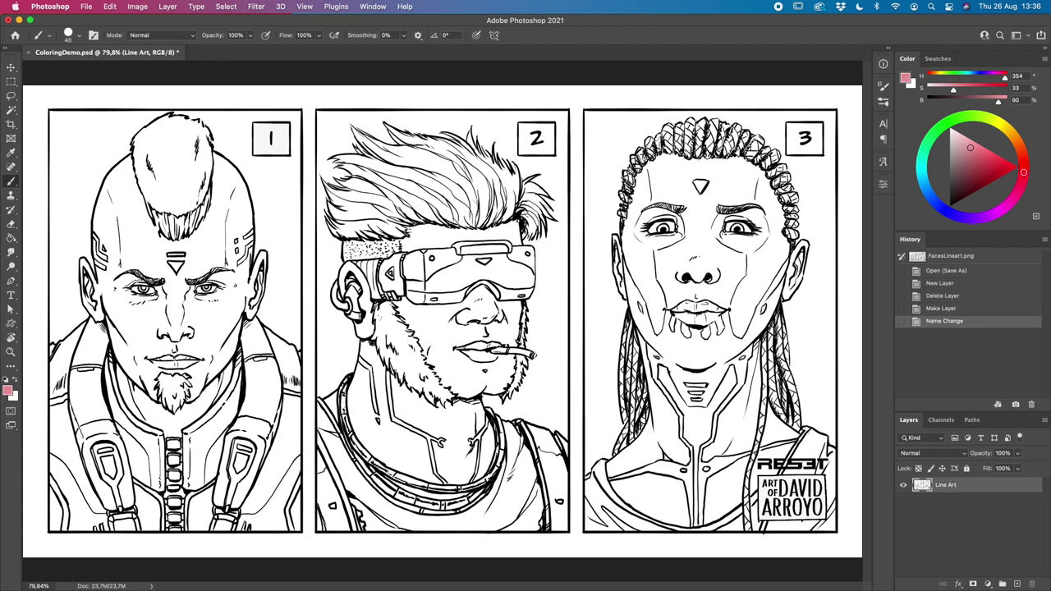
Step: Create a new layer named Flats and place it beneath the Line Art layer
click(1017, 584)
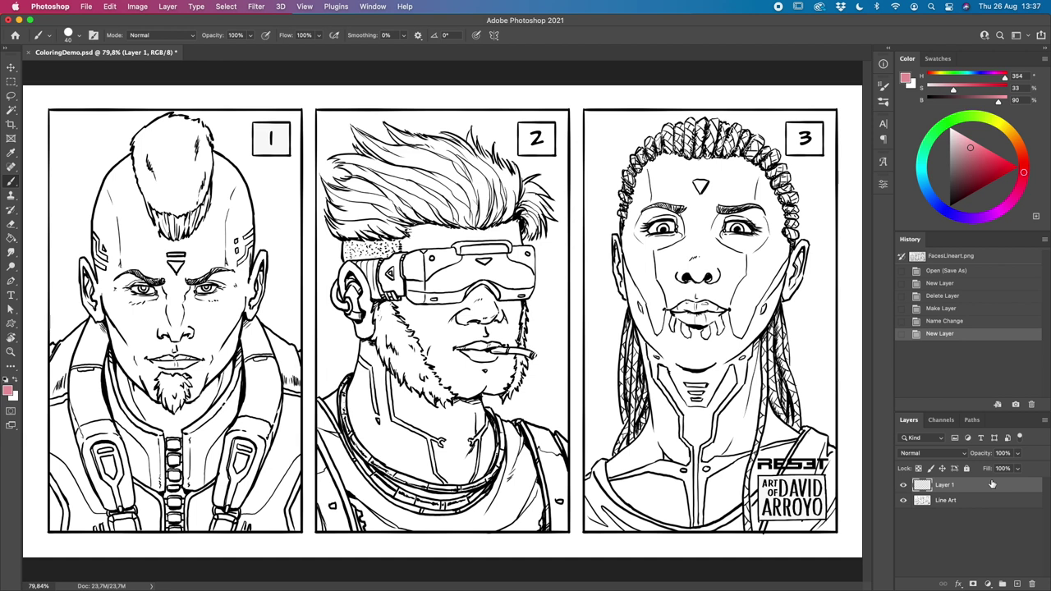
key(ctrl+j)
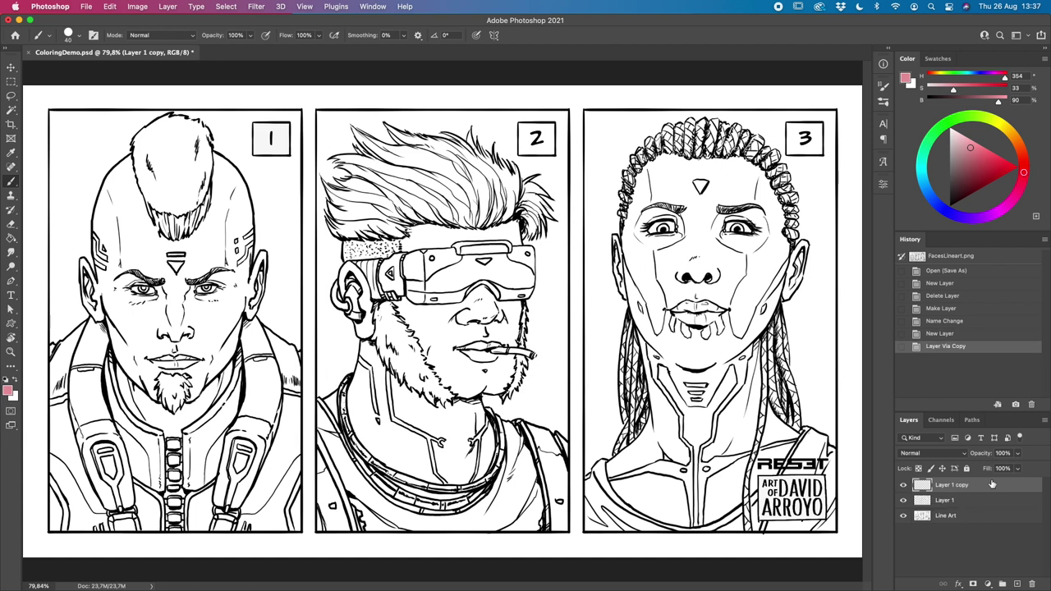
drag(1013, 490, 1032, 582)
double_click(945, 485)
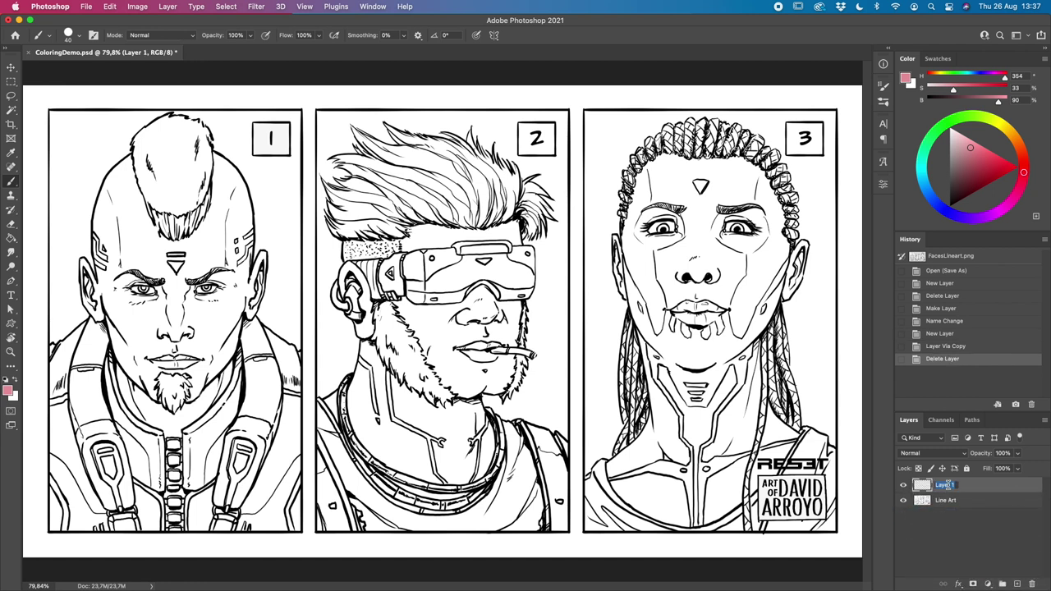
text(Flats)
key(Return)
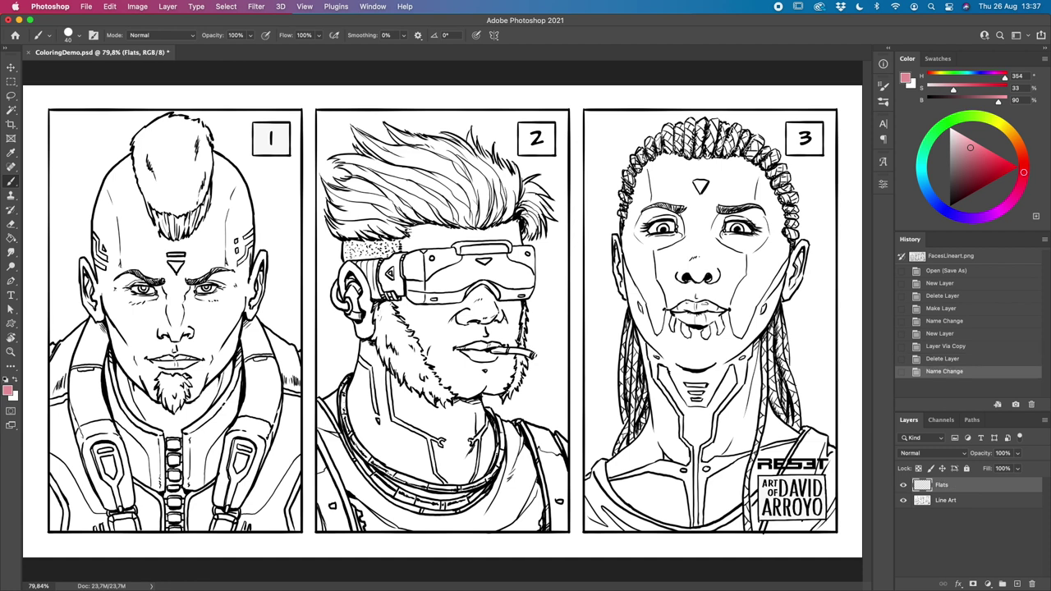
drag(982, 492, 982, 513)
click(980, 491)
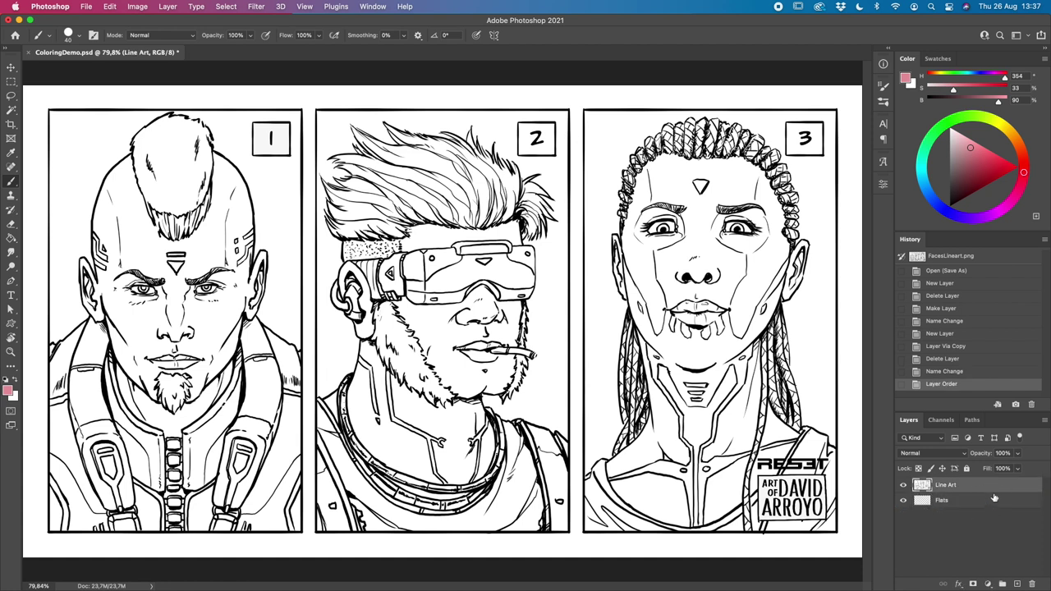
Step: Brush a loose crimson test stroke across the Flats layer and toggle the Line Art layer's visibility to check it
click(968, 505)
click(982, 161)
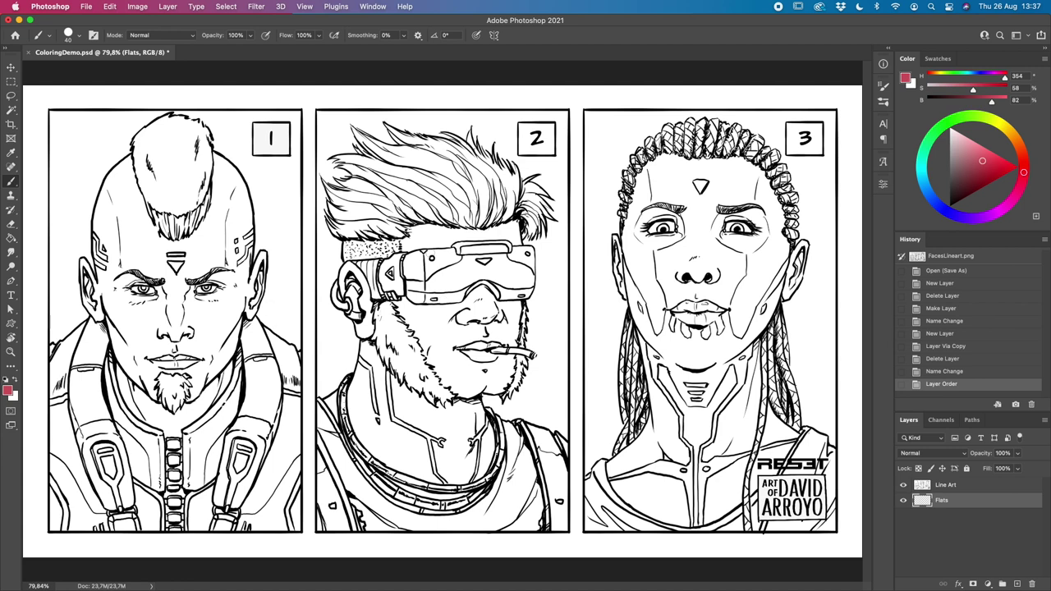
click(411, 325)
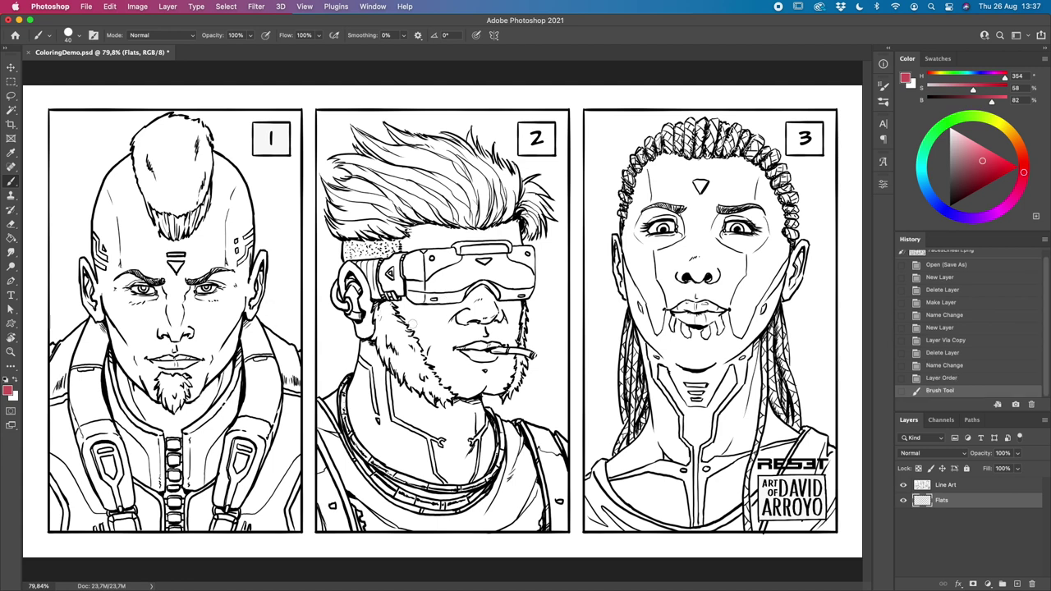
click(903, 485)
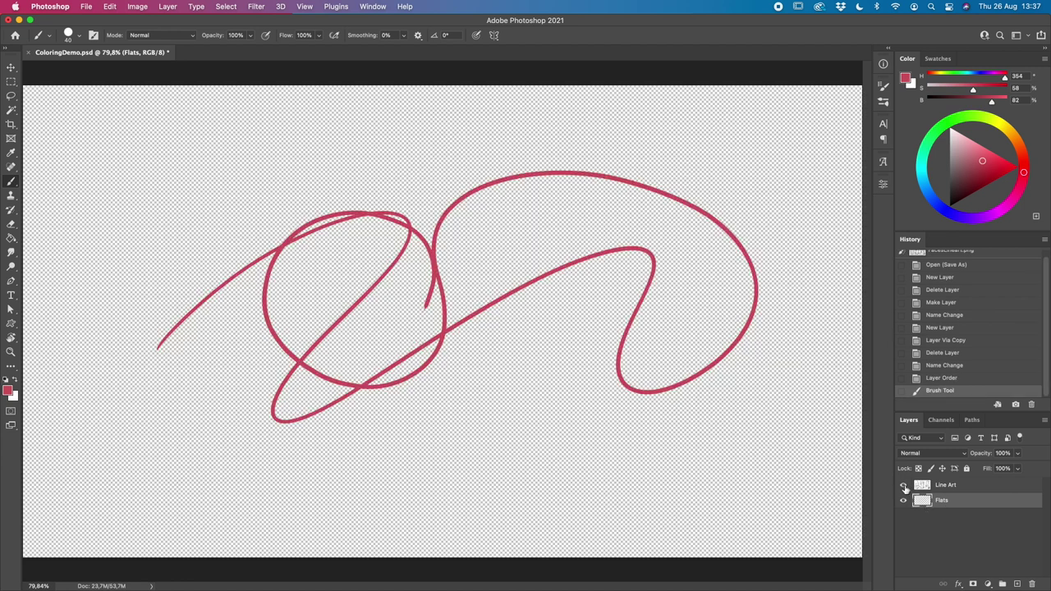
click(902, 485)
Step: Set the Line Art layer's blending mode to Multiply
click(952, 486)
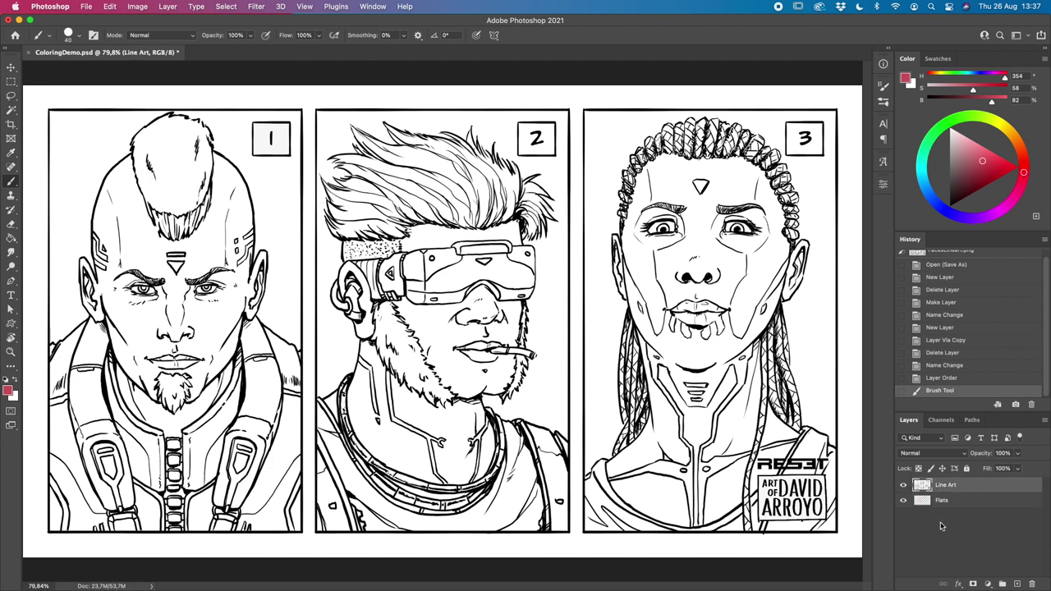
click(965, 457)
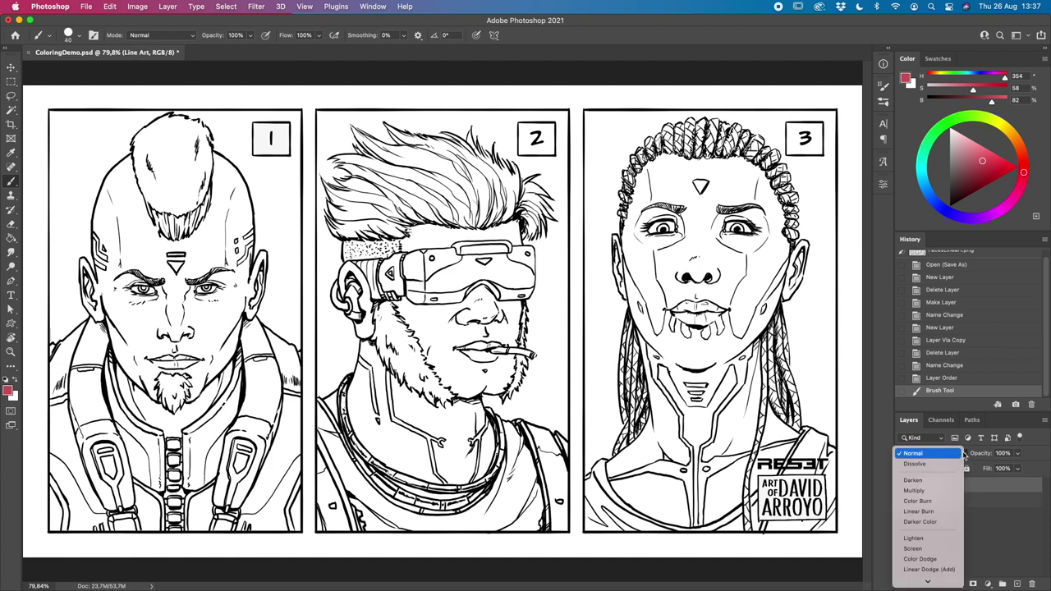
click(942, 491)
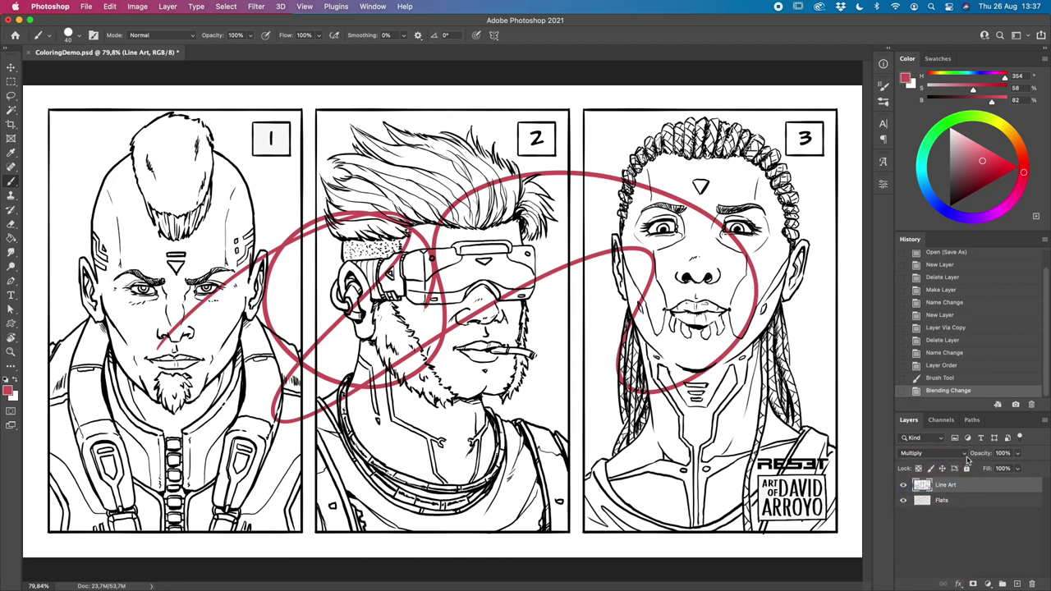
click(944, 454)
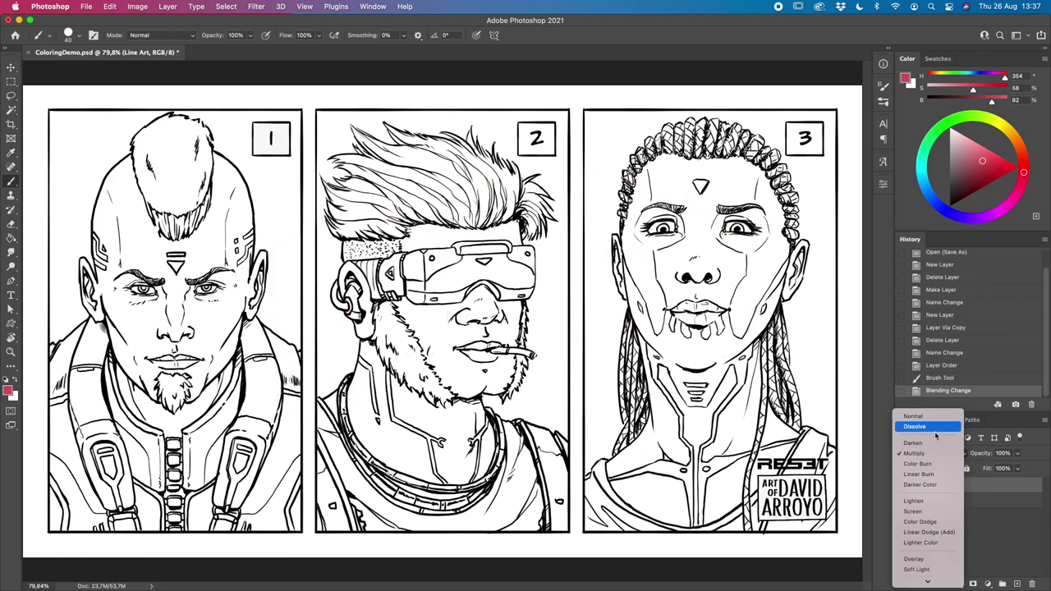
click(934, 455)
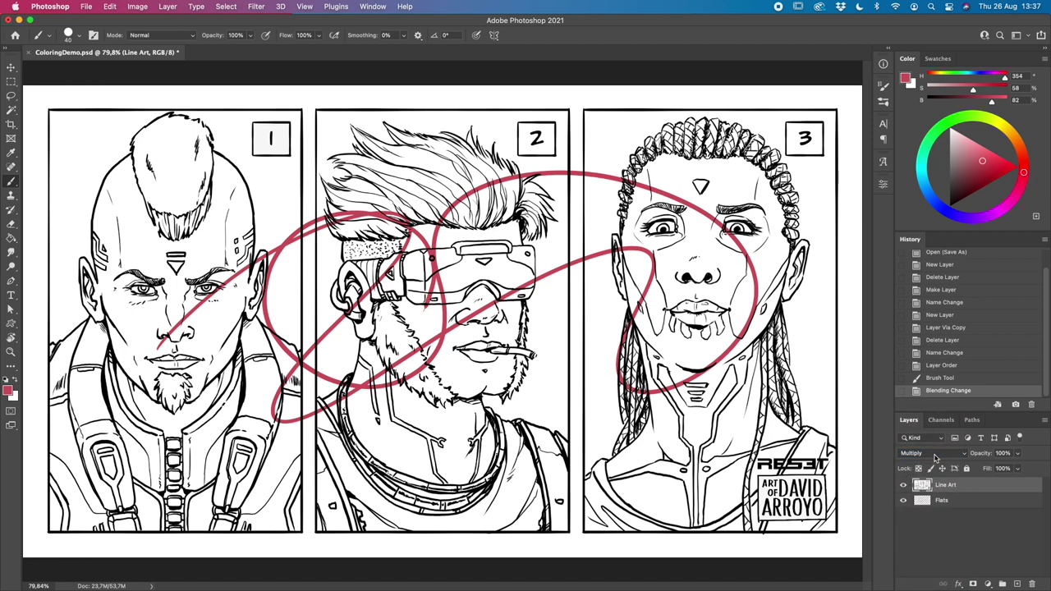
Step: Clear the entire contents of the Flats layer and remove the selection
click(964, 500)
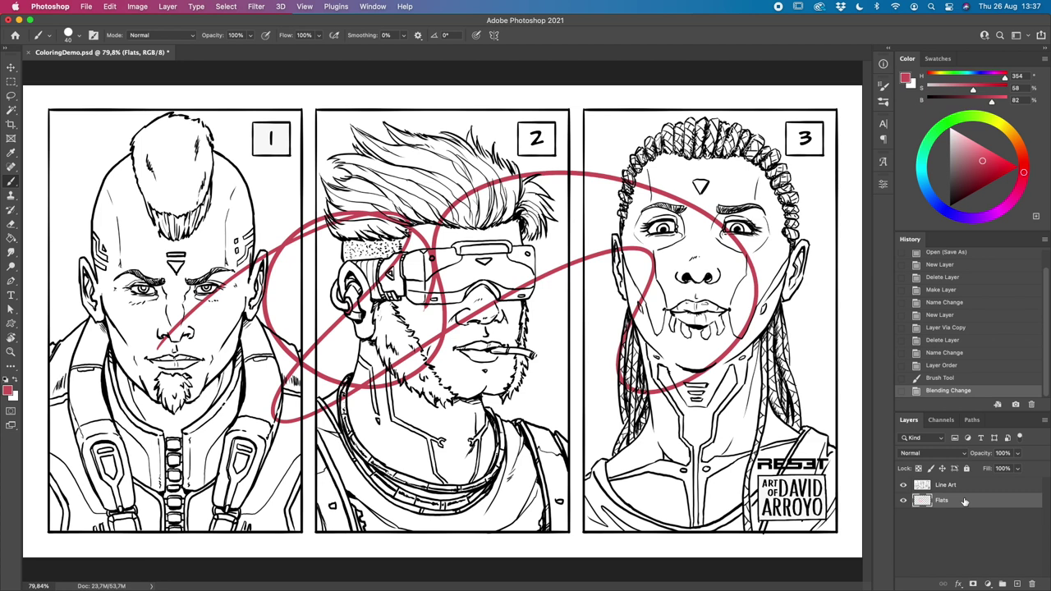
key(super+a)
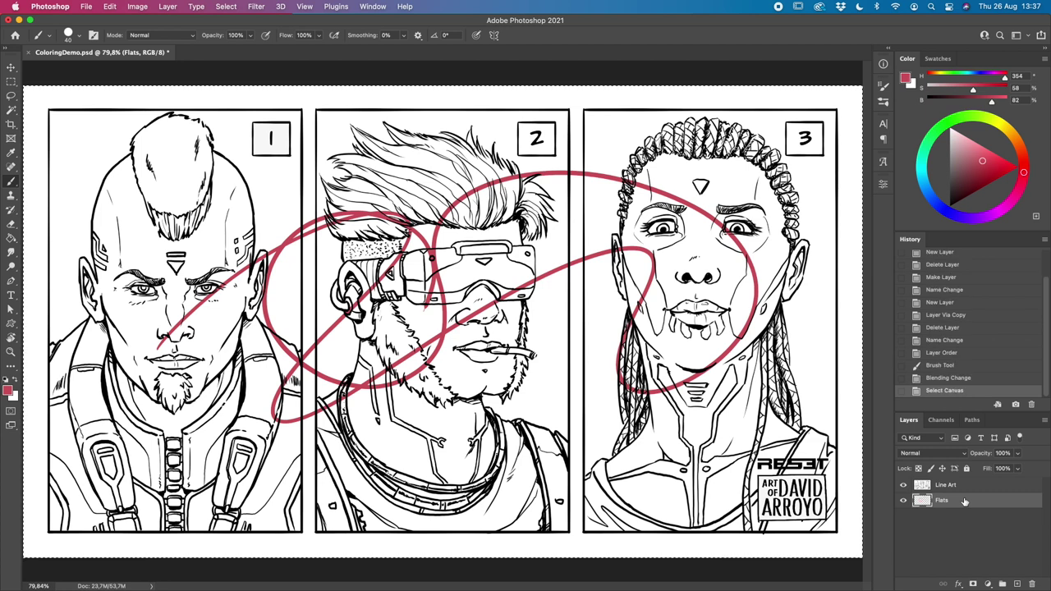
key(BackSpace)
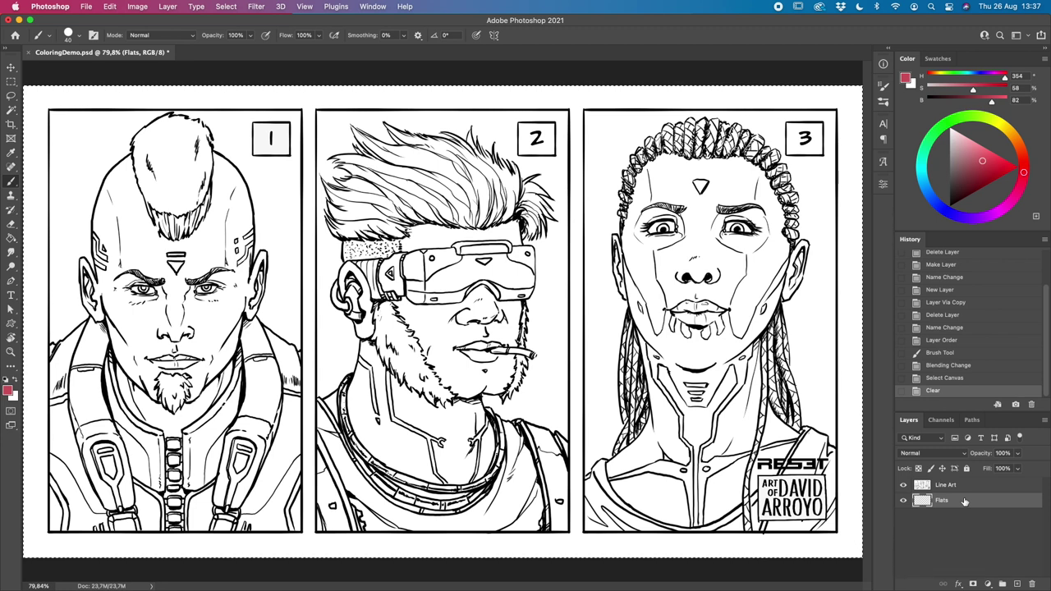
key(super+d)
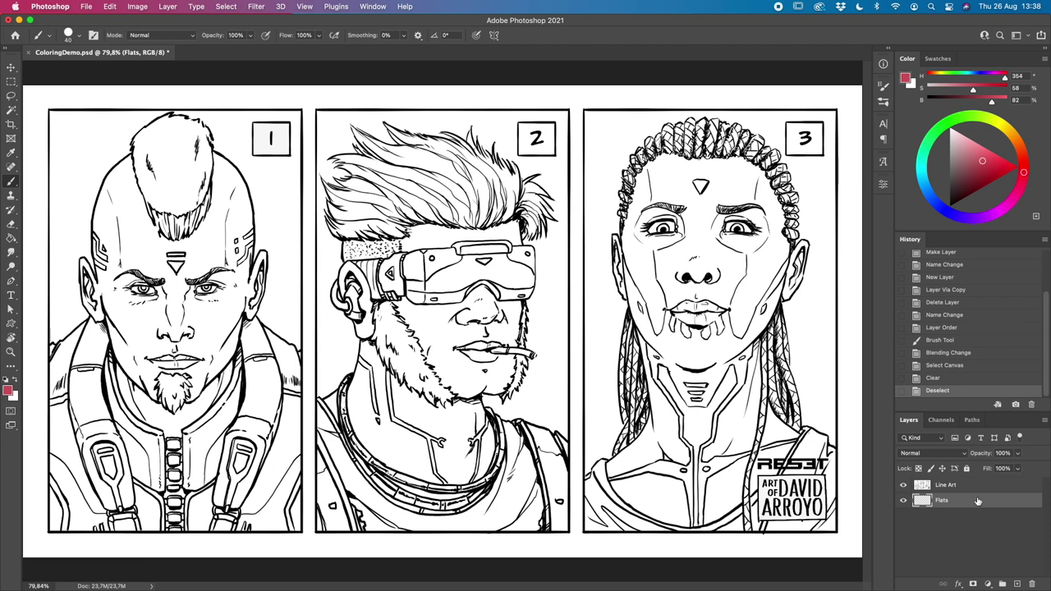
Step: Select the whole frame of panel 1 with a rectangular marquee and set the foreground colour to muted green #6a9184
click(10, 82)
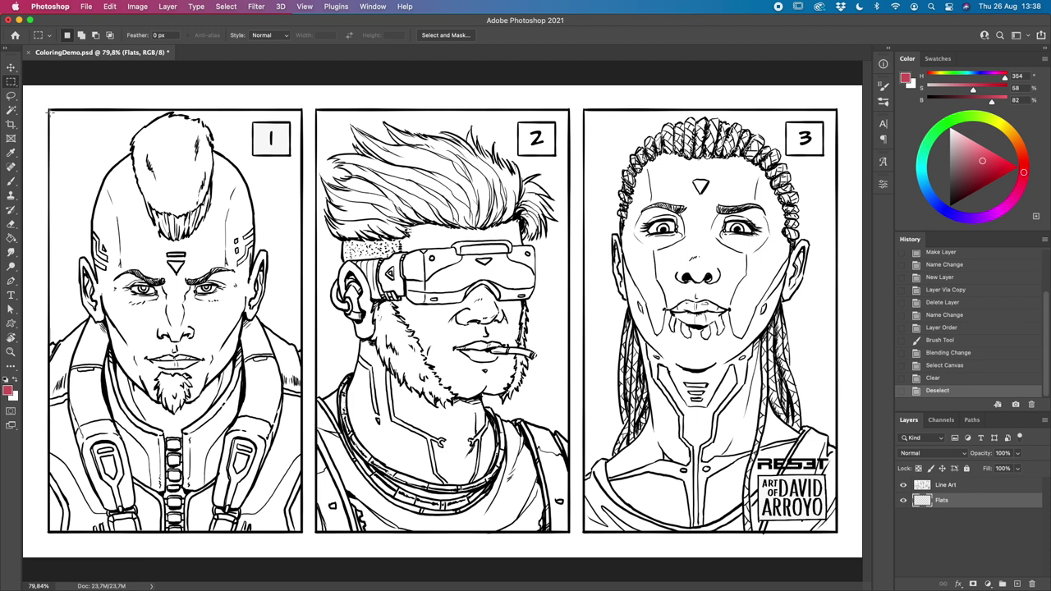
drag(301, 108, 45, 531)
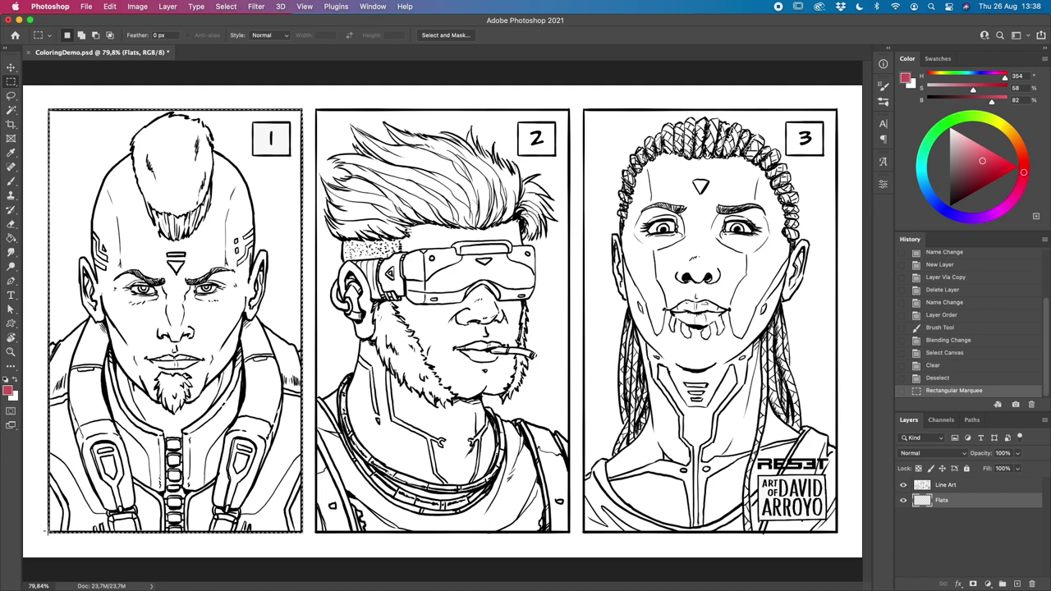
click(8, 391)
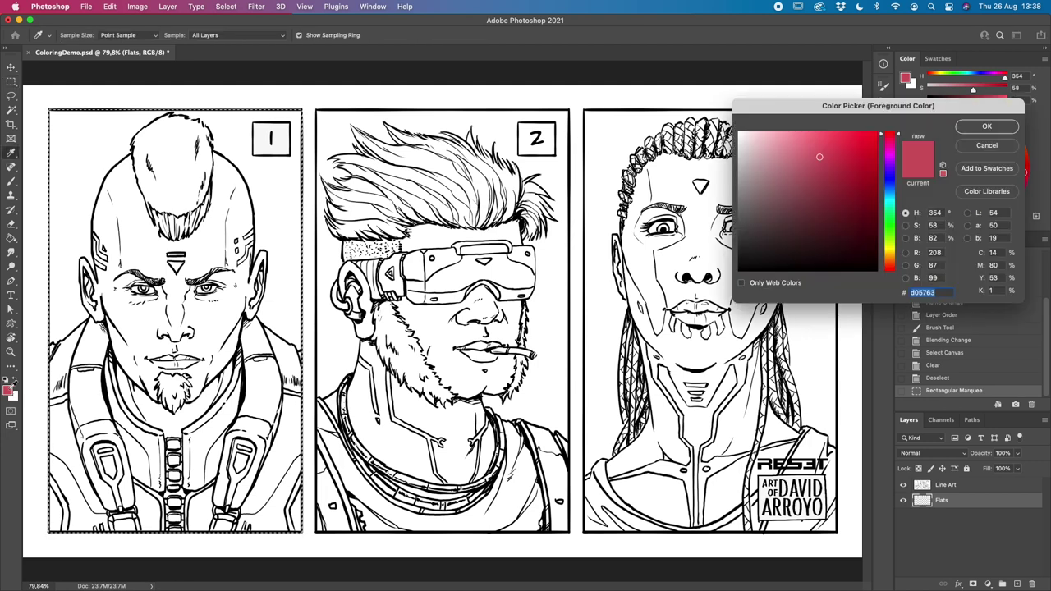
click(889, 210)
click(775, 192)
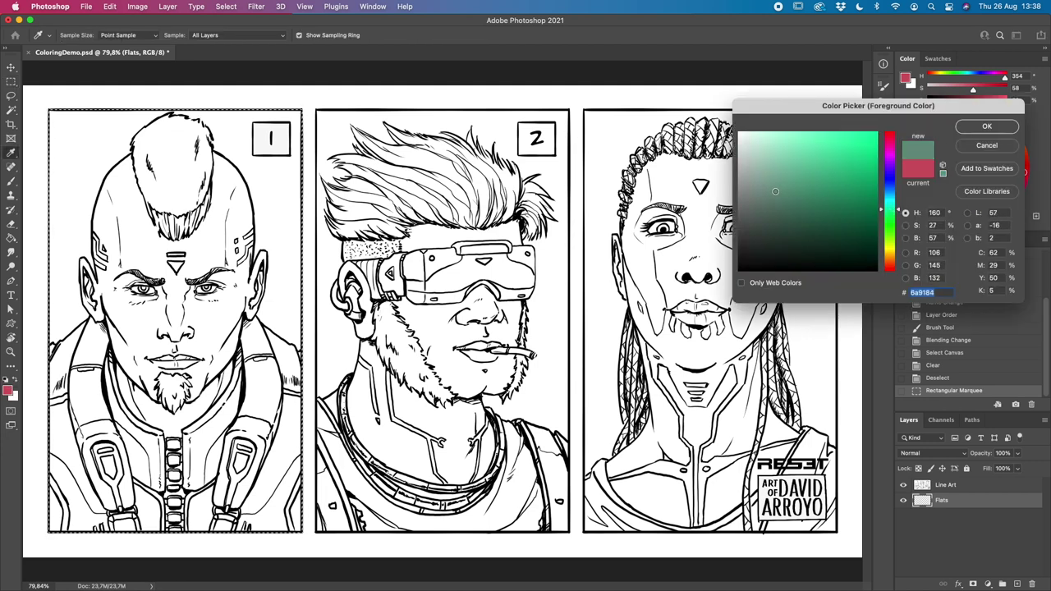
click(985, 127)
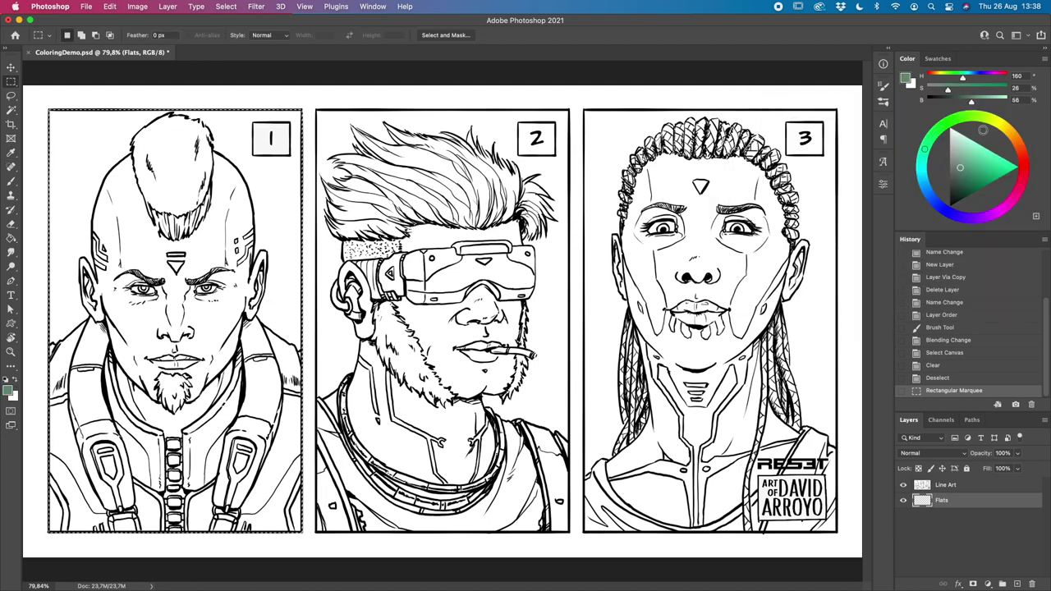
Step: Fill the panel 1 selection on the Flats layer using the Paint Bucket with anti-aliasing off, and deselect
click(11, 238)
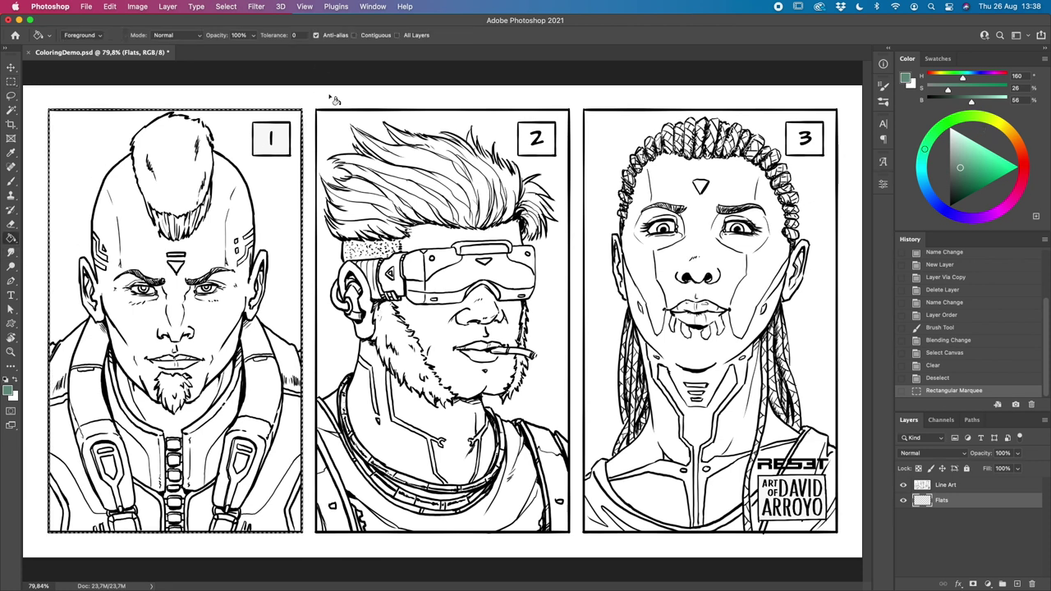
click(316, 35)
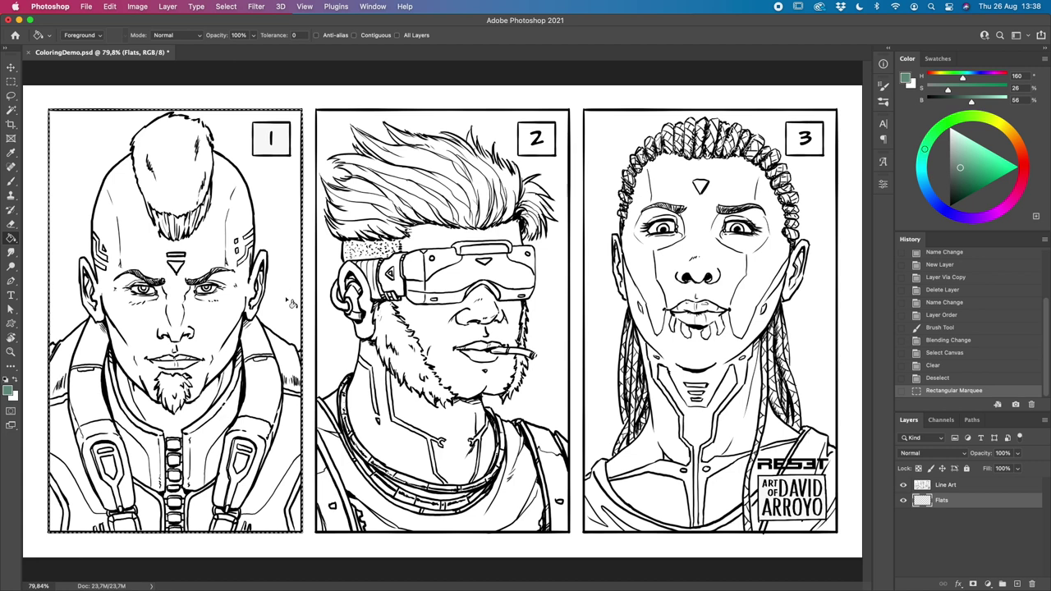
click(289, 303)
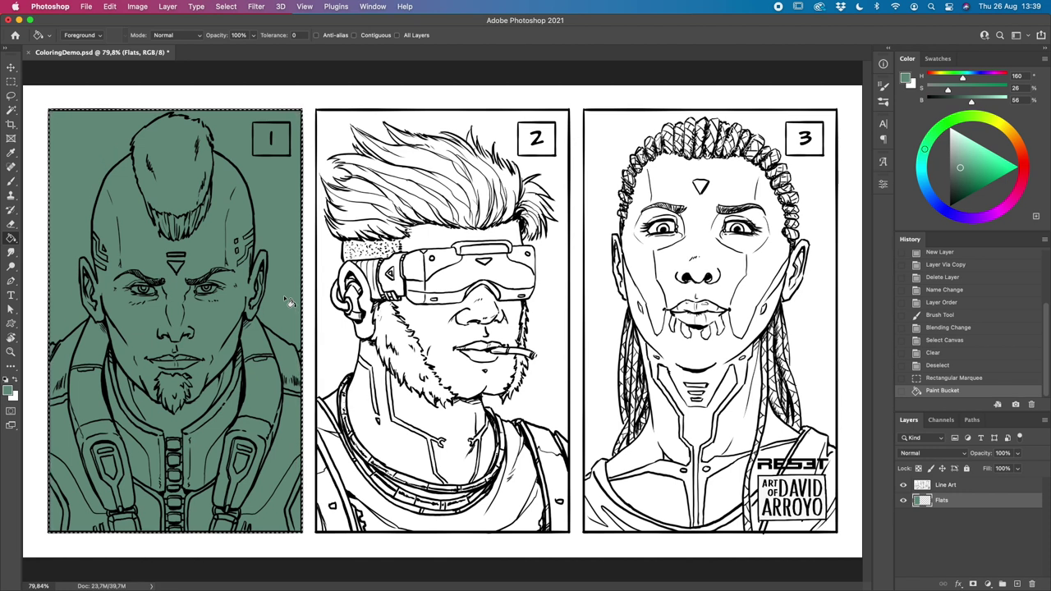
key(super+d)
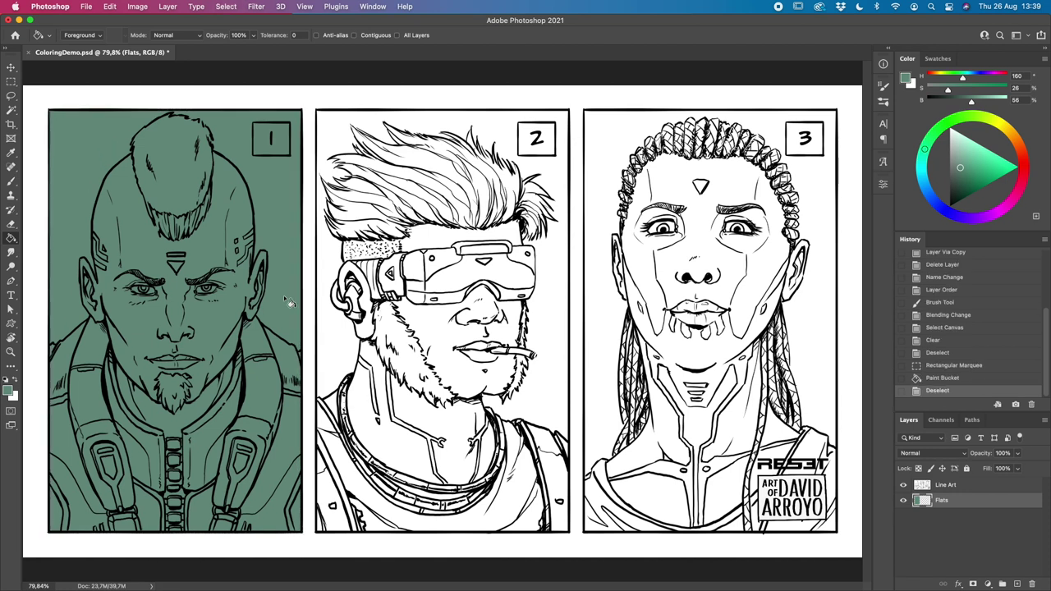
Step: Select the number box in panel 1 with a rectangular marquee about 174 px wide and 153 px high
key(m)
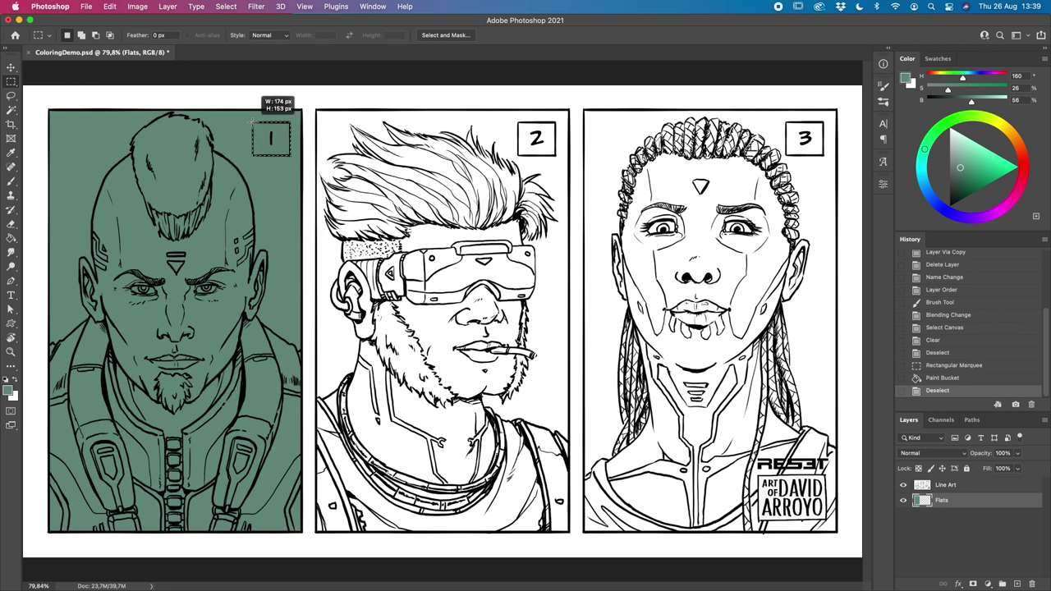
drag(251, 121, 251, 121)
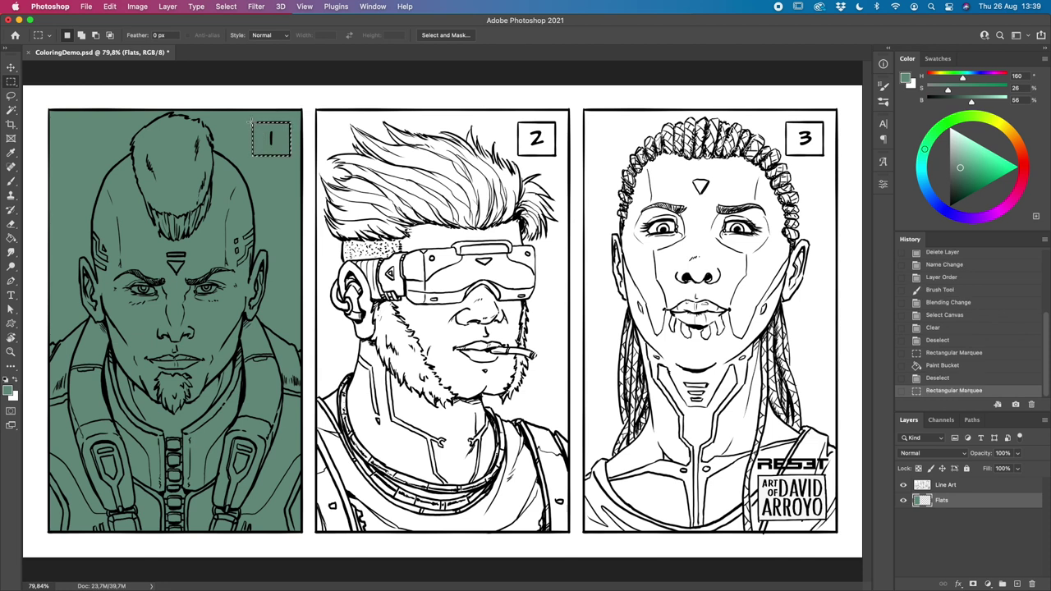
key(alt)
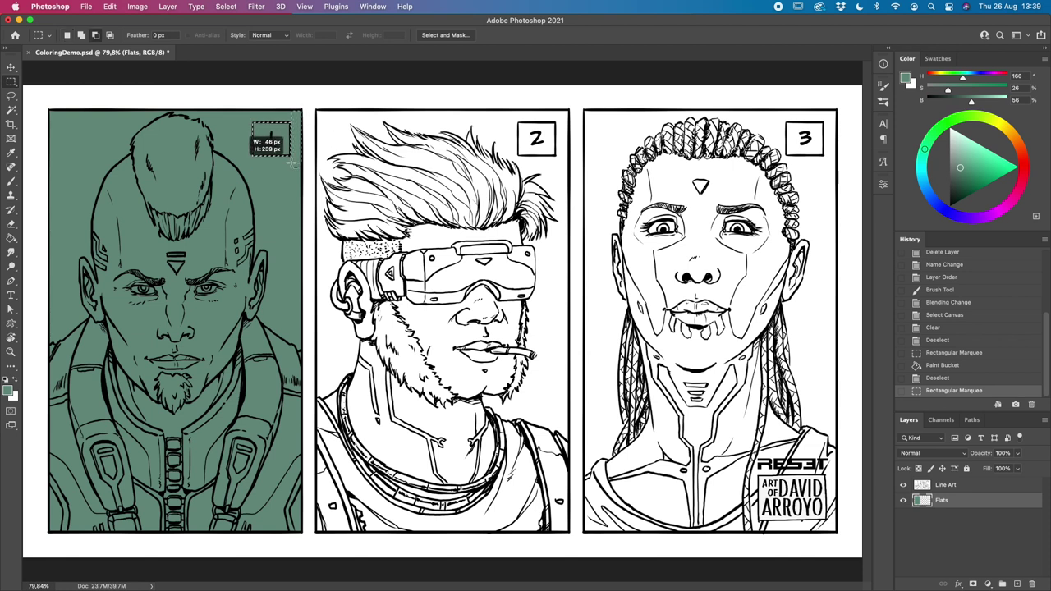
drag(289, 163, 289, 162)
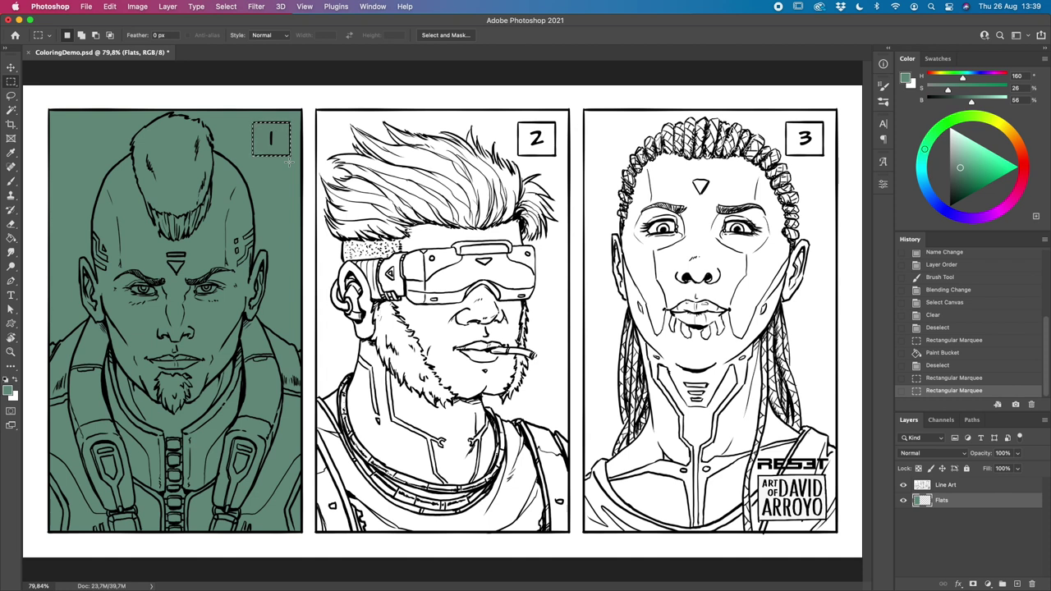
key(alt)
Step: Fill the selected number box in panel 1 with pale green #d9e9e3 on the Flats layer and deselect
click(10, 392)
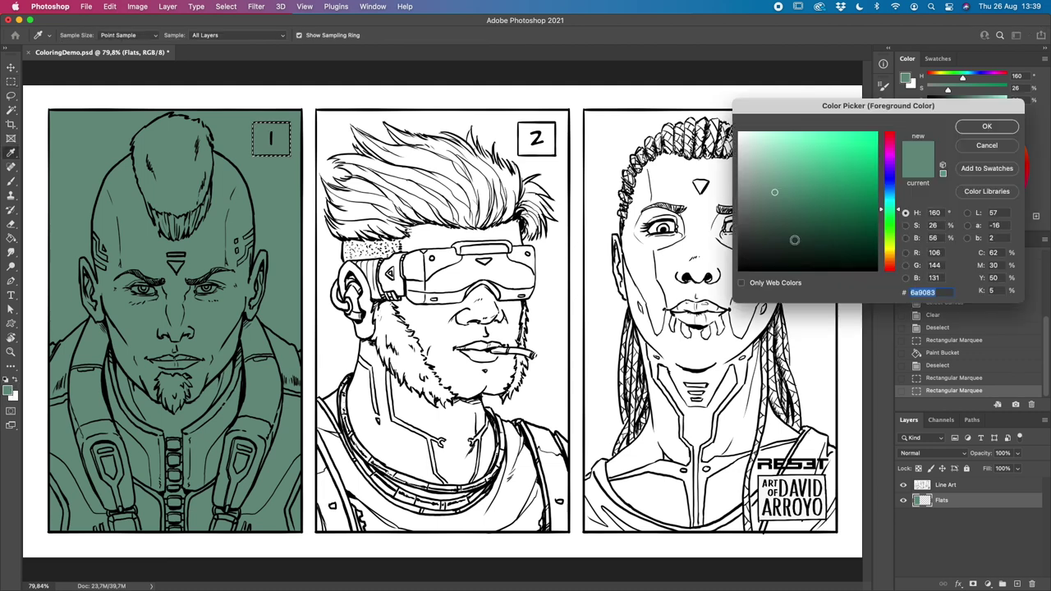
drag(774, 193, 747, 143)
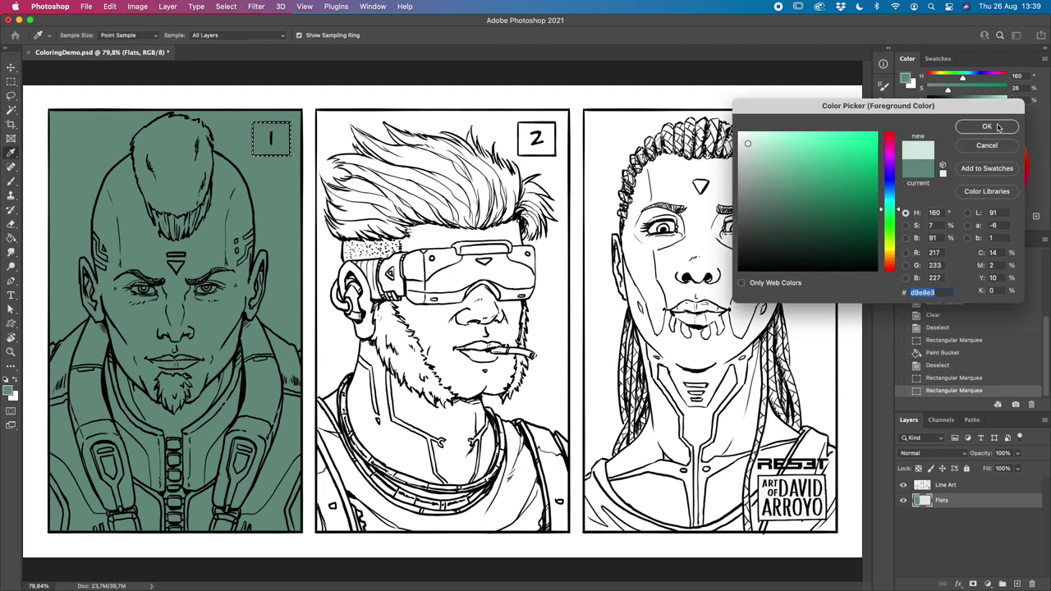
click(987, 126)
key(g)
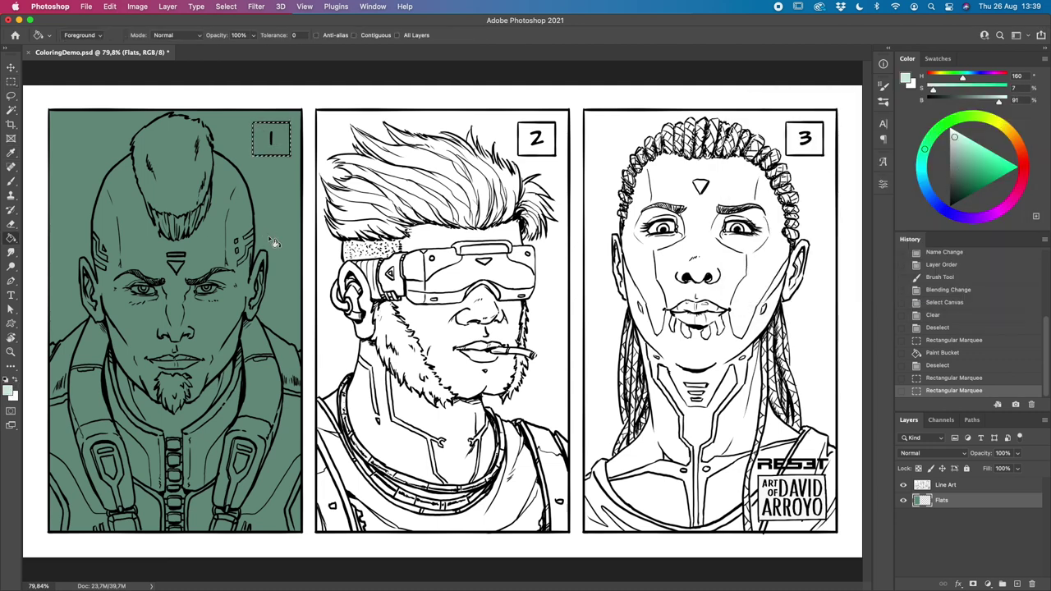
click(285, 135)
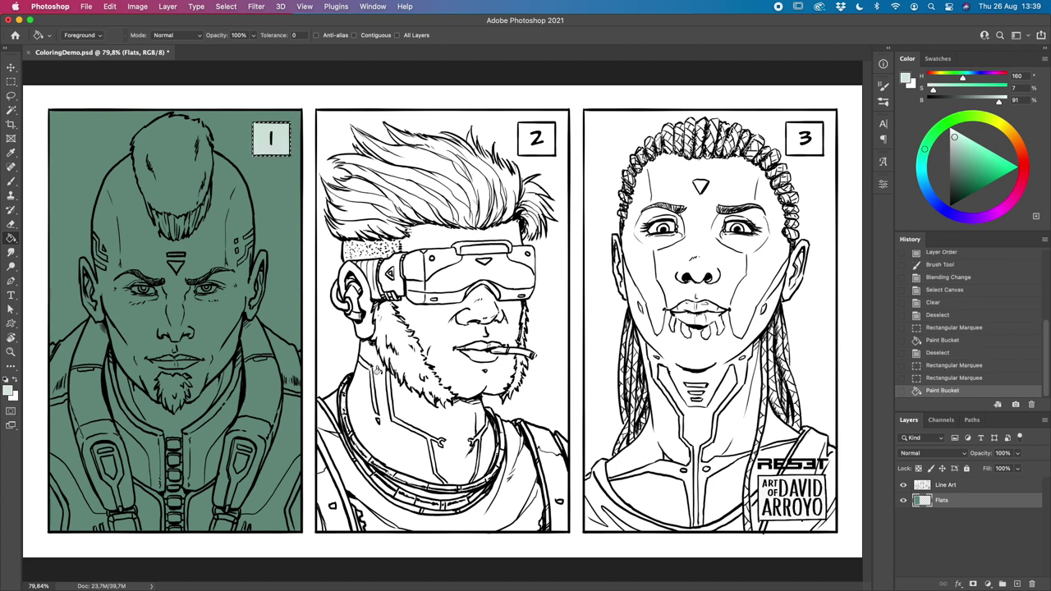
key(super+d)
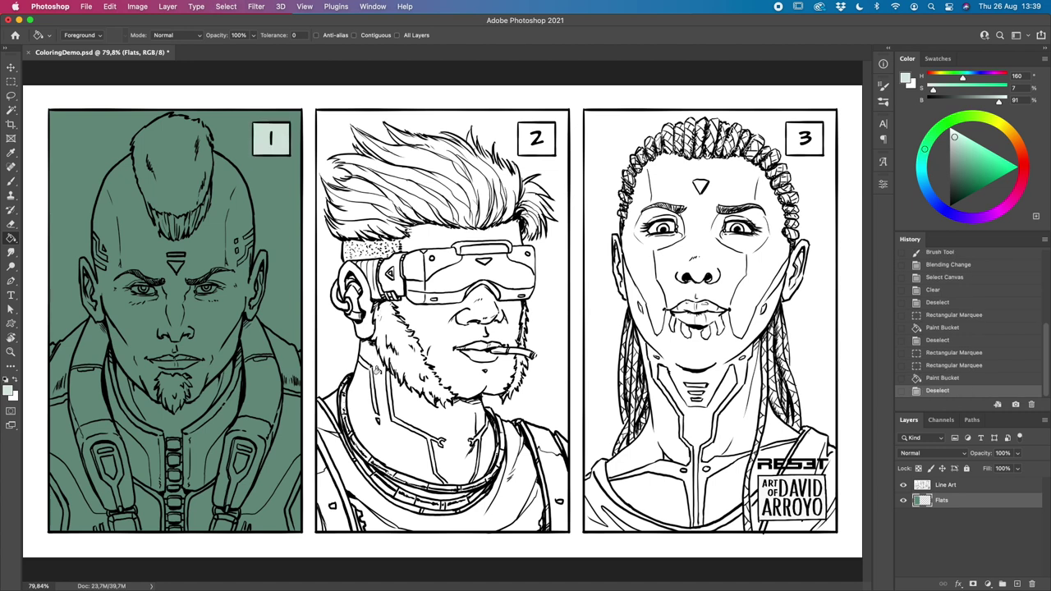
Step: Hide the Line Art layer to check the flat shapes in panel 1, and show it again
click(904, 485)
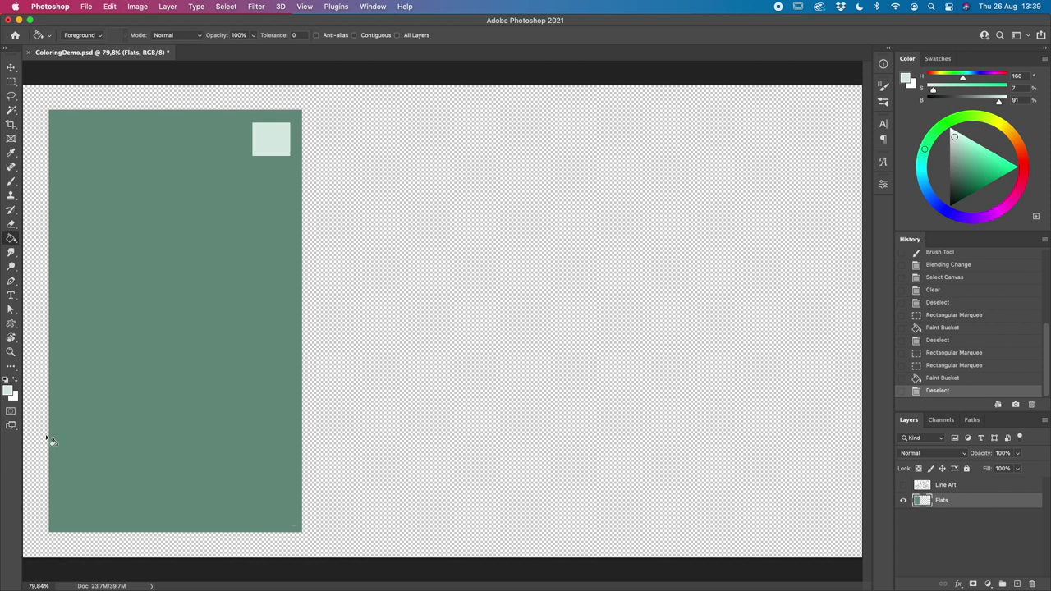
click(11, 351)
mouse_move(306, 538)
mouse_down()
mouse_move(301, 530)
mouse_move(321, 549)
mouse_up()
key(super+0)
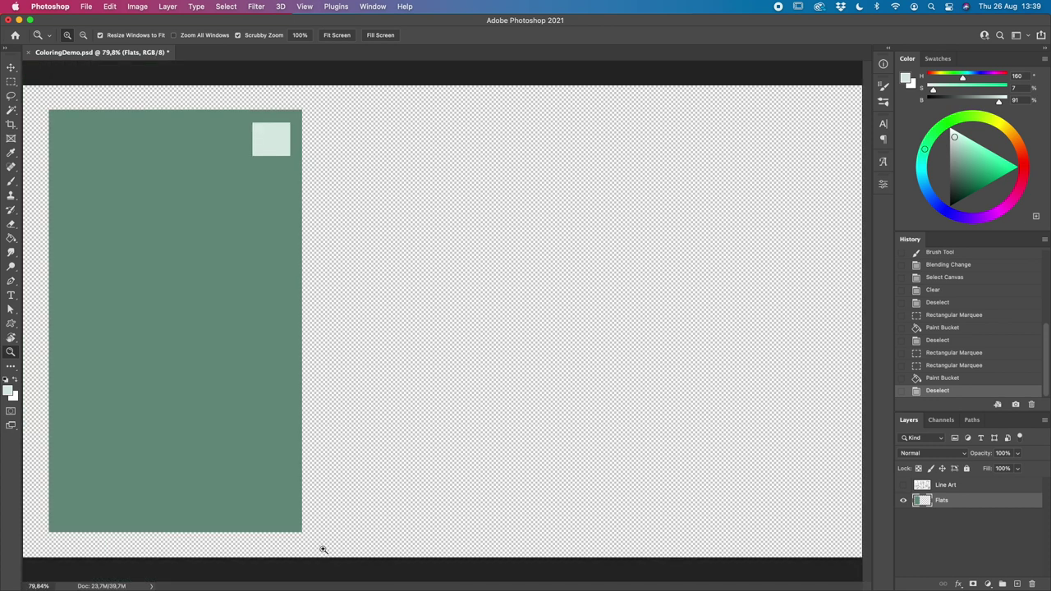
click(904, 485)
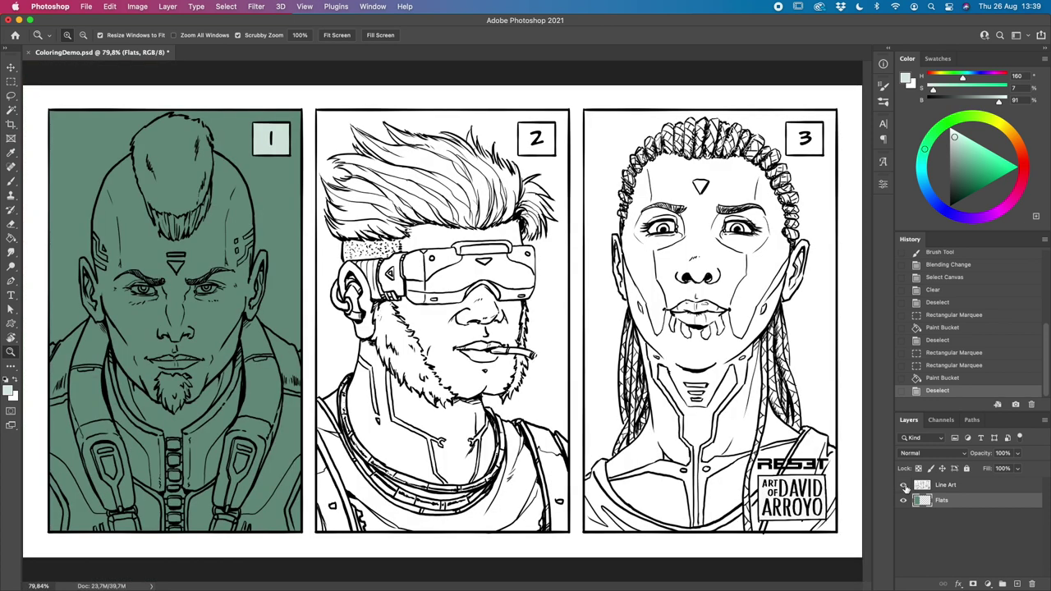
Step: Outline the whole character in panel 1 with the Lasso, anti-aliasing off, adding the second half of the figure to the first selection
click(11, 97)
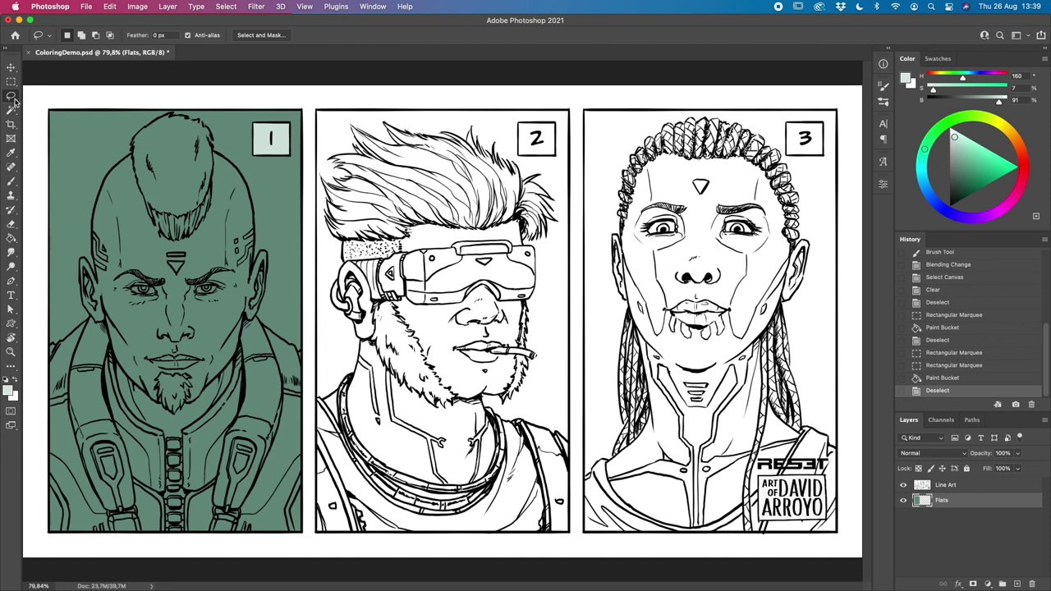
click(188, 37)
mouse_move(48, 350)
mouse_down()
mouse_move(90, 325)
mouse_move(85, 309)
mouse_up()
mouse_move(85, 300)
mouse_down()
mouse_move(84, 265)
mouse_move(94, 279)
mouse_move(109, 182)
mouse_move(160, 125)
mouse_move(206, 127)
mouse_move(223, 270)
mouse_move(187, 401)
mouse_move(123, 481)
mouse_move(97, 546)
mouse_move(39, 532)
mouse_move(47, 349)
mouse_up()
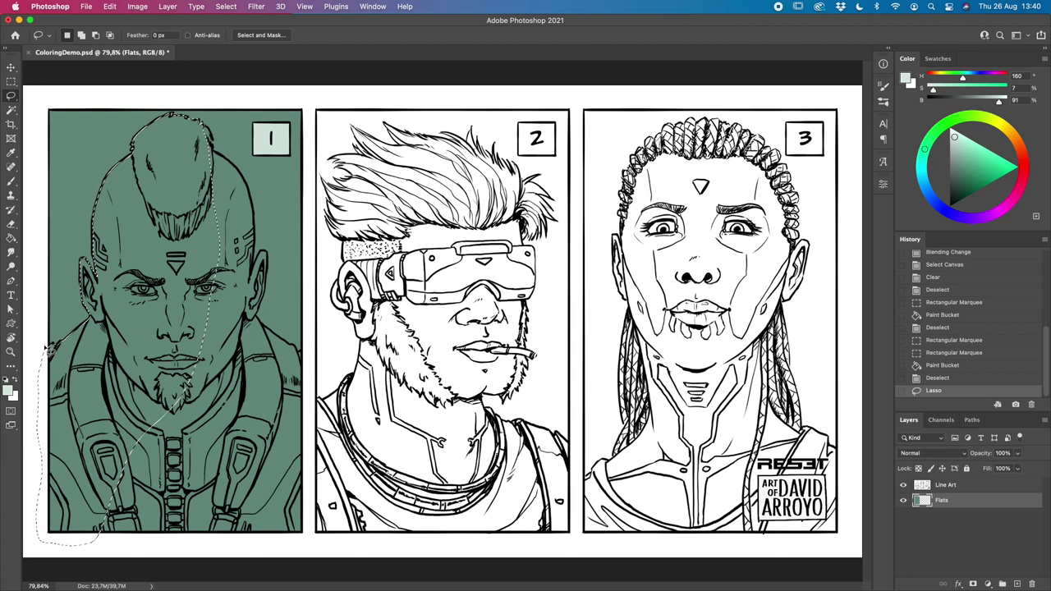
key(shift)
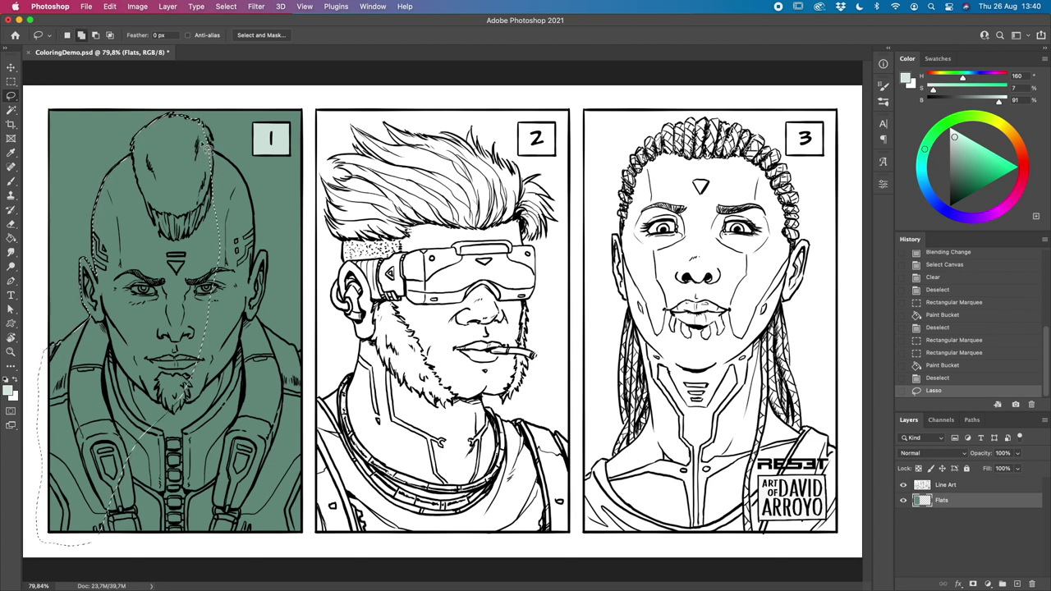
mouse_move(208, 132)
mouse_down()
mouse_move(249, 185)
mouse_move(254, 277)
mouse_move(269, 256)
mouse_move(273, 266)
mouse_move(262, 322)
mouse_move(305, 361)
mouse_move(310, 545)
mouse_move(244, 561)
mouse_move(43, 553)
mouse_move(25, 504)
mouse_move(43, 398)
mouse_move(123, 337)
mouse_move(198, 133)
mouse_up()
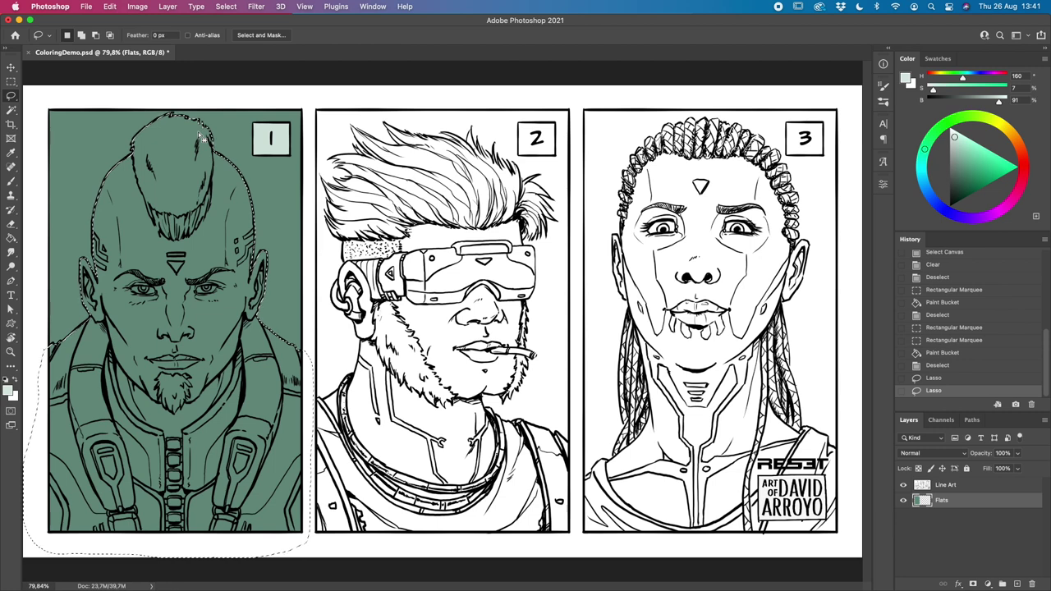
Step: Fill the selected character silhouette on the Flats layer with light blue #9cb4d8 and remove the selection
click(905, 78)
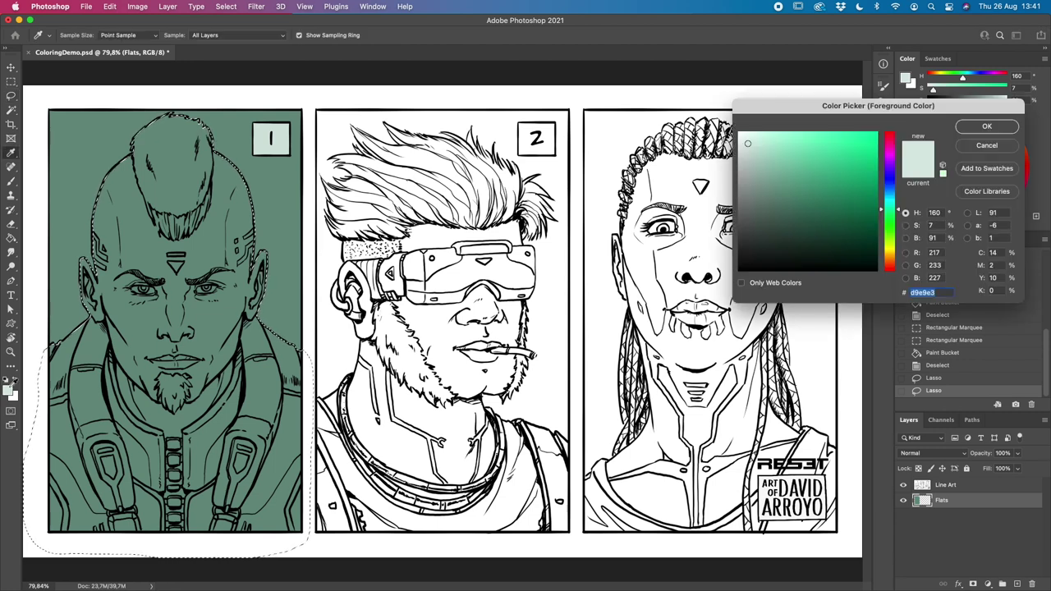
click(886, 187)
click(775, 153)
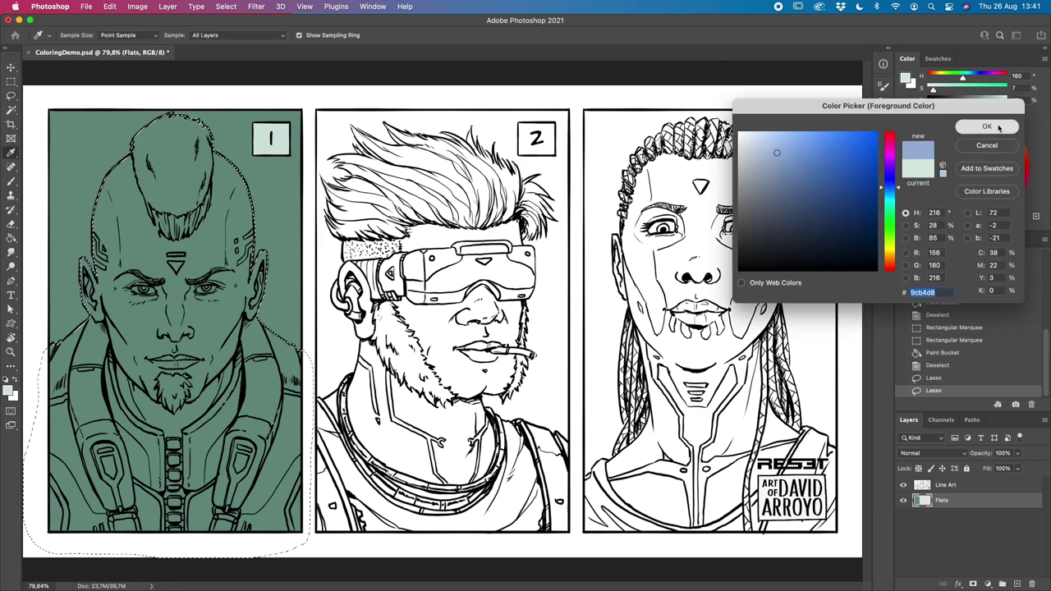
click(996, 127)
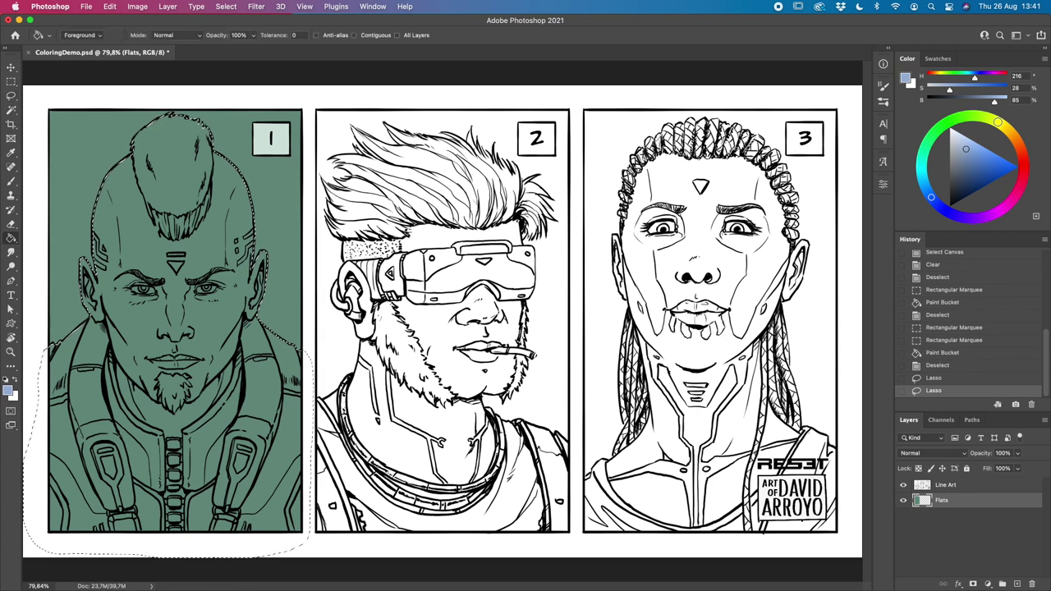
click(245, 216)
key(super+d)
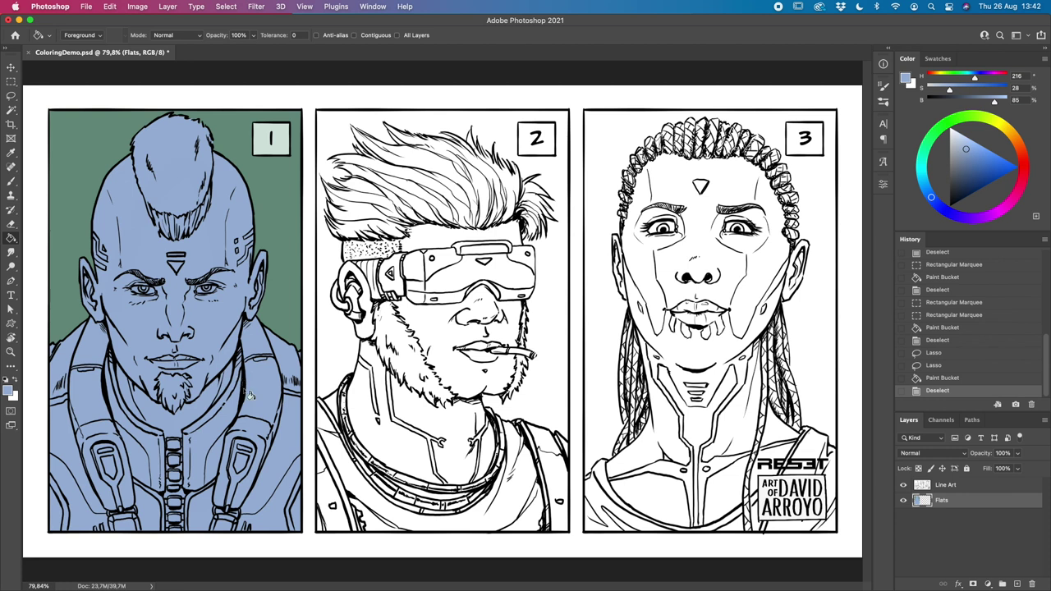
Step: Hide the Line Art layer and examine the blue silhouette's edges up close around the ear and head
click(12, 111)
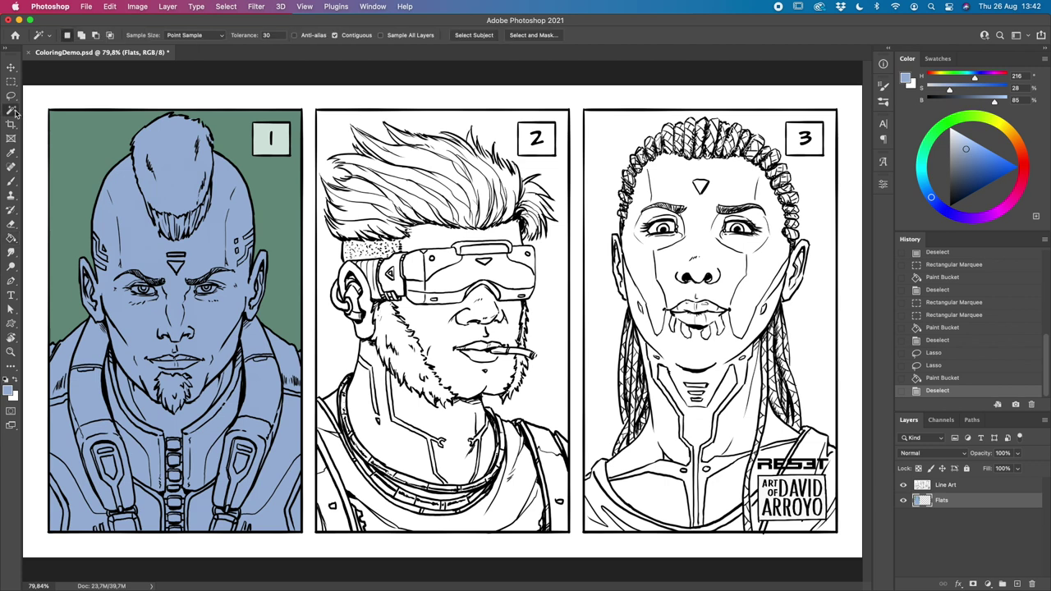
click(903, 485)
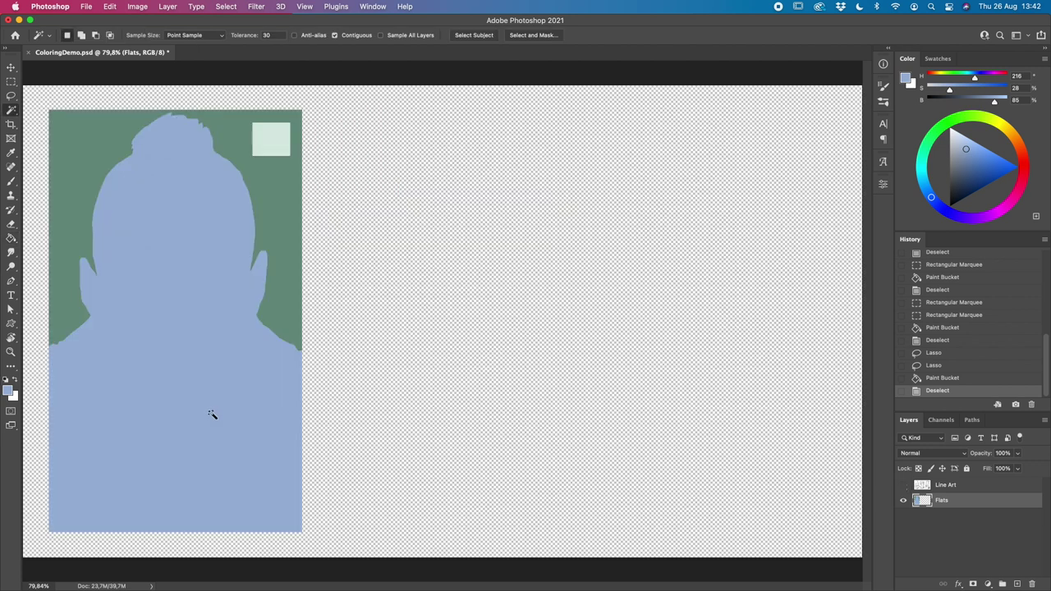
key(z)
mouse_move(103, 310)
mouse_down()
mouse_move(87, 312)
mouse_move(98, 306)
mouse_up()
drag(119, 211, 225, 394)
drag(226, 294, 334, 274)
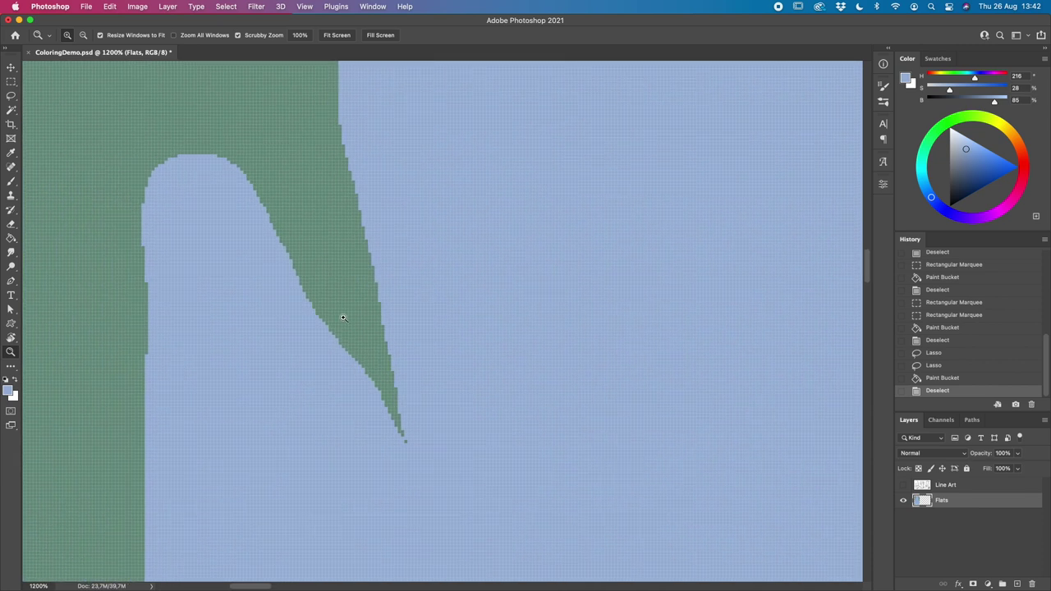
alt+click(341, 310)
drag(385, 168, 331, 501)
drag(371, 108, 352, 298)
Step: Select the blue silhouette with the Magic Wand at tolerance 0 and Contiguous off, and show the Line Art layer again
click(13, 111)
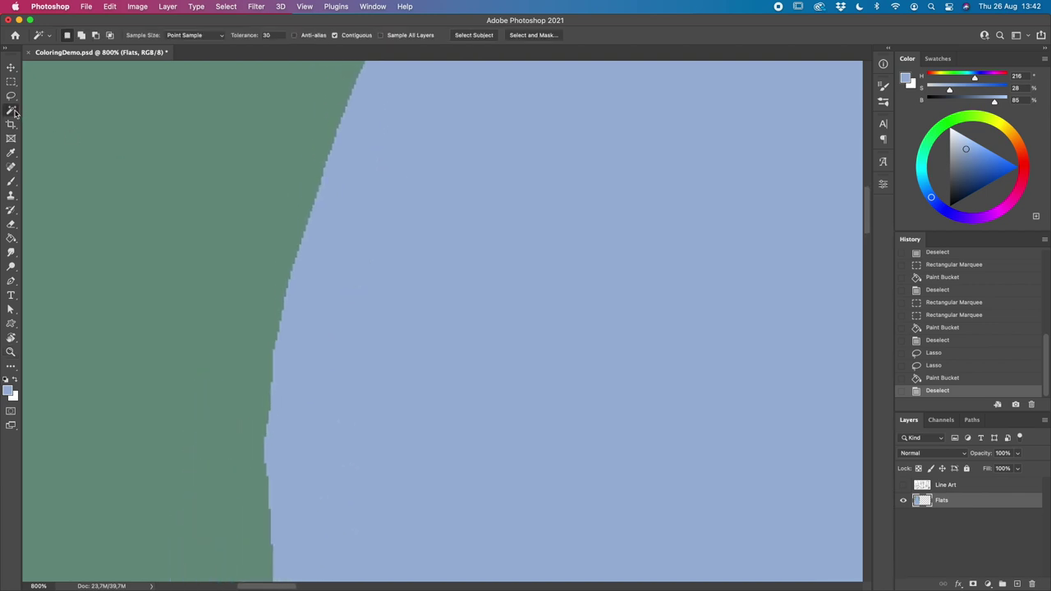
double_click(269, 34)
click(474, 223)
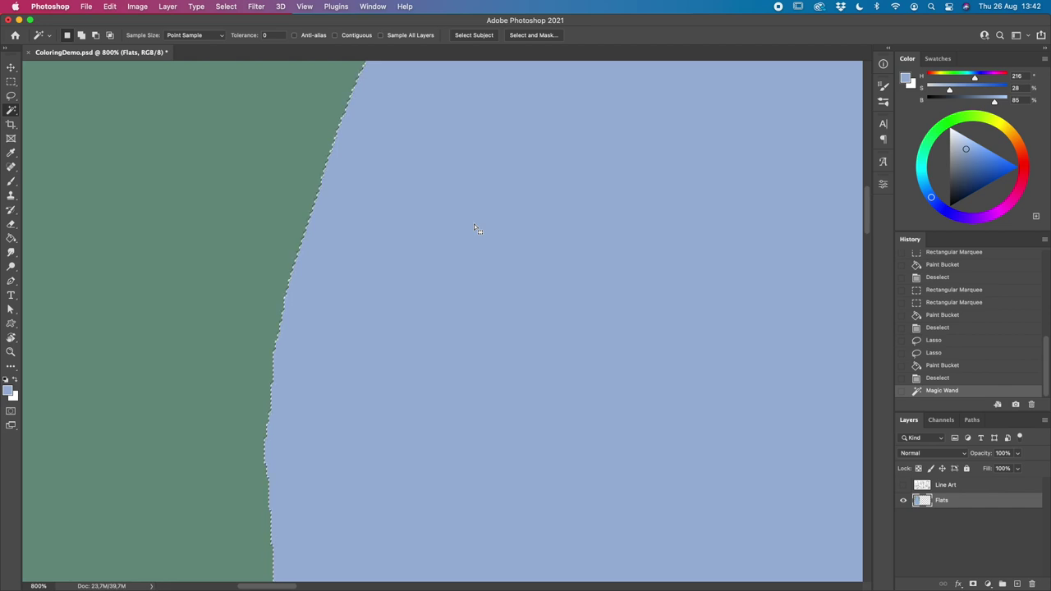
key(super+0)
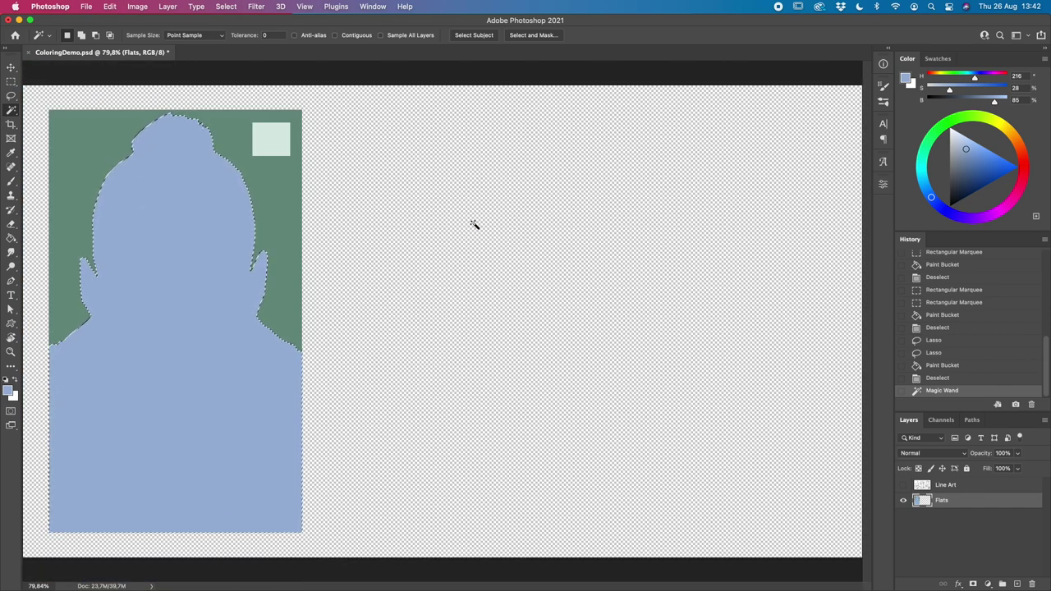
click(904, 484)
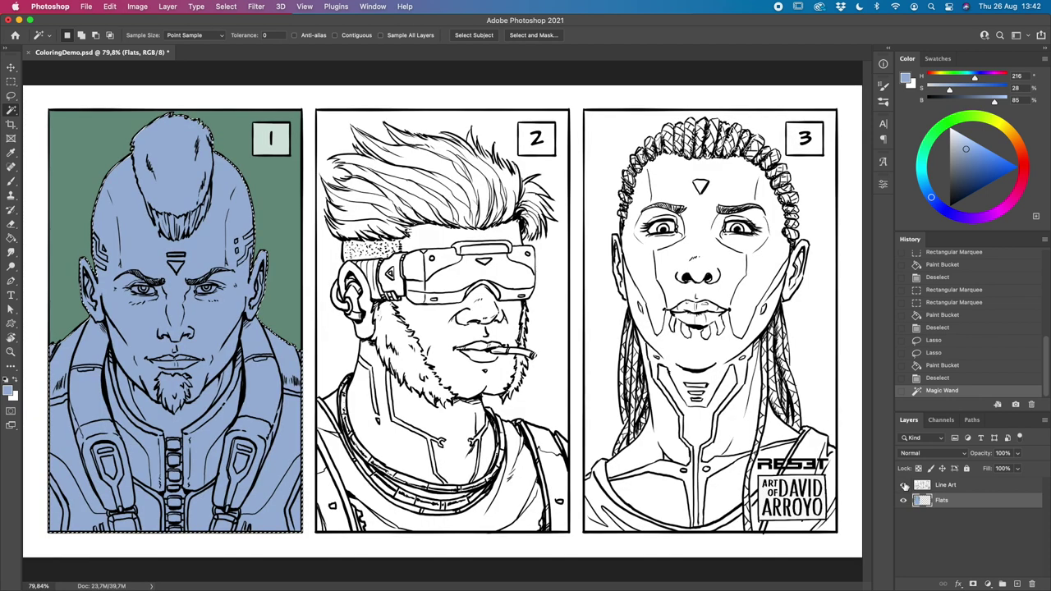
Step: Add a new layer directly above Flats and name it Character 1
click(1017, 583)
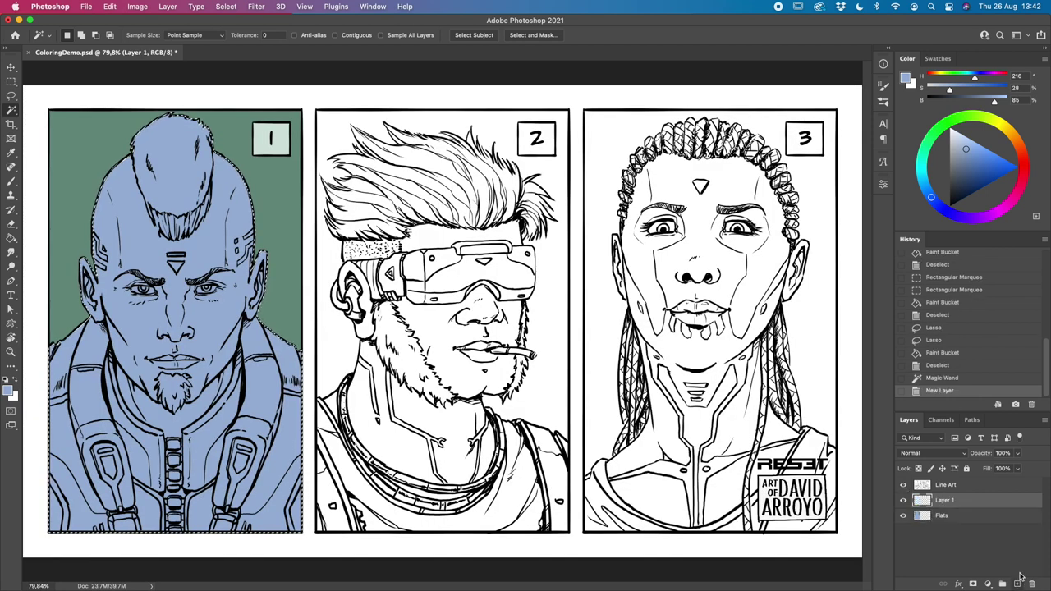
double_click(946, 500)
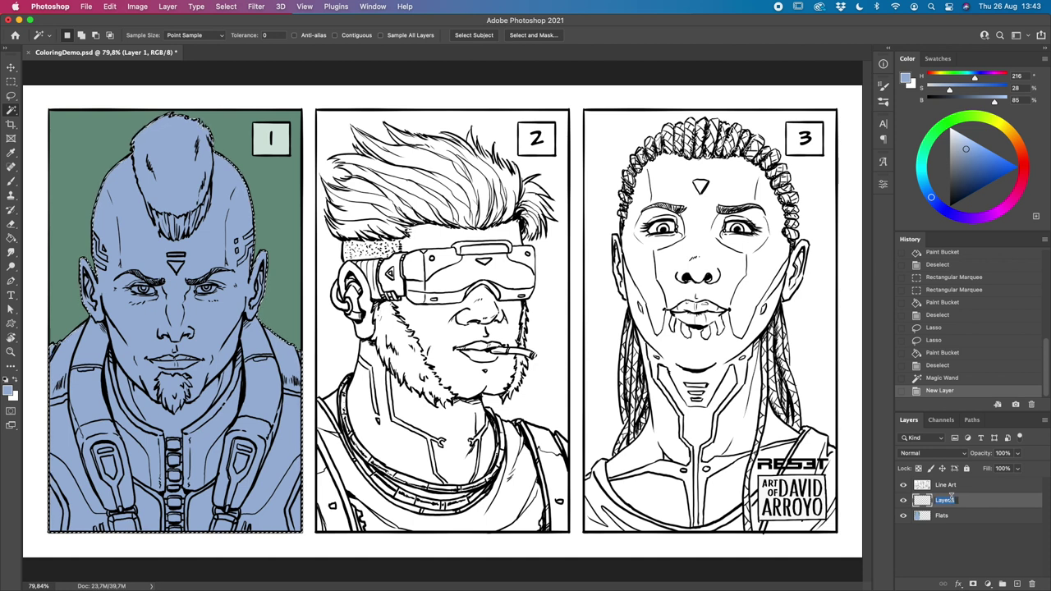
text(Charact)
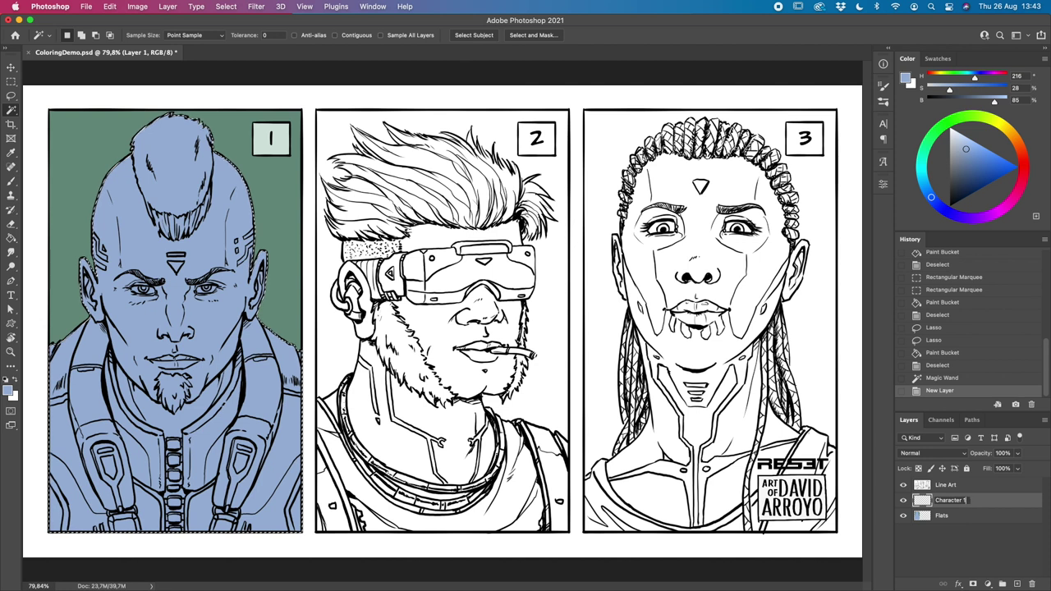
text(er 1)
key(Return)
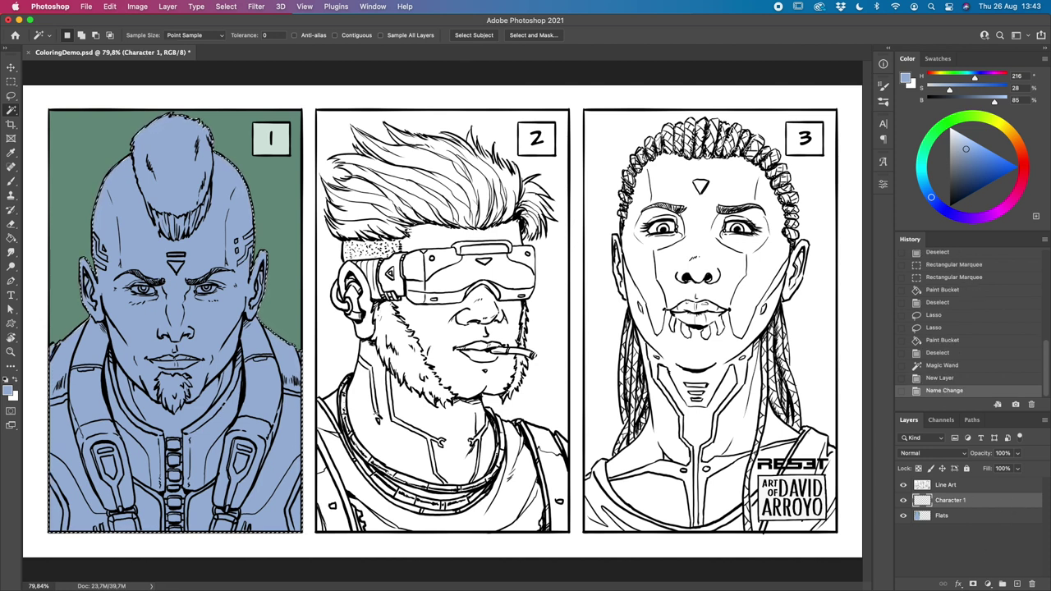
Step: Fill the silhouette selection on the Character 1 layer with the light blue foreground colour and check it by toggling the layer's visibility
click(11, 238)
click(205, 250)
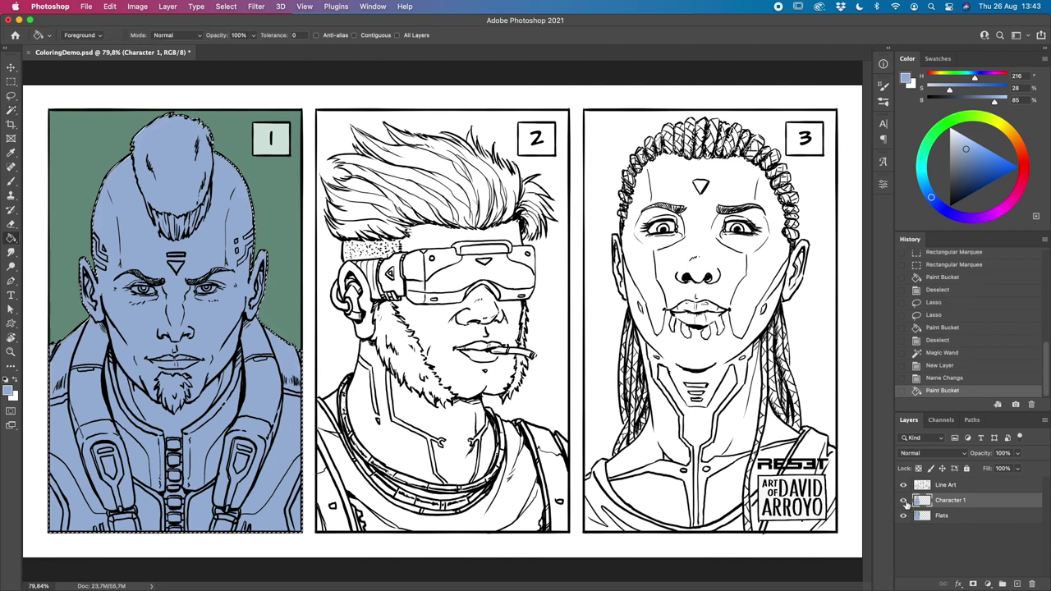
click(904, 501)
click(904, 500)
Step: Fully lock the Line Art and Character 1 layers
click(1001, 490)
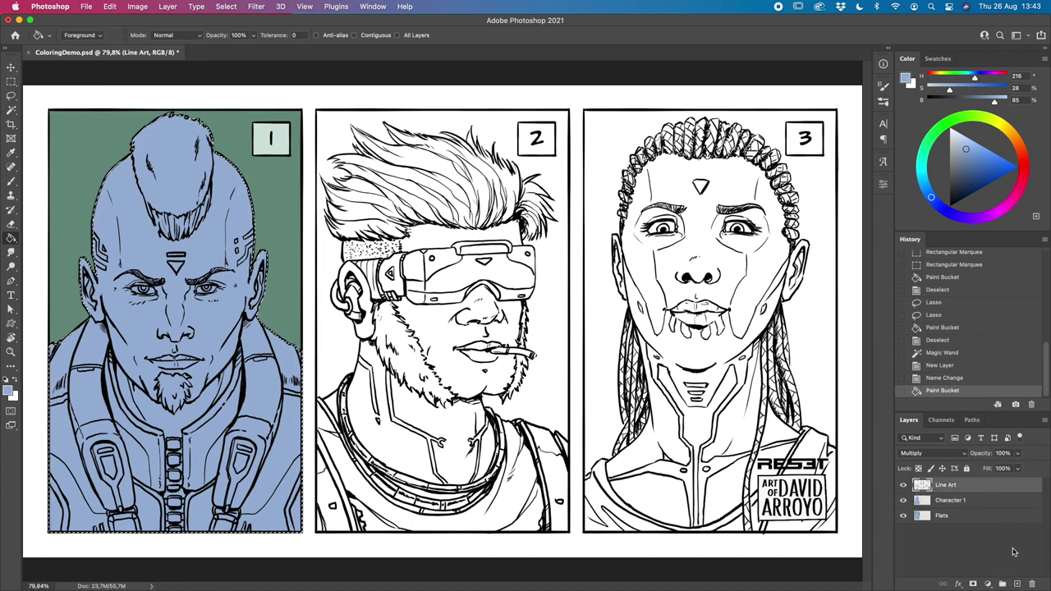
click(967, 469)
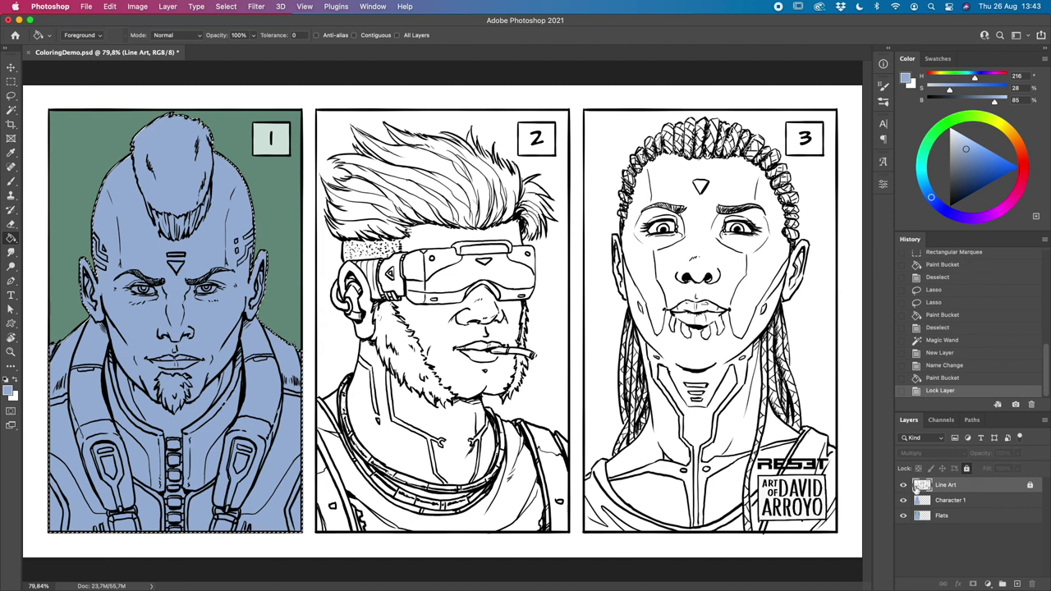
click(1001, 504)
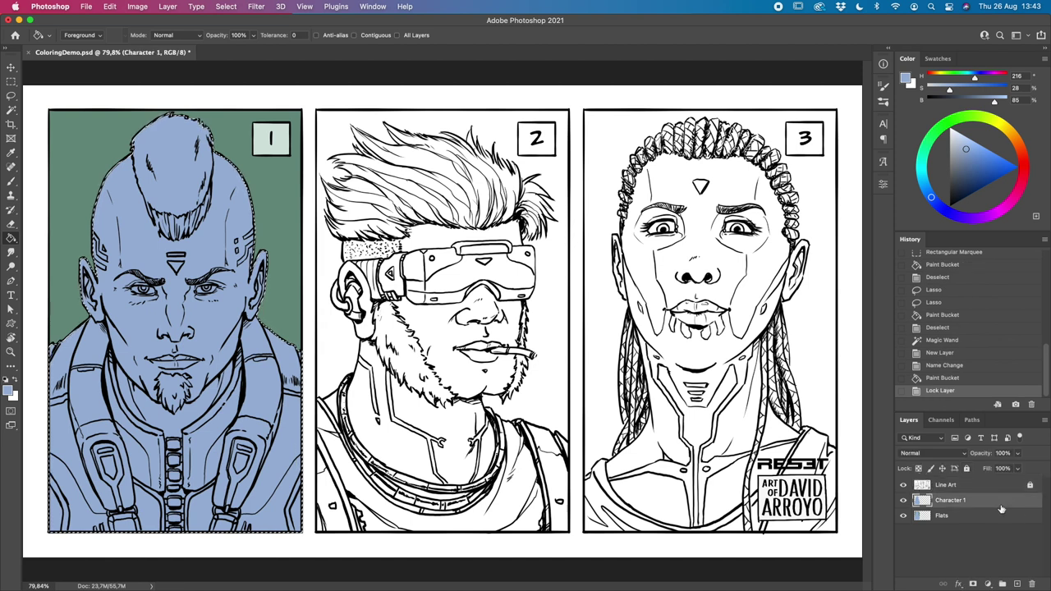
click(967, 469)
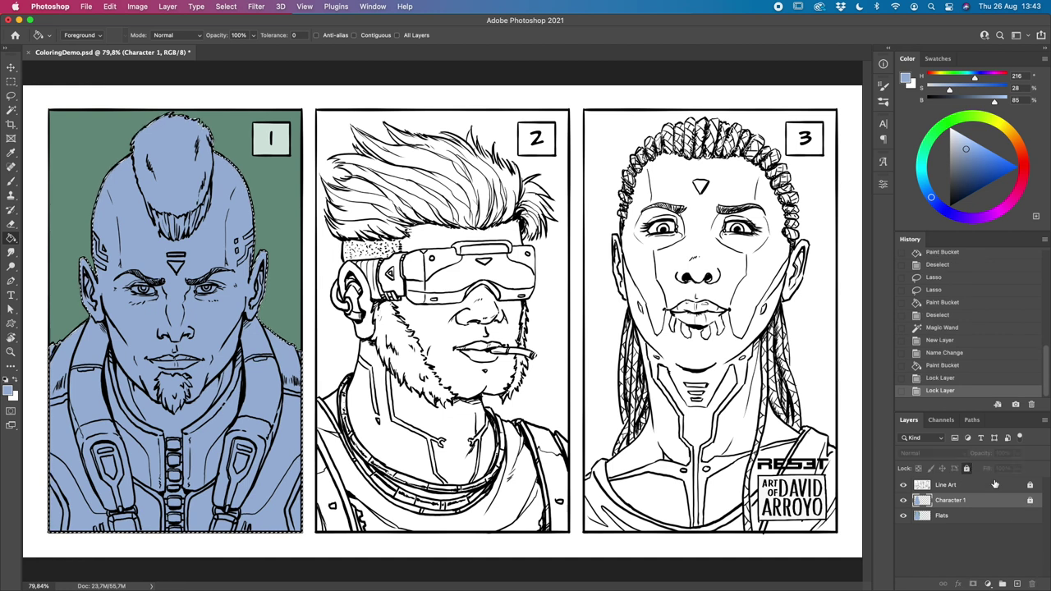
Step: Make the Character 1 layer active and remove the silhouette selection
click(990, 522)
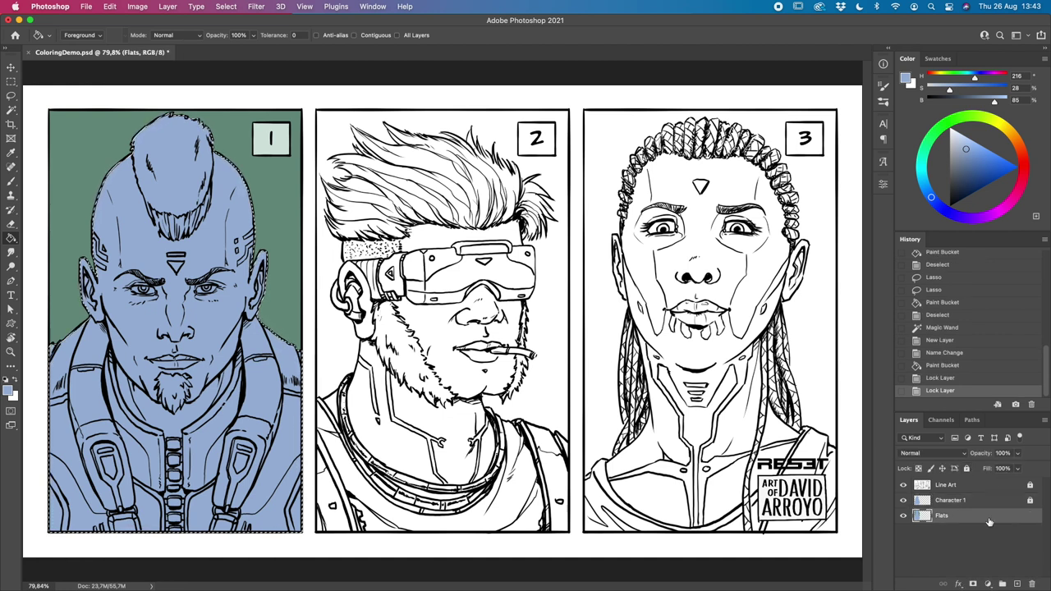
click(979, 503)
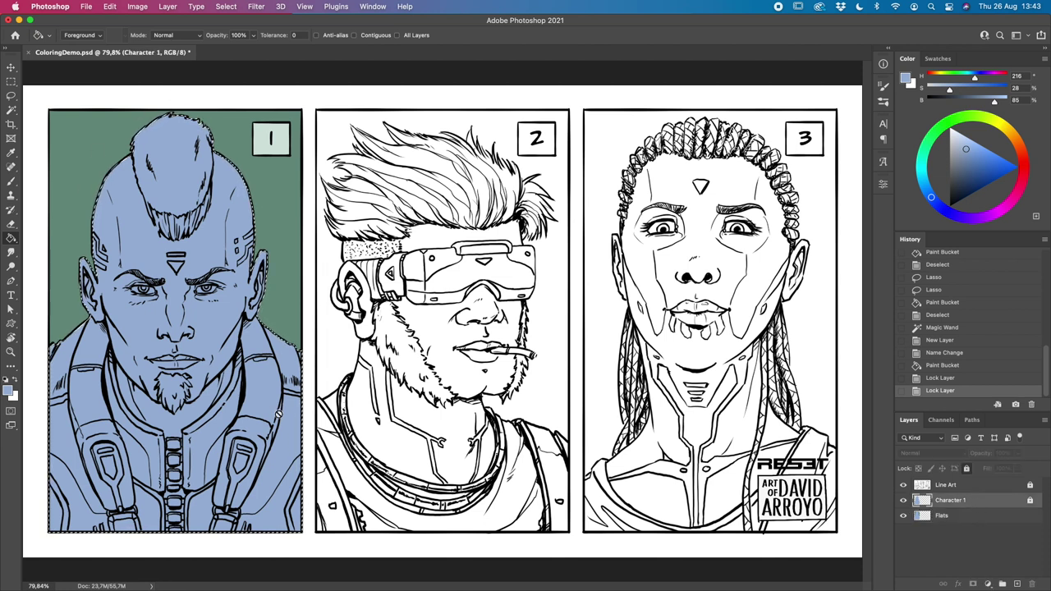
key(super+d)
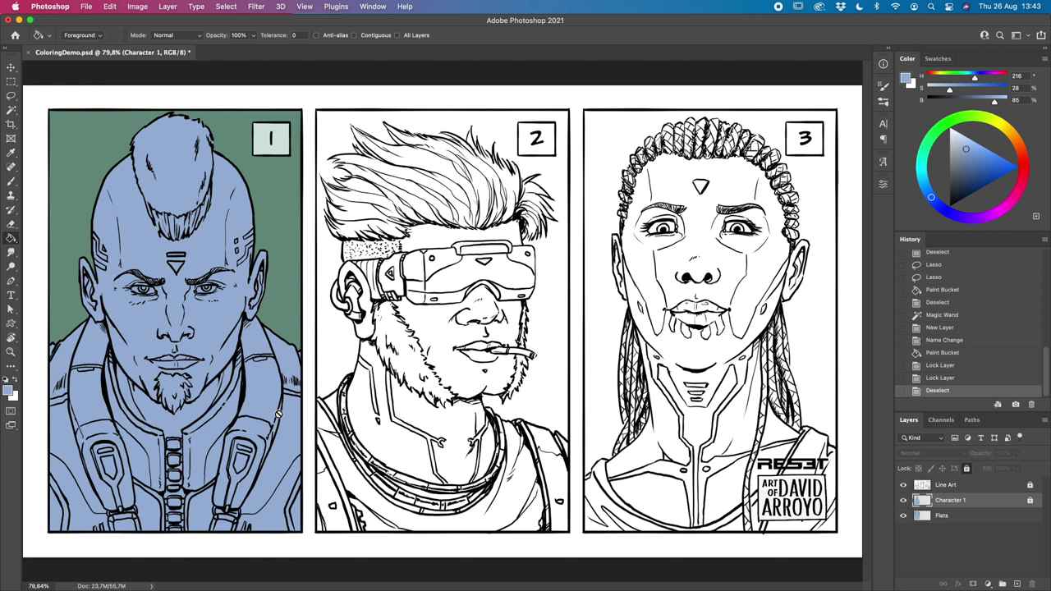
Step: On the Flats layer, lasso a small area at the mohawk's right edge, fill it with the sampled background green, and deselect
click(970, 517)
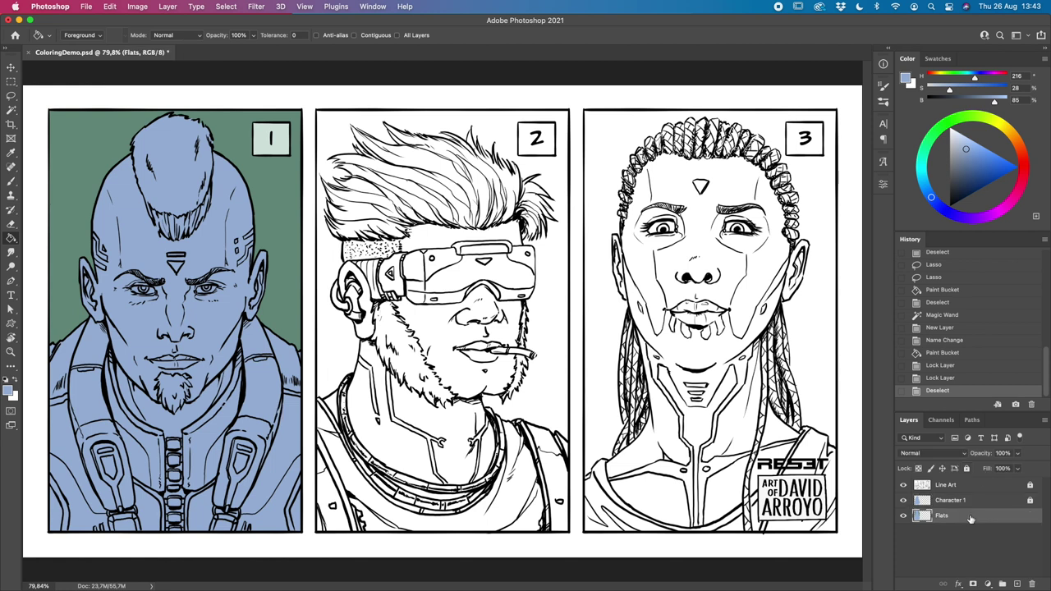
click(15, 96)
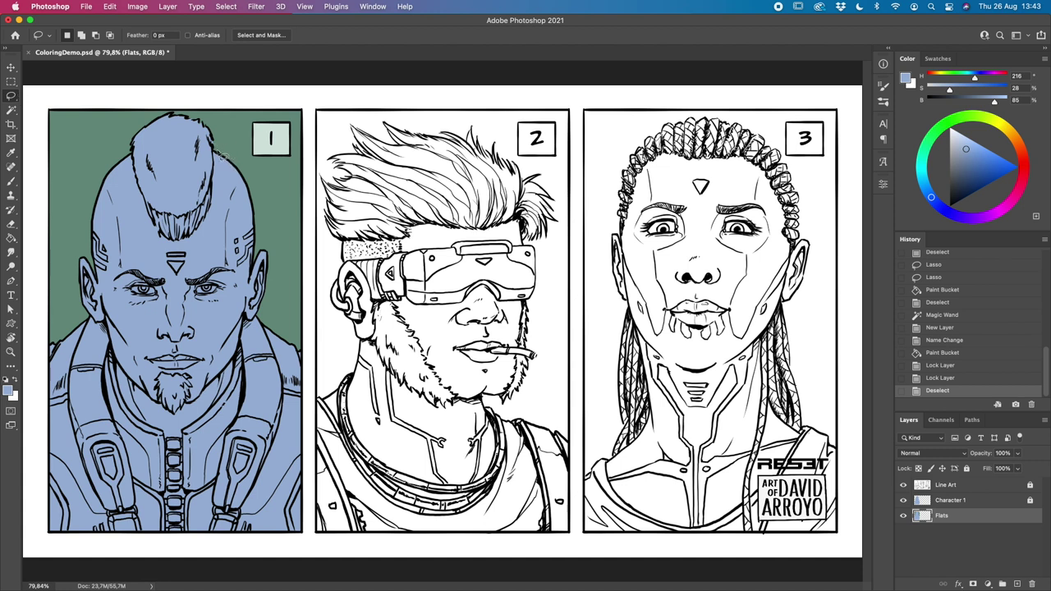
mouse_move(219, 152)
mouse_down()
mouse_move(222, 140)
mouse_move(230, 153)
mouse_move(218, 149)
mouse_up()
key(Up)
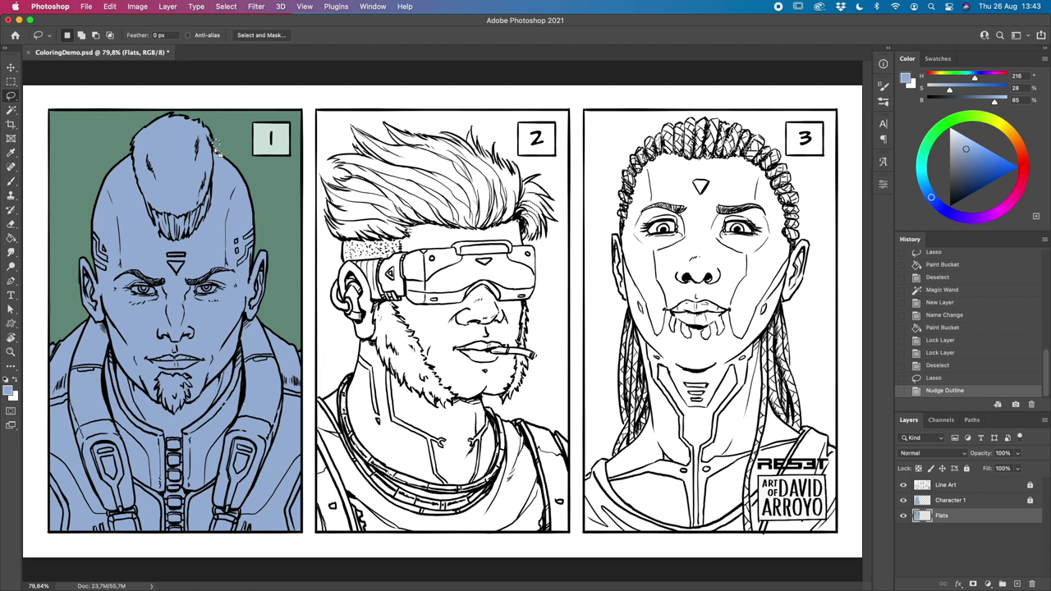
key(g)
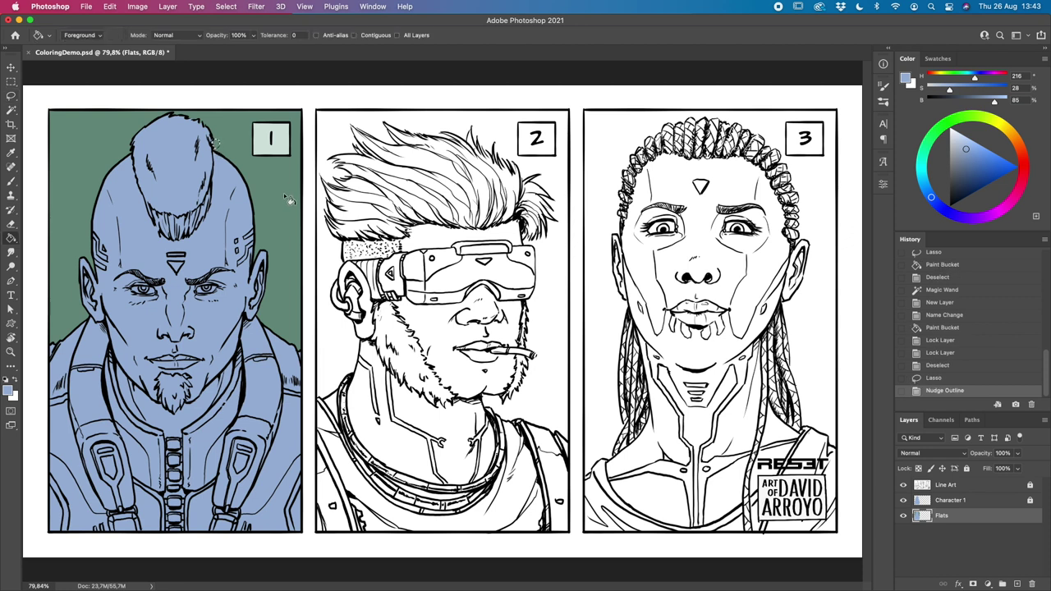
alt+click(289, 194)
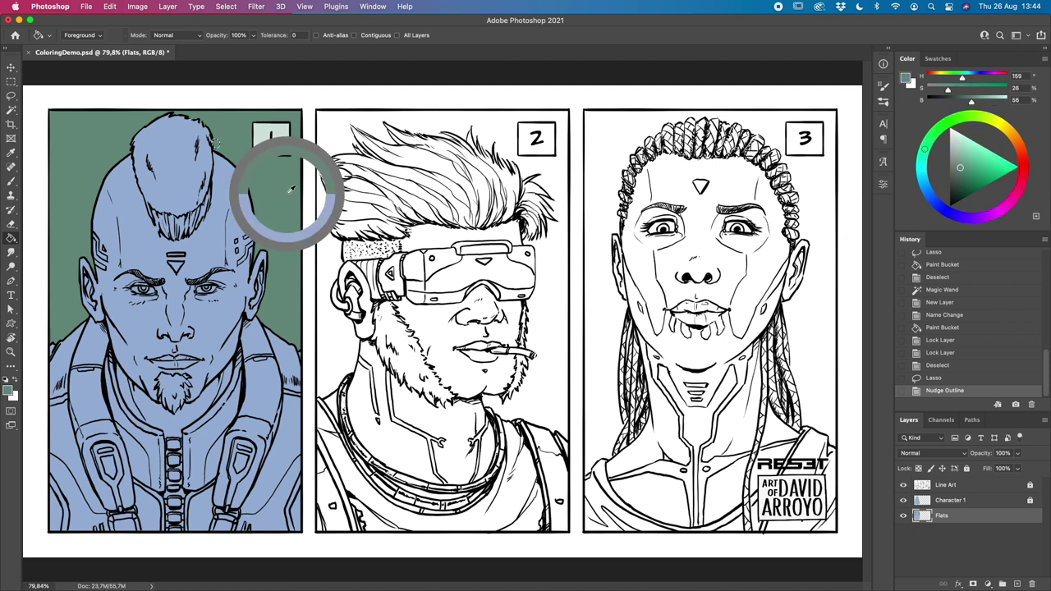
mouse_move(290, 193)
mouse_down()
mouse_move(312, 211)
mouse_move(394, 206)
mouse_move(440, 181)
mouse_move(388, 274)
mouse_move(237, 288)
mouse_move(278, 192)
mouse_move(246, 187)
mouse_up()
click(218, 146)
click(217, 145)
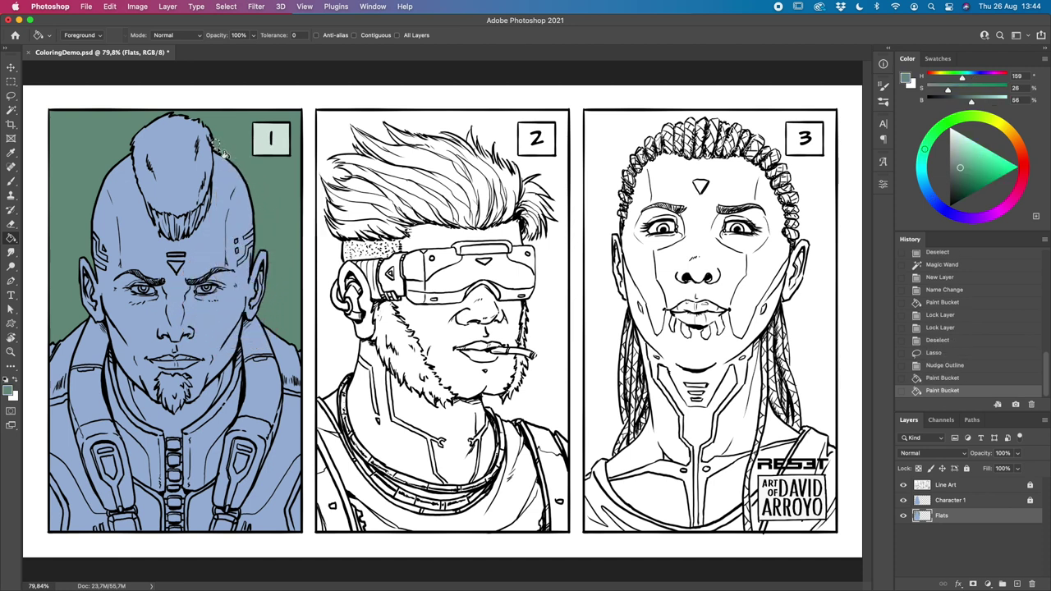
key(super+d)
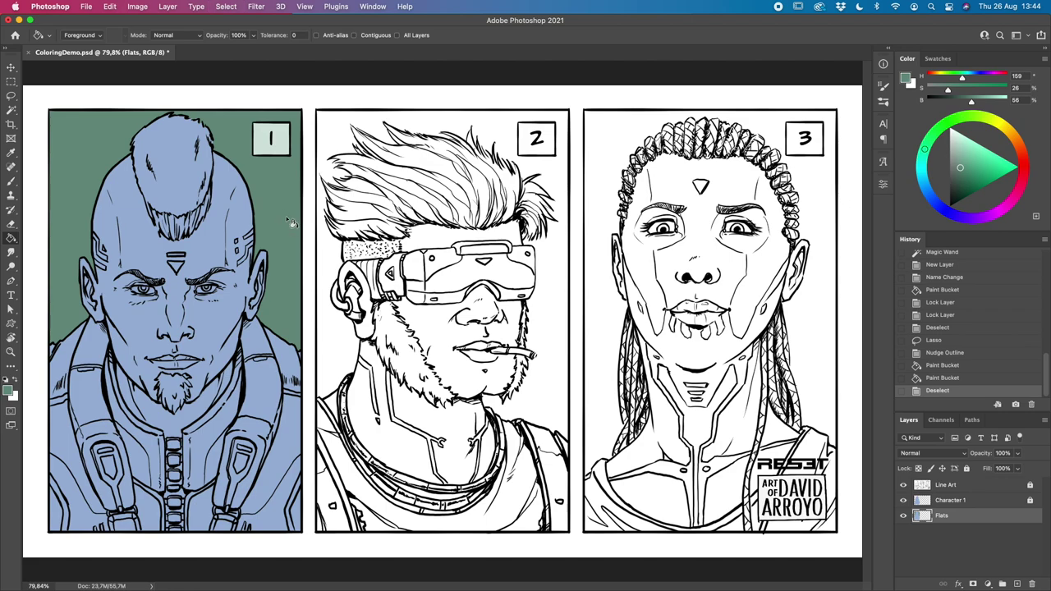
Step: Hide the Character 1 layer and touch up the mohawk's right edge on Flats with the Pencil tool in background green
click(10, 351)
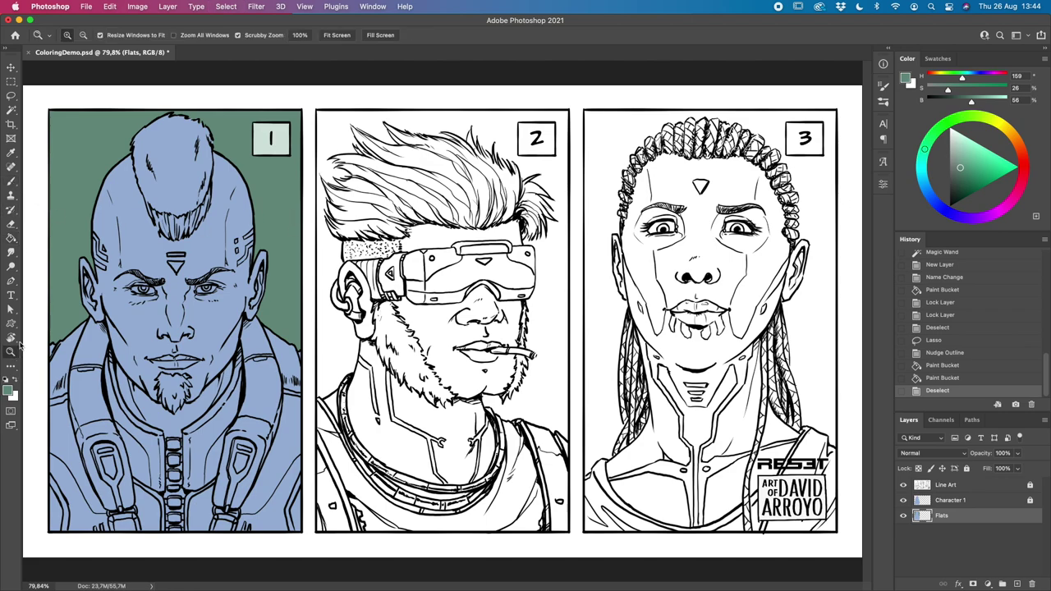
click(216, 148)
drag(215, 149, 457, 278)
drag(10, 180, 78, 190)
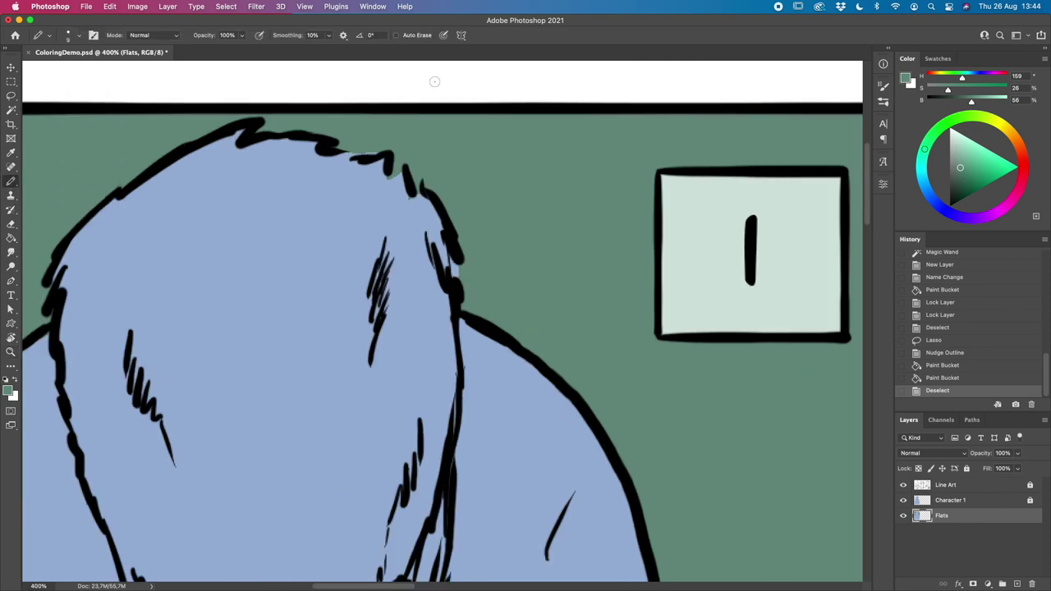
mouse_move(425, 86)
mouse_down()
mouse_move(477, 74)
mouse_move(491, 87)
mouse_move(504, 74)
mouse_move(630, 82)
mouse_up()
key(super+z)
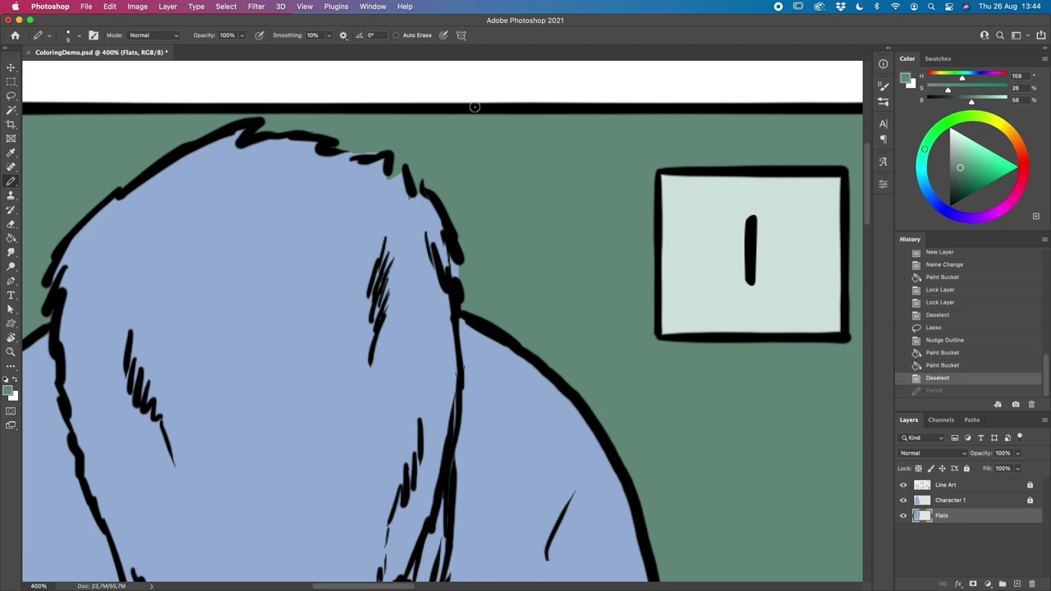
key(super+shift+z)
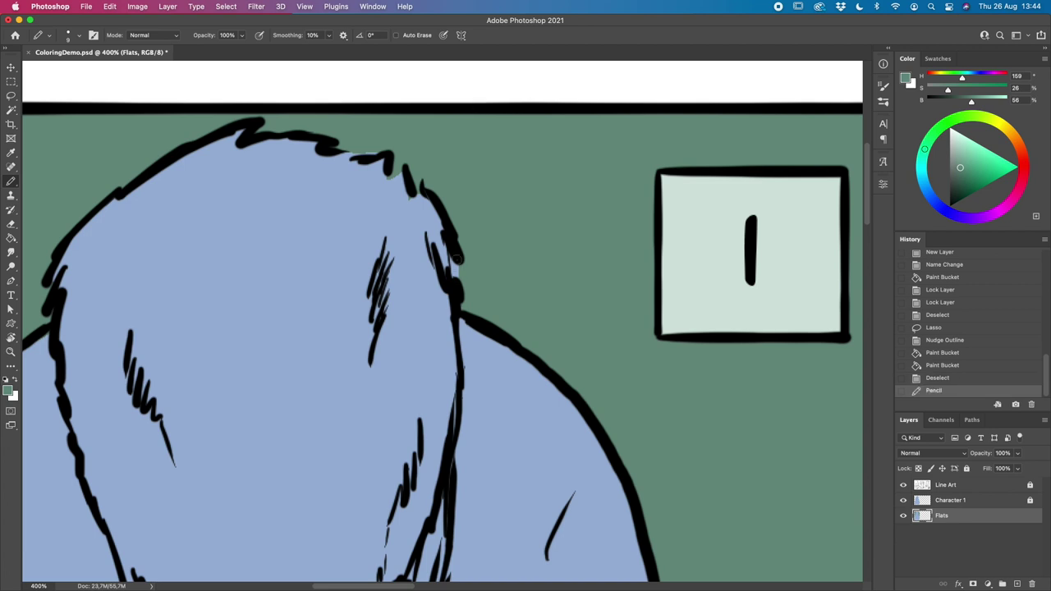
click(903, 500)
mouse_move(454, 277)
mouse_down()
mouse_move(464, 239)
mouse_move(456, 265)
mouse_up()
drag(388, 172, 392, 162)
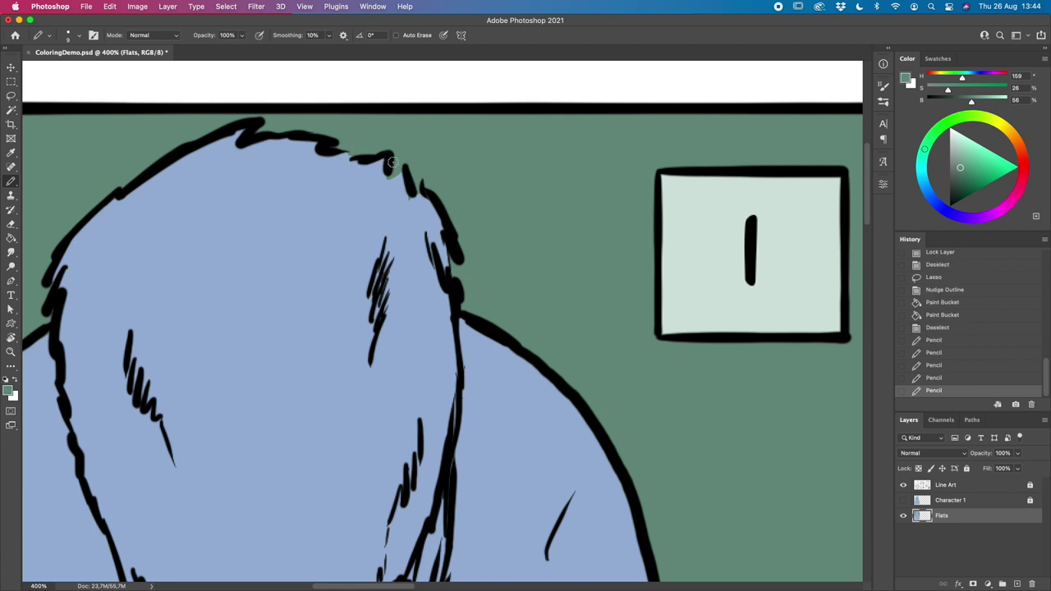
Step: Clean up the notches in the mohawk's upper right edge with pencil strokes in sampled light blue and background green
alt+click(419, 212)
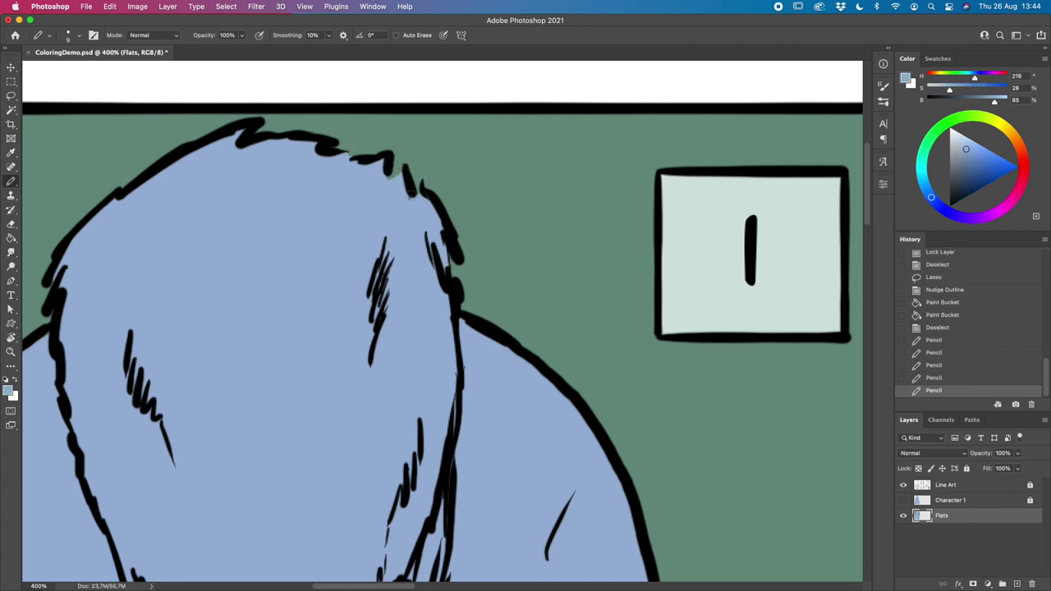
drag(388, 174, 390, 177)
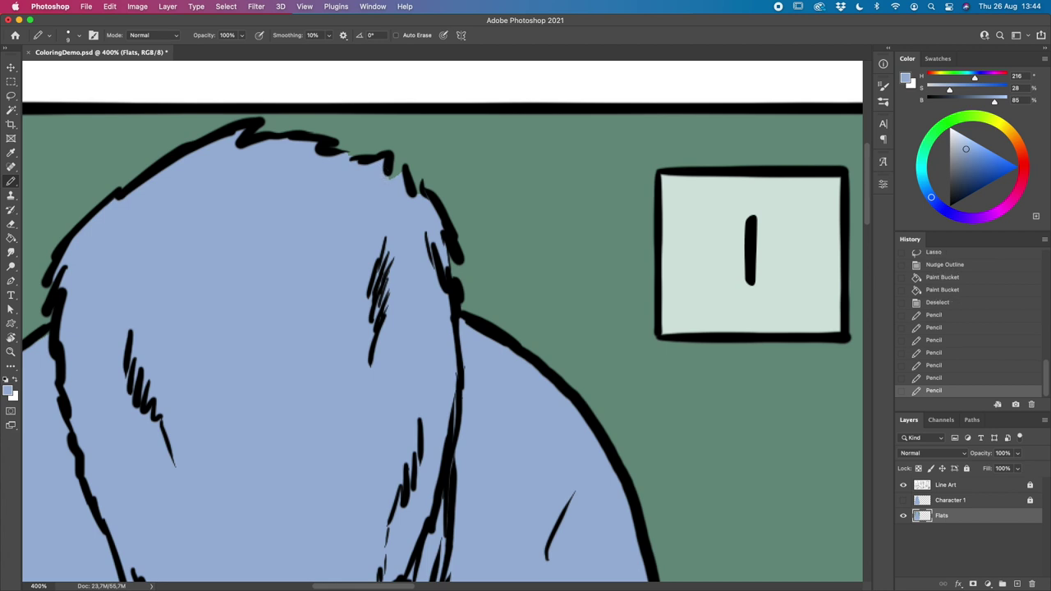
alt+click(446, 152)
drag(399, 168, 404, 173)
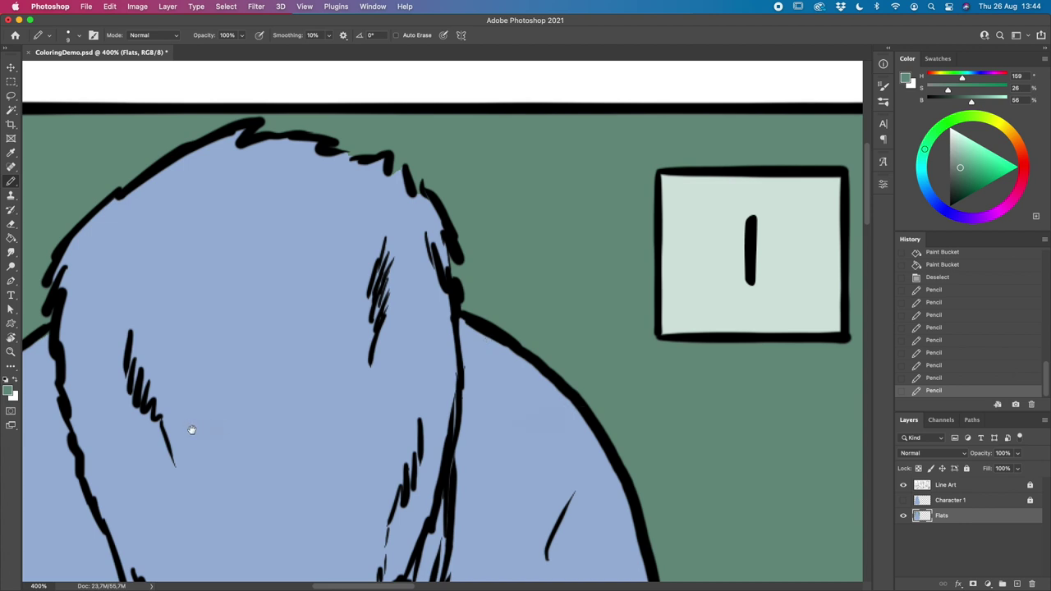
Step: Pencil light blue where the mohawk meets the left side of the head and green into the gap above the left ear
drag(191, 429, 448, 326)
alt+click(309, 356)
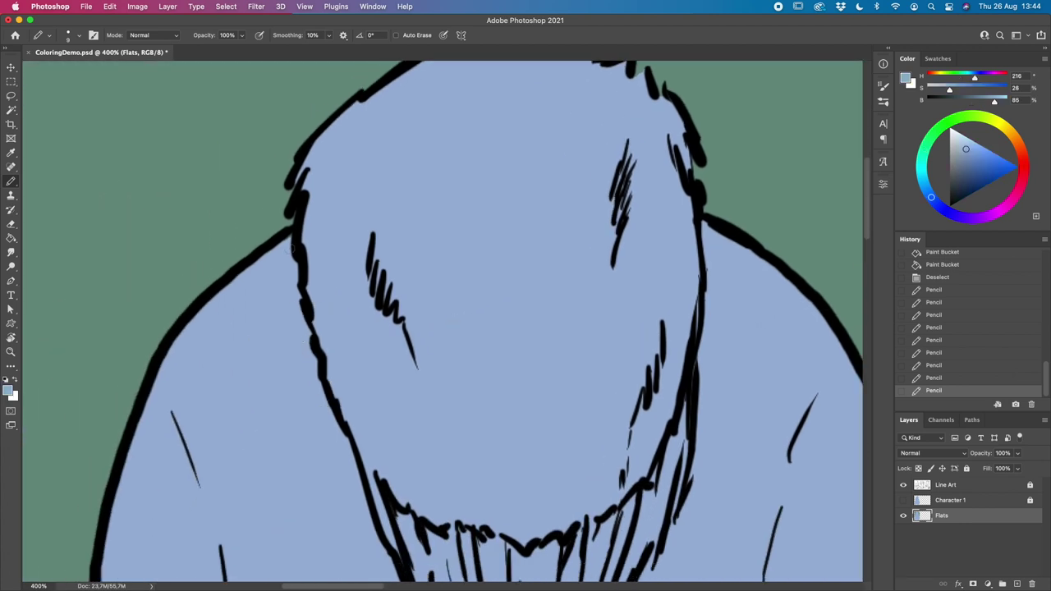
drag(278, 246, 292, 235)
scroll(300, 500, down, 15)
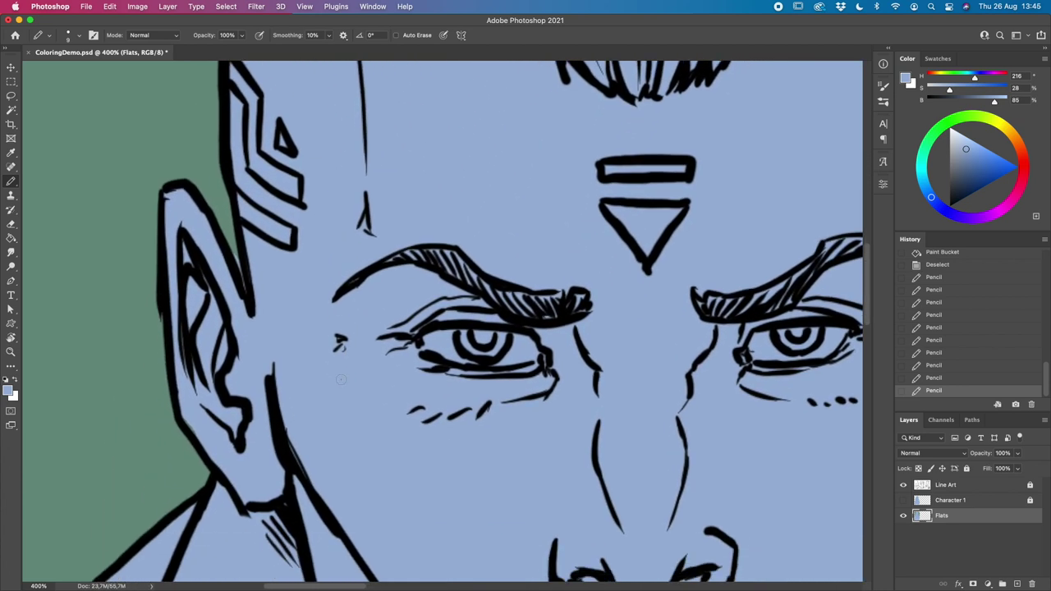
alt+click(217, 180)
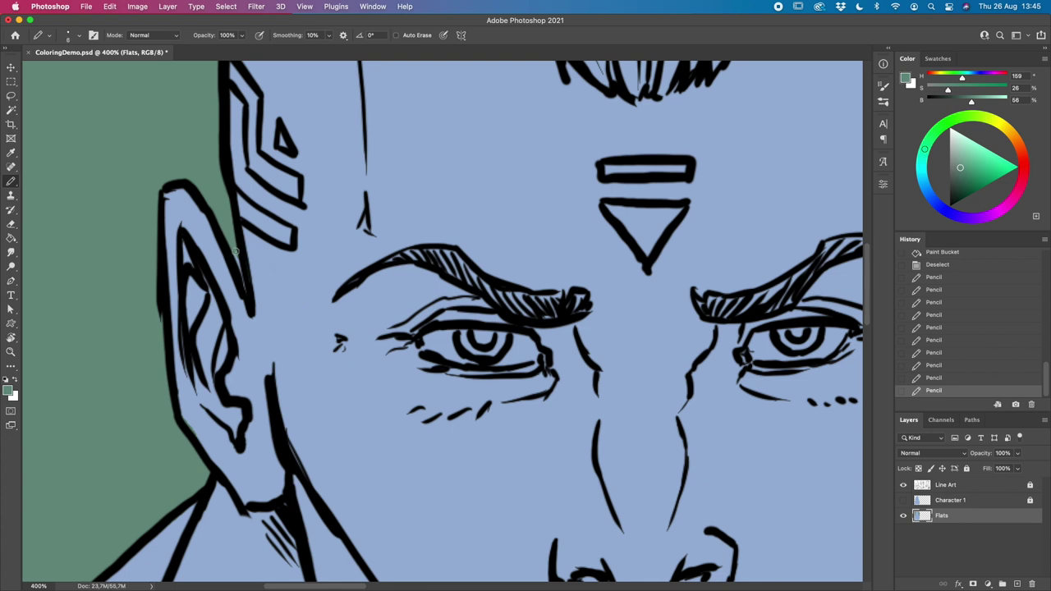
drag(243, 267, 239, 261)
Step: Enlarge the pencil tip to 300 px, and reduce it to 20 px
key(bracketright)
key(bracketright)
key(bracketright)
key(bracketright)
key(bracketright)
key(bracketright)
key(bracketright)
key(bracketright)
key(bracketright)
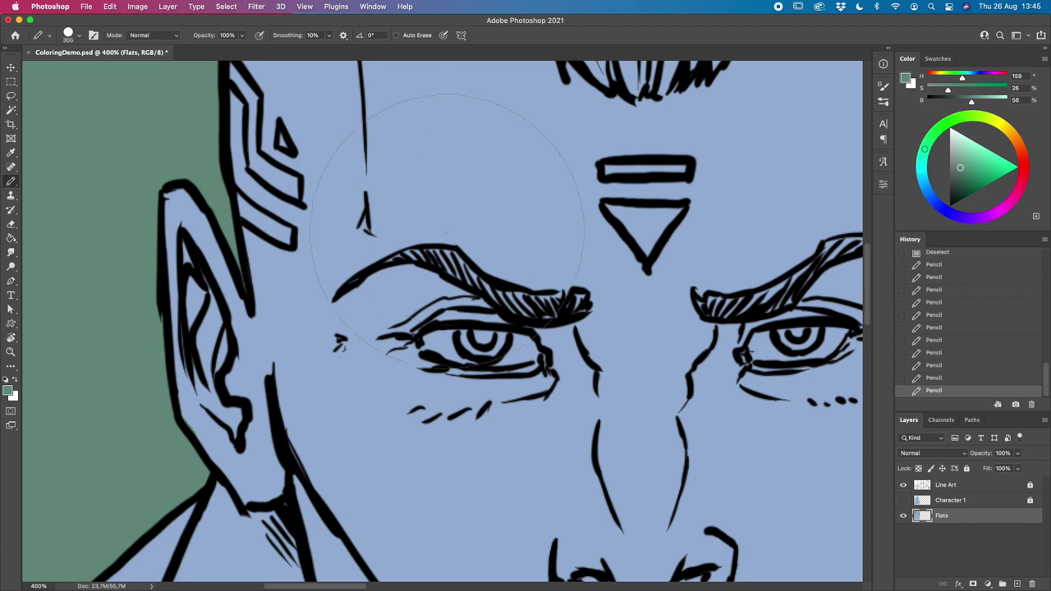
key(bracketleft)
key(bracketleft)
key(bracketleft)
key(bracketleft)
key(bracketleft)
key(bracketleft)
key(bracketleft)
key(bracketleft)
key(bracketleft)
key(bracketleft)
Step: Draw a lasso selection around the whole mohawk in panel 1, following its lower hairline
drag(383, 467, 511, 146)
drag(591, 488, 607, 277)
drag(634, 491, 593, 395)
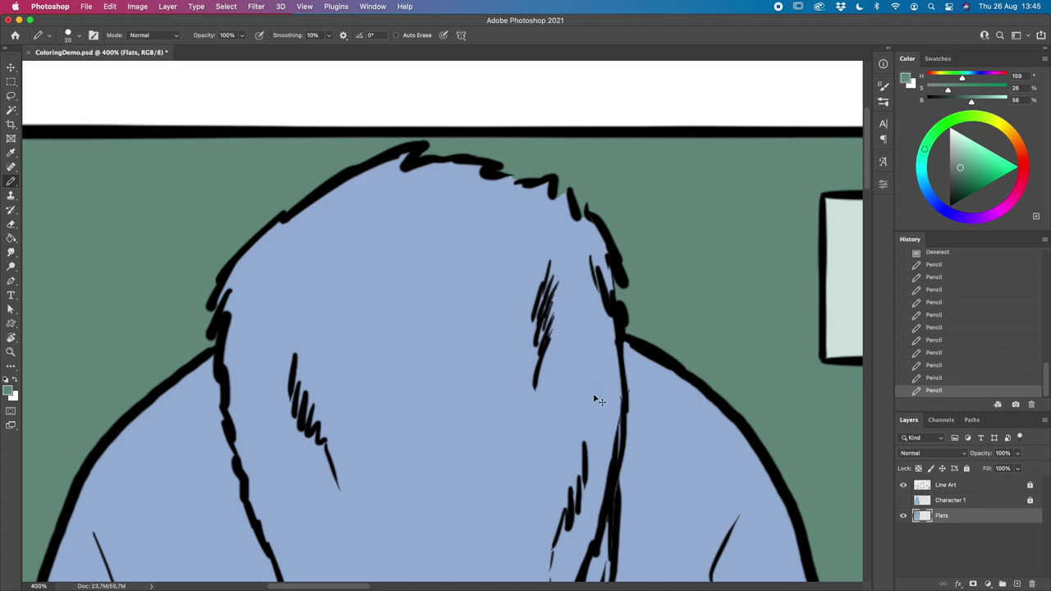
key(super+0)
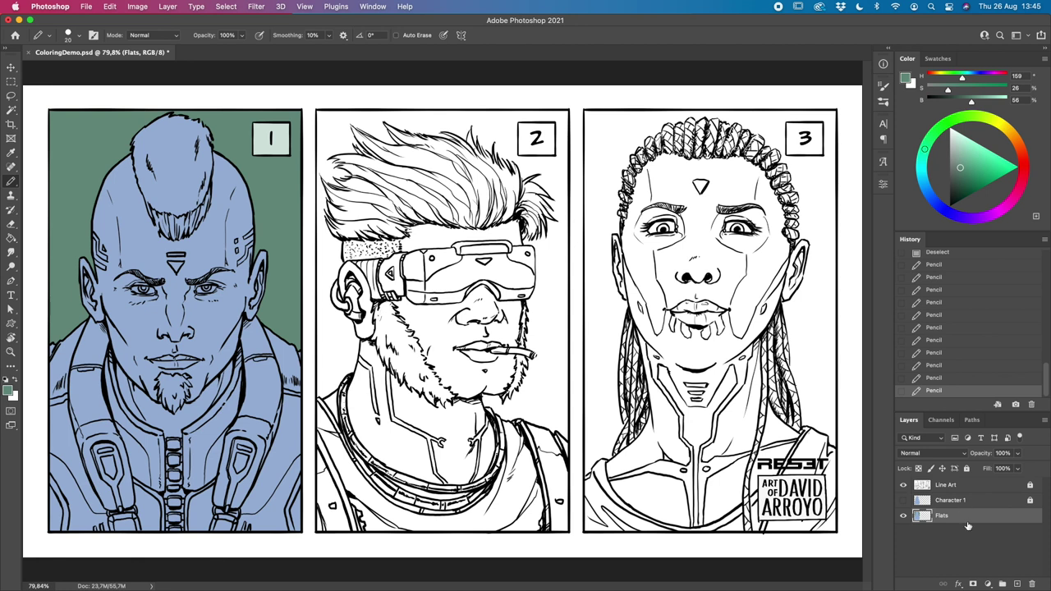
click(12, 97)
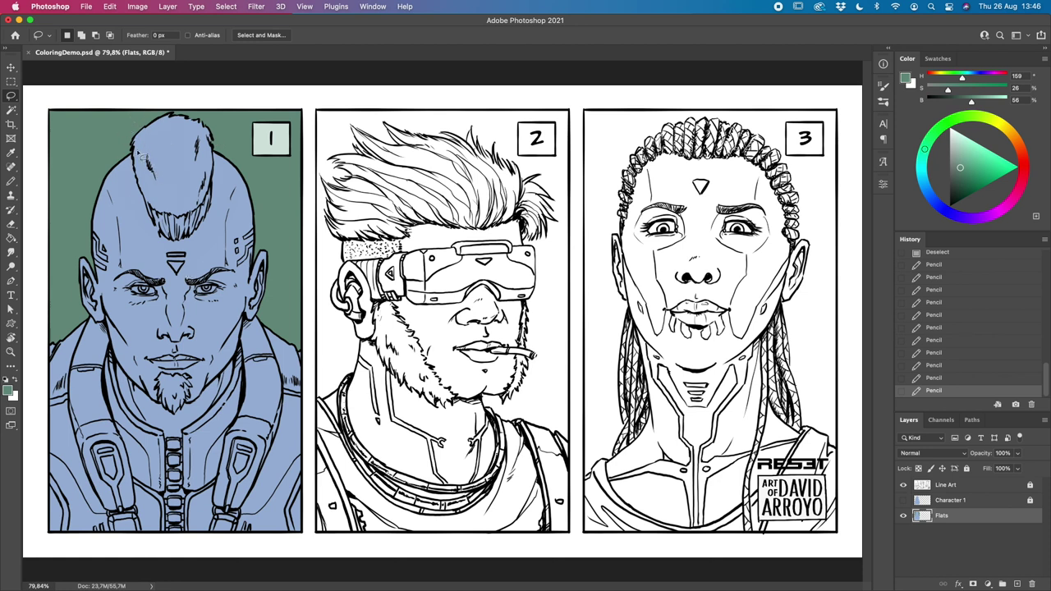
mouse_move(117, 128)
mouse_down()
mouse_move(107, 126)
mouse_move(153, 230)
mouse_move(174, 245)
mouse_up()
mouse_move(193, 243)
mouse_down()
mouse_move(215, 207)
mouse_move(221, 124)
mouse_move(125, 115)
mouse_move(107, 124)
mouse_up()
Step: With the line art hidden, fill the mohawk selection with orange (H 27, S 51, B 83), show Line Art again, and deselect
drag(903, 500, 902, 486)
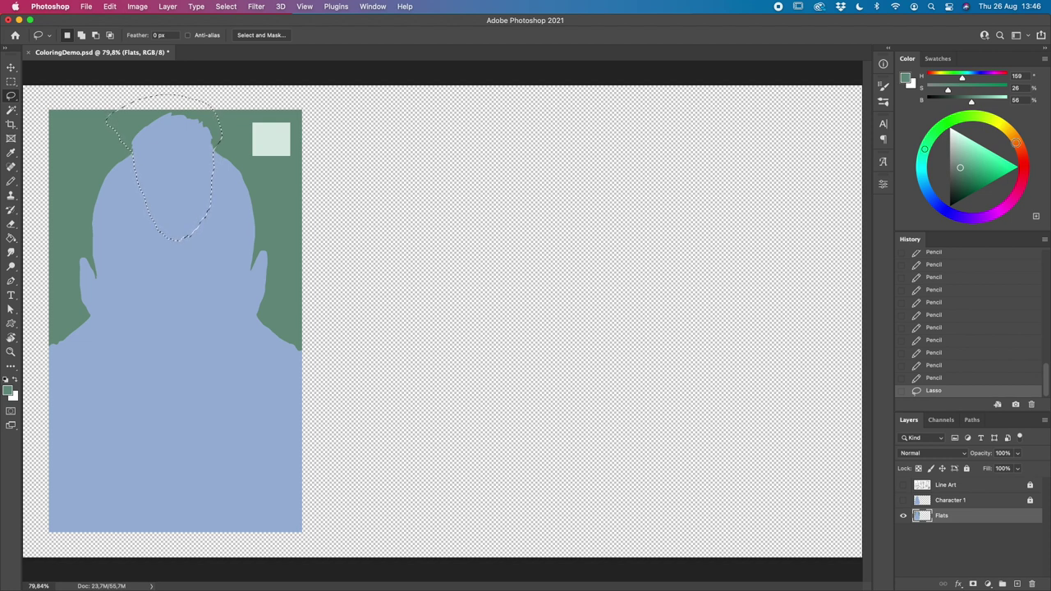
click(1018, 144)
click(978, 156)
key(g)
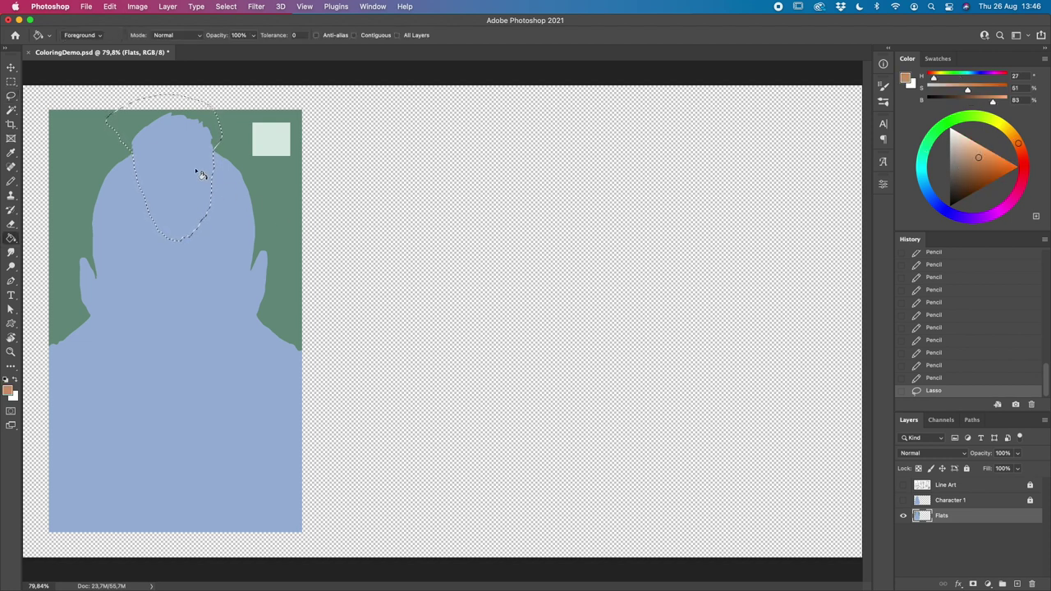
click(199, 172)
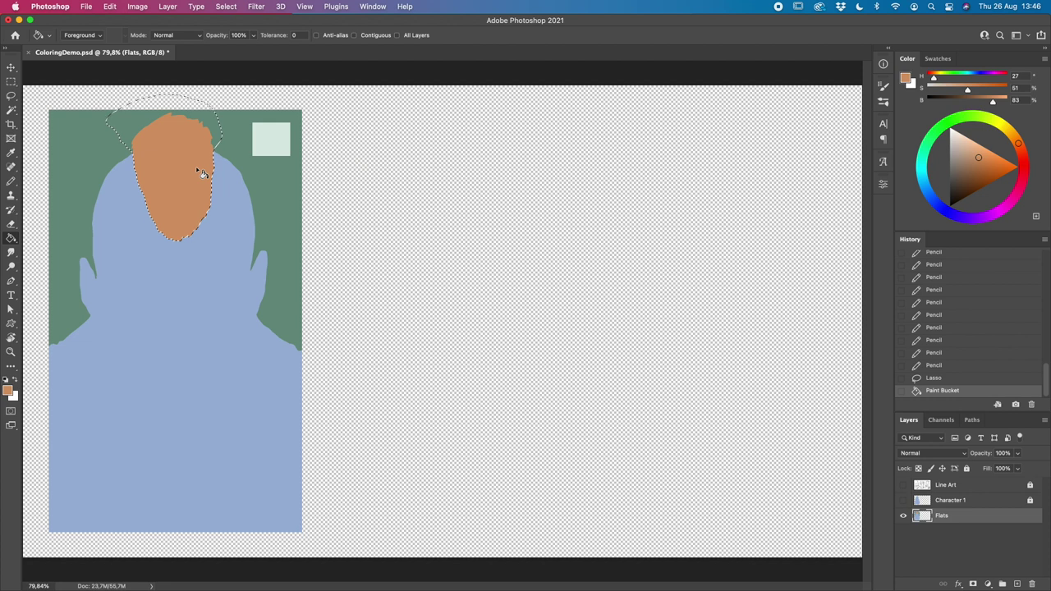
click(904, 486)
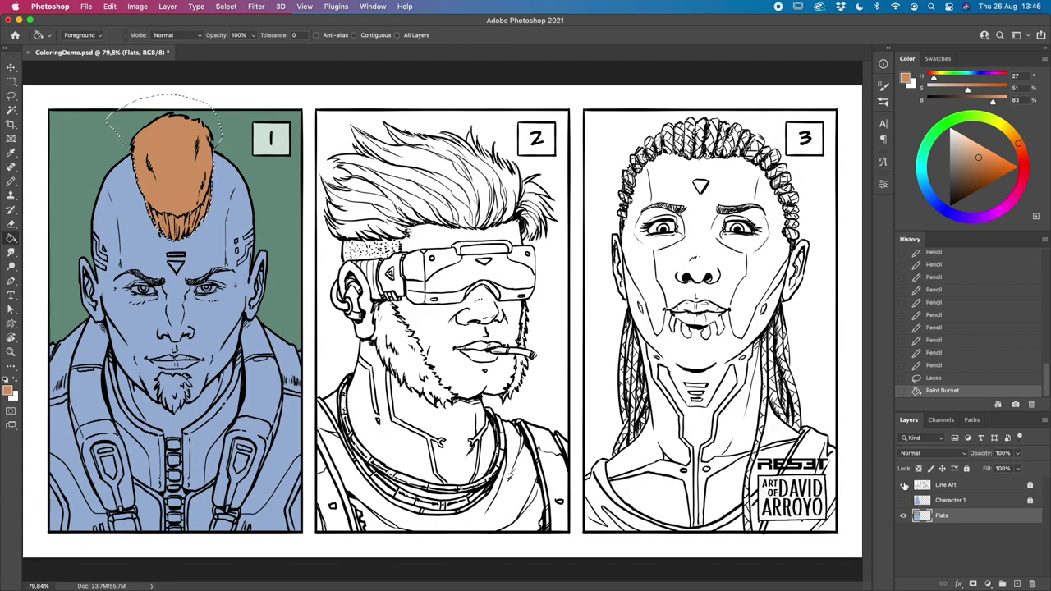
key(super+d)
Step: Lasso the panel 1 character's head, ears and neck down to the collar, adding the remaining parts to the selection
key(l)
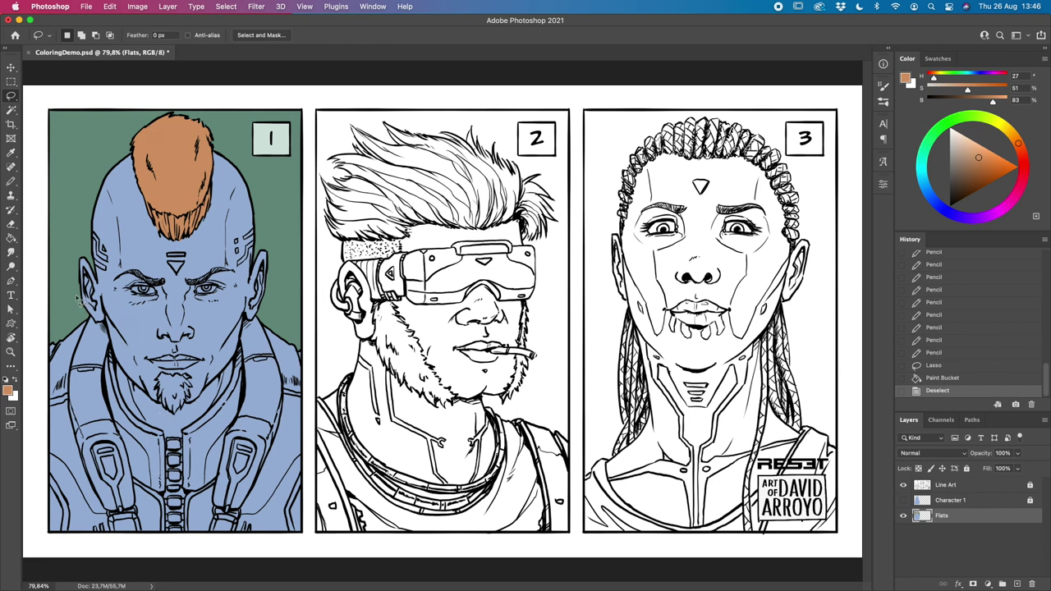
mouse_move(74, 305)
mouse_down()
mouse_move(112, 334)
mouse_move(139, 421)
mouse_move(189, 445)
mouse_move(195, 365)
mouse_move(109, 249)
mouse_move(74, 262)
mouse_move(72, 302)
mouse_up()
key(shift)
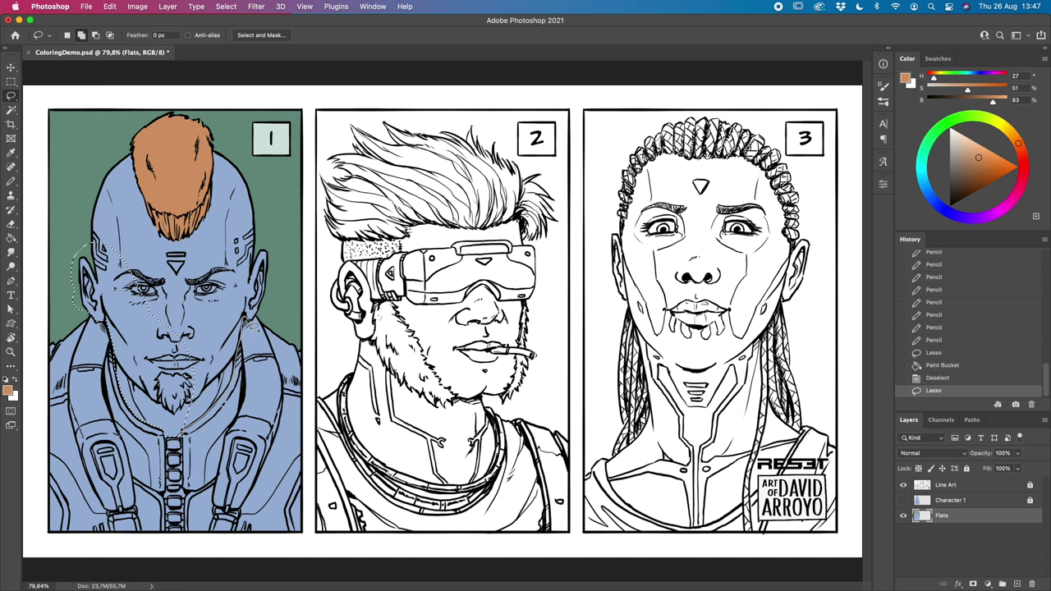
mouse_move(253, 322)
mouse_down()
mouse_move(285, 261)
mouse_move(284, 225)
mouse_move(256, 169)
mouse_move(202, 108)
mouse_move(130, 103)
mouse_move(81, 150)
mouse_move(60, 269)
mouse_move(80, 313)
mouse_move(141, 310)
mouse_move(171, 335)
mouse_move(222, 319)
mouse_move(202, 317)
mouse_move(180, 410)
mouse_move(233, 358)
mouse_move(193, 304)
mouse_up()
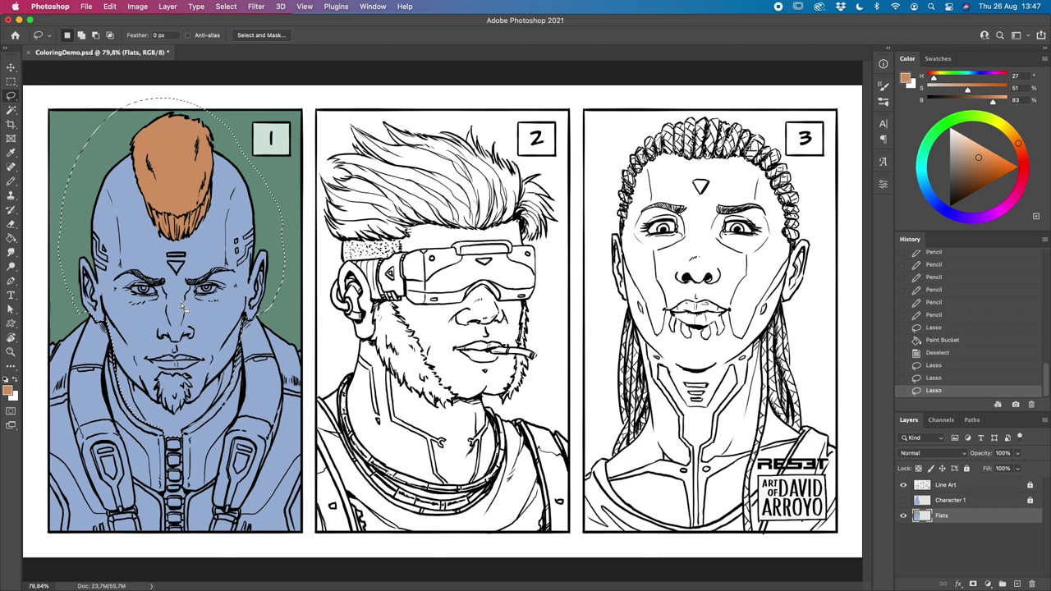
Step: Fill the blue skin areas of the selection with a light skin tone (H 21, S 25, B 82) and deselect
key(g)
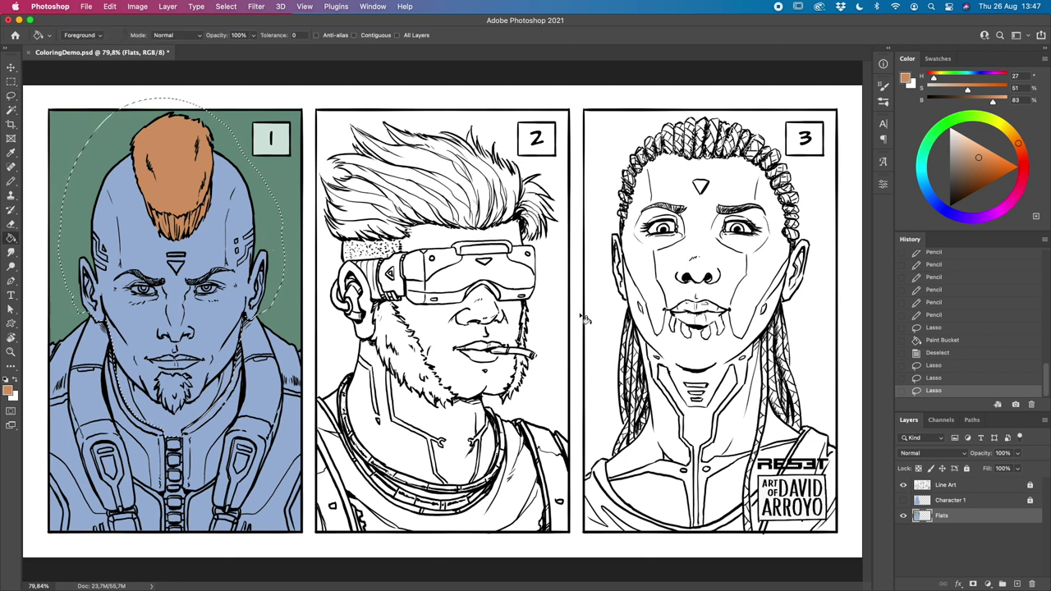
click(964, 149)
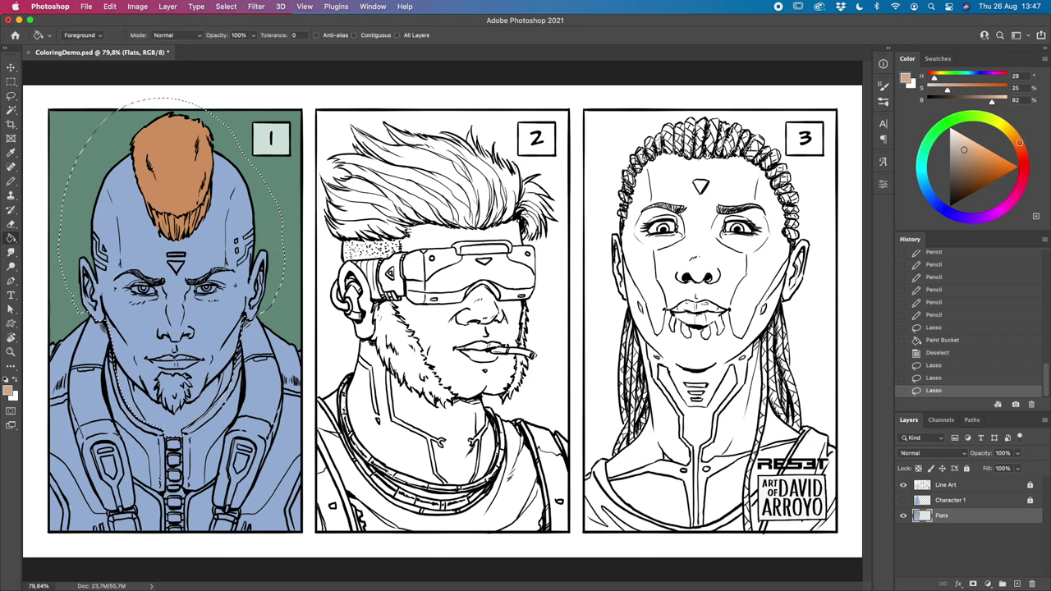
click(1020, 149)
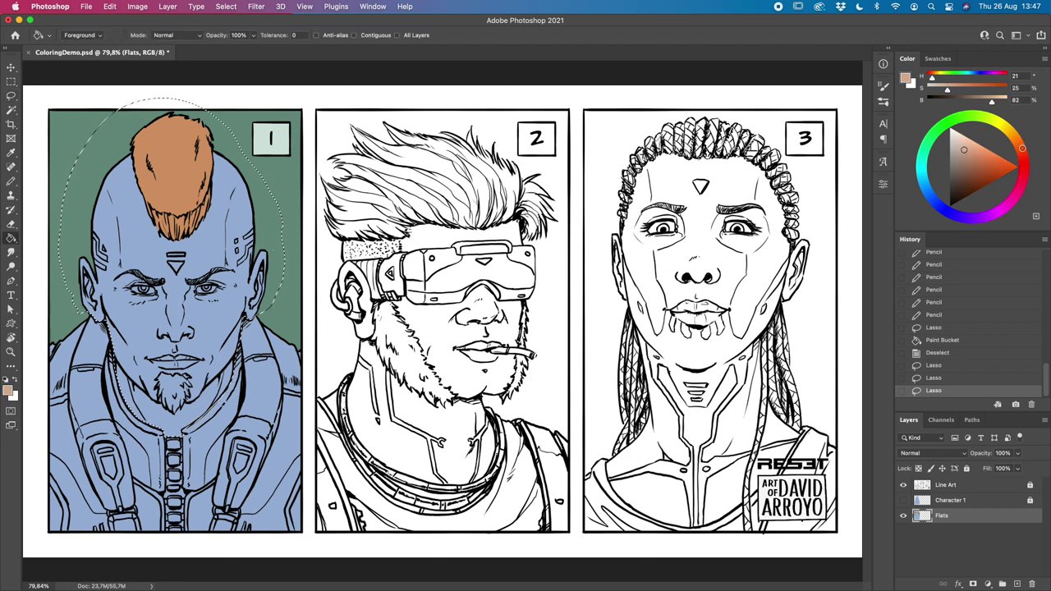
click(221, 248)
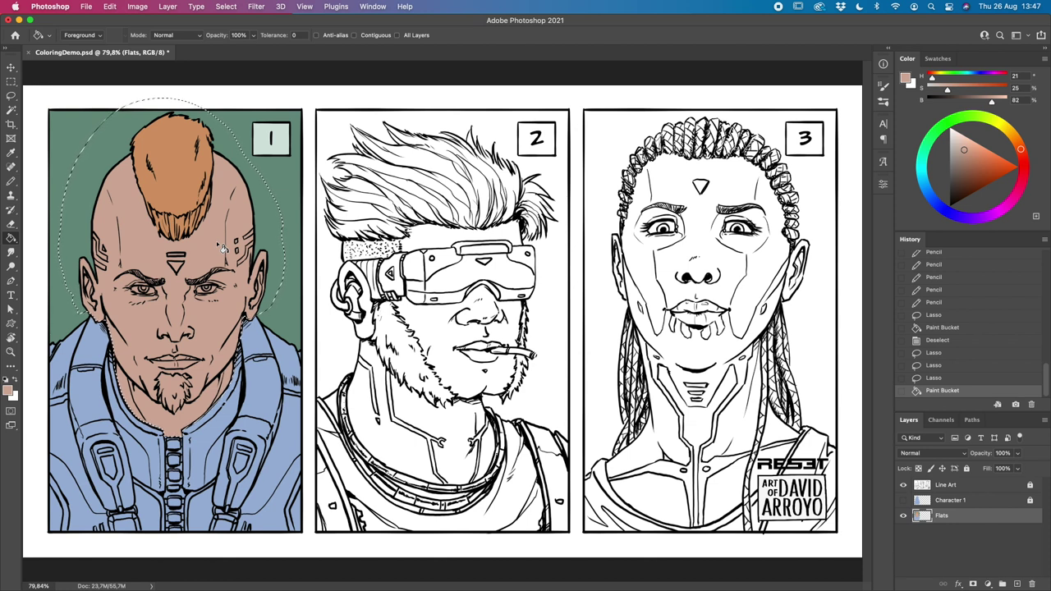
key(super+d)
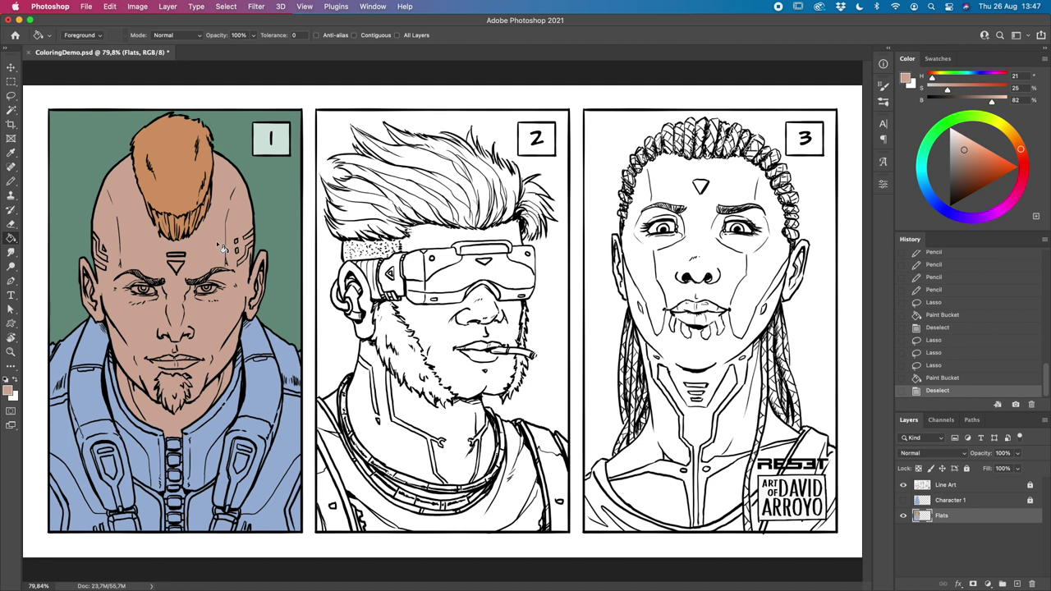
Step: Sample the panel 1 skin tone and touch up the neck skin along the collar opening with the Pencil
click(12, 96)
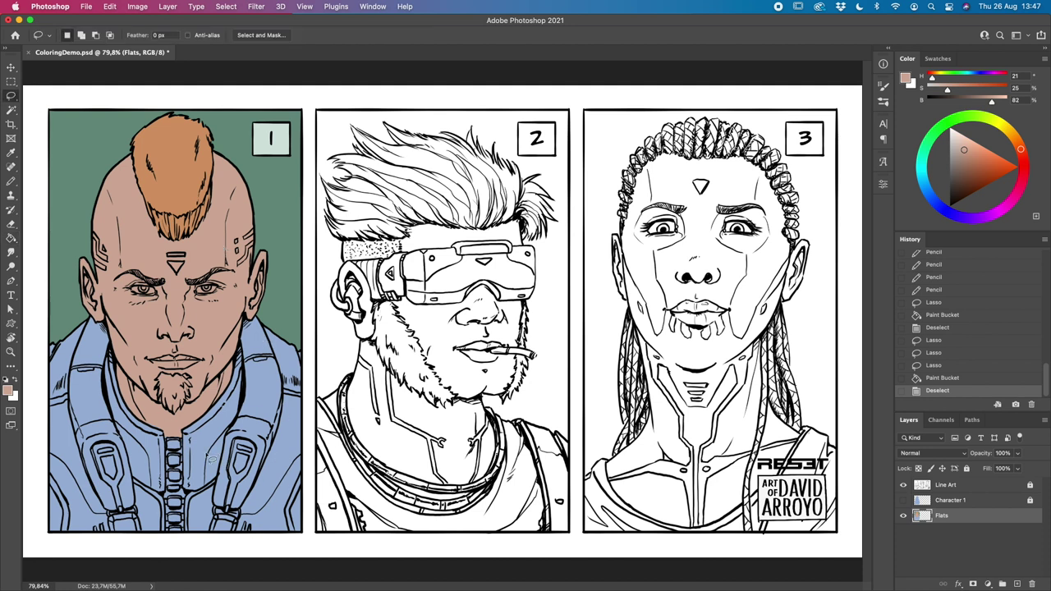
key(b)
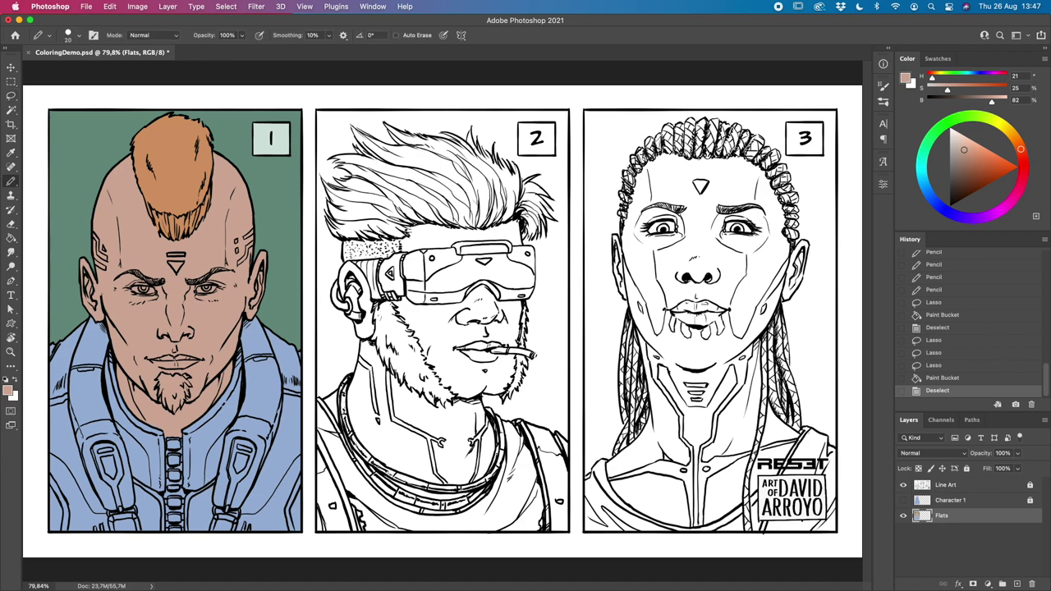
key(z)
drag(166, 417, 197, 436)
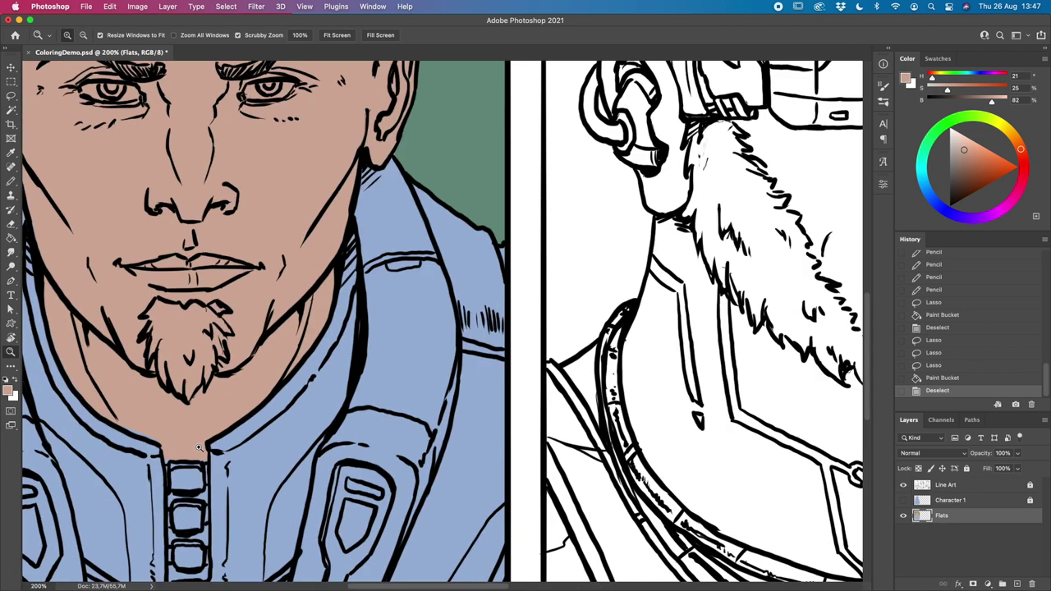
key(b)
alt+click(200, 409)
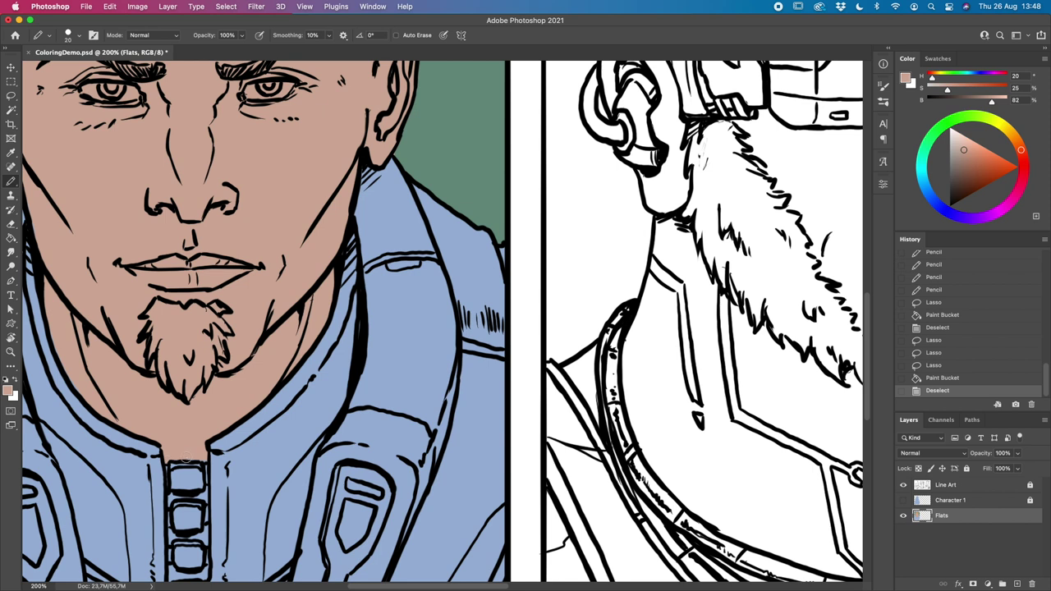
click(205, 460)
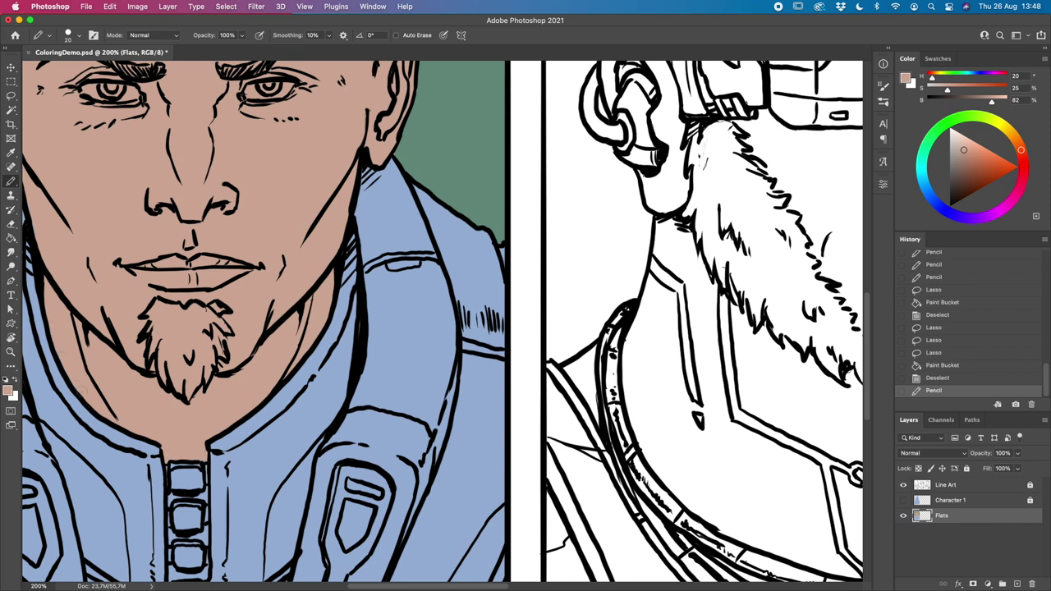
click(157, 433)
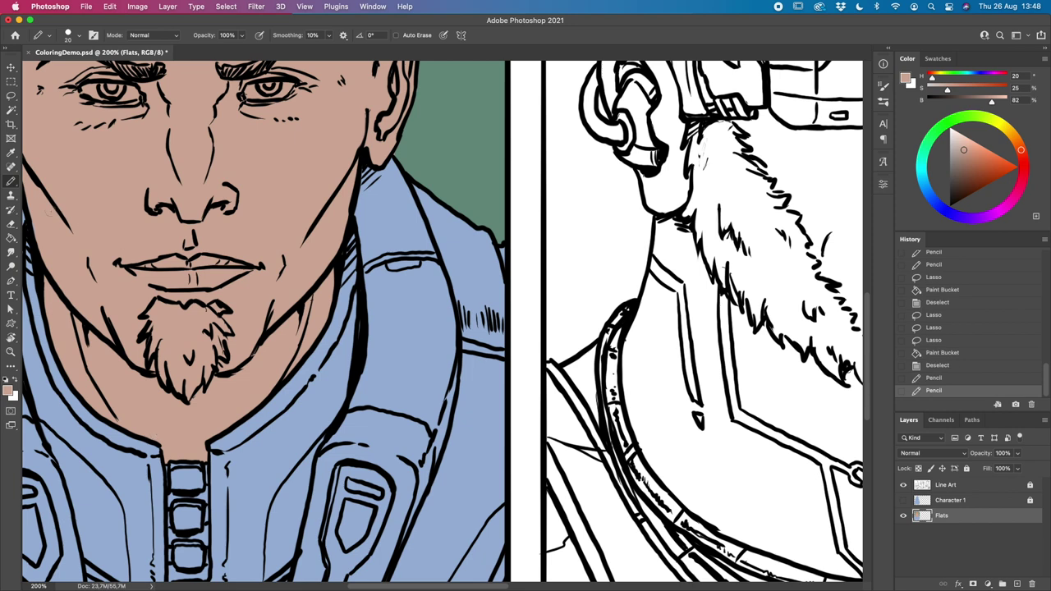
Step: Touch up the skin edges around the ear and jaw and beside the mohawk with the Pencil in the same skin tone
drag(49, 182, 194, 283)
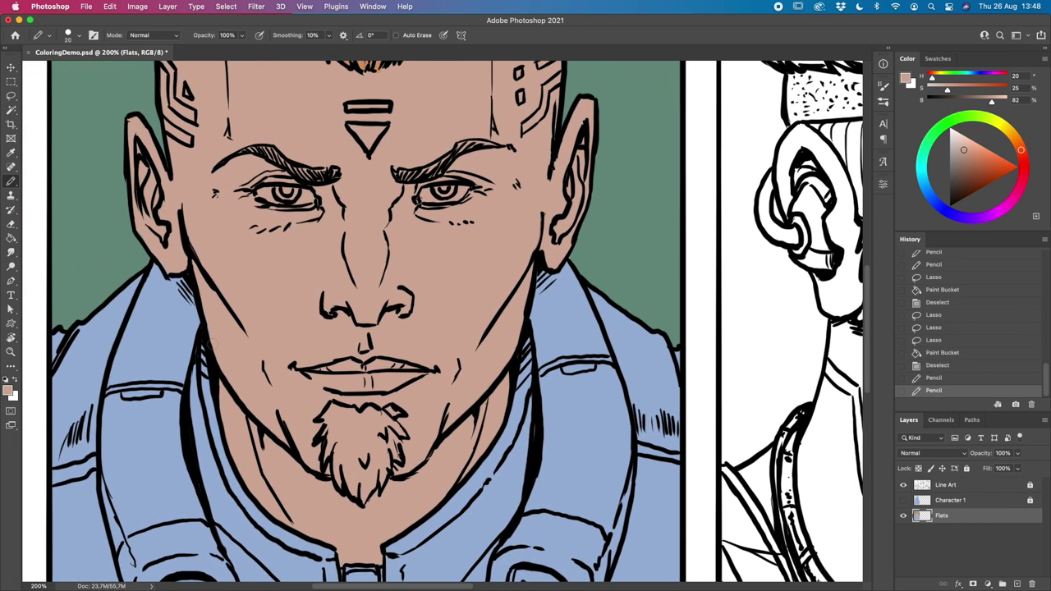
click(155, 254)
click(191, 258)
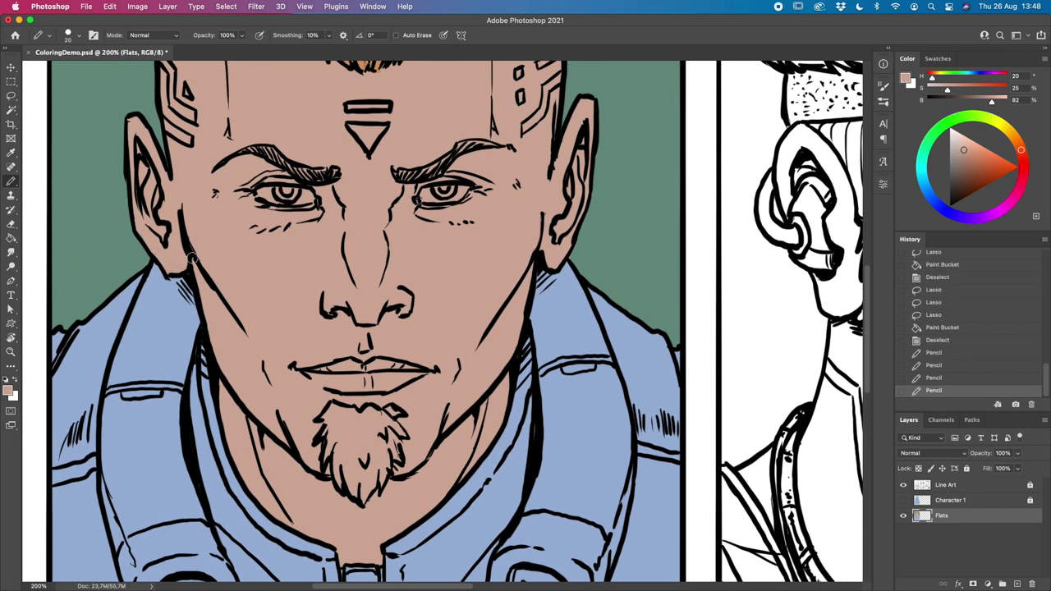
click(189, 268)
click(168, 200)
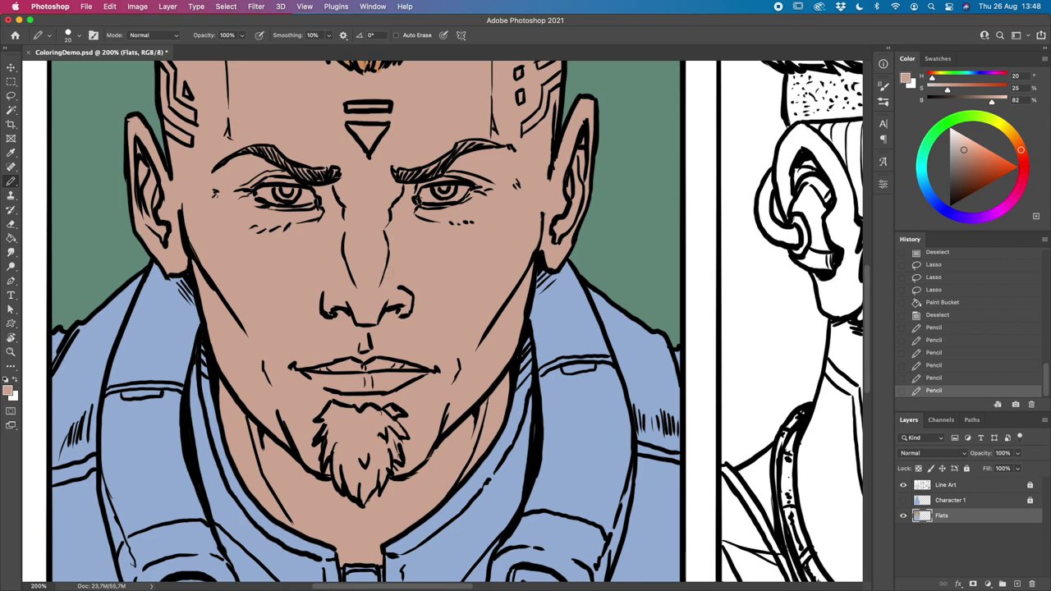
drag(477, 292, 394, 497)
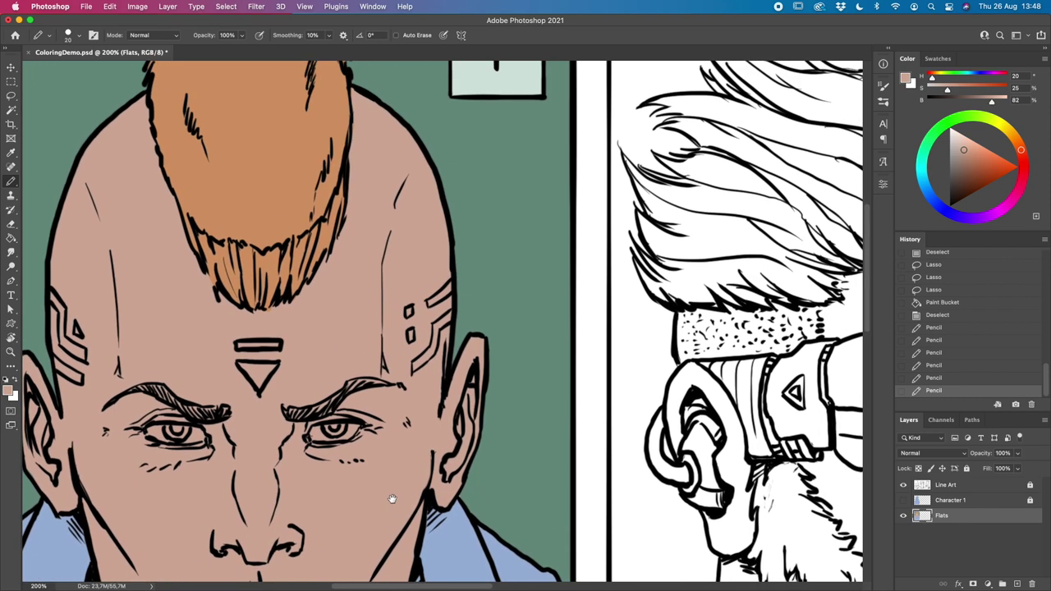
drag(387, 266, 386, 306)
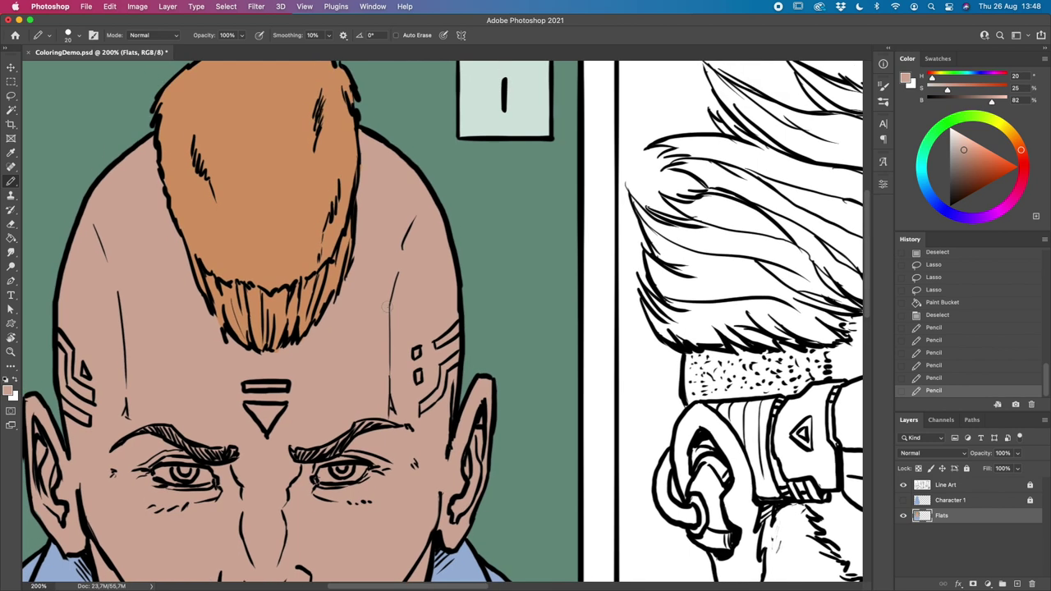
click(361, 127)
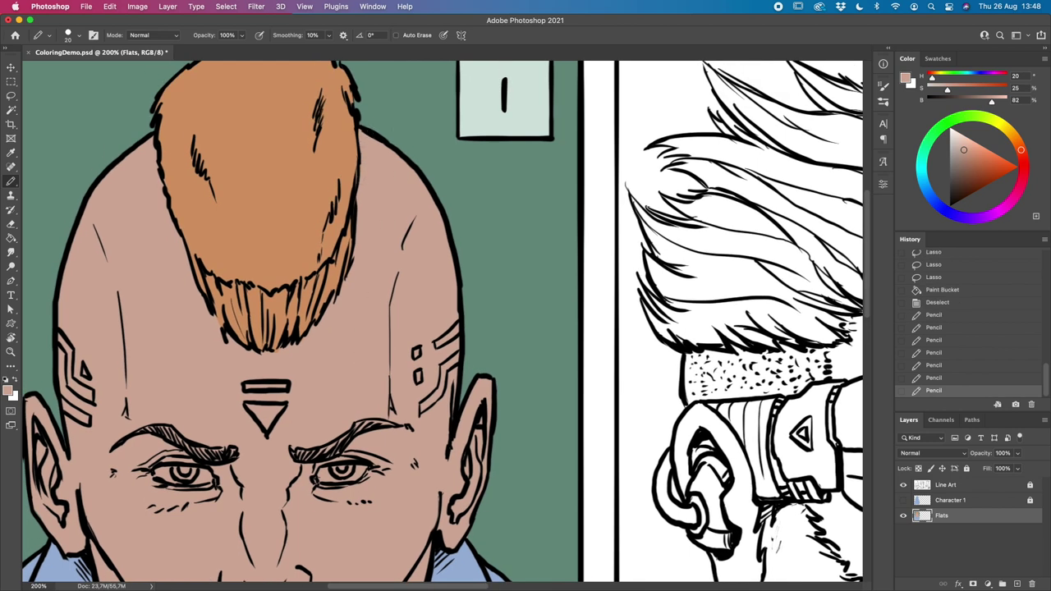
Step: Hide Line Art, examine the flat colour edges where skin, suit and background meet, and show Line Art again
click(903, 485)
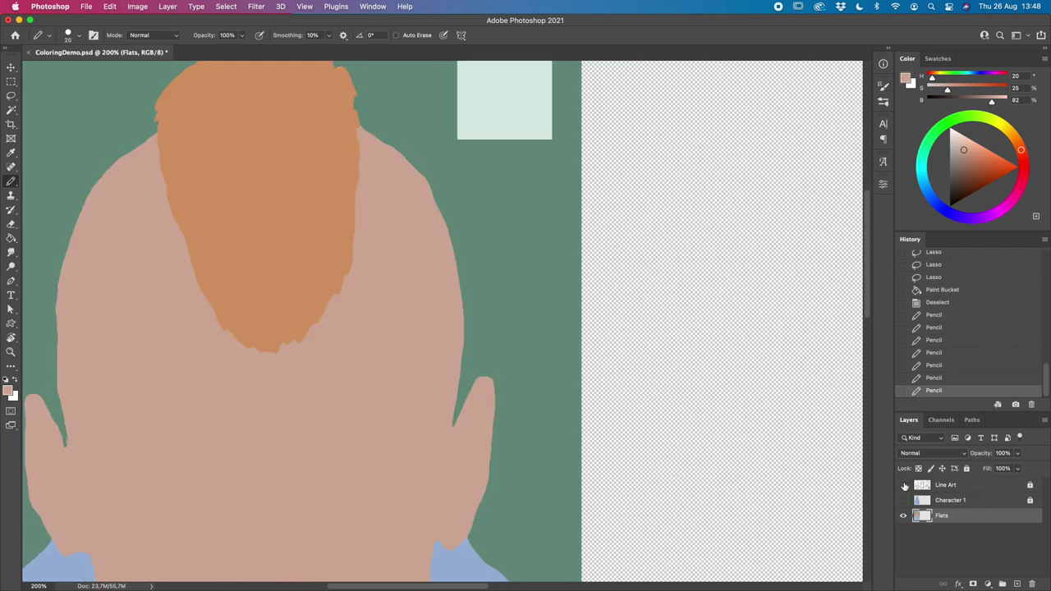
click(11, 351)
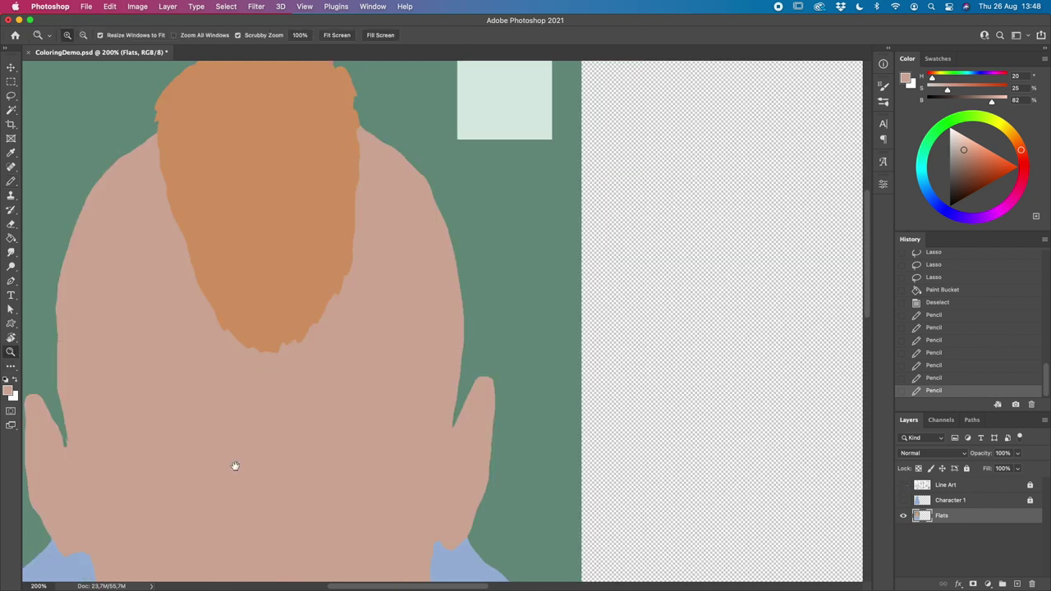
drag(236, 466, 340, 265)
mouse_move(183, 359)
mouse_down()
mouse_move(194, 359)
mouse_move(186, 355)
mouse_up()
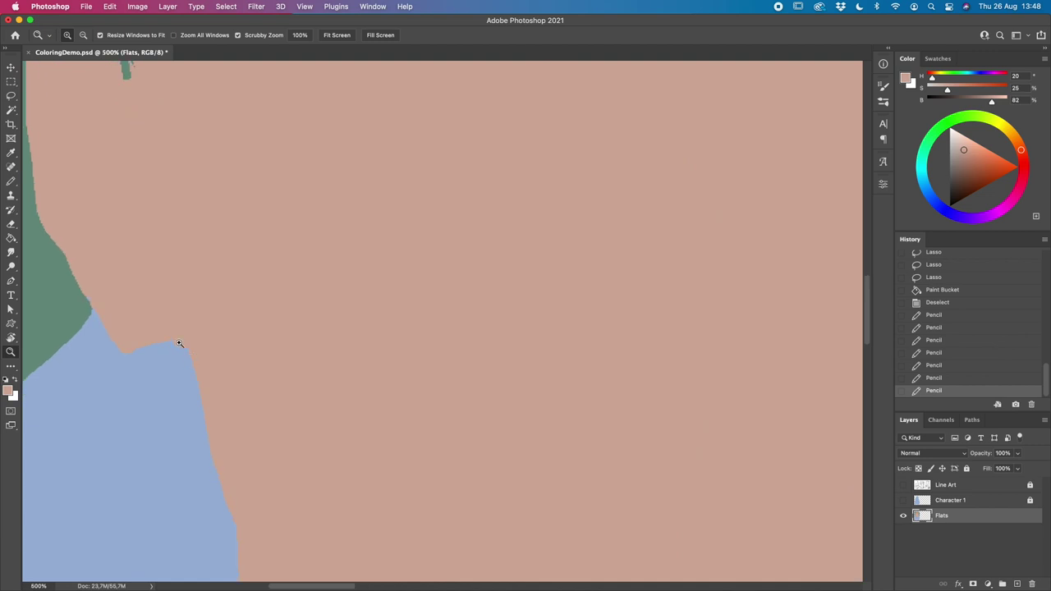
drag(228, 413, 424, 375)
click(381, 326)
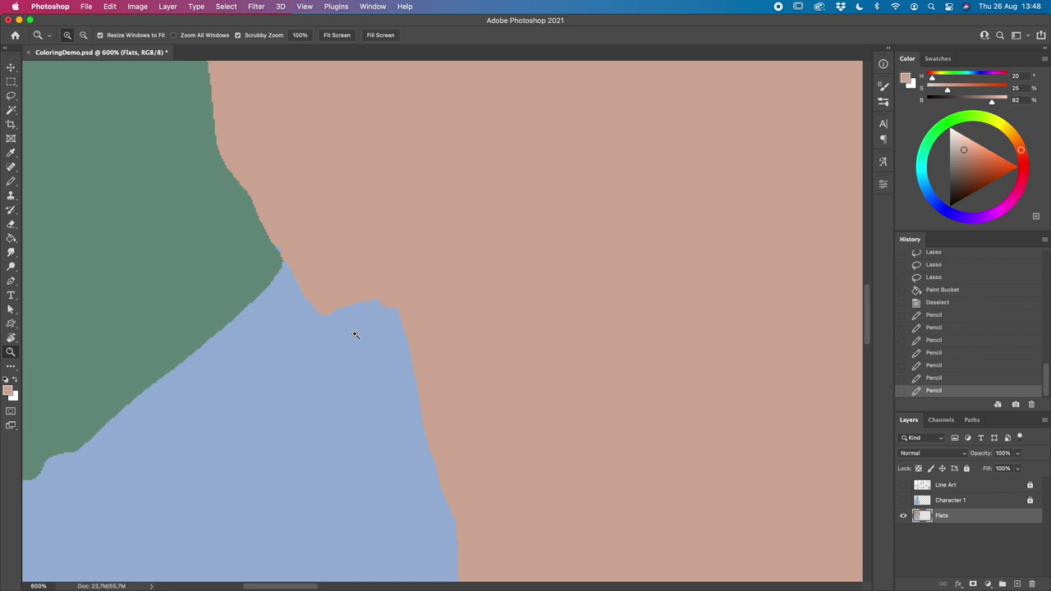
key(super+0)
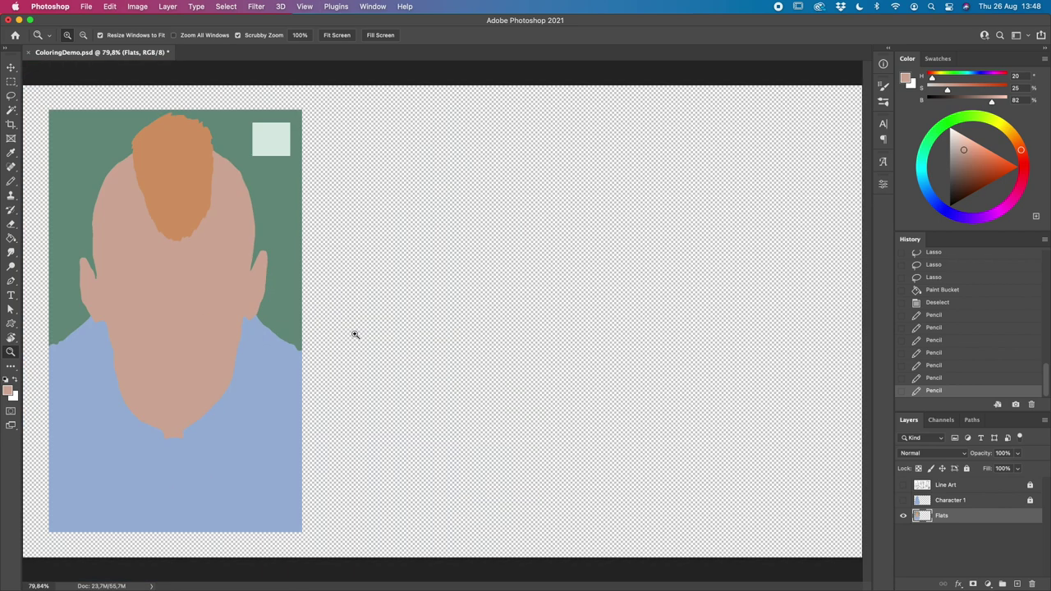
click(903, 485)
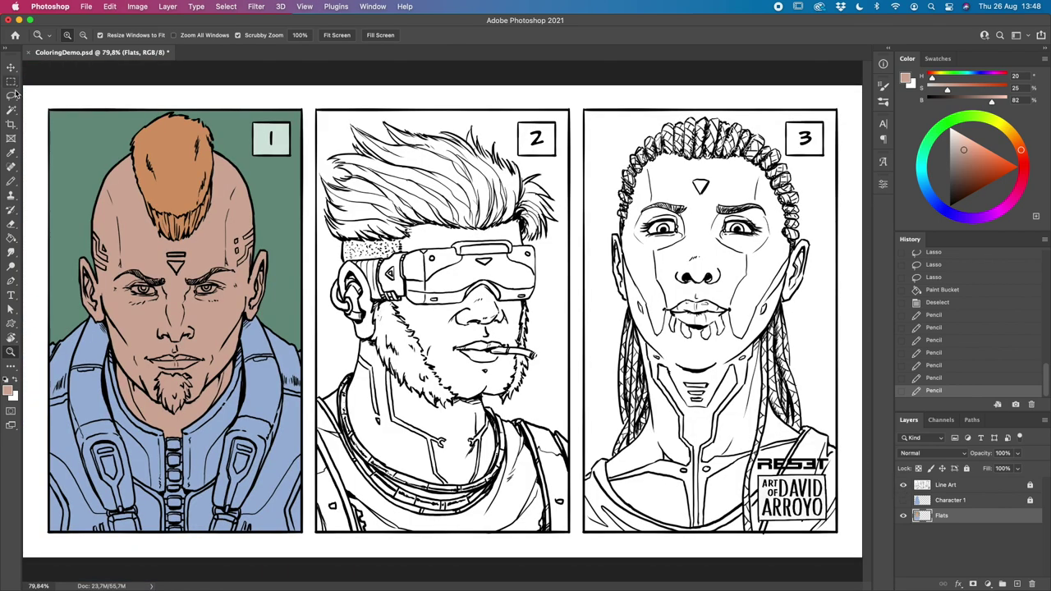
Step: Lasso the inner suit and collar in panel 1, following the inner edges of the shoulder straps and looping across the lower face
key(l)
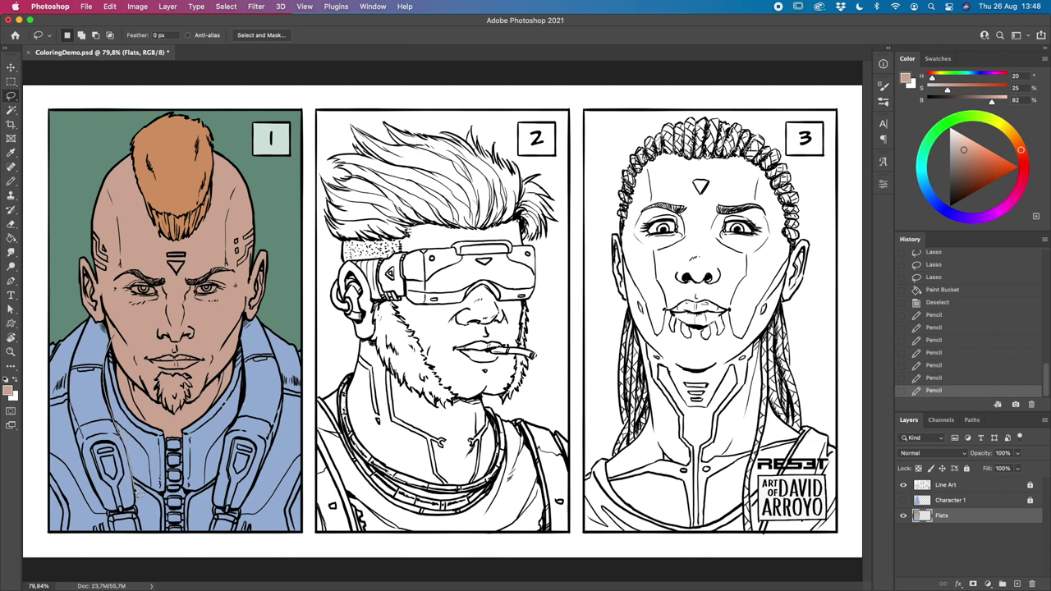
mouse_move(142, 519)
mouse_down()
mouse_move(153, 555)
mouse_move(194, 565)
mouse_move(213, 556)
mouse_move(233, 432)
mouse_up()
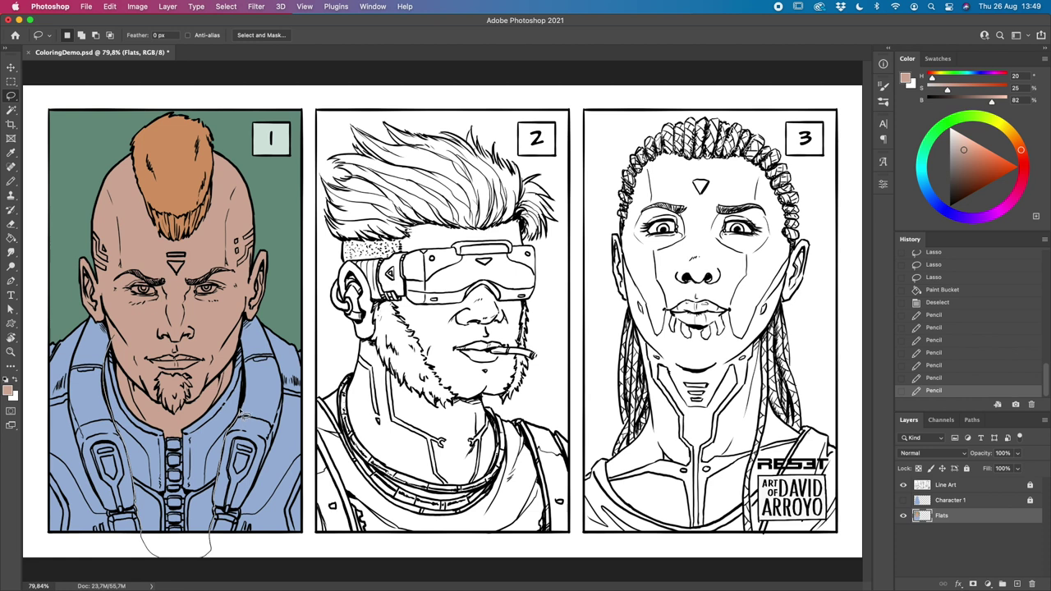
mouse_move(248, 398)
mouse_down()
mouse_move(249, 375)
mouse_move(135, 325)
mouse_move(110, 338)
mouse_up()
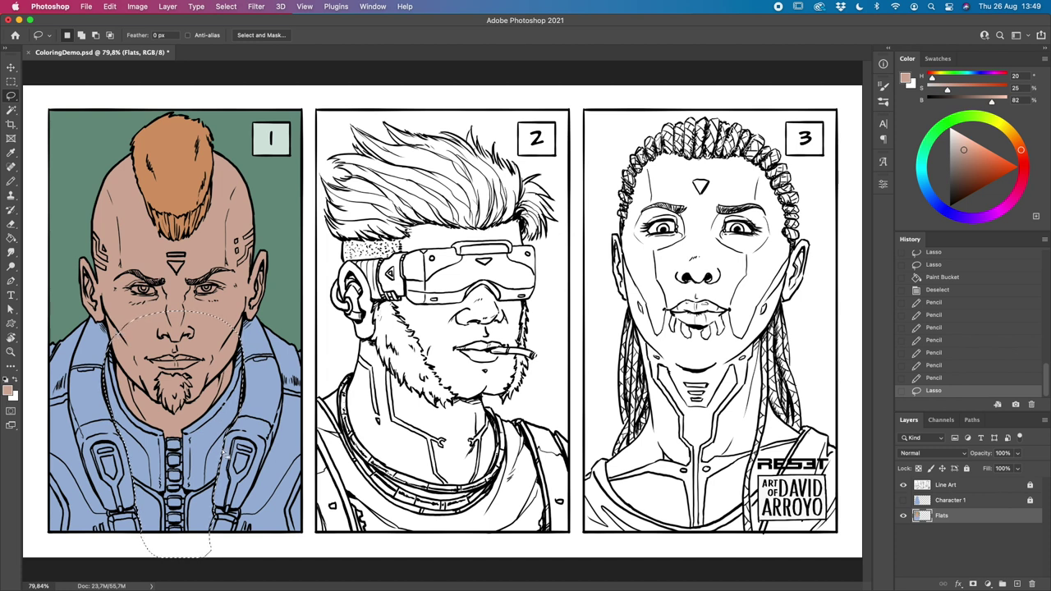
Step: Fill the blue inner suit area of the selection with a muted rose (H 350, S 35, B 73) and deselect
key(g)
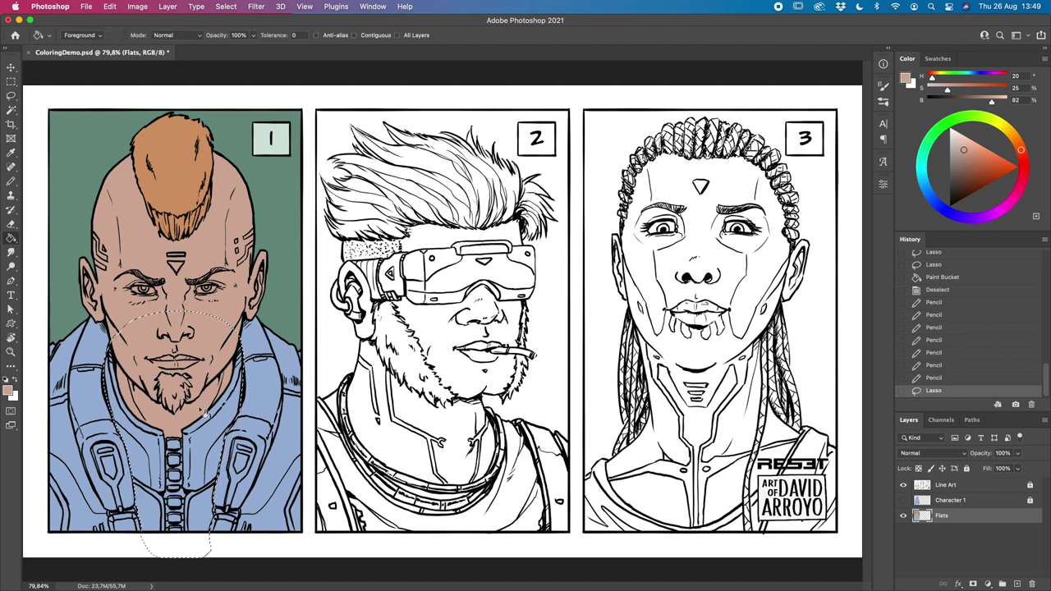
click(1022, 176)
drag(964, 152, 967, 158)
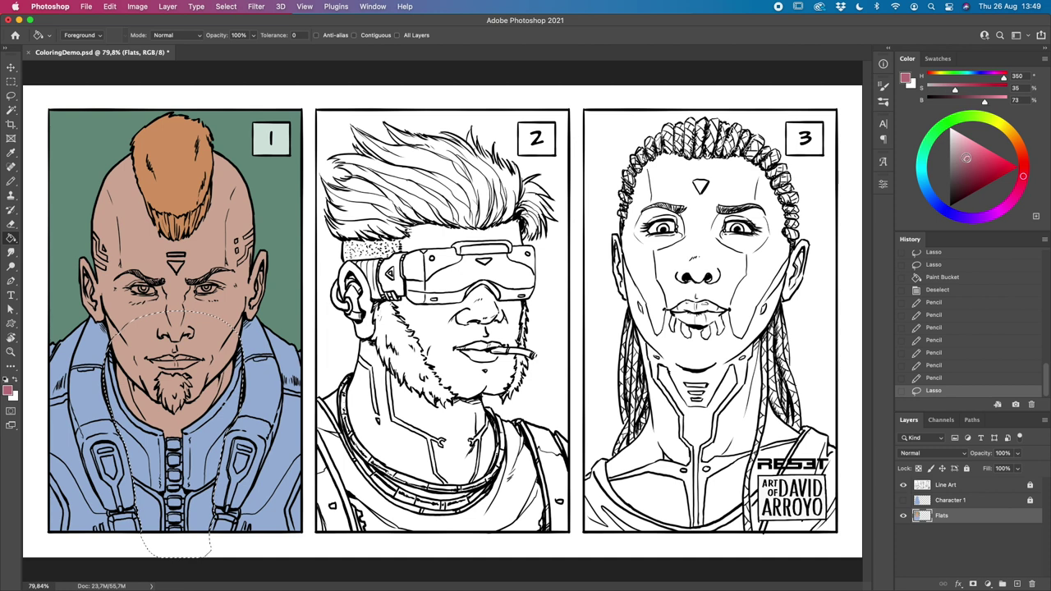
click(224, 448)
key(super+d)
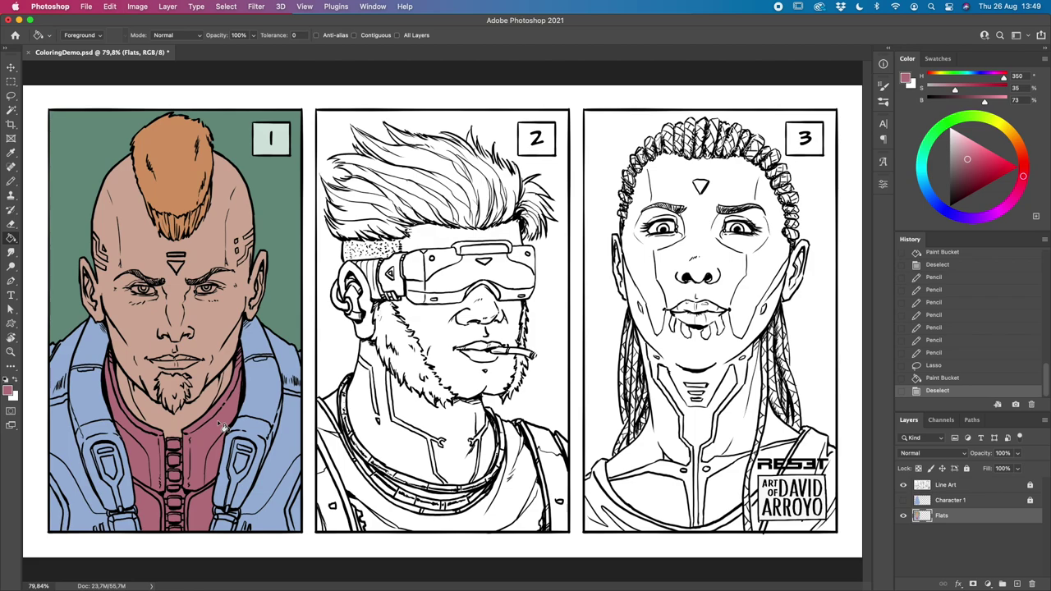
Step: Draw a lasso selection around the panel 1 character's goatee, following its jagged outline
key(l)
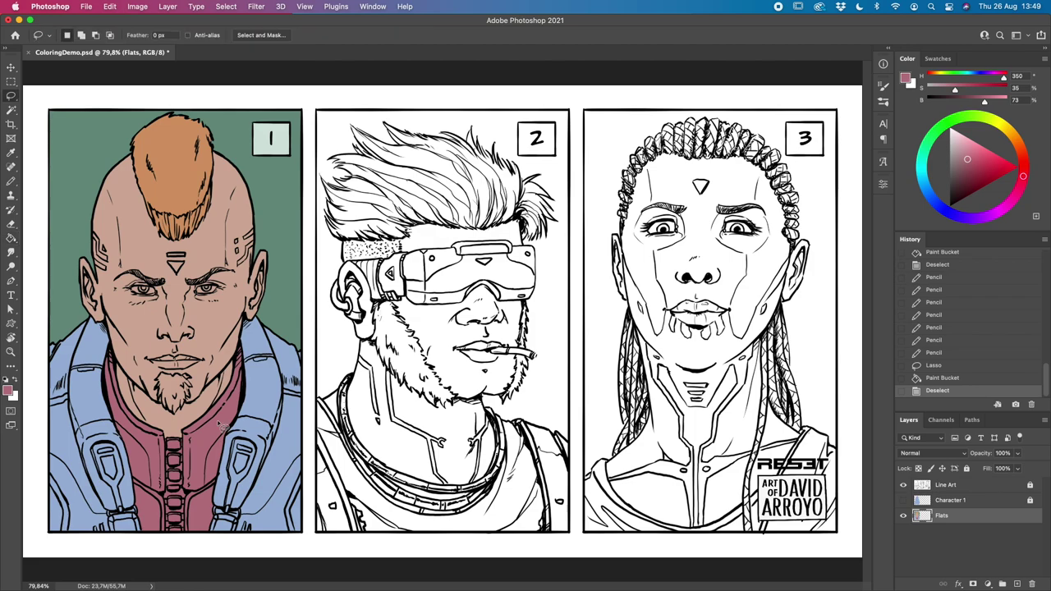
key(z)
mouse_move(179, 379)
mouse_down()
mouse_move(207, 419)
mouse_move(526, 373)
mouse_up()
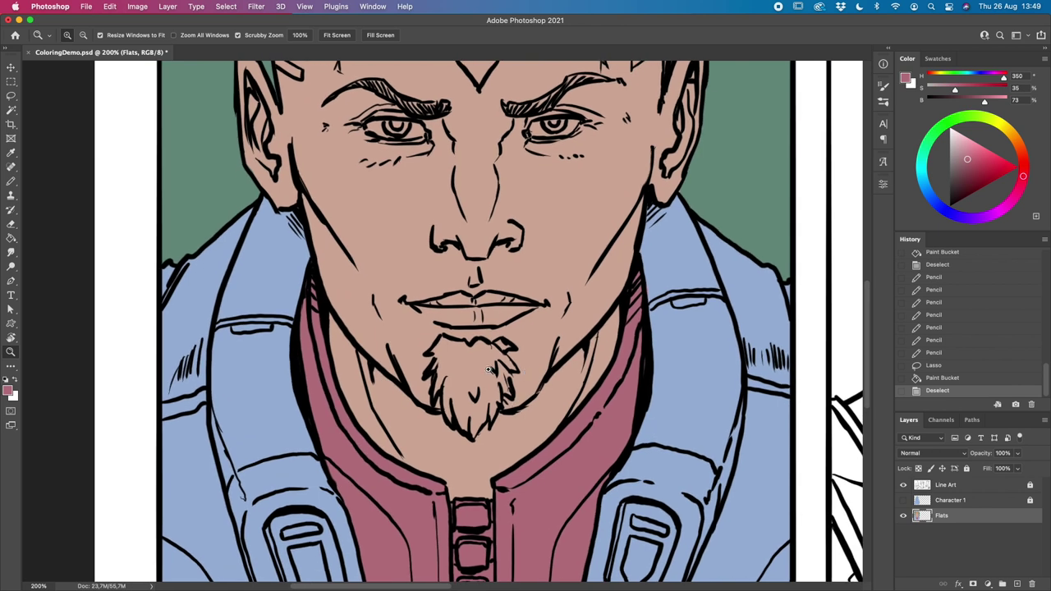
key(l)
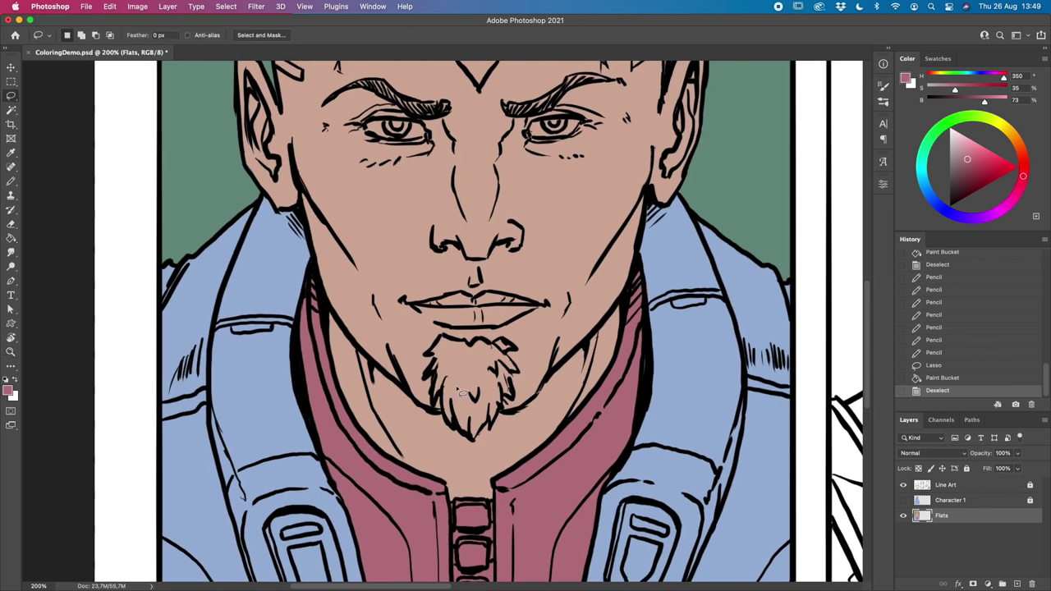
mouse_move(443, 345)
mouse_down()
mouse_move(428, 376)
mouse_move(437, 411)
mouse_move(445, 399)
mouse_move(457, 434)
mouse_move(477, 446)
mouse_move(493, 426)
mouse_move(497, 434)
mouse_move(503, 406)
mouse_move(516, 407)
mouse_move(516, 374)
mouse_move(524, 381)
mouse_move(512, 353)
mouse_move(520, 356)
mouse_move(503, 343)
mouse_move(443, 338)
mouse_up()
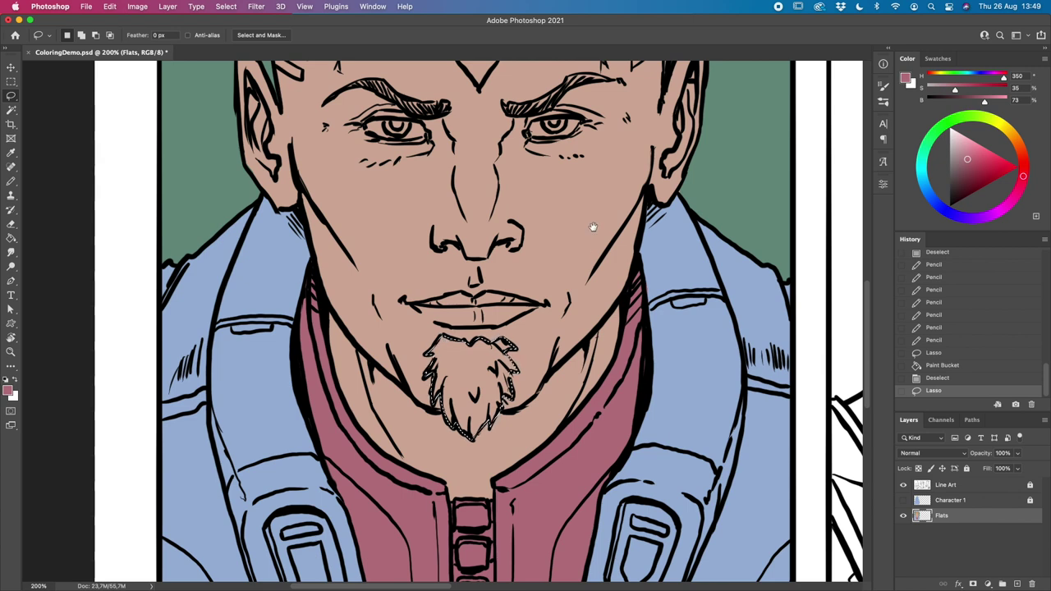
Step: Fill the goatee selection with the orange sampled from the mohawk (H 27, S 51, B 83) and deselect
scroll(591, 397, up, 5)
key(g)
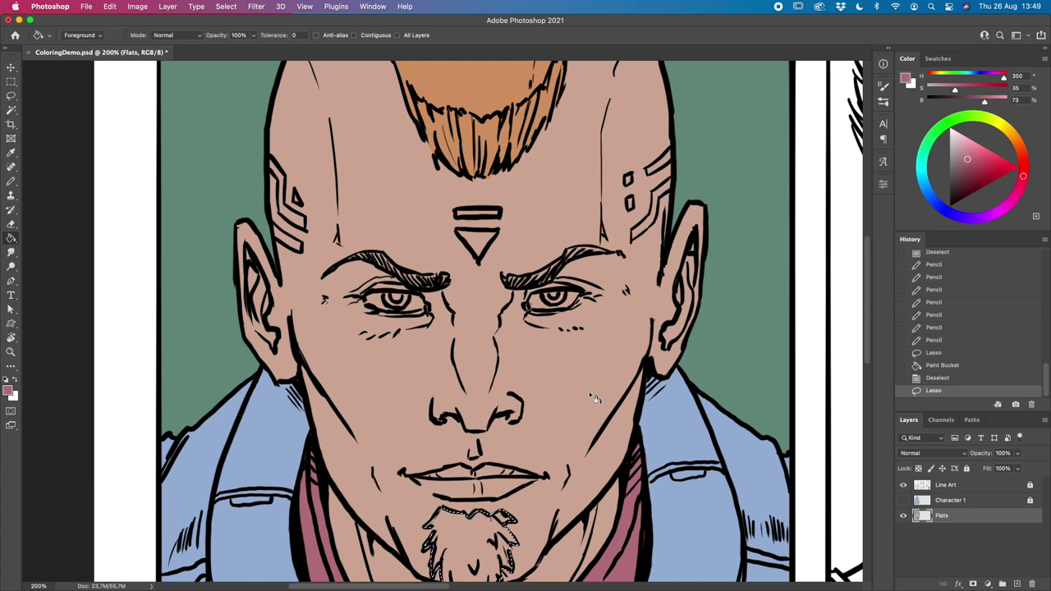
alt+click(500, 88)
click(481, 544)
key(super+d)
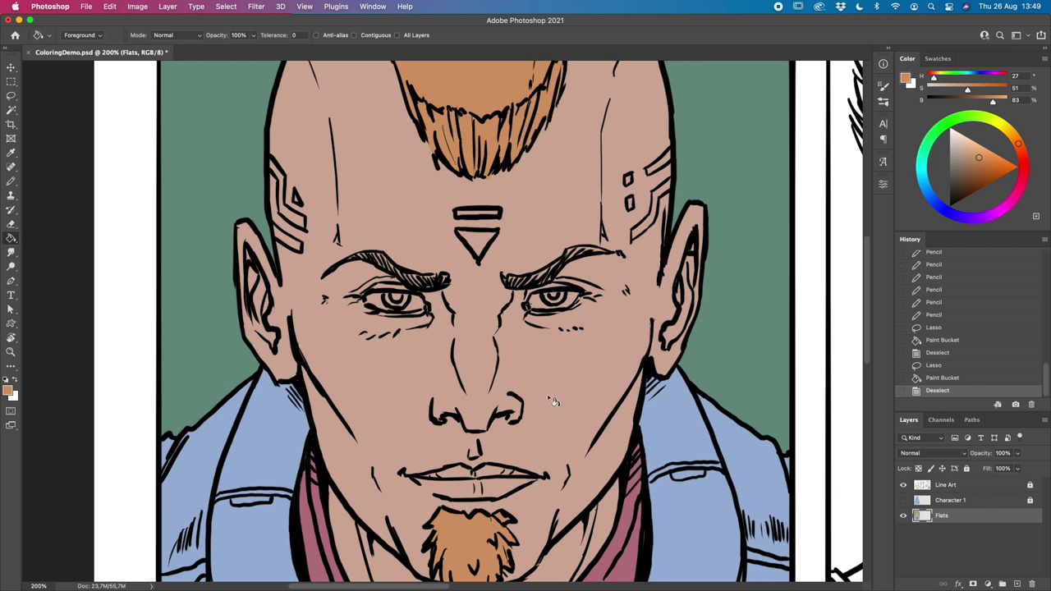
Step: Lasso both eyebrows of the panel 1 character into one selection and fill them with the mohawk's orange
key(l)
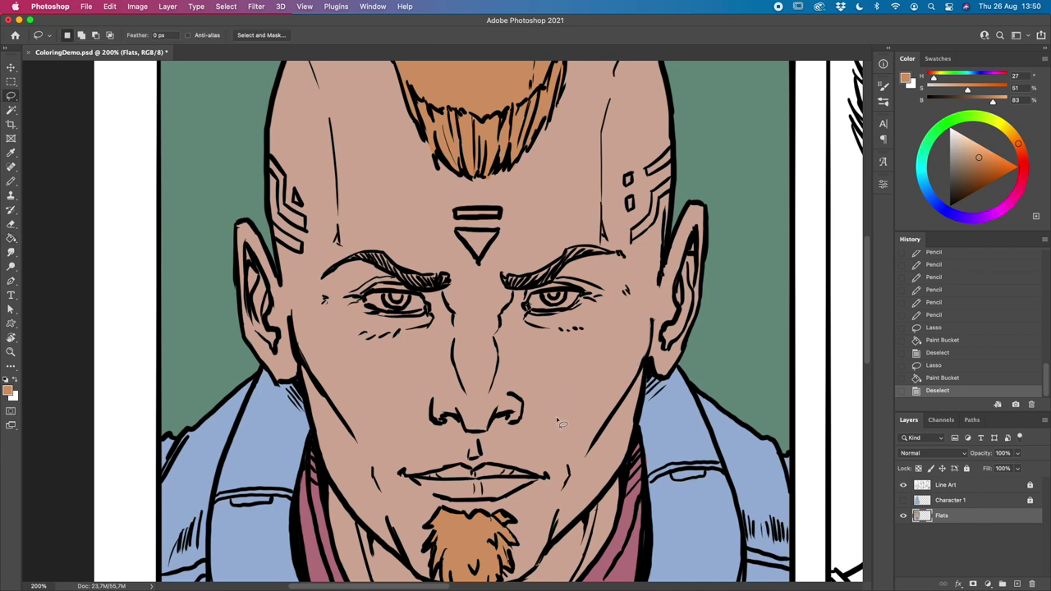
mouse_move(501, 283)
mouse_down()
mouse_move(504, 294)
mouse_move(530, 295)
mouse_move(612, 259)
mouse_up()
mouse_move(611, 256)
mouse_down()
mouse_move(584, 252)
mouse_move(532, 281)
mouse_move(502, 281)
mouse_up()
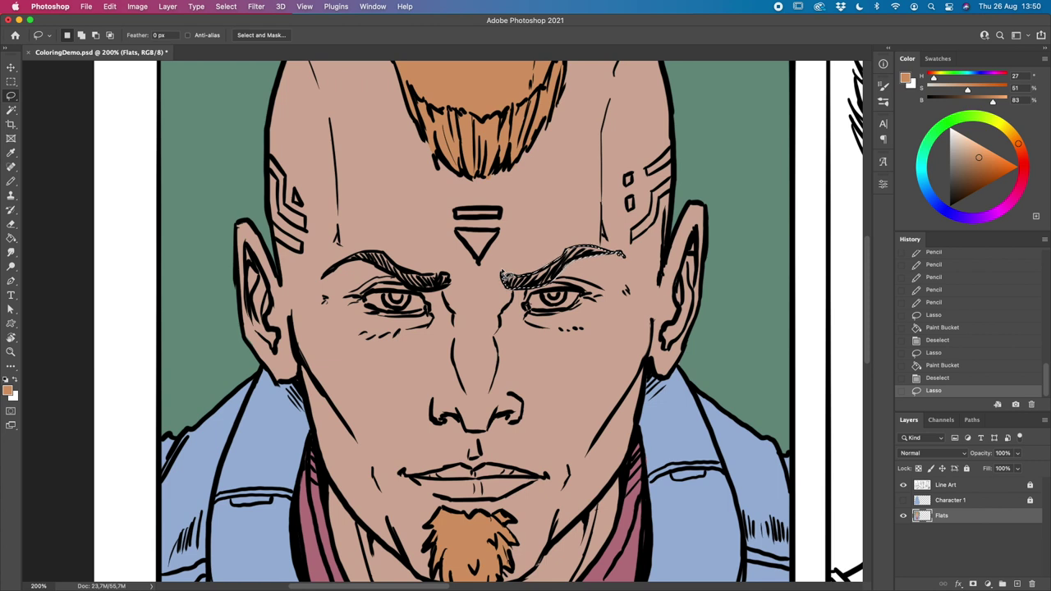
key(shift)
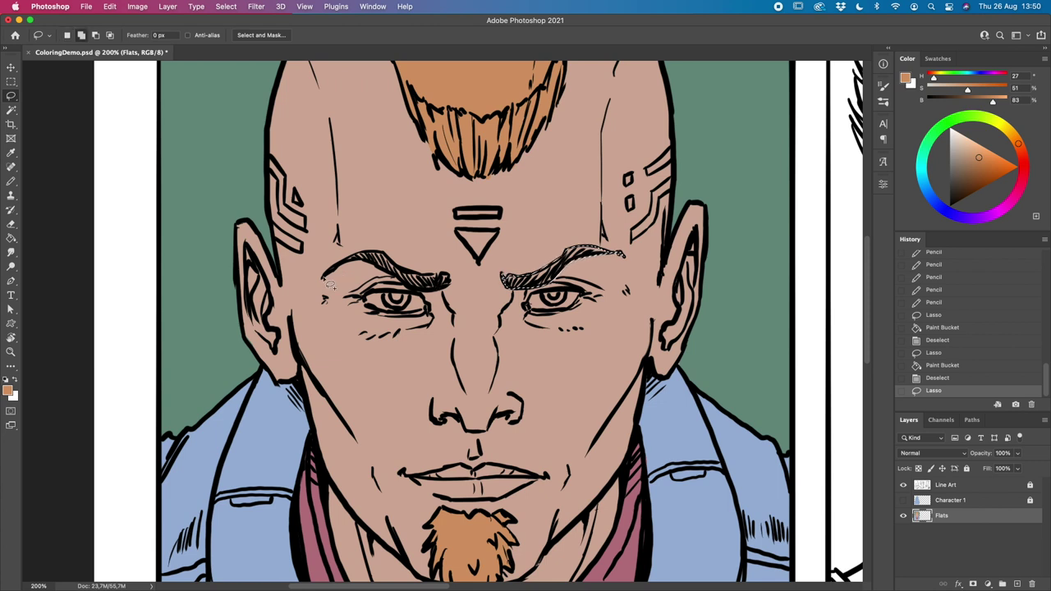
mouse_move(337, 274)
mouse_down()
mouse_move(365, 259)
mouse_move(412, 292)
mouse_move(455, 293)
mouse_move(371, 259)
mouse_move(325, 279)
mouse_up()
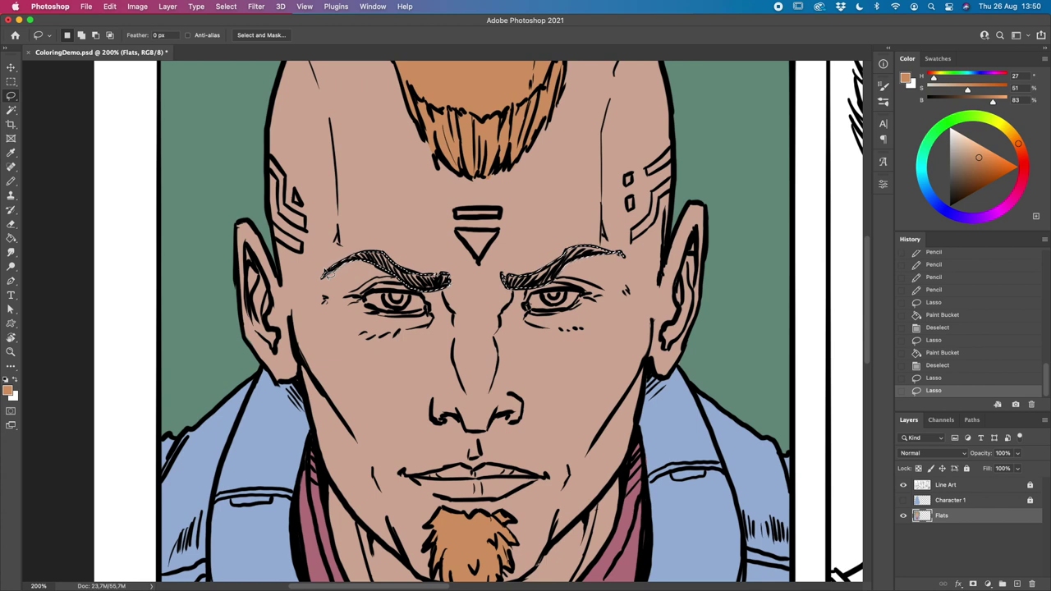
key(g)
click(394, 274)
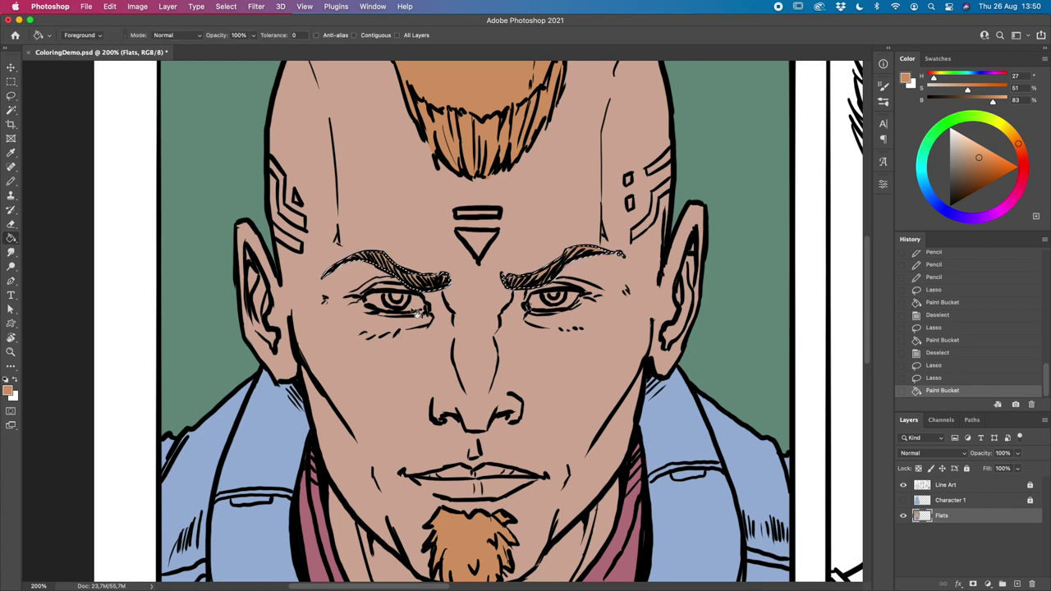
Step: Deselect the eyebrows, lasso both eyes of the panel 1 character, and fill them with off-white (H 27, S 10, B 93)
key(super+d)
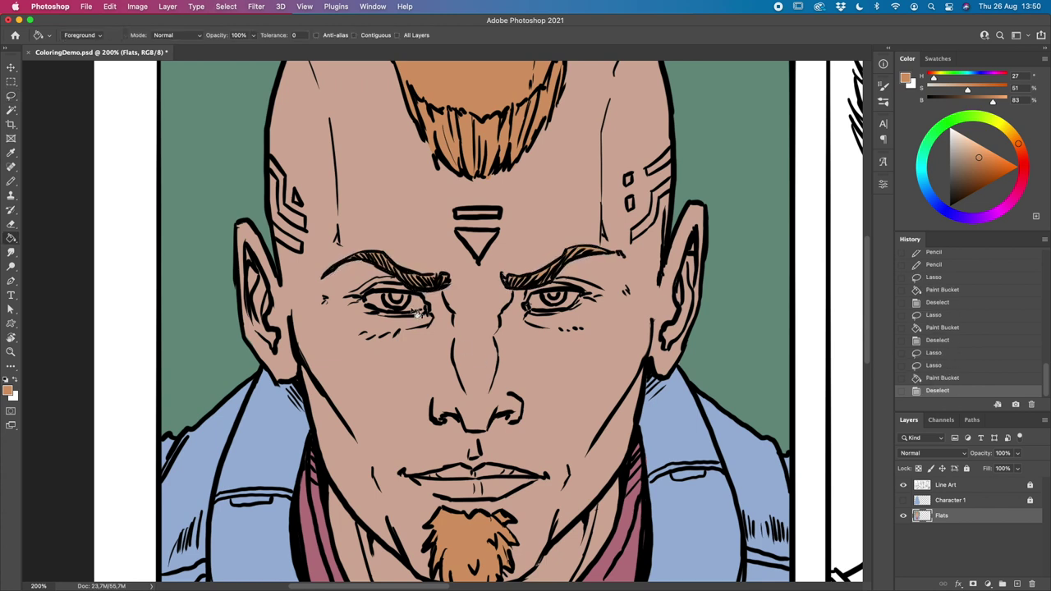
key(l)
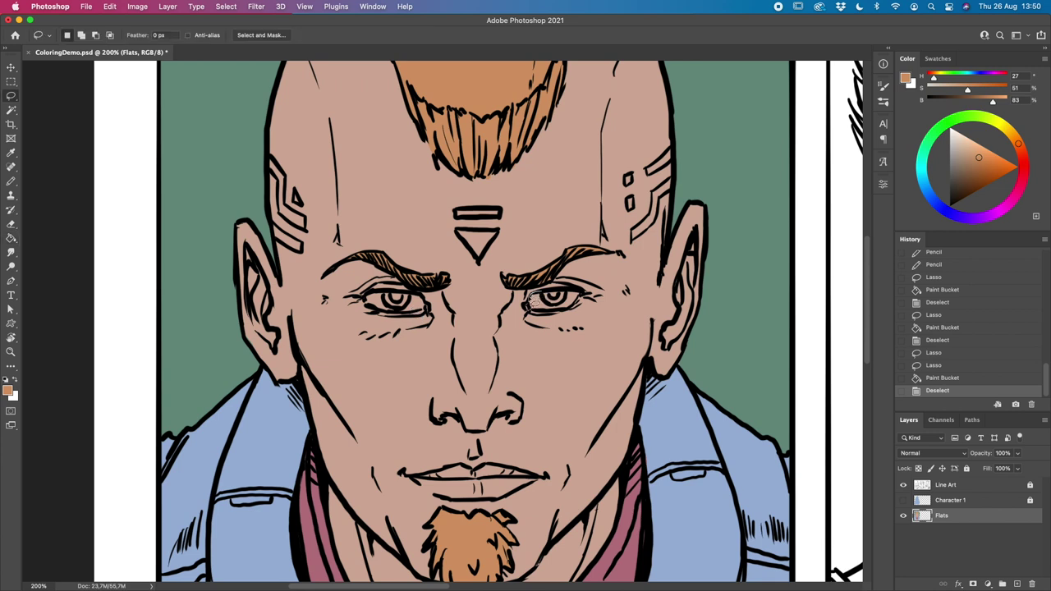
mouse_move(529, 311)
mouse_down()
mouse_move(573, 317)
mouse_move(568, 292)
mouse_move(542, 288)
mouse_up()
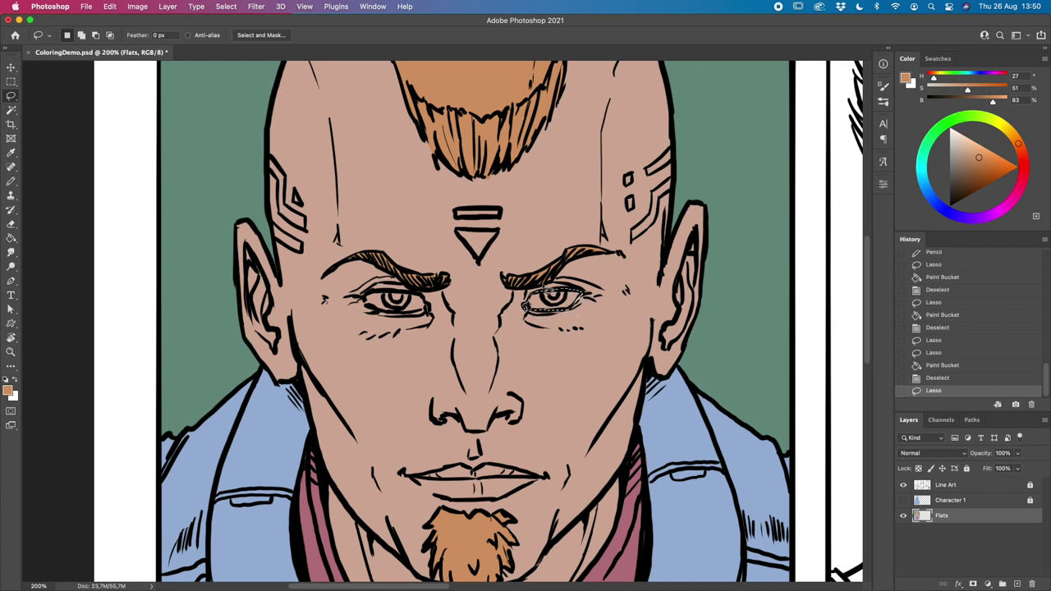
key(shift)
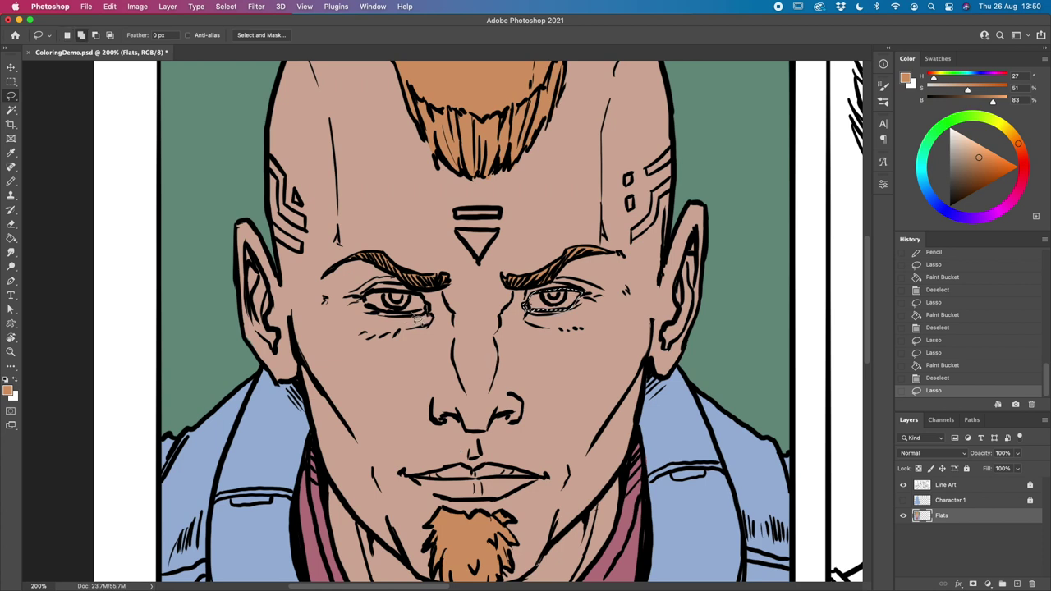
mouse_move(428, 310)
mouse_down()
mouse_move(399, 297)
mouse_move(365, 308)
mouse_move(412, 322)
mouse_move(427, 312)
mouse_up()
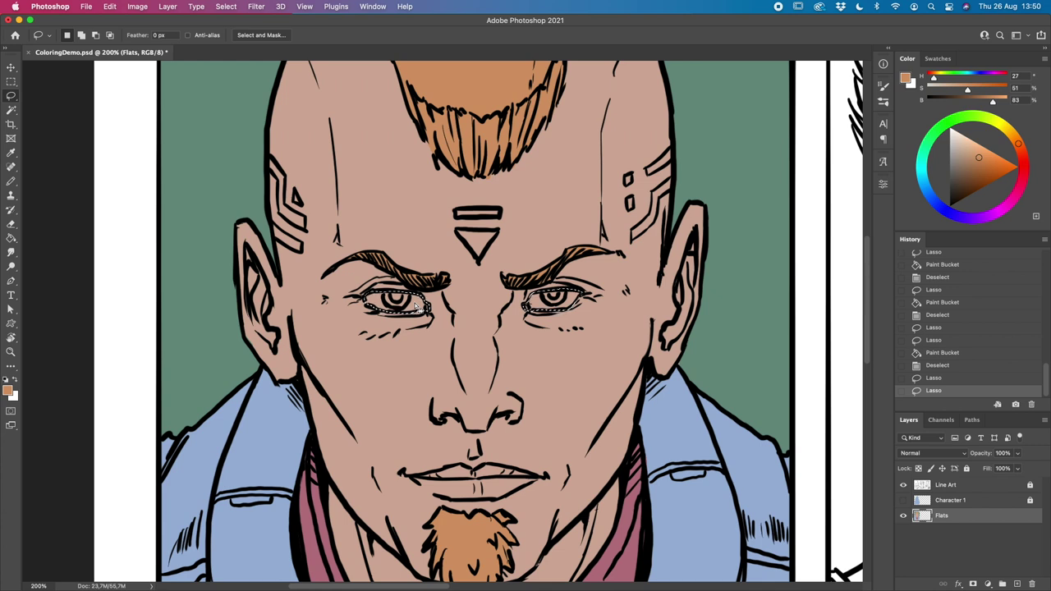
key(g)
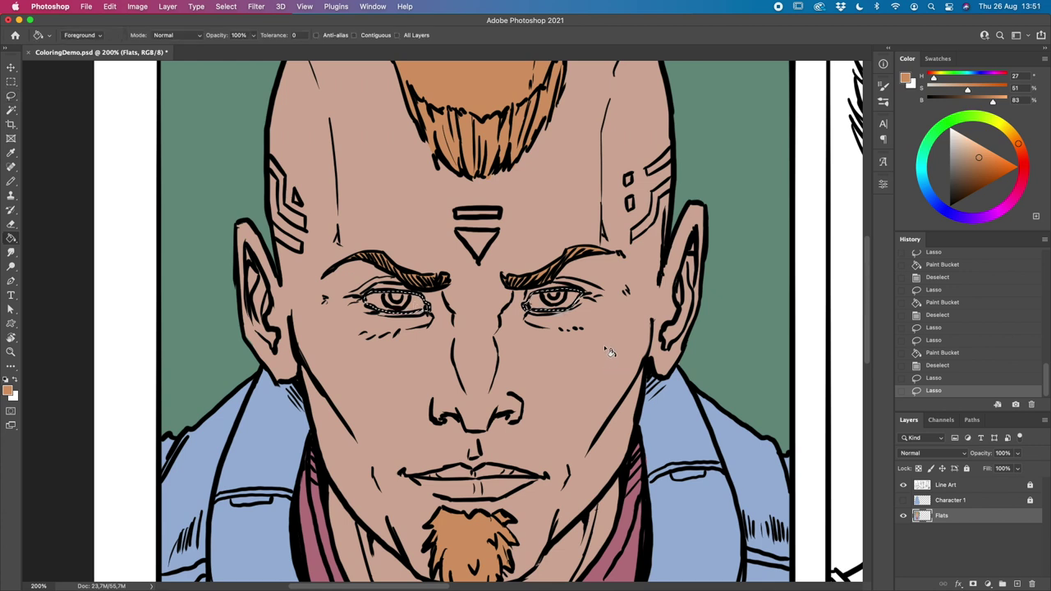
drag(973, 153, 956, 136)
click(422, 307)
key(ctrl+d)
Step: Lasso both irises into one selection, fill them with a blue based on the jacket colour (H 223, S 32, B 82), and deselect
click(11, 98)
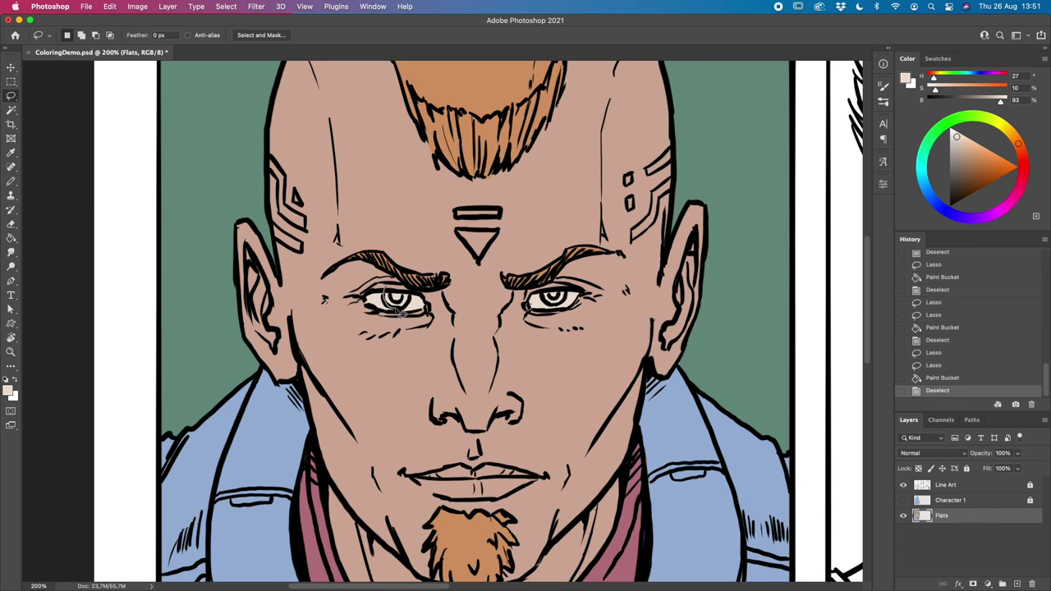
drag(392, 294, 394, 294)
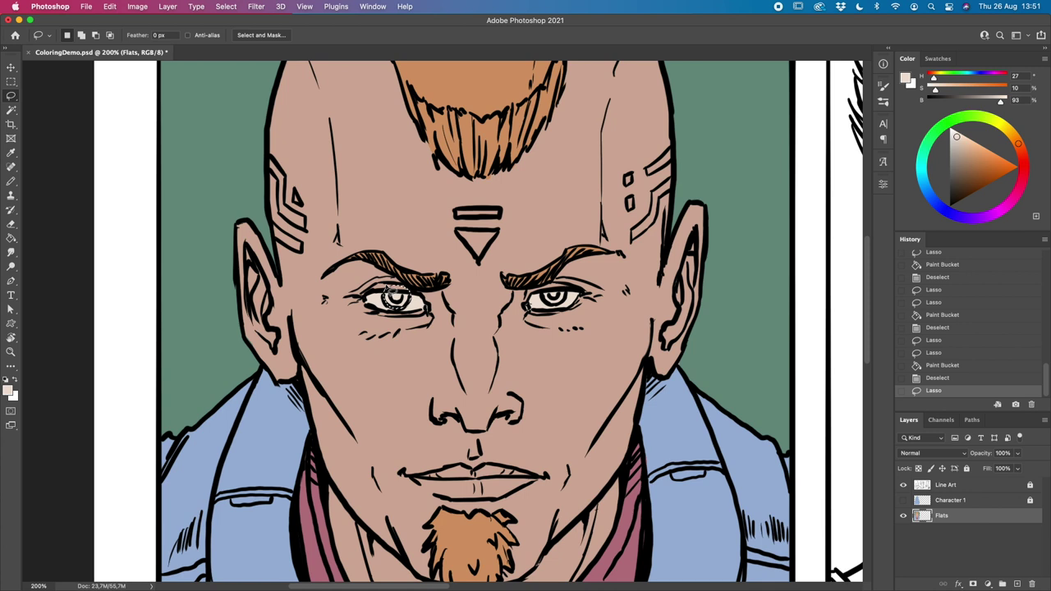
key(shift)
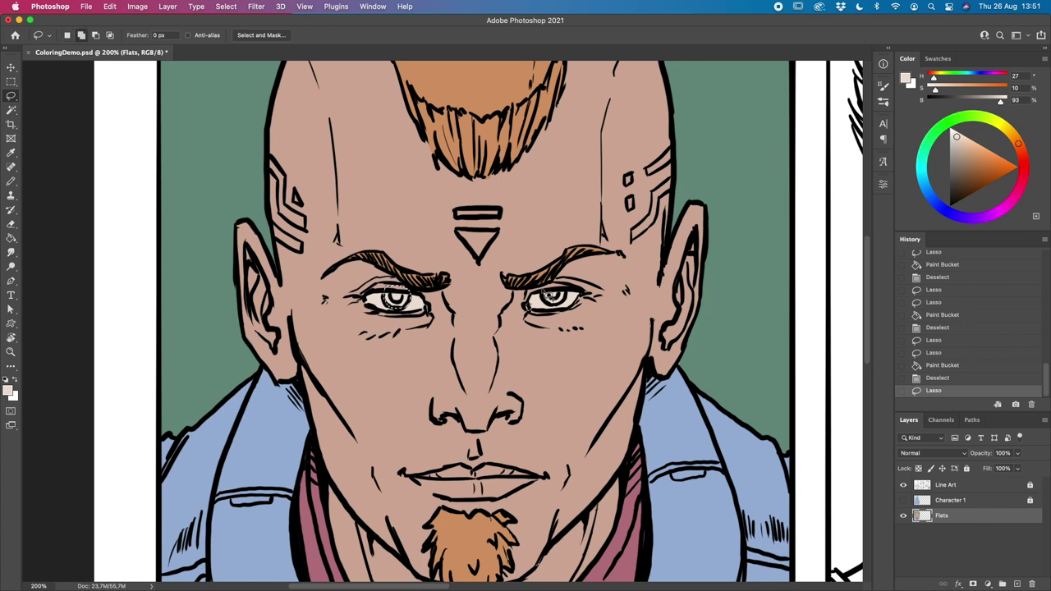
drag(575, 302, 563, 287)
key(g)
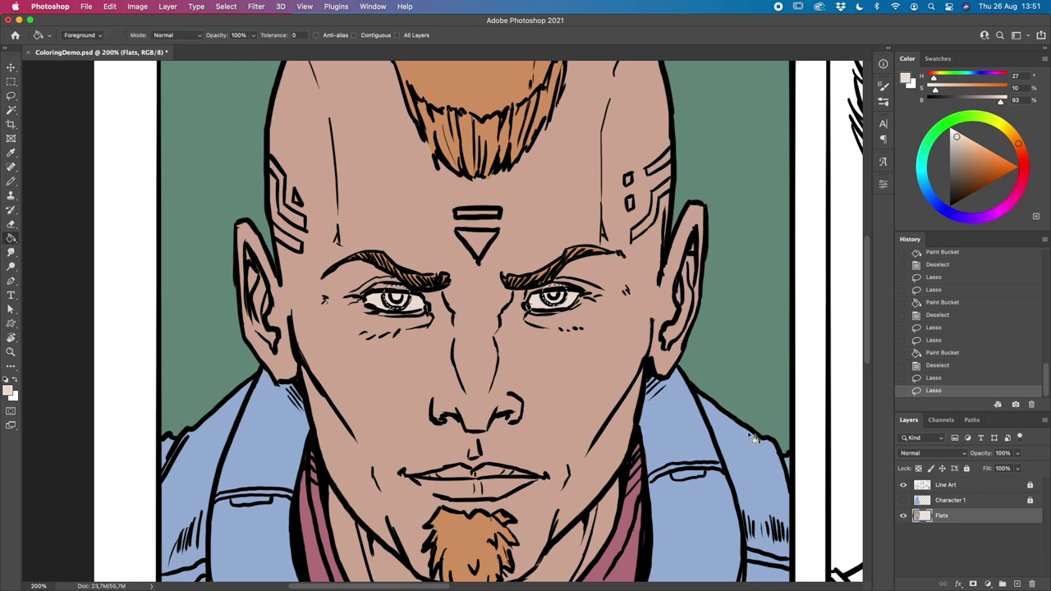
alt+click(707, 450)
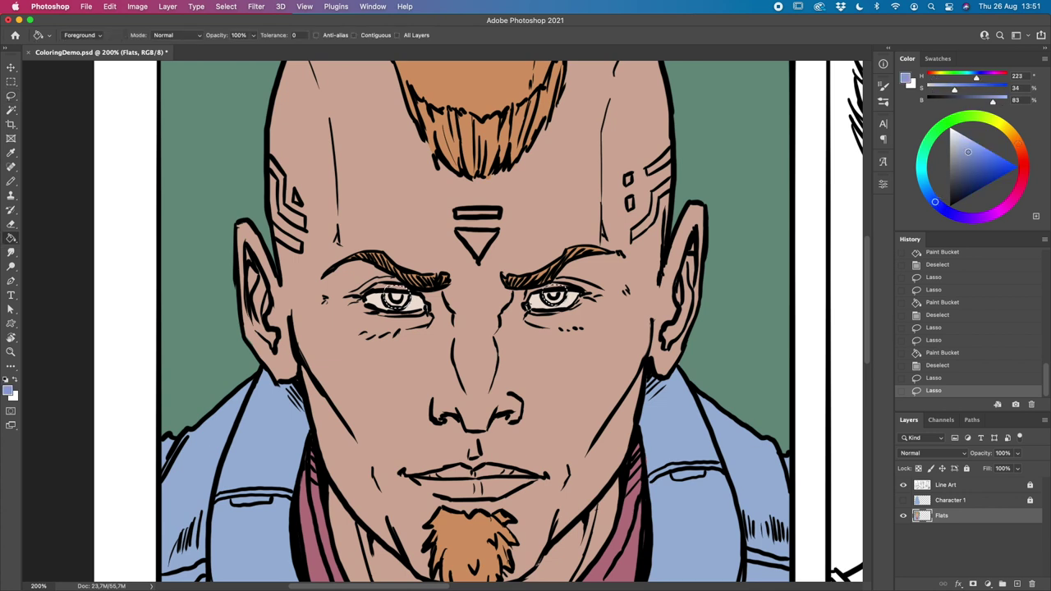
click(565, 302)
key(super+d)
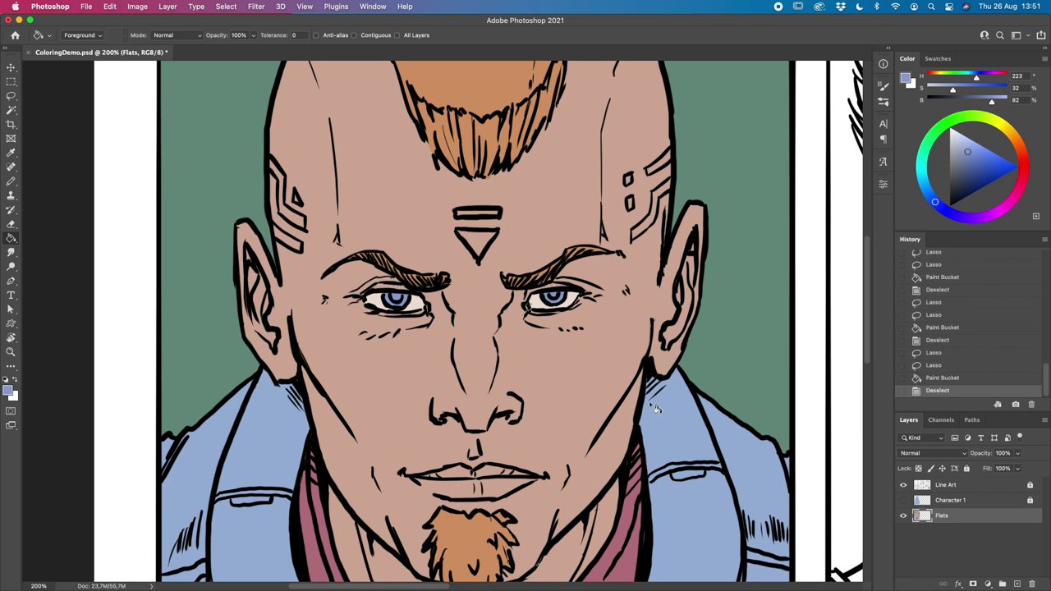
Step: Lasso the panel 1 character's lips, fill them with a darker tone of the sampled skin colour (H 20, S 36, B 71), and deselect
key(l)
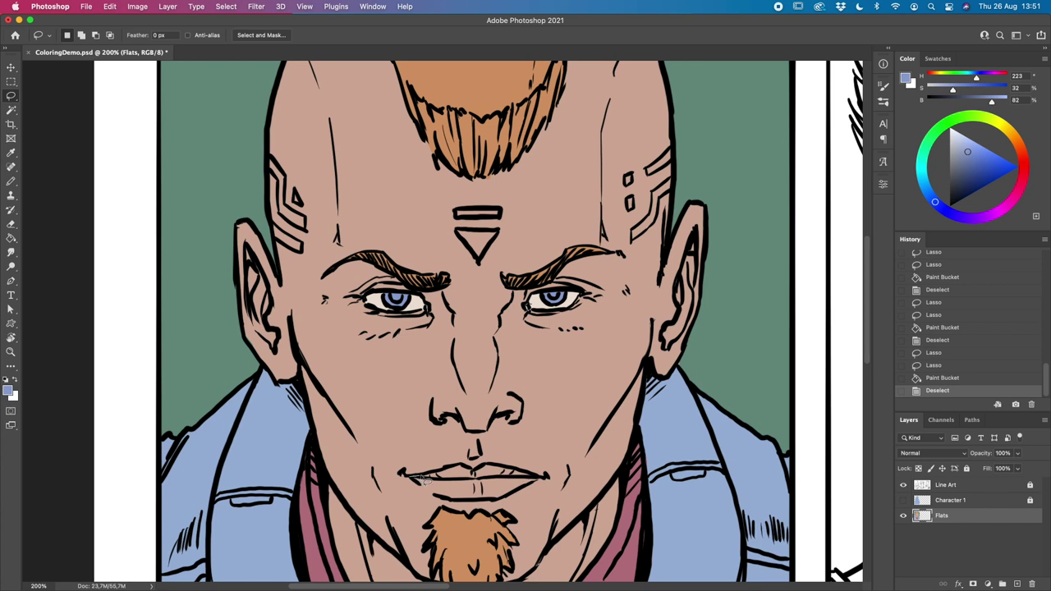
drag(486, 471, 547, 481)
drag(484, 503, 407, 475)
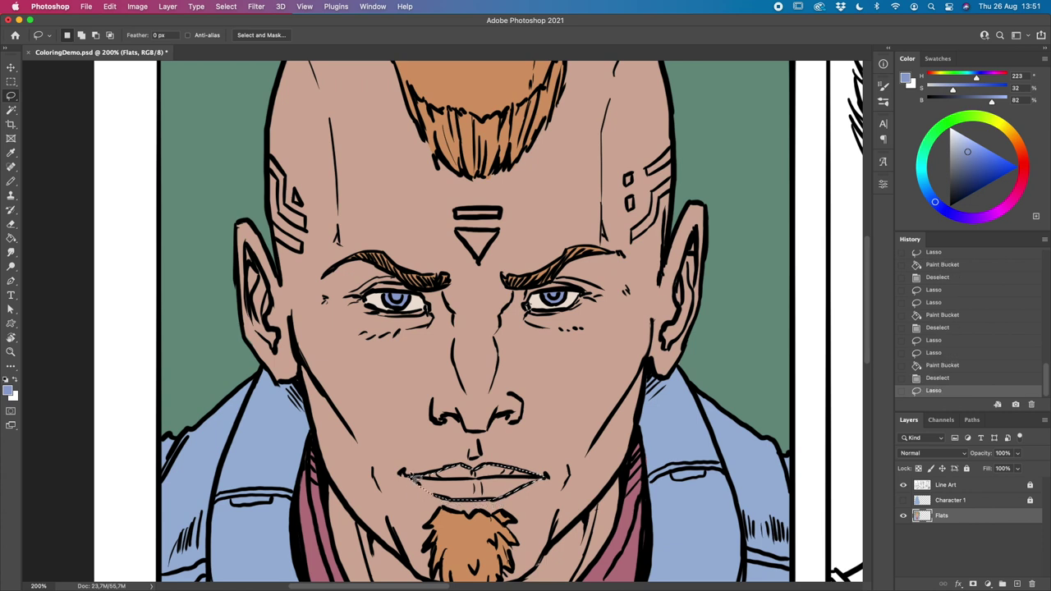
key(g)
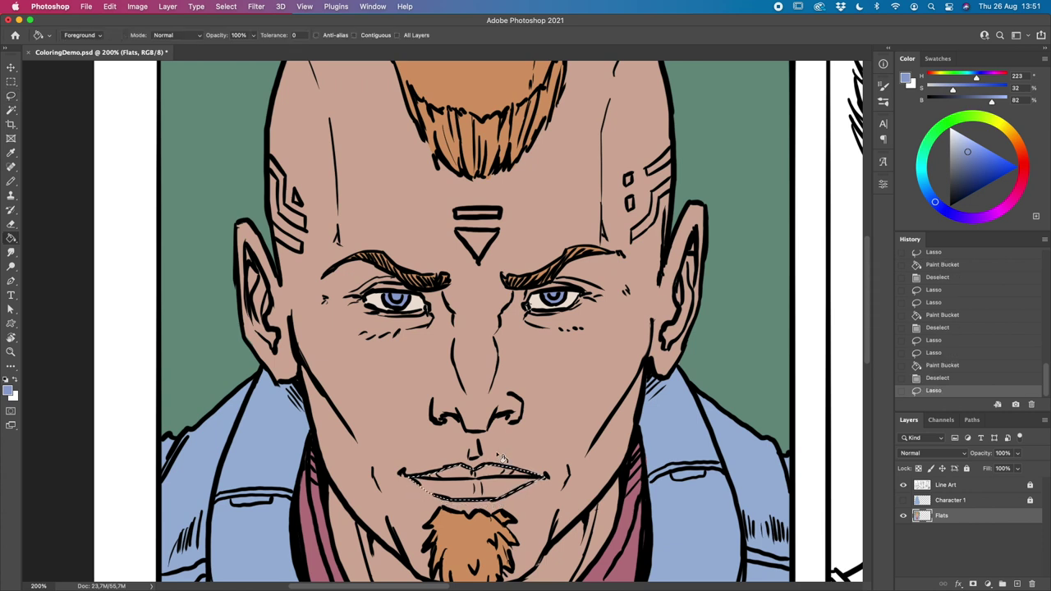
alt+click(563, 388)
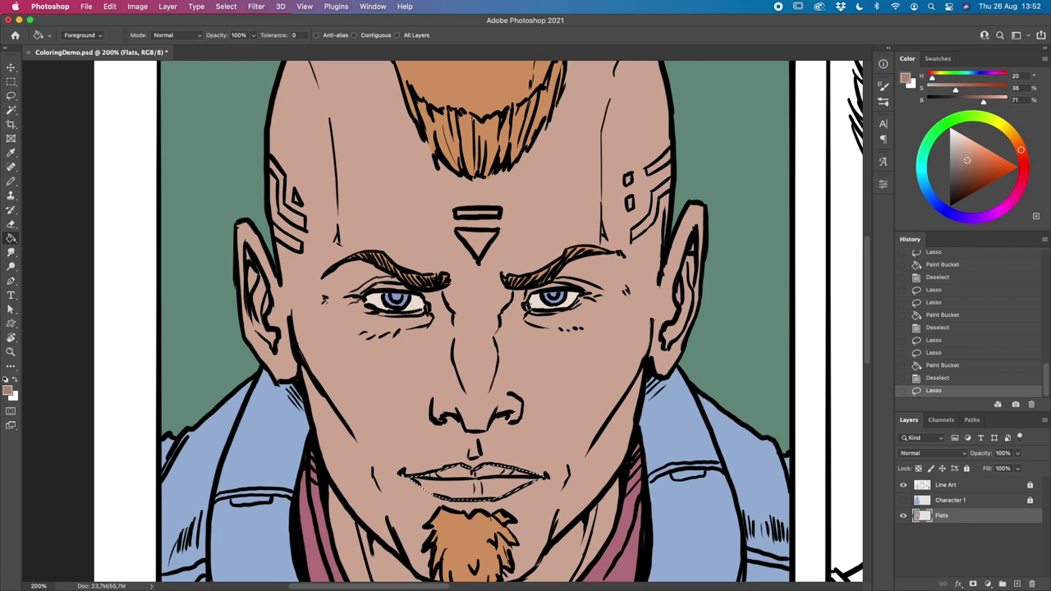
click(503, 489)
key(super+d)
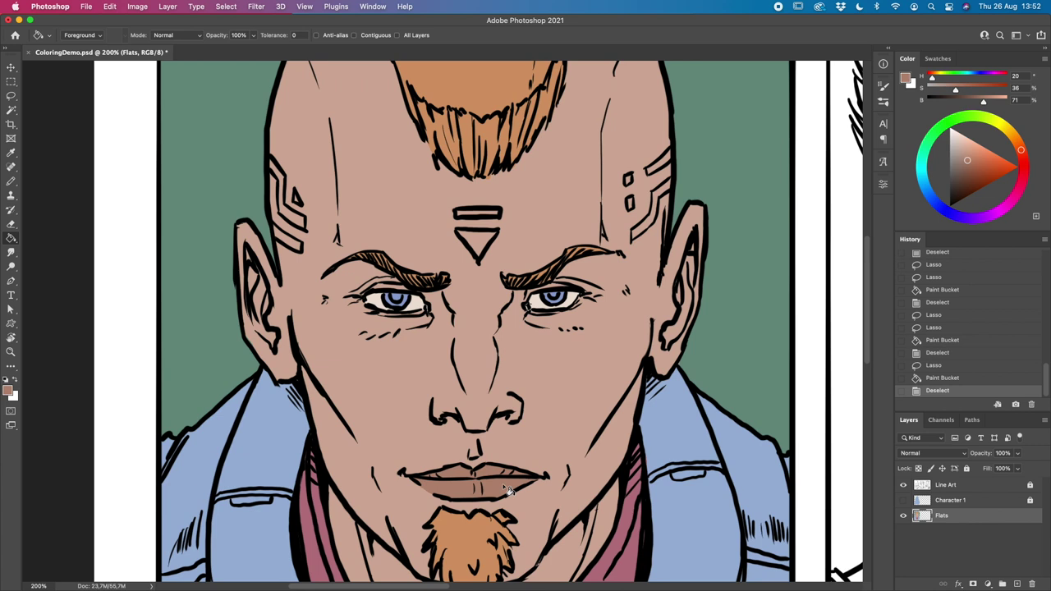
Step: Lasso the forehead bar and triangle together with the lines and two small boxes tattooed on the temple beside panel 2
key(l)
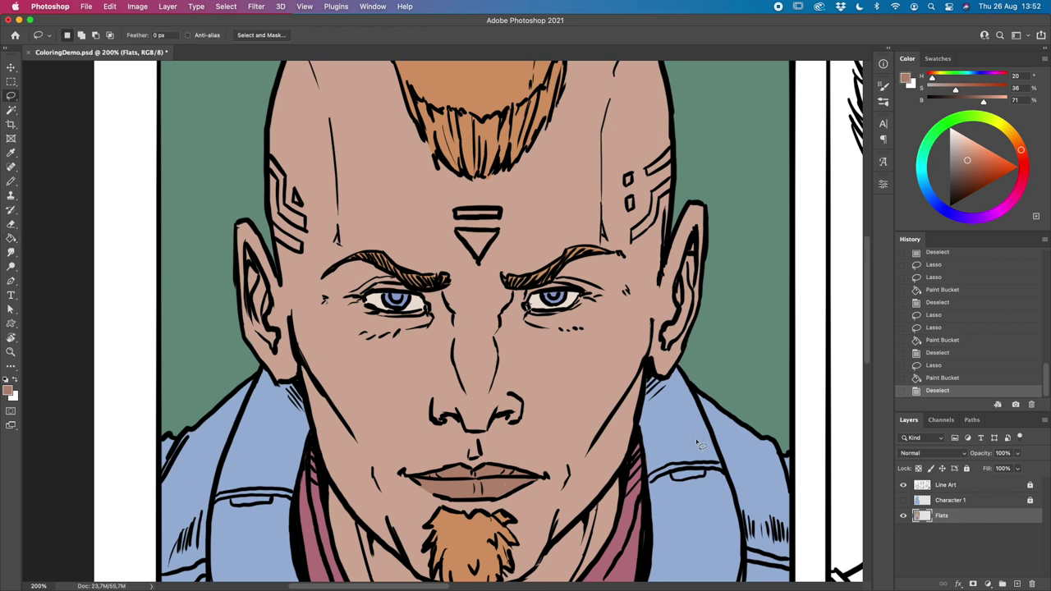
drag(459, 234, 480, 264)
mouse_move(463, 232)
mouse_down()
mouse_move(507, 215)
mouse_move(493, 207)
mouse_move(460, 225)
mouse_up()
mouse_move(683, 139)
mouse_down()
mouse_move(653, 168)
mouse_move(672, 169)
mouse_move(689, 148)
mouse_move(683, 140)
mouse_up()
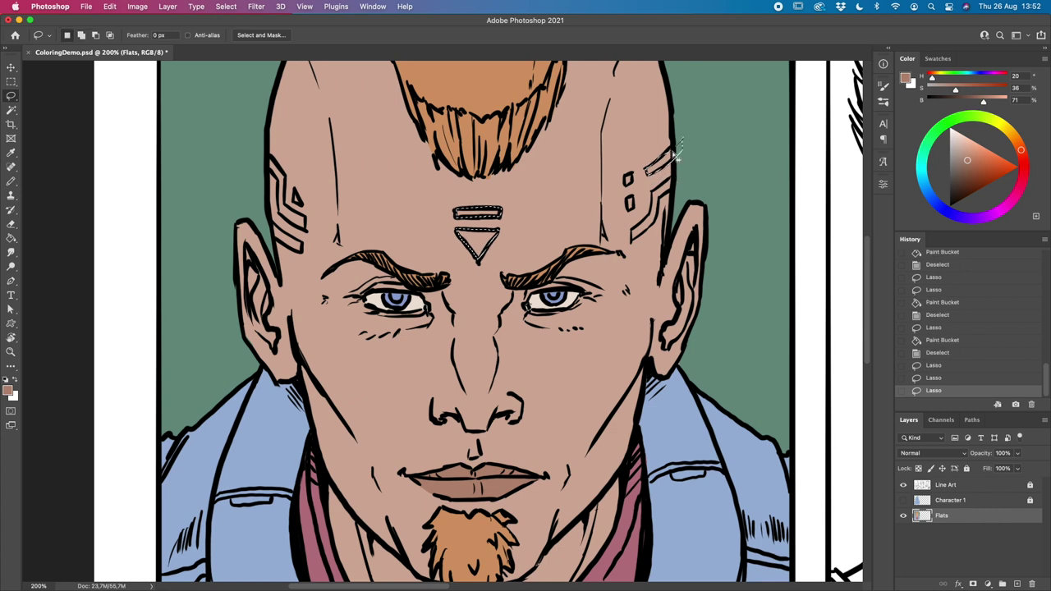
key(shift)
mouse_move(671, 164)
mouse_down()
mouse_move(654, 169)
mouse_move(675, 186)
mouse_move(637, 243)
mouse_move(661, 223)
mouse_move(681, 184)
mouse_move(673, 188)
mouse_up()
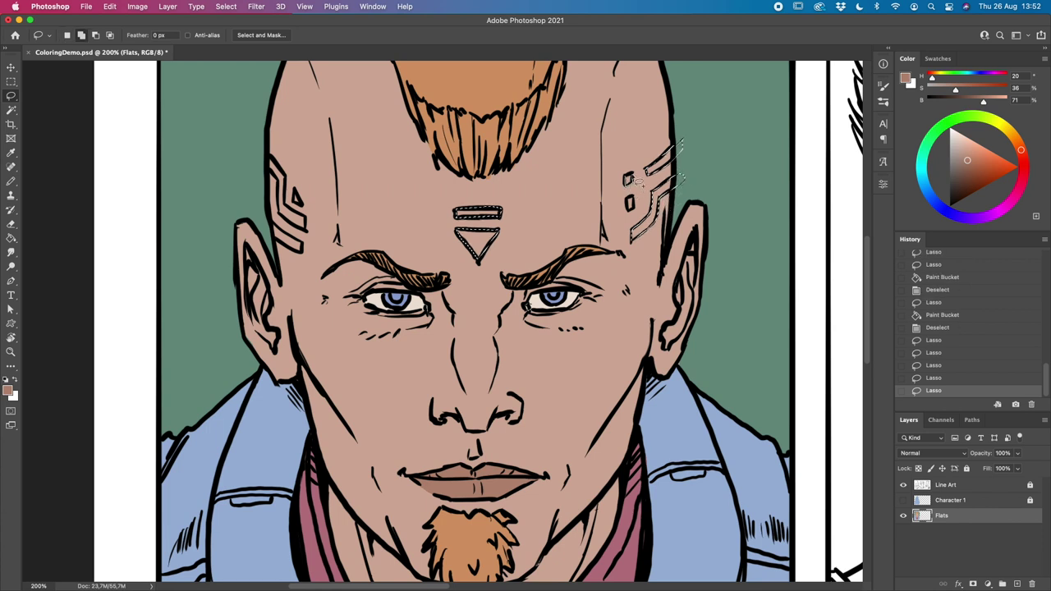
drag(629, 179, 630, 197)
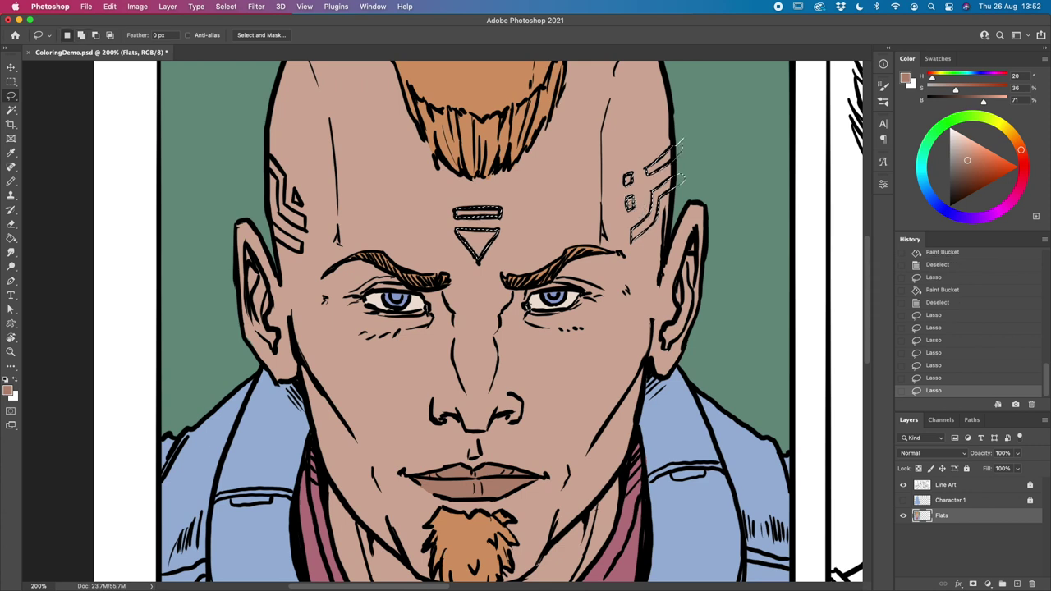
Step: Add the angular bands and small triangle on the opposite temple to the tattoo selection, trimming the excess around the triangle
mouse_move(265, 149)
mouse_down()
mouse_move(309, 235)
mouse_move(281, 217)
mouse_move(275, 175)
mouse_move(261, 153)
mouse_up()
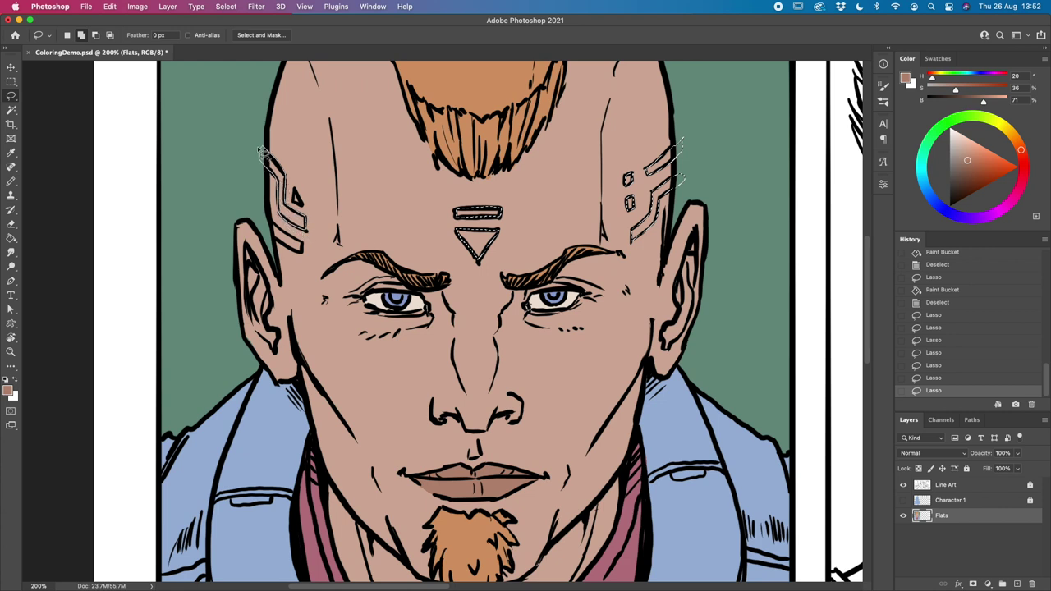
key(shift)
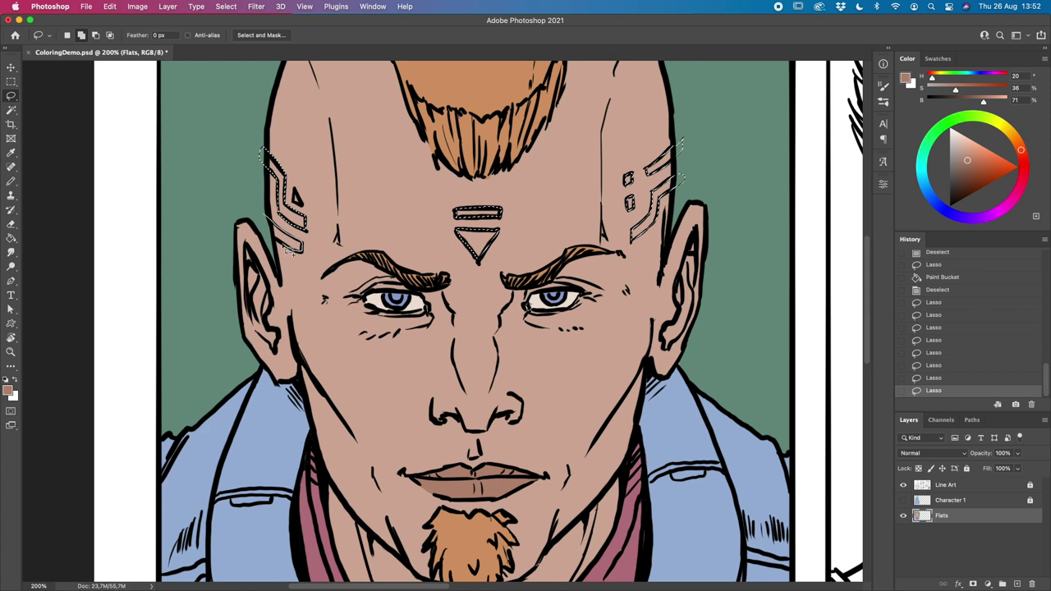
drag(294, 186, 302, 199)
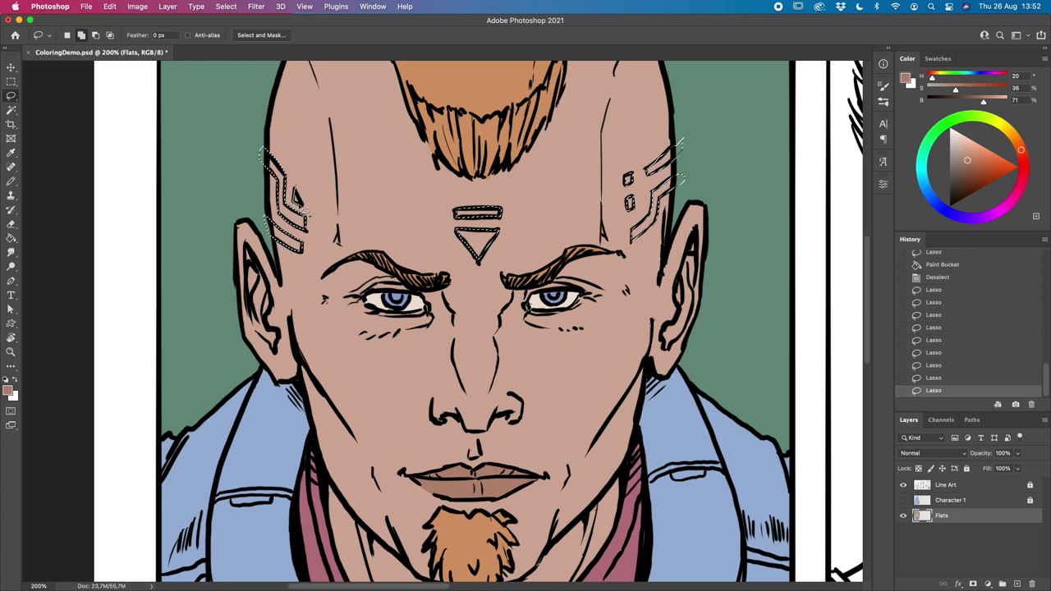
drag(302, 198, 299, 197)
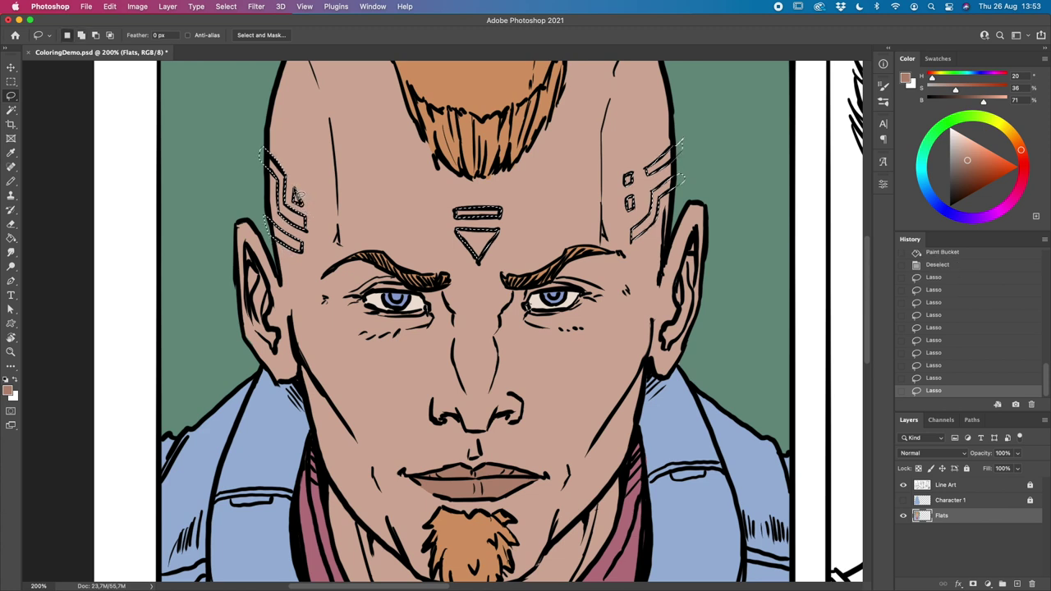
key(alt)
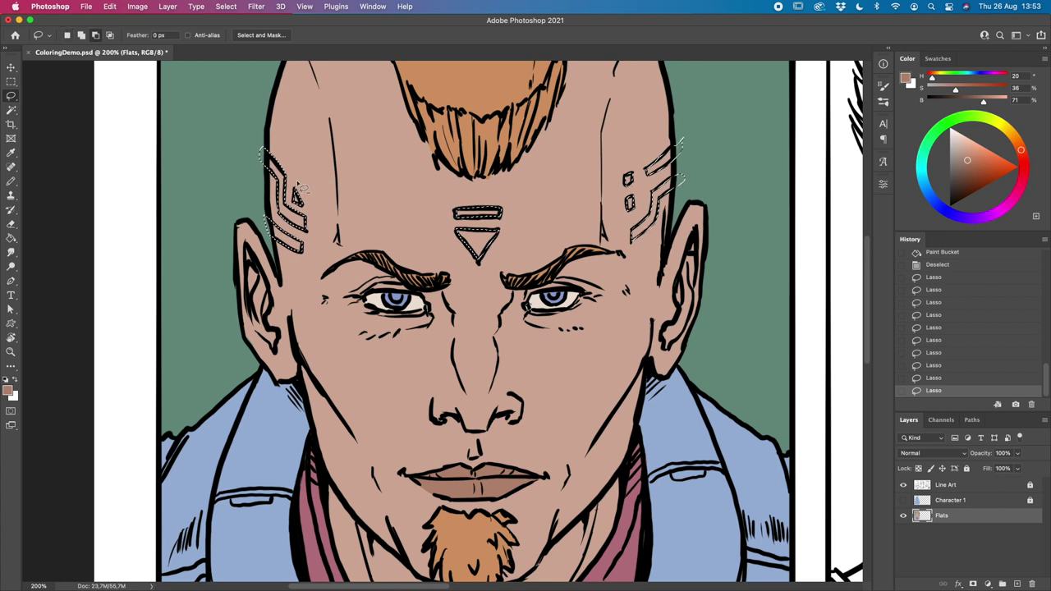
drag(302, 198, 300, 187)
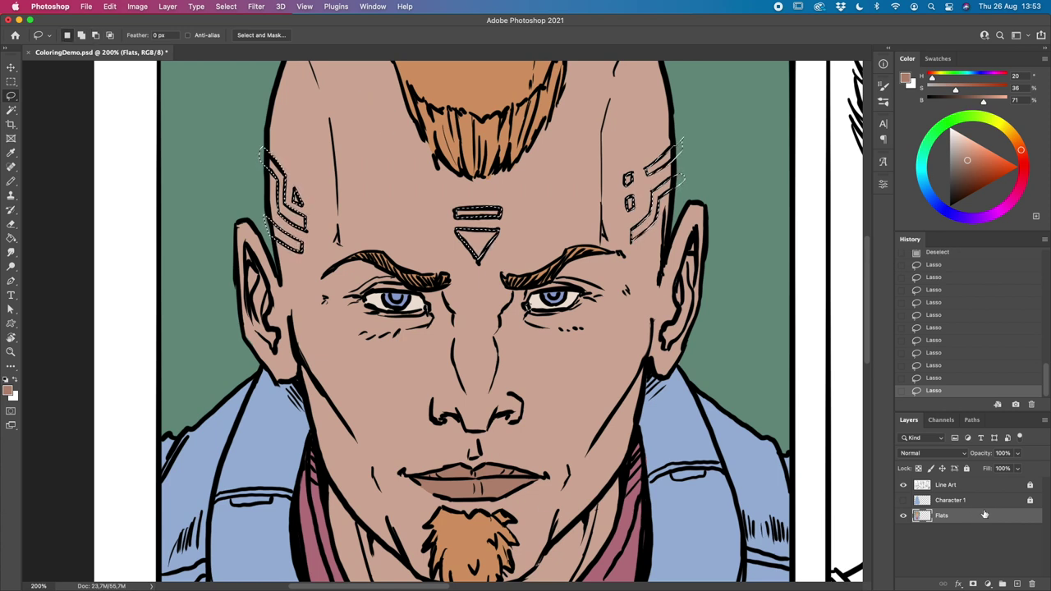
Step: Fill all the selected face tattoos with yellow (H 53, S 54, B 83) and deselect
key(g)
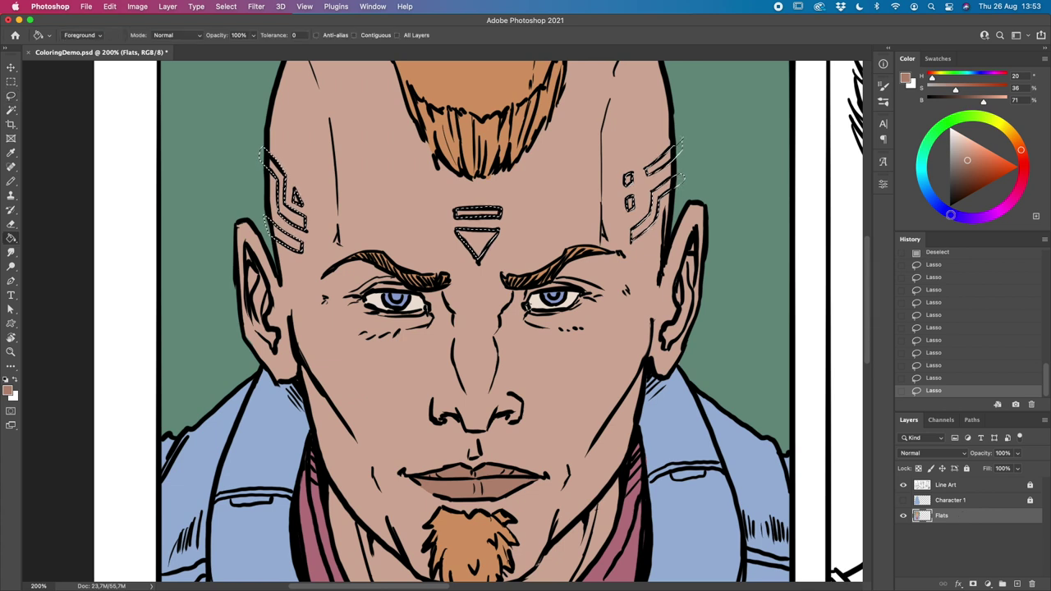
click(1003, 126)
click(980, 158)
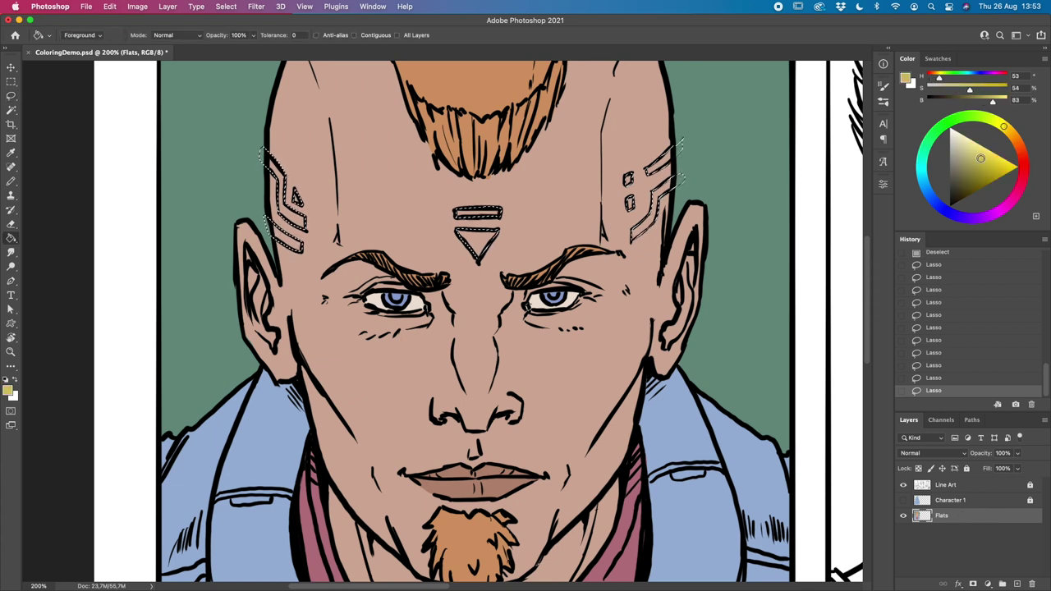
click(486, 245)
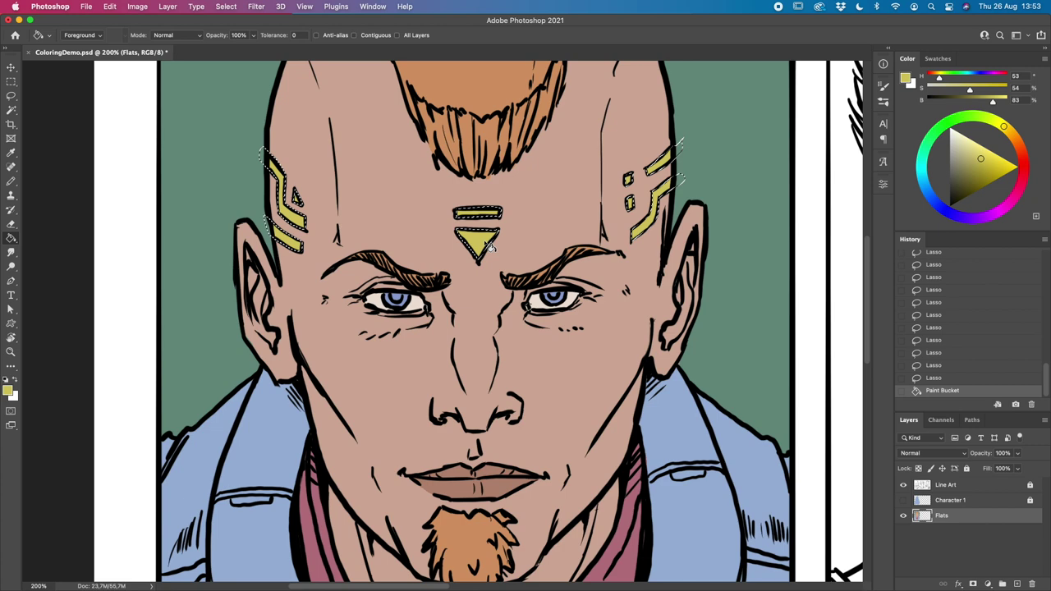
key(super+d)
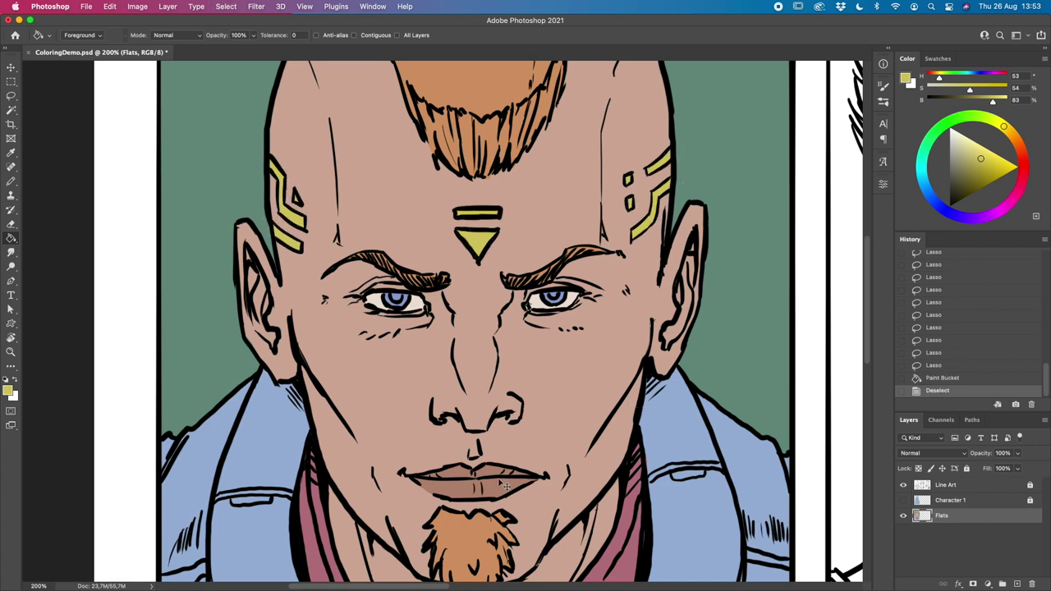
Step: Check the panel 1 flats across the whole page with the Line Art layer hidden, and show that layer again
key(super+0)
click(903, 485)
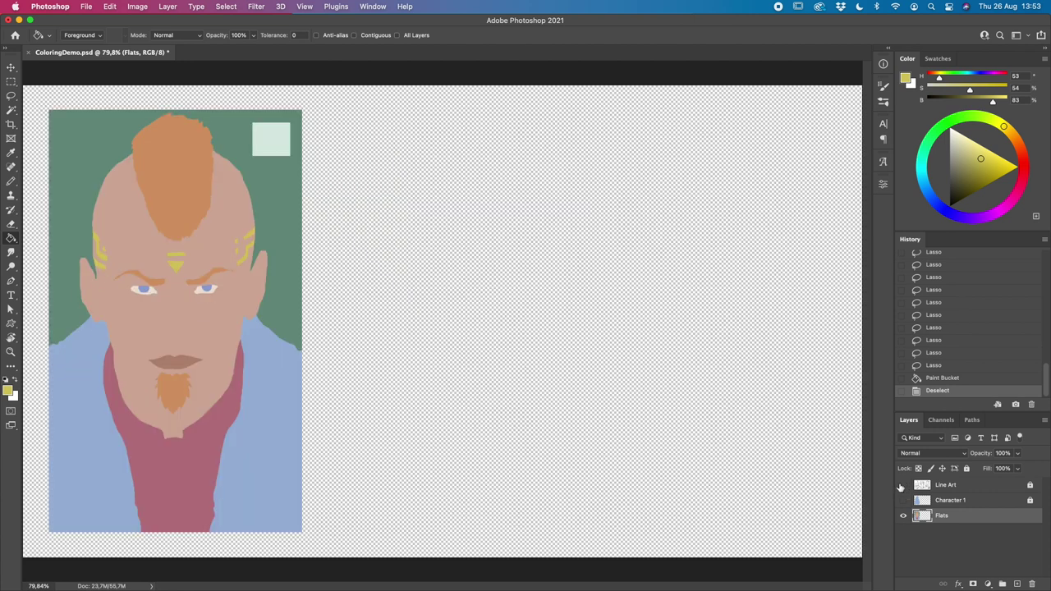
click(903, 485)
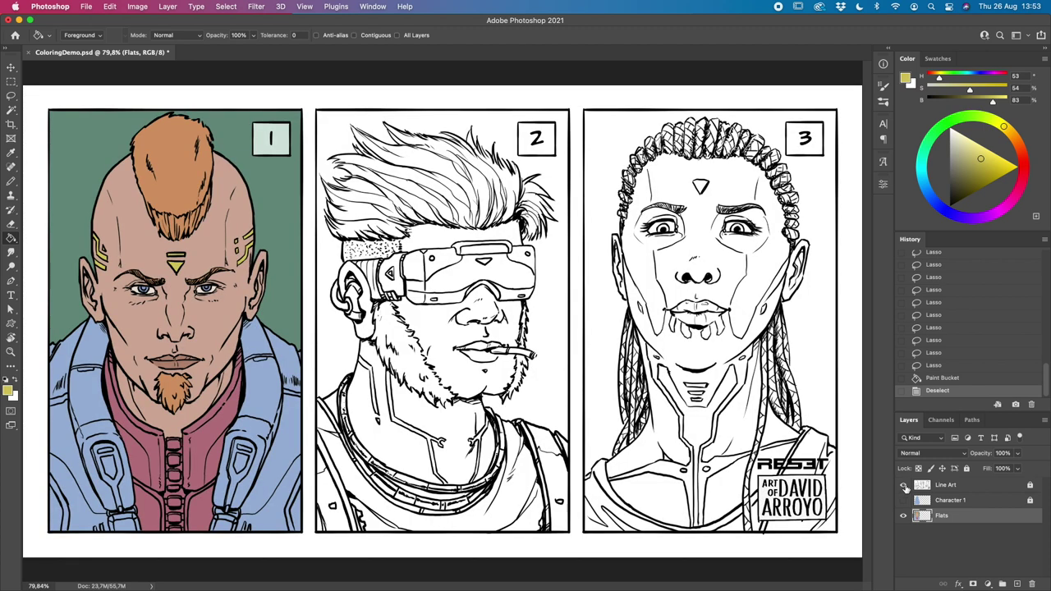
Step: Lasso the full segmented zip strip running down the middle of panel 1's magenta vest, starting just below the neck
click(11, 351)
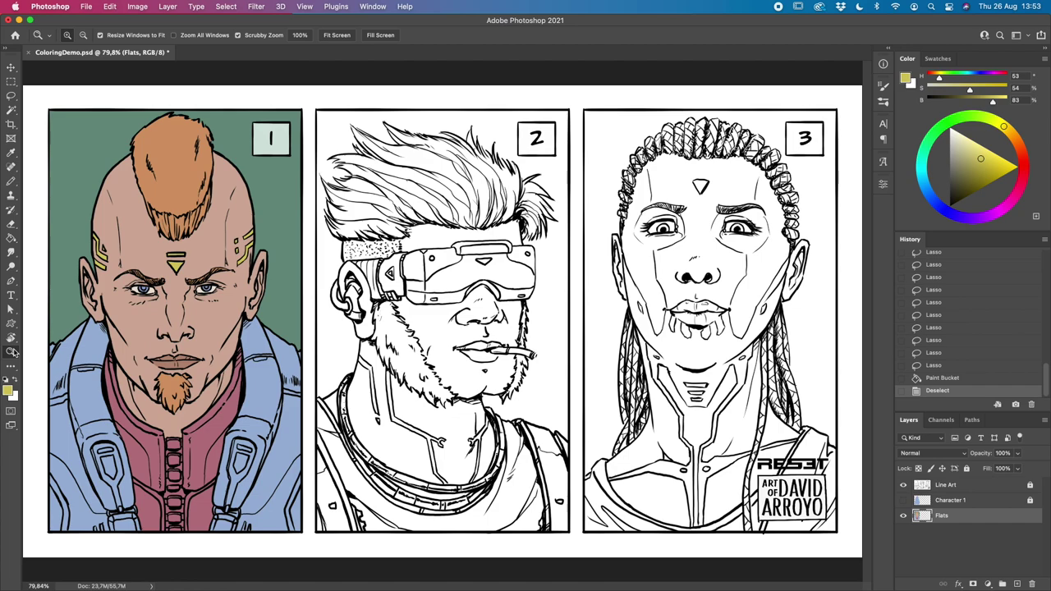
mouse_move(206, 472)
mouse_down()
mouse_move(213, 457)
mouse_move(304, 412)
mouse_move(403, 307)
mouse_up()
click(333, 398)
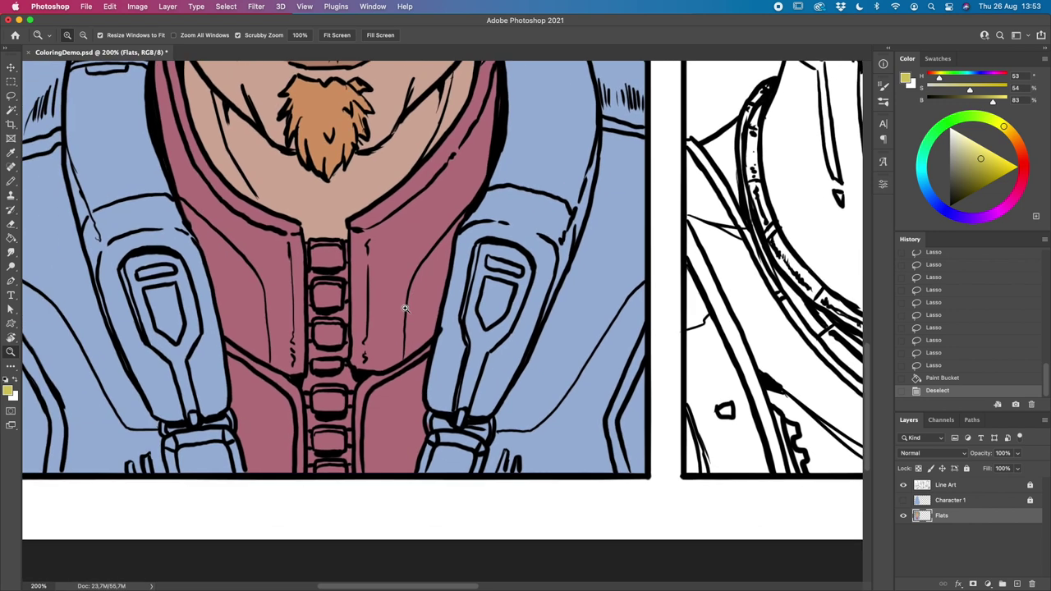
key(l)
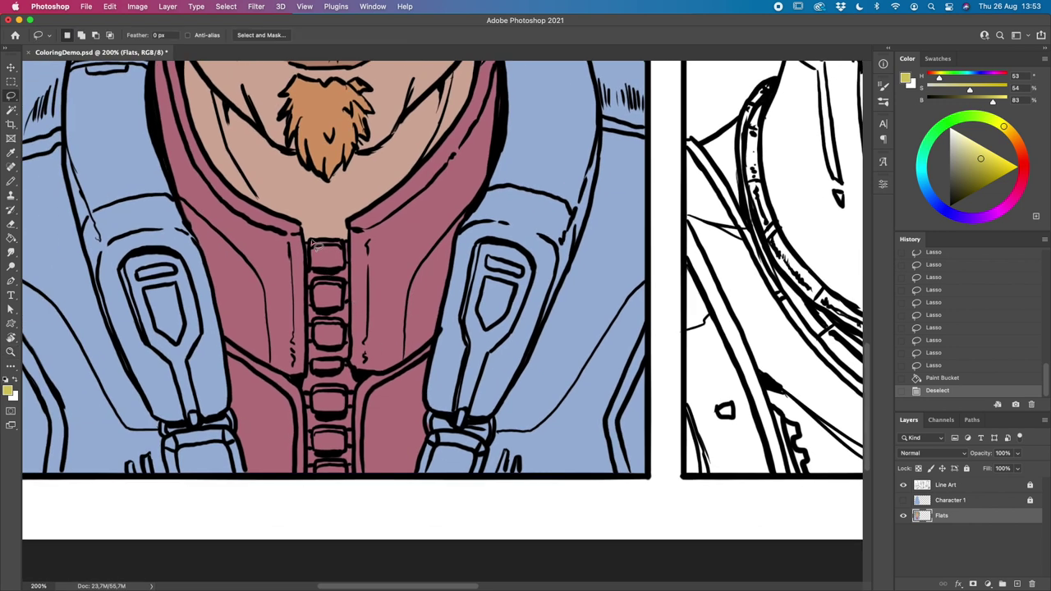
mouse_move(312, 244)
mouse_down()
mouse_move(307, 472)
mouse_move(319, 509)
mouse_move(344, 508)
mouse_move(358, 383)
mouse_move(348, 356)
mouse_move(351, 249)
mouse_move(326, 222)
mouse_move(315, 226)
mouse_move(309, 245)
mouse_move(416, 277)
mouse_move(321, 232)
mouse_up()
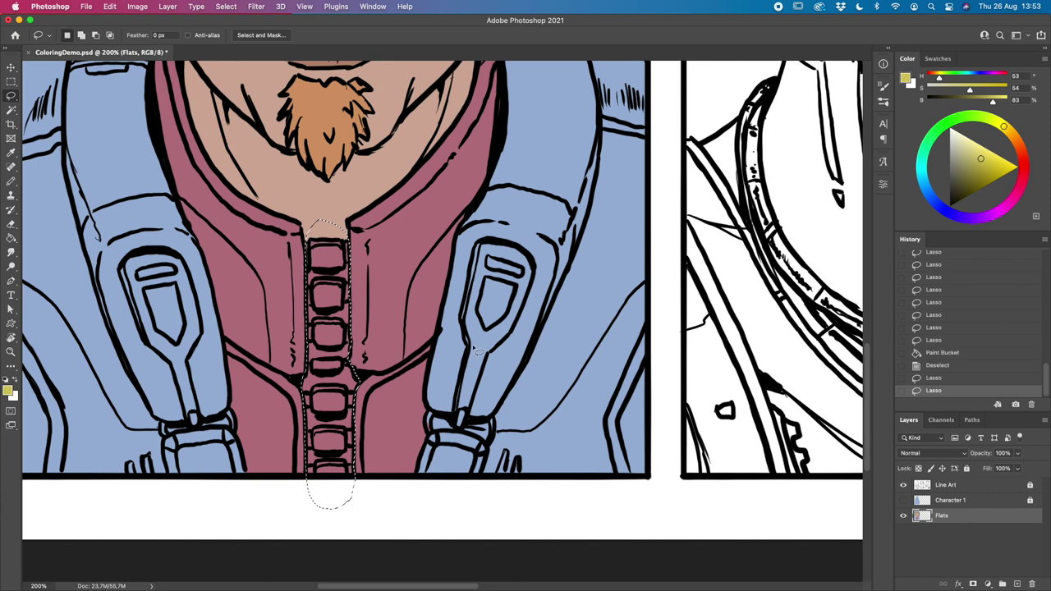
Step: Fill the selected zip strip with pale cream (H 53, S 15, B 89), deselect, and check it with the Line Art layer briefly hidden
key(g)
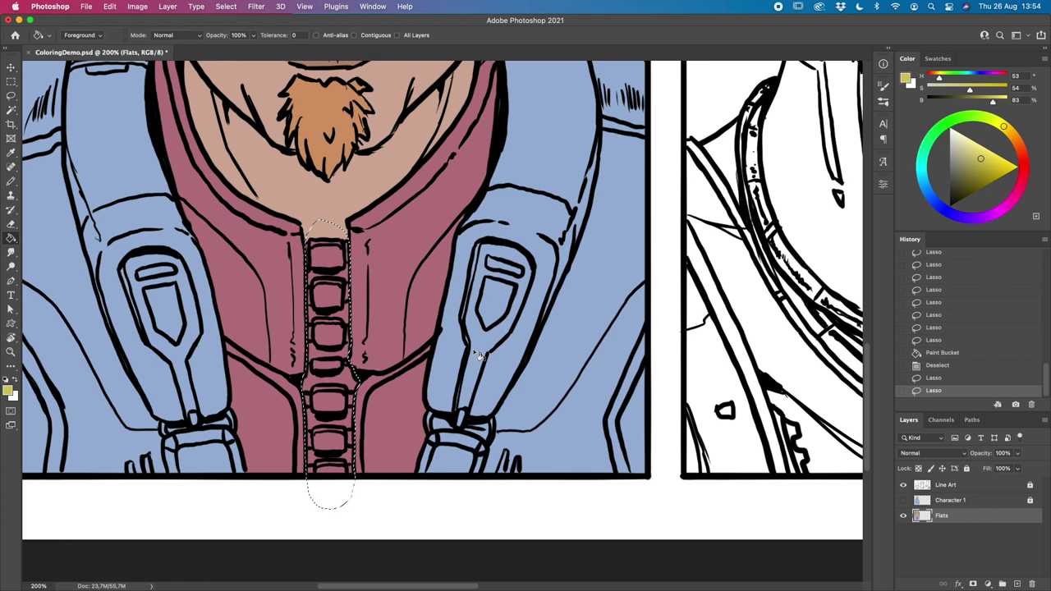
click(957, 140)
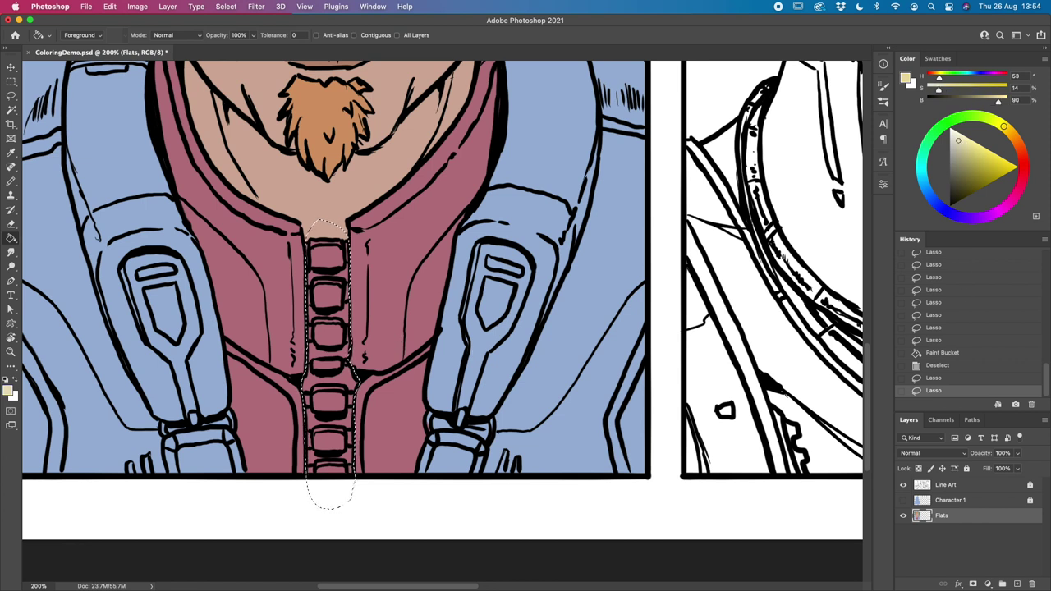
click(329, 297)
key(super+d)
click(904, 486)
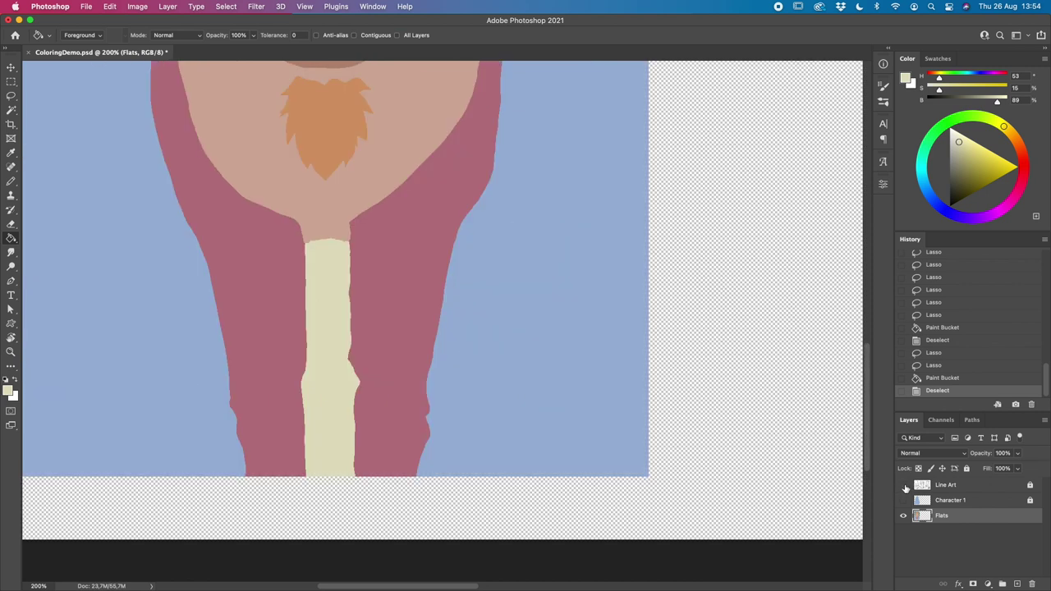
click(903, 486)
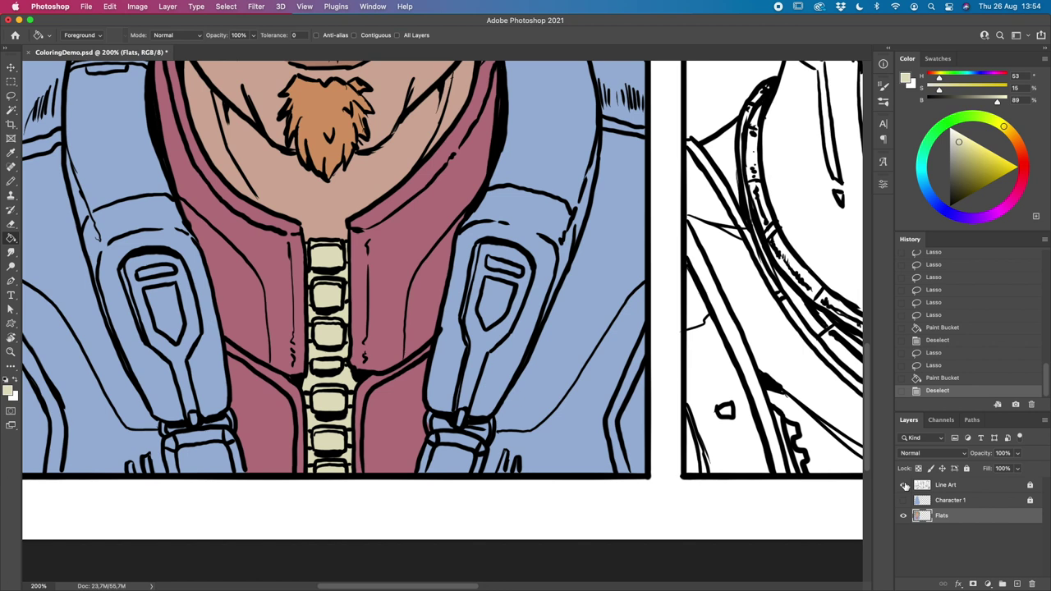
Step: Lasso the slot and shield-shaped inset on both shoulder straps, fill them with olive (H 53, S 28, B 71), and deselect
key(l)
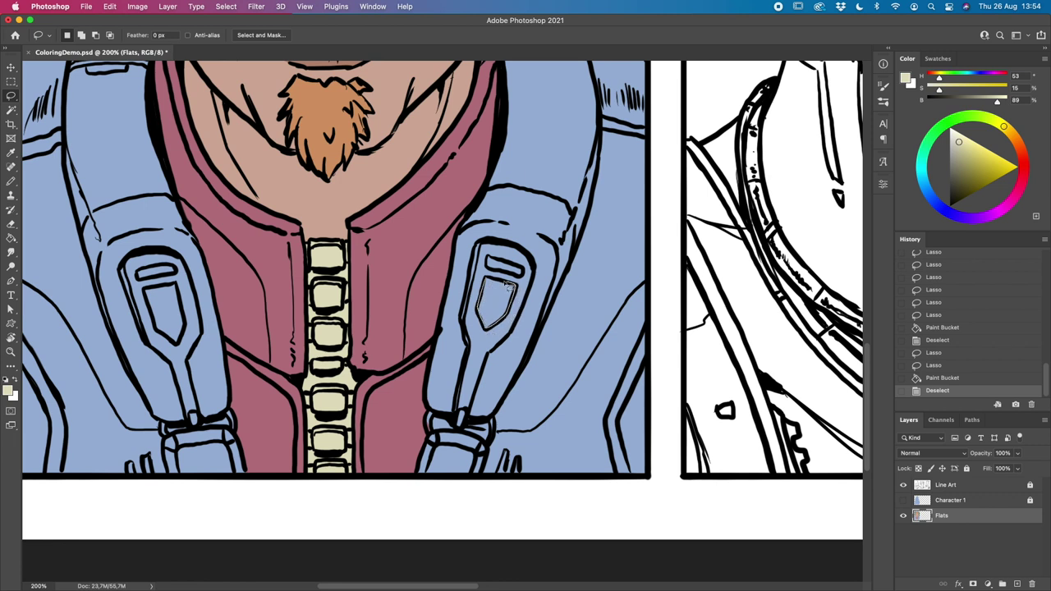
mouse_move(490, 281)
mouse_down()
mouse_move(514, 266)
mouse_move(530, 274)
mouse_move(526, 283)
mouse_move(487, 261)
mouse_up()
mouse_move(145, 289)
mouse_down()
mouse_move(164, 336)
mouse_move(190, 337)
mouse_move(187, 317)
mouse_move(137, 281)
mouse_move(183, 280)
mouse_move(149, 268)
mouse_up()
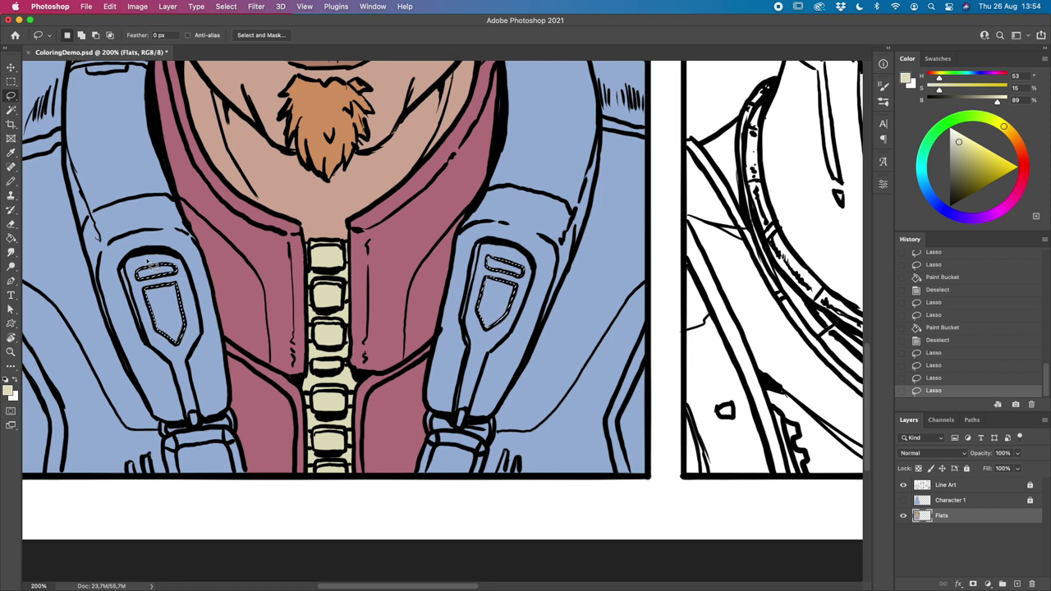
key(g)
click(962, 156)
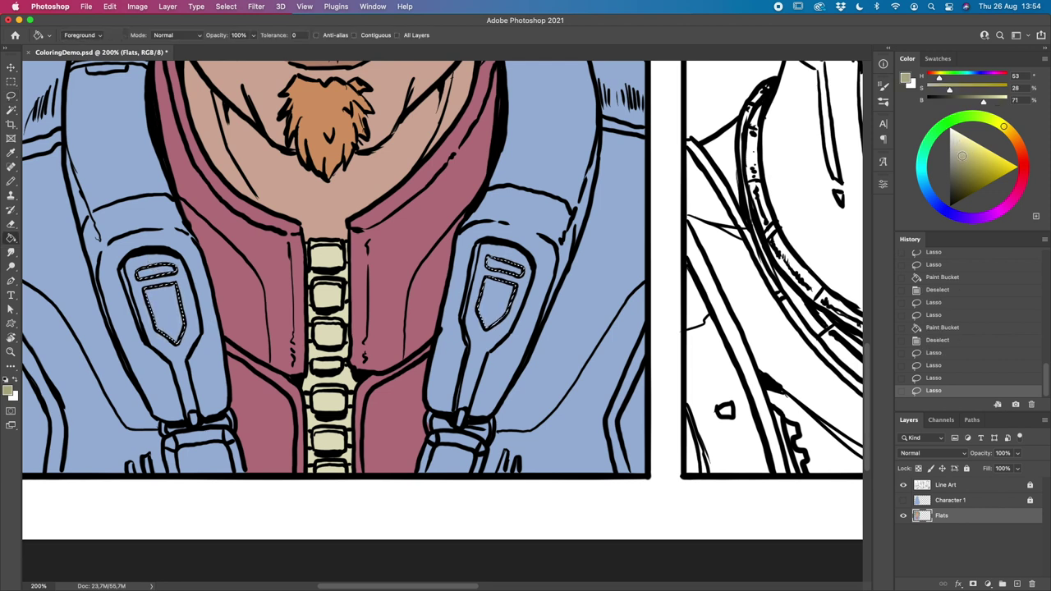
click(496, 301)
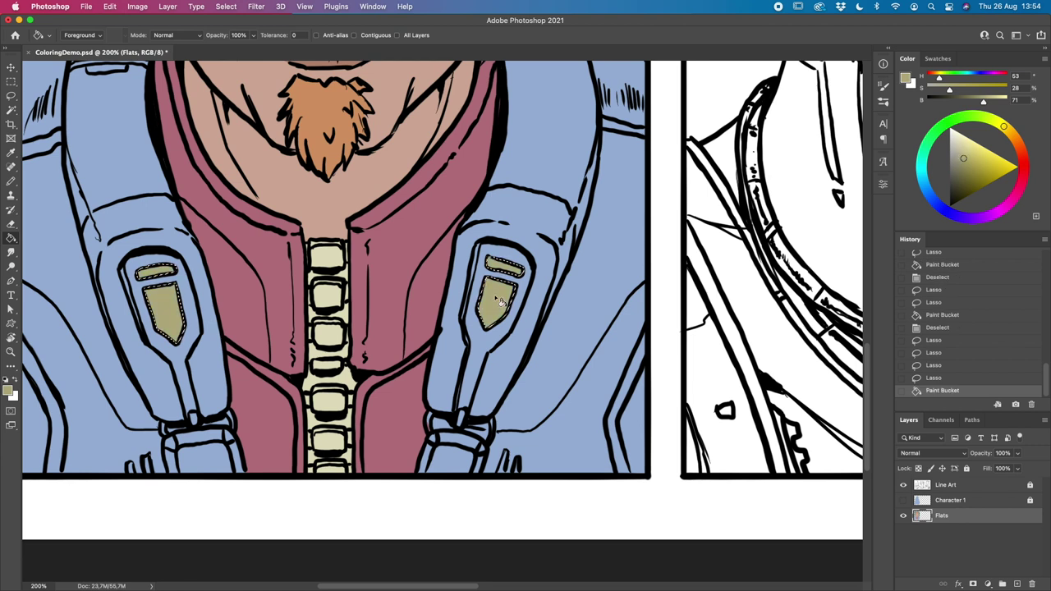
key(super+d)
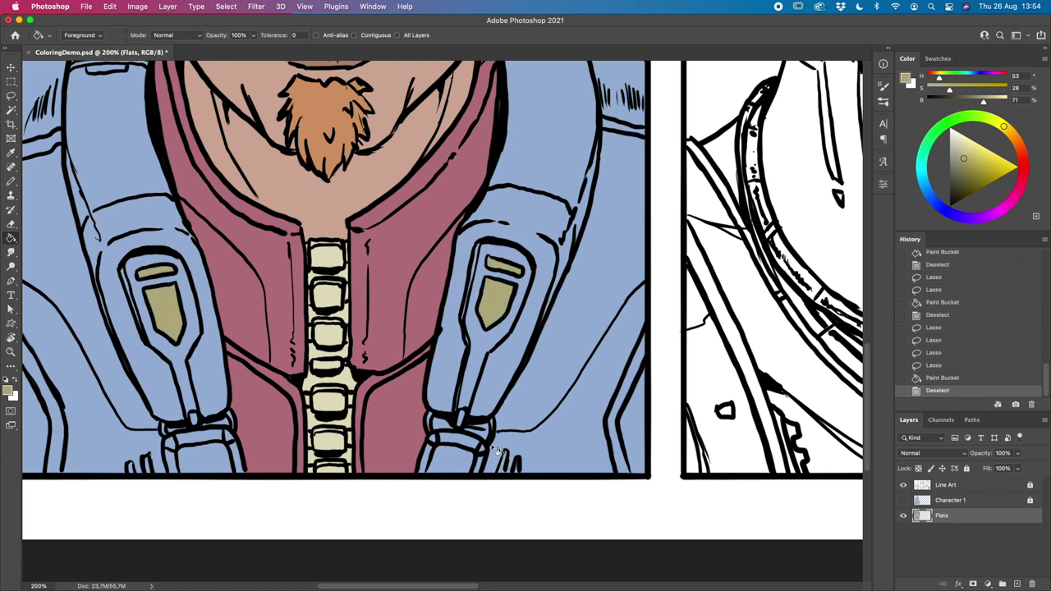
Step: Touch up the lower edge of the strap nearest panel 2 with the Pencil in the suit's sampled blue (H 216, S 28, B 85)
key(l)
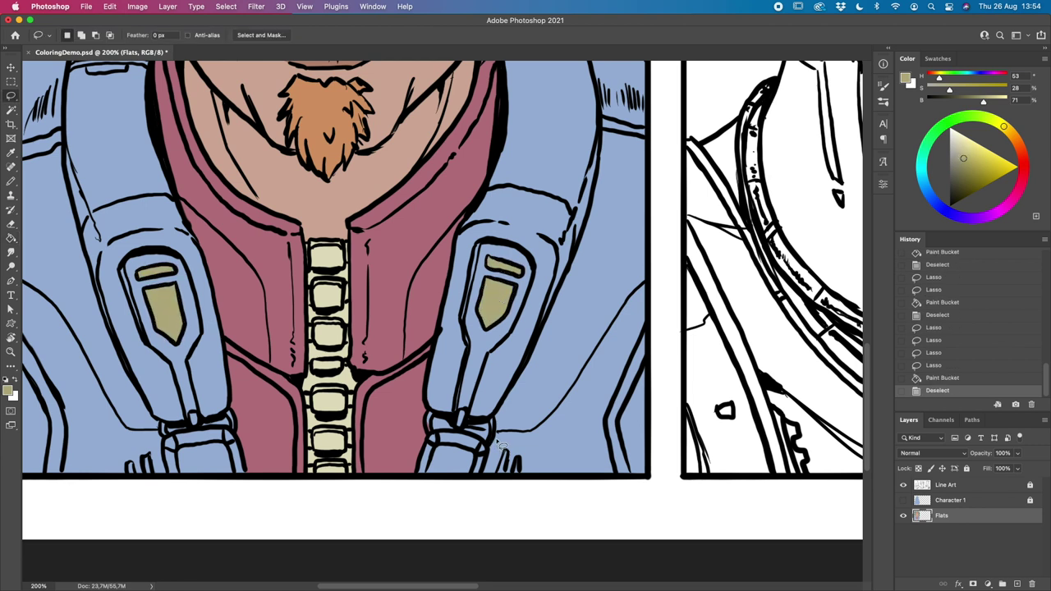
click(12, 182)
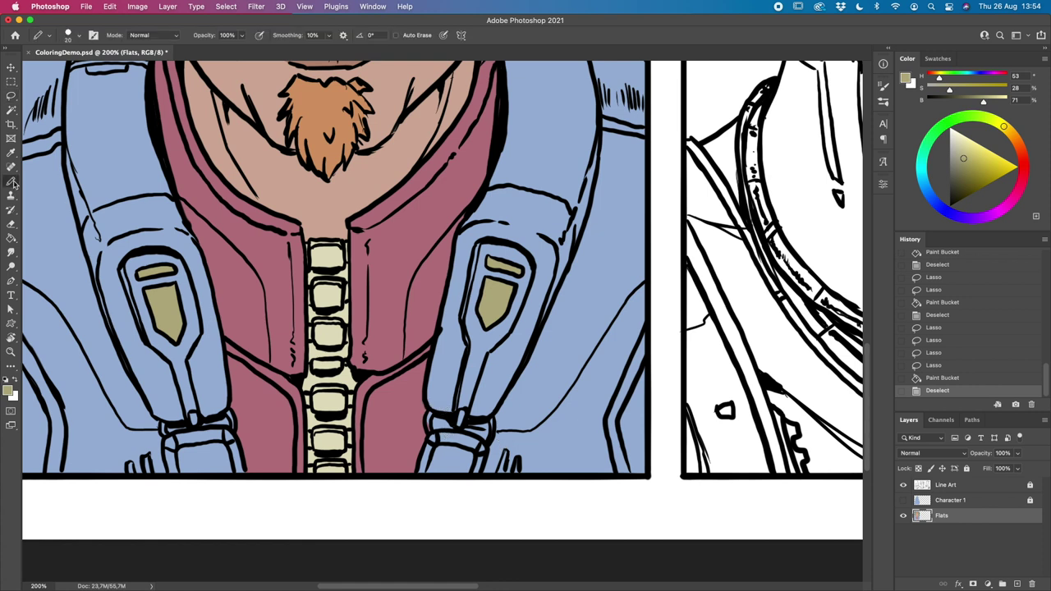
alt+click(450, 355)
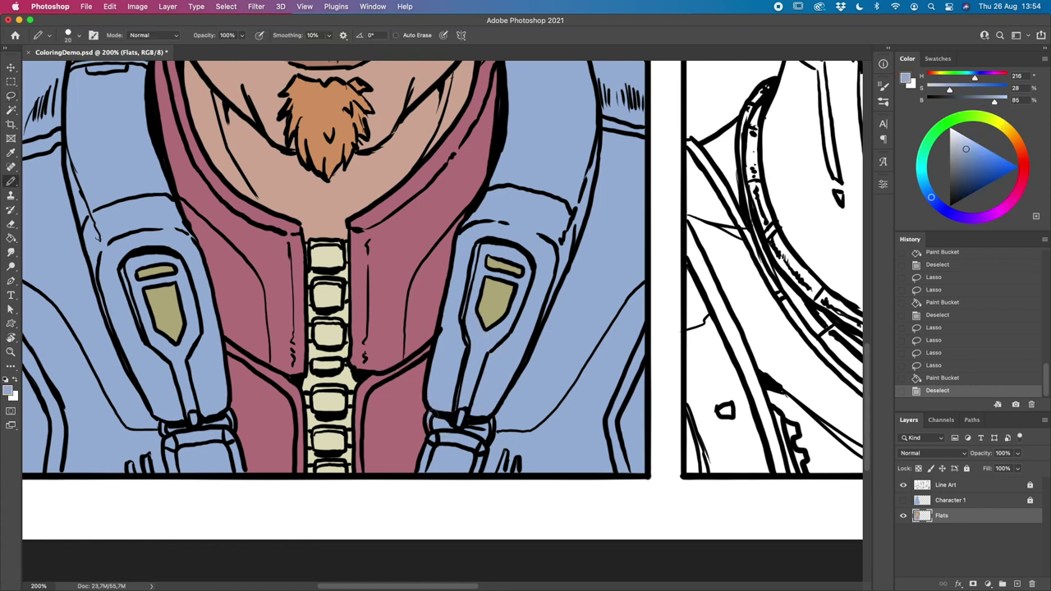
click(426, 426)
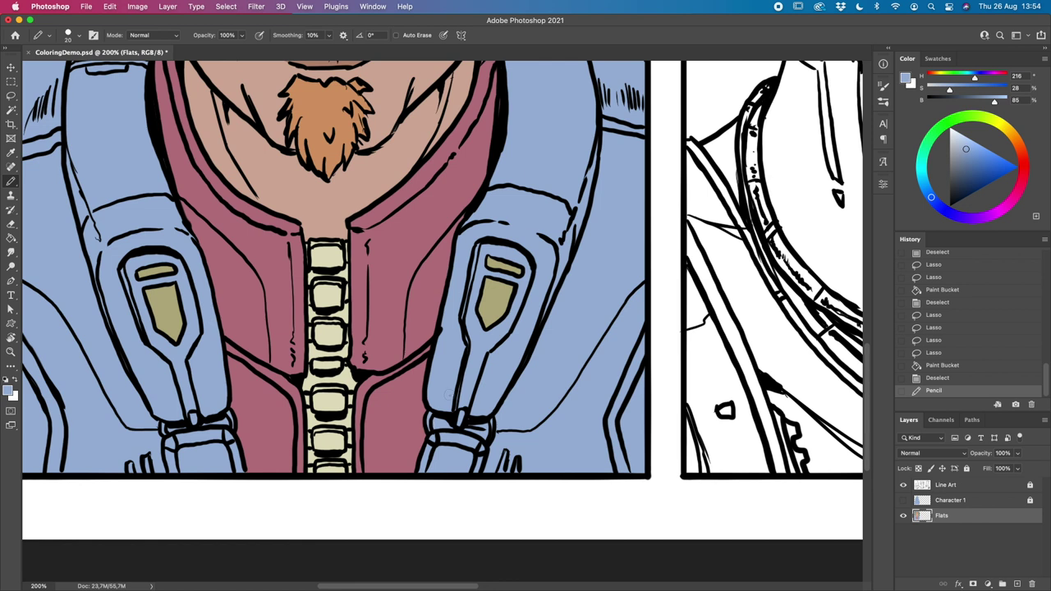
click(426, 426)
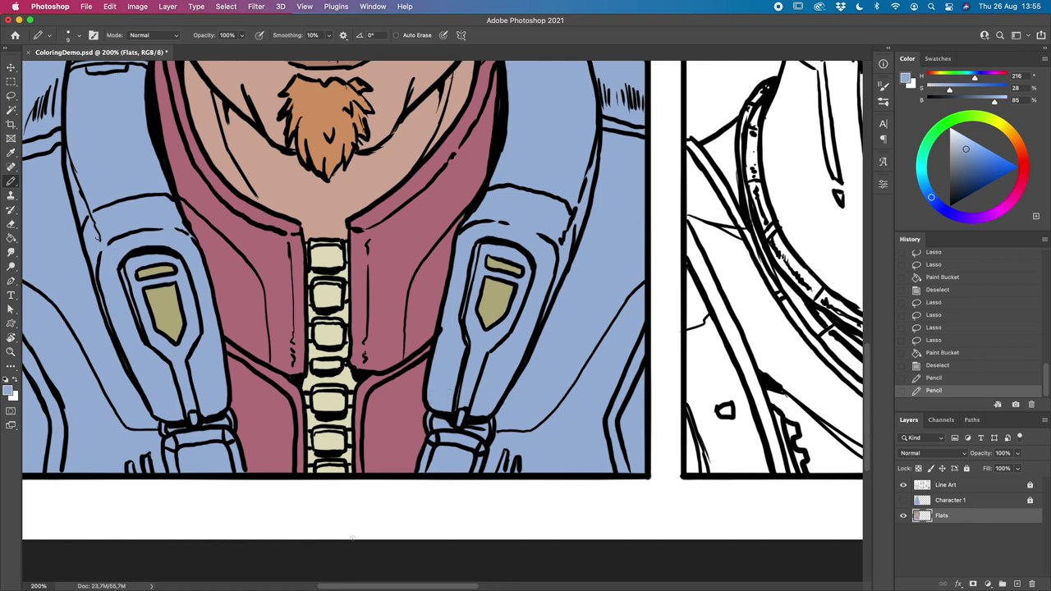
Step: Check the suit flats across the whole page with the Line Art layer hidden, and show that layer again
drag(563, 261, 602, 448)
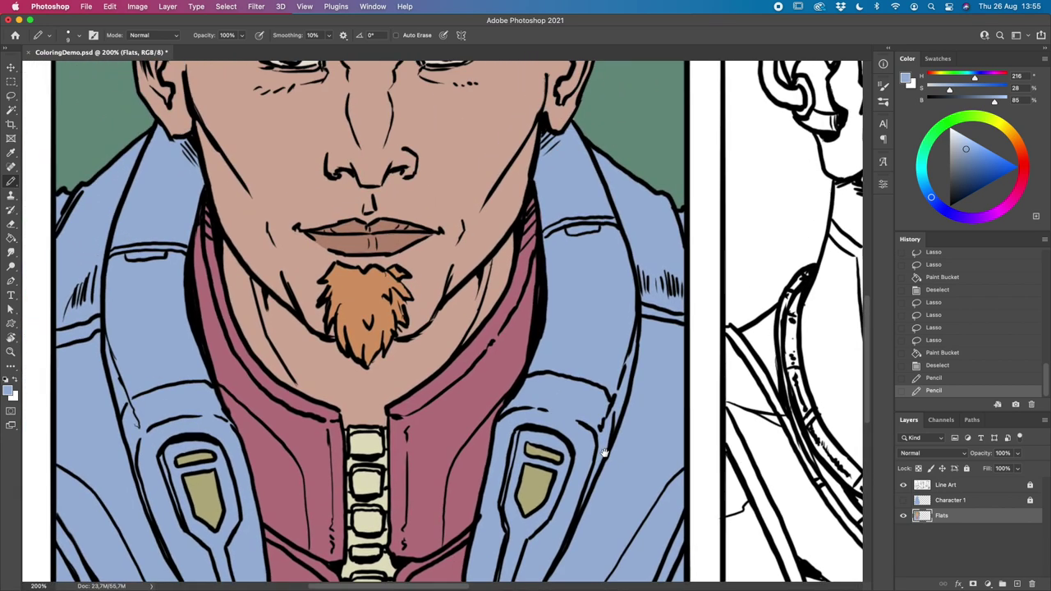
key(super+0)
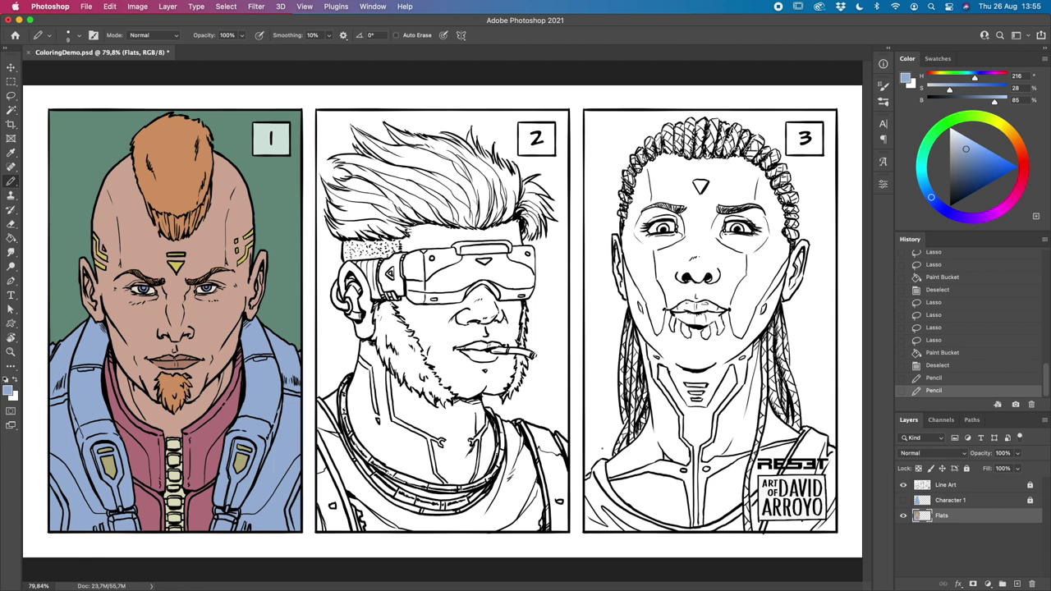
click(903, 485)
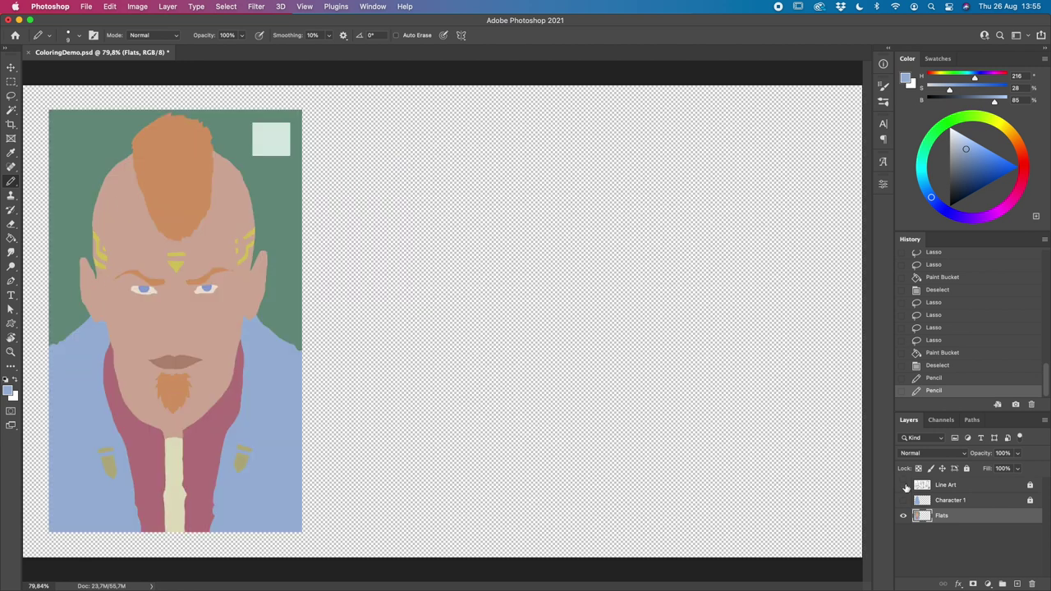
click(904, 485)
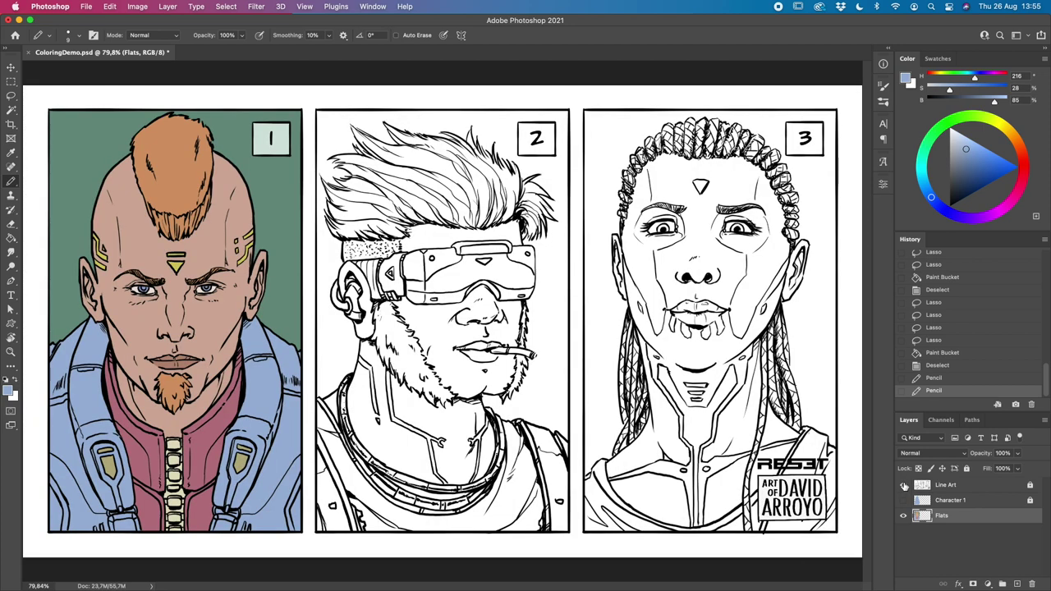
Step: Lasso the paddle-shaped panels around the olive insets on both straps, trimming the excess along the upper edge of the one nearest panel 2
click(10, 352)
click(165, 471)
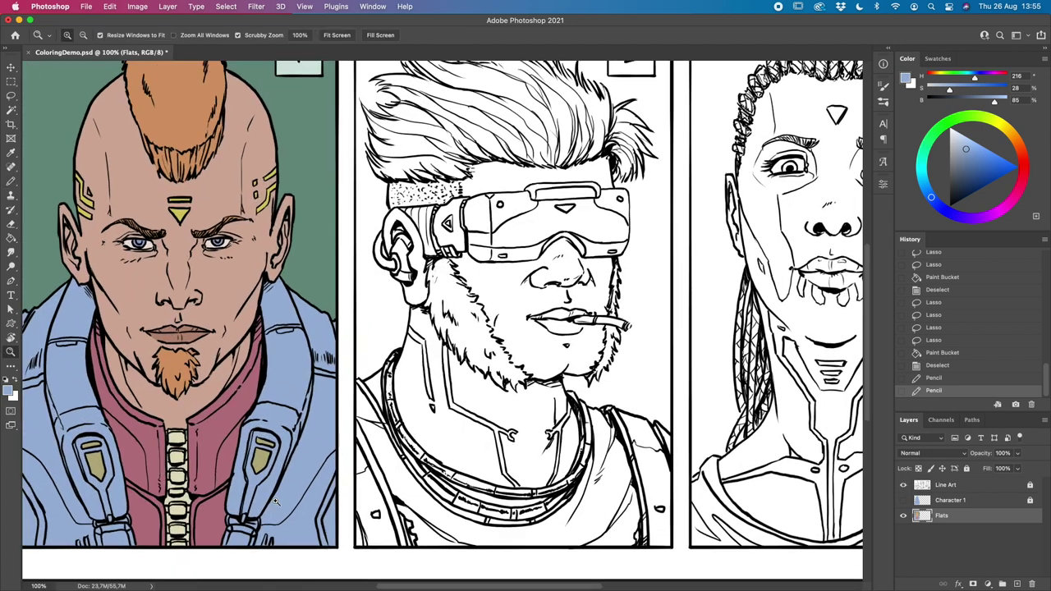
click(271, 493)
drag(309, 472, 514, 379)
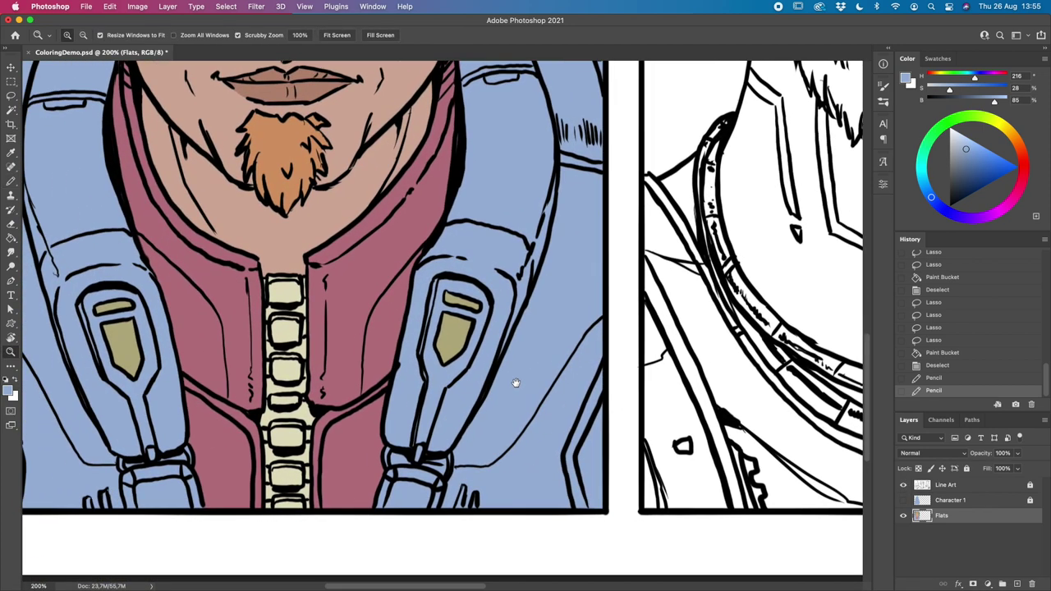
key(l)
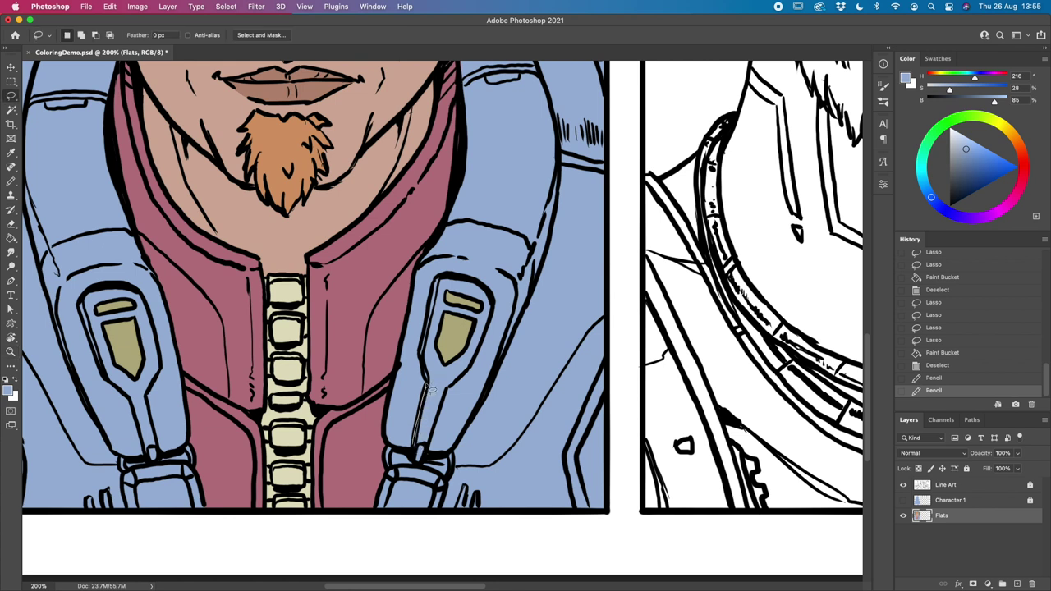
mouse_move(428, 387)
mouse_down()
mouse_move(429, 297)
mouse_move(443, 278)
mouse_move(480, 280)
mouse_move(495, 318)
mouse_move(489, 340)
mouse_move(445, 408)
mouse_move(436, 448)
mouse_move(411, 447)
mouse_up()
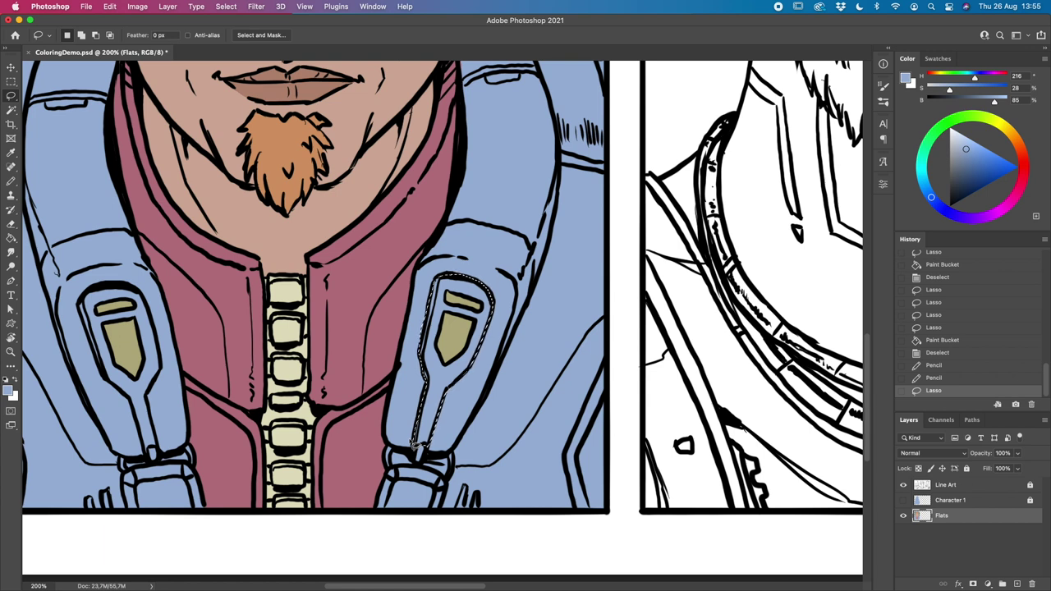
key(alt)
mouse_move(434, 276)
mouse_down()
mouse_move(423, 356)
mouse_move(414, 350)
mouse_move(436, 268)
mouse_move(442, 313)
mouse_move(431, 308)
mouse_move(415, 359)
mouse_move(432, 303)
mouse_up()
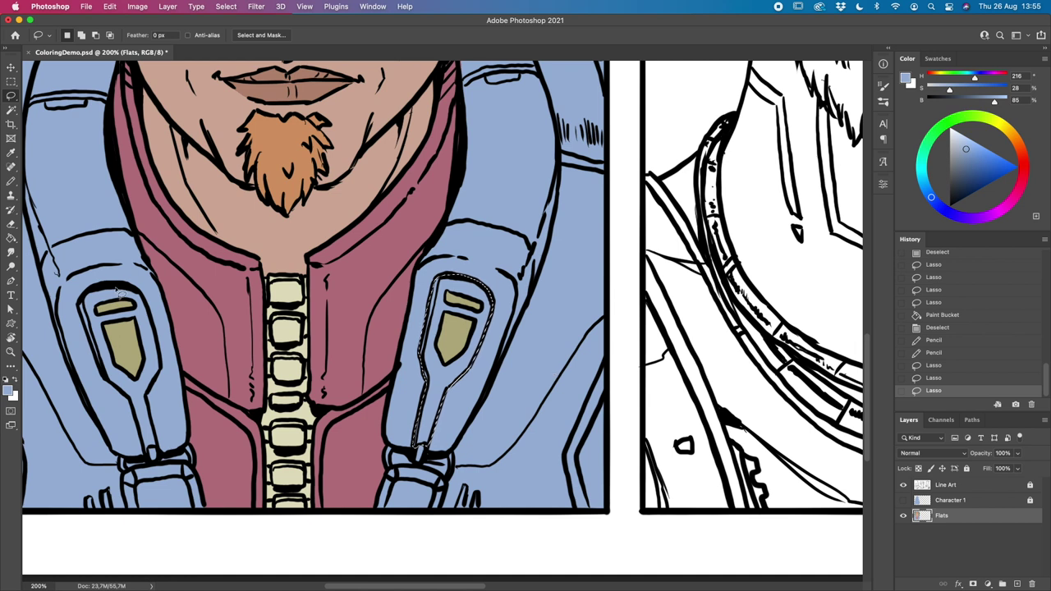
key(shift)
mouse_move(80, 311)
mouse_down()
mouse_move(107, 383)
mouse_move(127, 398)
mouse_move(149, 458)
mouse_move(163, 459)
mouse_move(151, 419)
mouse_move(163, 377)
mouse_move(148, 307)
mouse_move(131, 287)
mouse_move(81, 310)
mouse_up()
Step: Set the fill colour to pink (H 3, S 28, B 85) and fill both selected paddle-shaped panels, leaving the olive insets intact
key(g)
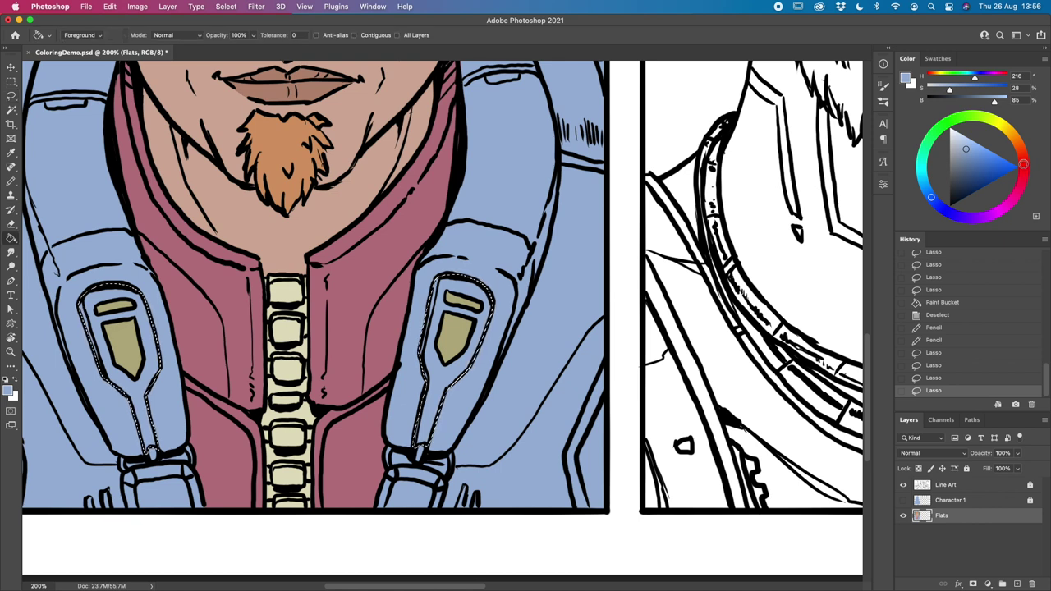
click(1024, 165)
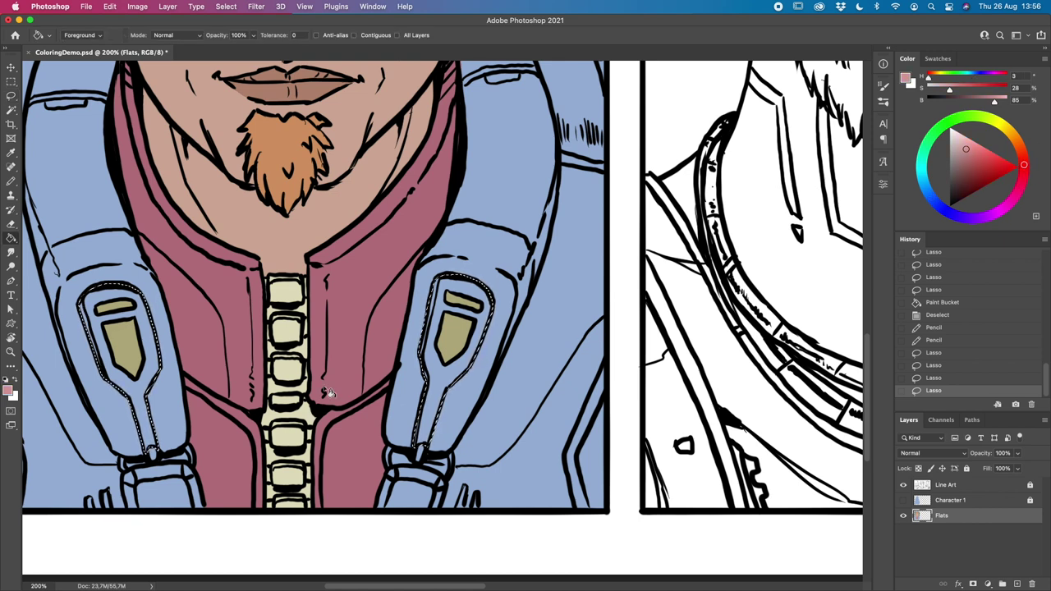
click(156, 374)
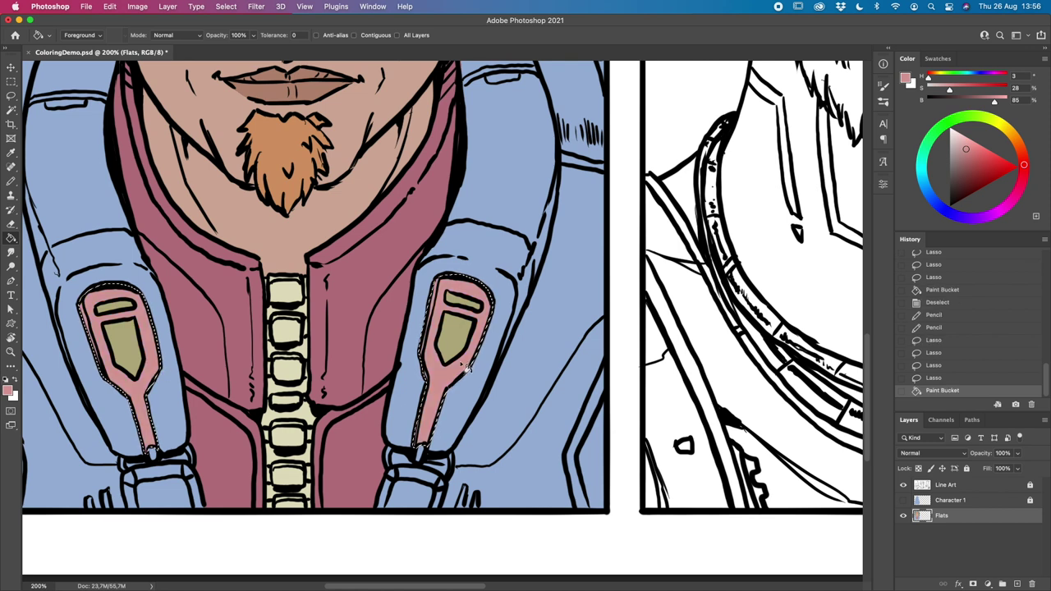
Step: Undo the pink fill and try filling only the strap panel nearest panel 2 with Contiguous on, undoing each attempt
key(super+z)
click(355, 35)
click(457, 375)
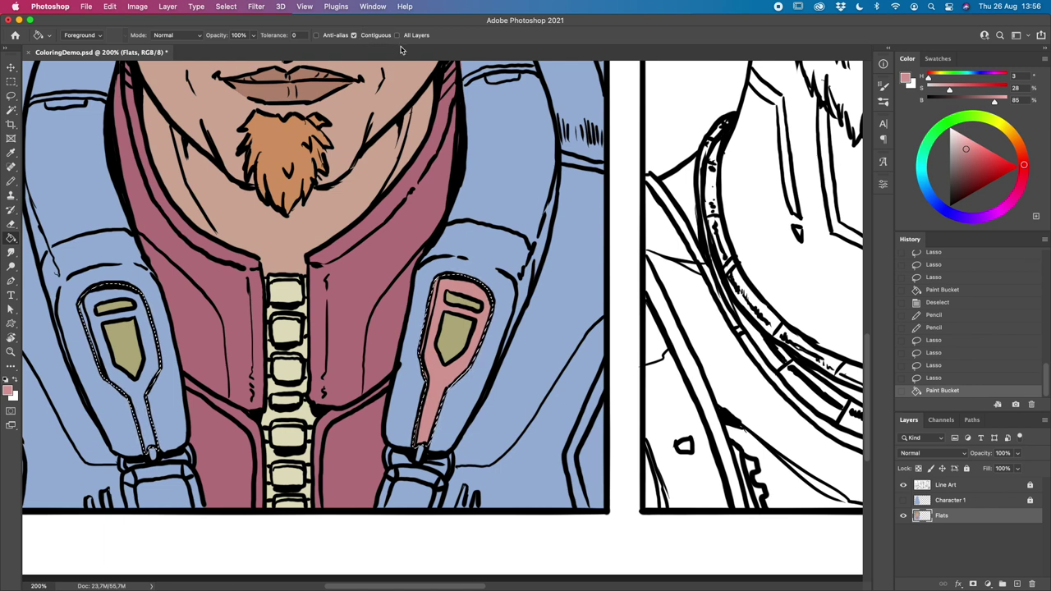
key(super+z)
click(457, 372)
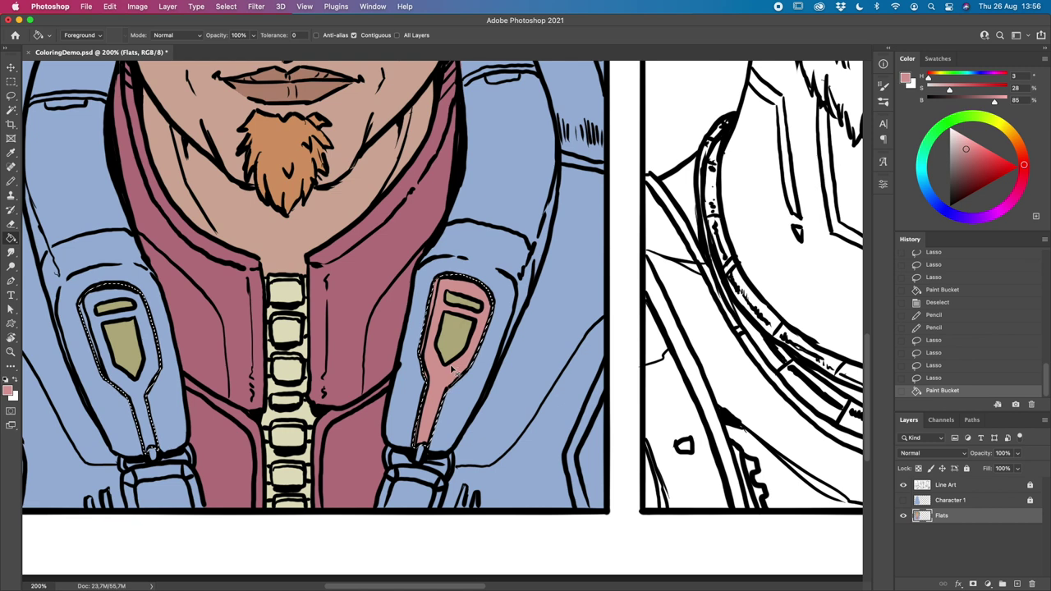
key(super+z)
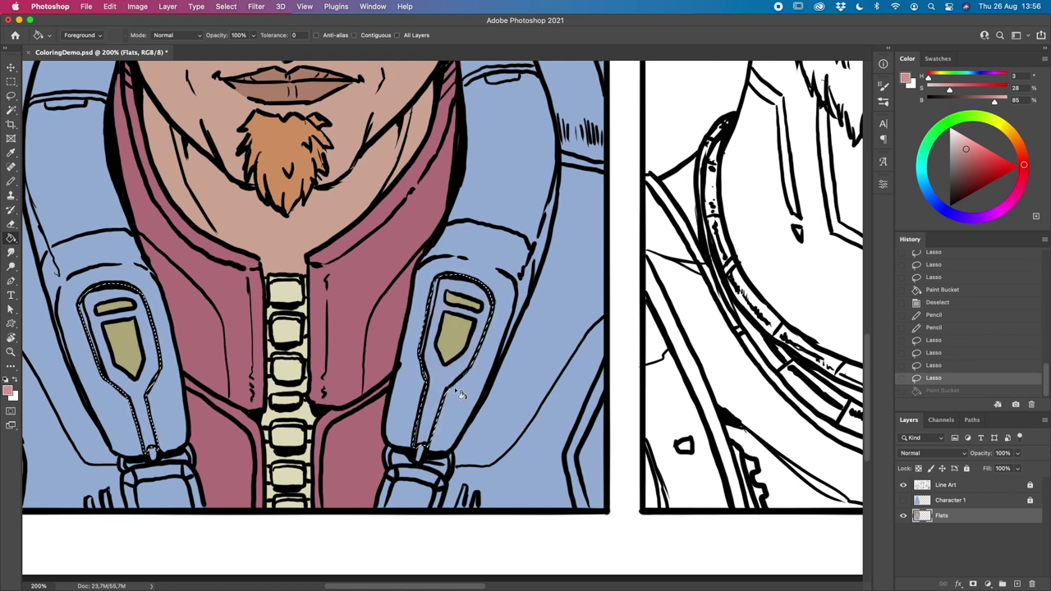
Step: Refill both selected strap panels with the same pink in one go with Contiguous off, and deselect
click(457, 375)
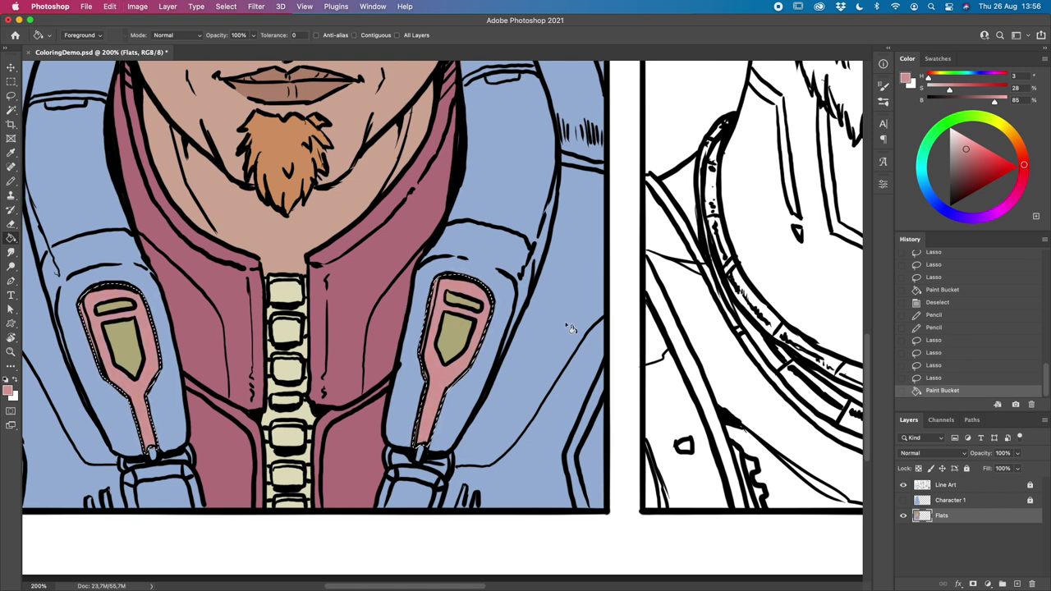
key(super+d)
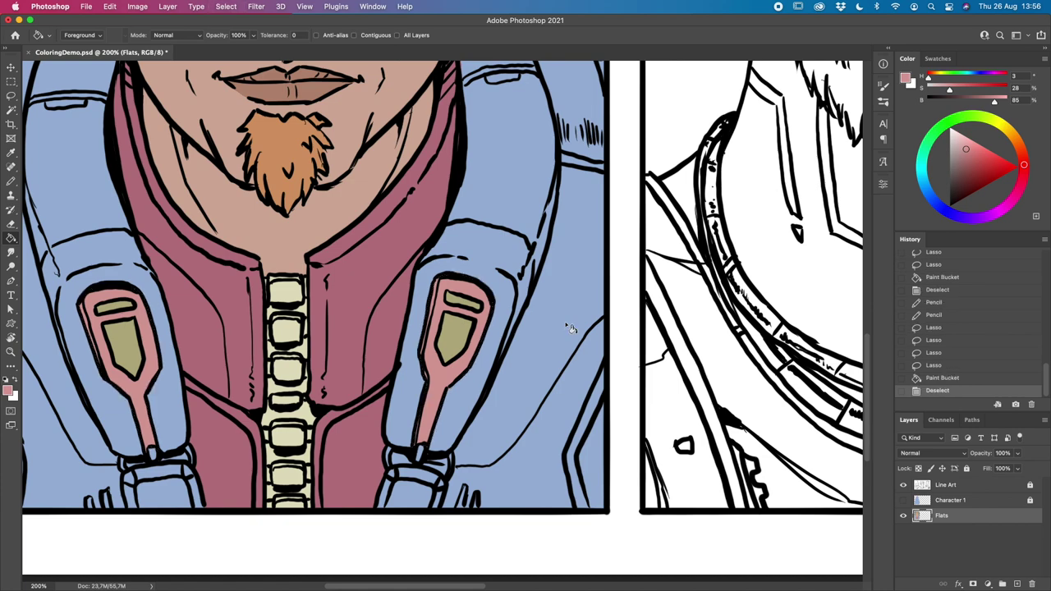
Step: Fit the whole page in view and hide the Line Art layer to inspect the flats alone, then show it again
key(super+0)
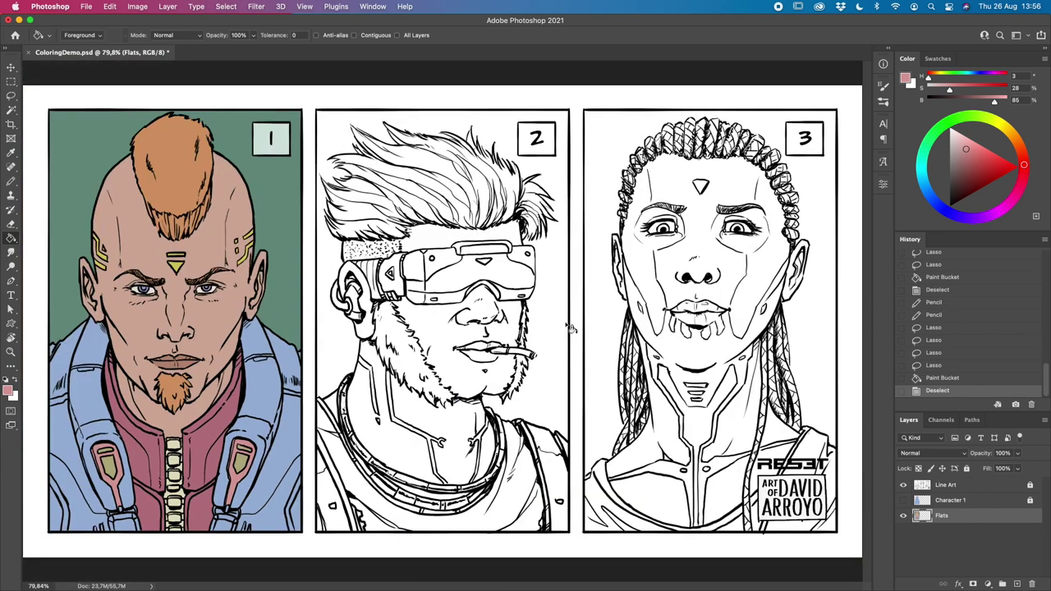
click(903, 484)
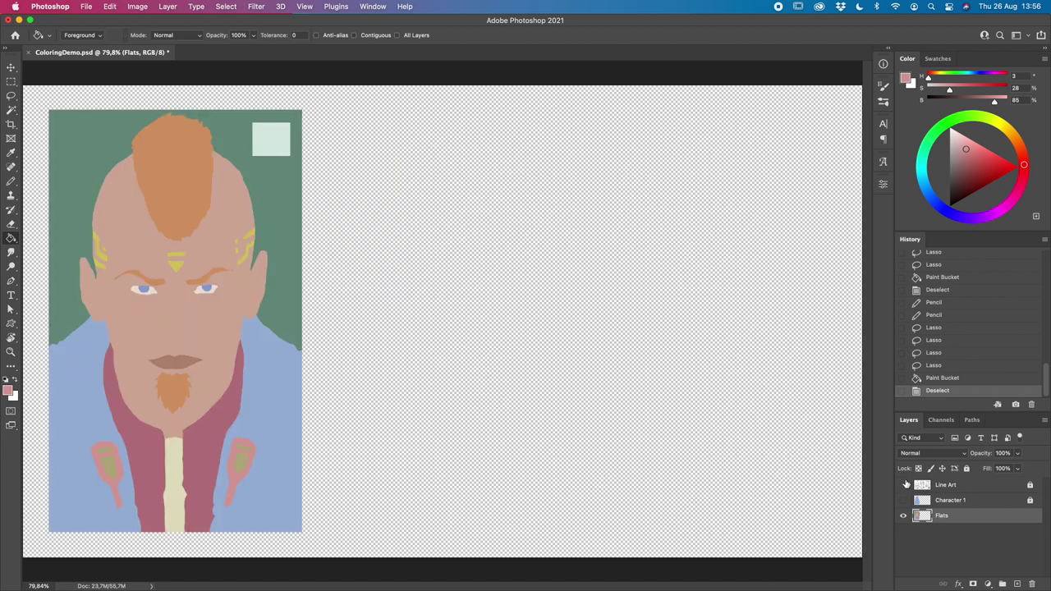
click(903, 484)
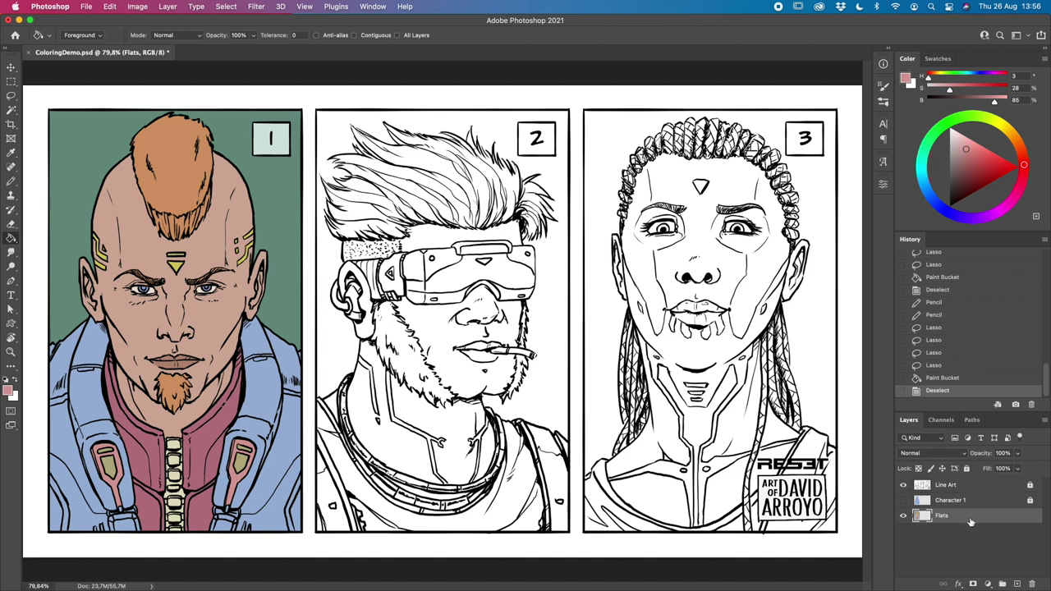
Step: Test the Magic Wand with Contiguous off on panel 1's skin, blue jacket and orange hair in turn
key(i)
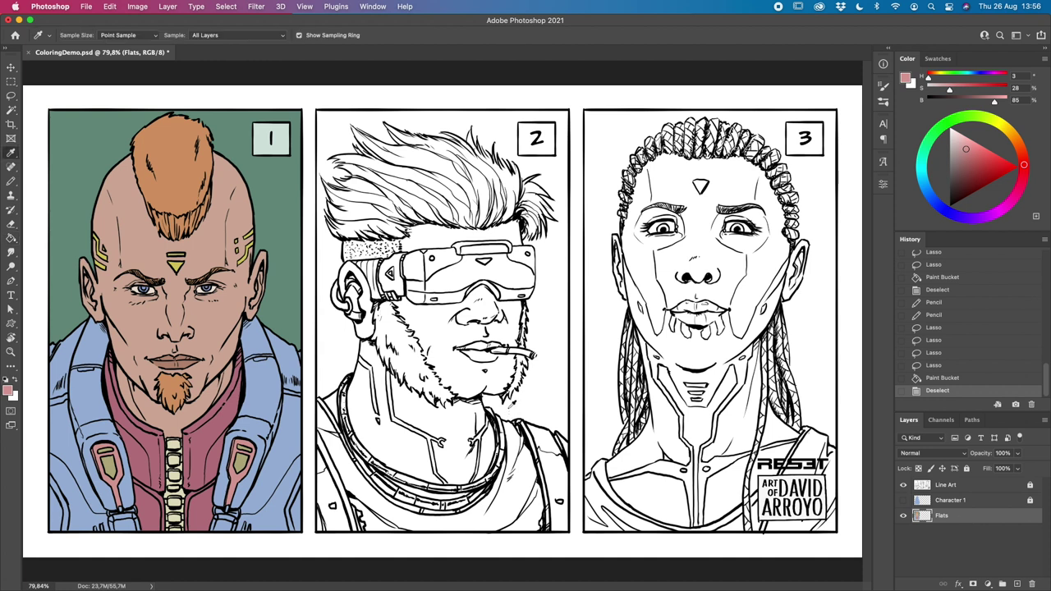
key(w)
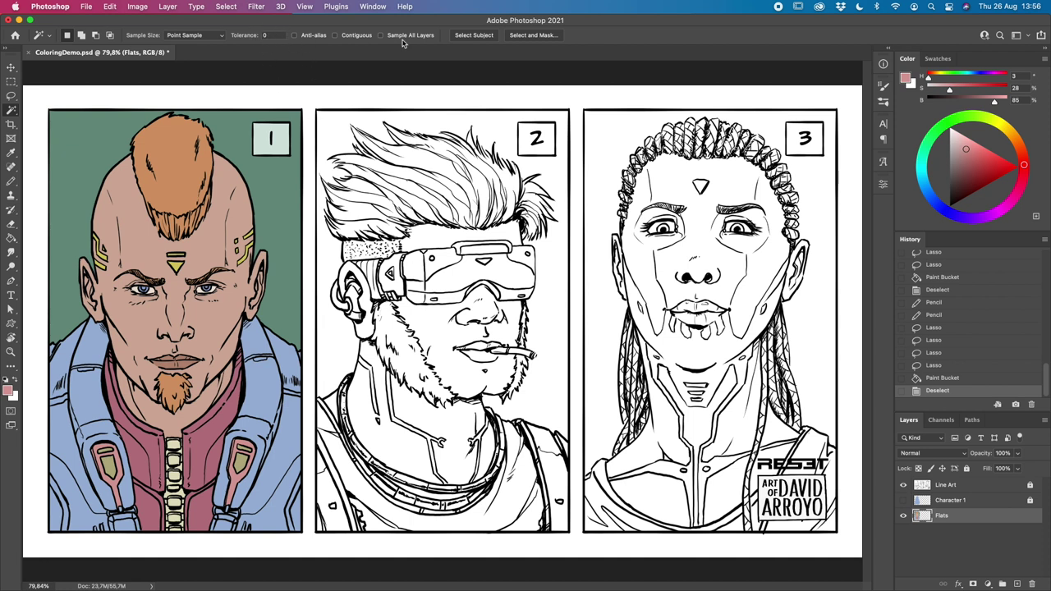
click(215, 241)
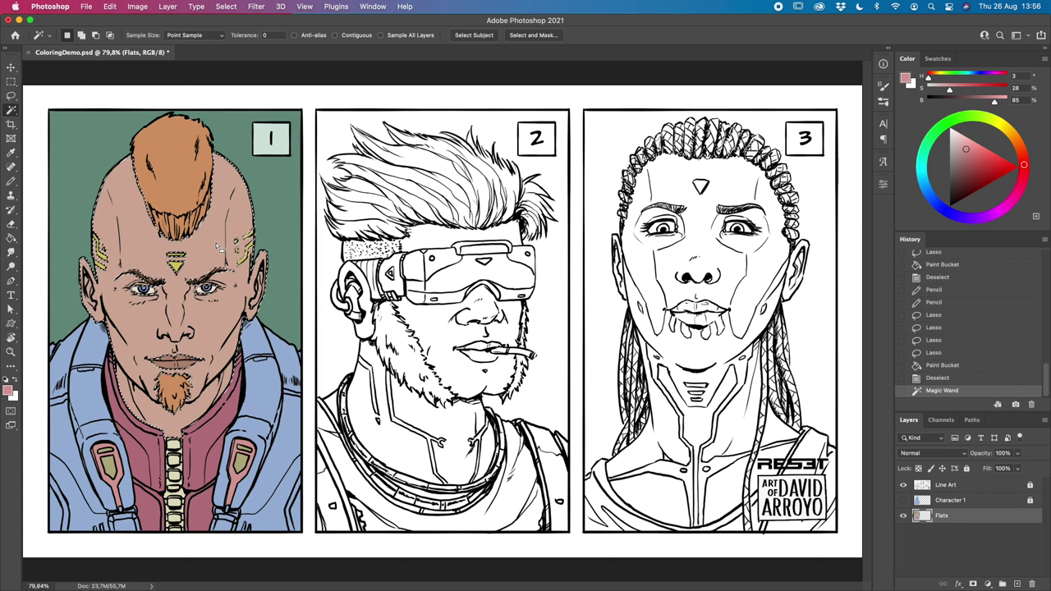
click(267, 361)
shift+click(283, 476)
click(186, 194)
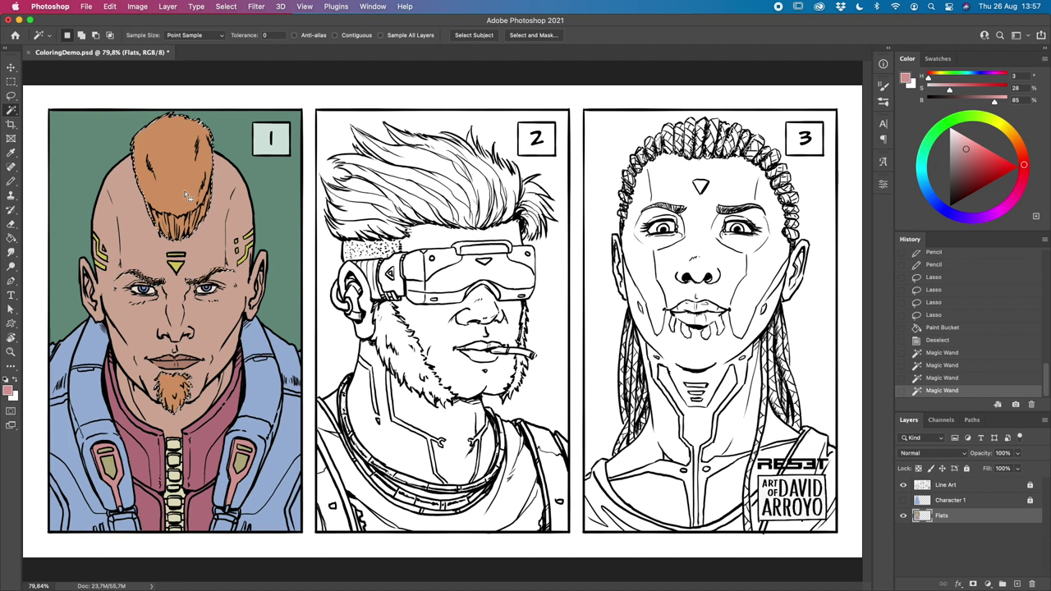
Step: Turn Contiguous on for the Magic Wand and test it on the mohawk and on the goatee
click(334, 35)
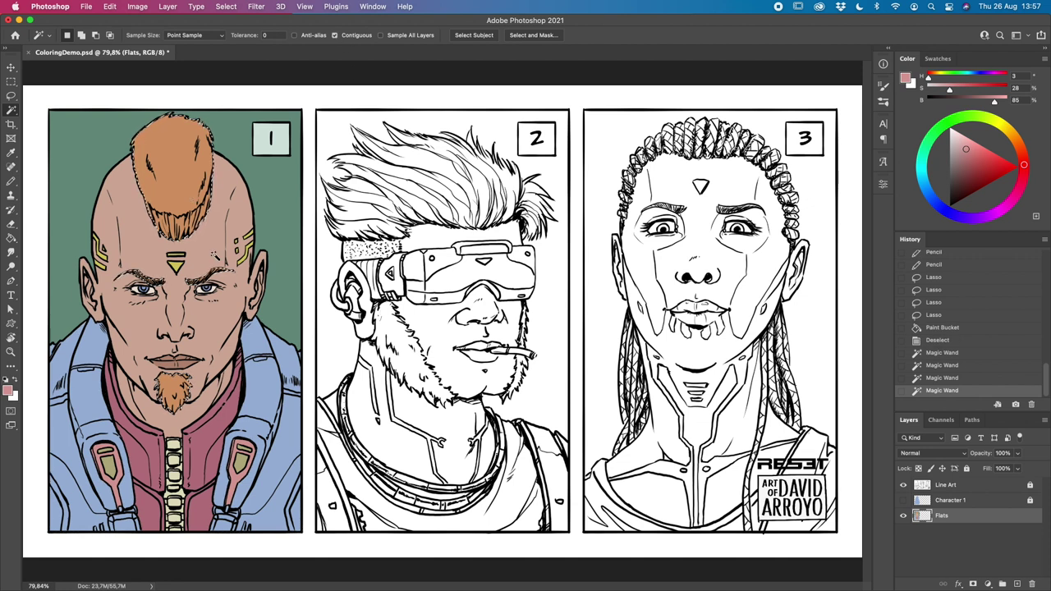
key(super+d)
click(176, 175)
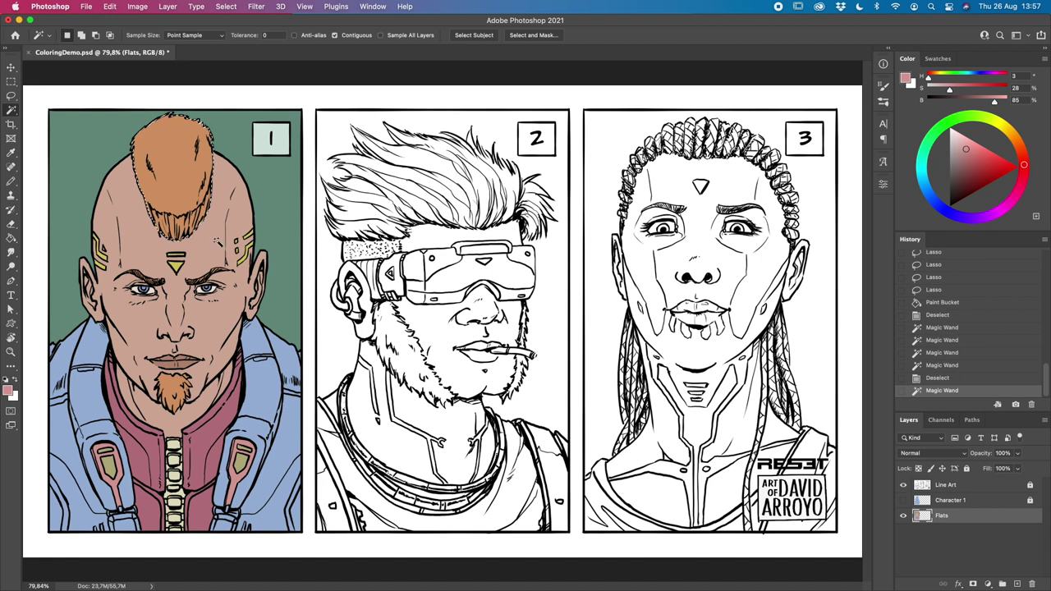
shift+click(182, 381)
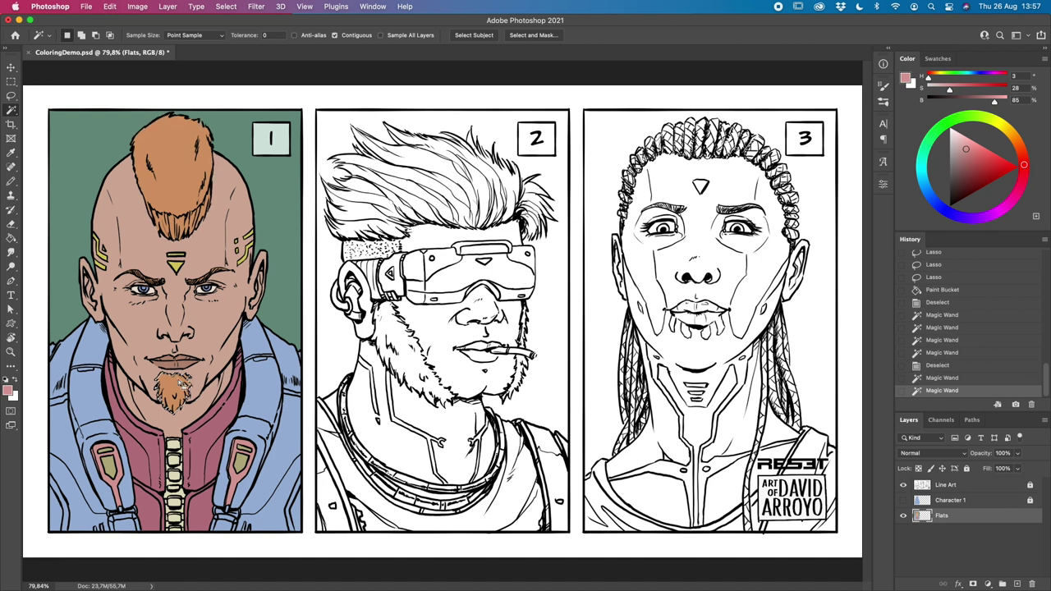
Step: With Contiguous off, select all of panel 1's orange hair and fill it with light green (H 98, S 28, B 85)
click(334, 36)
click(176, 178)
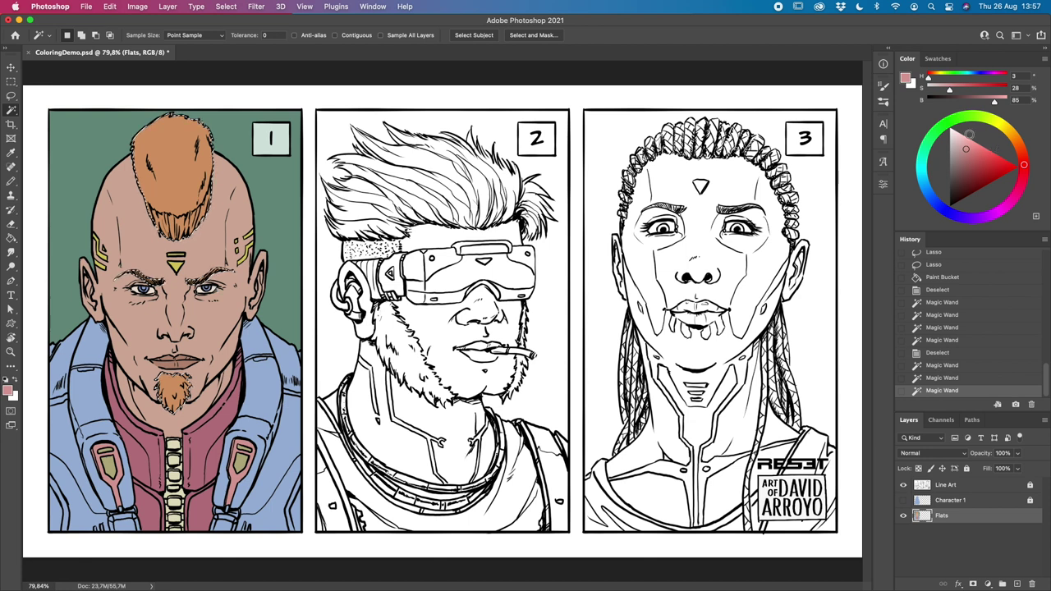
click(965, 115)
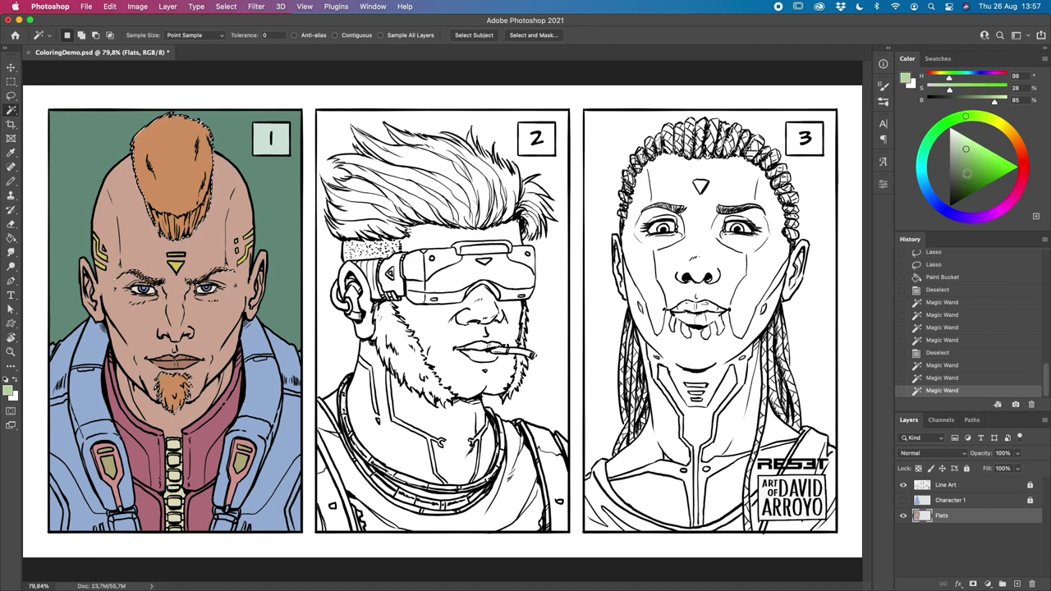
key(g)
click(172, 164)
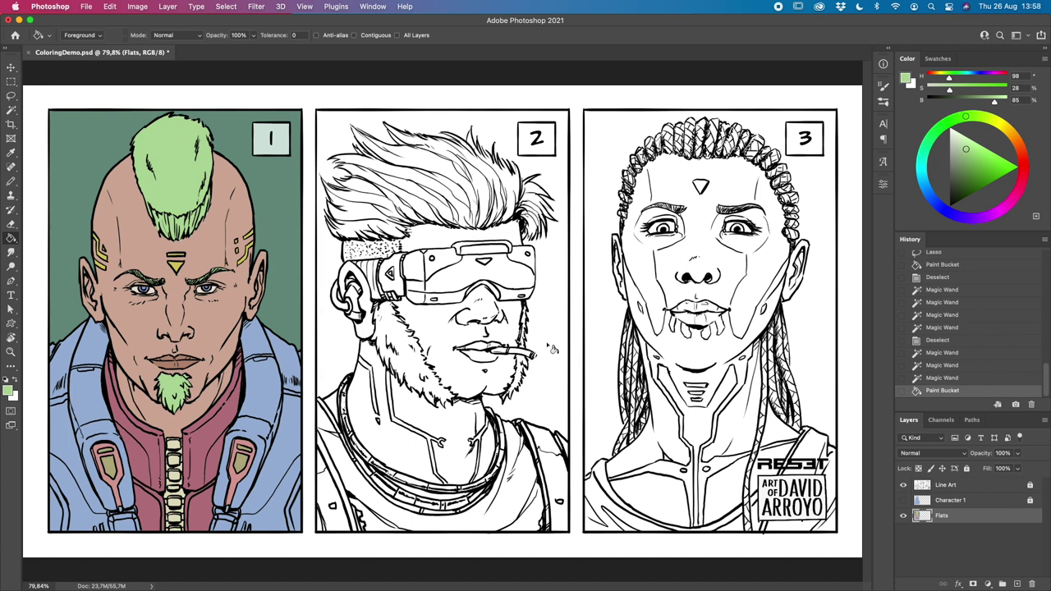
Step: Keep the selection edges hidden and recolour the selected hair to brown with Hue/Saturation: Hue -67, Saturation +39, Lightness -33
key(super+h)
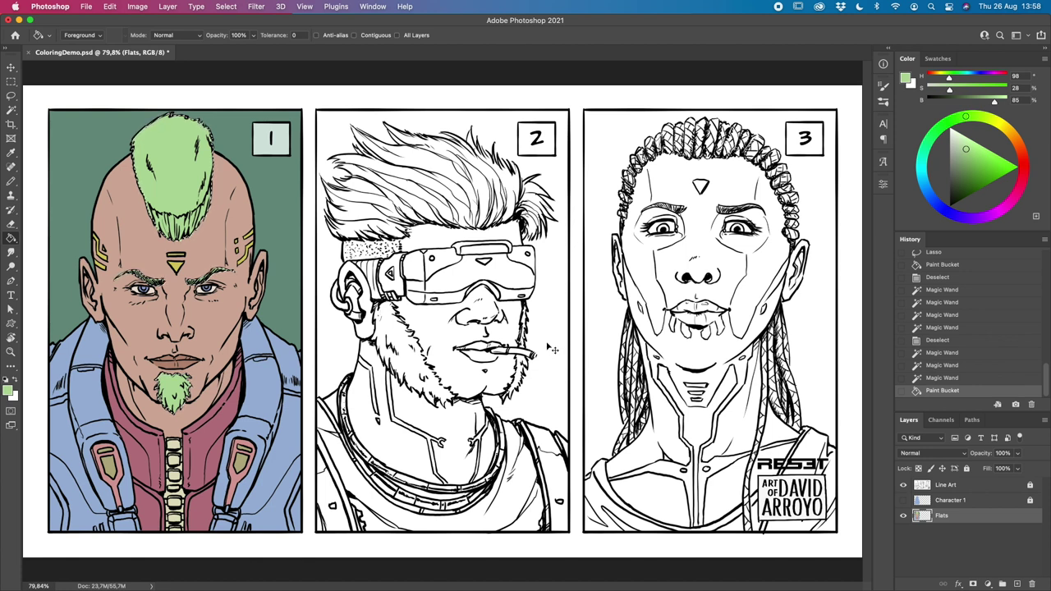
key(super+h)
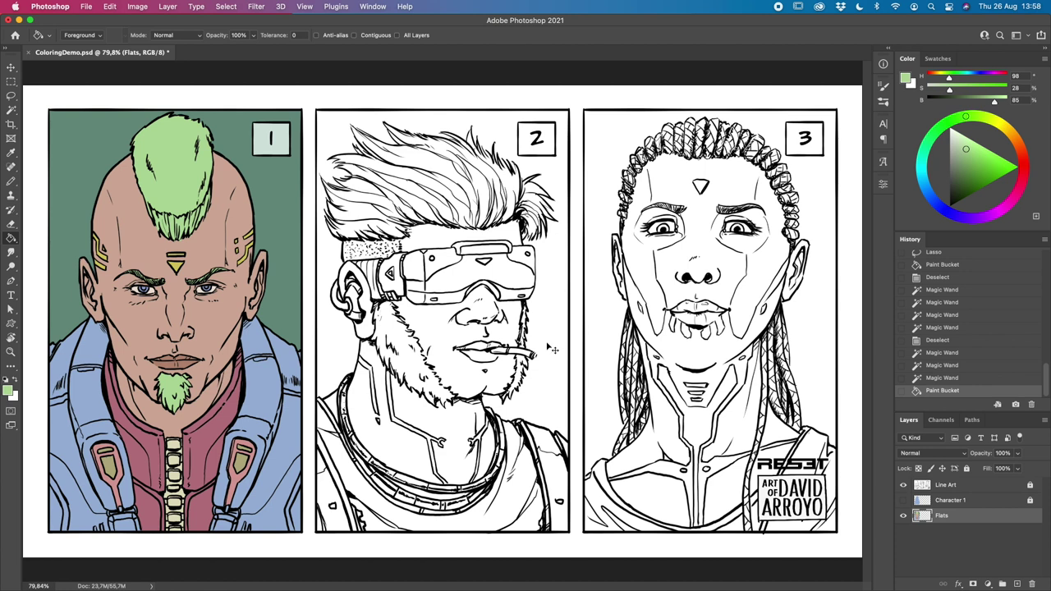
key(super+u)
drag(533, 309, 725, 236)
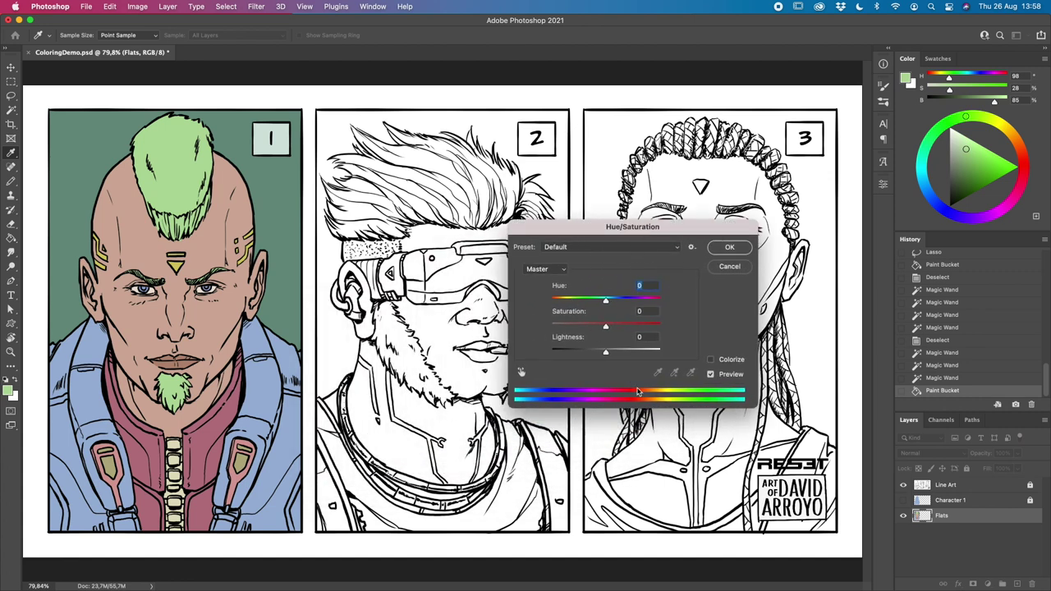
drag(604, 302, 588, 354)
key(Tab)
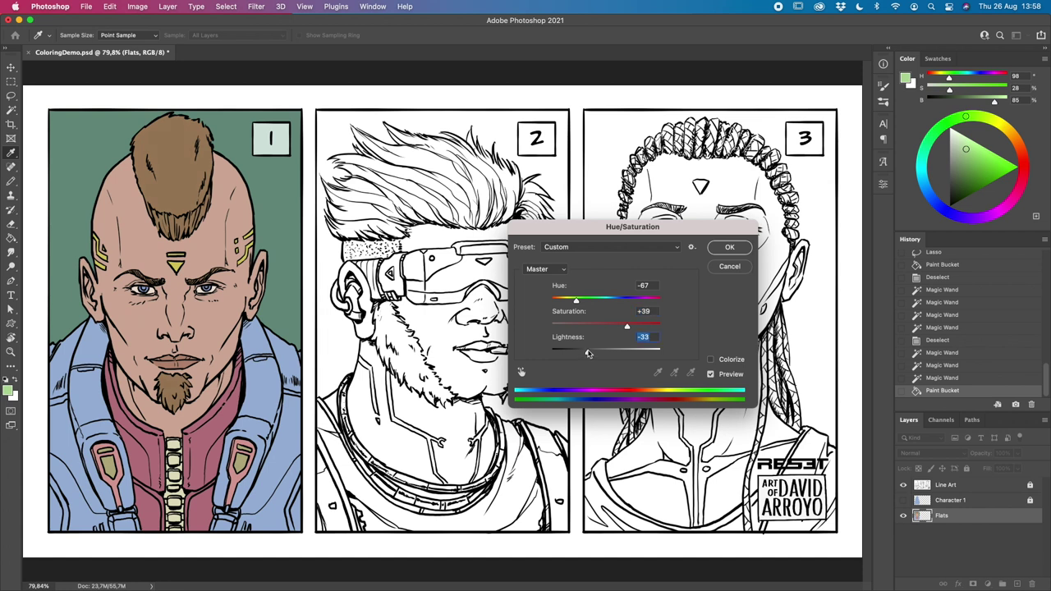
click(742, 251)
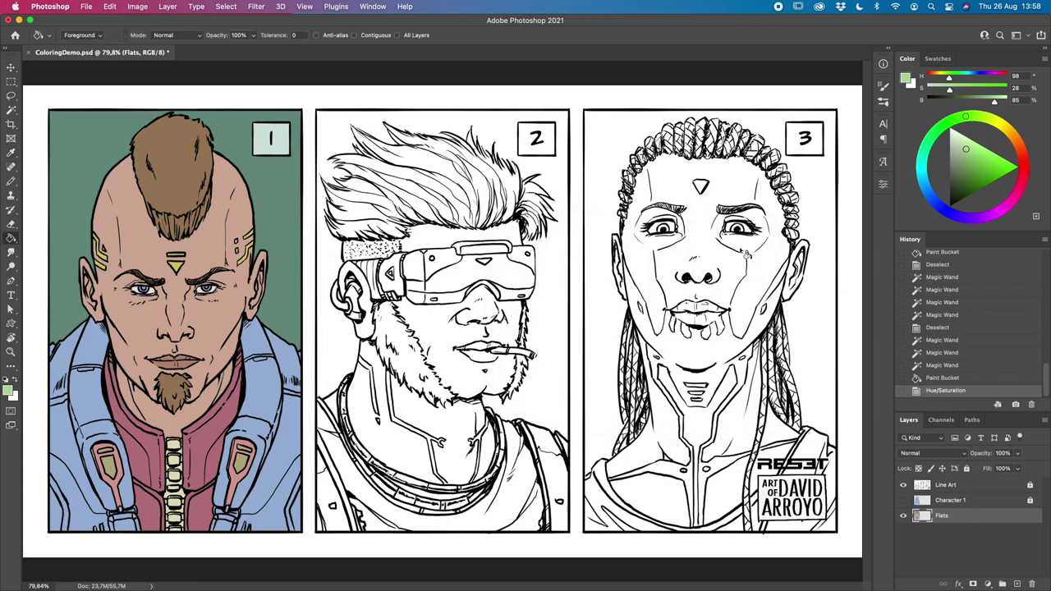
Step: Shift the brown hair's midtones with Color Balance, compare it with the version before the adjustment, and keep the adjusted one
key(super+b)
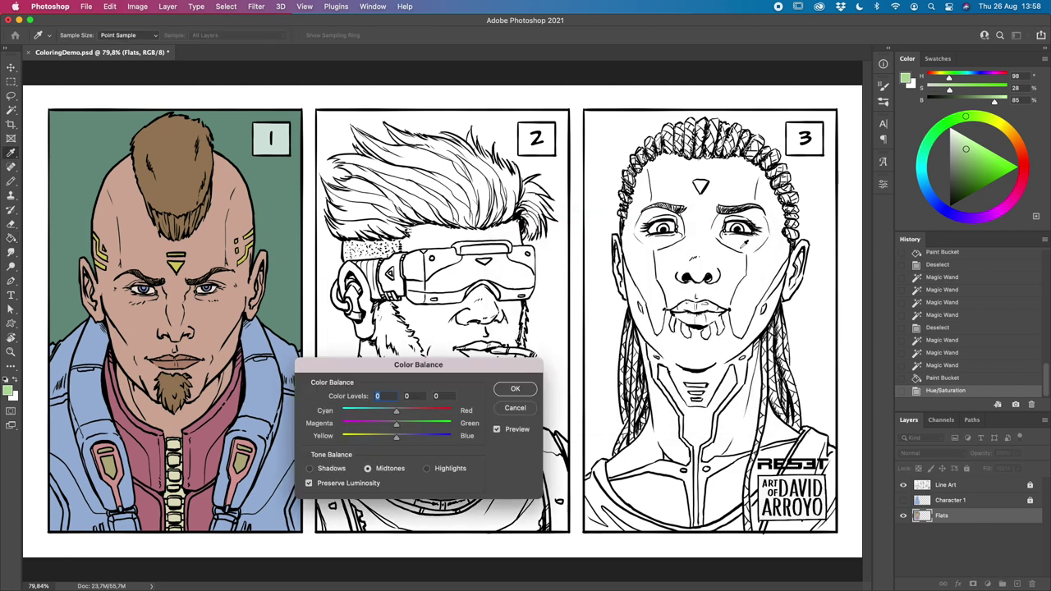
drag(516, 362, 648, 267)
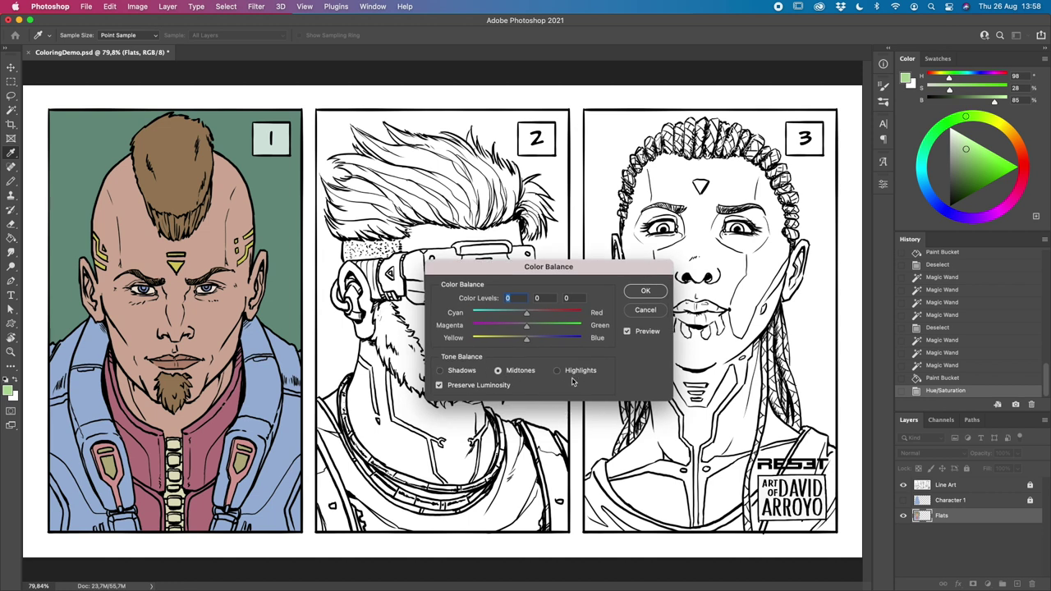
drag(528, 316, 563, 337)
click(647, 292)
key(g)
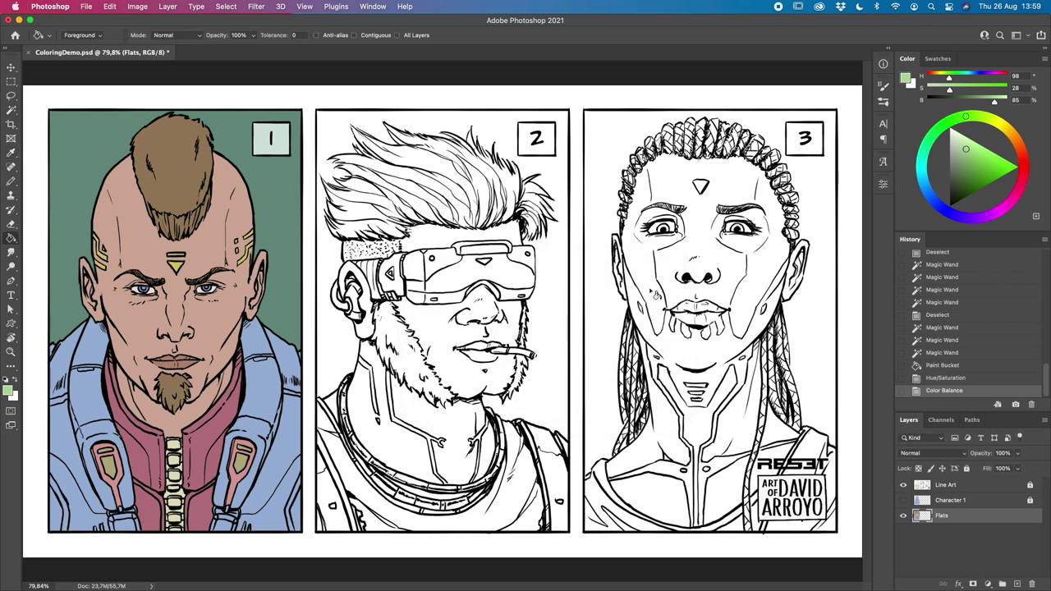
key(super+z)
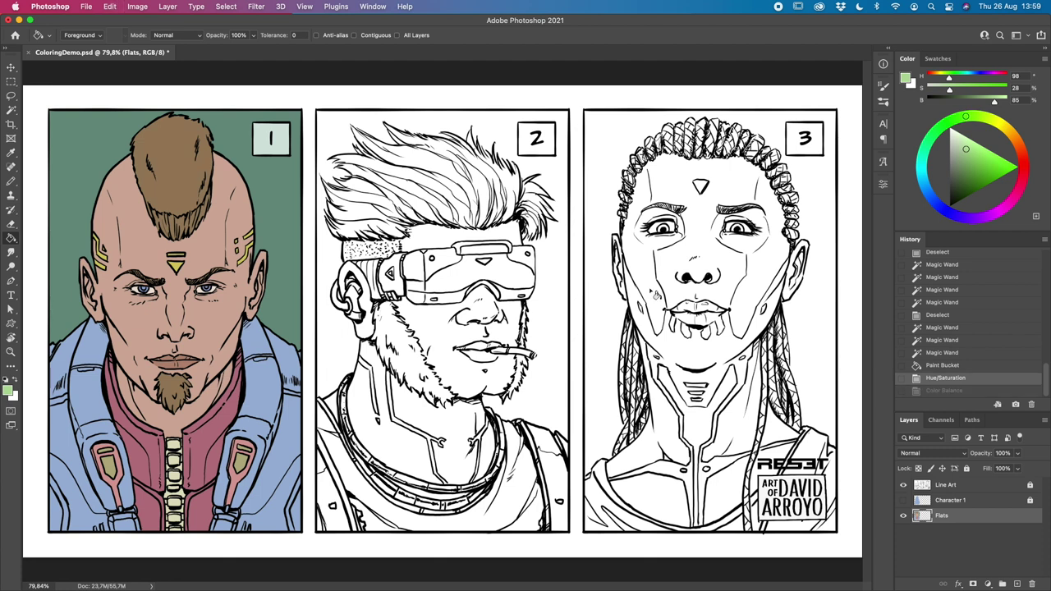
click(975, 391)
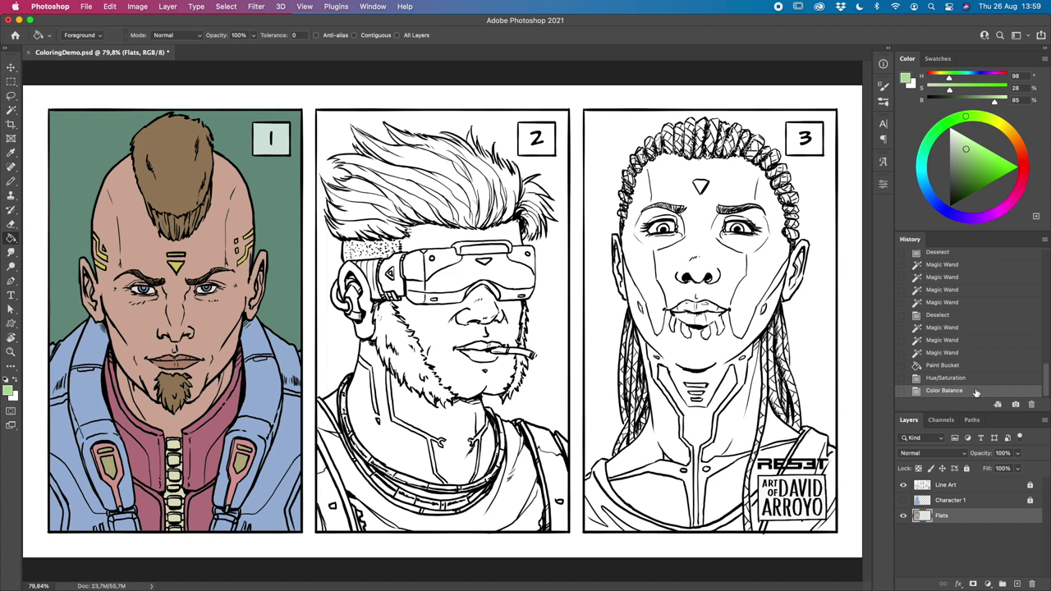
Step: Select panel 1's blue irises with the Magic Wand and shift their hue to -47 with Hue/Saturation
key(w)
click(207, 288)
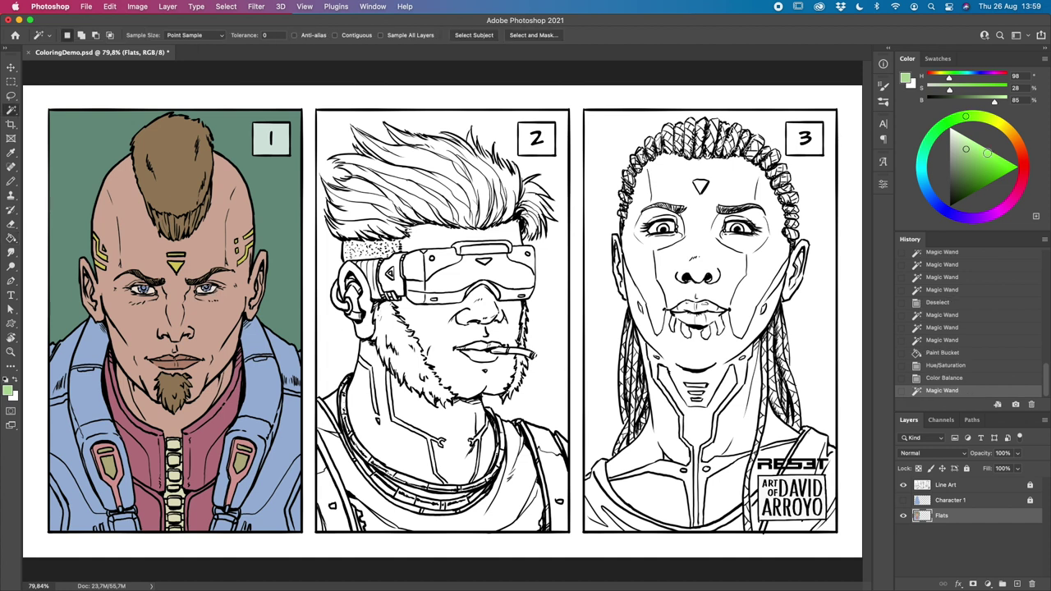
key(ctrl+u)
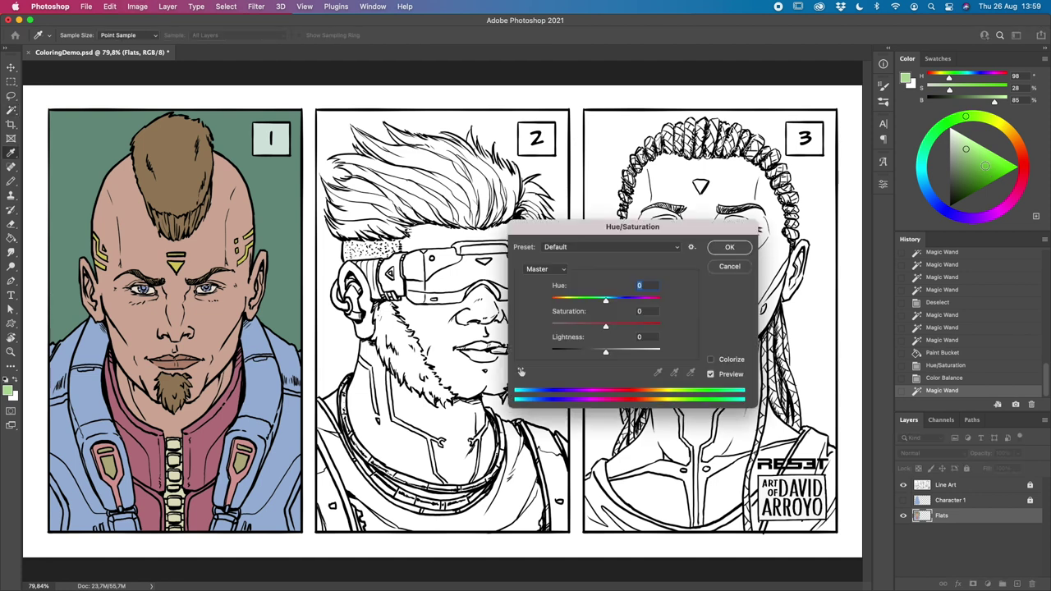
drag(606, 303, 642, 303)
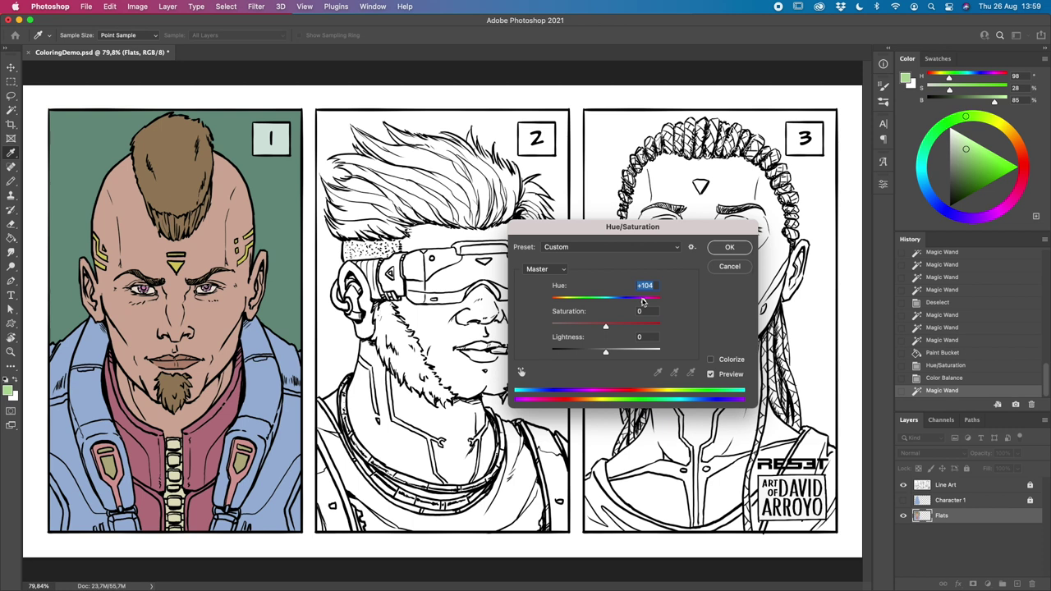
drag(645, 303, 581, 300)
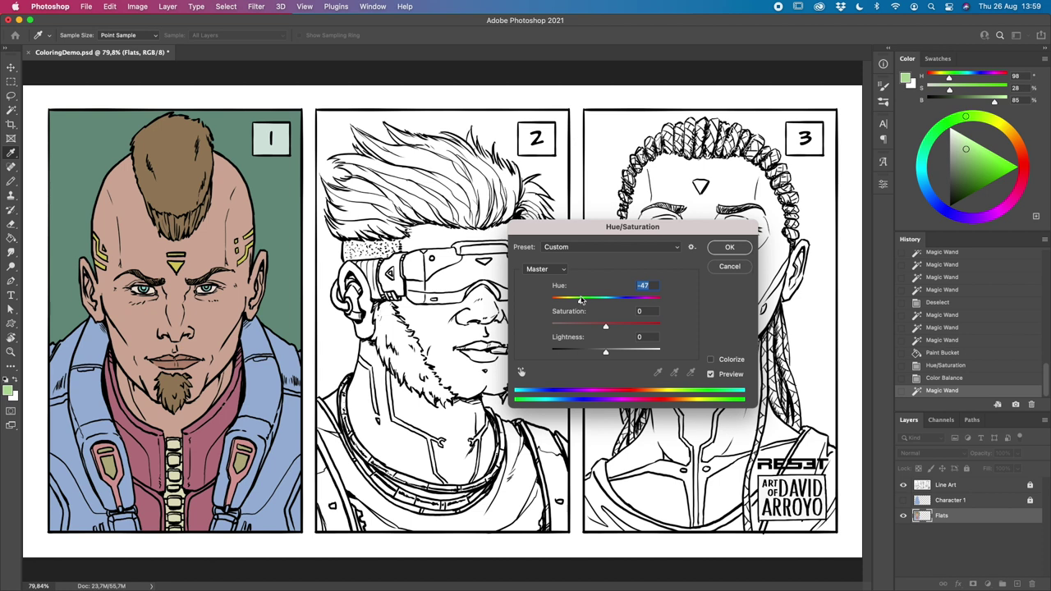
click(730, 248)
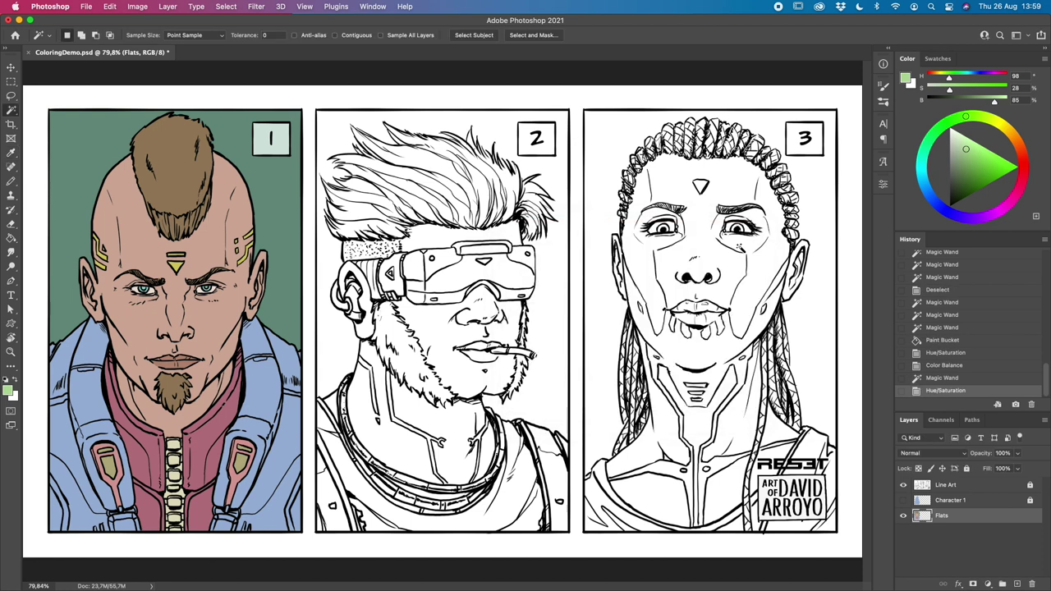
Step: Select all the yellow markings on the forehead and temples of panel 1's face with the Magic Wand
click(176, 264)
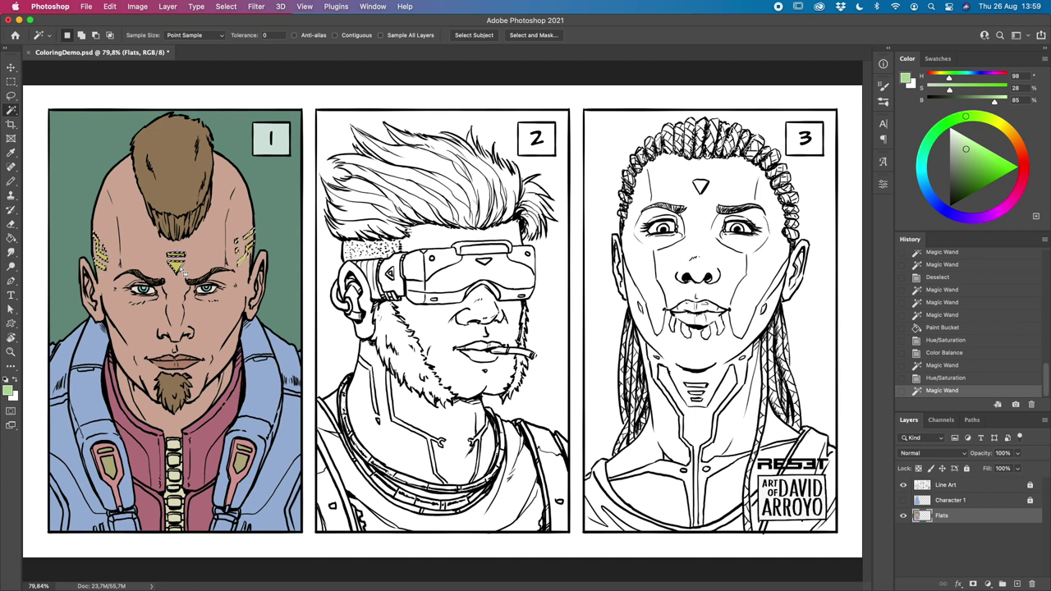
key(alt)
alt+click(210, 251)
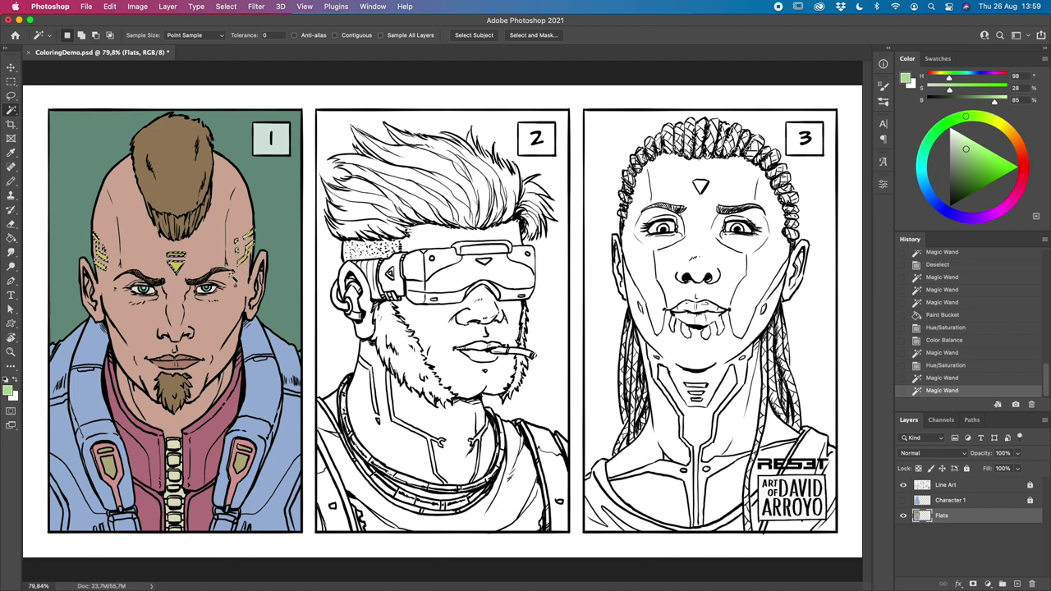
key(g)
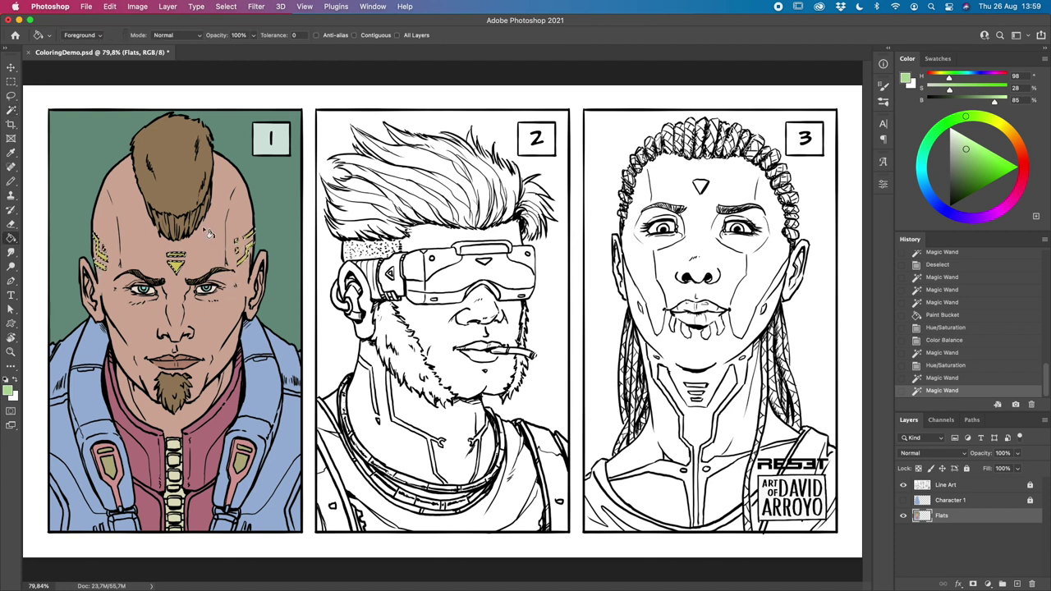
click(223, 246)
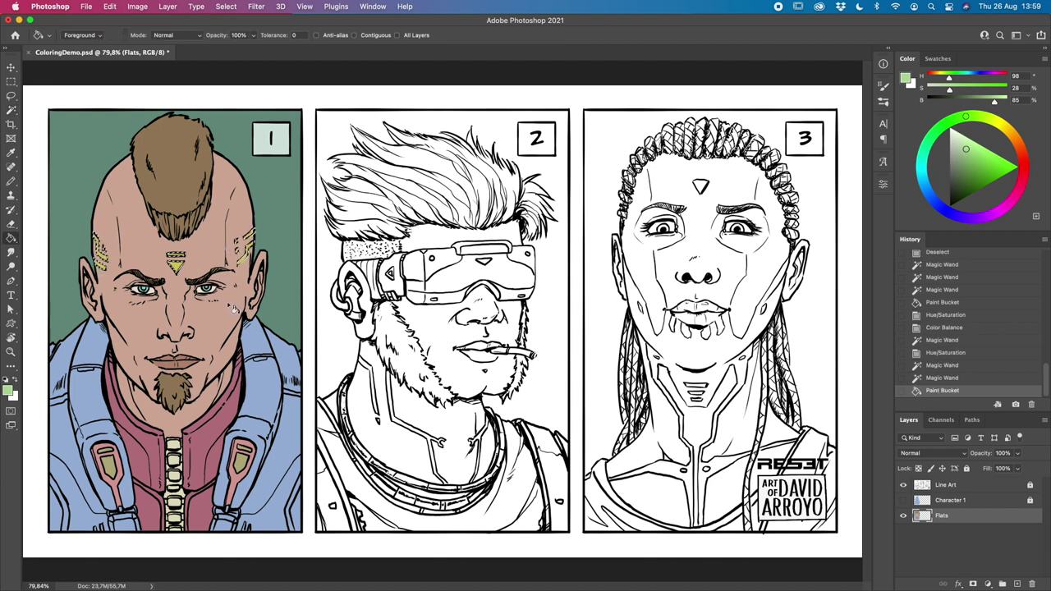
Step: Sample the skin tone, darken it to H 20, S 20, B 64, fill the selected face markings with it, and deselect
alt+click(219, 237)
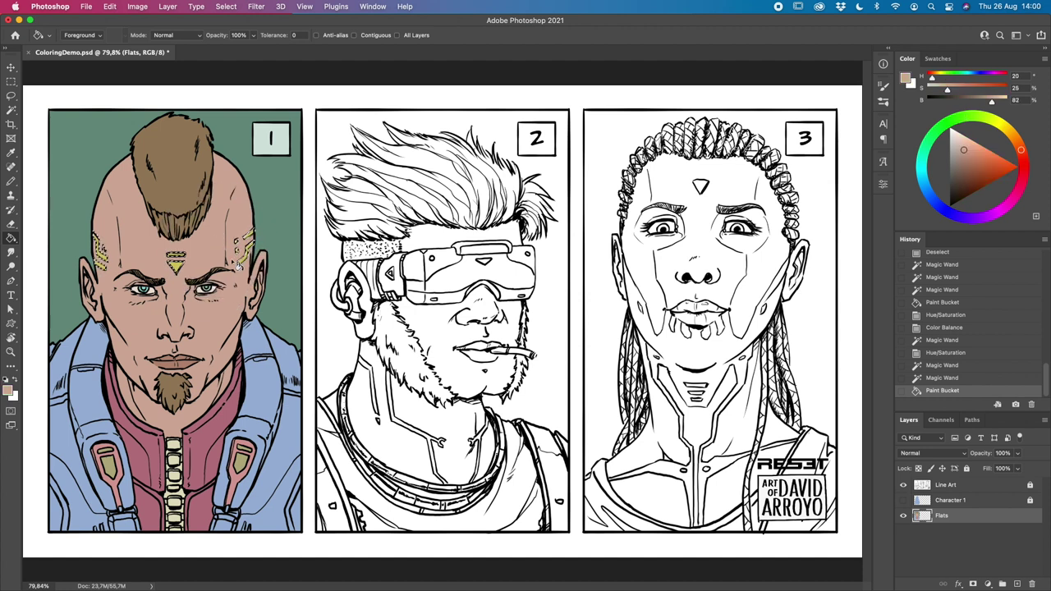
drag(962, 151, 958, 160)
click(182, 271)
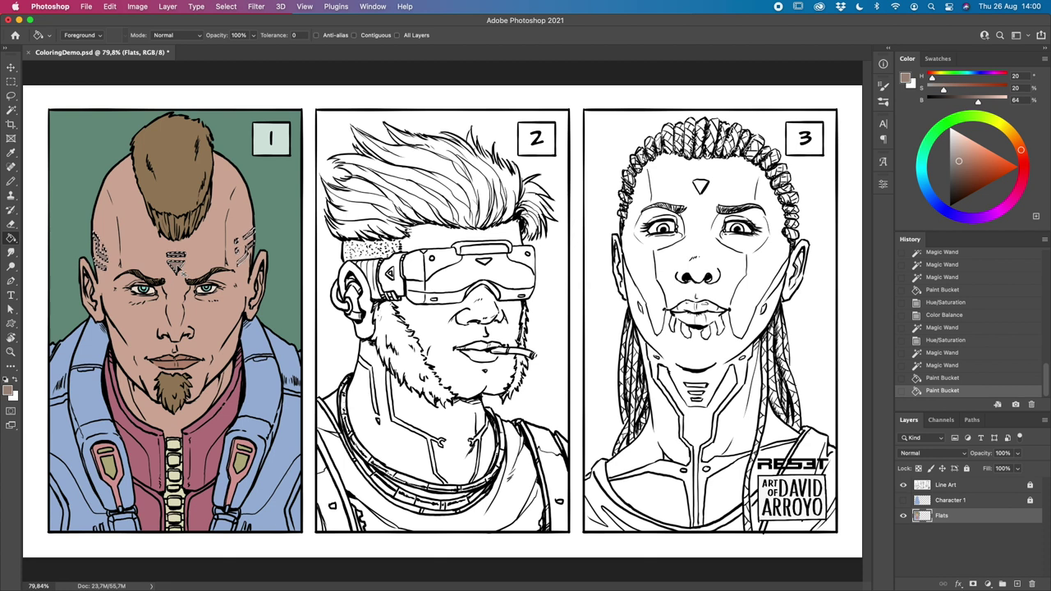
key(super+d)
key(w)
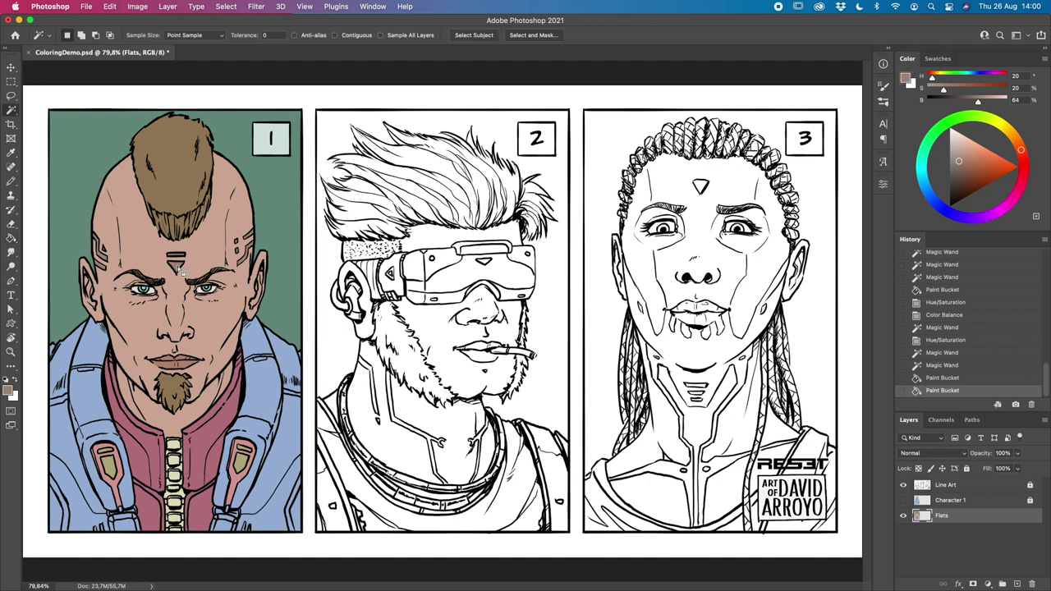
Step: Limit the Magic Wand to contiguous areas, drop the hair selection, and select both of panel 1's eyebrows
click(172, 156)
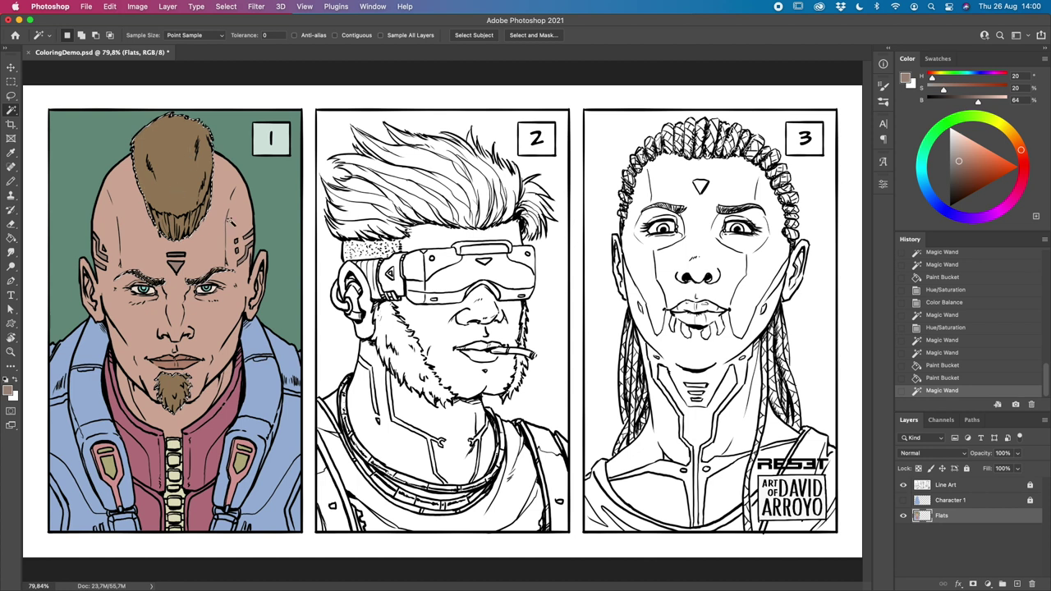
click(335, 35)
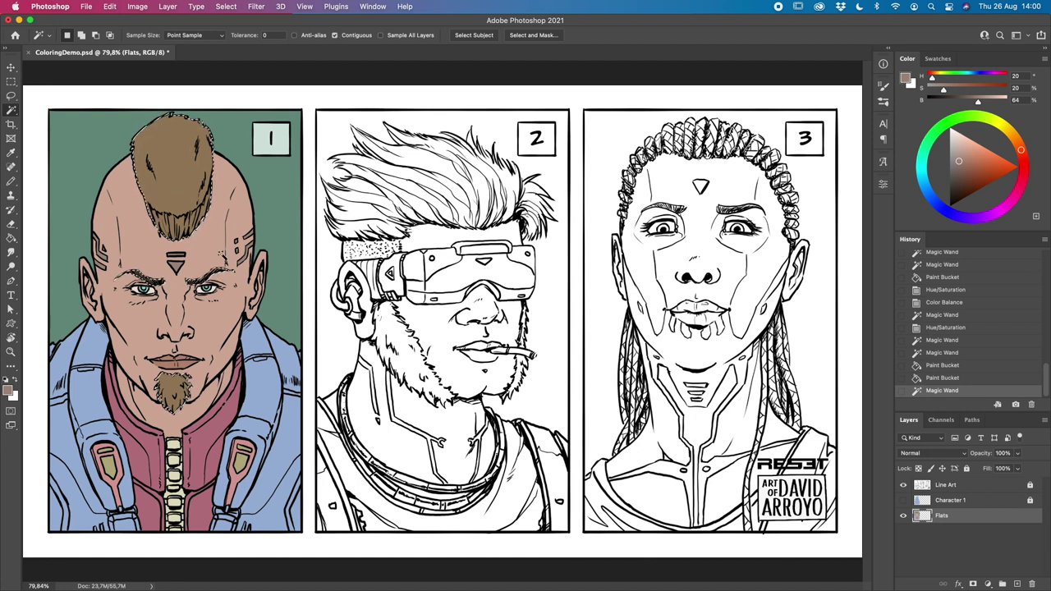
key(super+d)
click(138, 289)
shift+click(207, 288)
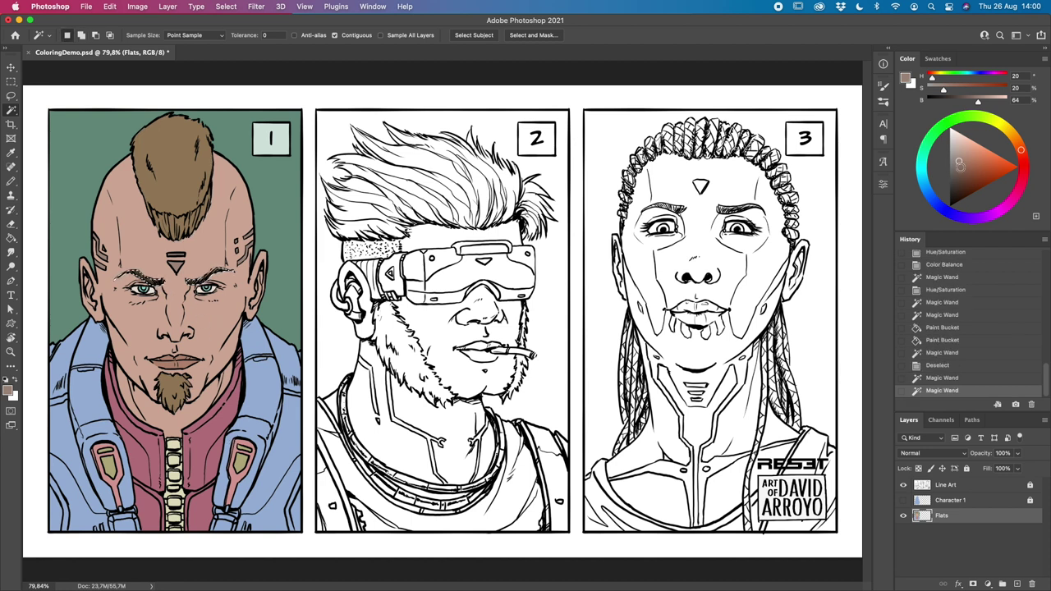
Step: Adjust the selected eyebrows with Hue/Saturation at Saturation -47 and Lightness -15, deselect, and check the flats without the line art
key(super+u)
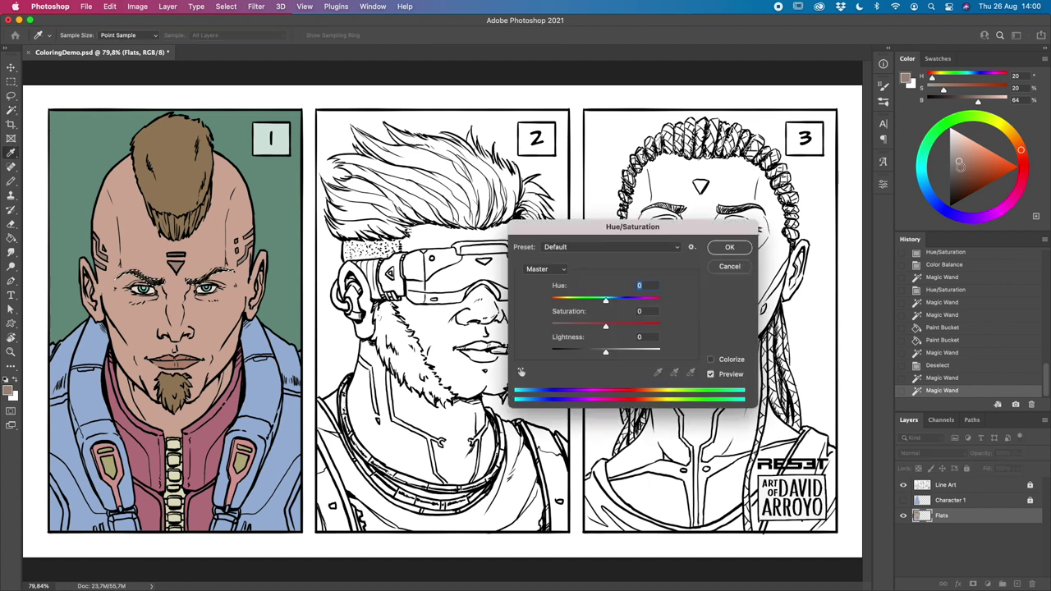
drag(606, 356, 582, 327)
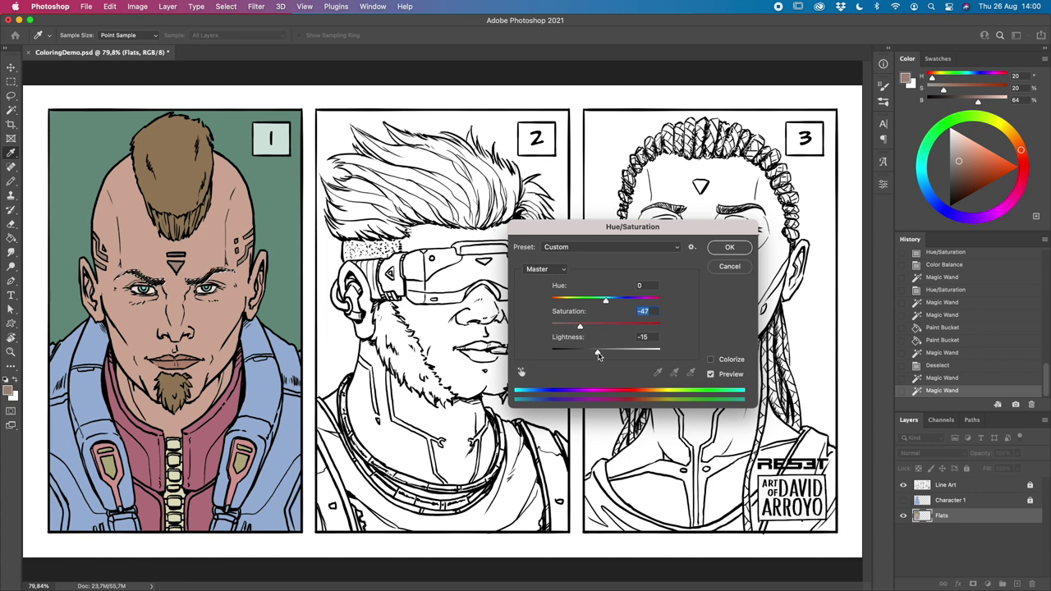
click(729, 246)
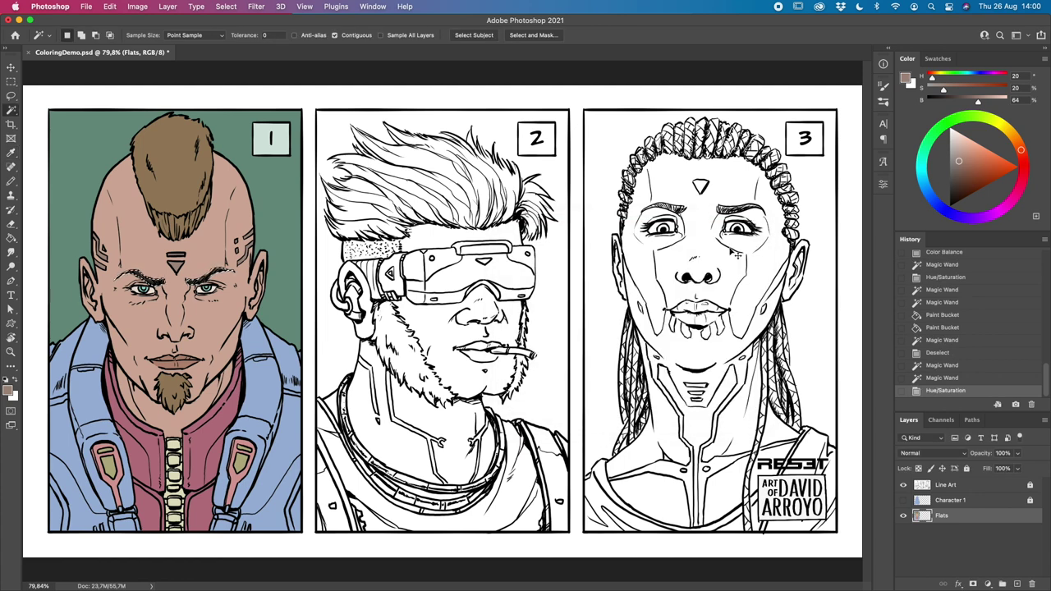
key(super+d)
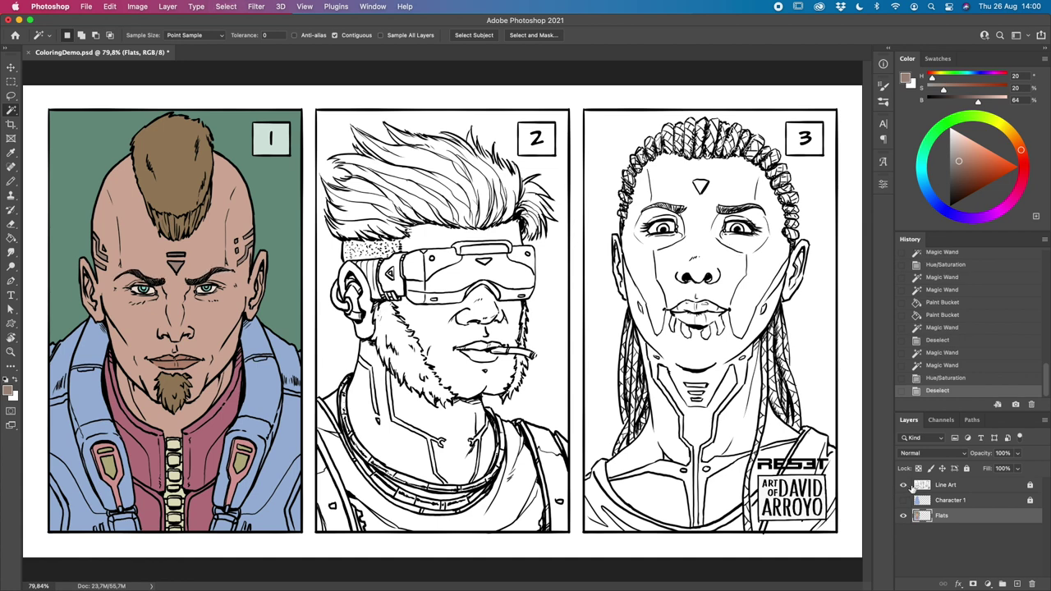
click(902, 486)
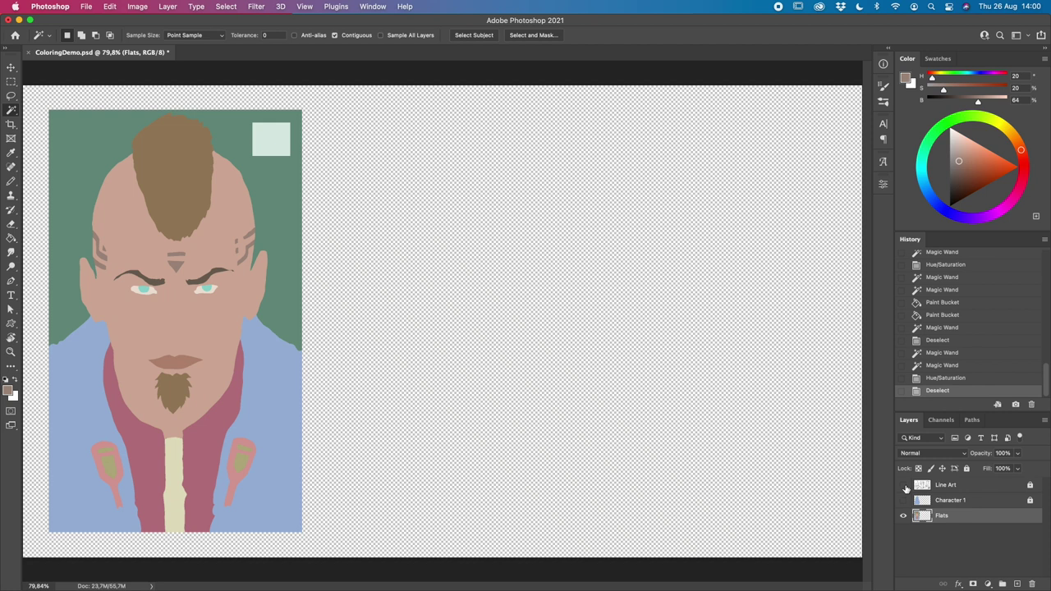
click(903, 486)
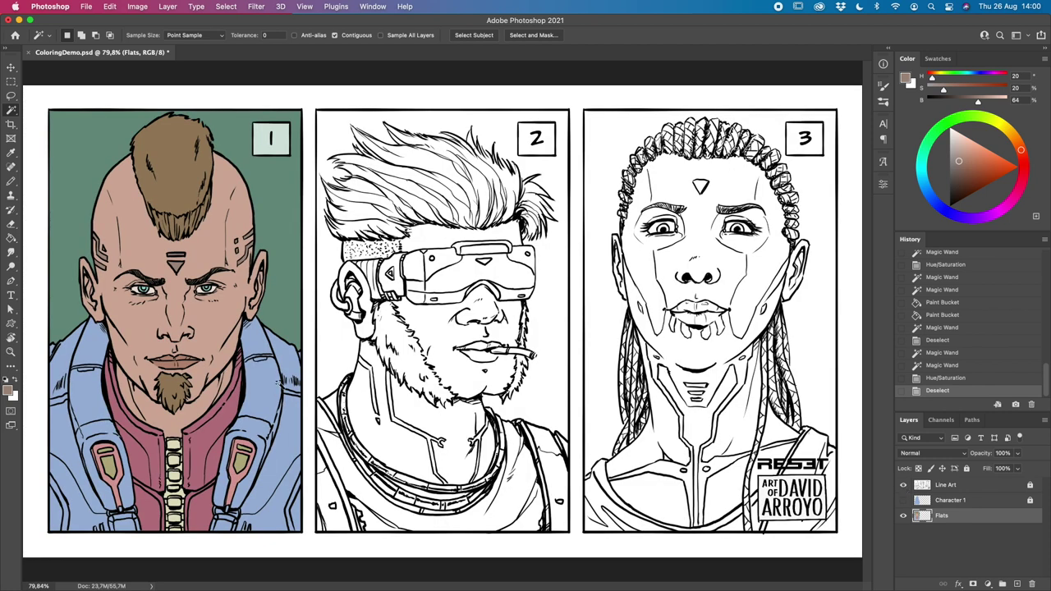
Step: Select panel 1's whole blue jacket with the Magic Wand and recolour it with Hue/Saturation: Hue +121, Saturation -20, Lightness about -35
click(271, 382)
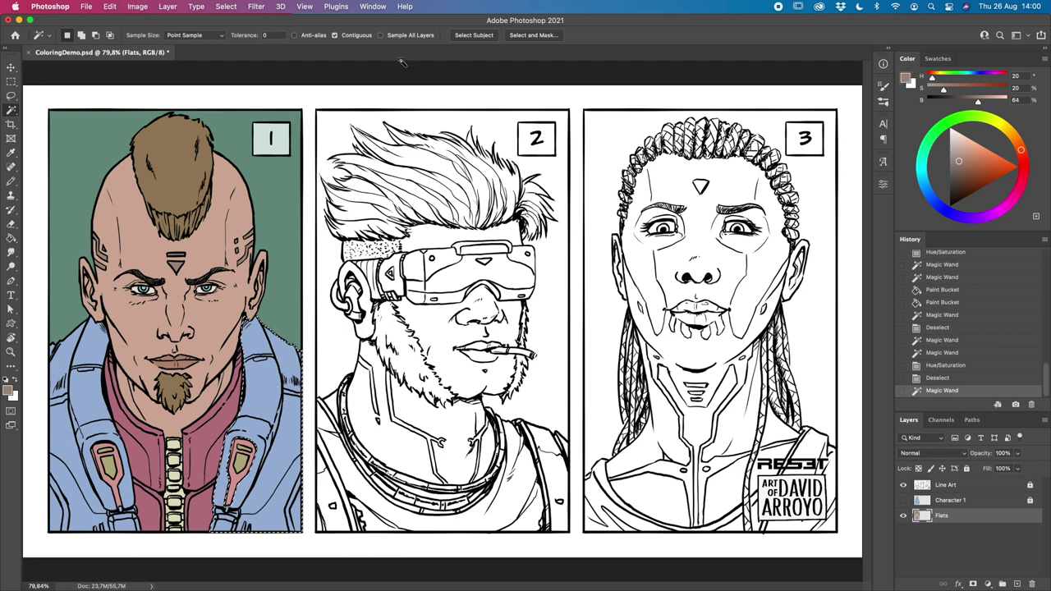
shift+click(97, 402)
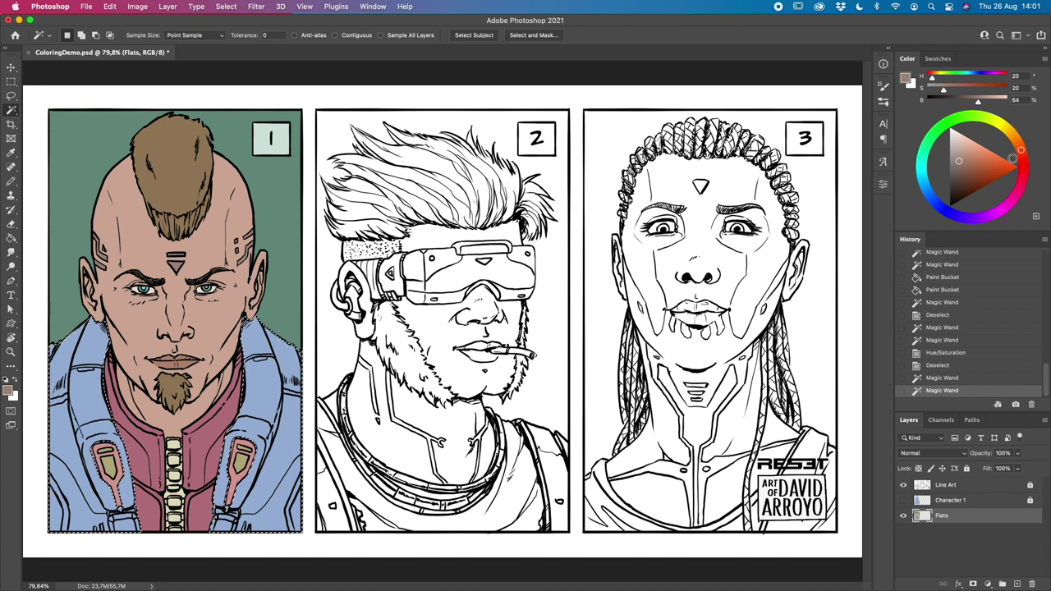
key(super+u)
drag(605, 306, 587, 352)
drag(634, 304, 641, 302)
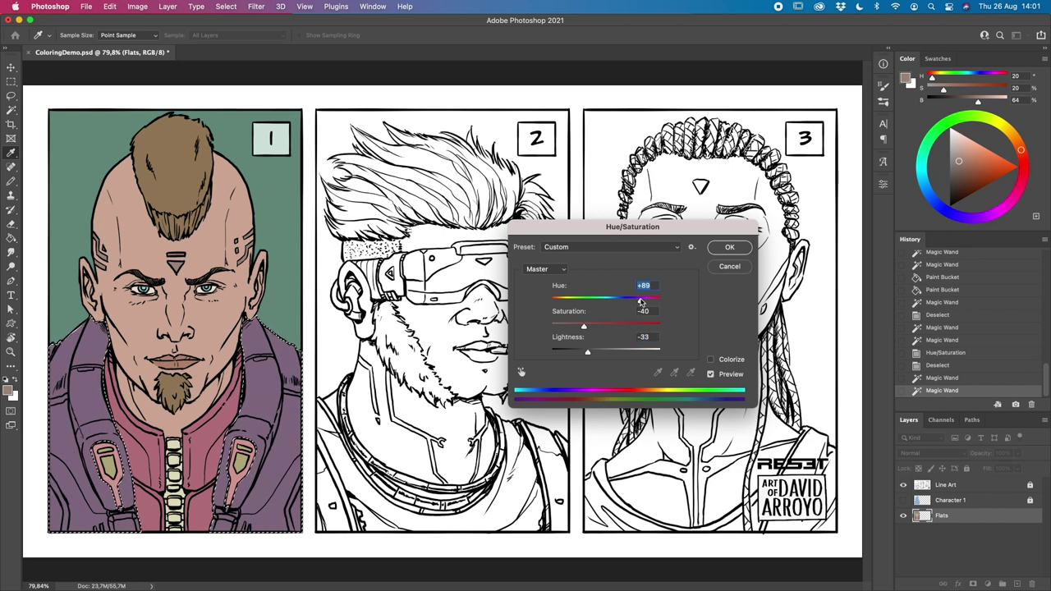
mouse_move(584, 328)
mouse_down()
mouse_move(609, 329)
mouse_move(586, 328)
mouse_up()
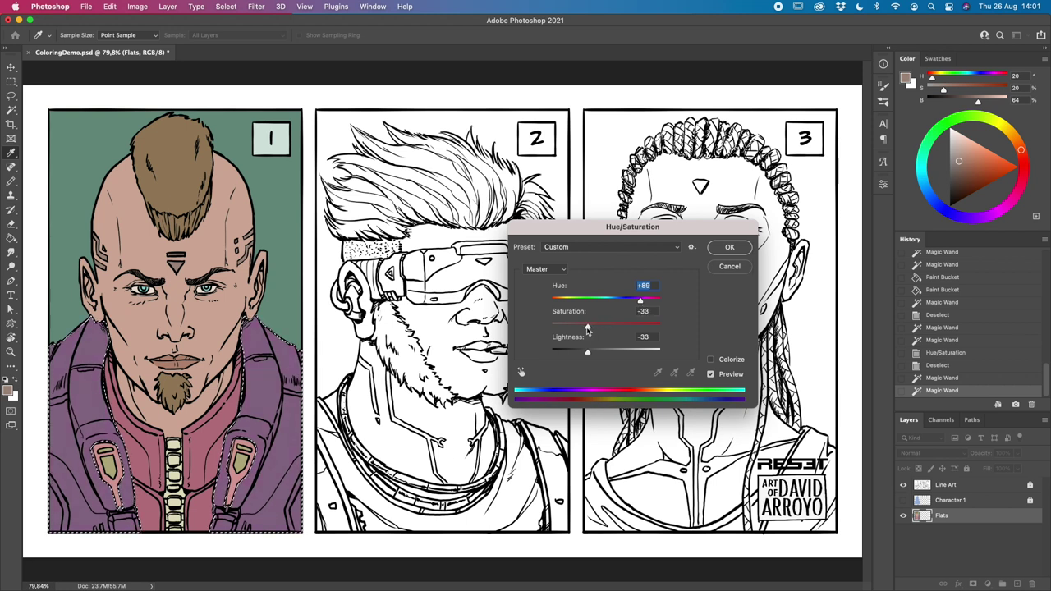
mouse_move(640, 303)
mouse_down()
mouse_move(550, 312)
mouse_move(648, 304)
mouse_up()
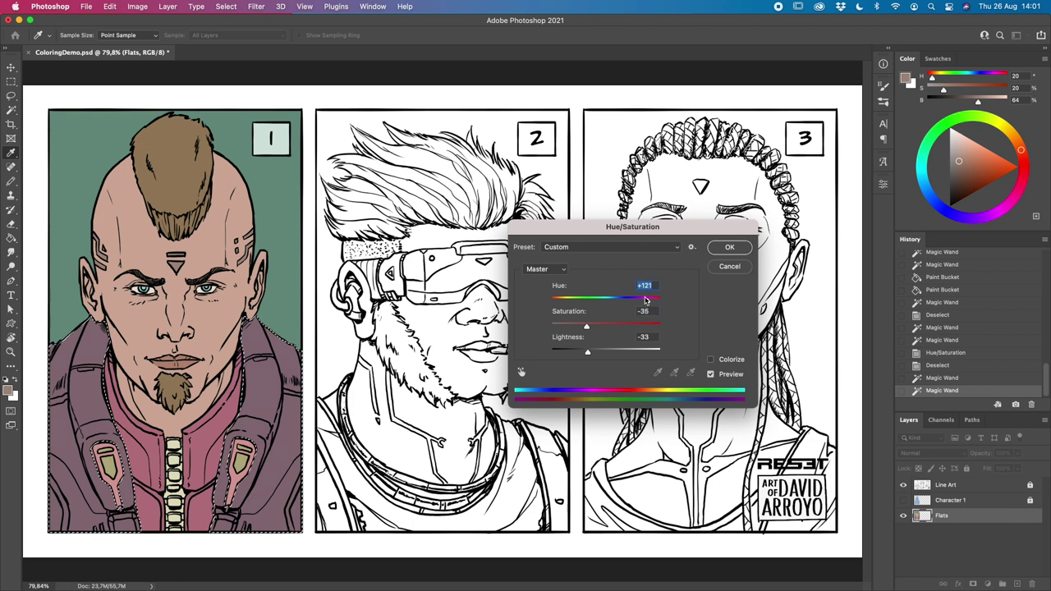
drag(586, 326, 594, 327)
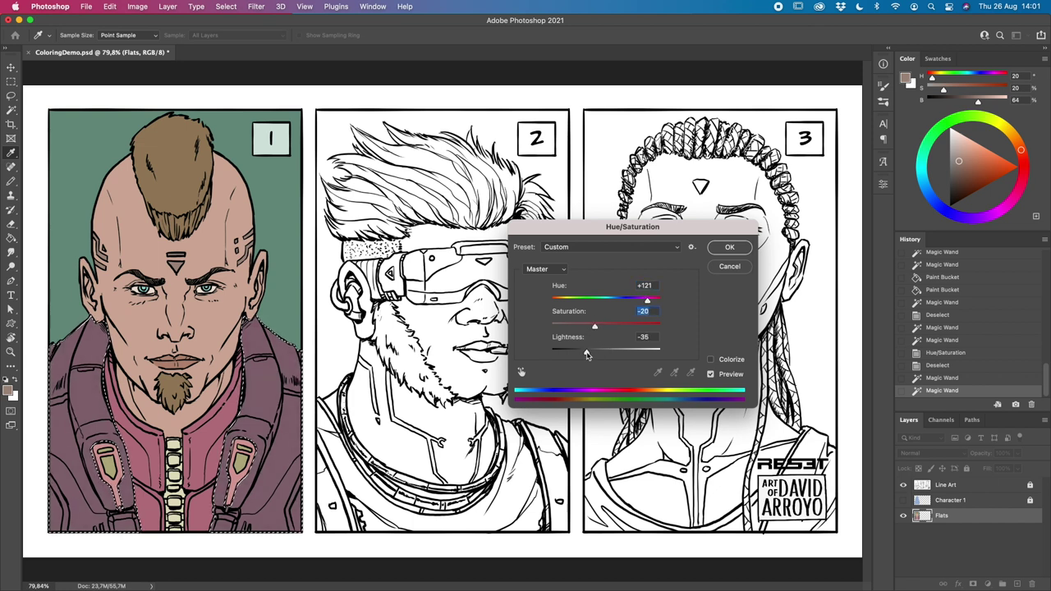
click(729, 246)
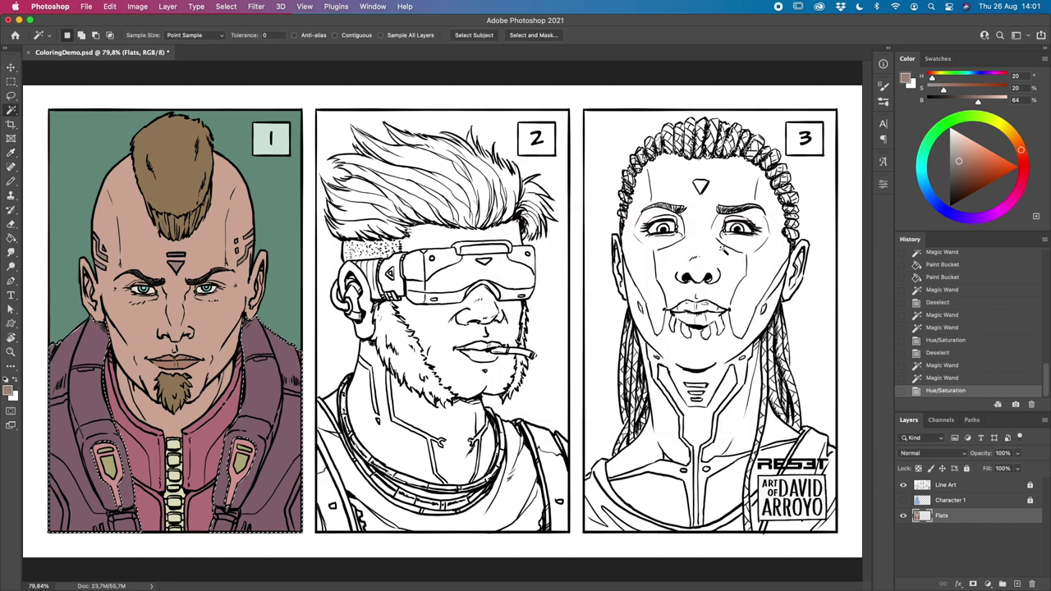
Step: Select the red inner suit, shift its hue, set Saturation -76 and Lightness +33 with Hue/Saturation, and deselect
click(220, 423)
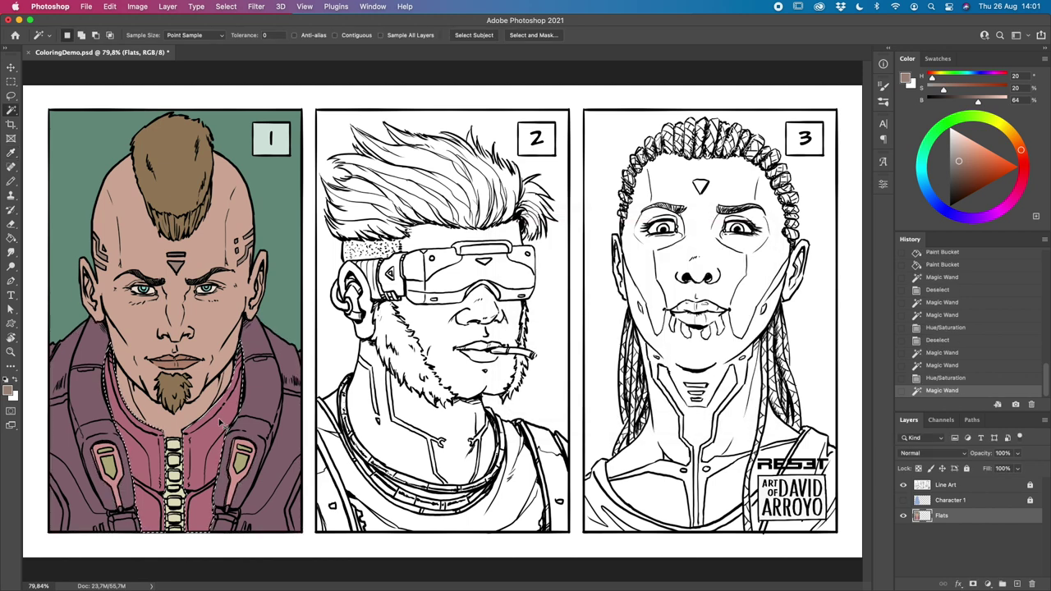
key(super+u)
drag(605, 302, 563, 326)
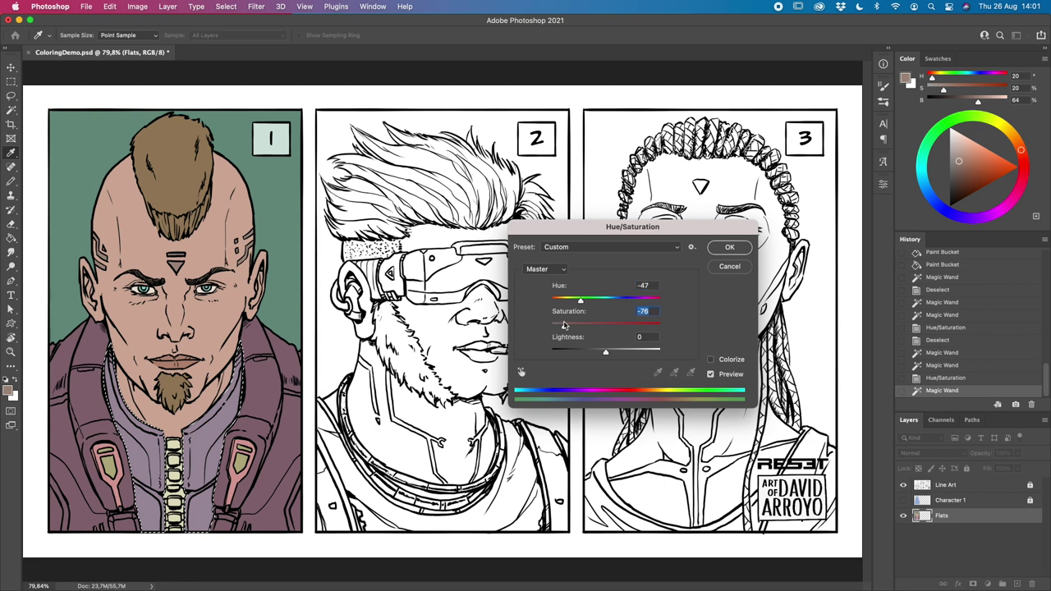
drag(607, 354, 624, 355)
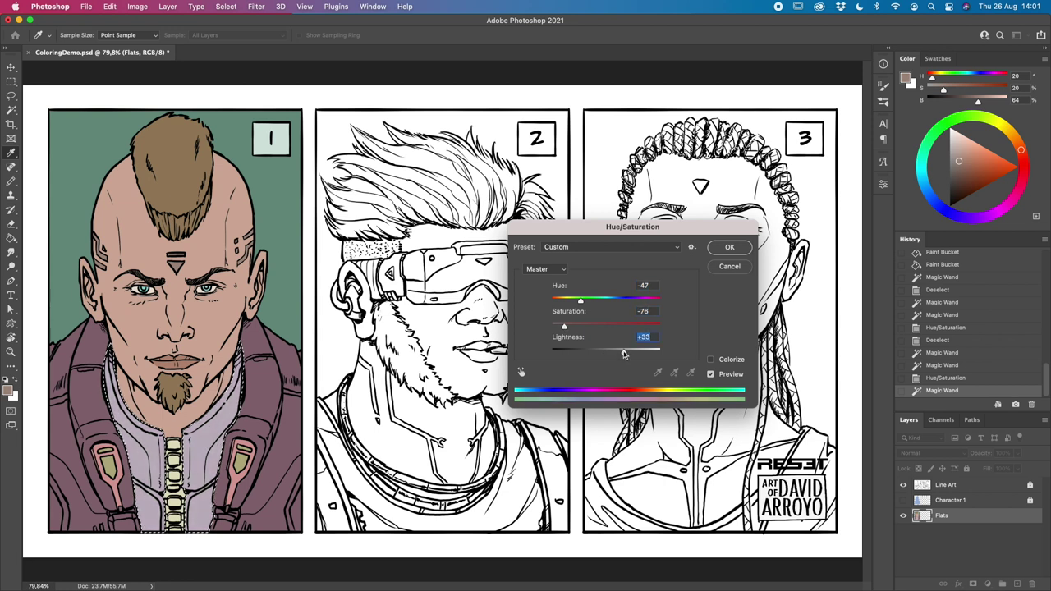
drag(580, 302, 588, 305)
drag(596, 304, 600, 303)
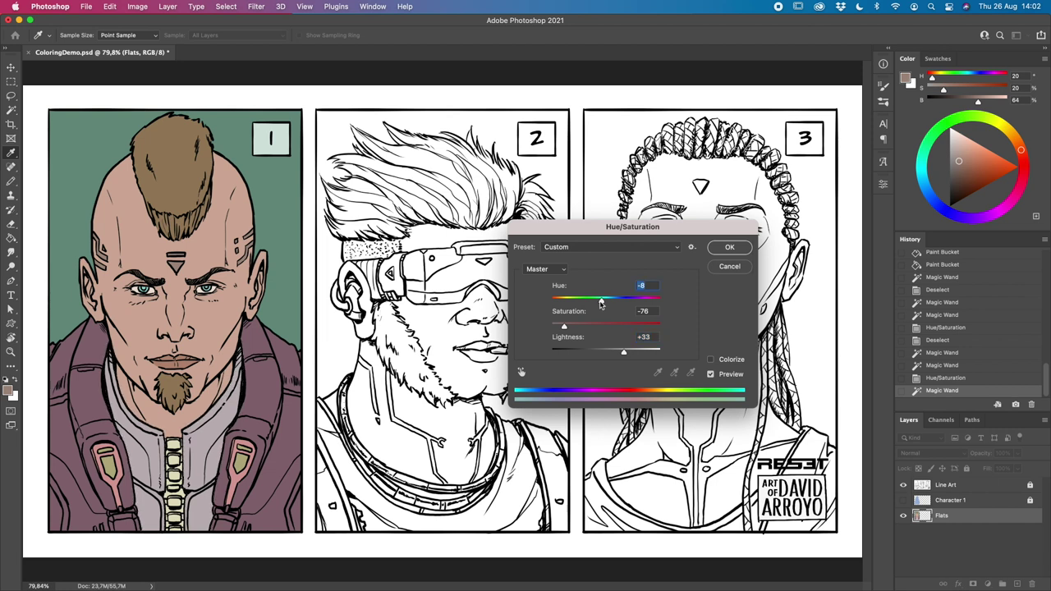
drag(602, 302, 609, 302)
click(730, 247)
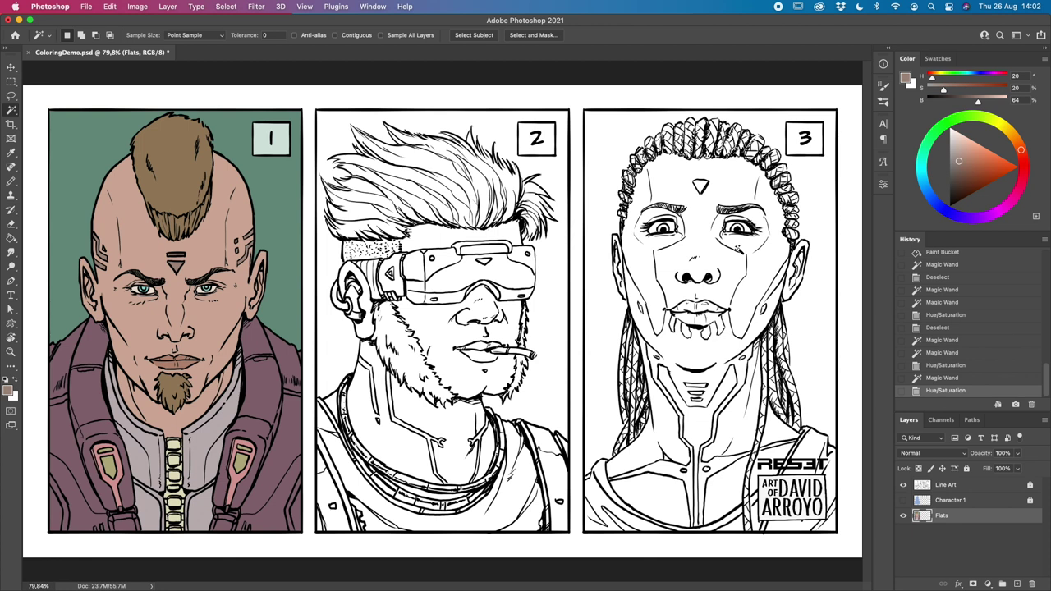
key(b)
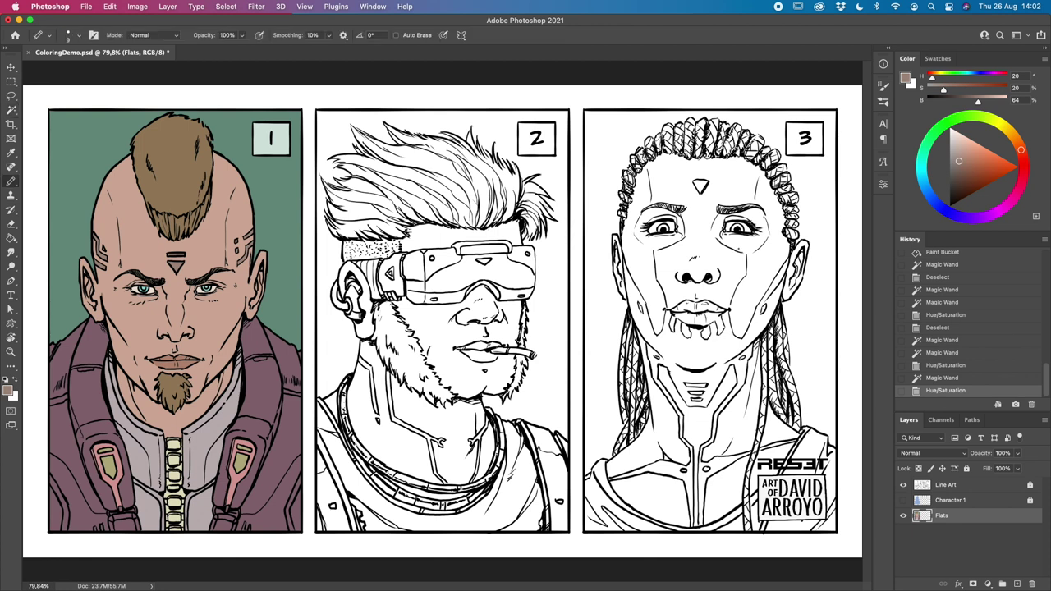
key(super+h)
key(super+d)
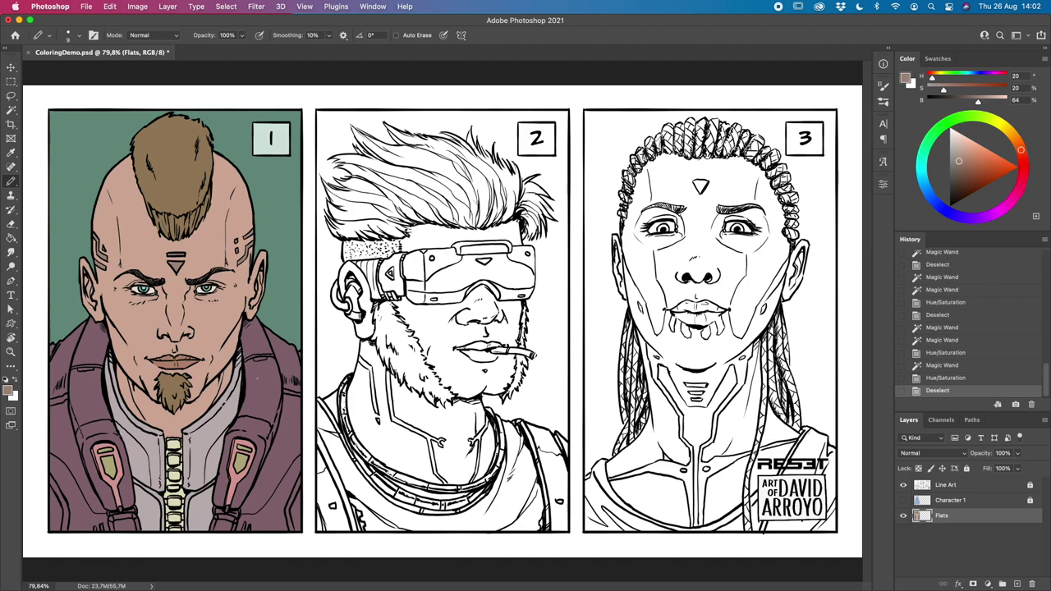
Step: Sample the jacket's purple and touch up the flat colour beside panel 1's inner collar with a short Pencil stroke
click(17, 352)
drag(247, 370, 507, 319)
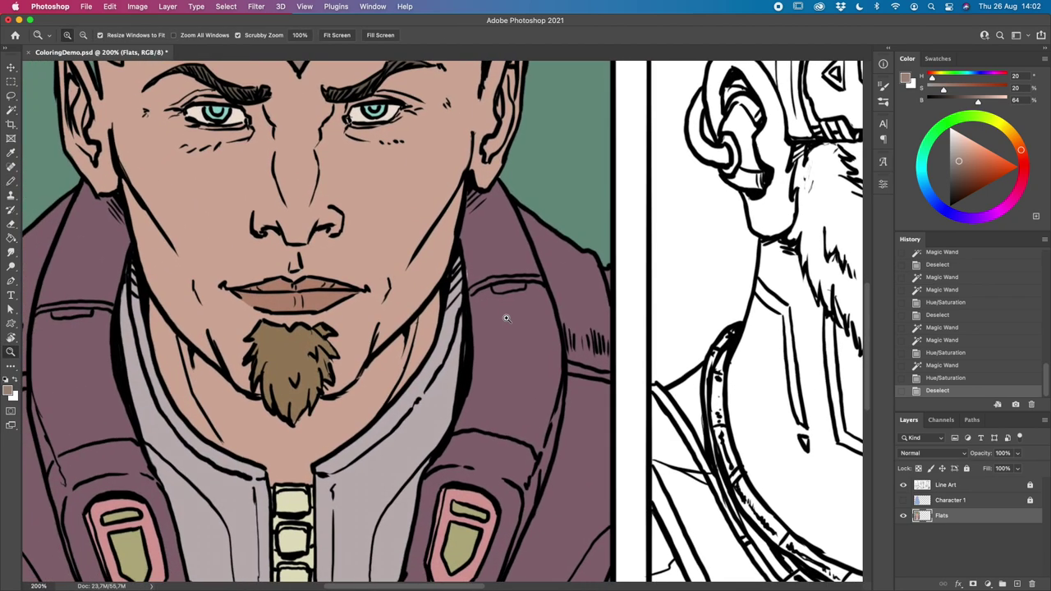
key(b)
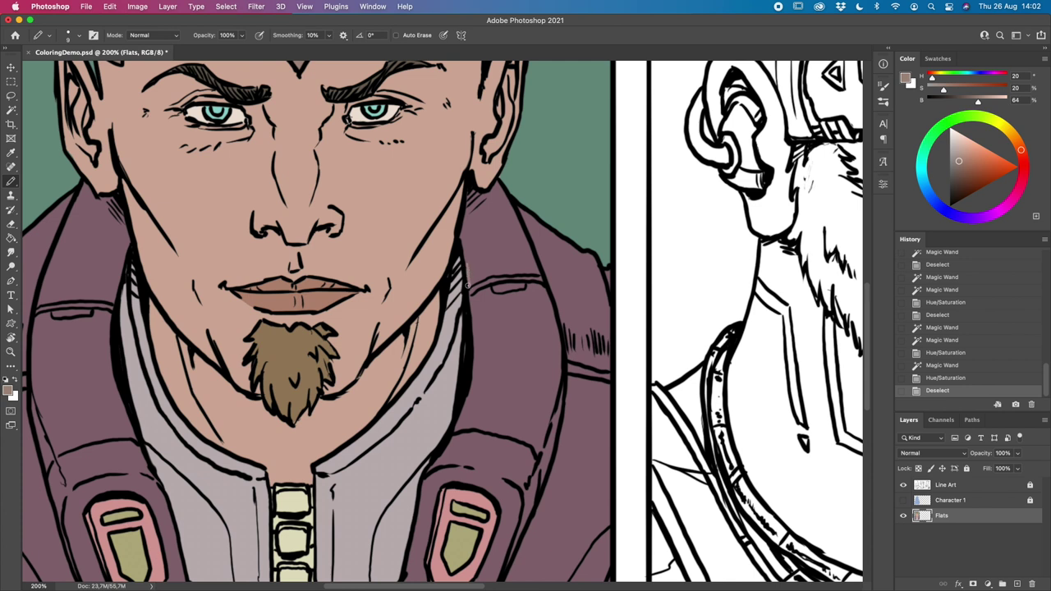
drag(466, 285, 466, 274)
key(cmd+z)
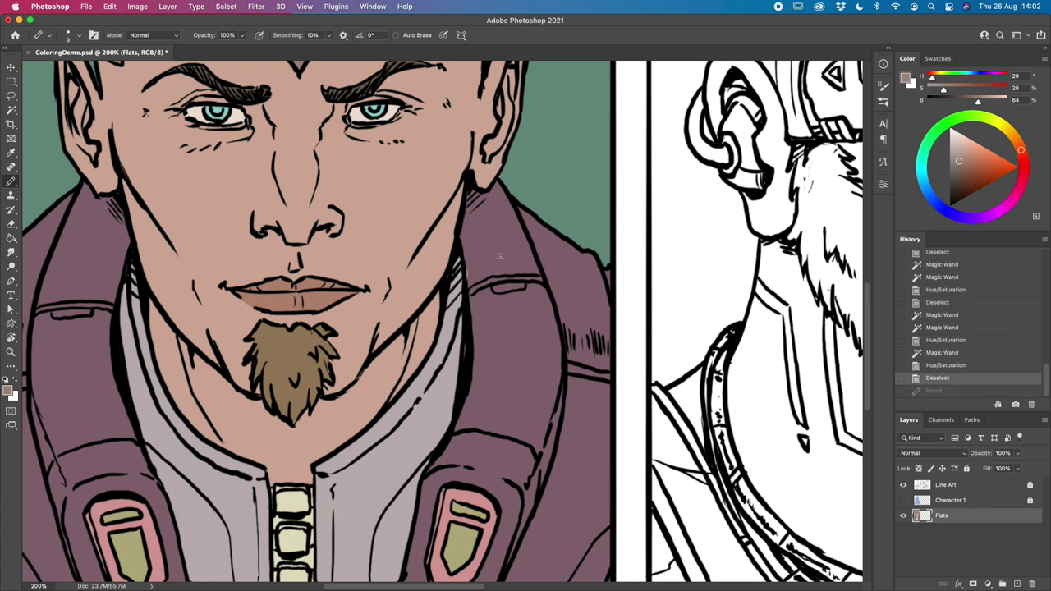
alt+click(501, 242)
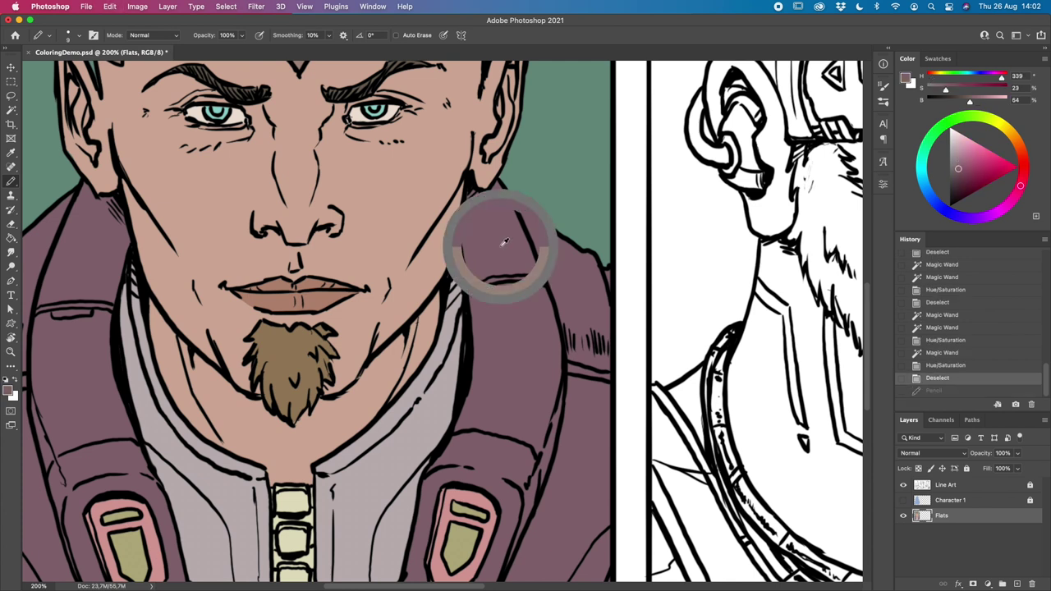
drag(467, 283, 469, 279)
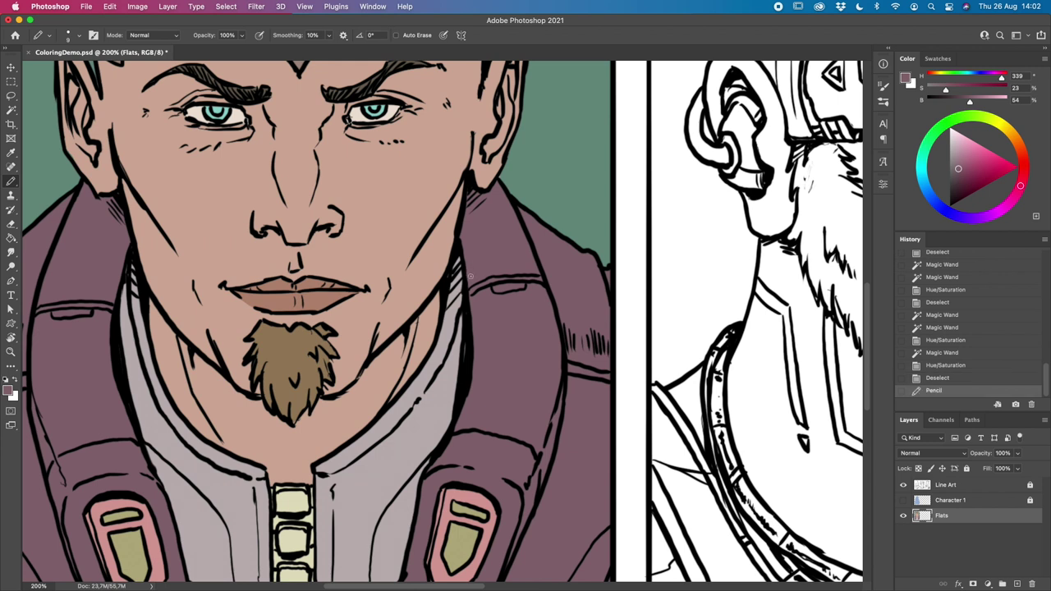
click(15, 183)
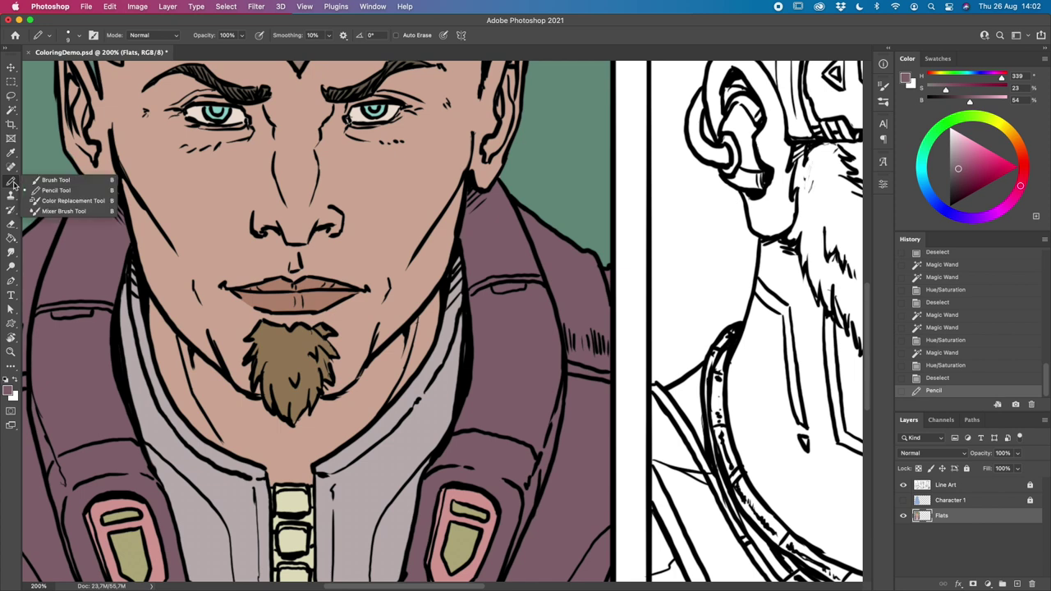
click(87, 191)
drag(494, 357, 620, 302)
mouse_move(443, 513)
mouse_down()
mouse_move(513, 351)
mouse_move(529, 218)
mouse_move(377, 386)
mouse_move(394, 378)
mouse_up()
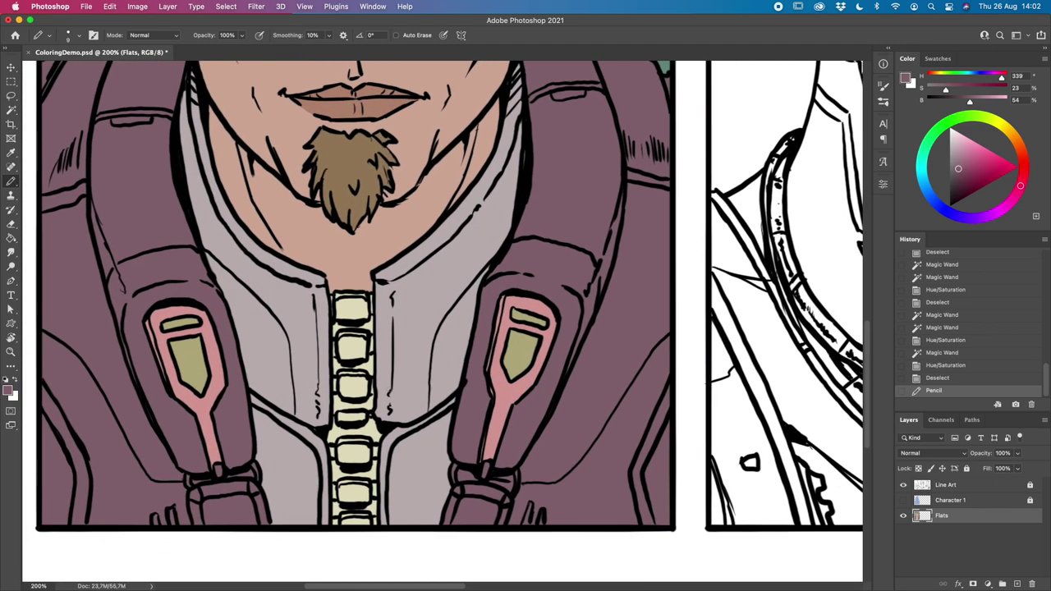
scroll(560, 337, down, 5)
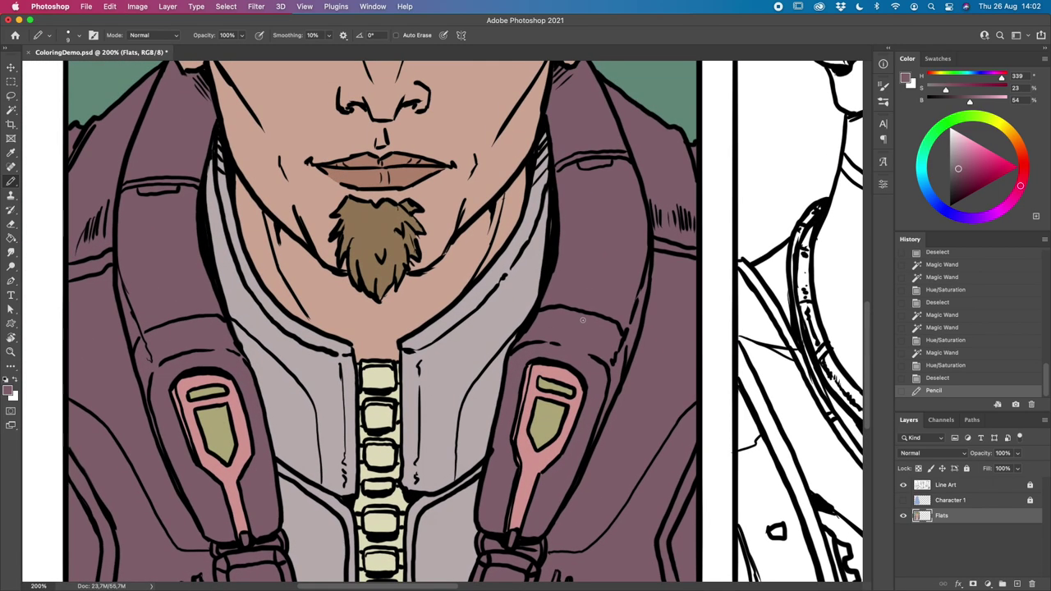
Step: Select panel 1's zipper with the Magic Wand, set Hue +10, Saturation +9 and Lightness -14 with Hue/Saturation, and deselect
key(super+0)
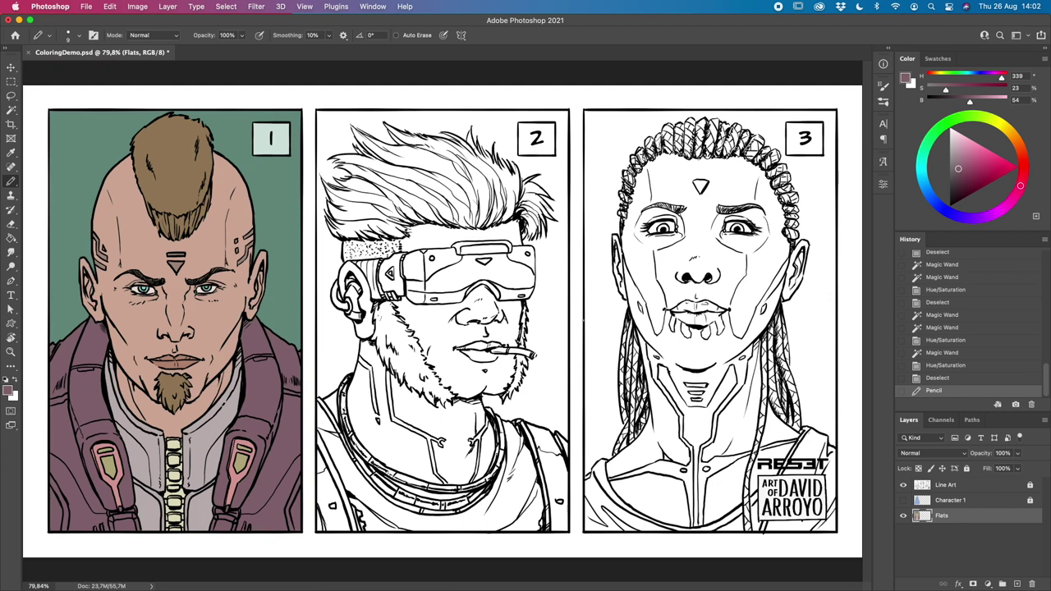
key(w)
click(175, 463)
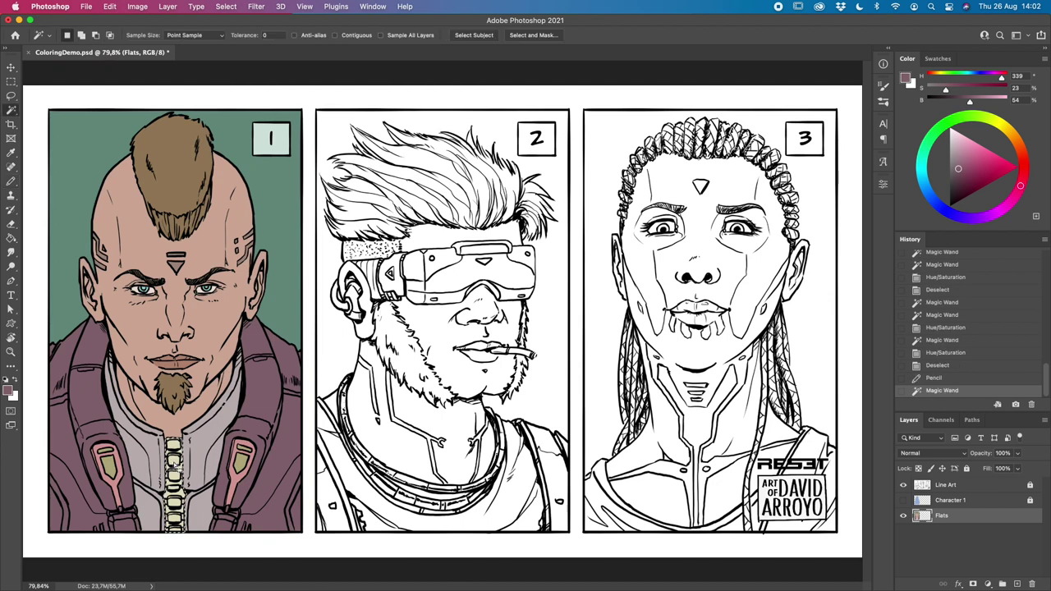
key(super+u)
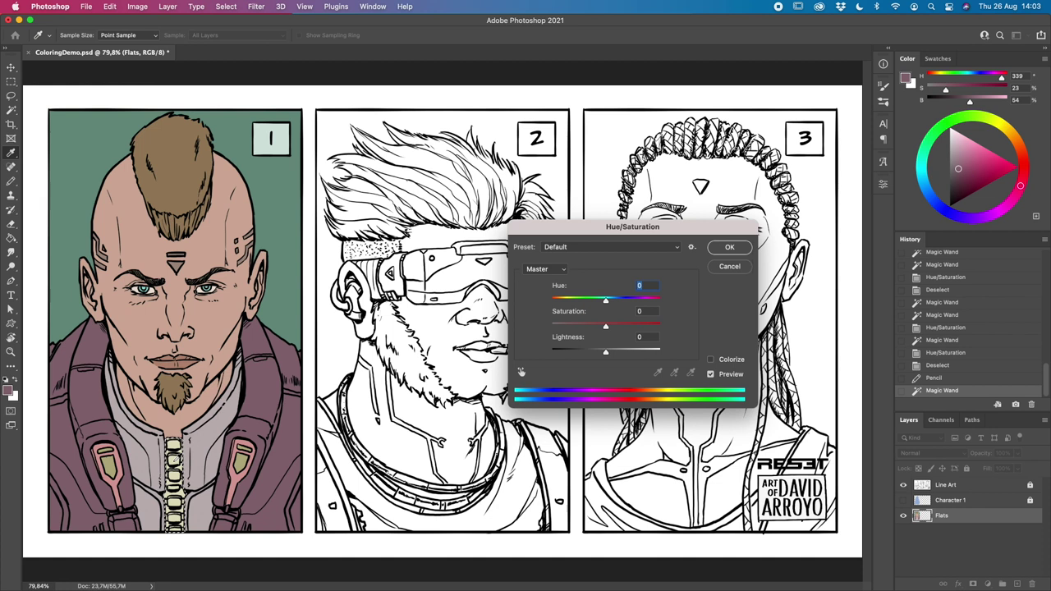
drag(605, 326, 579, 302)
drag(605, 352, 596, 356)
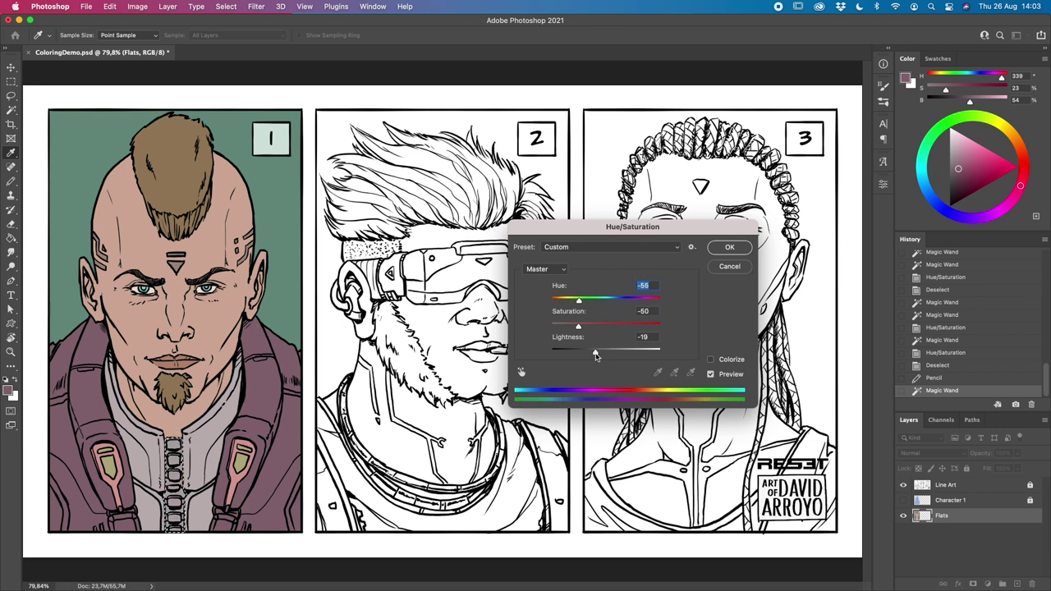
drag(604, 303, 599, 303)
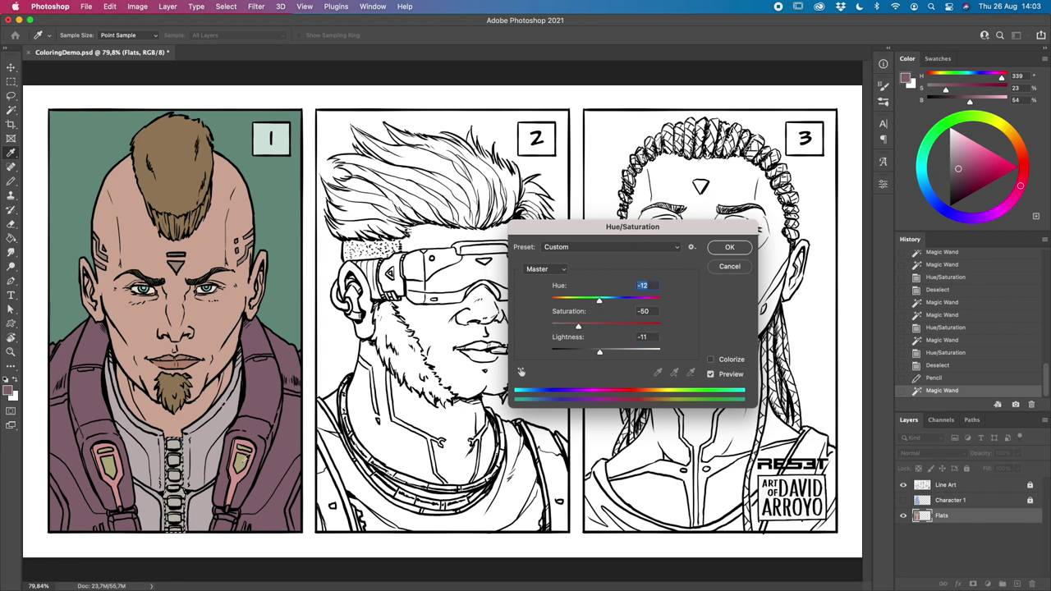
drag(600, 302, 610, 326)
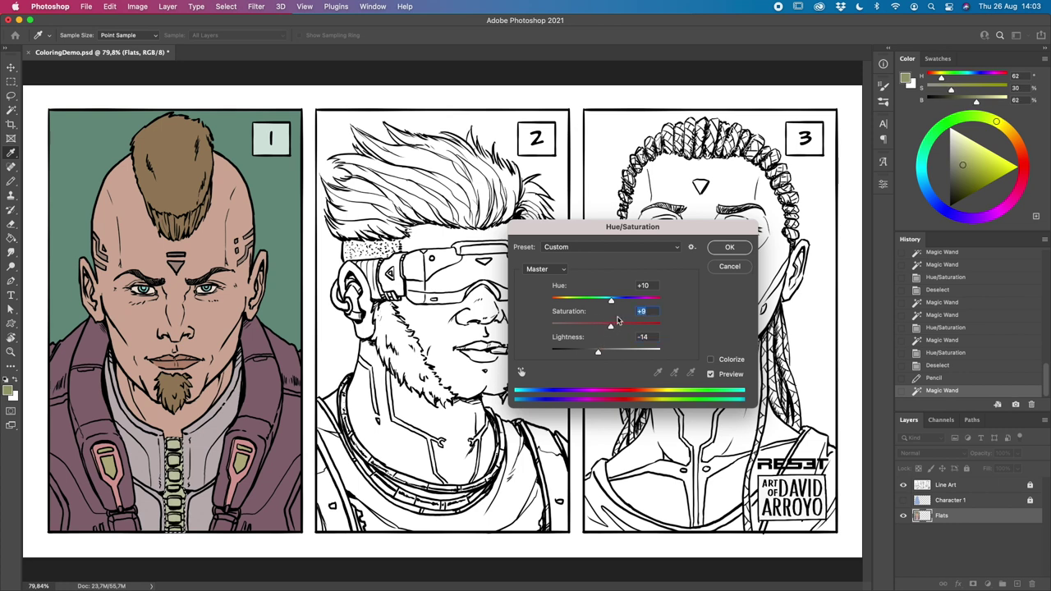
click(728, 248)
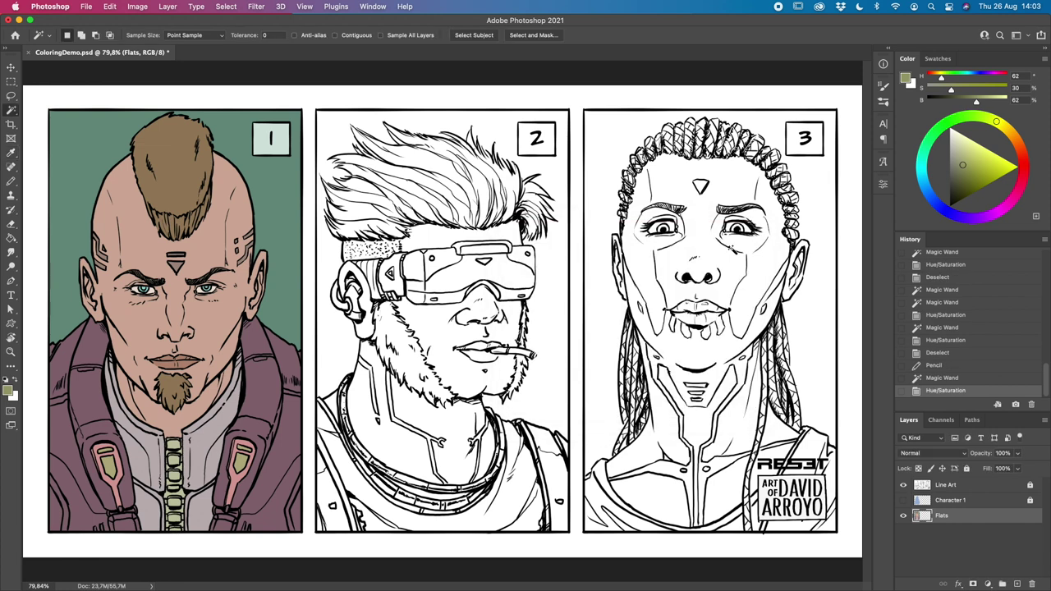
key(super+d)
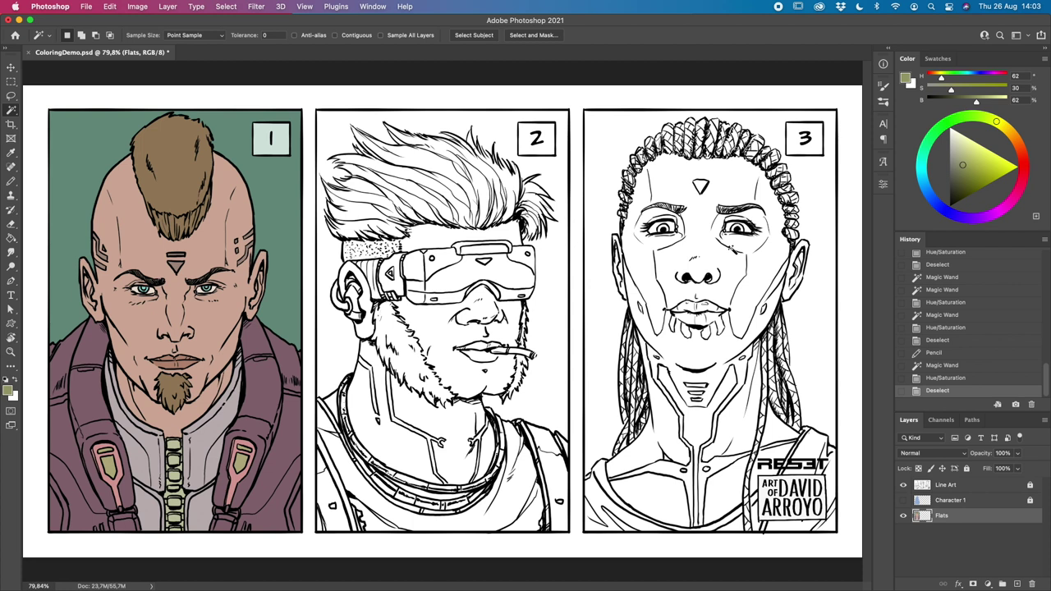
Step: Recolour panel 1's pink strap buckles with Hue/Saturation at Hue +94, Saturation -54, Lightness -21, deselect, and check the flats without line art
click(238, 476)
key(super+u)
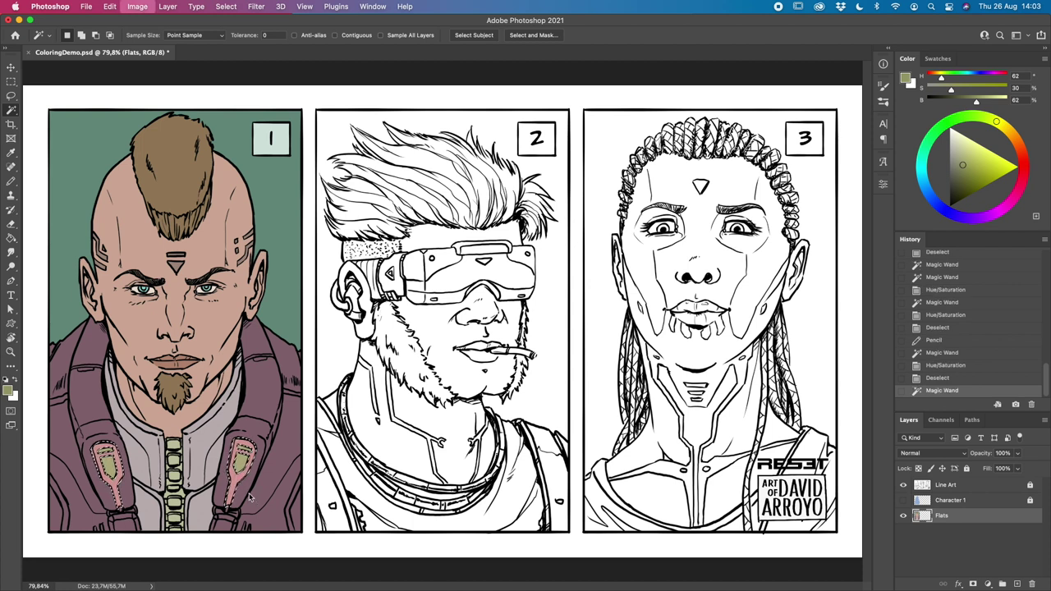
drag(605, 302, 596, 354)
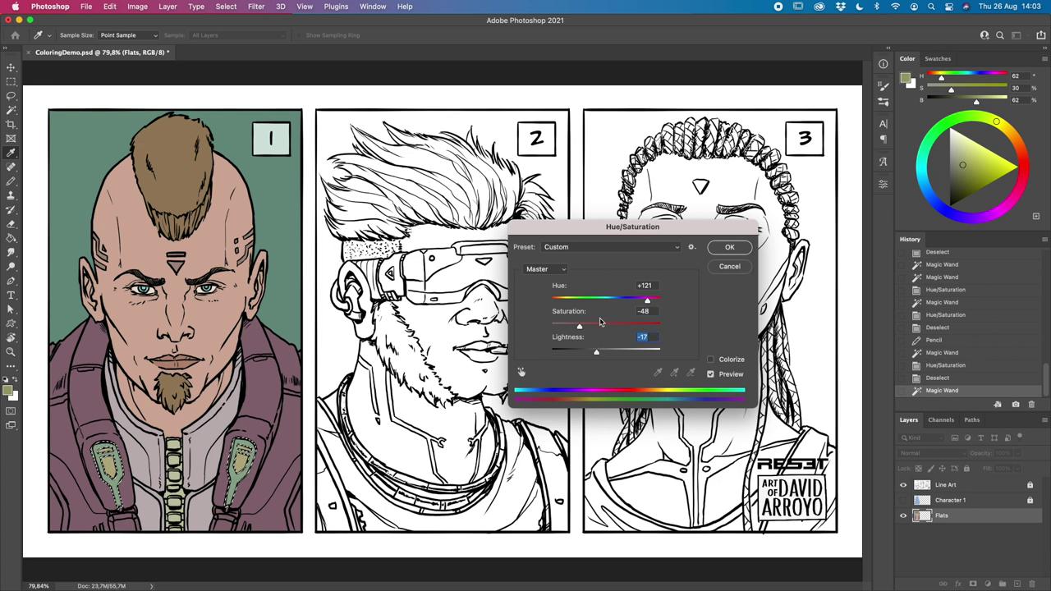
drag(580, 328, 579, 328)
mouse_move(648, 303)
mouse_down()
mouse_move(592, 304)
mouse_move(651, 304)
mouse_move(641, 303)
mouse_up()
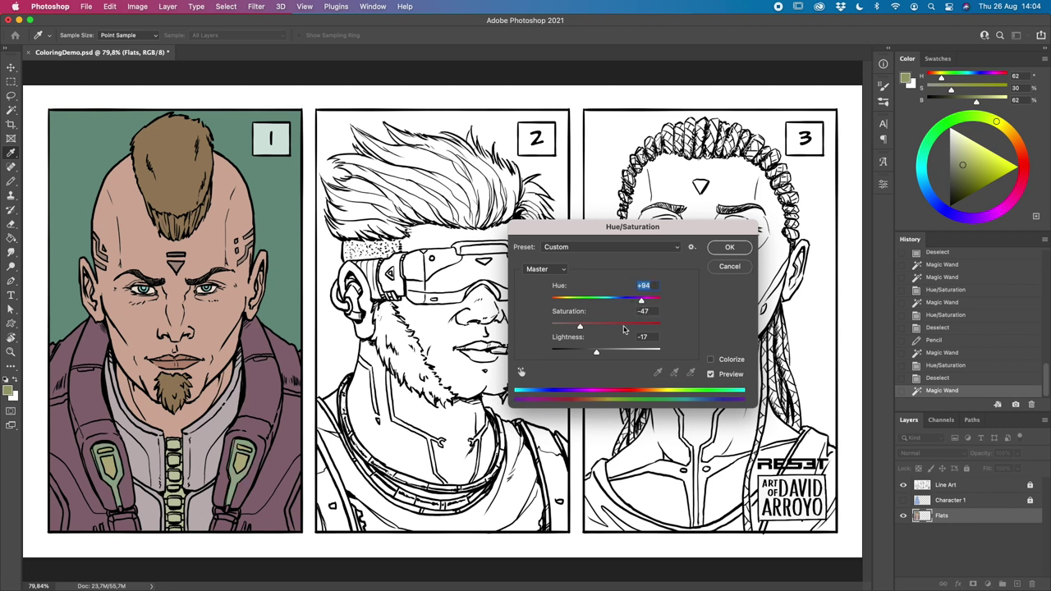
drag(597, 352, 575, 327)
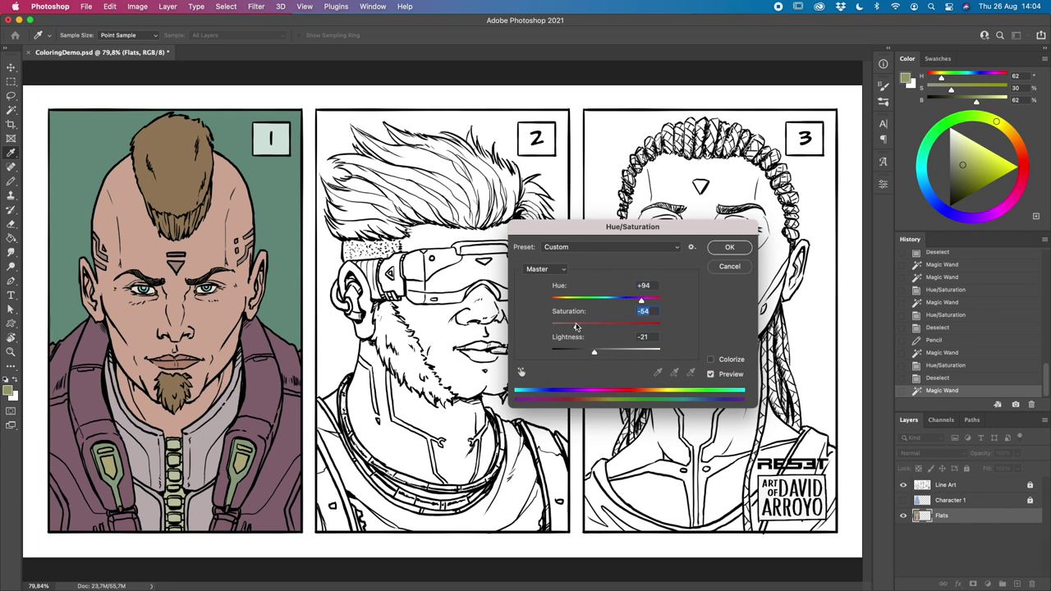
click(738, 251)
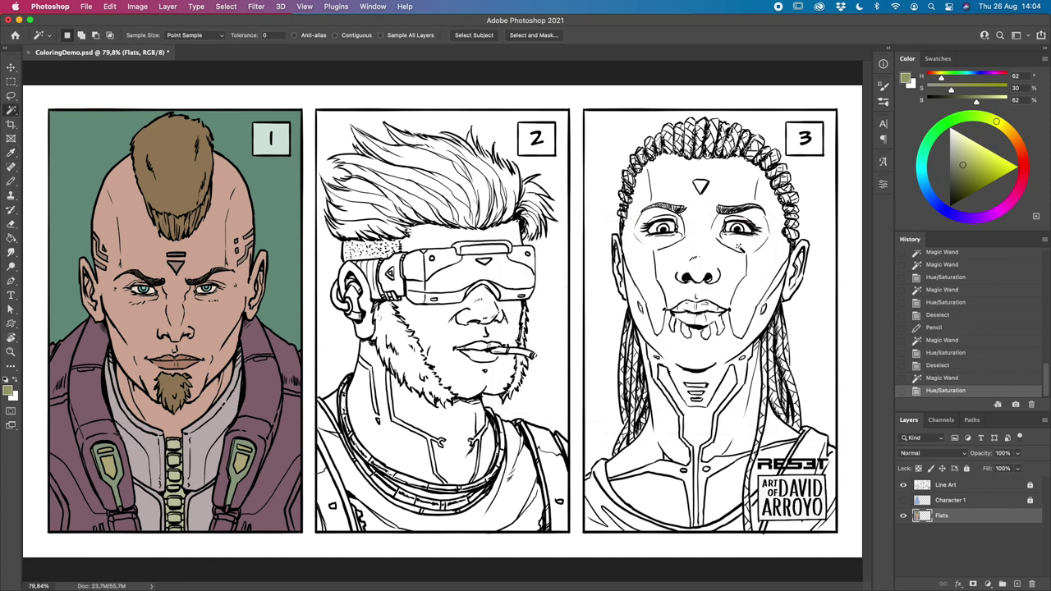
key(super+d)
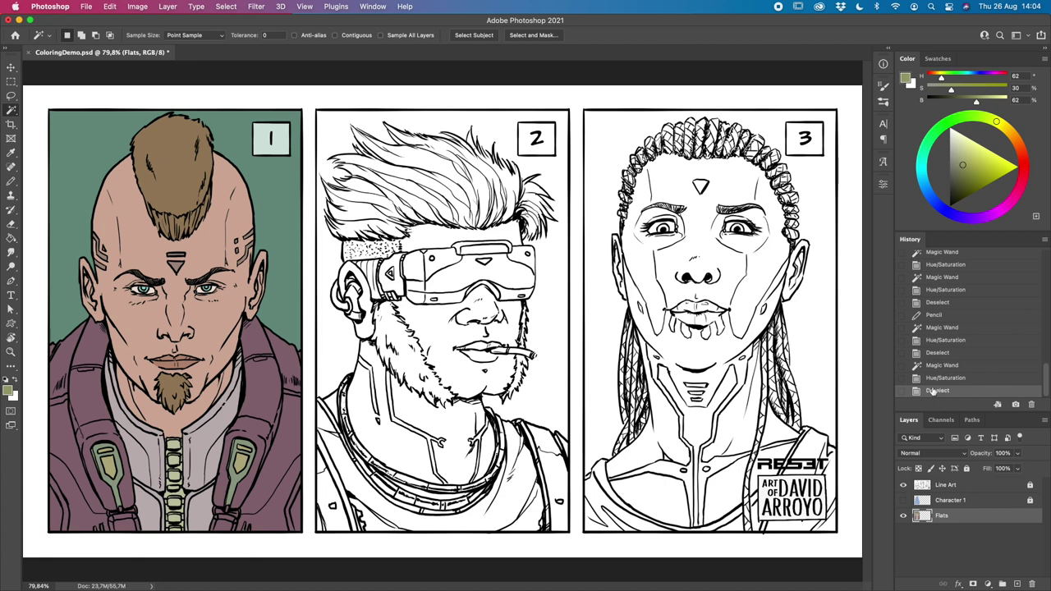
click(903, 485)
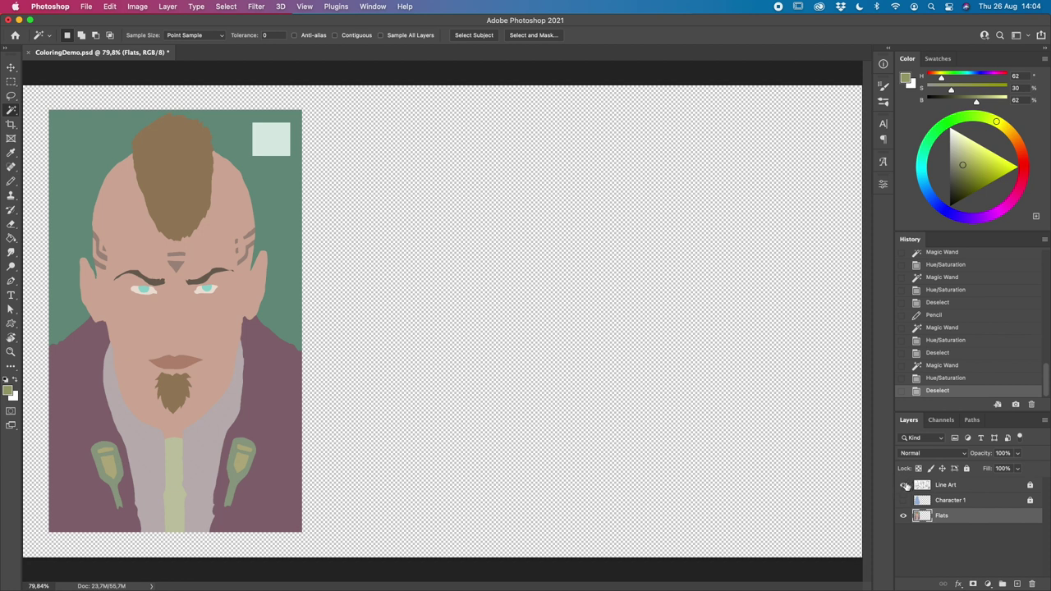
click(904, 485)
Step: Select panel 1's green background, hide the selection edges, and mute its colour with Hue/Saturation at Saturation -62 and a slight hue shift
click(274, 198)
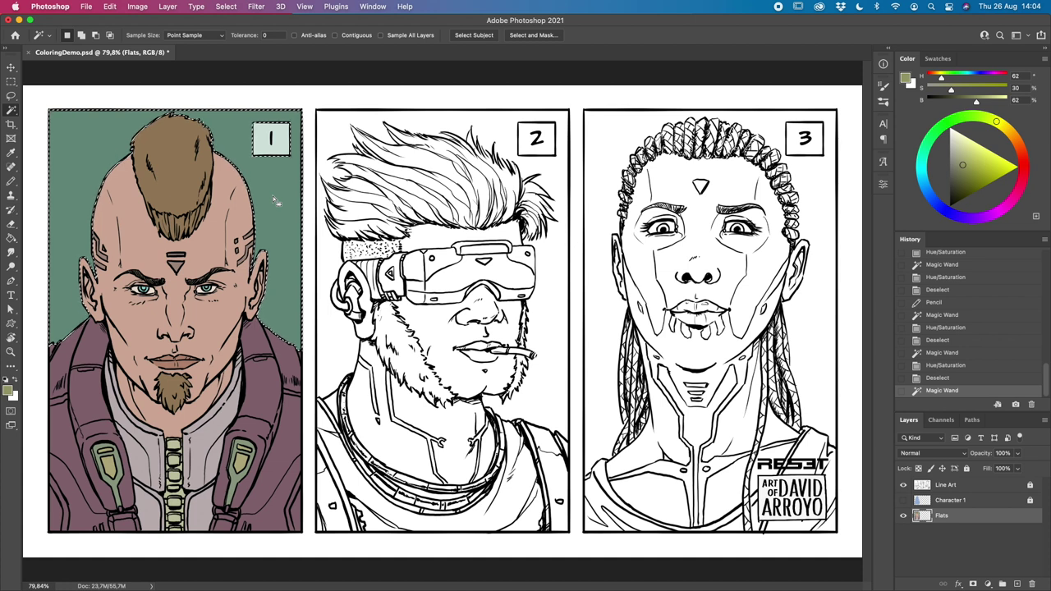
key(super+h)
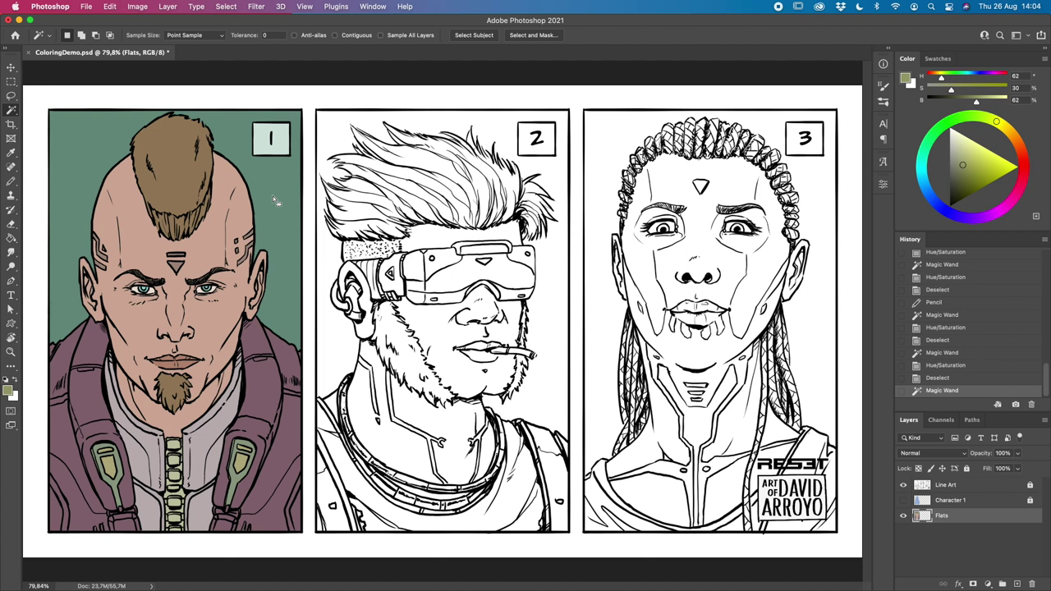
key(super+u)
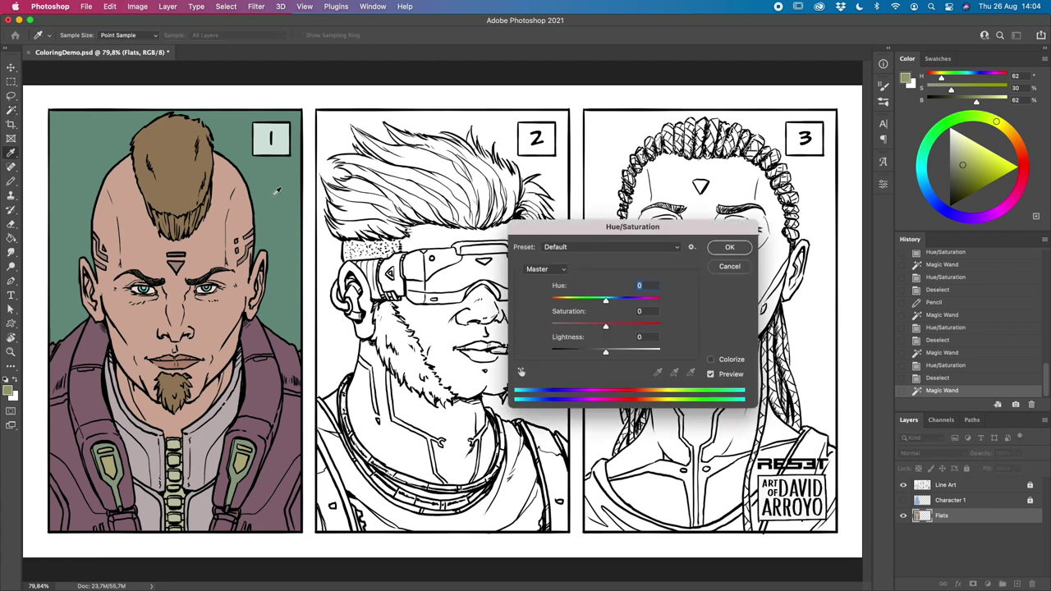
drag(605, 304, 571, 328)
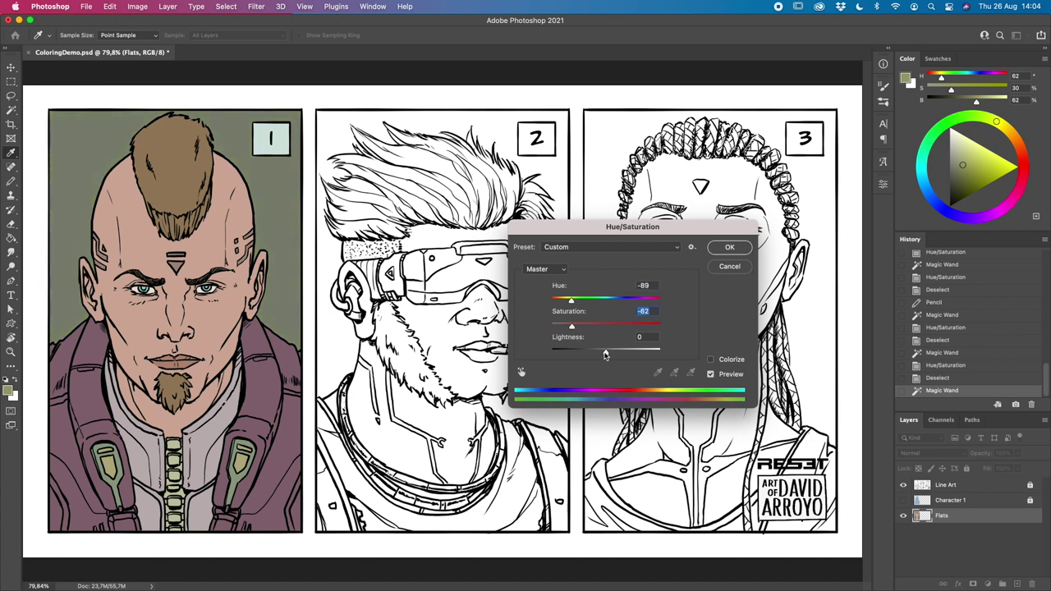
drag(572, 302, 608, 303)
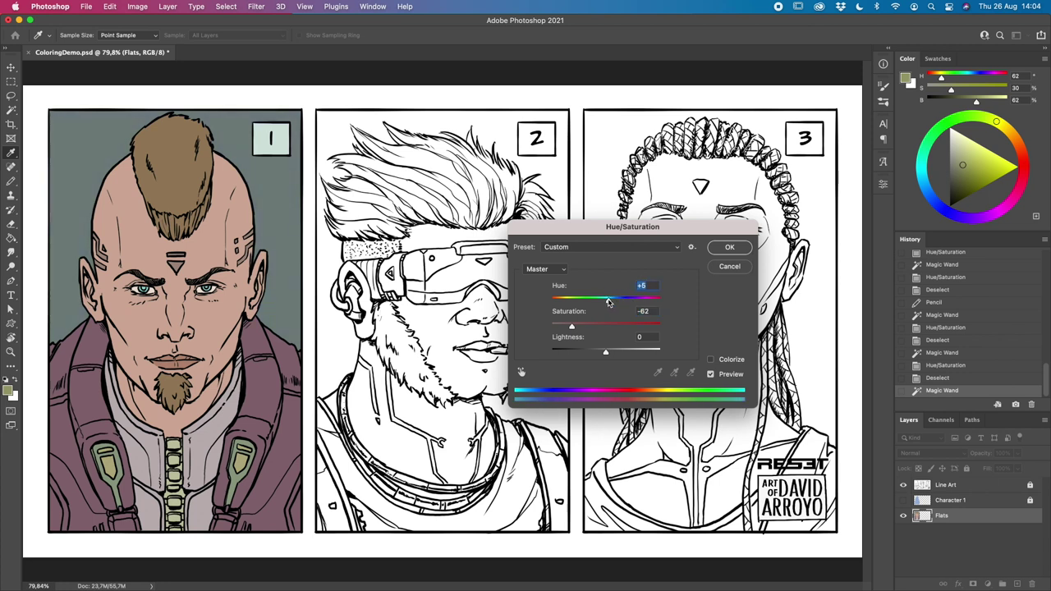
click(732, 250)
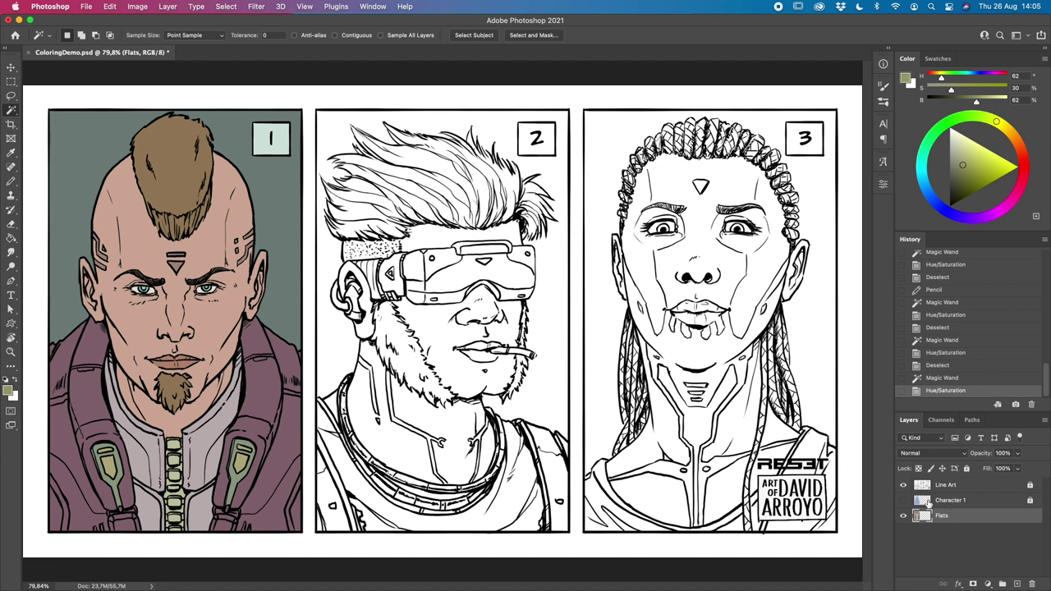
Step: Make Character 1 the active layer, try loading its outline and the Line Art layer's as selections, and deselect
click(958, 503)
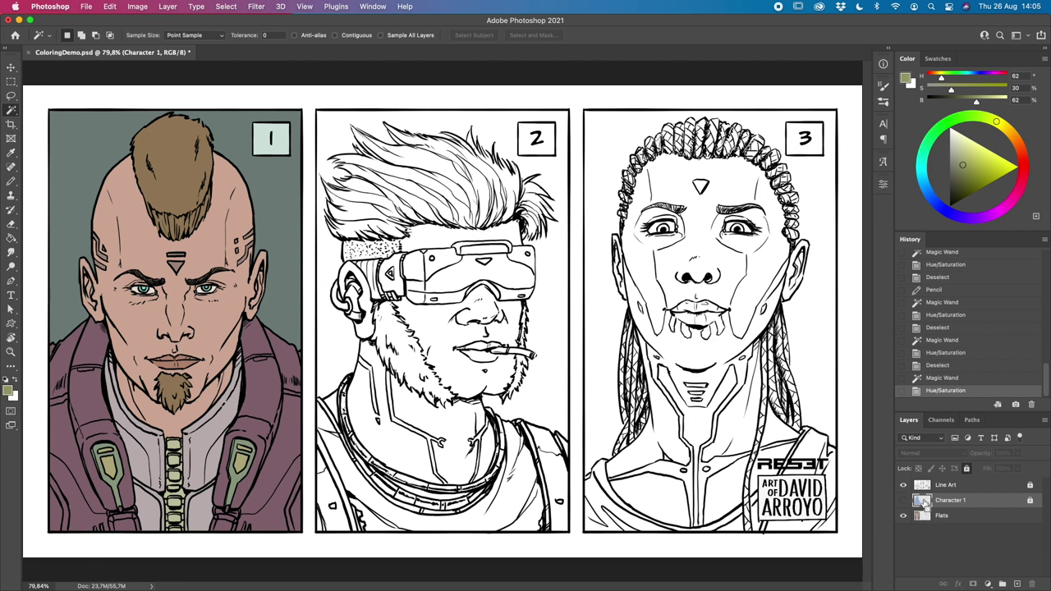
super+click(924, 502)
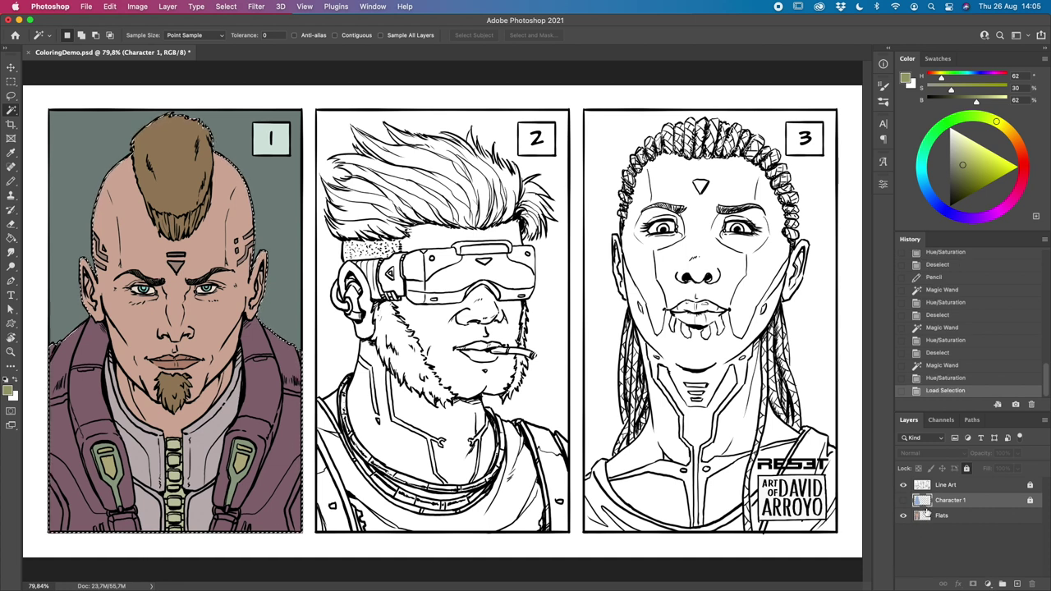
super+click(924, 485)
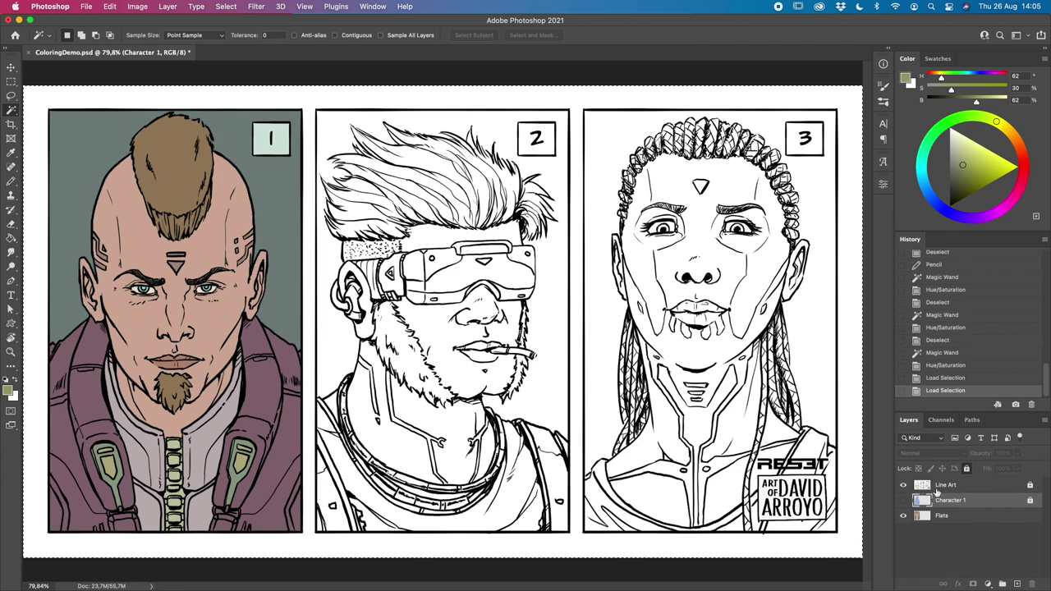
key(super+q)
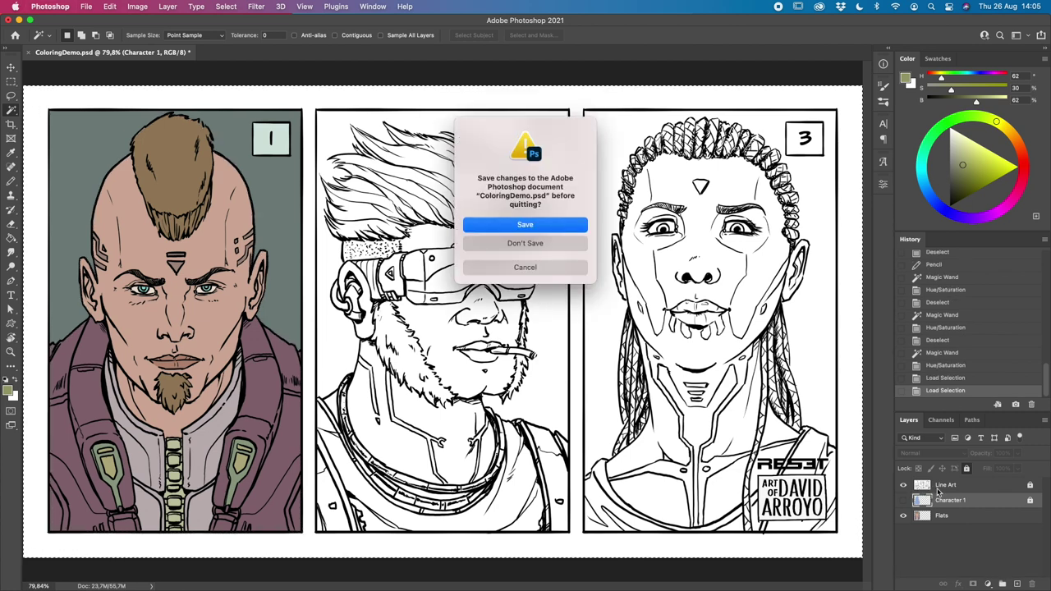
click(555, 267)
key(super+d)
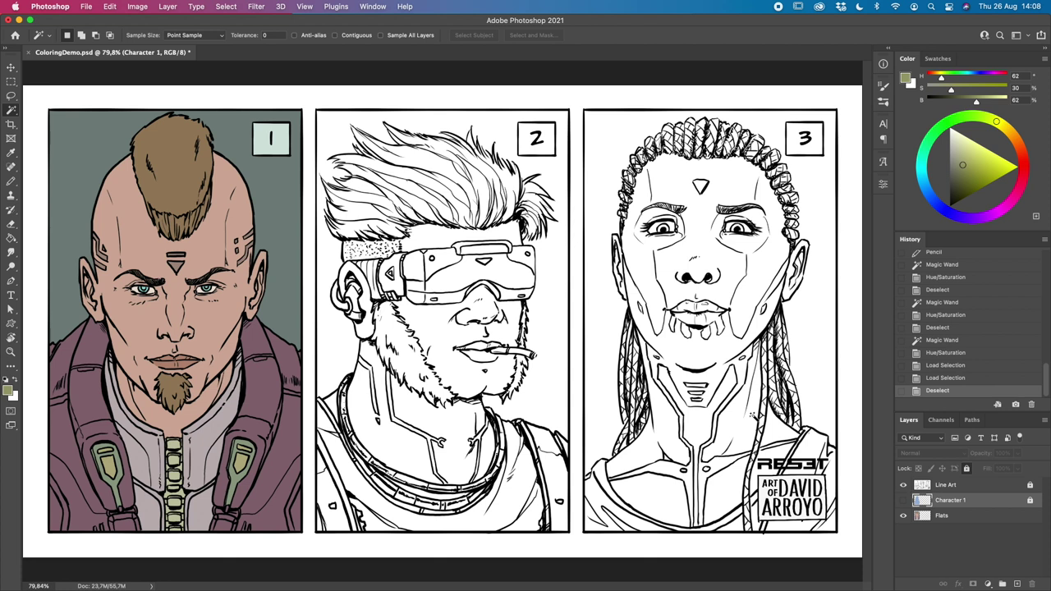
Step: Create a new layer above Character 1 and name it Shadows
click(1016, 583)
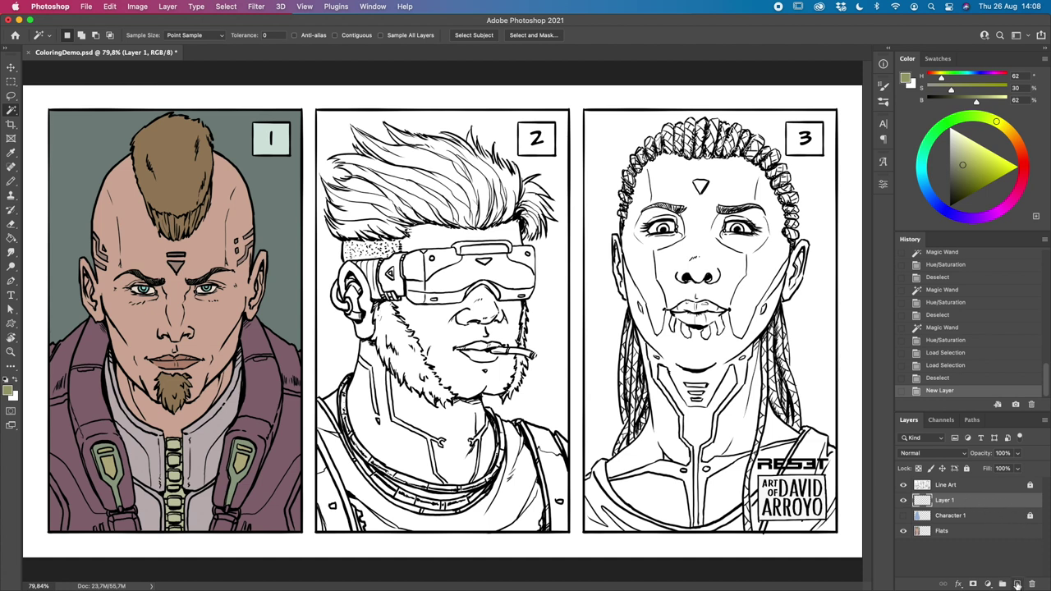
double_click(946, 500)
text(Shadows)
key(Return)
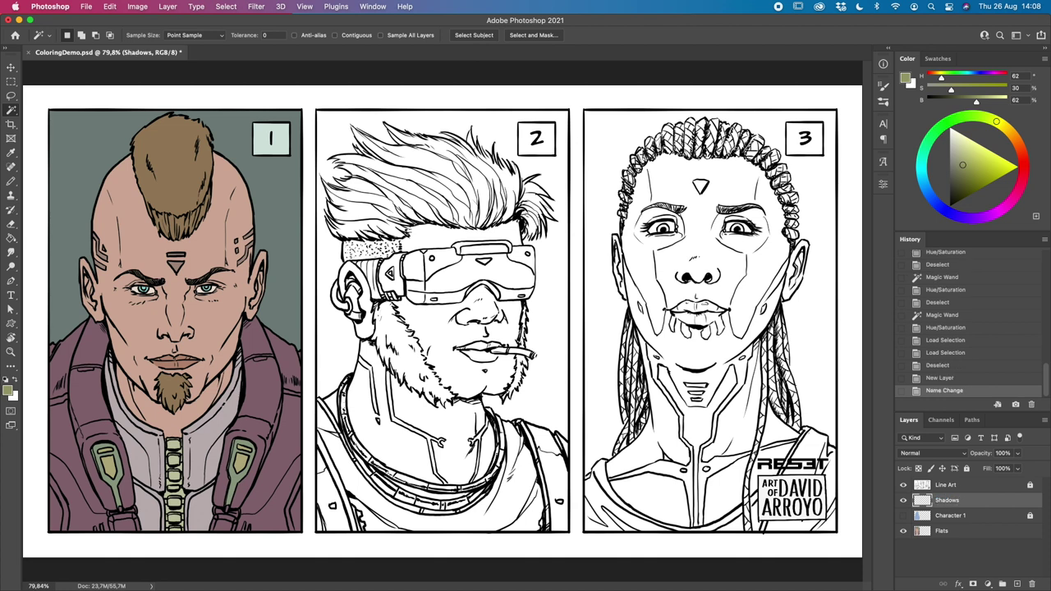
Step: Load the Character 1 silhouette as a selection, fill it on the Shadows layer with light blue (H 199, S 19, B 80), and deselect
super+click(924, 517)
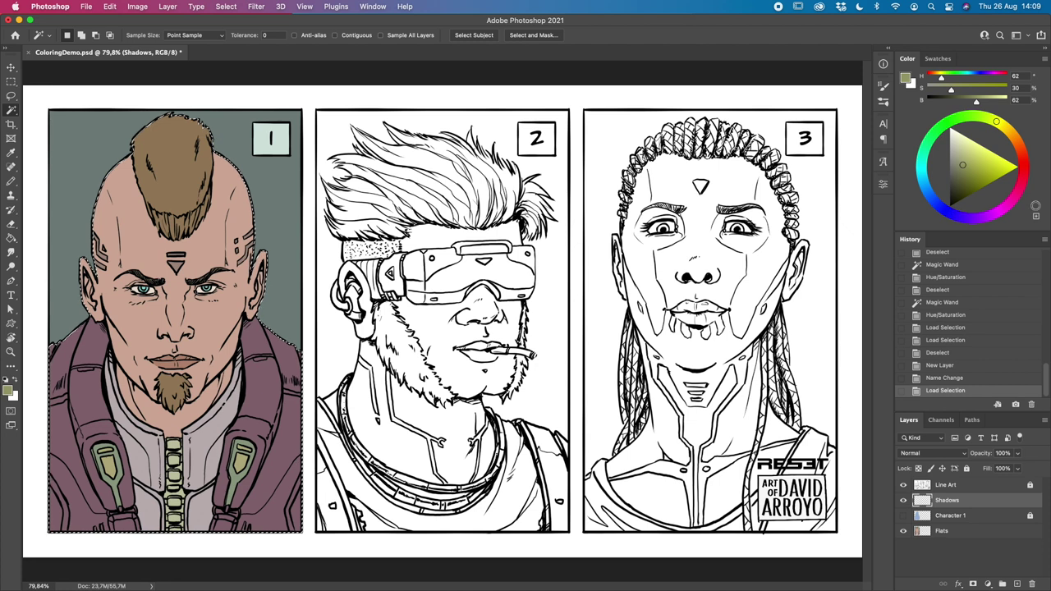
click(923, 182)
click(962, 158)
drag(963, 158, 959, 147)
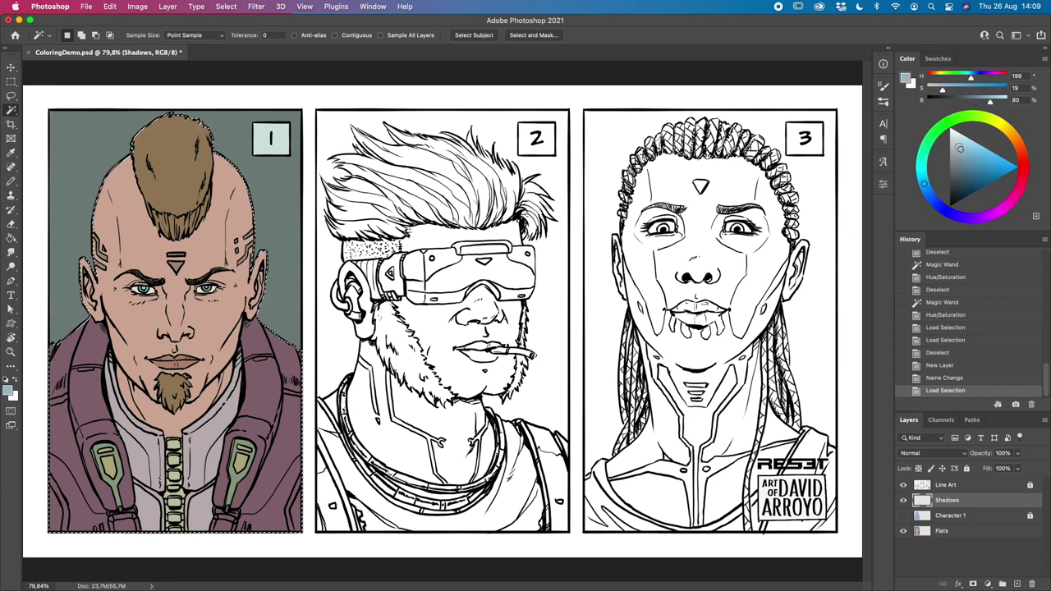
key(g)
click(226, 303)
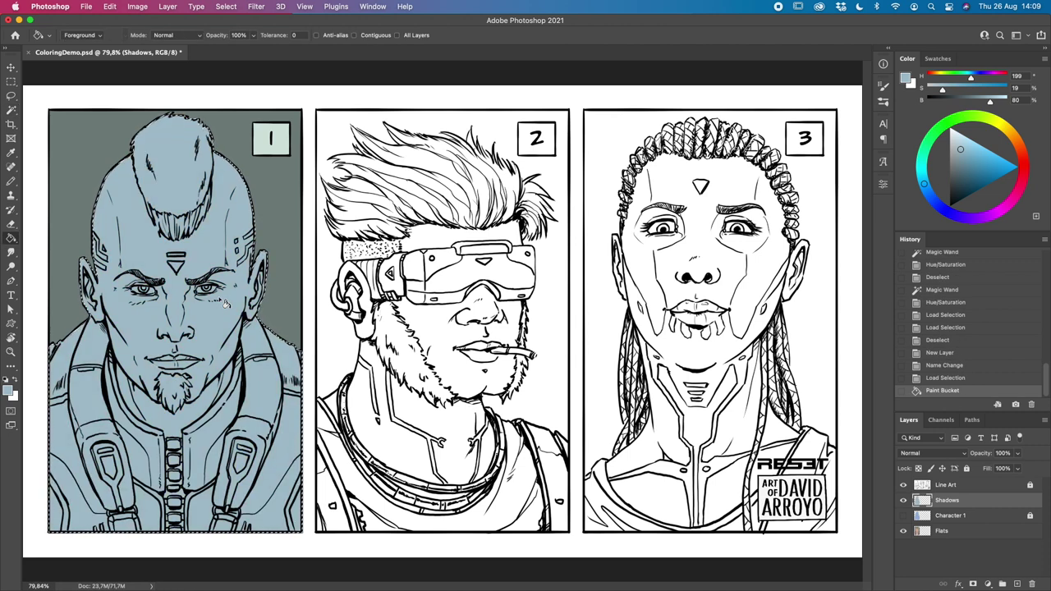
key(super+d)
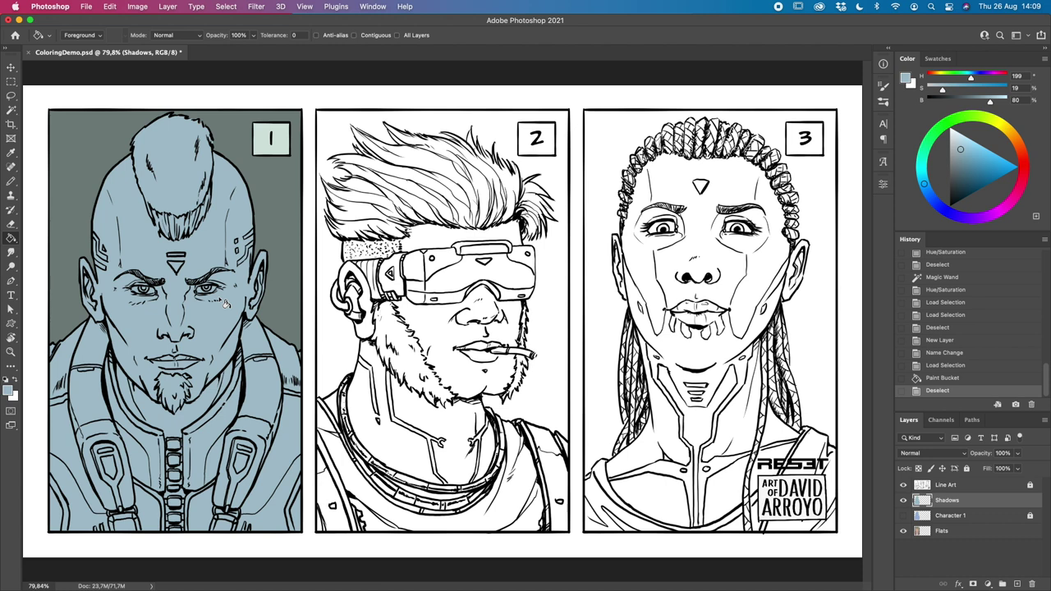
Step: Set the Shadows layer's blend mode to Multiply and leave its opacity at 100%
click(964, 455)
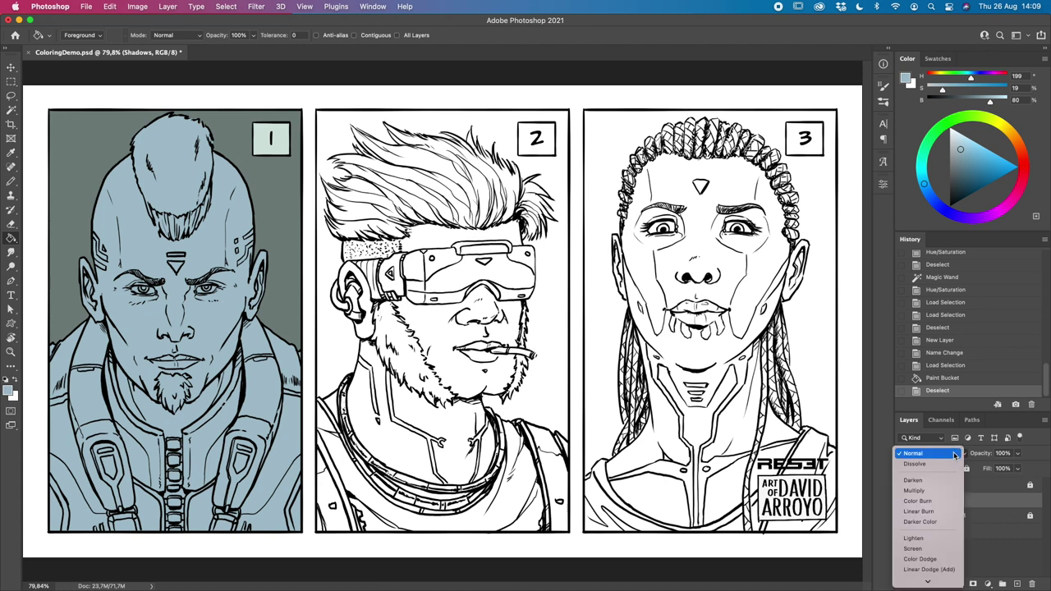
click(943, 491)
mouse_move(1015, 467)
mouse_down()
mouse_move(995, 469)
mouse_move(1020, 469)
mouse_up()
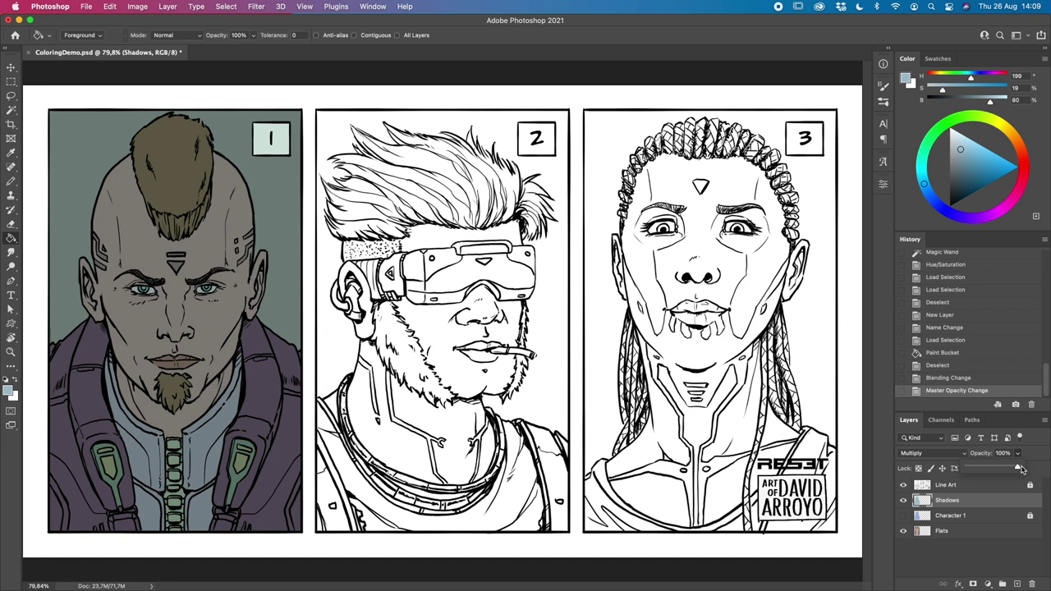
click(1037, 453)
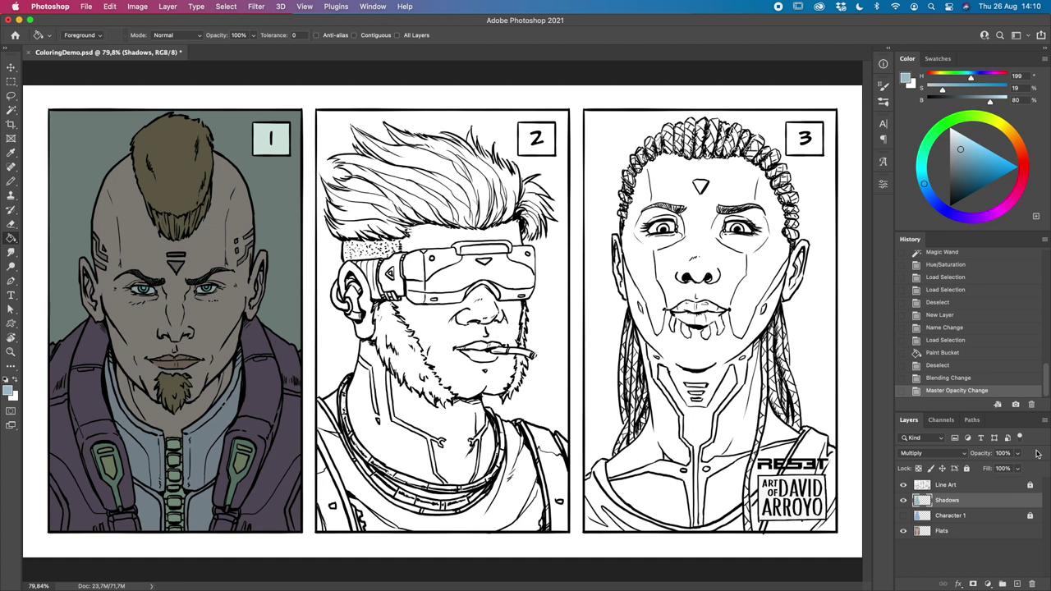
Step: Set up the Eraser tool with the Hard Round Pressure Size brush for carving light out of the Shadows layer
mouse_move(11, 180)
mouse_down()
mouse_move(68, 193)
mouse_move(71, 179)
mouse_up()
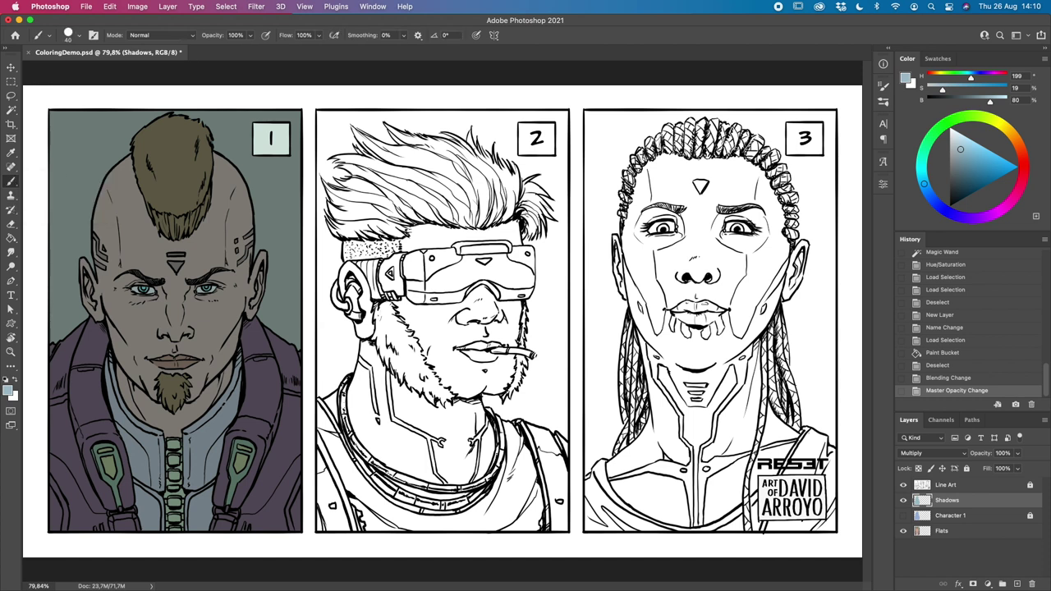
click(11, 225)
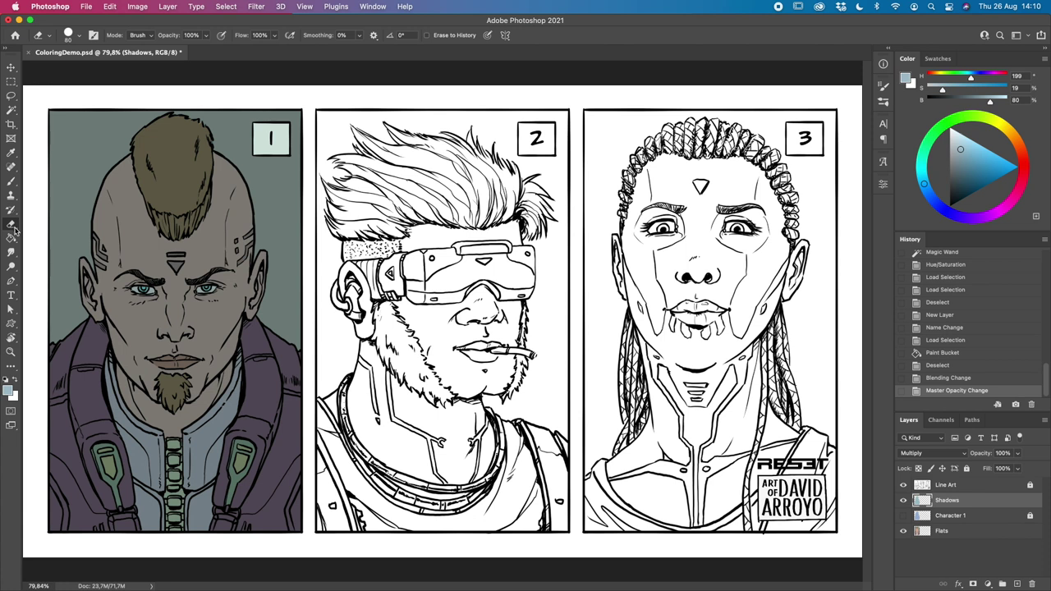
click(80, 35)
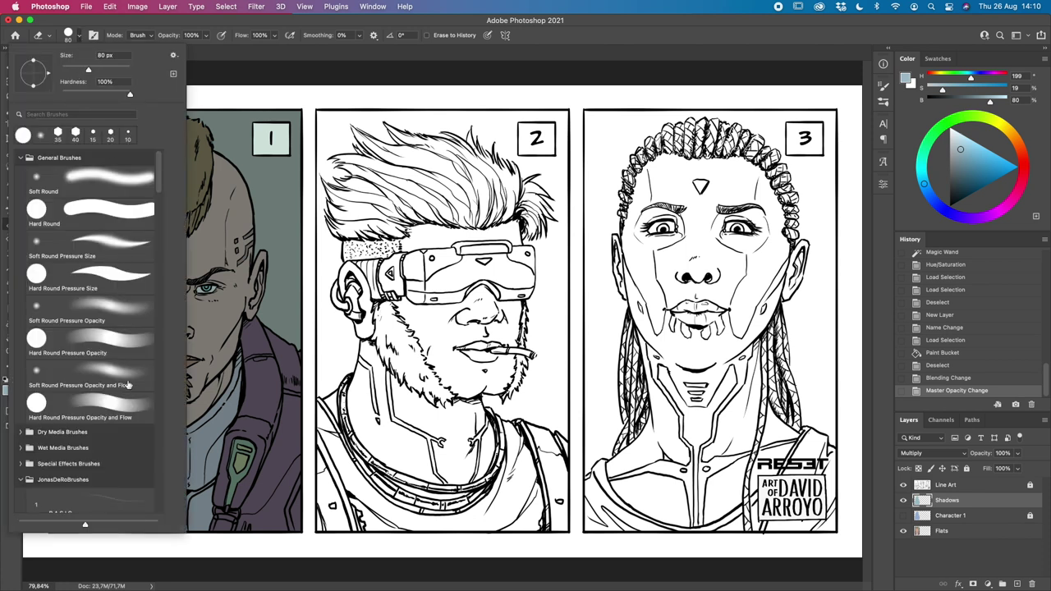
mouse_move(162, 174)
mouse_down()
mouse_move(161, 196)
mouse_move(162, 164)
mouse_up()
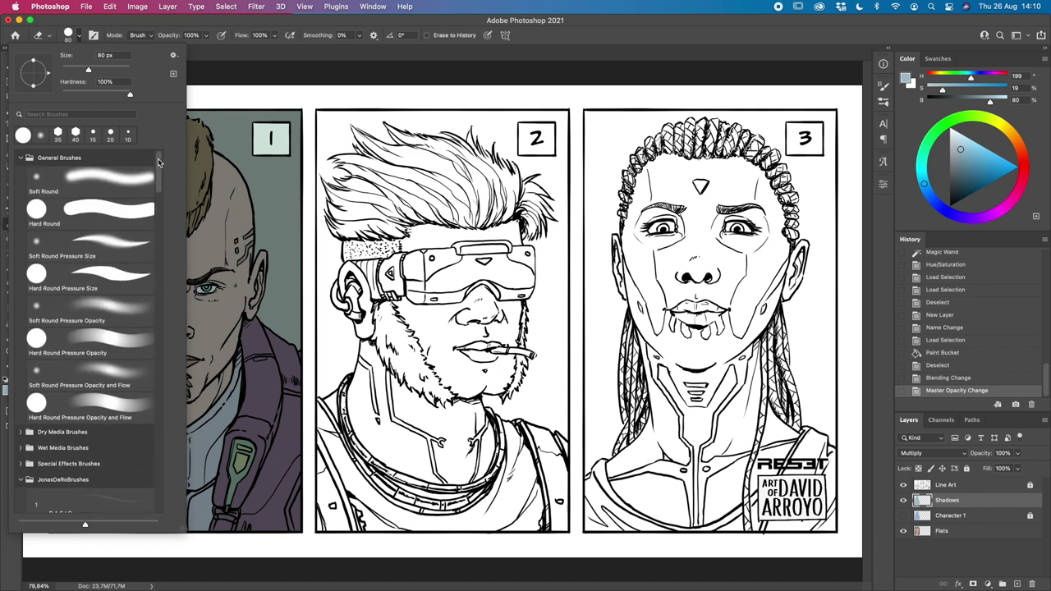
click(125, 281)
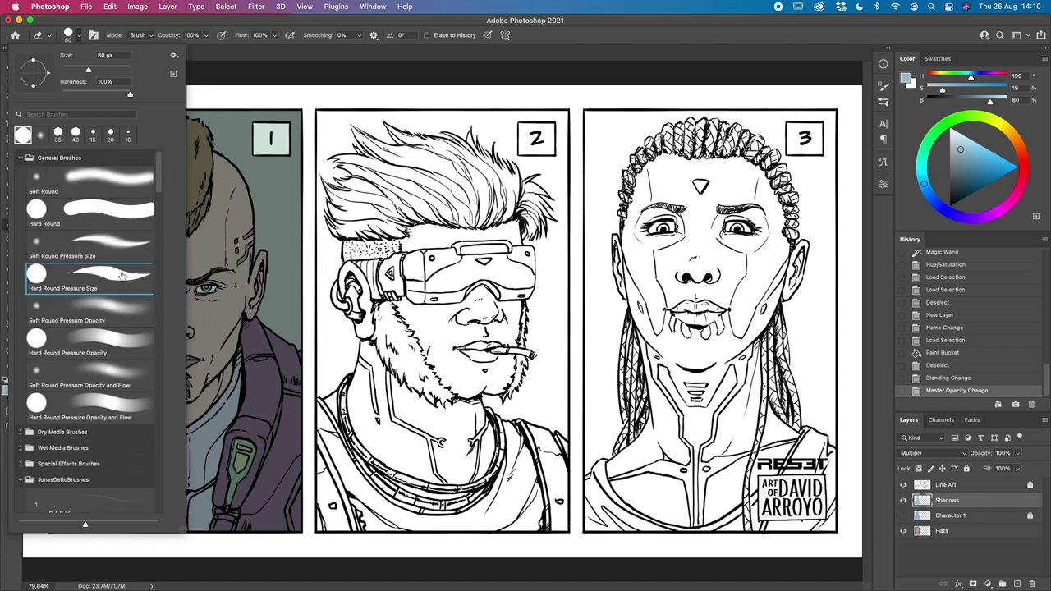
click(281, 67)
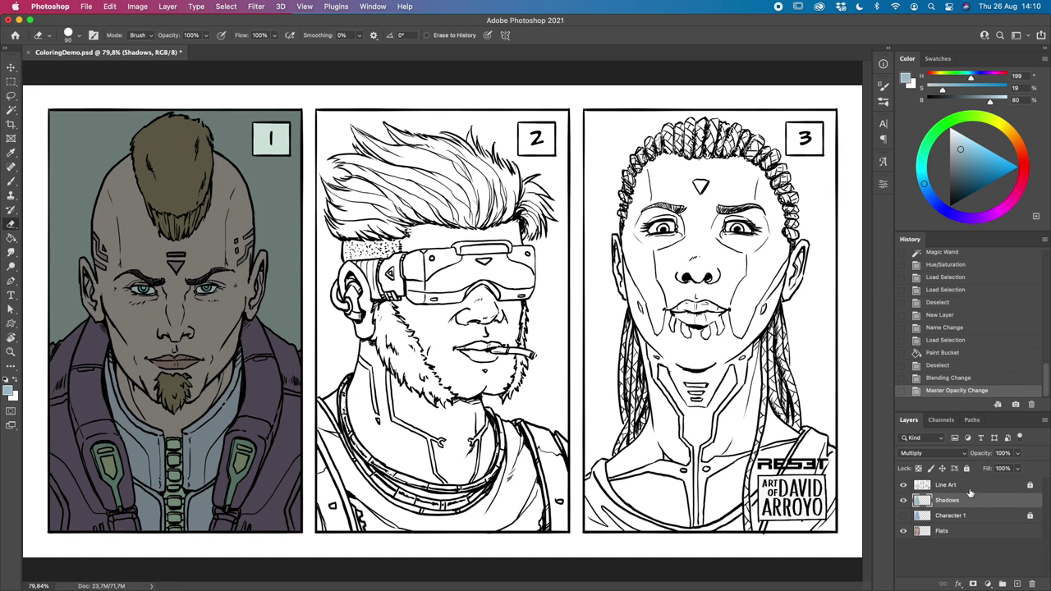
Step: Erase the shadow along the right side of panel 1's head, from the upper skull past the temple, and adjust the eraser size to 150 px
drag(244, 182, 233, 265)
drag(230, 182, 226, 263)
key(bracketright)
key(bracketright)
key(bracketright)
key(bracketright)
key(bracketright)
drag(245, 201, 234, 281)
key(bracketleft)
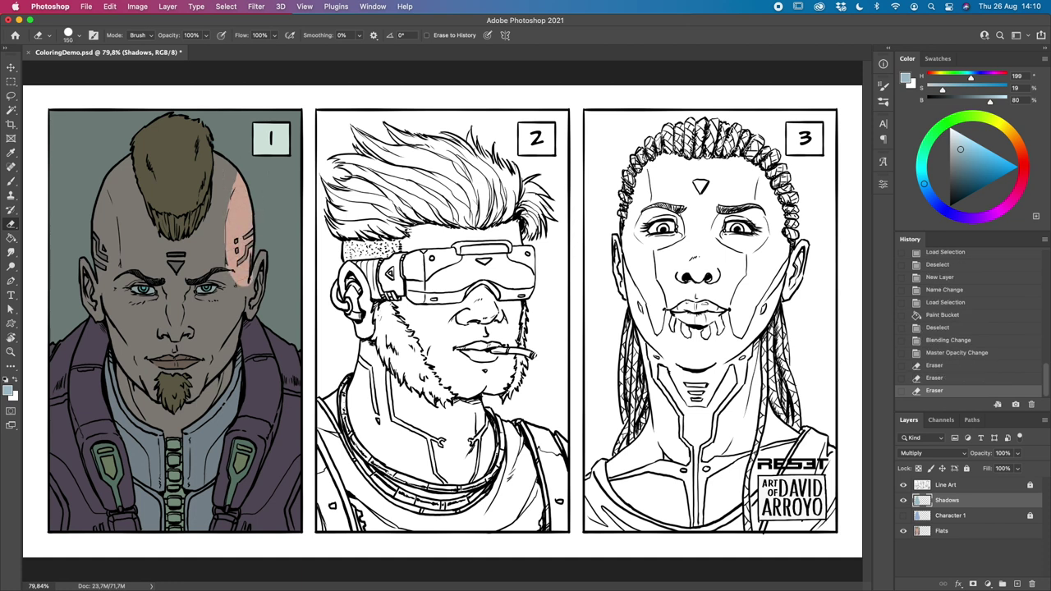
Step: Try erasing the Shadows layer down character 1's temple and upper cheek with a large eraser, and undo both strokes
drag(230, 191, 229, 208)
drag(243, 291, 251, 284)
key(bracketleft)
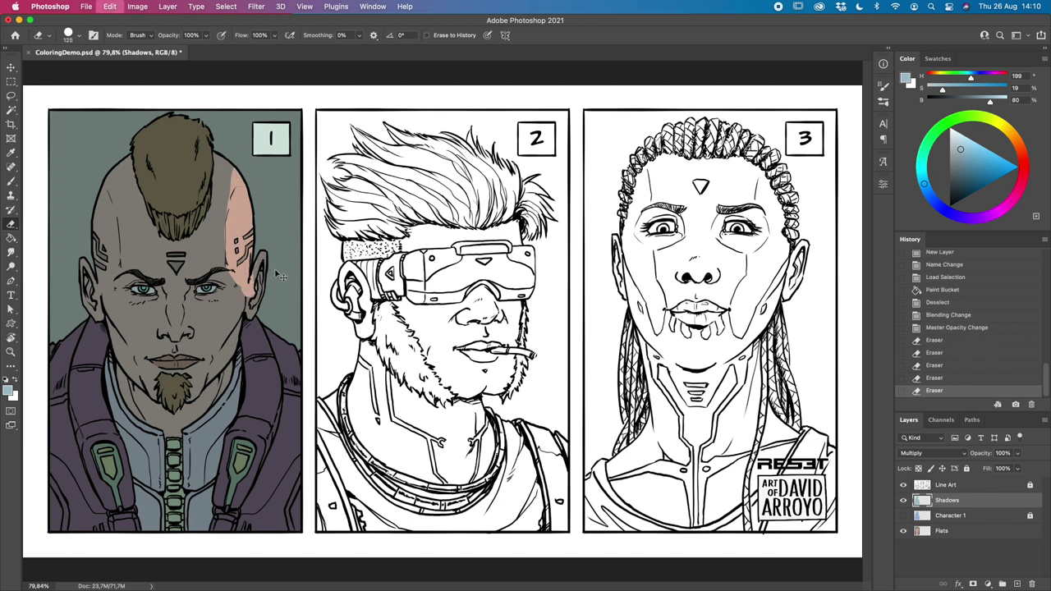
key(super+z)
key(super+z)
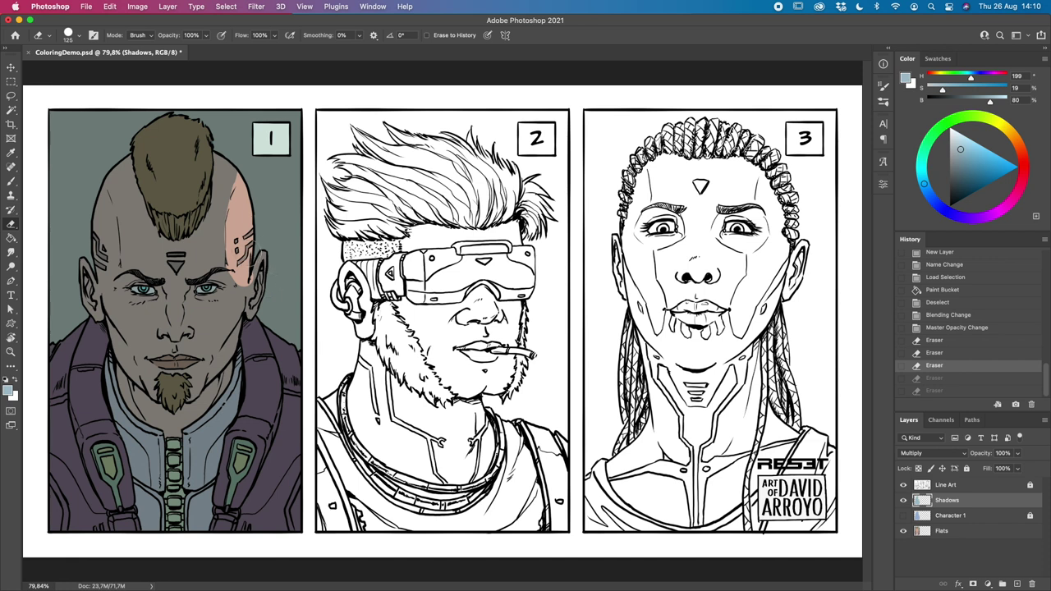
Step: Erase the shadow along the right side of character 1's face from the temple to the jaw with a 50 px eraser
key(bracketleft)
key(bracketleft)
mouse_move(240, 282)
mouse_down()
mouse_move(223, 348)
mouse_move(243, 287)
mouse_move(233, 304)
mouse_up()
drag(215, 368, 216, 376)
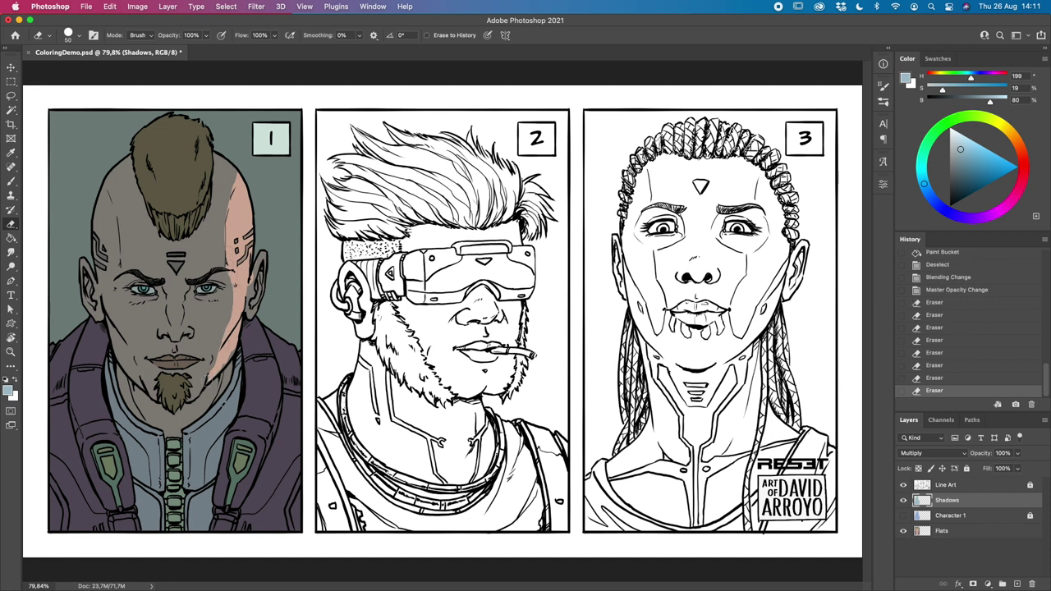
Step: Erase a narrow area of shadow around the ear on the lit side of character 1 with a 25 px eraser
key(bracketleft)
key(bracketleft)
key(bracketleft)
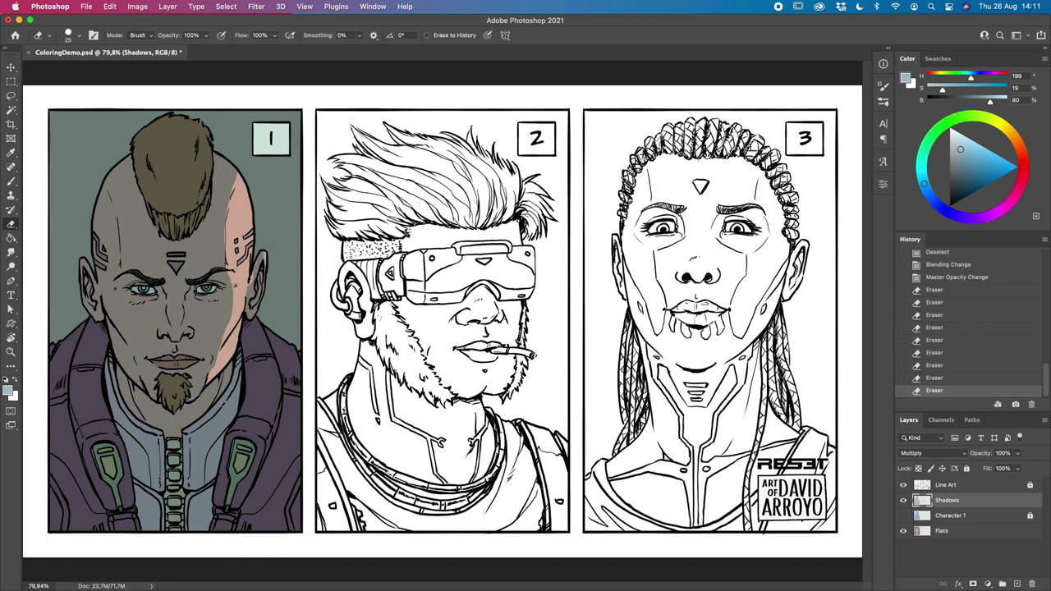
drag(264, 254, 256, 302)
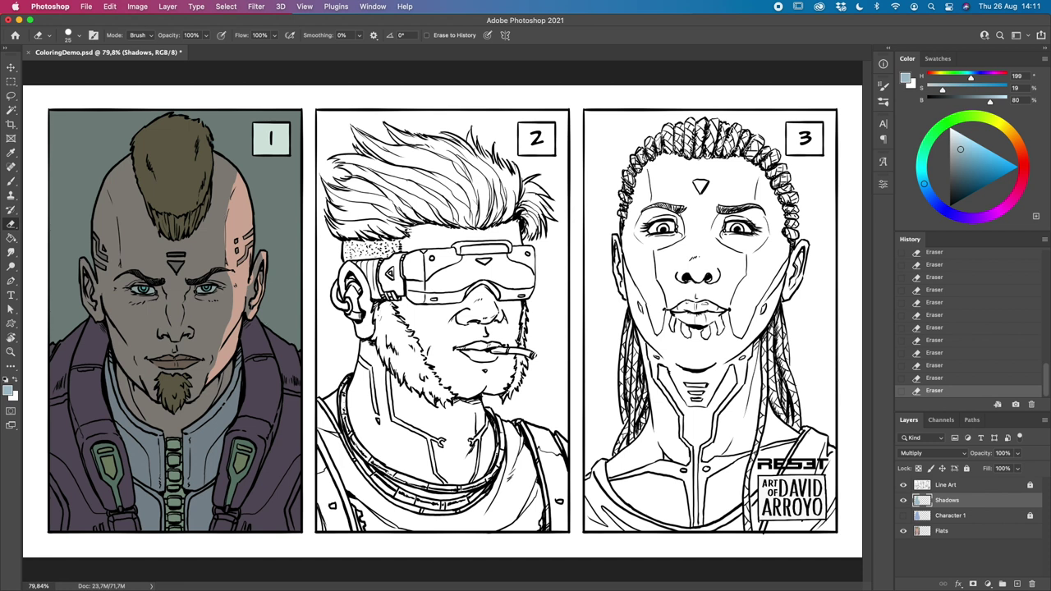
Step: Refine the edge between light and shadow on the lit side of character 1's head with 25 px brush and eraser strokes
key(b)
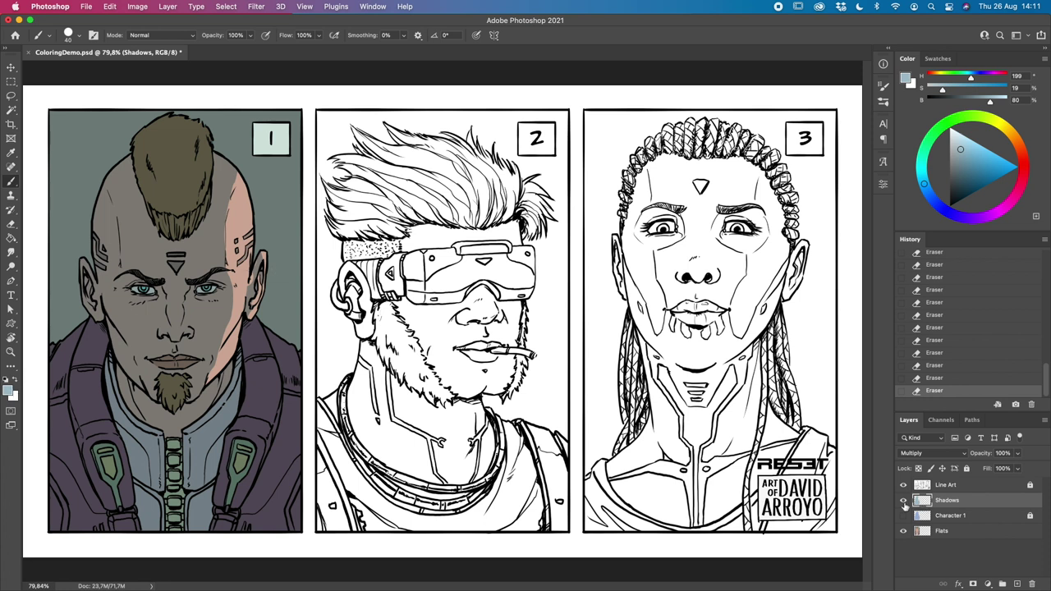
key(bracketleft)
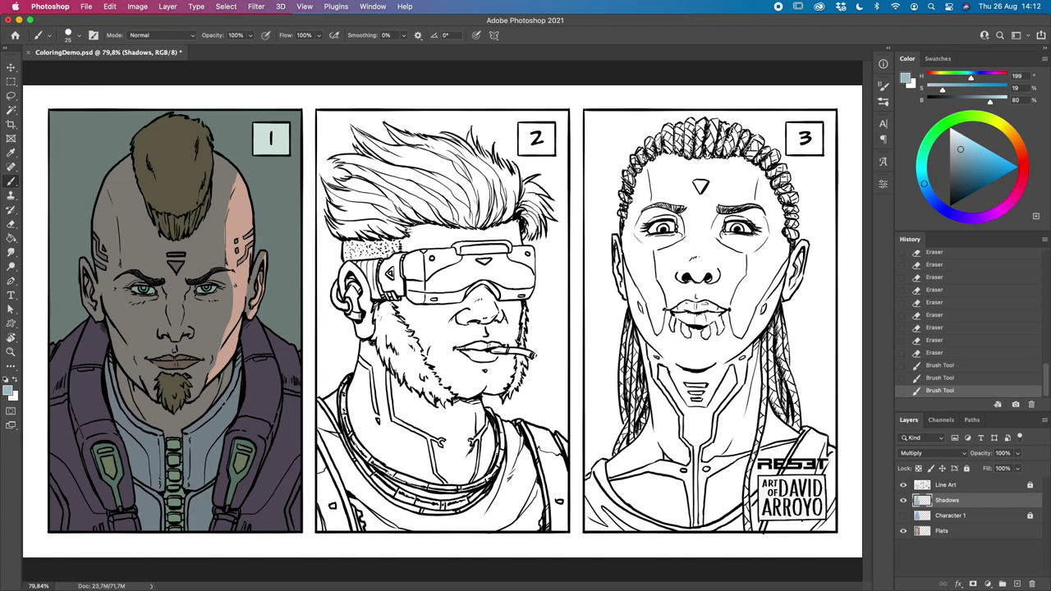
key(e)
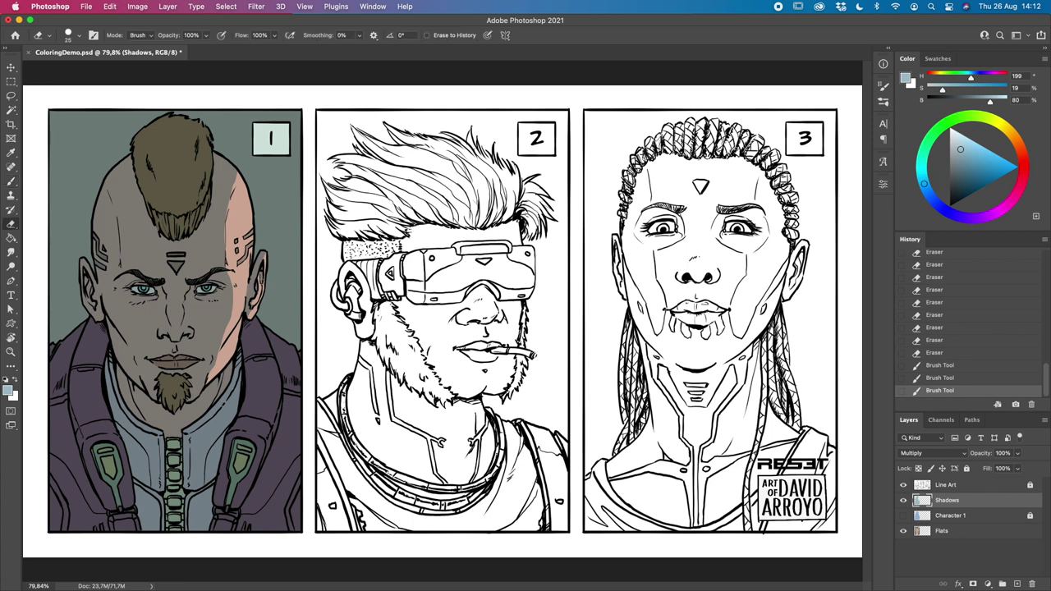
drag(259, 280, 262, 282)
Step: Set the brush to Hard Round Pressure Size and repaint the shadow edge along character 1's temple
click(78, 36)
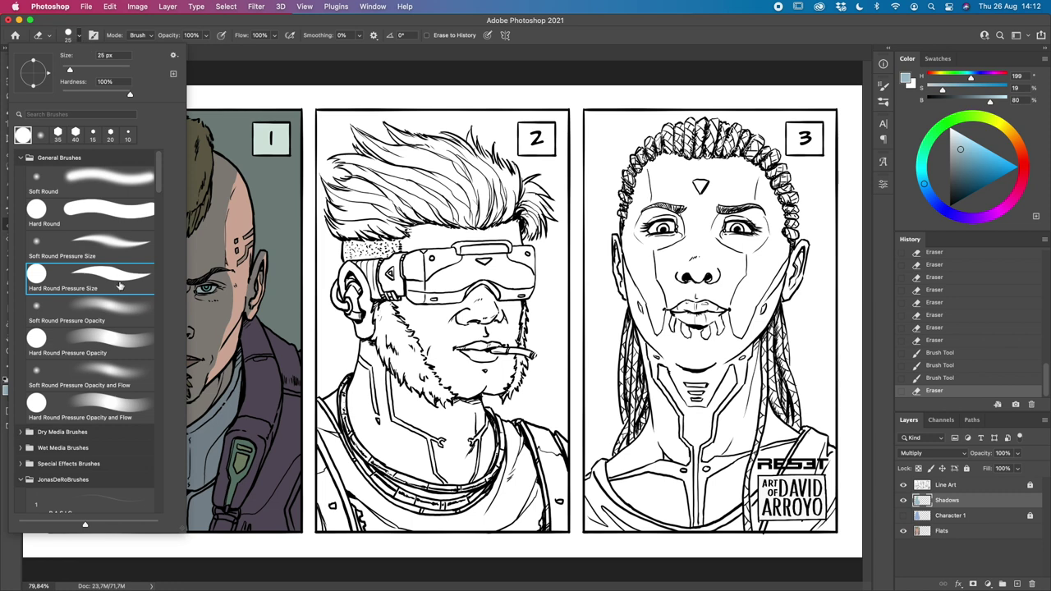
click(83, 37)
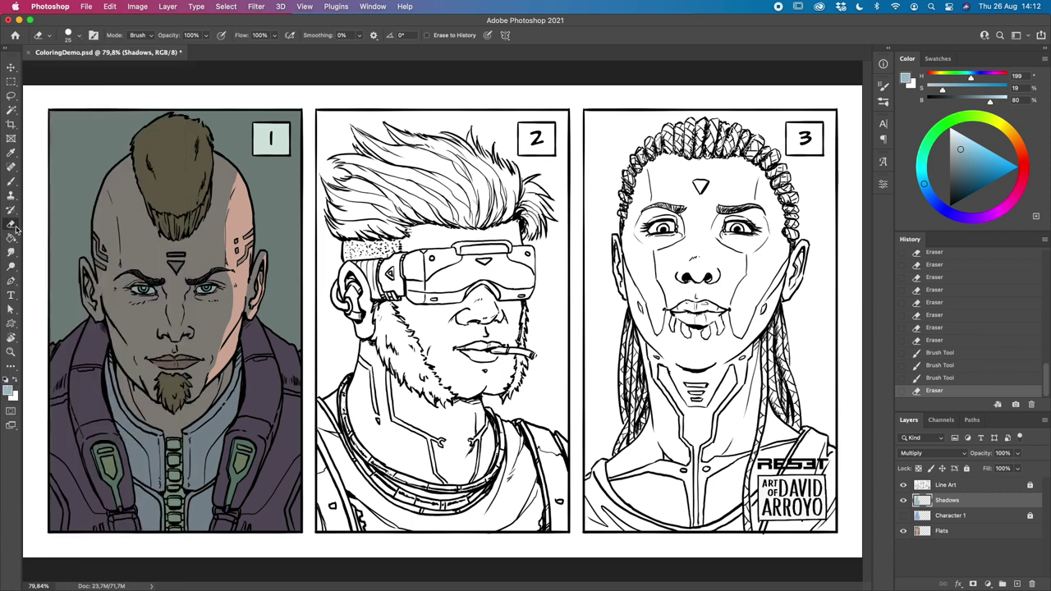
click(15, 179)
click(77, 37)
click(110, 279)
click(231, 62)
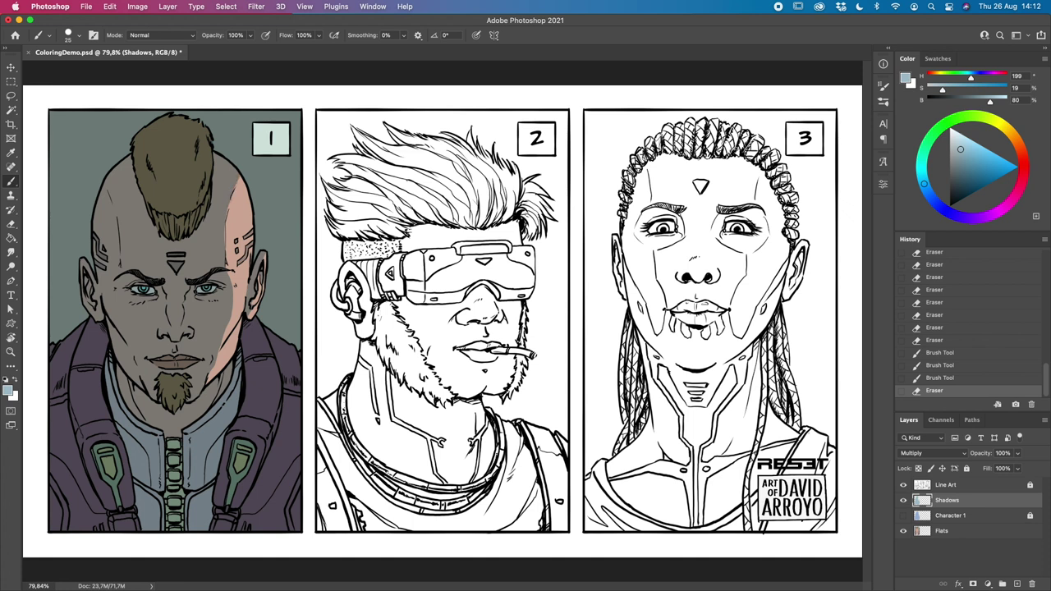
drag(230, 246, 238, 279)
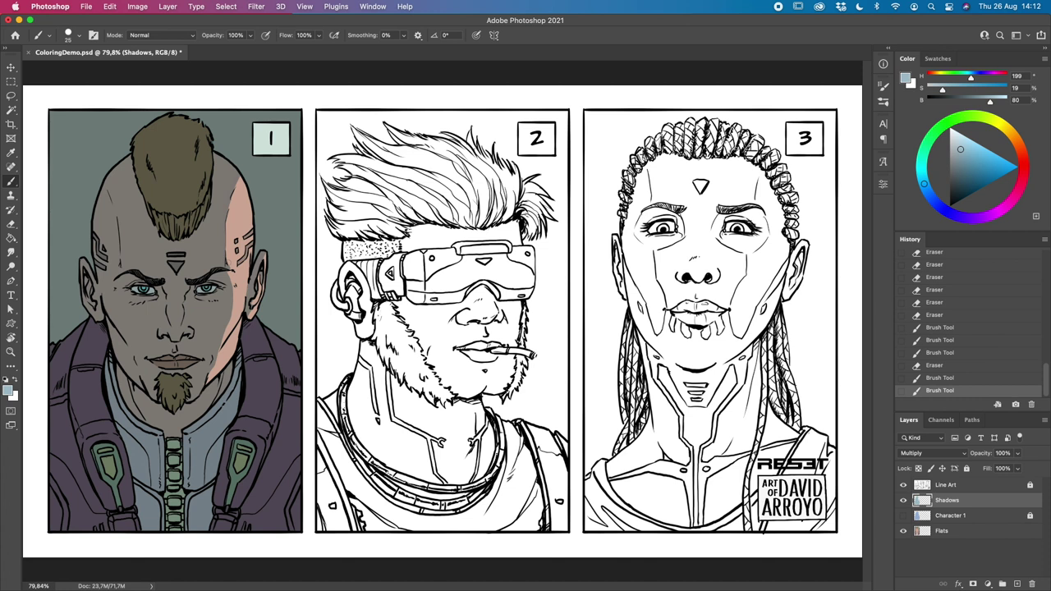
Step: Erase the shadow down the lit side of character 1's nose, from the bridge to the nostril, with a 25 px eraser
key(e)
drag(192, 283, 192, 332)
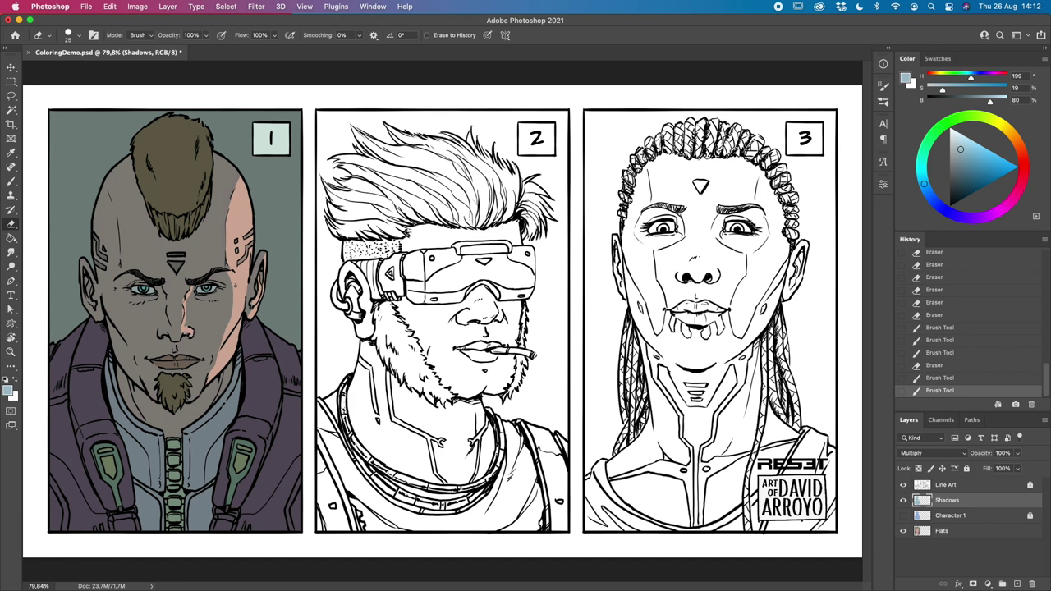
drag(192, 331, 189, 320)
click(188, 320)
click(189, 312)
drag(190, 284, 187, 302)
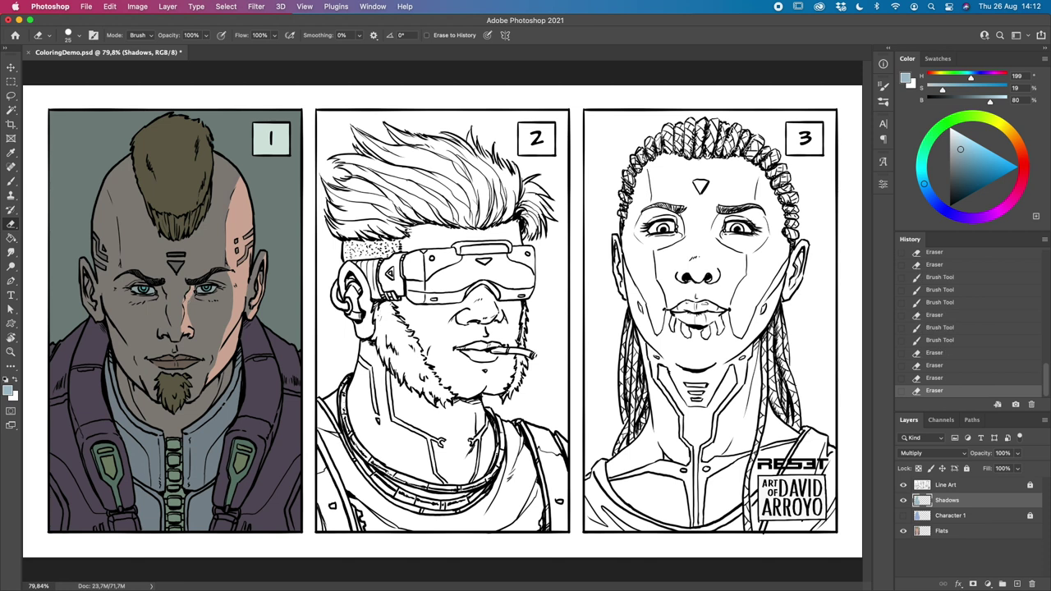
Step: Try erasing the shadow above character 1's upper lip and across the cheek, enlarging the eraser to 70 px for the cheek
mouse_move(179, 348)
mouse_down()
mouse_move(209, 354)
mouse_move(197, 345)
mouse_up()
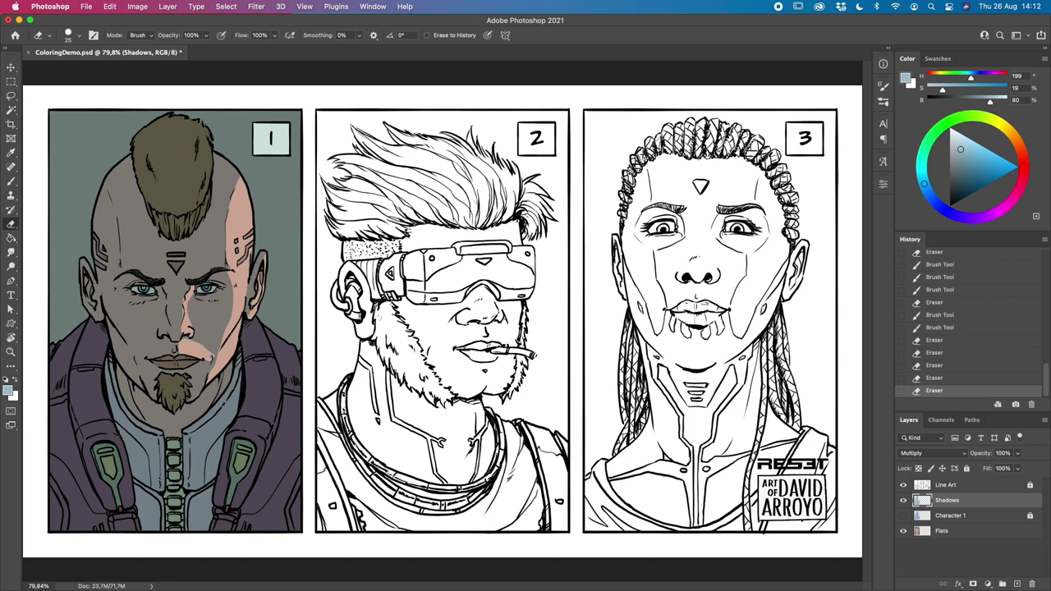
key(bracketright)
key(bracketright)
key(bracketright)
click(215, 360)
click(281, 216)
drag(222, 324, 200, 343)
drag(230, 302, 211, 341)
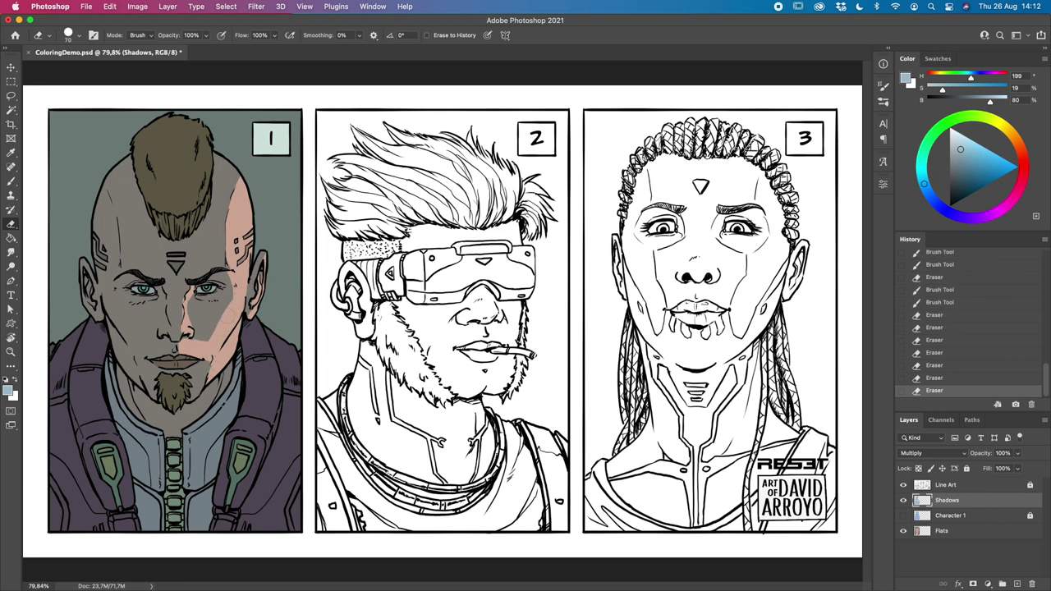
mouse_move(207, 298)
mouse_down()
mouse_move(227, 292)
mouse_move(226, 312)
mouse_move(215, 329)
mouse_move(195, 329)
mouse_move(190, 319)
mouse_move(207, 335)
mouse_move(203, 326)
mouse_move(223, 328)
mouse_up()
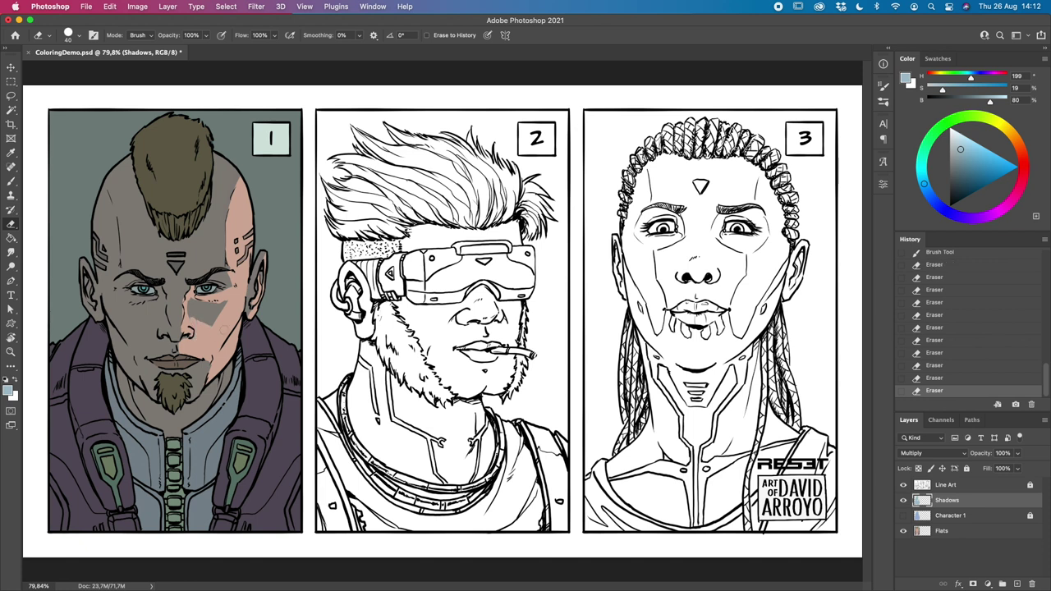
Step: Undo the last four cheek strokes and try reshaping the cheek shadow below the eye with the eraser and brush
key(super+z)
key(super+z)
key(super+z)
key(super+z)
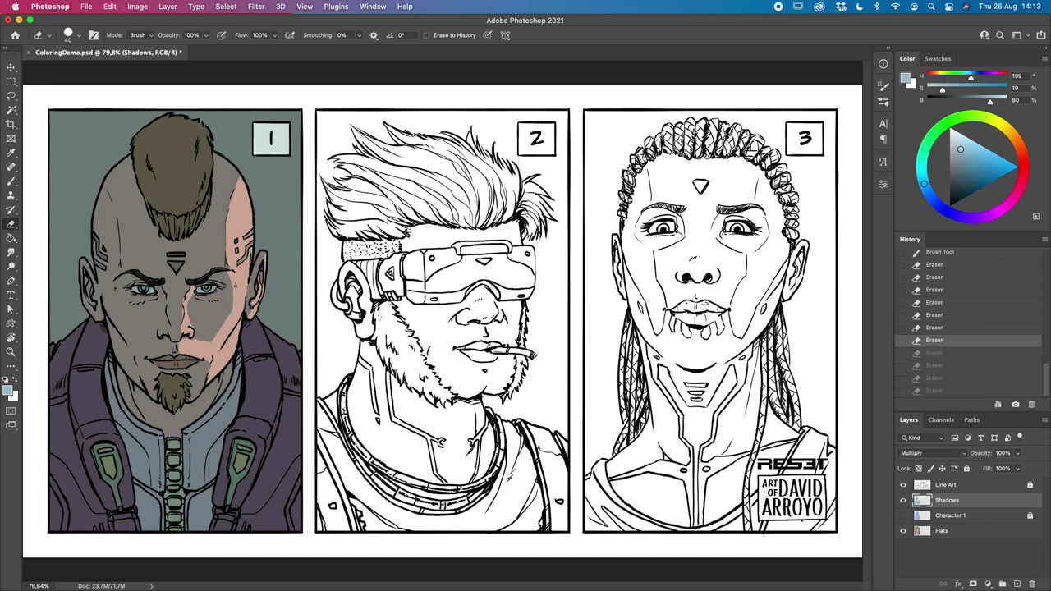
mouse_move(193, 302)
mouse_down()
mouse_move(230, 291)
mouse_move(196, 307)
mouse_move(209, 307)
mouse_move(192, 319)
mouse_move(226, 297)
mouse_move(205, 316)
mouse_move(228, 308)
mouse_move(200, 358)
mouse_move(230, 319)
mouse_move(226, 300)
mouse_up()
key(b)
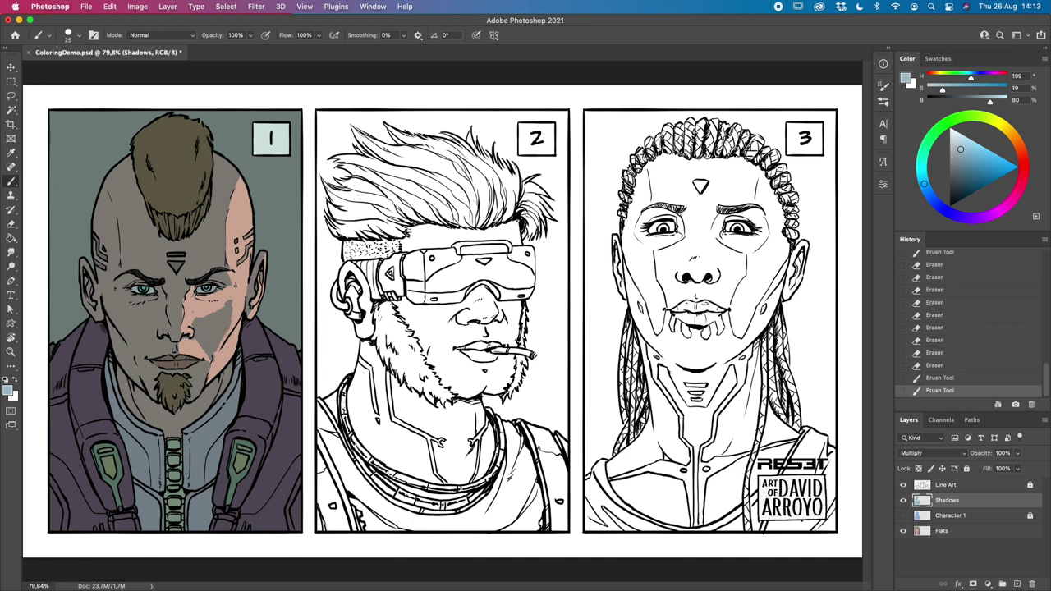
Step: Undo the cheek and mouth shadow edits back to the erased light on the nose
key(super+z)
key(super+z)
key(super+z)
key(super+z)
key(super+z)
key(super+z)
key(super+z)
key(super+z)
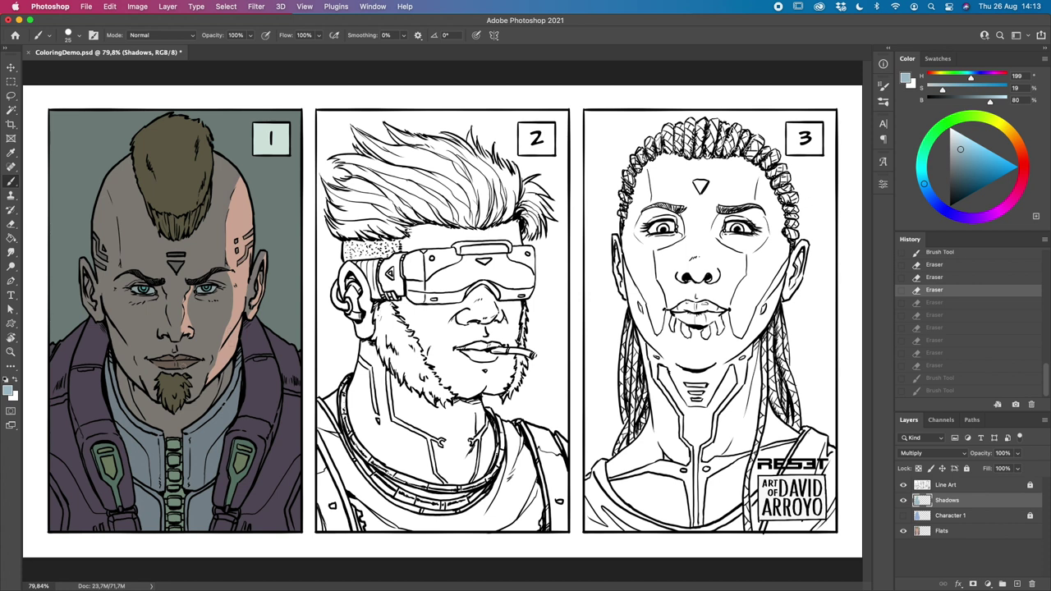
Step: Erase small spots of shadow around character 1's mouth and goatee with a 30 px eraser and touch them up with the brush
key(e)
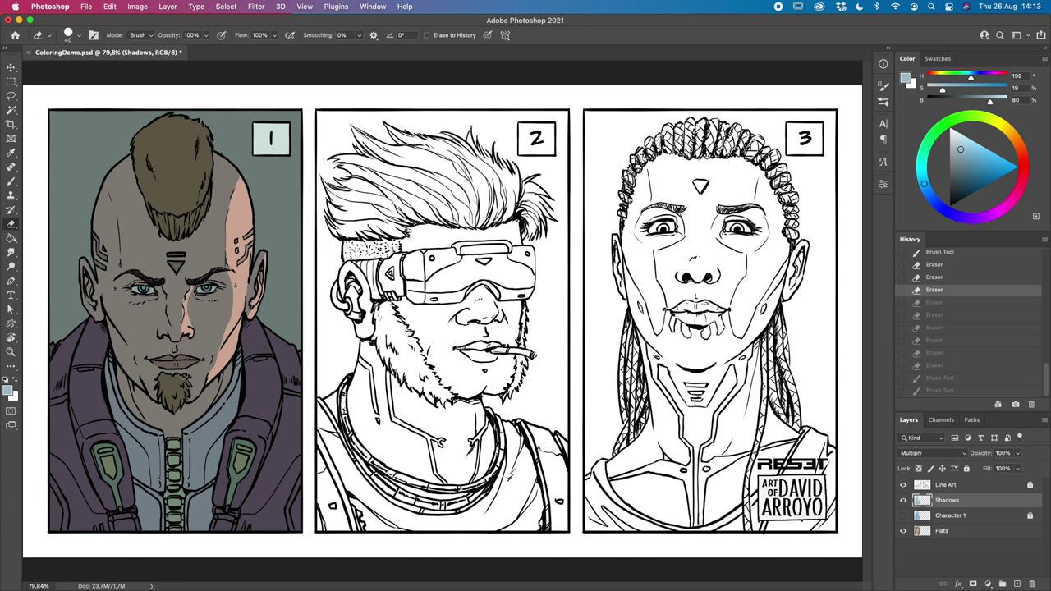
key(bracketleft)
click(183, 377)
click(183, 377)
click(183, 377)
click(183, 377)
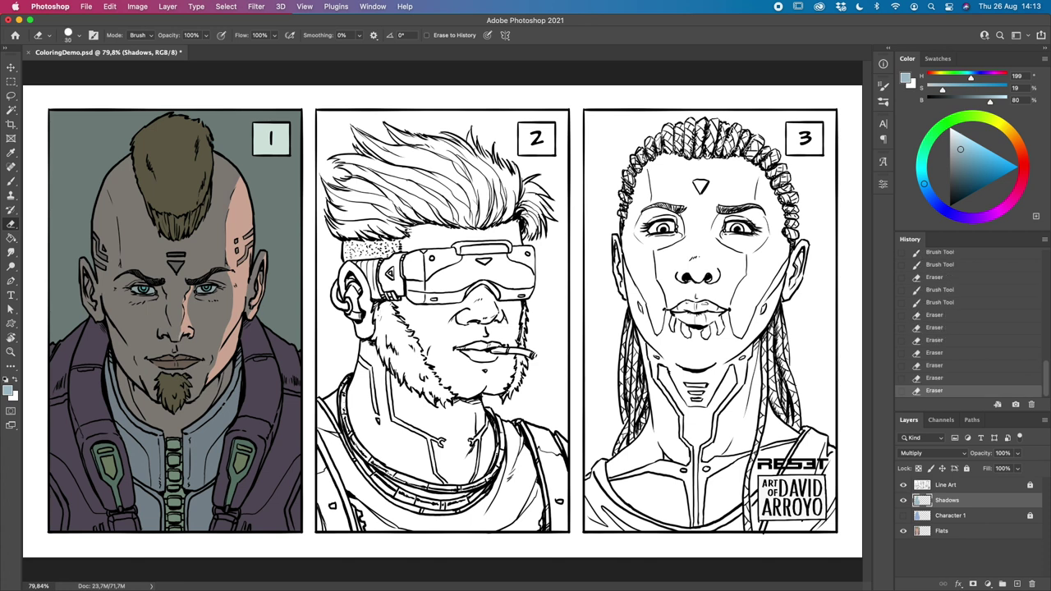
key(b)
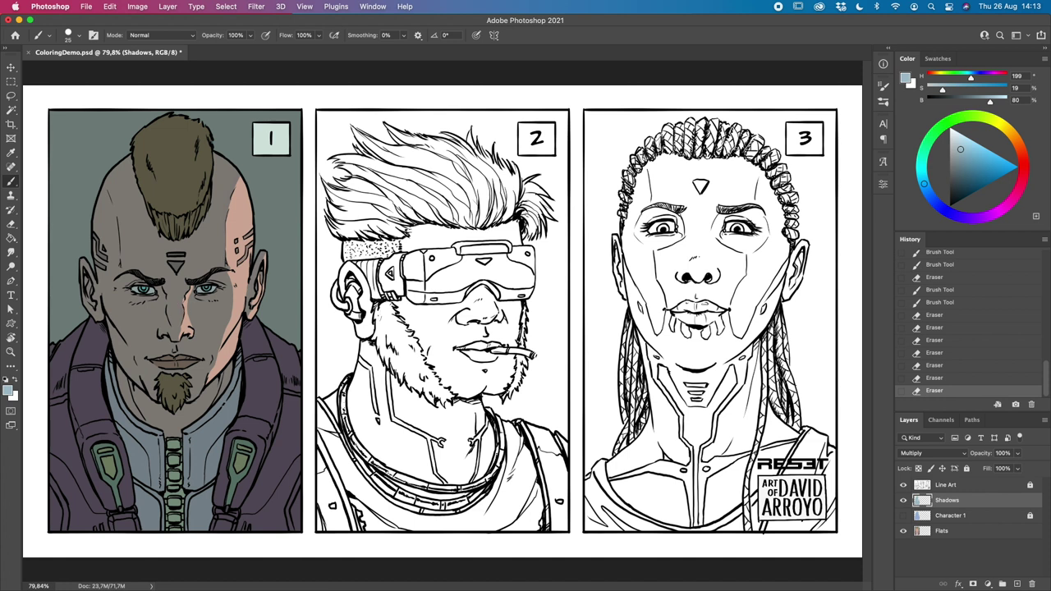
click(183, 377)
Step: Erase small highlights down the lit edge of character 1's goatee with a 25 px eraser
key(e)
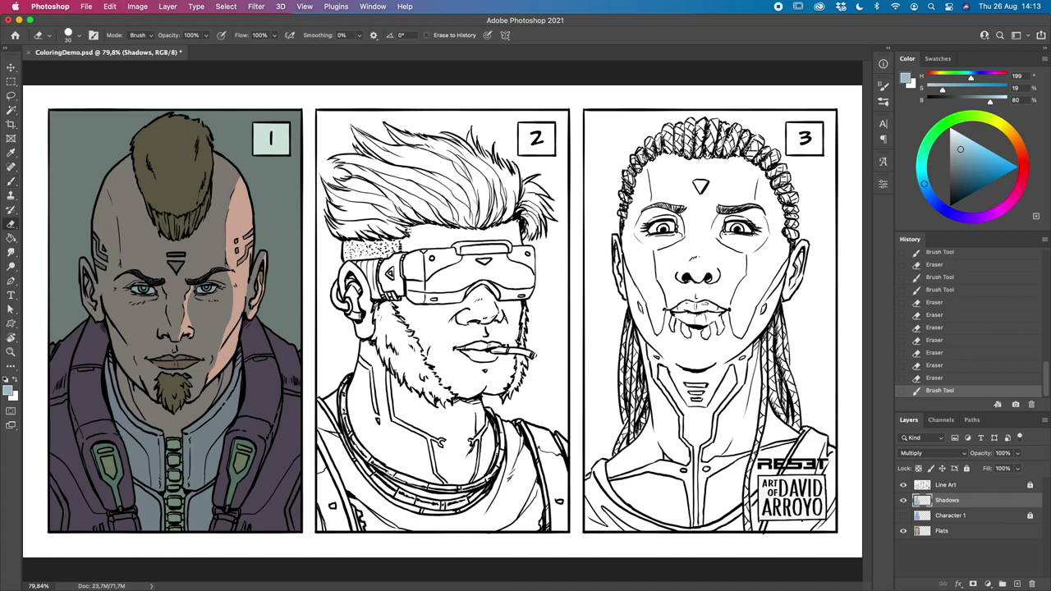
key(bracketleft)
click(186, 377)
click(188, 389)
click(187, 395)
click(185, 399)
click(181, 401)
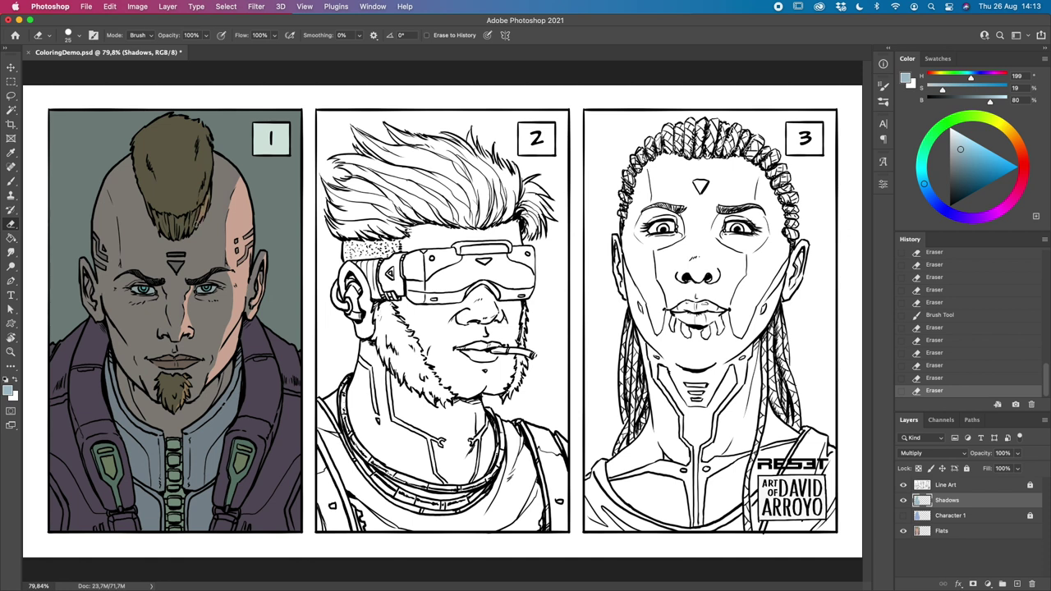
Step: Erase thin highlights of shadow from the lower strands of character 1's mohawk
click(195, 218)
click(192, 218)
click(191, 224)
click(188, 236)
Step: Enlarge the eraser to 45 px and erase a strip of shadow along the purple jacket's raised collar on the lit side
key(bracketright)
click(261, 334)
key(bracketright)
key(bracketright)
key(bracketright)
click(272, 363)
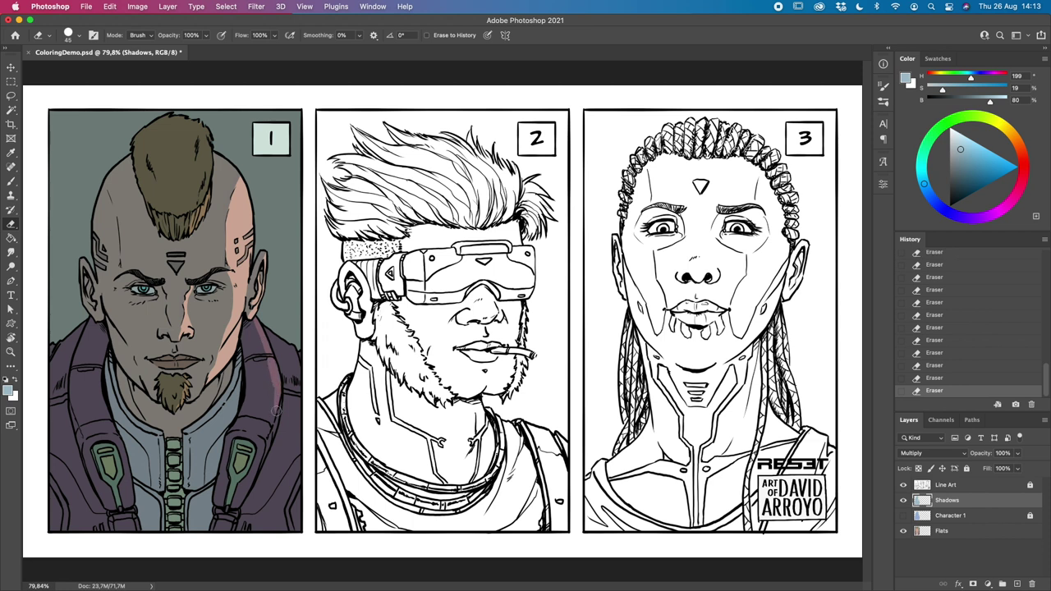
Step: Erase the shadow on the lit side of the inner suit's collar, adjusting the eraser size and finishing at 45 px
key(bracketleft)
key(bracketleft)
key(bracketleft)
key(bracketleft)
key(bracketright)
key(bracketright)
key(bracketright)
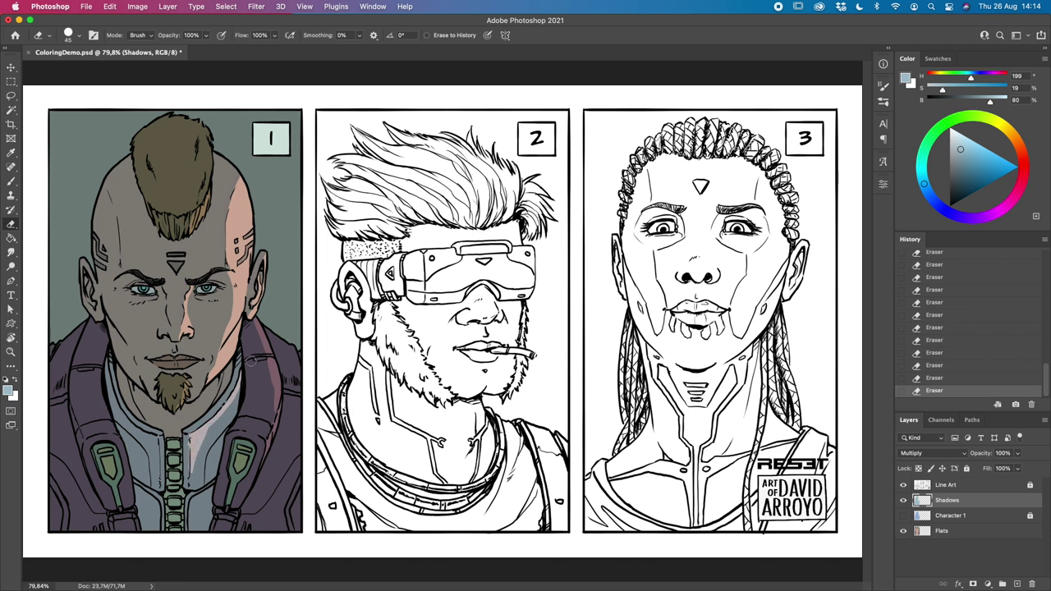
Step: Erase the shadow from the inner suit panel between the green zipper and the jacket, refining its edges with the brush and eraser
drag(193, 481, 202, 441)
drag(192, 525, 203, 492)
drag(206, 455, 206, 430)
drag(201, 481, 201, 453)
drag(206, 468, 206, 442)
mouse_move(203, 489)
mouse_down()
mouse_move(213, 421)
mouse_move(230, 395)
mouse_up()
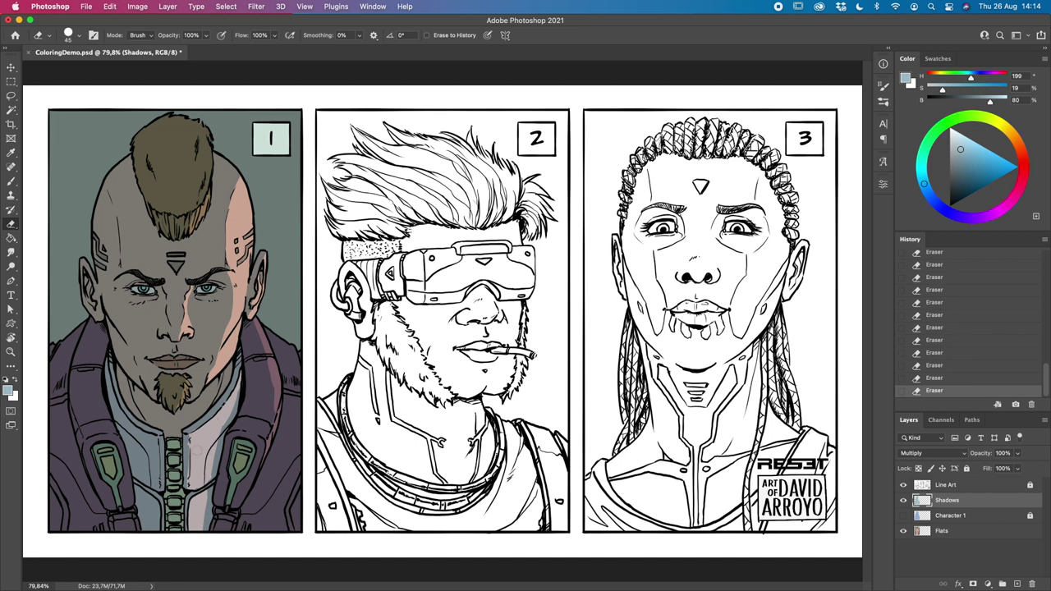
key(b)
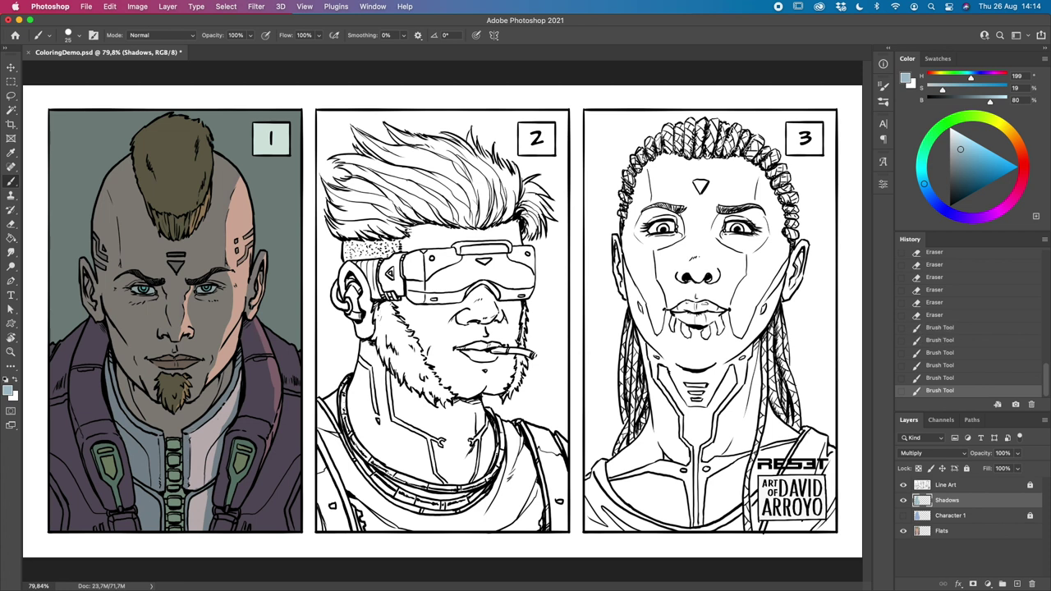
key(e)
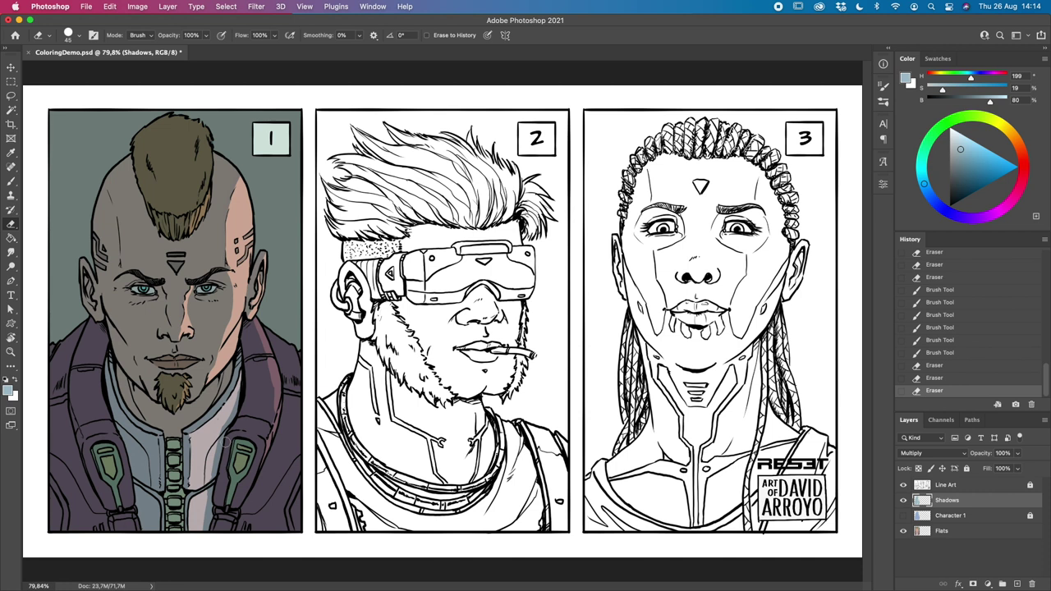
Step: Lasso the jacket's shoulder and sleeve outside the collar on the lit side and set the eraser to Soft Round Pressure Opacity and Flow
key(l)
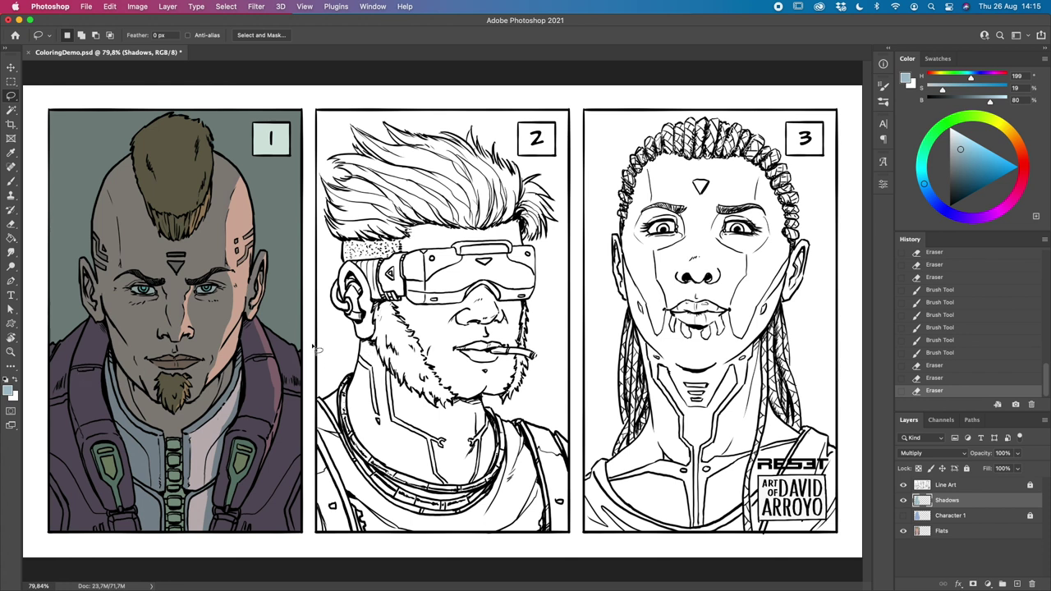
mouse_move(315, 349)
mouse_down()
mouse_move(263, 321)
mouse_move(281, 427)
mouse_move(239, 530)
mouse_move(255, 543)
mouse_move(306, 549)
mouse_move(326, 385)
mouse_move(314, 349)
mouse_up()
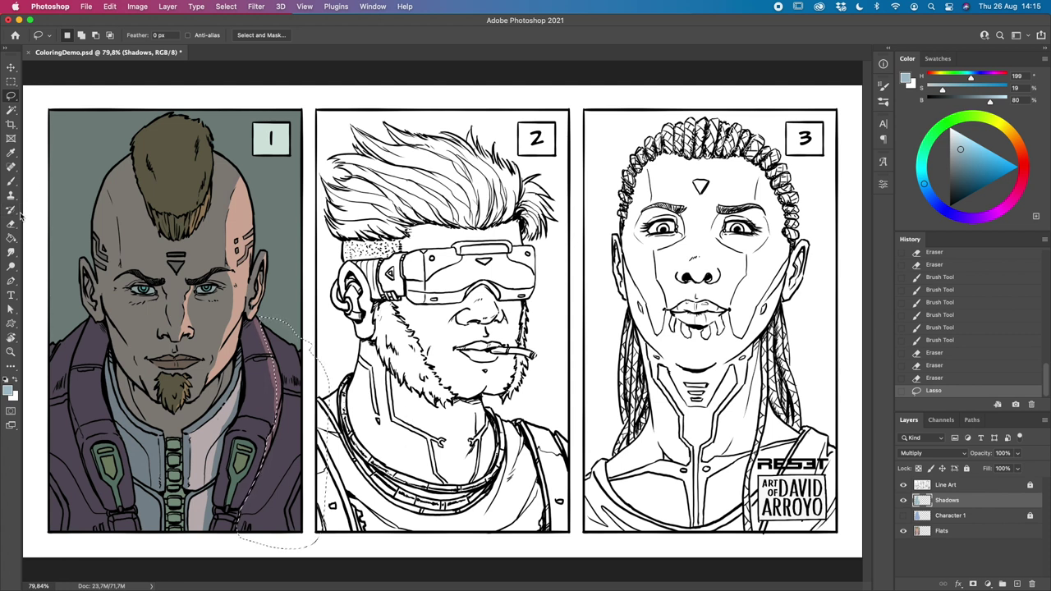
key(e)
click(79, 36)
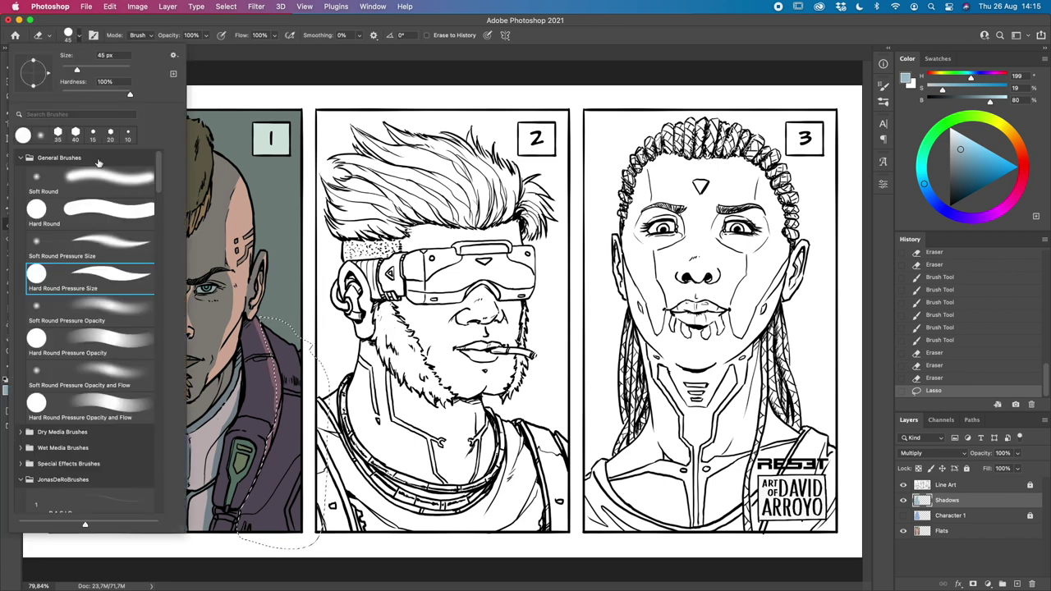
click(130, 374)
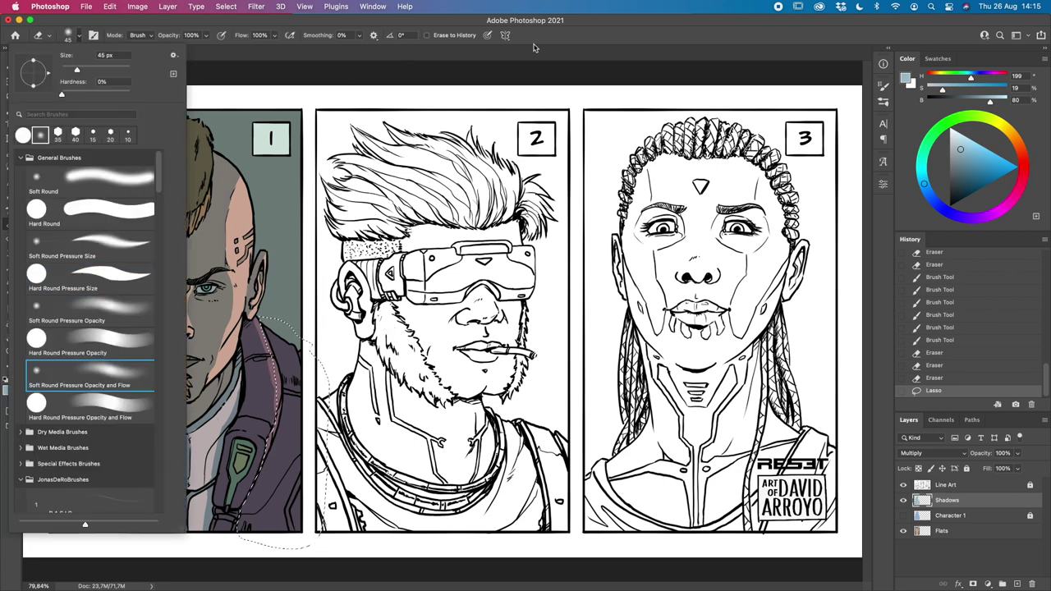
click(596, 42)
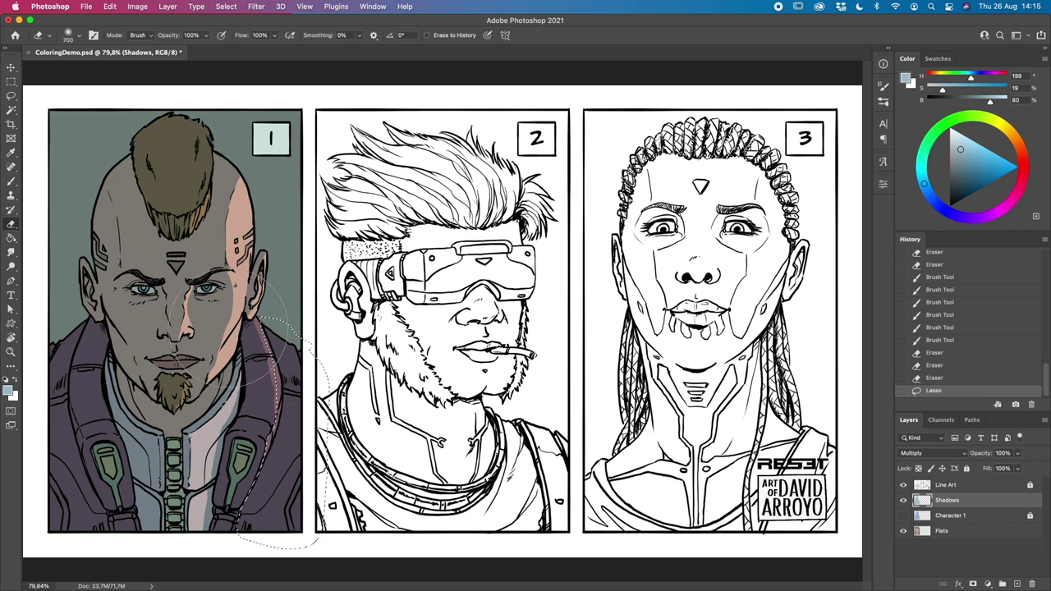
click(79, 36)
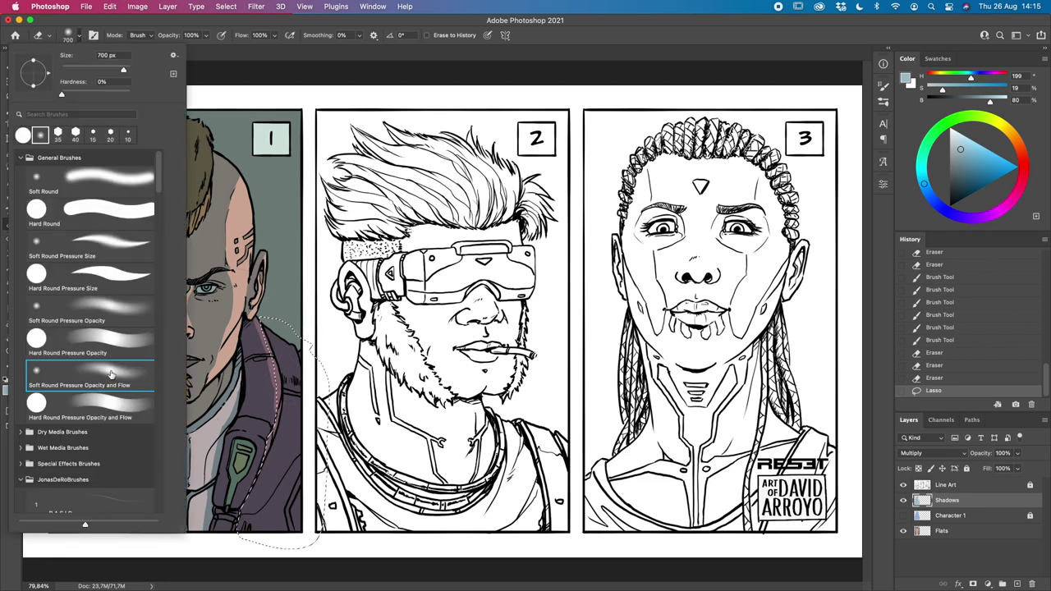
double_click(122, 345)
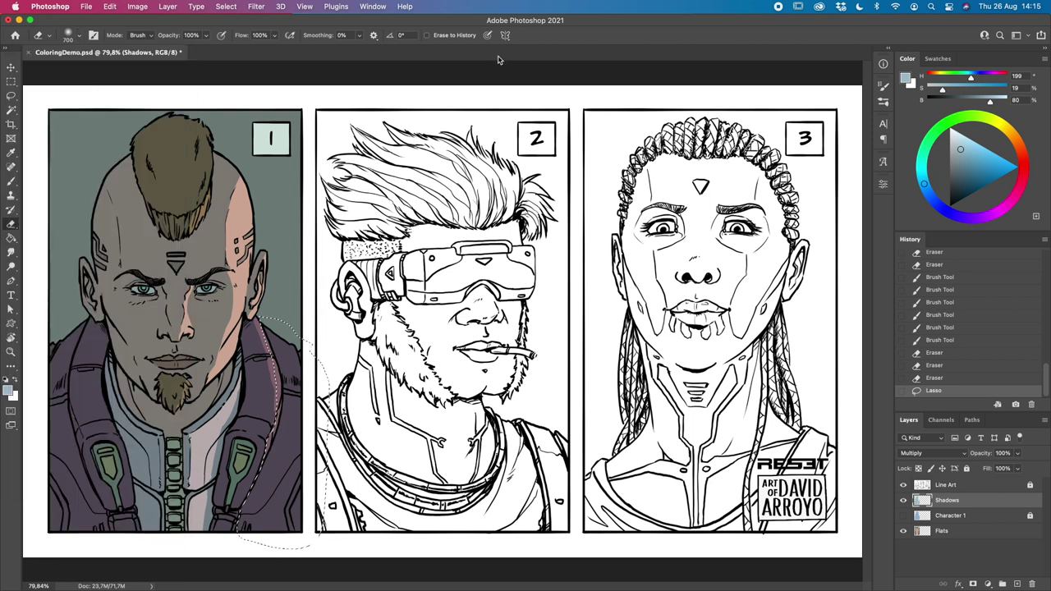
Step: Fade the shadow on the selected part of the jacket with a soft eraser enlarged to 1200 px, hiding the selection outline
key(bracketright)
key(bracketright)
key(bracketright)
key(bracketright)
key(bracketright)
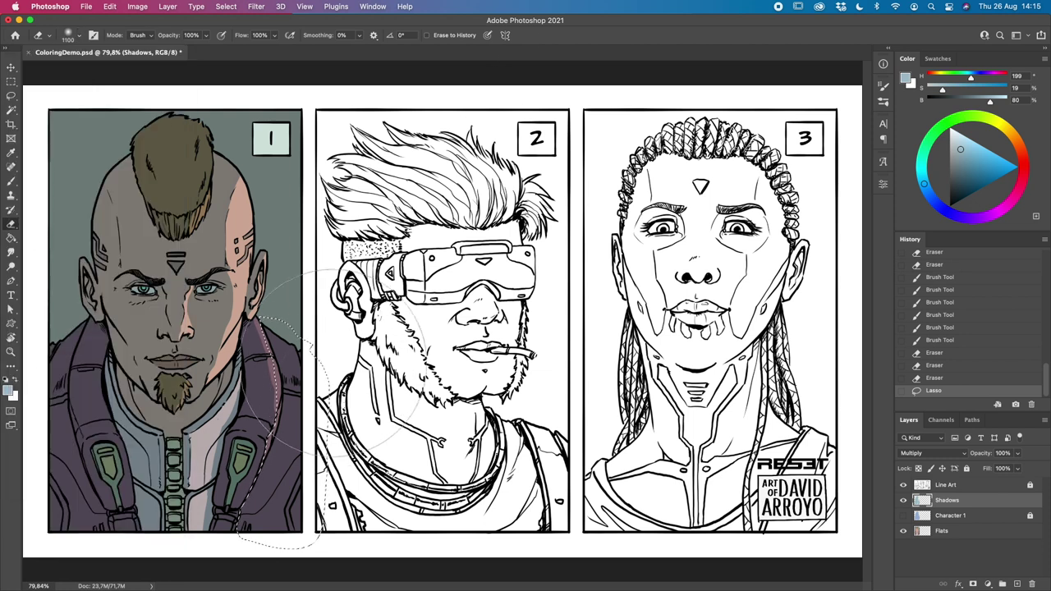
drag(329, 394, 308, 525)
drag(306, 493, 293, 574)
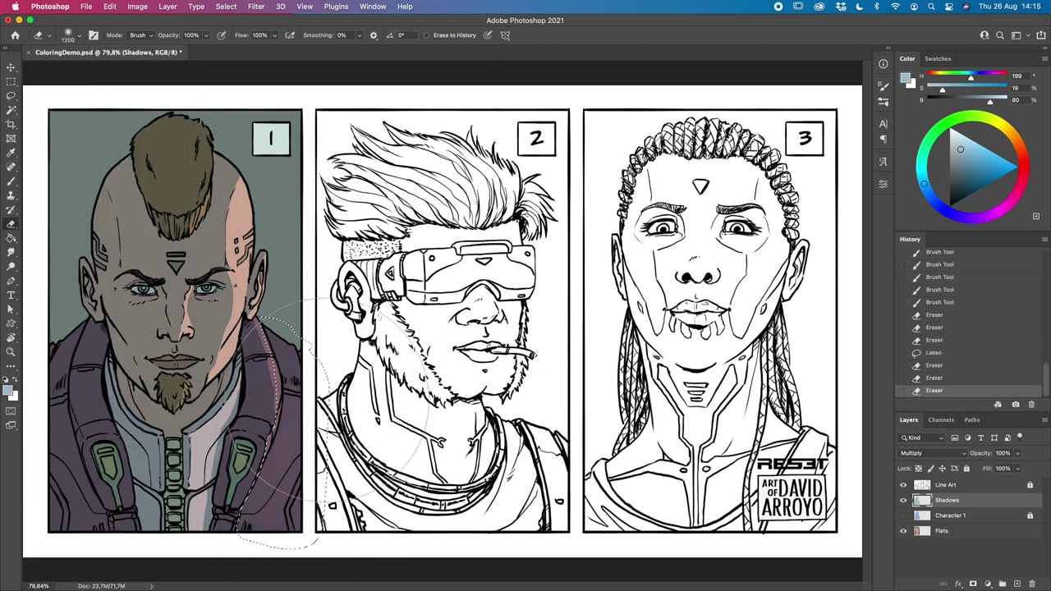
drag(296, 526, 287, 566)
drag(299, 492, 291, 524)
key(super+h)
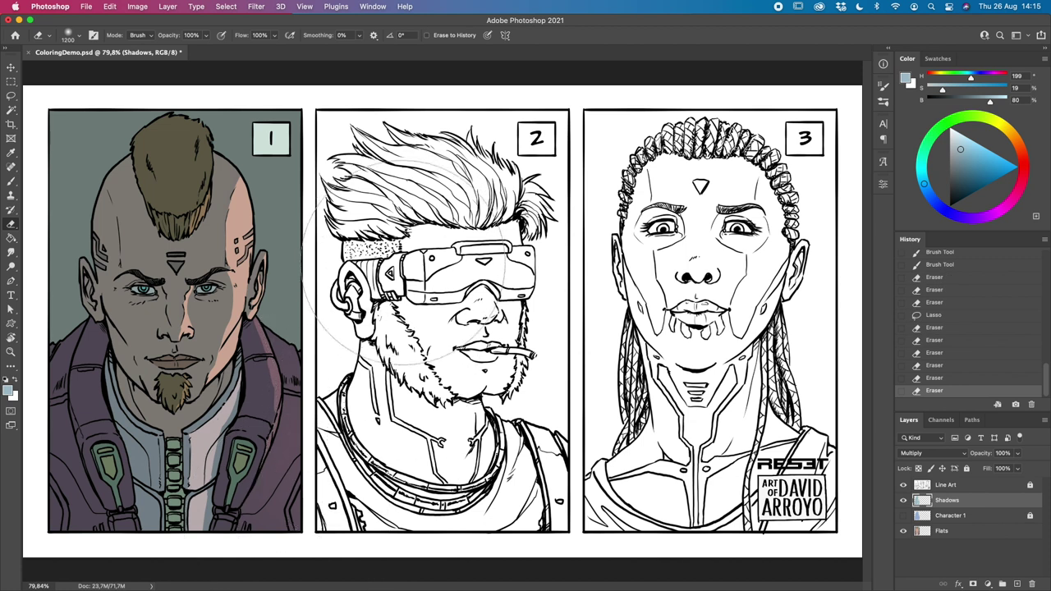
Step: Shrink the soft eraser to lighten the shadow near the jacket's lower edge on the lit side, and deselect
key(bracketleft)
key(bracketleft)
key(bracketleft)
key(bracketleft)
key(bracketleft)
key(bracketleft)
key(bracketleft)
key(bracketleft)
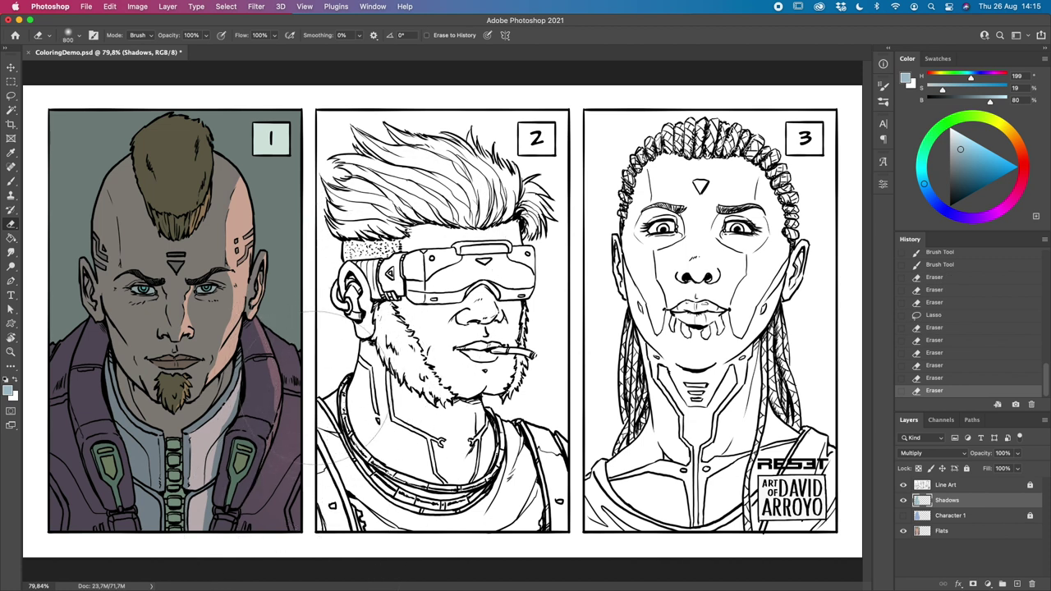
mouse_move(295, 568)
mouse_down()
mouse_move(287, 546)
mouse_move(261, 558)
mouse_up()
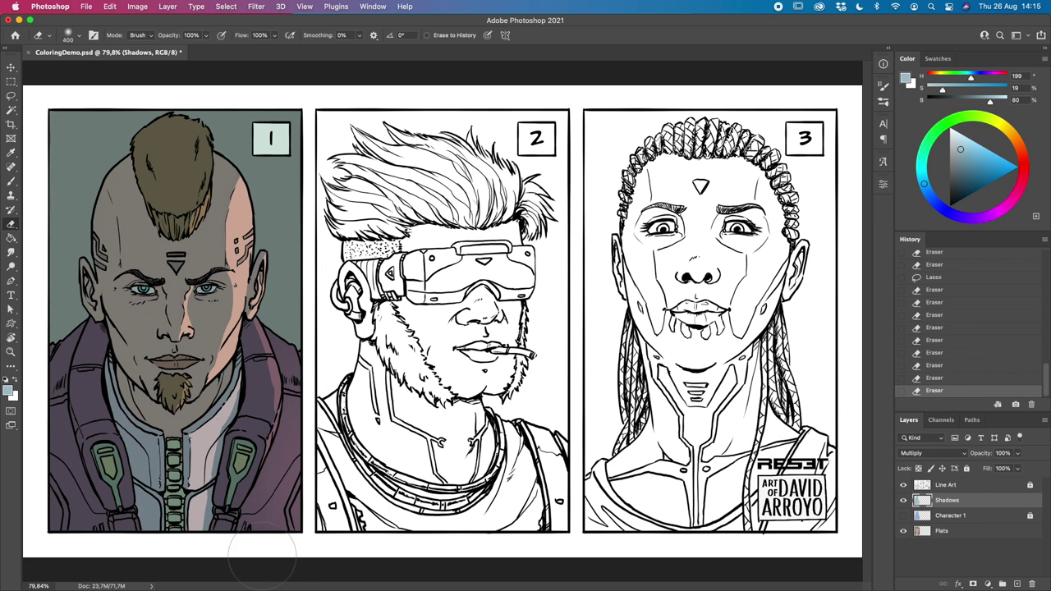
key(bracketleft)
key(super+d)
Step: Lasso the shadow edge from the forehead to the cheek on the lit side and soften it with the soft eraser, reducing it to 100 px
key(l)
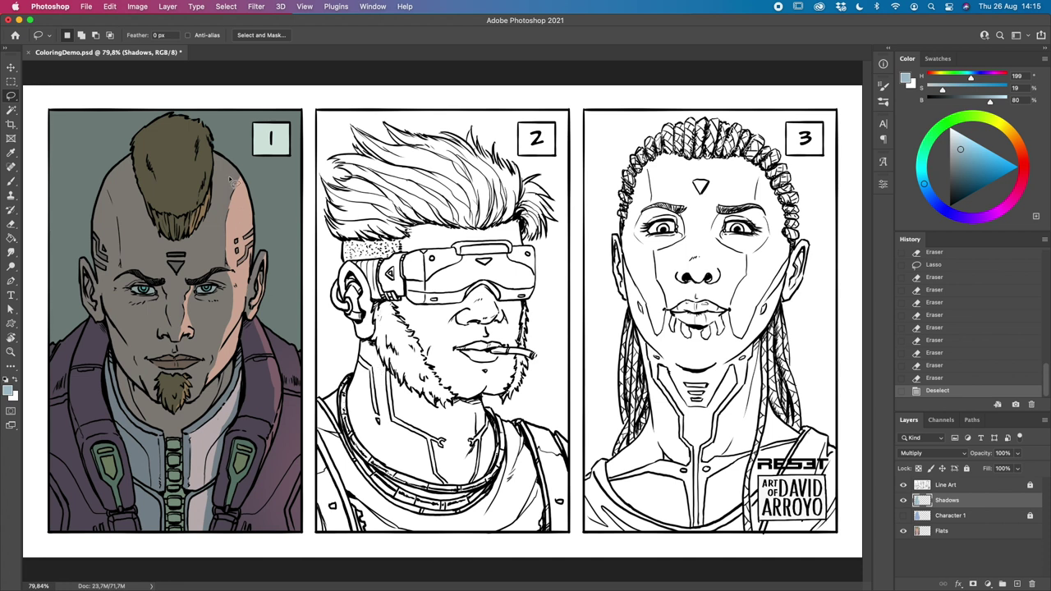
mouse_move(246, 181)
mouse_down()
mouse_move(243, 321)
mouse_move(212, 392)
mouse_move(190, 302)
mouse_move(220, 196)
mouse_move(246, 179)
mouse_up()
key(e)
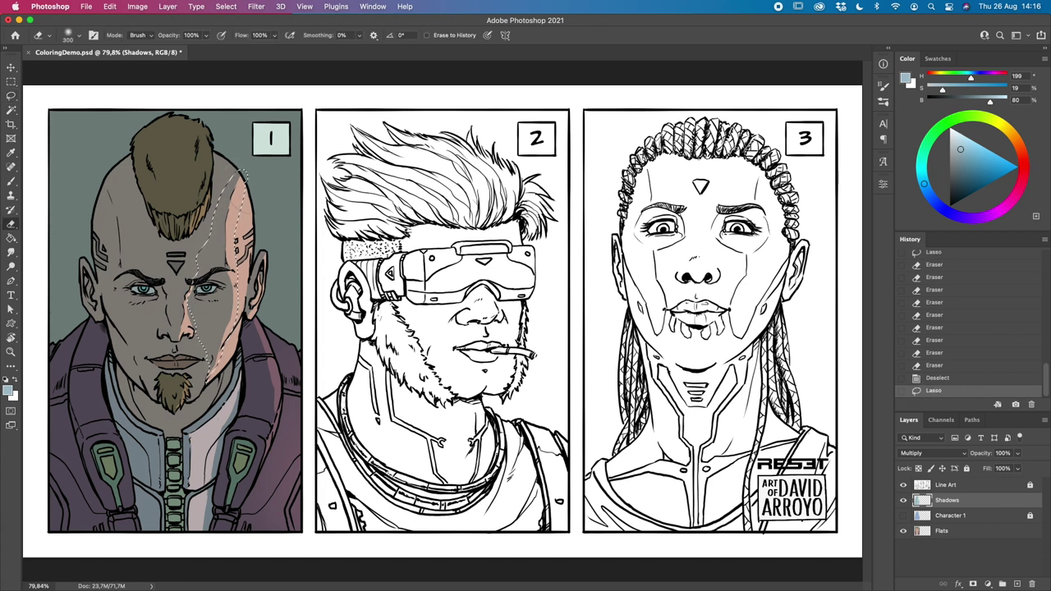
key(ctrl+h)
drag(245, 172, 235, 188)
key(bracketleft)
mouse_move(220, 308)
mouse_down()
mouse_move(233, 283)
mouse_move(238, 296)
mouse_up()
drag(233, 279, 235, 292)
key(bracketleft)
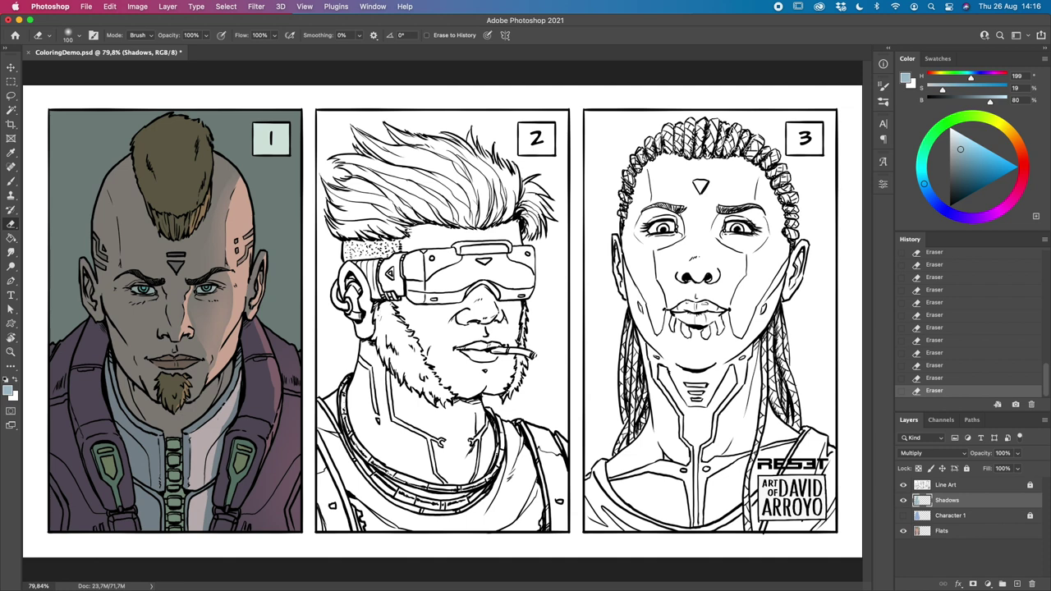
Step: Hide the Flats layer and toggle the Shadows layer to examine the shadow shapes alone, and show both layers again
click(903, 530)
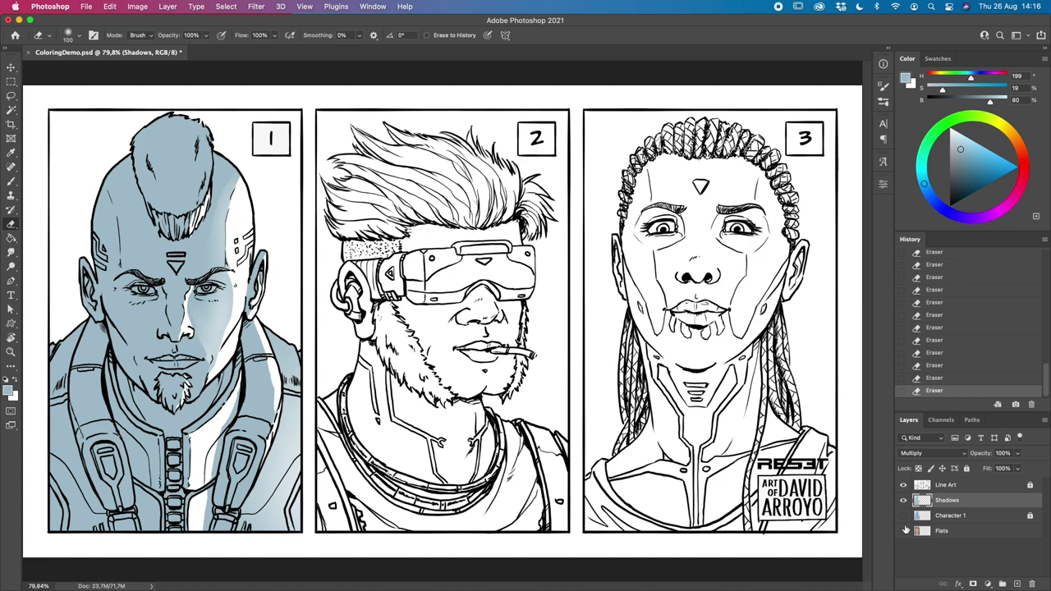
click(903, 500)
click(903, 500)
click(903, 500)
click(903, 500)
click(903, 530)
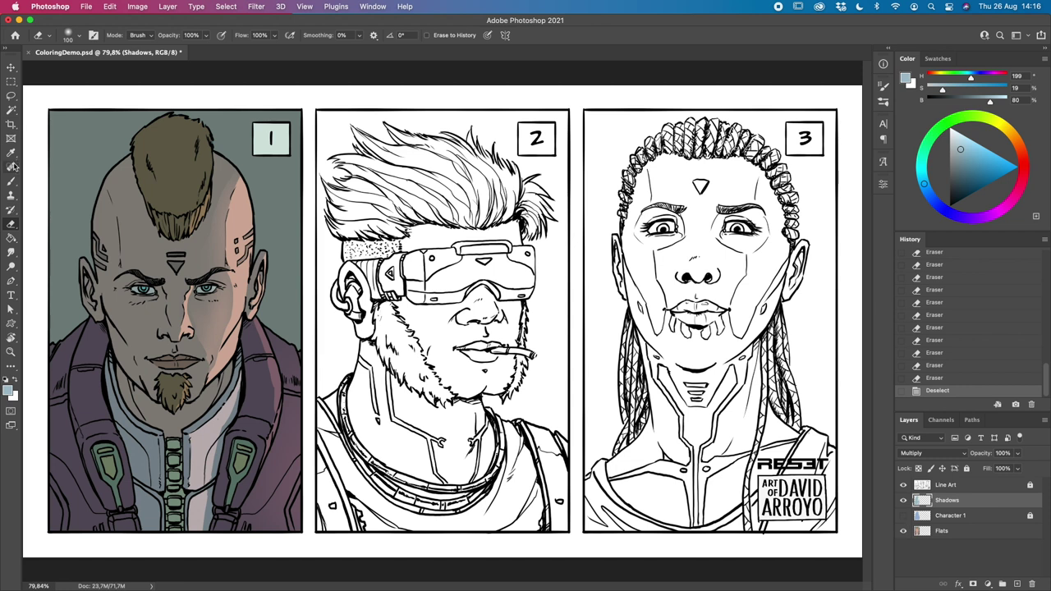
Step: Lasso the shaded side of character 1's head and outer jacket, hide the selection outline and return to the soft eraser
click(12, 97)
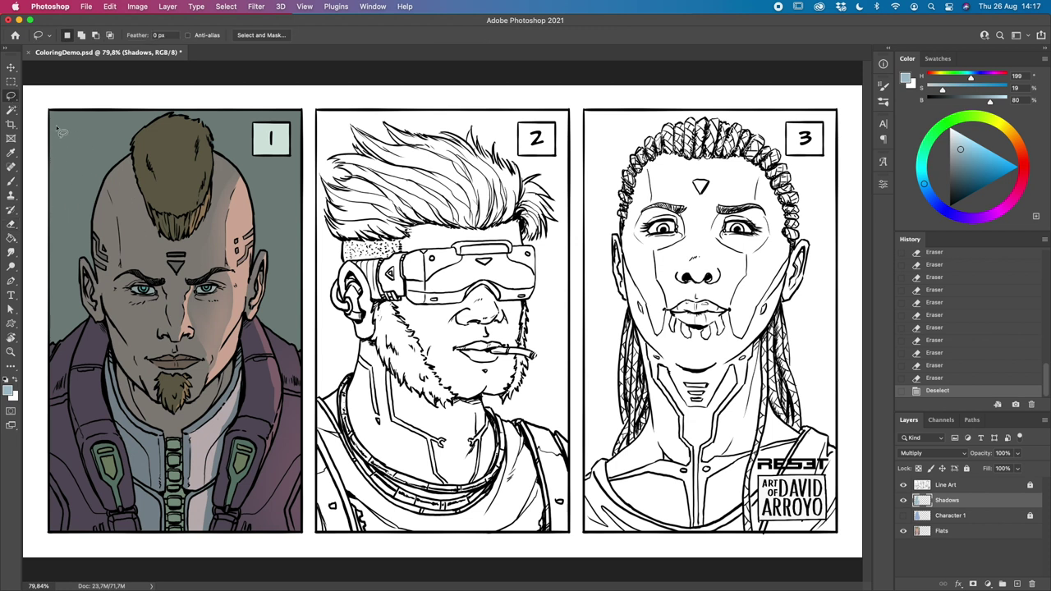
mouse_move(43, 103)
mouse_down()
mouse_move(114, 115)
mouse_move(130, 163)
mouse_move(121, 231)
mouse_move(131, 281)
mouse_move(120, 287)
mouse_move(120, 321)
mouse_move(133, 386)
mouse_move(108, 356)
mouse_move(113, 328)
mouse_move(91, 320)
mouse_move(69, 398)
mouse_move(114, 536)
mouse_move(59, 545)
mouse_move(41, 453)
mouse_move(49, 102)
mouse_up()
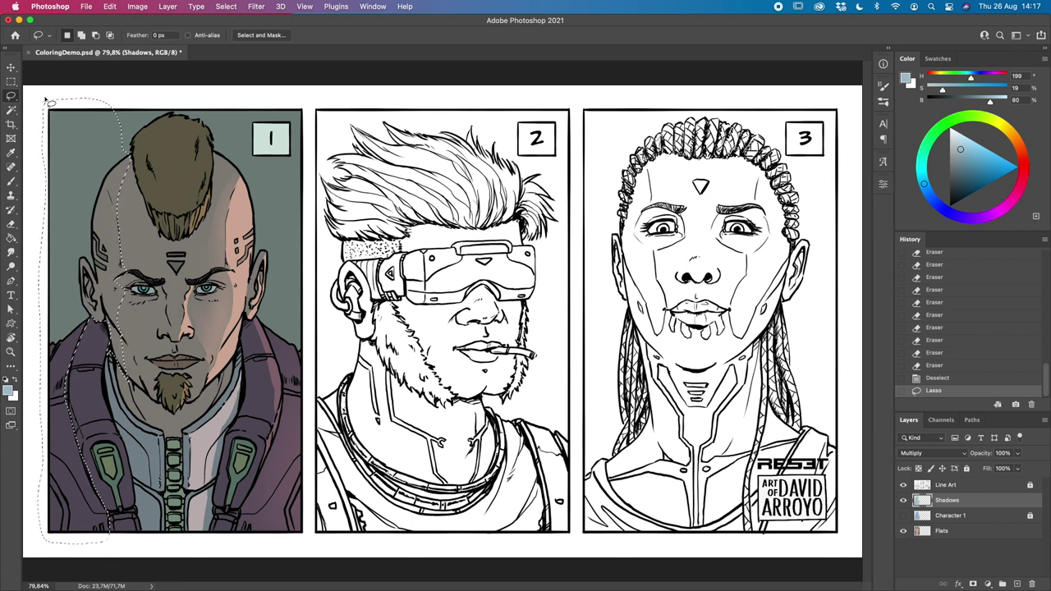
key(super+h)
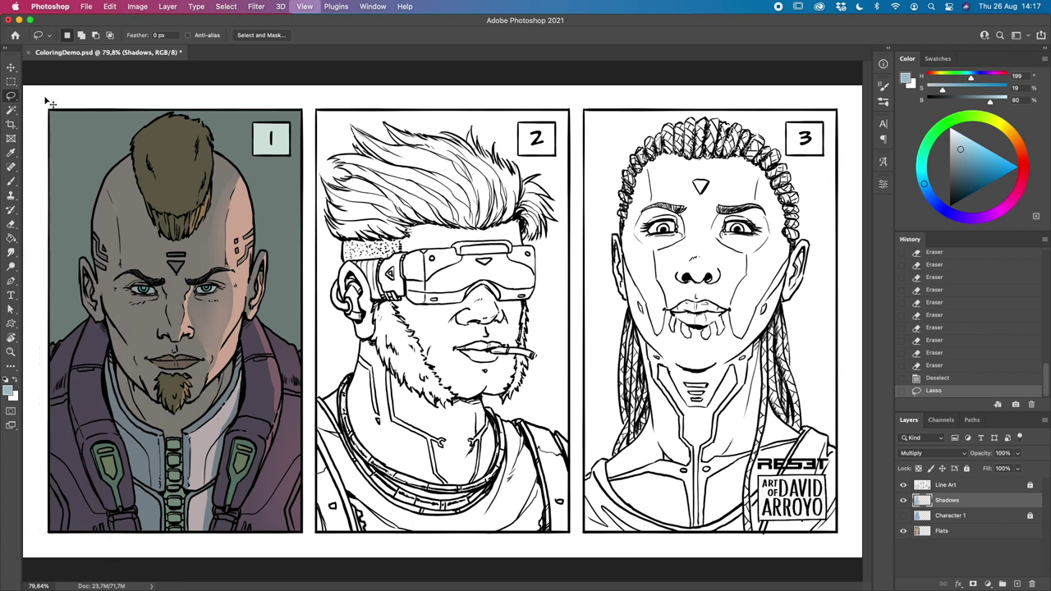
key(e)
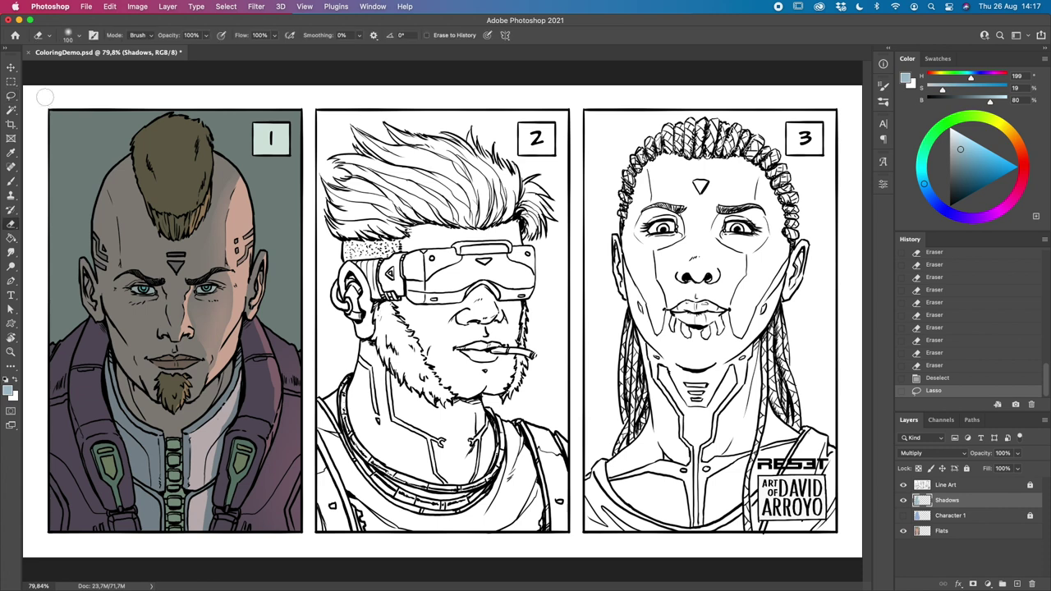
click(72, 36)
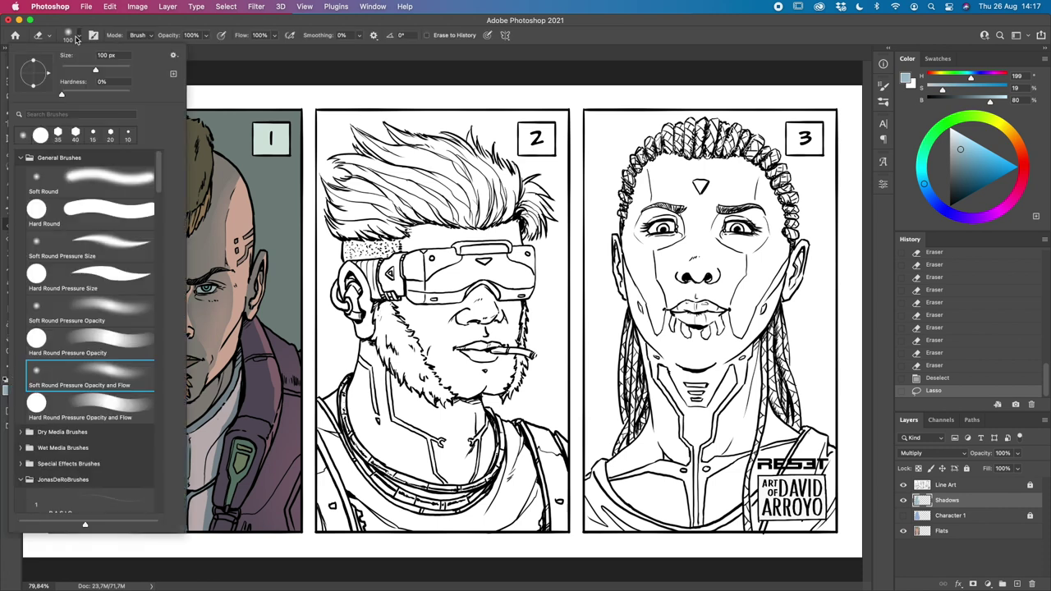
click(313, 55)
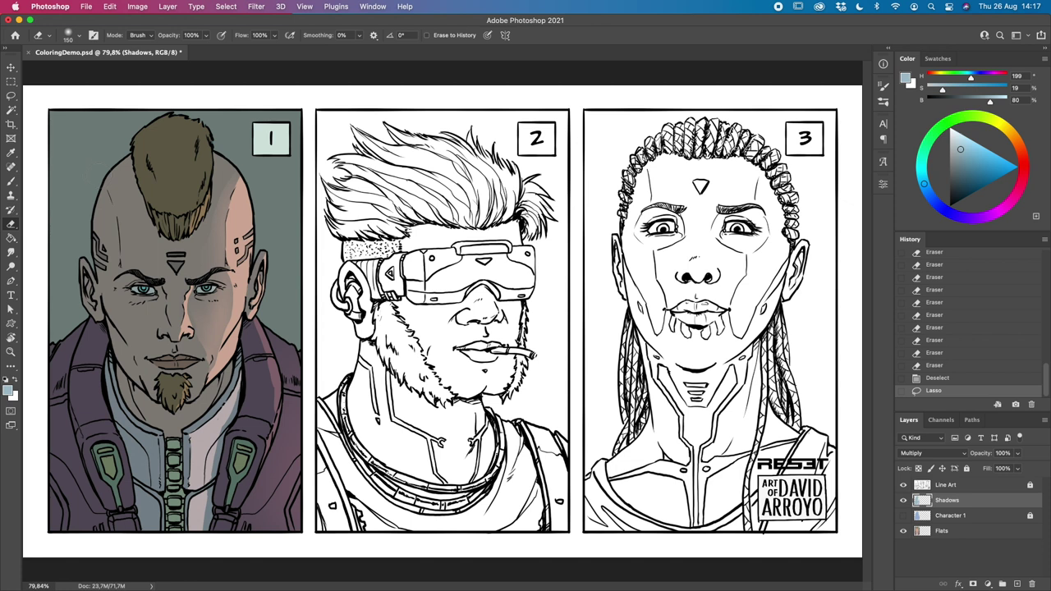
Step: Softly erase shadow along the shaded side of the head and outer jacket at 500 px and 300 px, check the shadow layer alone, and deselect
key(bracketleft)
key(bracketleft)
mouse_move(98, 238)
mouse_down()
mouse_move(90, 320)
mouse_move(107, 378)
mouse_move(90, 427)
mouse_up()
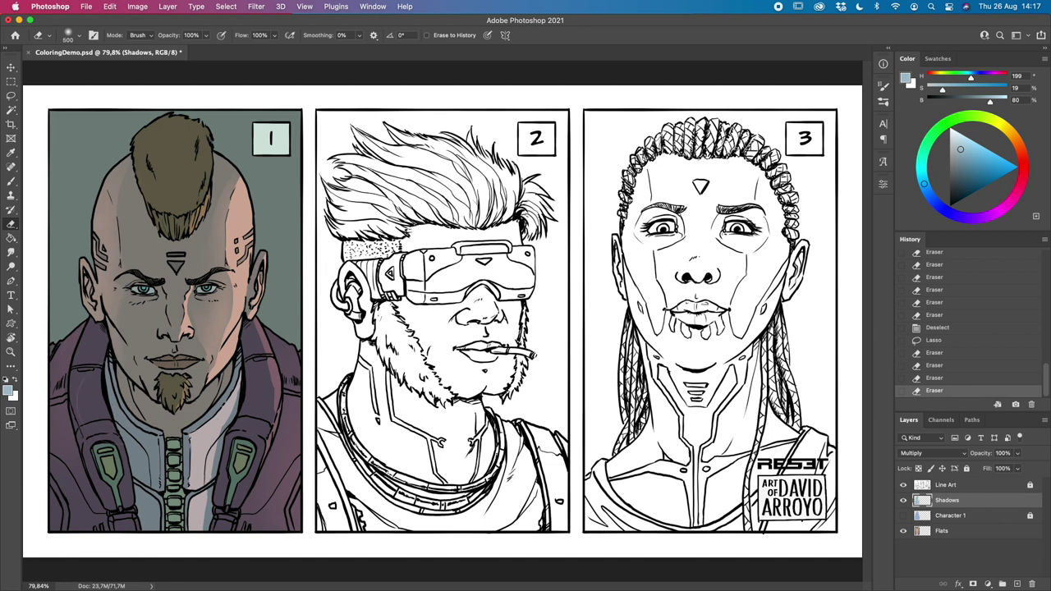
mouse_move(148, 131)
mouse_down()
mouse_move(90, 189)
mouse_move(99, 337)
mouse_up()
key(bracketleft)
key(bracketleft)
mouse_move(37, 452)
mouse_down()
mouse_move(79, 538)
mouse_move(63, 353)
mouse_move(70, 545)
mouse_move(57, 404)
mouse_move(52, 519)
mouse_move(60, 376)
mouse_move(38, 434)
mouse_up()
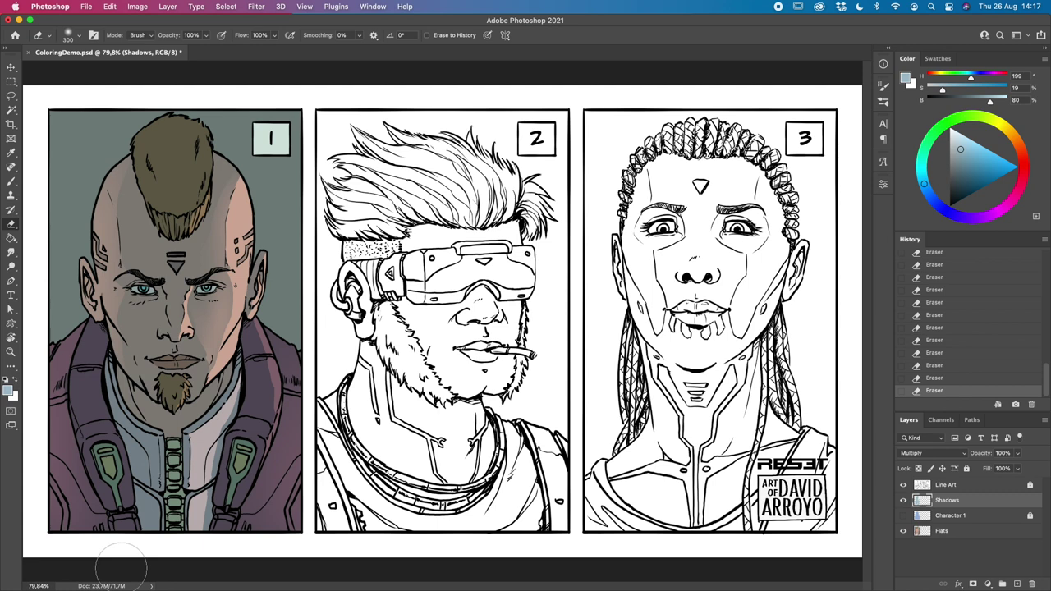
click(902, 530)
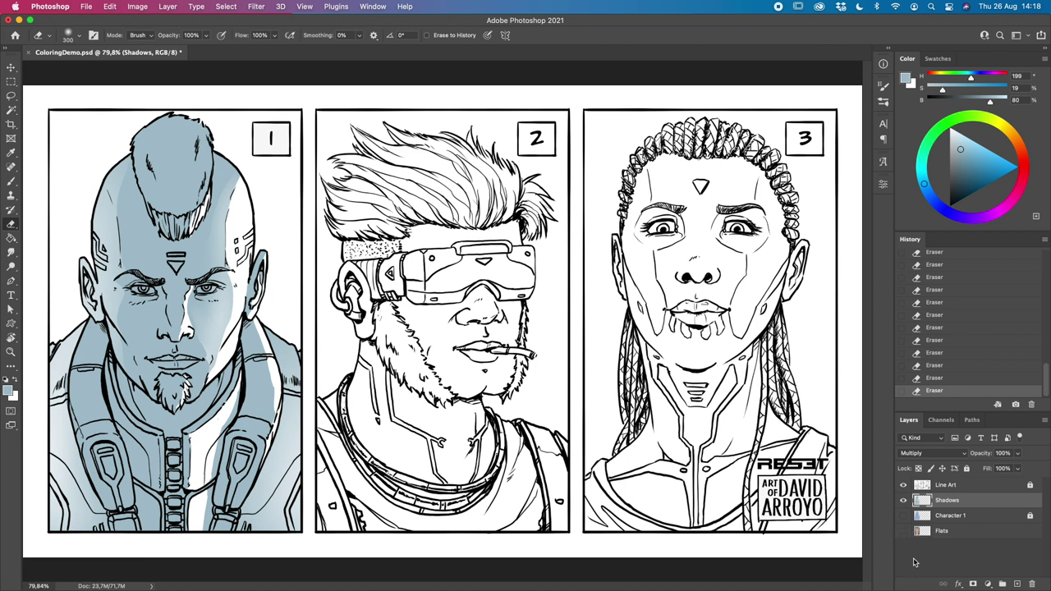
click(904, 530)
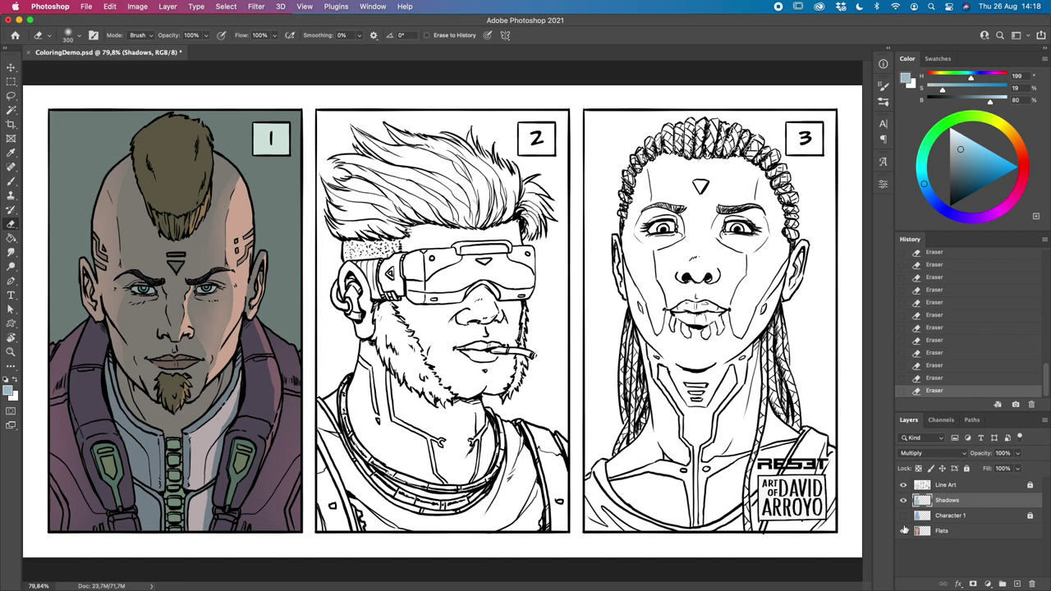
key(super+d)
Step: Lasso the area beside the nose on the shaded side of the face, lighten its shadow with the 300 px soft eraser, and deselect
key(l)
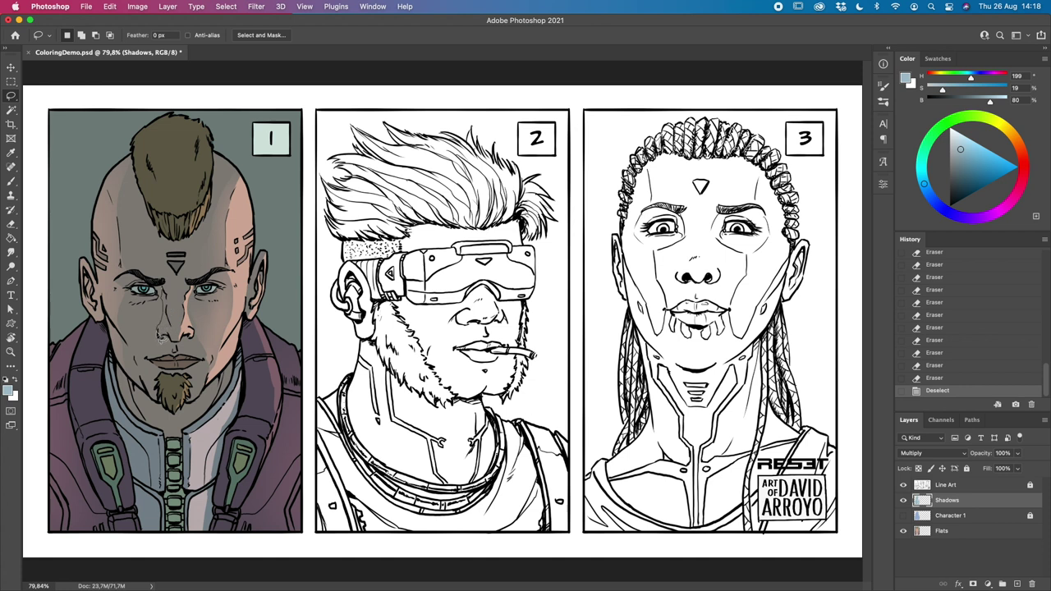
drag(168, 320, 164, 287)
key(e)
drag(157, 297, 152, 306)
click(158, 304)
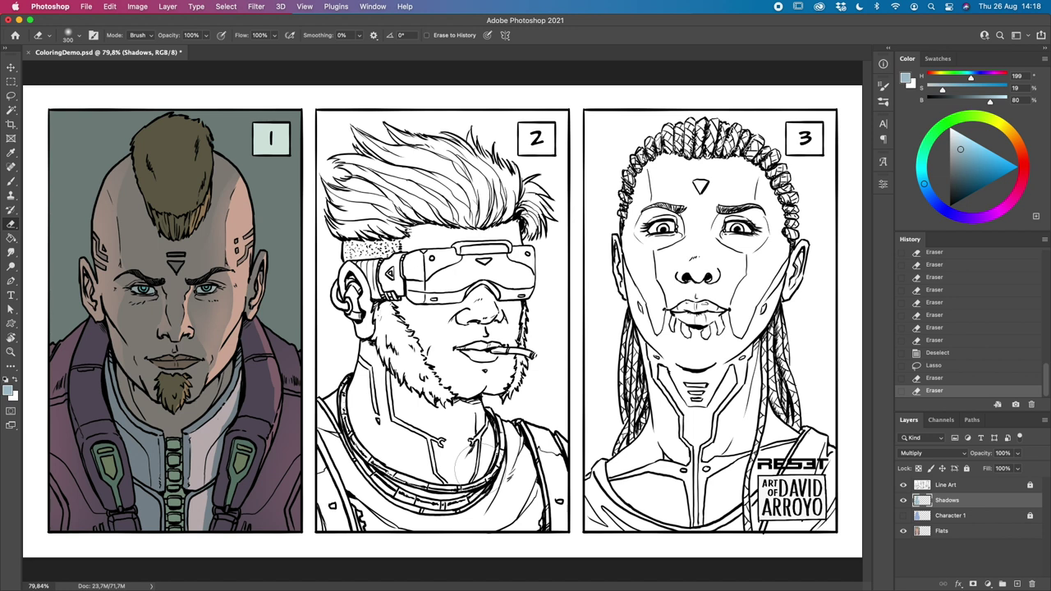
key(super+d)
Step: Add a new layer above Shadows, name it Deep Shadows and set its blending mode to Multiply
click(1016, 584)
double_click(944, 500)
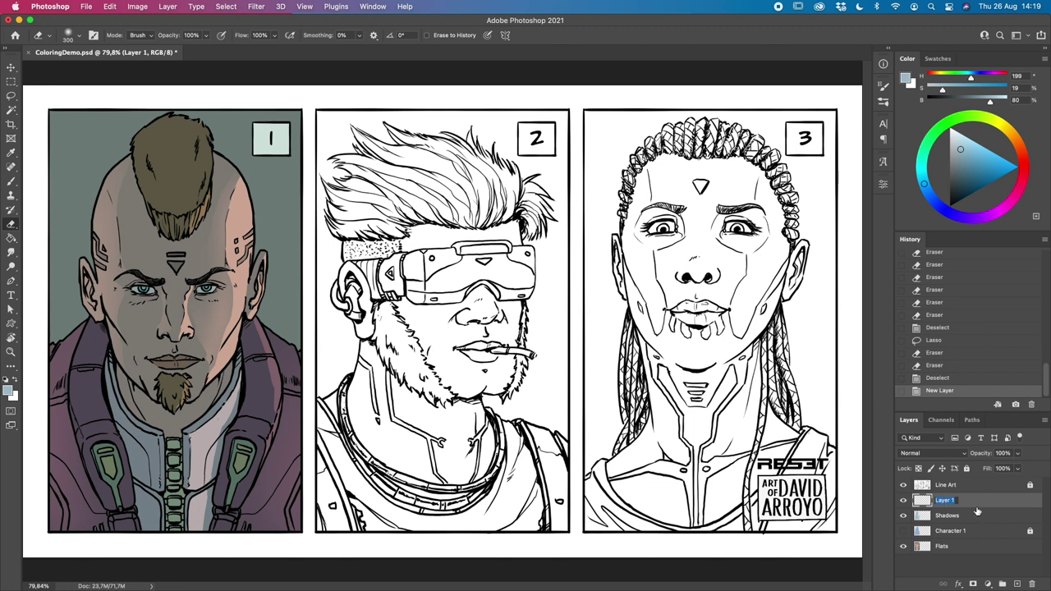
text(Deep Shadows)
key(Return)
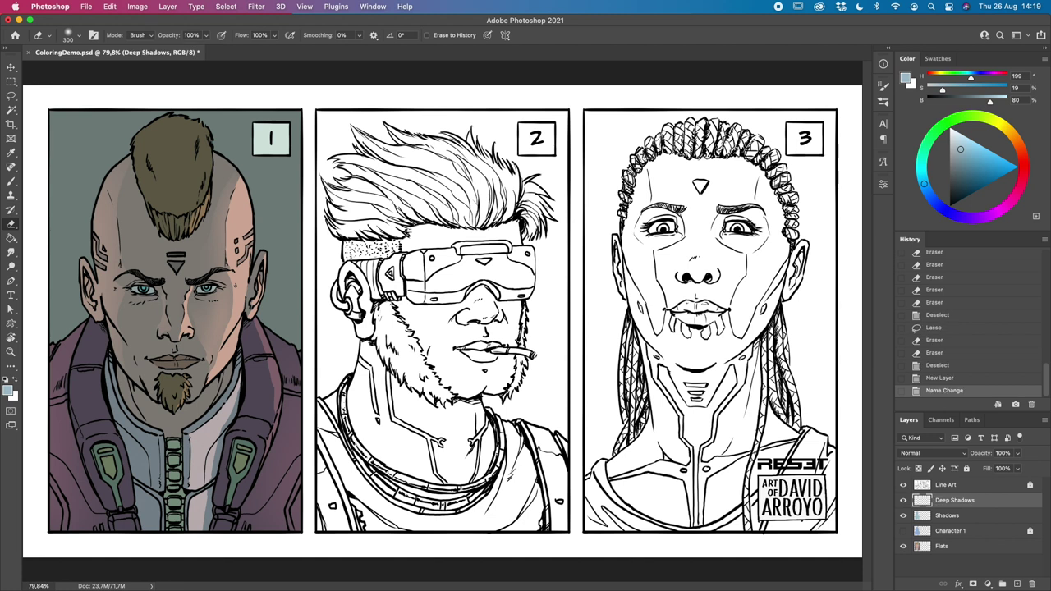
click(965, 456)
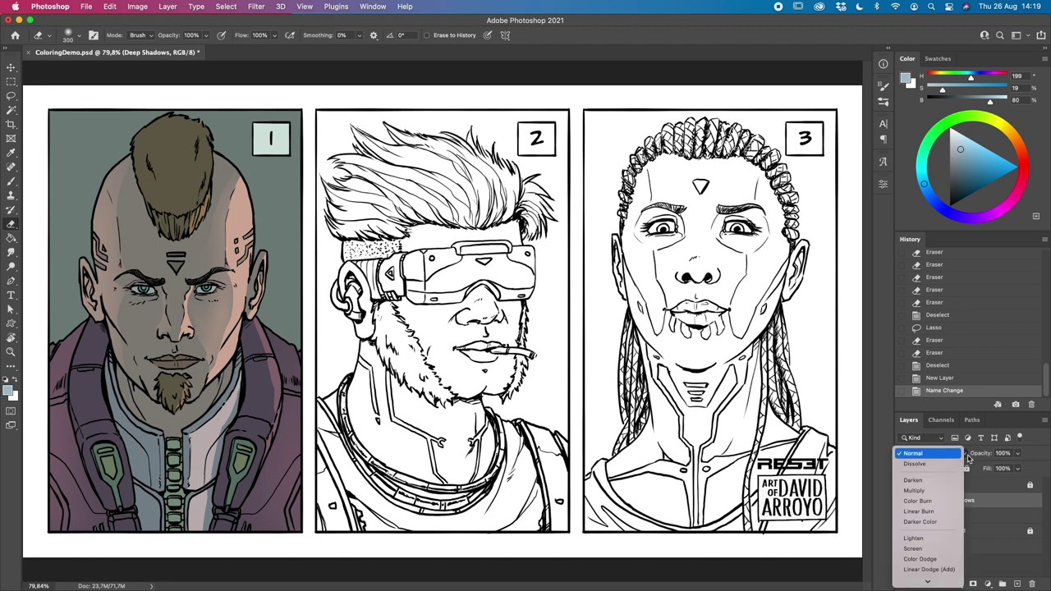
click(932, 491)
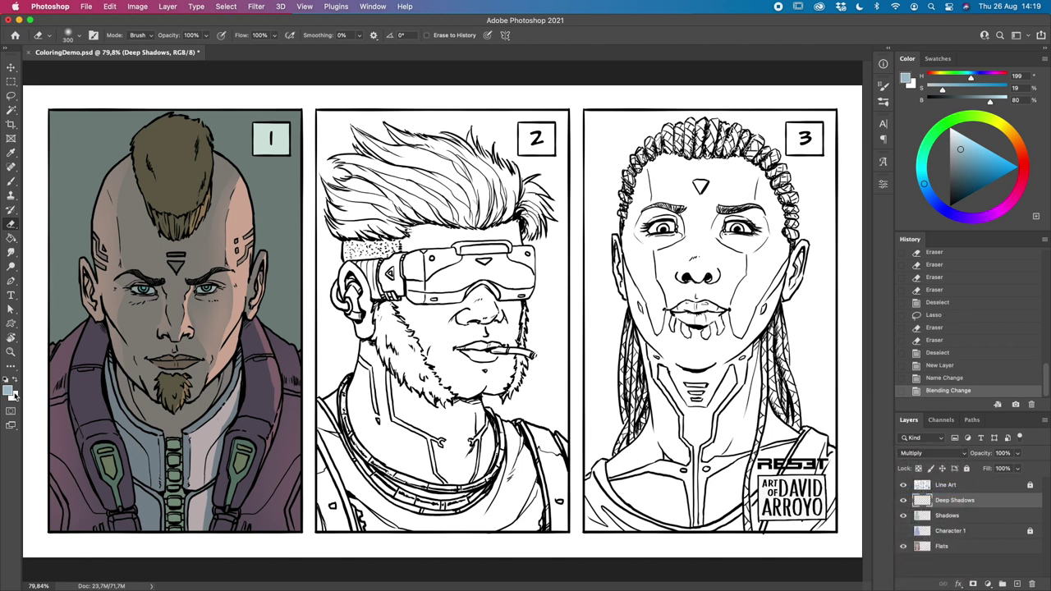
Step: Paint deep shadow around the eye on the lit side of character 1's face with the brush at 30 px
key(b)
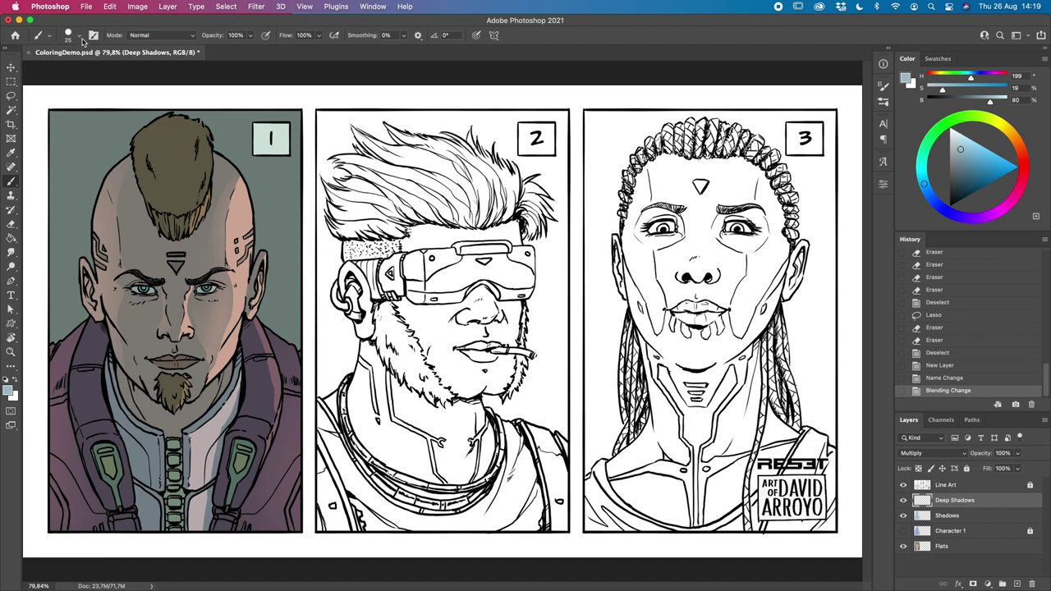
key(bracketleft)
click(214, 275)
key(bracketright)
click(221, 280)
click(228, 277)
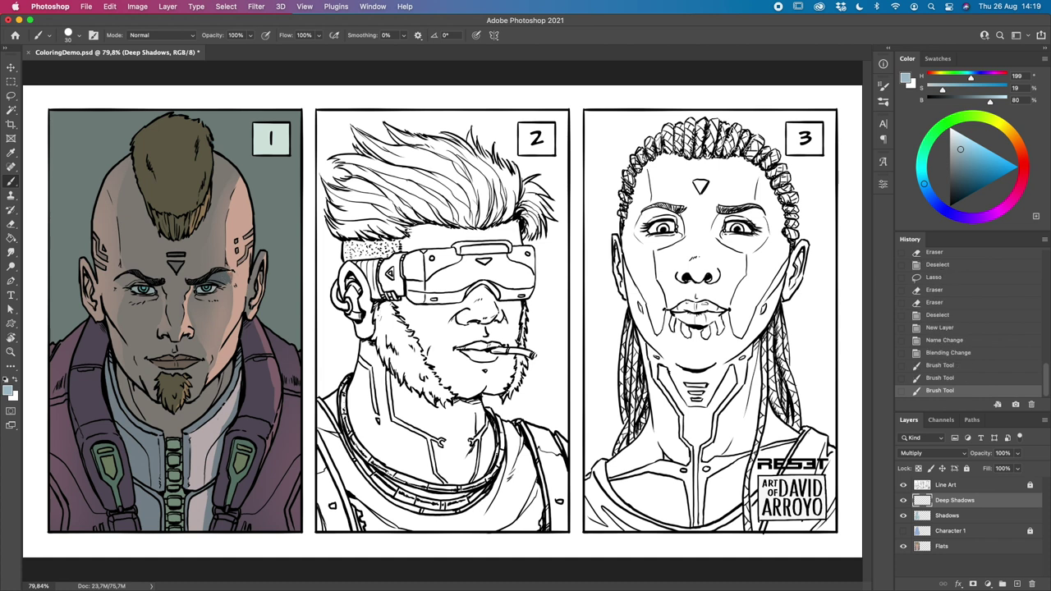
Step: Paint deep shadow around the shaded-side eye, filling the socket between the eyebrow and the nose bridge
click(142, 282)
click(161, 290)
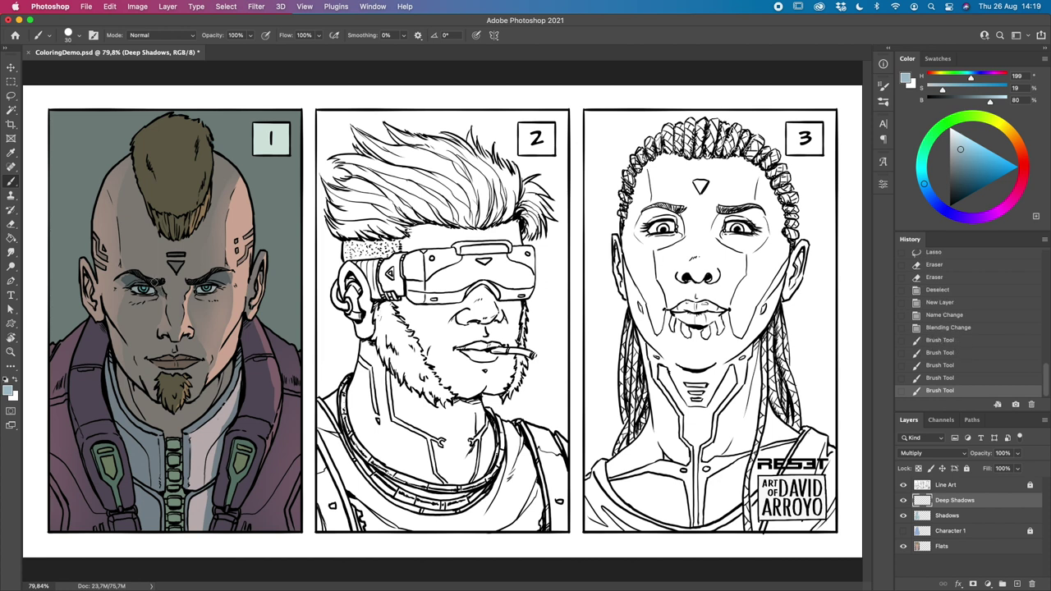
click(160, 286)
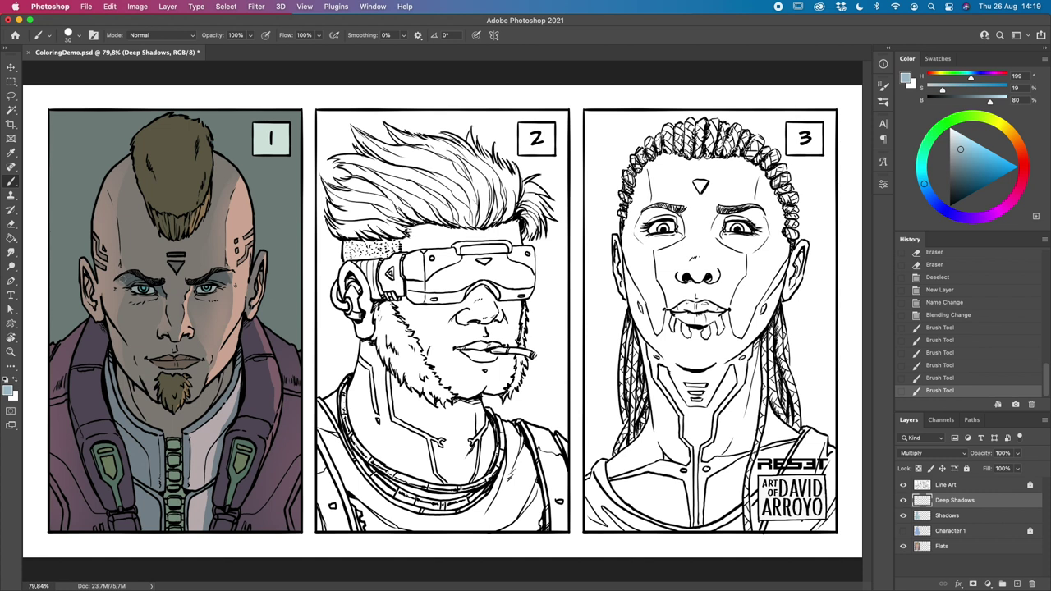
click(159, 287)
Step: Add small deep shadows under the nose at 25 px and on the lips at 15 px
key(bracketleft)
click(169, 339)
click(169, 339)
click(169, 339)
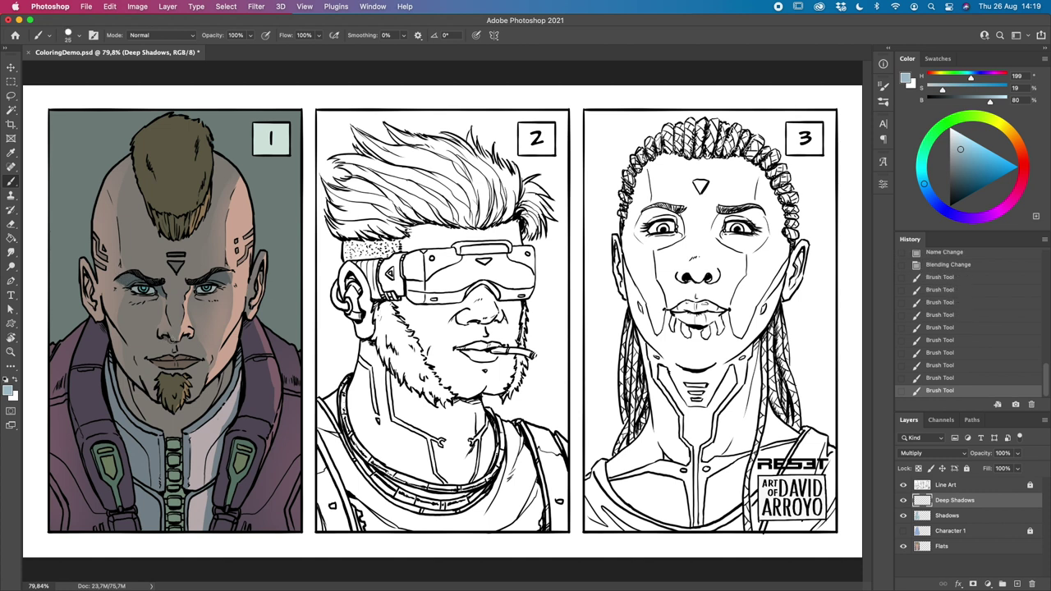
click(170, 362)
key(bracketleft)
click(170, 361)
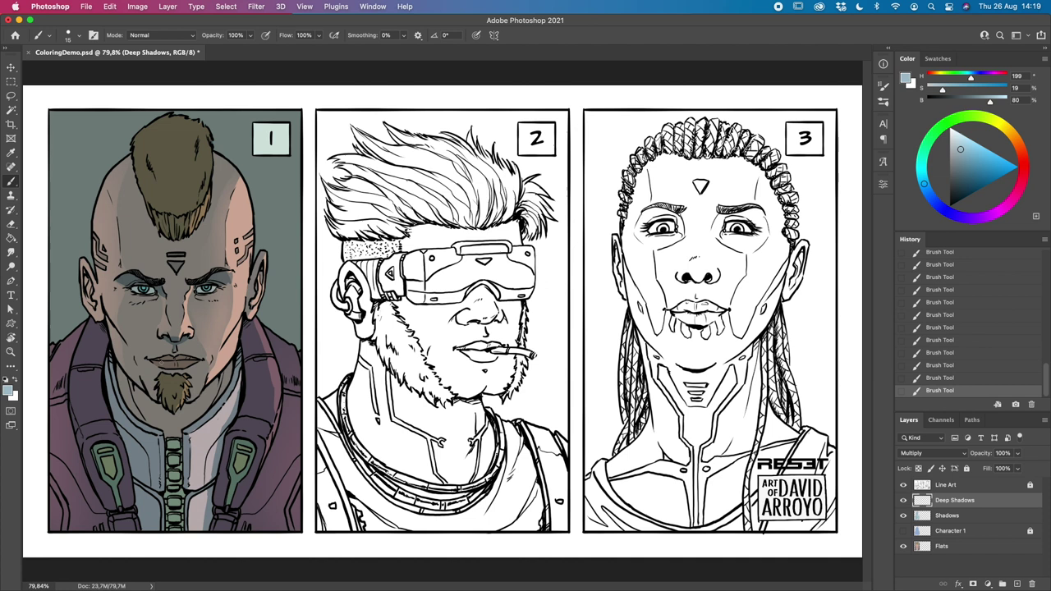
Step: Set the brush to 40 px, select the skin colour on the Flats layer, return to Deep Shadows and hide the selection outline
key(bracketright)
key(bracketright)
key(bracketright)
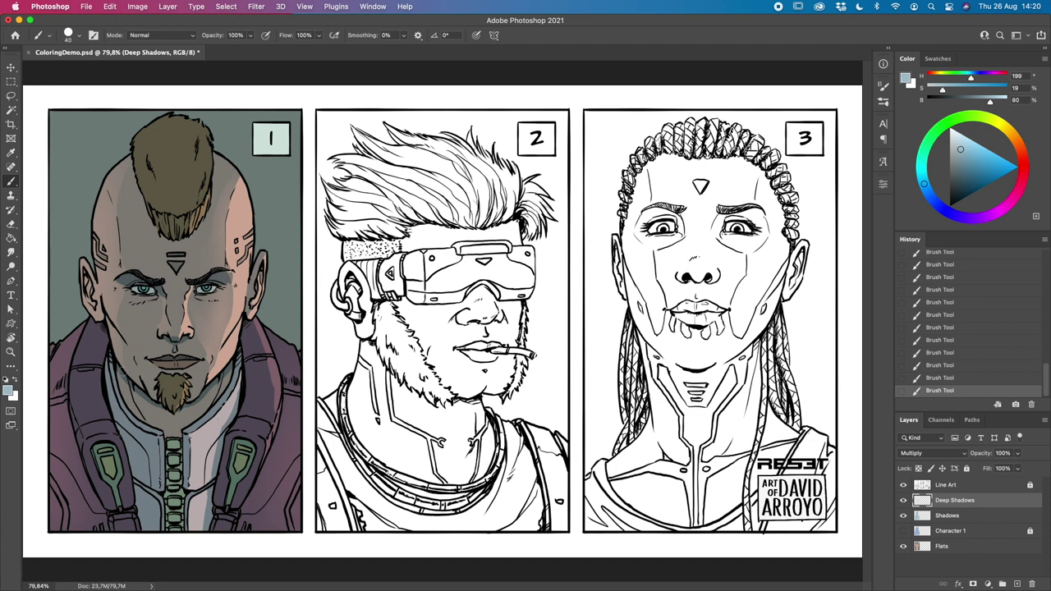
click(973, 542)
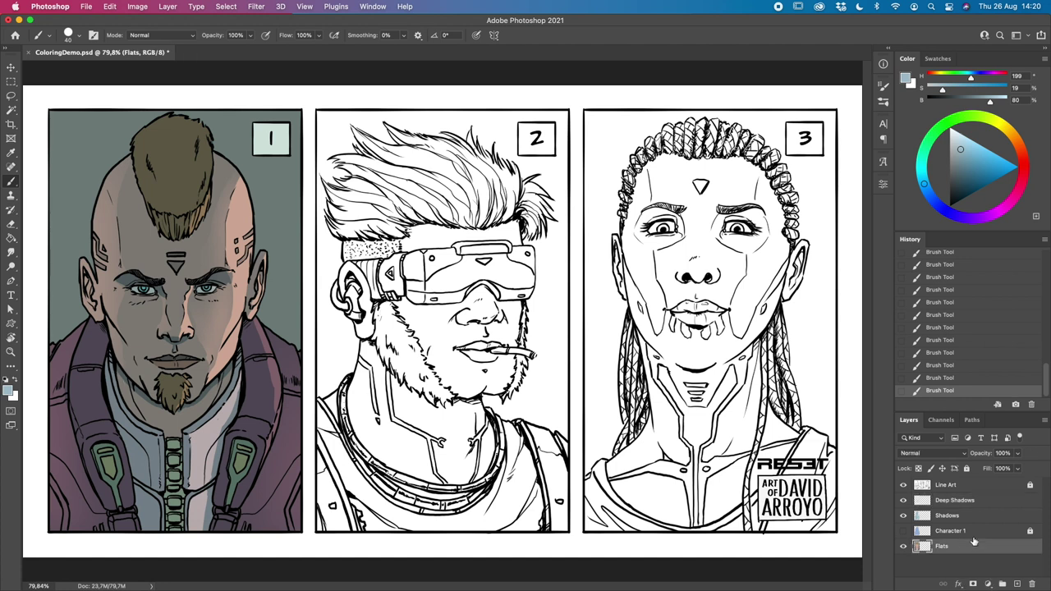
key(w)
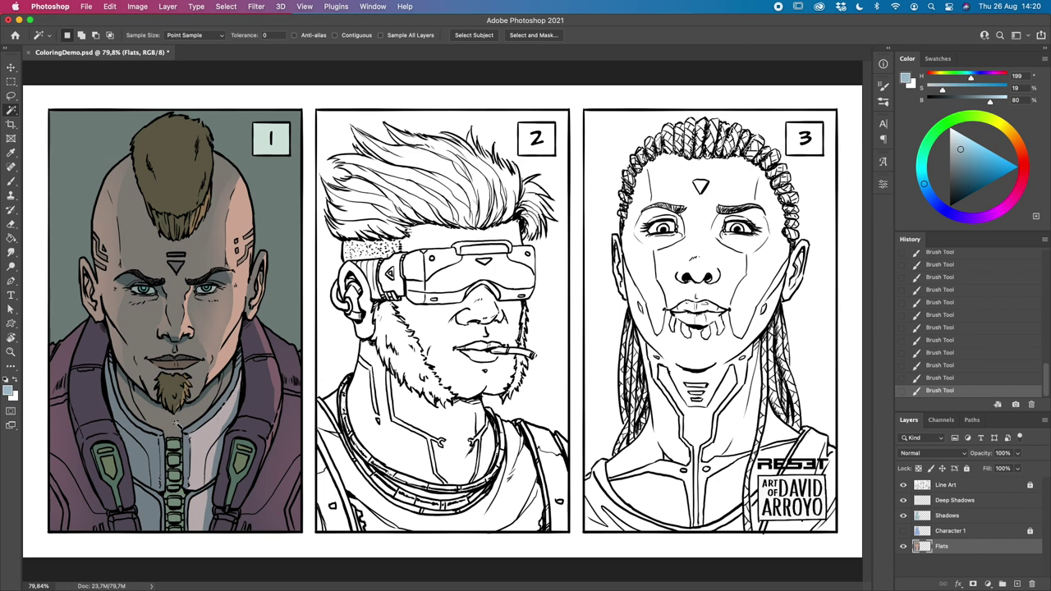
click(174, 423)
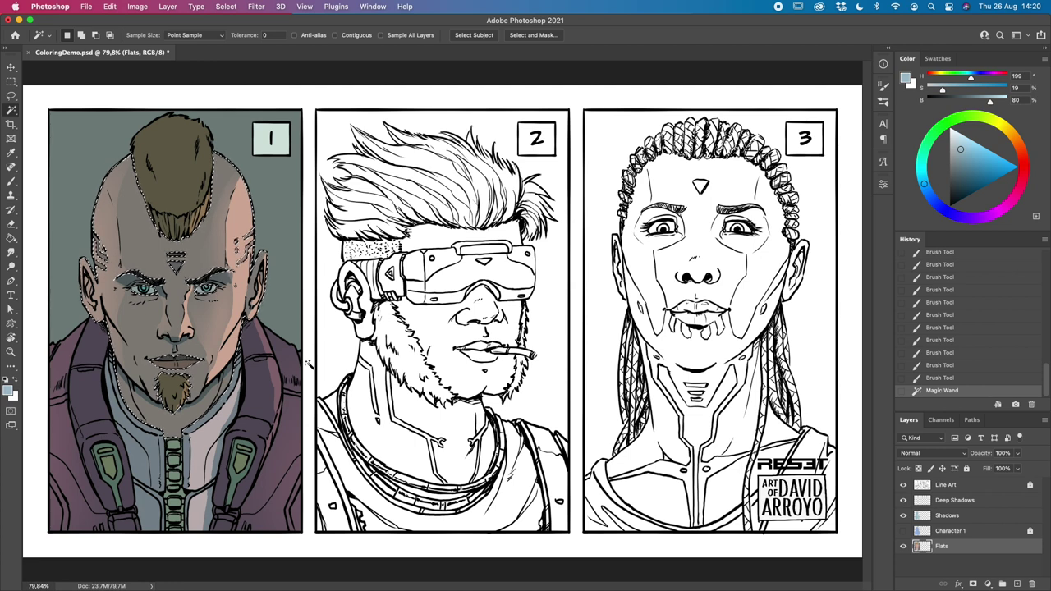
click(972, 517)
click(981, 501)
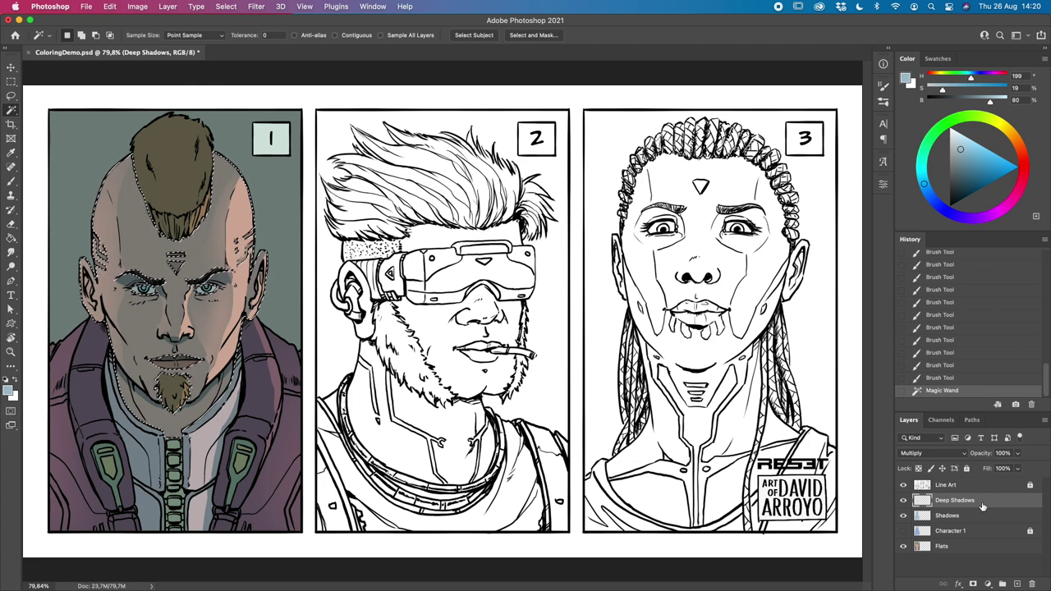
key(super+d)
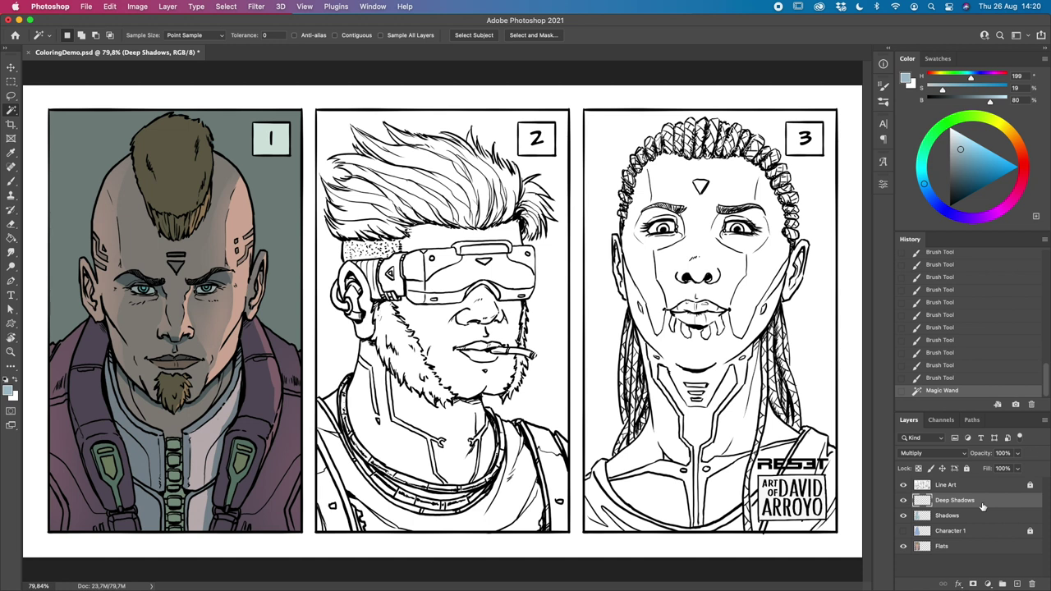
Step: Paint deep shadow across the neck beneath the jaw and goatee within the skin selection, using the brush at up to 175 px
key(b)
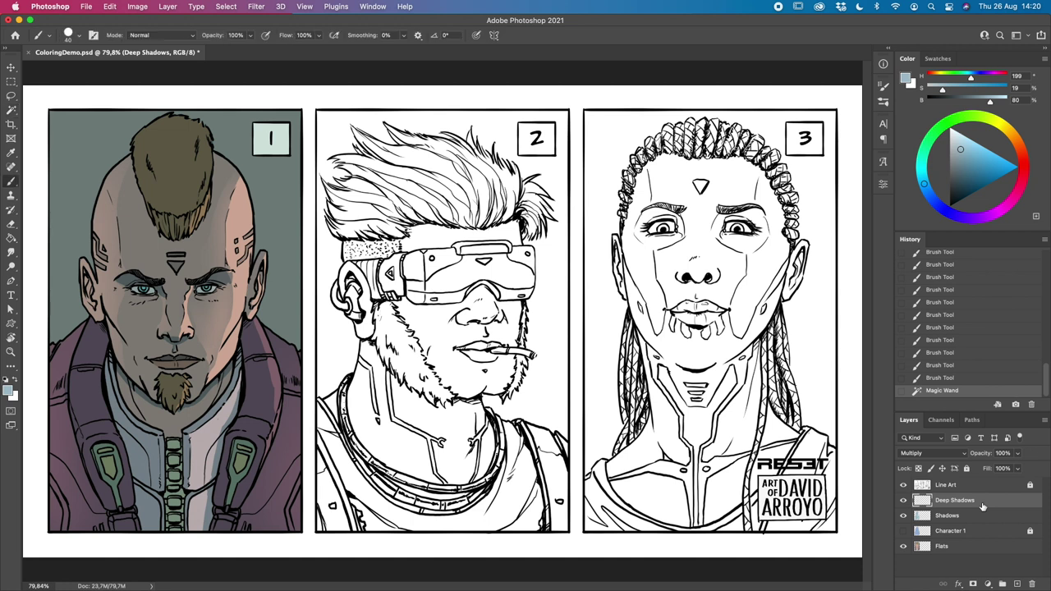
mouse_move(112, 361)
mouse_down()
mouse_move(135, 394)
mouse_move(160, 398)
mouse_move(156, 414)
mouse_move(102, 345)
mouse_up()
key(bracketright)
key(bracketright)
mouse_move(160, 411)
mouse_down()
mouse_move(201, 385)
mouse_move(218, 401)
mouse_move(205, 392)
mouse_up()
mouse_move(193, 384)
mouse_down()
mouse_move(234, 370)
mouse_move(189, 411)
mouse_up()
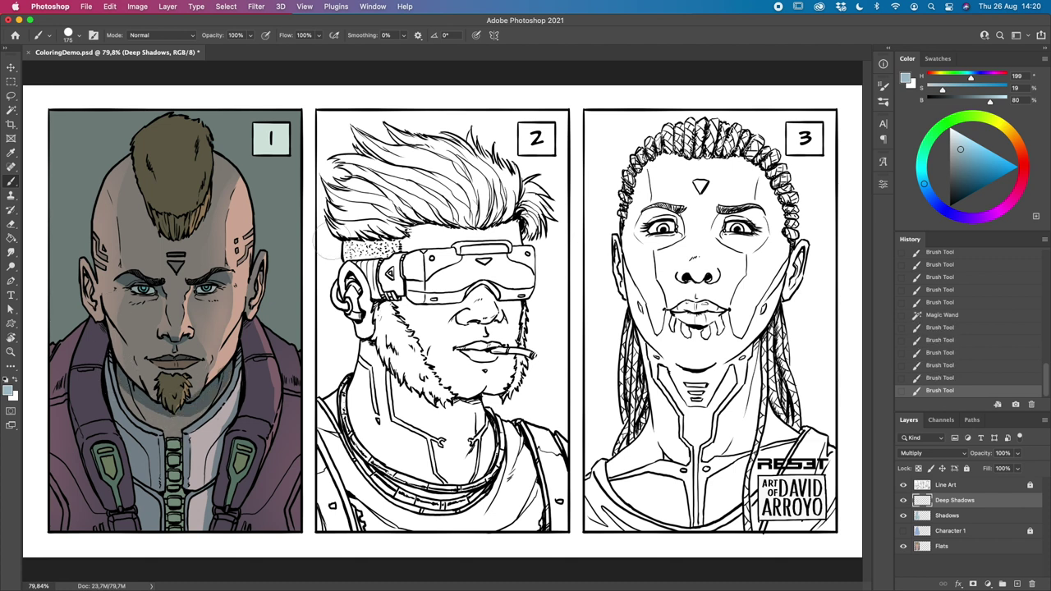
key(bracketleft)
key(bracketleft)
key(bracketleft)
mouse_move(215, 386)
mouse_down()
mouse_move(197, 410)
mouse_move(222, 385)
mouse_move(205, 407)
mouse_up()
Step: Soften the deep shadow on the lit side of the neck beside the jaw with the soft eraser reduced to 45 px
key(e)
key(bracketleft)
key(bracketleft)
key(bracketleft)
key(bracketleft)
key(bracketleft)
key(bracketleft)
key(bracketleft)
drag(238, 349, 238, 360)
key(bracketleft)
key(bracketleft)
key(bracketleft)
drag(237, 353, 240, 363)
Step: Trim the neck shadow beside the goatee with a 45 px Hard Round Pressure Size eraser, compare with Deep Shadows hidden, and deselect
click(78, 36)
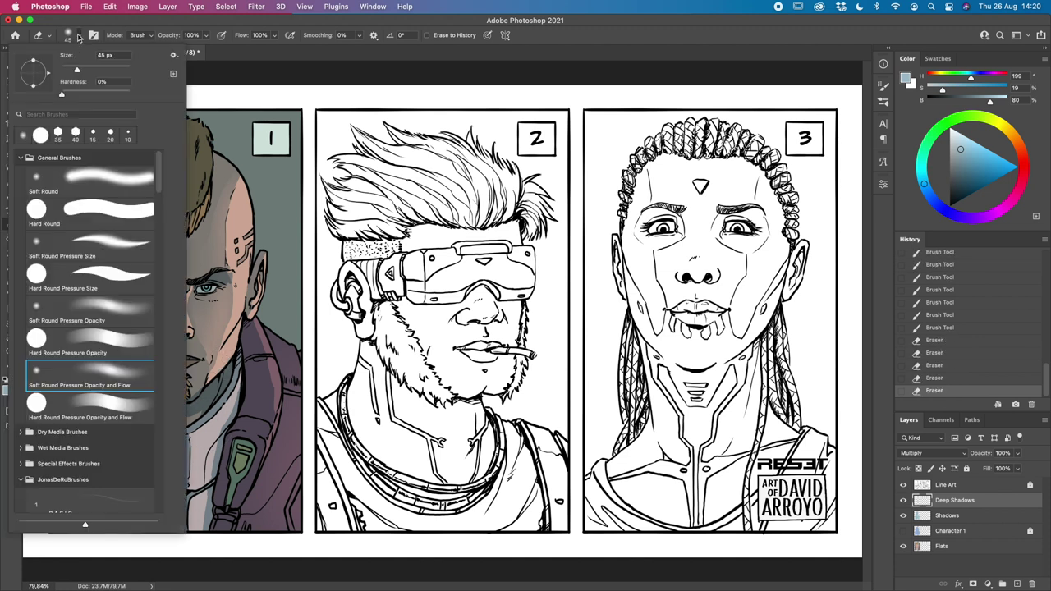
click(114, 275)
key(Return)
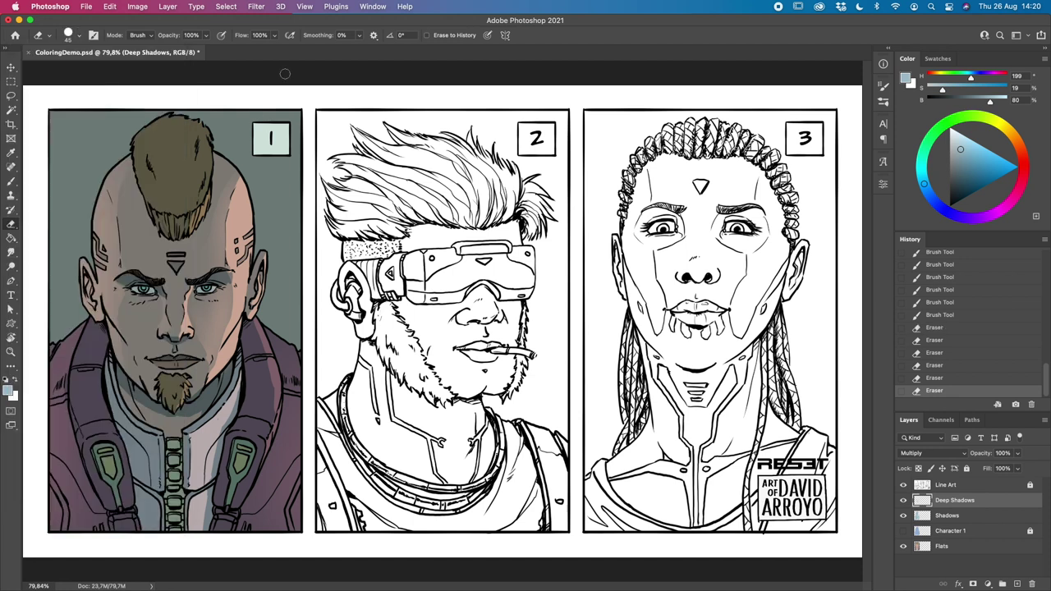
drag(201, 390, 193, 402)
drag(186, 396, 190, 402)
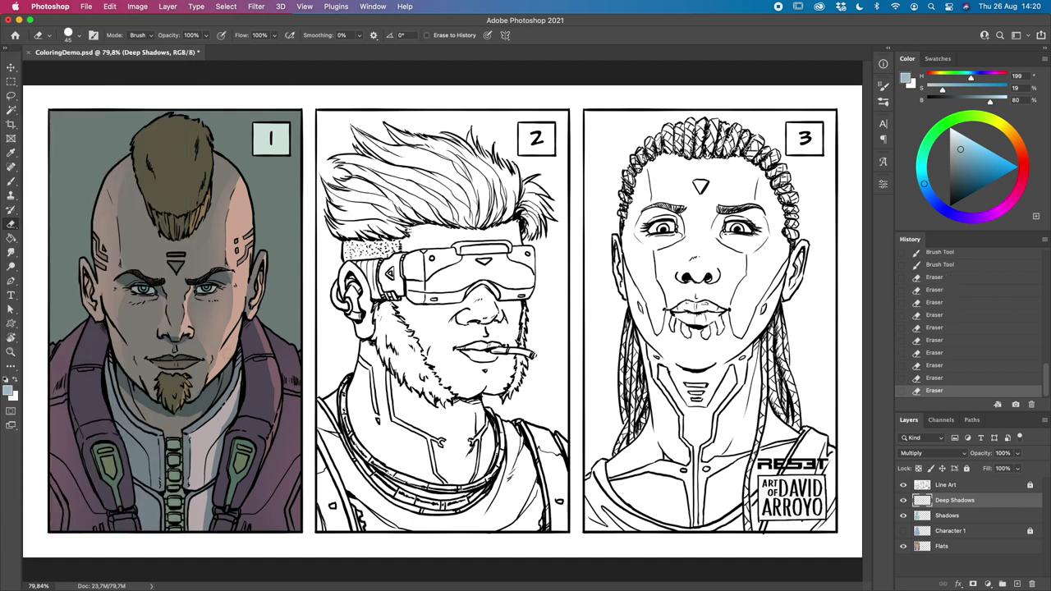
click(903, 500)
click(903, 500)
key(super+d)
Step: Paint deep shadows around the jacket's collar flaps and green buckles with the brush at 25 px and 30 px
key(b)
drag(123, 459, 99, 435)
key(bracketleft)
key(bracketleft)
key(bracketleft)
drag(232, 441, 240, 468)
mouse_move(236, 450)
mouse_down()
mouse_move(241, 472)
mouse_move(238, 455)
mouse_move(249, 456)
mouse_up()
key(bracketright)
drag(246, 441, 250, 444)
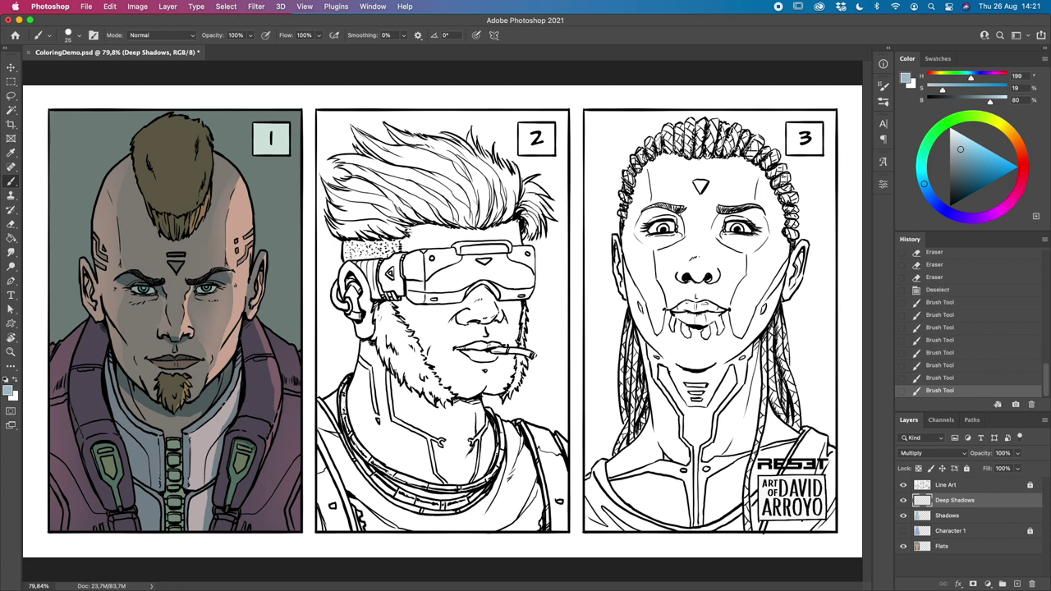
mouse_move(93, 448)
mouse_down()
mouse_move(112, 443)
mouse_move(93, 454)
mouse_move(103, 476)
mouse_up()
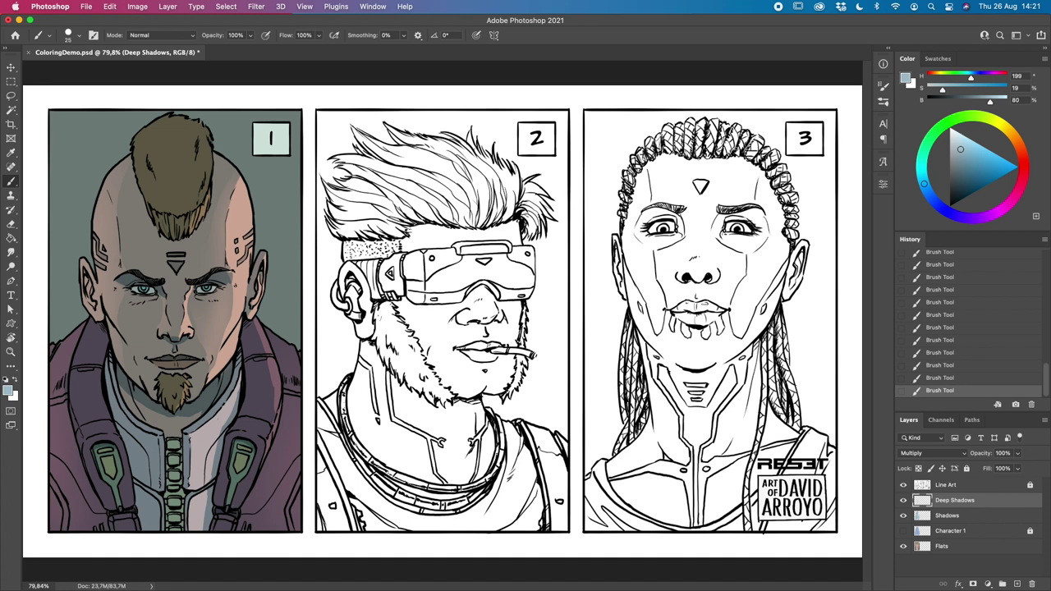
key(bracketright)
key(bracketright)
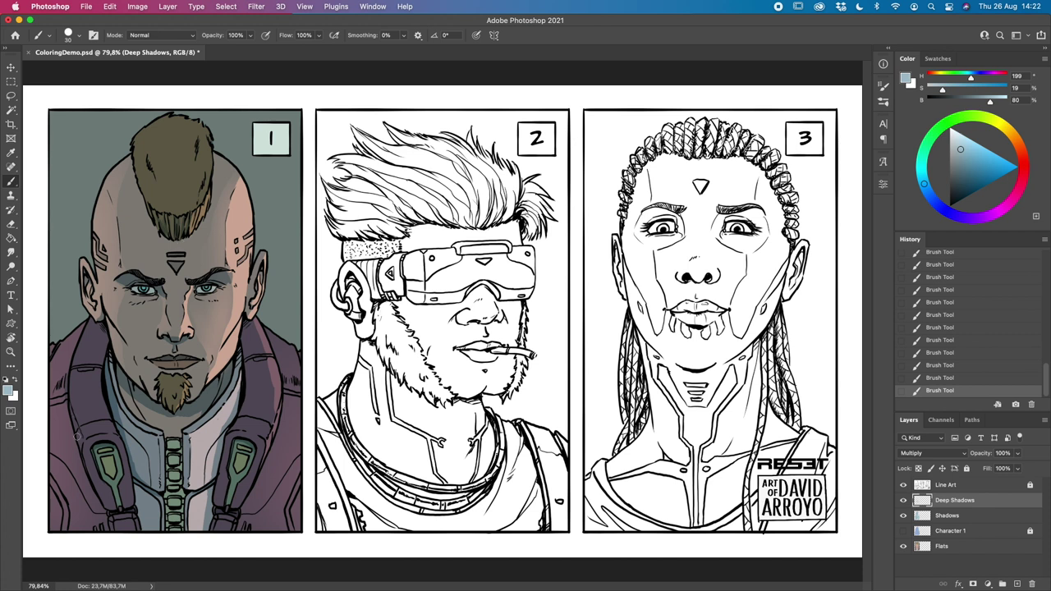
Step: Lasso the outer jacket beside the shaded-side collar flap and set the eraser to Soft Round Pressure Opacity and Flow
key(l)
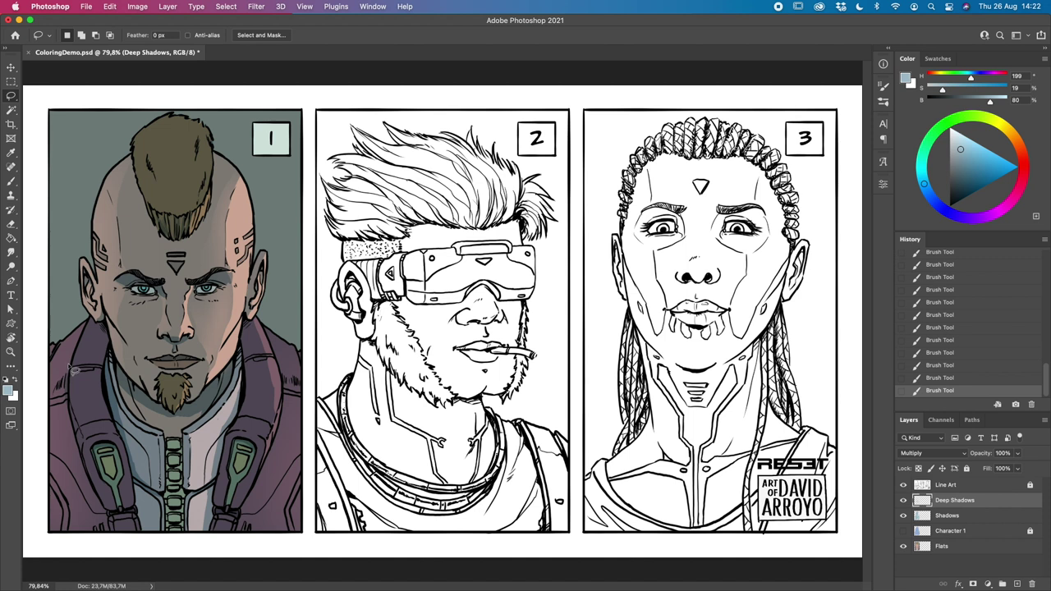
mouse_move(72, 383)
mouse_down()
mouse_move(107, 516)
mouse_move(93, 513)
mouse_move(64, 467)
mouse_move(56, 416)
mouse_move(74, 362)
mouse_up()
key(e)
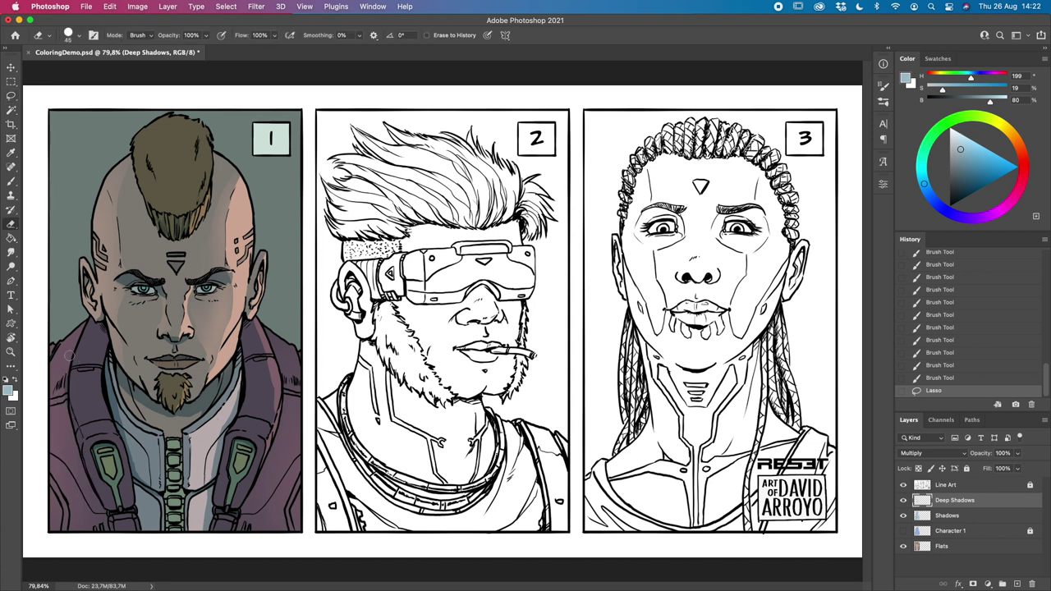
right_click(74, 361)
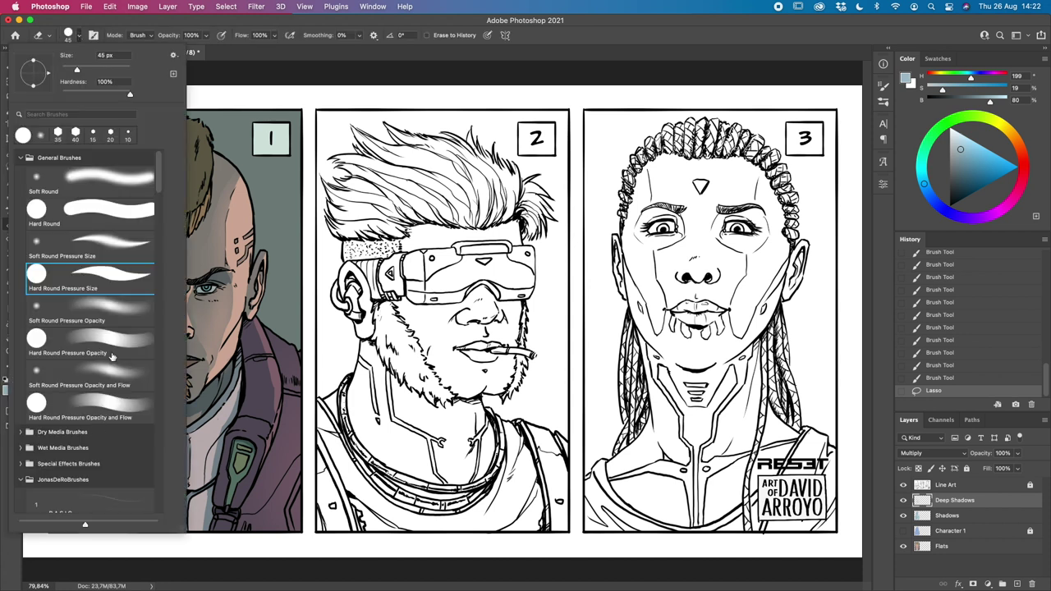
click(106, 374)
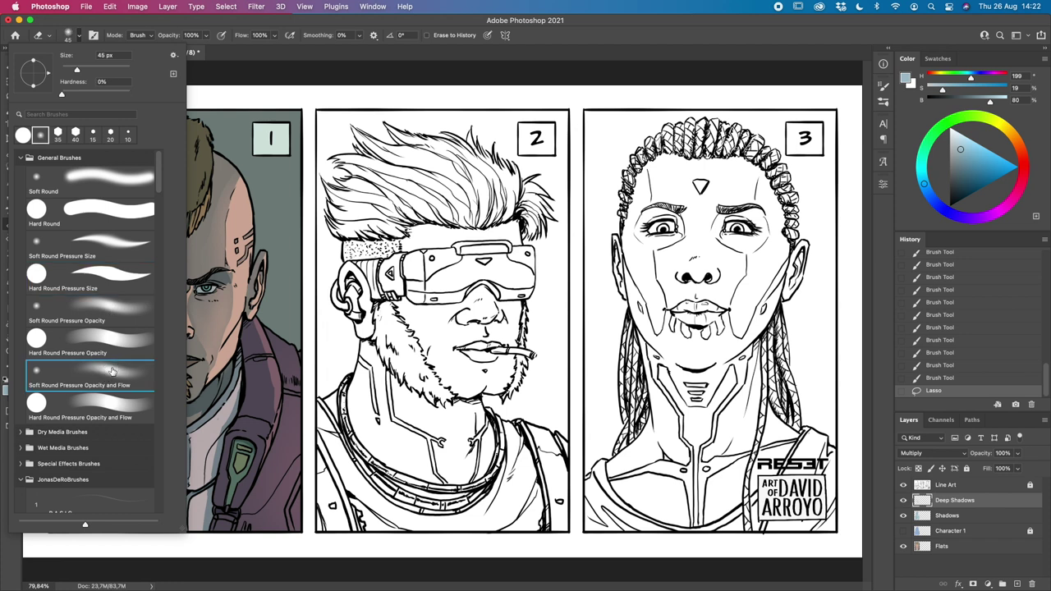
click(298, 73)
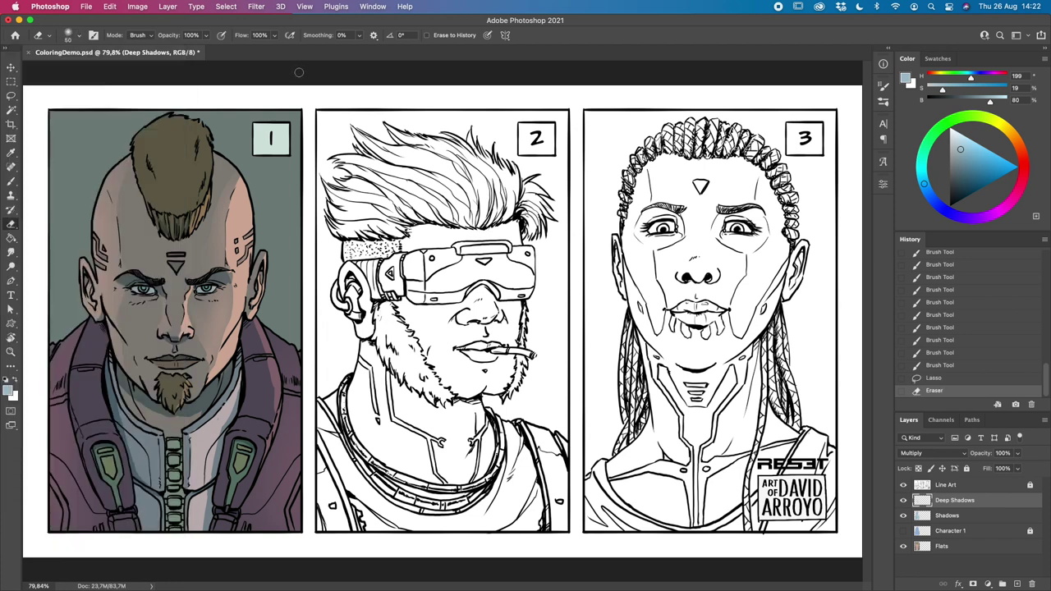
Step: Softly erase the shading down the outer jacket on the shaded side with a much larger eraser
key(bracketright)
key(bracketright)
key(bracketright)
key(bracketright)
key(bracketright)
key(bracketright)
key(bracketright)
key(bracketright)
mouse_move(37, 317)
mouse_down()
mouse_move(64, 376)
mouse_move(72, 438)
mouse_up()
drag(58, 403, 71, 431)
key(bracketleft)
mouse_move(80, 475)
mouse_down()
mouse_move(68, 408)
mouse_move(85, 483)
mouse_up()
Step: Reduce the soft eraser to 80 px and lighten the shaded-side jacket by the collar flap, finishing on the Shadows layer
key(bracketleft)
key(bracketleft)
key(bracketleft)
key(bracketleft)
key(bracketleft)
key(bracketleft)
drag(69, 412, 88, 517)
key(alt+bracketleft)
mouse_move(74, 423)
mouse_down()
mouse_move(65, 402)
mouse_move(93, 481)
mouse_move(68, 365)
mouse_move(103, 495)
mouse_up()
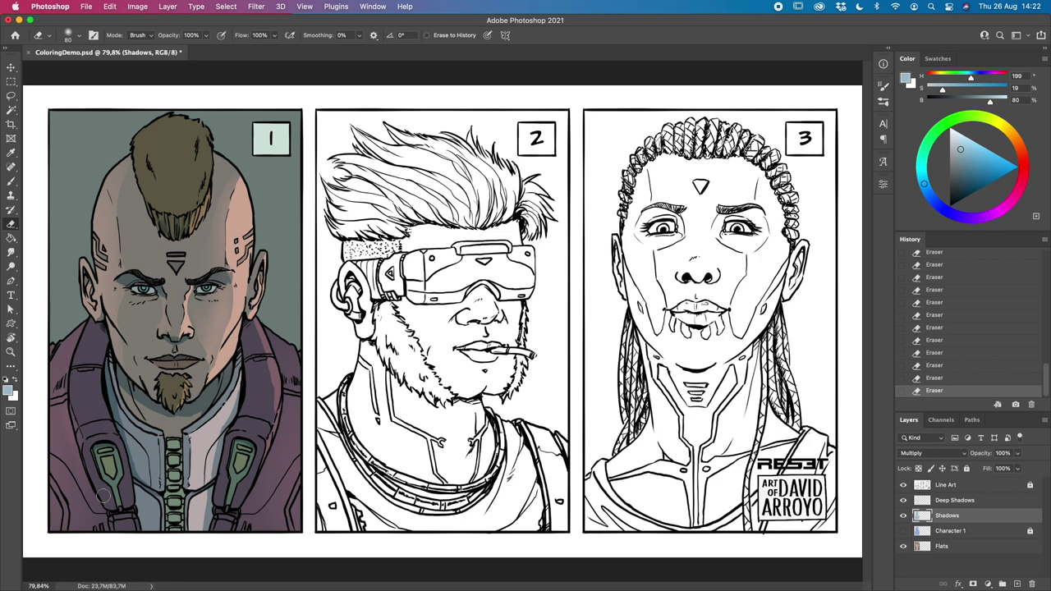
Step: Examine the Shadows and Deep Shadows layers separately without the flat colours, and restore the visibility of all three layers
click(903, 546)
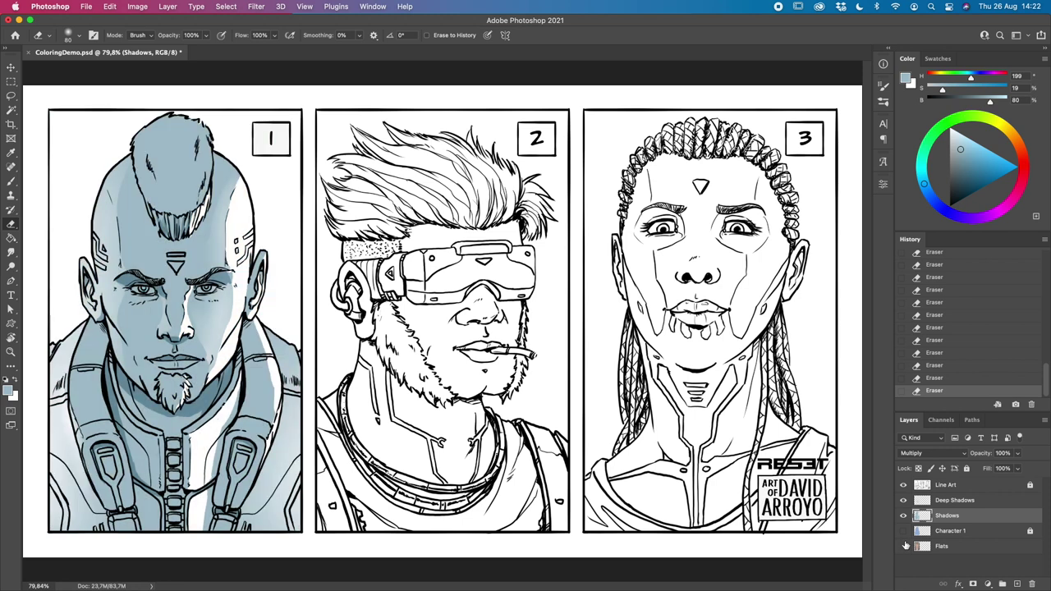
click(902, 514)
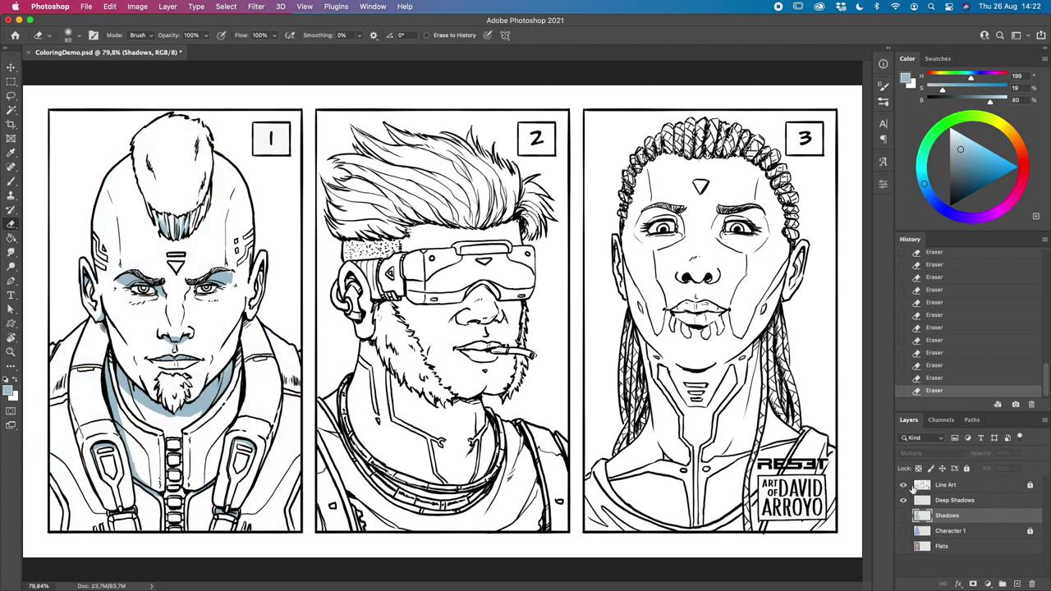
click(904, 500)
click(905, 515)
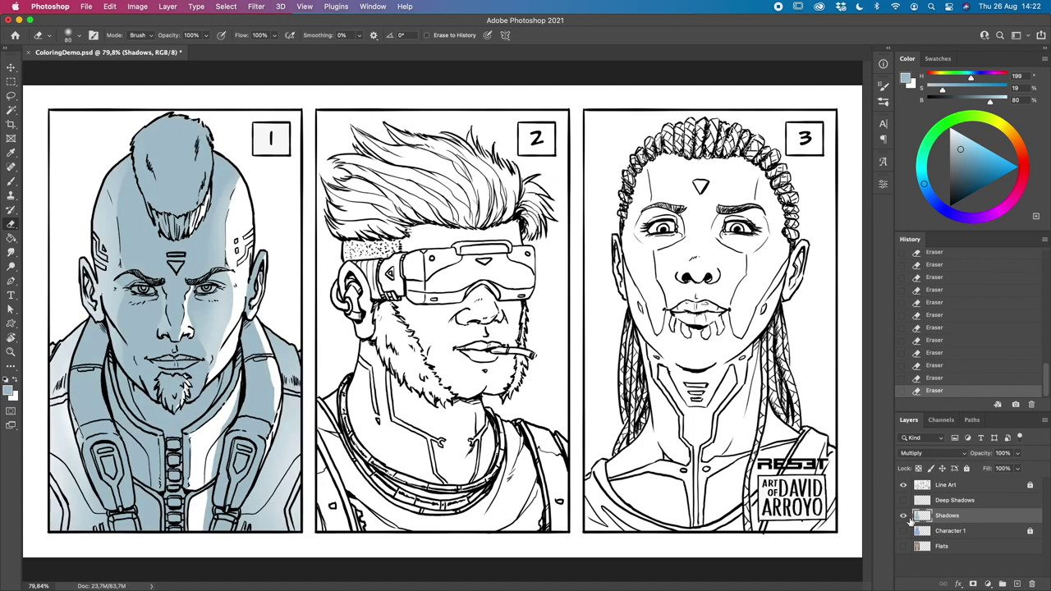
click(904, 500)
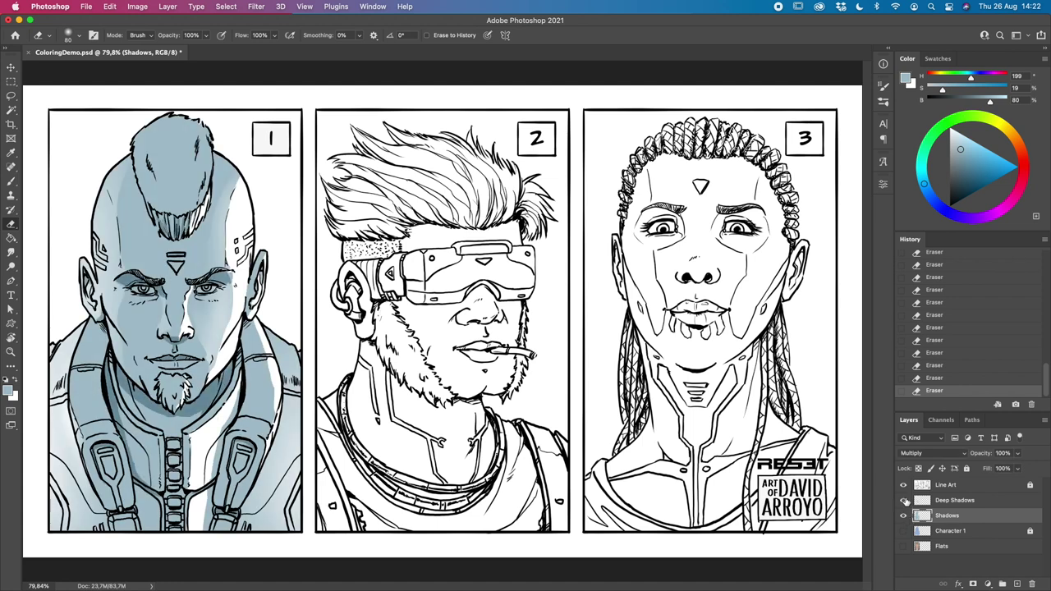
click(904, 546)
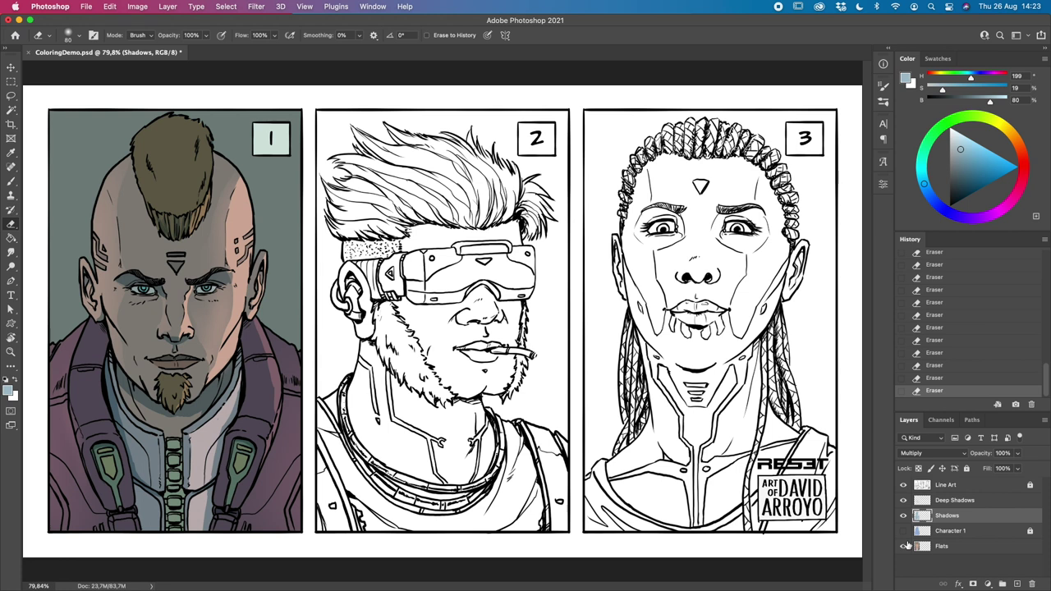
Step: Select character 1's hair and goatee colour on the Flats layer with the Magic Wand
click(984, 506)
click(985, 516)
click(983, 531)
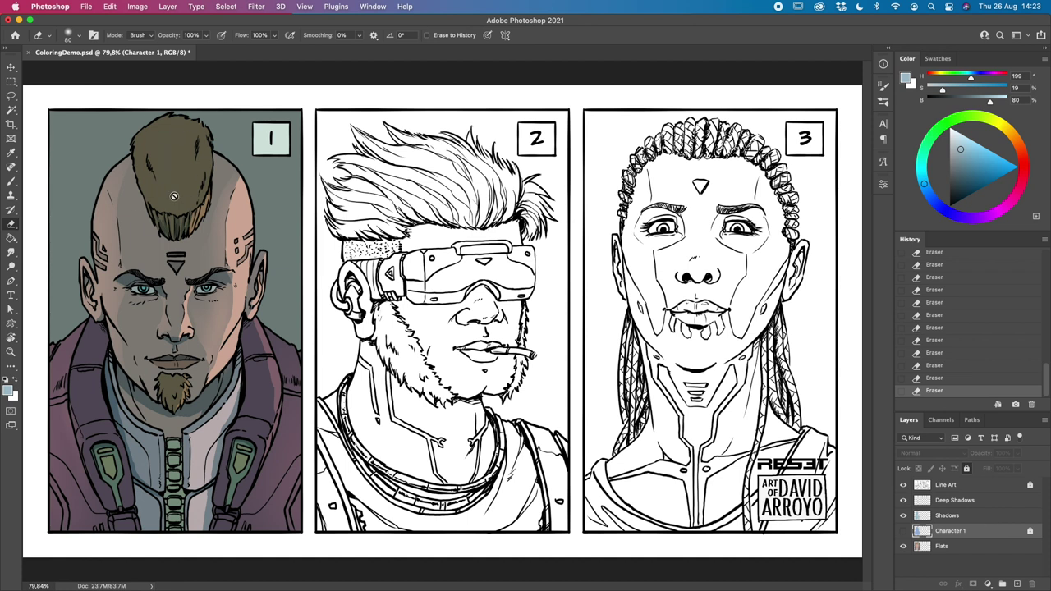
click(989, 519)
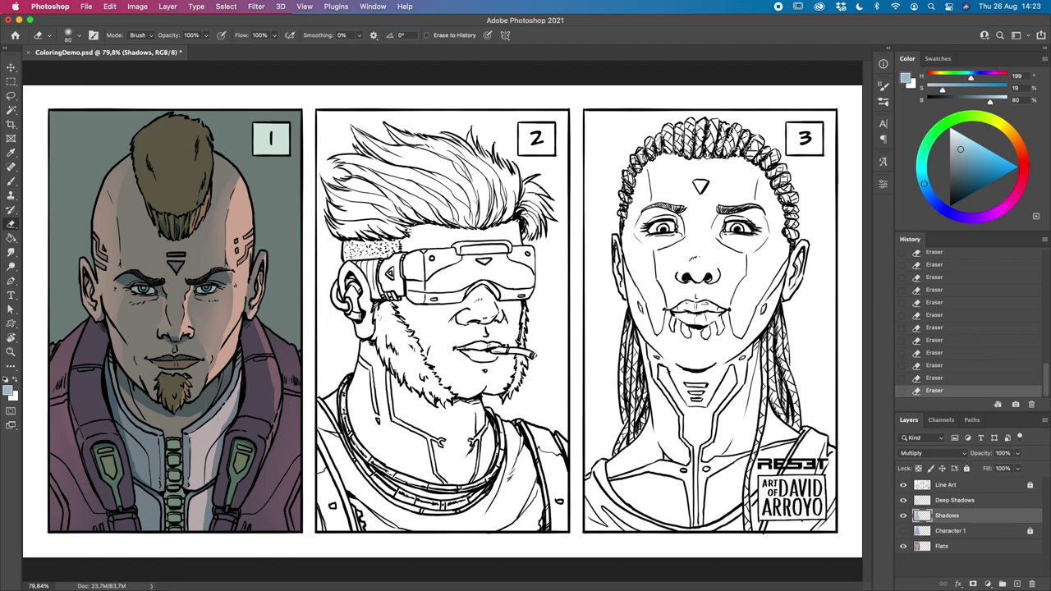
click(961, 546)
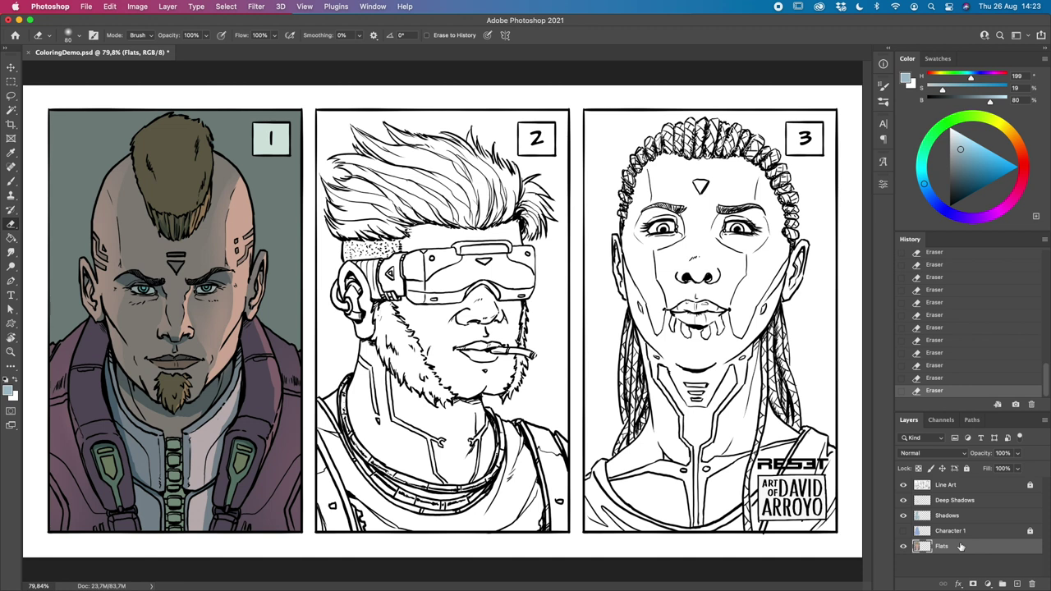
key(w)
click(175, 163)
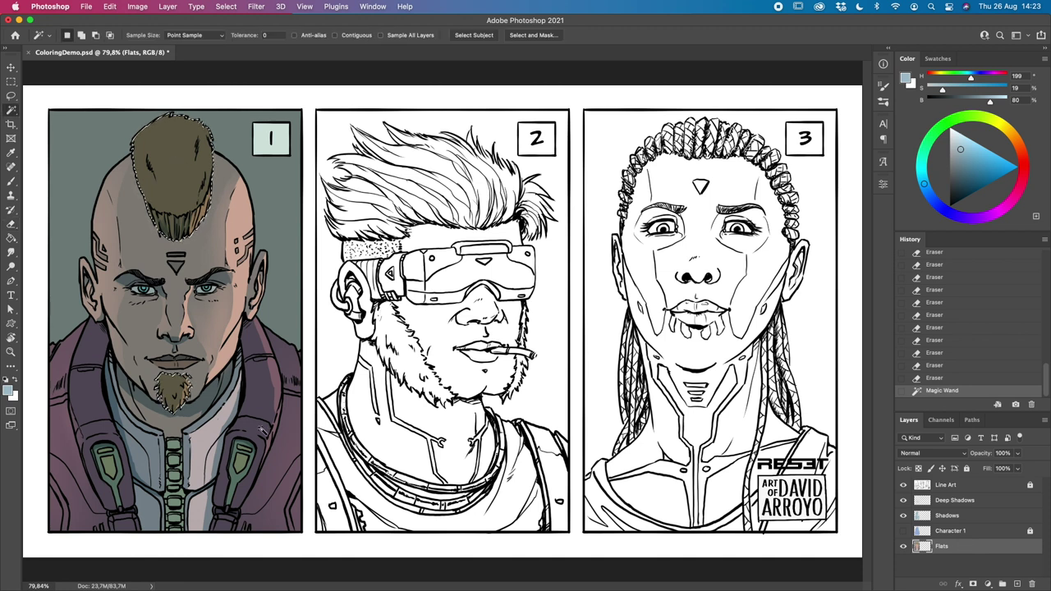
Step: Hide the hair selection's edges and make the Shadows layer ready for erasing
key(super+h)
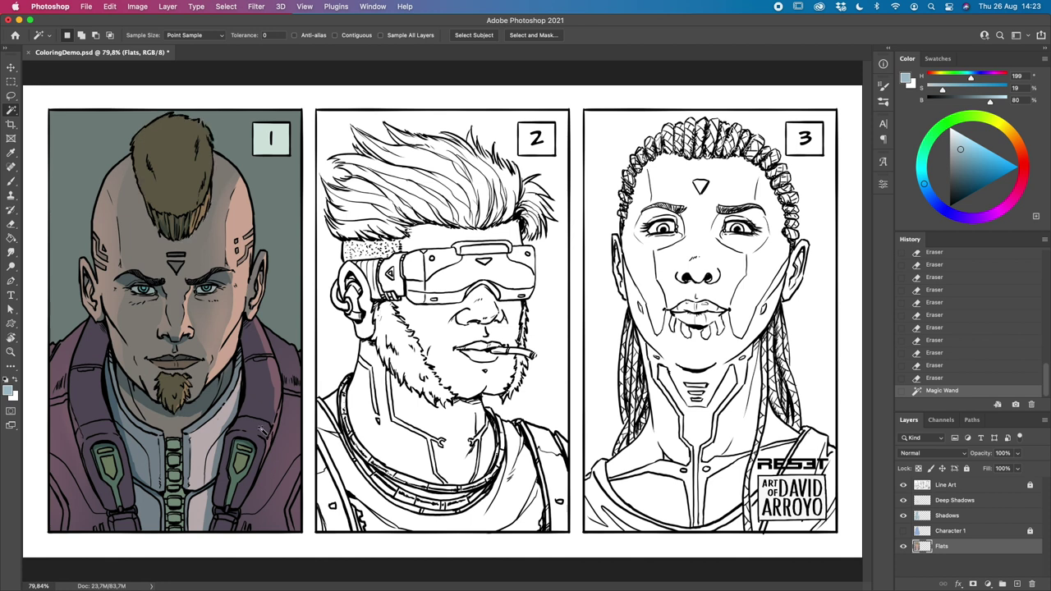
click(974, 516)
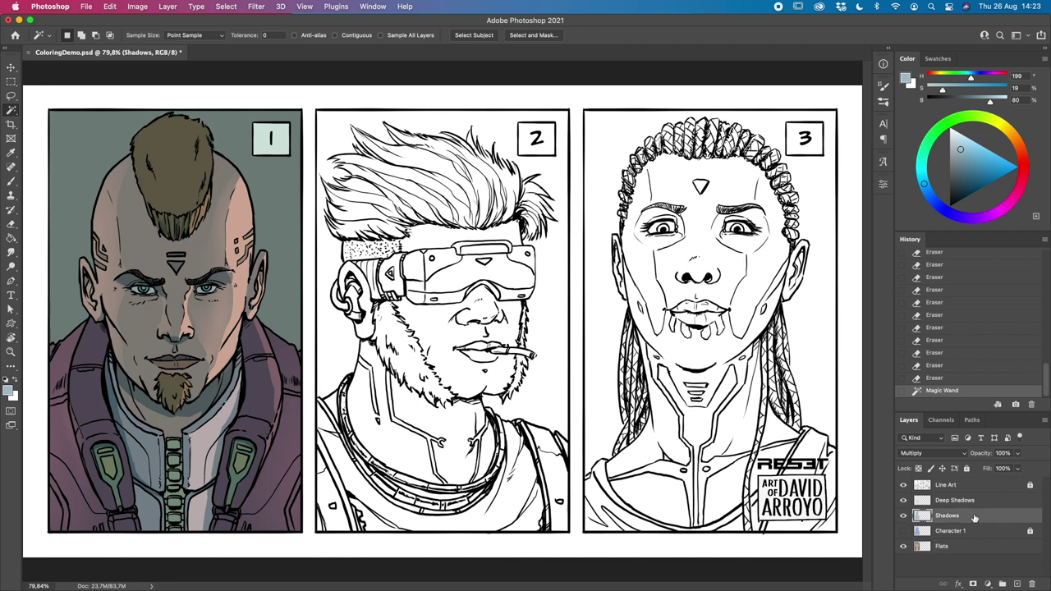
key(e)
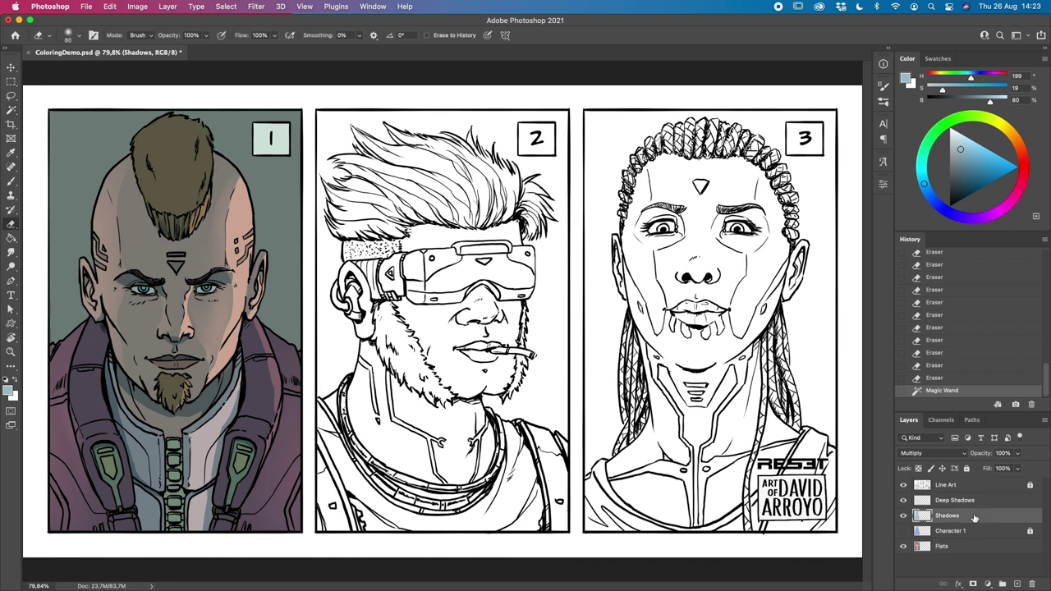
key(bracketright)
key(bracketright)
key(bracketleft)
click(137, 133)
click(136, 157)
click(140, 174)
key(super+z)
key(super+z)
key(super+z)
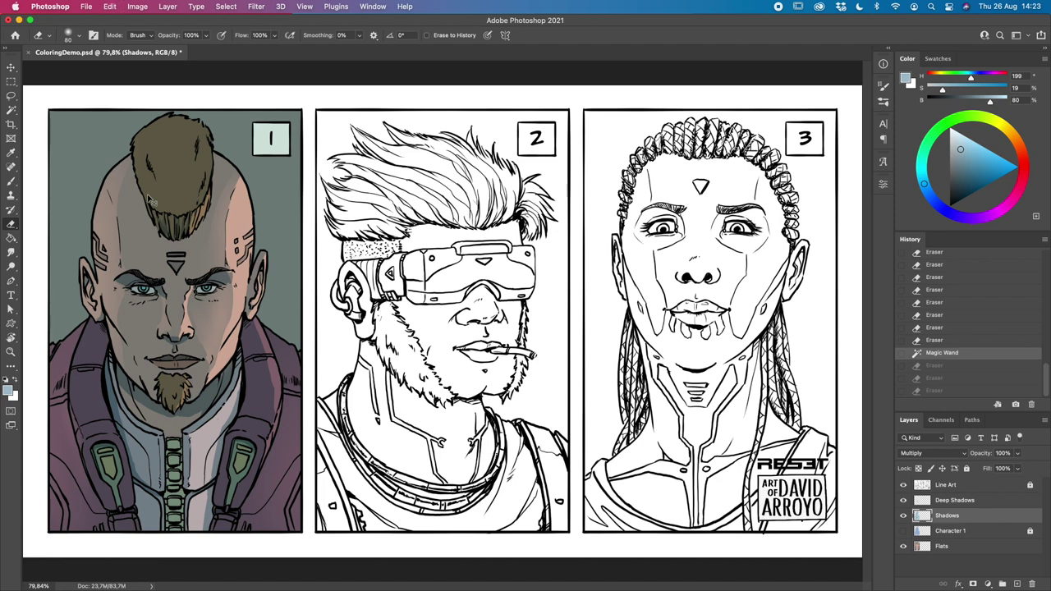
Step: Erase small strand-like highlights down the mohawk's left edge with the Hard Round Pressure Size eraser at 30 px
click(82, 36)
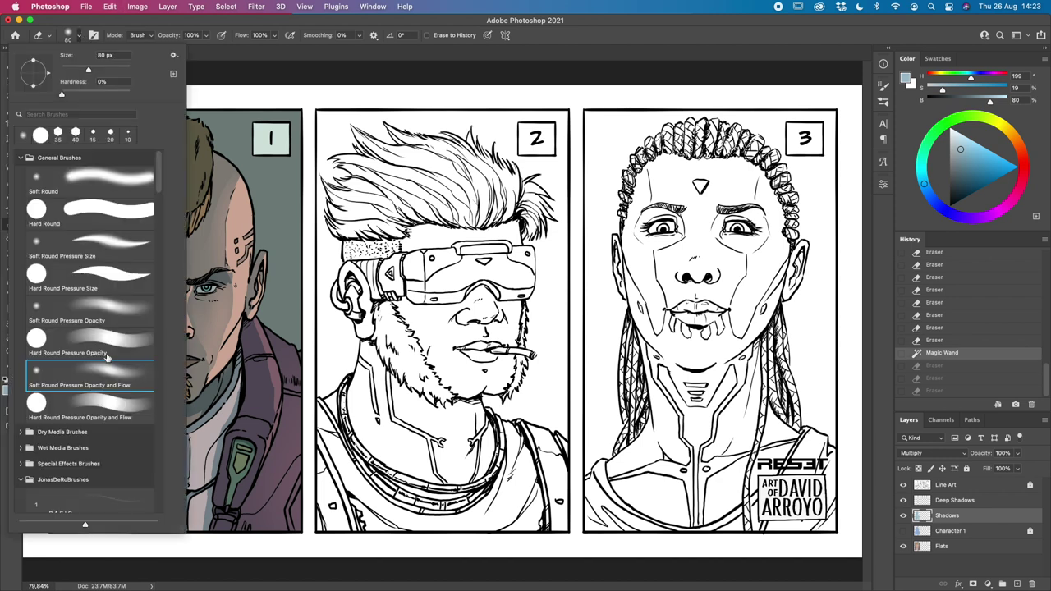
click(123, 275)
click(254, 68)
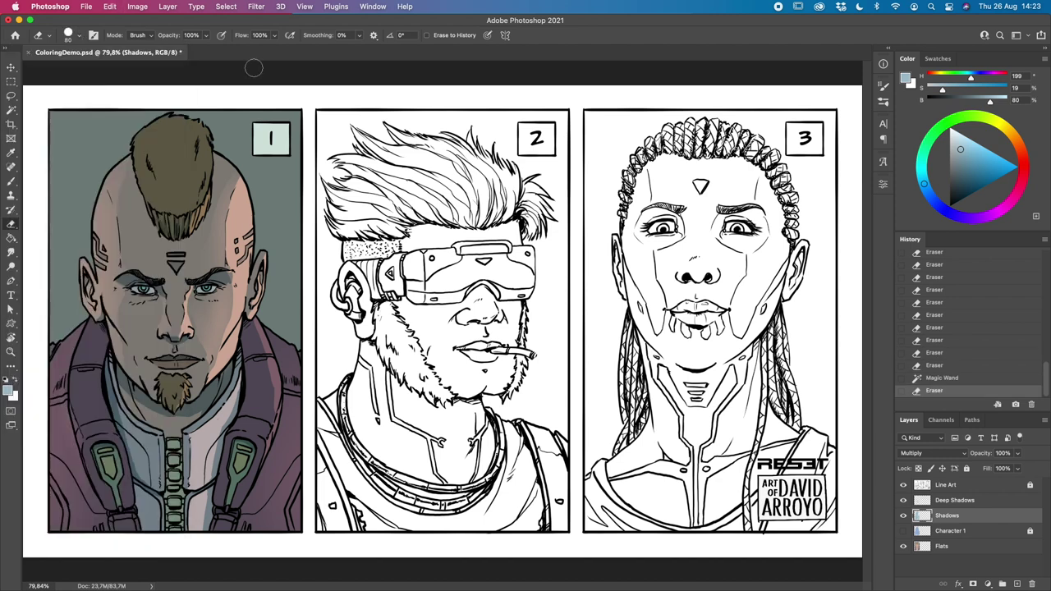
key(bracketleft)
click(135, 149)
click(136, 163)
click(137, 174)
click(140, 180)
click(141, 187)
click(142, 193)
click(144, 200)
click(153, 210)
click(162, 220)
click(142, 177)
click(142, 181)
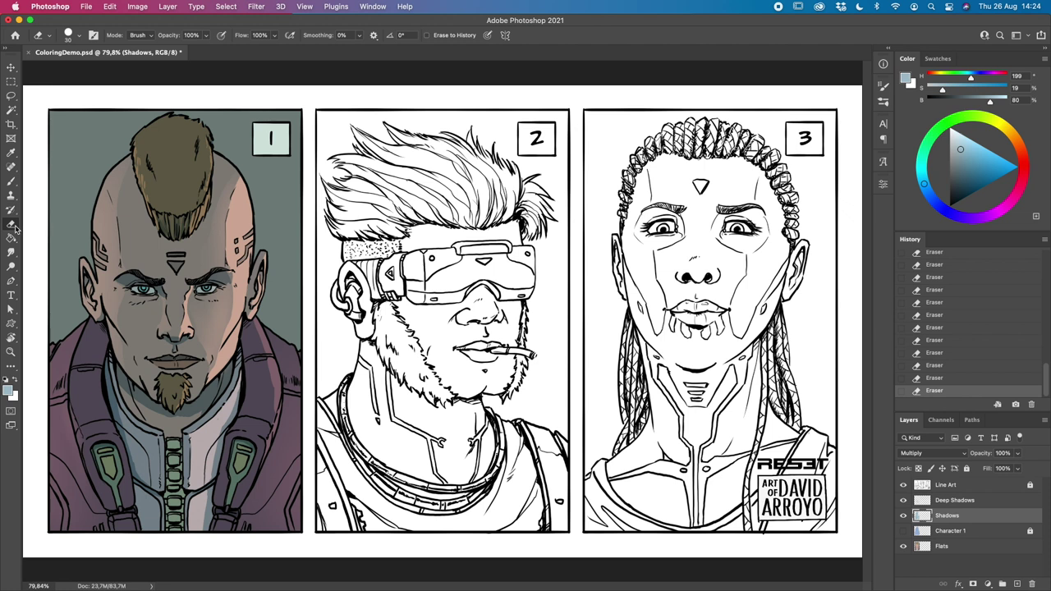
Step: Add a new layer above Deep Shadows and name it Lighting
click(983, 503)
click(1016, 584)
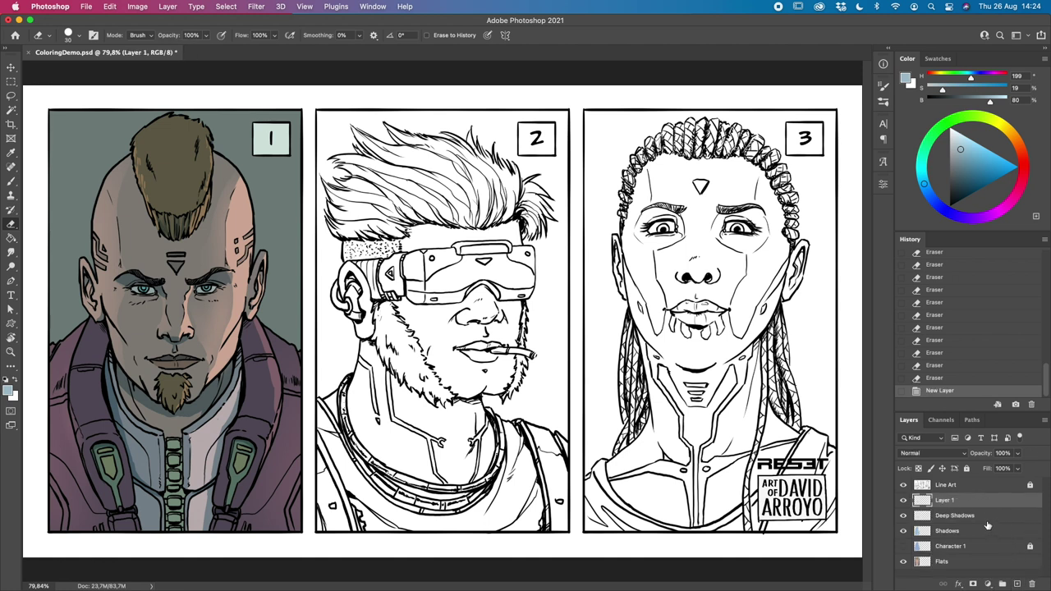
double_click(946, 500)
text(Lighting)
key(Return)
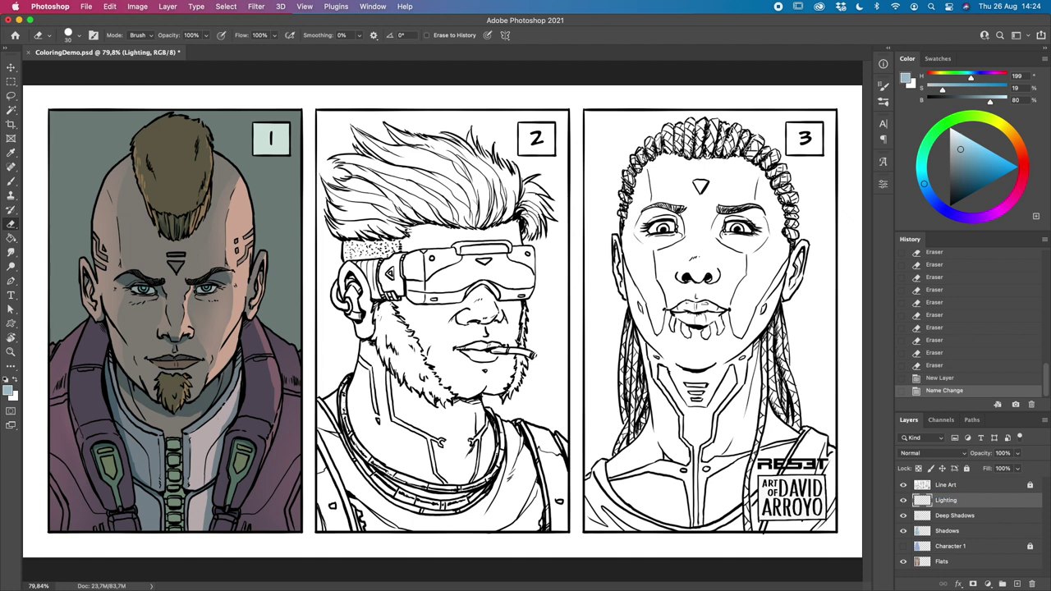
Step: Choose a pale yellow of H 49, S 17, B 91 and set the Lighting layer's blend mode to Screen
mouse_move(923, 183)
mouse_down()
mouse_move(957, 123)
mouse_move(1006, 127)
mouse_move(960, 141)
mouse_up()
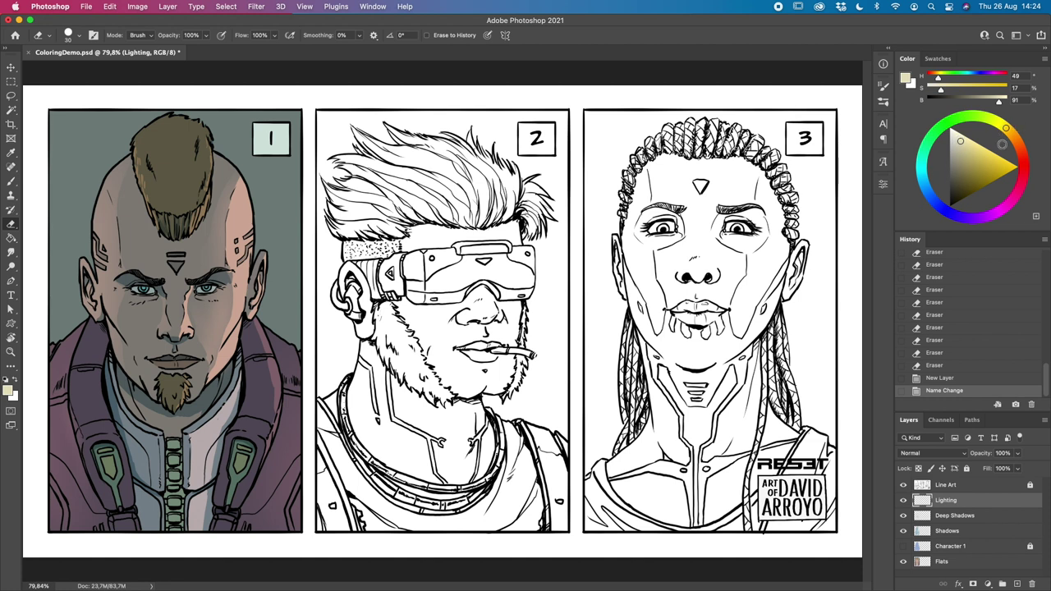
click(961, 457)
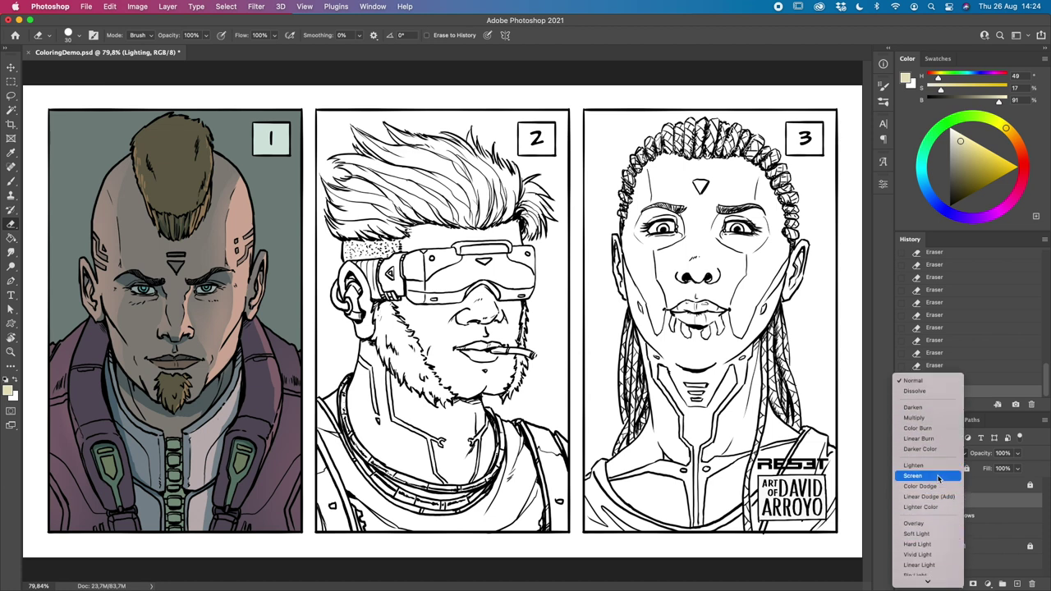
click(938, 476)
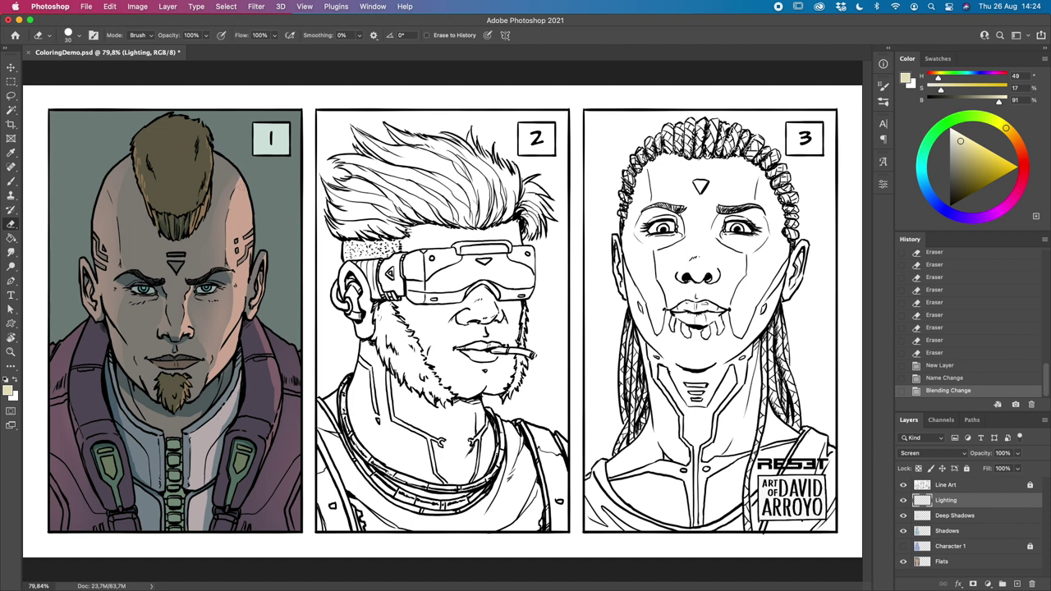
Step: Deselect the hair and brush a thin rim light at 30 px along the lit side of character 1's head and ear
click(12, 180)
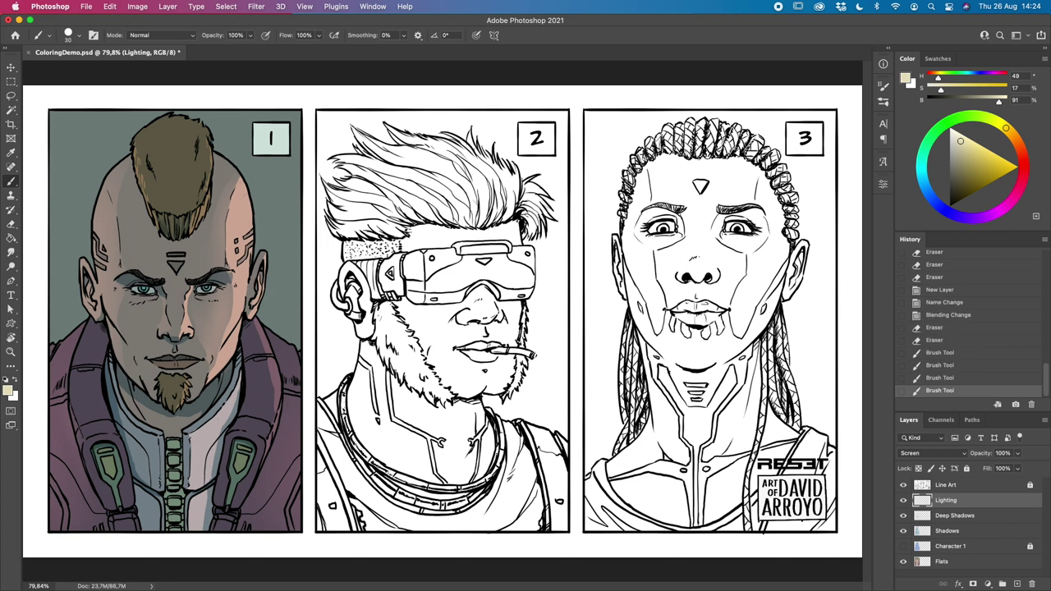
key(super+d)
drag(220, 164, 258, 261)
key(super+z)
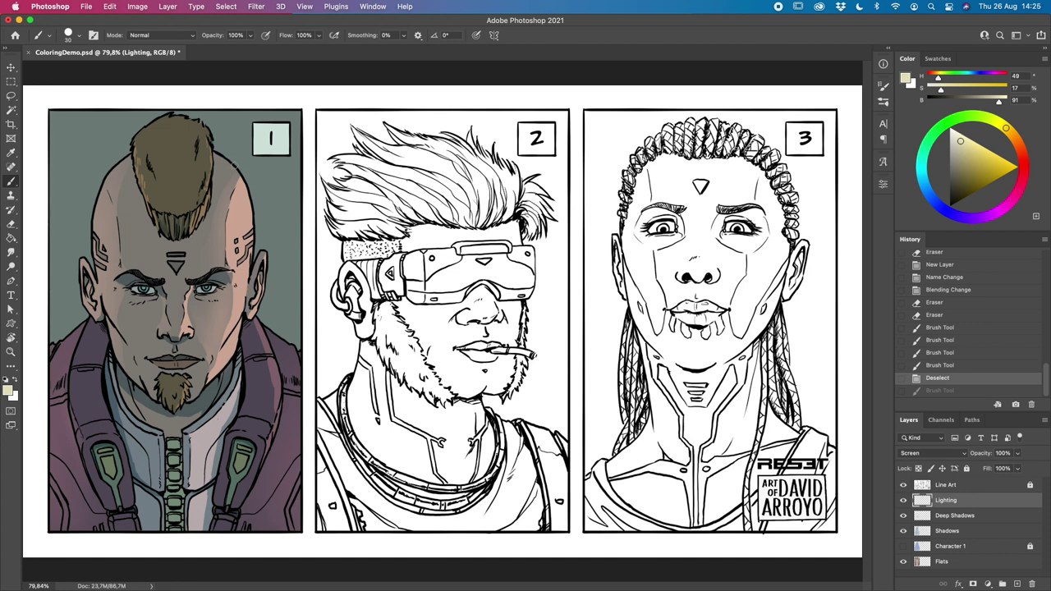
drag(243, 193, 255, 259)
drag(250, 232, 254, 259)
mouse_move(232, 164)
mouse_down()
mouse_move(209, 135)
mouse_move(209, 145)
mouse_up()
Step: Reduce the brush to 20 px and paint rim light on the mohawk's lit edge, the neck and the jacket shoulder
key(bracketleft)
key(bracketleft)
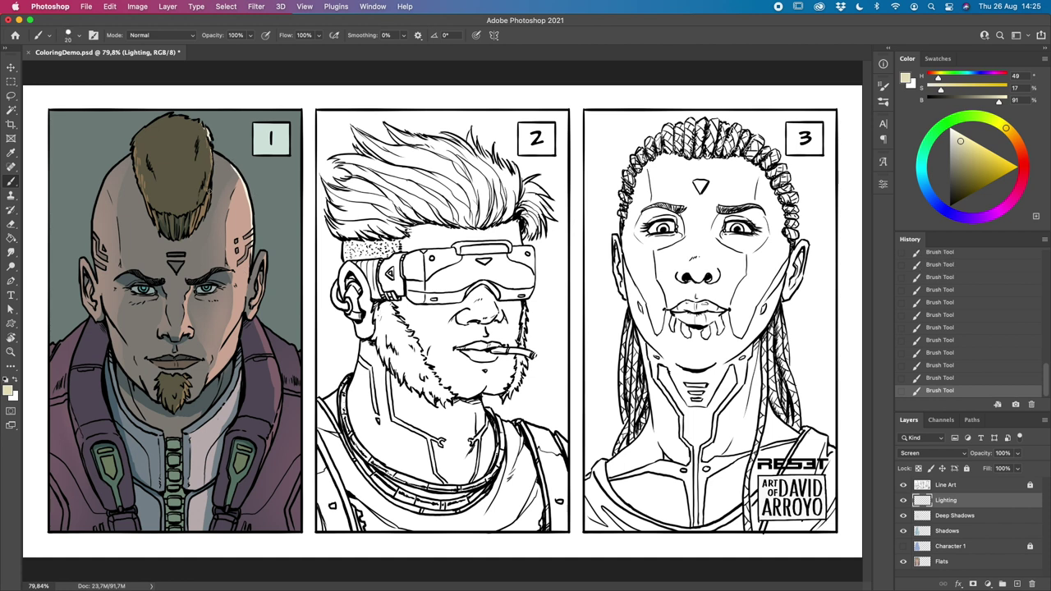
drag(207, 195, 208, 207)
mouse_move(260, 325)
mouse_down()
mouse_move(267, 341)
mouse_move(272, 333)
mouse_move(296, 350)
mouse_up()
drag(254, 321, 258, 327)
drag(256, 325, 273, 354)
drag(280, 393, 284, 402)
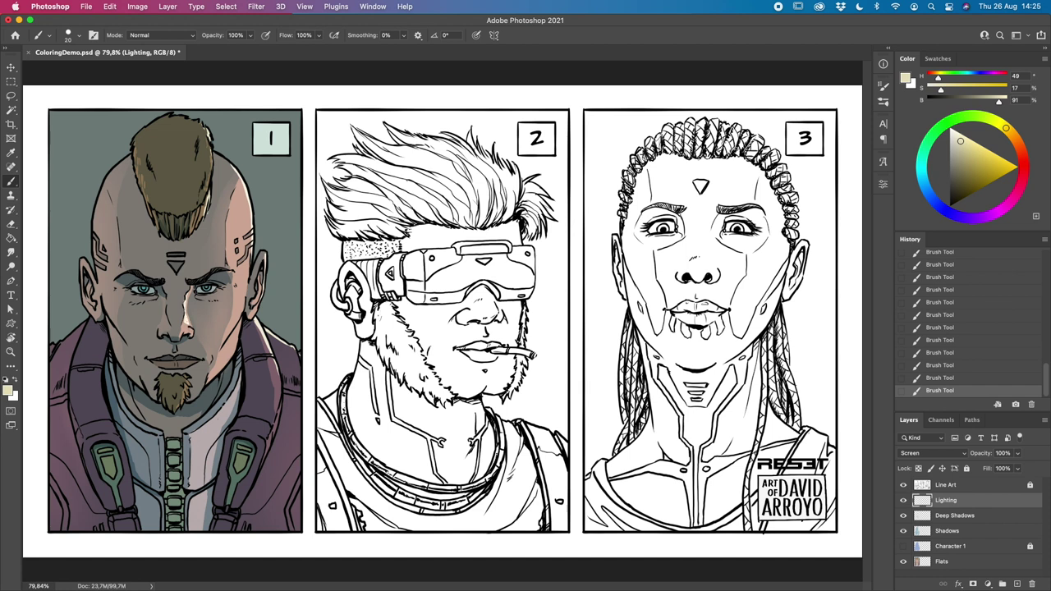
Step: Compare character 1 with and without the rim light by undoing and redoing the strokes and toggling the Lighting layer
key(super+z)
key(super+z)
key(super+z)
key(super+z)
key(super+z)
key(super+z)
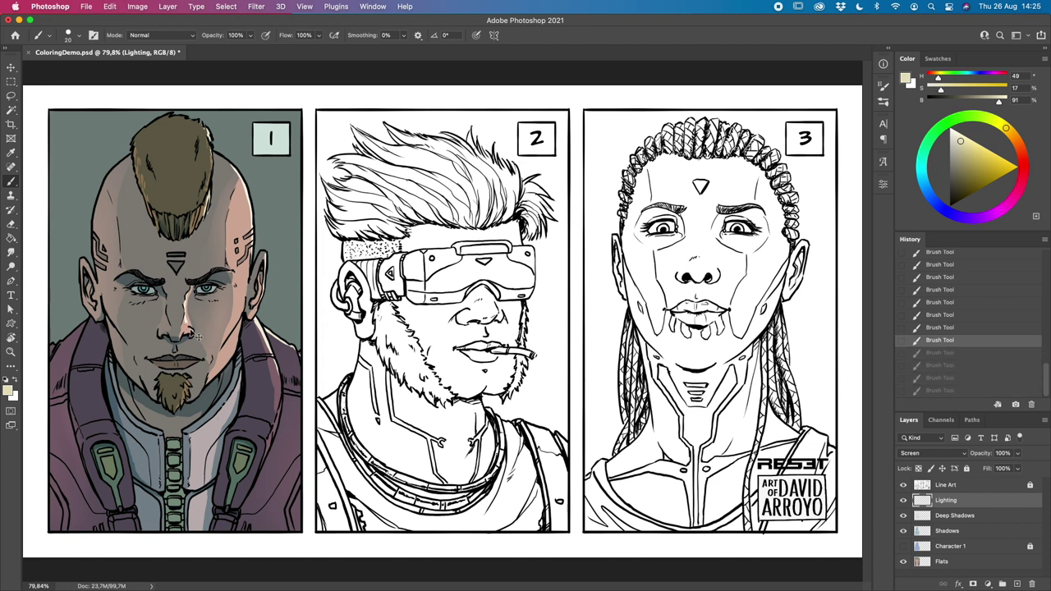
key(super+z)
key(super+z)
key(super+z)
key(super+z)
key(super+z)
key(super+z)
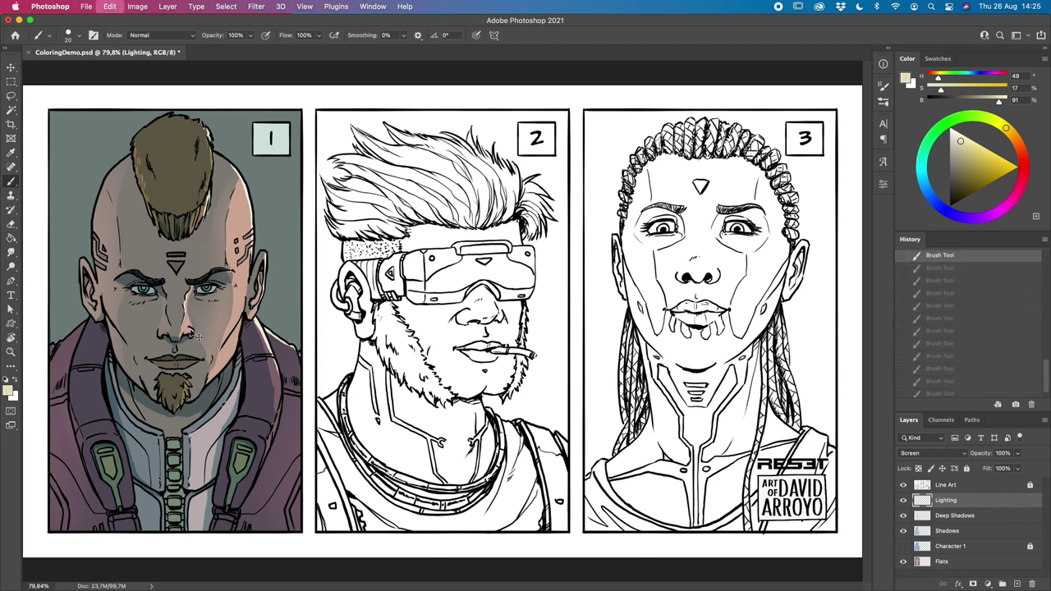
key(super+z)
key(super+z)
key(super+z)
key(super+z)
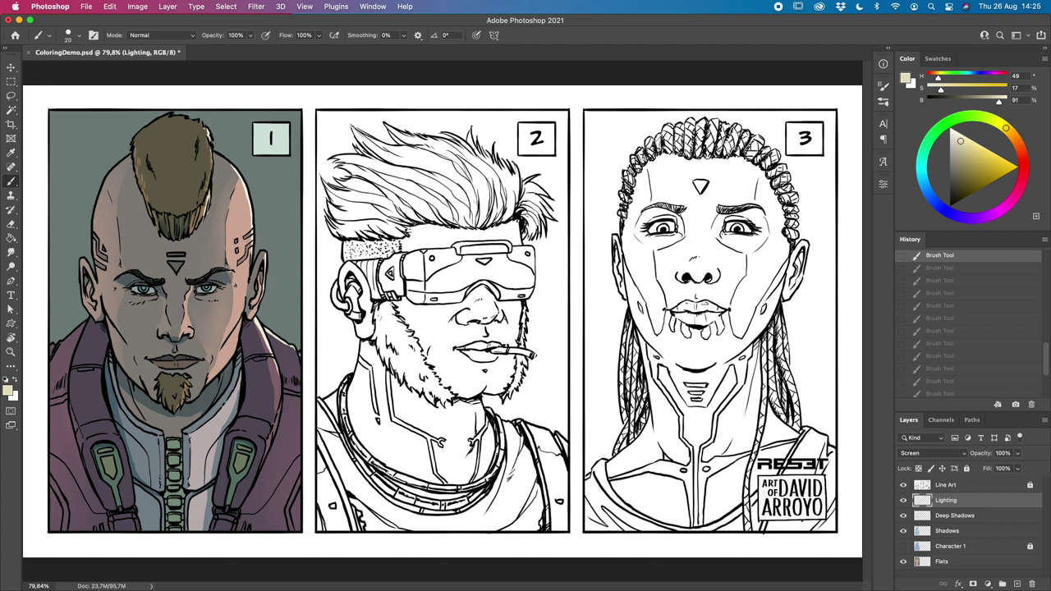
key(super+shift+z)
key(super+shift+z)
key(super+shift+z)
key(super+shift+z)
key(super+shift+z)
key(super+shift+z)
key(super+shift+z)
key(super+shift+z)
key(super+shift+z)
key(super+shift+z)
key(super+shift+z)
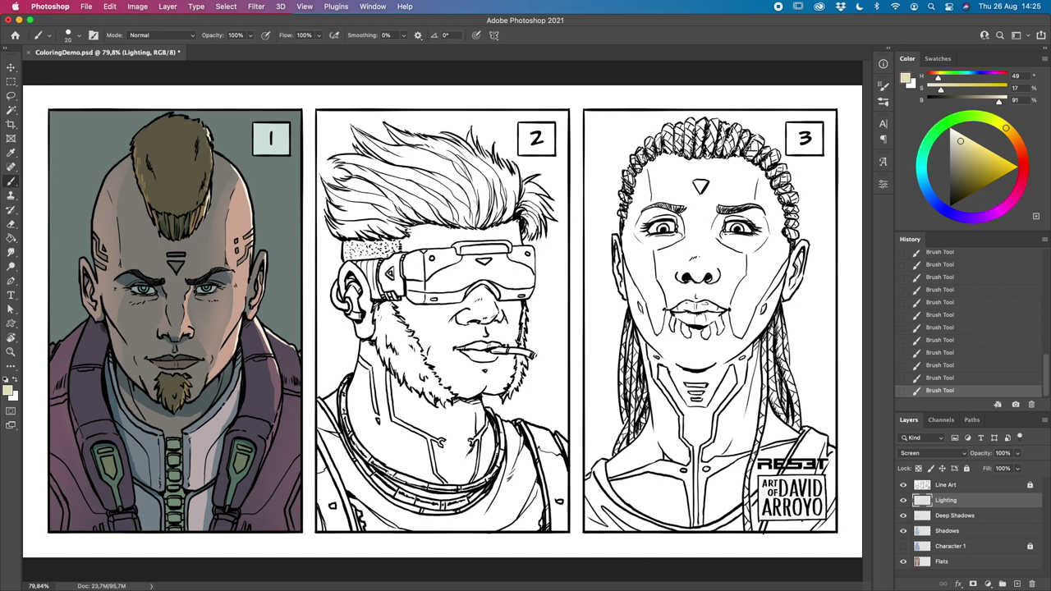
click(903, 500)
click(903, 500)
Step: Lasso the lit side of character 1 on the Lighting layer and hide the selection edges
key(l)
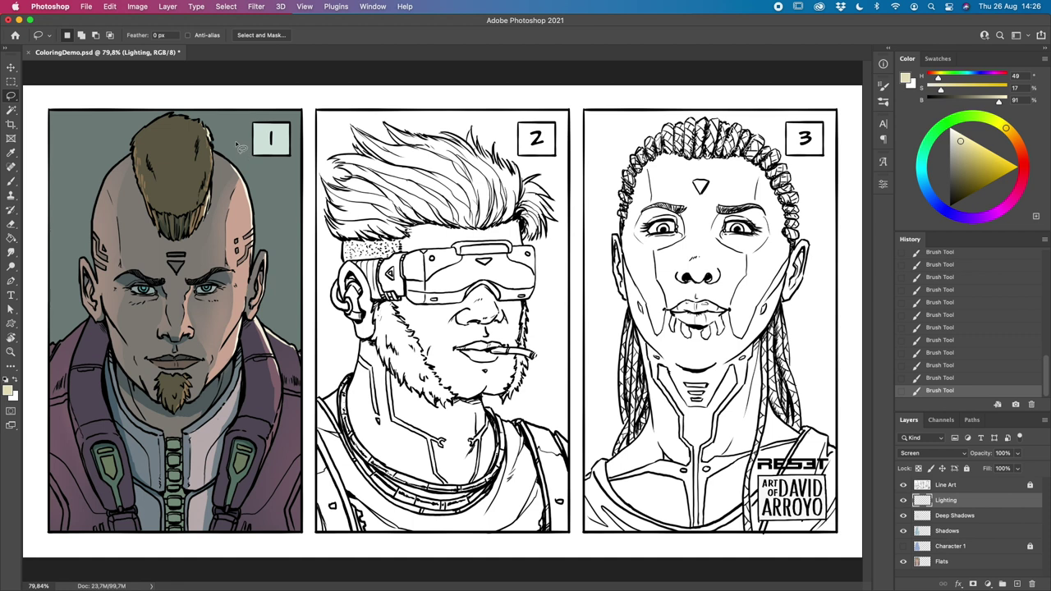
mouse_move(236, 149)
mouse_down()
mouse_move(272, 248)
mouse_move(270, 310)
mouse_move(305, 359)
mouse_move(306, 373)
mouse_move(286, 355)
mouse_move(286, 383)
mouse_move(247, 304)
mouse_move(227, 176)
mouse_move(237, 149)
mouse_up()
key(super+h)
Step: Paint a soft glow over the lit side of the head and jacket with the Soft Round Pressure Opacity and Flow brush at 400 px
click(15, 180)
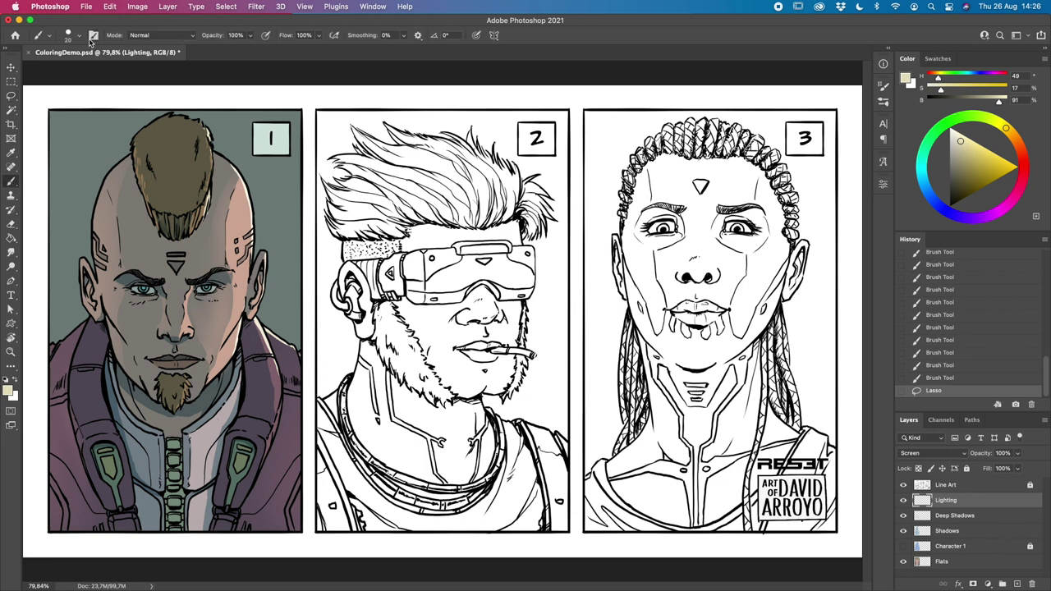
click(78, 35)
double_click(112, 366)
key(bracketright)
key(bracketright)
key(bracketright)
key(bracketright)
key(bracketright)
key(bracketright)
key(bracketright)
key(bracketright)
key(bracketright)
key(bracketleft)
key(bracketleft)
mouse_move(246, 164)
mouse_down()
mouse_move(264, 194)
mouse_move(256, 246)
mouse_up()
key(bracketright)
drag(245, 197, 256, 287)
drag(271, 325, 295, 385)
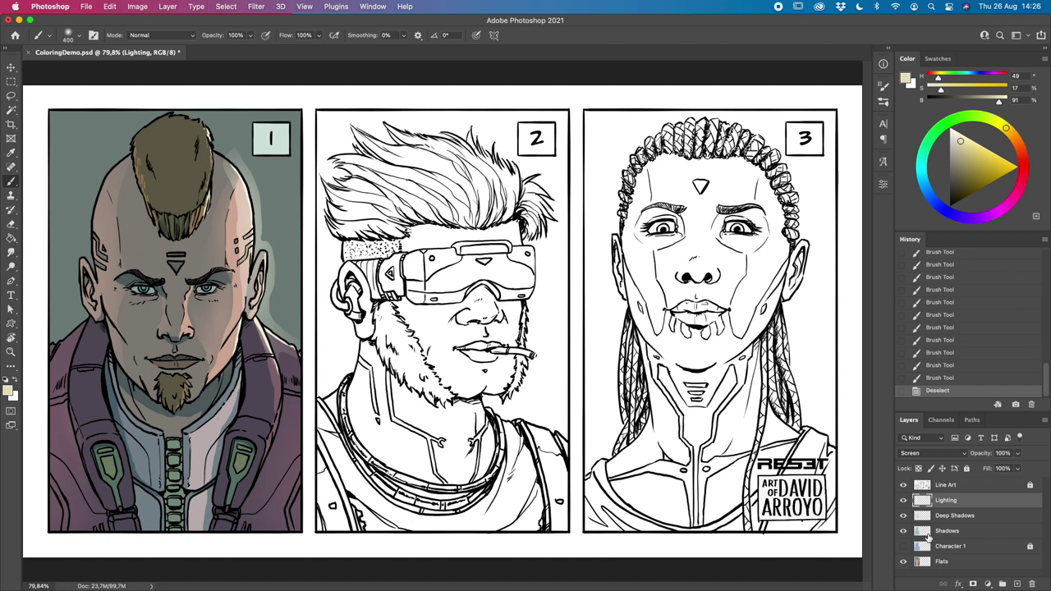
Step: Clear the Lighting glow outside the figure using the inverted Character 1 layer selection, and deselect
key(super+d)
super+click(922, 546)
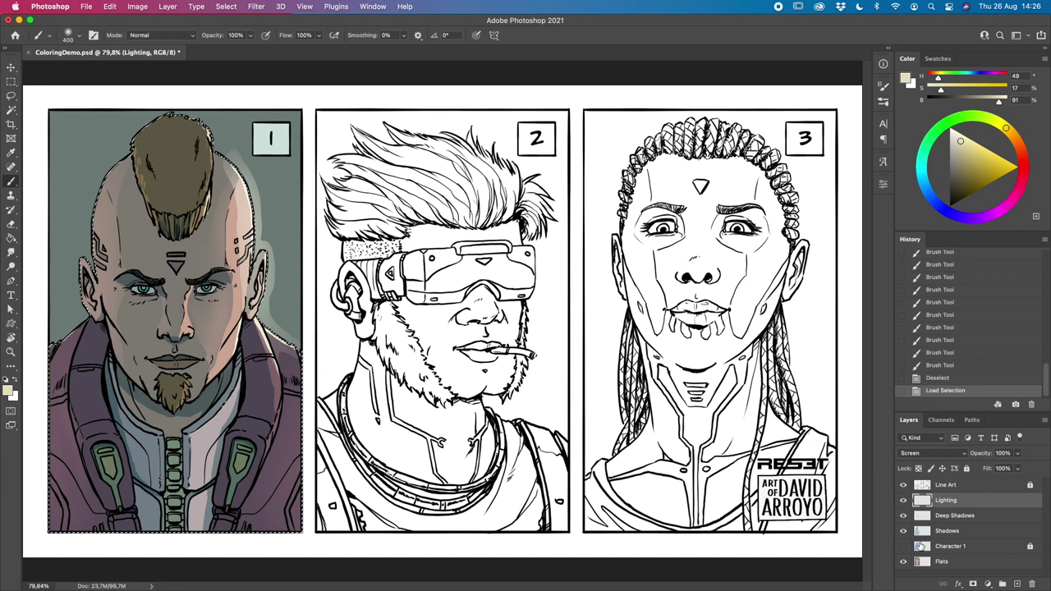
key(super+shift+i)
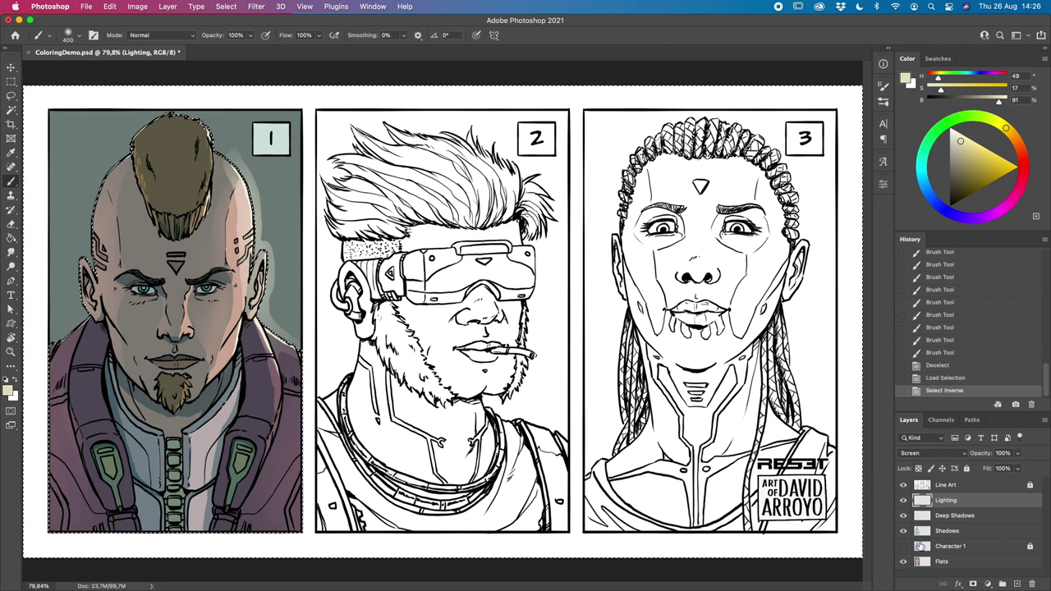
key(Delete)
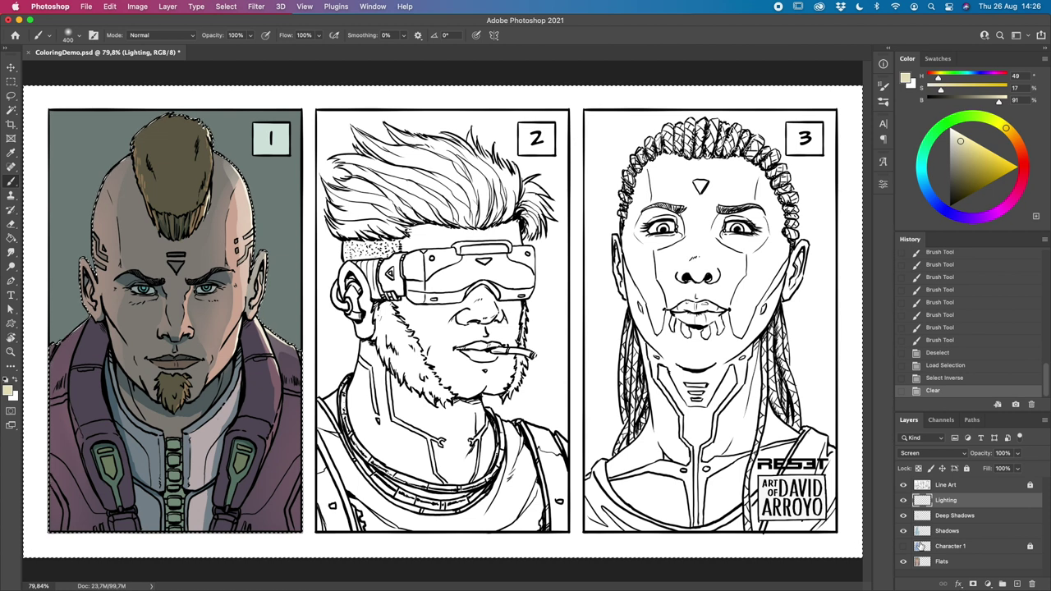
key(super+d)
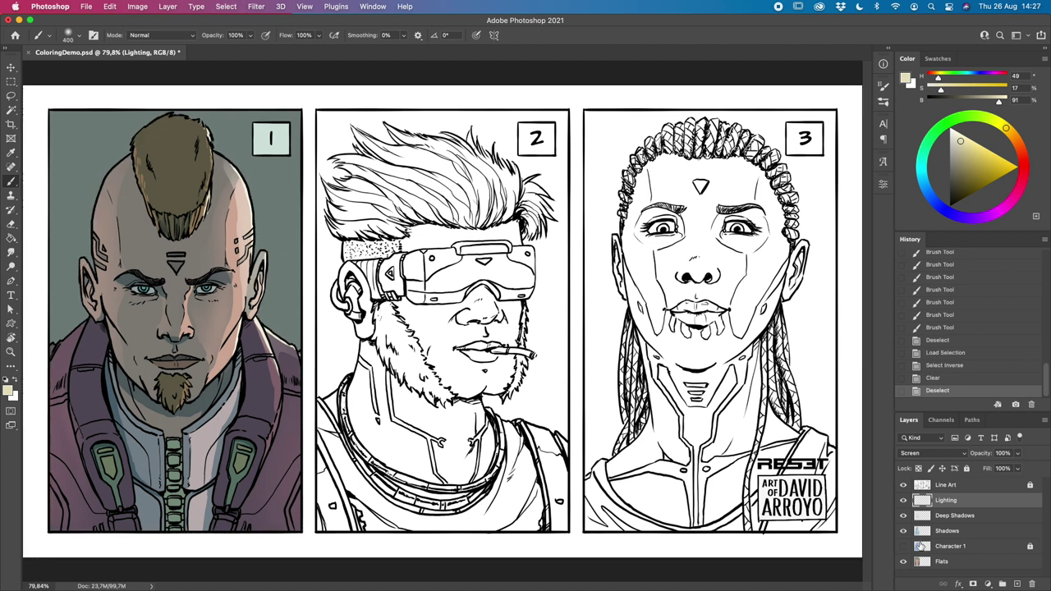
Step: Compare character 1 with and without the Lighting layer, leaving that layer active and visible
click(967, 547)
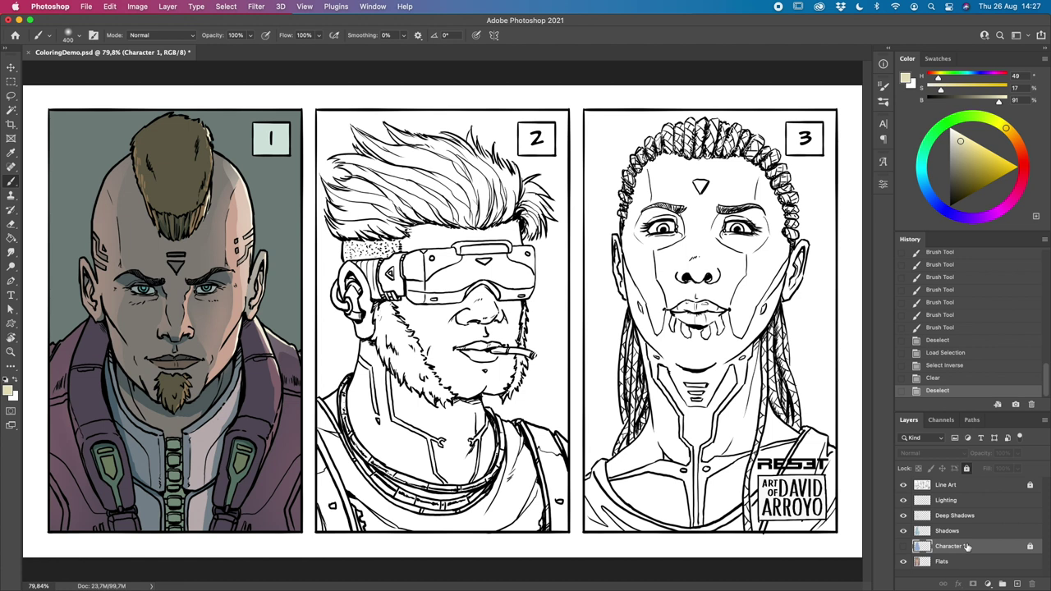
click(967, 502)
click(903, 502)
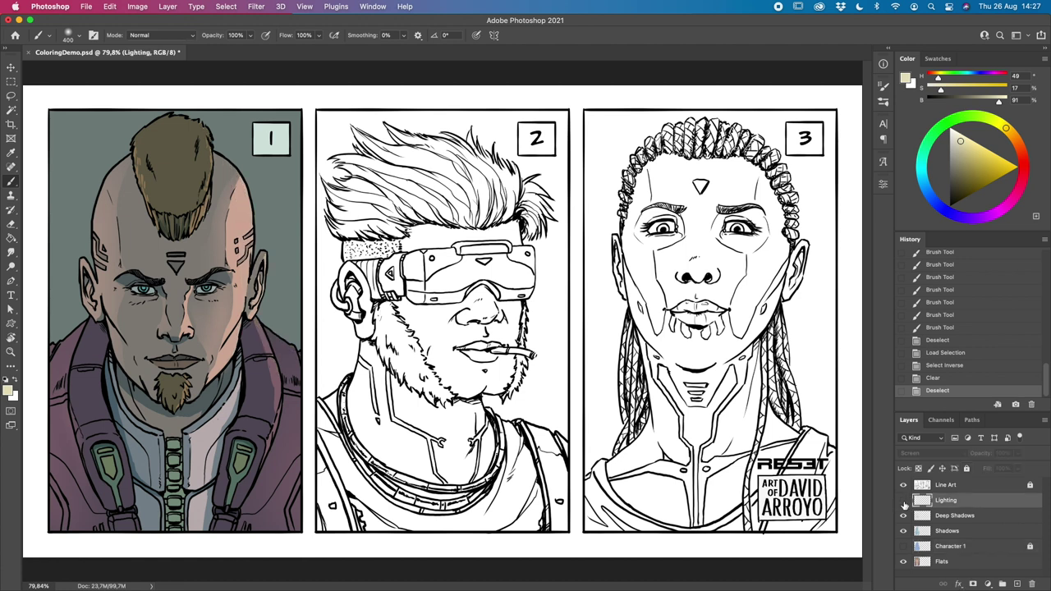
click(903, 502)
click(903, 503)
click(902, 502)
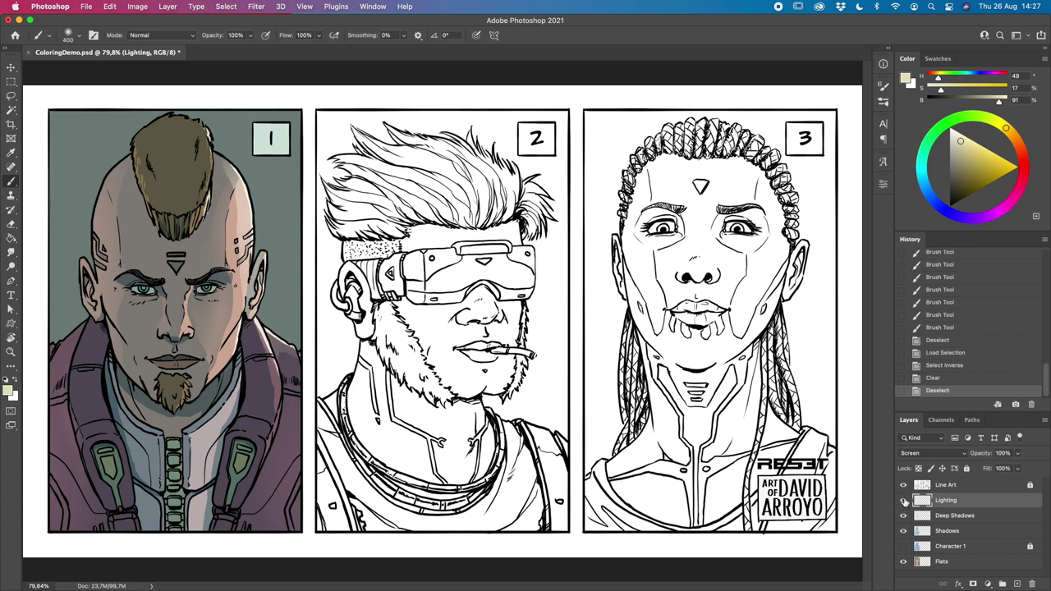
Step: Lasso the lit areas of the jacket lapel and white shirt on the Lighting layer, combining them into one selection
key(l)
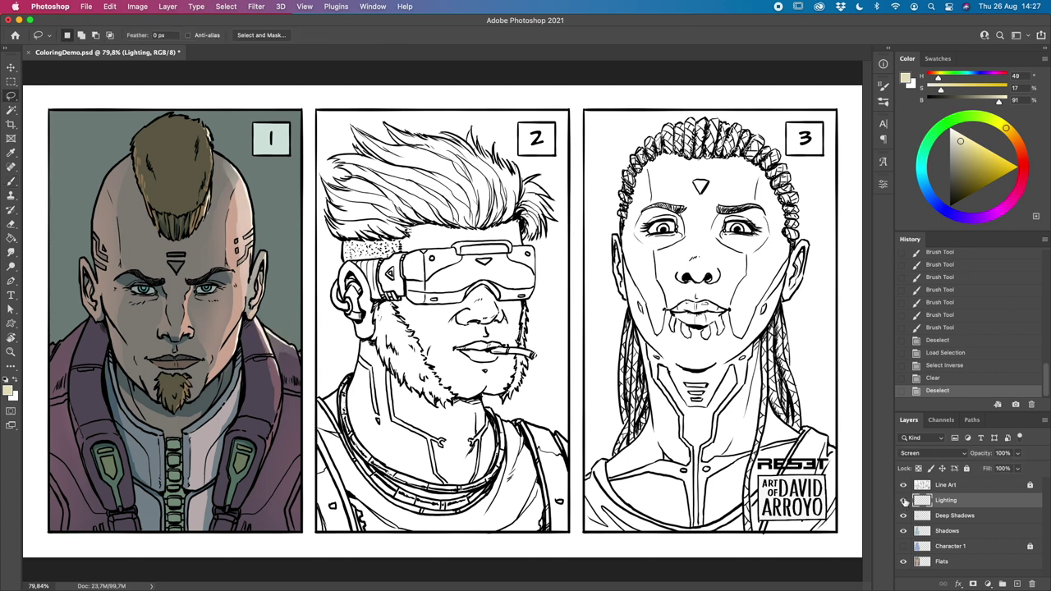
mouse_move(280, 419)
mouse_down()
mouse_move(265, 475)
mouse_move(286, 397)
mouse_move(283, 404)
mouse_up()
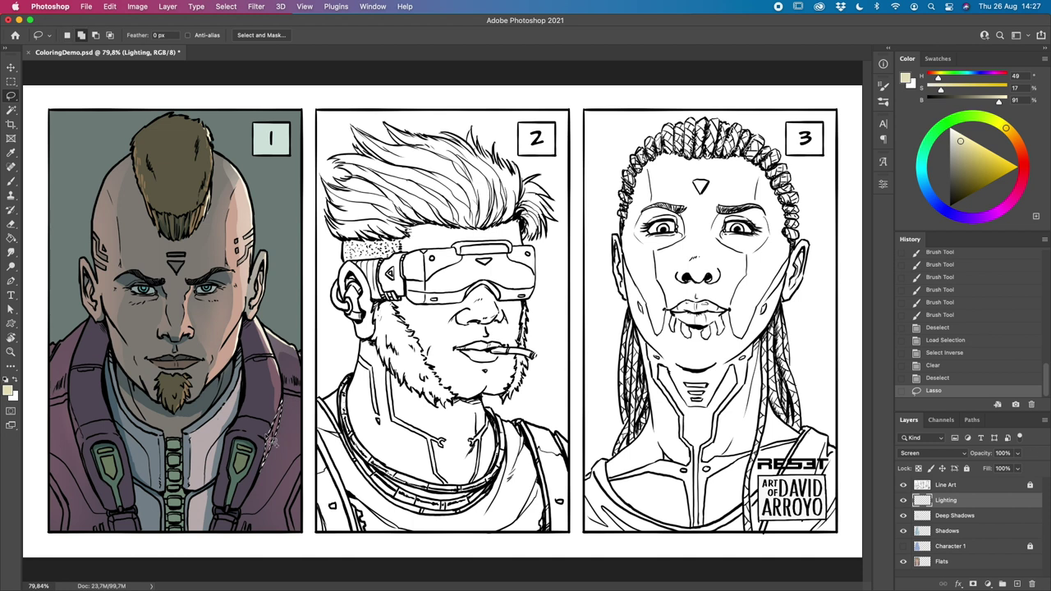
mouse_move(267, 468)
mouse_down()
mouse_move(260, 490)
mouse_move(278, 417)
mouse_up()
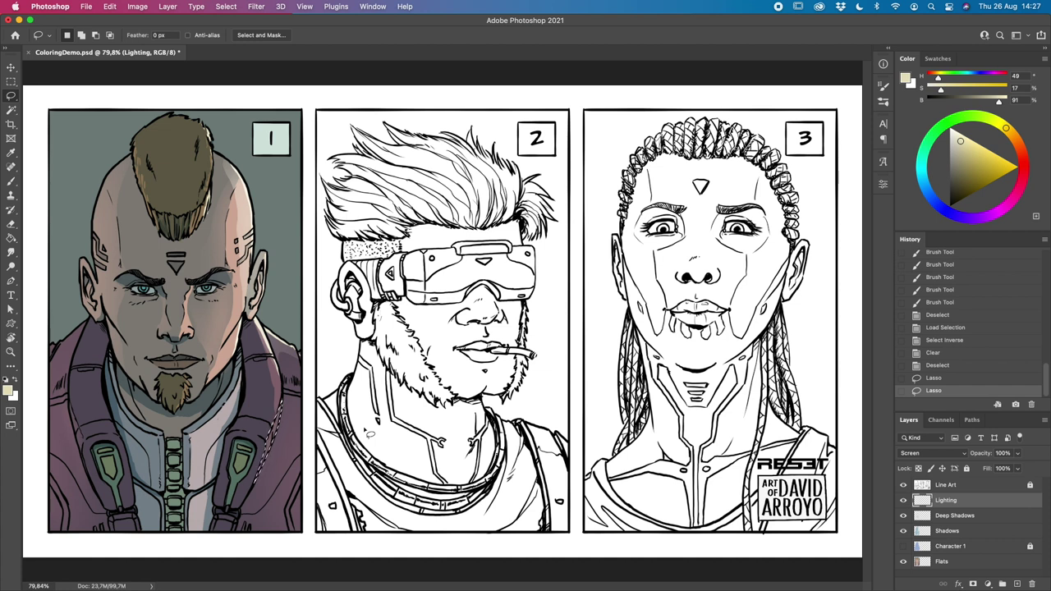
key(shift)
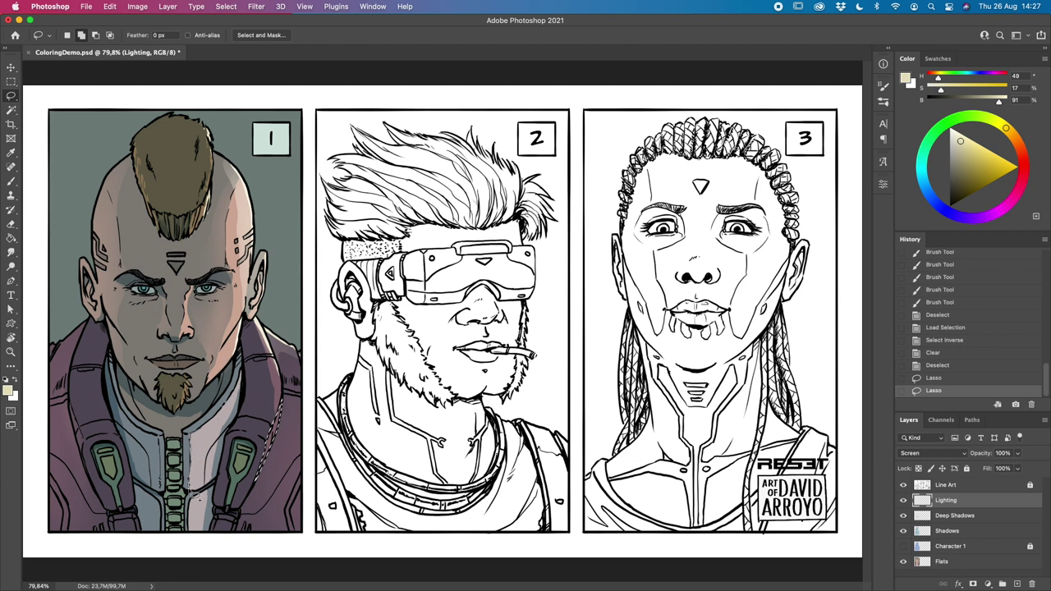
mouse_move(217, 477)
mouse_down()
mouse_move(219, 421)
mouse_move(195, 431)
mouse_move(203, 490)
mouse_up()
key(shift)
mouse_move(201, 485)
mouse_down()
mouse_move(203, 514)
mouse_move(199, 500)
mouse_move(191, 510)
mouse_move(202, 538)
mouse_move(204, 502)
mouse_up()
key(ctrl+z)
key(shift)
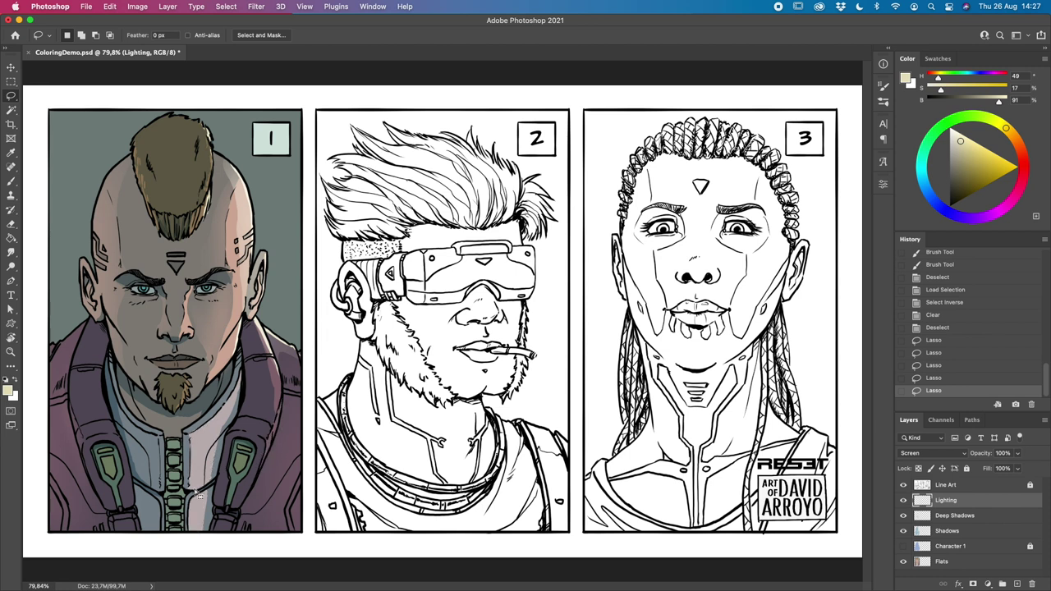
Step: Brush a soft cream glow over the selected jacket and shirt areas with the 400 px brush, and deselect
key(b)
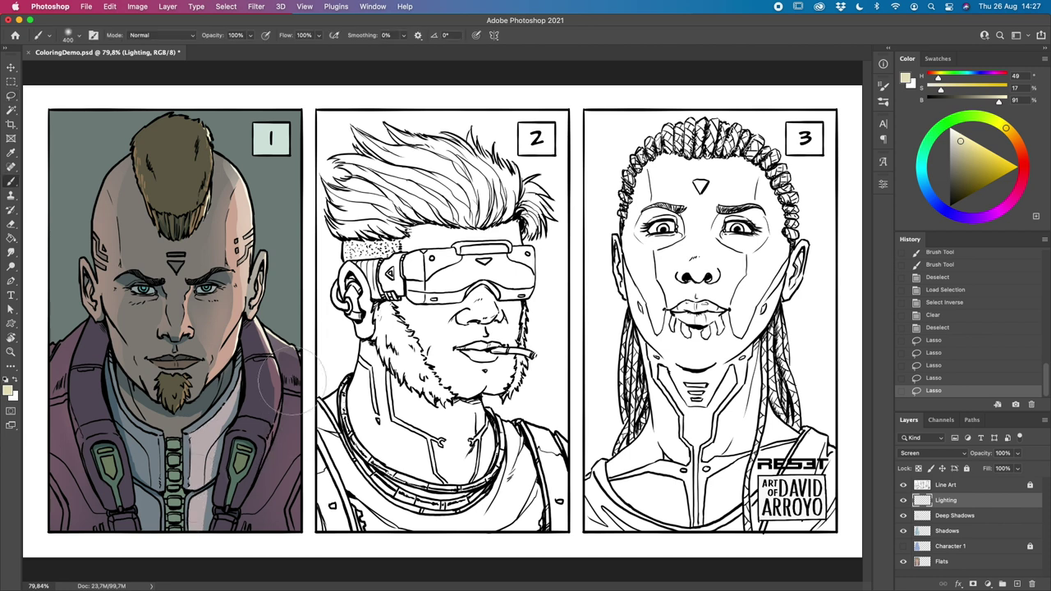
drag(275, 410, 247, 526)
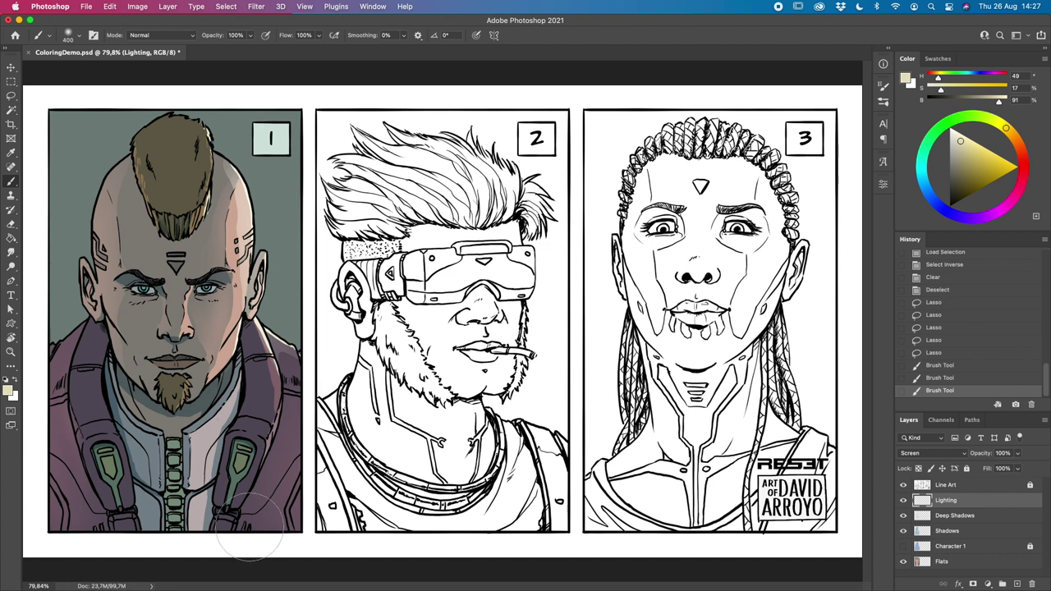
mouse_move(261, 394)
mouse_down()
mouse_move(247, 526)
mouse_move(238, 441)
mouse_move(205, 447)
mouse_move(202, 488)
mouse_up()
mouse_move(220, 443)
mouse_down()
mouse_move(221, 472)
mouse_move(202, 460)
mouse_up()
drag(195, 497, 182, 534)
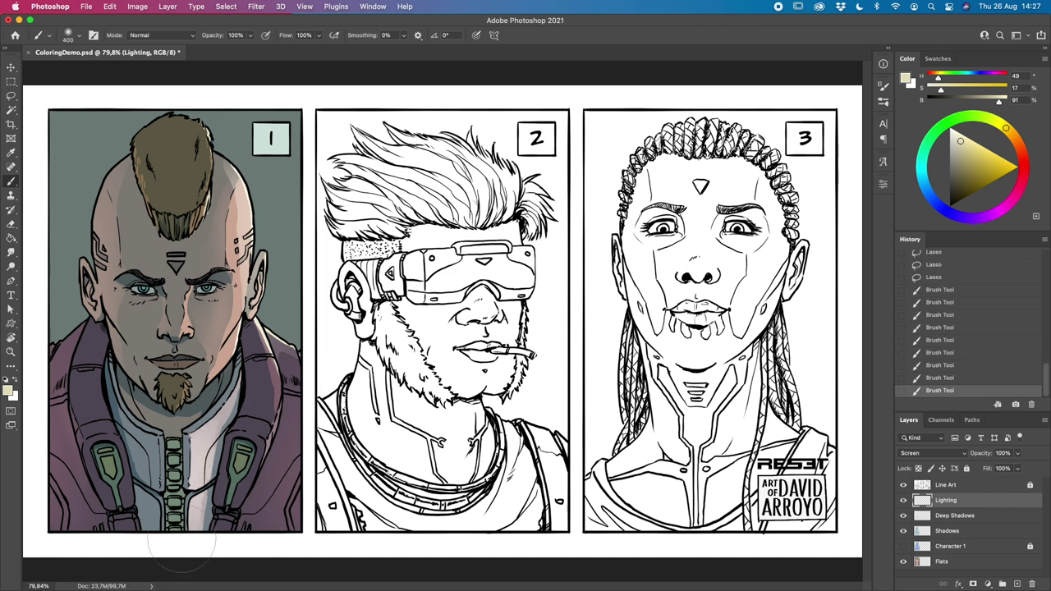
key(super+d)
Step: Compare the jacket and shirt glow with and without the Lighting layer, leaving the layer visible
click(903, 500)
click(903, 500)
click(903, 500)
click(903, 499)
Step: Examine the shadows and lighting with the Flats layer hidden, keep the Lighting layer on Screen, and show Flats again
click(904, 561)
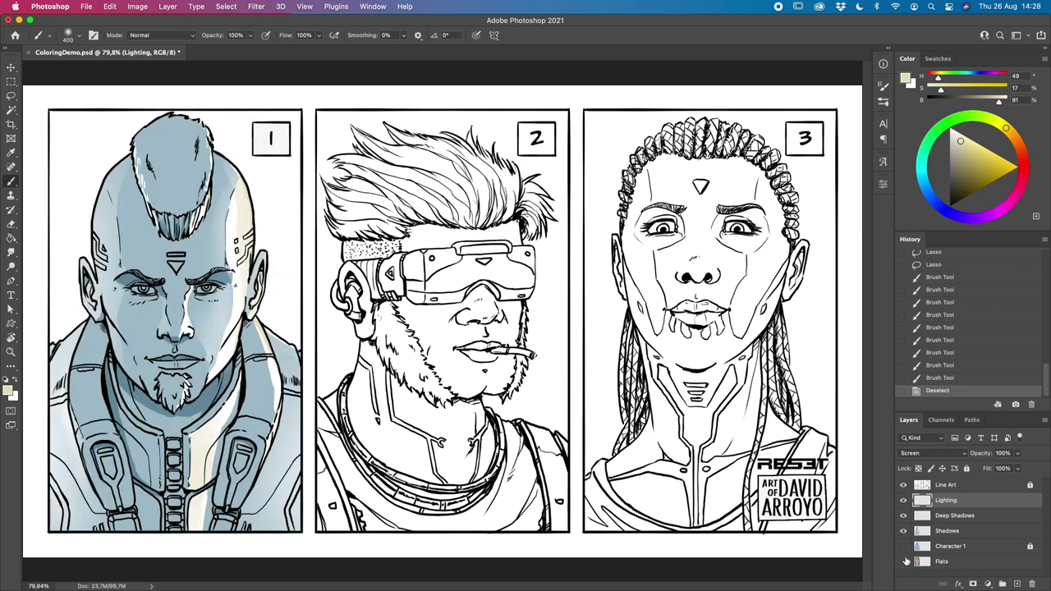
click(966, 453)
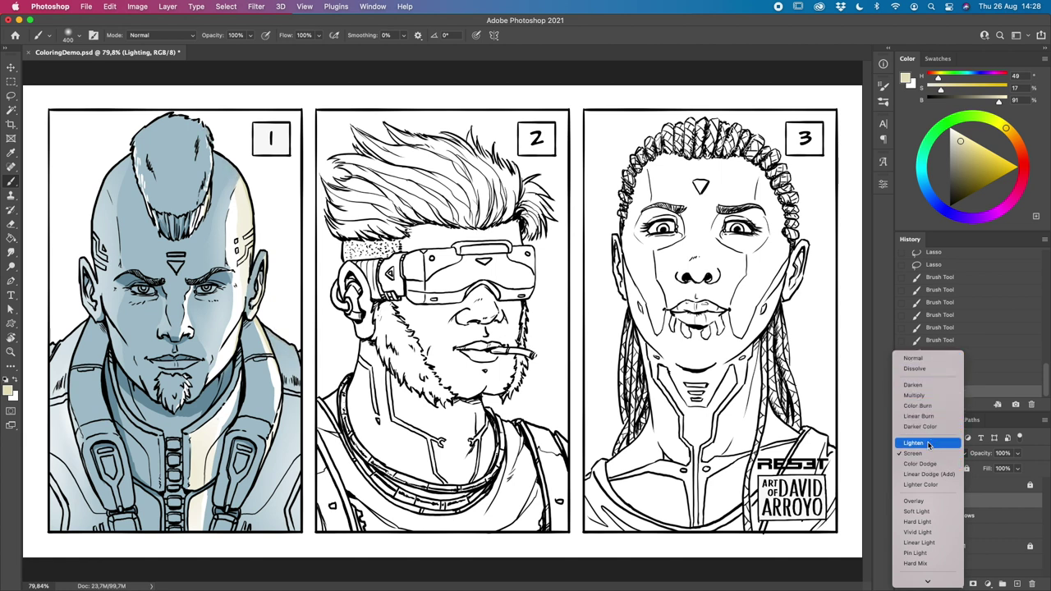
click(934, 453)
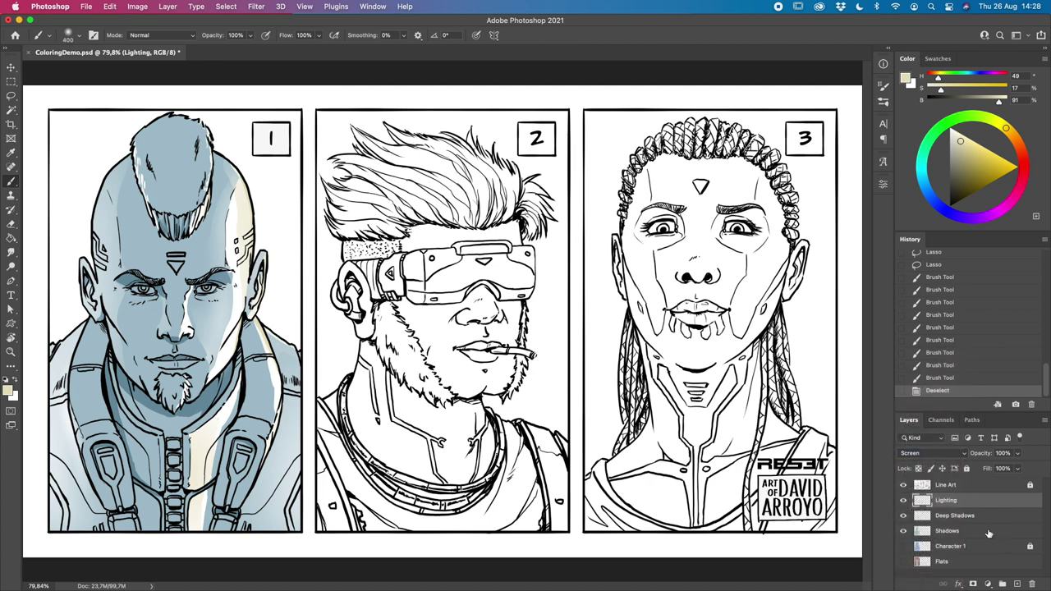
click(904, 562)
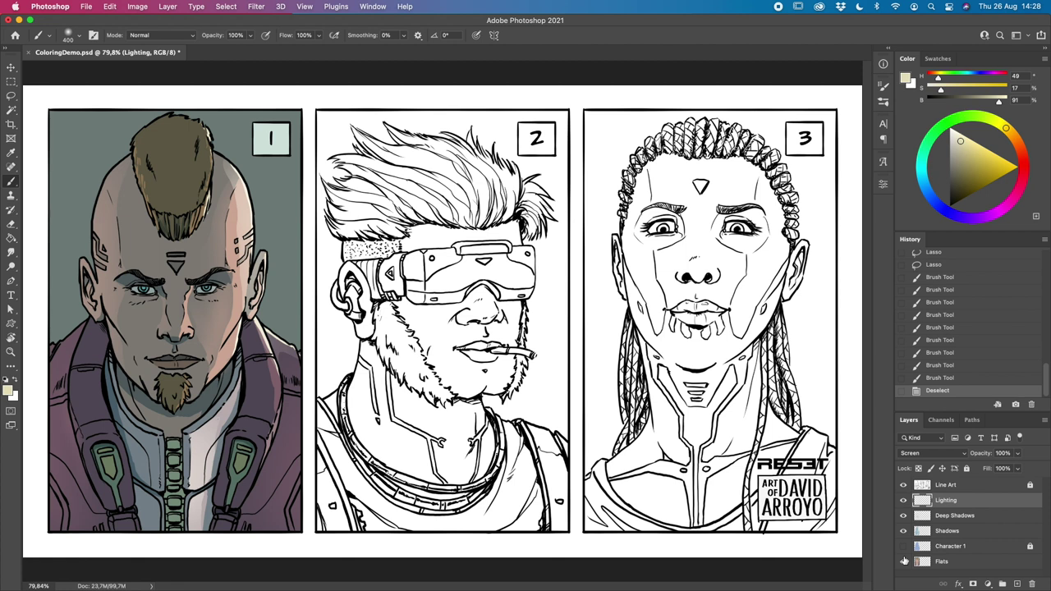
Step: Select the hair and beard color on the Flats layer with the Magic Wand, and activate the Deep Shadows layer
click(976, 561)
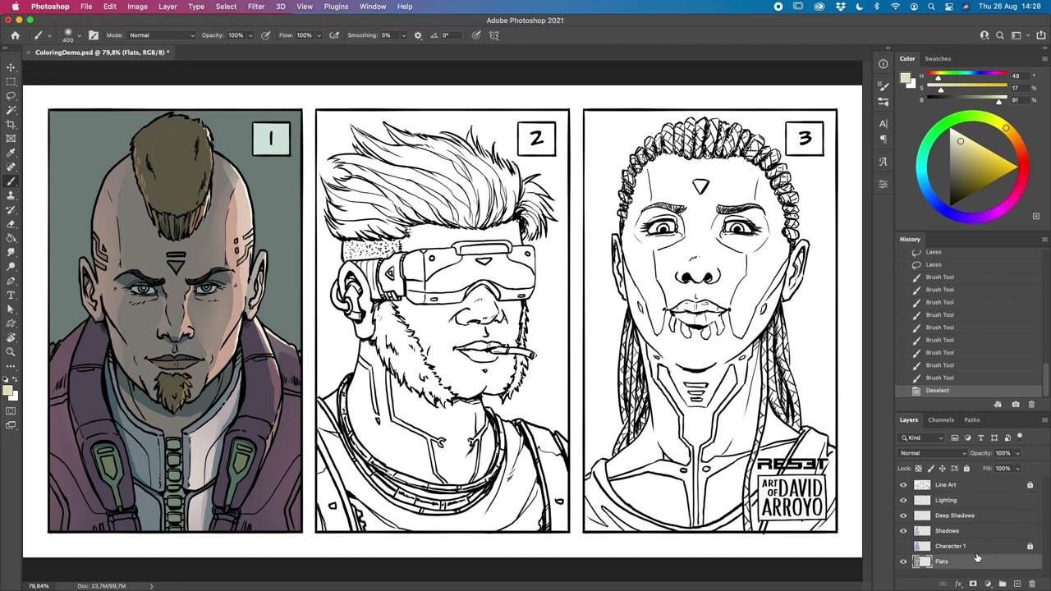
click(980, 532)
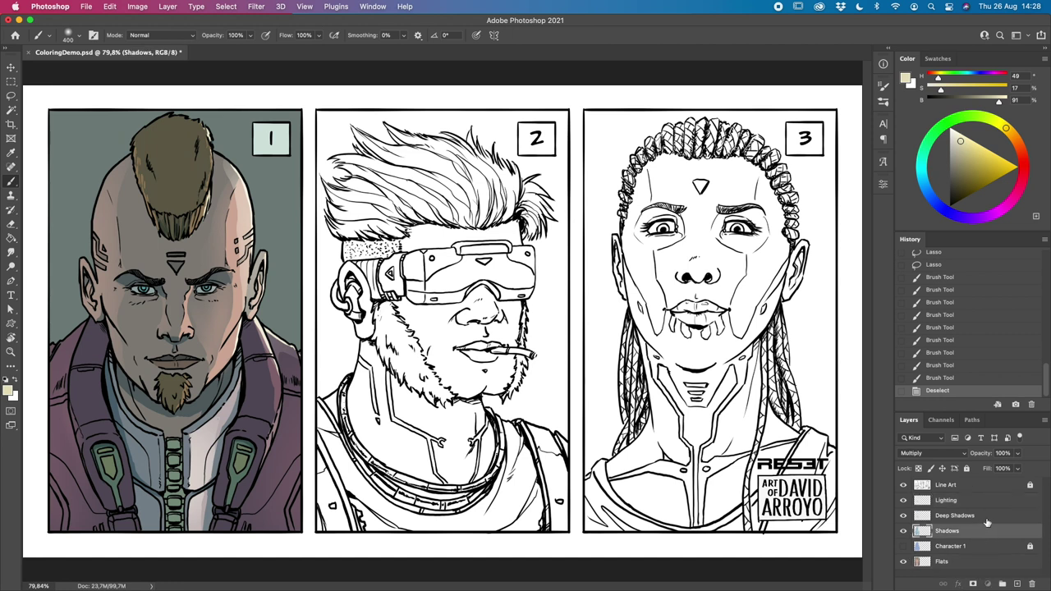
click(991, 517)
click(966, 562)
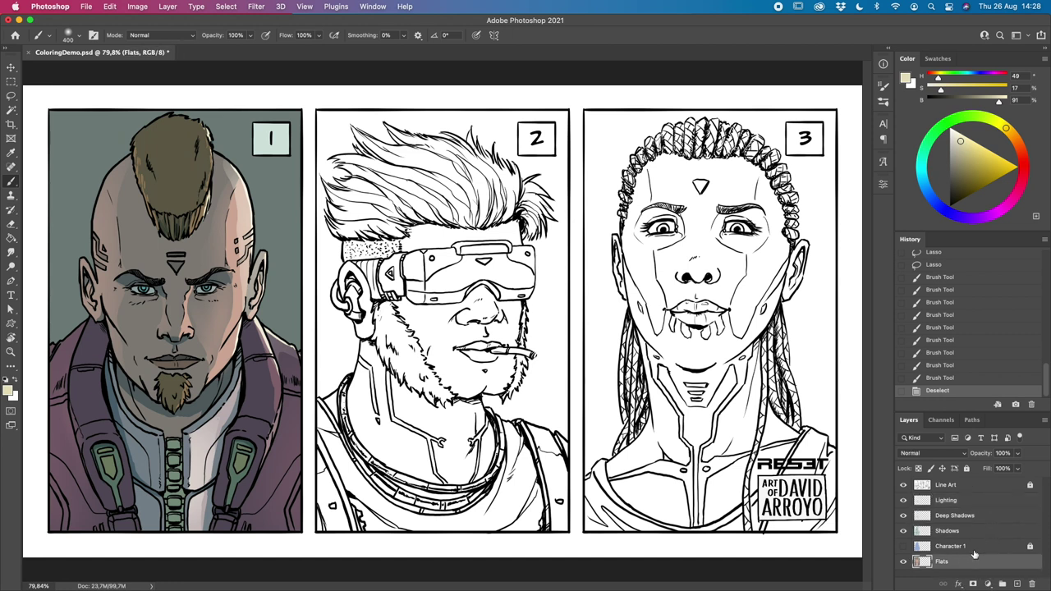
key(w)
click(185, 163)
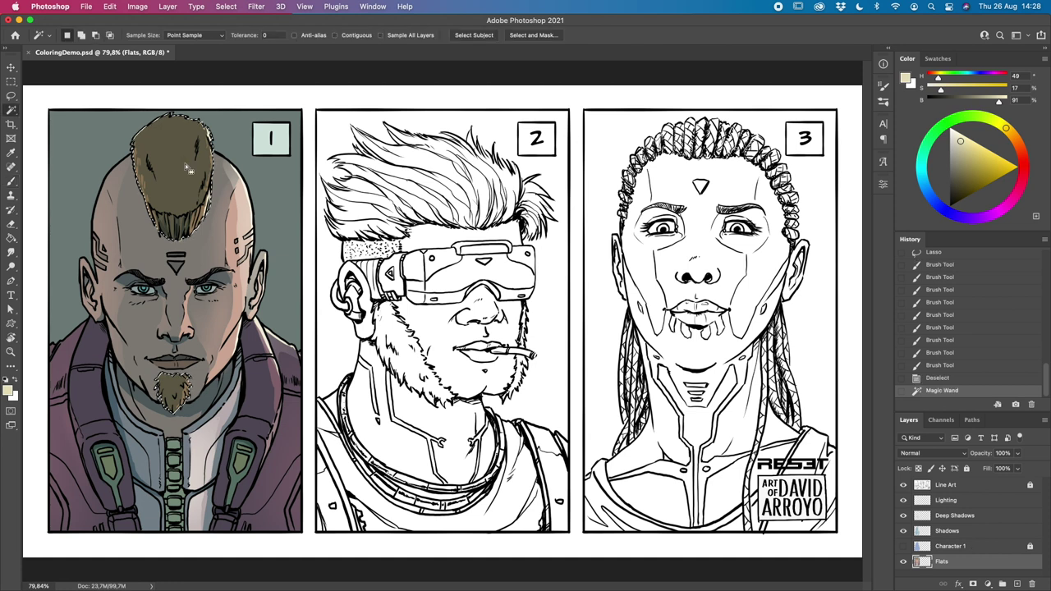
click(983, 532)
click(988, 517)
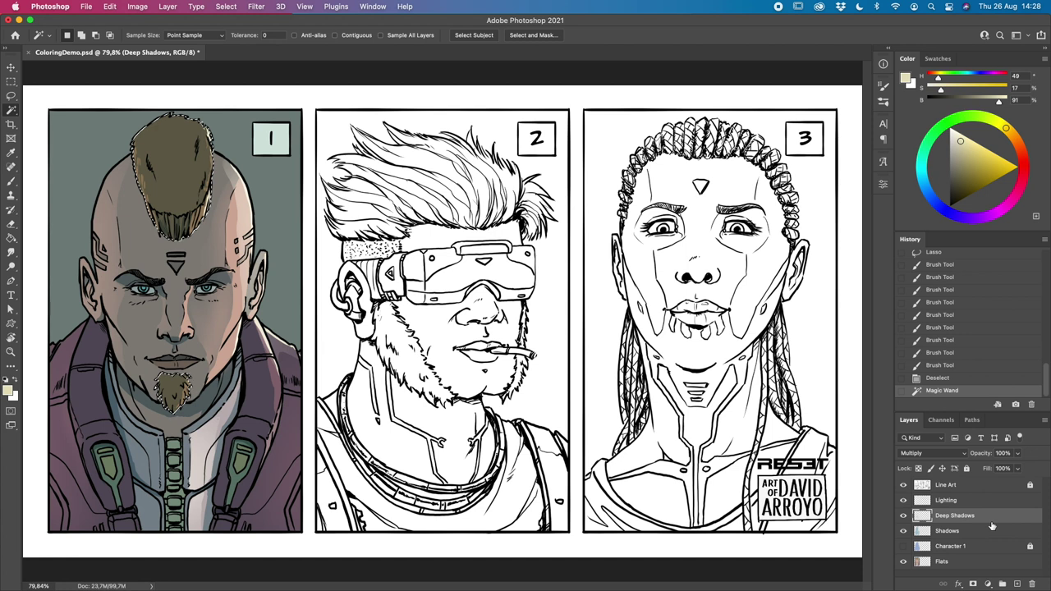
Step: Darken the mohawk on the Deep Shadows layer using the light blue swatch and a 500 px soft brush
key(b)
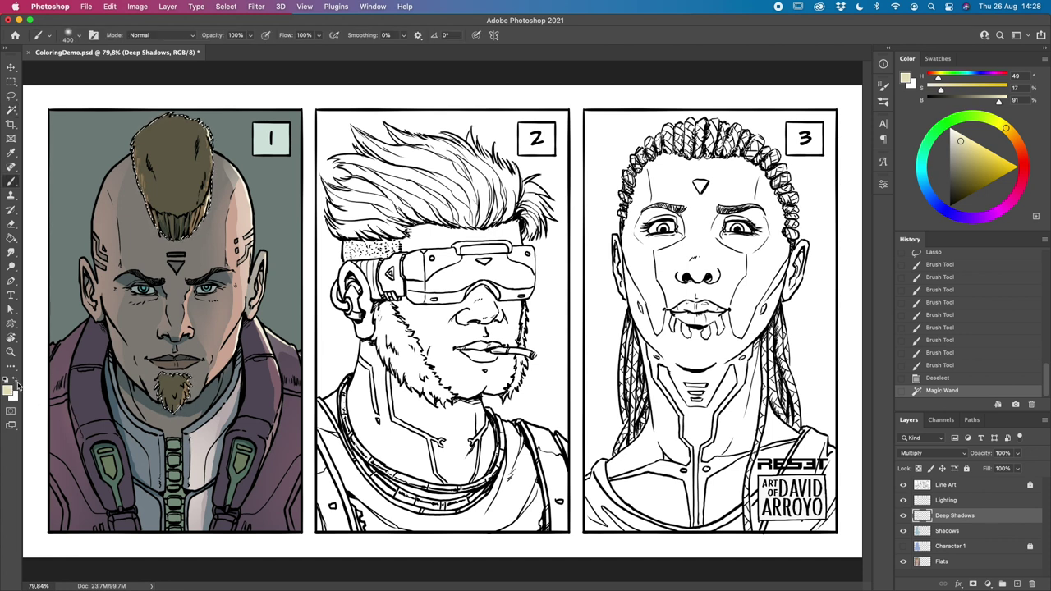
key(x)
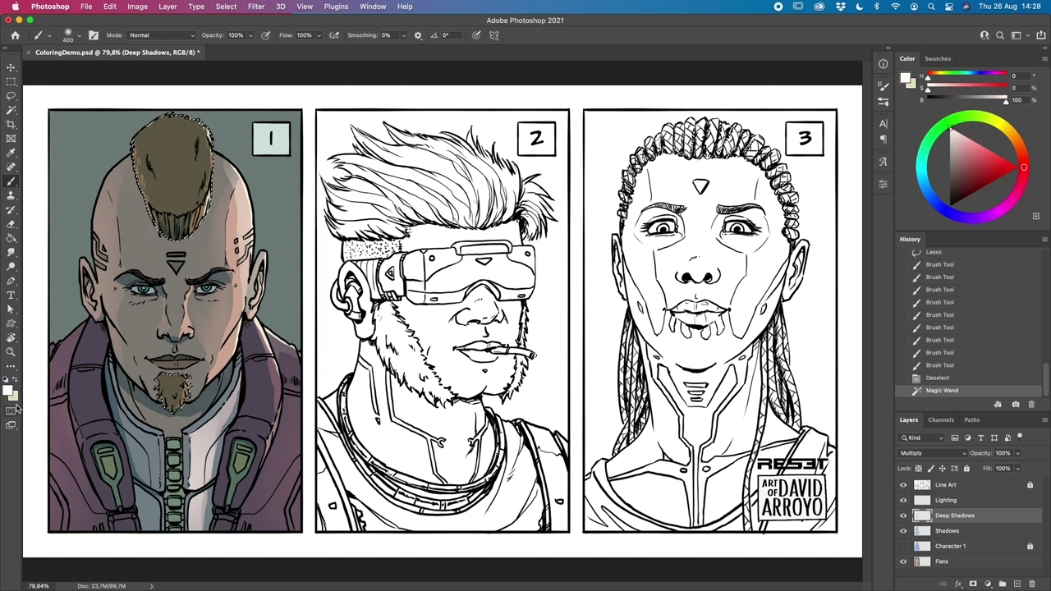
click(937, 59)
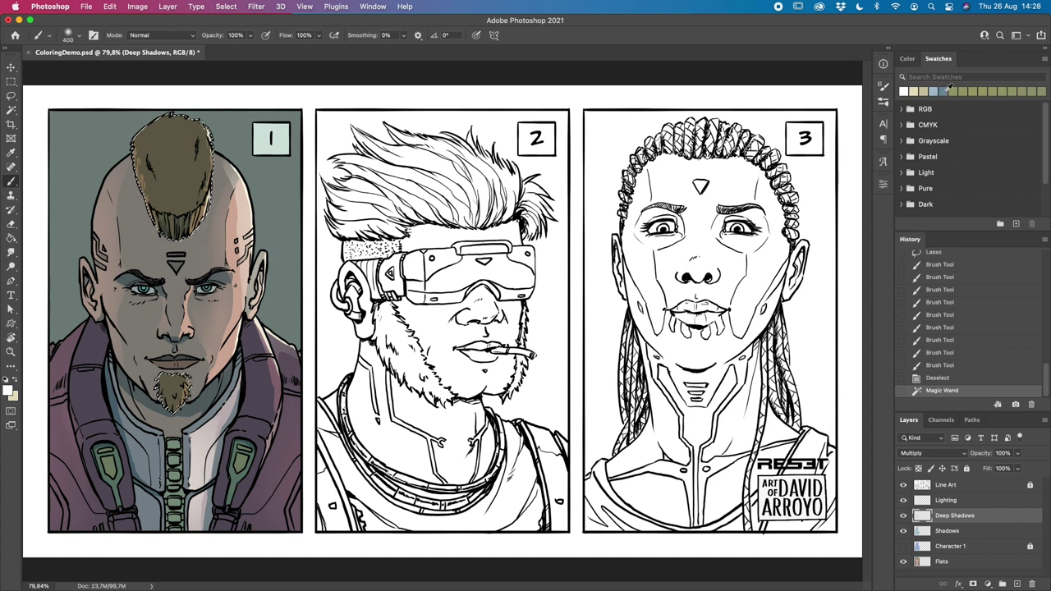
click(941, 88)
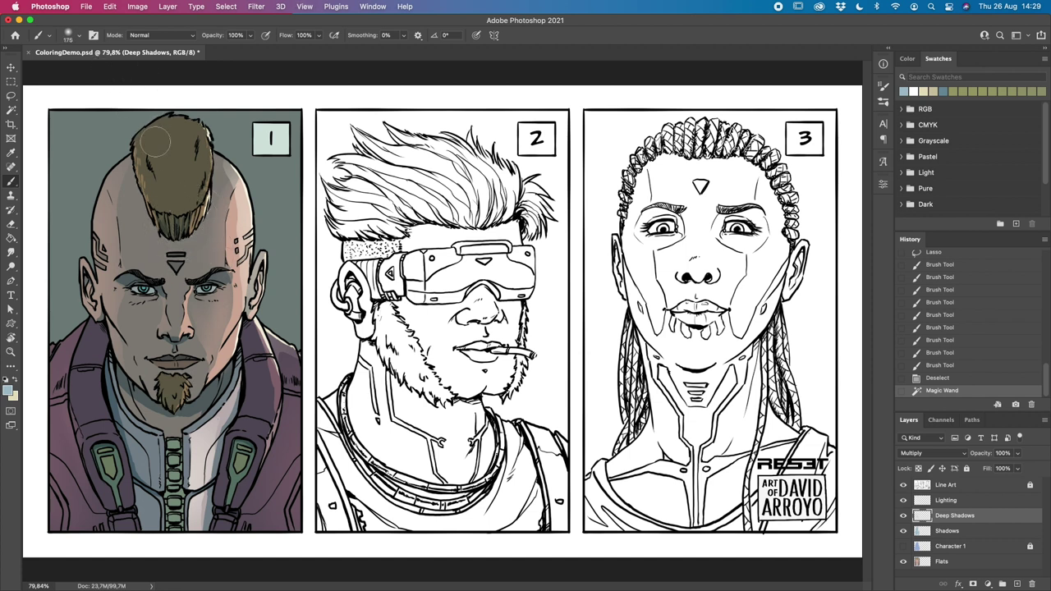
key(bracketright)
key(bracketright)
key(bracketright)
key(bracketright)
key(bracketright)
key(bracketright)
key(bracketleft)
key(bracketleft)
mouse_move(158, 172)
mouse_down()
mouse_move(192, 142)
mouse_move(178, 115)
mouse_move(151, 133)
mouse_move(175, 180)
mouse_up()
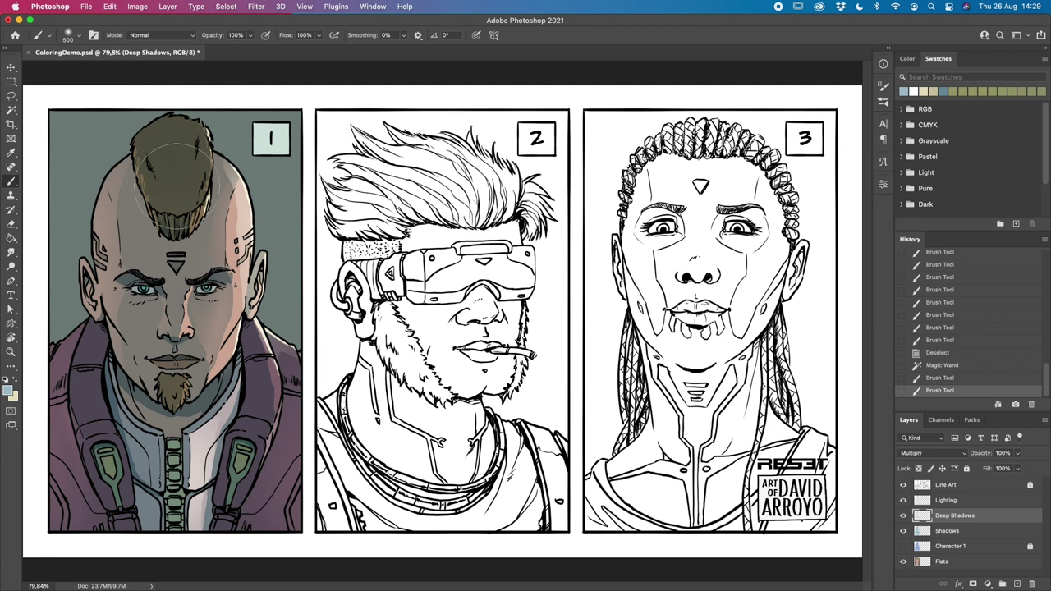
Step: Deepen the shadow down the middle of the mohawk with the soft brush reduced to 200 px
key(bracketleft)
key(bracketleft)
key(bracketleft)
mouse_move(180, 131)
mouse_down()
mouse_move(170, 186)
mouse_move(192, 145)
mouse_move(191, 200)
mouse_up()
key(bracketleft)
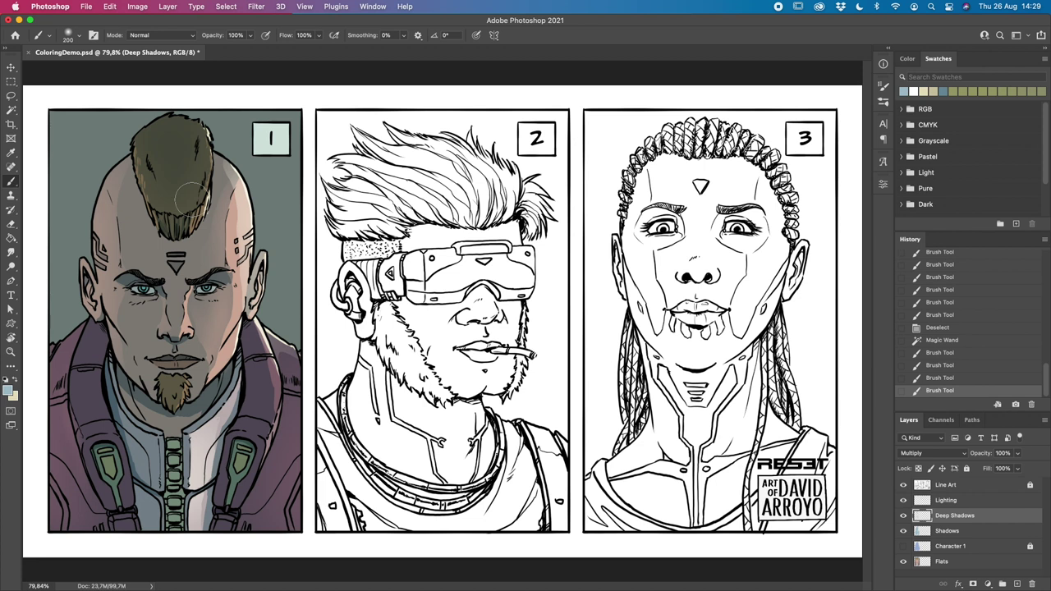
Step: Compare the hair with and without the Deep Shadows layer, and view the colors without the Line Art layer
click(903, 515)
click(903, 515)
click(902, 485)
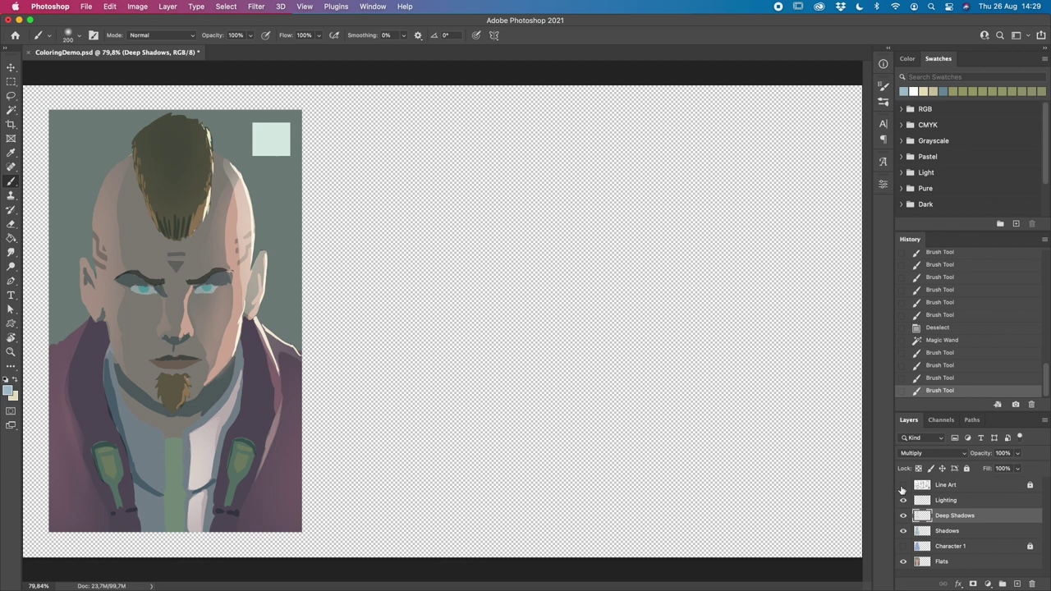
click(903, 486)
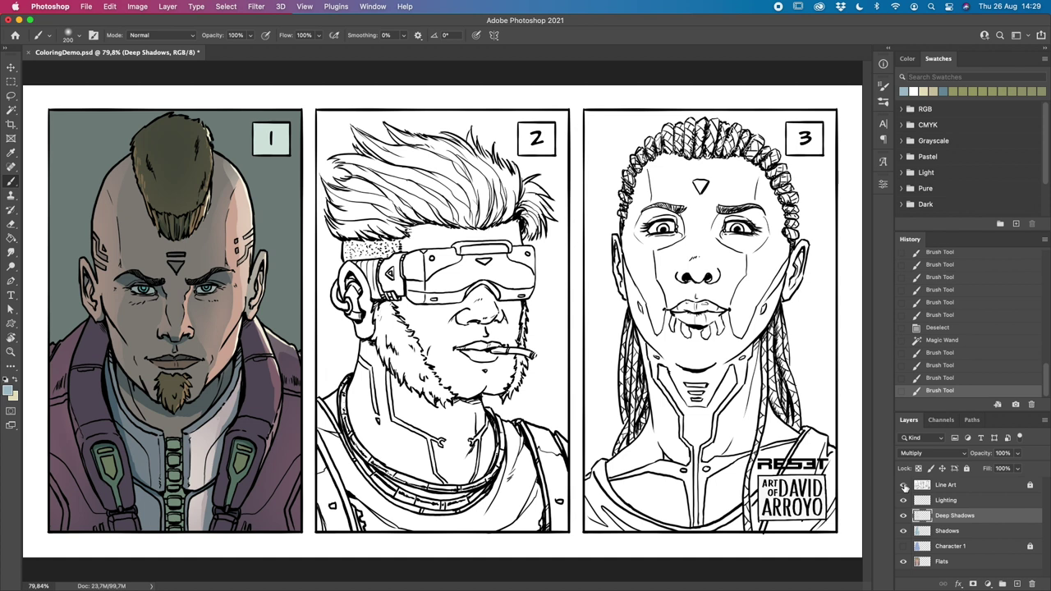
Step: Examine the face's shadow and light shapes at up to 400% with Line Art hidden, and restore the full view with Line Art visible
click(903, 485)
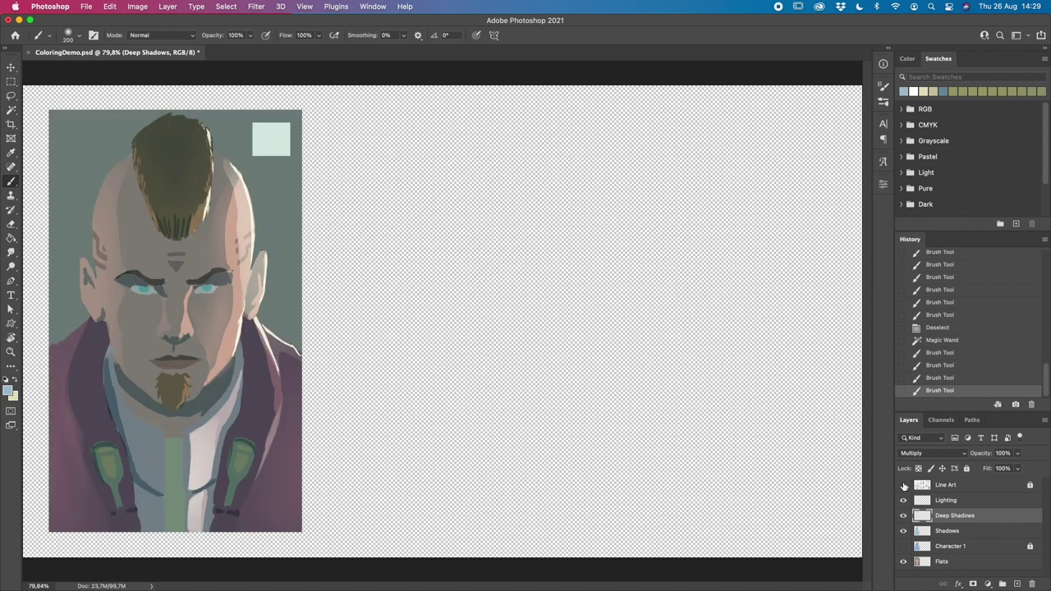
click(11, 351)
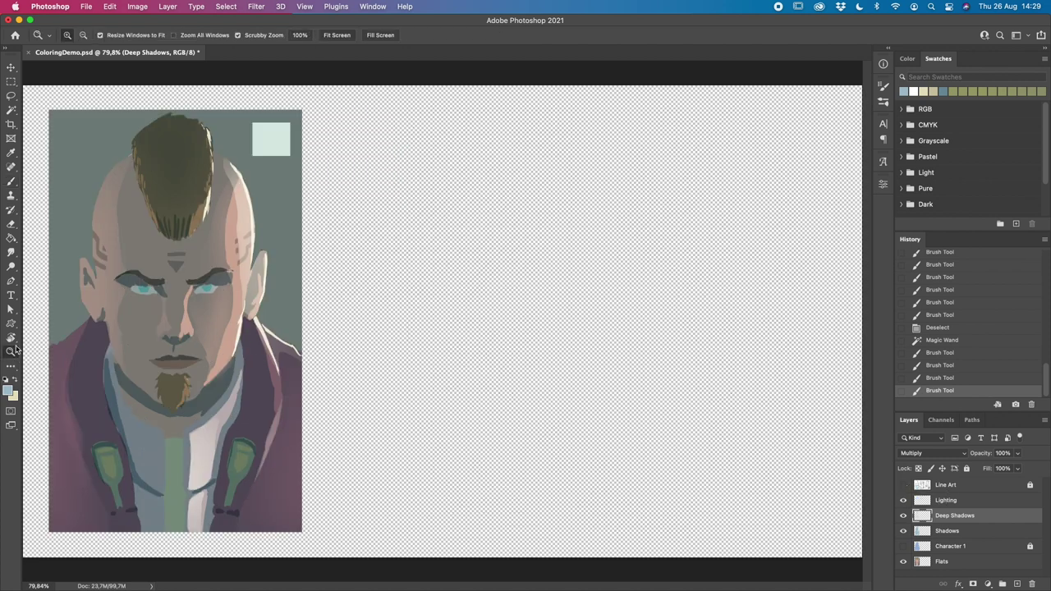
click(123, 288)
click(123, 288)
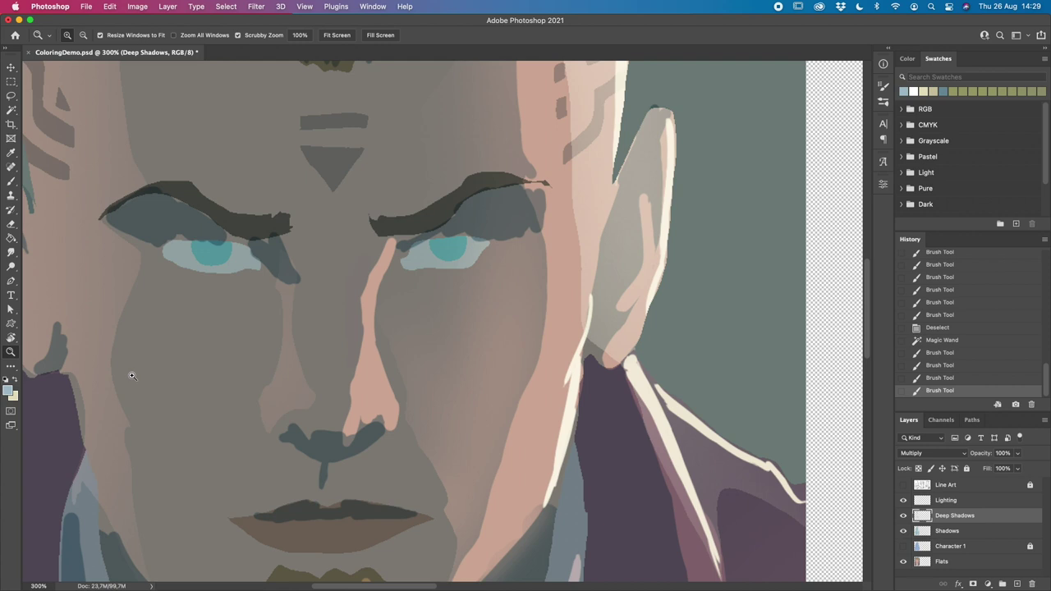
drag(132, 370, 394, 307)
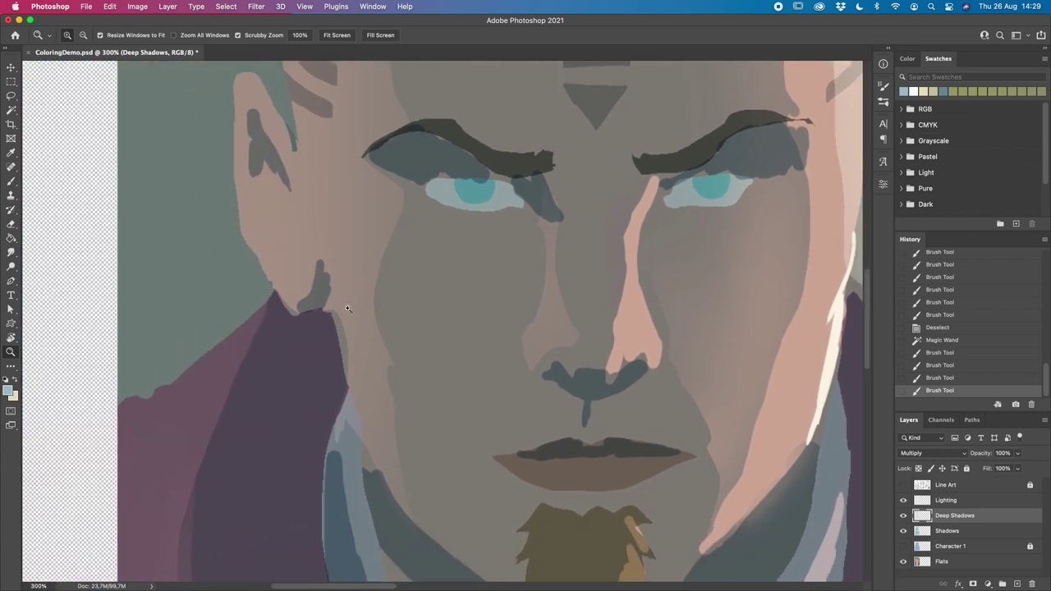
click(343, 347)
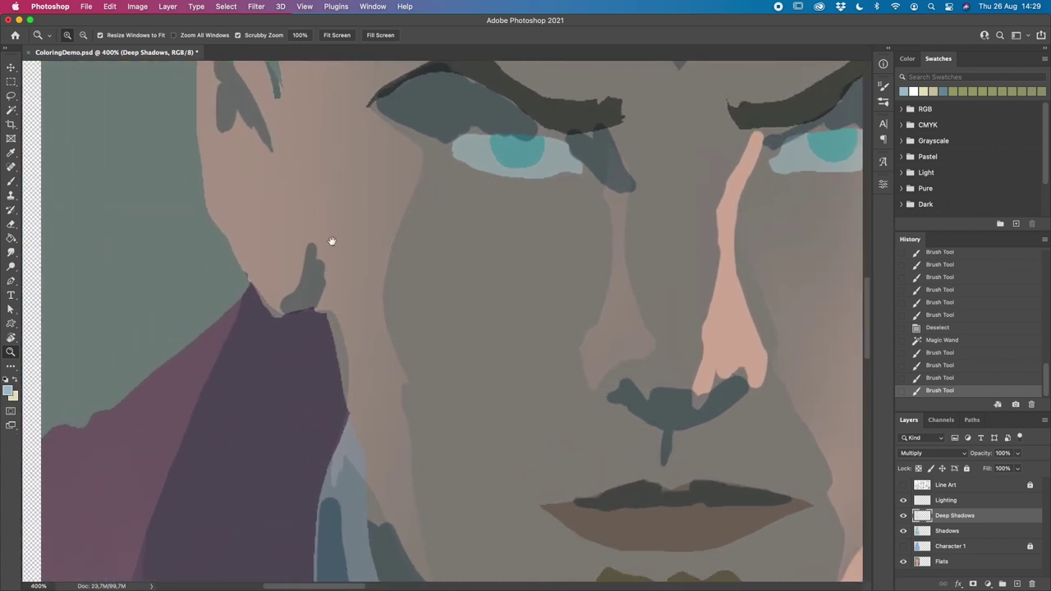
drag(328, 237, 291, 474)
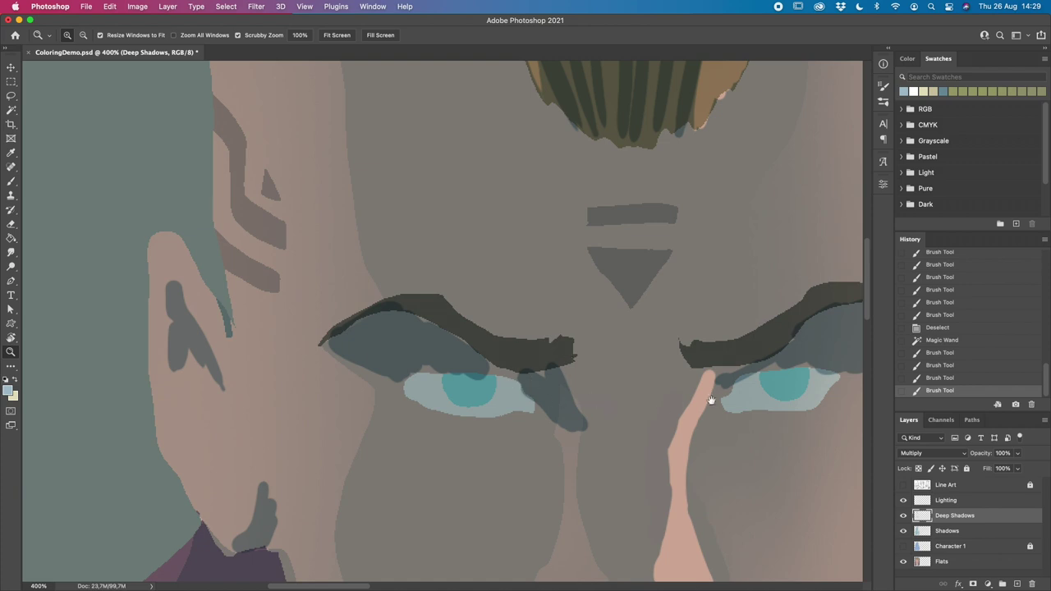
drag(561, 397, 532, 405)
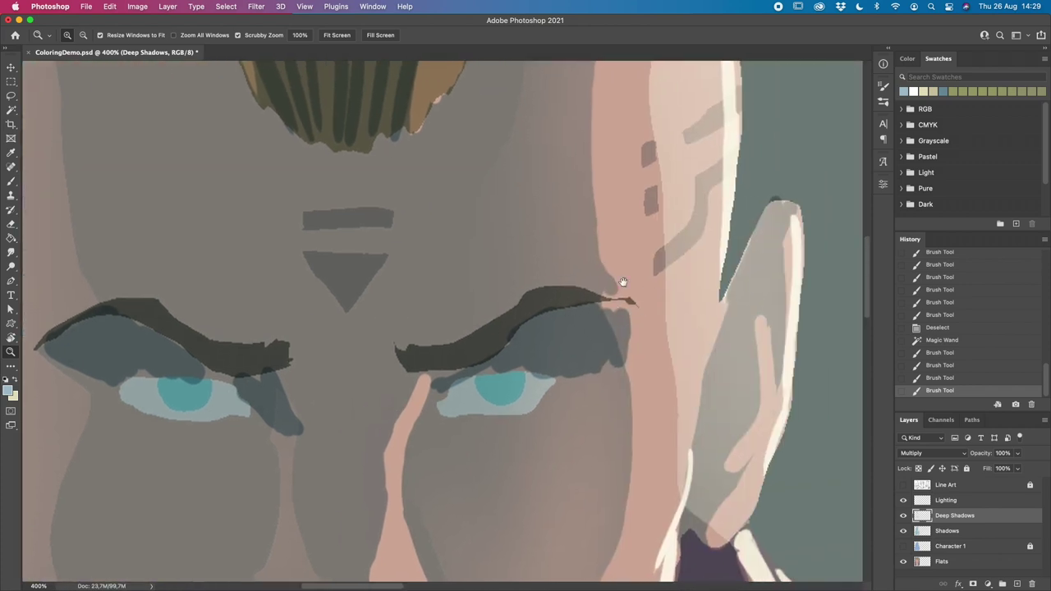
drag(623, 283, 473, 502)
key(super+0)
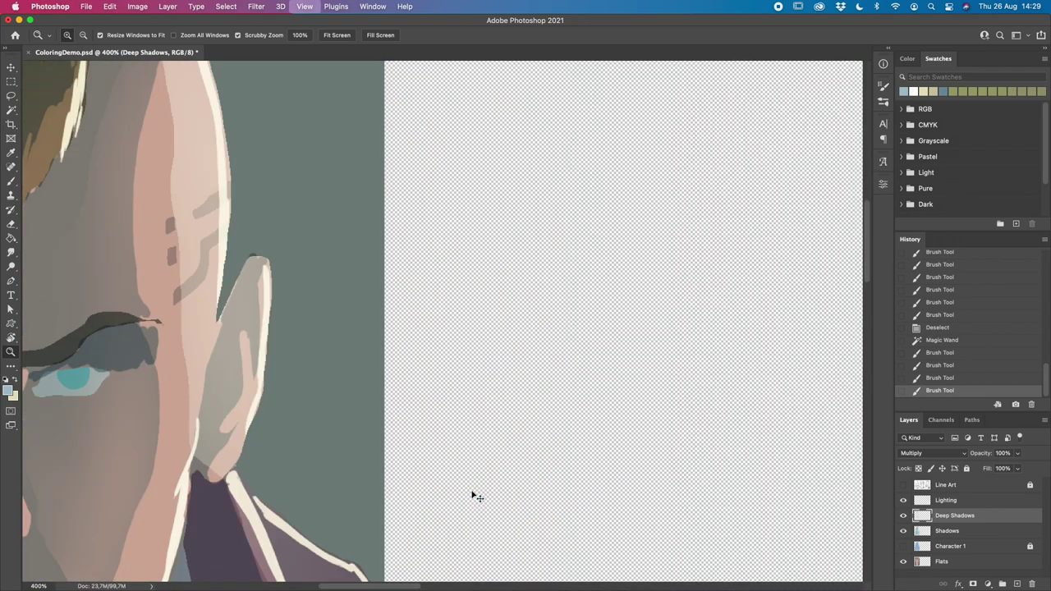
click(903, 484)
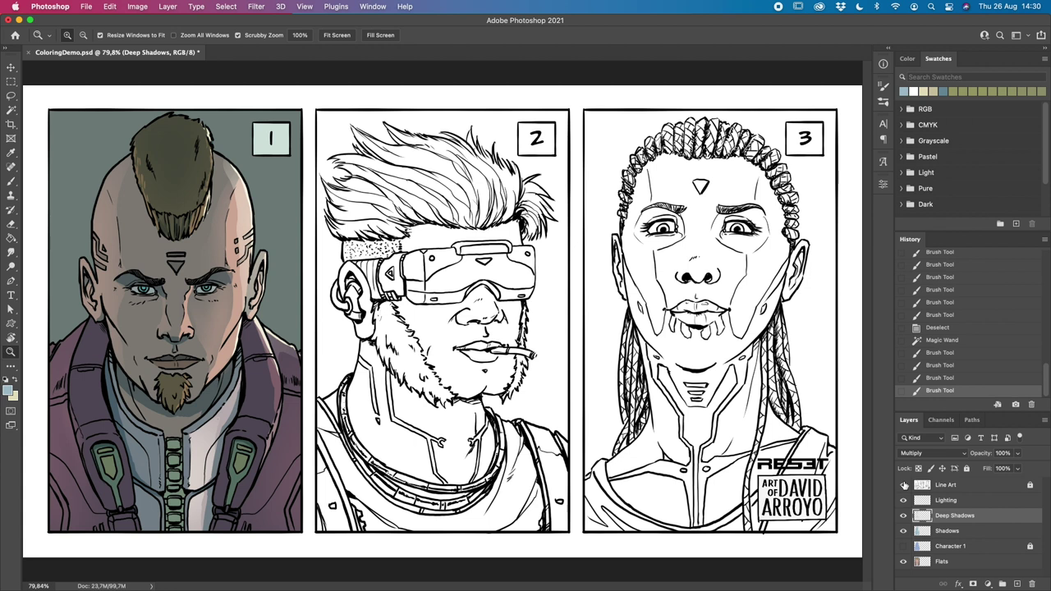
Step: Add a new layer directly above the Flats layer and name it Background Gradient
click(968, 561)
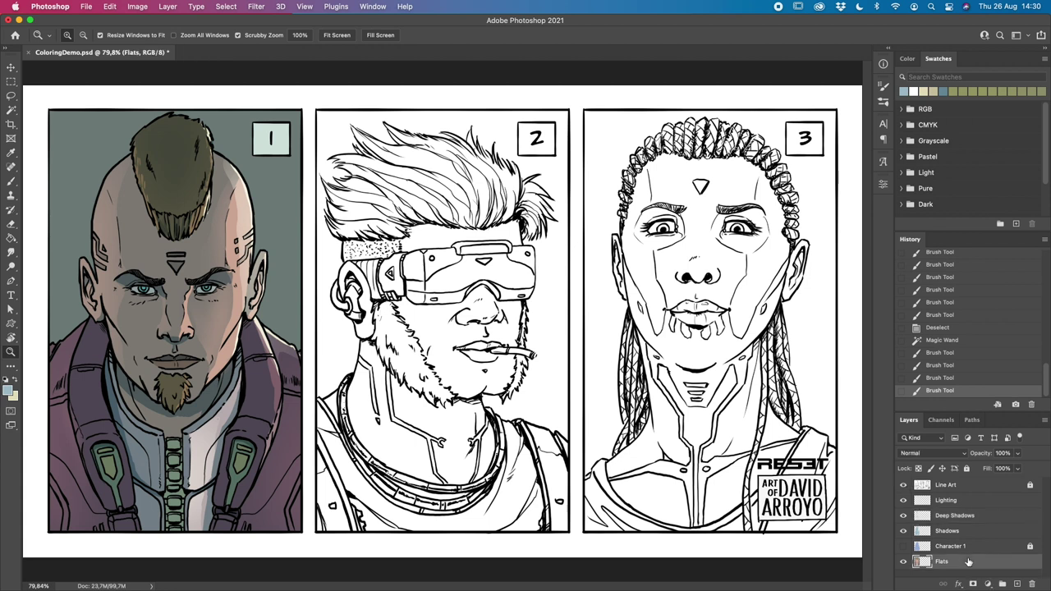
key(w)
click(279, 251)
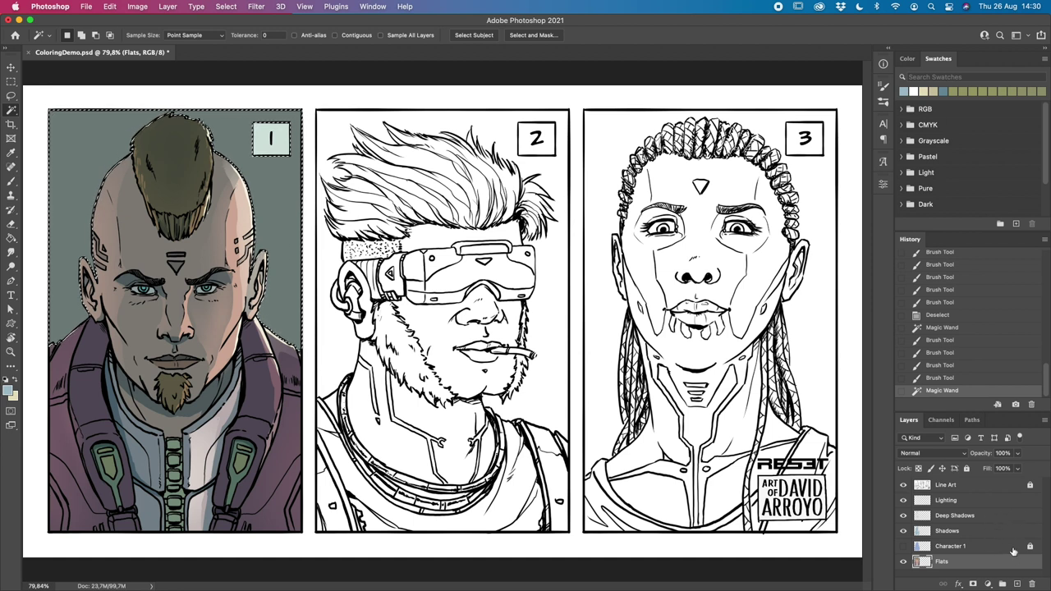
click(1017, 583)
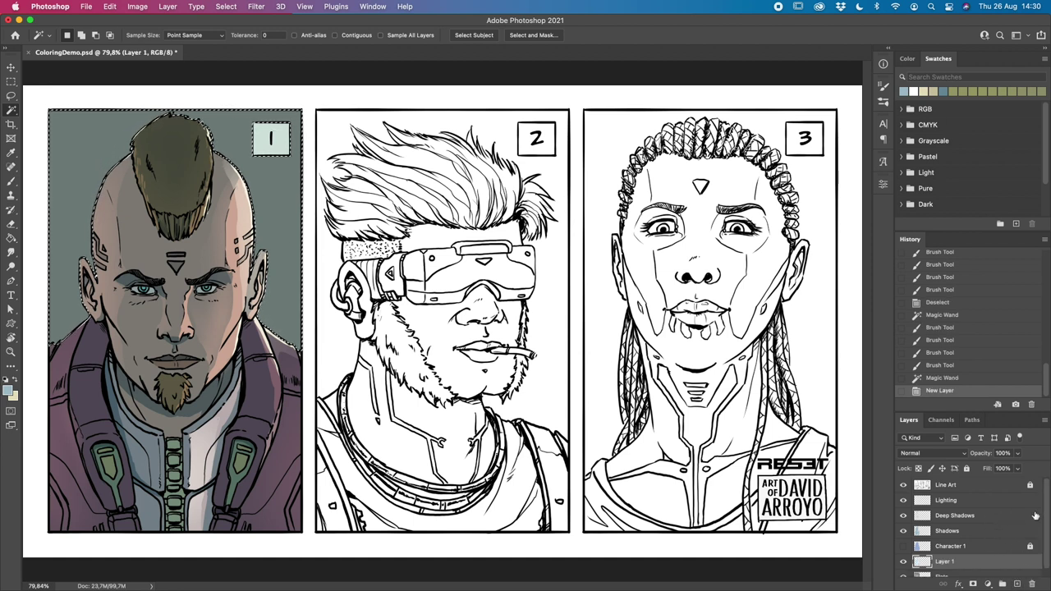
key(super+d)
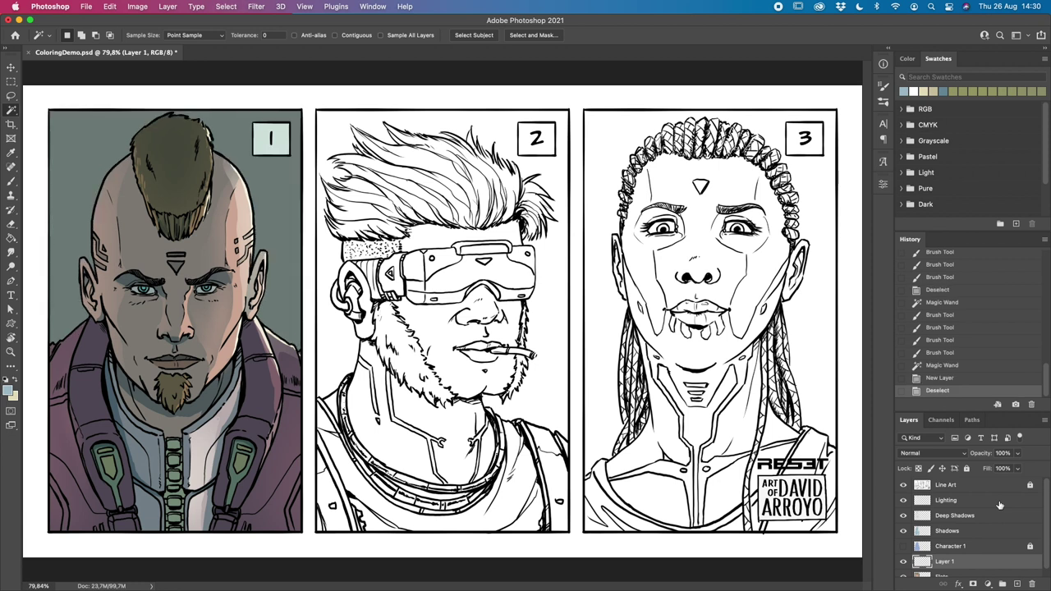
scroll(1045, 525, down, 1)
double_click(945, 552)
text(B)
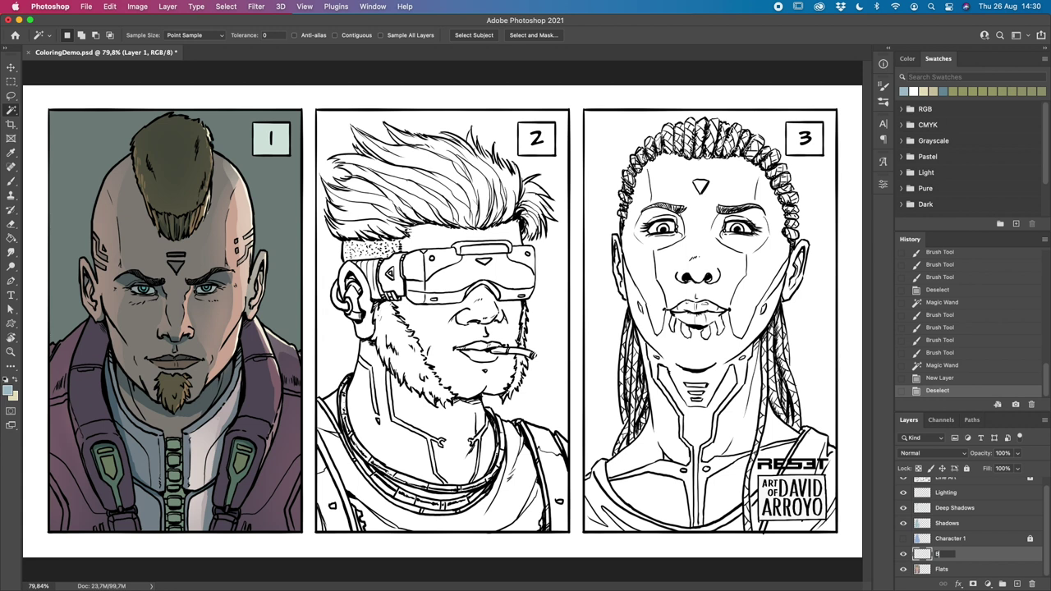
text(ackground Gradient)
key(Return)
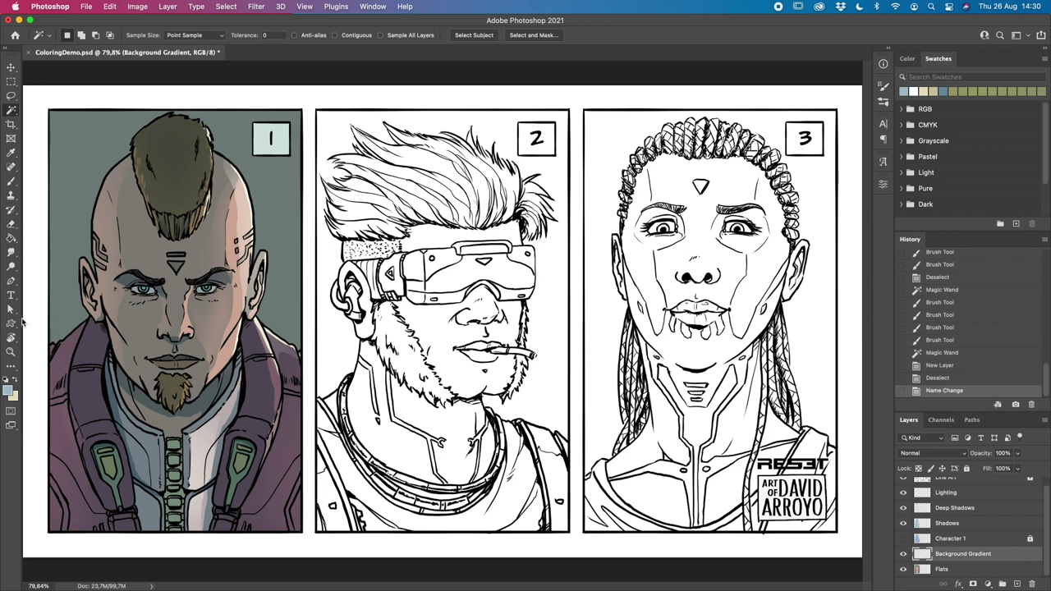
Step: Switch to the Gradient tool and choose the preset that fades from the foreground color to transparent
click(12, 239)
click(12, 239)
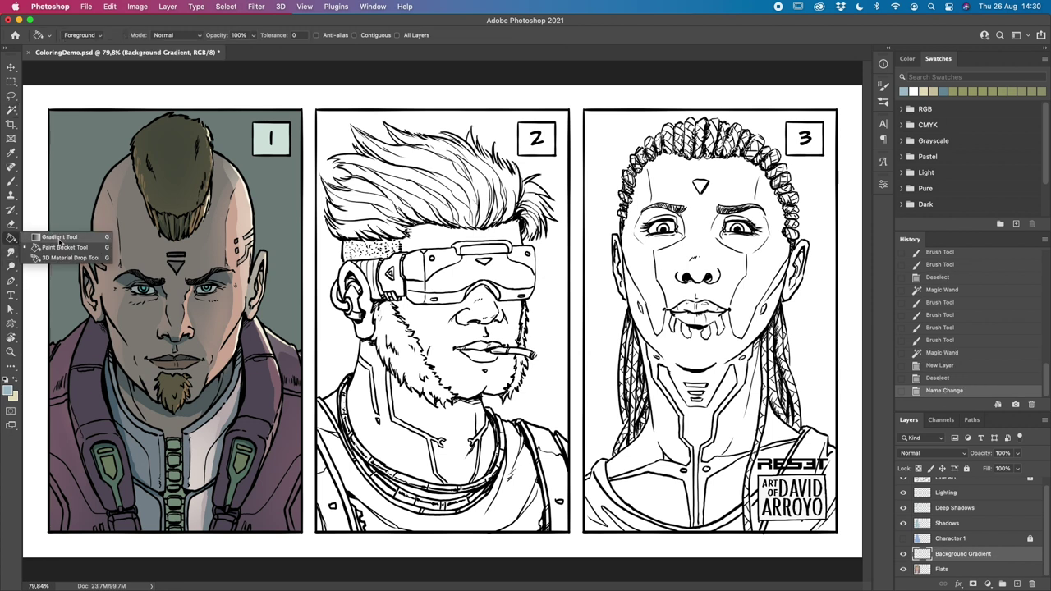
click(69, 235)
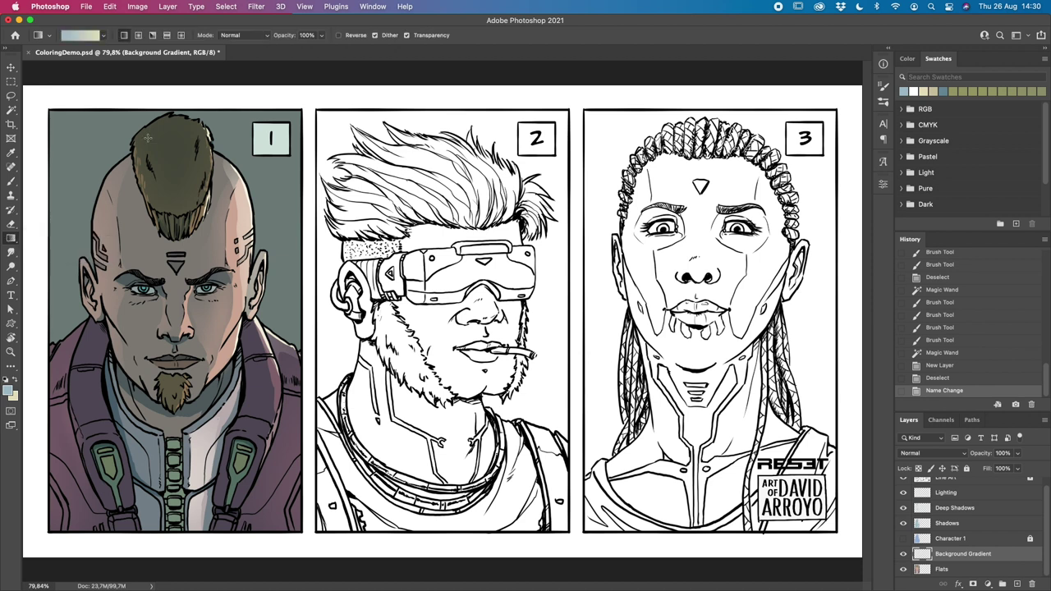
click(104, 35)
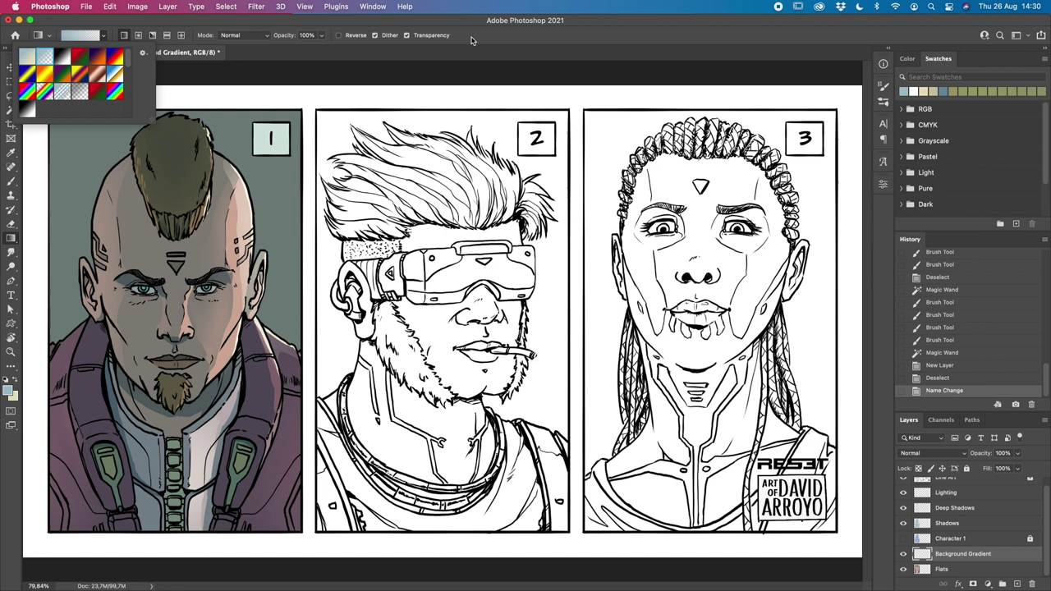
double_click(49, 56)
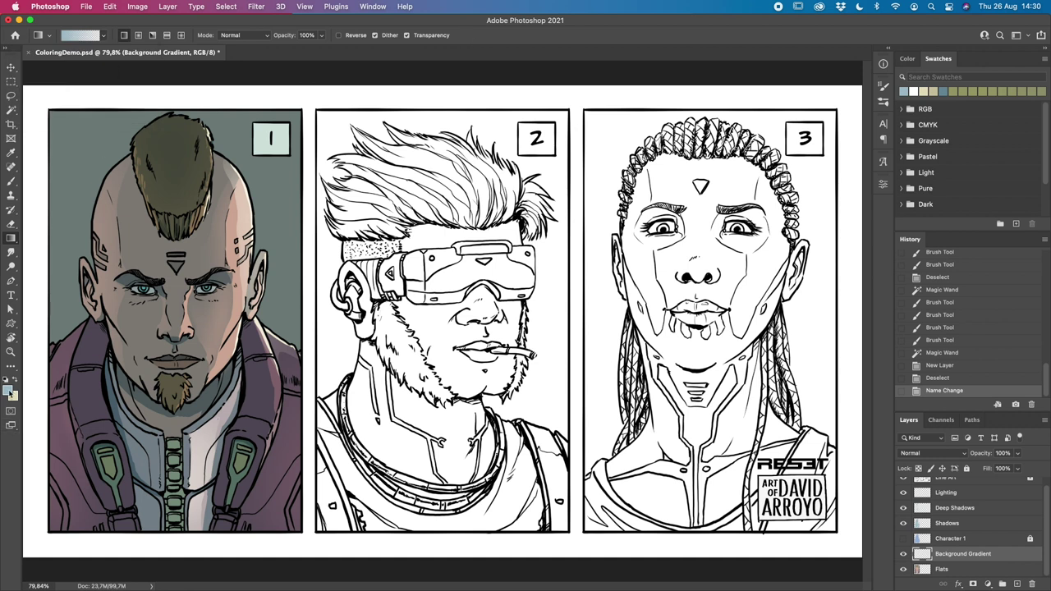
Step: Set the foreground color to a pale yellow-green
click(10, 392)
click(890, 246)
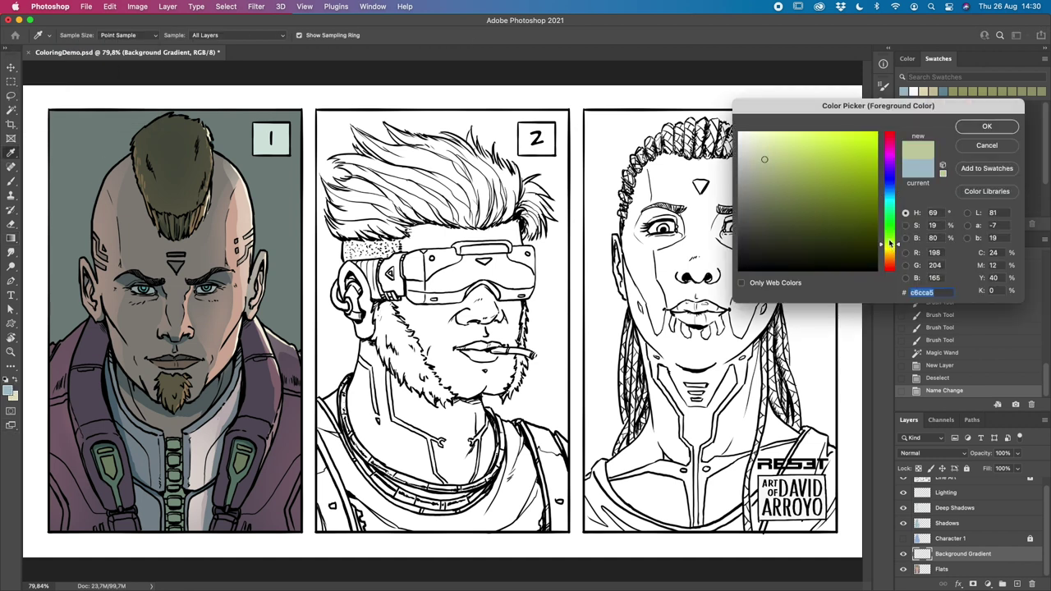
drag(775, 154, 770, 144)
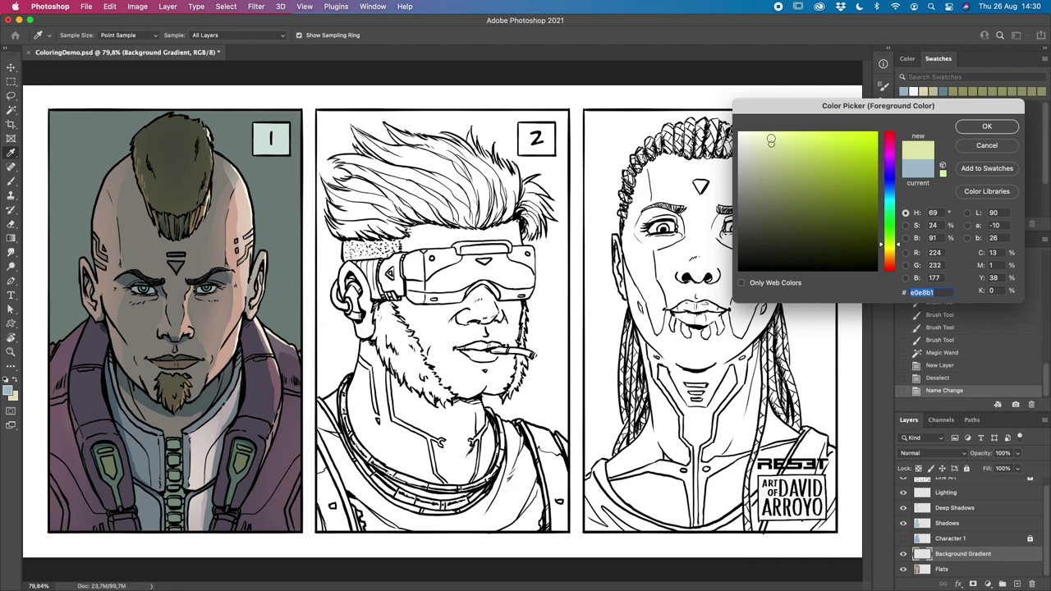
click(987, 127)
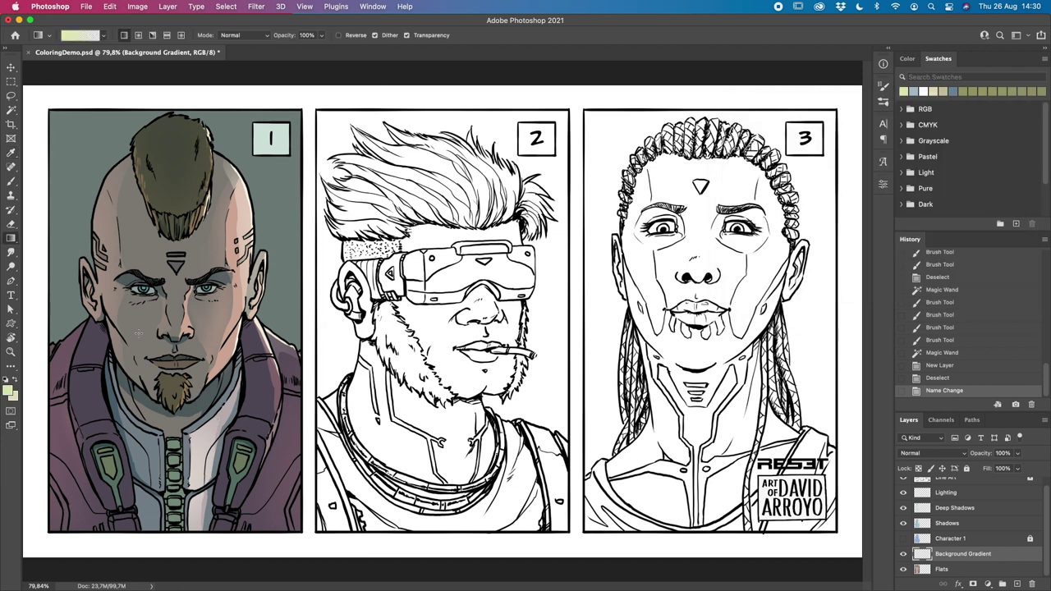
Step: Select panel 1's background from the Flats layer and draw a linear gradient upward from chin level to the panel's top edge on Background Gradient
click(952, 569)
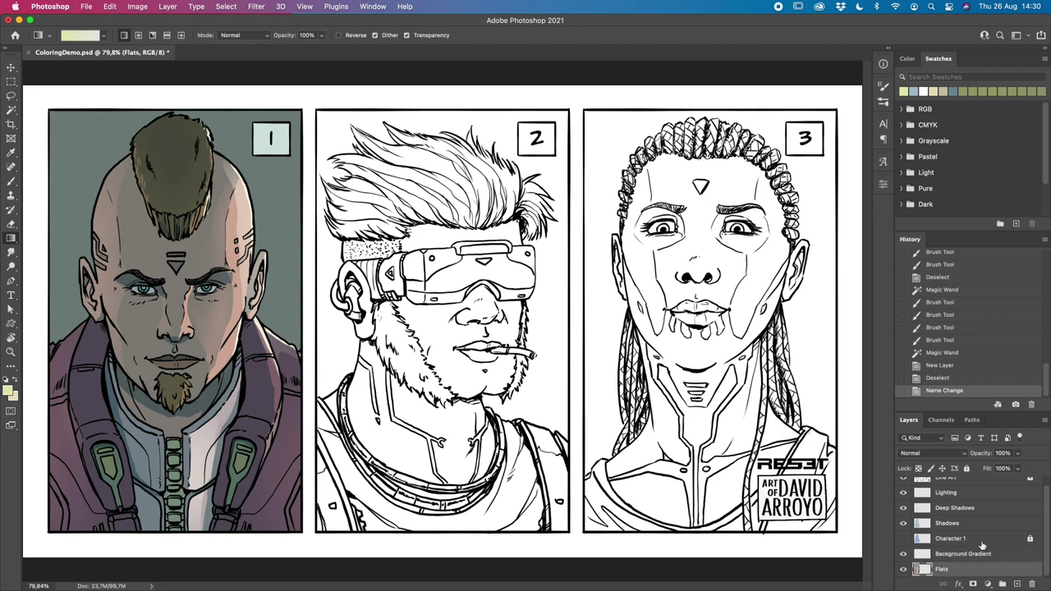
key(w)
click(271, 187)
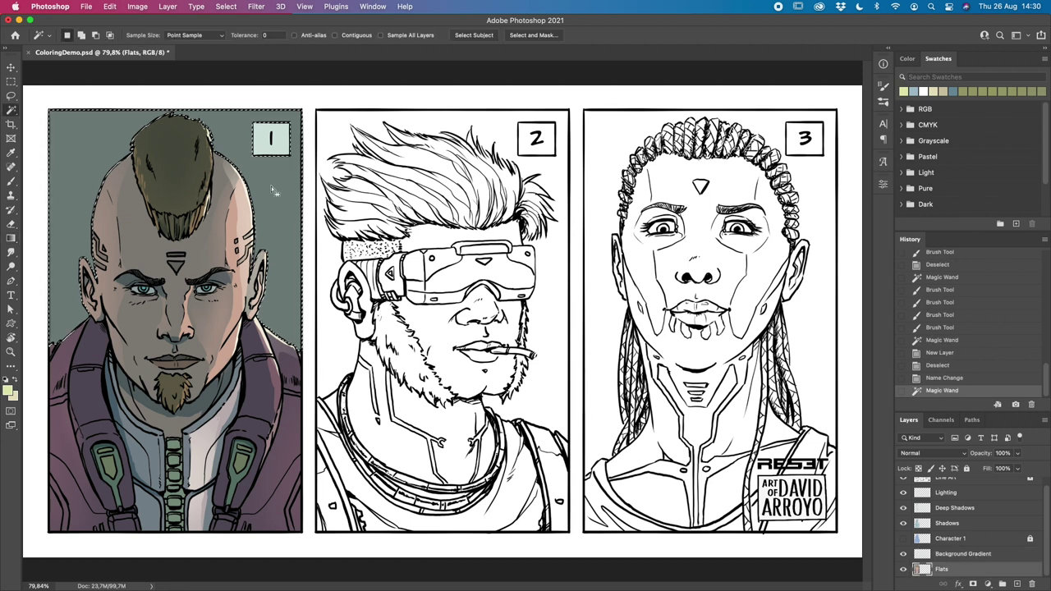
click(981, 554)
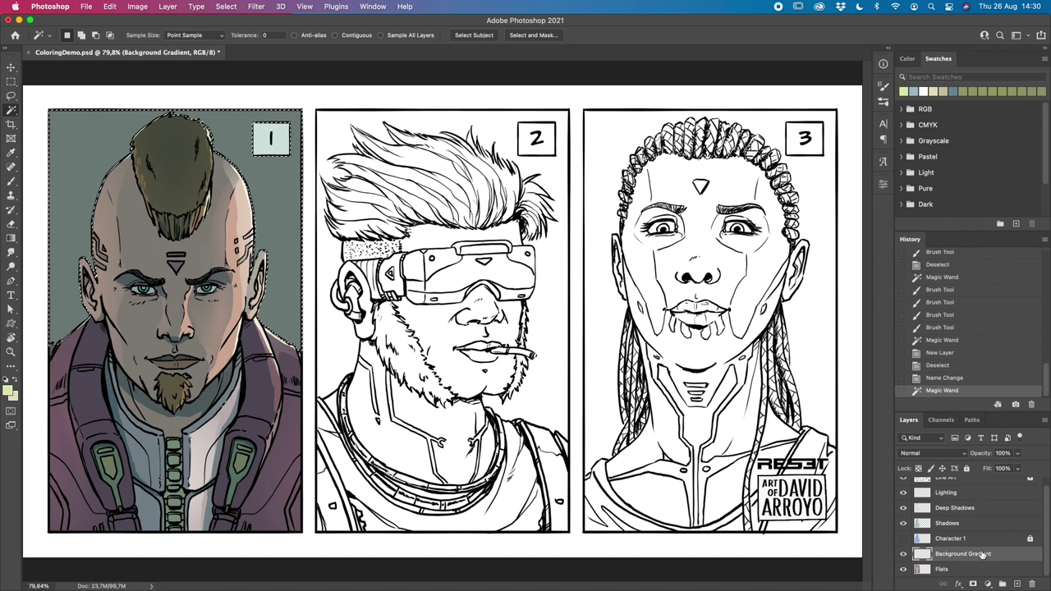
key(super+d)
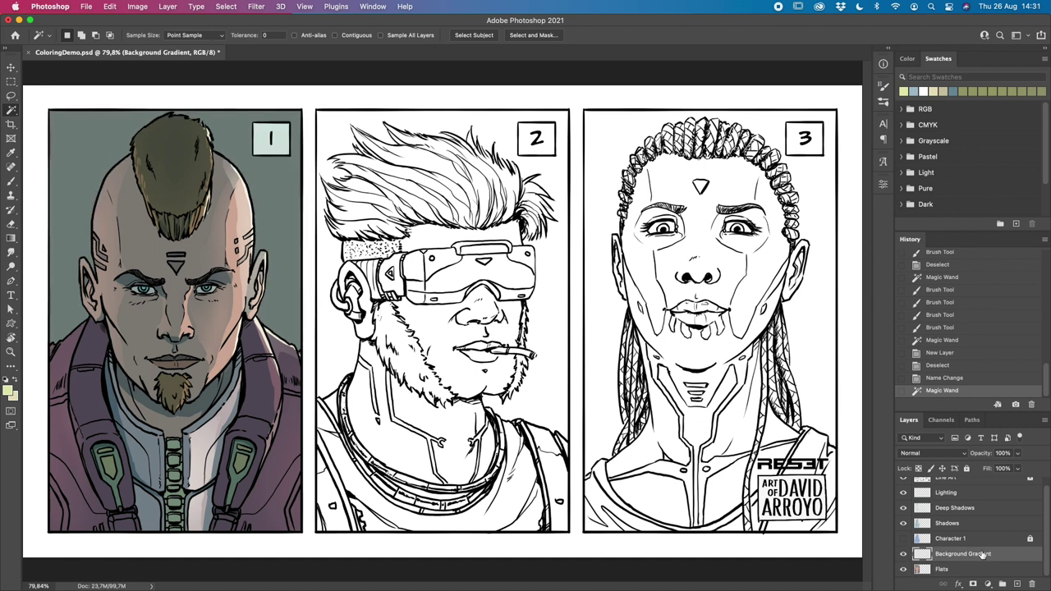
click(11, 238)
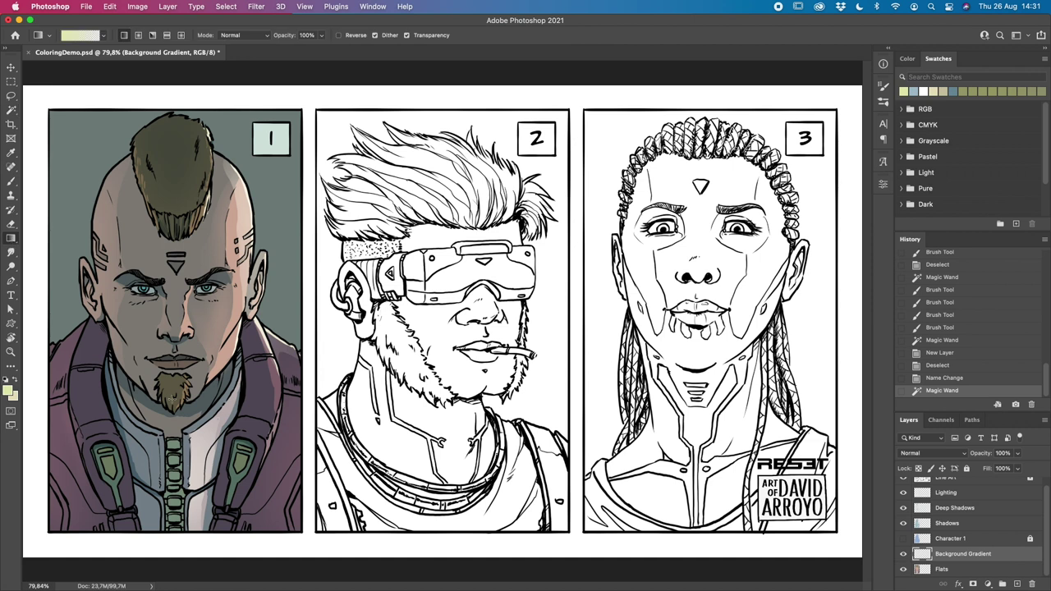
drag(174, 382, 174, 108)
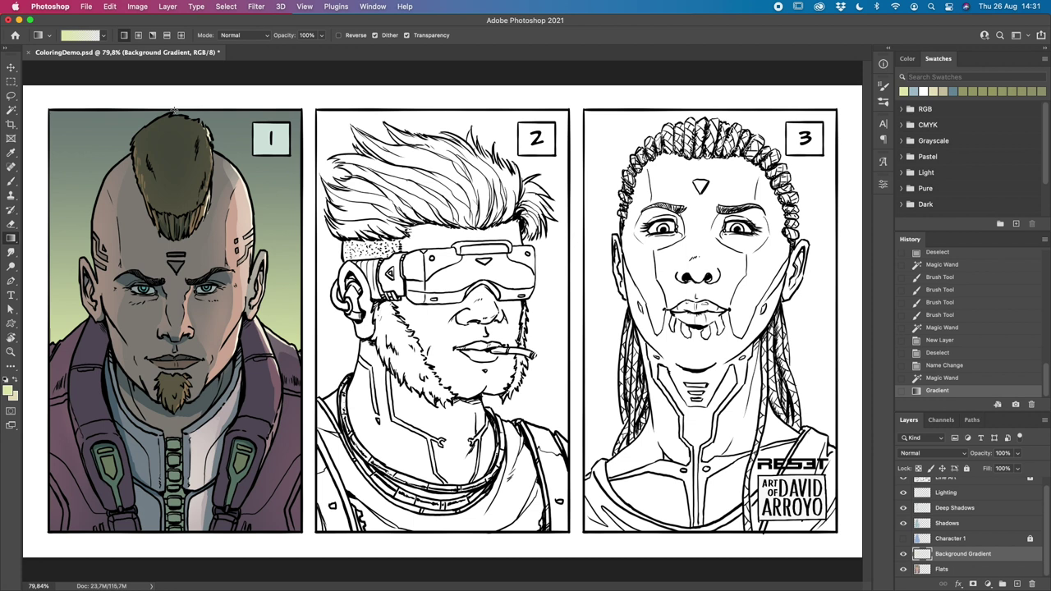
Step: Lower the Background Gradient layer's opacity to 40%
click(1017, 452)
drag(1018, 468, 993, 468)
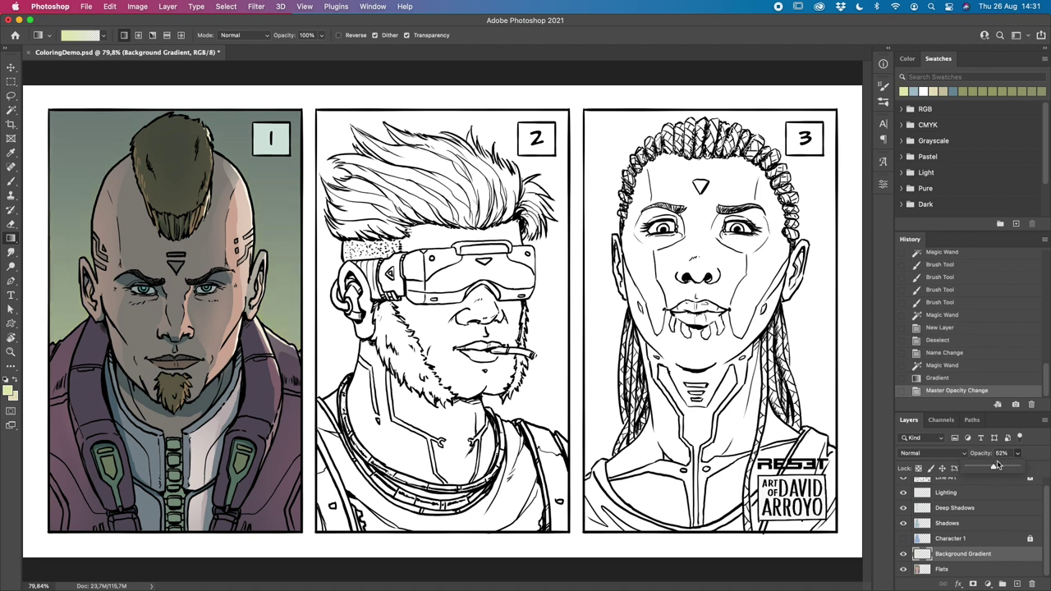
drag(993, 470, 991, 466)
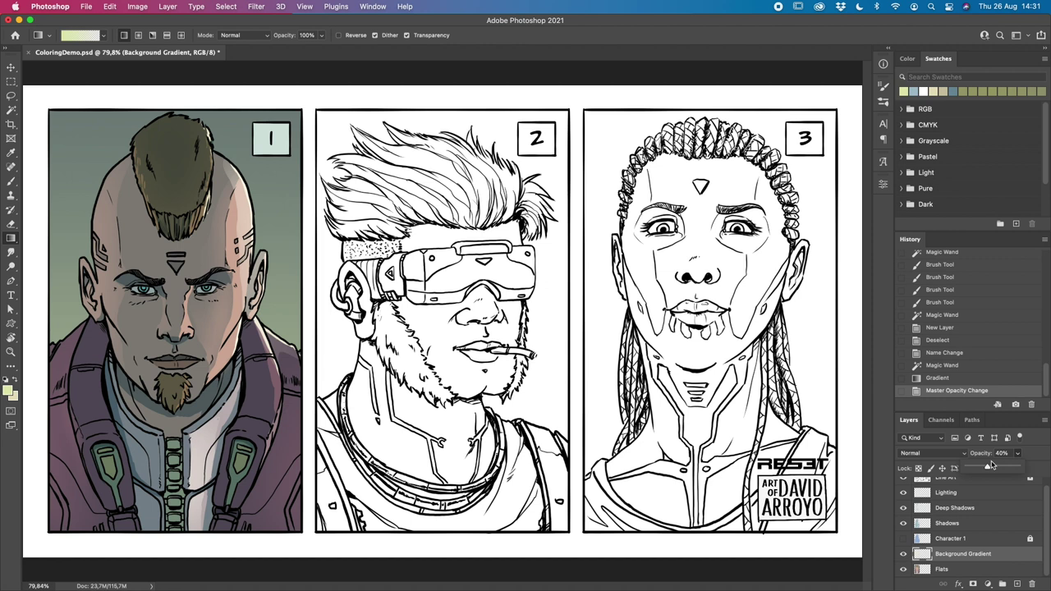
Step: Add a radial gradient from the mouth to the panel's top edge, and compare the background with and without the Background Gradient layer
click(140, 37)
drag(175, 363, 171, 105)
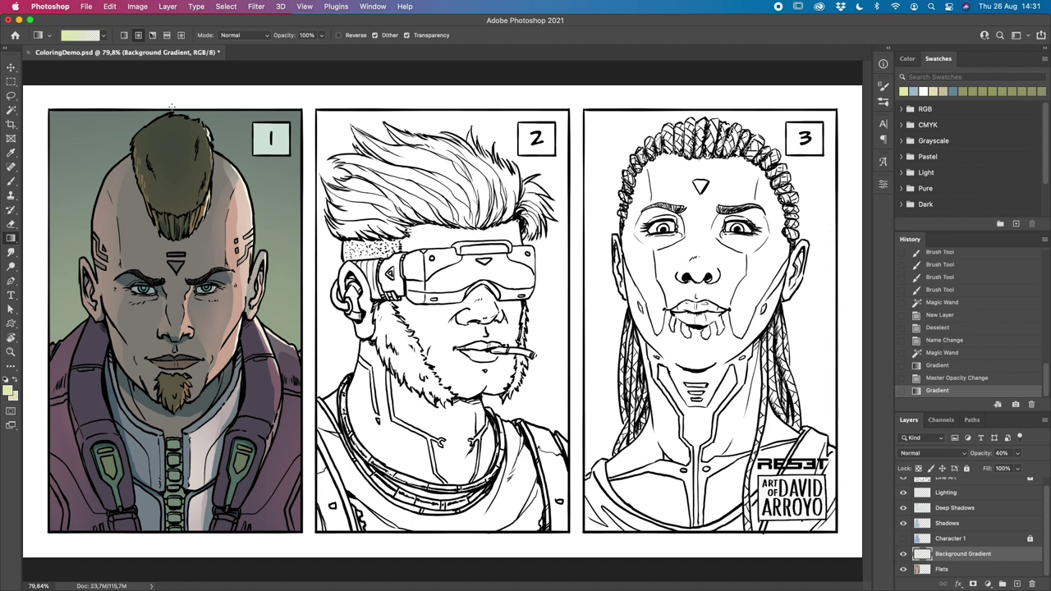
click(904, 554)
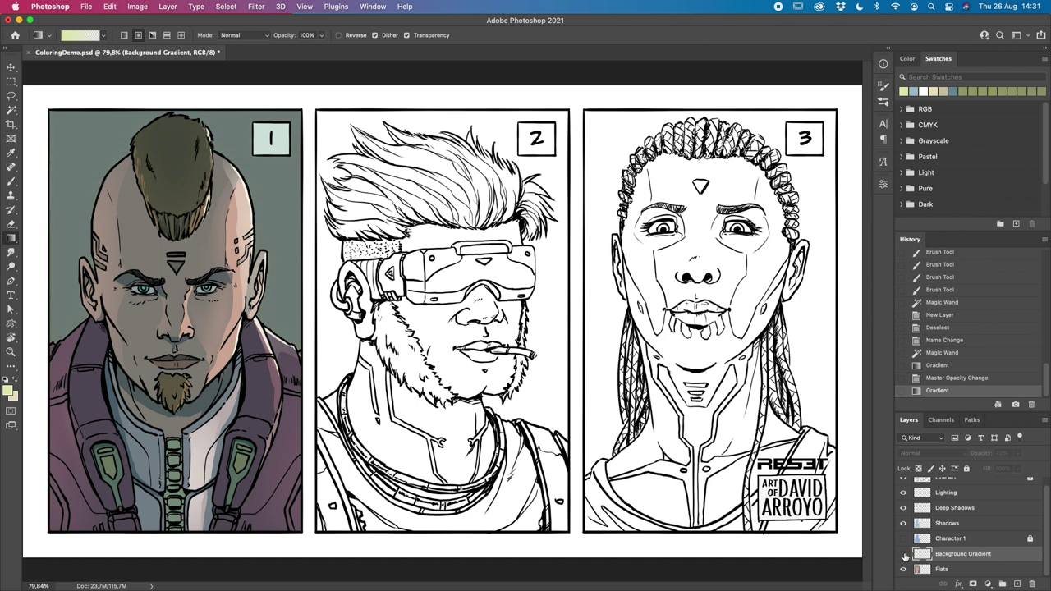
click(903, 554)
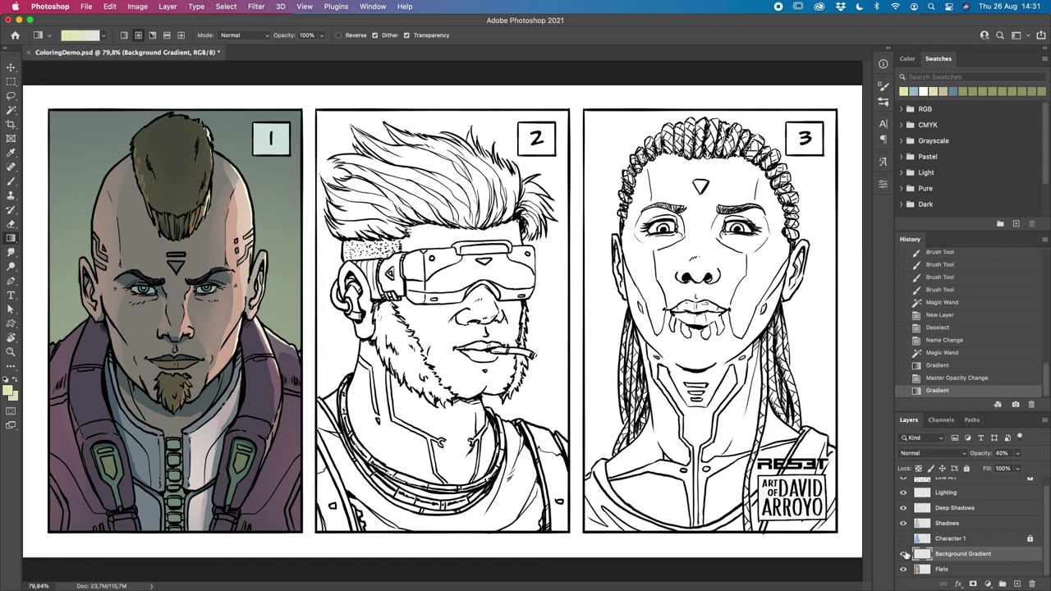
Step: Add a new layer directly above the Flats layer and name it Textures
drag(1045, 517, 1048, 497)
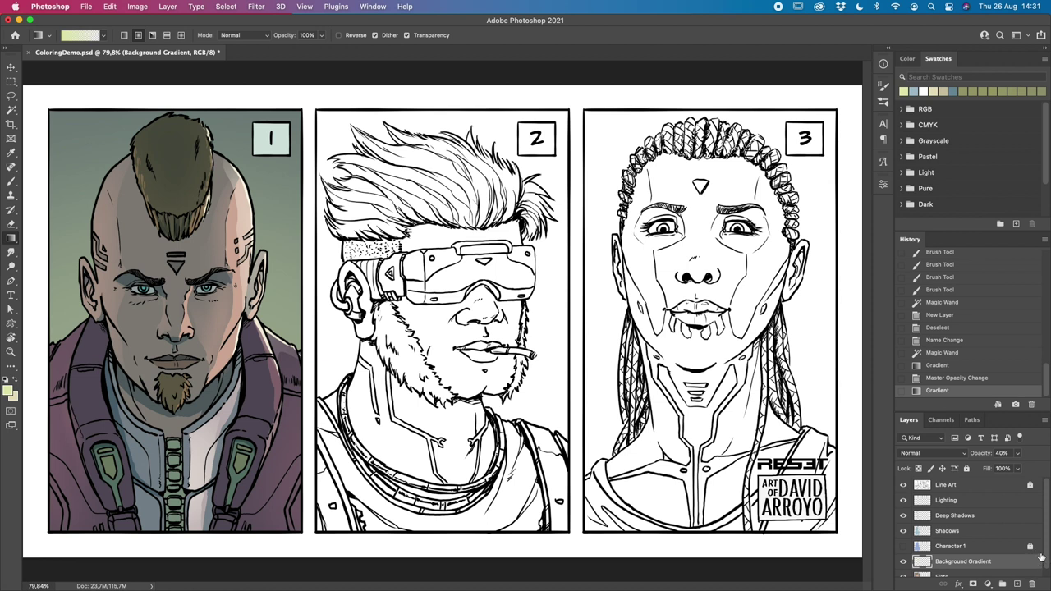
click(985, 502)
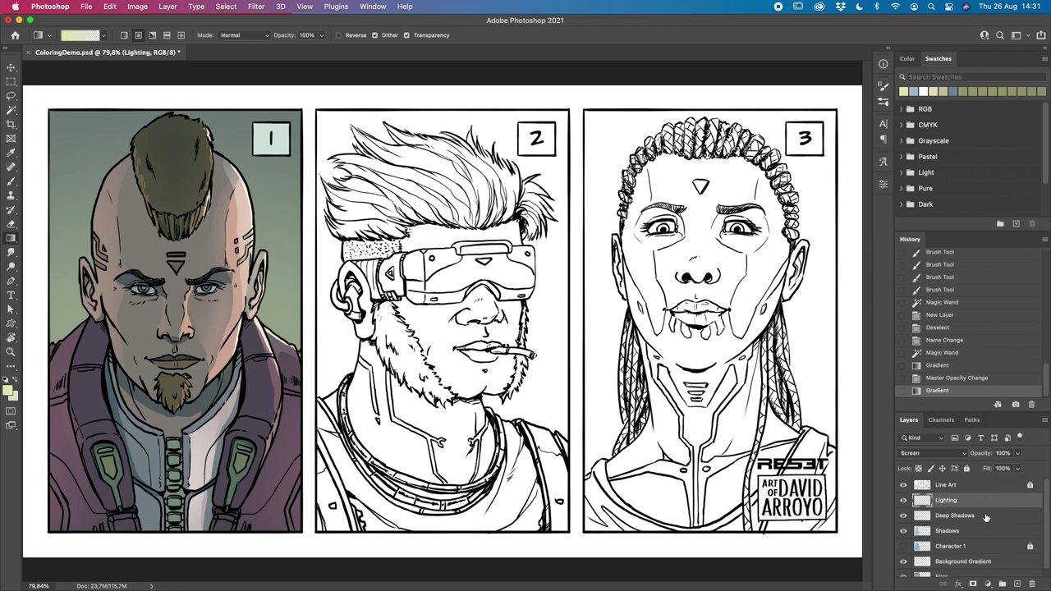
drag(1044, 511, 1047, 526)
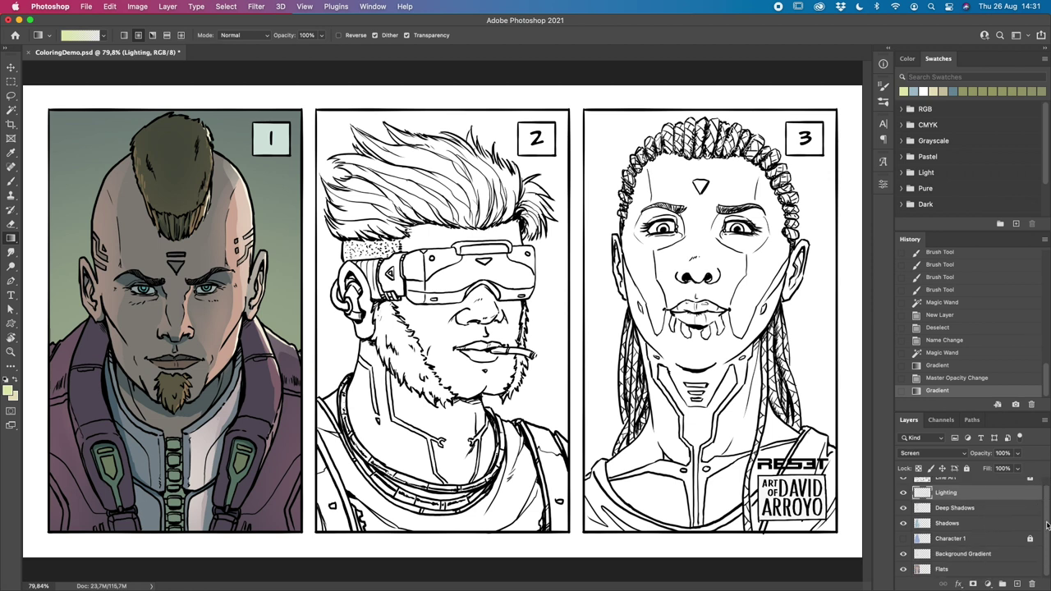
click(969, 569)
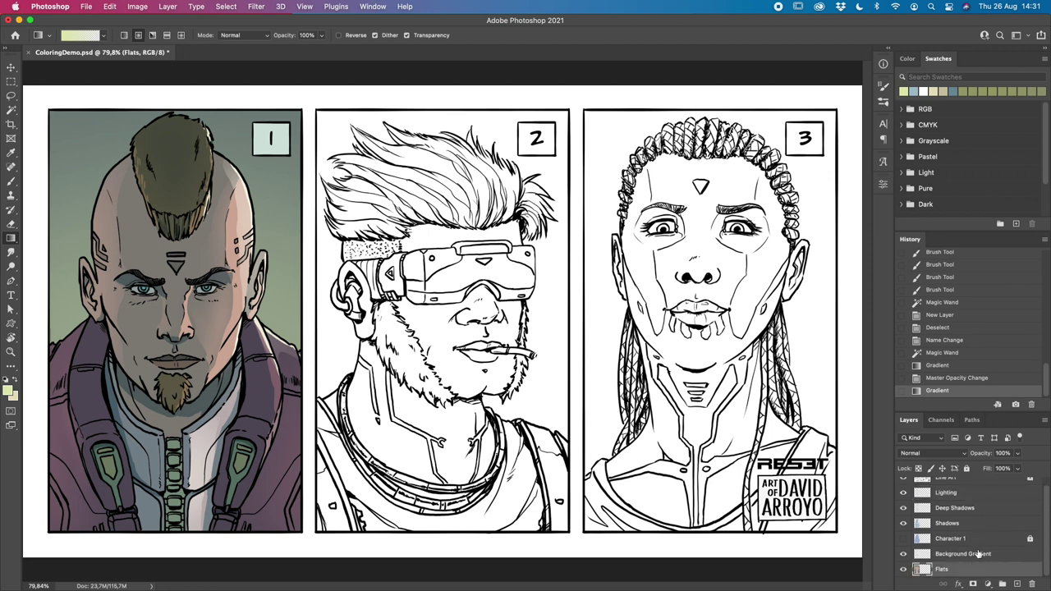
click(1016, 584)
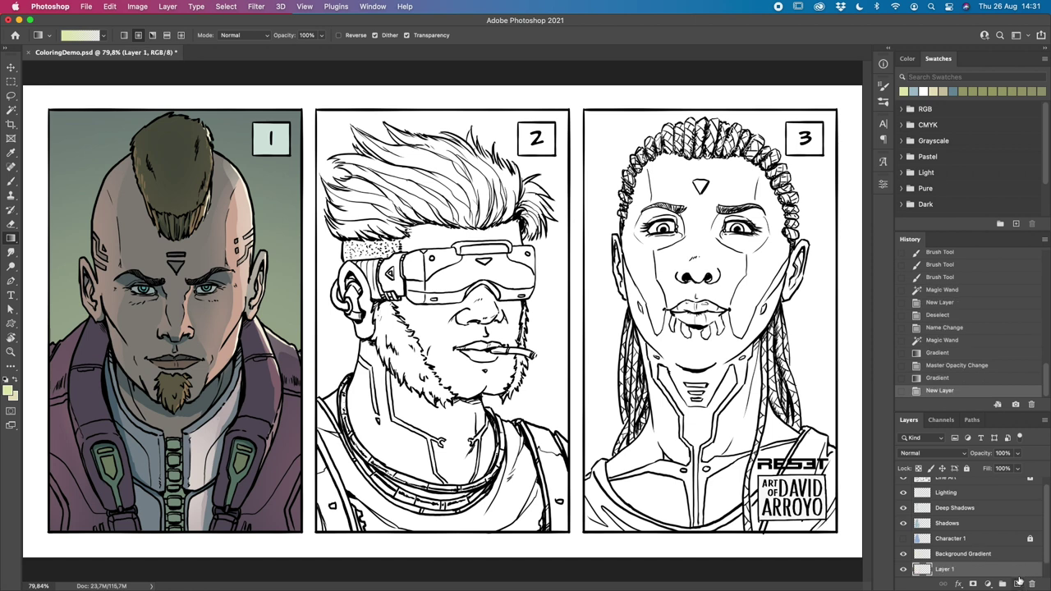
double_click(946, 569)
text(Textures)
key(Return)
drag(1047, 507, 1047, 542)
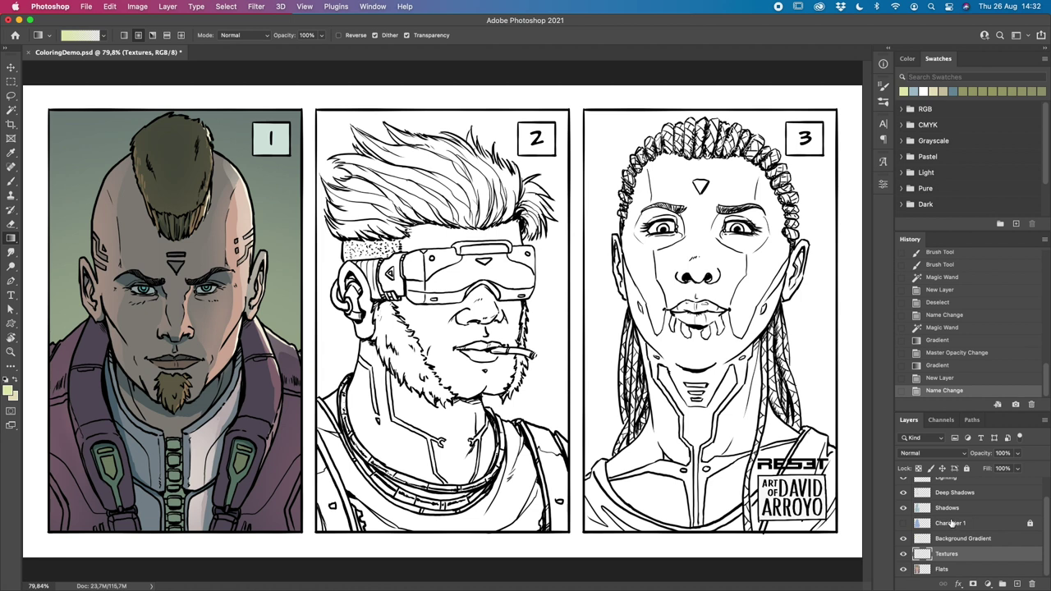
Step: Select the purple jacket from the Flats layer and add the selection as a layer mask on the Textures layer
click(932, 565)
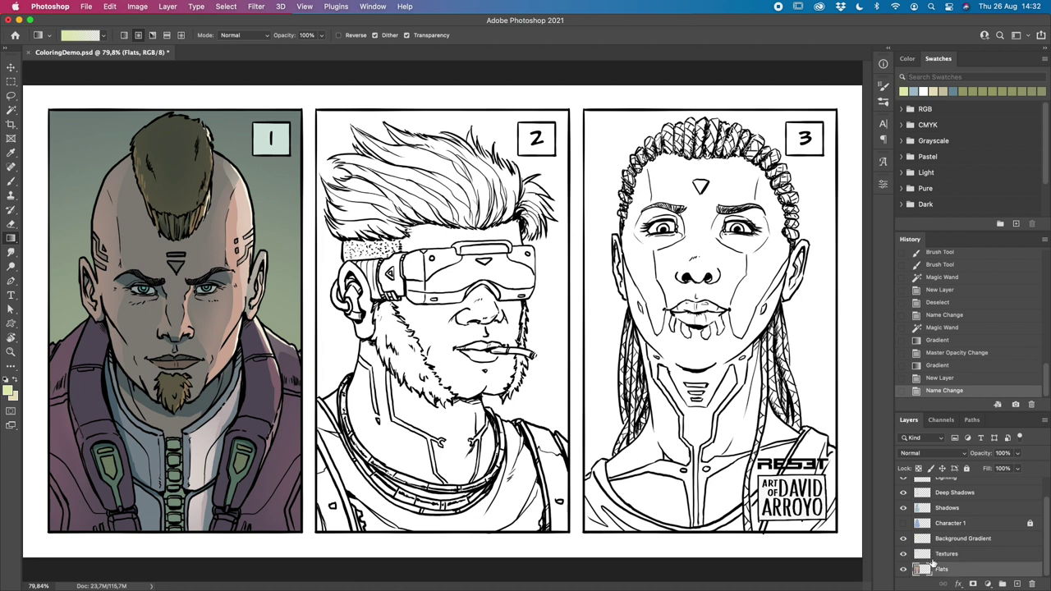
click(10, 109)
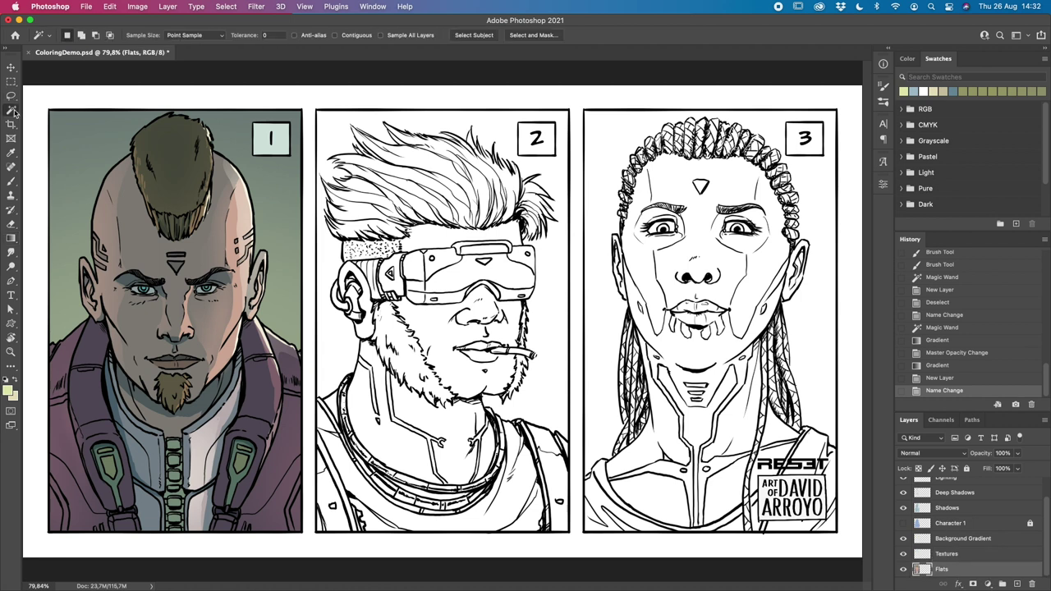
click(285, 437)
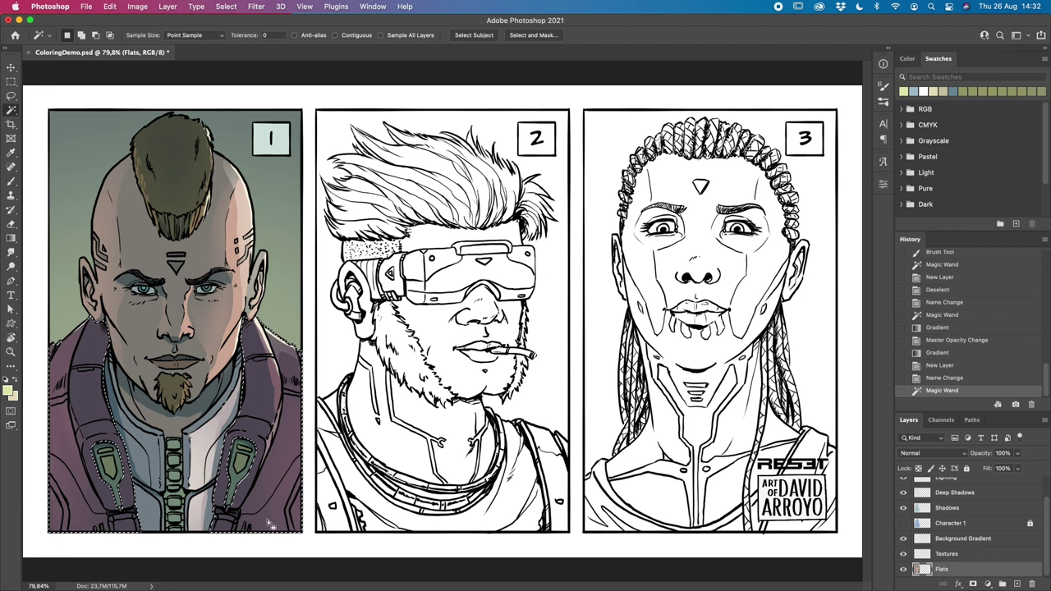
click(945, 554)
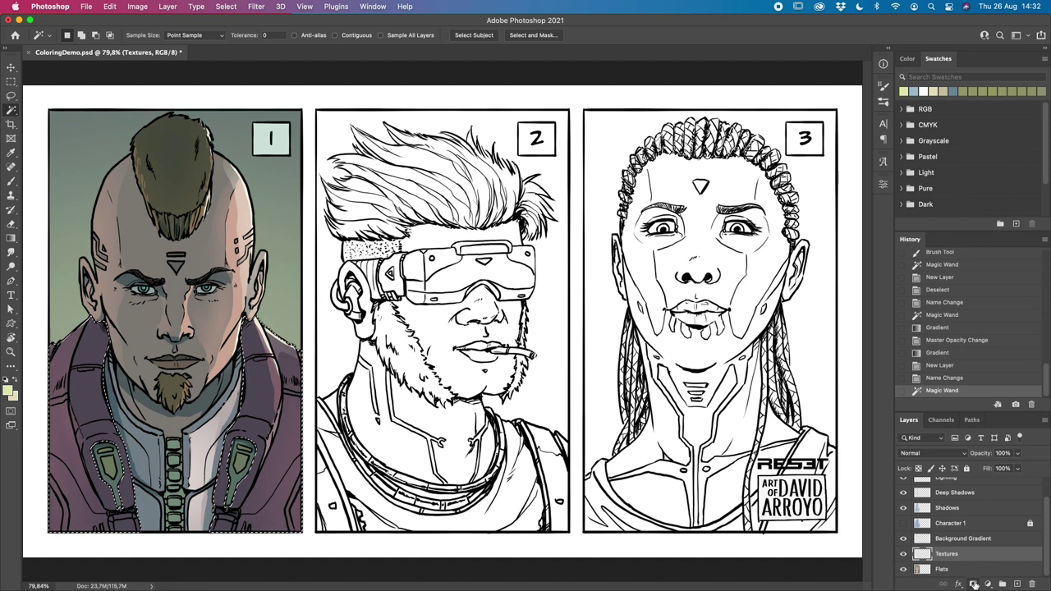
click(974, 584)
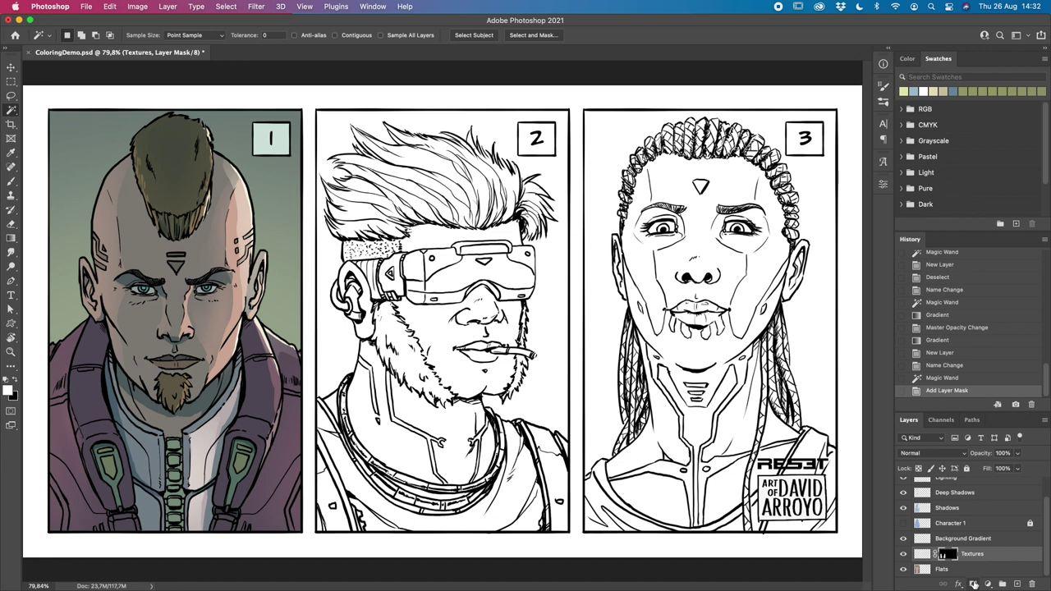
Step: Make the Textures layer's pixels active instead of its mask, and choose a red foreground color with hue 6, saturation 56 and brightness 84
click(926, 556)
click(952, 556)
click(922, 556)
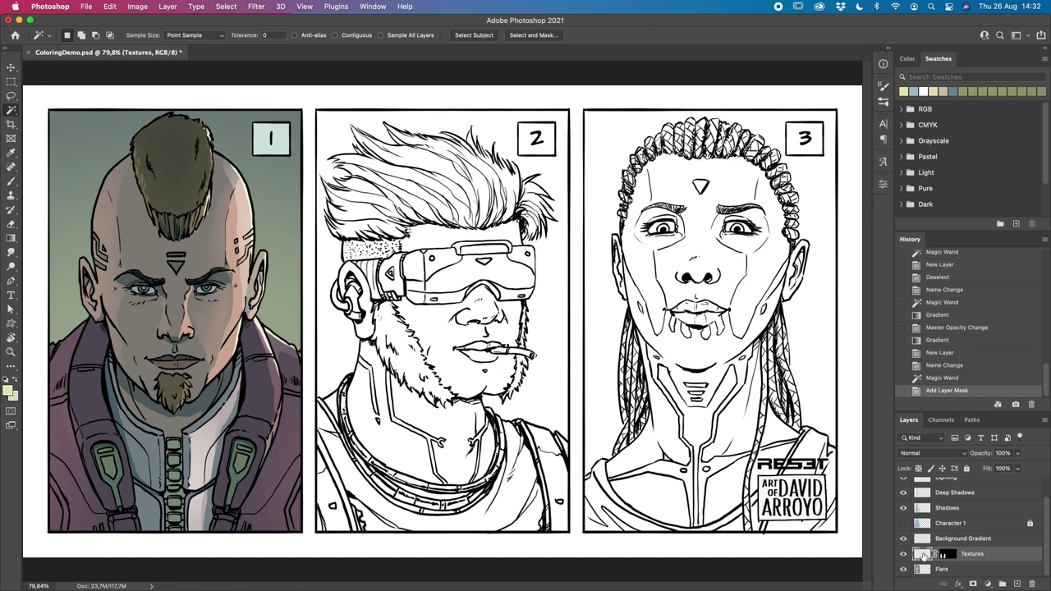
click(907, 58)
drag(1016, 145, 1022, 161)
click(980, 159)
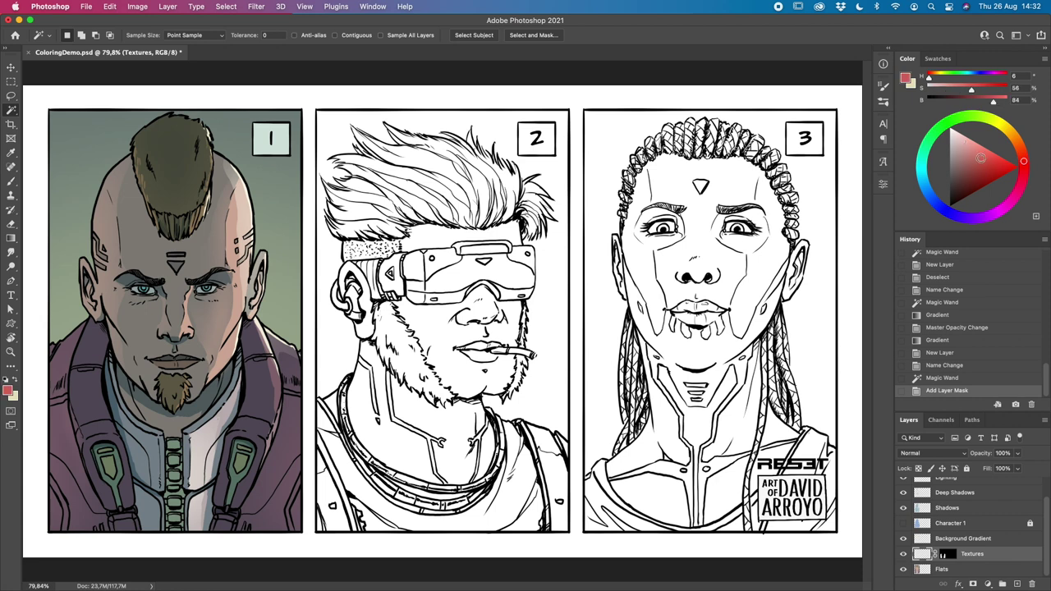
Step: Try painting red over both sides of the jacket with the 200 px Hard Round Pressure Size brush, and undo the last stroke
click(11, 180)
click(78, 36)
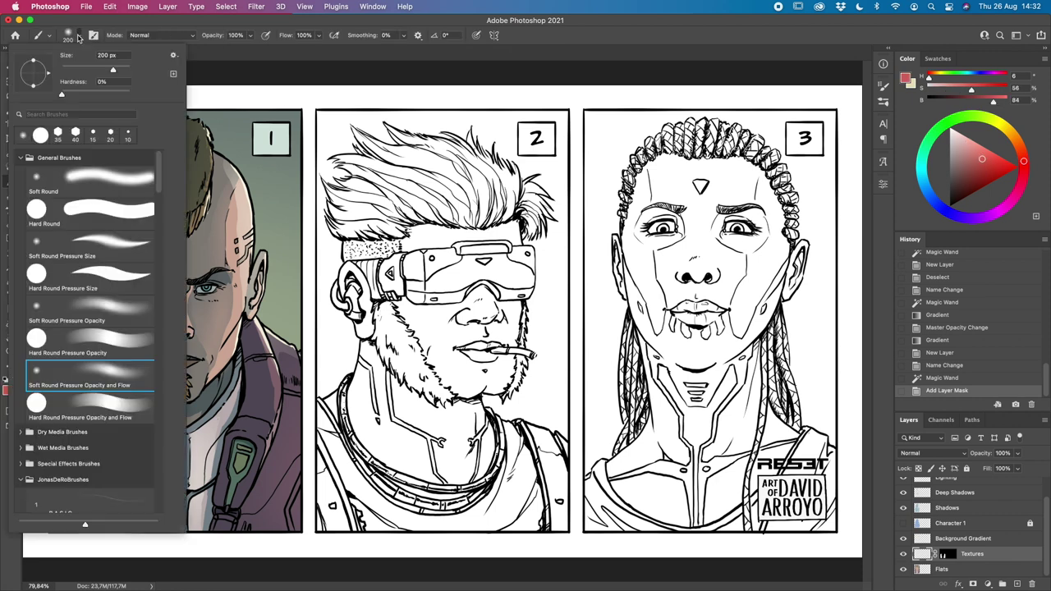
click(119, 279)
click(264, 78)
mouse_move(78, 329)
mouse_down()
mouse_move(66, 418)
mouse_move(102, 501)
mouse_up()
drag(247, 361, 296, 484)
drag(246, 328, 310, 493)
mouse_move(118, 530)
mouse_down()
mouse_move(104, 403)
mouse_move(45, 521)
mouse_up()
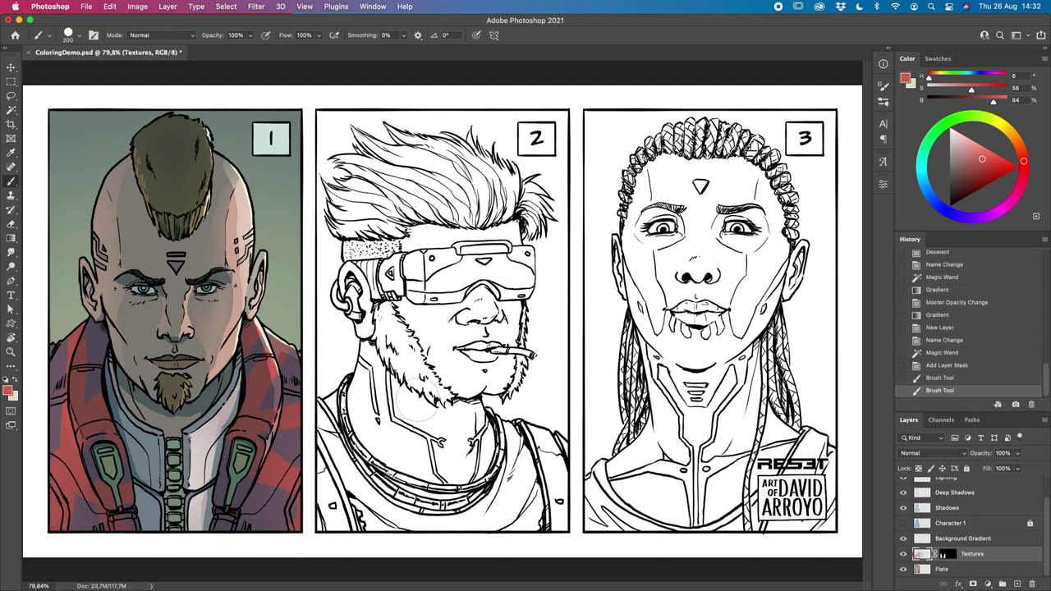
key(super+z)
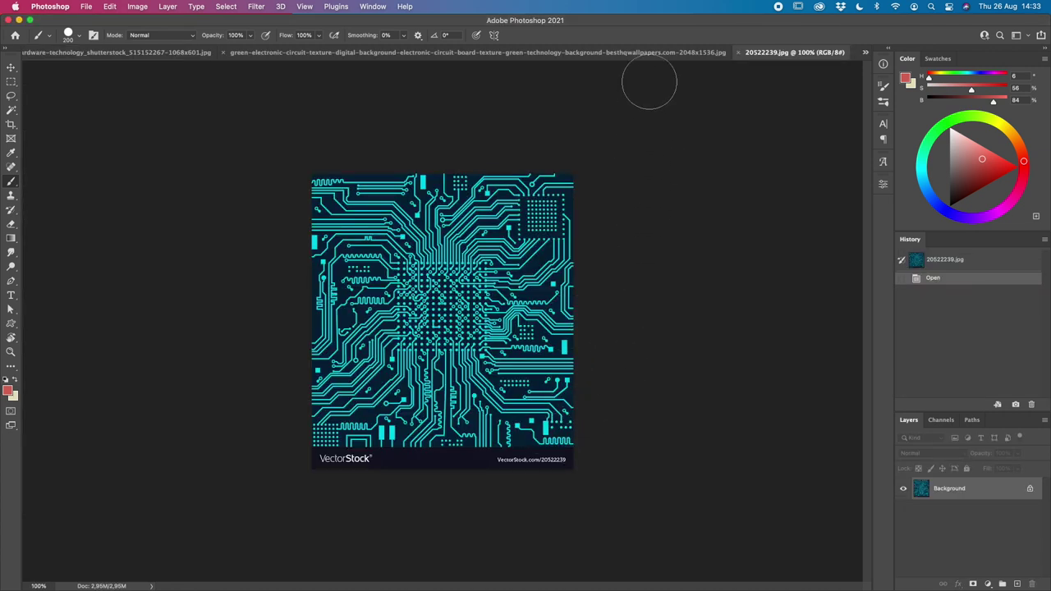
Step: Review the open circuit-board texture images and close all of them except the blue technology background
click(669, 56)
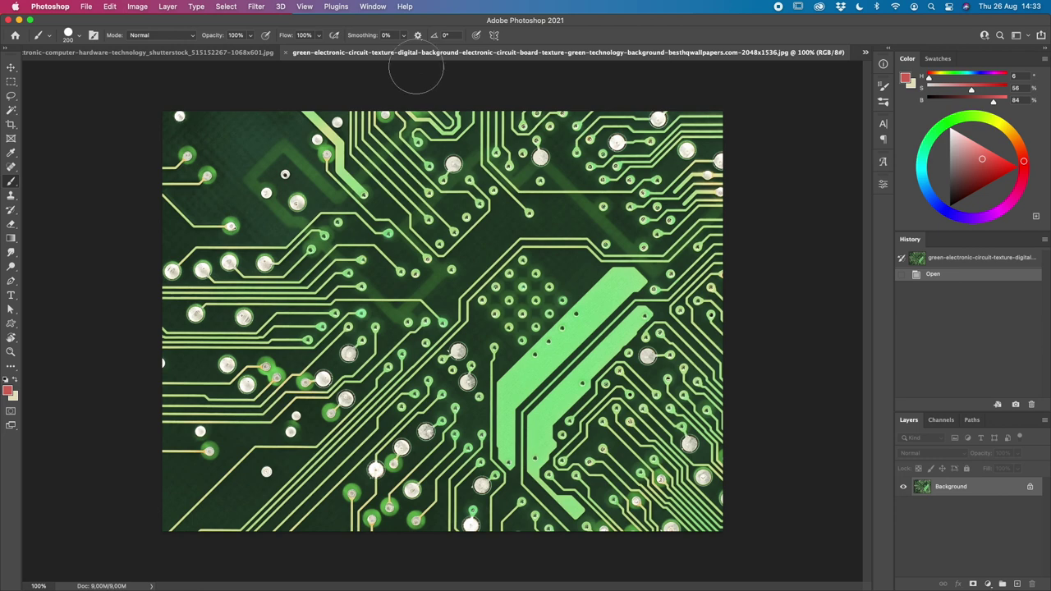
click(246, 53)
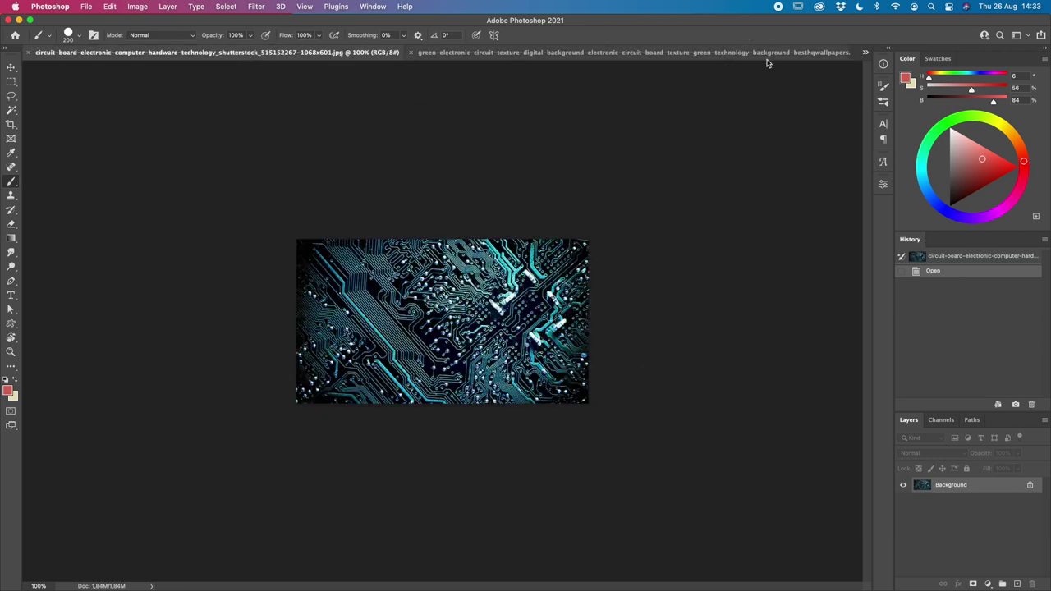
click(865, 52)
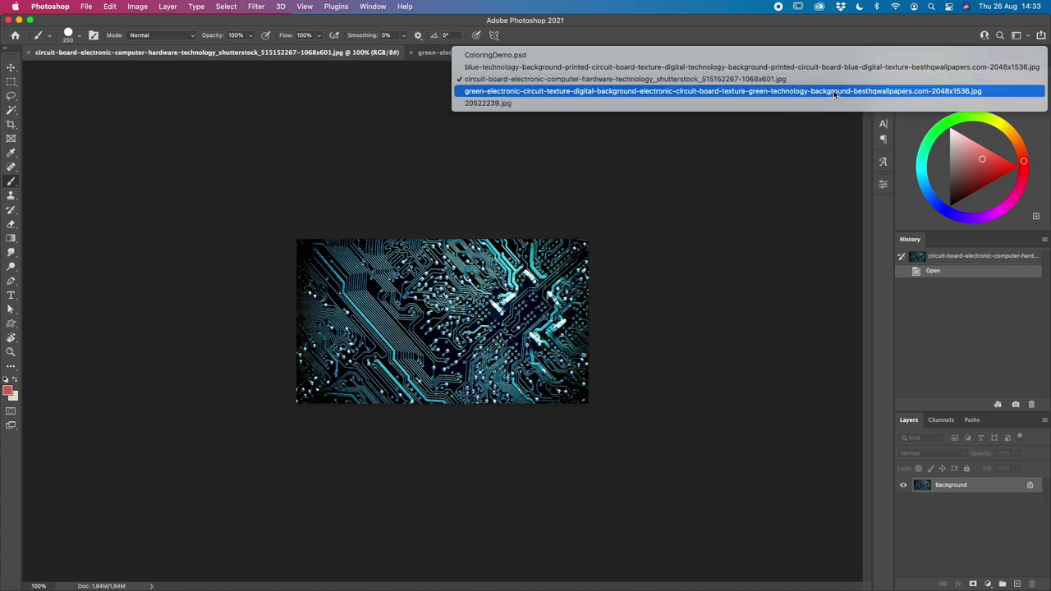
click(836, 68)
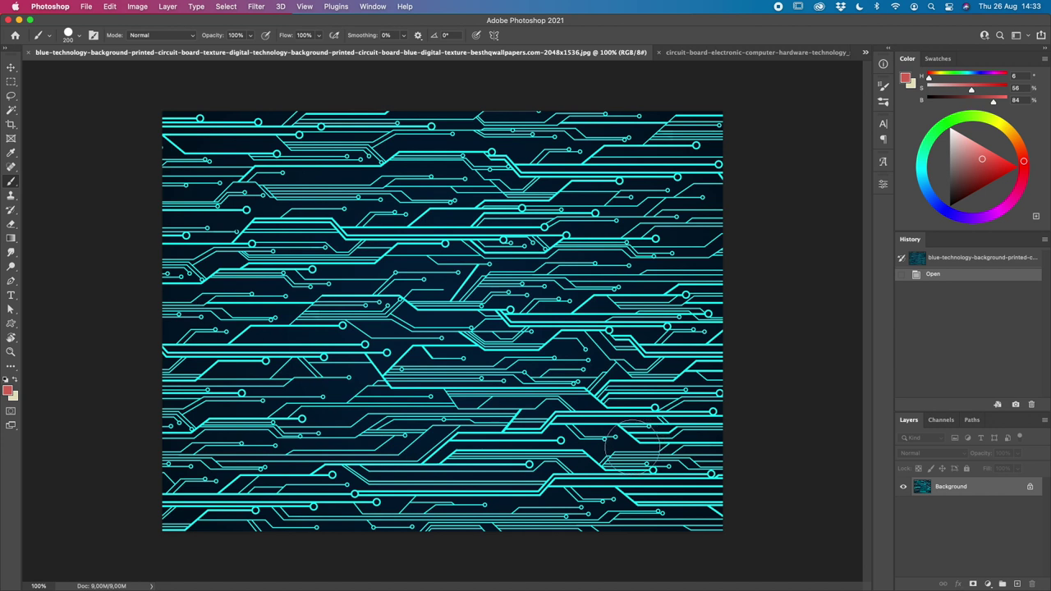
click(658, 51)
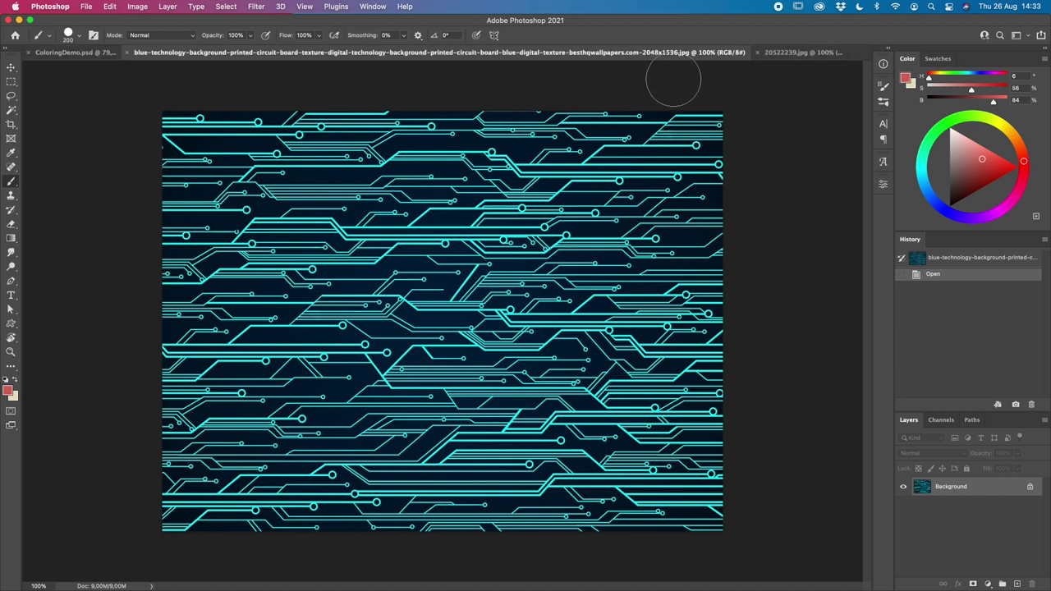
click(759, 52)
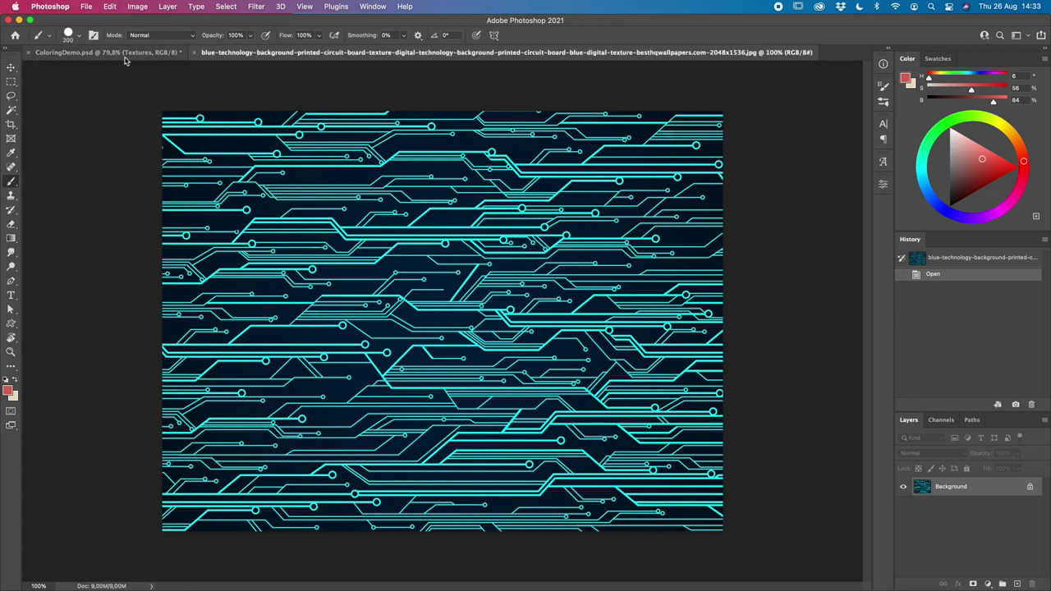
Step: Bring the blue circuit texture into ColoringDemo.psd as a new layer directly above the Textures layer
drag(922, 488, 1046, 556)
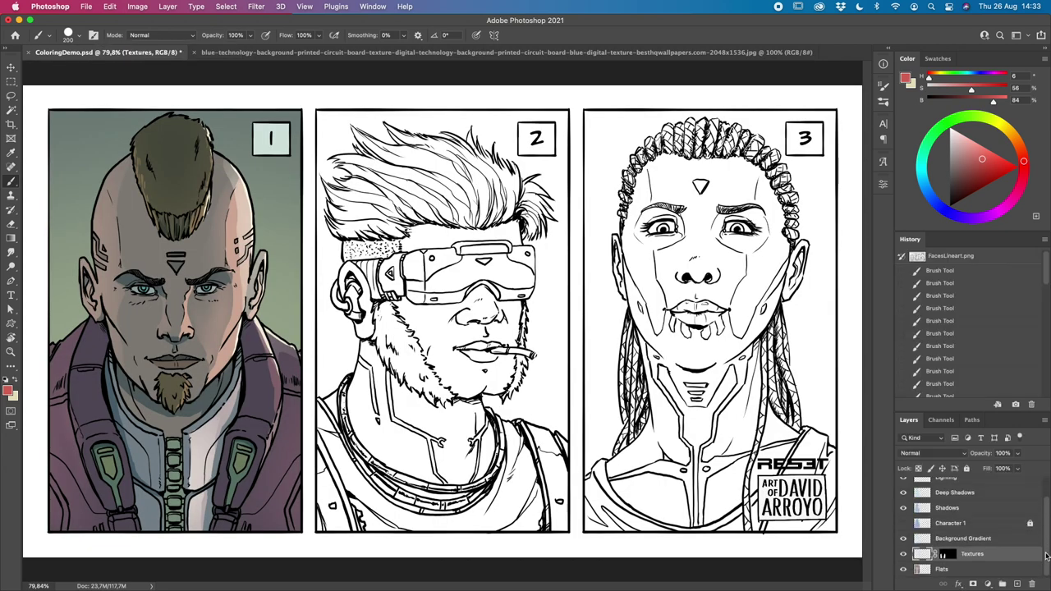
key(ctrl+Tab)
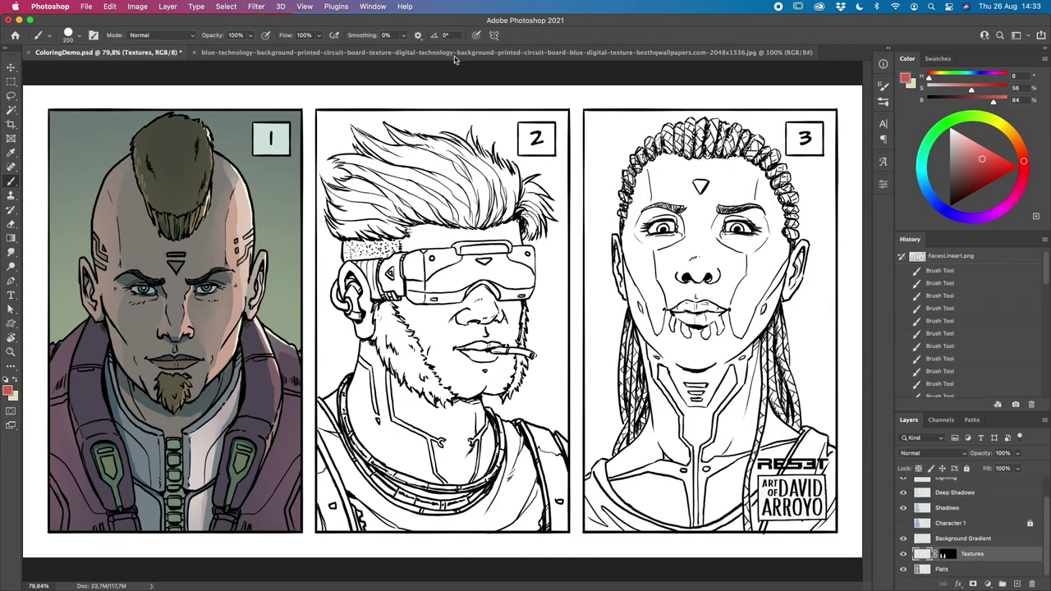
drag(909, 469, 374, 292)
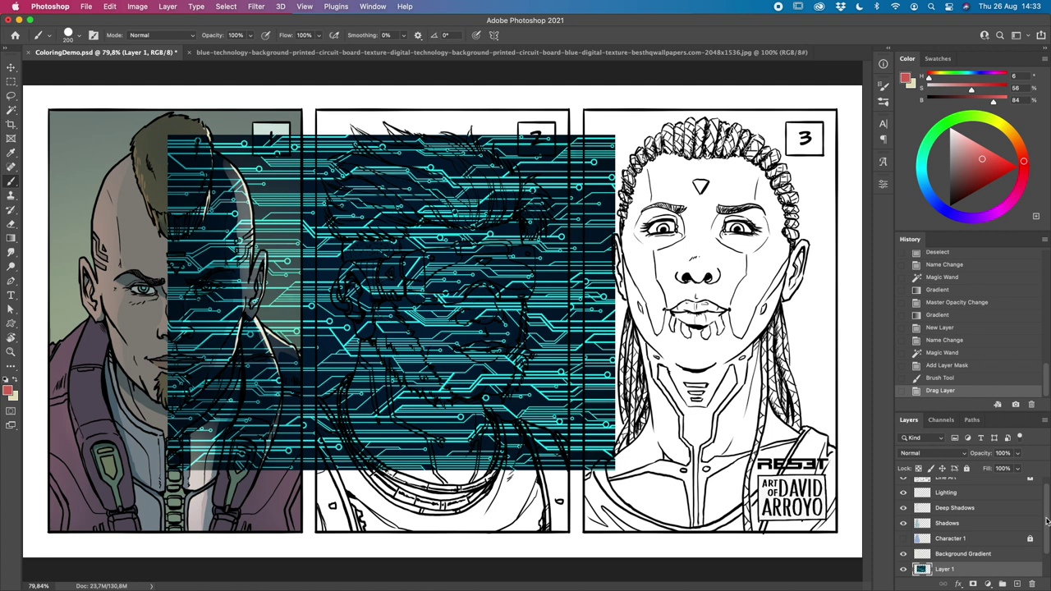
scroll(942, 541, down, 2)
key(v)
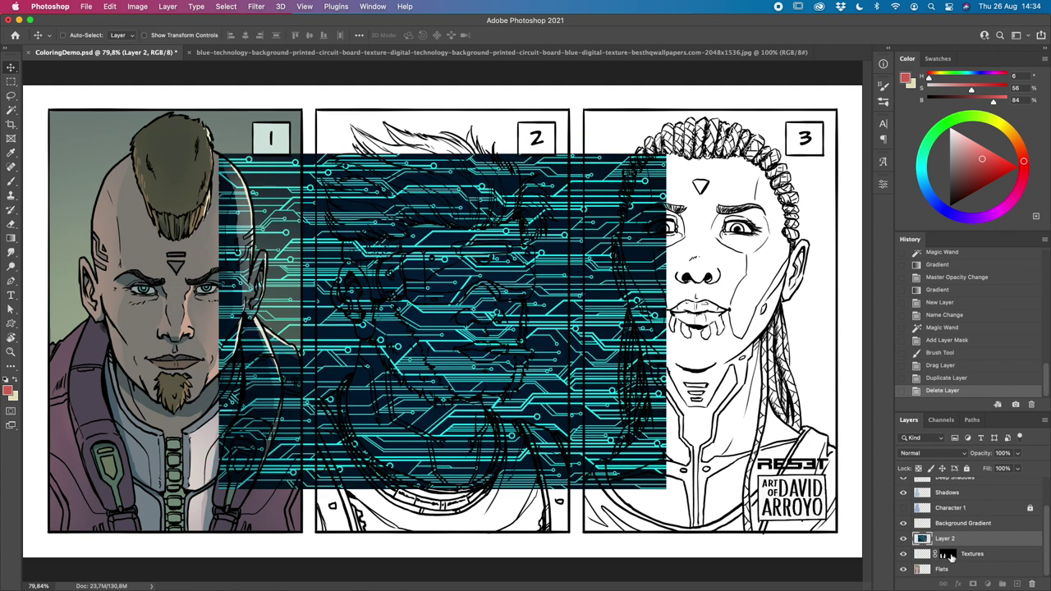
Step: Delete the masked Textures layer and rename the imported circuit layer as Texture
click(949, 555)
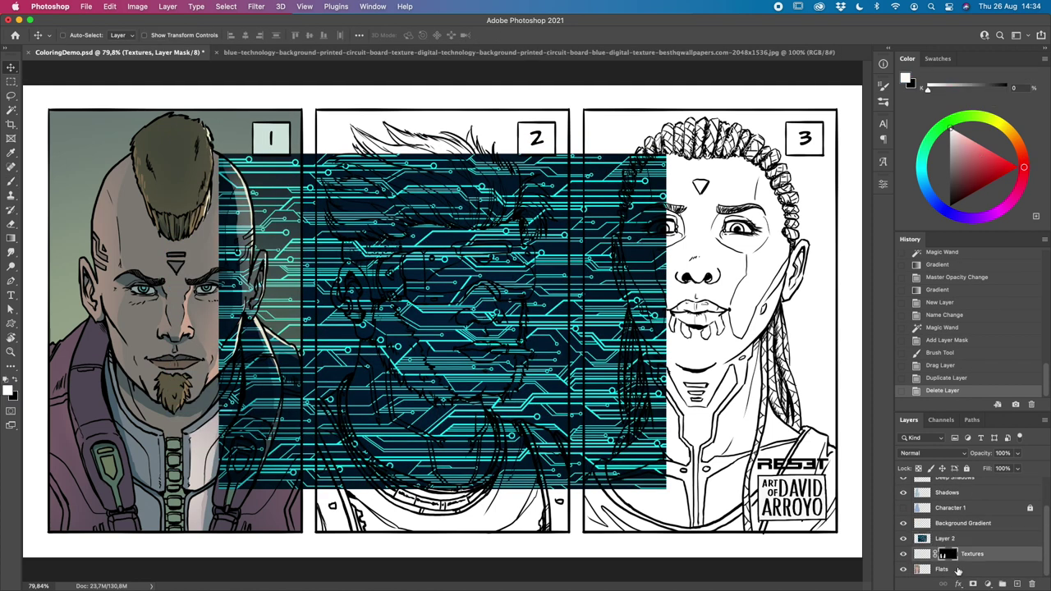
click(923, 554)
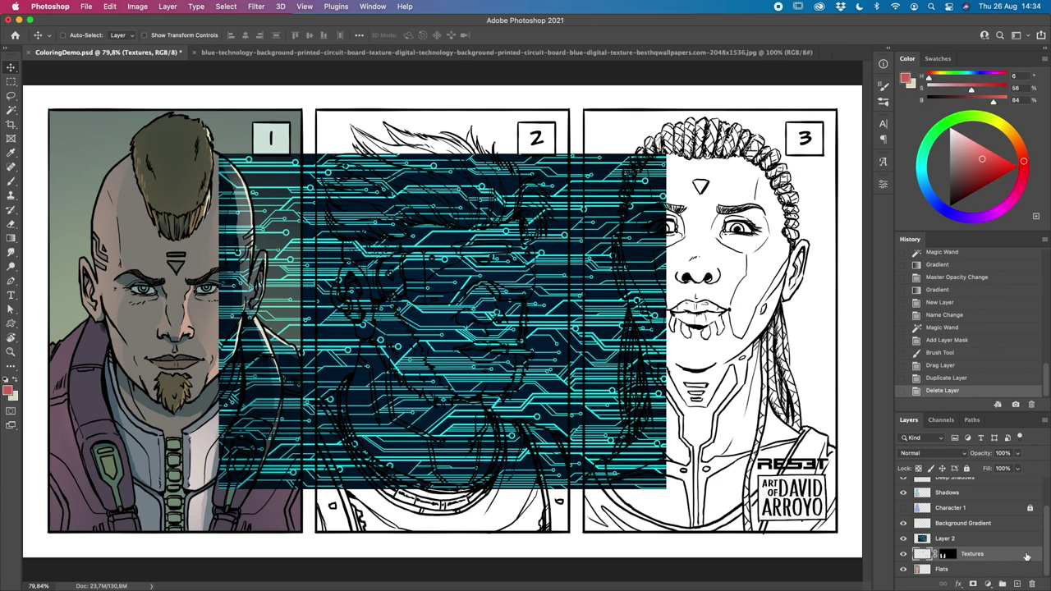
click(1031, 584)
double_click(947, 555)
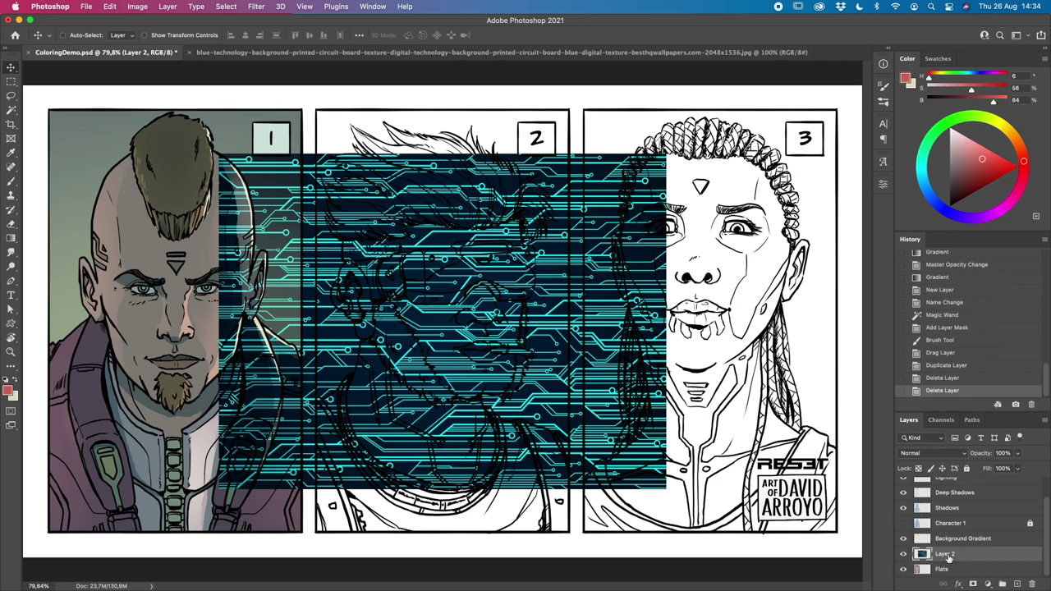
text(Te)
key(Return)
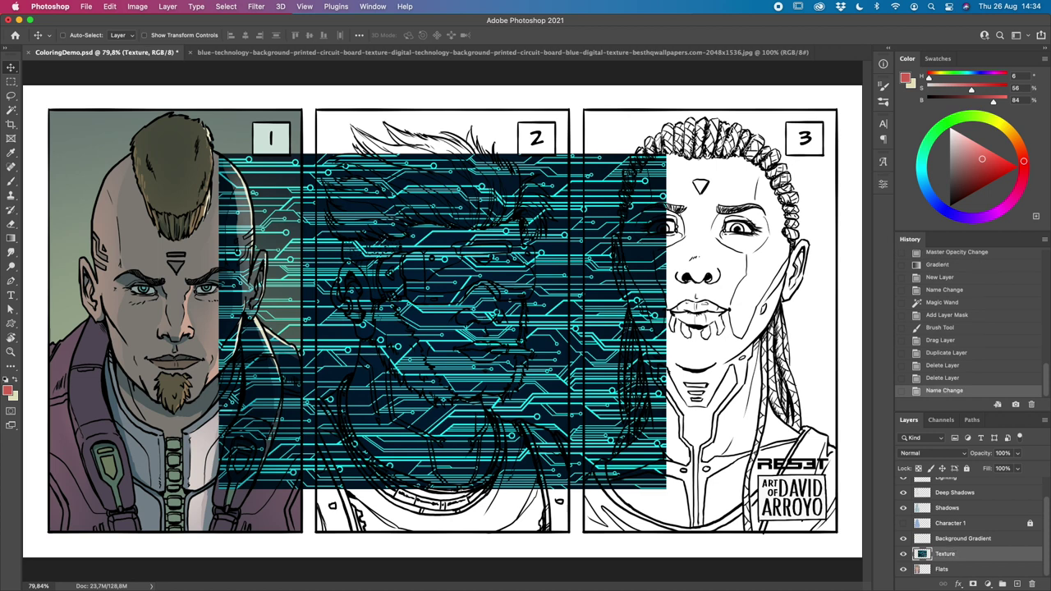
Step: Select the purple jacket from the Flats layer and add the selection as a layer mask on the Texture layer
click(921, 568)
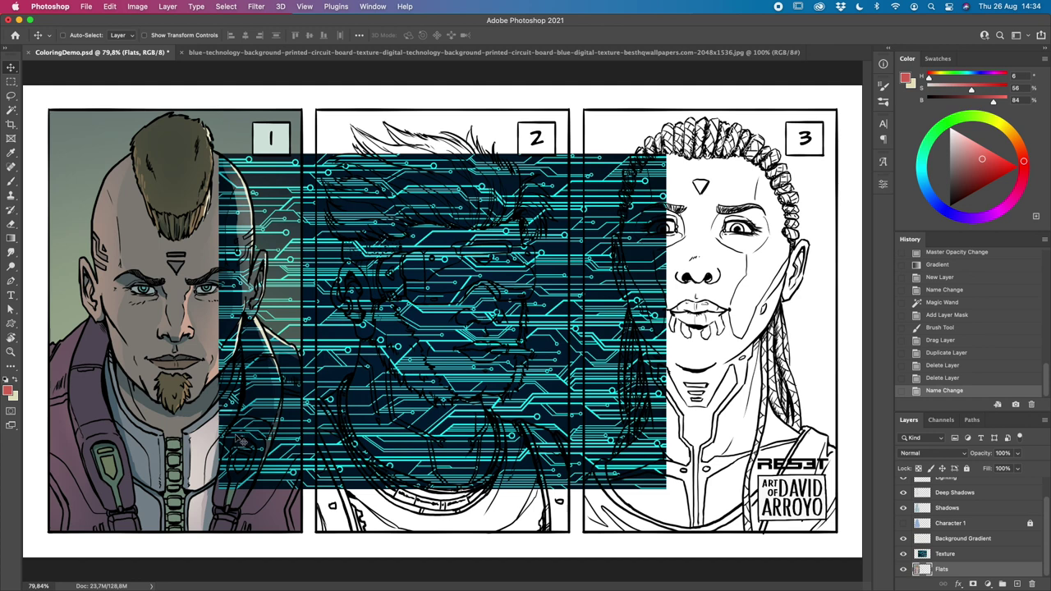
key(w)
click(137, 530)
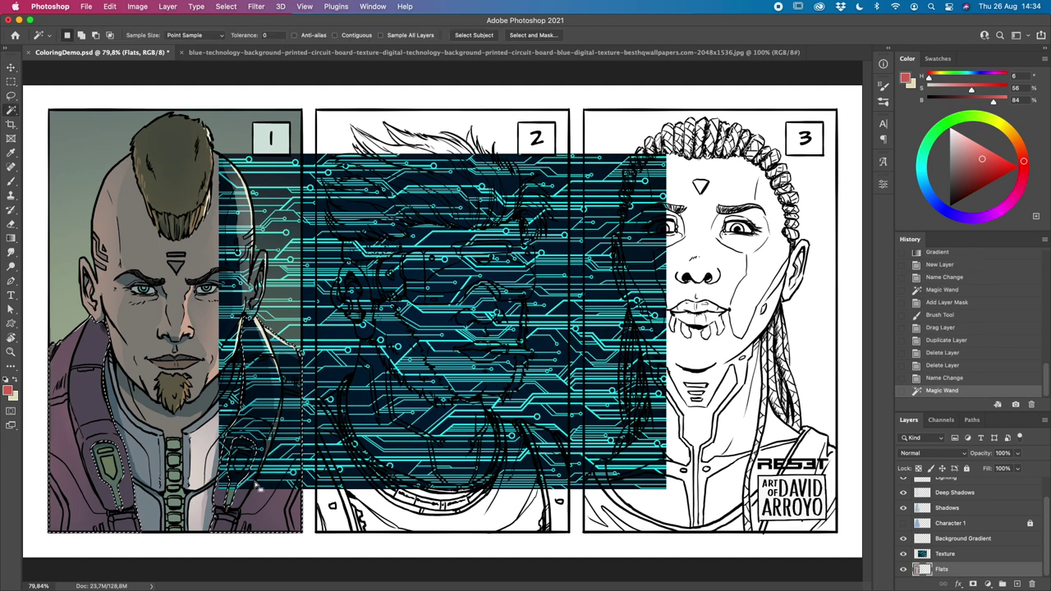
click(957, 554)
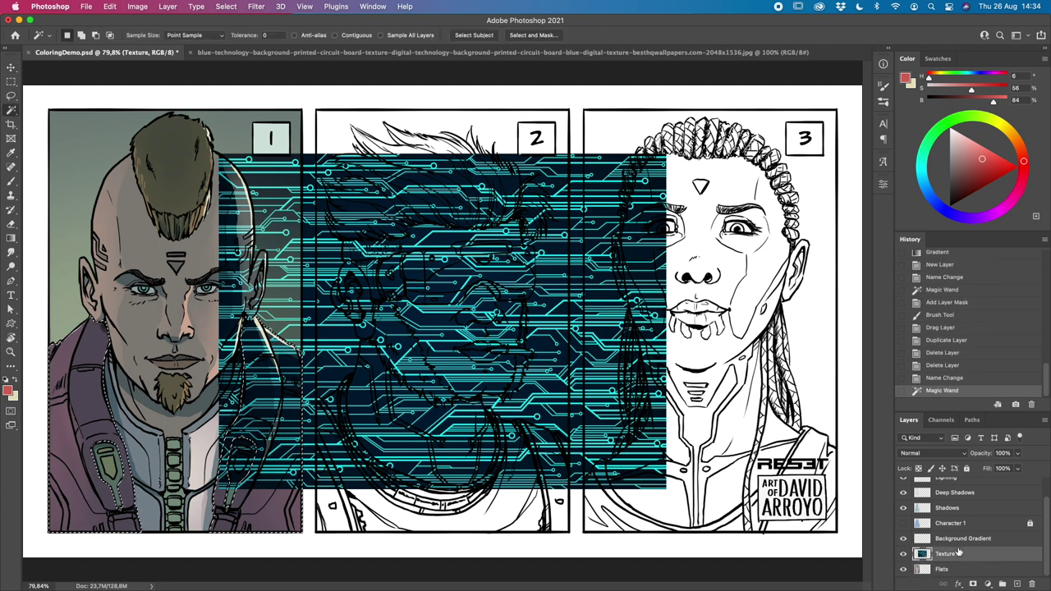
click(974, 583)
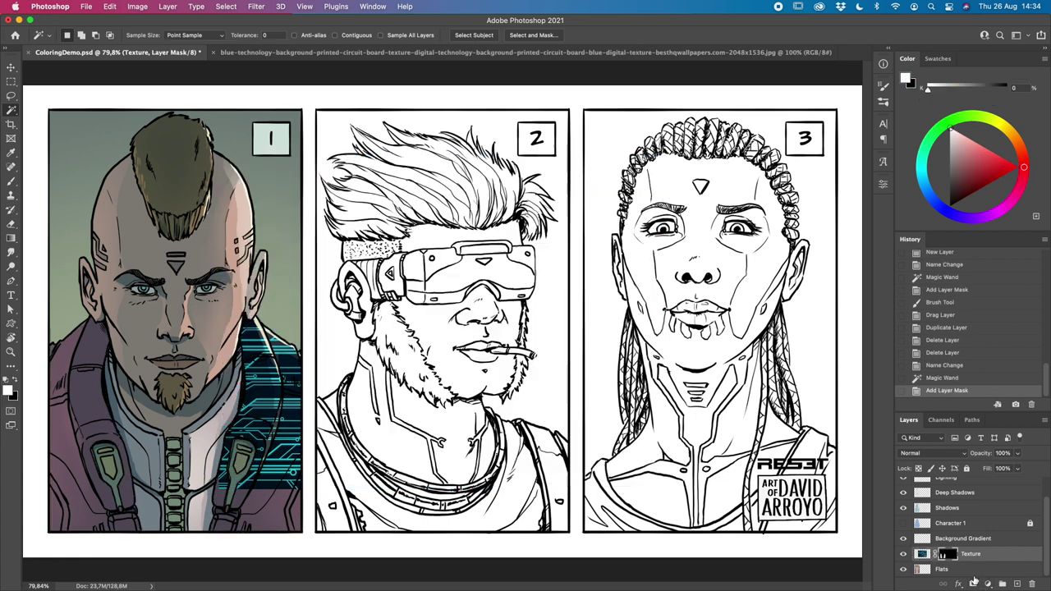
Step: Unlink the Texture layer's mask and move the circuit pattern alone so it covers the whole jacket
key(v)
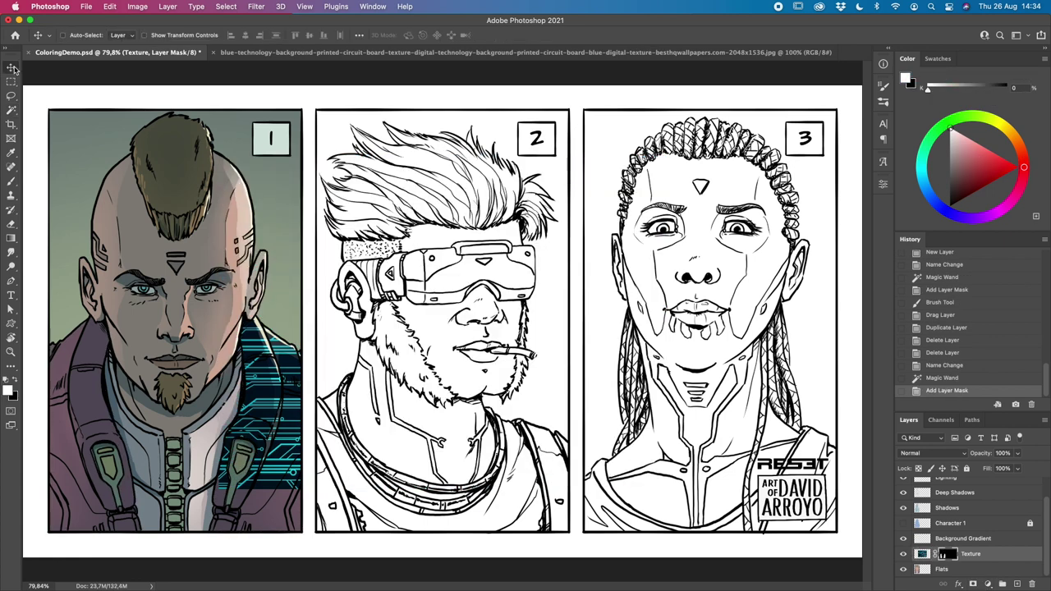
drag(292, 422, 110, 454)
key(ctrl+z)
click(939, 556)
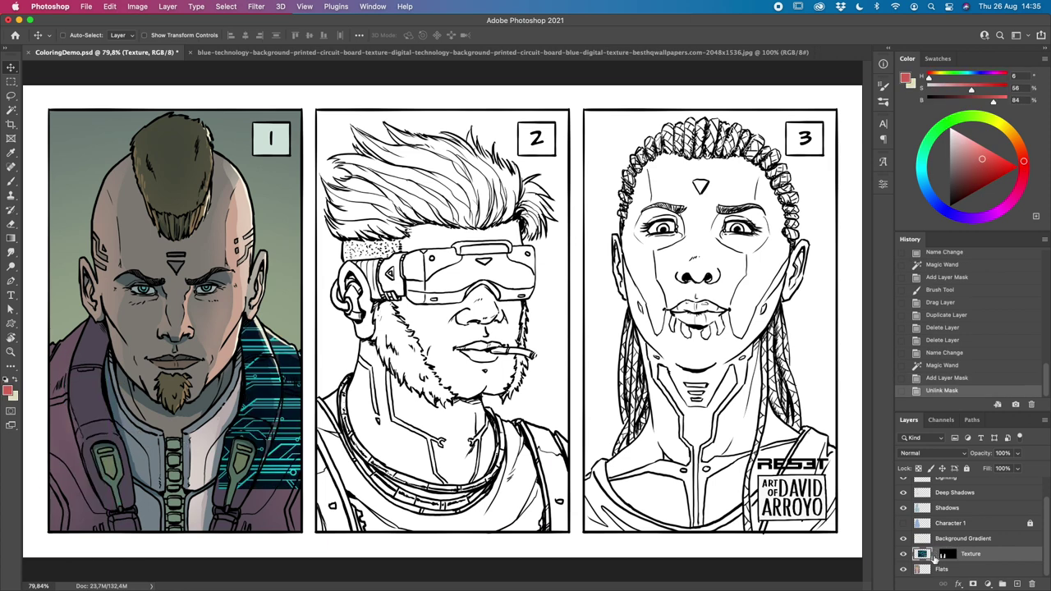
drag(662, 313, 104, 480)
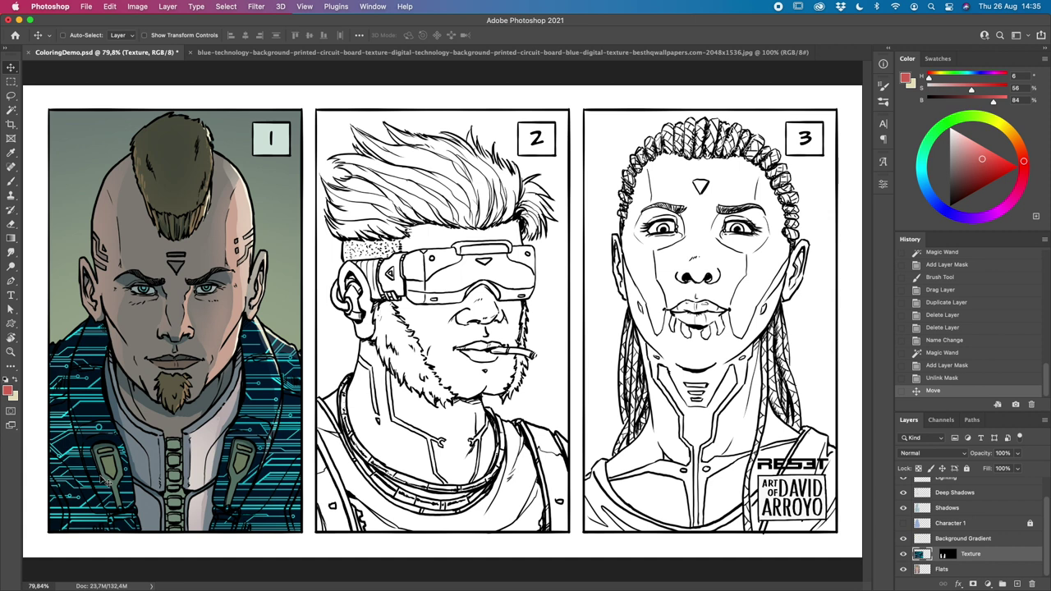
Step: Toggle the Texture layer's mask link, leave it unlinked, and shift the circuit pattern slightly within the jacket
click(937, 556)
click(938, 556)
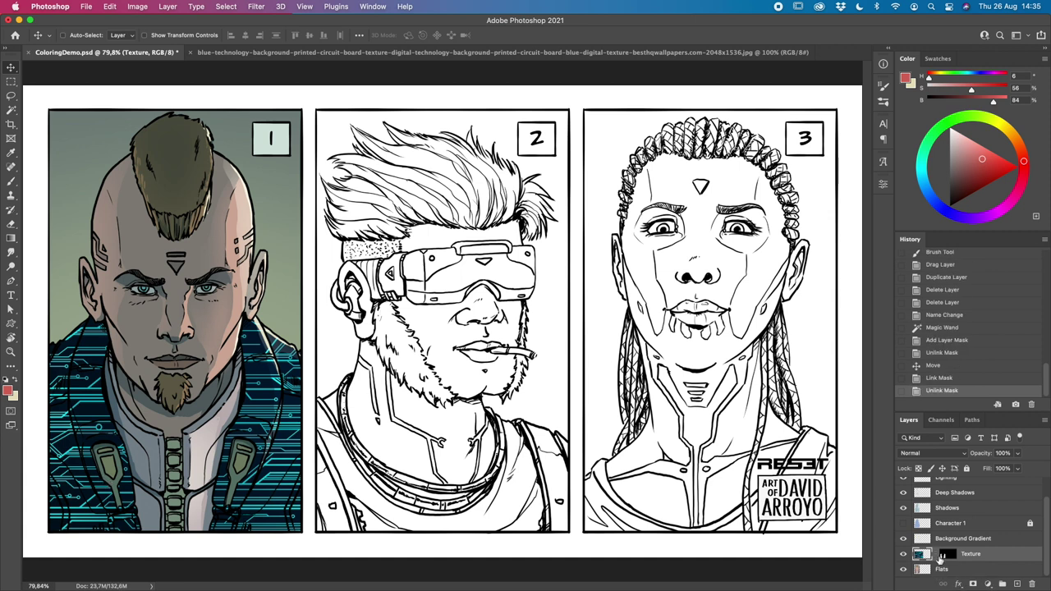
click(936, 557)
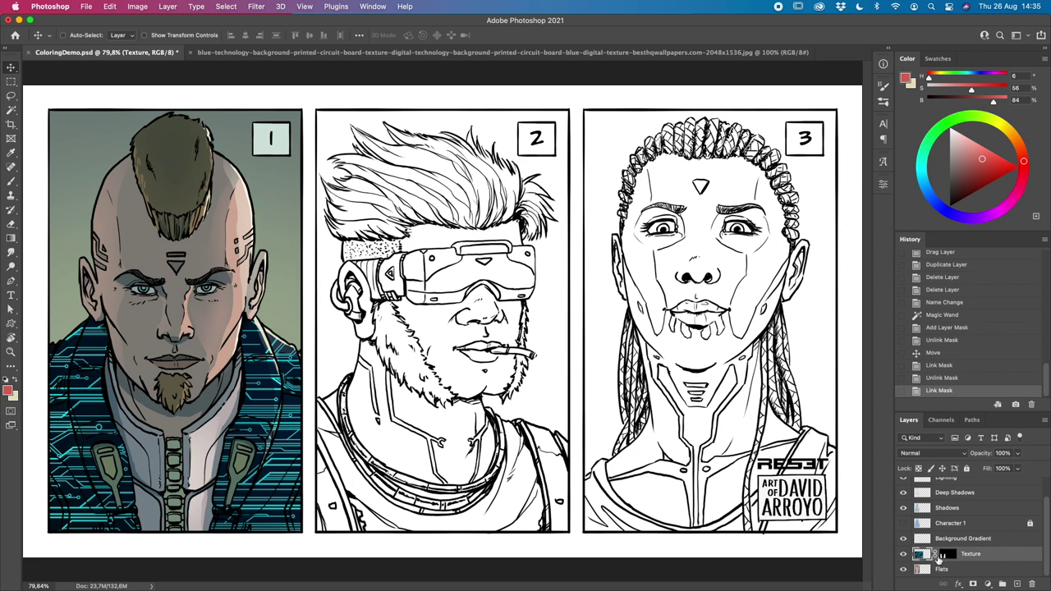
click(938, 557)
mouse_move(285, 443)
mouse_down()
mouse_move(279, 417)
mouse_move(269, 442)
mouse_up()
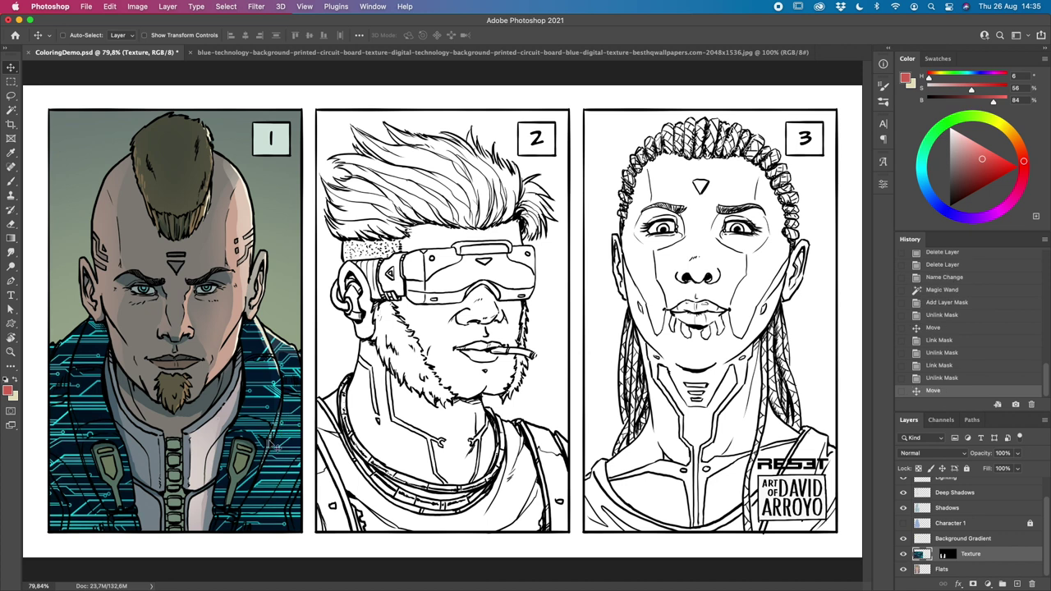
Step: Try the Screen blending mode on the Texture layer, change it to Color Dodge, and lower the layer's opacity to 26%
click(931, 453)
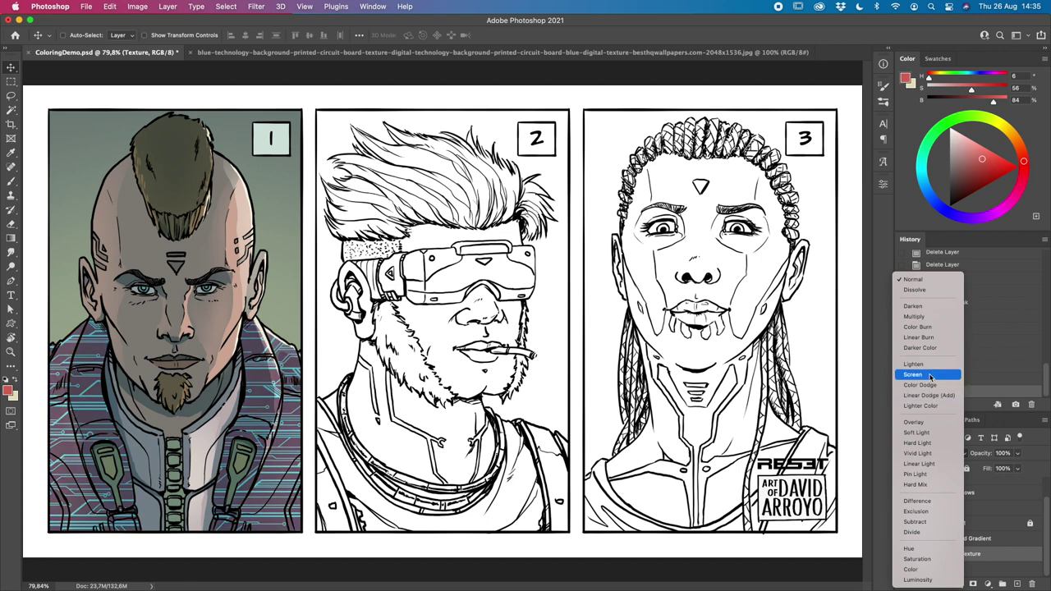
click(930, 376)
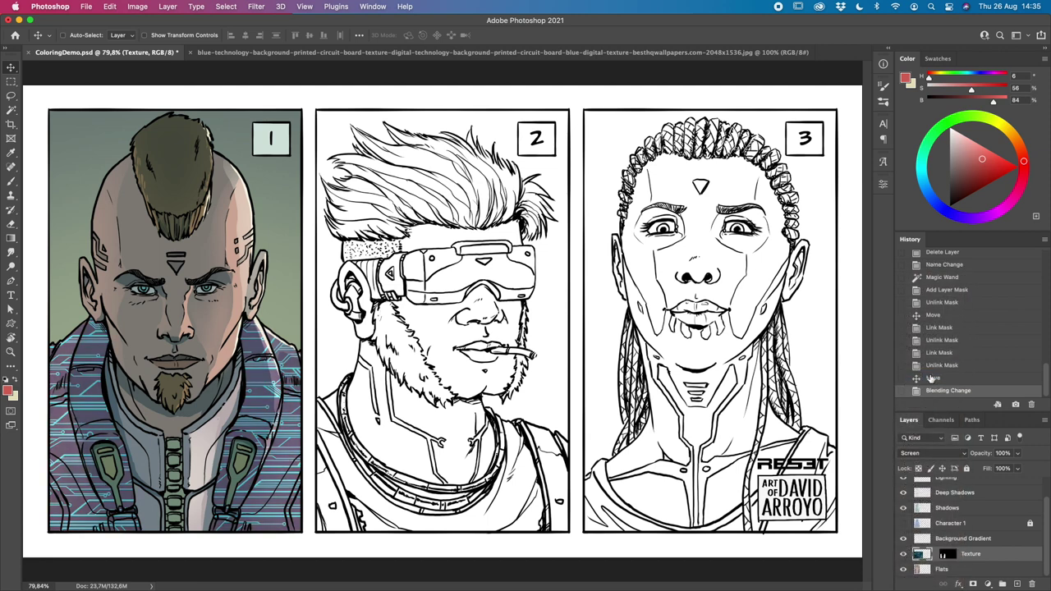
click(954, 453)
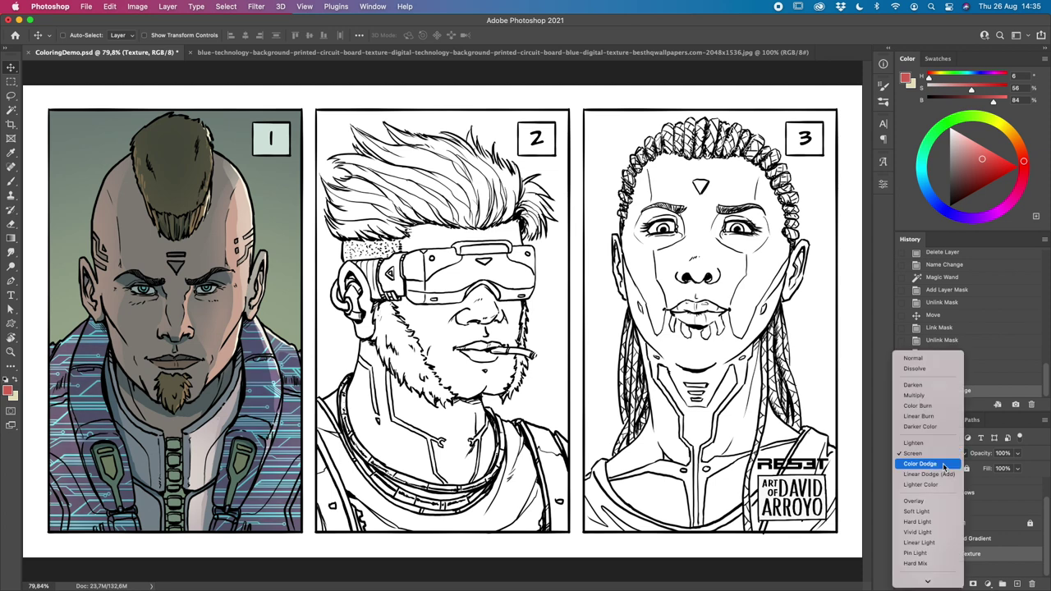
click(945, 465)
click(1017, 453)
drag(1021, 468, 984, 468)
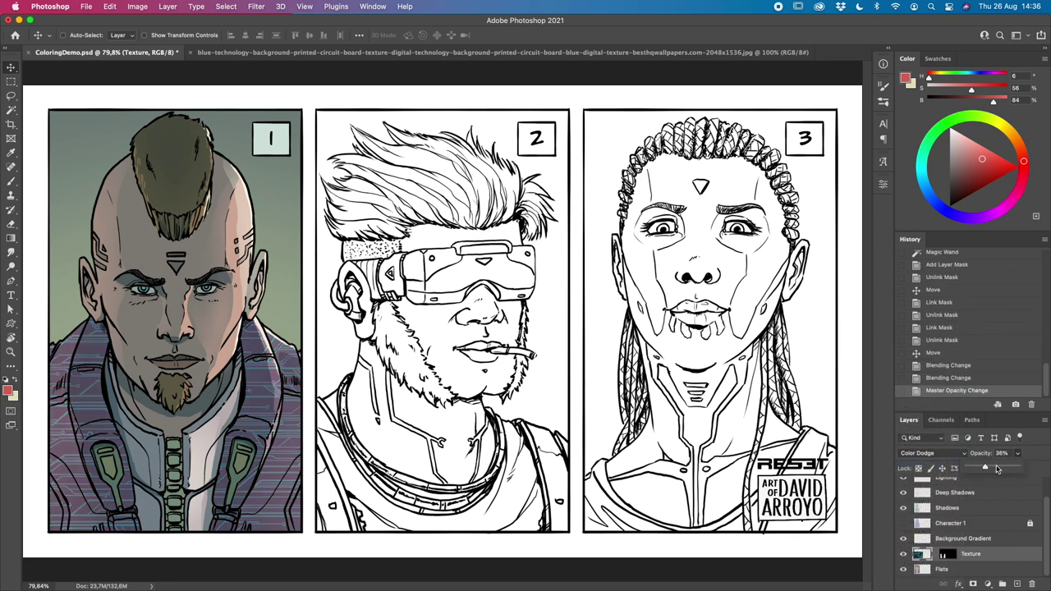
drag(985, 467, 981, 468)
Step: Start a warp transform of the circuit pattern itself on the Texture layer, using a 4 x 4 grid
click(926, 554)
key(super)
key(super+t)
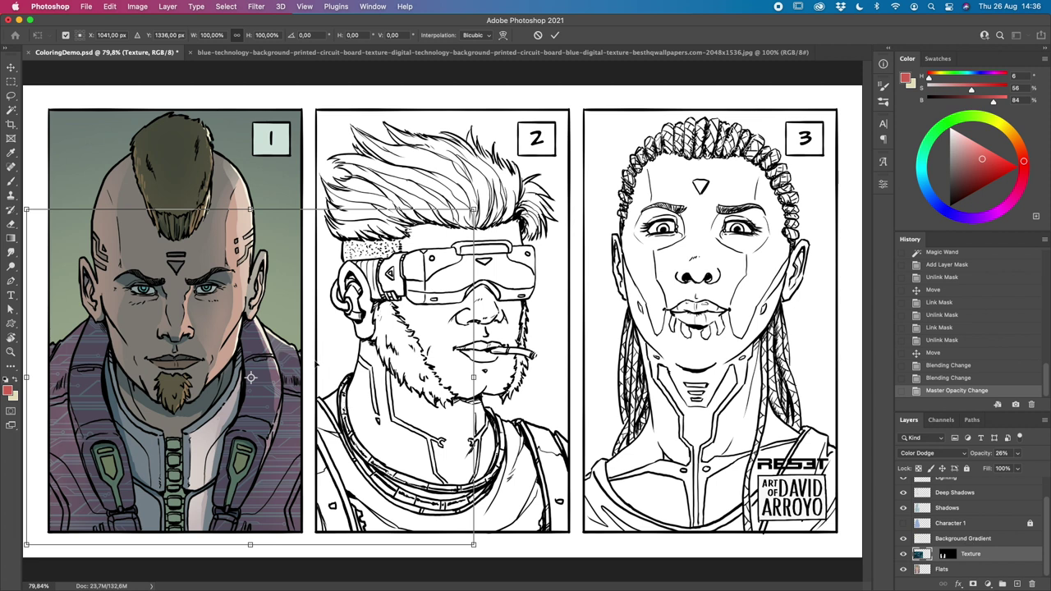
right_click(347, 375)
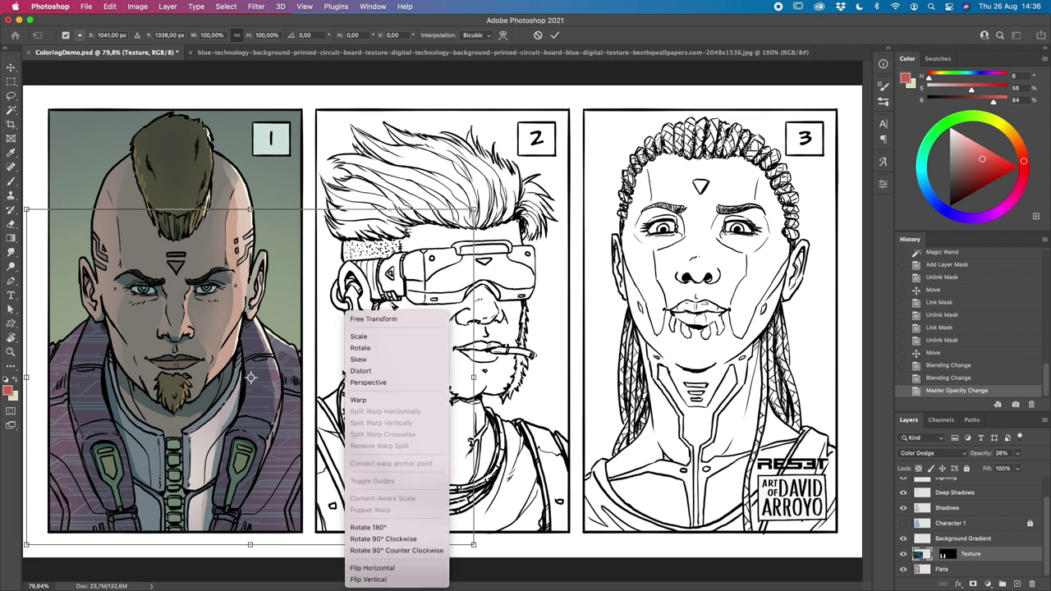
click(392, 399)
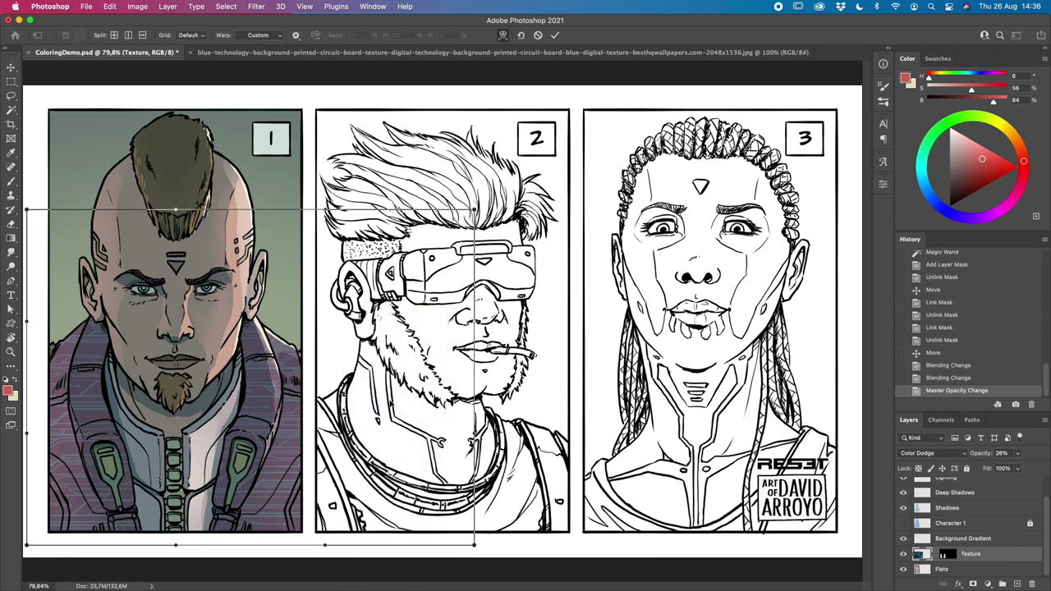
click(197, 36)
click(204, 46)
click(203, 38)
click(205, 46)
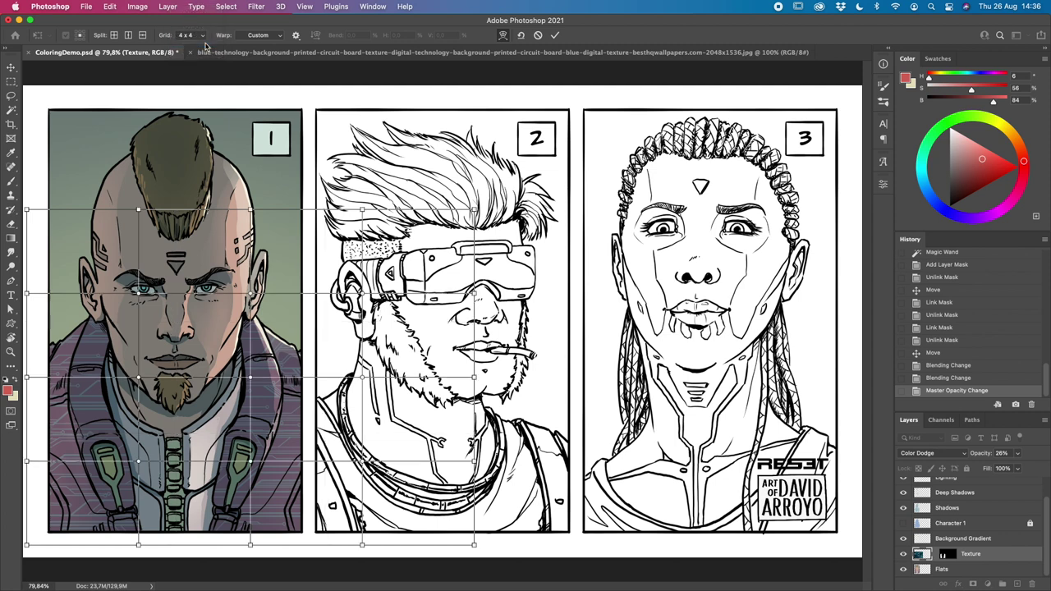
Step: Bend the warp grid around the jacket so the circuit lines follow its collar and shoulders, and apply the transform
drag(140, 459, 88, 450)
drag(136, 379, 123, 363)
drag(261, 379, 260, 372)
drag(256, 433, 262, 423)
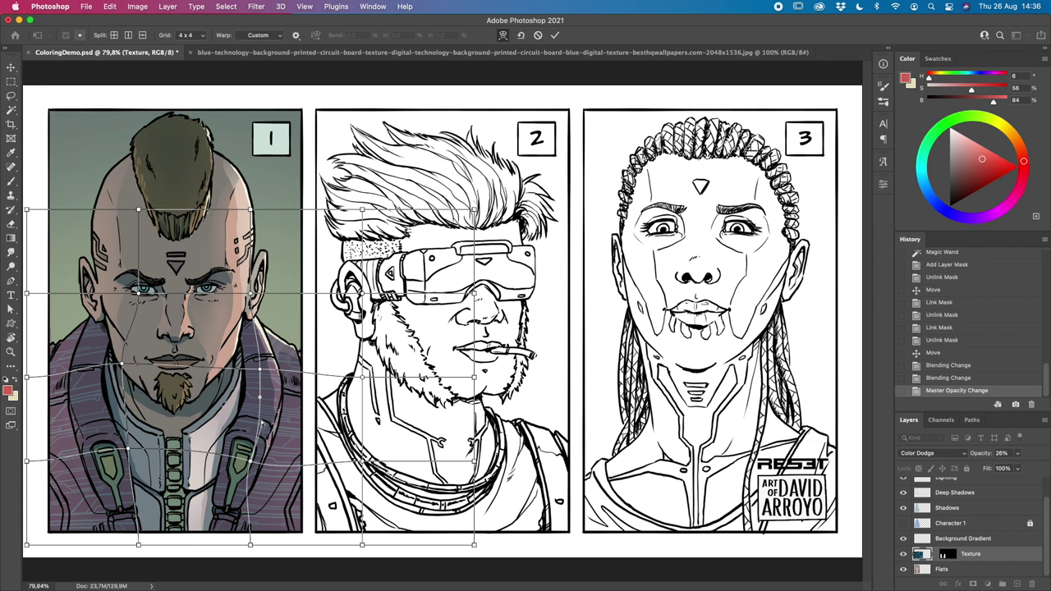
drag(362, 465, 360, 466)
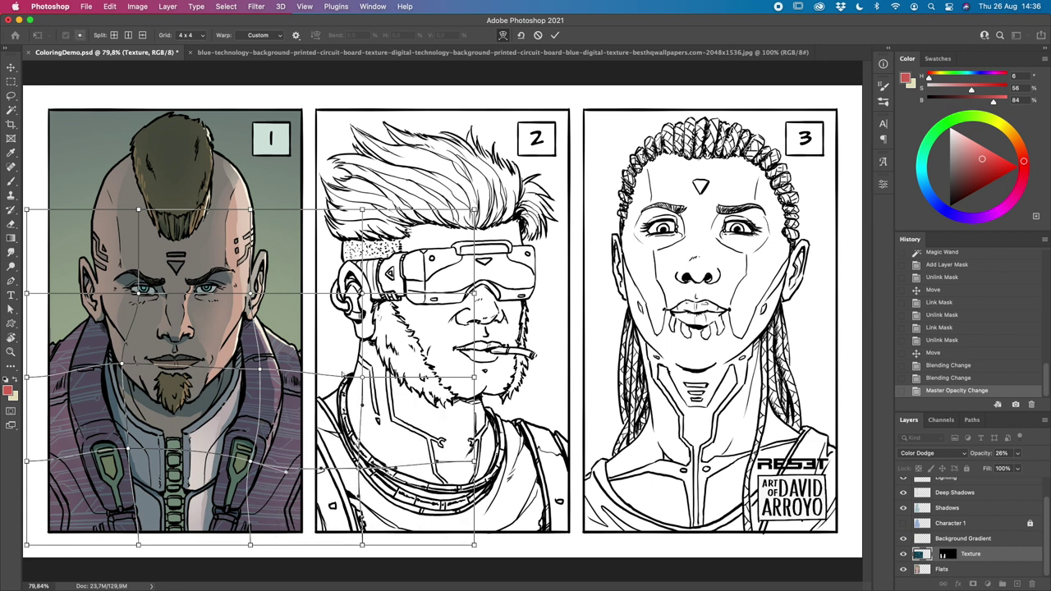
drag(29, 464, 29, 464)
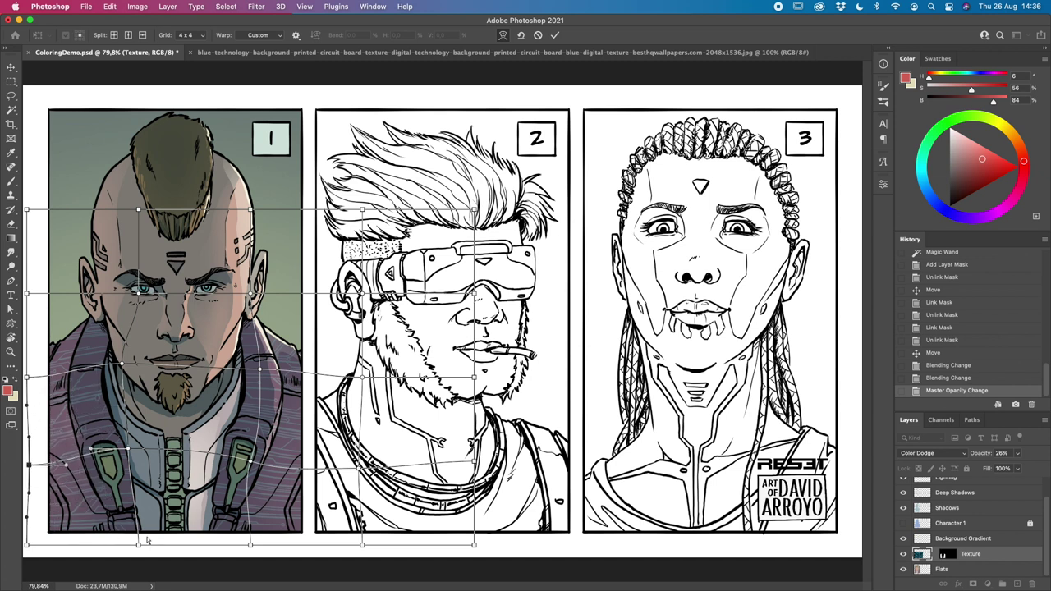
click(123, 361)
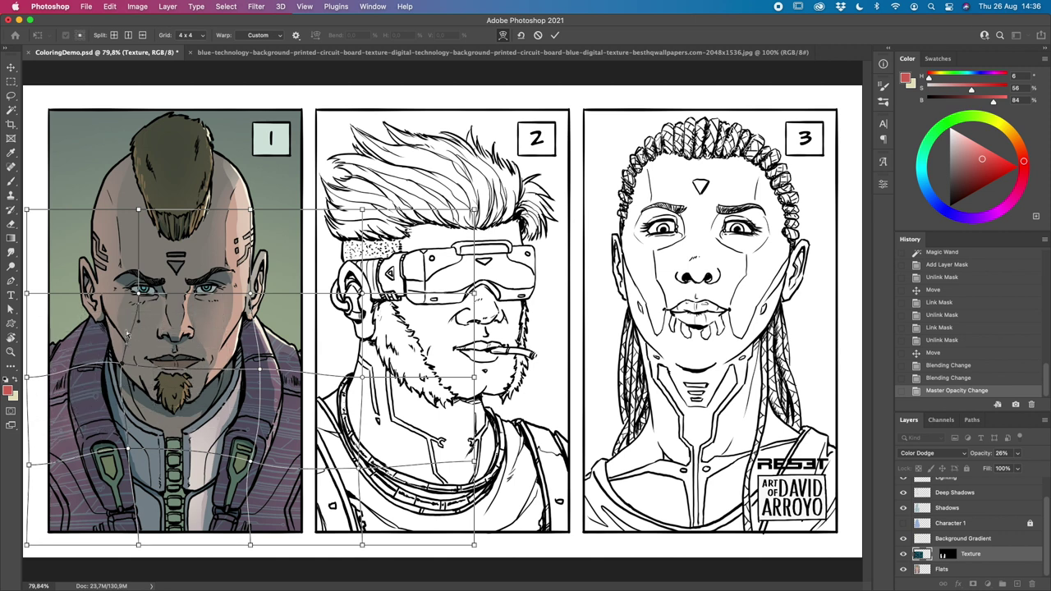
click(251, 293)
drag(251, 293, 254, 338)
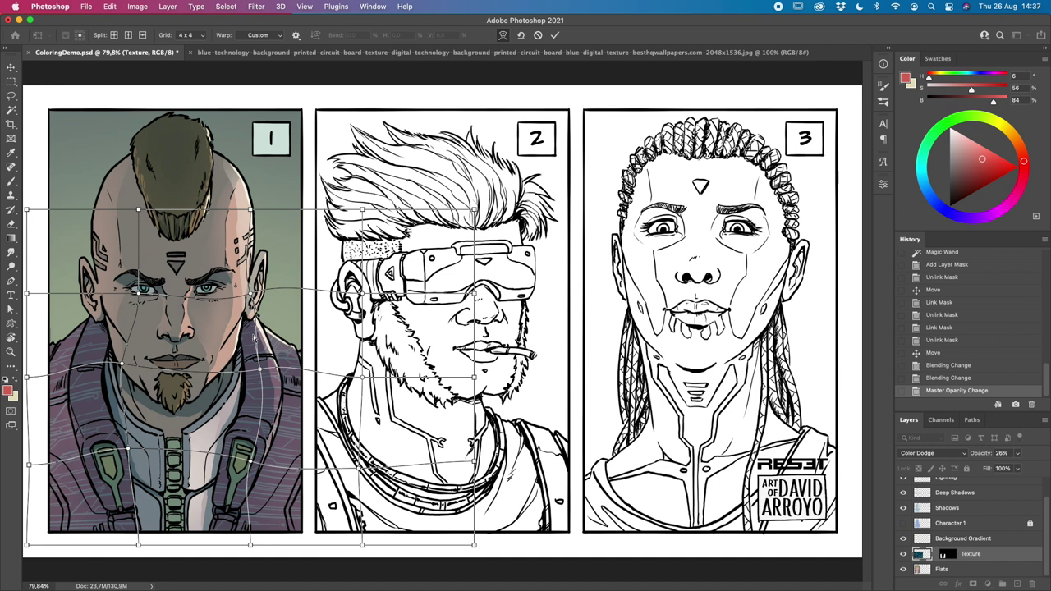
key(Return)
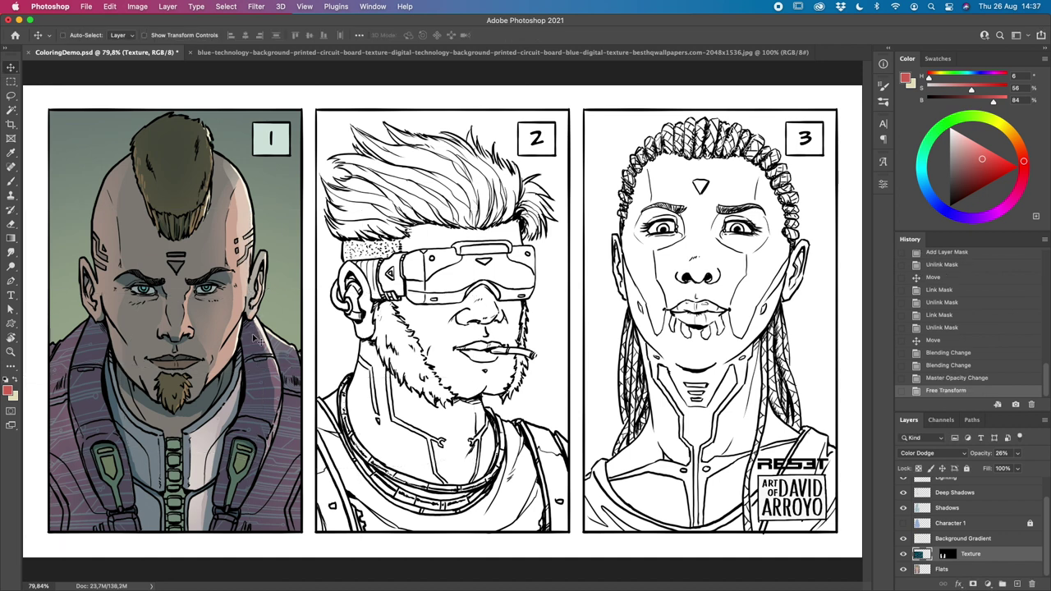
Step: Try the Divide blending mode on the Texture layer, and return the layer to Color Dodge
click(952, 453)
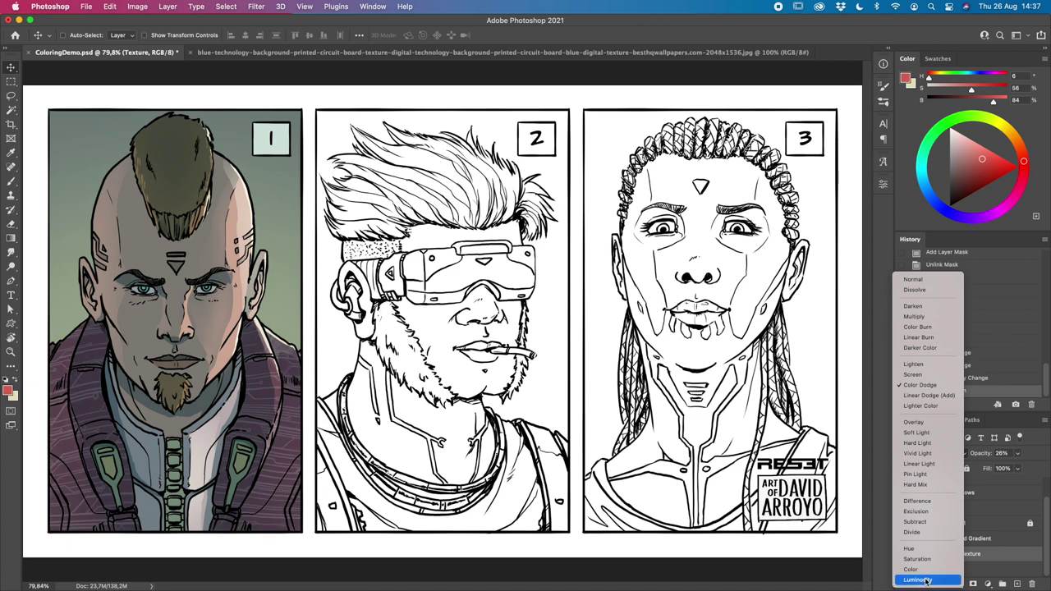
click(931, 532)
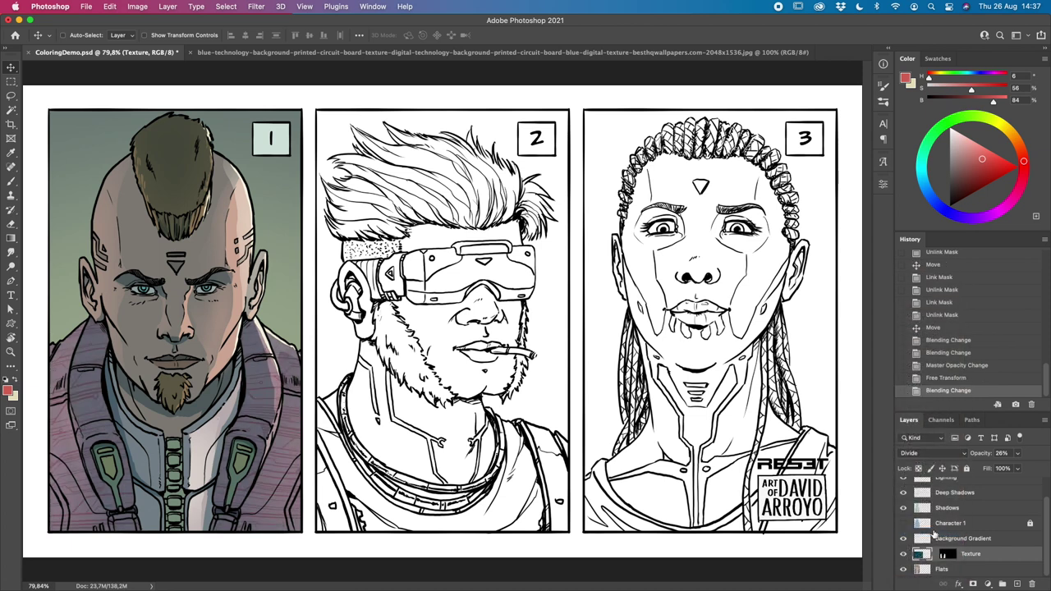
click(956, 455)
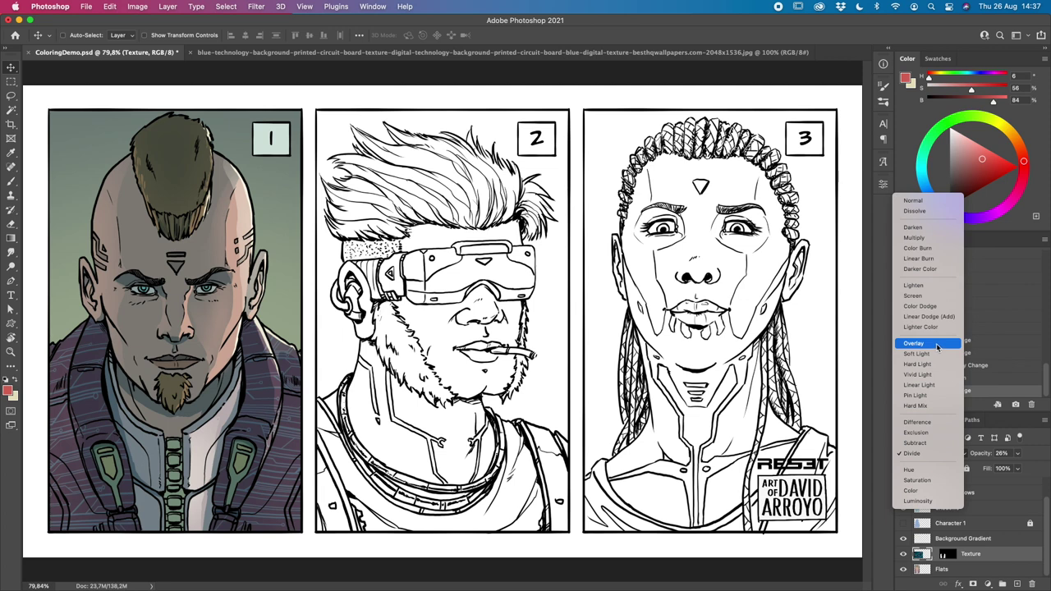
click(942, 308)
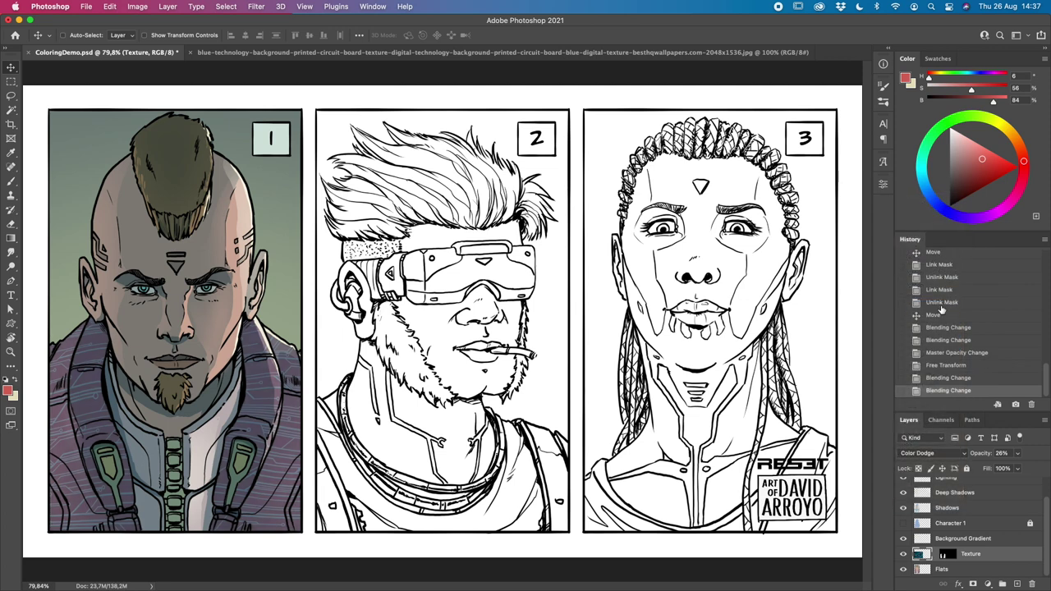
Step: Recolor the circuit pattern with Hue/Saturation, setting Hue to -119, Saturation to +51 and Lightness to -29
key(super+u)
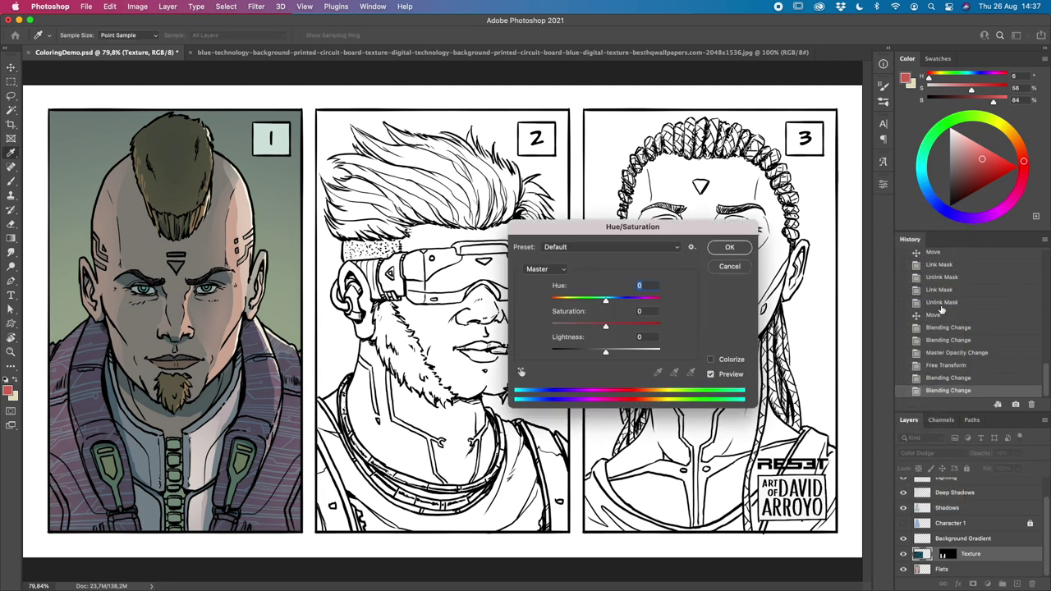
drag(606, 302, 629, 302)
click(592, 301)
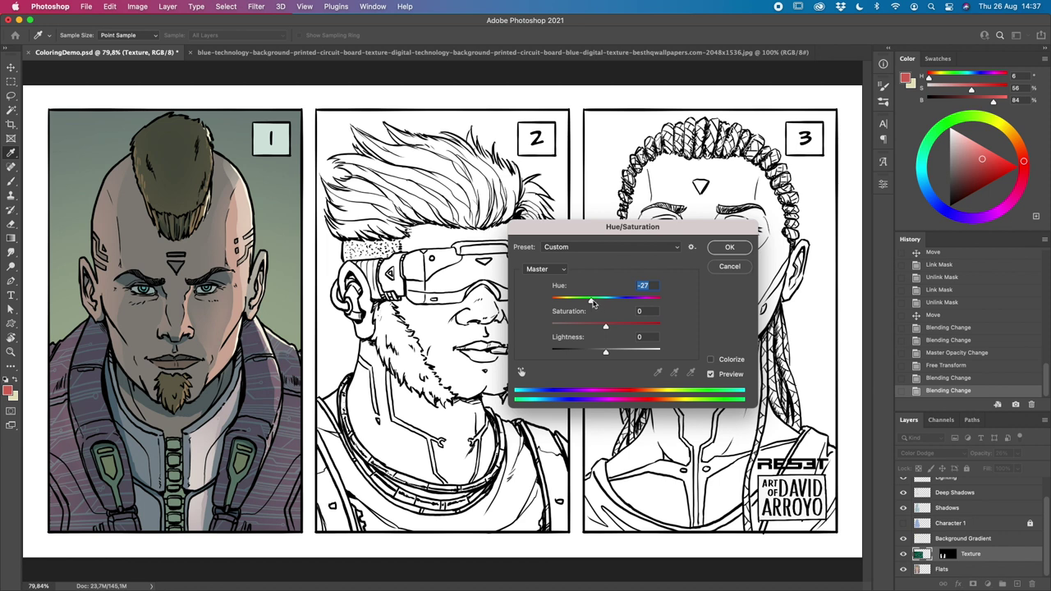
drag(577, 306, 568, 302)
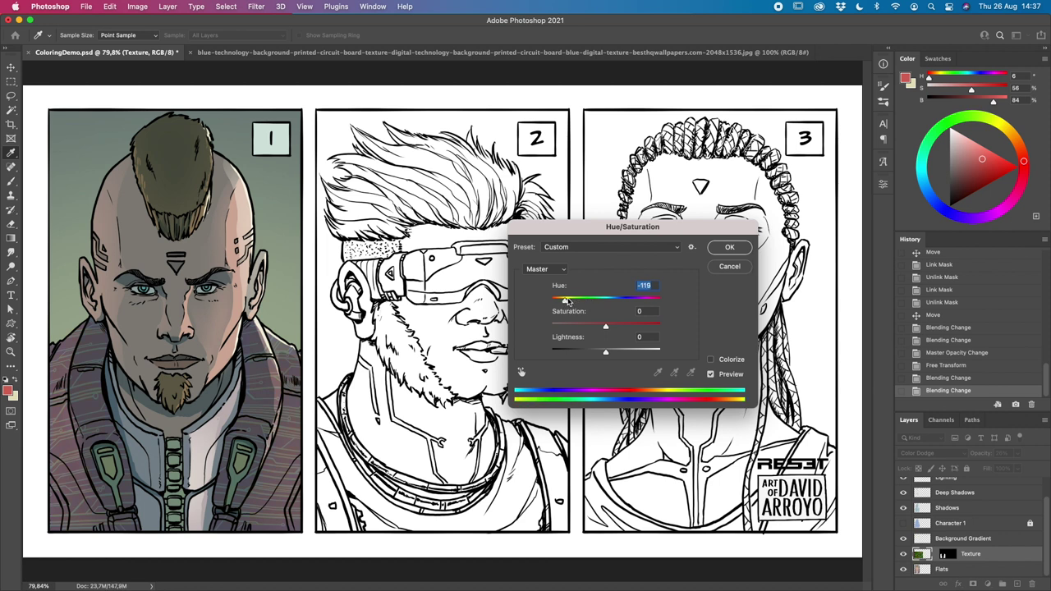
drag(606, 327, 636, 328)
drag(637, 329, 596, 352)
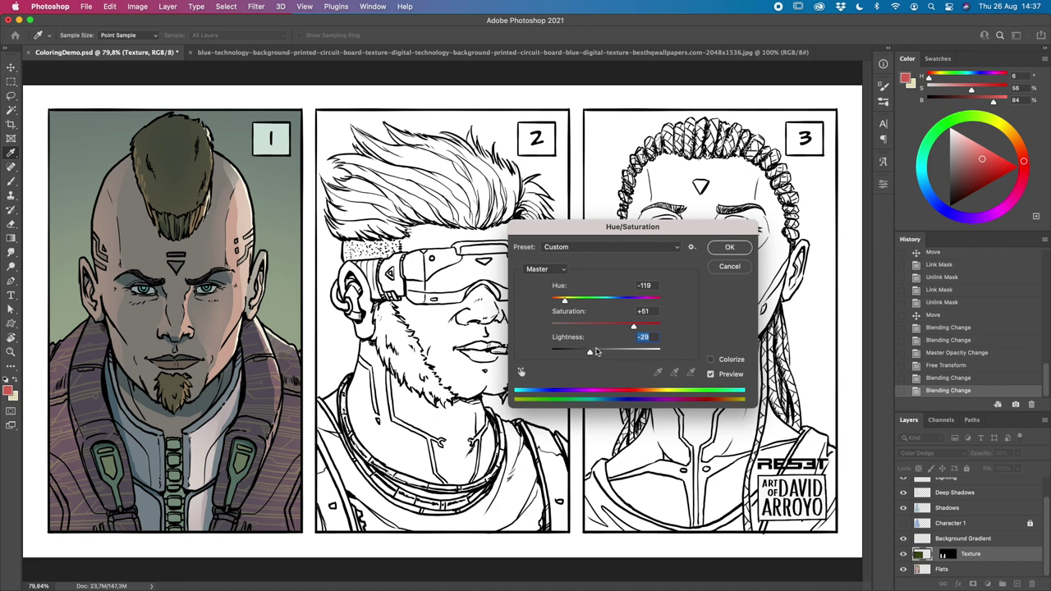
click(731, 252)
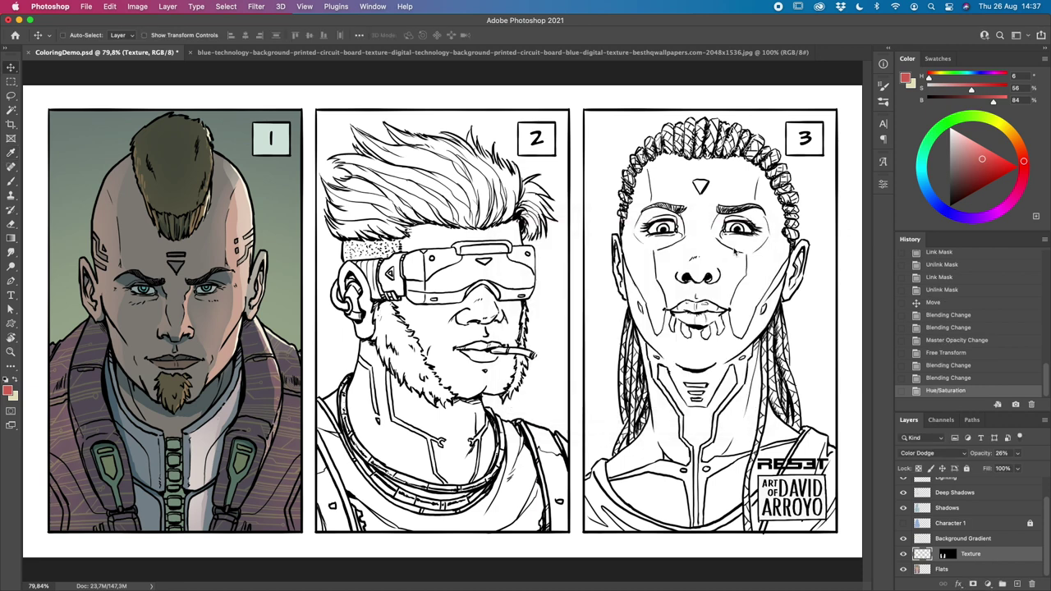
Step: Lower the Texture layer's opacity to 18% and compare the jacket with the texture hidden and shown
click(1017, 453)
mouse_move(1011, 469)
mouse_down()
mouse_move(1044, 467)
mouse_move(1004, 468)
mouse_up()
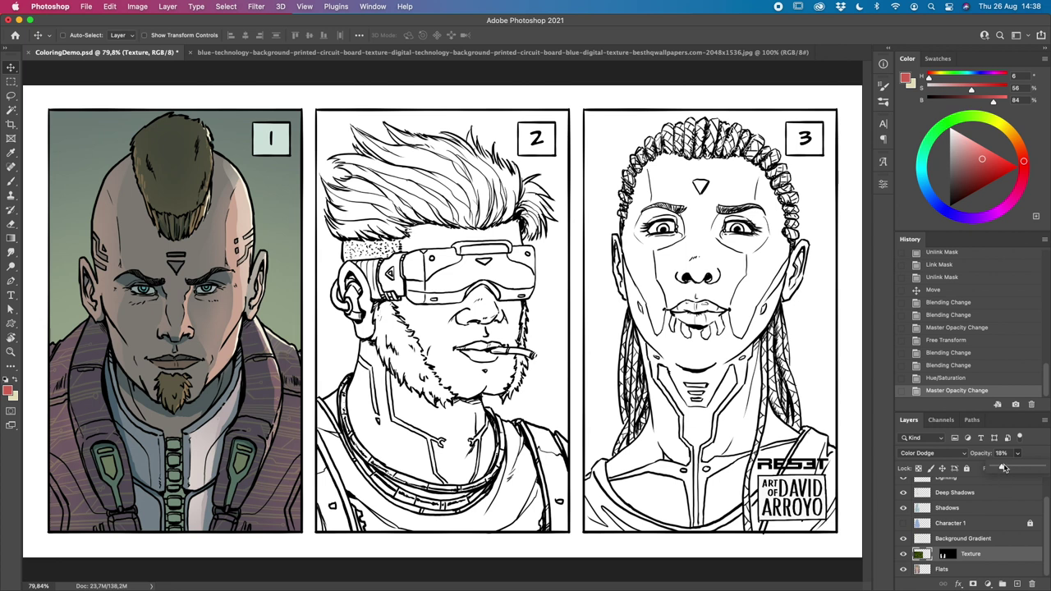
click(904, 554)
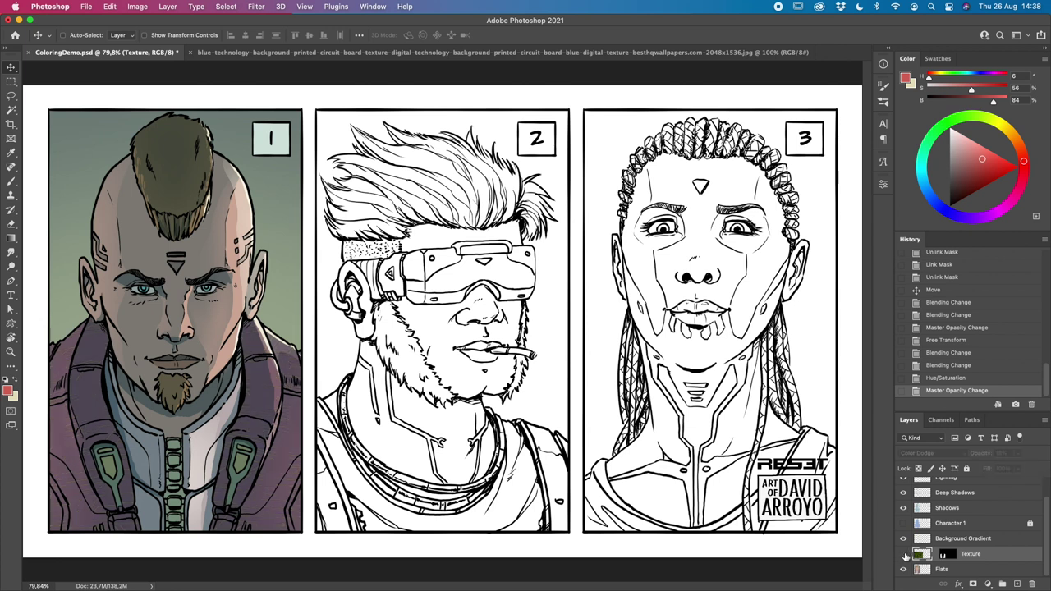
click(904, 554)
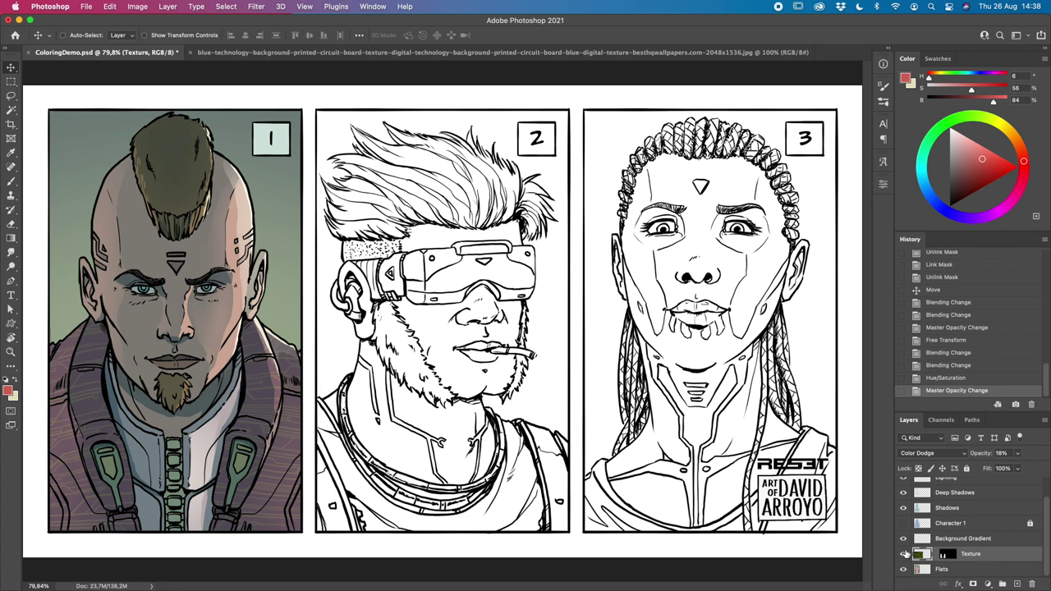
Step: Hide the Line Art layer to examine the colors alone, and show it again
scroll(1045, 492, up, 2)
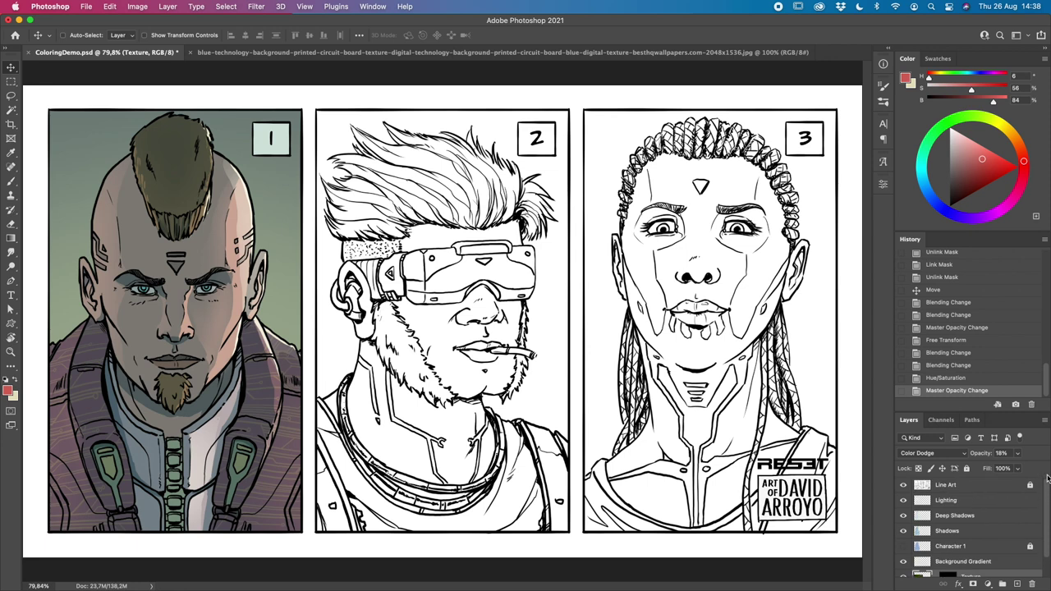
click(903, 485)
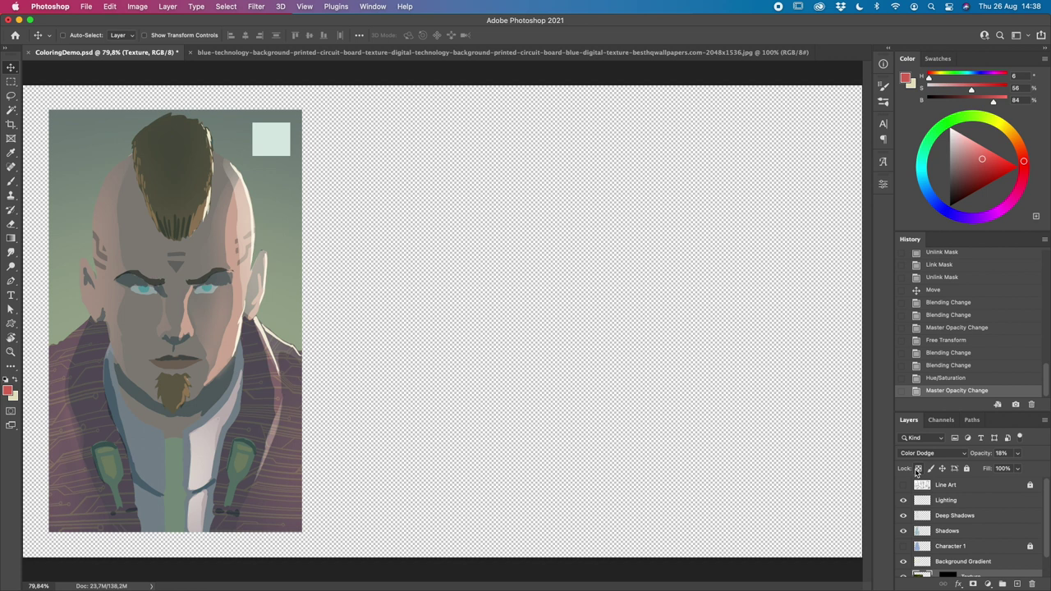
click(903, 485)
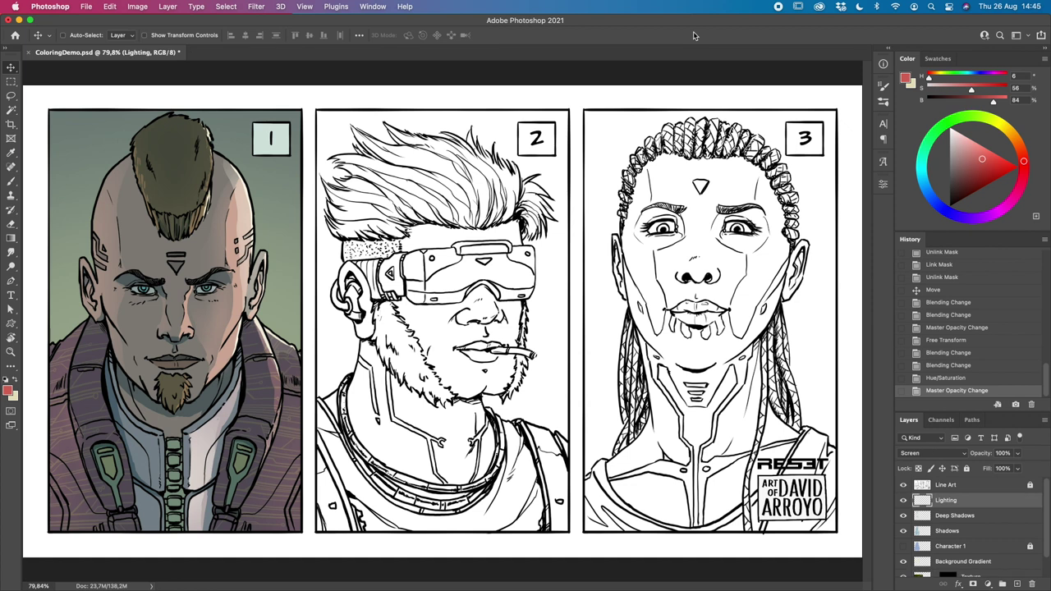
Step: Sample the teal of character 1's iris as the brush color for the Lighting layer
click(11, 351)
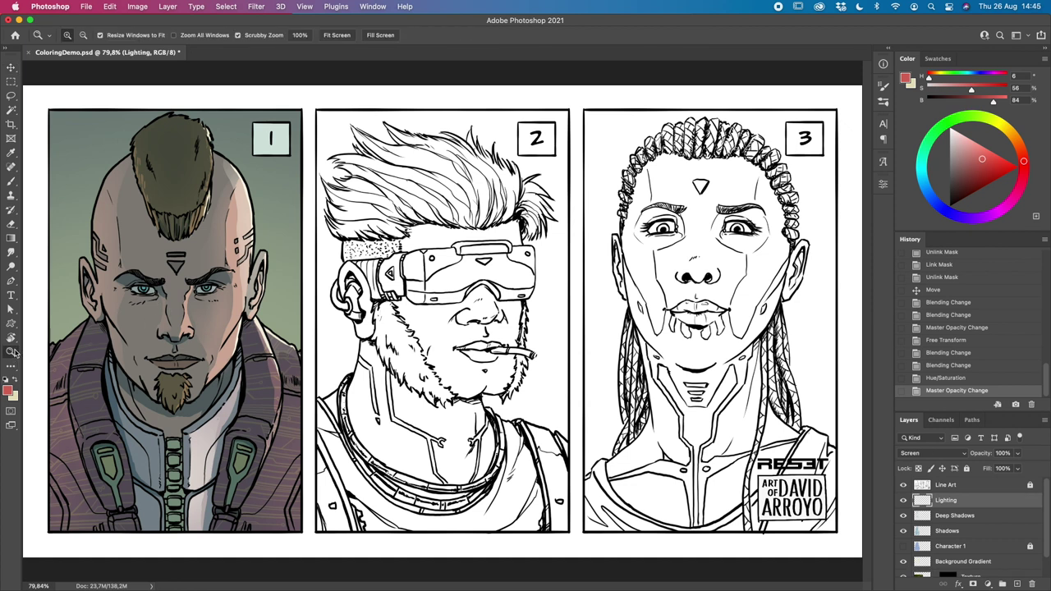
click(177, 285)
click(177, 284)
drag(248, 314, 467, 305)
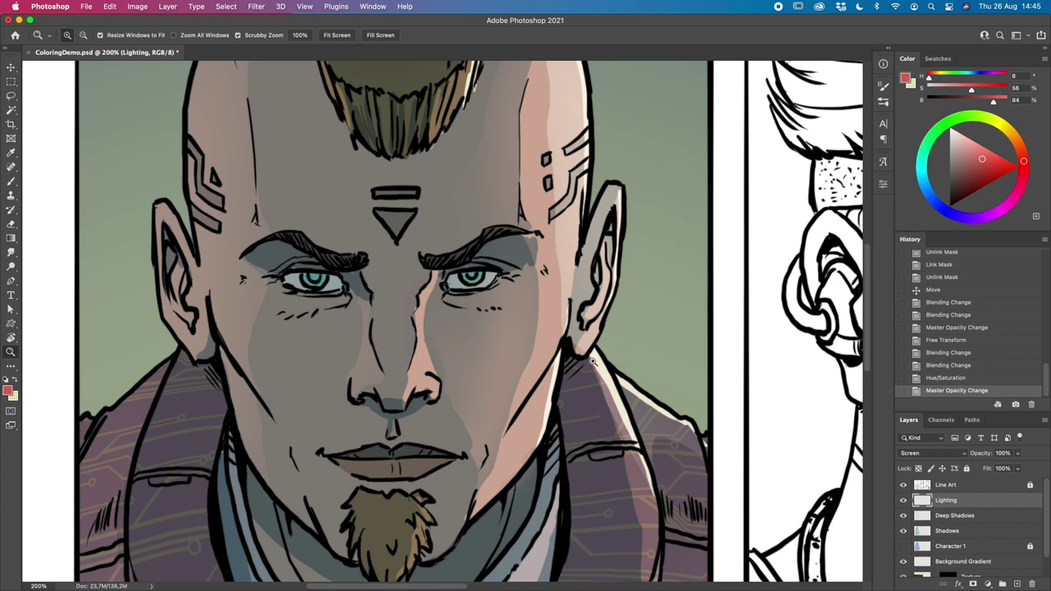
key(b)
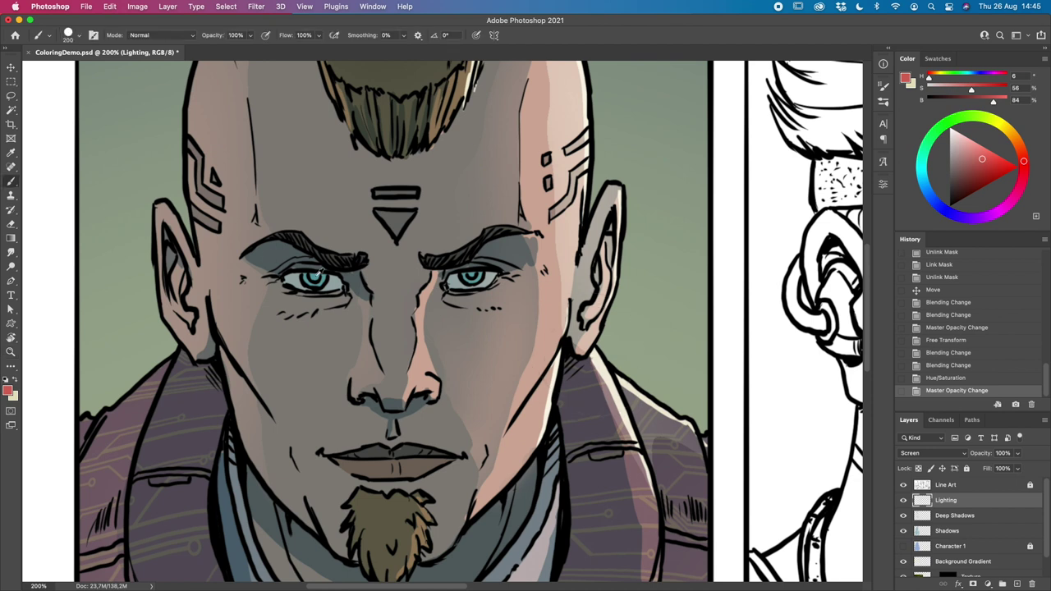
alt+click(318, 274)
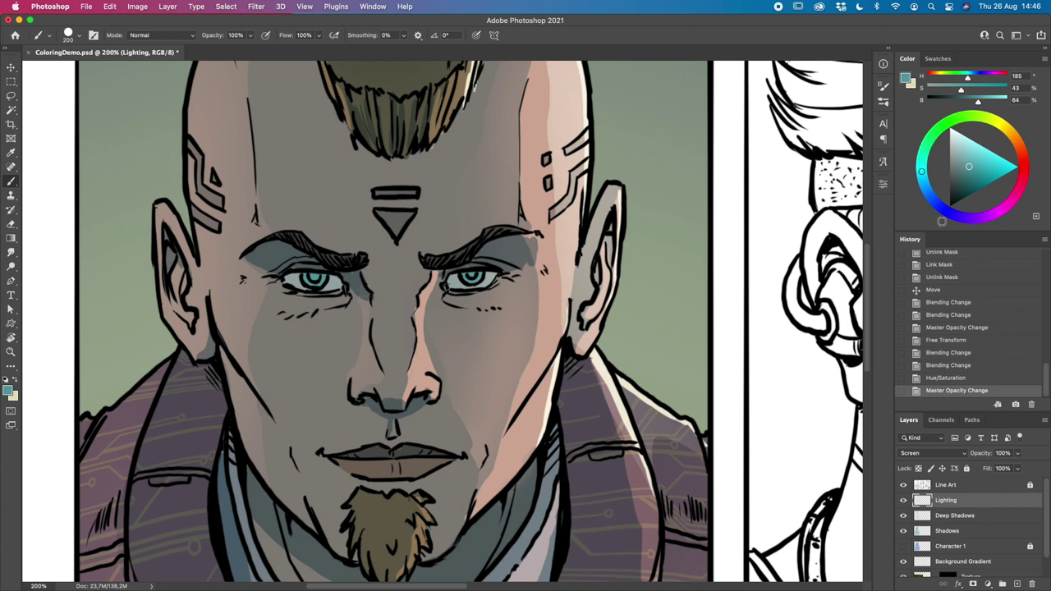
Step: Choose the Soft Round Pressure Opacity and Flow brush and reduce its size for working around the eyes
click(76, 36)
click(129, 373)
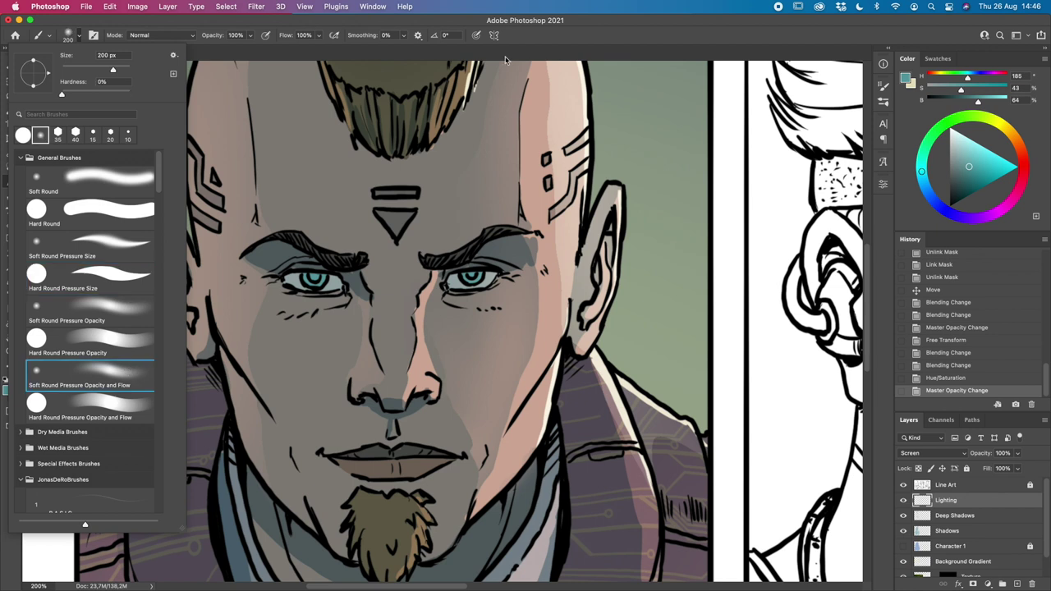
click(692, 35)
key(bracketleft)
key(bracketleft)
key(bracketleft)
key(bracketleft)
key(bracketleft)
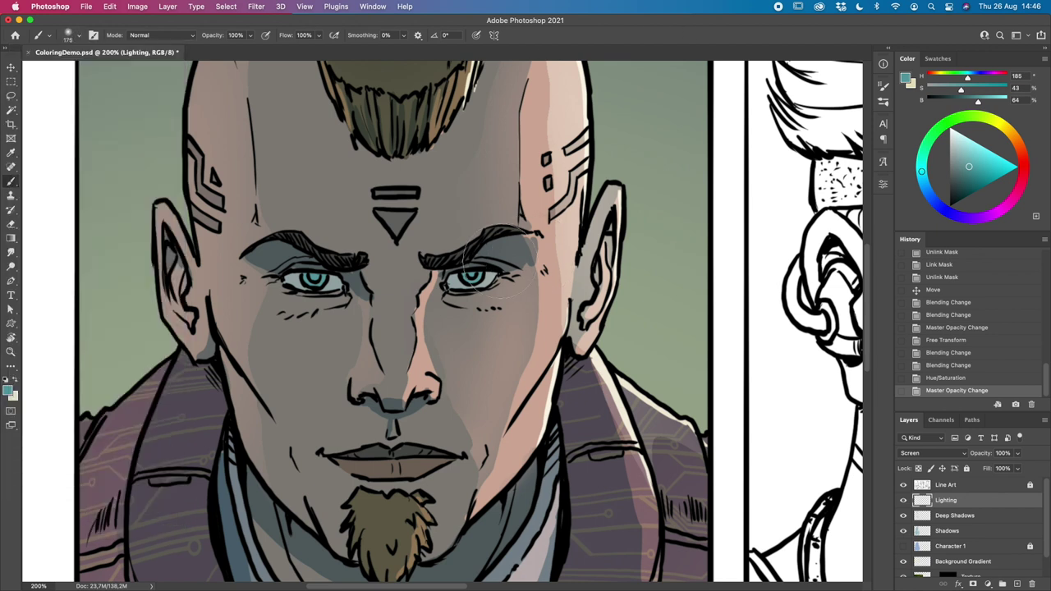
key(bracketright)
Step: Lasso the irises of both of character 1's eyes into one selection and invert it
click(11, 97)
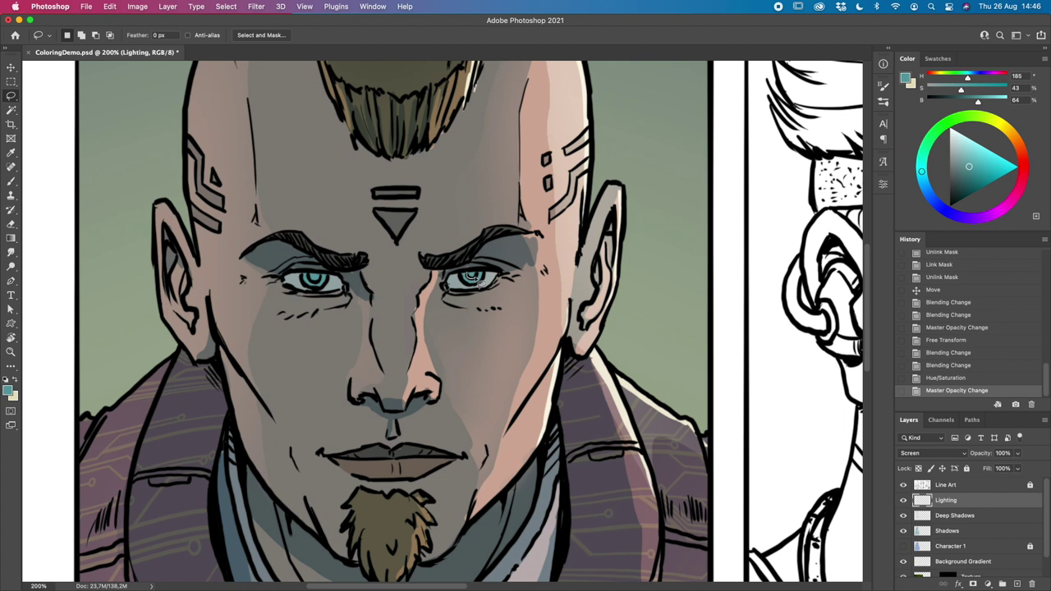
drag(472, 275, 472, 275)
key(shift)
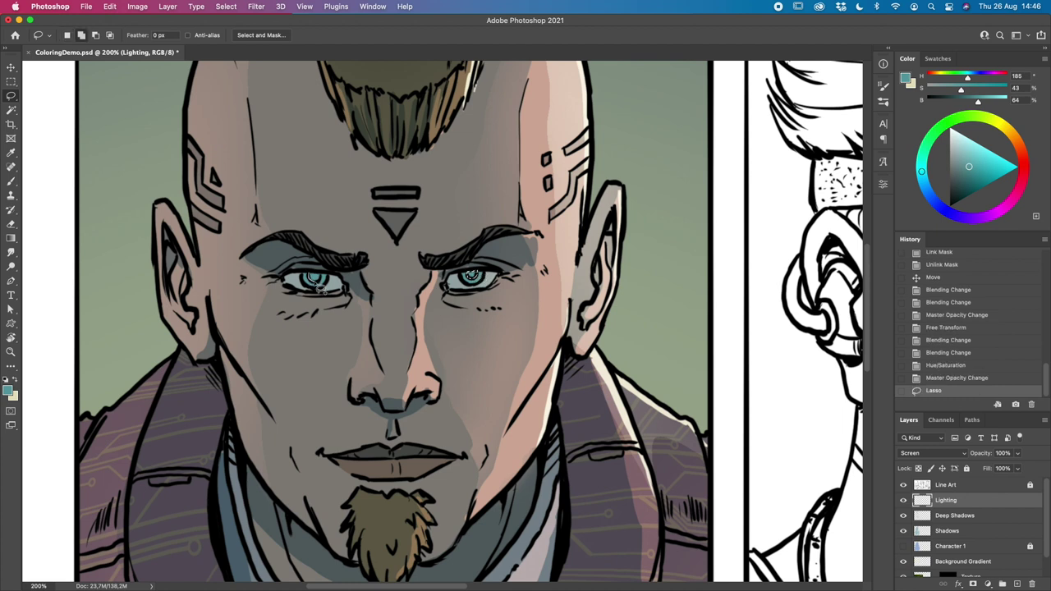
drag(326, 281, 312, 275)
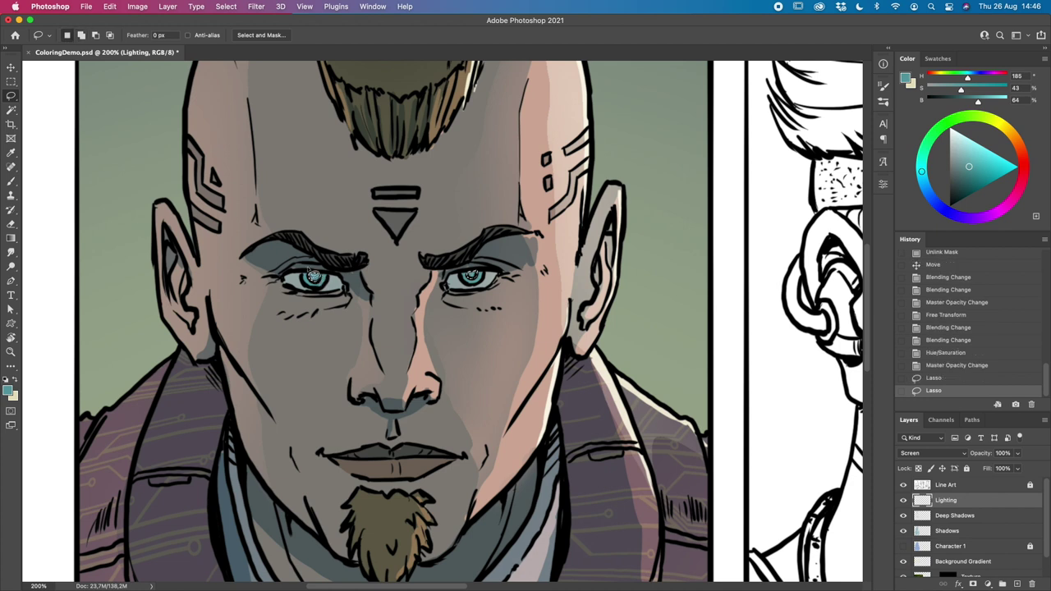
key(super+shift+i)
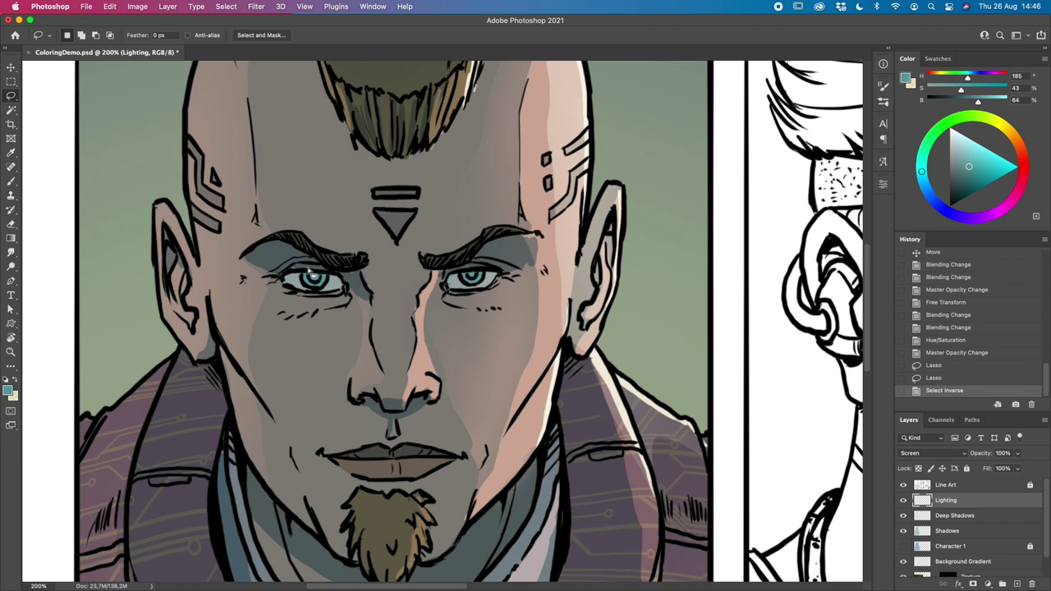
Step: Brush a soft teal glow over the skin around both of character 1's eyes on the Lighting layer
key(b)
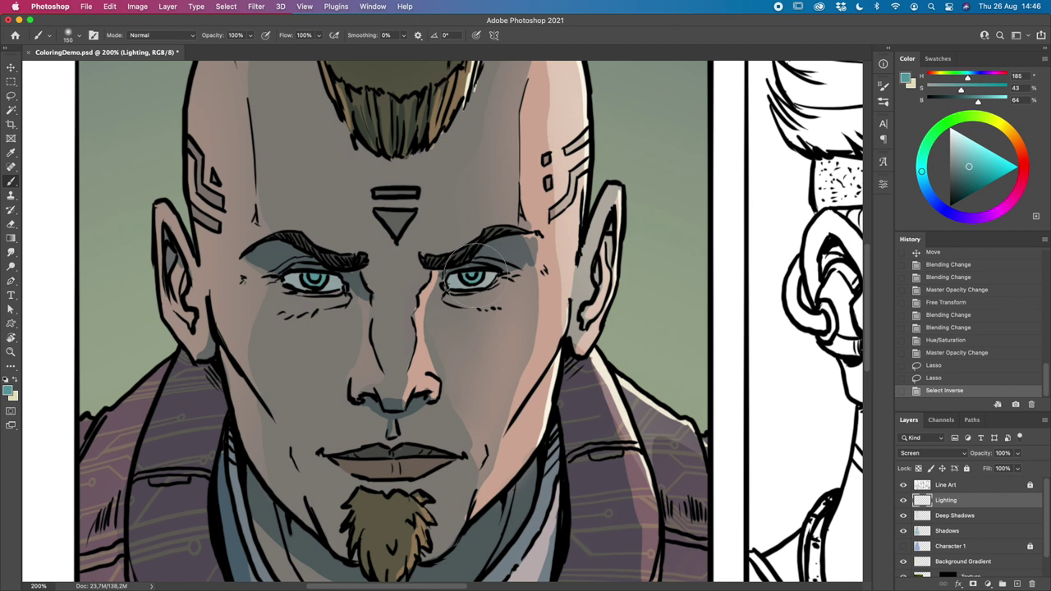
key(bracketleft)
key(bracketleft)
key(bracketleft)
mouse_move(484, 238)
mouse_down()
mouse_move(480, 301)
mouse_move(451, 263)
mouse_move(491, 246)
mouse_up()
key(bracketleft)
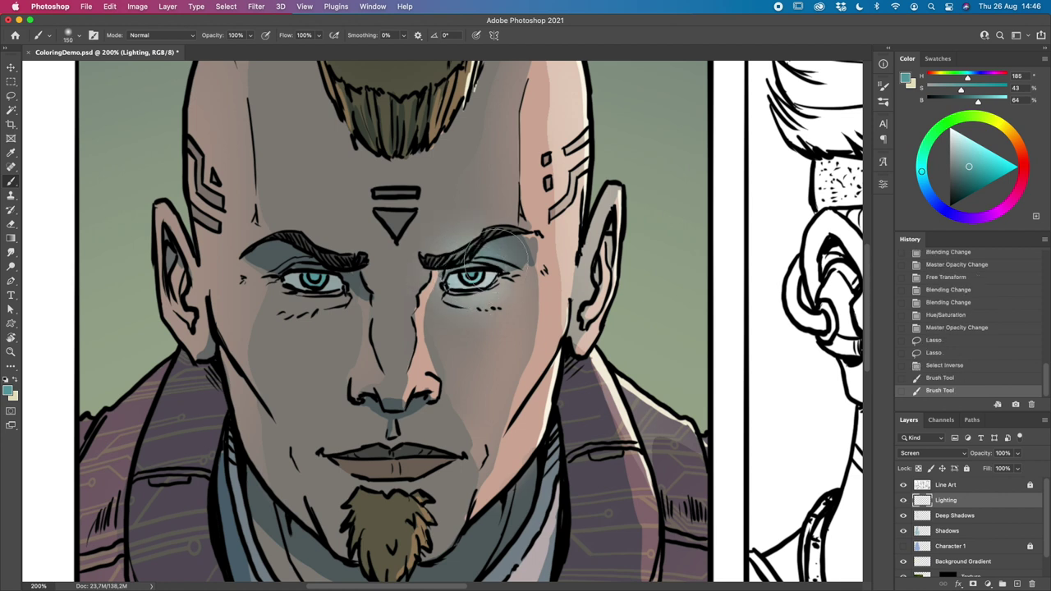
key(bracketleft)
mouse_move(295, 246)
mouse_down()
mouse_move(332, 292)
mouse_move(300, 263)
mouse_up()
drag(345, 255, 346, 296)
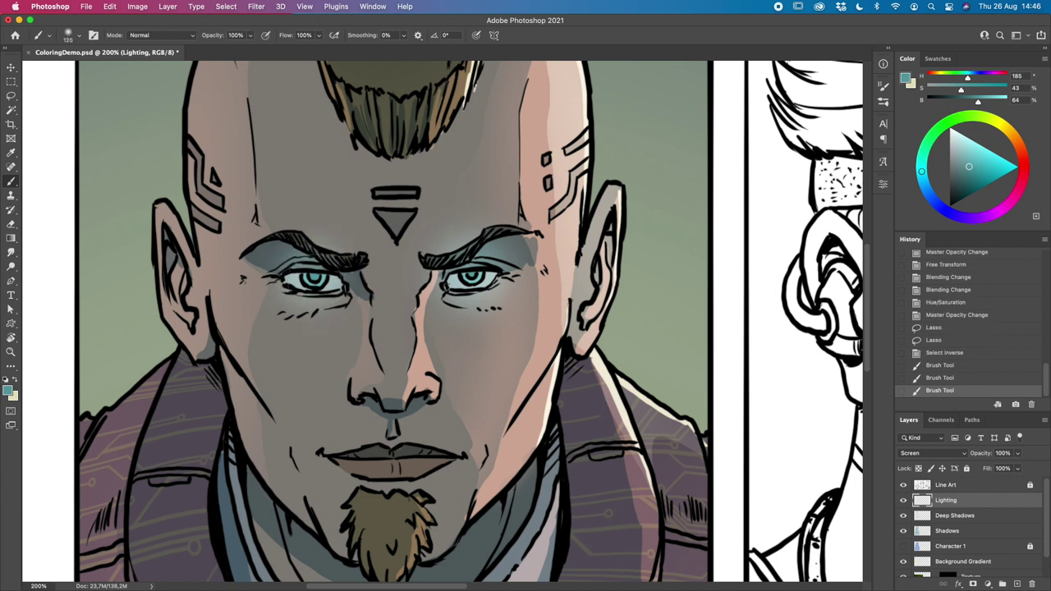
Step: Strengthen the teal glow close to both of character 1's irises with a smaller brush of about 70 px
key(bracketleft)
key(bracketleft)
key(bracketleft)
key(bracketleft)
drag(478, 261, 464, 277)
mouse_move(324, 264)
mouse_down()
mouse_move(304, 283)
mouse_move(321, 269)
mouse_up()
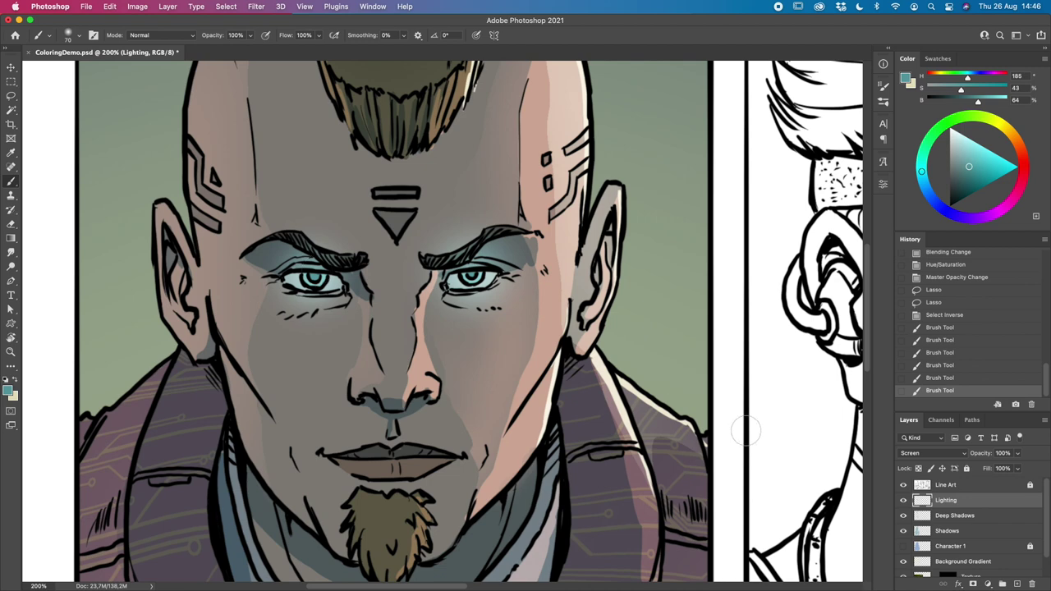
Step: Compare the whole artwork with and without the Lighting layer, and clear the selection around the eyes
key(super+0)
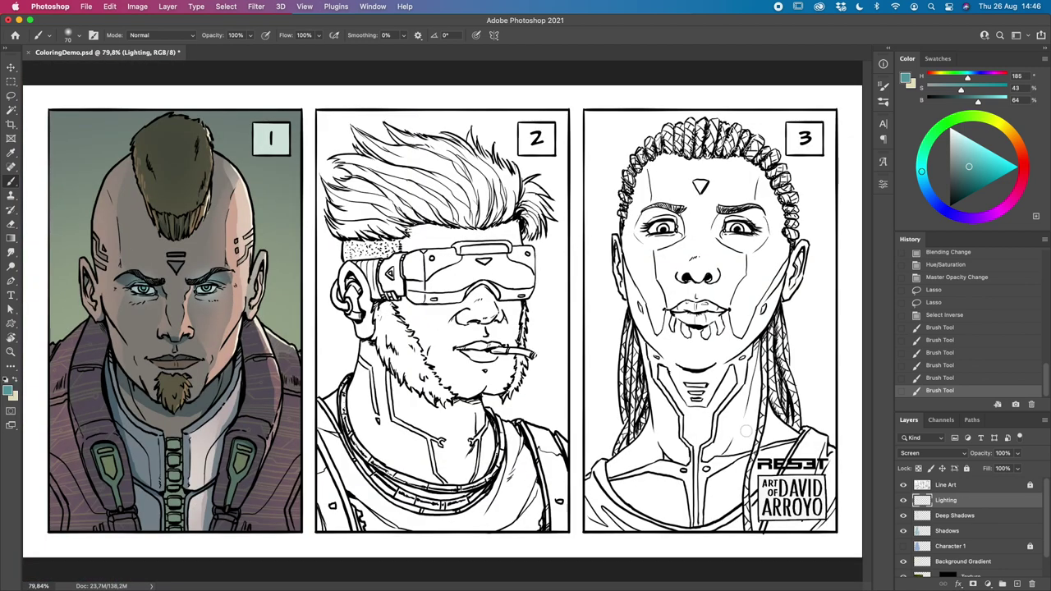
click(904, 500)
click(903, 501)
key(super+h)
key(super+d)
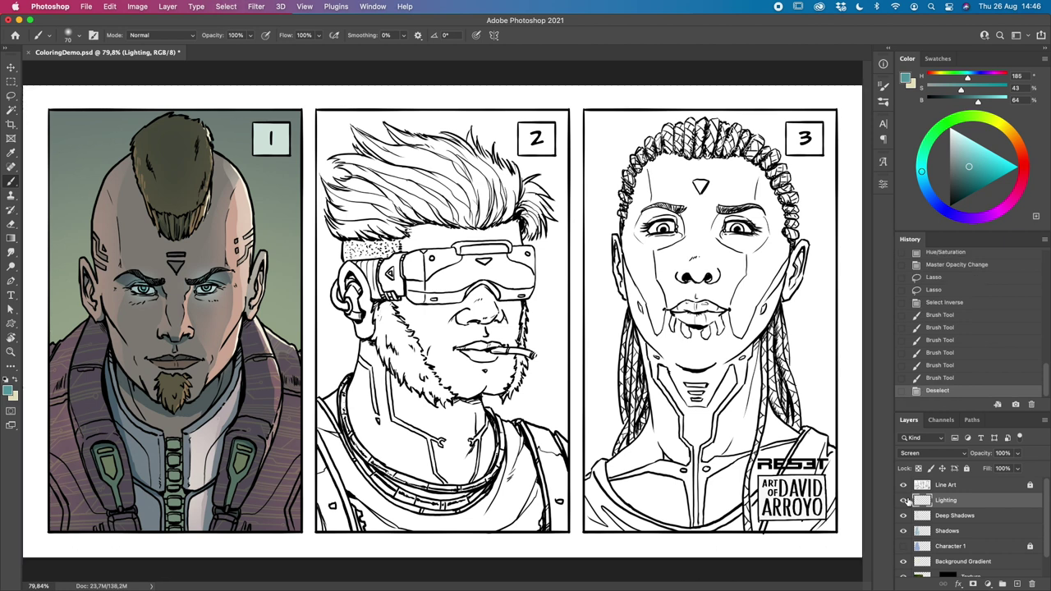
Step: Erase the teal glow spilling over character 1's eyebrows with a small 9 px eraser
click(10, 351)
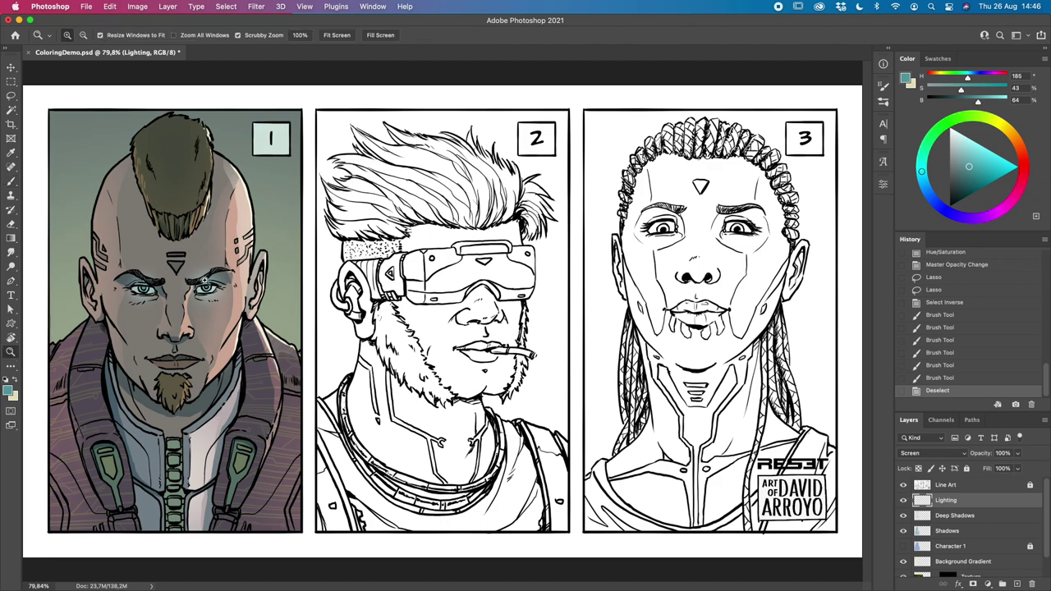
click(206, 282)
click(221, 273)
scroll(283, 292, left, 8)
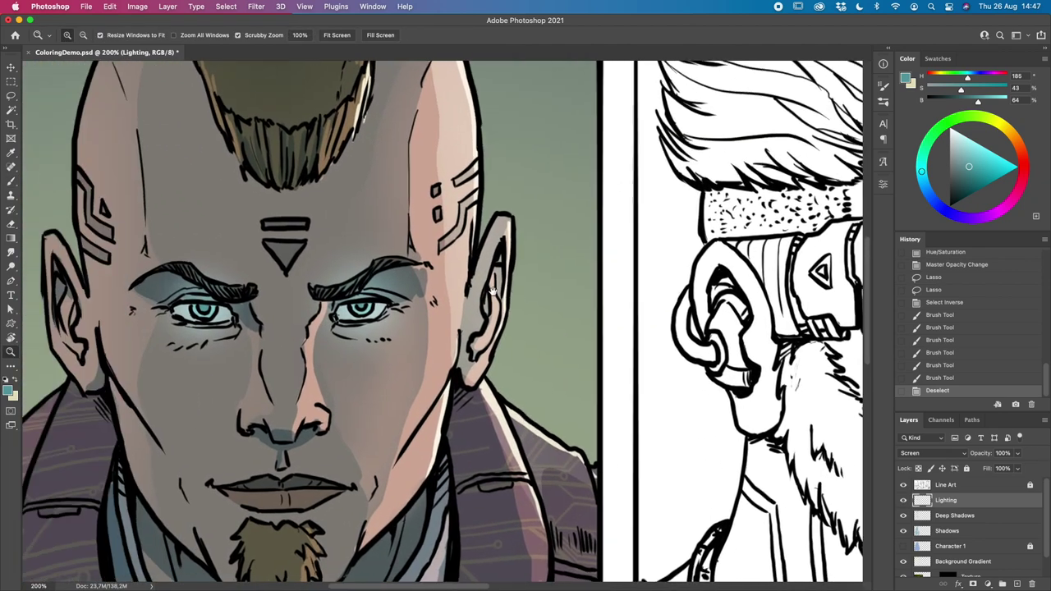
key(e)
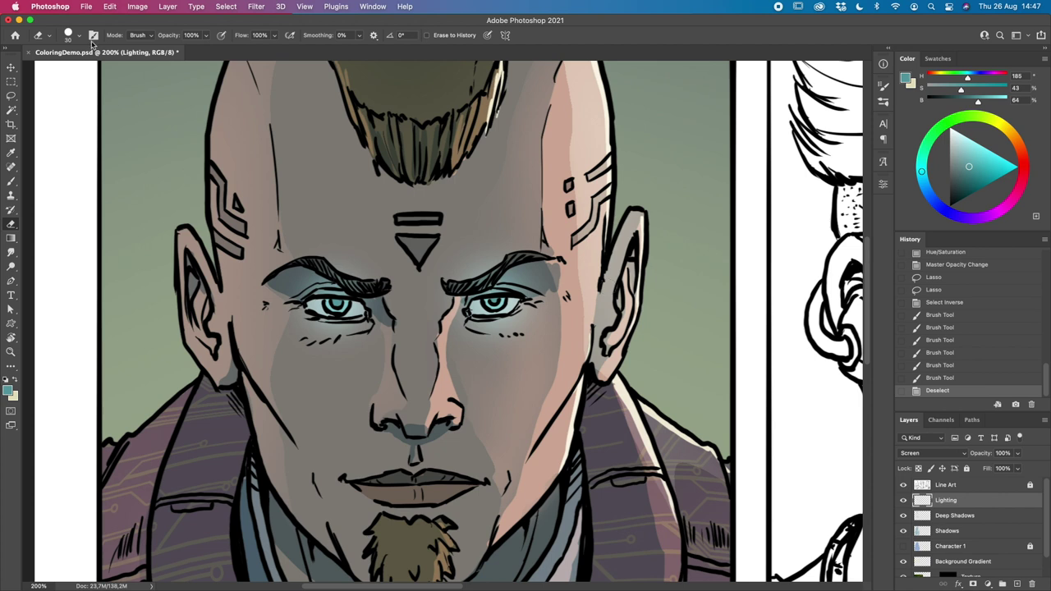
key(bracketleft)
key(bracketleft)
drag(329, 267, 343, 282)
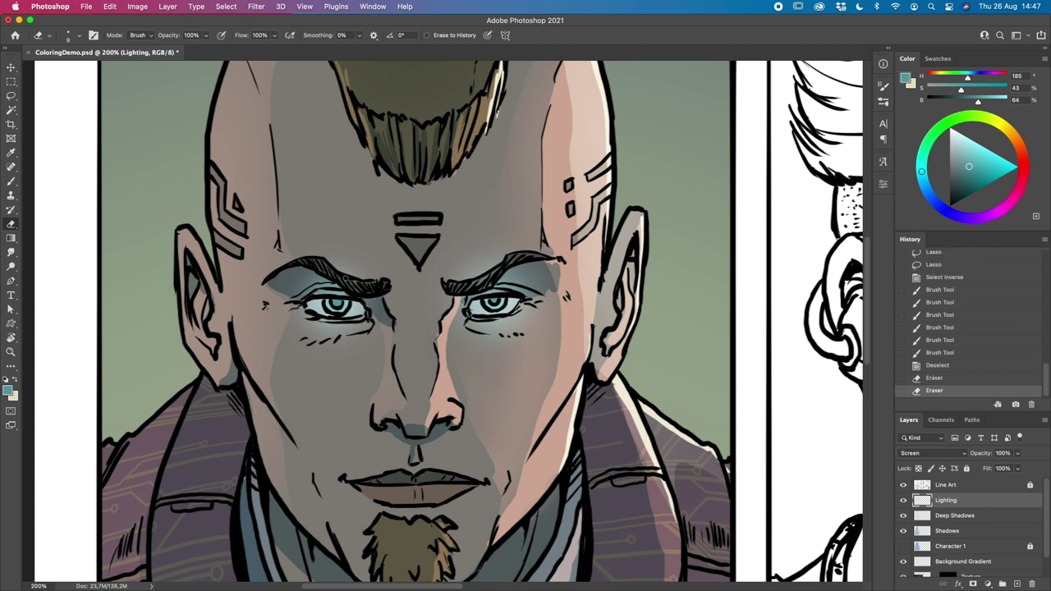
drag(315, 266, 380, 283)
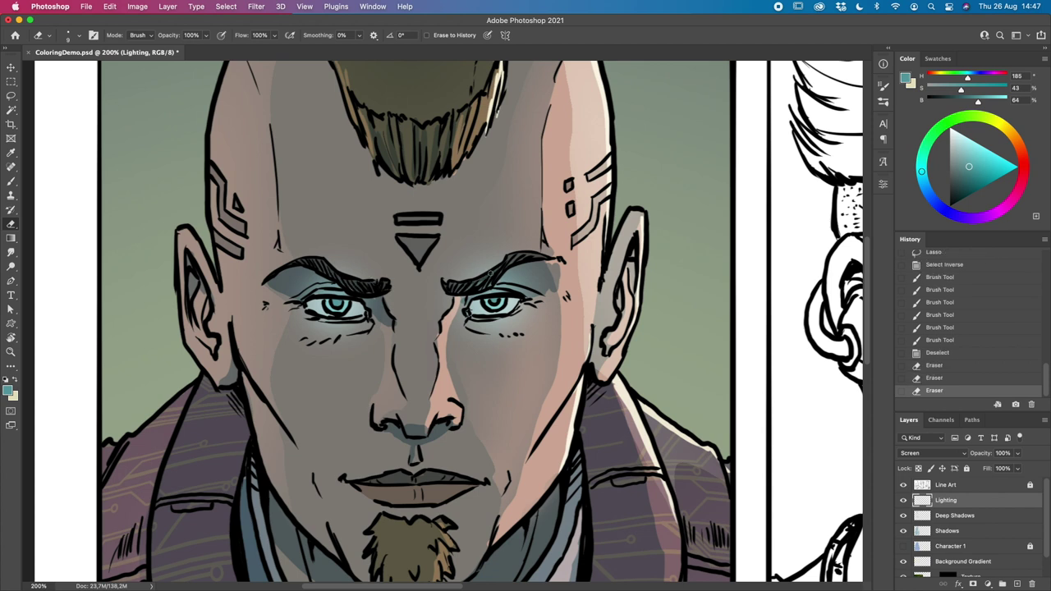
mouse_move(508, 257)
mouse_down()
mouse_move(523, 255)
mouse_move(495, 270)
mouse_move(470, 266)
mouse_up()
Step: Undo the last eraser stroke and switch the eraser to Soft Round Pressure Opacity and Flow at about 45 px
key(bracketright)
key(bracketright)
key(bracketright)
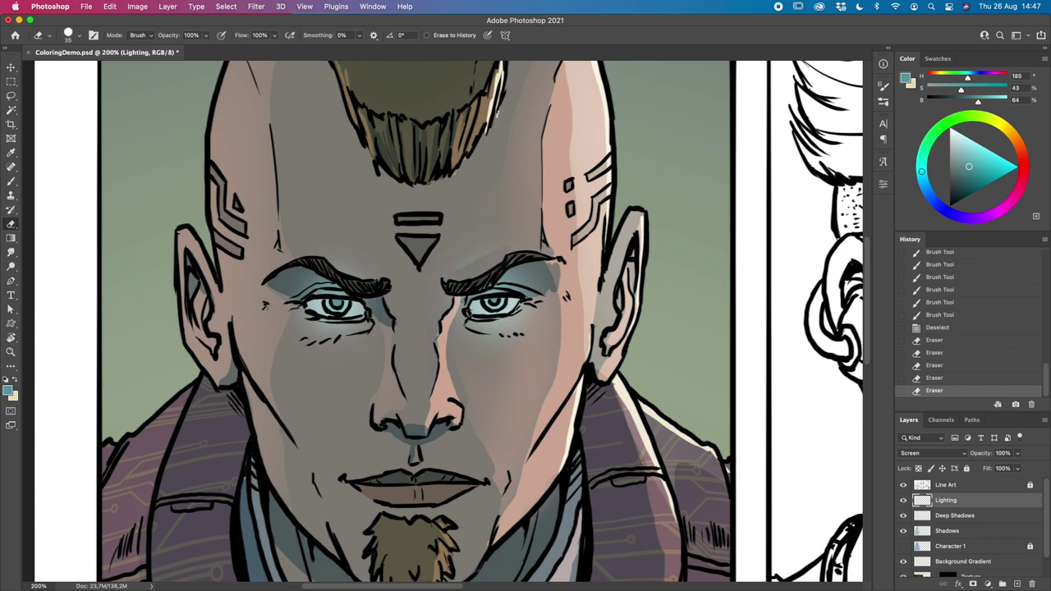
key(super+z)
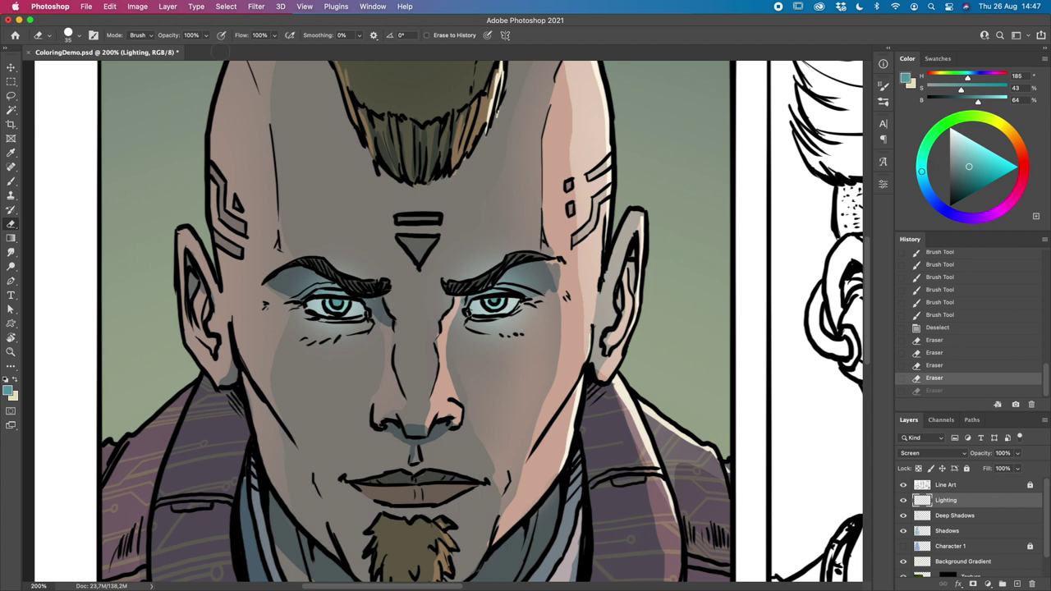
click(79, 35)
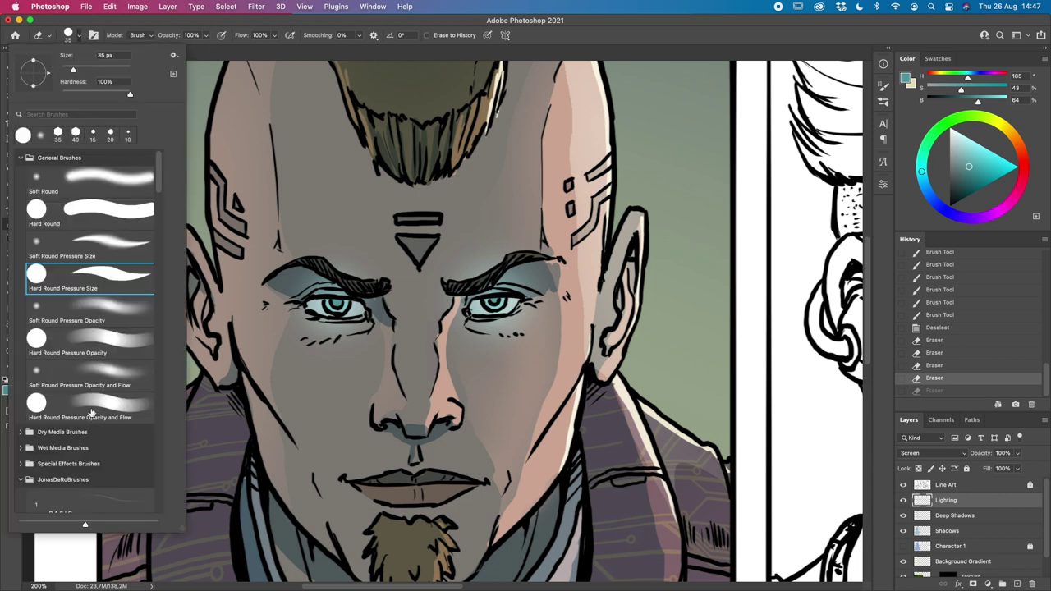
click(129, 377)
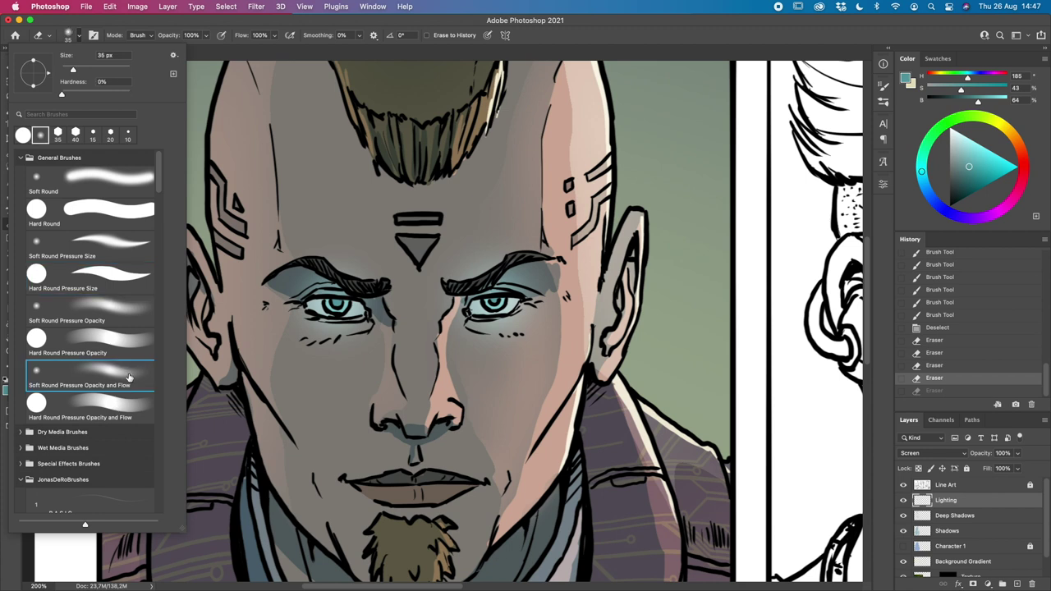
click(598, 35)
key(bracketright)
key(bracketright)
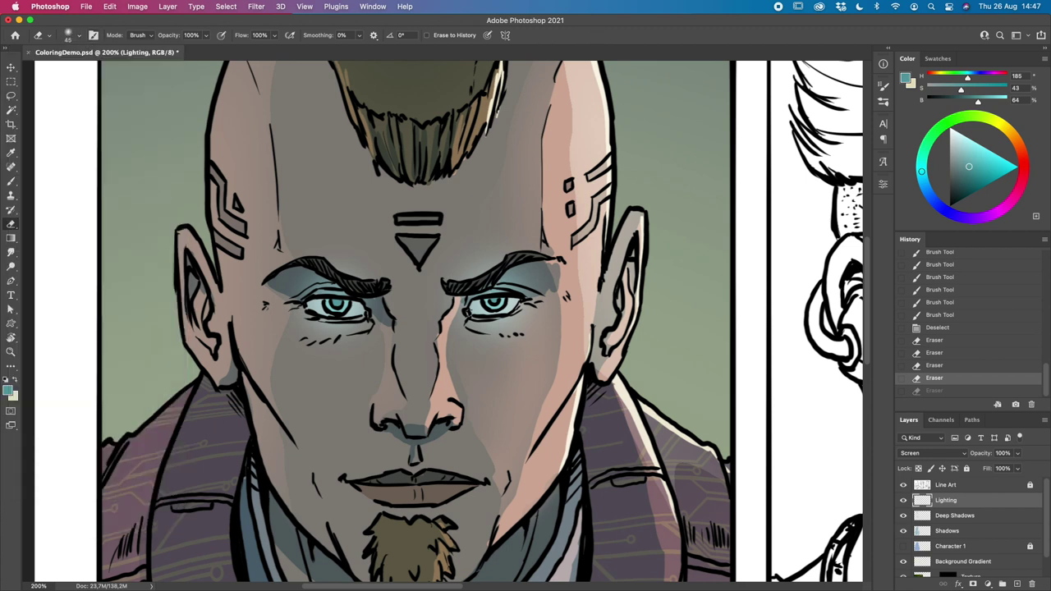
Step: Softly erase excess glow around the brow and upper lid of character 1's eye on the lit side, reducing the eraser for finer spots
drag(478, 281, 499, 265)
click(499, 265)
click(499, 265)
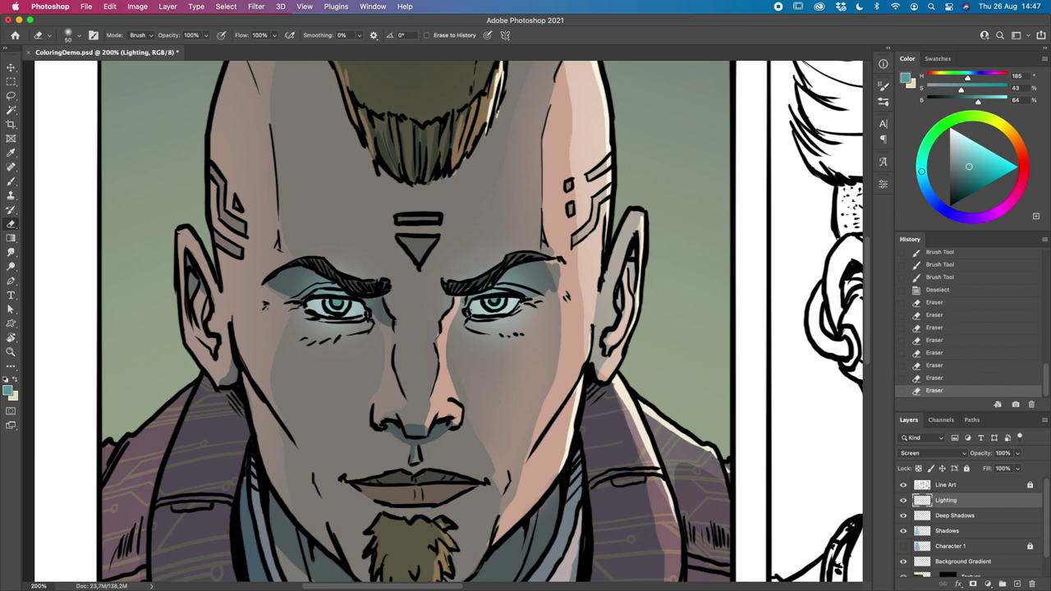
key(bracketleft)
key(bracketleft)
key(bracketleft)
click(482, 284)
click(475, 284)
click(498, 269)
click(514, 258)
key(bracketleft)
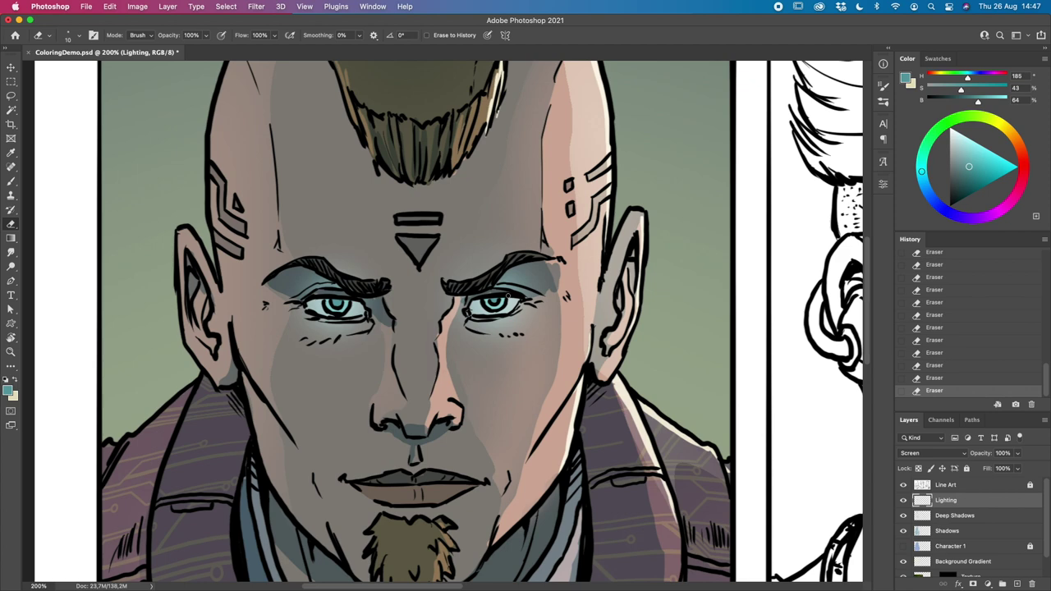
Step: Examine the whole artwork with the Lighting layer repeatedly hidden and shown, leaving the layer visible
key(alt+0)
key(super+0)
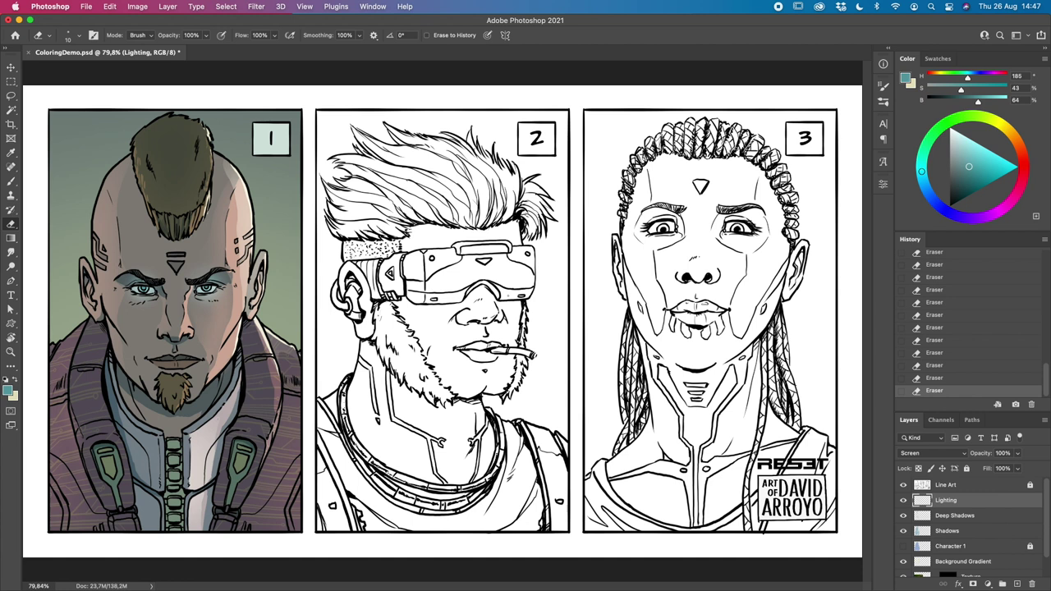
click(903, 500)
click(903, 501)
click(903, 501)
click(902, 501)
key(bracketright)
key(bracketright)
key(bracketright)
key(bracketright)
key(bracketright)
click(902, 500)
click(902, 501)
click(903, 501)
click(903, 500)
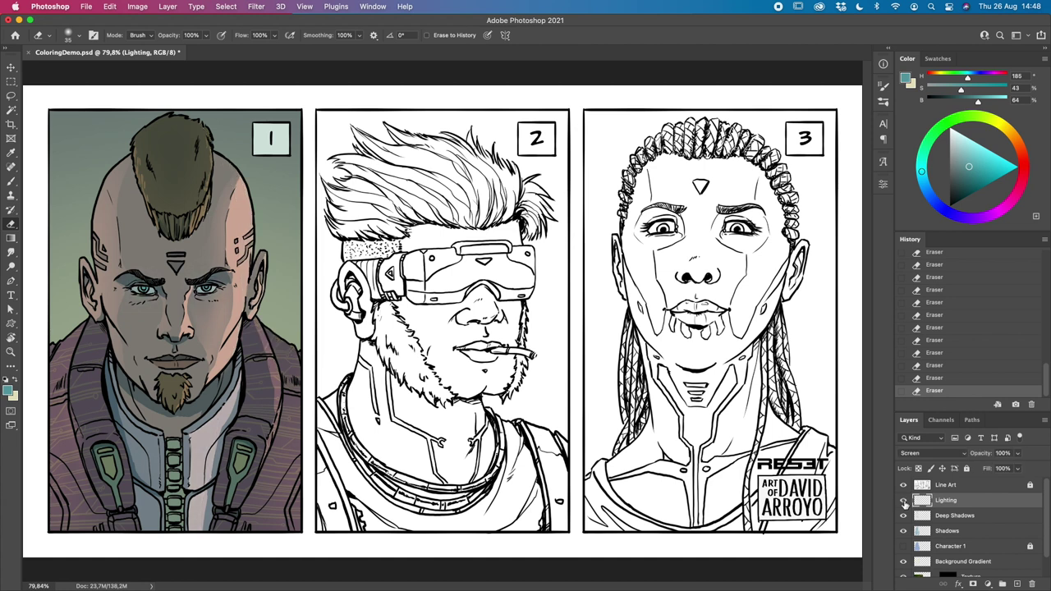
key(bracketright)
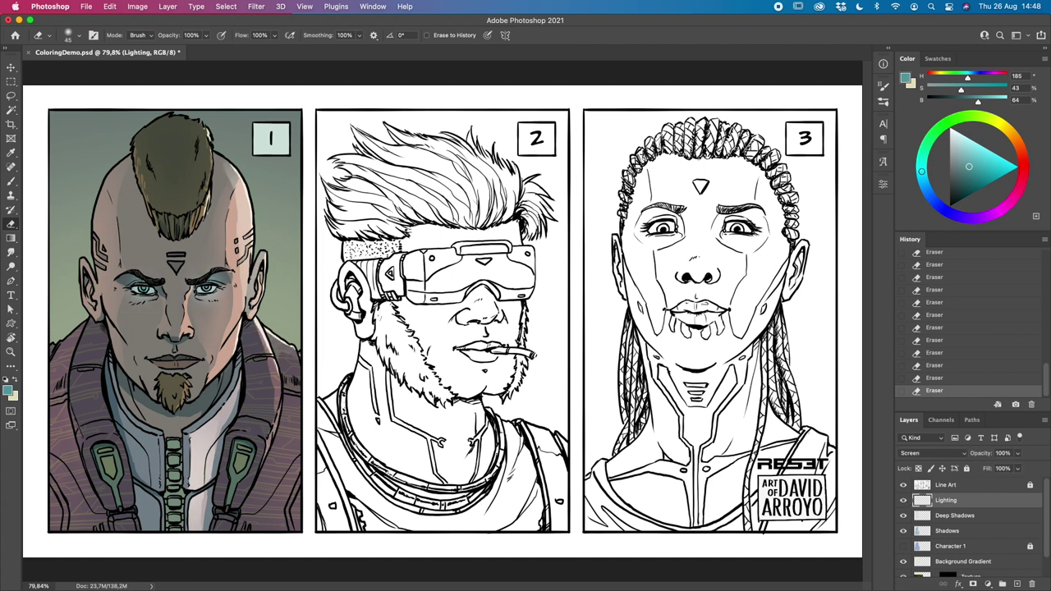
click(904, 501)
click(904, 501)
click(904, 501)
click(904, 501)
click(903, 500)
click(904, 501)
click(903, 500)
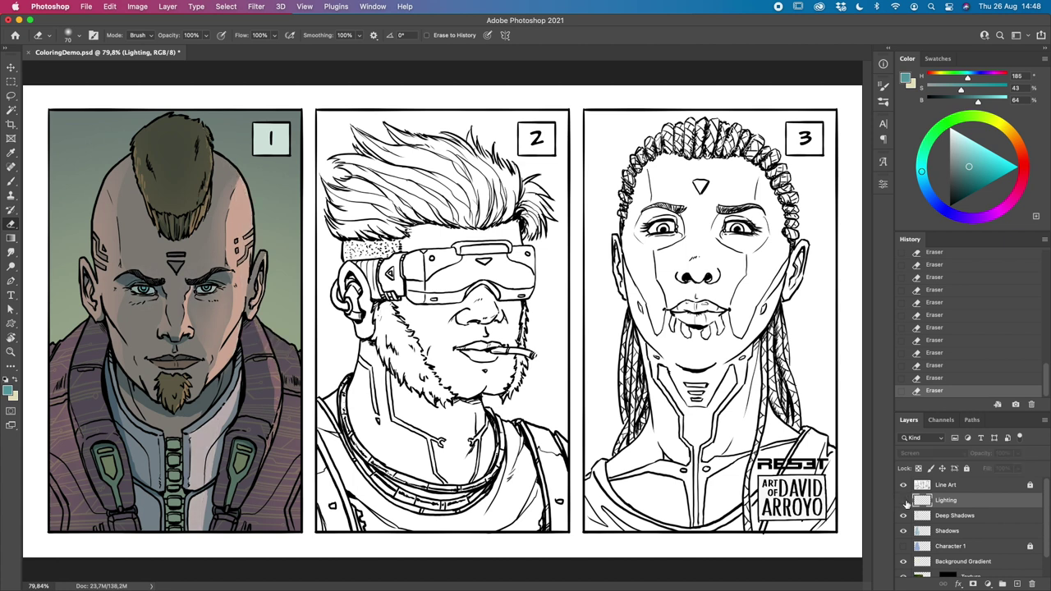
click(903, 501)
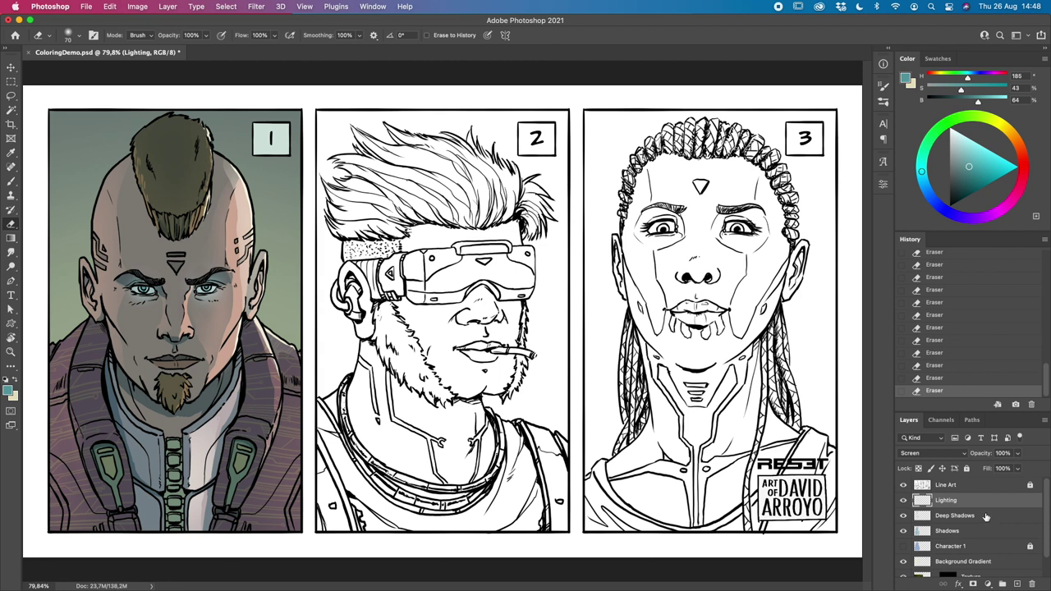
Step: Group all layers from Lighting down to Flats and name the group Comics Style
scroll(1043, 495, down, 1)
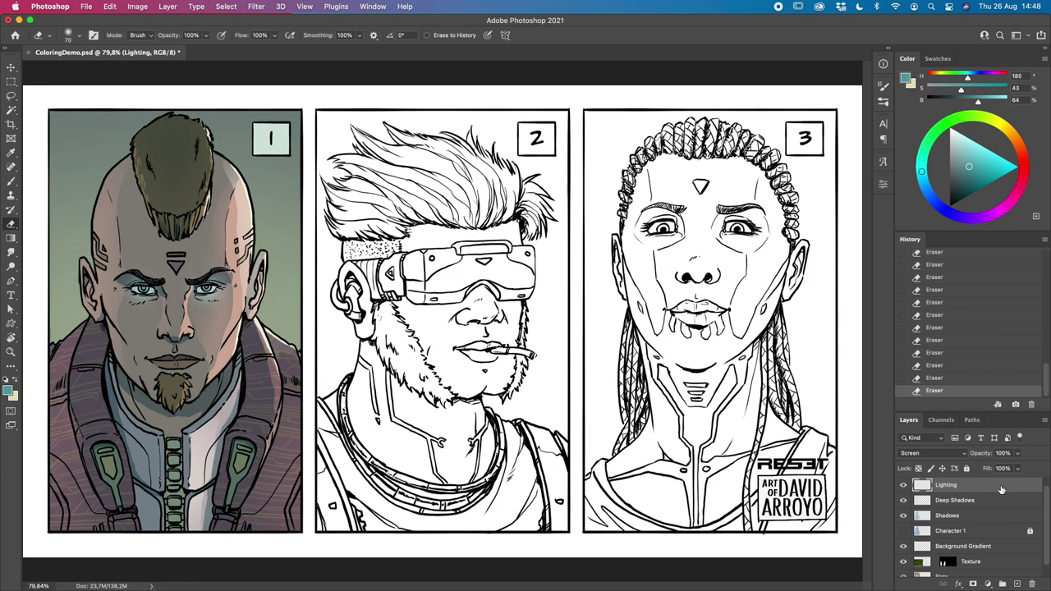
scroll(993, 525, down, 1)
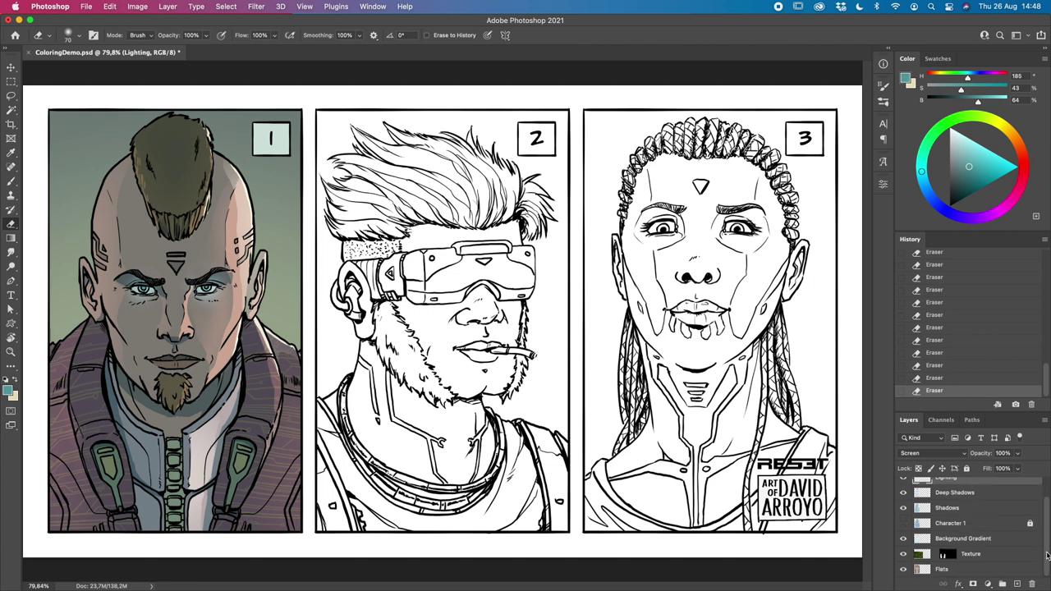
shift+click(993, 567)
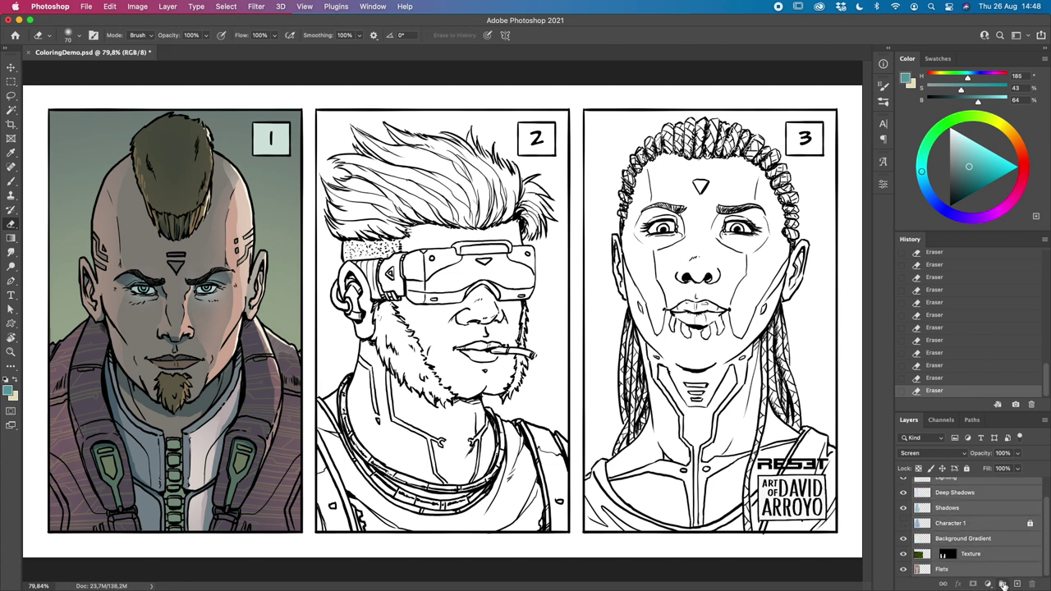
click(1001, 584)
double_click(946, 498)
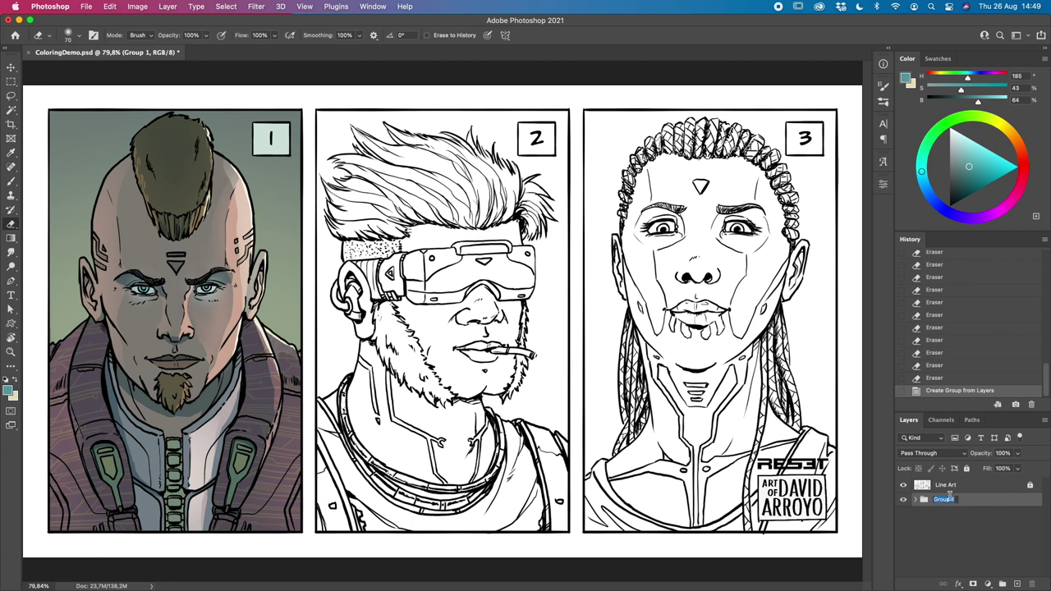
text(Comics)
key(Return)
text(Style)
key(Return)
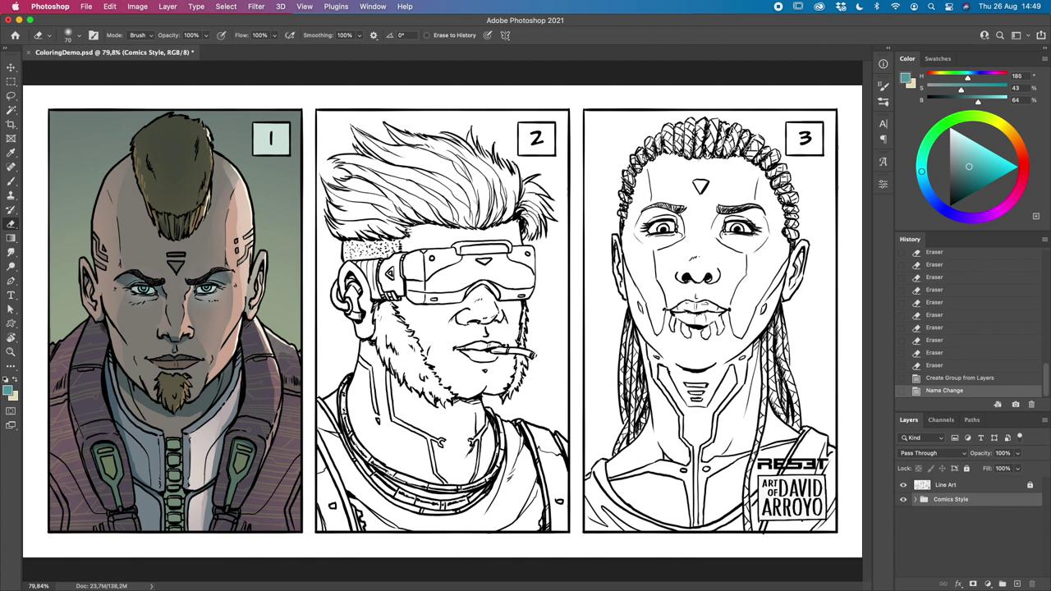
Step: Create a group named Digital Painting above Comics Style and add an empty layer inside it
click(1001, 583)
double_click(944, 499)
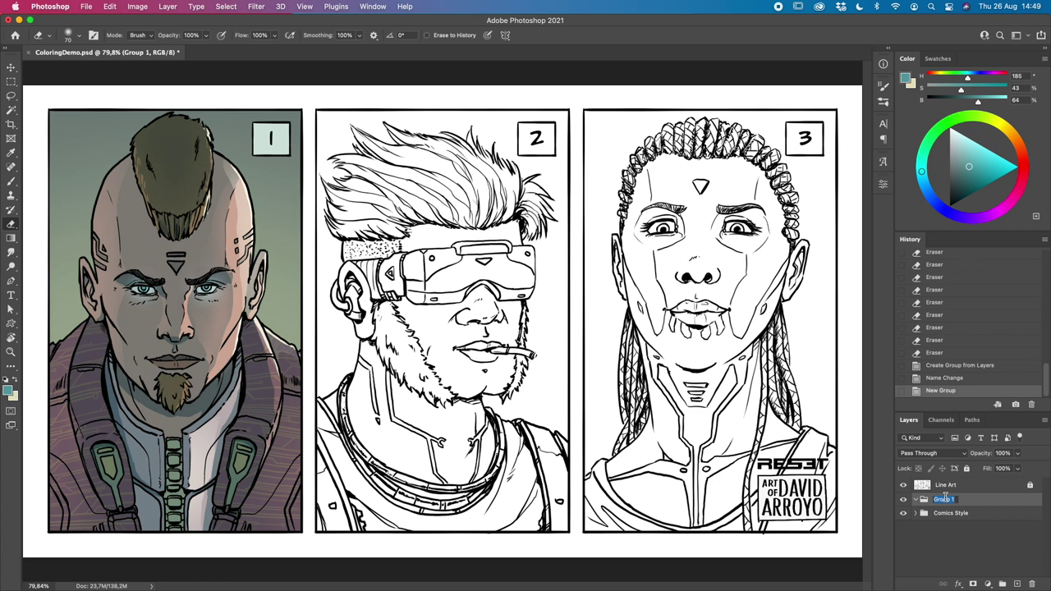
text(Digital Painting)
key(Return)
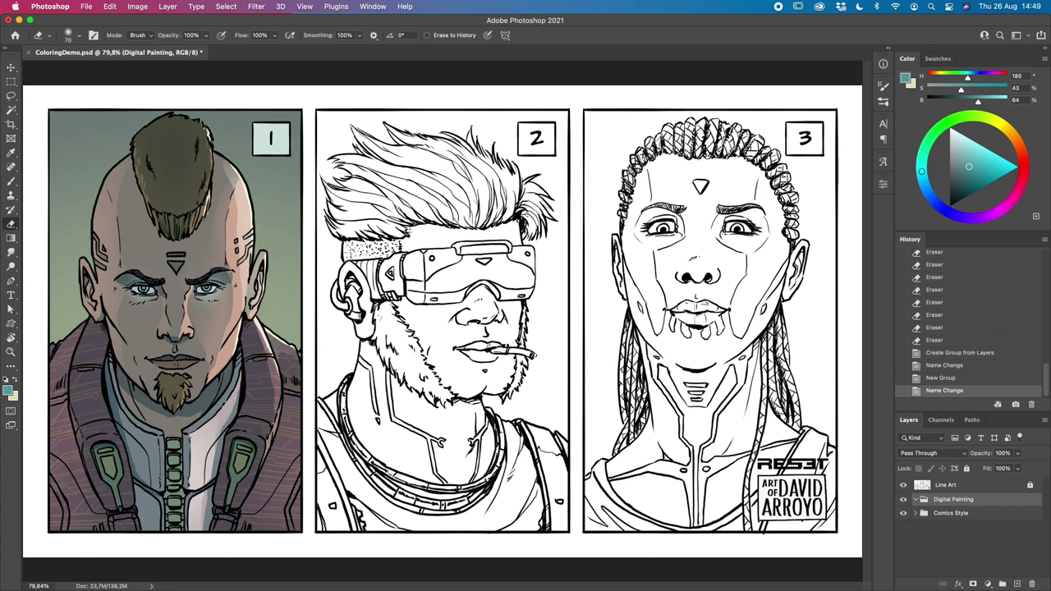
click(1016, 584)
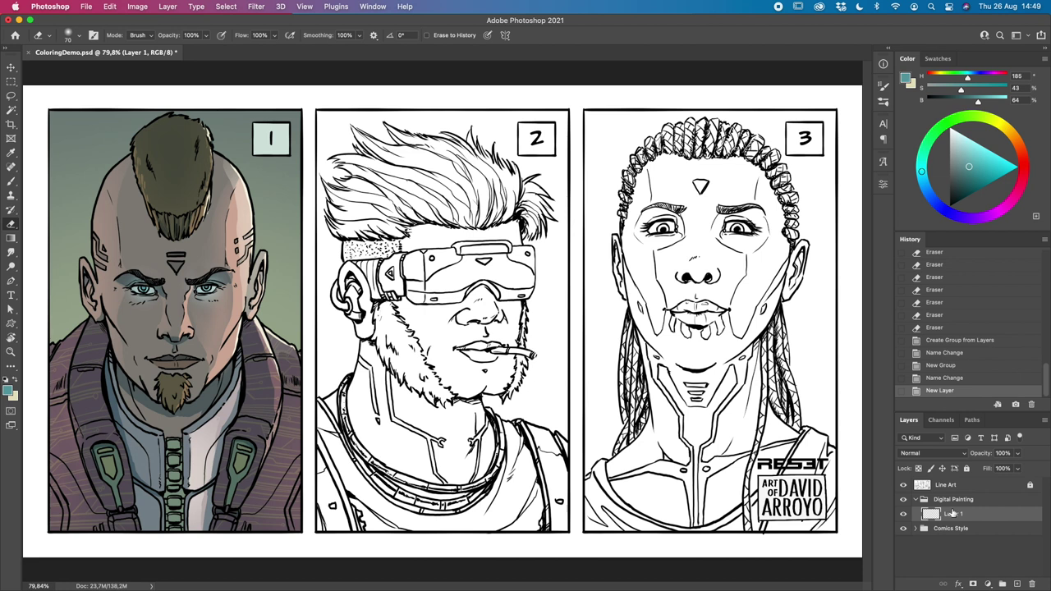
Step: Lasso the full silhouette of character 2 and refine the selection along the panel frame with the Rectangular Marquee
click(11, 97)
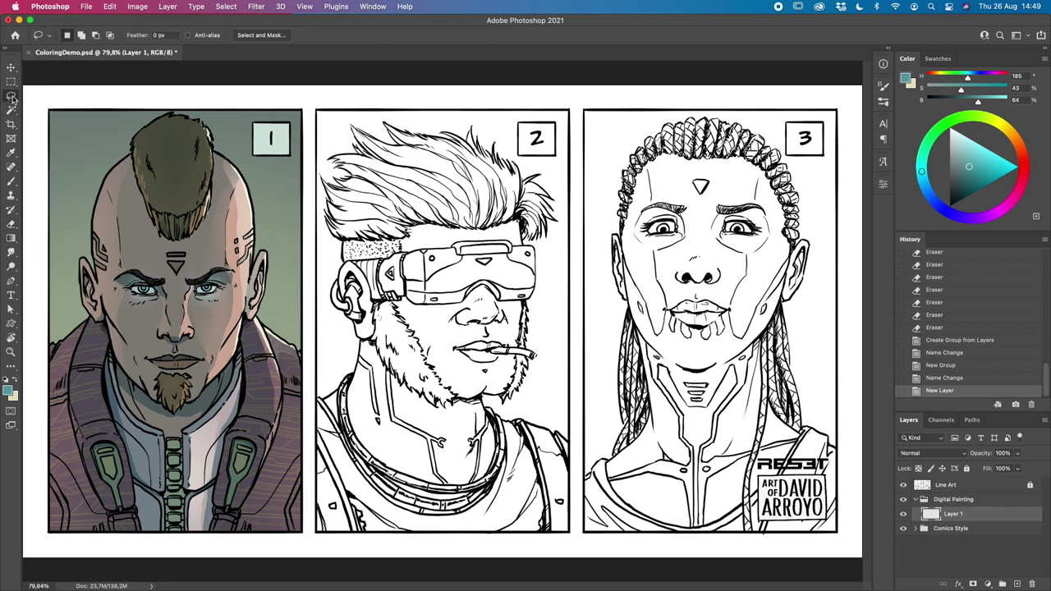
click(187, 35)
mouse_move(330, 225)
mouse_down()
mouse_move(355, 384)
mouse_move(462, 276)
mouse_up()
mouse_move(361, 361)
mouse_down()
mouse_move(460, 535)
mouse_move(568, 435)
mouse_move(491, 395)
mouse_move(501, 410)
mouse_up()
mouse_move(534, 361)
mouse_down()
mouse_move(509, 247)
mouse_move(460, 345)
mouse_up()
mouse_move(548, 184)
mouse_down()
mouse_move(493, 139)
mouse_move(353, 148)
mouse_move(386, 139)
mouse_move(483, 166)
mouse_move(394, 135)
mouse_move(427, 140)
mouse_move(411, 132)
mouse_up()
key(m)
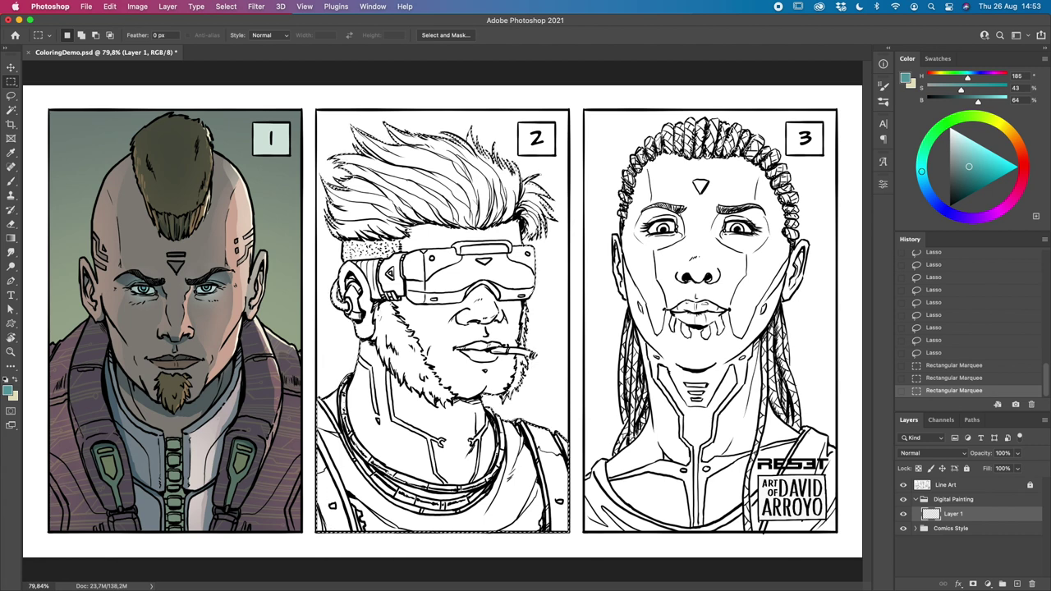
Step: Set the foreground color to a light beige with hue 38, saturation 16 and brightness 85
click(10, 392)
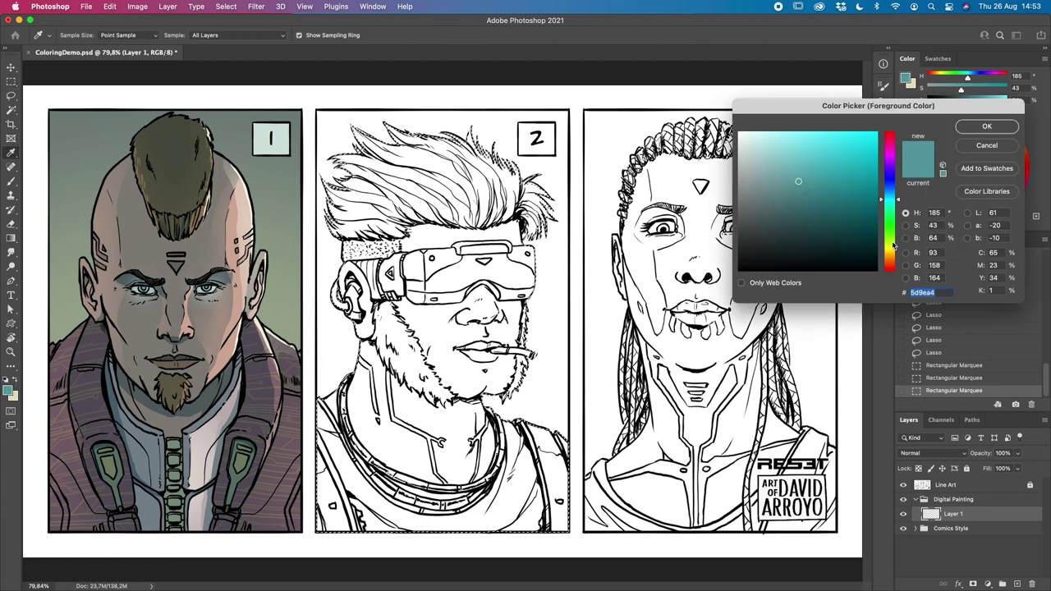
drag(894, 244, 898, 261)
click(762, 152)
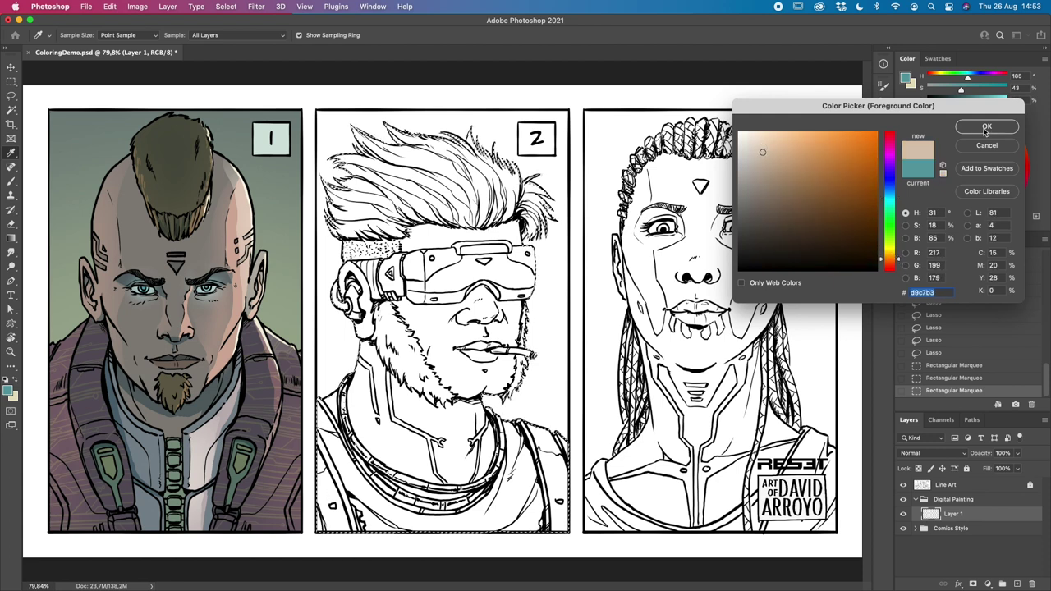
click(772, 159)
click(899, 262)
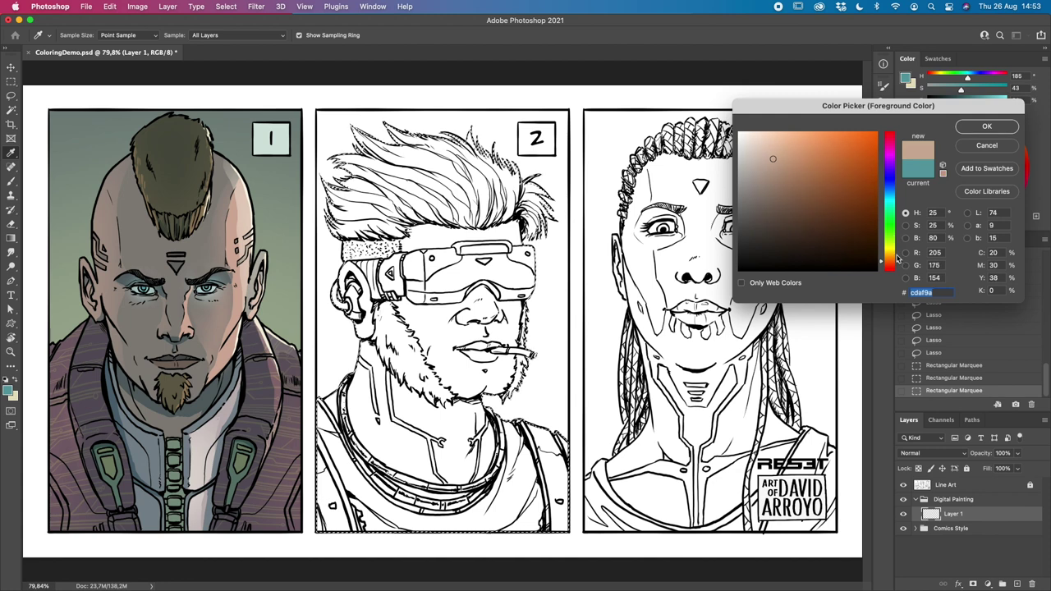
click(897, 256)
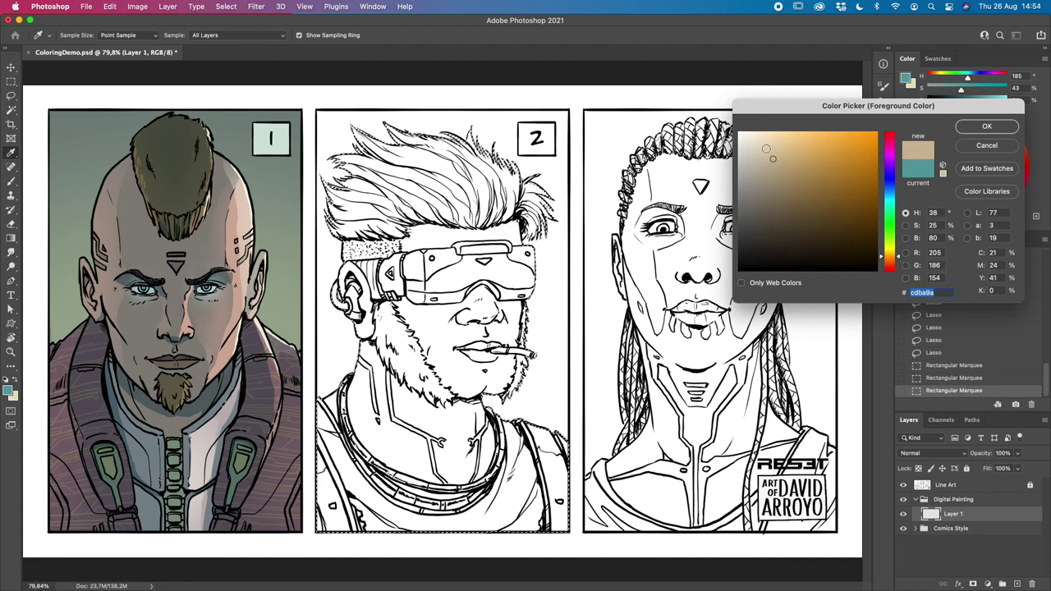
click(761, 152)
click(985, 128)
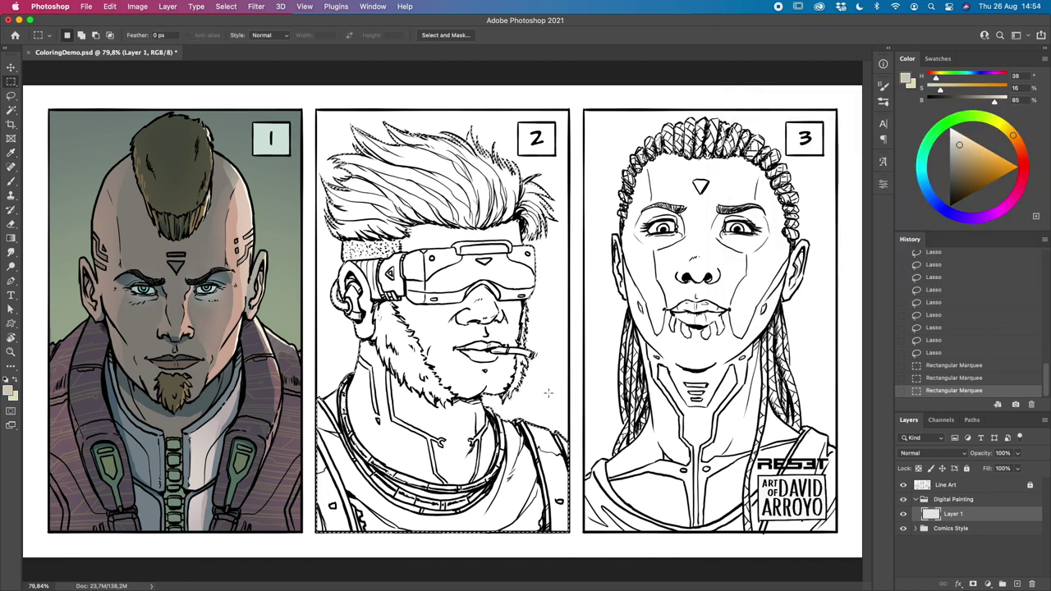
Step: Fill the selected silhouette of character 2 with the beige foreground color using the Paint Bucket, and deselect it
key(g)
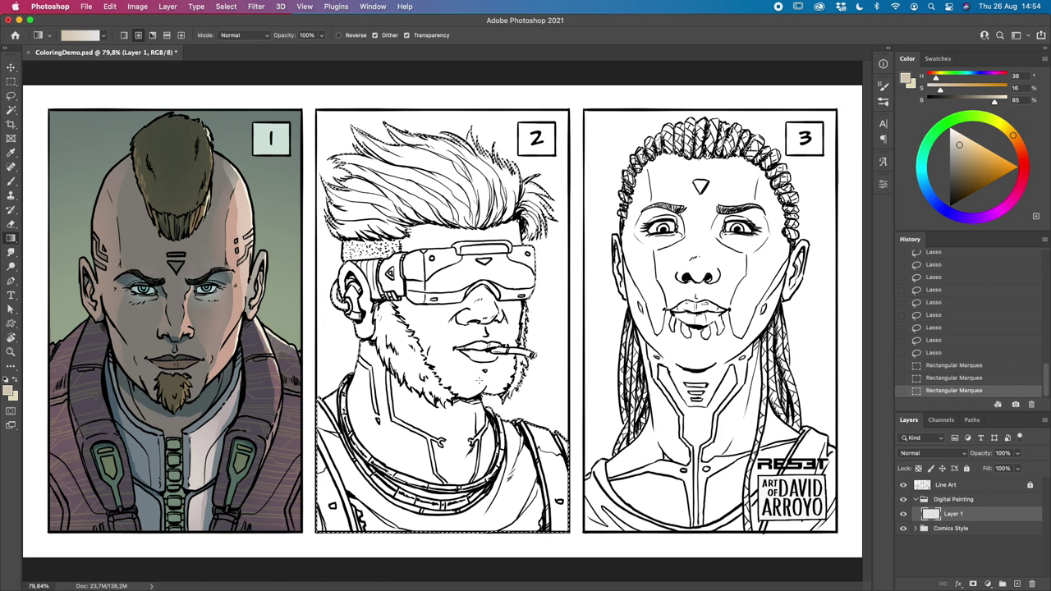
drag(15, 241, 52, 253)
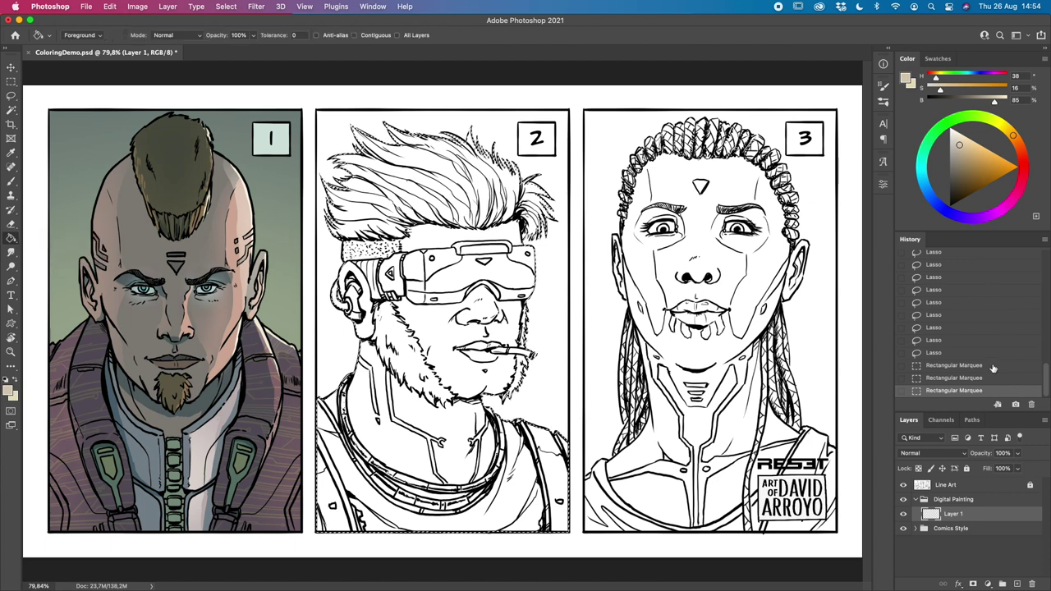
click(462, 348)
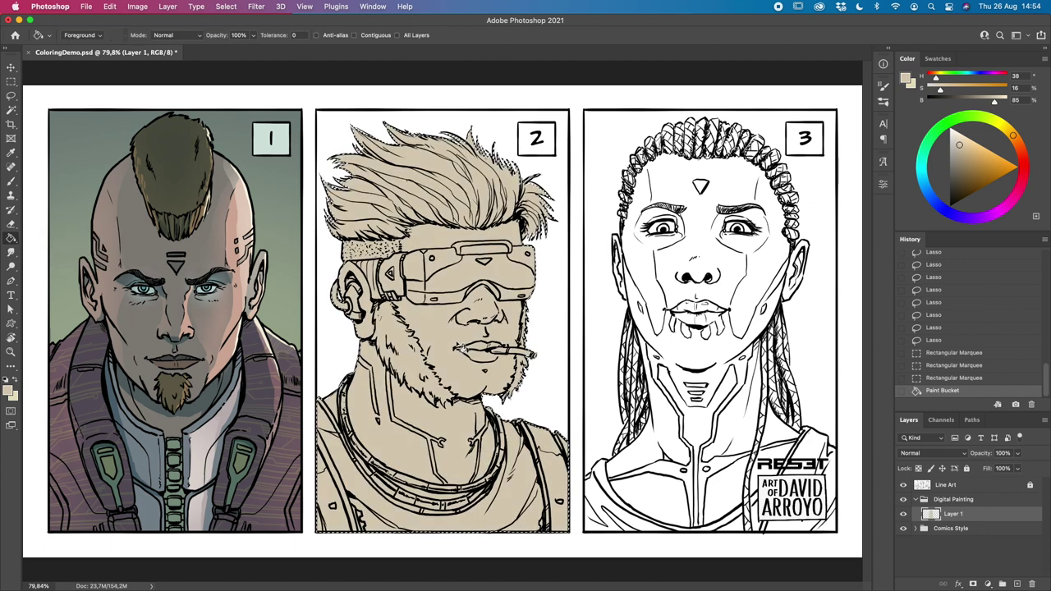
key(super+d)
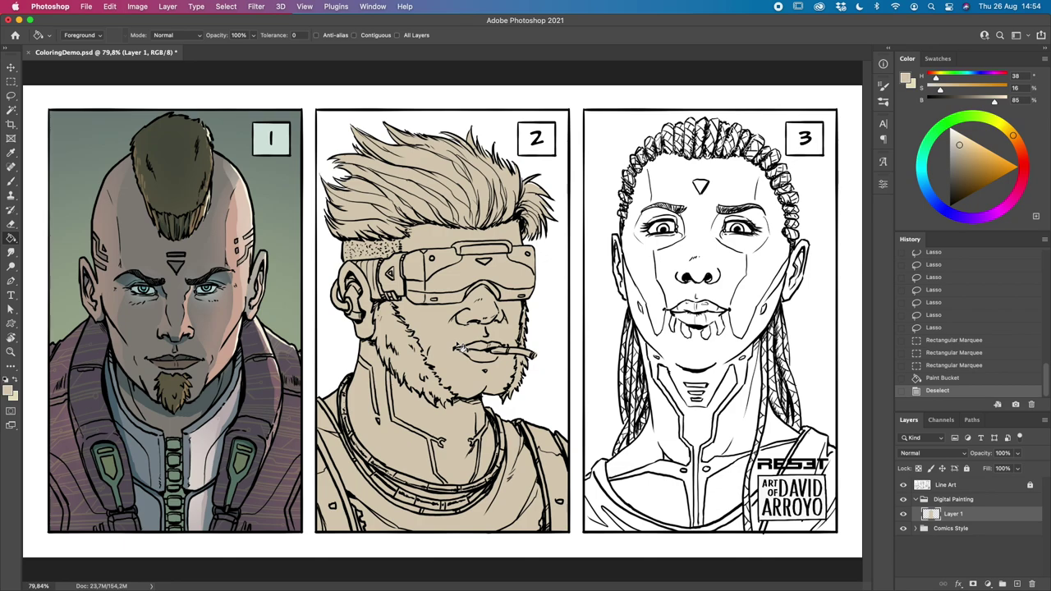
Step: Examine the beige fill's edges at the hair tuft above character 2's goggles, hiding and reshowing the Line Art layer
key(z)
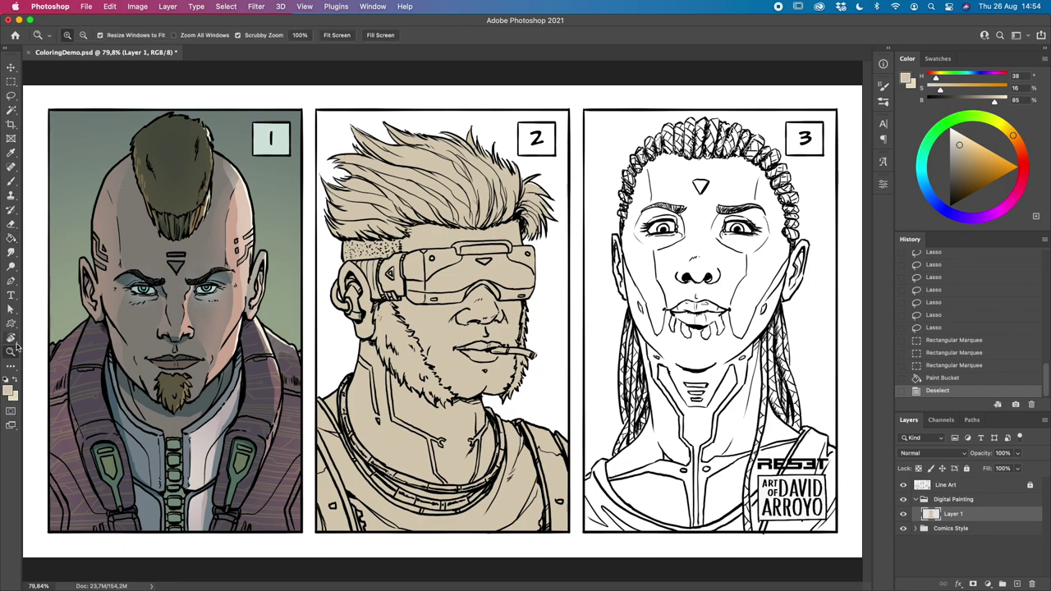
click(538, 191)
click(538, 192)
click(537, 191)
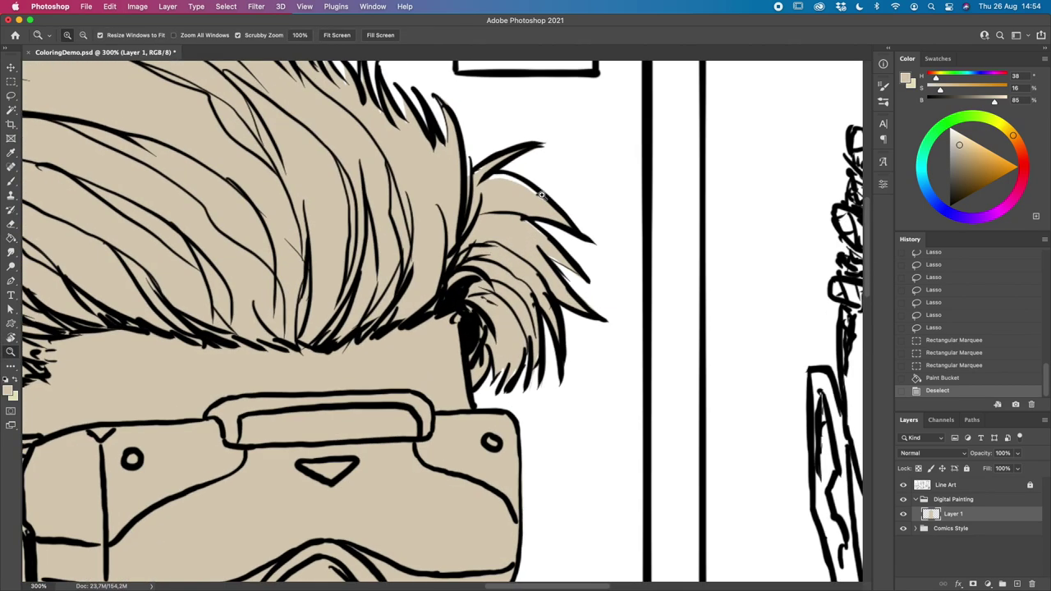
click(542, 193)
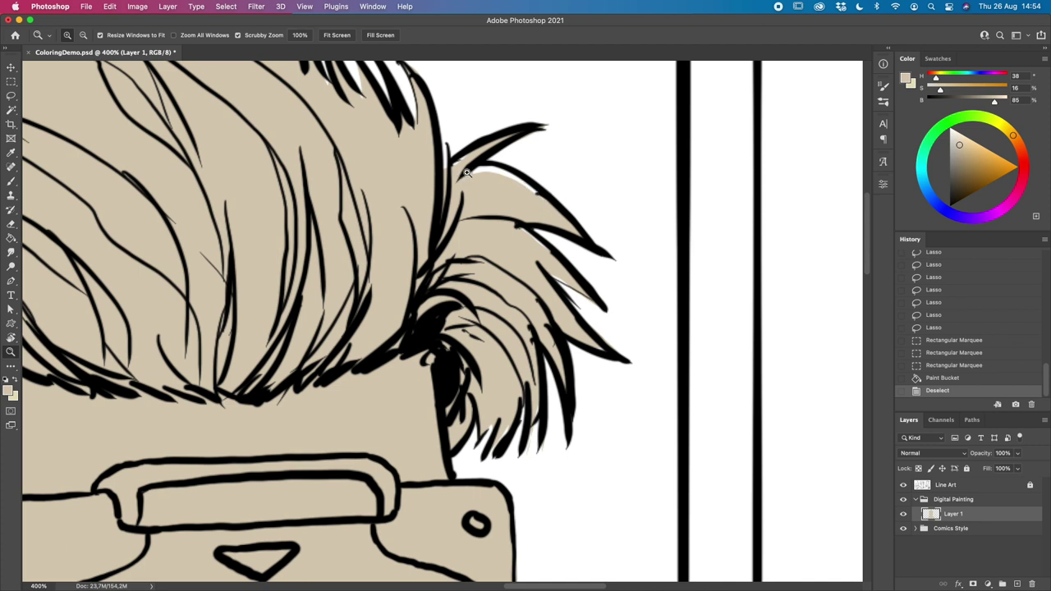
click(904, 485)
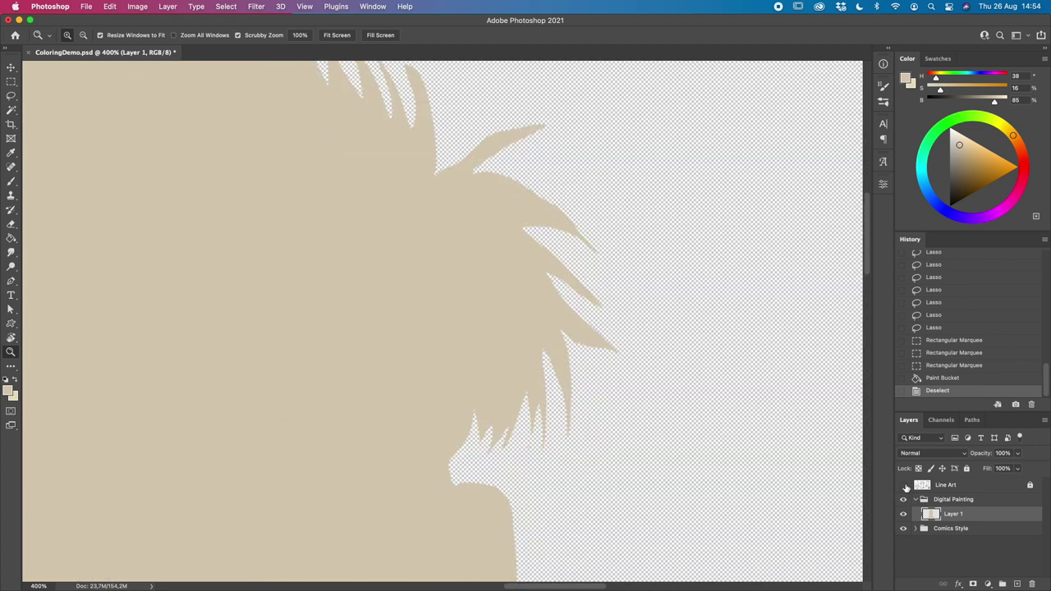
click(903, 486)
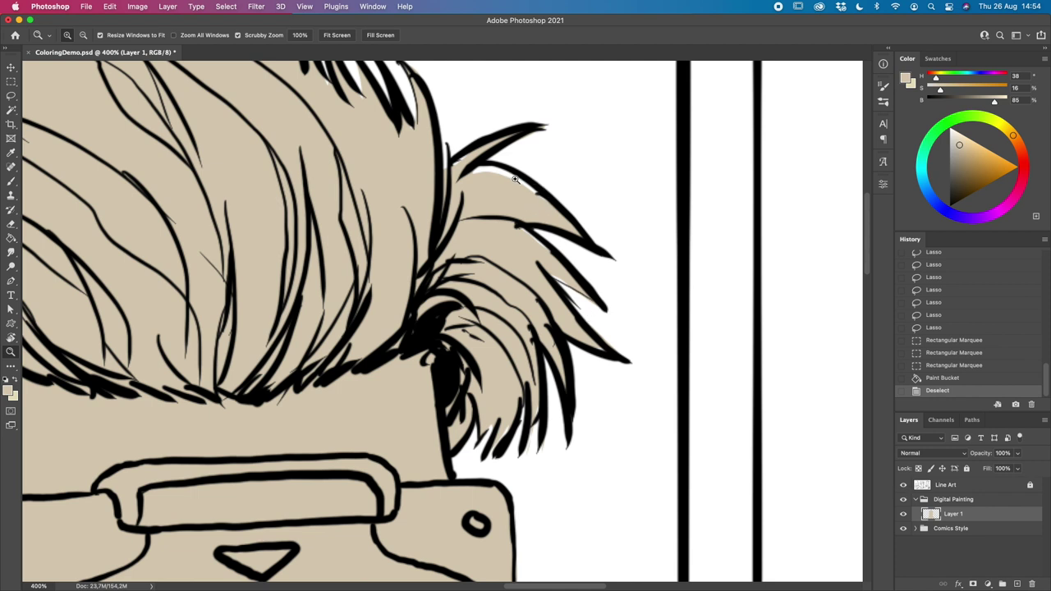
Step: Choose the Hard Round Pressure Size preset for the Brush tool
click(12, 183)
click(79, 36)
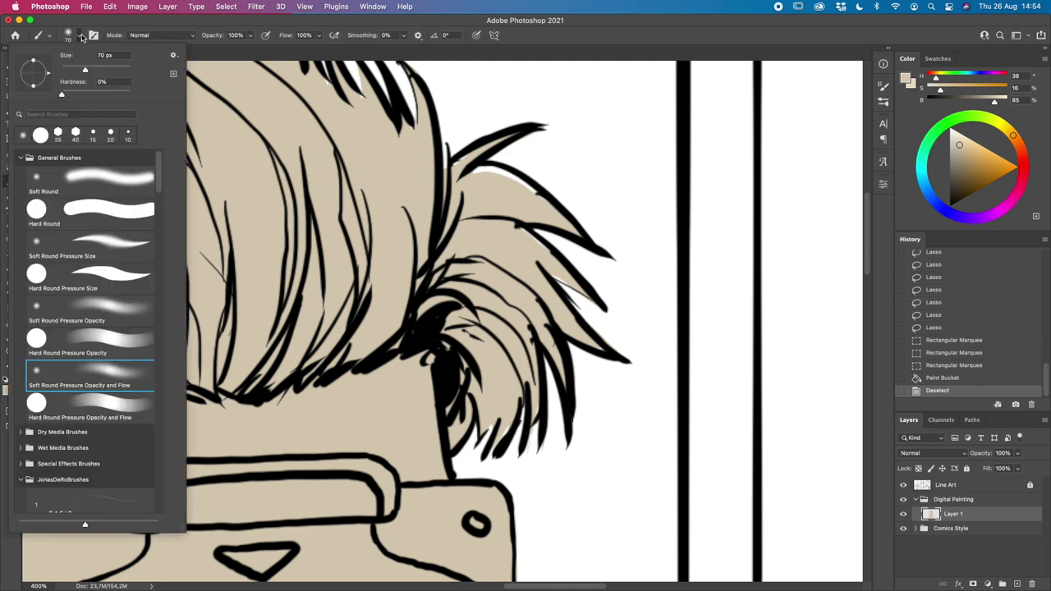
click(130, 274)
click(577, 42)
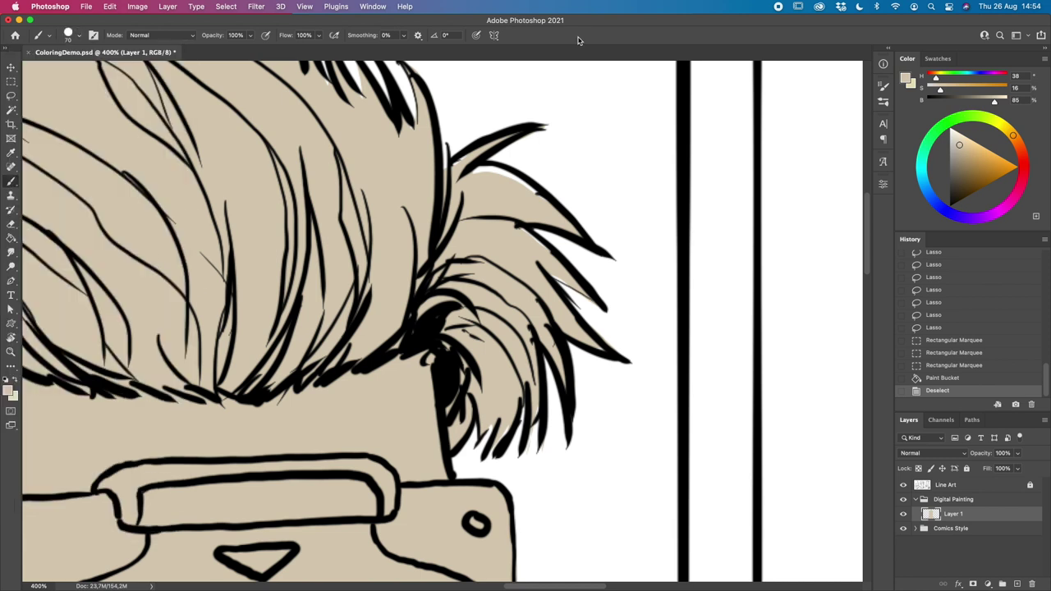
Step: Paint beige over the white gaps in character 2's right-hand hair tuft with a 7 px Hard Round Pressure Size brush
click(79, 35)
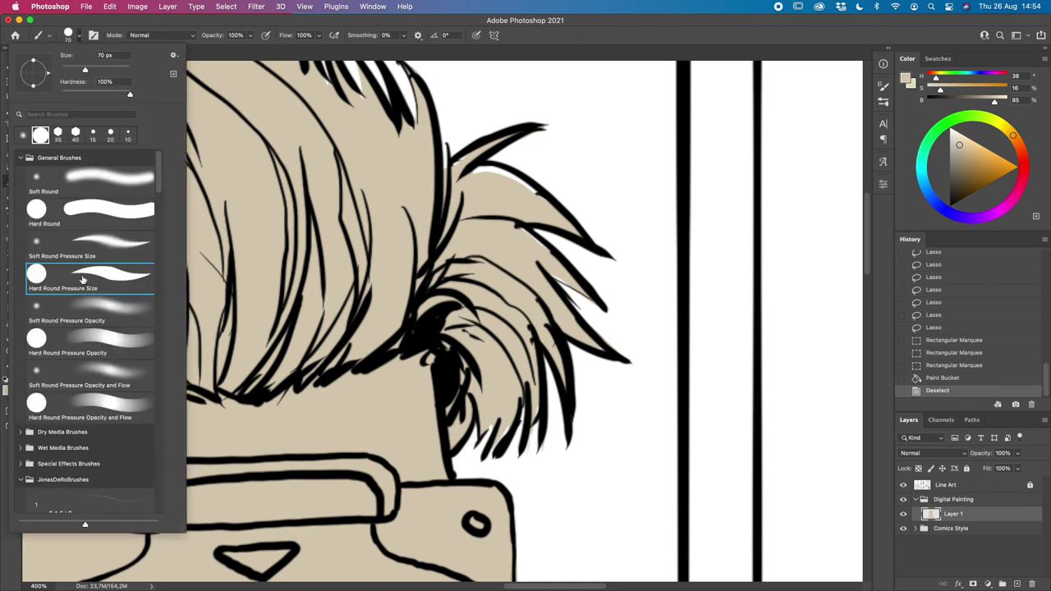
click(613, 37)
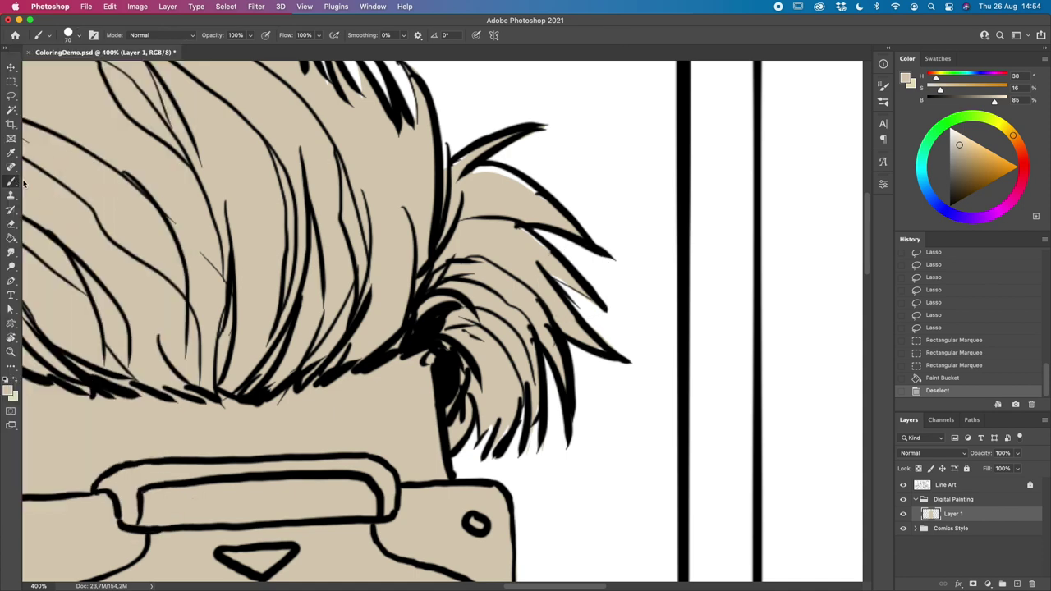
drag(546, 205, 632, 402)
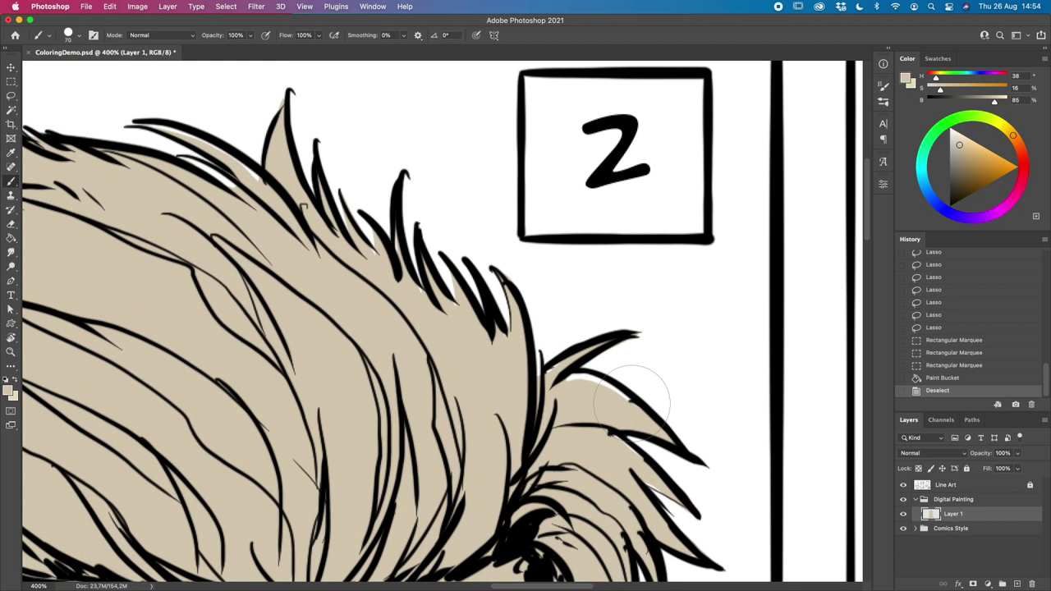
mouse_move(492, 403)
mouse_down()
mouse_move(581, 372)
mouse_move(573, 389)
mouse_move(564, 381)
mouse_move(637, 404)
mouse_move(581, 372)
mouse_up()
mouse_move(633, 402)
mouse_down()
mouse_move(638, 428)
mouse_move(636, 453)
mouse_up()
drag(645, 459, 679, 497)
drag(614, 384, 607, 382)
drag(533, 387, 537, 402)
drag(525, 340, 538, 367)
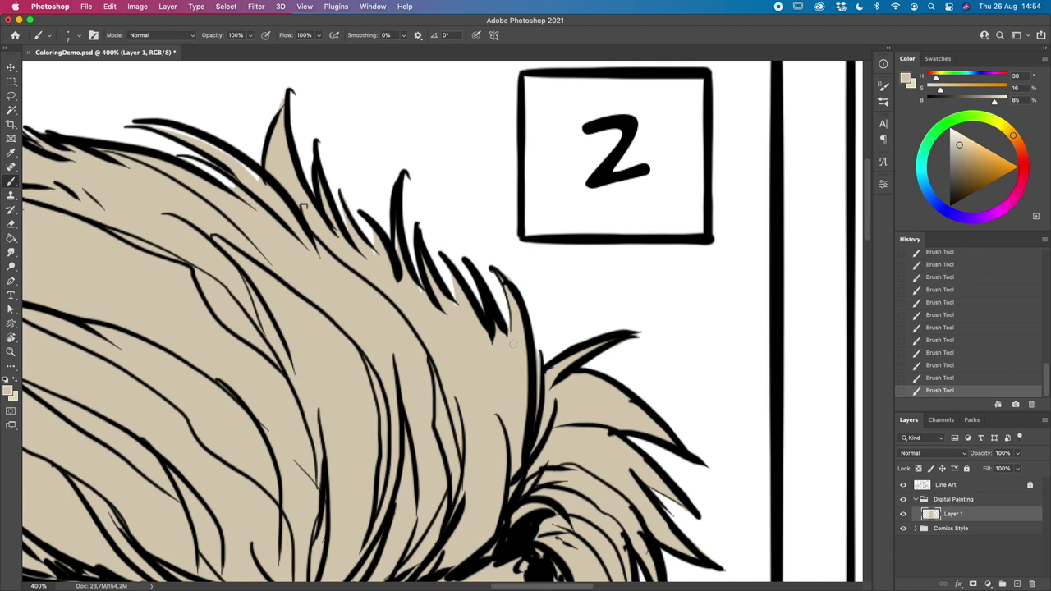
Step: Fill the remaining white gaps between the hair spikes along the top of character 2's head with the same beige
drag(444, 259, 454, 297)
drag(366, 222, 374, 265)
mouse_move(153, 125)
mouse_down()
mouse_move(226, 155)
mouse_move(179, 132)
mouse_move(278, 197)
mouse_move(226, 151)
mouse_move(261, 148)
mouse_move(234, 182)
mouse_move(181, 158)
mouse_up()
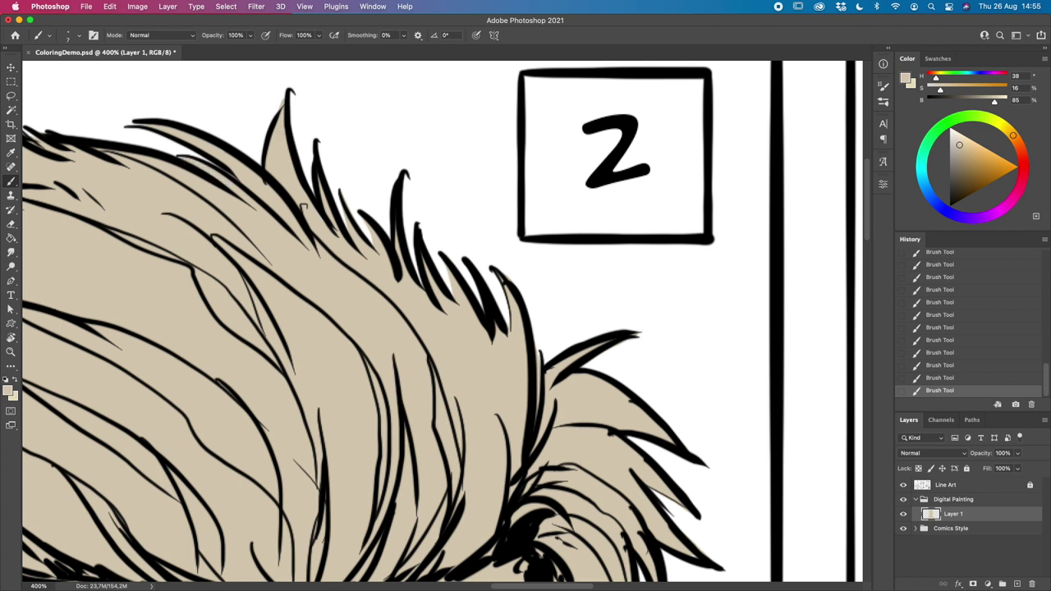
Step: Paint beige into the unfilled gaps of the pointed hair strands on the left side of character 2's head
drag(436, 518, 563, 495)
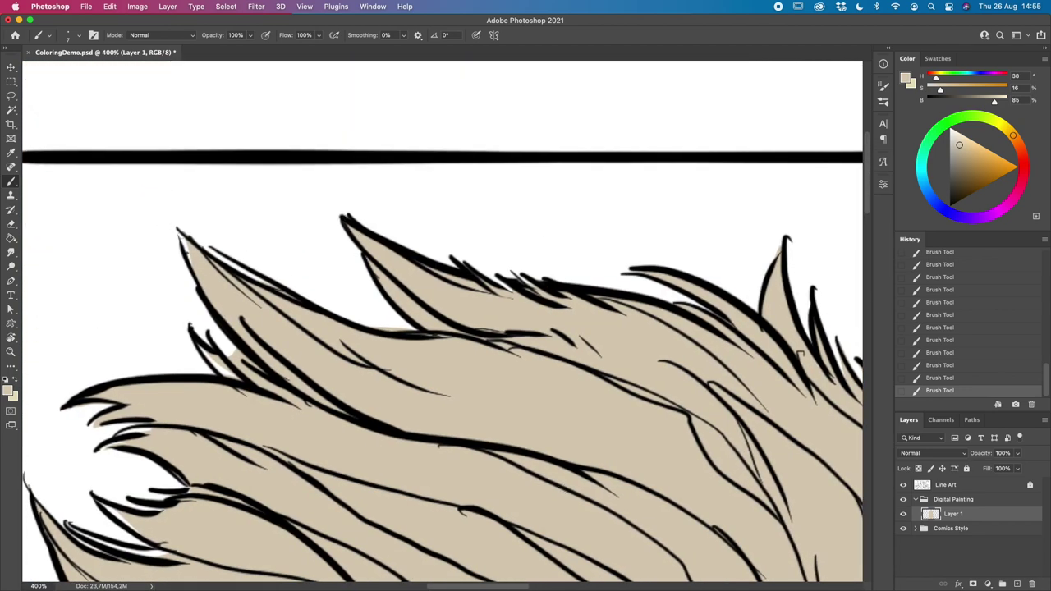
drag(218, 251, 274, 286)
mouse_move(218, 340)
mouse_down()
mouse_move(233, 347)
mouse_move(209, 305)
mouse_up()
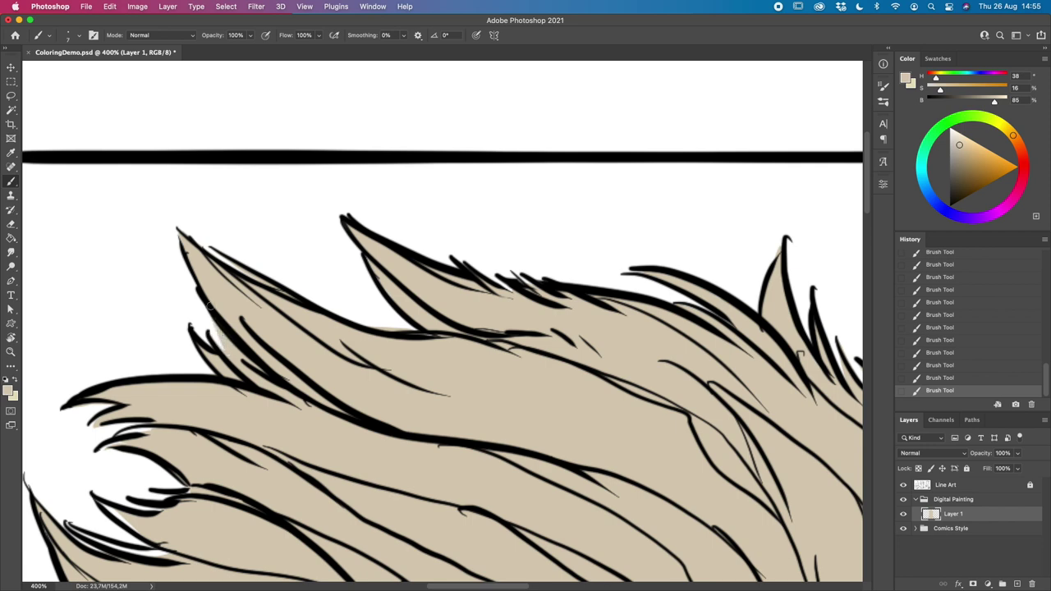
mouse_move(300, 434)
mouse_down()
mouse_move(370, 377)
mouse_move(538, 410)
mouse_up()
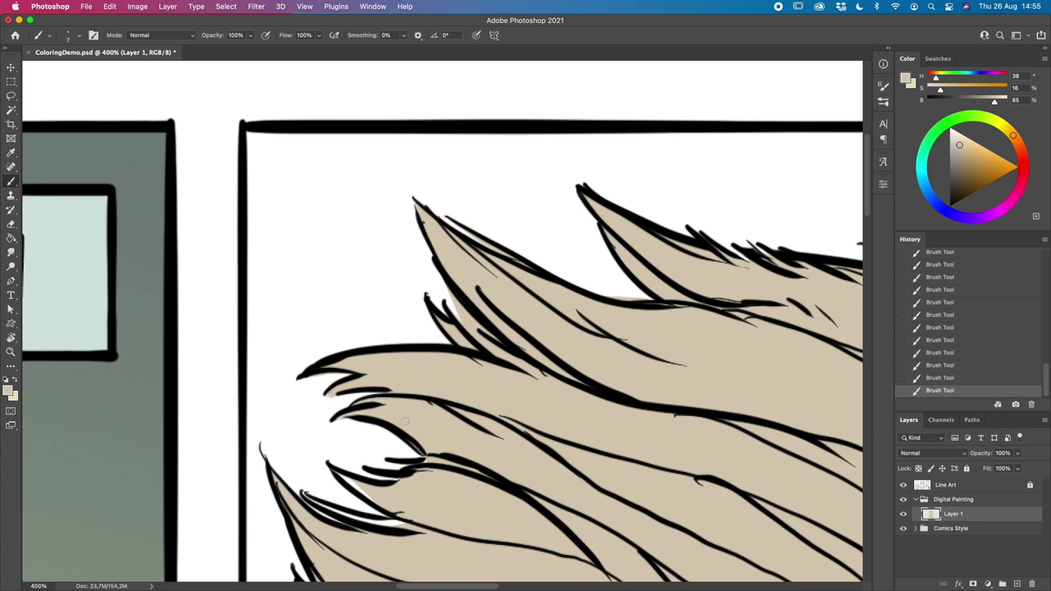
drag(357, 465, 386, 511)
drag(317, 501, 410, 526)
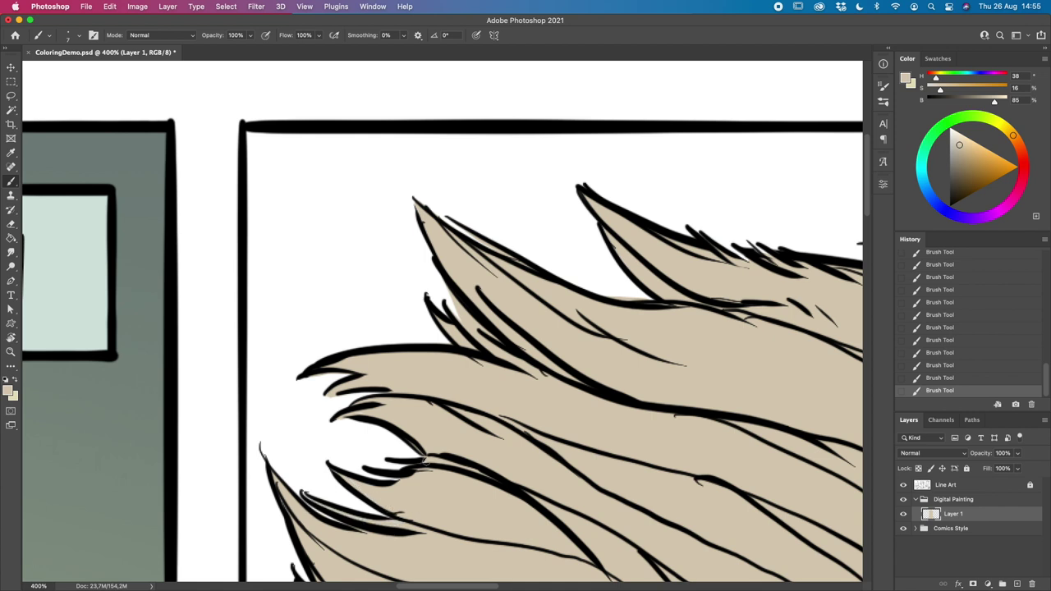
Step: Check the flat colour down the left side of character 2, from the hair past the ear to the collar
drag(492, 522, 569, 214)
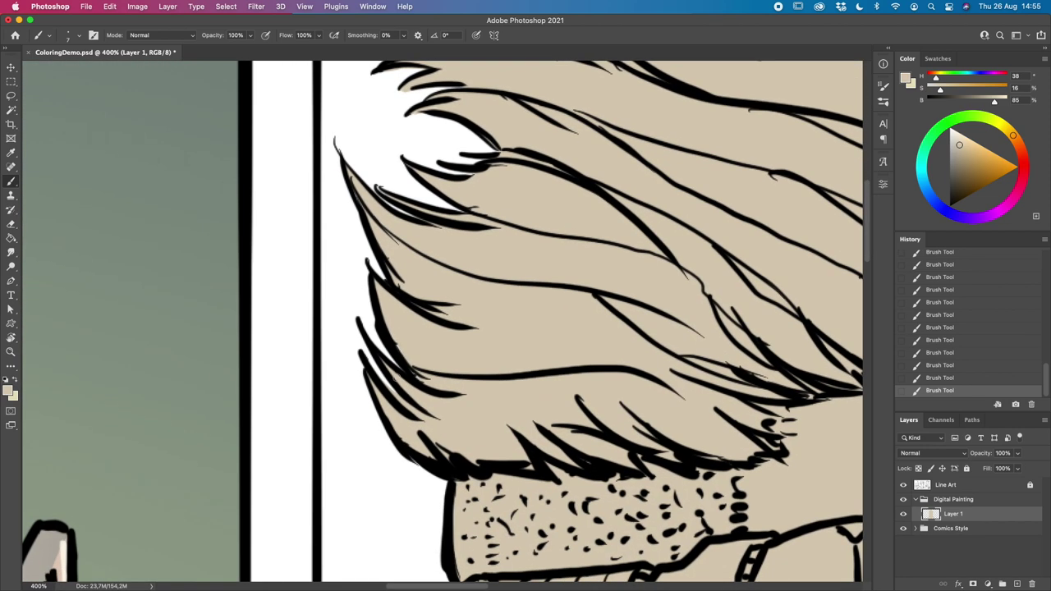
drag(568, 426, 436, 295)
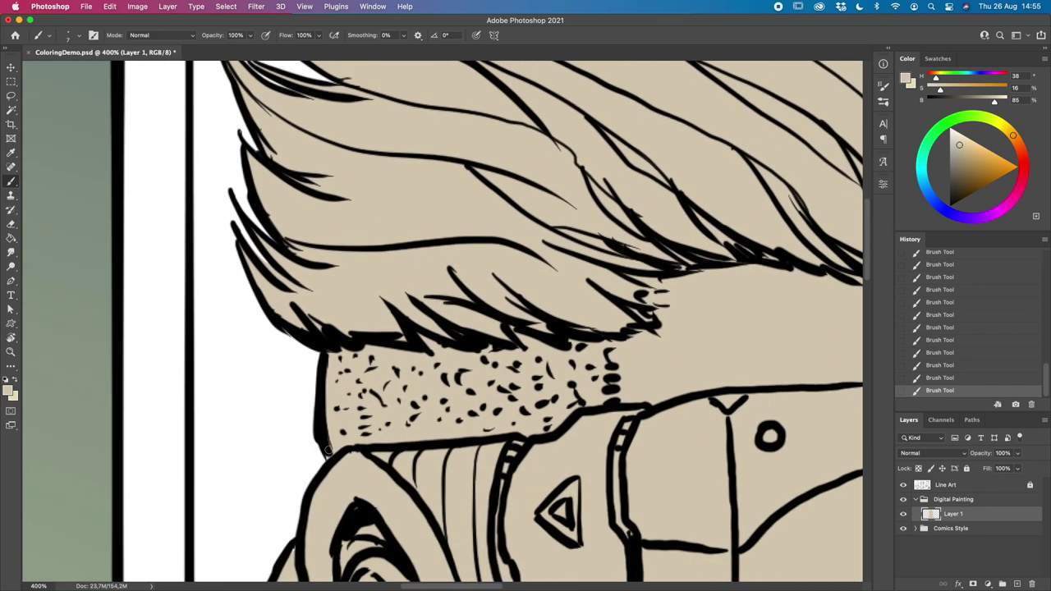
drag(409, 497, 491, 206)
drag(539, 454, 459, 177)
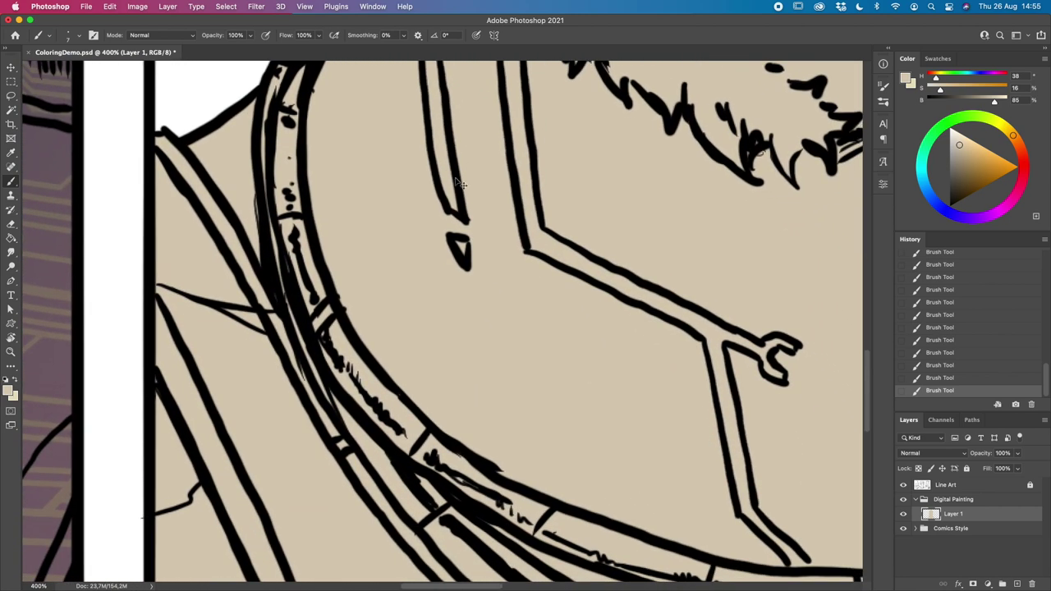
key(super+0)
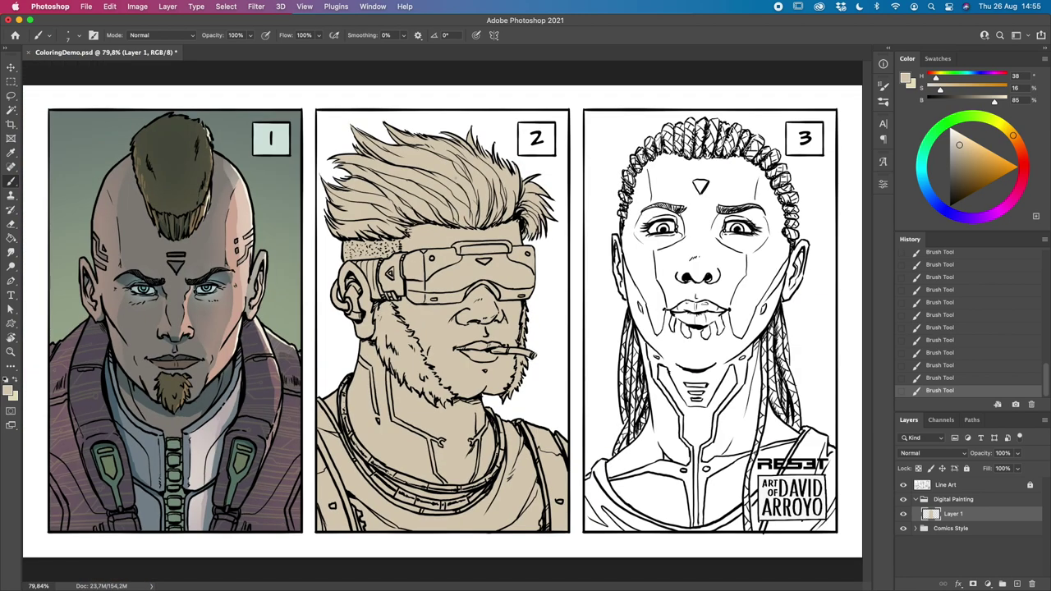
Step: Examine the edges of character 2's beige silhouette up close with the Line Art layer temporarily hidden
click(904, 485)
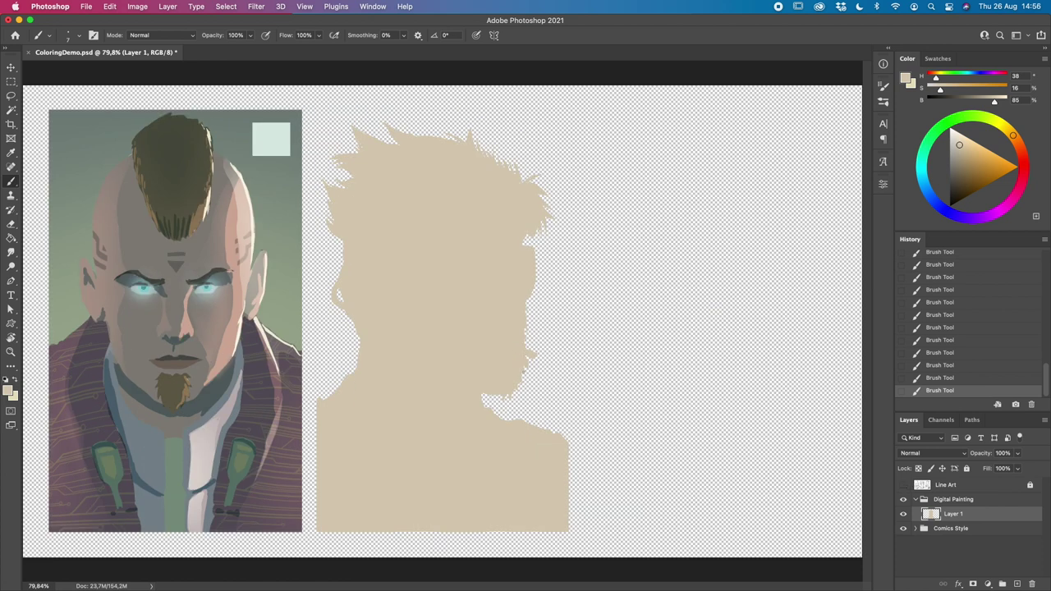
key(z)
click(513, 367)
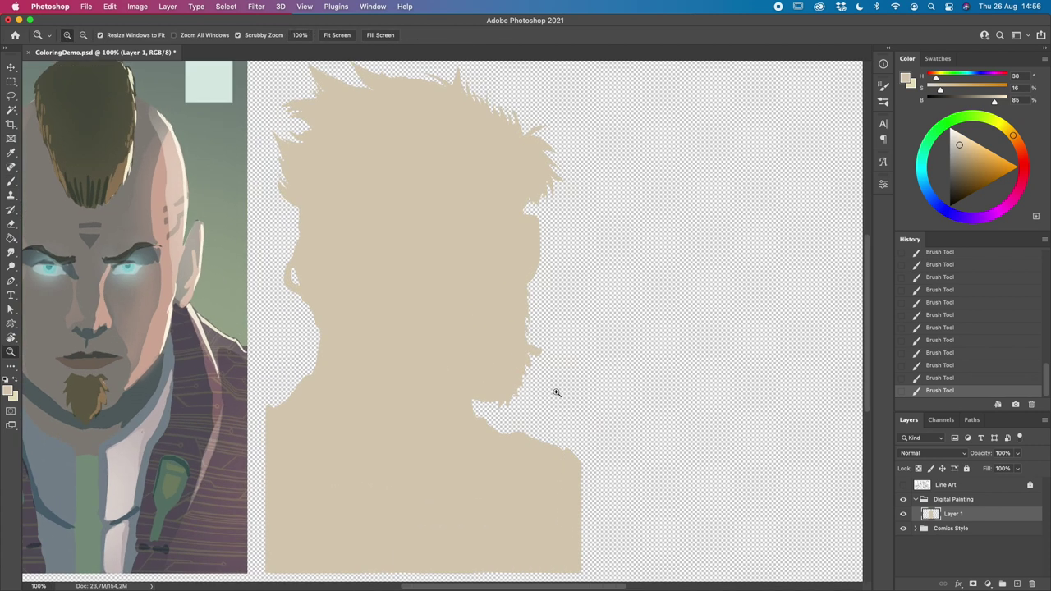
click(519, 340)
drag(534, 331, 533, 518)
scroll(533, 519, up, 5)
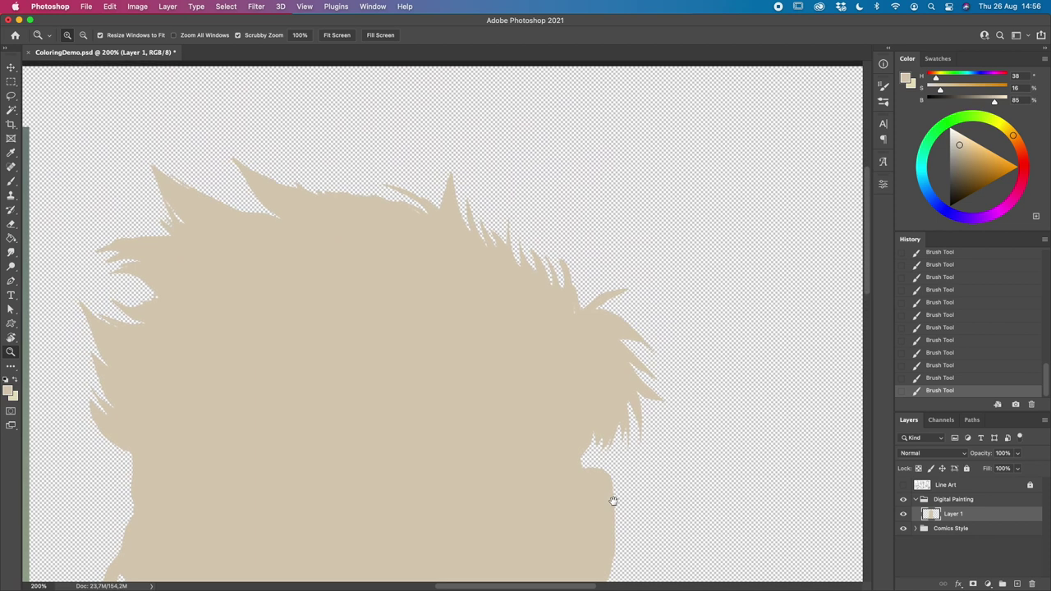
scroll(446, 232, down, 5)
scroll(446, 233, left, 5)
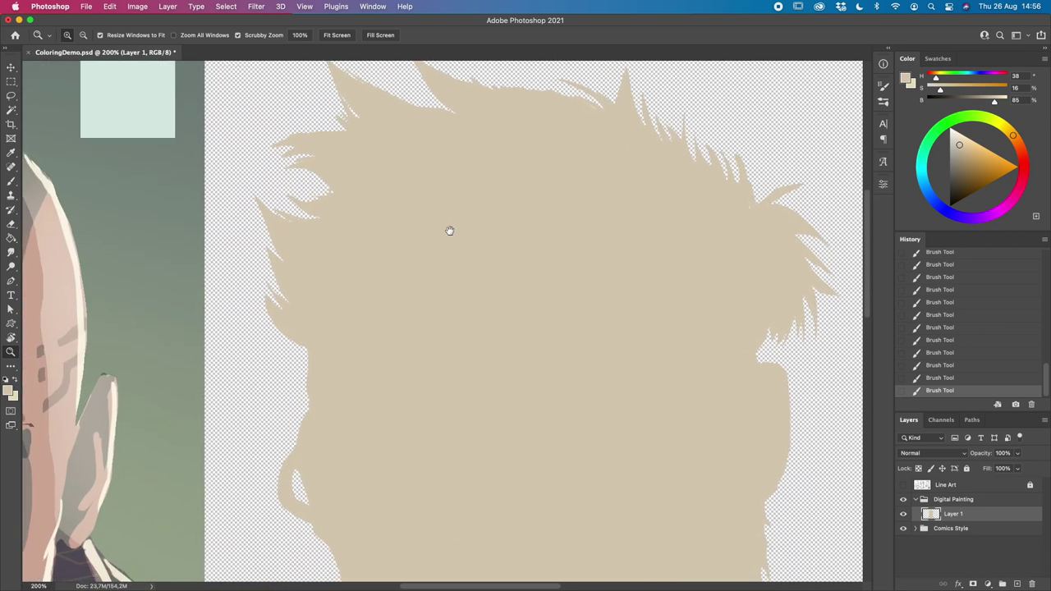
drag(451, 439, 451, 216)
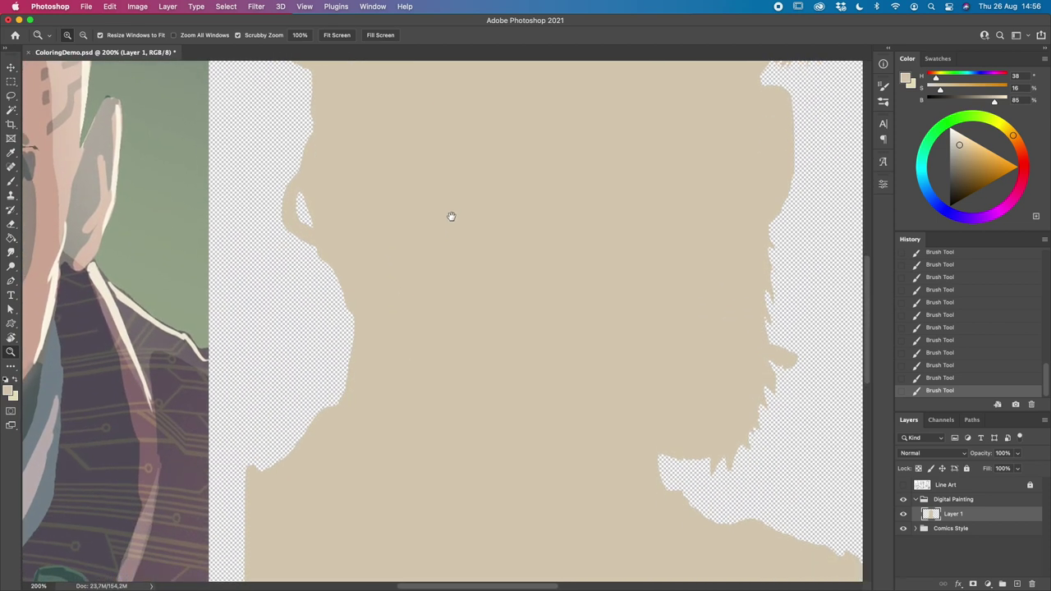
click(354, 324)
drag(345, 224, 410, 497)
drag(424, 189, 428, 437)
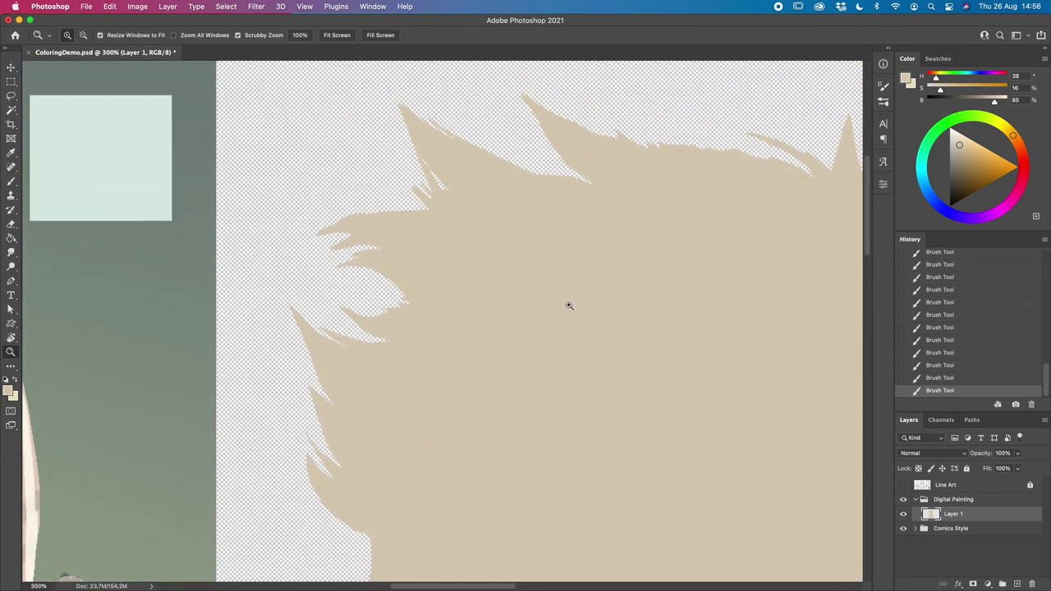
key(b)
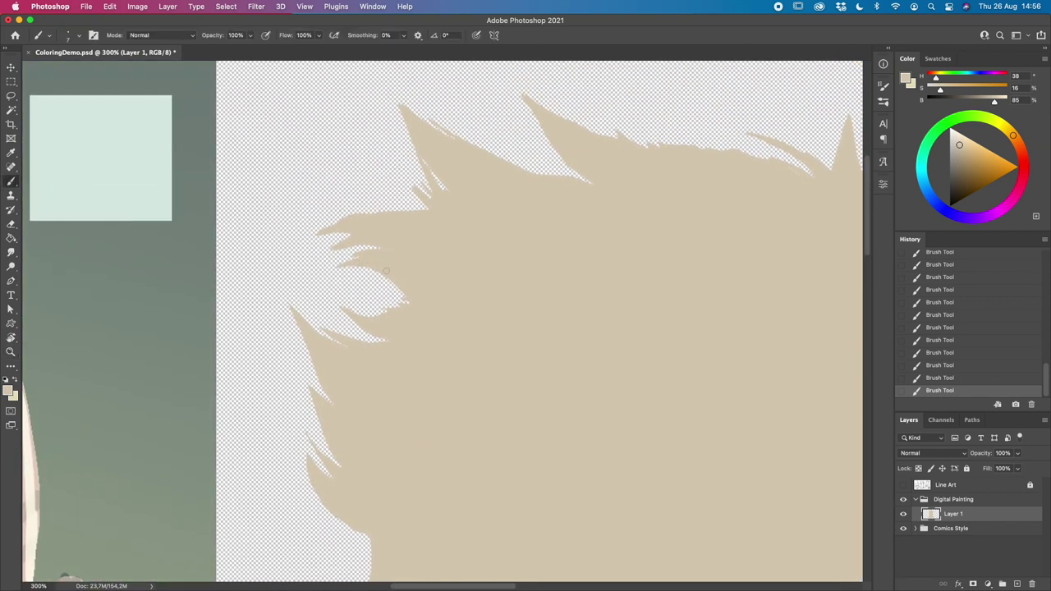
mouse_move(567, 245)
mouse_down()
mouse_move(465, 364)
mouse_move(430, 369)
mouse_move(333, 209)
mouse_move(598, 476)
mouse_move(648, 399)
mouse_up()
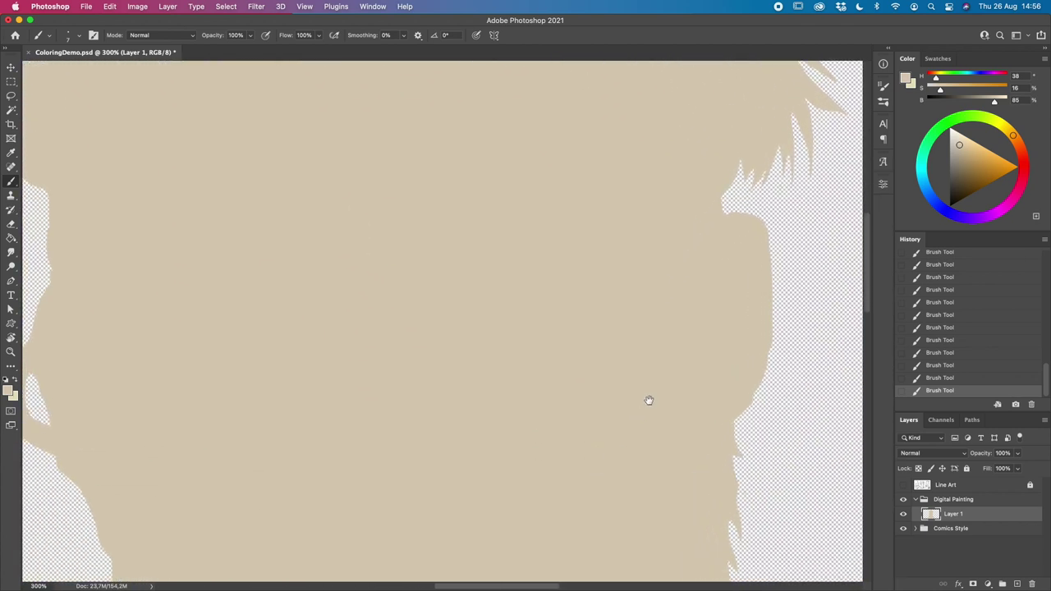
key(super+0)
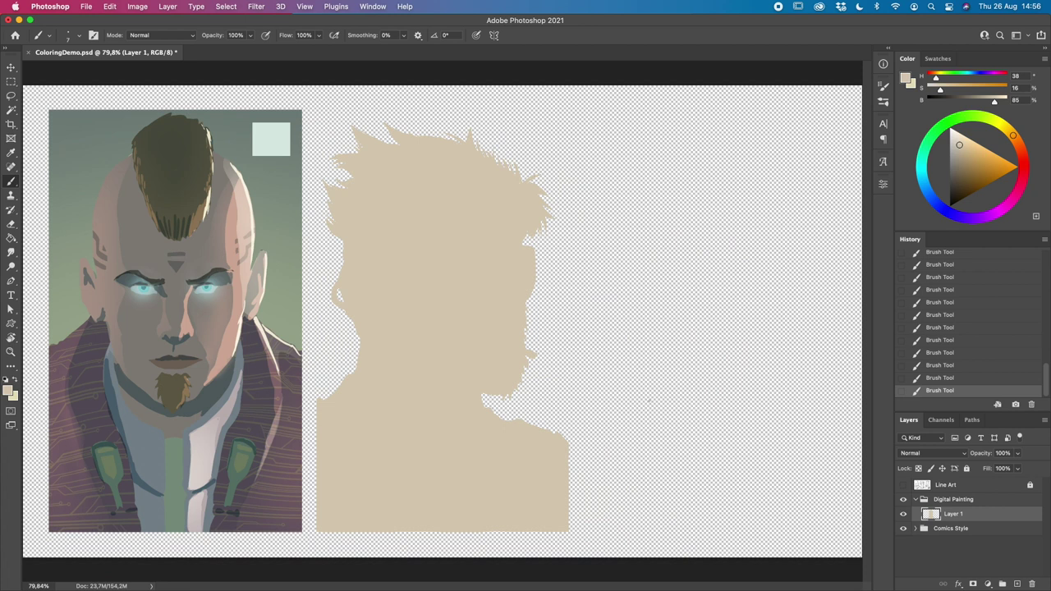
click(903, 485)
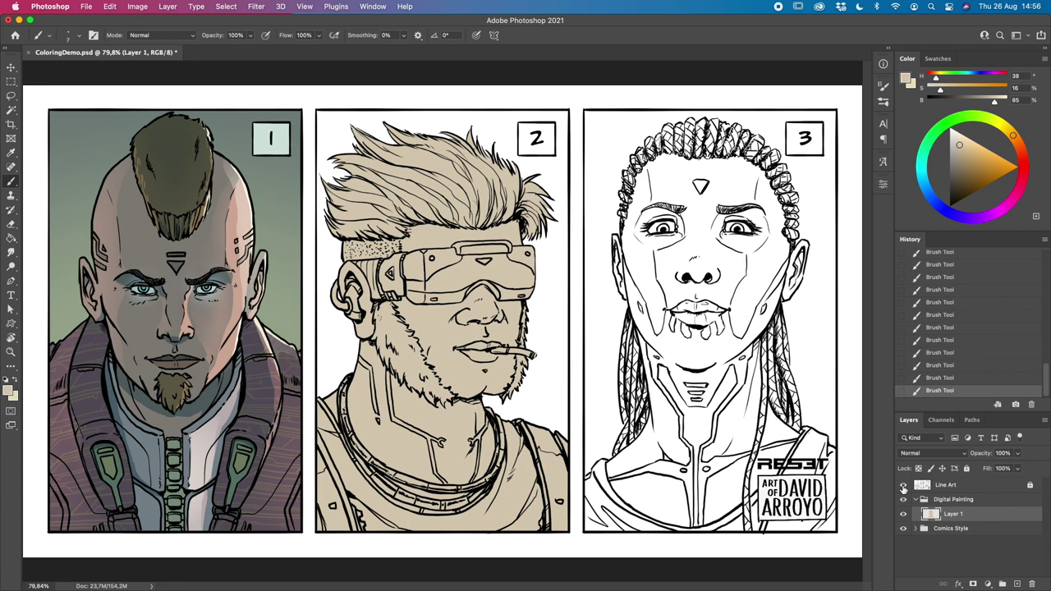
Step: Rename the beige silhouette layer as "Character 2"
double_click(954, 513)
text(Character 2)
key(Return)
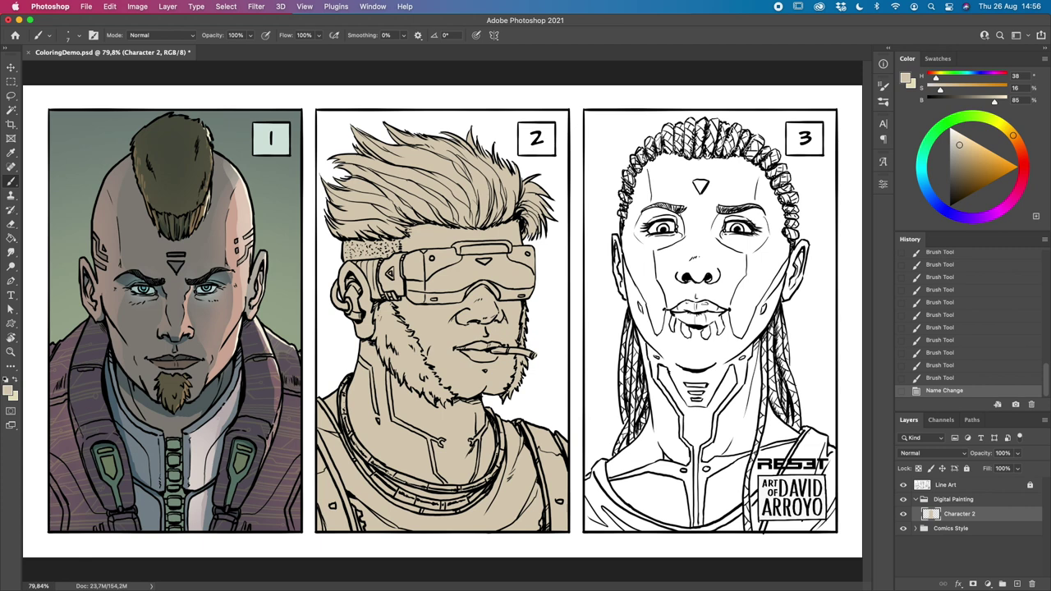
Step: Load the Character 2 layer's silhouette as a selection and add a new empty layer above it
super+click(930, 514)
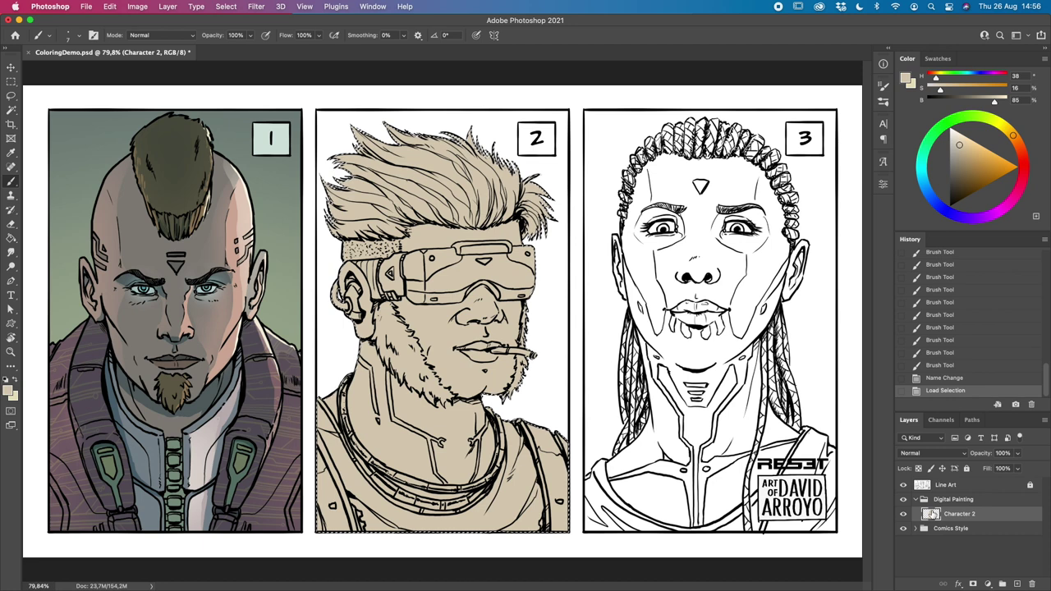
click(1017, 582)
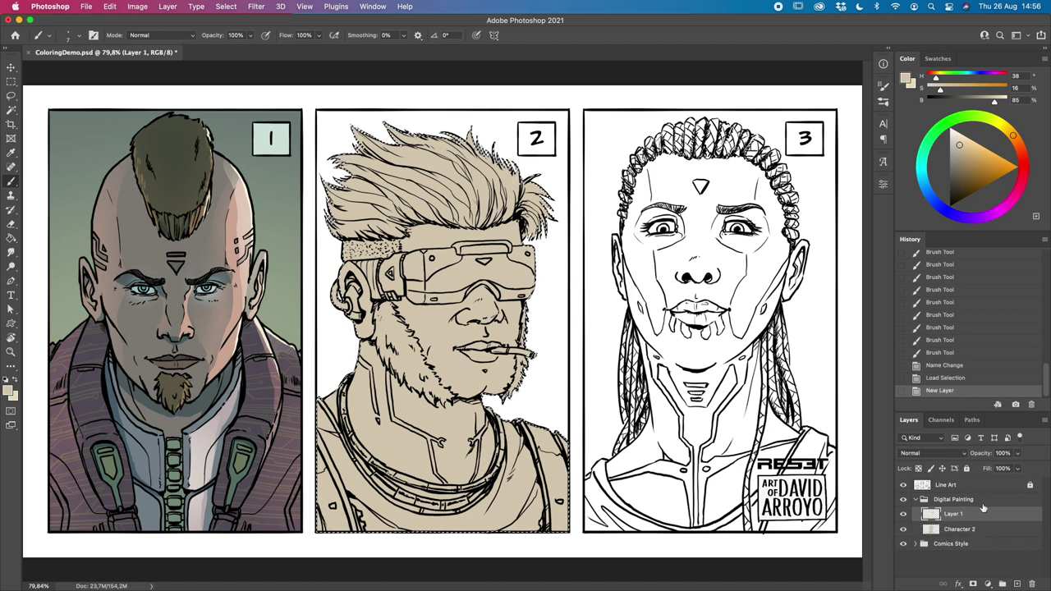
Step: Check the selection outline by temporarily hiding the Character 2 and Line Art layers
click(903, 529)
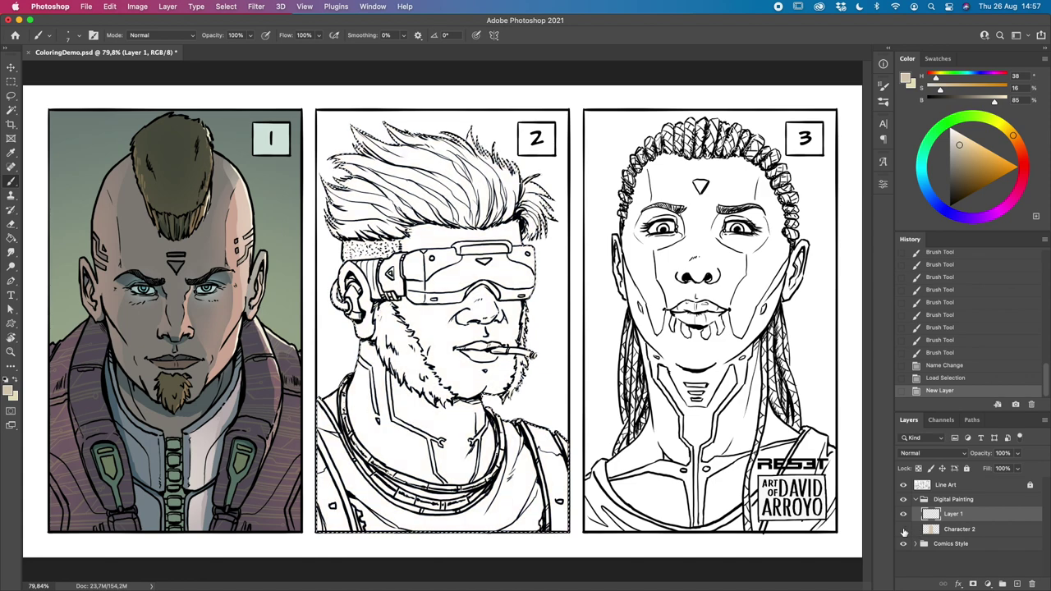
click(903, 485)
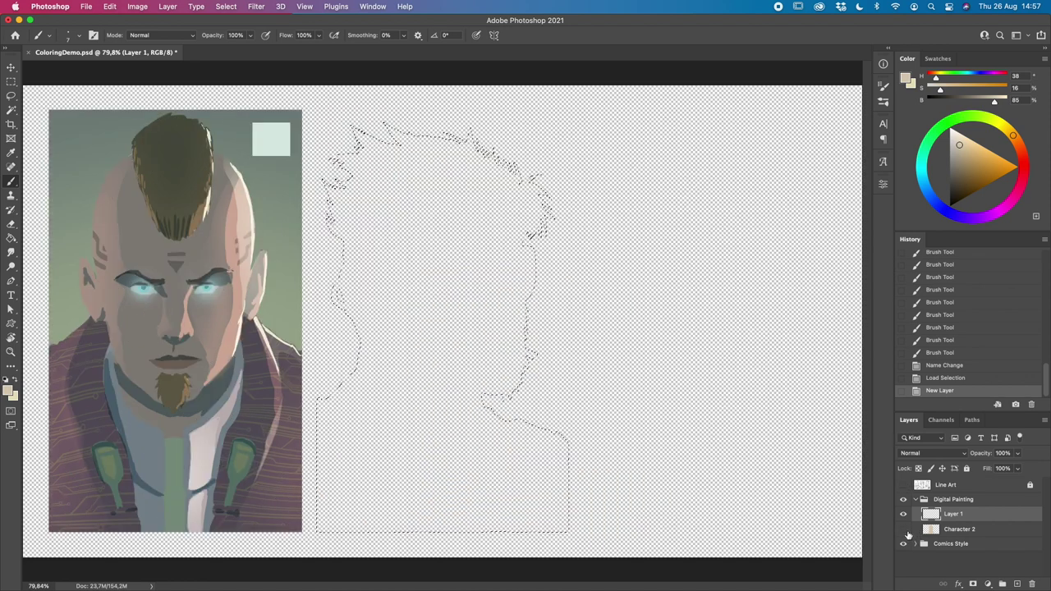
click(903, 529)
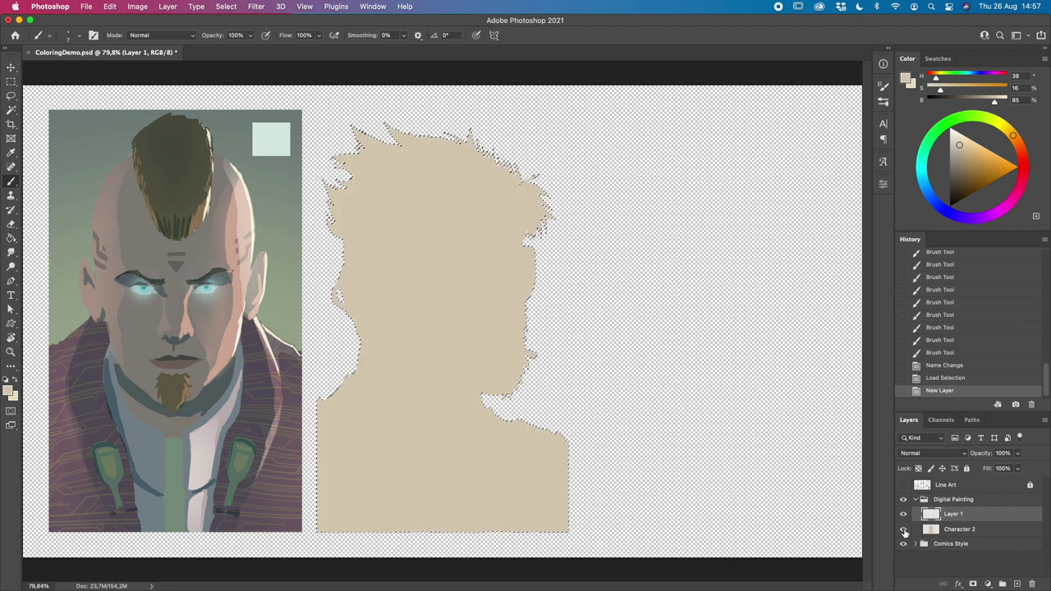
click(903, 485)
Step: Subtract a freehand Lasso area around character 2's face and neck from the silhouette selection
key(z)
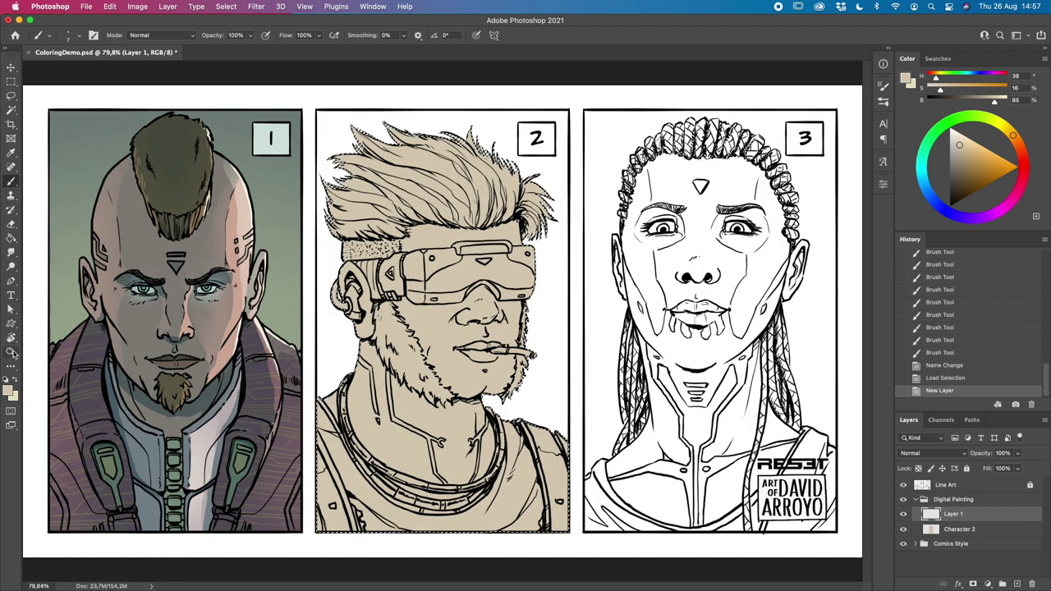
click(396, 248)
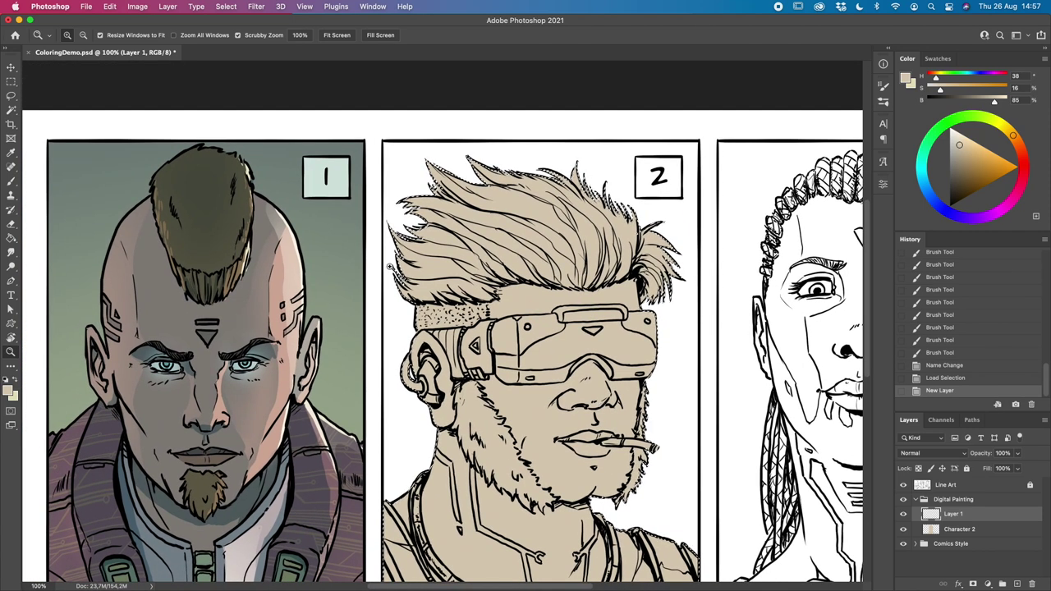
key(l)
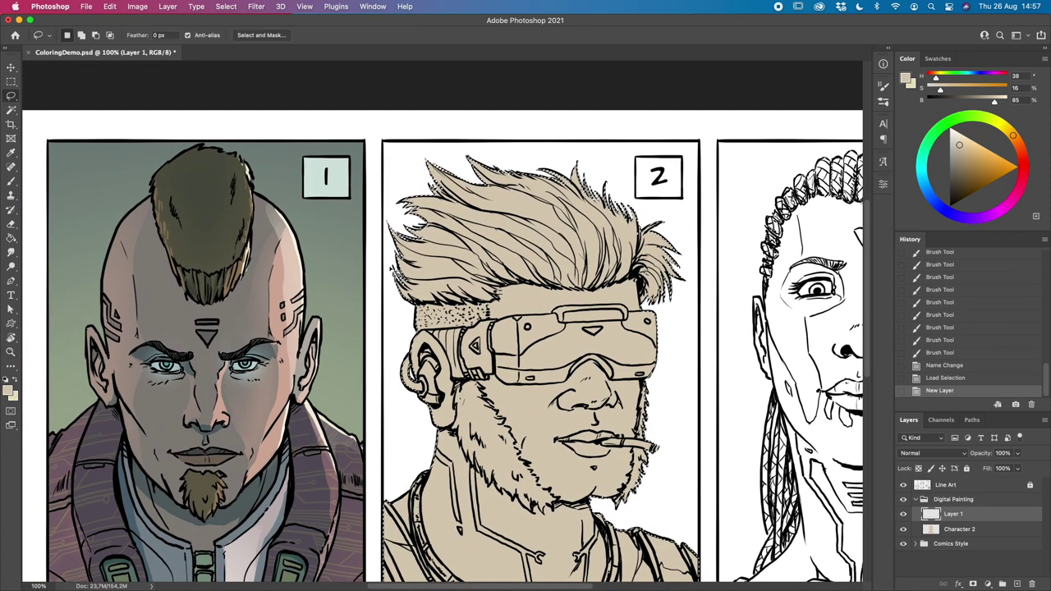
click(80, 34)
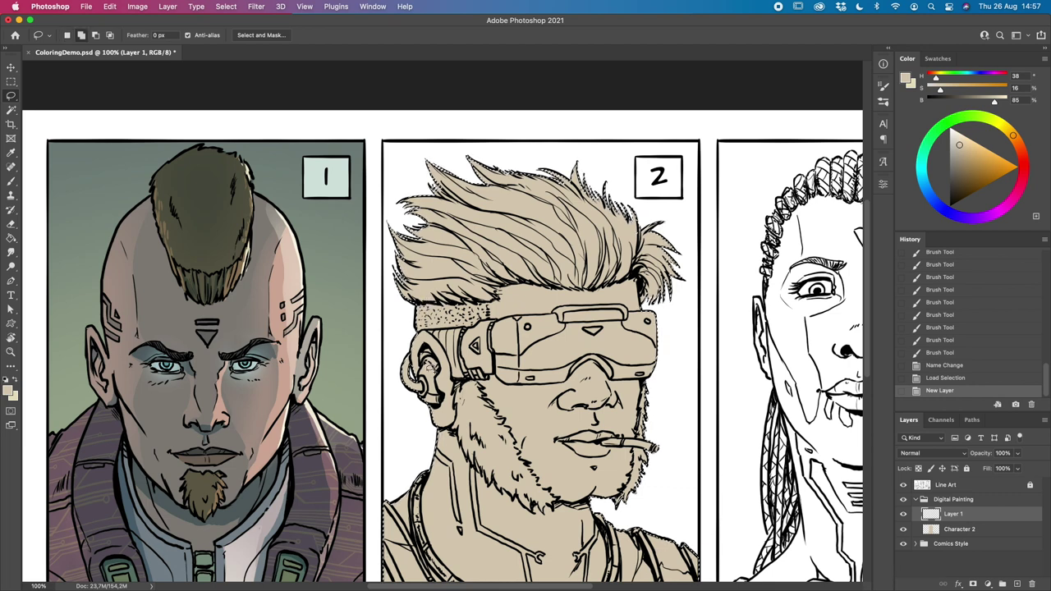
key(alt)
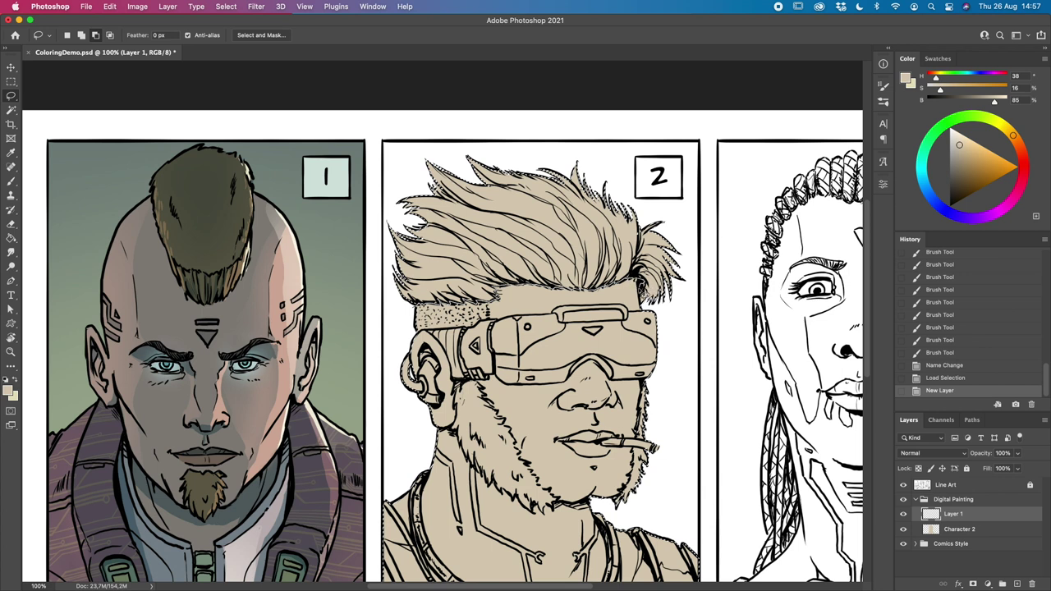
mouse_move(648, 312)
mouse_down()
mouse_move(670, 316)
mouse_move(688, 343)
mouse_move(733, 472)
mouse_move(575, 561)
mouse_move(334, 430)
mouse_move(409, 309)
mouse_move(669, 465)
mouse_move(665, 477)
mouse_up()
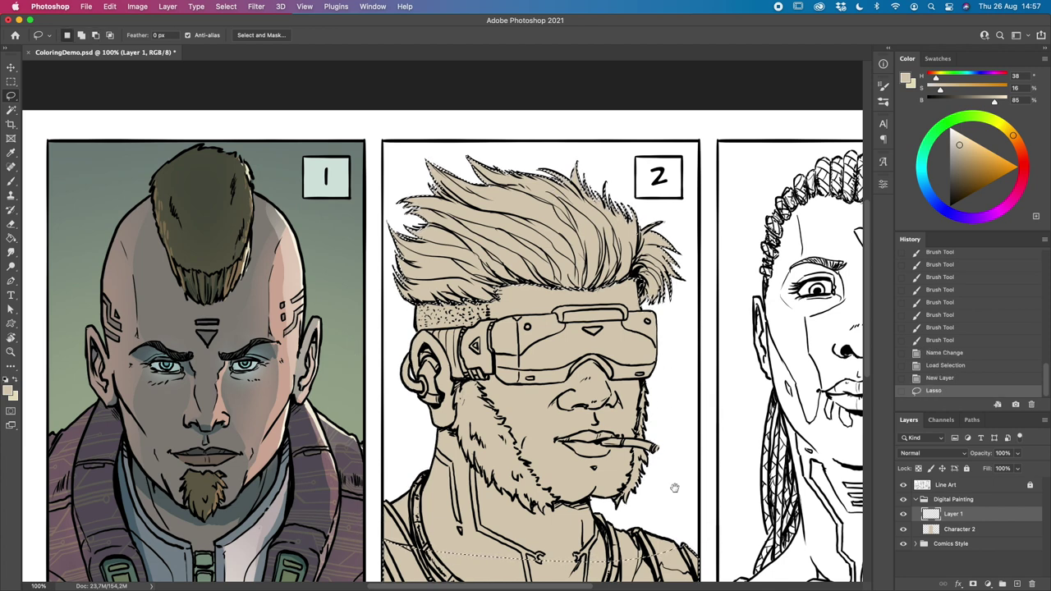
Step: Subtract character 2's torso from the selection with the Lasso and correct the forehead hairline with small added and subtracted areas
drag(668, 502, 659, 215)
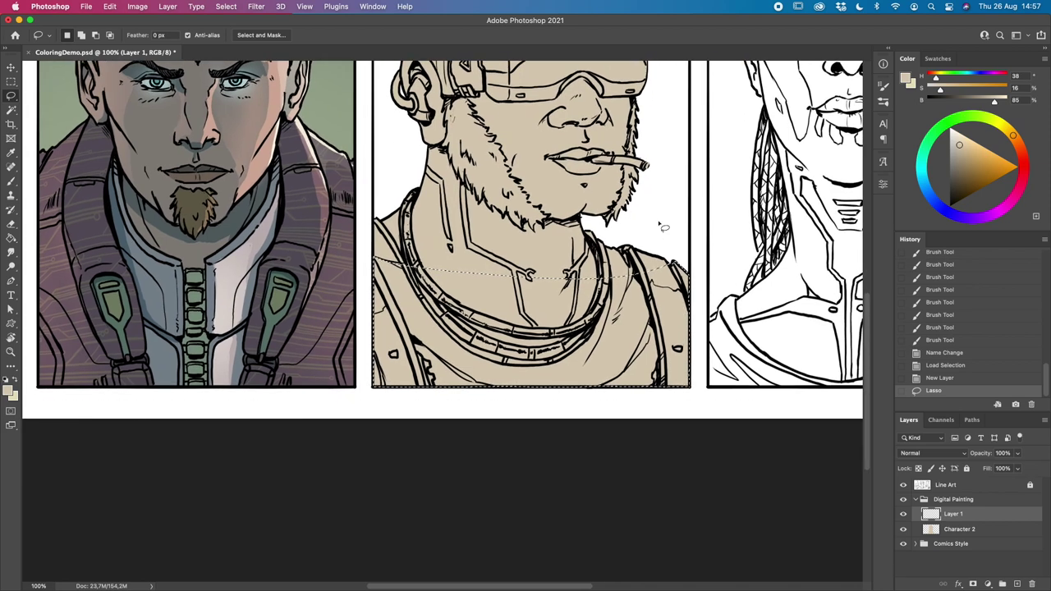
mouse_move(391, 220)
mouse_down()
mouse_move(340, 436)
mouse_move(718, 449)
mouse_move(692, 226)
mouse_move(390, 218)
mouse_up()
scroll(394, 217, up, 10)
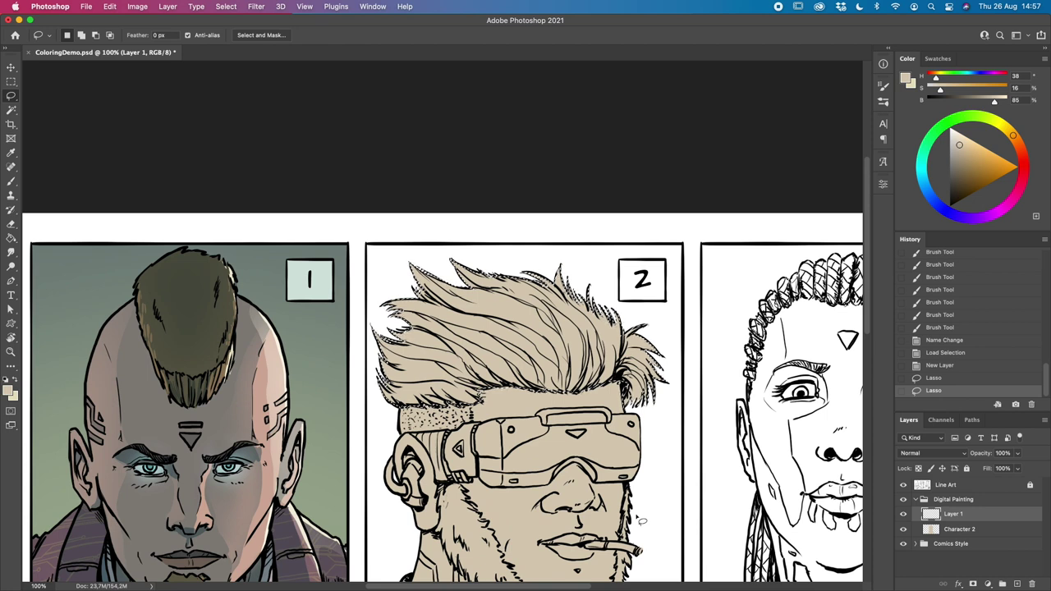
key(shift)
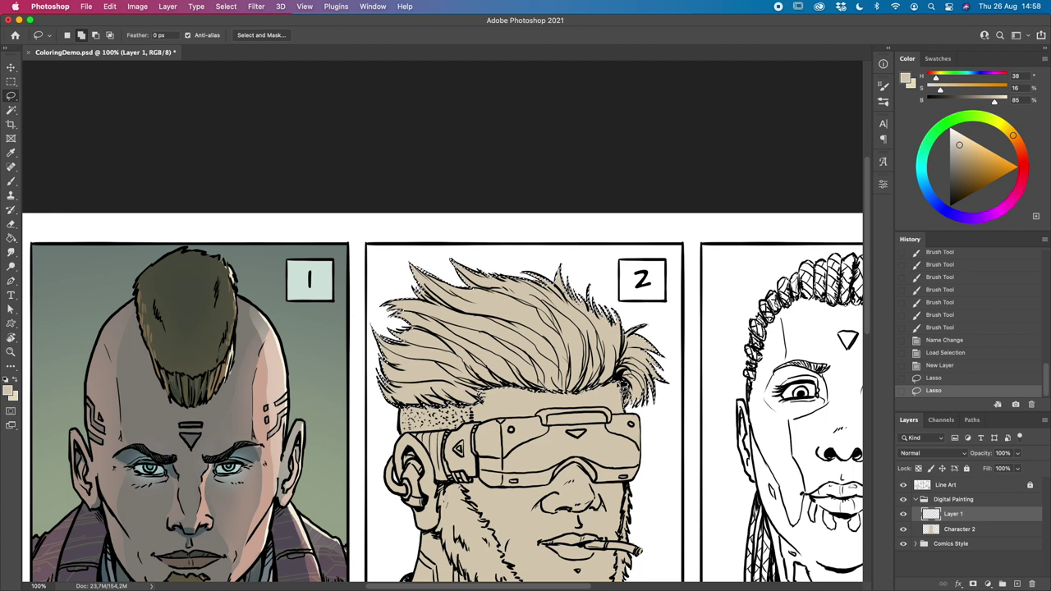
drag(622, 384, 626, 407)
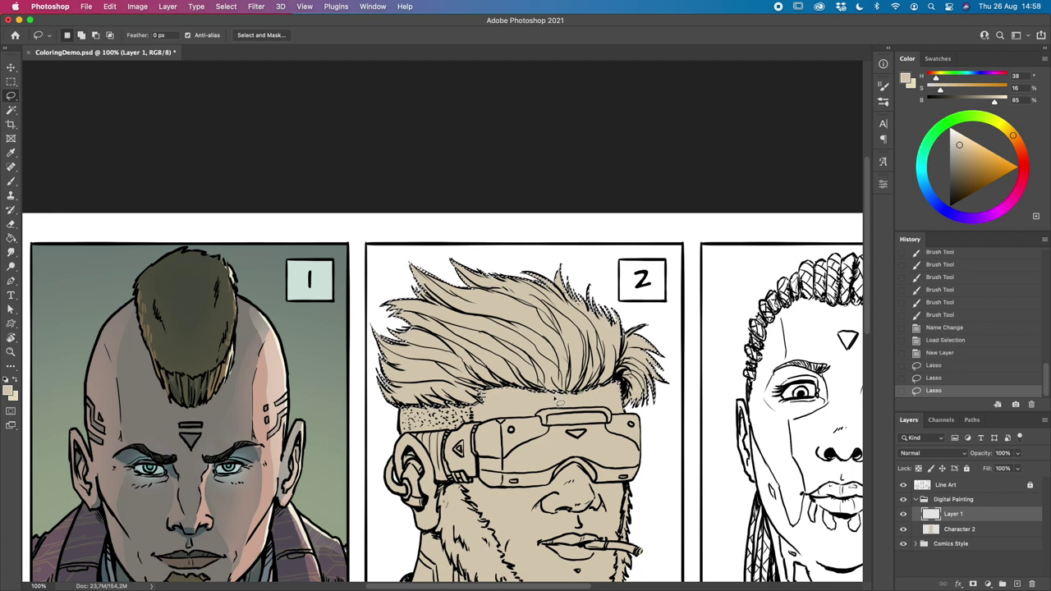
key(alt)
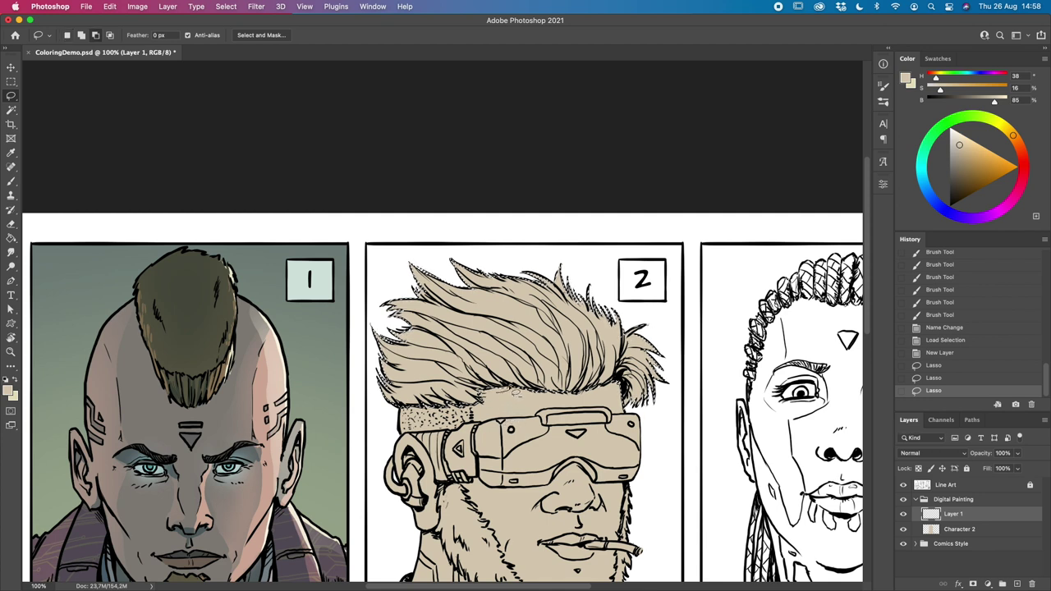
drag(502, 395, 505, 392)
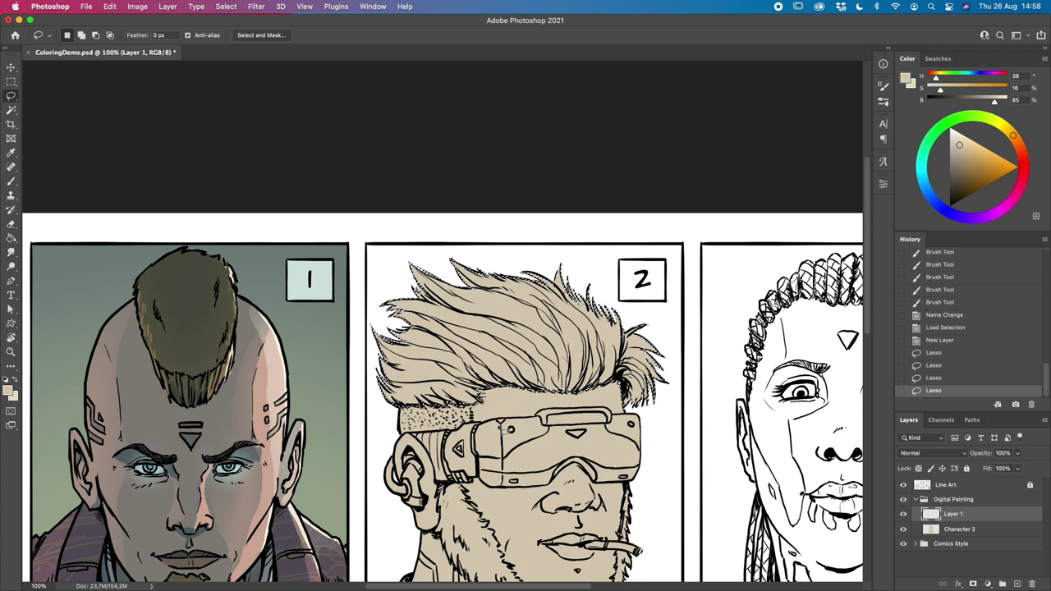
Step: Fill the hair selection on the new layer with a light orange-brown (H 33, S 39, B 79) and deselect
mouse_move(1018, 152)
mouse_down()
mouse_move(1016, 138)
mouse_move(964, 150)
mouse_move(971, 156)
mouse_up()
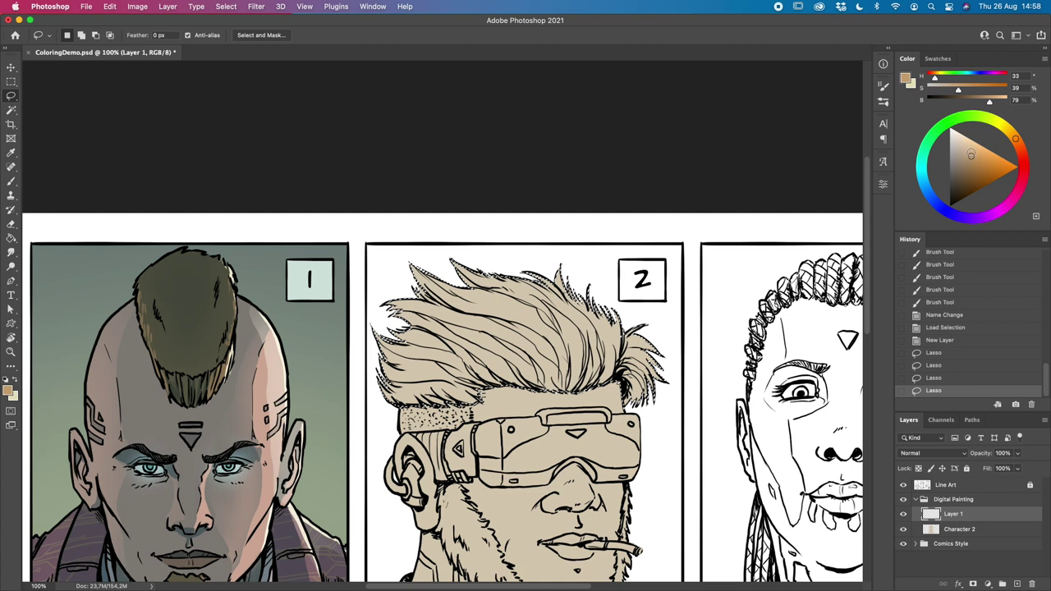
key(g)
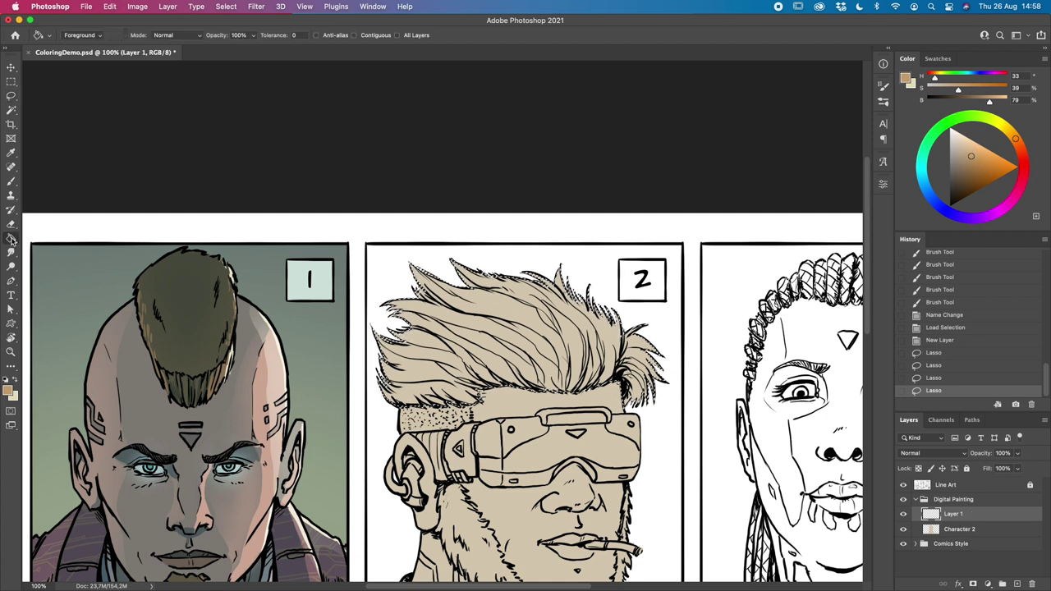
click(551, 361)
key(super+d)
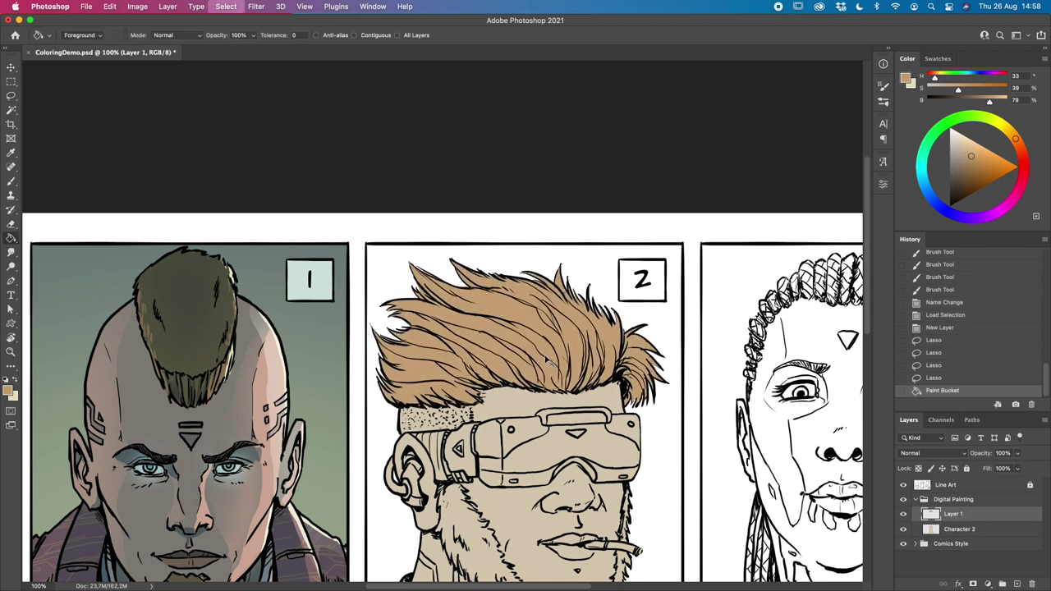
Step: Check the hair flat with the Line Art layer temporarily hidden, and rename the layer "Hair"
click(903, 485)
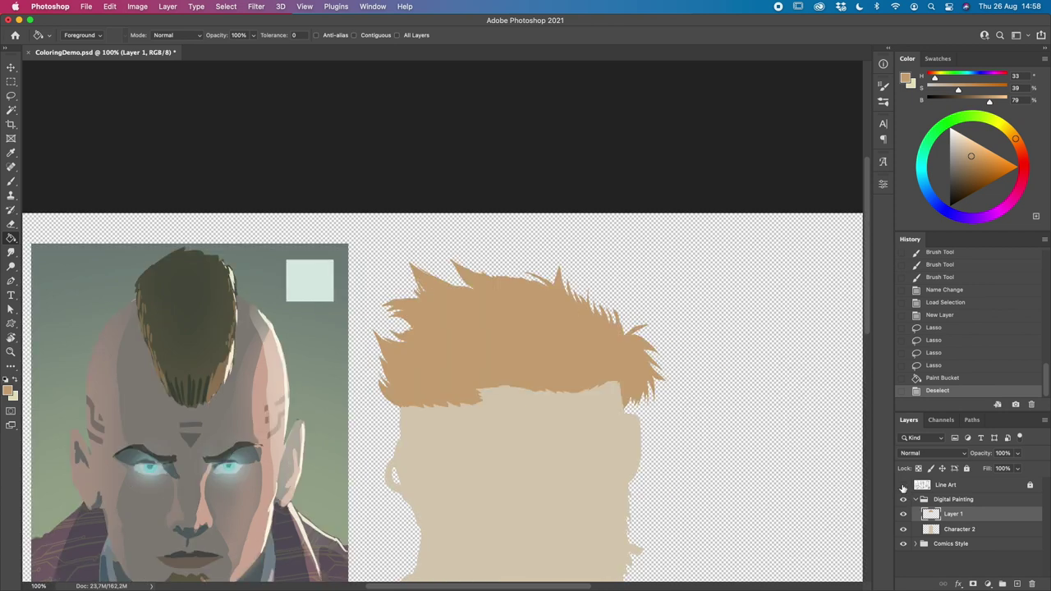
drag(668, 487, 698, 320)
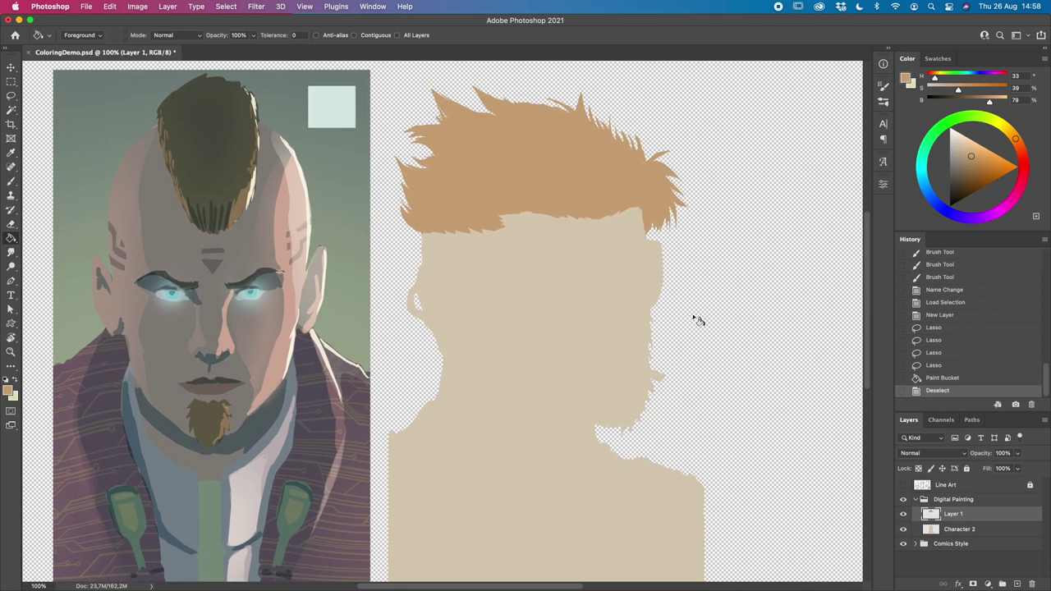
double_click(953, 514)
text(Hair)
key(Return)
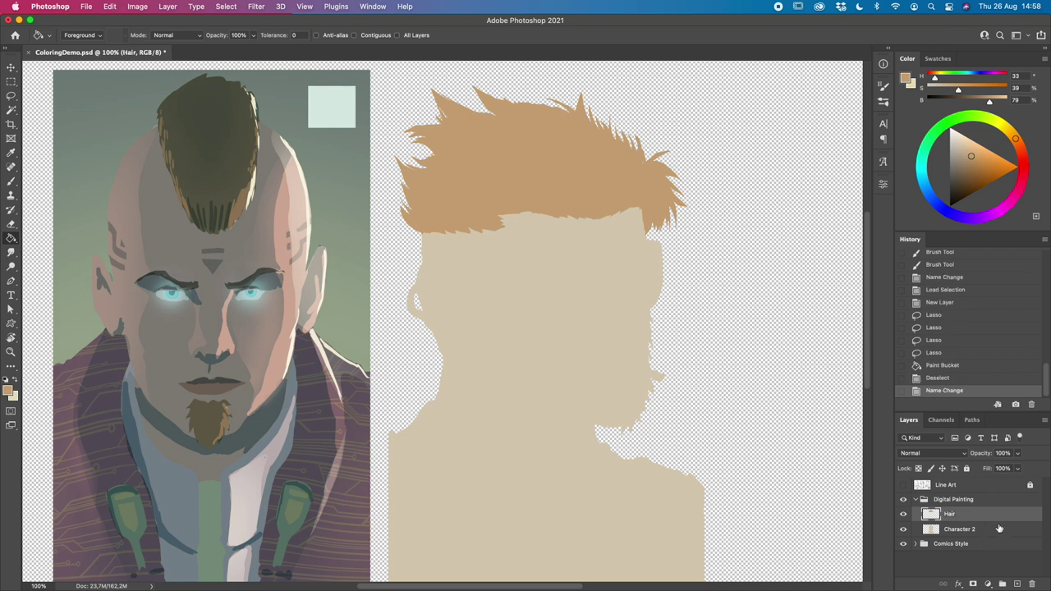
click(903, 485)
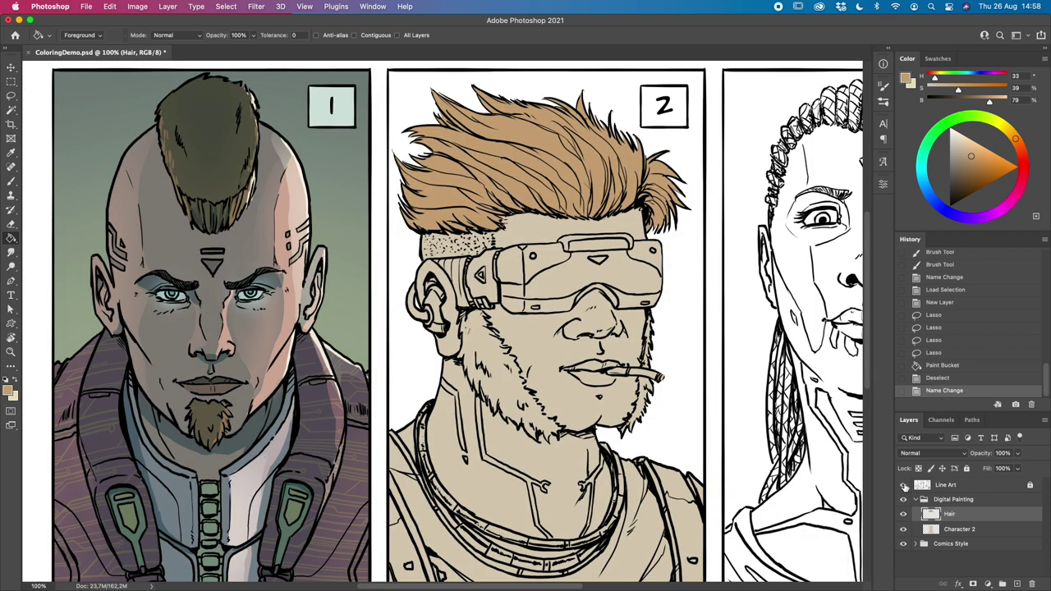
Step: Load the Character 2 layer's silhouette as a selection and add a new empty layer directly above it
key(l)
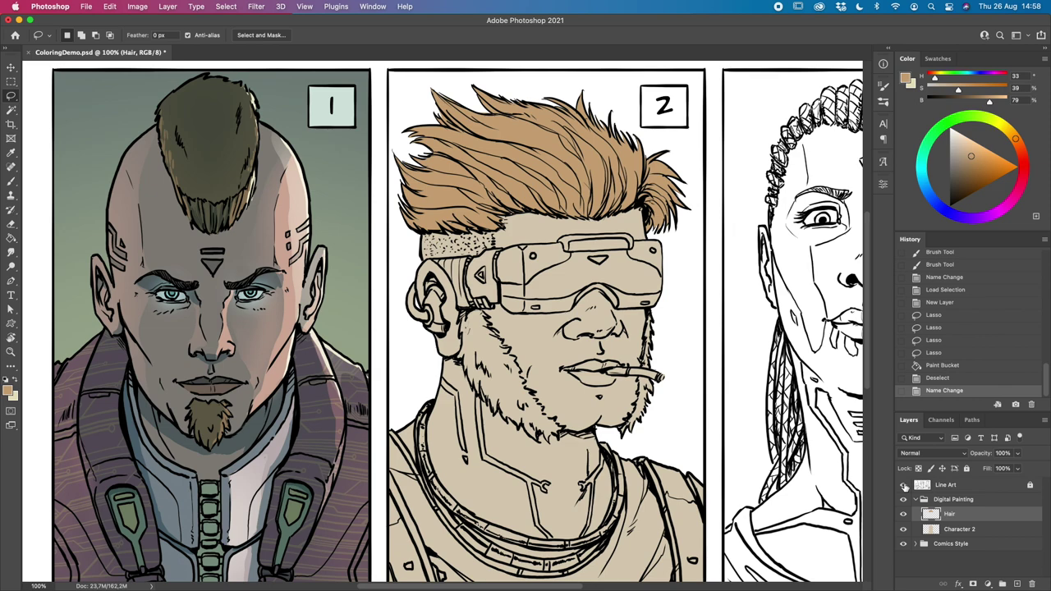
drag(738, 432, 755, 403)
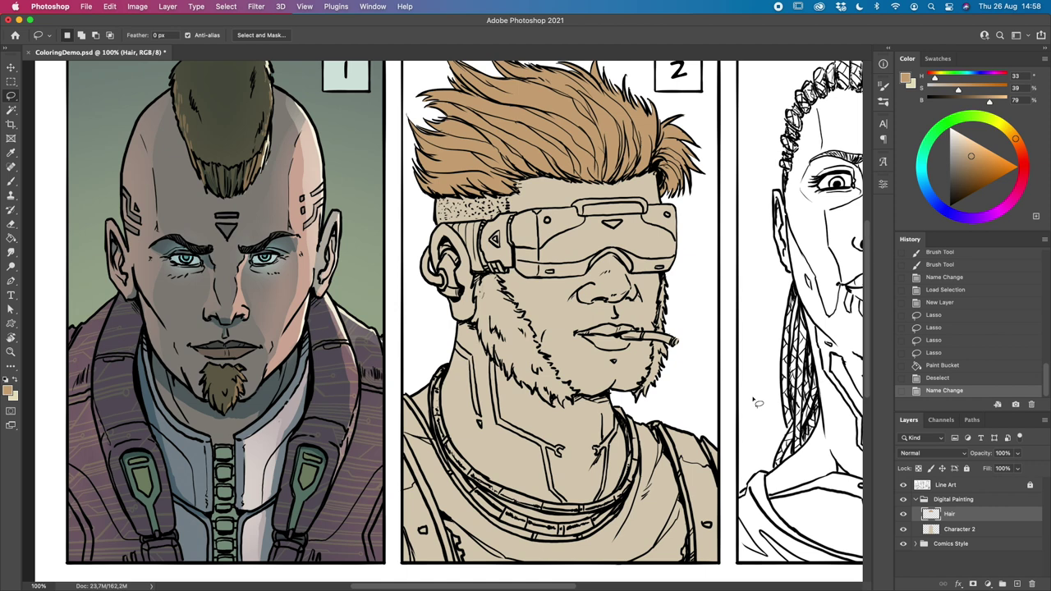
click(971, 528)
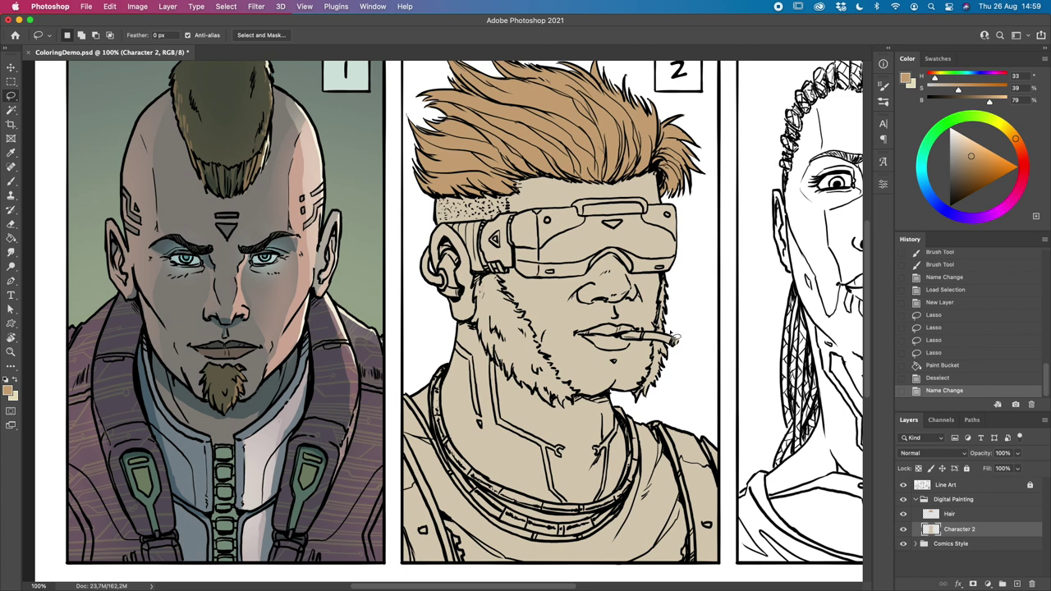
super+click(960, 531)
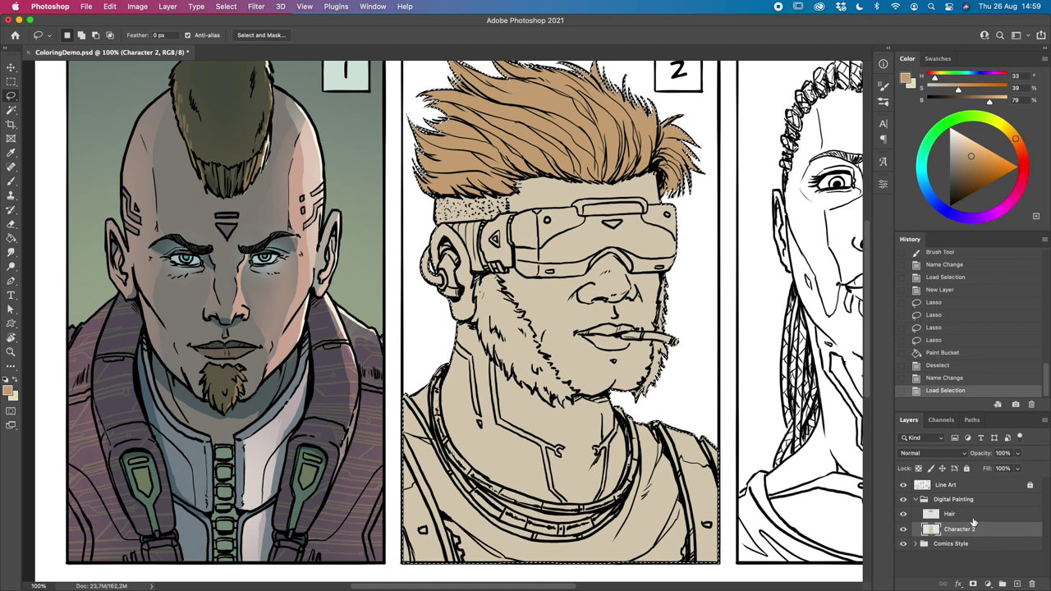
key(super+shift+alt+n)
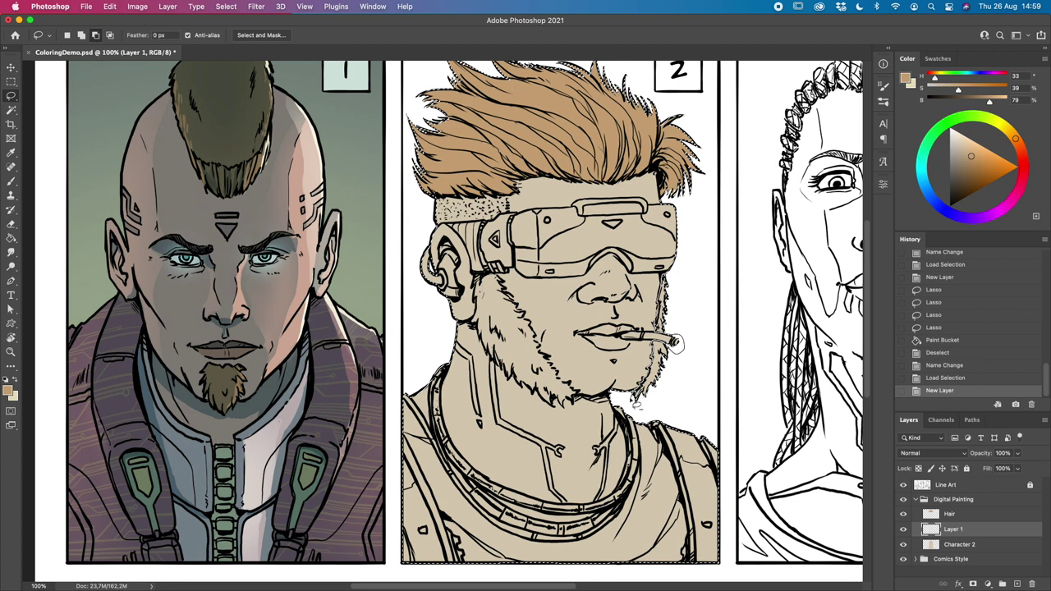
Step: Subtract the face area between the sideburns from the selection with the Lasso, tracing the beard's jagged edges
drag(628, 402, 578, 395)
drag(538, 363, 536, 360)
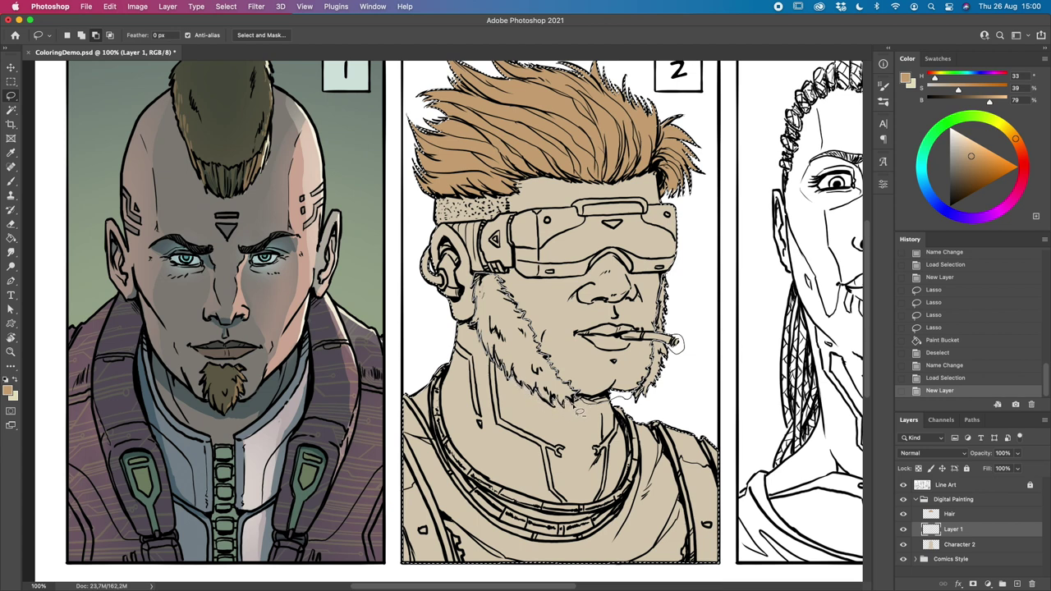
mouse_move(580, 401)
mouse_down()
mouse_move(585, 443)
mouse_move(568, 449)
mouse_move(482, 417)
mouse_move(463, 332)
mouse_move(497, 231)
mouse_move(644, 245)
mouse_move(675, 277)
mouse_up()
drag(675, 343, 578, 402)
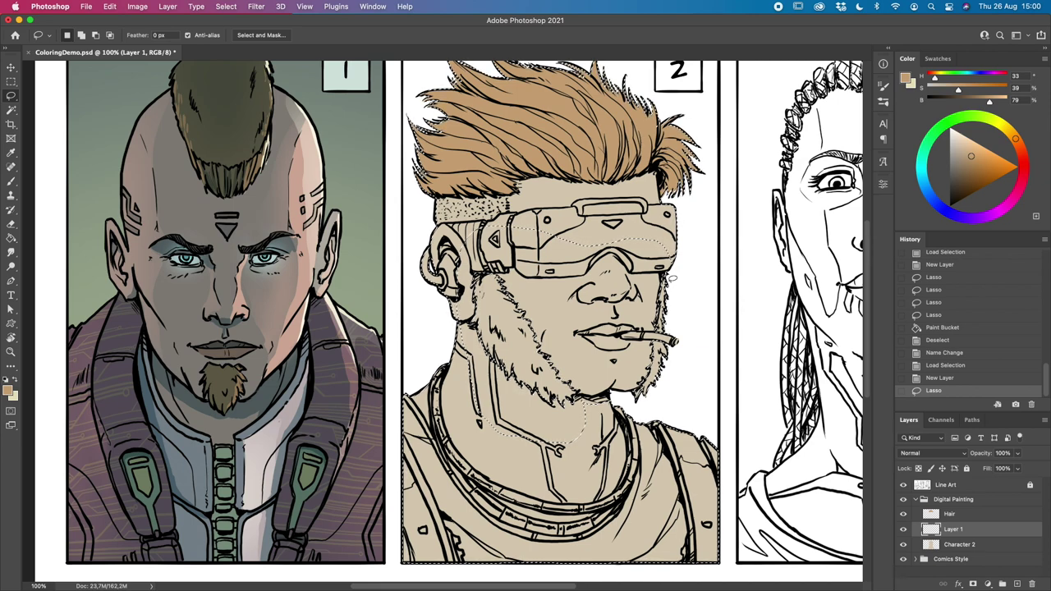
Step: Subtract the remaining head, neck and torso areas around the beard from the selection with the Lasso
scroll(685, 347, up, 2)
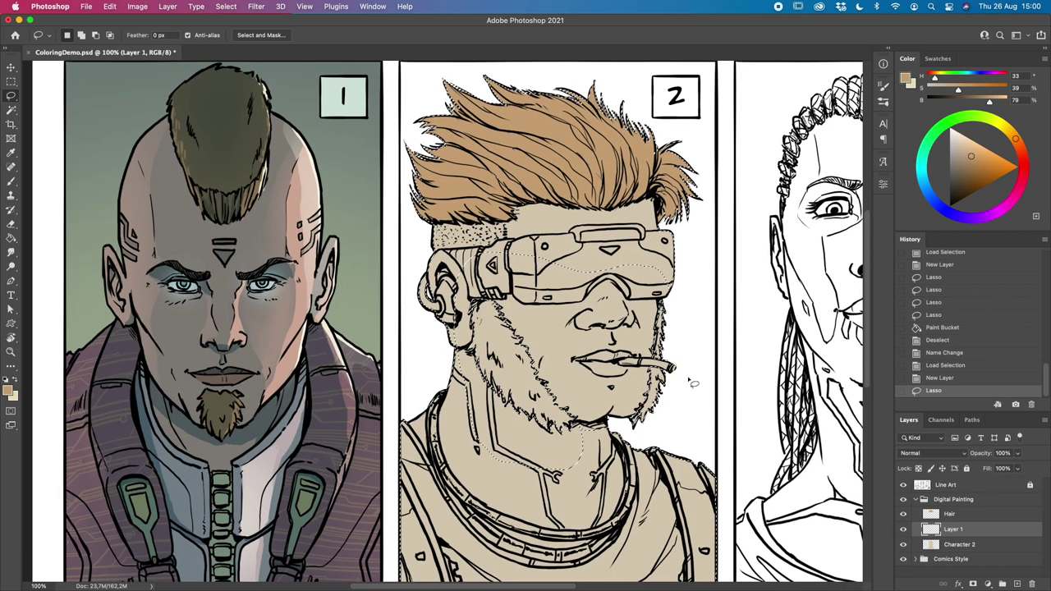
mouse_move(432, 69)
mouse_down()
mouse_move(394, 215)
mouse_move(404, 328)
mouse_move(390, 450)
mouse_move(423, 514)
mouse_move(451, 535)
mouse_move(503, 505)
mouse_move(505, 453)
mouse_move(475, 379)
mouse_up()
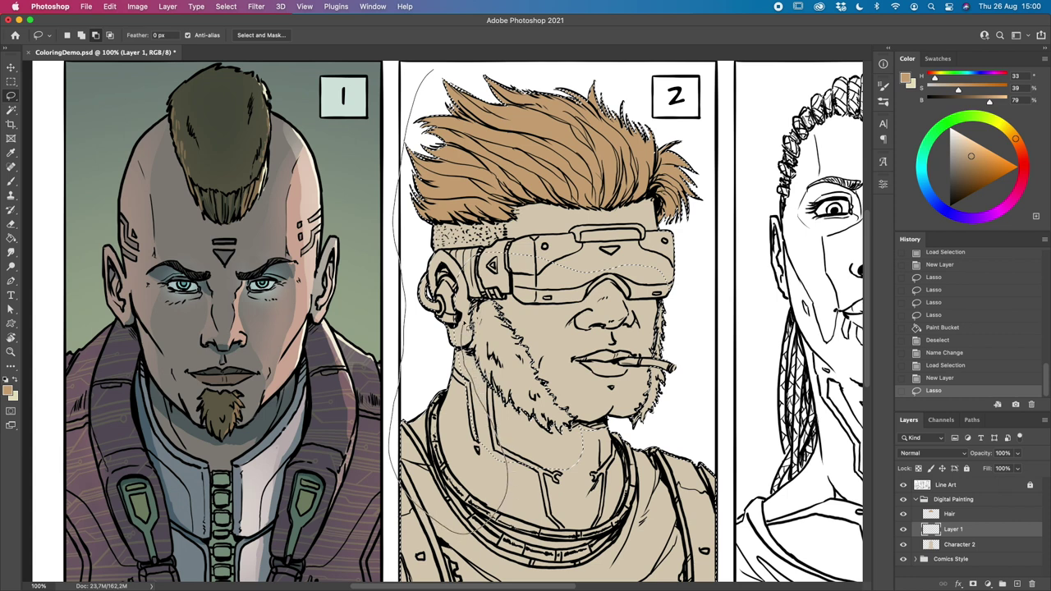
mouse_move(562, 291)
mouse_down()
mouse_move(686, 295)
mouse_move(720, 152)
mouse_move(630, 88)
mouse_move(491, 61)
mouse_move(417, 85)
mouse_up()
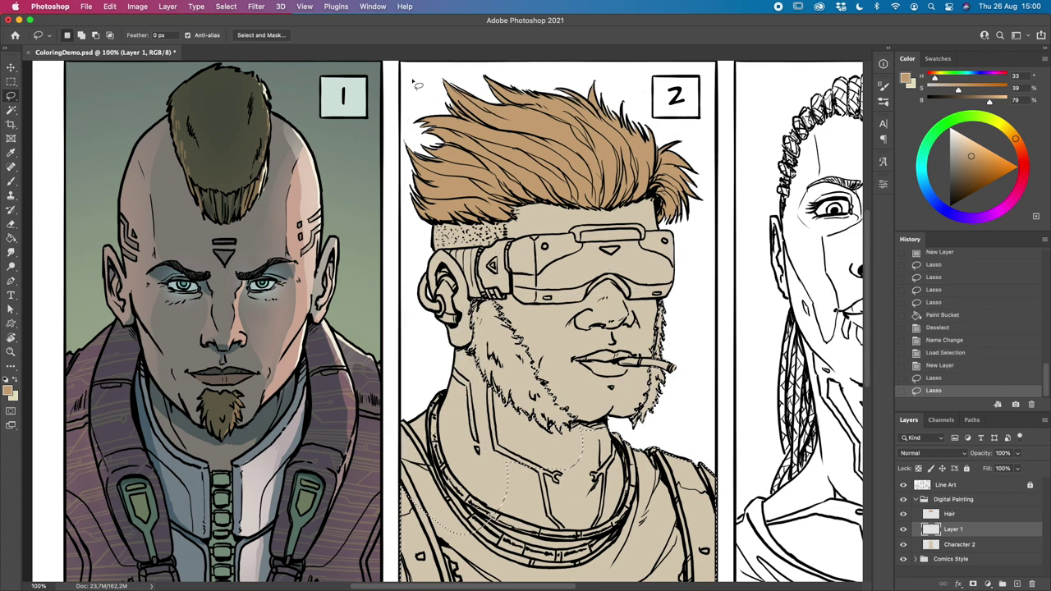
scroll(667, 320, down, 5)
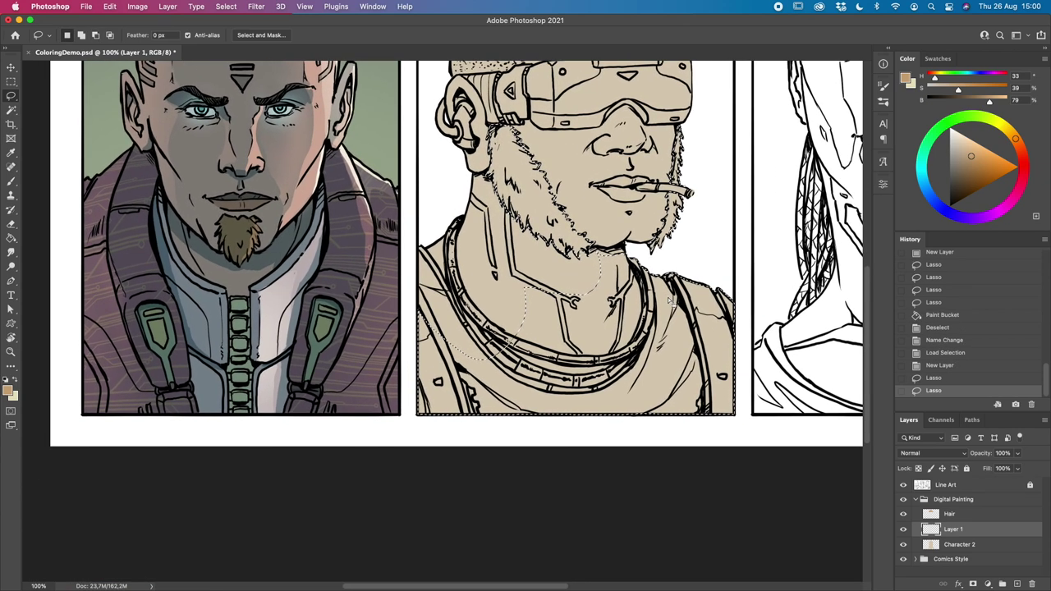
mouse_move(408, 319)
mouse_down()
mouse_move(509, 476)
mouse_move(733, 467)
mouse_move(755, 395)
mouse_move(755, 296)
mouse_move(707, 266)
mouse_move(644, 264)
mouse_move(634, 248)
mouse_move(567, 284)
mouse_move(495, 279)
mouse_move(420, 294)
mouse_up()
drag(720, 237, 690, 404)
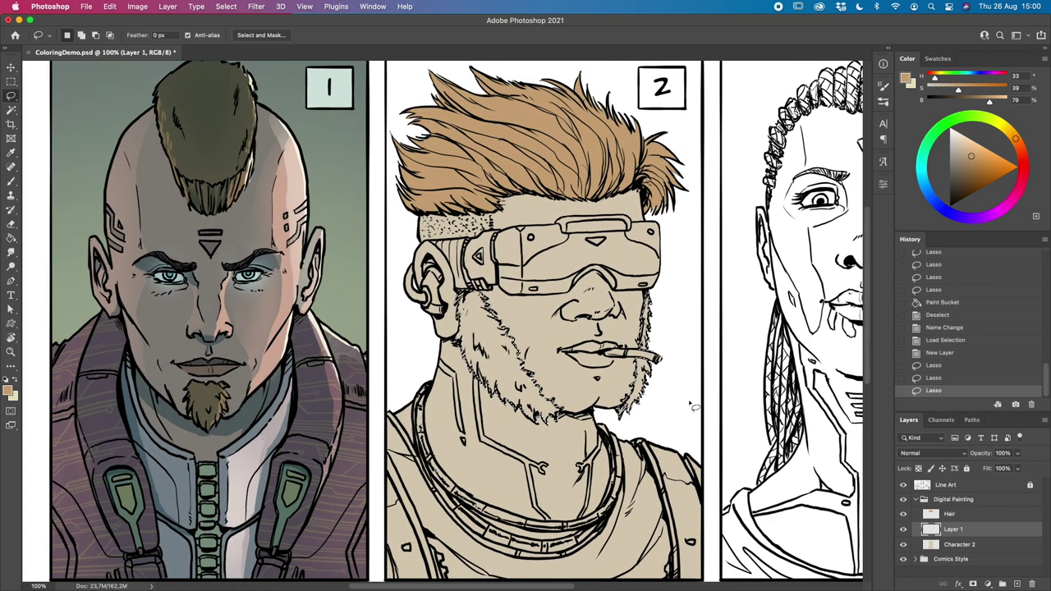
Step: Fill the beard selection on the new layer with the hair's orange-brown and deselect
key(g)
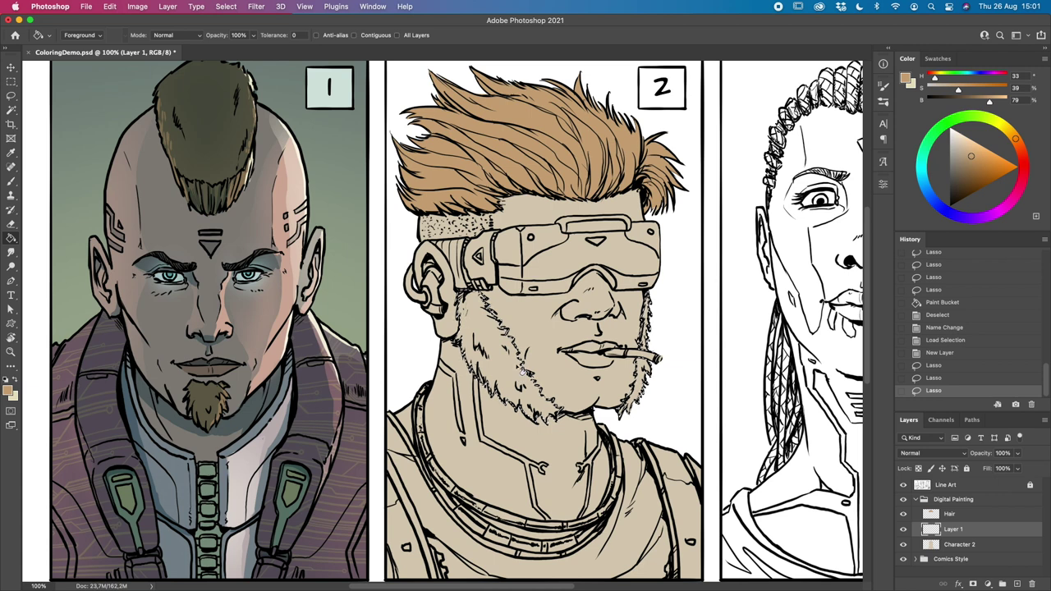
click(493, 370)
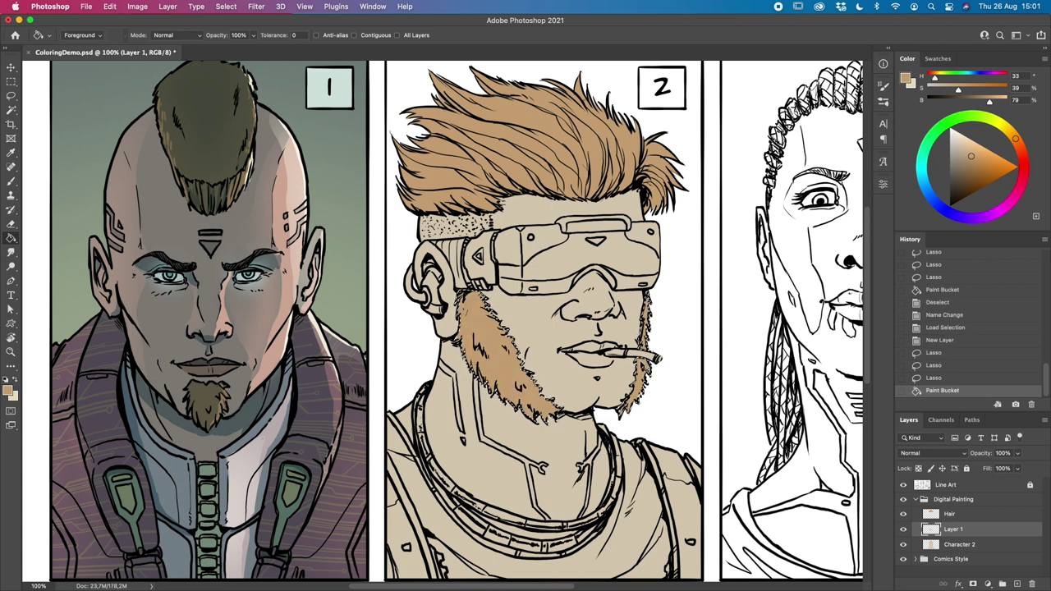
key(super+d)
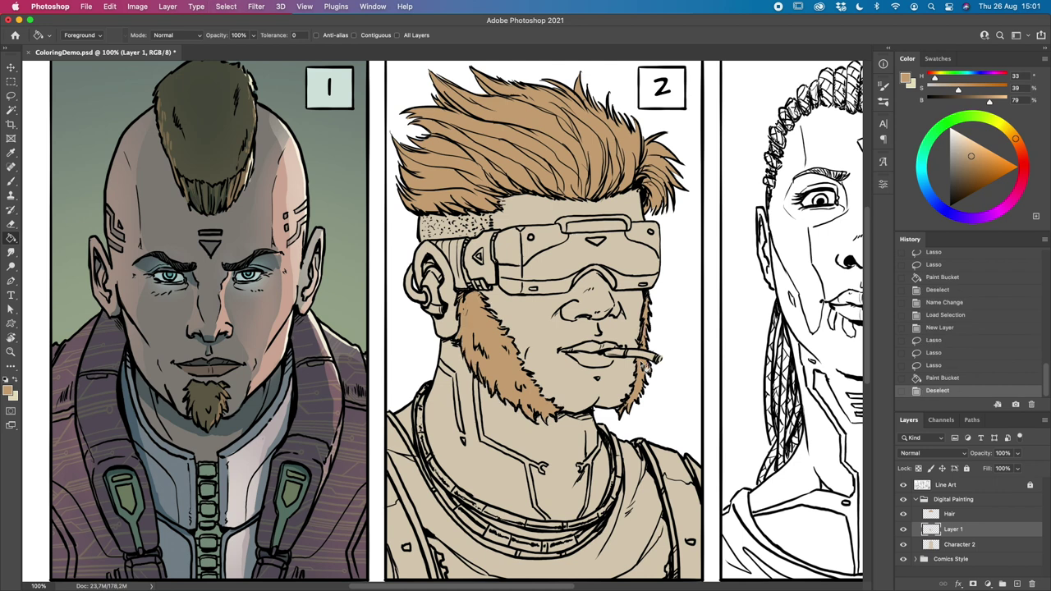
Step: Check the beard flat with the Line Art layer temporarily hidden, and rename the layer "Baird"
click(903, 485)
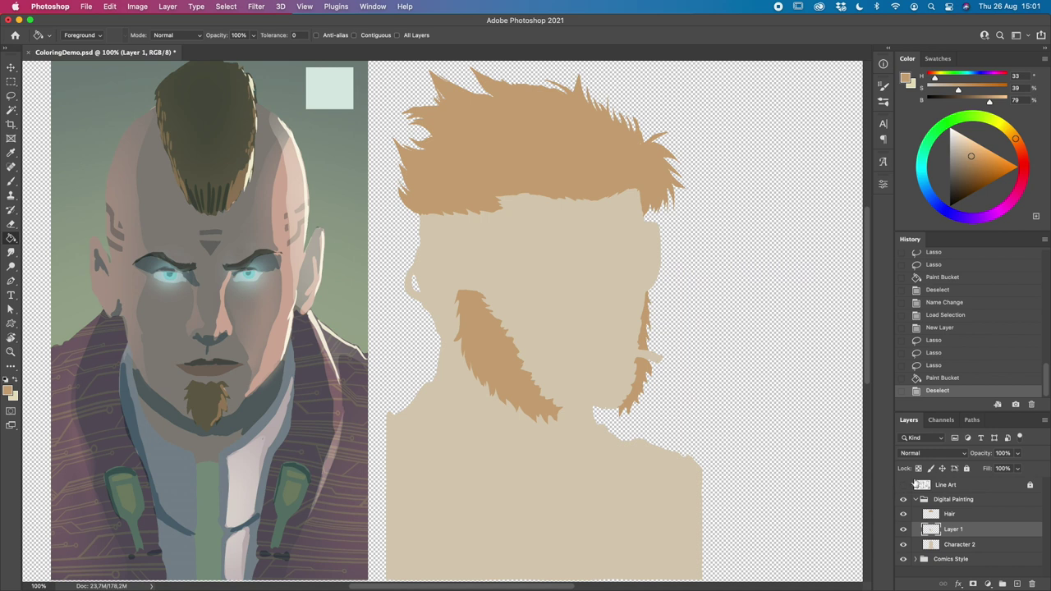
click(903, 485)
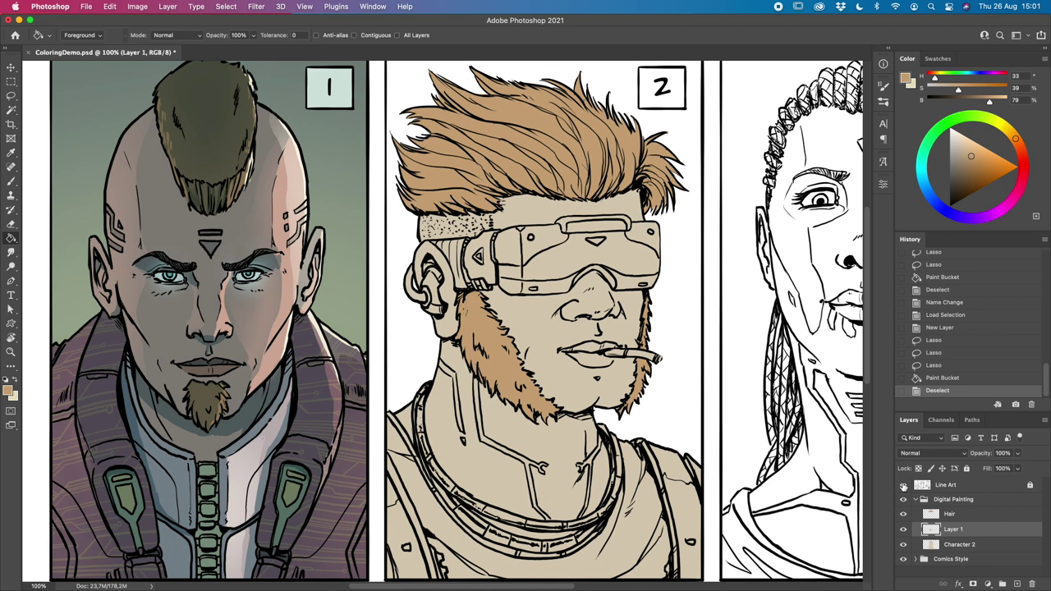
double_click(952, 530)
text(Baird)
key(Return)
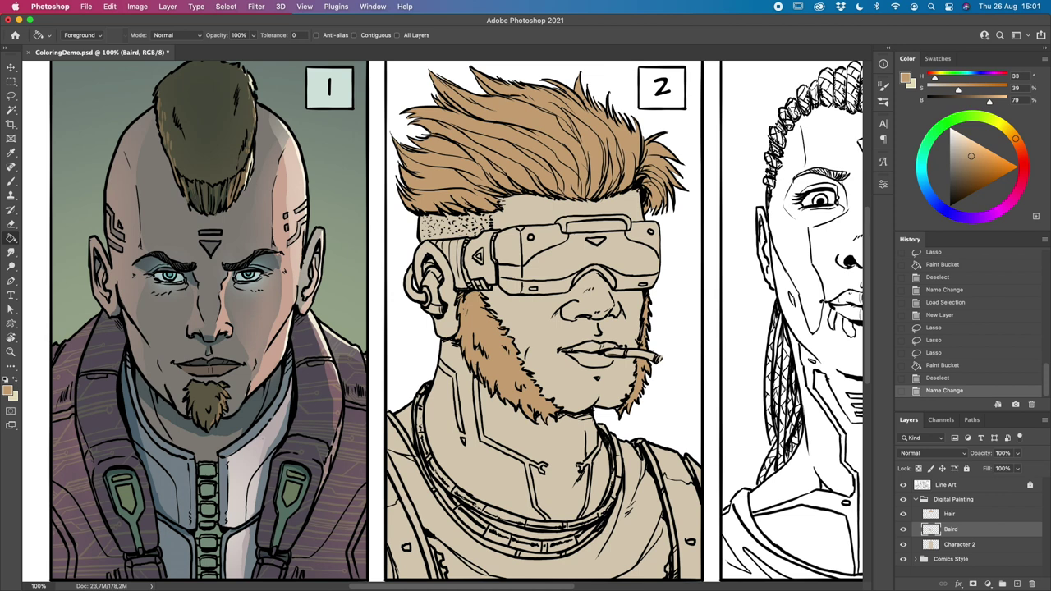
Step: Block in the stubbled side hair above the ear with a darker brown (H 33, S 48, B 70) on its own layer, trimmed to the silhouette
mouse_move(497, 212)
mouse_down()
mouse_move(492, 238)
mouse_move(410, 215)
mouse_move(415, 242)
mouse_up()
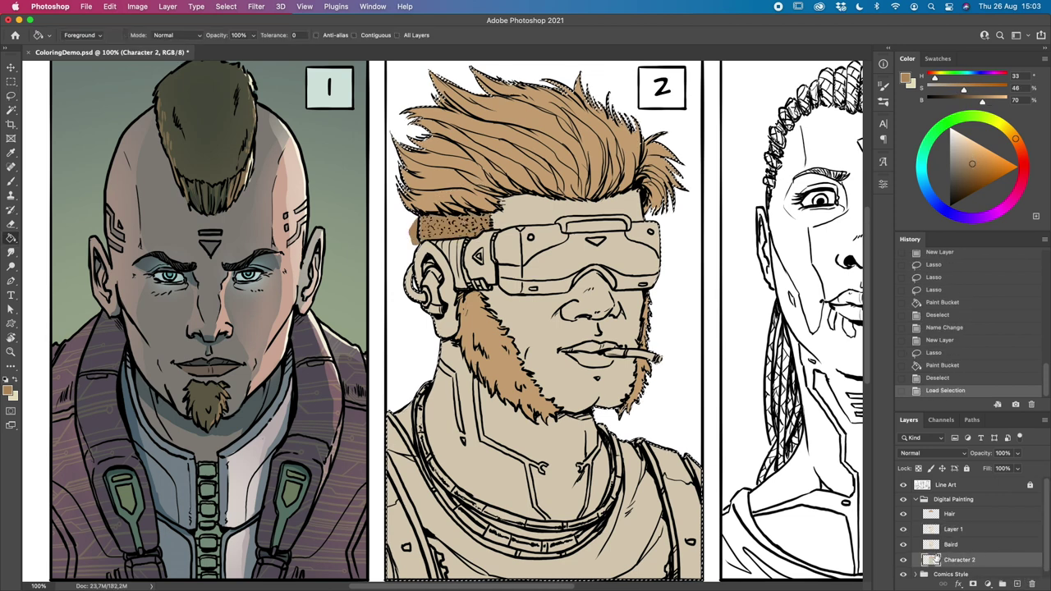
click(936, 529)
Step: Rename the side hair's layer "Side Hair" and adjust its colour with Hue/Saturation
double_click(952, 529)
text(Side Hair)
key(Return)
key(super+u)
key(Return)
Step: Outline character 2's VR headset and its side strap with a freehand Lasso selection
key(l)
mouse_move(419, 238)
mouse_down()
mouse_move(492, 291)
mouse_move(422, 234)
mouse_up()
mouse_move(559, 222)
mouse_down()
mouse_move(548, 232)
mouse_move(492, 229)
mouse_move(673, 246)
mouse_move(665, 304)
mouse_move(506, 322)
mouse_up()
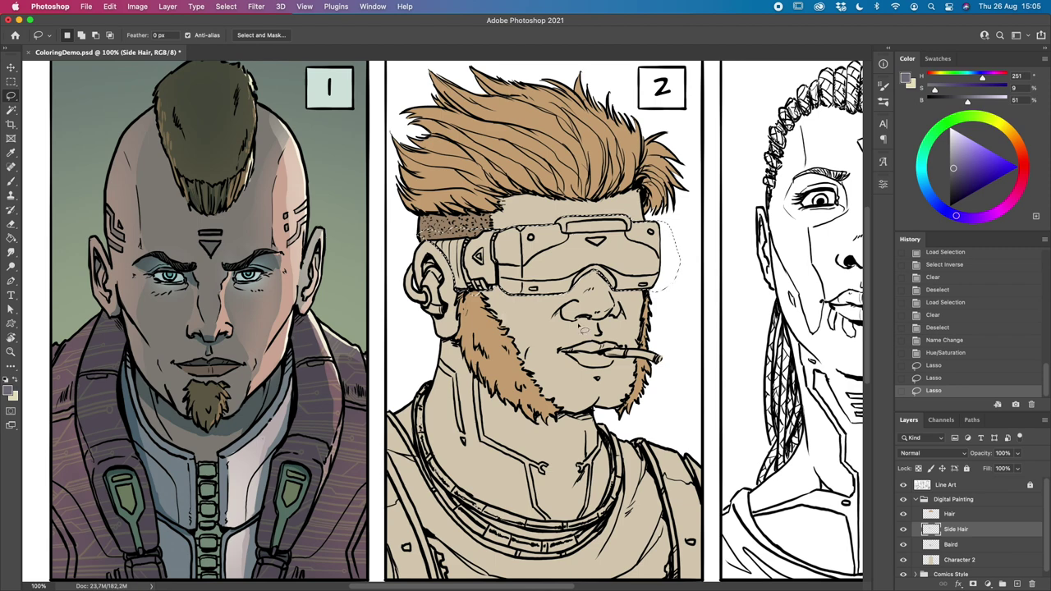
Step: Fill the headset selection with a muted grey-violet (H 251, S 9, B 51) on a separate new layer and deselect
key(g)
click(575, 254)
key(super+z)
key(super+shift+alt+n)
click(575, 254)
key(super+d)
Step: Trim the headset fill to the Character 2 silhouette and clear the parts overlapping the Hair and Baird layers
super+click(930, 556)
key(super+shift+i)
key(Delete)
super+click(930, 509)
key(Delete)
super+click(930, 540)
key(Delete)
key(super+d)
Step: Check the headset flat with the Line Art layer temporarily hidden, and rename its layer "VR Headset"
scroll(1047, 498, up, 1)
click(902, 484)
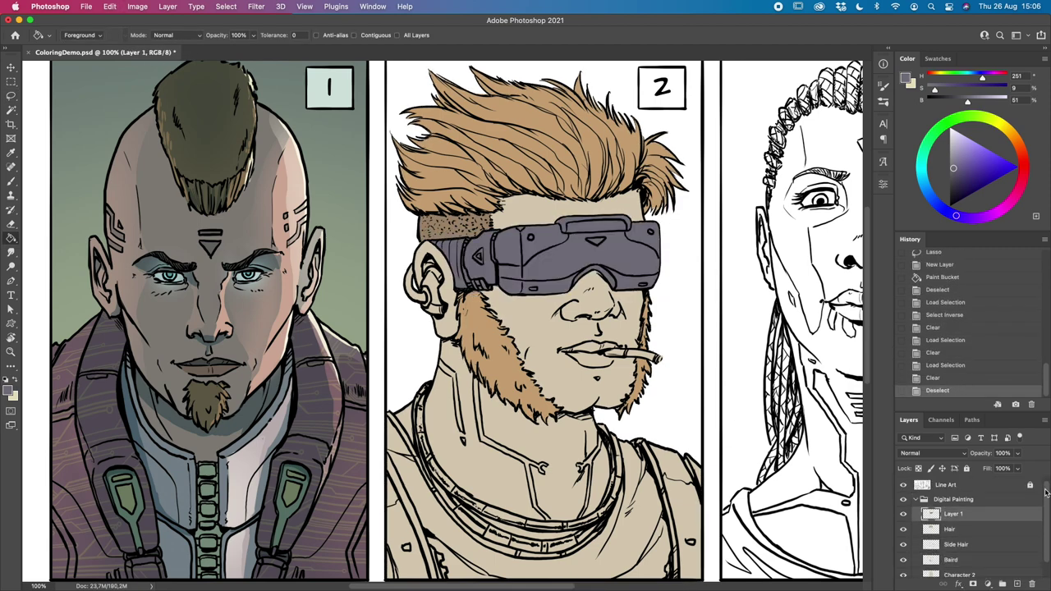
click(902, 484)
double_click(957, 513)
text(VR Headset)
key(Return)
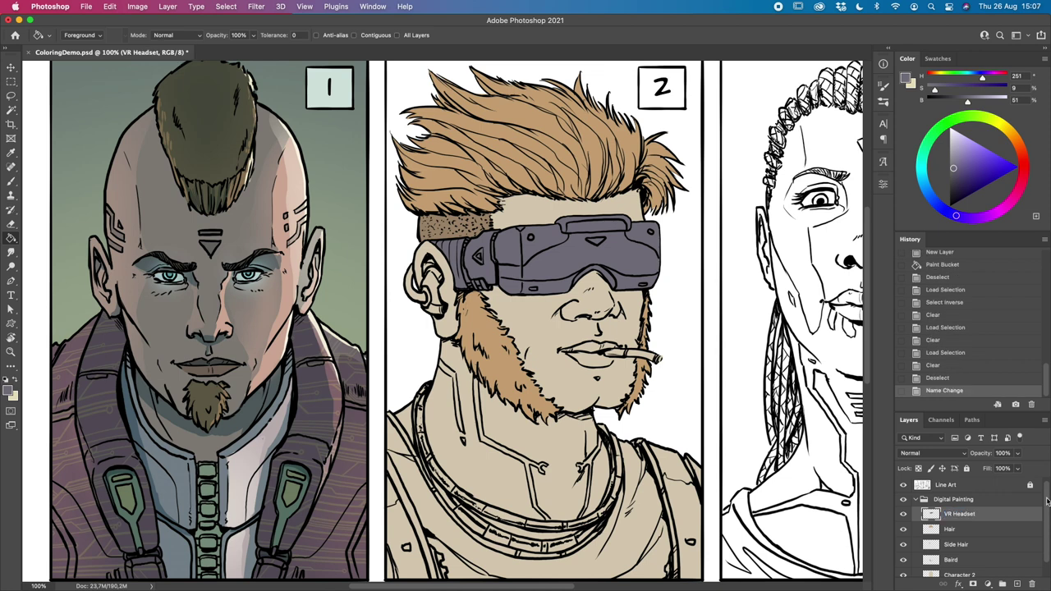
Step: Outline character 2's lips with the Lasso and fill them with a muted pink on a new layer
drag(968, 413, 968, 361)
key(l)
mouse_move(566, 349)
mouse_down()
mouse_move(624, 366)
mouse_move(579, 345)
mouse_up()
click(1017, 583)
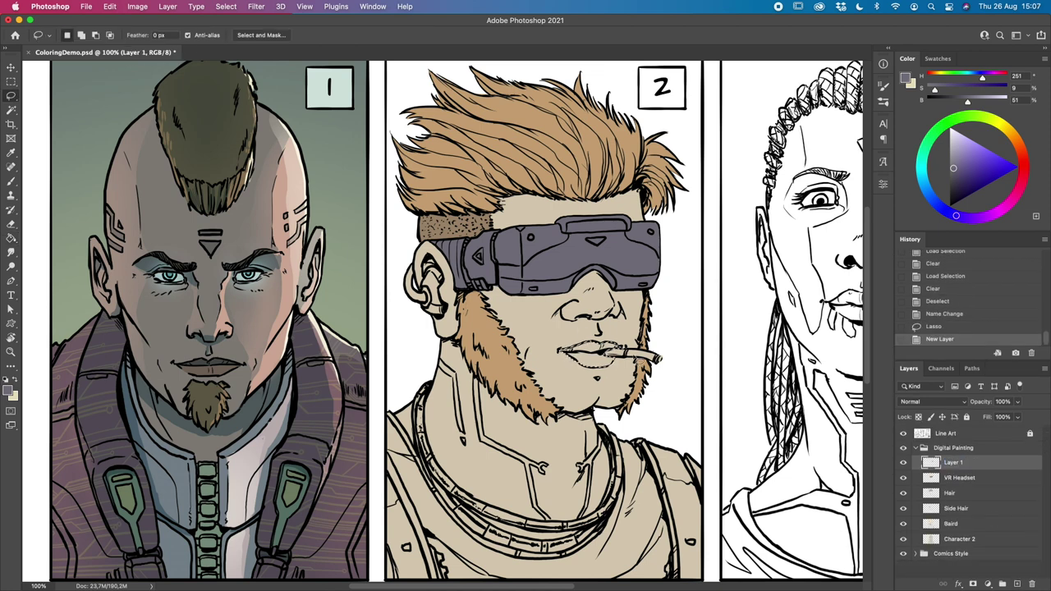
key(g)
alt+click(575, 386)
click(591, 353)
click(608, 348)
key(super+d)
Step: Outline the device on character 2's ear with the Lasso and fill it with the headset's grey-violet on a new layer
key(l)
mouse_move(427, 262)
mouse_down()
mouse_move(406, 296)
mouse_move(447, 292)
mouse_move(429, 262)
mouse_up()
click(1017, 583)
key(g)
alt+click(566, 246)
click(419, 295)
key(super+d)
Step: Trim the ear-device fill to the Character 2 silhouette and touch up its edges with the Brush tool
click(959, 554)
super+click(930, 554)
key(shift+super+i)
click(965, 466)
key(Delete)
key(super+d)
key(b)
Step: Rename the ear-device layer "Earset" and the lips layer "Lips", and check the flats with Line Art temporarily hidden
double_click(952, 462)
text(Ear)
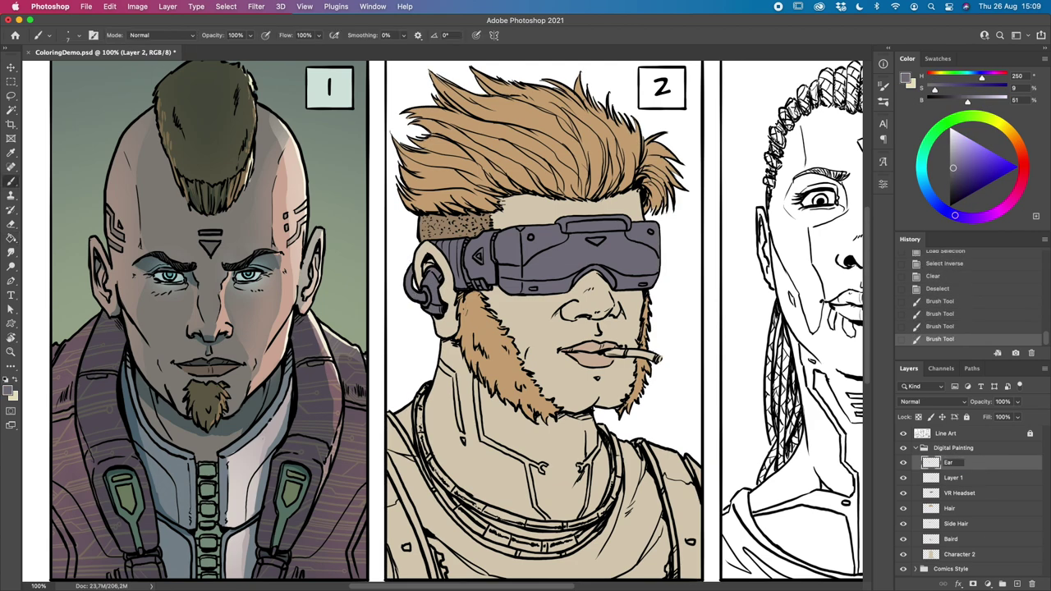
text(set)
key(Tab)
text(Lips)
click(903, 433)
click(903, 434)
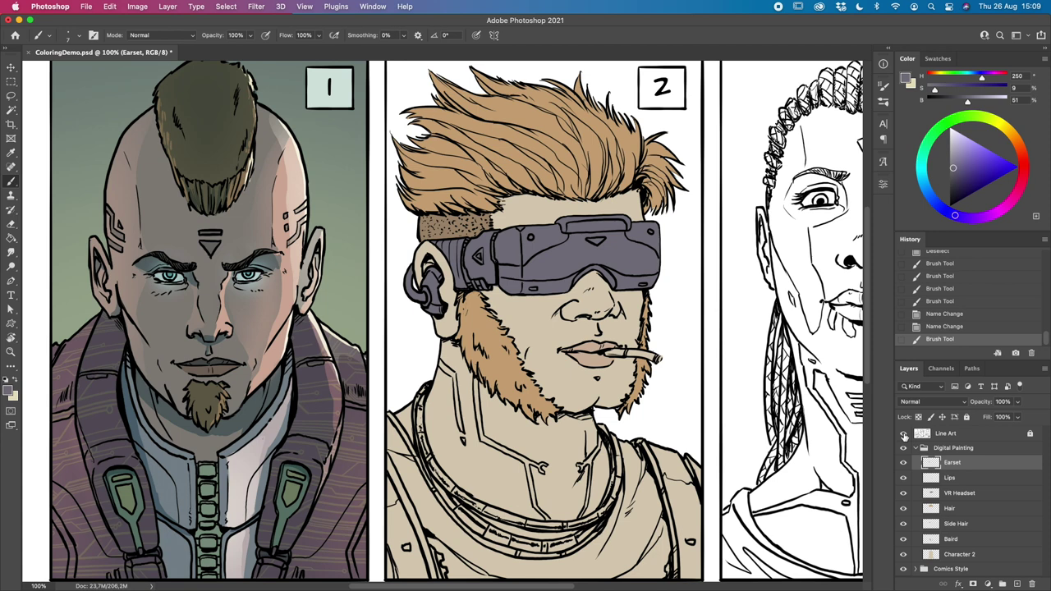
Step: Add a new layer and outline both neck chains with the Lasso, subtracting the gaps around them from the selection
scroll(444, 320, down, 2)
scroll(443, 320, left, 1)
key(shift+super+alt+n)
key(l)
mouse_move(435, 419)
mouse_down()
mouse_move(457, 431)
mouse_move(427, 414)
mouse_up()
mouse_move(663, 383)
mouse_down()
mouse_move(641, 411)
mouse_move(616, 493)
mouse_move(638, 459)
mouse_move(642, 394)
mouse_up()
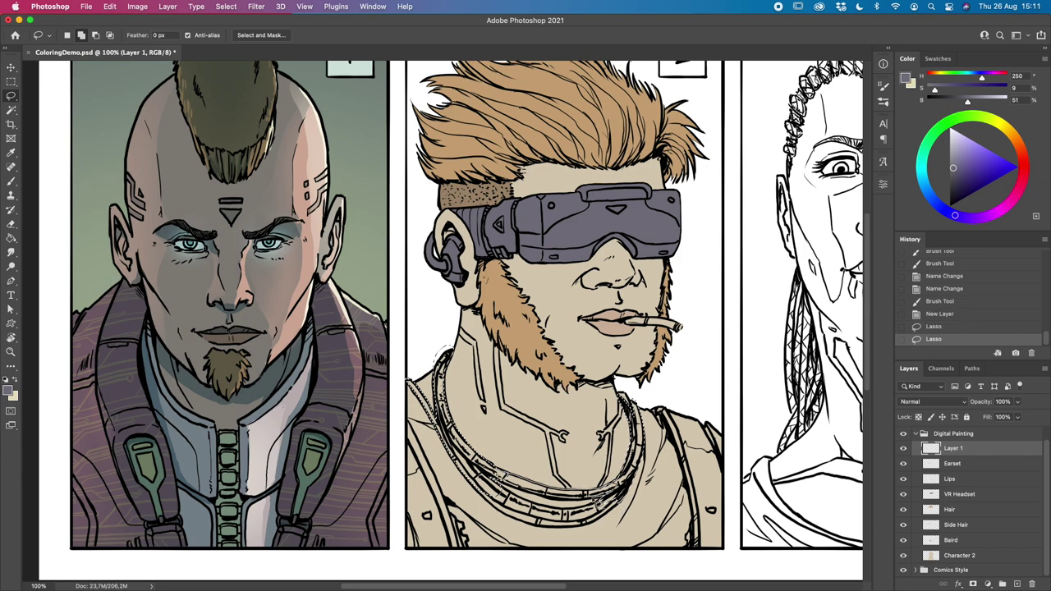
mouse_move(427, 380)
mouse_down()
mouse_move(558, 493)
mouse_move(629, 525)
mouse_up()
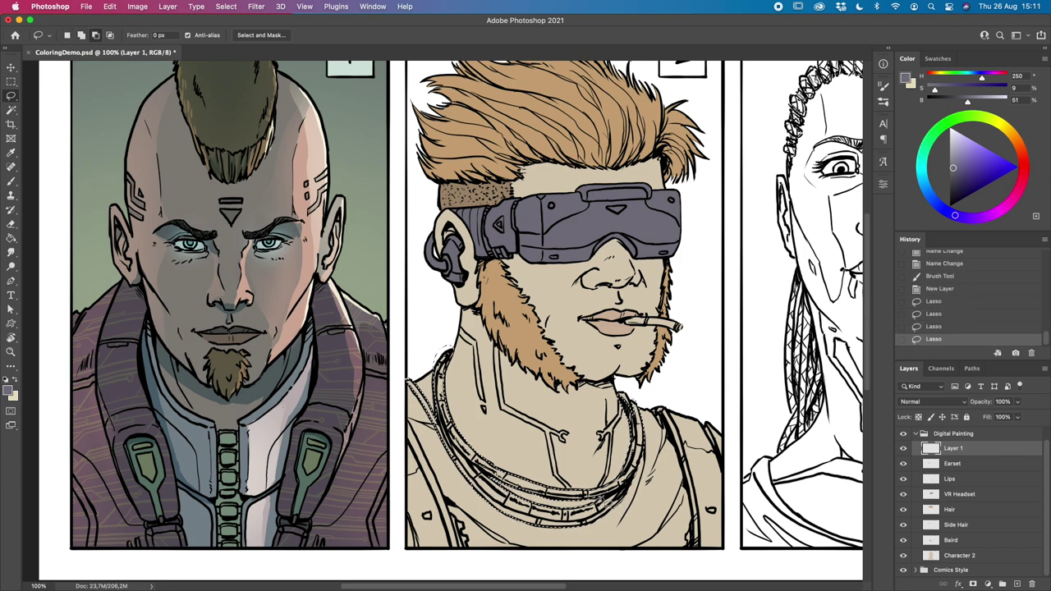
Step: Fill the chains with pale yellow (H 50, S 32, B 89) and trim the fill to the Character 2 silhouette
key(g)
click(541, 484)
key(super+d)
key(e)
super+click(930, 556)
key(shift+super+i)
key(Delete)
key(super+d)
Step: Fill a Lasso selection of the cigarette with pale blue (H 198, S 13, B 94) on a new layer and trim it to the silhouette
key(l)
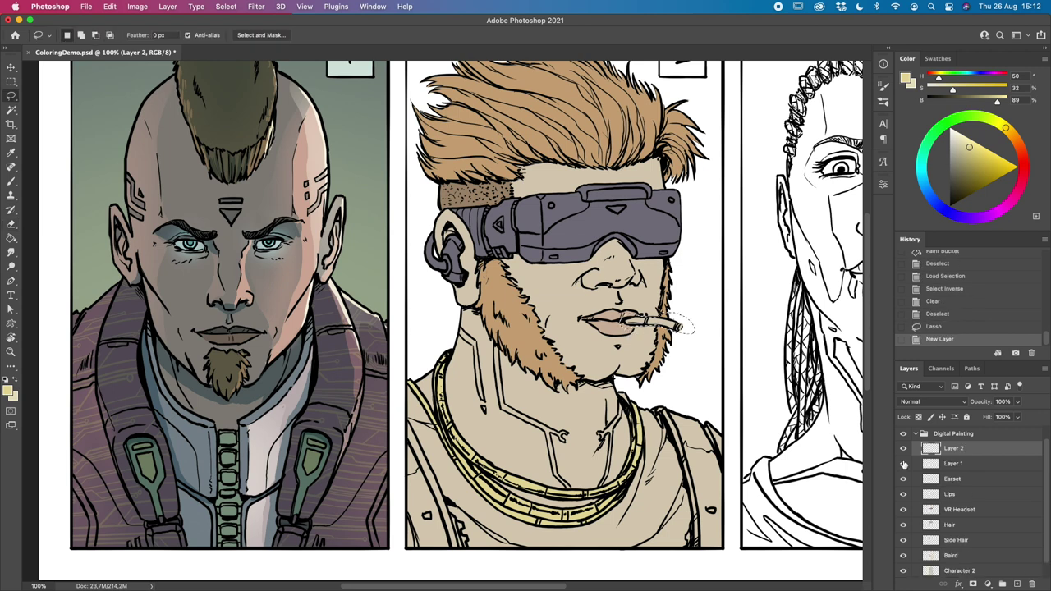
click(656, 325)
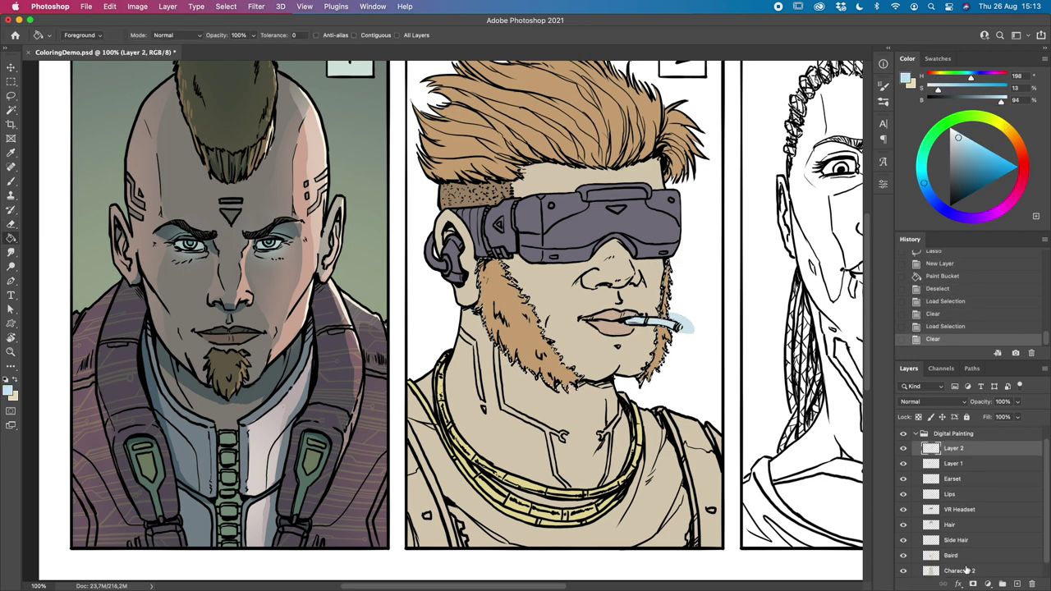
key(super+shift+i)
key(Delete)
key(super+z)
key(super+z)
key(super+shift+z)
key(super+shift+z)
key(super+d)
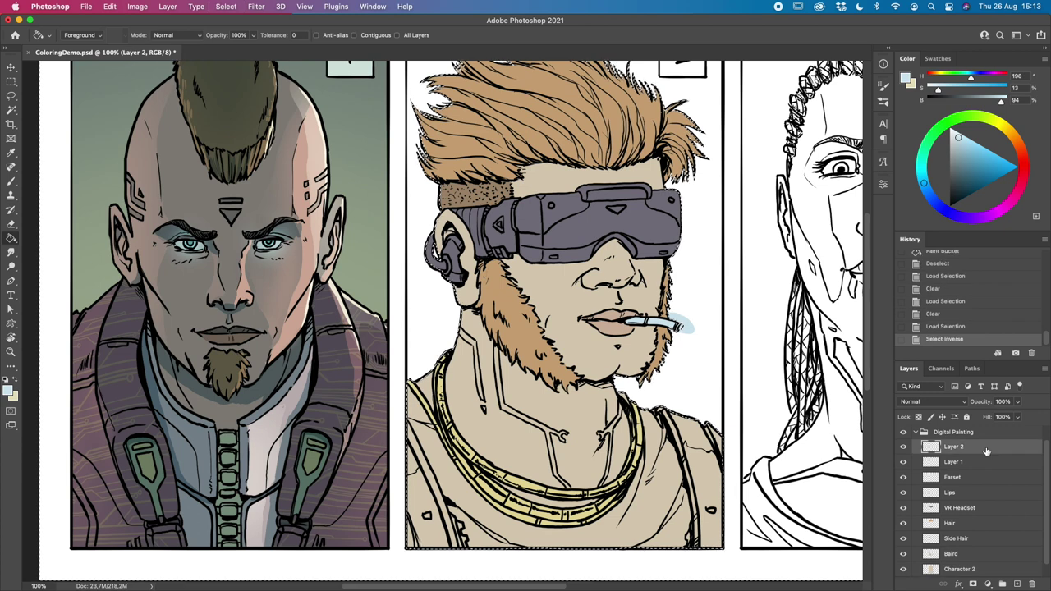
Step: Rename the chains layer "Chains" and the cigarette layer "Sigarette"
double_click(953, 463)
text(Chains)
key(Return)
double_click(953, 448)
text(Sigarette)
key(Return)
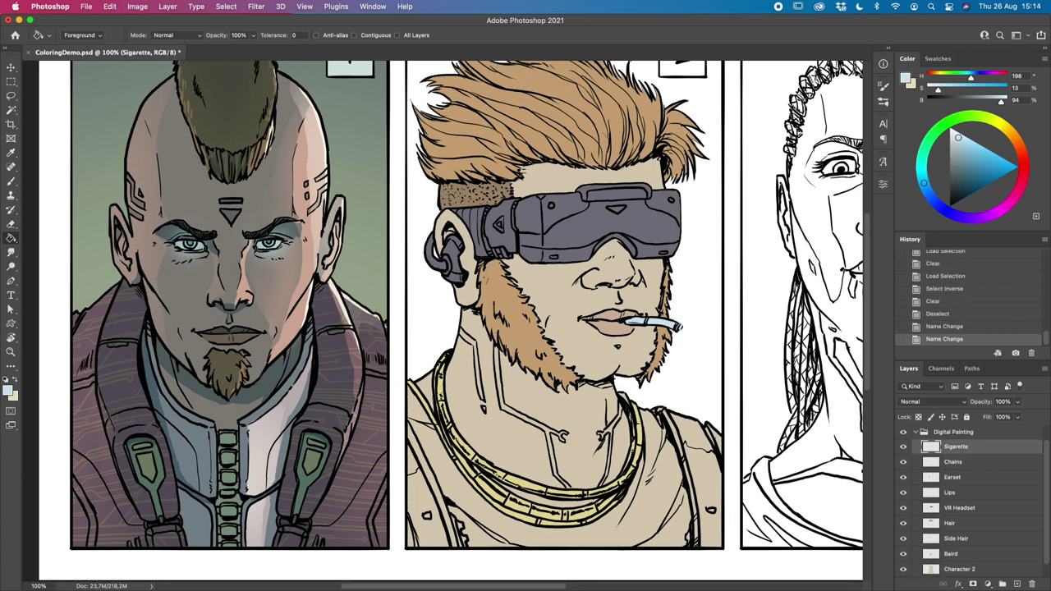
Step: Fill the lassoed shirt with pale blue-grey (H 198, S 7, B 92) on a new layer named "Shirt", trimmed to the Character 2 silhouette
click(1017, 584)
key(l)
mouse_move(409, 386)
mouse_down()
mouse_move(464, 530)
mouse_move(694, 475)
mouse_move(648, 394)
mouse_up()
key(g)
click(657, 509)
key(super+d)
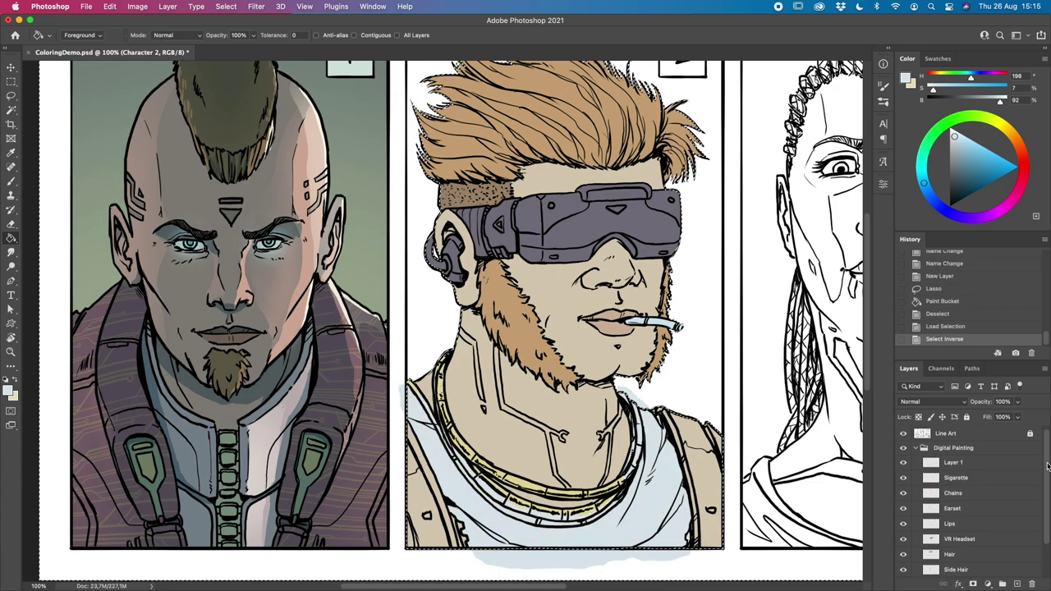
key(super+0)
key(super+d)
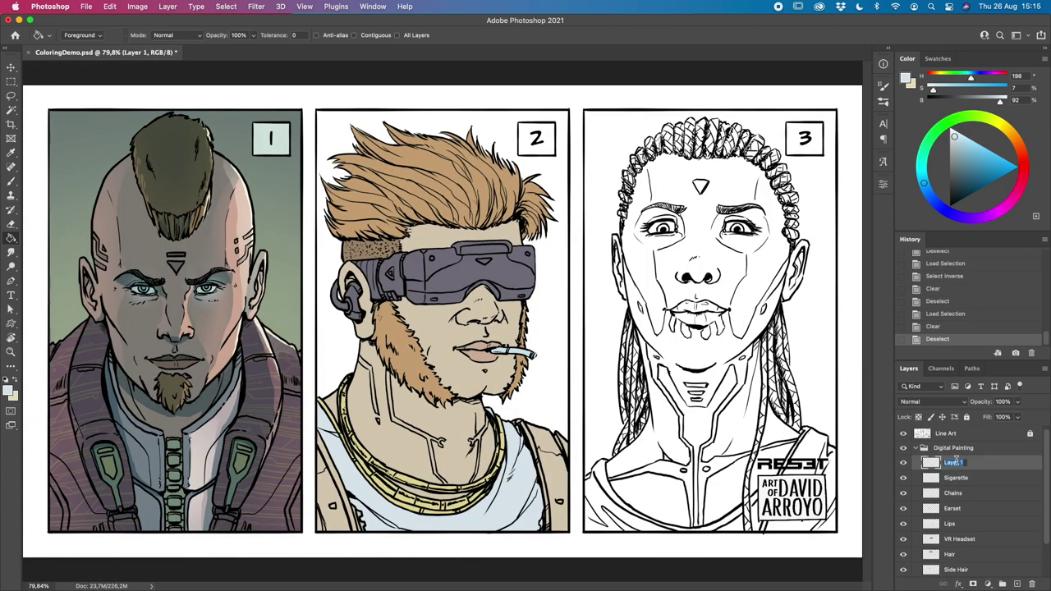
Step: Add a new layer and outline the tattoo lines on character 2's neck with the Lasso
key(l)
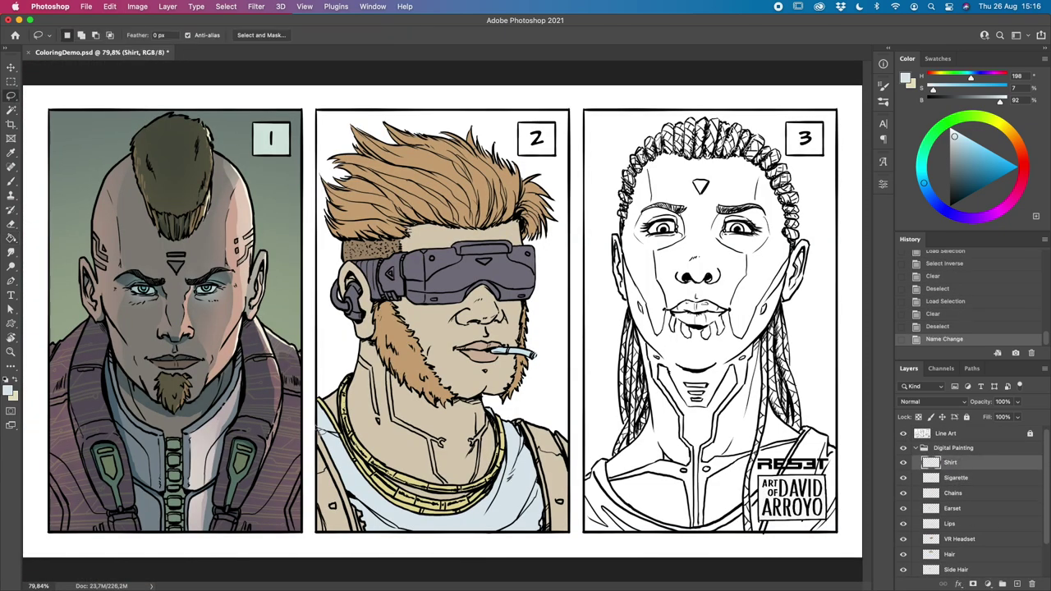
key(super+shift+alt+n)
mouse_move(368, 369)
mouse_down()
mouse_move(456, 495)
mouse_move(420, 433)
mouse_move(486, 494)
mouse_up()
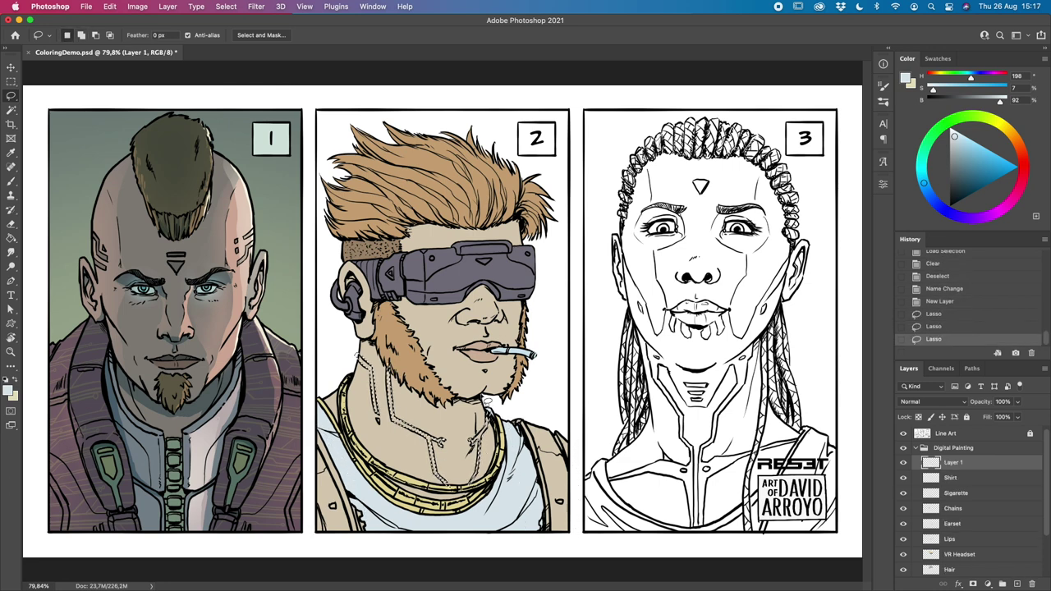
Step: Fill the neck tattoos with light green (H 101, S 29, B 93) and trim the fill to the Character 2 silhouette
key(g)
click(379, 420)
key(super+d)
key(super+shift+i)
key(Delete)
key(super+d)
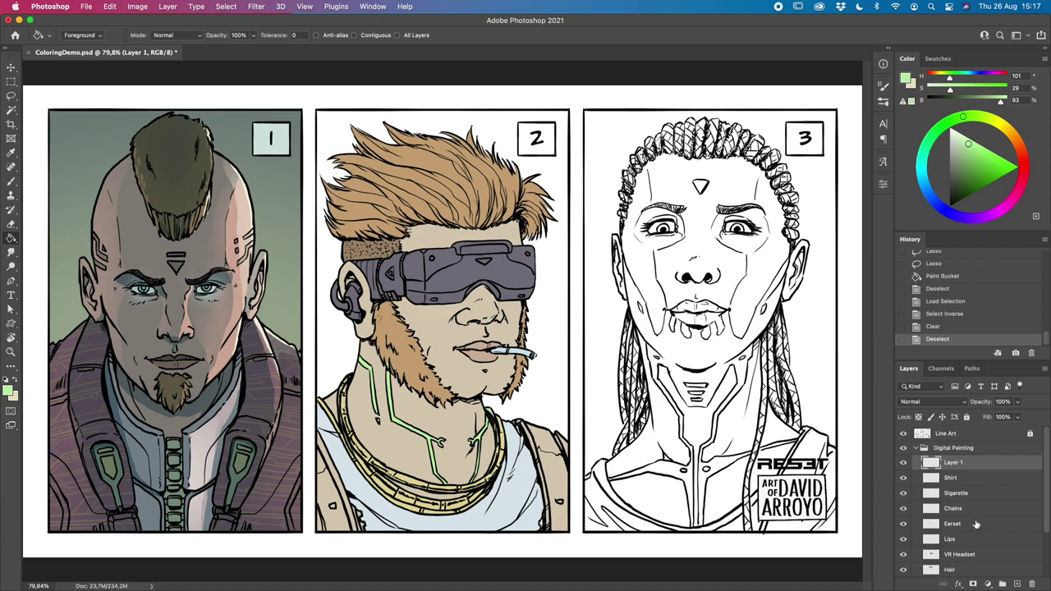
Step: Clear the neck tattoo fill where it overlaps the shirt and other neighbouring flats
scroll(969, 492, down, 2)
click(951, 554)
scroll(969, 493, up, 3)
click(952, 462)
key(Delete)
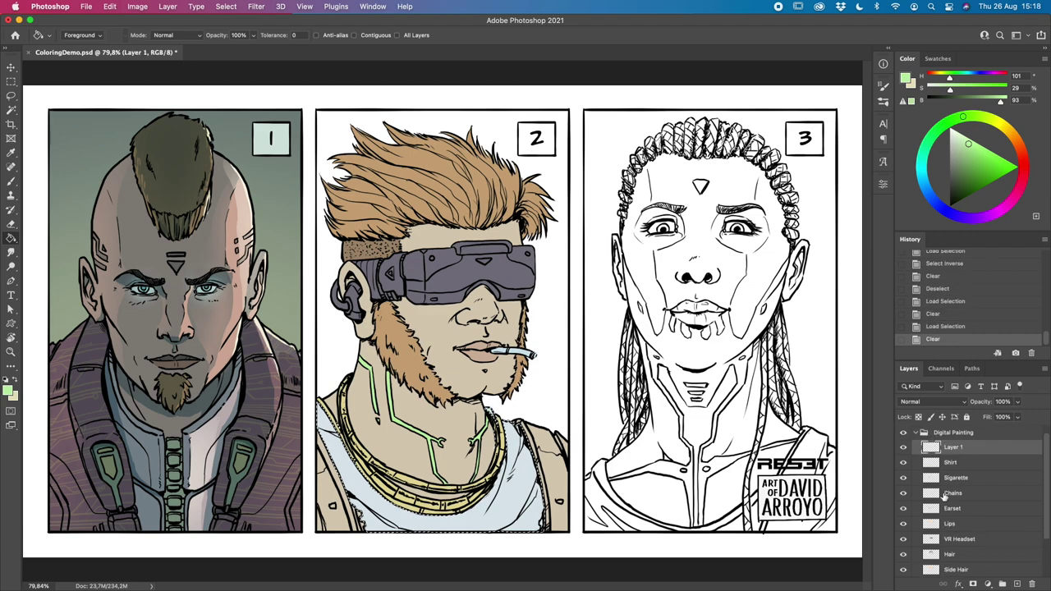
Step: Deselect, rename the tattoo layer "Neck Tats", and correct the "Baird" layer's name to "Beard"
key(super+d)
text(lNeck Tats)
key(Return)
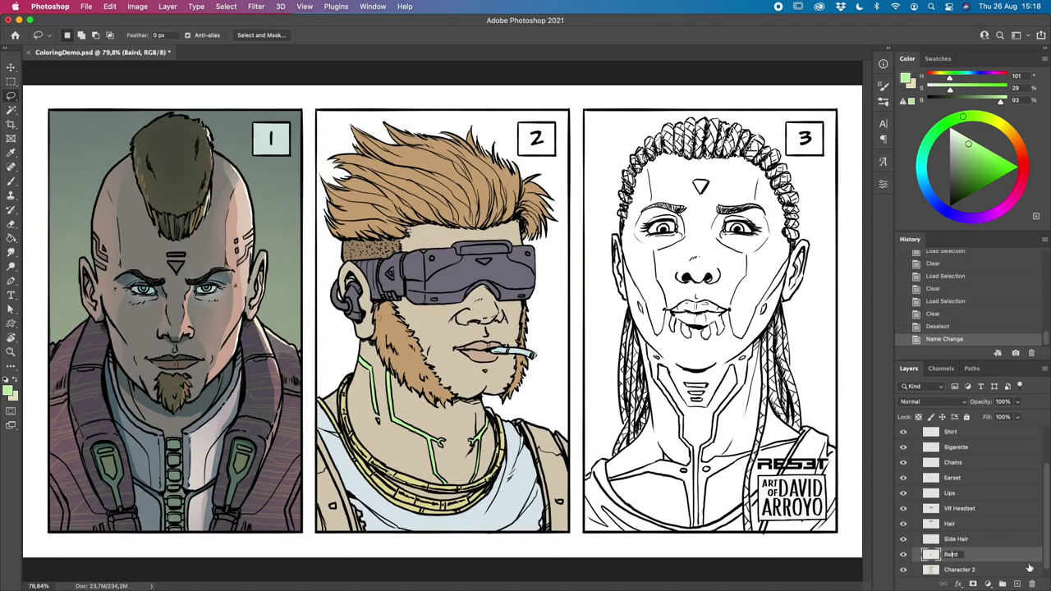
Step: Outline the zipper edges of the jacket with the Lasso and fill them with grey on a new layer
key(alt+shift+super+n)
drag(361, 499, 356, 535)
drag(548, 508, 540, 544)
key(g)
click(361, 517)
key(super+d)
Step: Clear the overlapping parts of the zipper fill and trim it to the Character 2 silhouette
super+click(930, 464)
scroll(977, 492, down, 3)
key(Delete)
super+click(930, 556)
scroll(977, 508, up, 5)
key(shift+super+i)
key(Delete)
key(super+d)
Step: Fill the zipper edge by character 2's far arm with grey (H 195, S 5, B 62) and trim it to the silhouette
key(l)
drag(550, 501, 540, 544)
key(g)
click(543, 518)
key(super+d)
scroll(977, 493, down, 3)
super+click(930, 556)
key(shift+super+i)
key(Delete)
key(super+d)
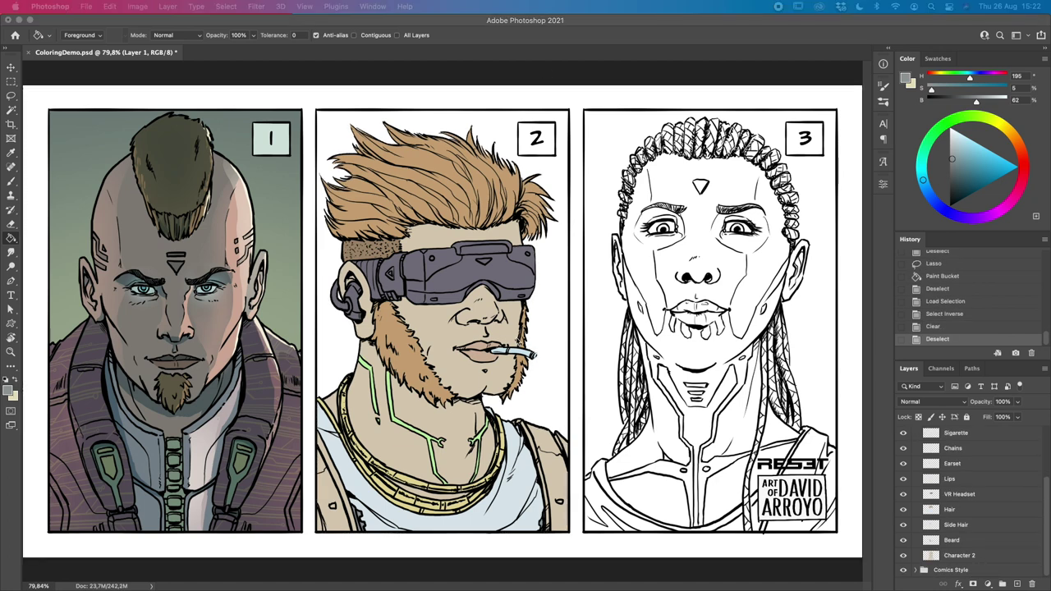
Step: Rename the zipper fill's layer "Zipper"
click(979, 556)
scroll(1043, 493, up, 3)
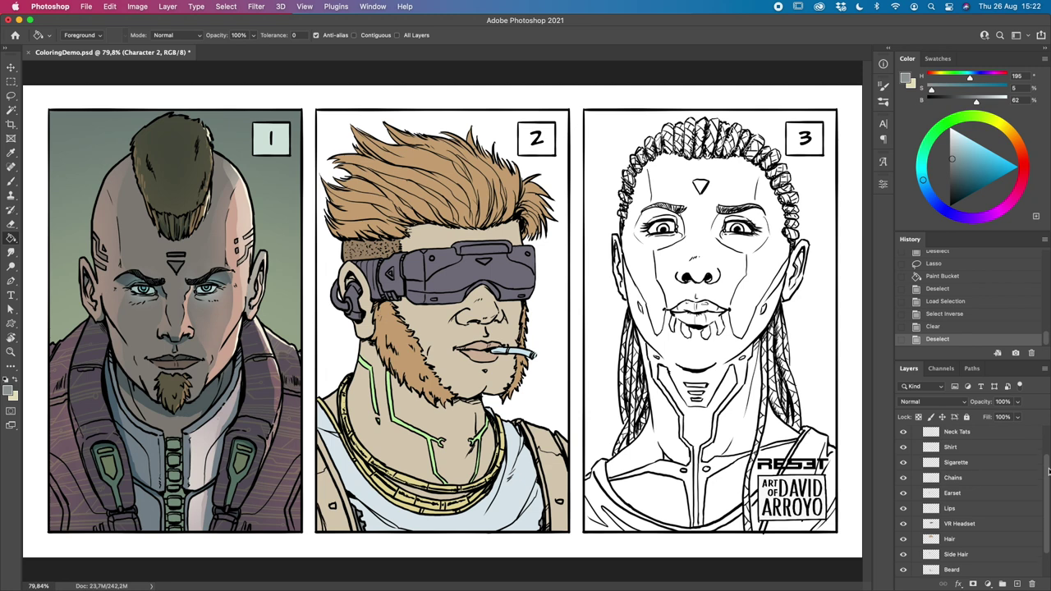
scroll(1032, 461, up, 2)
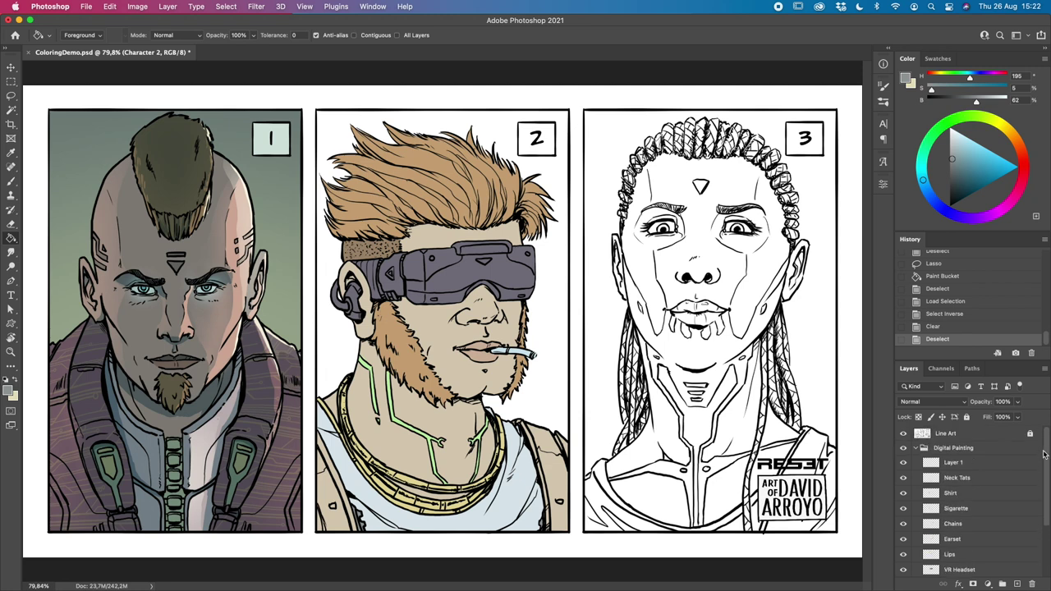
click(975, 463)
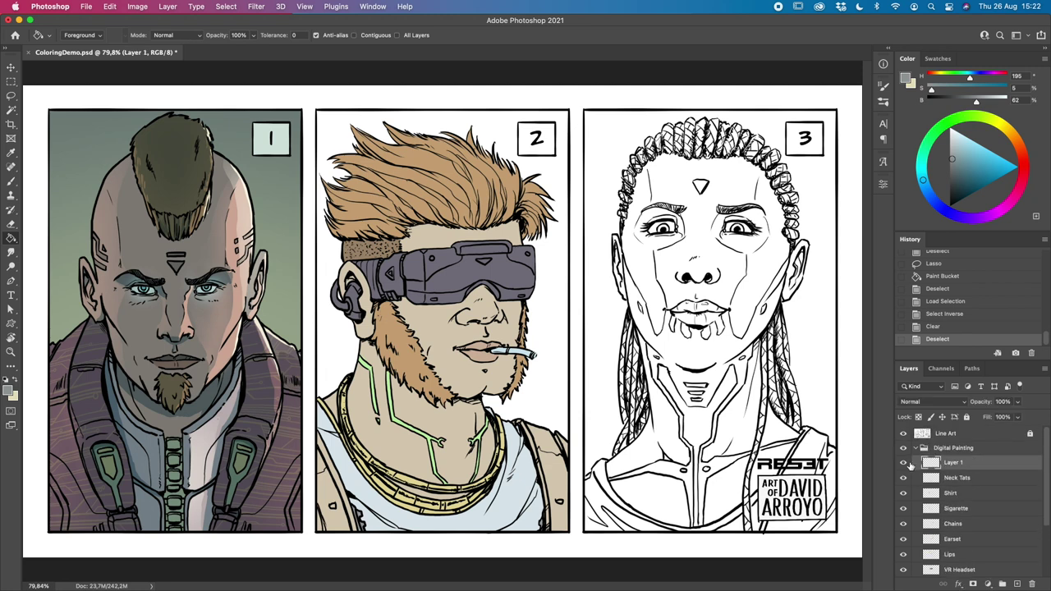
double_click(954, 462)
text(Zipper)
key(Return)
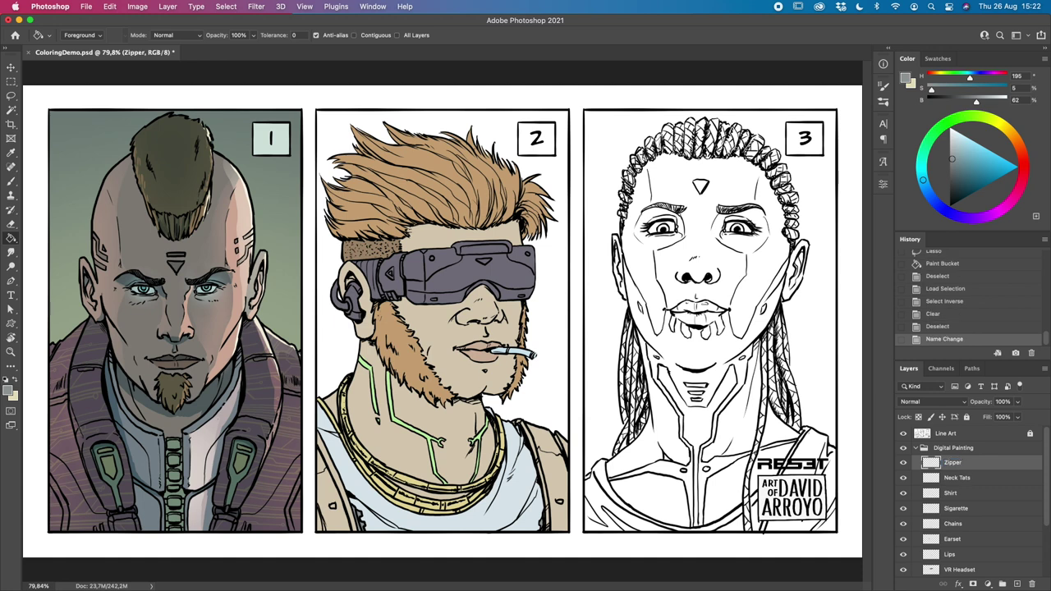
Step: Create a new layer above Zipper and name it "Jacket"
click(1016, 583)
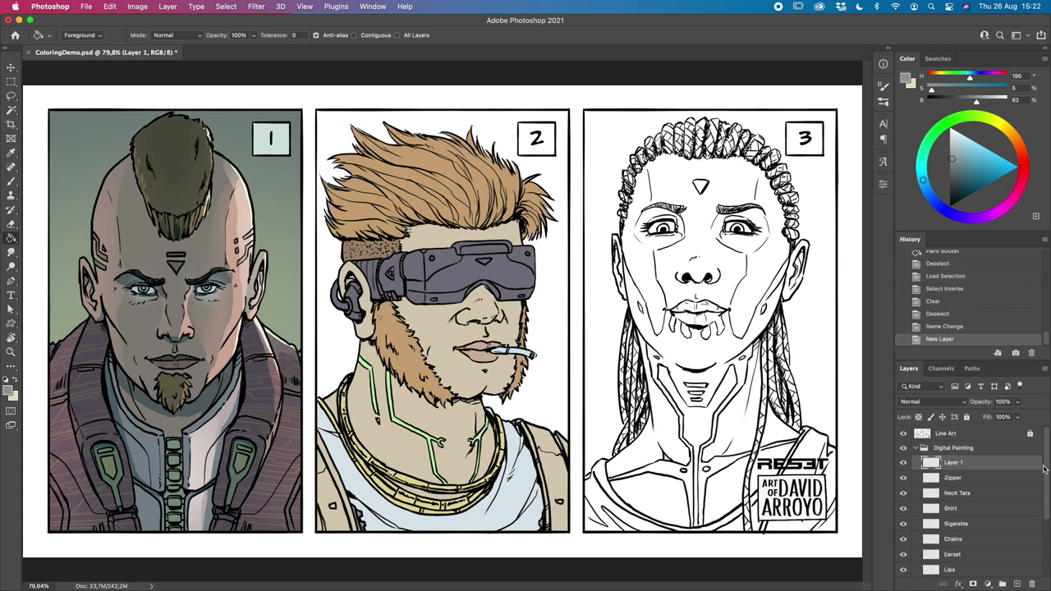
double_click(952, 464)
text(Jacket)
key(Return)
mouse_move(1044, 471)
mouse_down()
mouse_move(1047, 546)
mouse_move(1047, 443)
mouse_up()
Step: Outline both sides of character 2's jacket with the Lasso as one combined selection
click(12, 96)
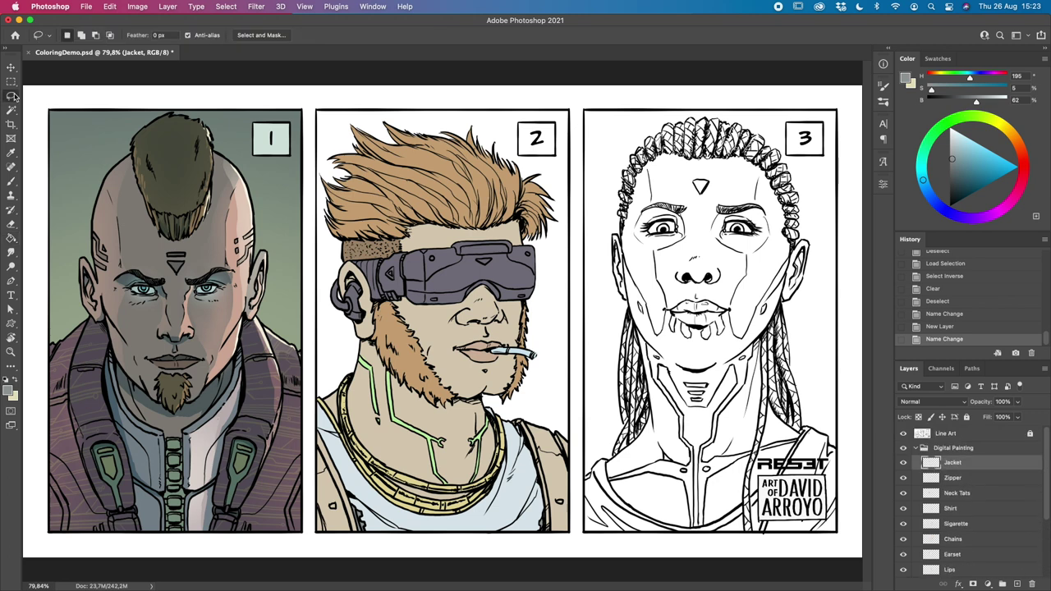
mouse_move(316, 410)
mouse_down()
mouse_move(357, 485)
mouse_move(372, 529)
mouse_move(366, 545)
mouse_move(314, 542)
mouse_move(310, 413)
mouse_up()
key(shift)
mouse_move(518, 414)
mouse_down()
mouse_move(531, 524)
mouse_move(546, 548)
mouse_move(575, 546)
mouse_move(573, 425)
mouse_move(518, 414)
mouse_up()
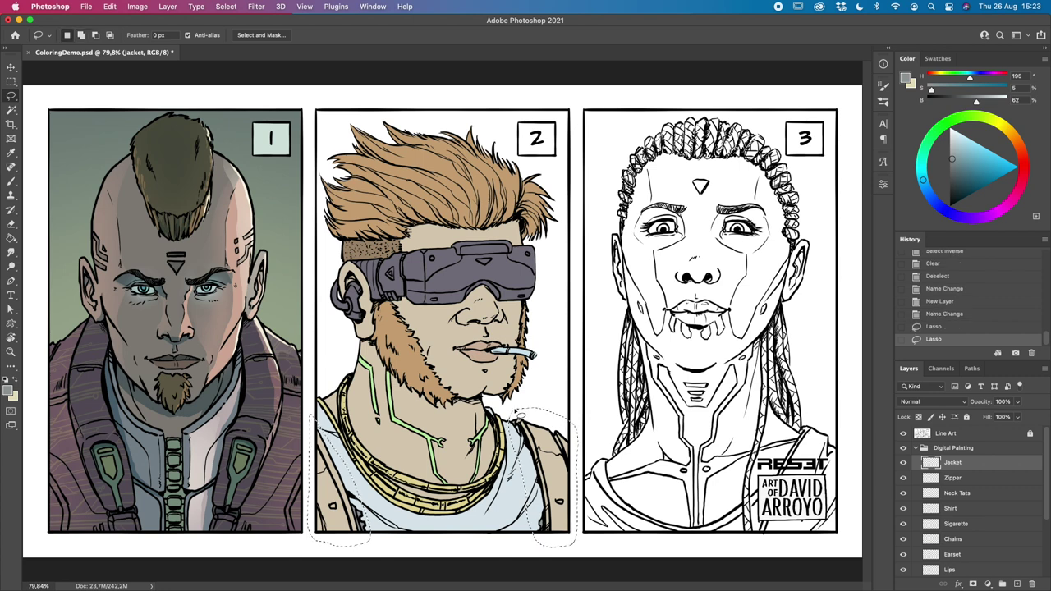
Step: Fill the jacket selection with reddish brown (H 17, S 41, B 72) and deselect
click(1021, 152)
click(969, 160)
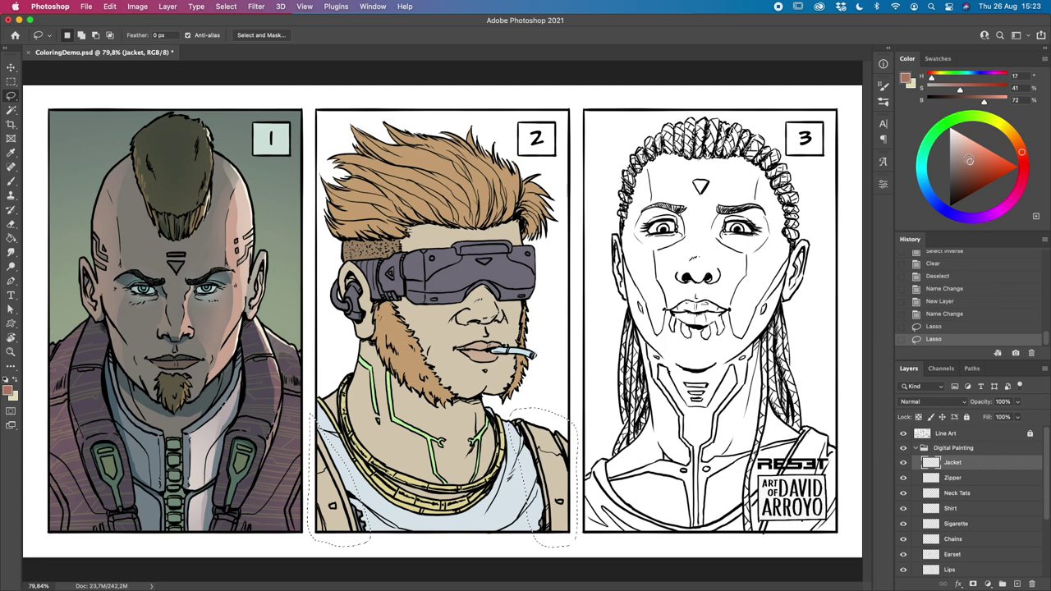
key(g)
click(556, 464)
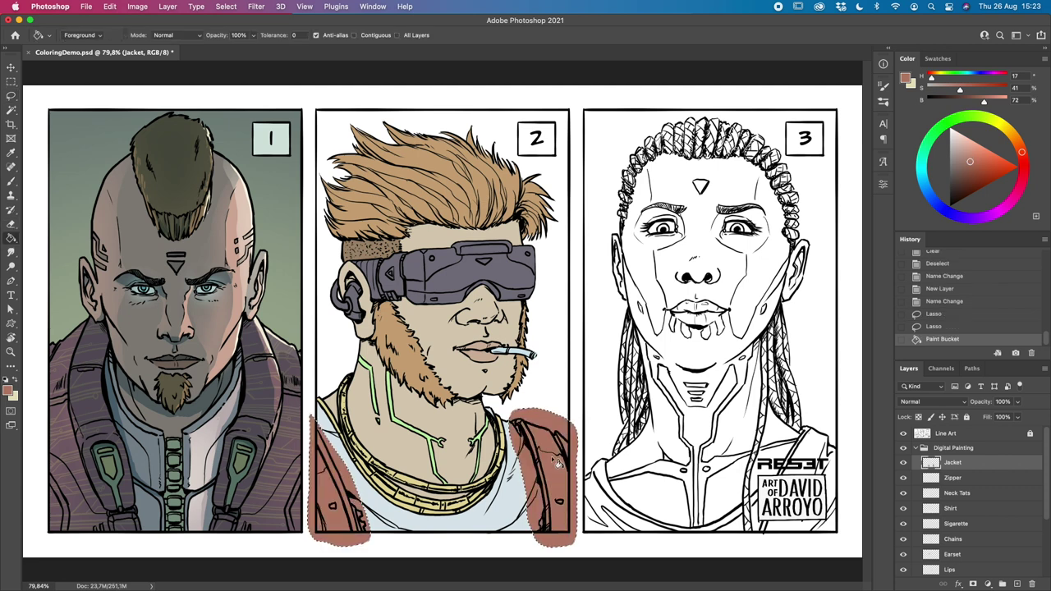
key(super+d)
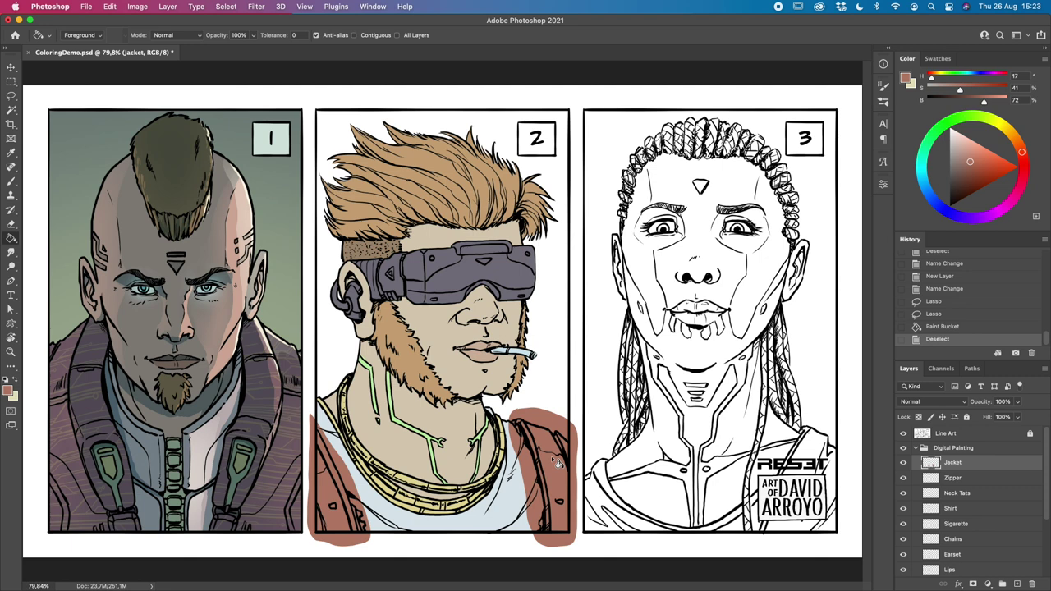
Step: Trim the jacket fill to the Character 2 silhouette by clearing everything outside it, and deselect
scroll(1045, 473, down, 3)
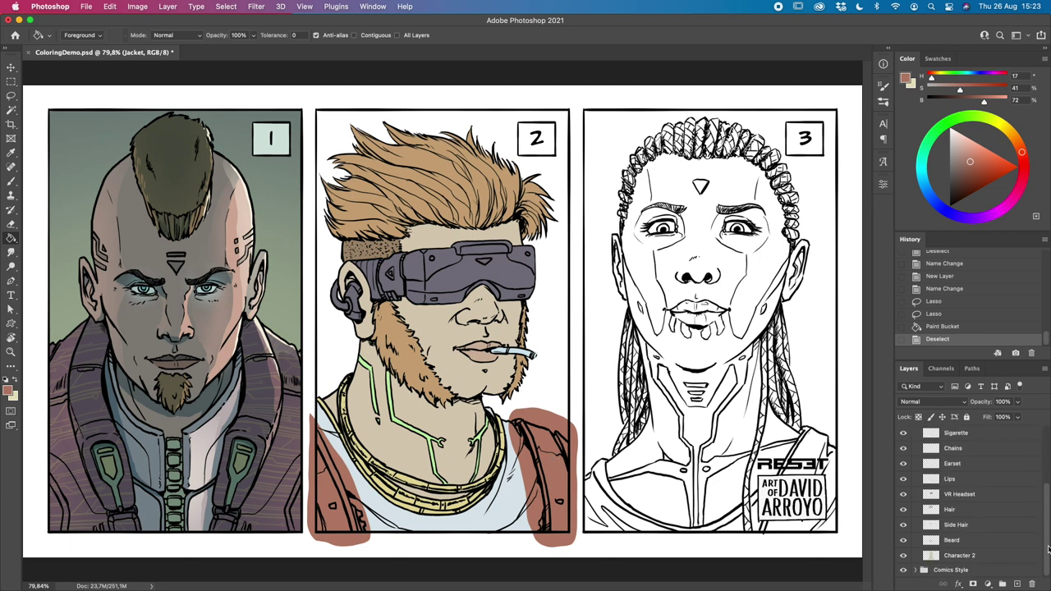
click(981, 555)
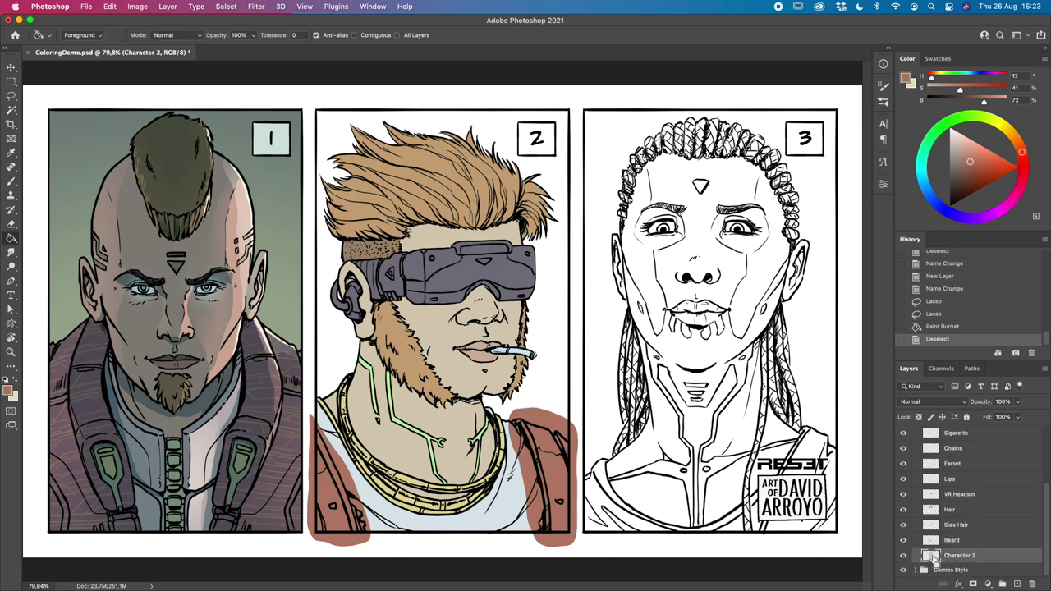
super+click(932, 556)
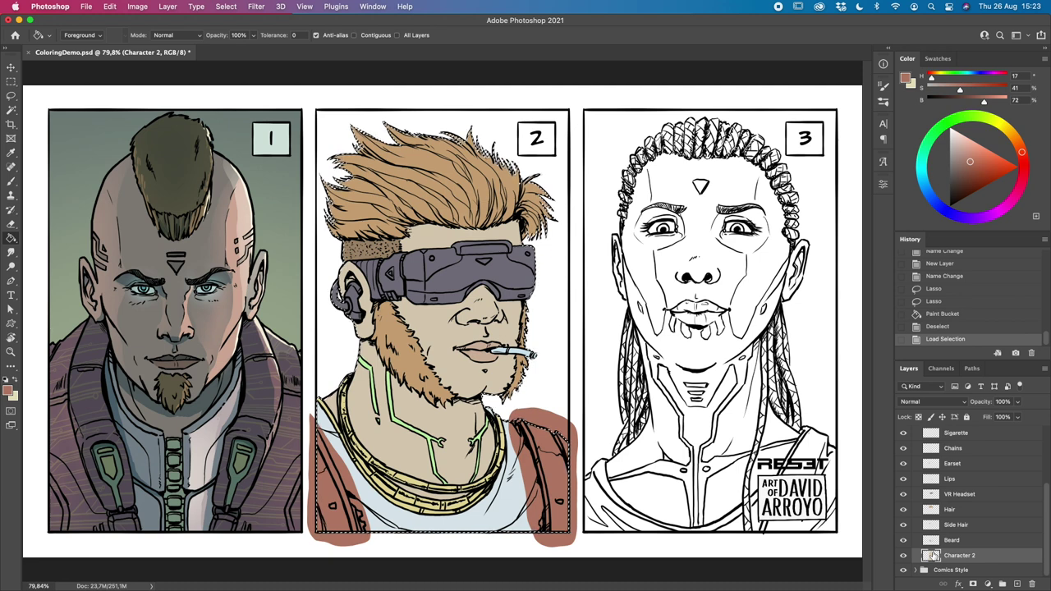
key(shift+super+i)
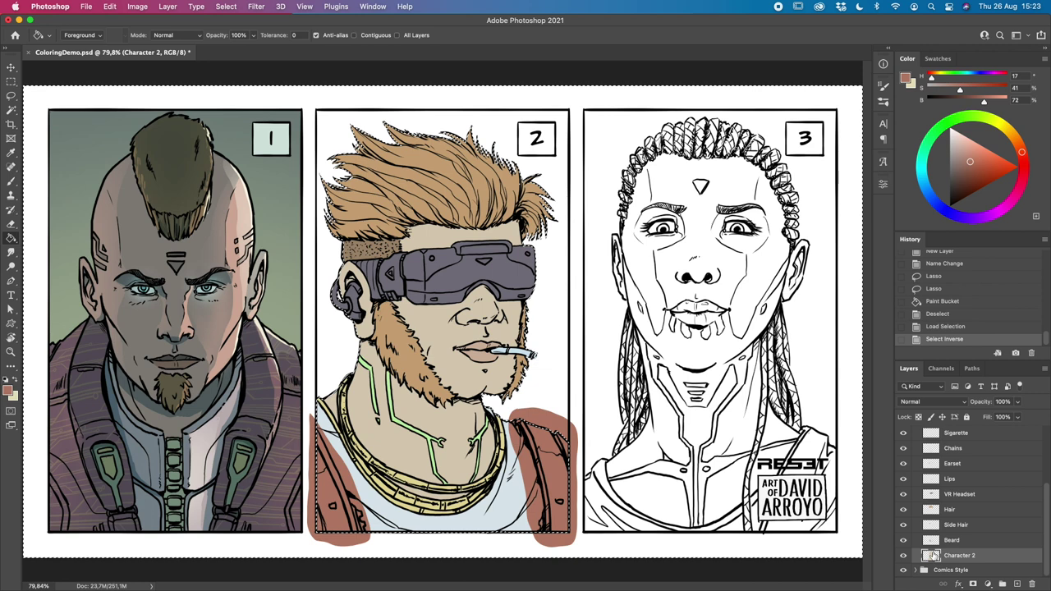
scroll(1047, 507, up, 5)
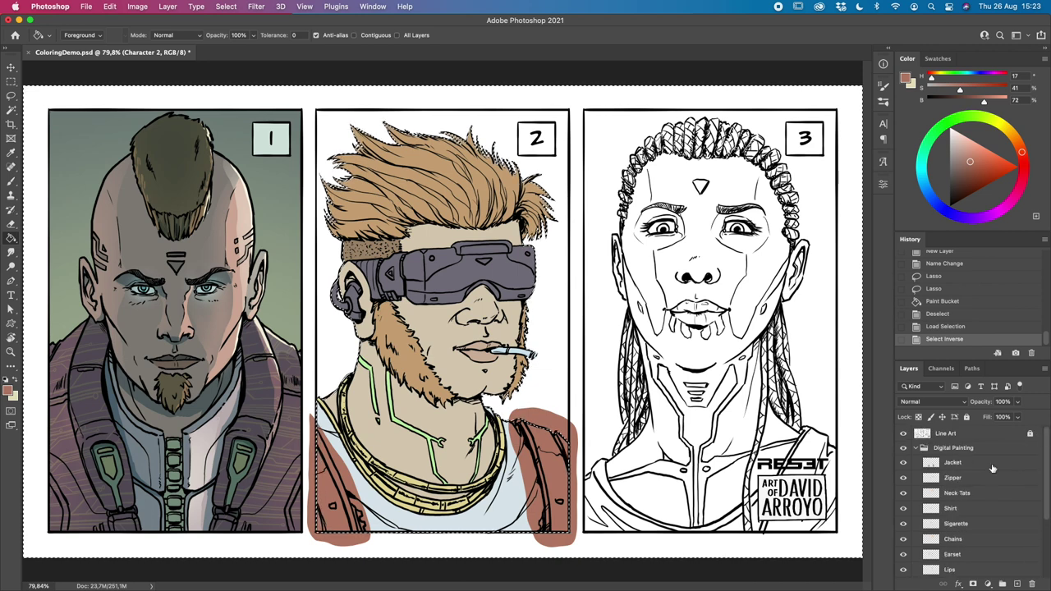
click(985, 464)
key(Delete)
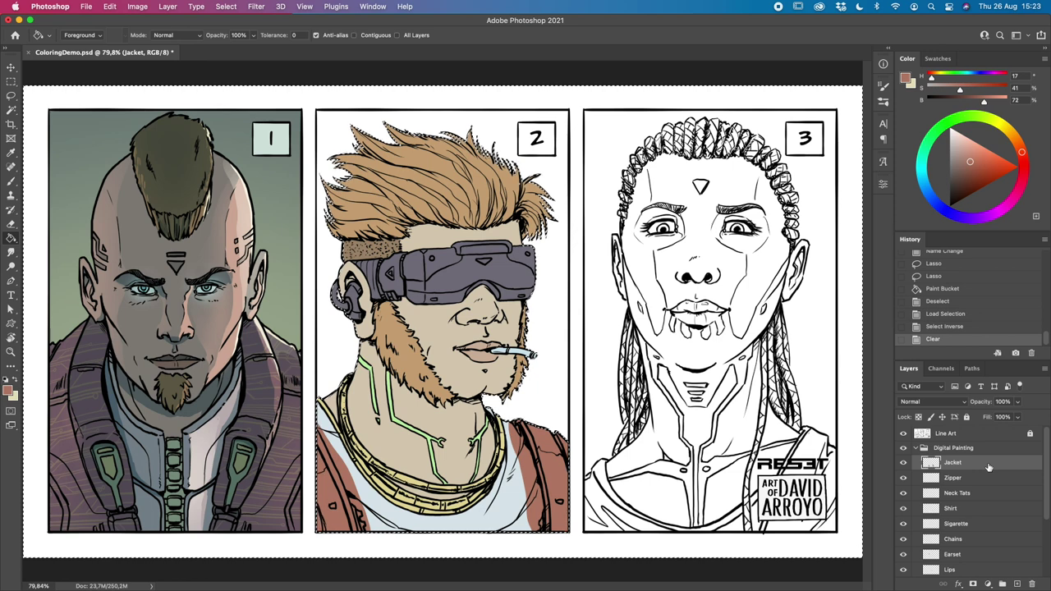
key(ctrl+d)
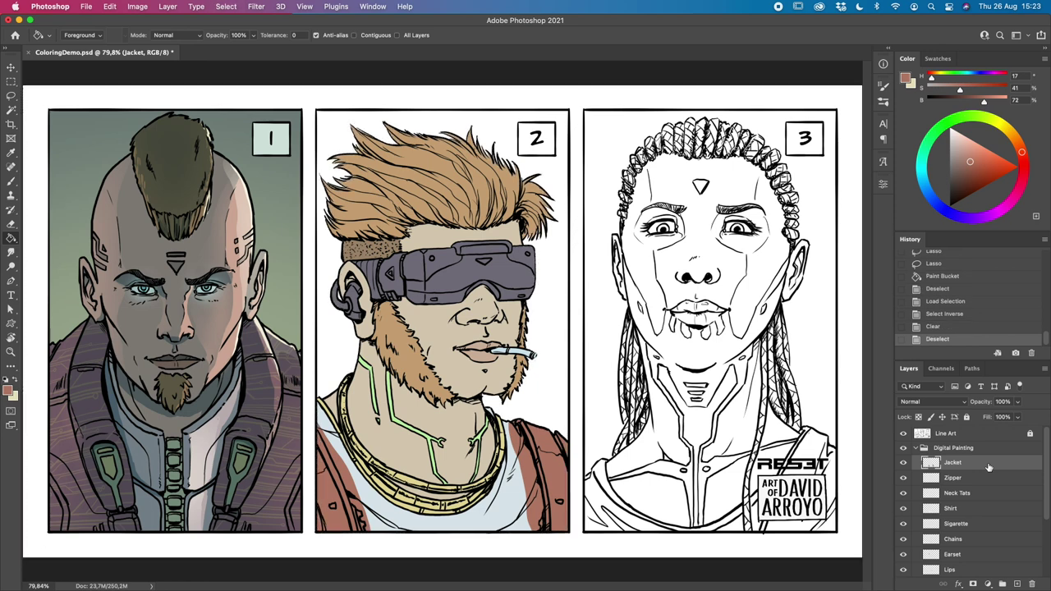
Step: Select the Shirt layer and toggle its visibility to check the shirt flat
click(977, 510)
click(904, 509)
click(903, 509)
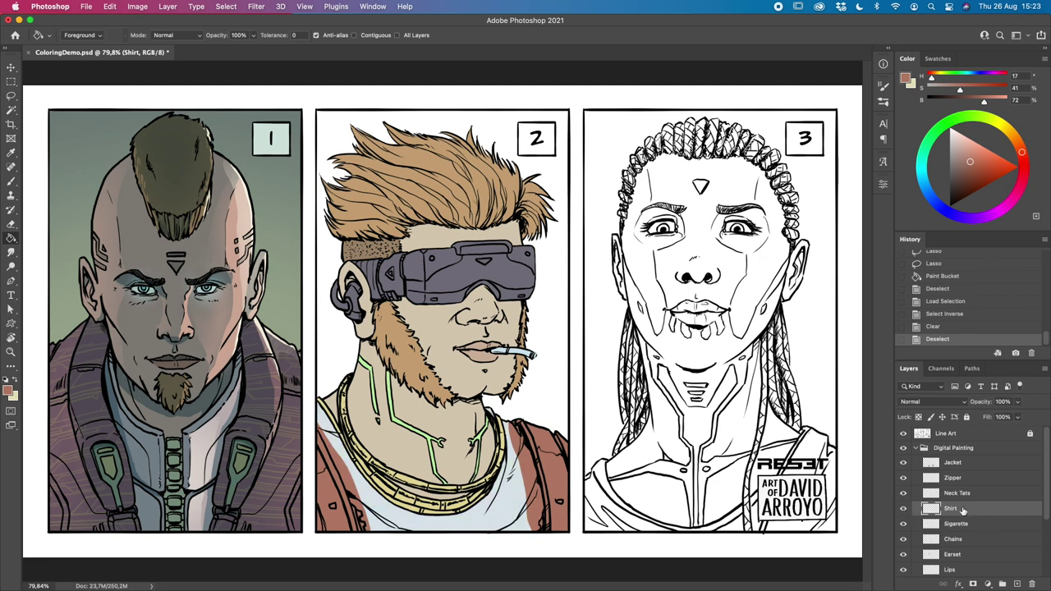
Step: Clear the shapes of the Shirt and Zipper layers from the Jacket layer's fill, using each as a selection, and deselect
super+click(936, 512)
click(959, 464)
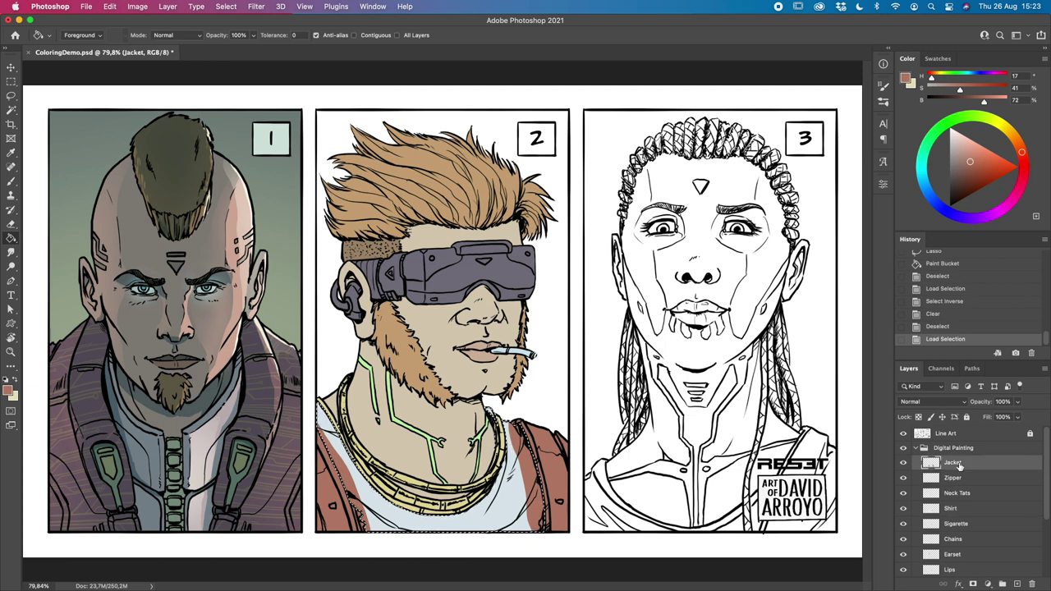
key(Delete)
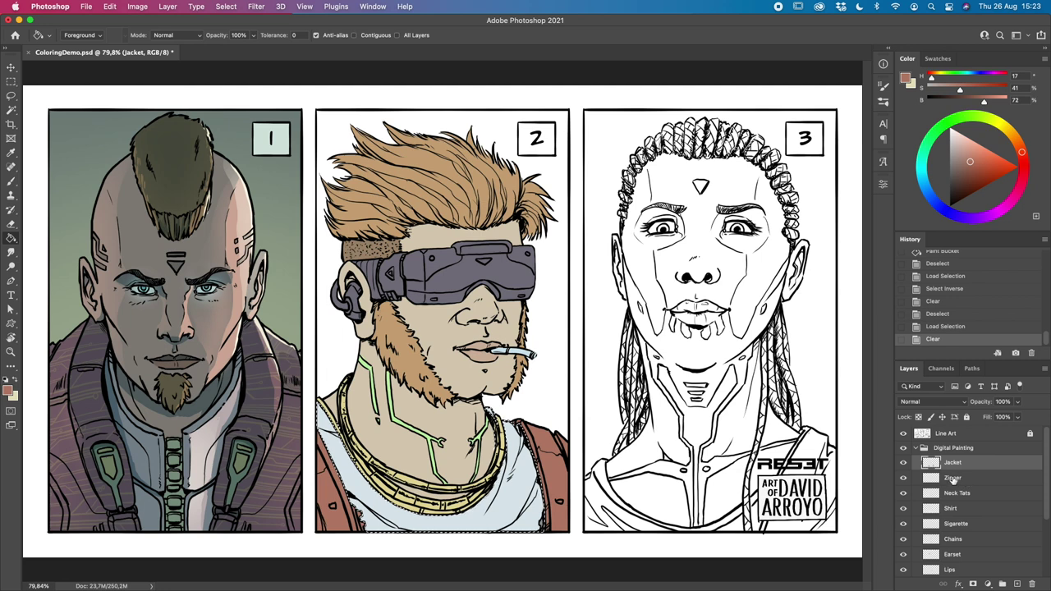
super+click(935, 477)
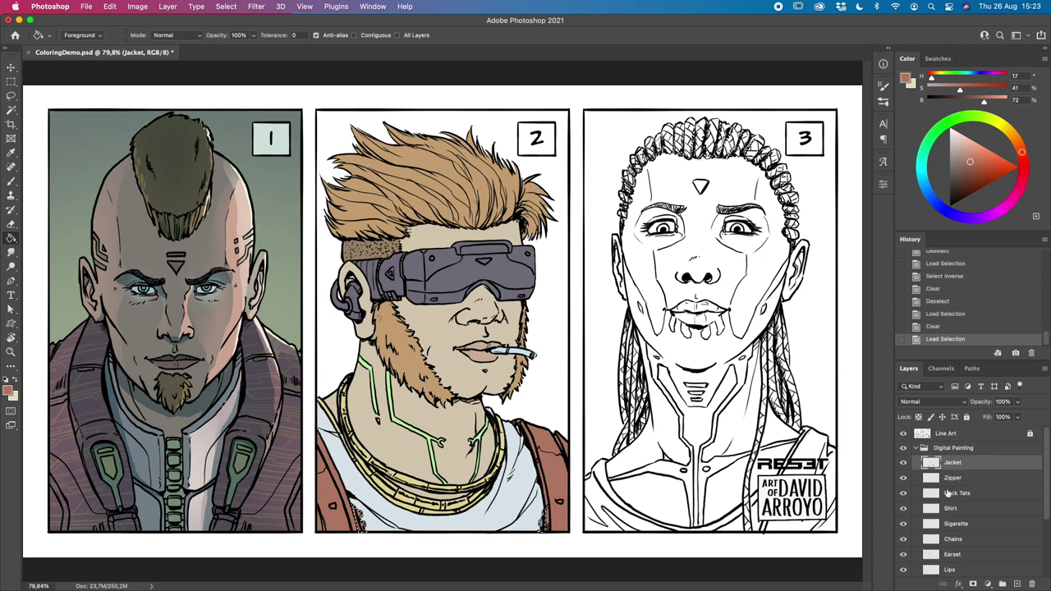
key(BackSpace)
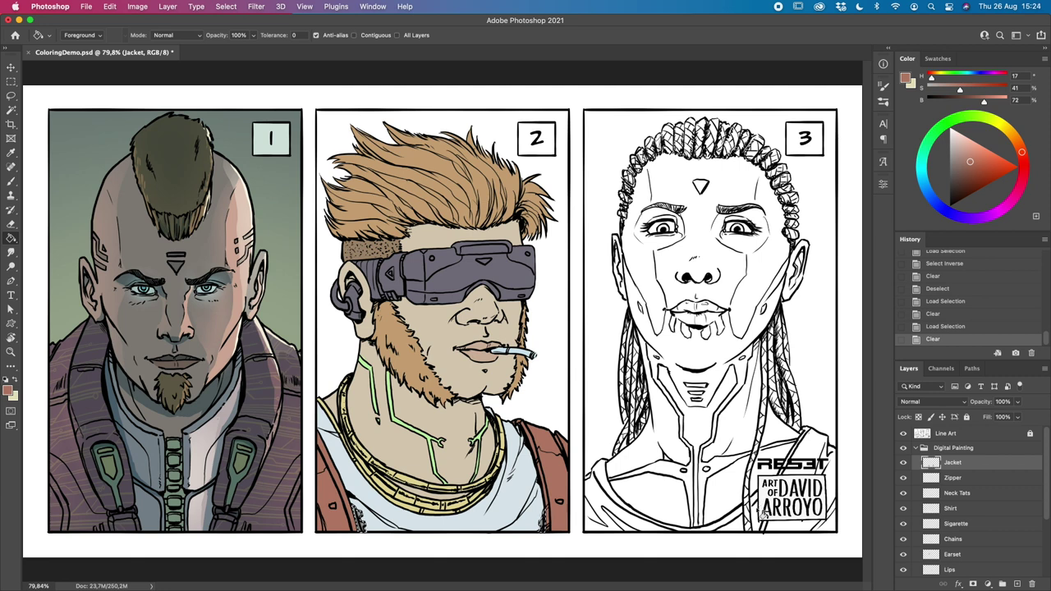
key(super+d)
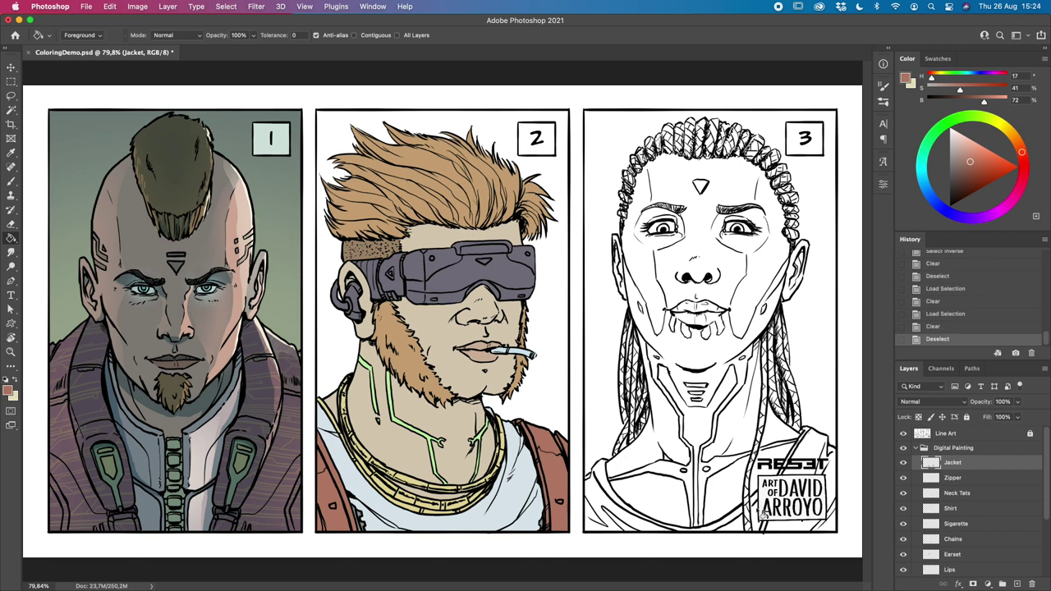
Step: Correct the name of the Sigarette layer to Cigarette
click(972, 526)
double_click(946, 524)
key(Left)
key(Delete)
text(C)
click(998, 526)
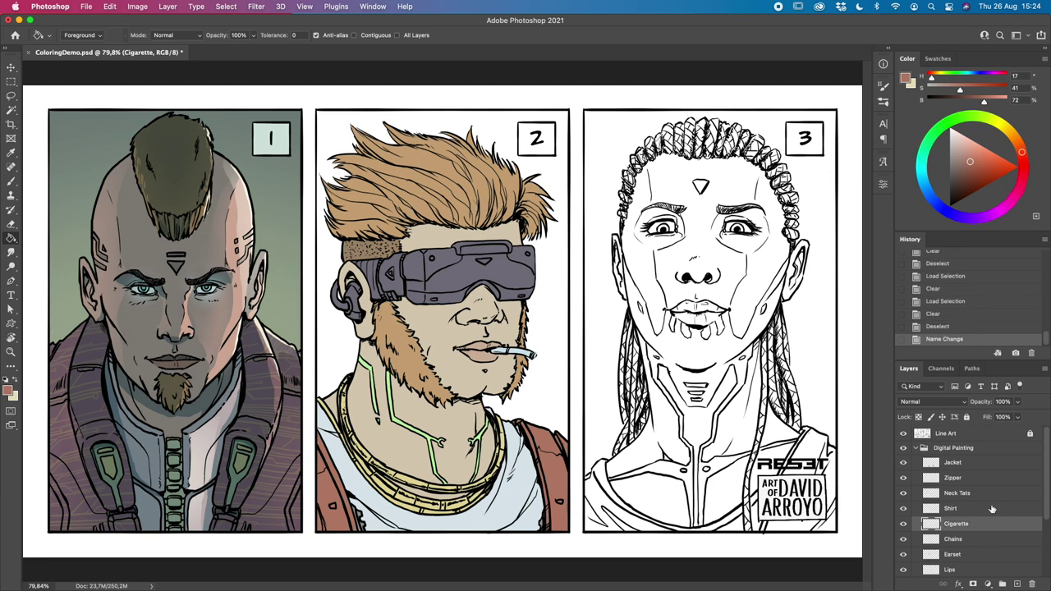
Step: Paint the cigarette's filter end light orange (H 36, S 50, B 92) with the layer's transparent pixels locked, and unlock the layer
click(920, 417)
click(982, 153)
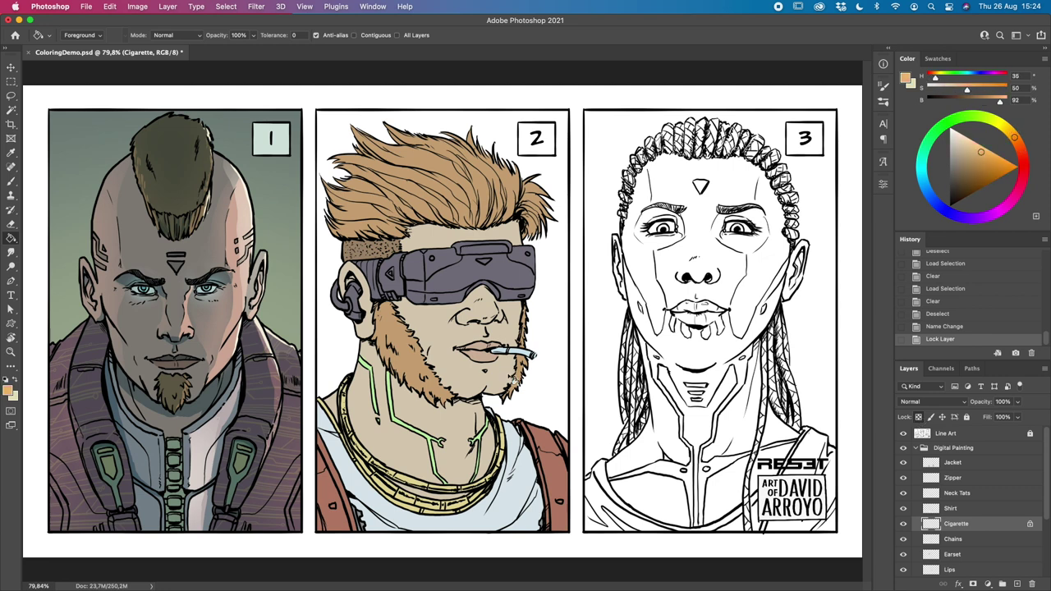
key(b)
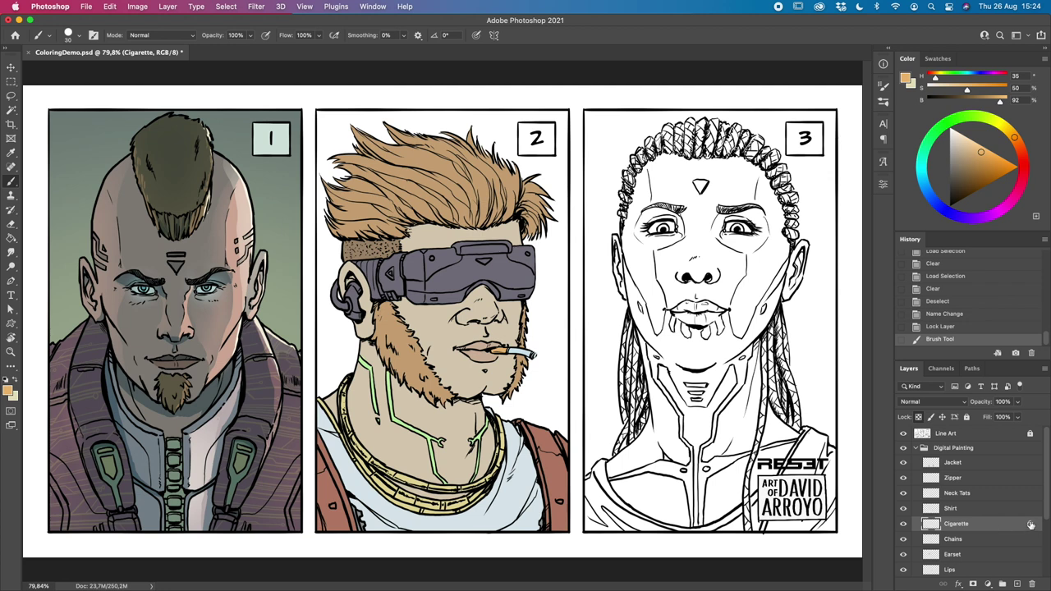
click(995, 464)
click(1031, 525)
Step: Group the layers from Jacket down to Character 2 as Selections, and toggle the Line Art to check the flats
mouse_move(1047, 458)
mouse_down()
mouse_move(1046, 477)
mouse_move(1047, 454)
mouse_up()
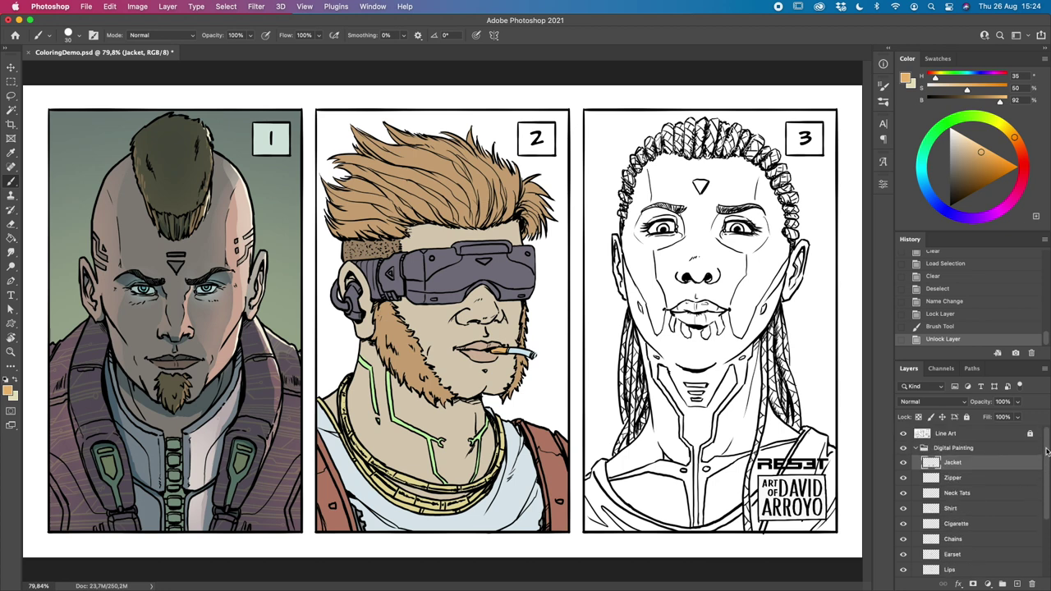
drag(1046, 459, 1046, 516)
shift+click(996, 557)
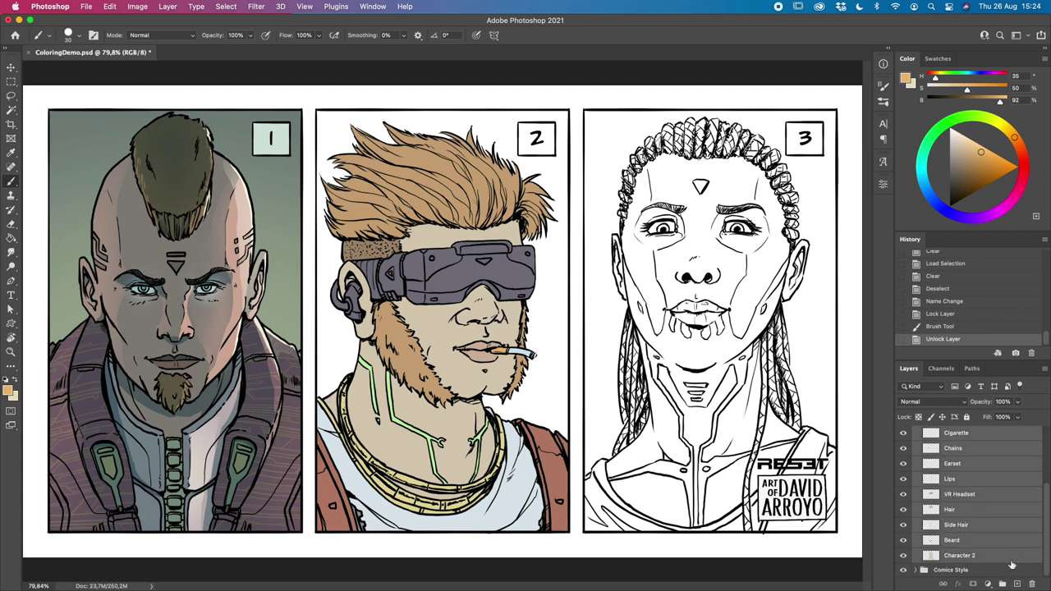
click(1002, 582)
double_click(953, 463)
text(Selections)
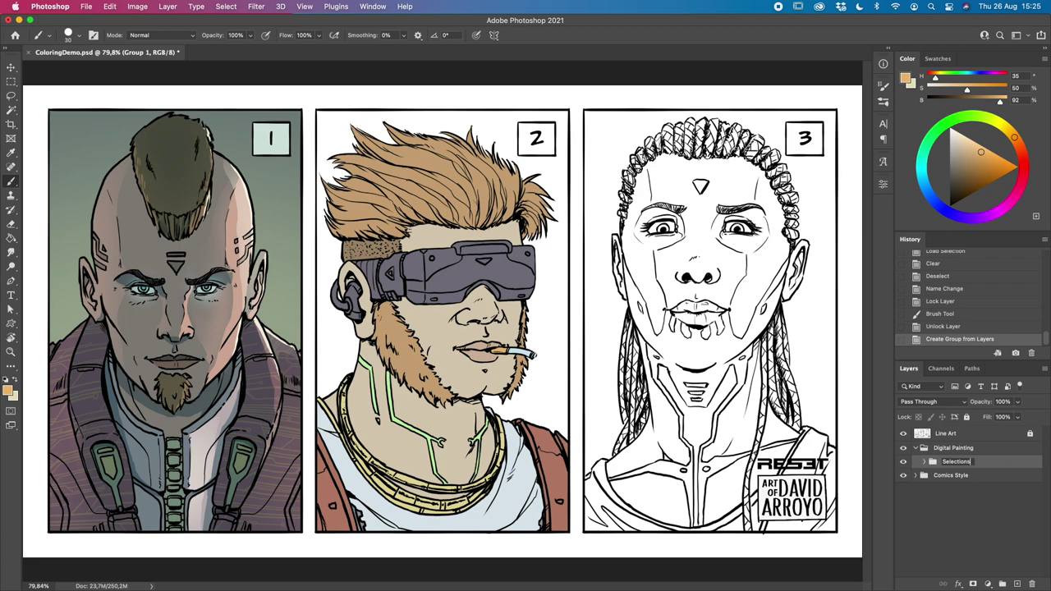
key(Return)
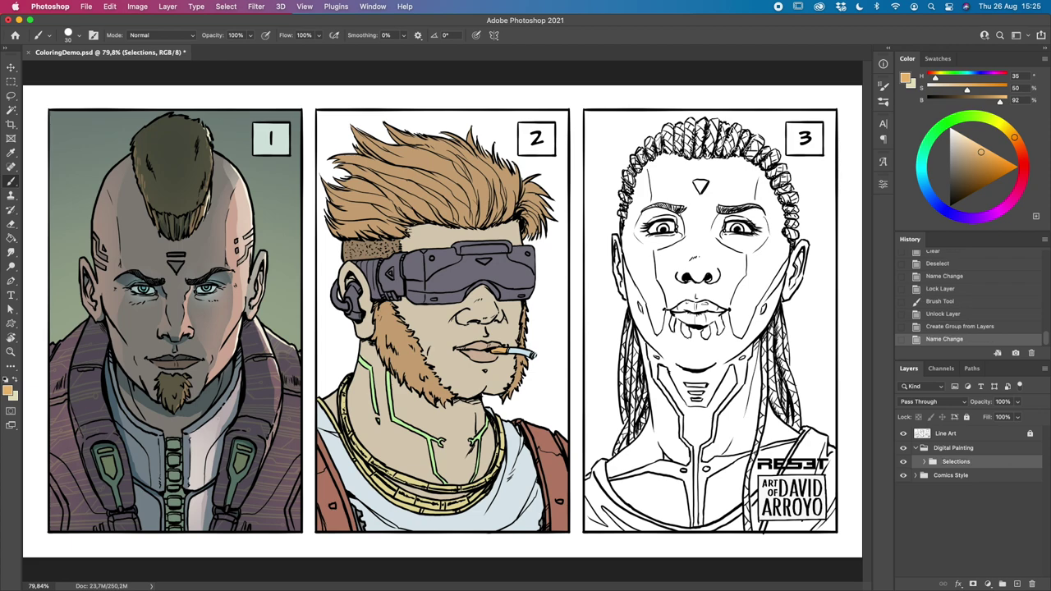
click(903, 434)
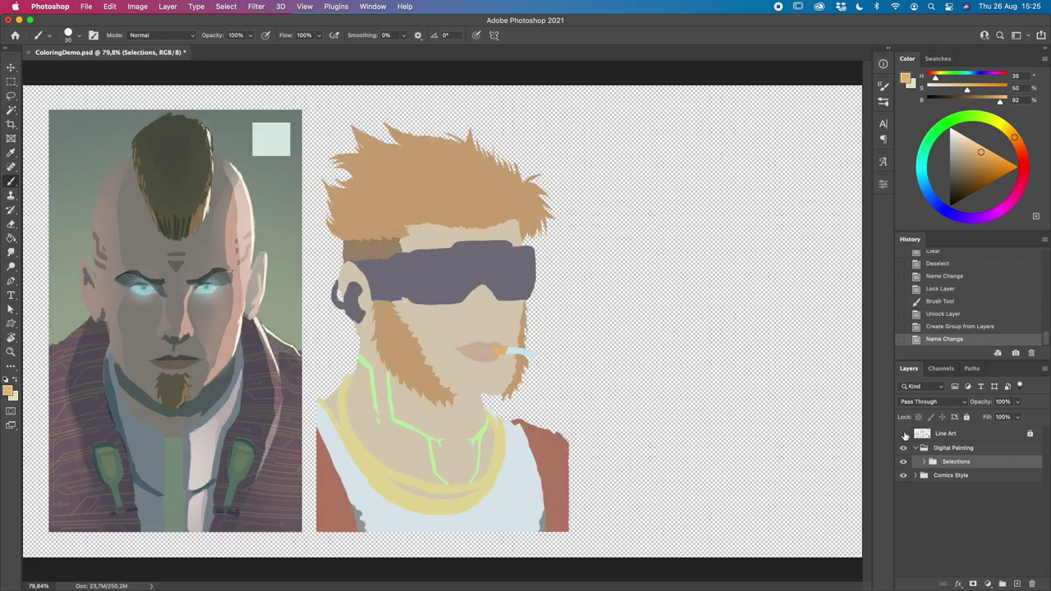
click(904, 434)
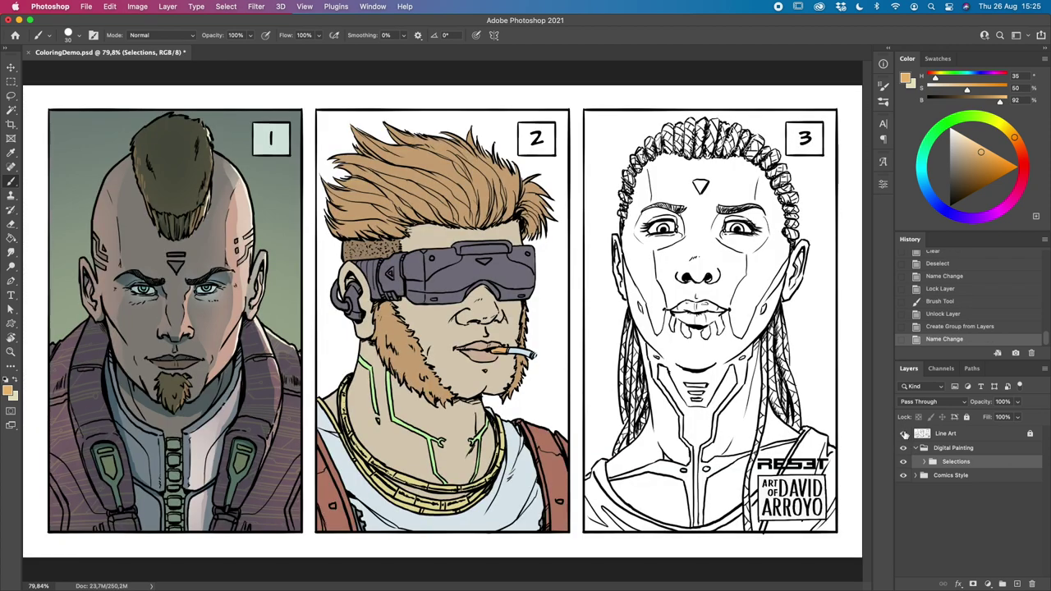
Step: Add a new layer named Background in the Selections group and place it beneath Character 2
click(11, 84)
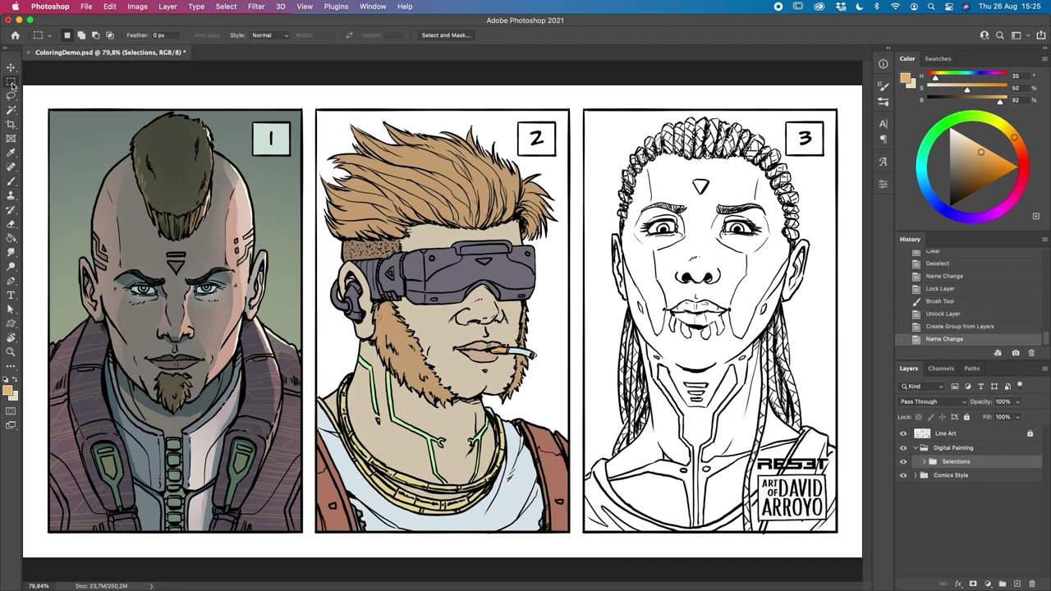
click(924, 462)
scroll(1040, 555, down, 5)
click(1011, 558)
click(1017, 583)
double_click(965, 541)
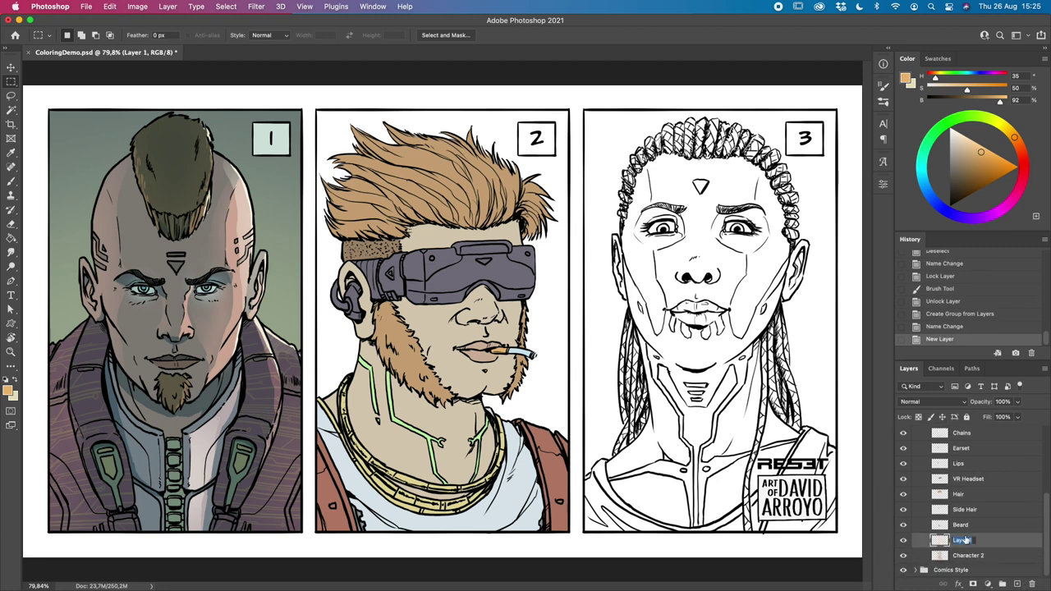
text(Background)
key(Return)
drag(982, 538, 983, 556)
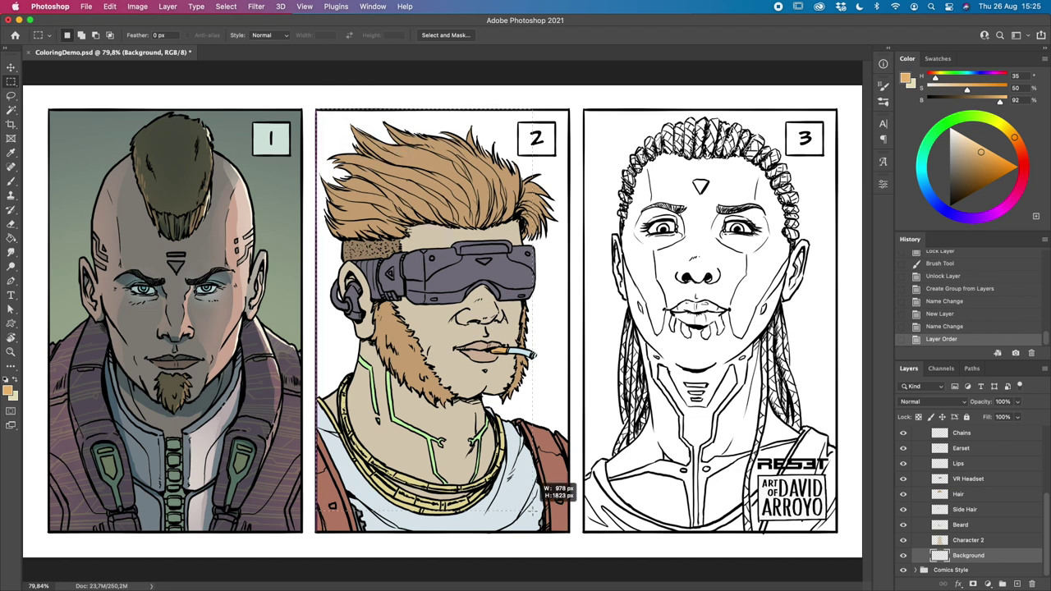
Step: Select panel 2's full frame with the Rectangular Marquee, fill it with light blue (H 202, S 30, B 84), and deselect
drag(548, 532, 571, 534)
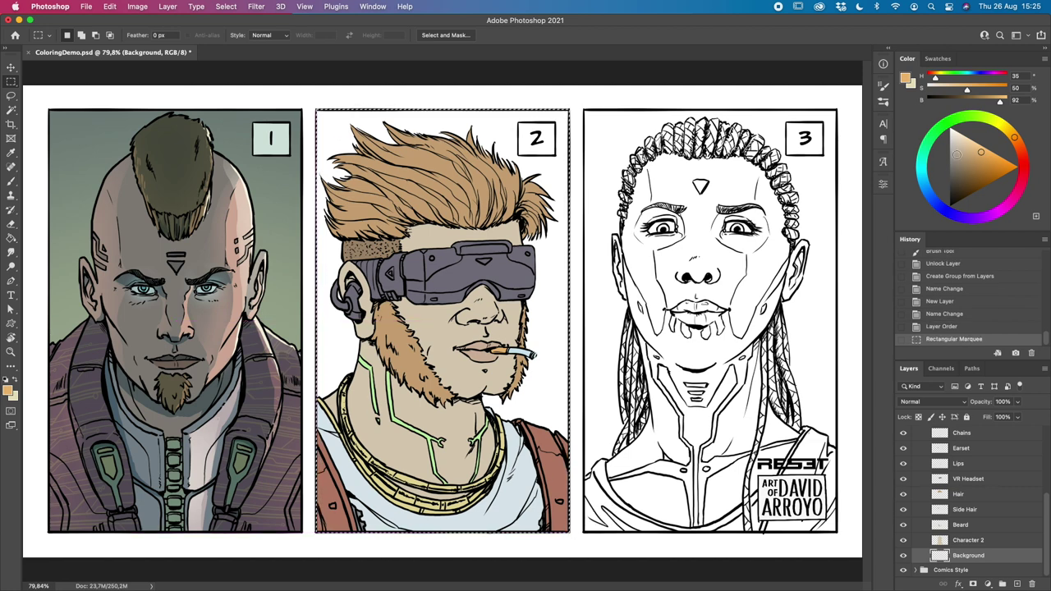
click(923, 182)
click(966, 147)
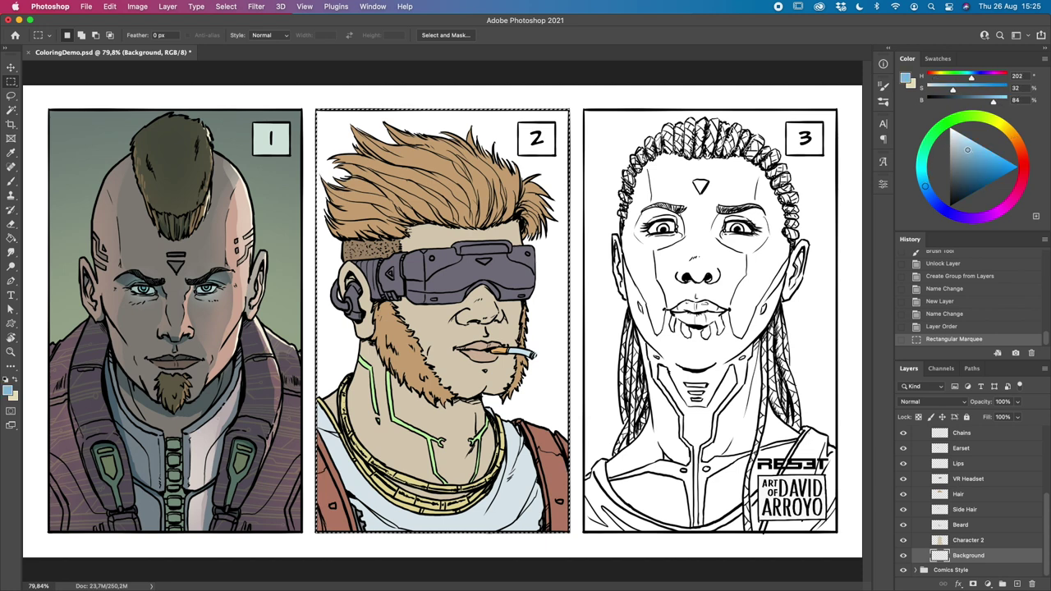
key(g)
click(556, 281)
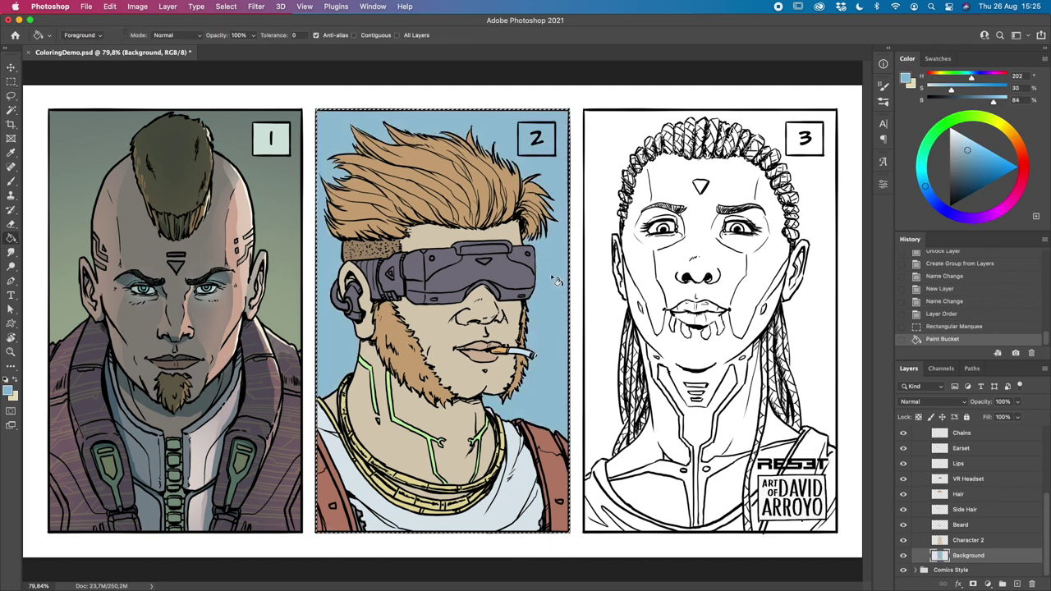
key(super+d)
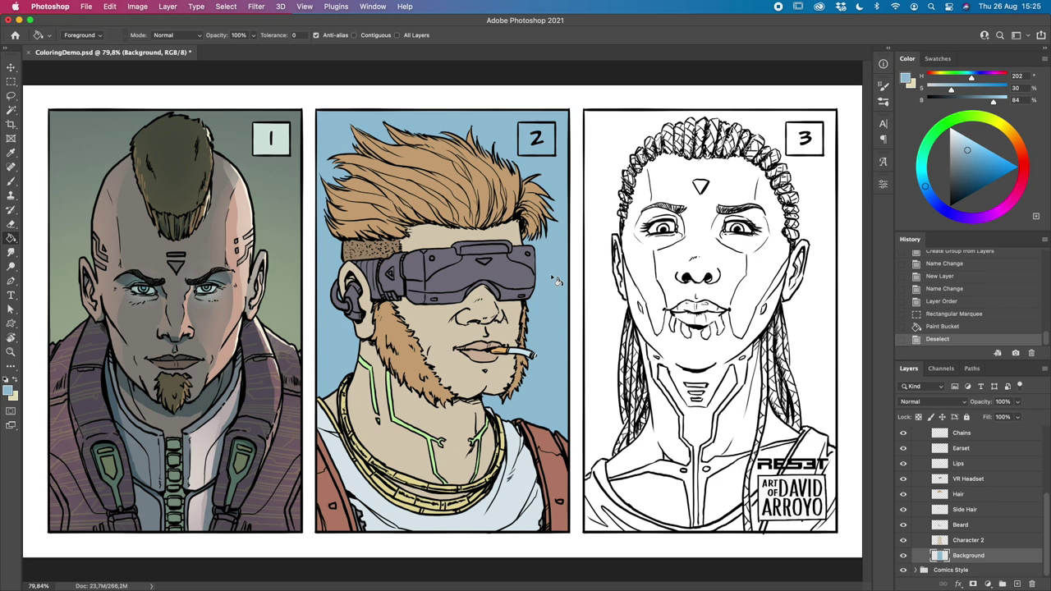
Step: Fill panel 2's number box on a new layer with the pale green sampled from panel 1's number box, and deselect
click(12, 83)
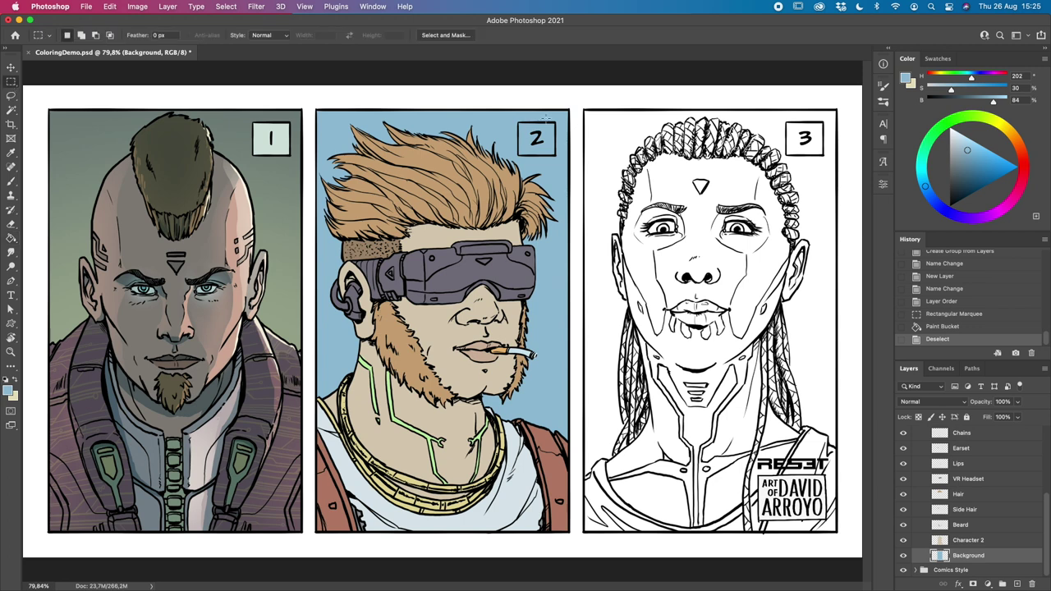
drag(556, 121, 517, 155)
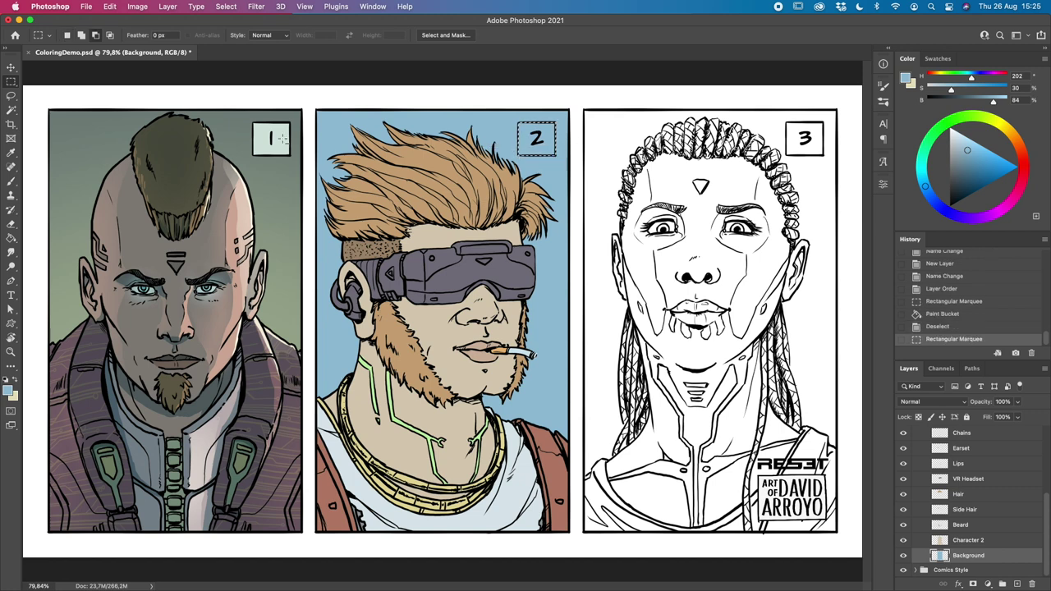
key(g)
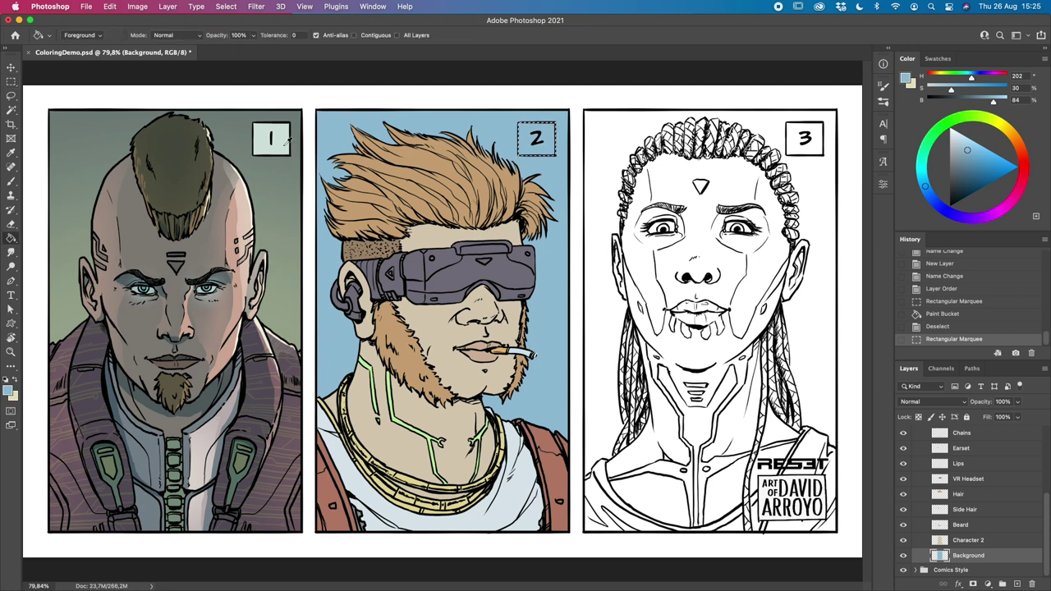
alt+click(285, 147)
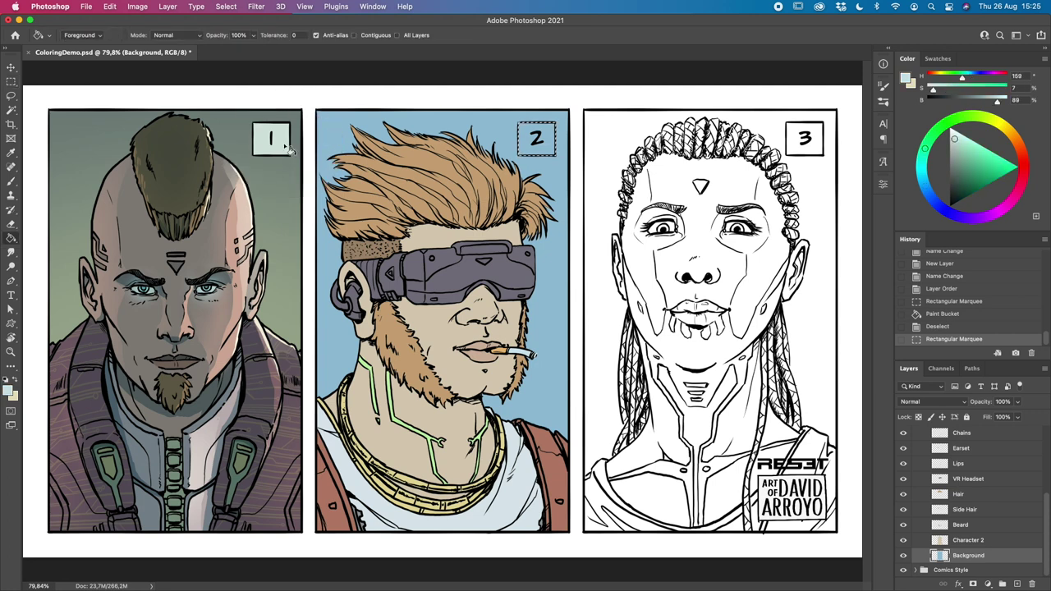
click(1017, 583)
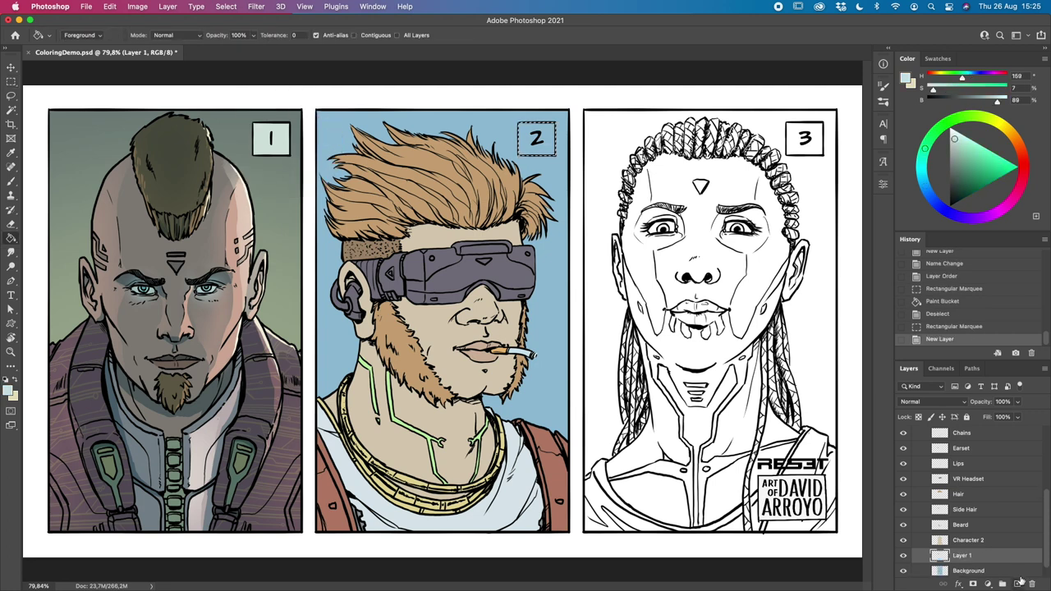
click(551, 145)
key(super+d)
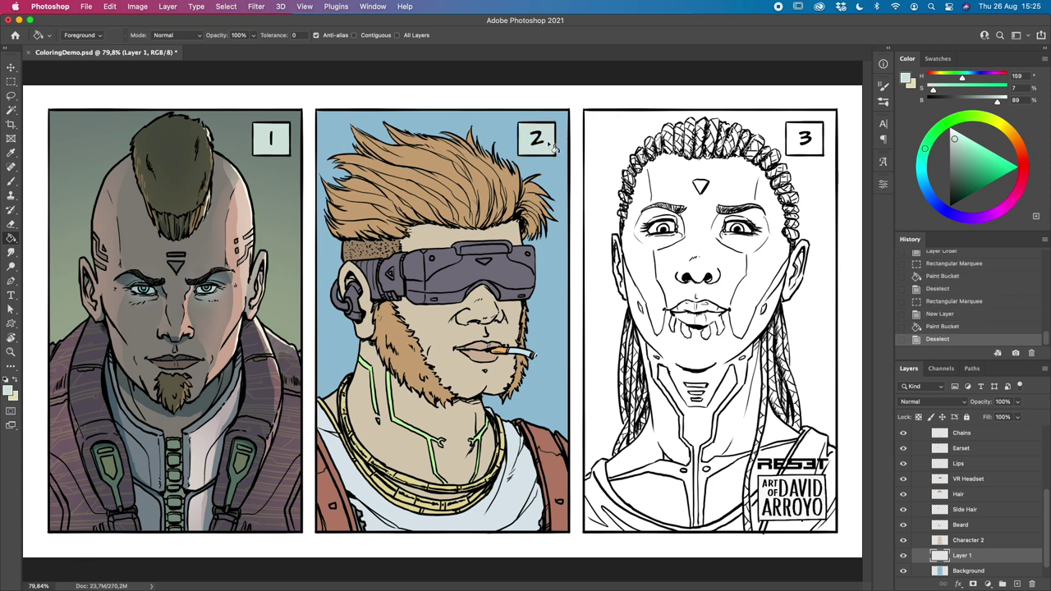
Step: Rename the number box's layer as Background Square
double_click(962, 556)
text(Background Square)
key(Return)
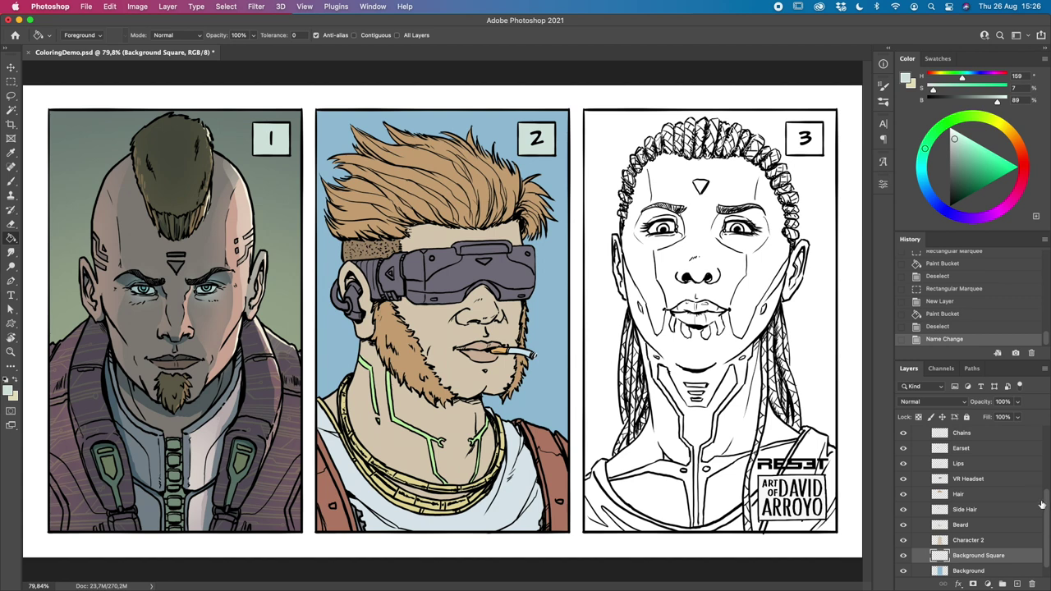
Step: Lock the transparent pixels of the Cigarette layer and collapse the Selections group
scroll(1044, 485, up, 3)
scroll(1043, 472, down, 1)
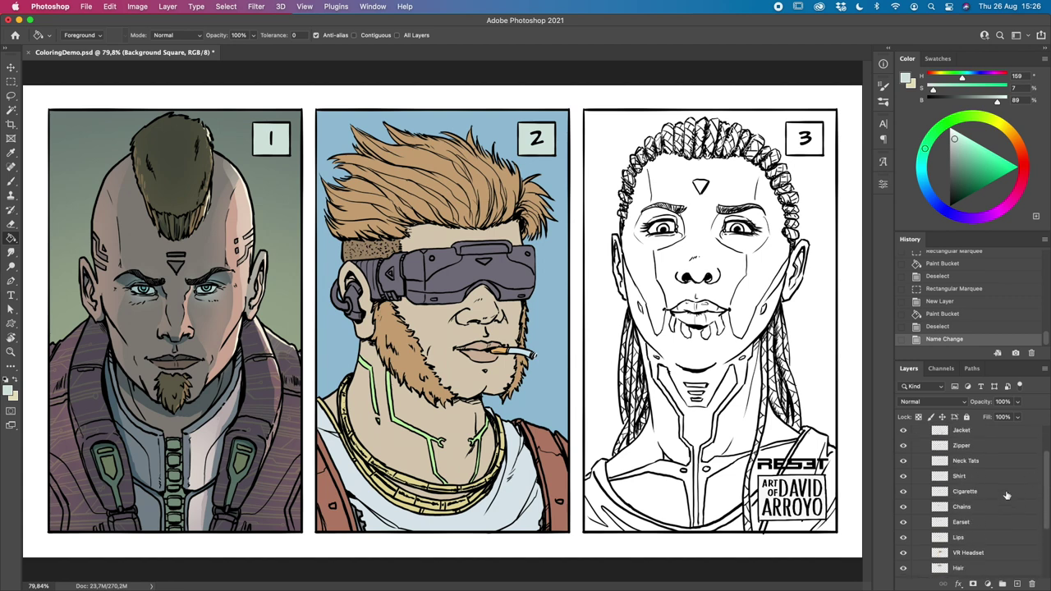
click(1006, 493)
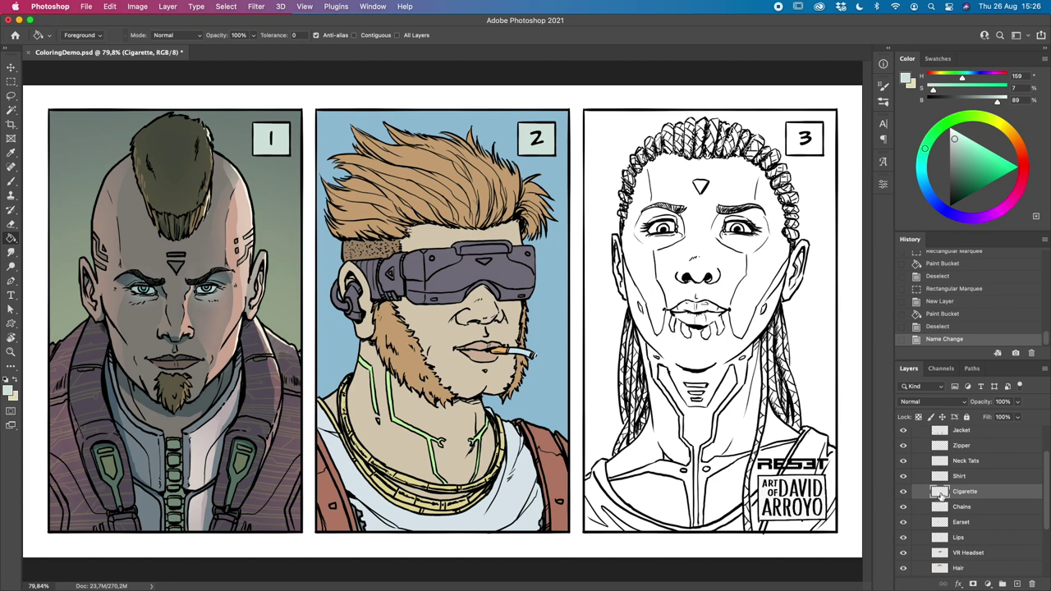
click(918, 417)
scroll(985, 485, up, 5)
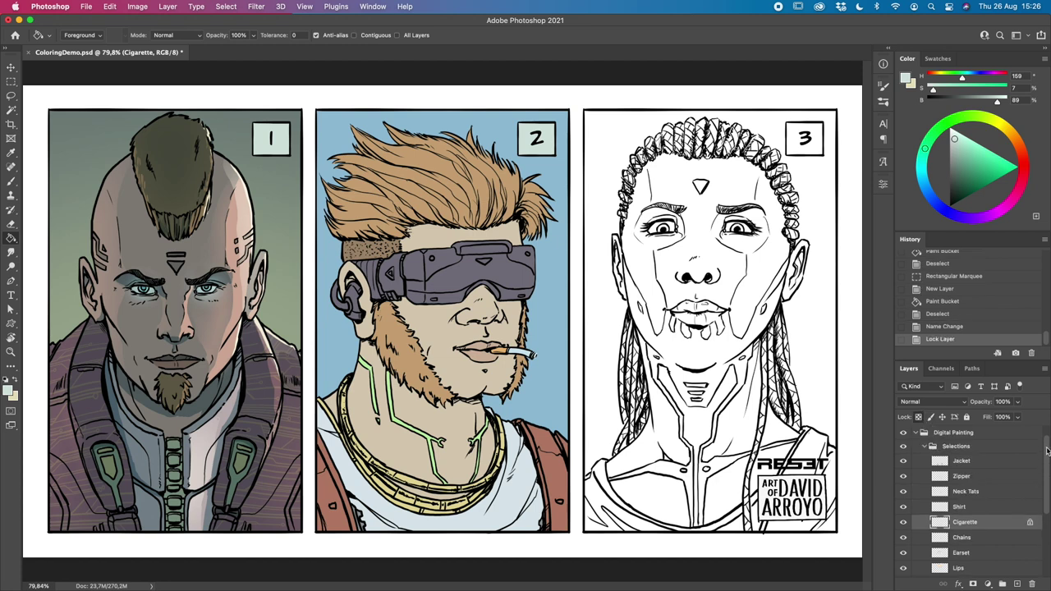
click(925, 459)
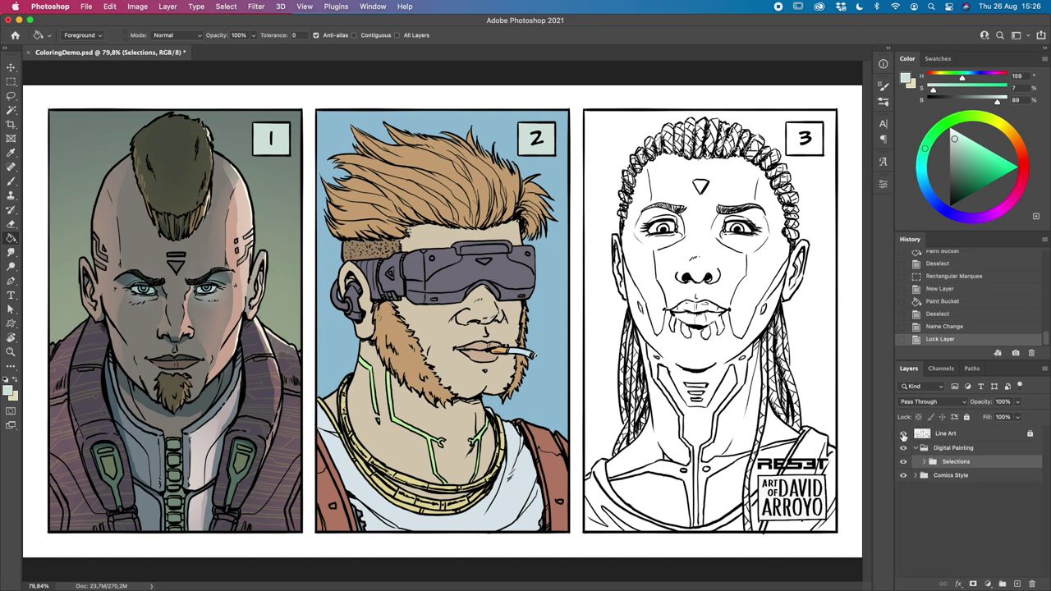
Step: Hide the Line Art, examine the flats around character 2's neck and shirt at 200%, and collapse the Digital Painting group
click(902, 433)
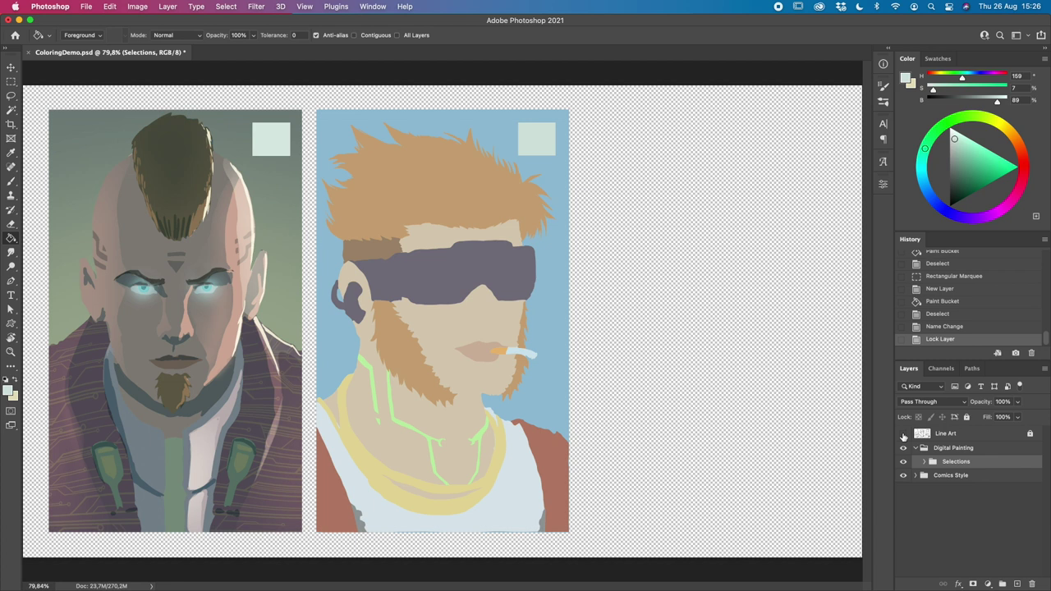
click(11, 352)
click(483, 529)
click(492, 522)
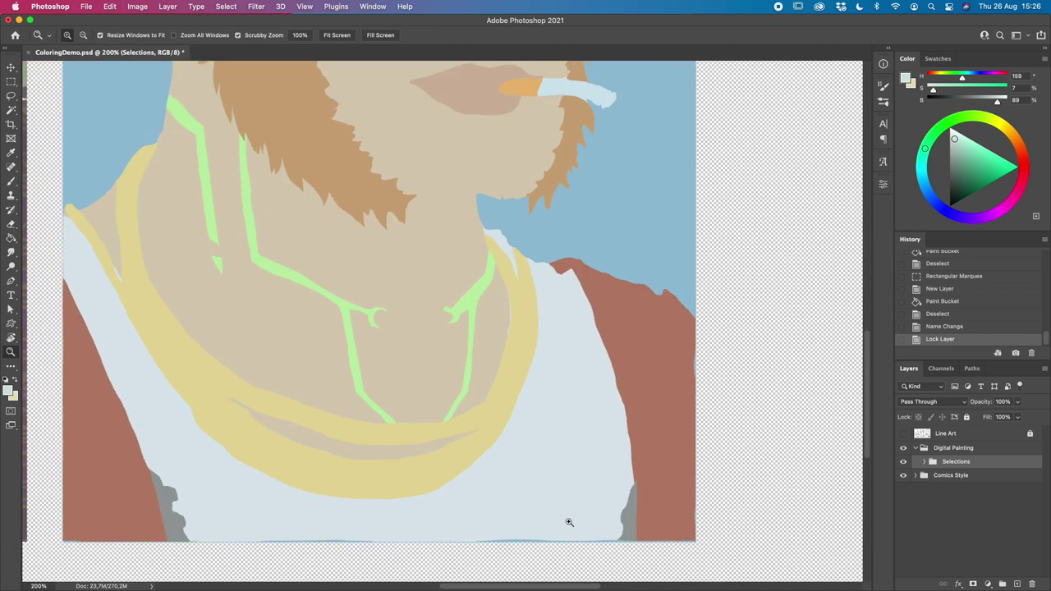
click(915, 447)
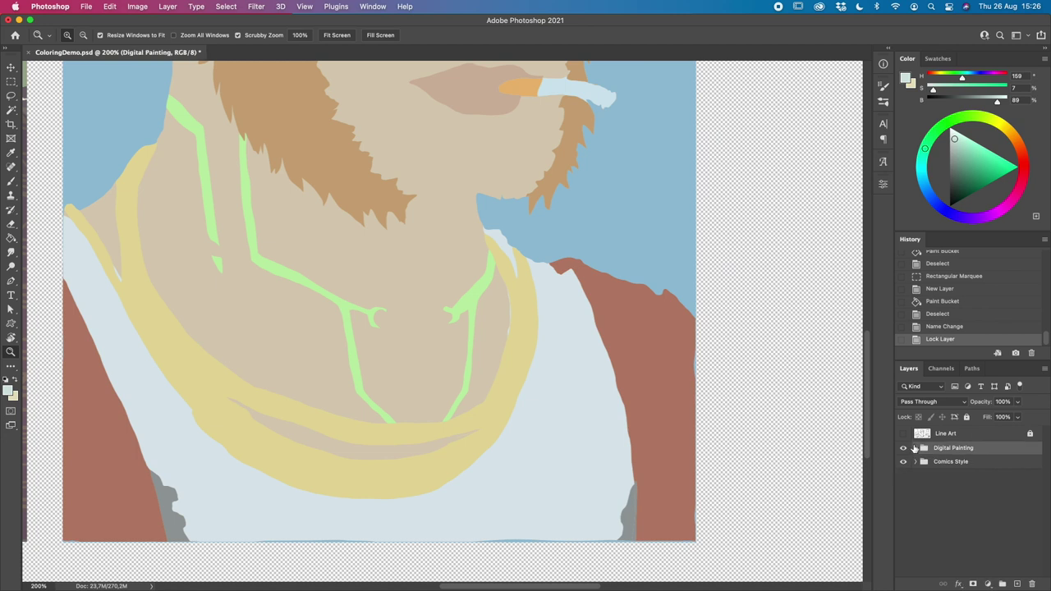
Step: Clip all layers in the Selections group from Jacket down to Background Square to the Background layer
click(914, 448)
click(929, 461)
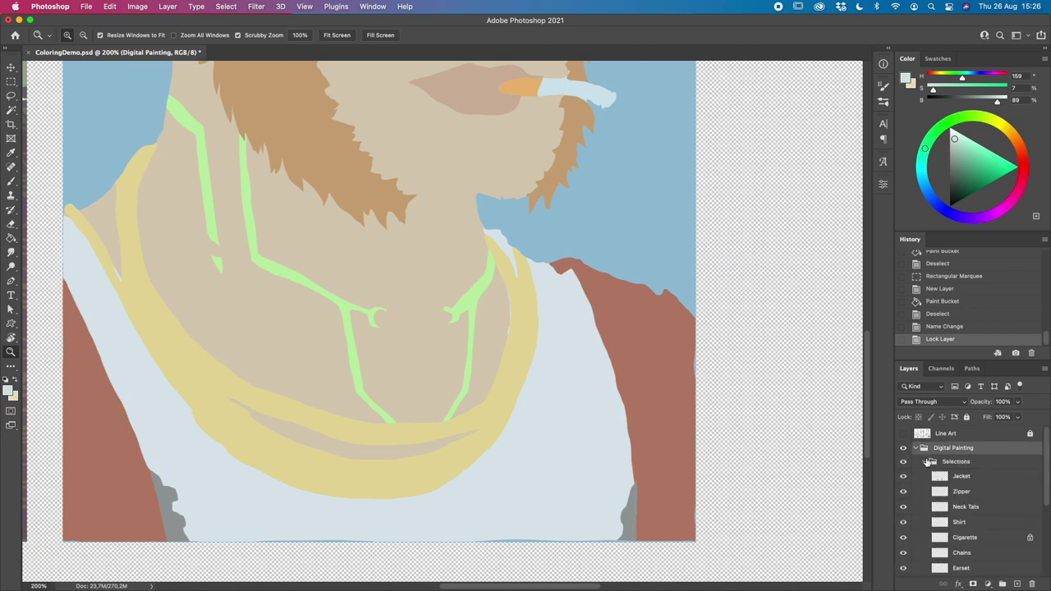
scroll(969, 500, down, 5)
click(989, 555)
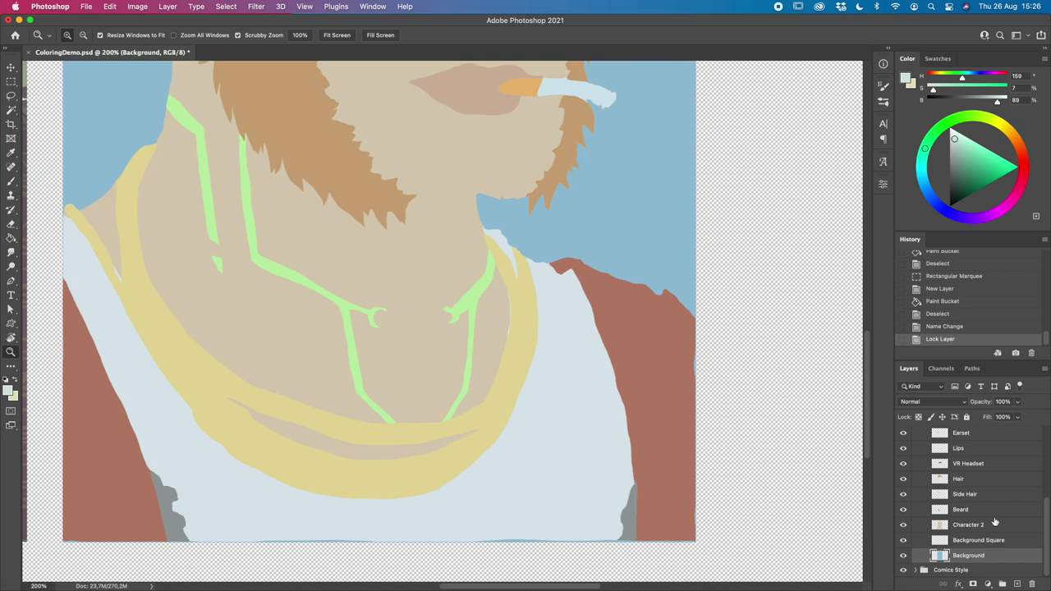
click(1010, 542)
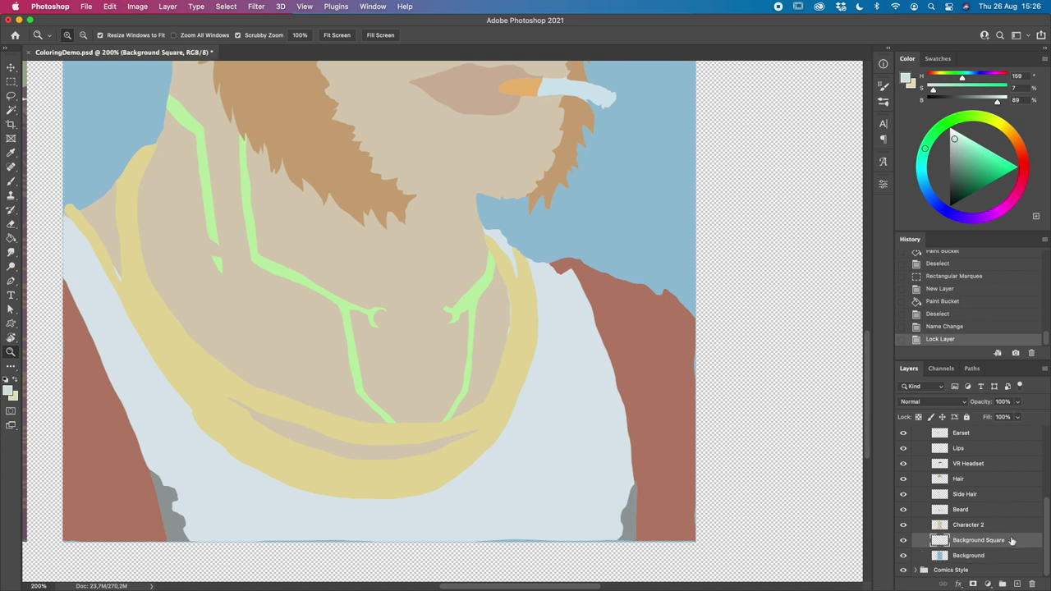
mouse_move(1044, 525)
mouse_down()
mouse_move(1048, 447)
mouse_move(1032, 527)
mouse_up()
click(1044, 449)
right_click(1031, 528)
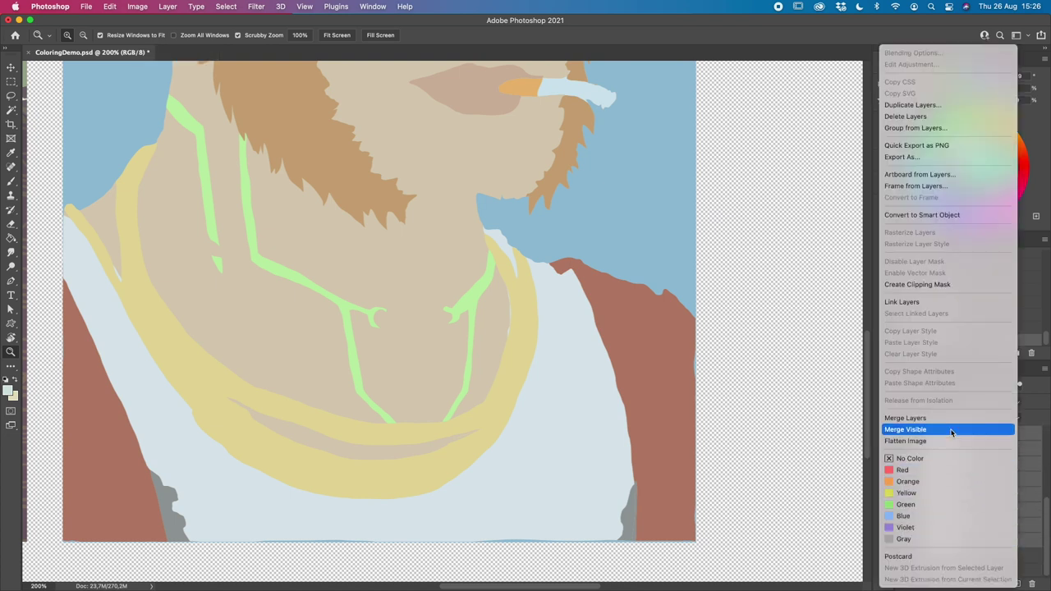
click(956, 284)
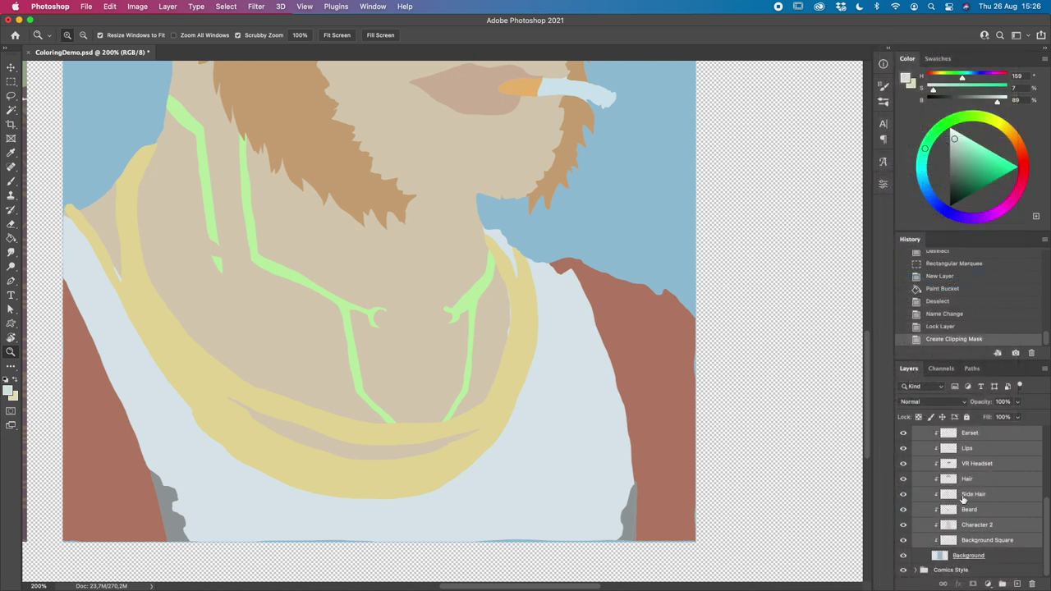
Step: Paint over the gap along the shirt's bottom edge on the Shirt layer with the sampled pale blue shirt colour
scroll(1045, 523, up, 5)
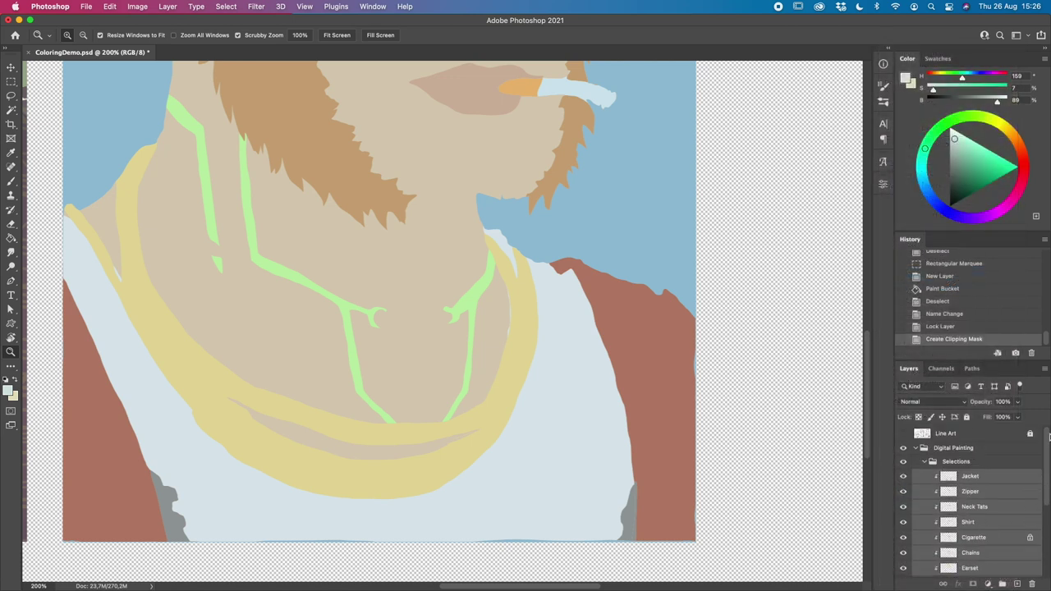
scroll(1048, 516, down, 4)
scroll(1046, 522, down, 1)
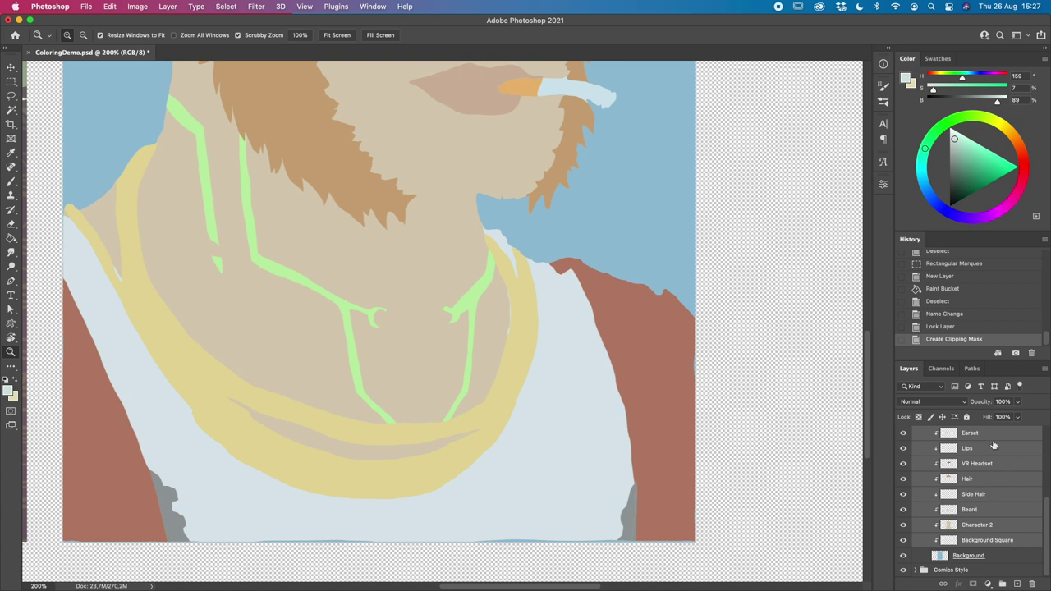
scroll(1046, 506, up, 1)
scroll(1046, 501, up, 5)
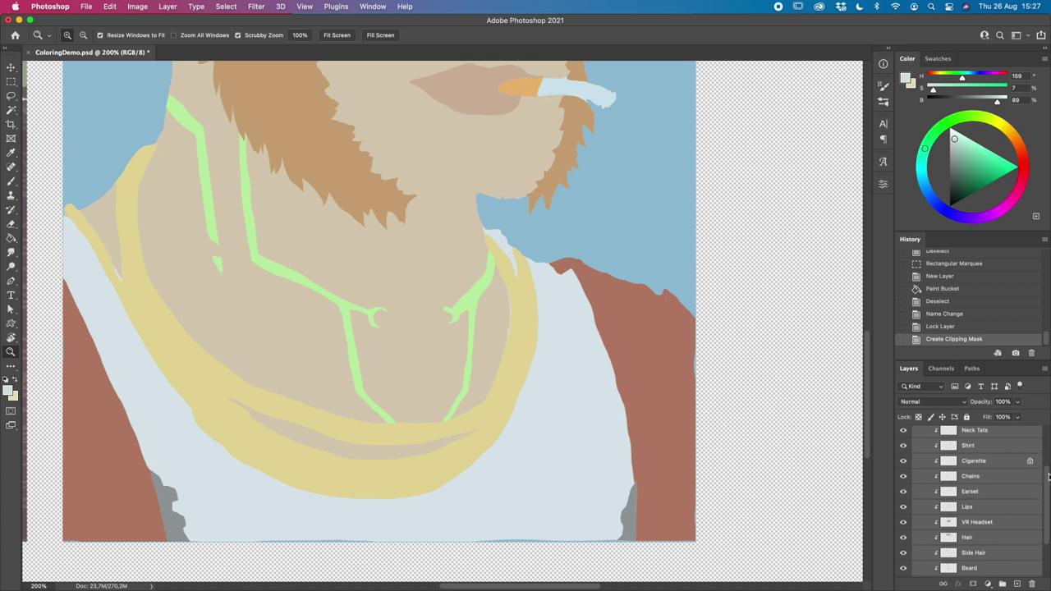
click(989, 477)
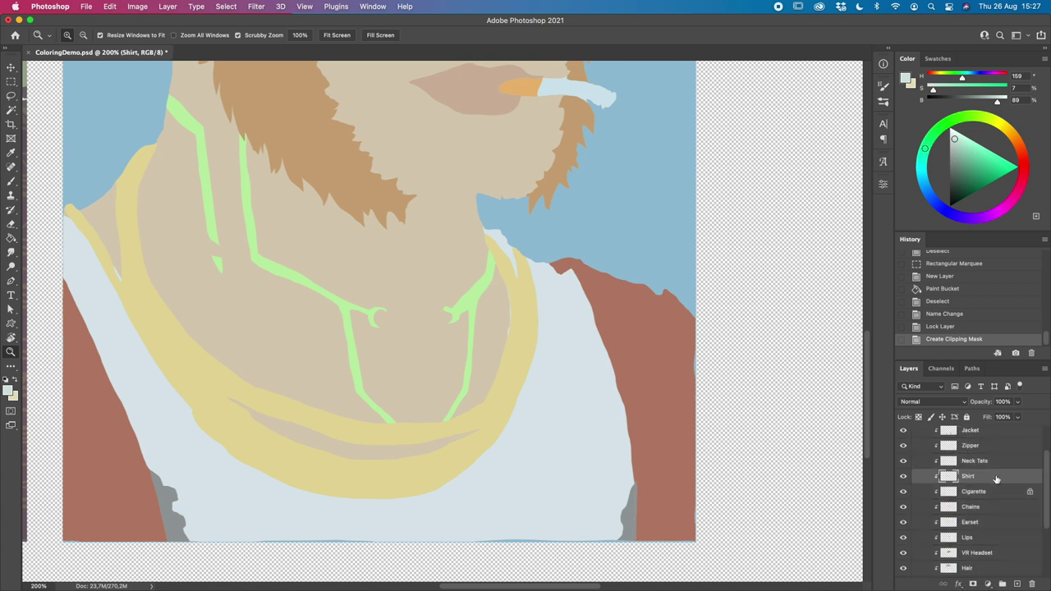
click(12, 182)
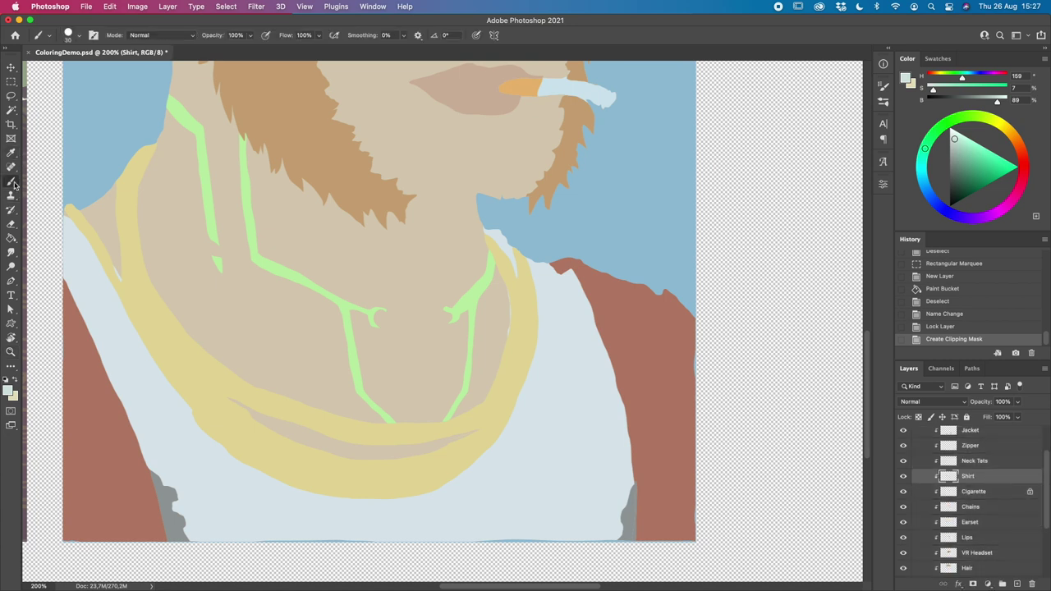
alt+click(534, 484)
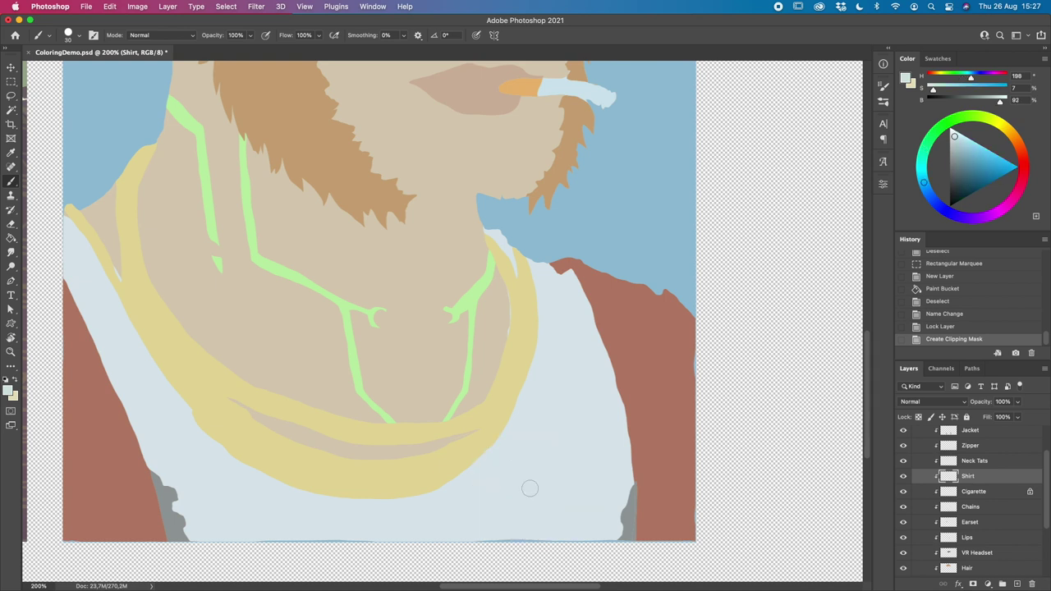
mouse_move(372, 552)
mouse_down()
mouse_move(299, 542)
mouse_move(345, 531)
mouse_move(373, 542)
mouse_move(286, 541)
mouse_move(579, 541)
mouse_move(604, 515)
mouse_move(592, 551)
mouse_move(612, 536)
mouse_up()
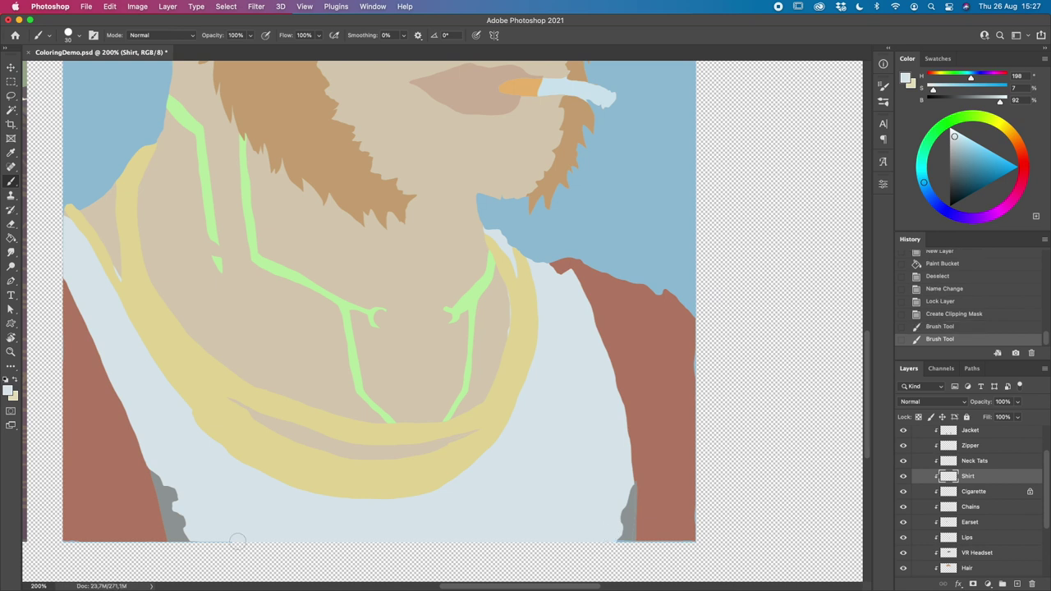
drag(197, 541, 195, 547)
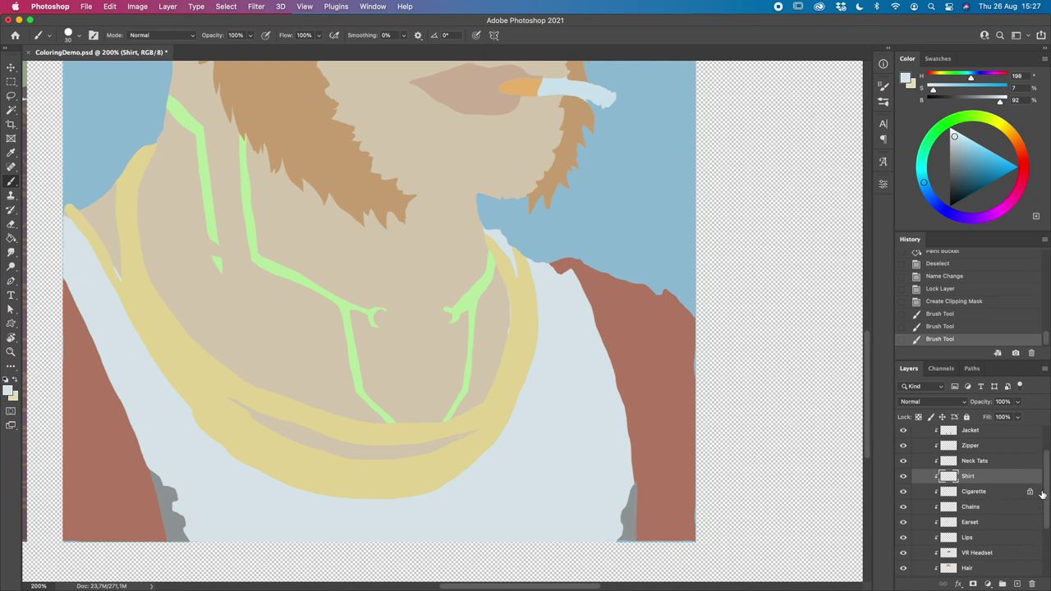
Step: Fill the gaps along the panel's right and lower-right edges on the Jacket layer with the sampled reddish brown, and reduce the brush size to 7
drag(1047, 490, 1040, 472)
click(986, 478)
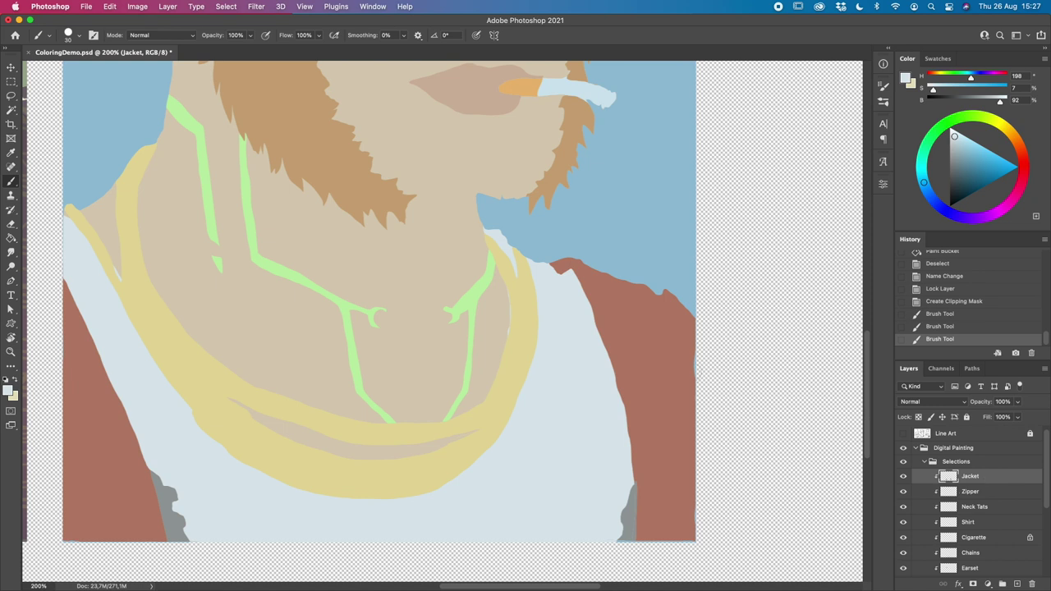
alt+click(689, 373)
drag(699, 349, 699, 537)
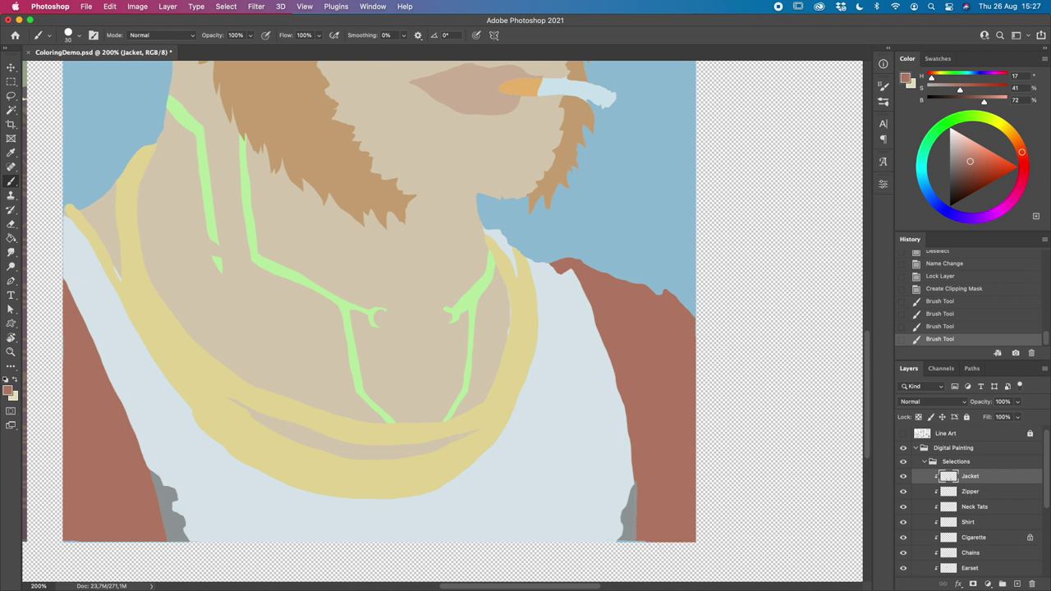
click(639, 548)
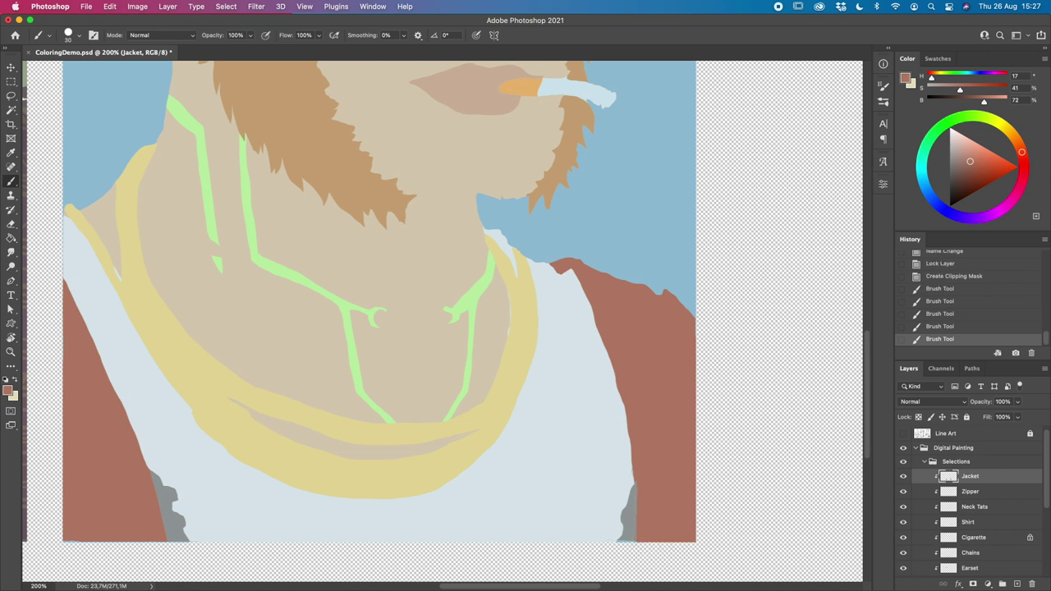
click(639, 547)
click(640, 547)
key(bracketleft)
key(bracketleft)
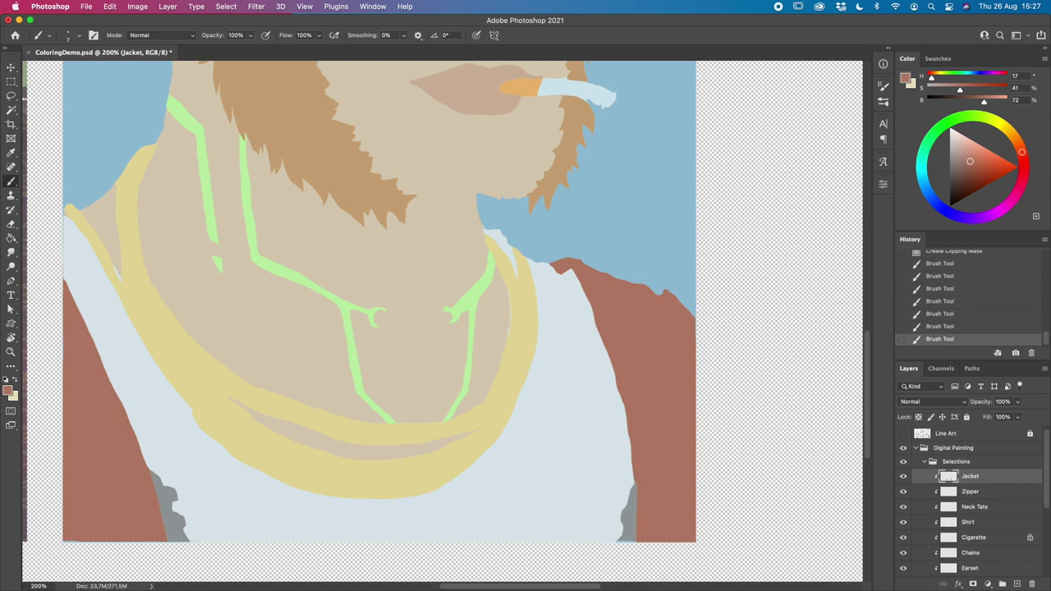
Step: Touch up the right zipper flap's edge on the Zipper layer with its sampled grey
click(1000, 493)
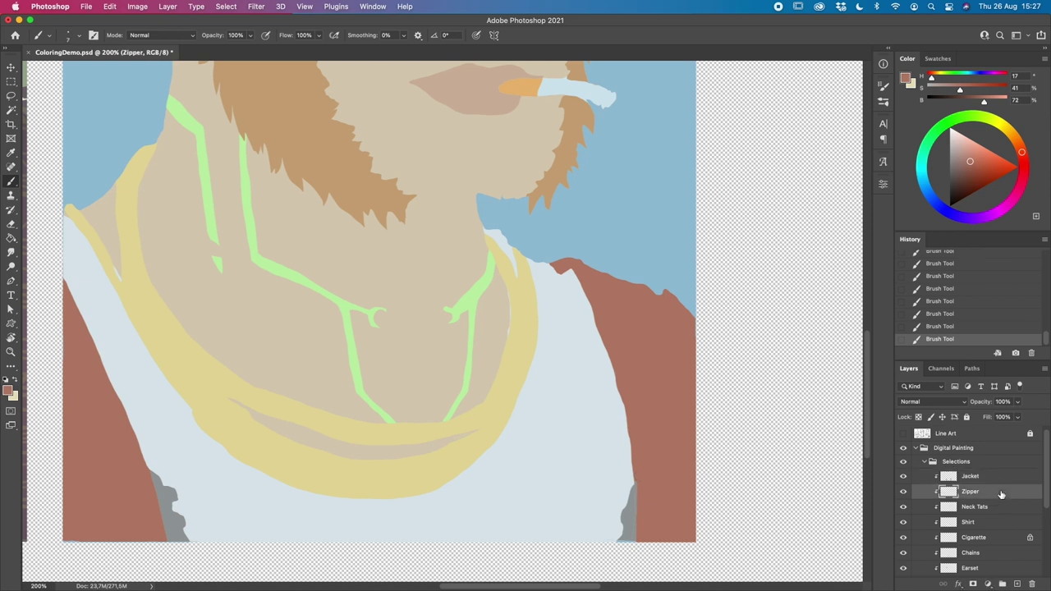
alt+click(633, 497)
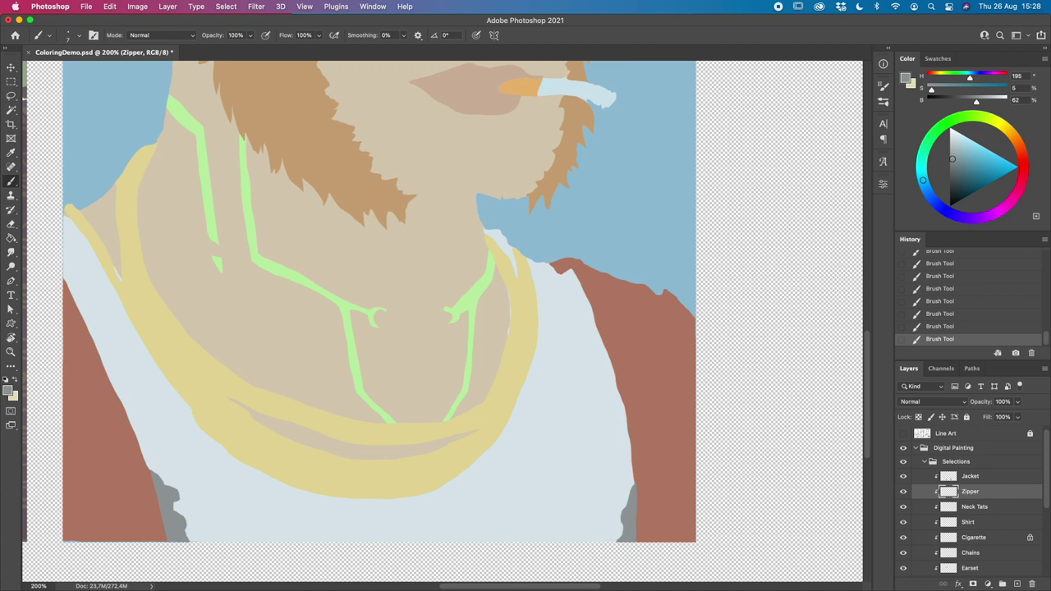
click(10, 238)
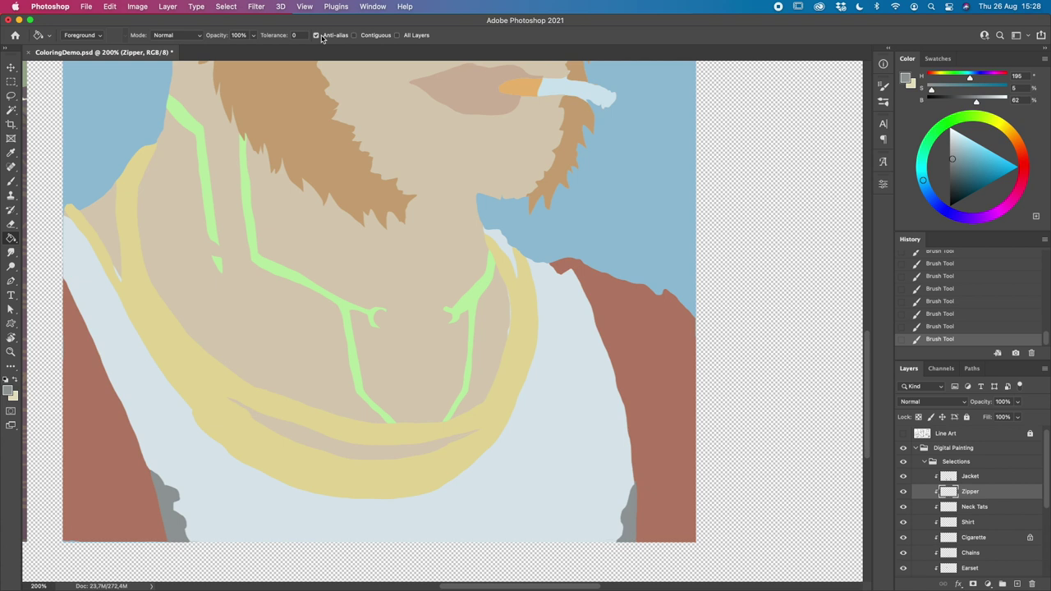
Step: Move the Chains layer above the Shirt layer and paint over the gaps along the chains with their sampled yellow
click(986, 554)
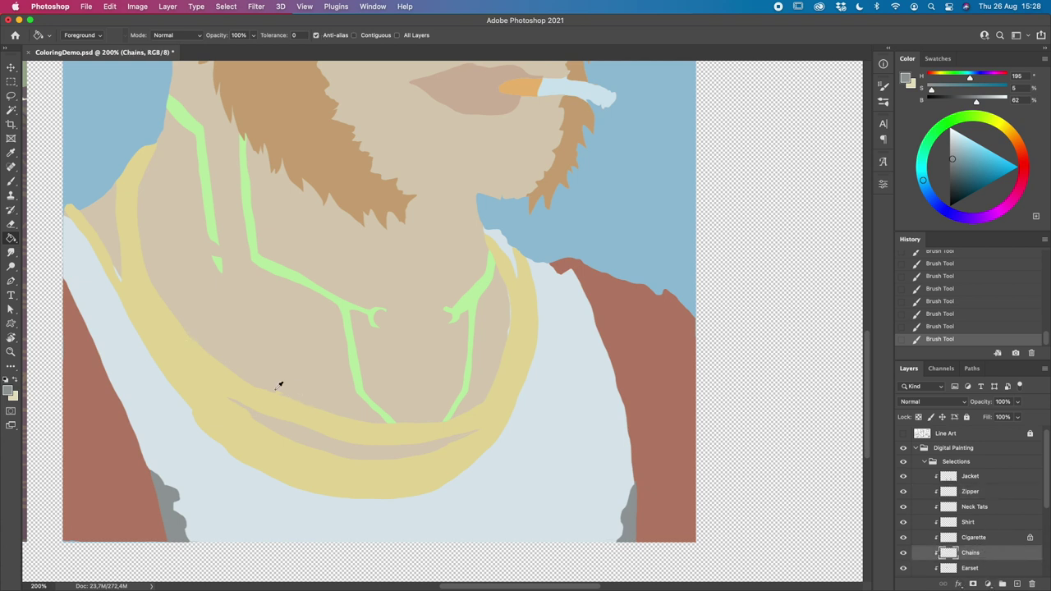
alt+click(197, 355)
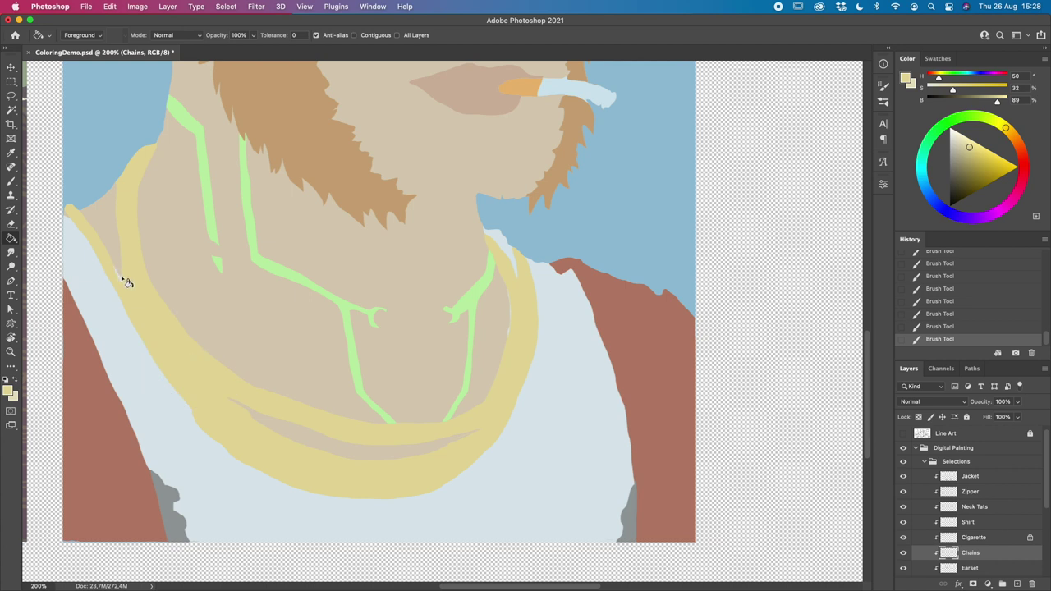
key(b)
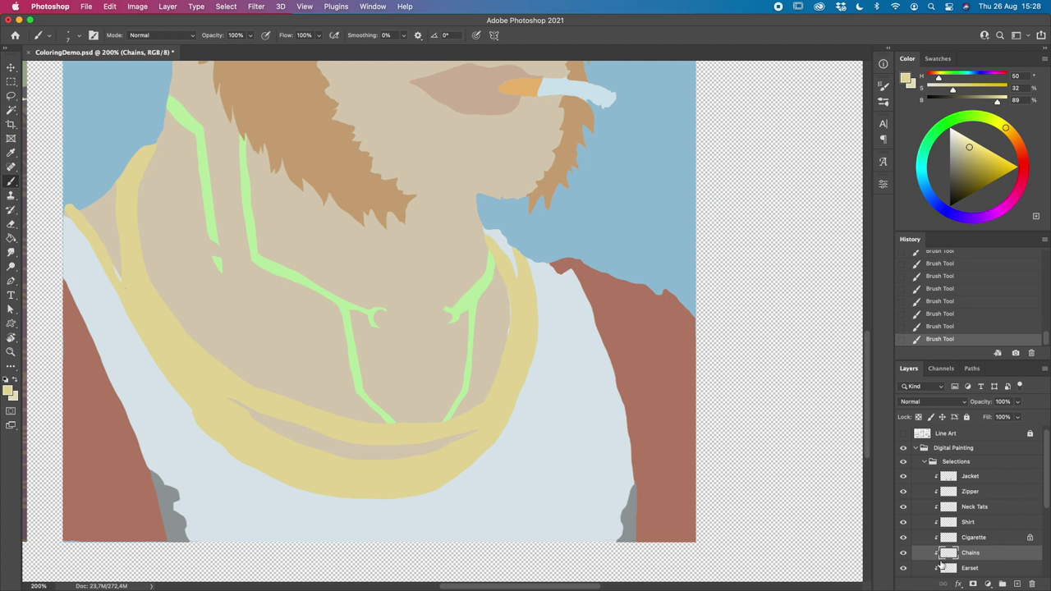
scroll(1046, 491, down, 1)
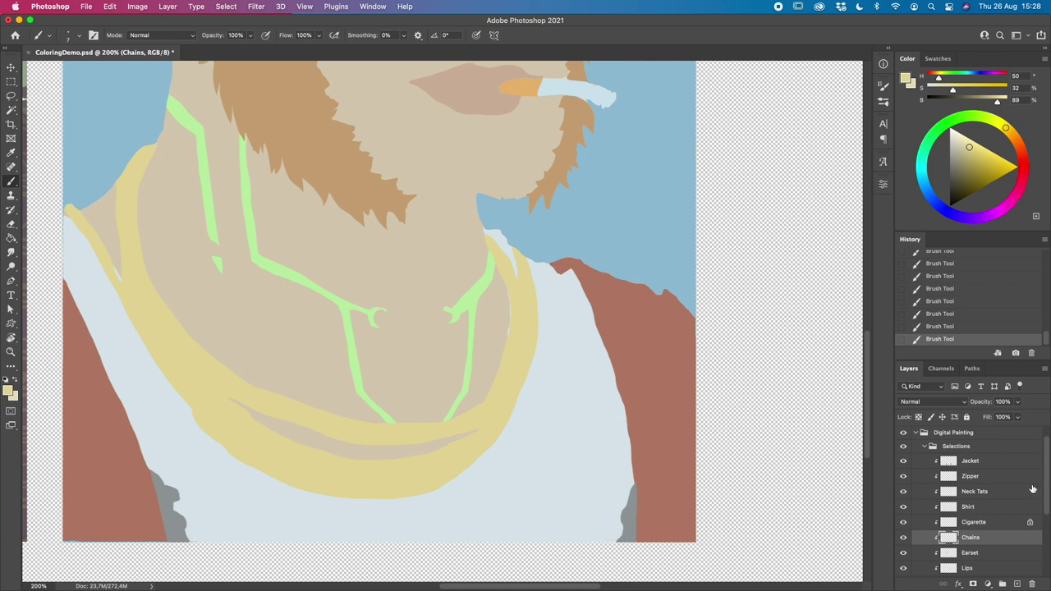
drag(399, 238, 438, 359)
key(super+z)
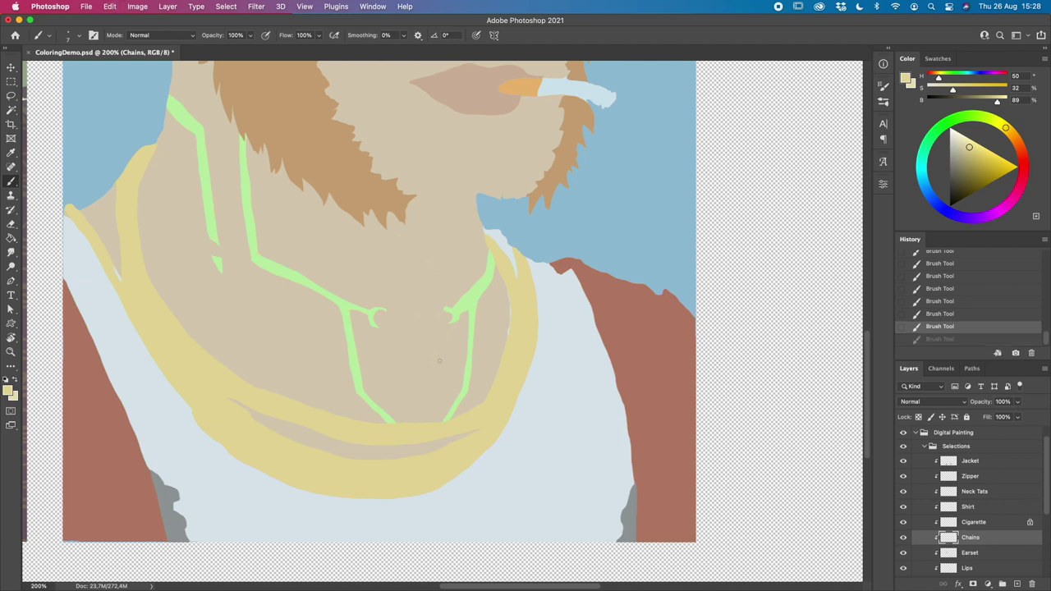
drag(999, 539, 1002, 499)
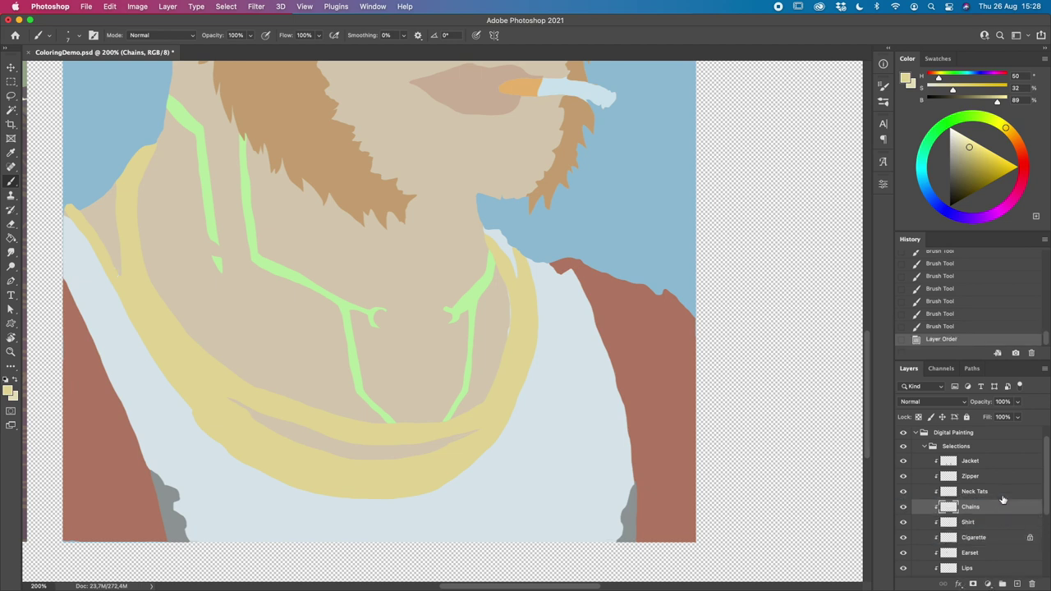
mouse_move(508, 287)
mouse_down()
mouse_move(510, 326)
mouse_move(500, 263)
mouse_up()
Step: Paint over the gaps at the lower-left jacket and zipper edges, each on its own layer in its sampled colour, using brush size 15
drag(1045, 494, 1040, 536)
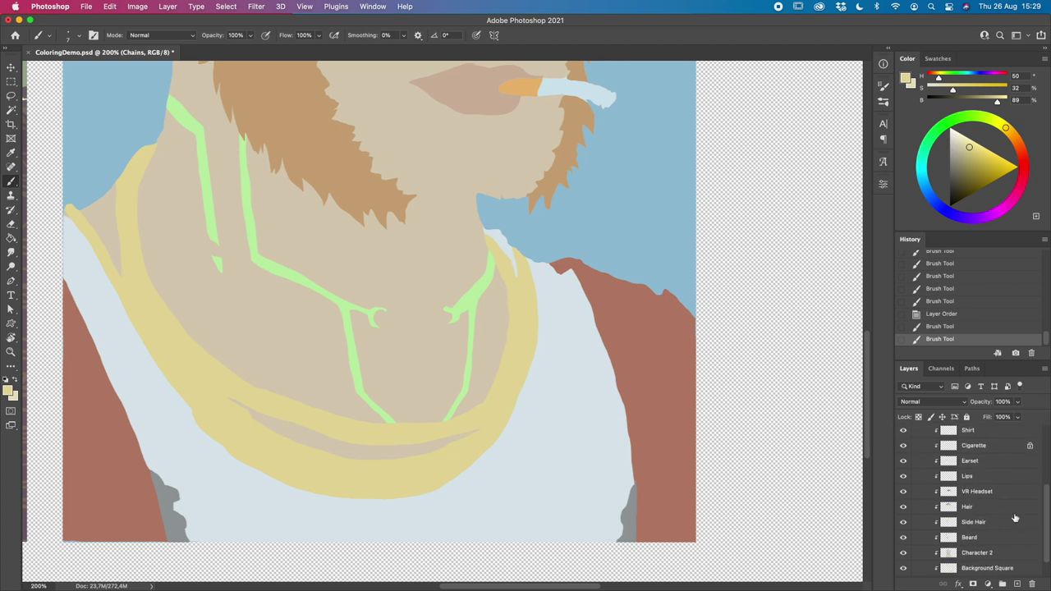
scroll(1003, 492, up, 3)
click(994, 433)
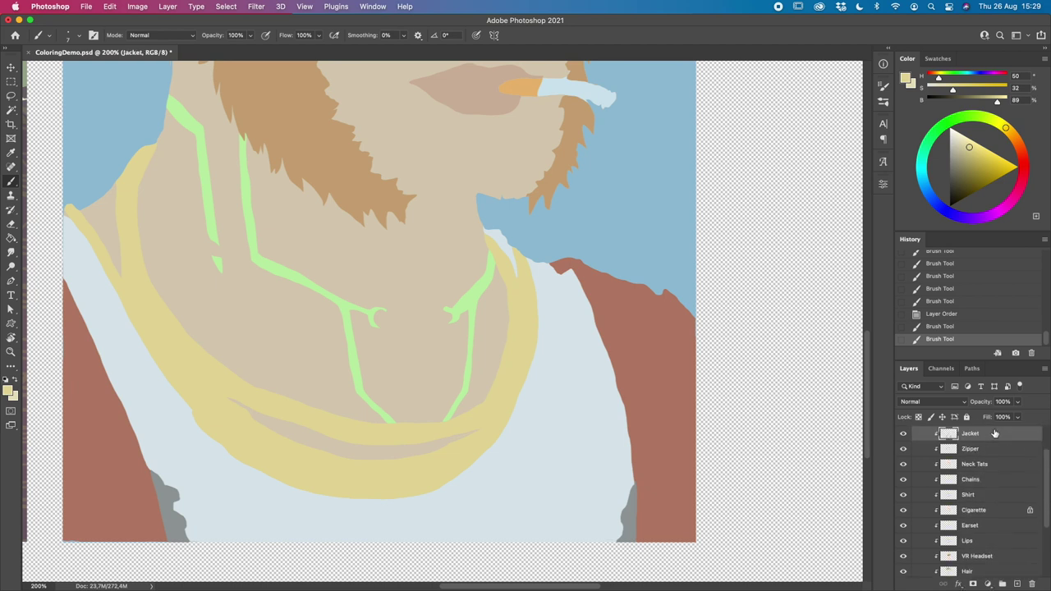
alt+click(111, 447)
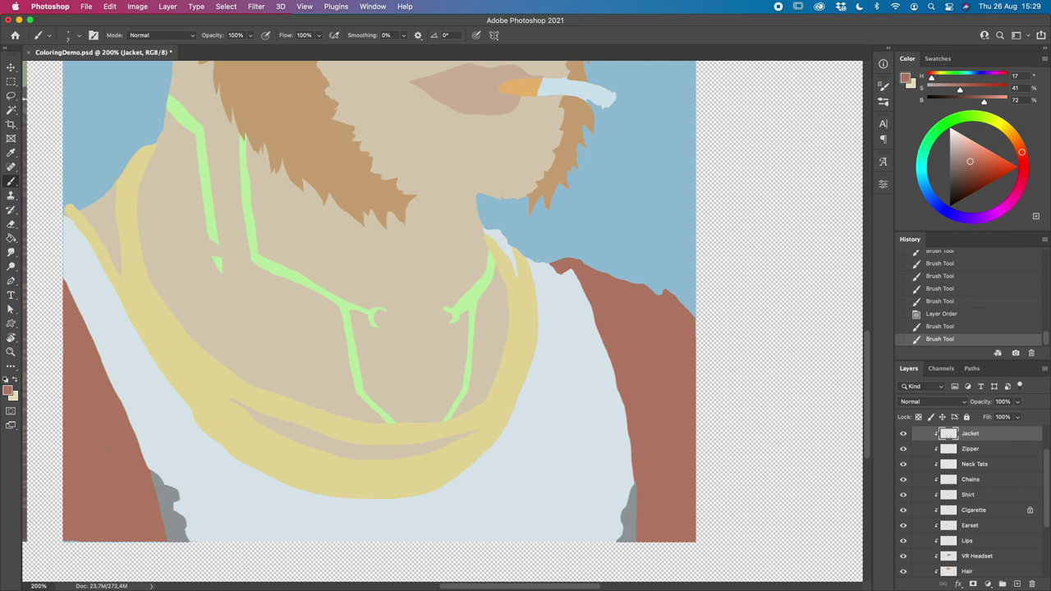
drag(64, 547, 133, 545)
click(995, 453)
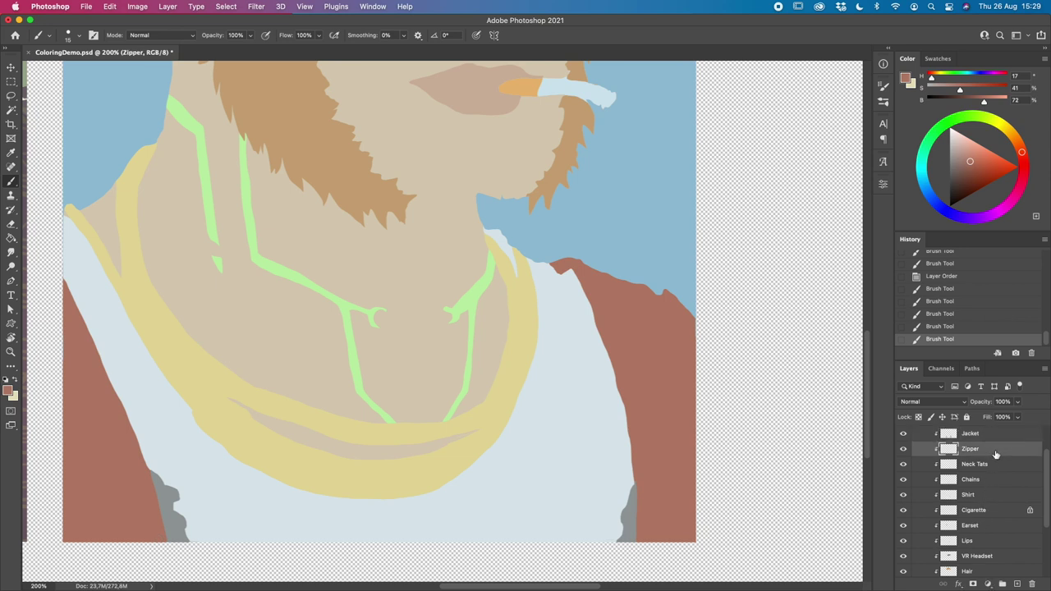
alt+click(170, 499)
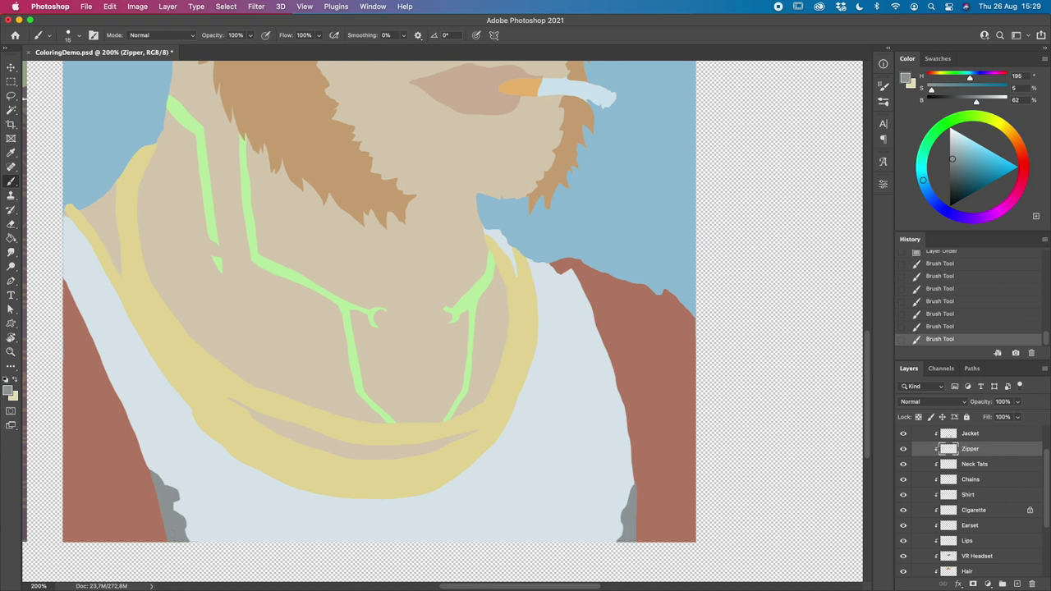
Step: Release the clipping masks of all Selections layers from Jacket down to Background Square
key(super+0)
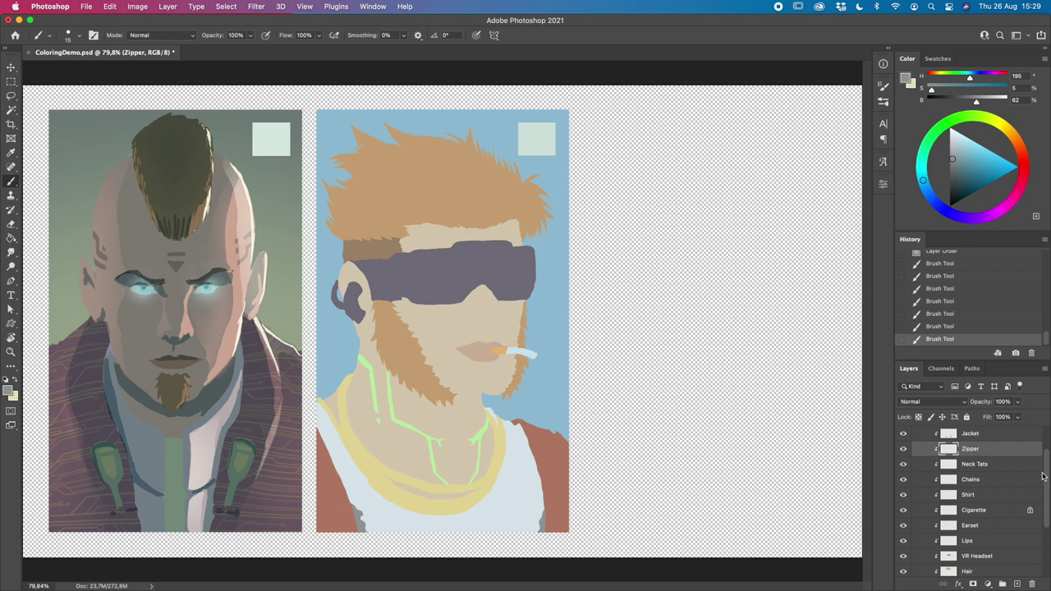
scroll(990, 480, up, 3)
click(991, 481)
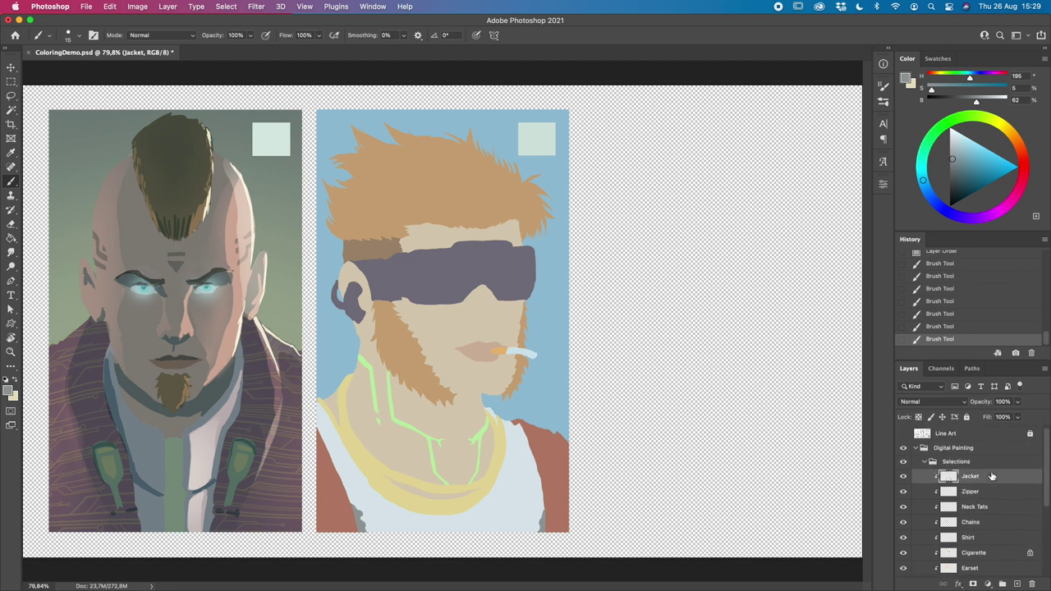
drag(1046, 472, 1046, 555)
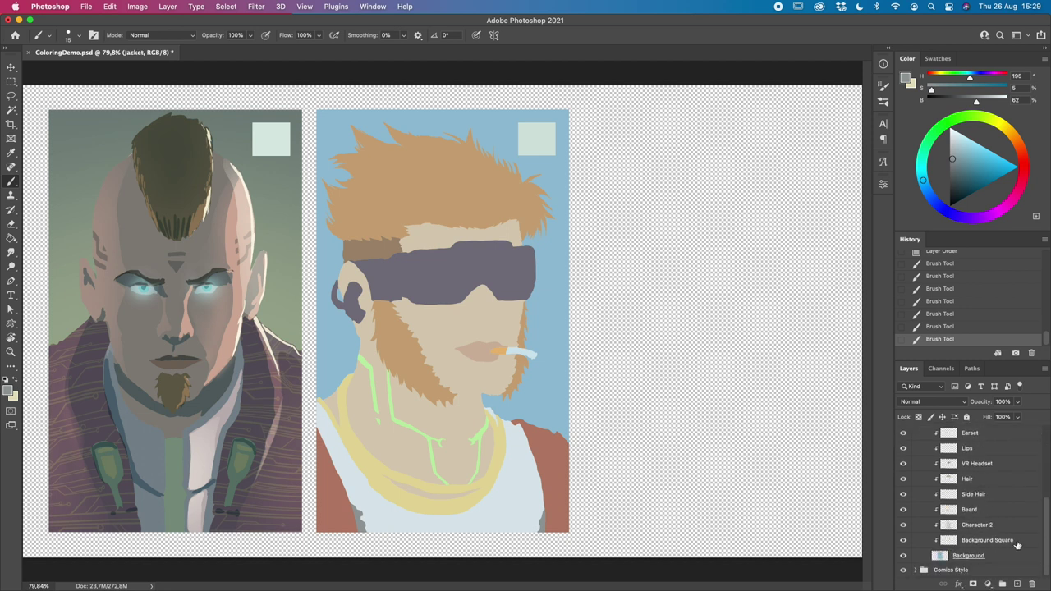
shift+click(1016, 541)
right_click(1010, 538)
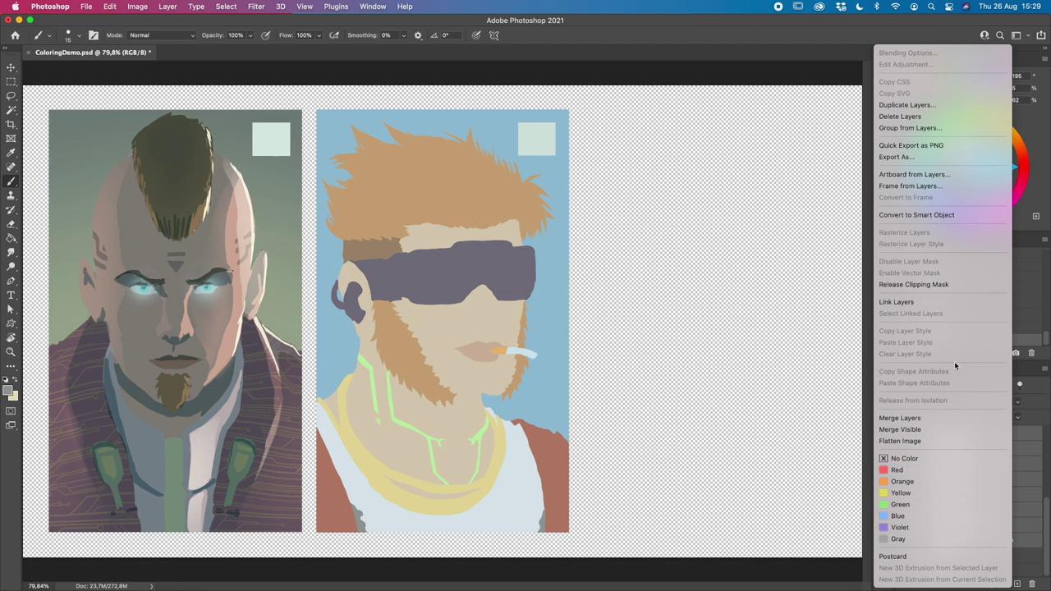
click(956, 285)
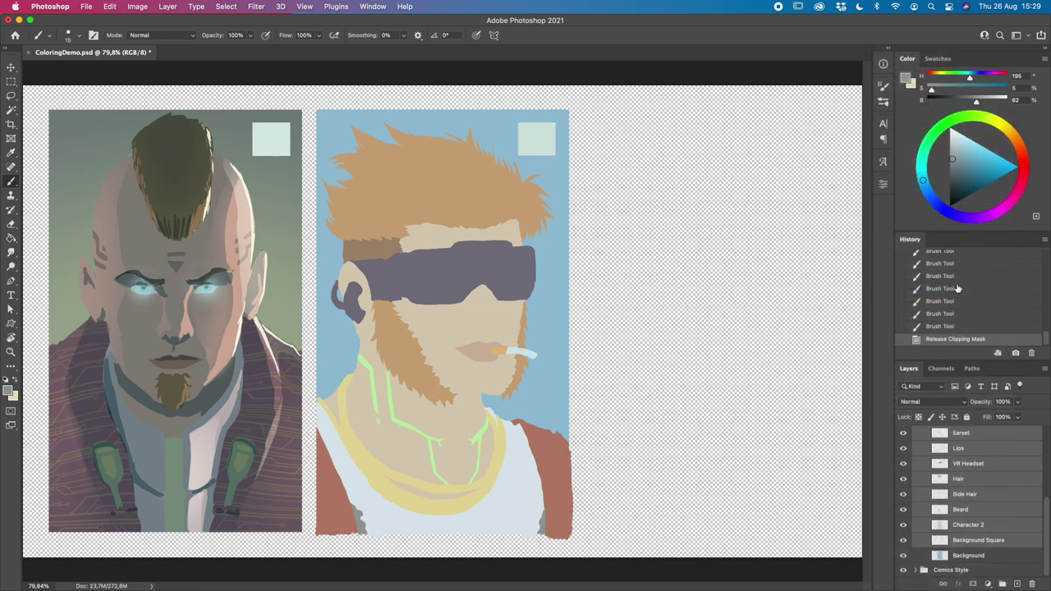
Step: Load the Background layer's pixels as a selection, invert it and clear the area outside the panel on that layer
click(975, 556)
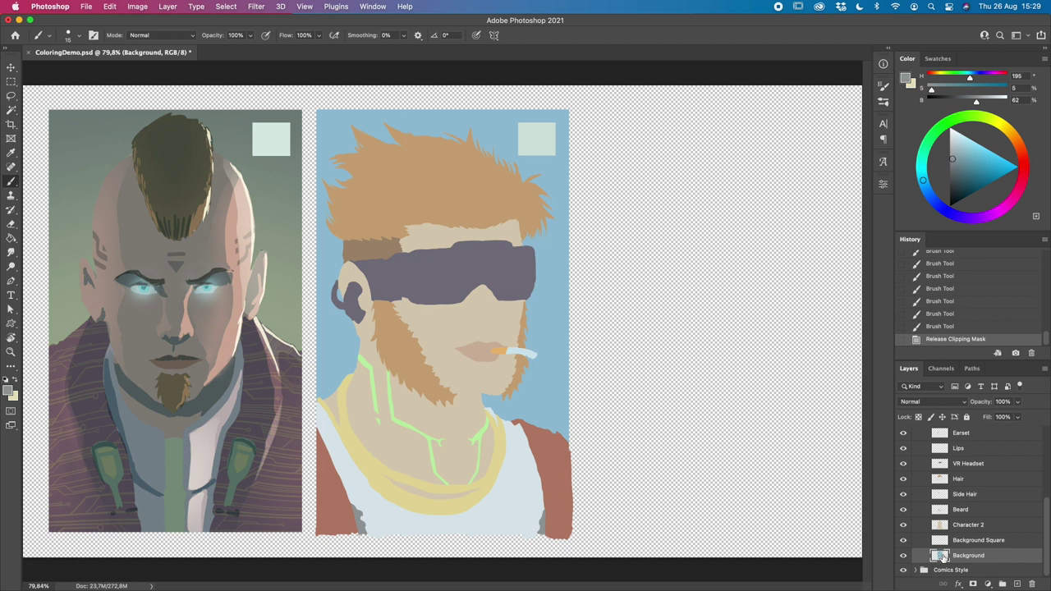
super+click(941, 555)
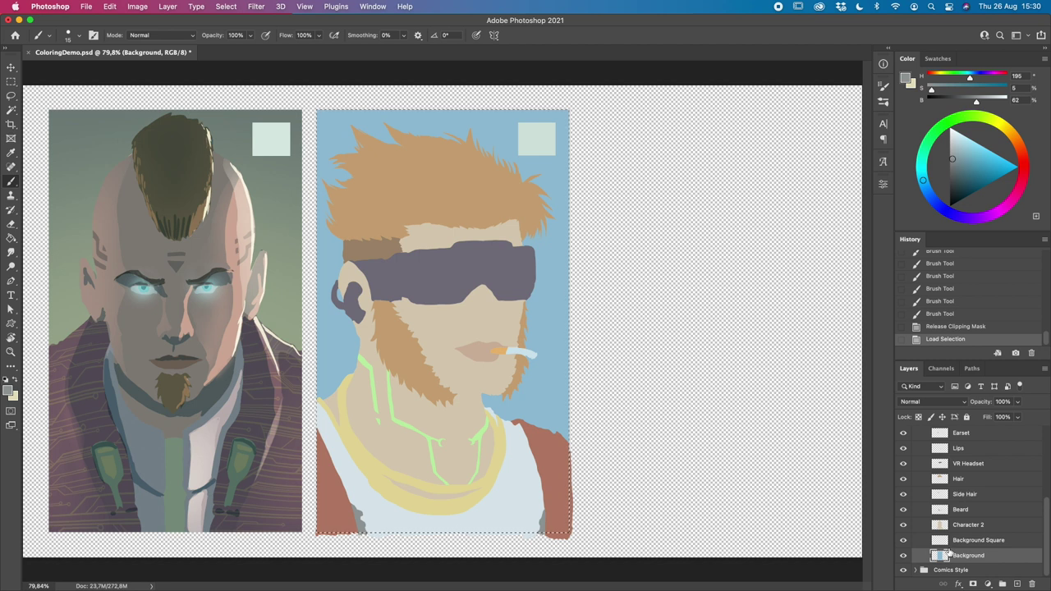
key(shift+super+i)
key(BackSpace)
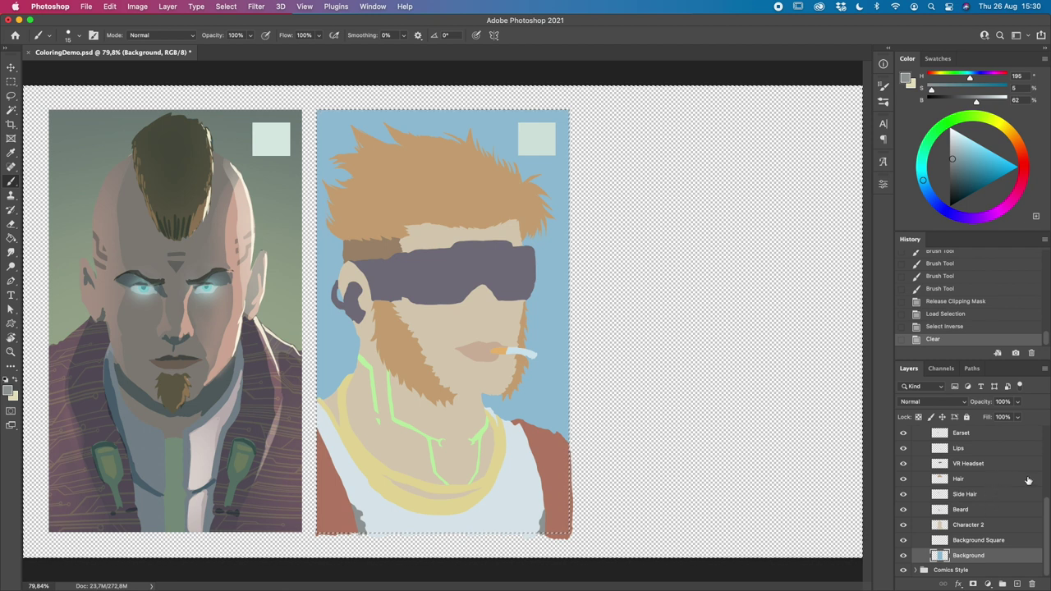
Step: Clear the paint outside the panel on the Zipper, Shirt and Jacket layers, and remove the selection
drag(1049, 510, 1048, 491)
scroll(1048, 491, up, 5)
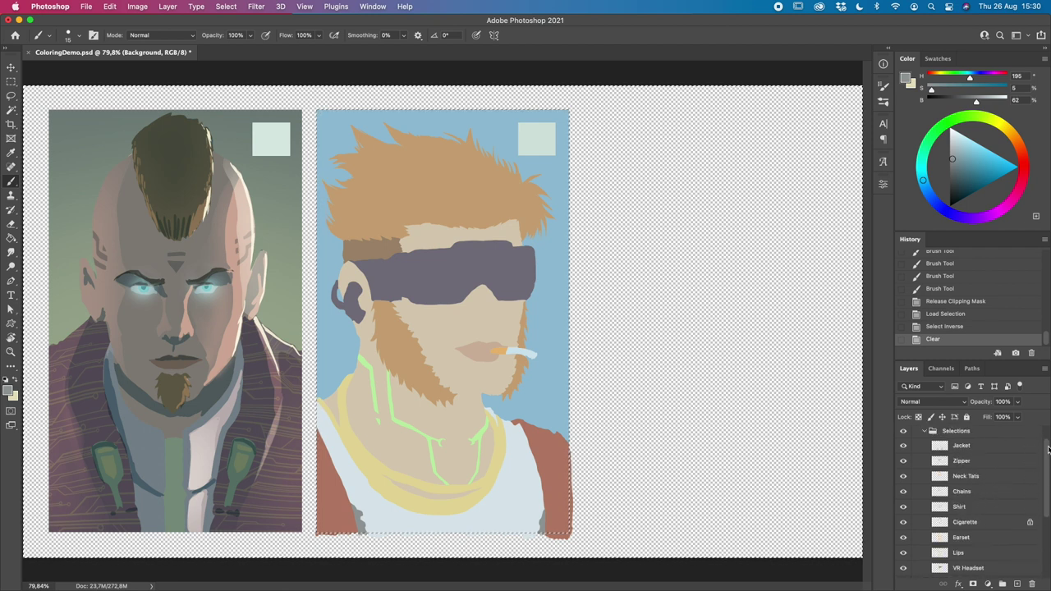
click(990, 476)
key(Delete)
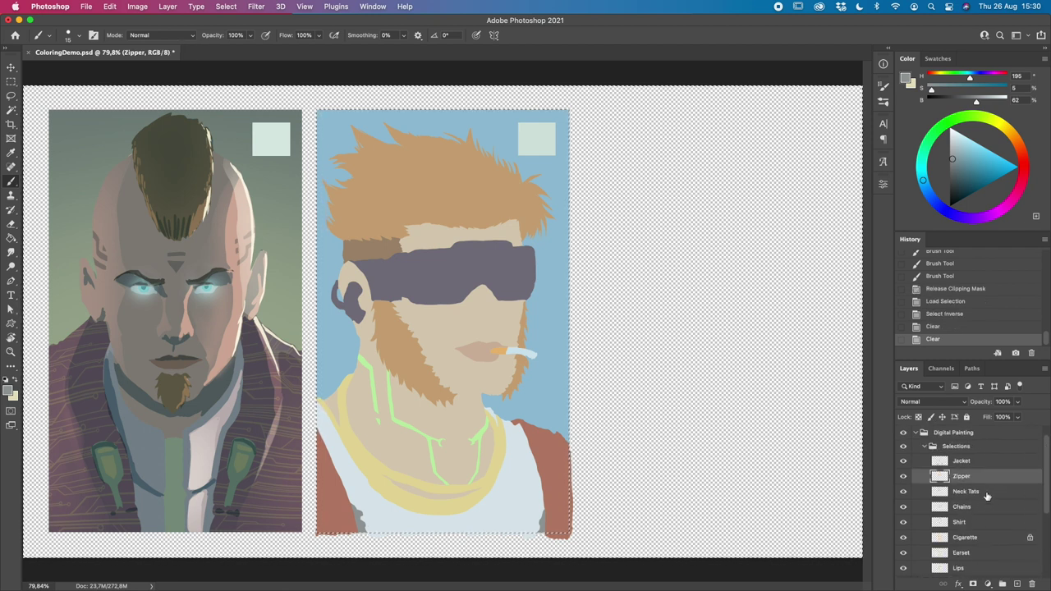
click(977, 525)
key(Delete)
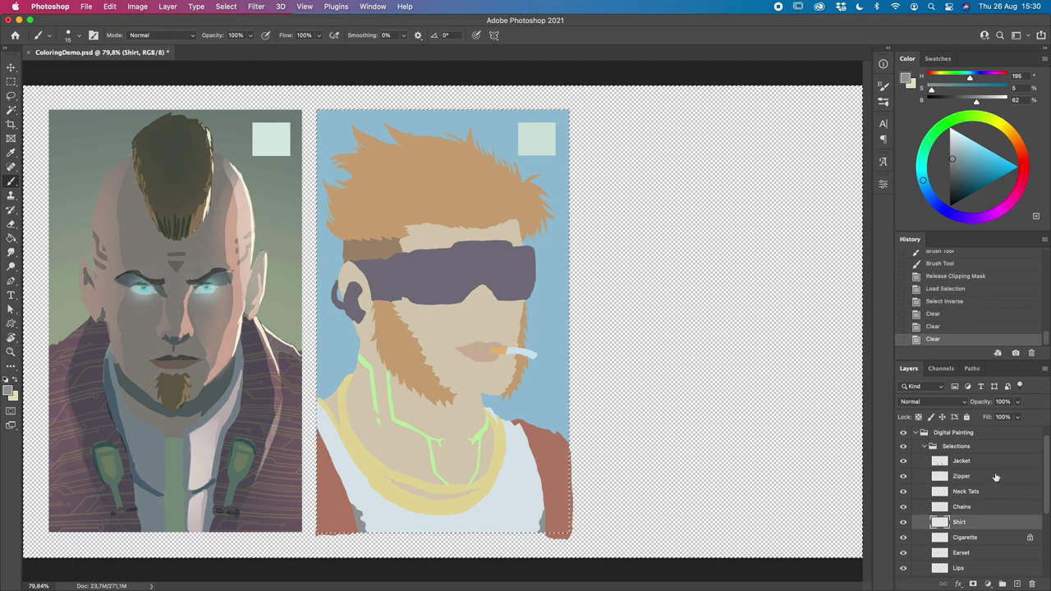
click(995, 461)
key(Delete)
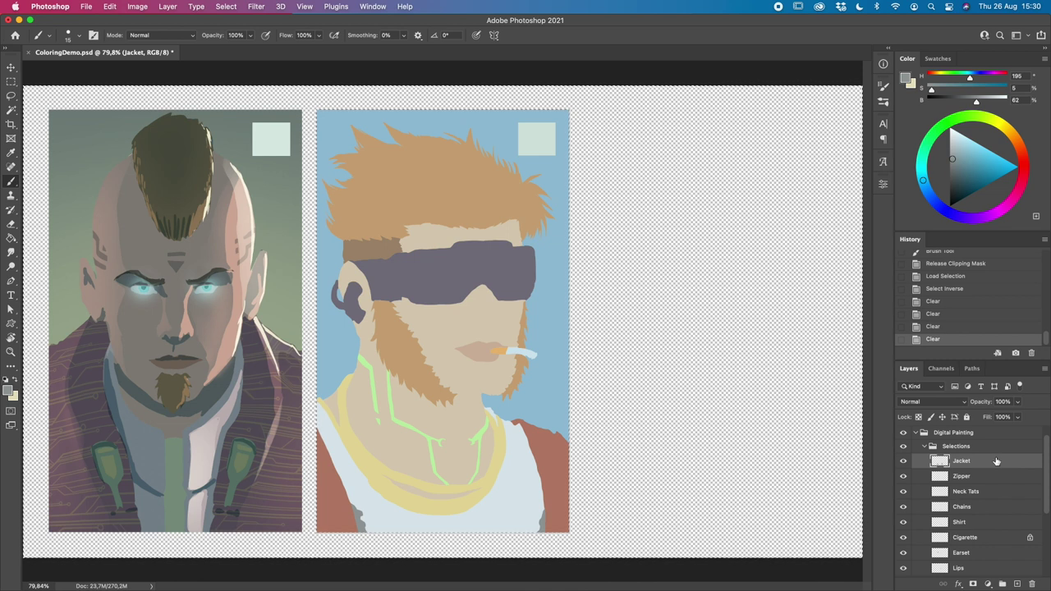
key(super+d)
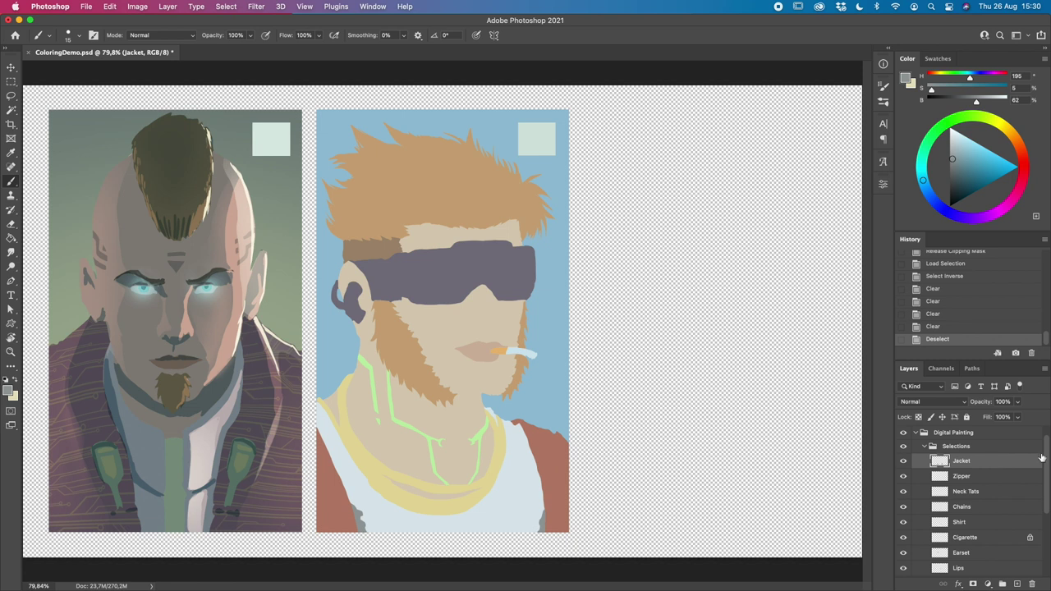
Step: Check the flat colours against the line art by toggling the Line Art layer's visibility, leaving it hidden
mouse_move(1047, 458)
mouse_down()
mouse_move(1047, 535)
mouse_move(1048, 446)
mouse_up()
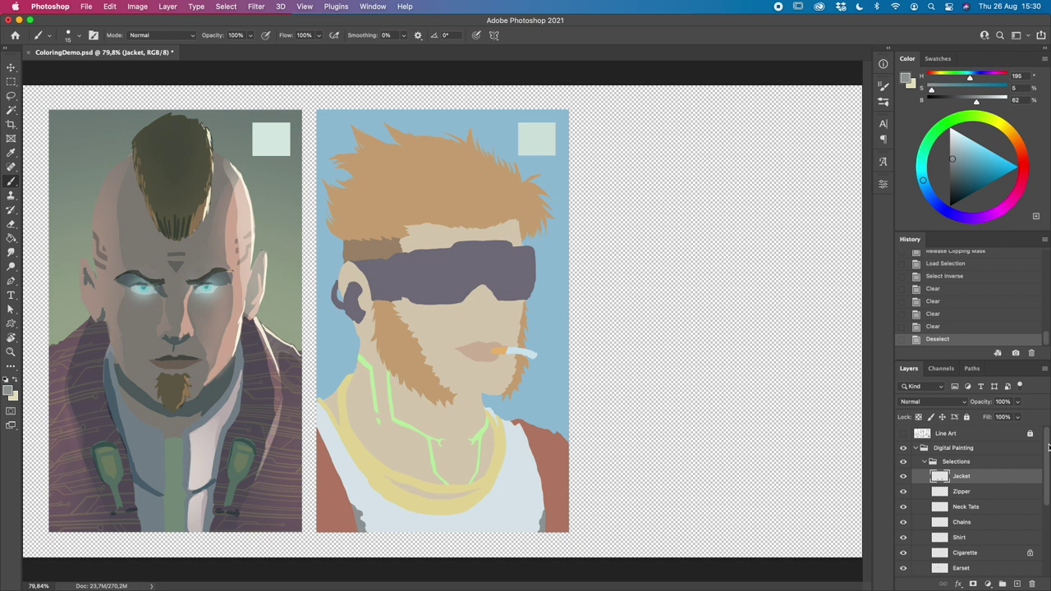
click(903, 434)
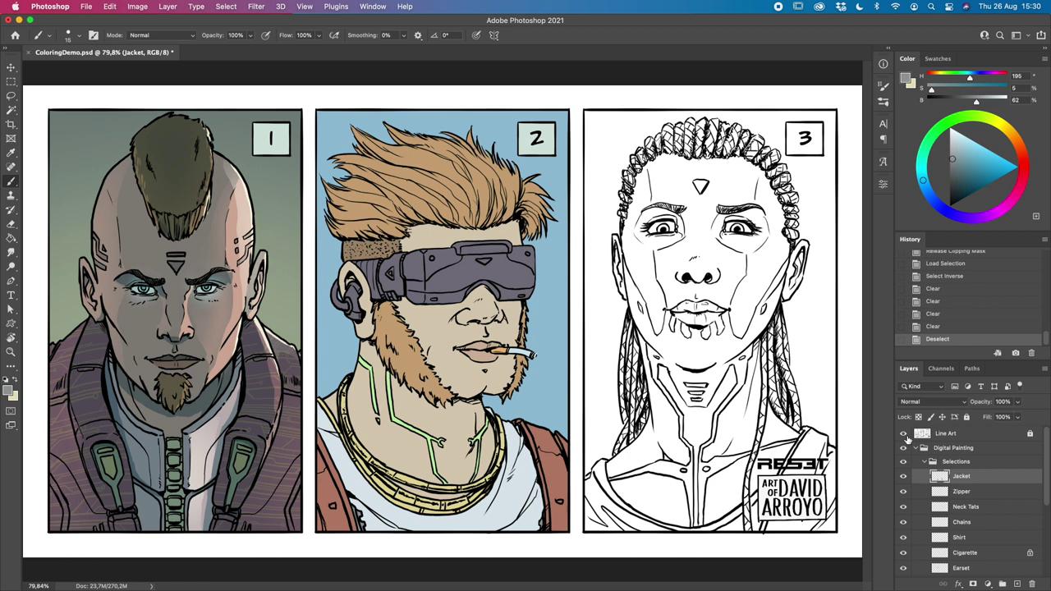
click(903, 434)
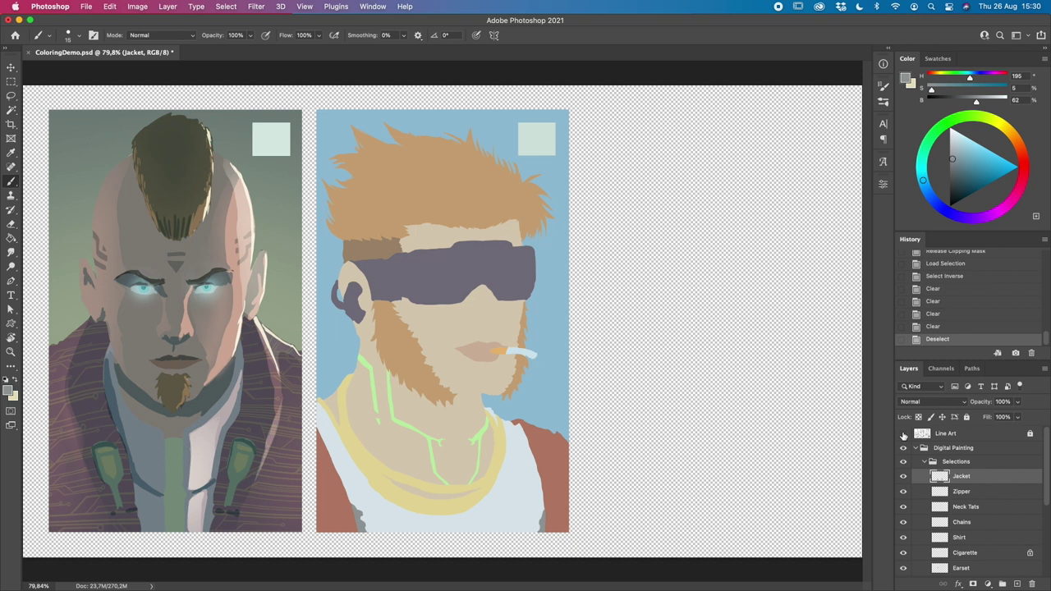
click(903, 433)
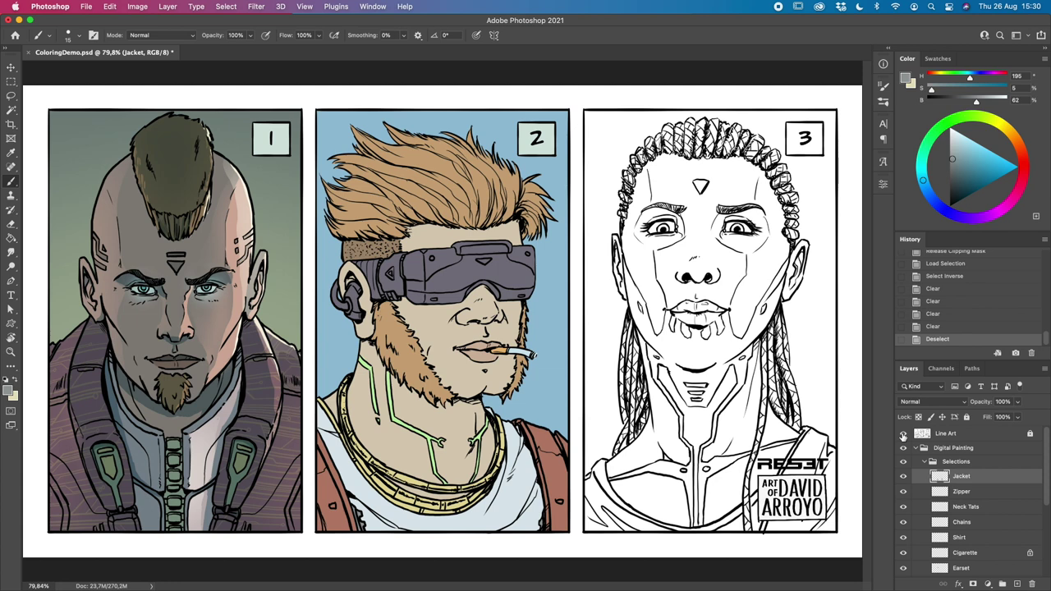
click(902, 435)
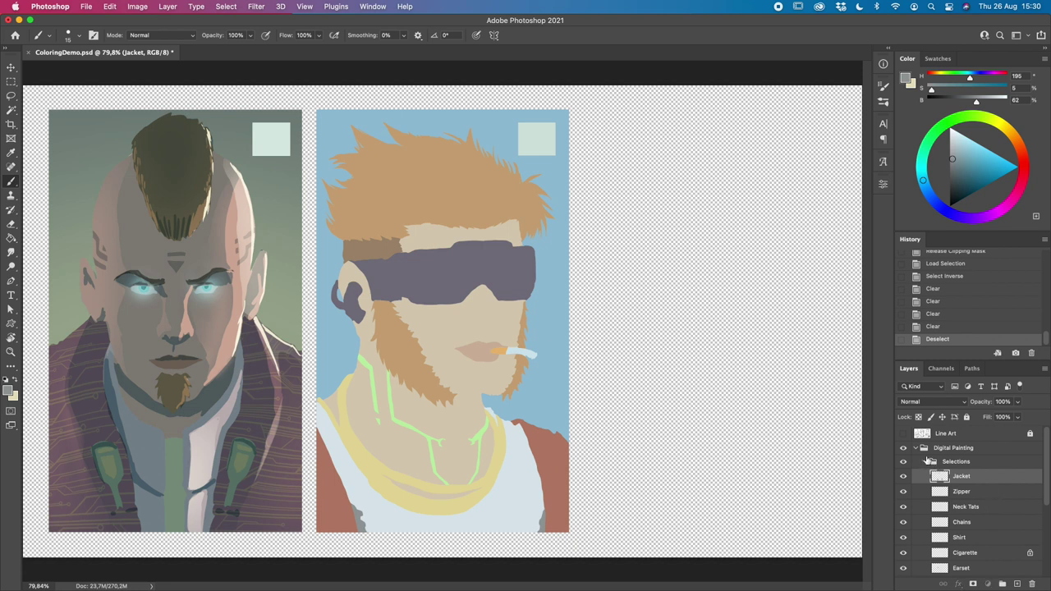
Step: Collapse the Selections group and create a new group named Lighting above it inside Digital Painting
click(924, 461)
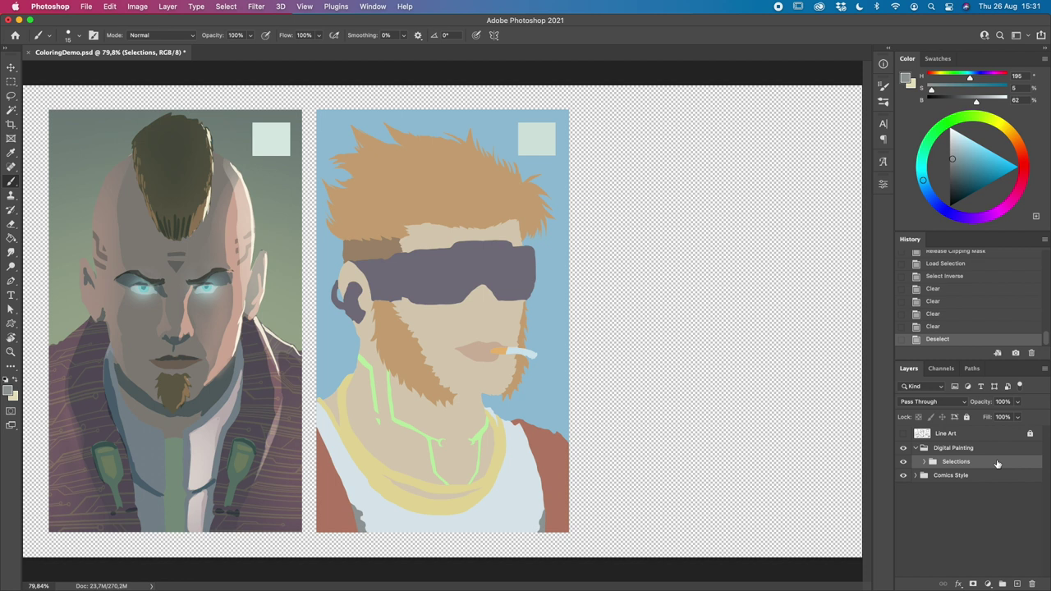
click(1001, 583)
double_click(952, 462)
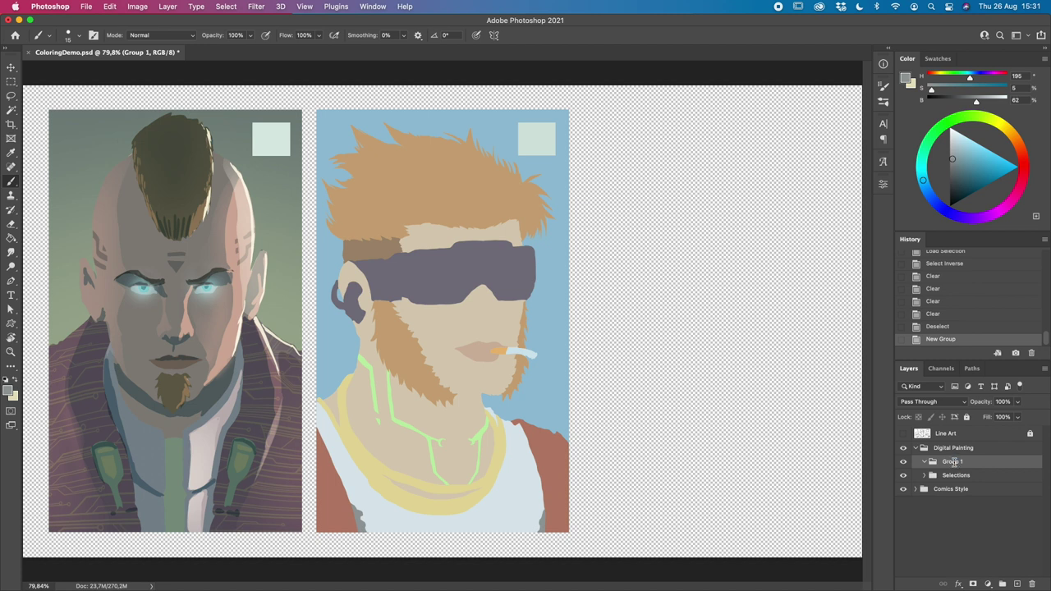
text(Lighting)
key(Return)
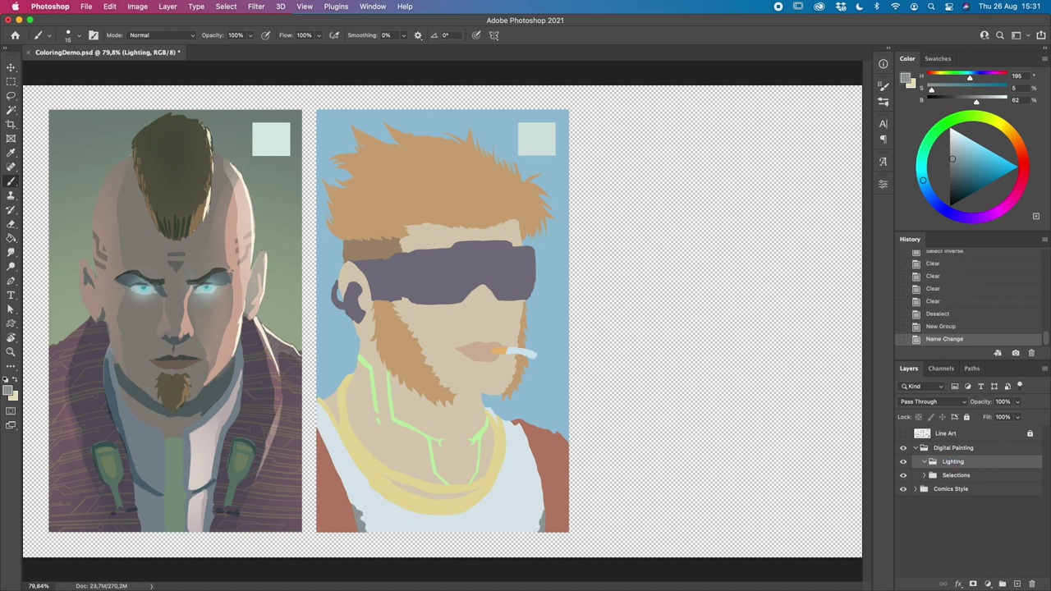
Step: Add a new layer named Shadows inside the Lighting group
click(1016, 584)
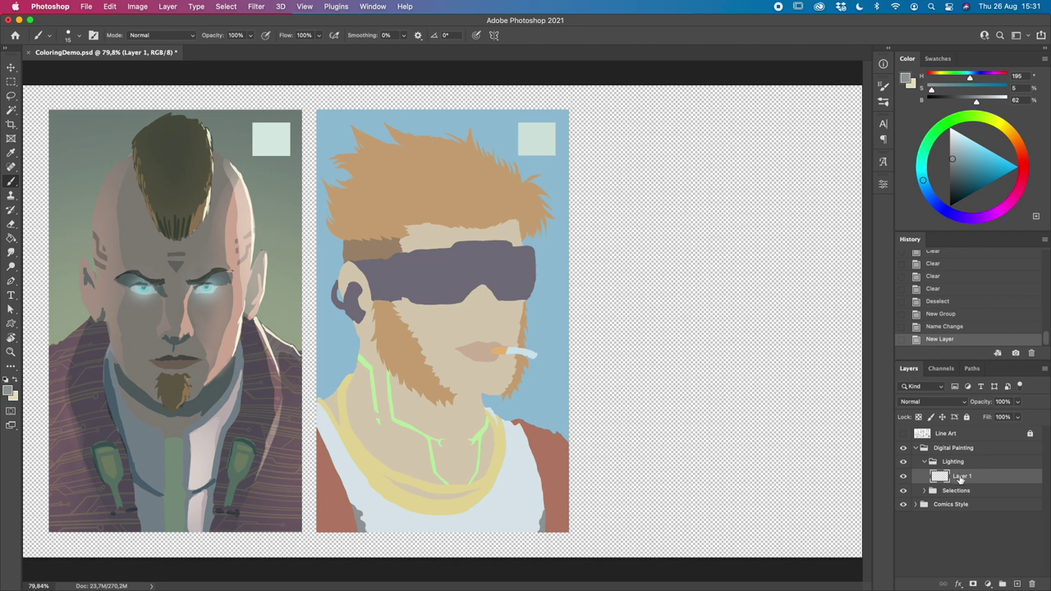
double_click(962, 476)
text(Shadows)
key(Return)
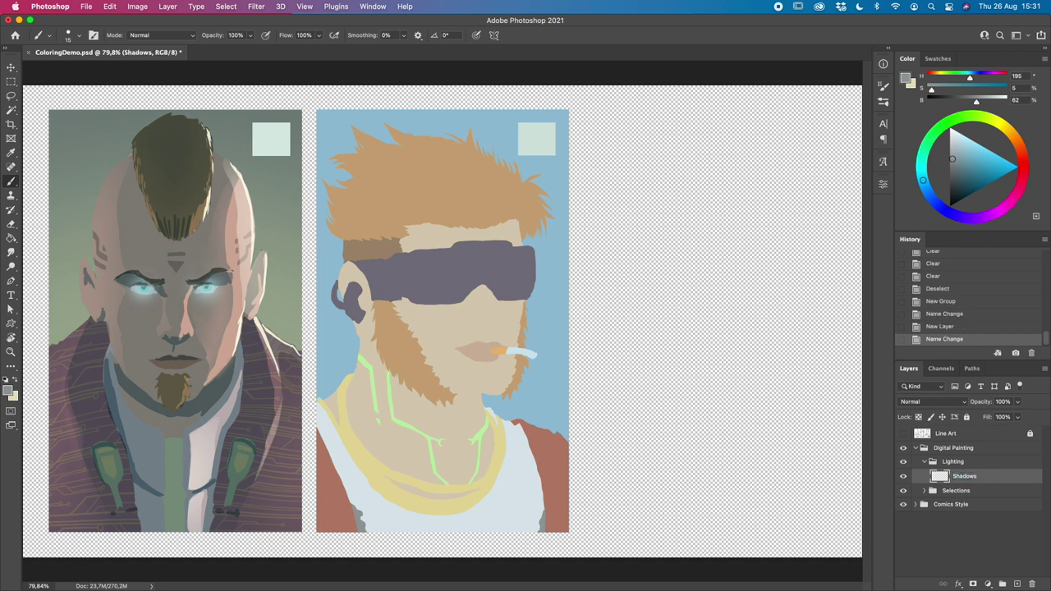
Step: Load the Character 2 layer's silhouette as a selection and add it as a layer mask on the Shadows layer
click(924, 491)
scroll(928, 493, down, 10)
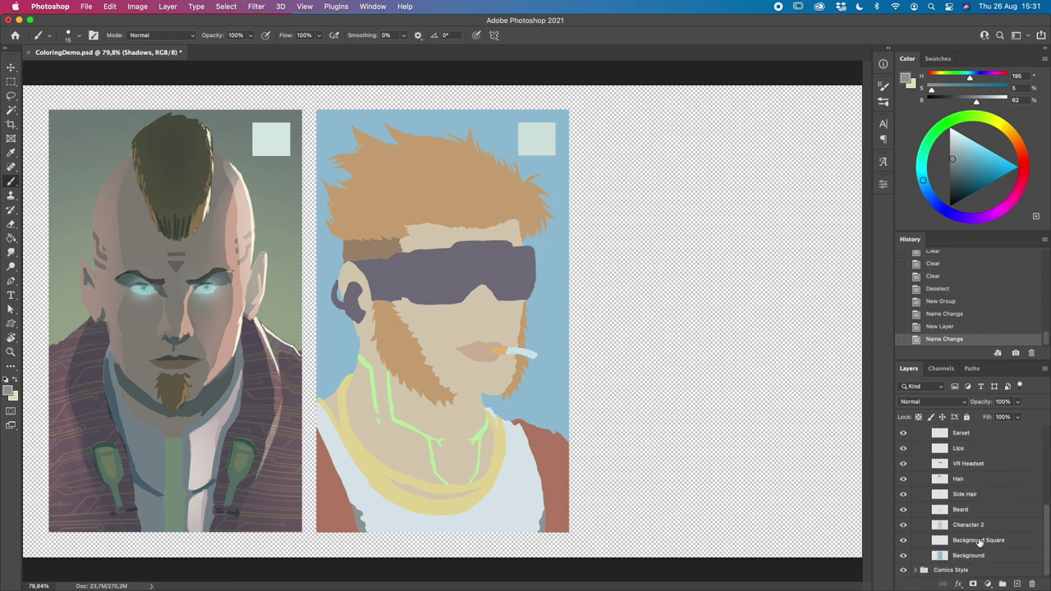
click(942, 525)
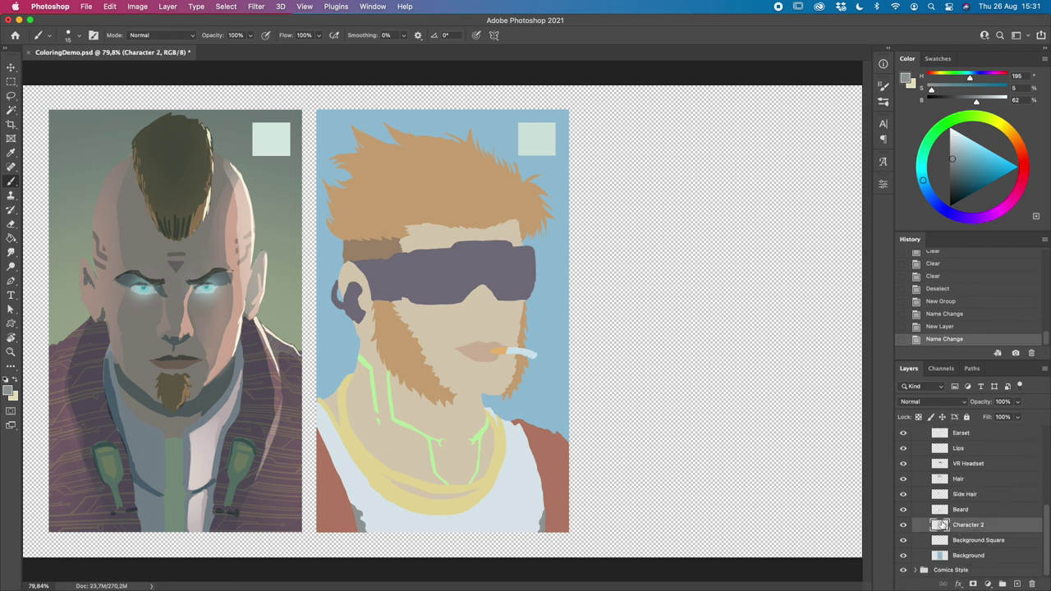
super+click(942, 525)
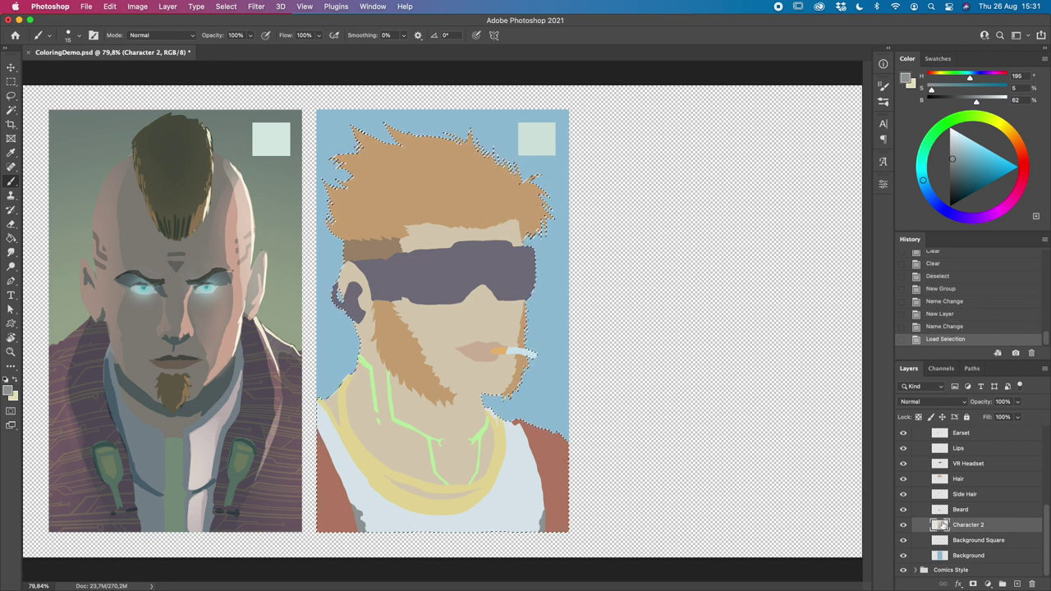
scroll(973, 472, up, 10)
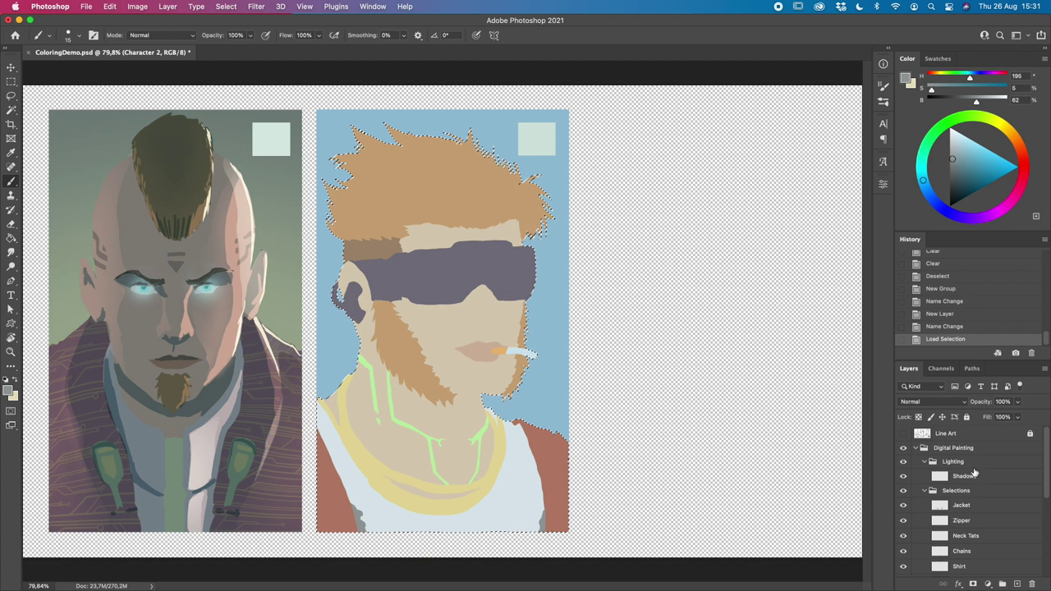
click(973, 473)
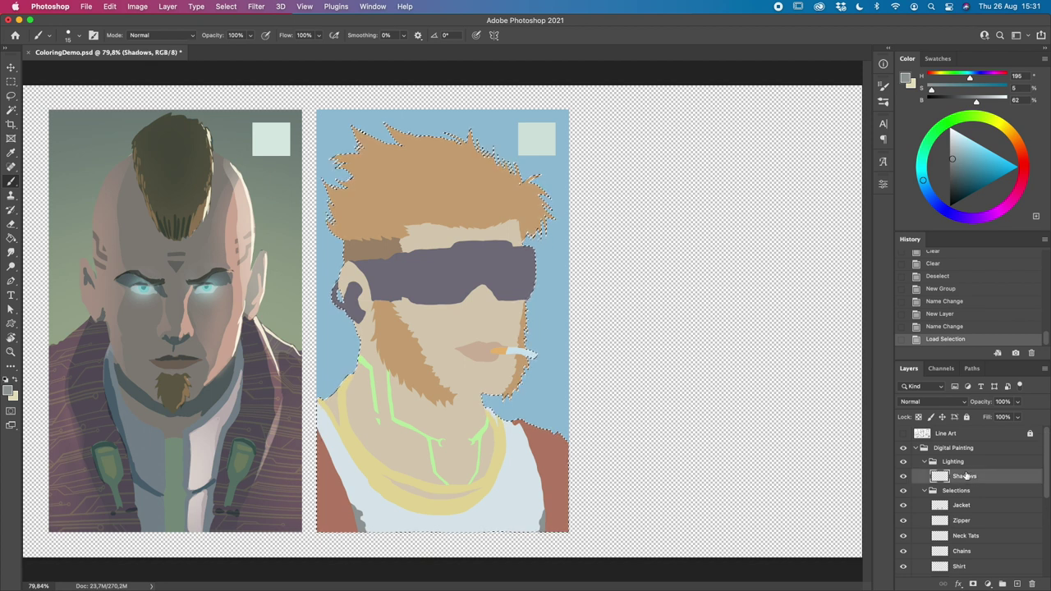
click(973, 584)
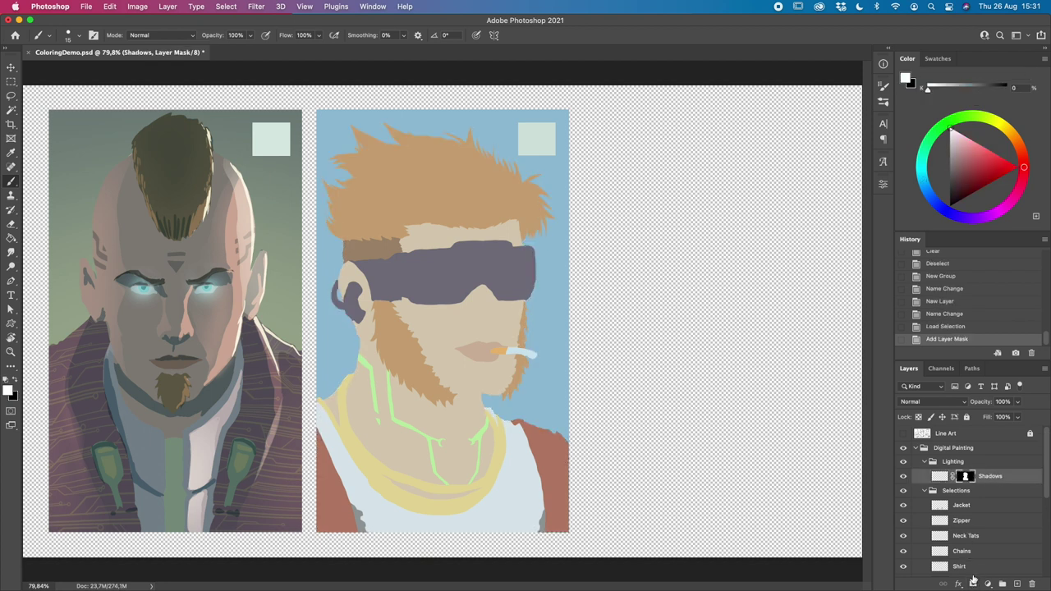
Step: Make the Shadows layer's content active instead of its mask and set the layer's blending mode to Multiply
click(941, 476)
click(966, 477)
click(947, 475)
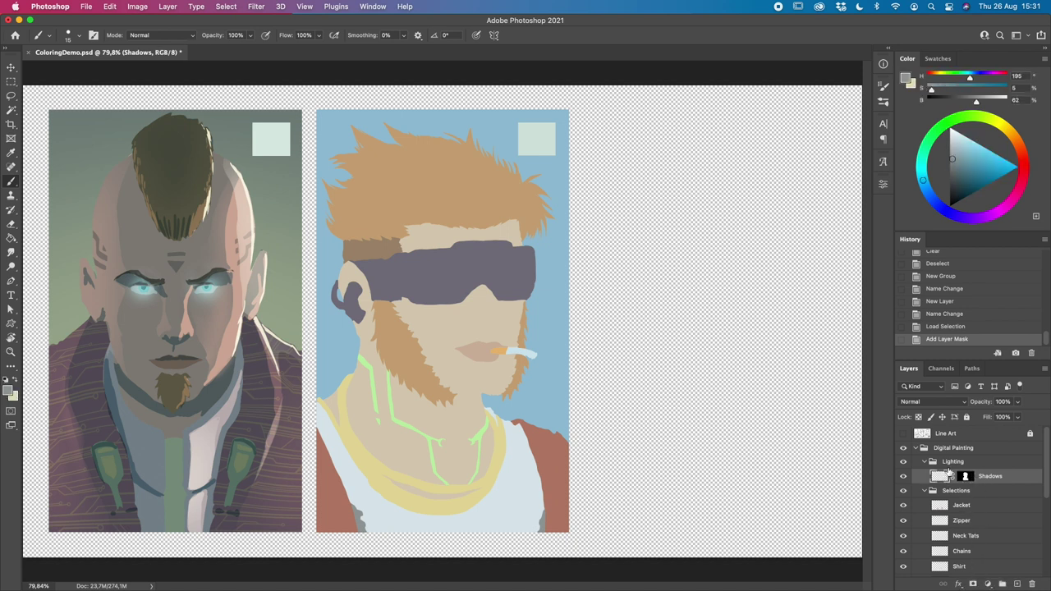
click(936, 401)
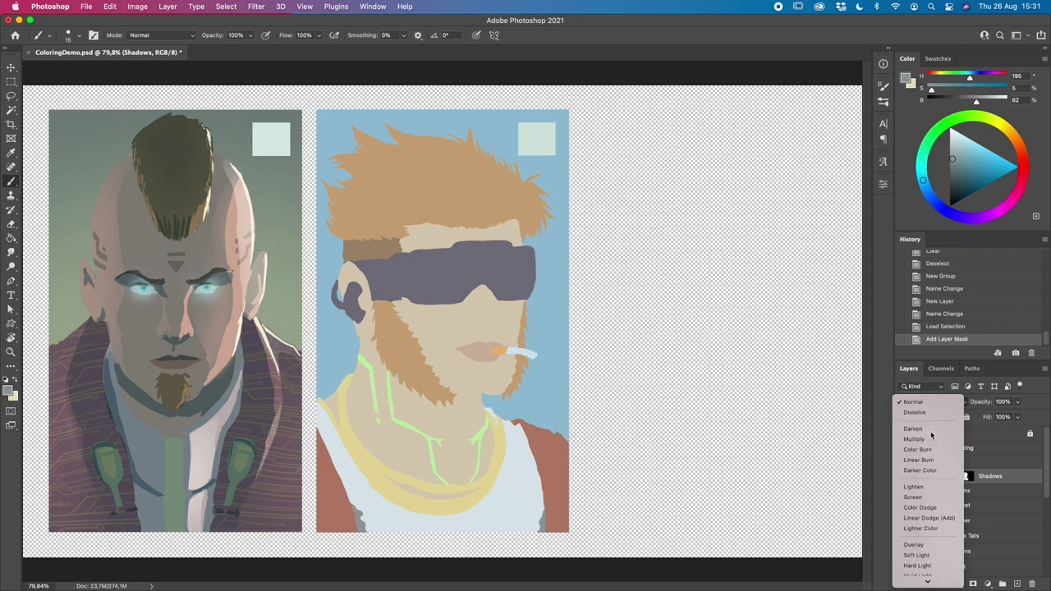
click(930, 437)
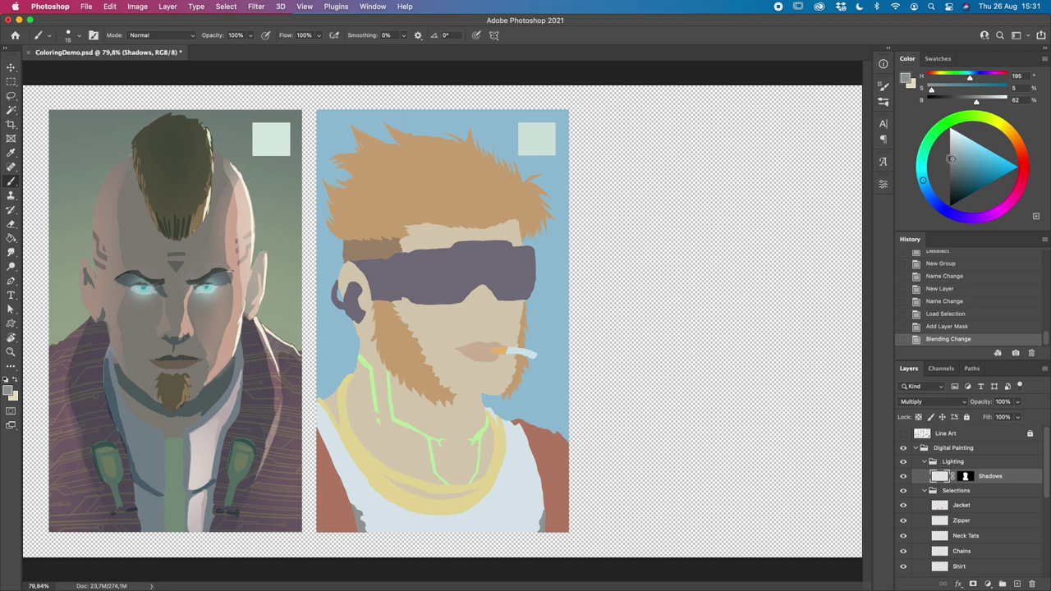
Step: Show the Line Art layer and fill the Shadows layer with a muted blue at H 203, S 17, B 79
mouse_move(953, 158)
mouse_down()
mouse_move(959, 149)
mouse_move(926, 188)
mouse_up()
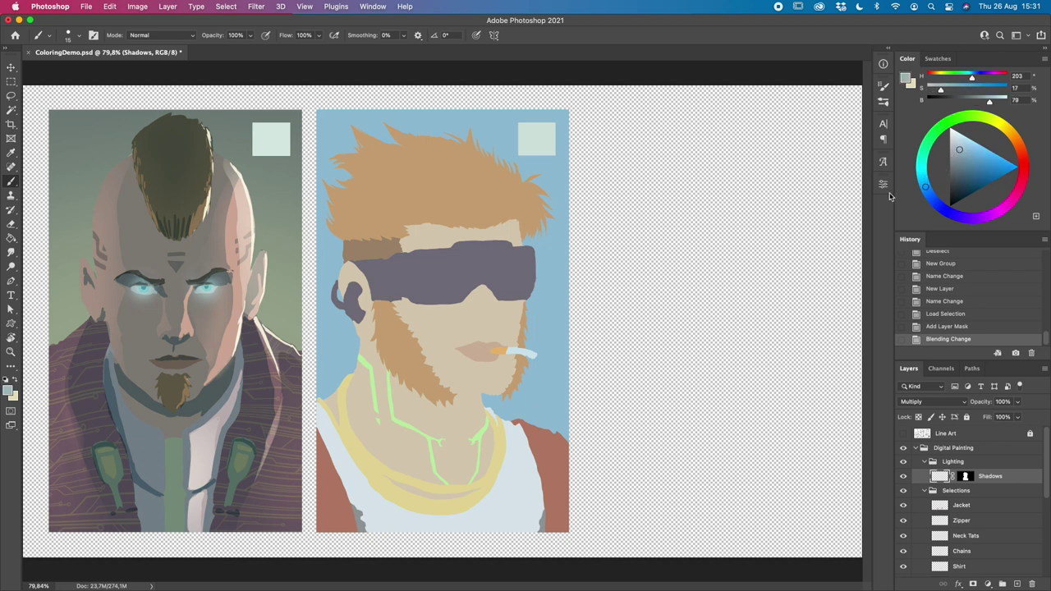
click(903, 433)
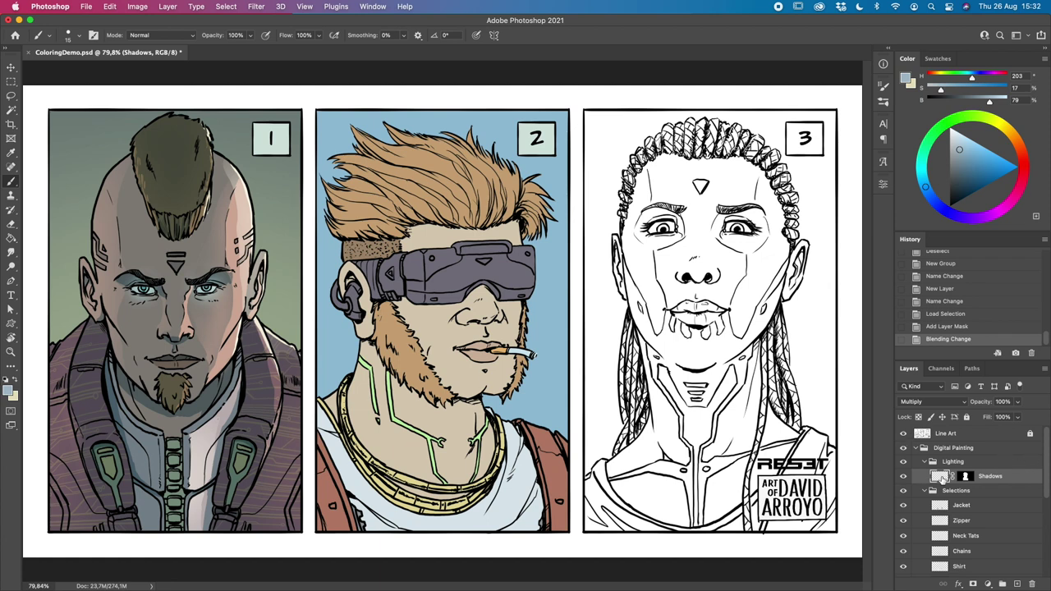
click(11, 238)
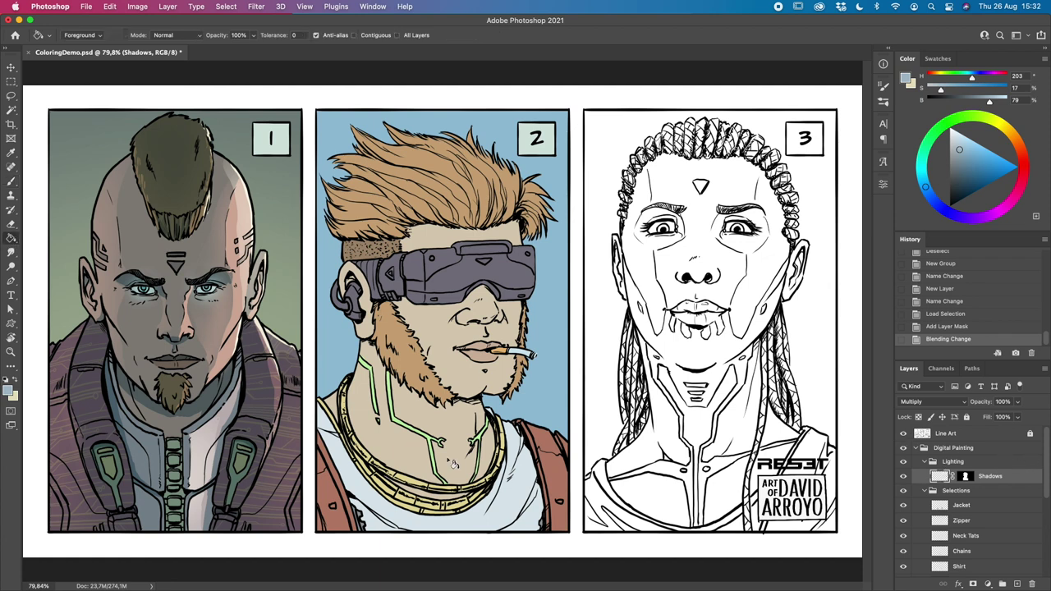
click(474, 413)
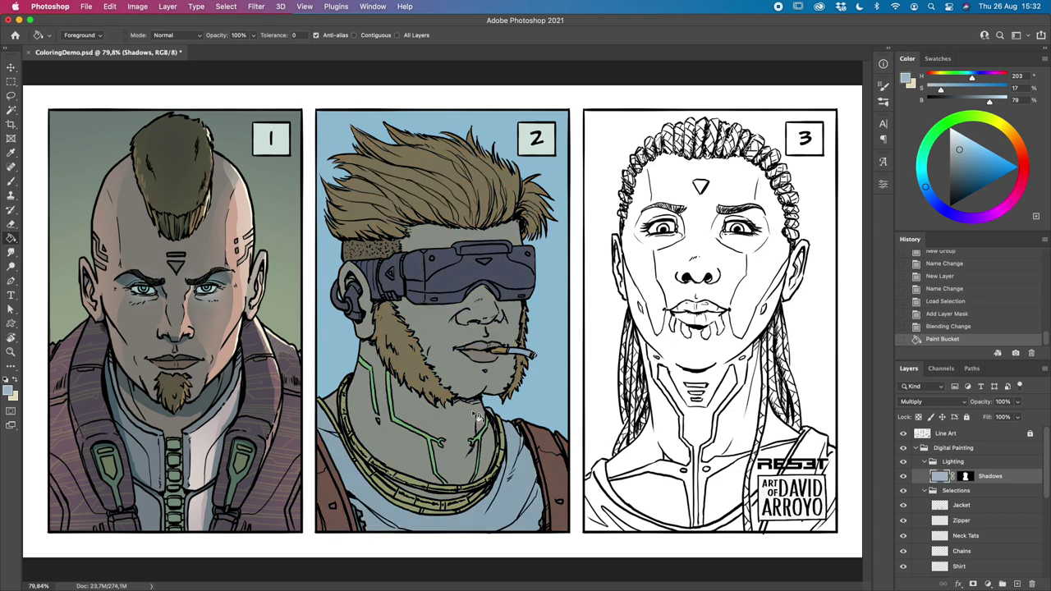
Step: Set the eraser to the Soft Round Pressure Opacity and Flow brush and enlarge it to 175 px
key(e)
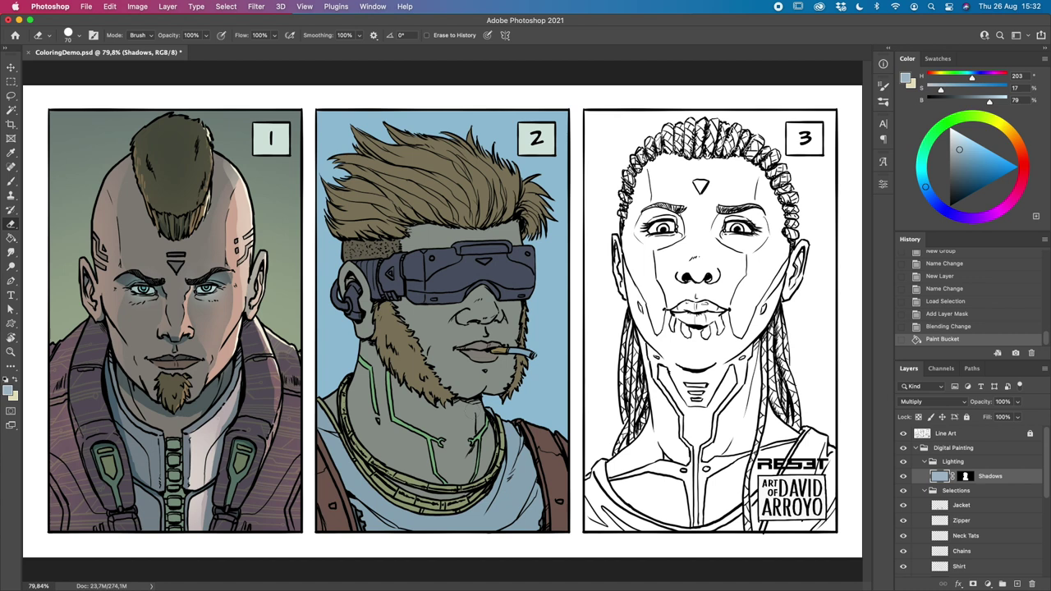
click(78, 37)
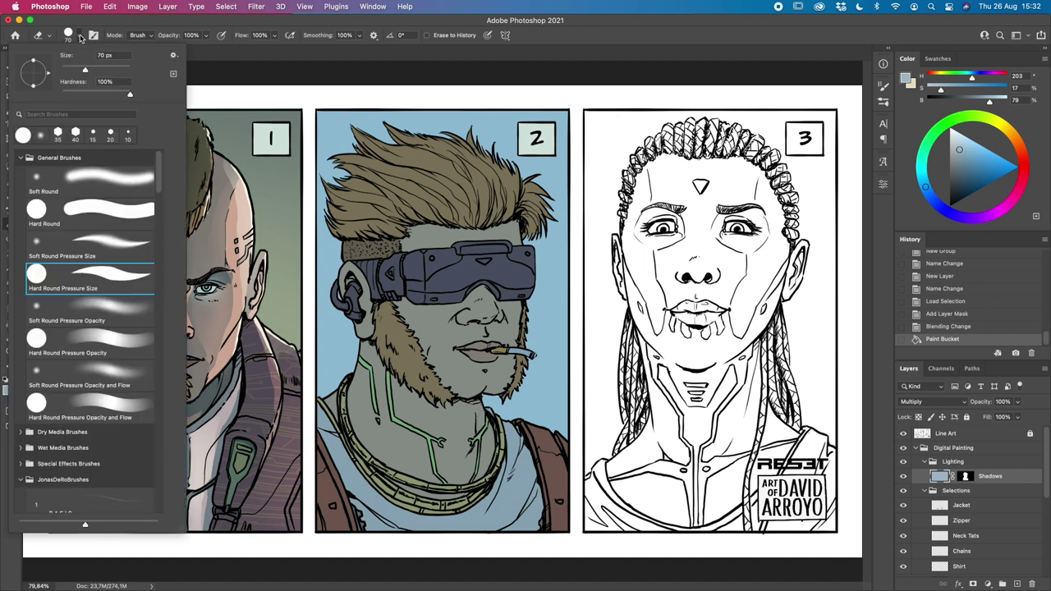
click(398, 62)
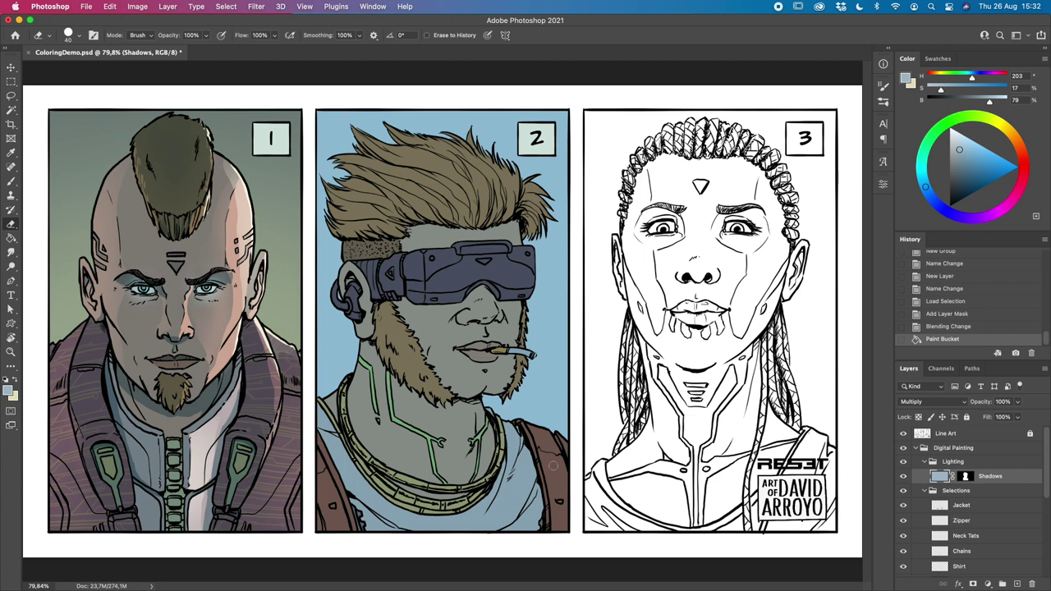
click(83, 38)
click(122, 384)
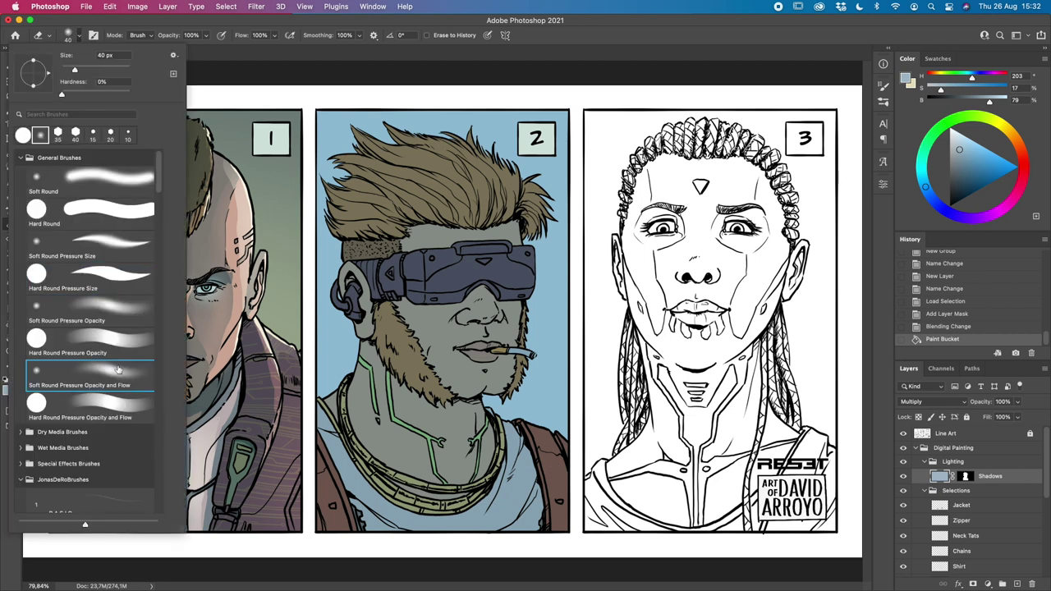
click(373, 70)
key(bracketright)
key(bracketright)
key(bracketright)
key(bracketright)
key(bracketright)
key(bracketright)
key(bracketright)
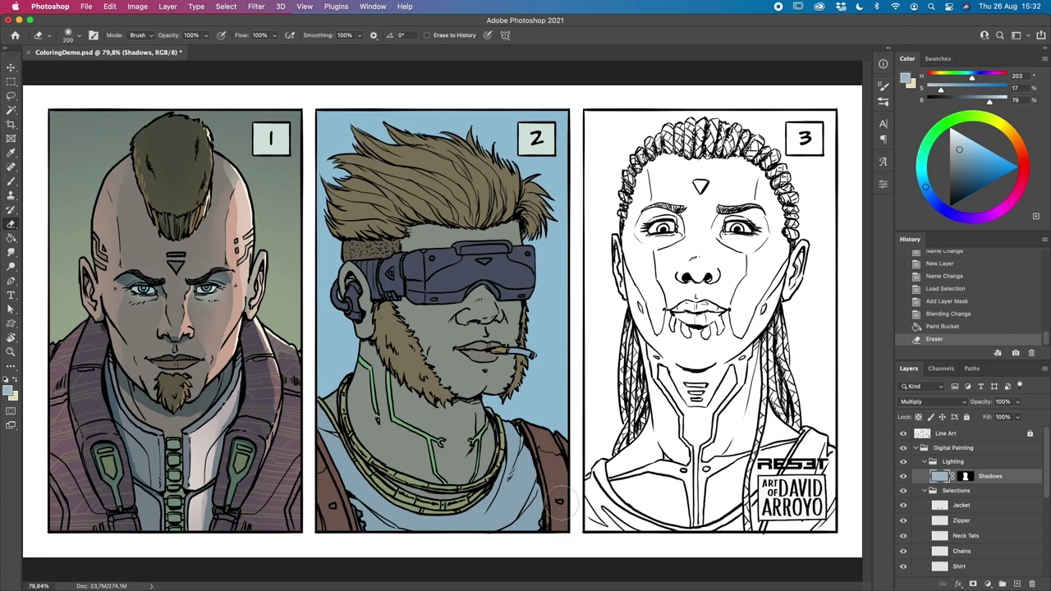
key(bracketleft)
Step: Lasso the ear side of character 2 with a jagged edge through hair, goggles, sideburn and neck, and hide the selection outline
click(11, 96)
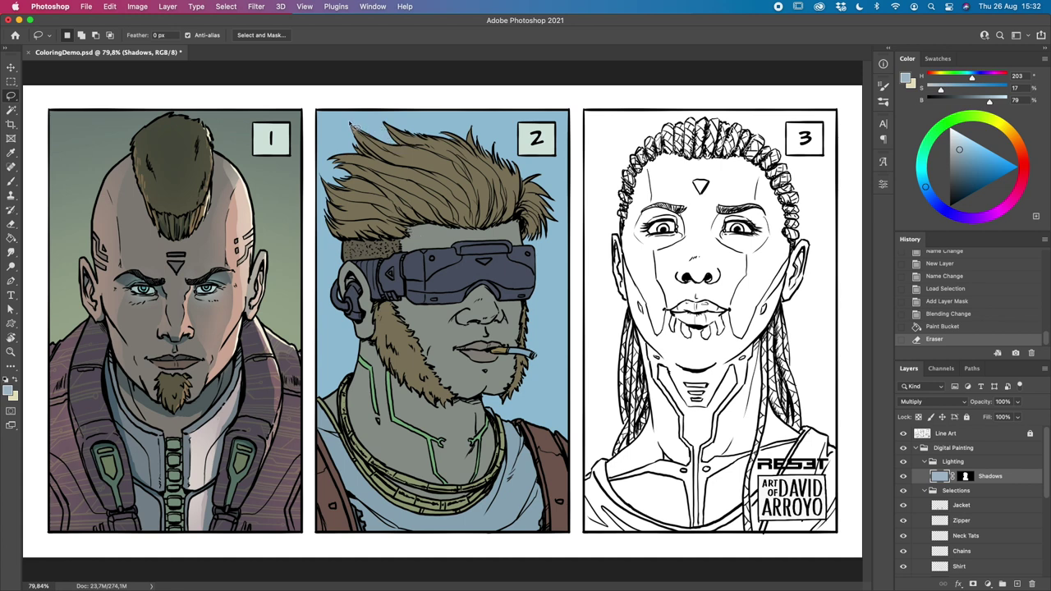
mouse_move(351, 123)
mouse_down()
mouse_move(427, 177)
mouse_move(398, 177)
mouse_move(417, 192)
mouse_move(393, 179)
mouse_move(408, 201)
mouse_move(396, 197)
mouse_move(408, 215)
mouse_move(398, 214)
mouse_move(428, 257)
mouse_move(433, 334)
mouse_move(428, 394)
mouse_move(411, 401)
mouse_move(385, 479)
mouse_move(385, 497)
mouse_move(420, 515)
mouse_move(404, 516)
mouse_move(399, 543)
mouse_move(322, 544)
mouse_move(306, 486)
mouse_move(312, 144)
mouse_move(328, 119)
mouse_move(351, 129)
mouse_up()
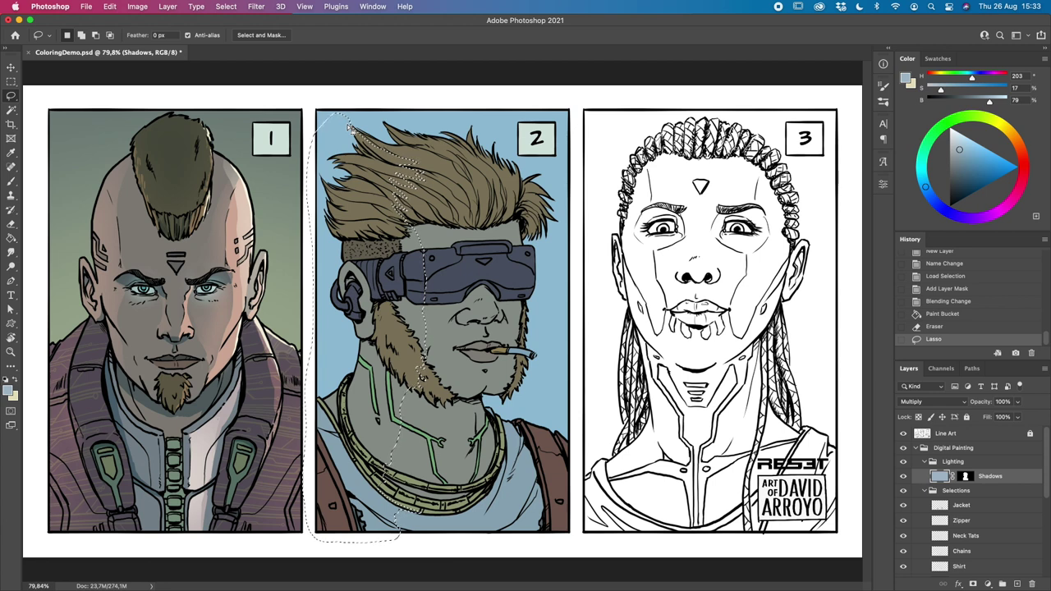
key(super+h)
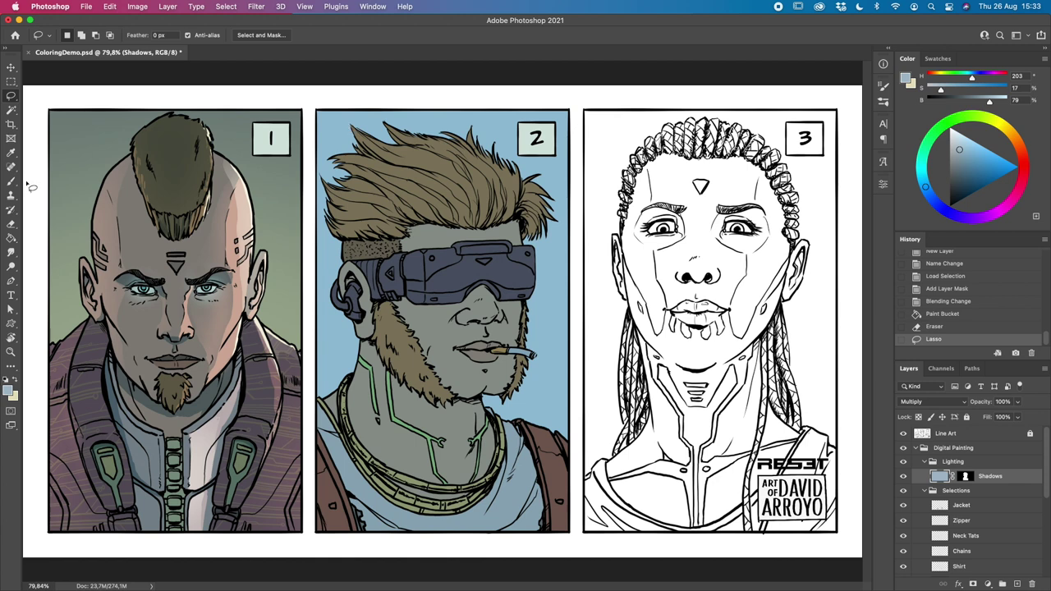
Step: Softly erase the Shadows fill inside the hidden selection with a very large eraser, reduced to about 600 px
click(11, 224)
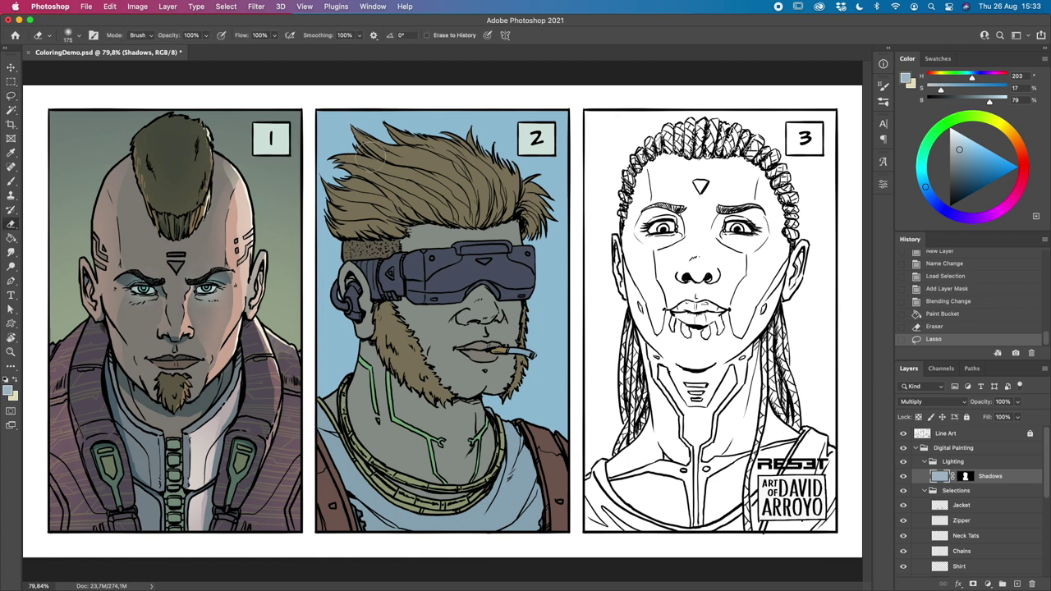
key(bracketright)
key(bracketright)
key(bracketright)
key(bracketright)
key(bracketright)
key(bracketright)
key(bracketright)
key(bracketright)
click(541, 234)
click(542, 234)
click(542, 234)
click(540, 234)
click(540, 234)
key(bracketleft)
click(537, 234)
click(537, 234)
key(bracketleft)
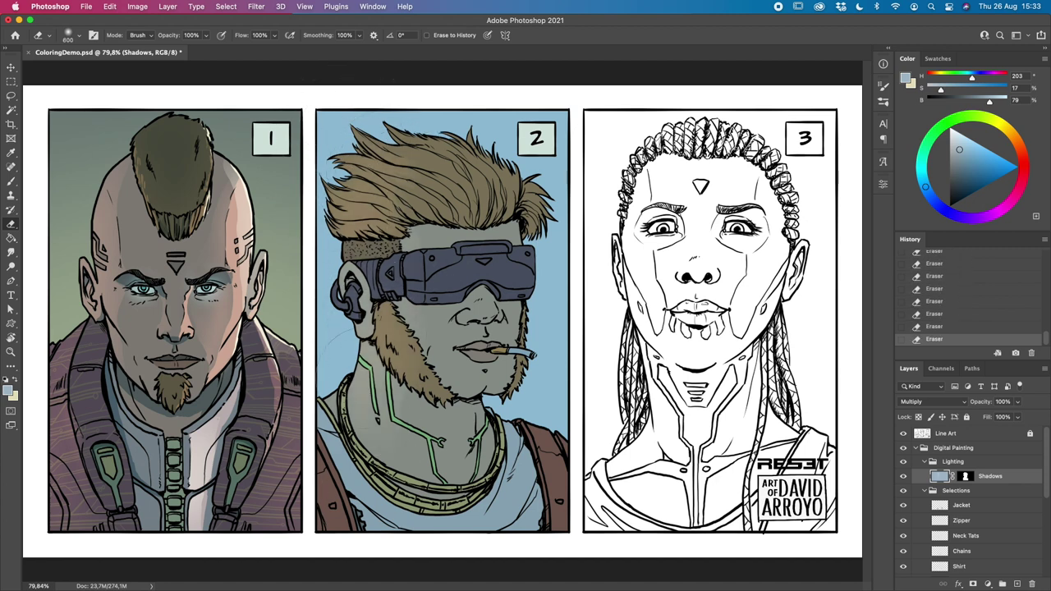
Step: Erase more shadow from the hair, ear, sideburn, neck and shoulder with the eraser reduced to 150–250 px, and clear the selection
key(bracketleft)
key(bracketleft)
key(bracketleft)
key(bracketleft)
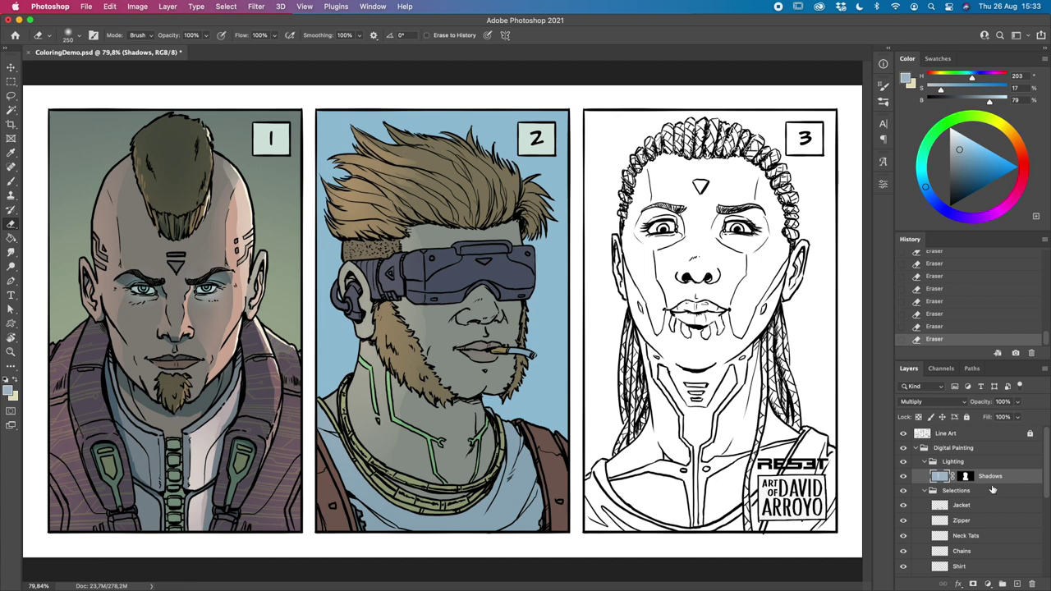
key(bracketleft)
key(bracketleft)
key(bracketleft)
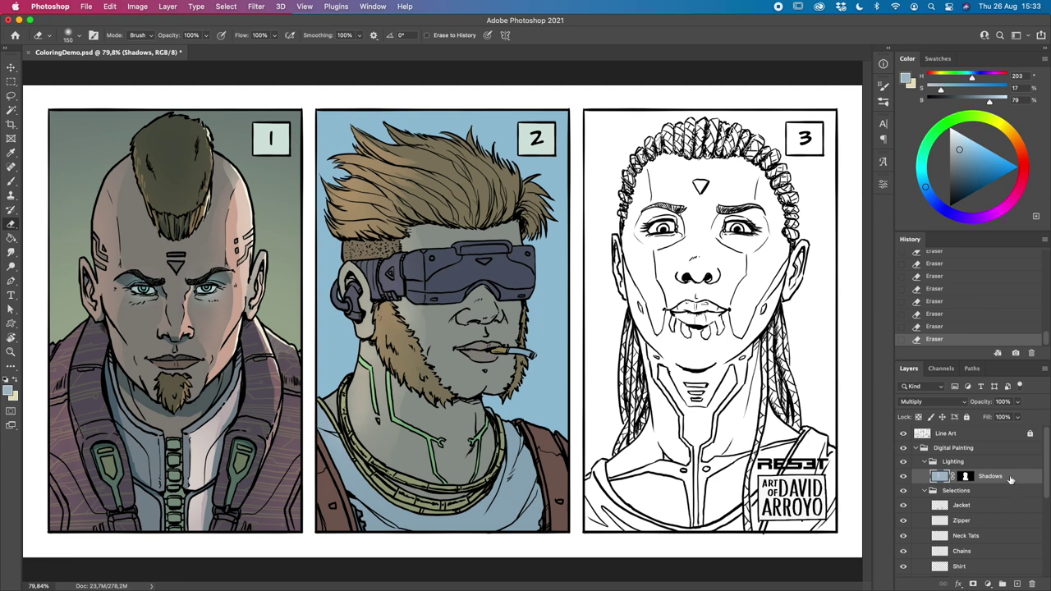
key(bracketleft)
key(bracketleft)
mouse_move(369, 431)
mouse_down()
mouse_move(370, 471)
mouse_move(346, 480)
mouse_up()
key(bracketright)
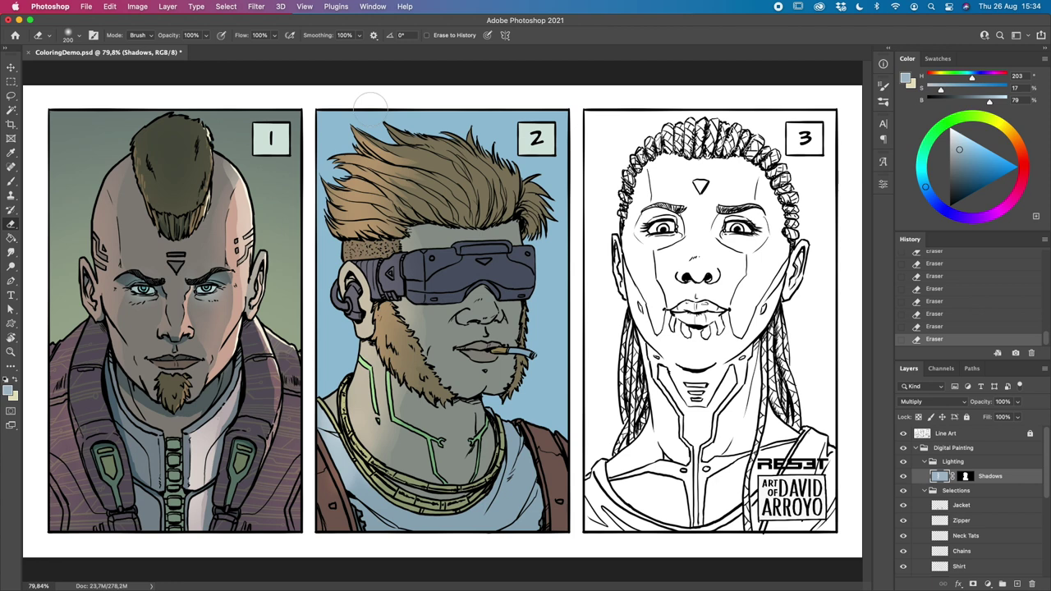
key(super+h)
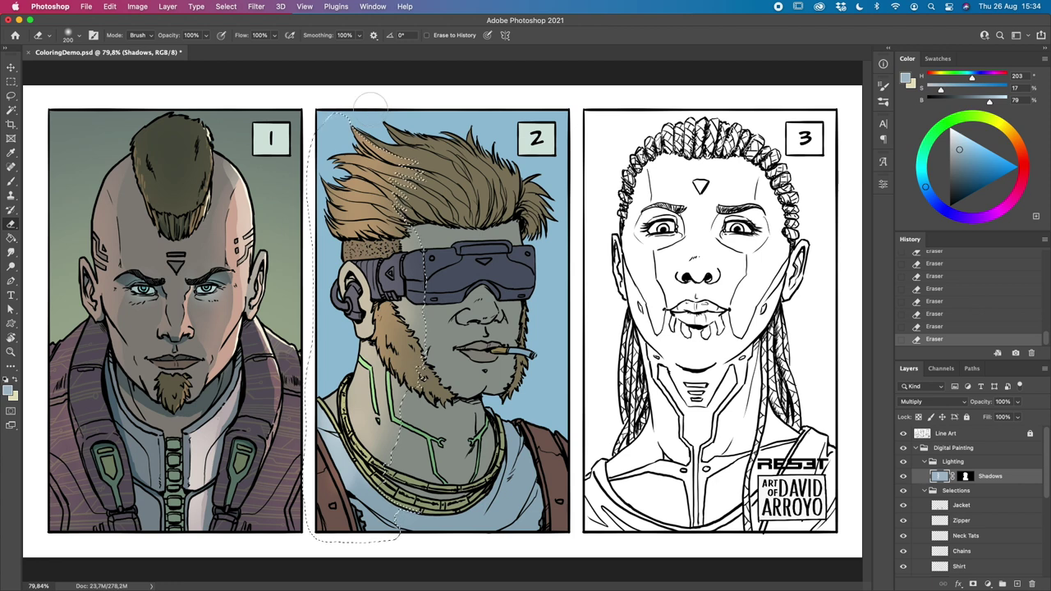
key(super+h)
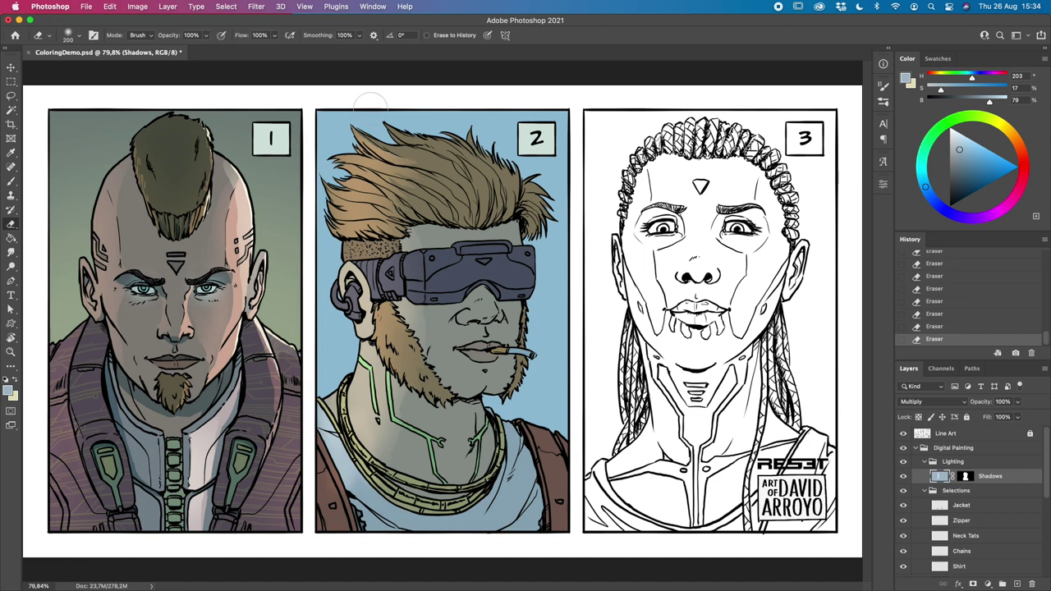
key(super+d)
Step: Lasso the lit area along character 2's nose and the cheek beside the mouth, and hide the selection outline
key(l)
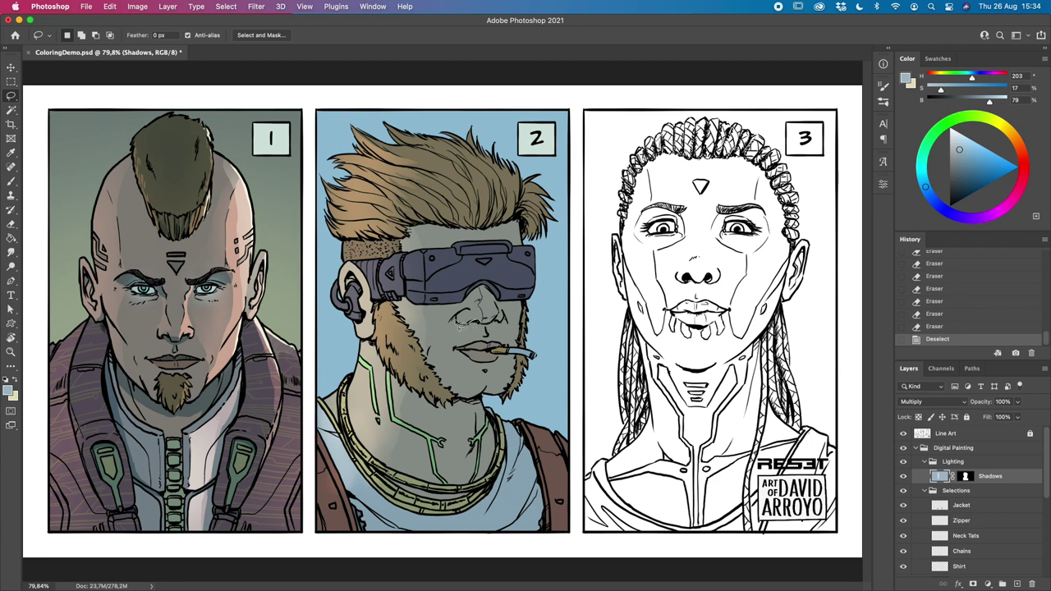
mouse_move(462, 318)
mouse_down()
mouse_move(481, 283)
mouse_move(461, 332)
mouse_move(433, 355)
mouse_move(485, 344)
mouse_move(460, 327)
mouse_up()
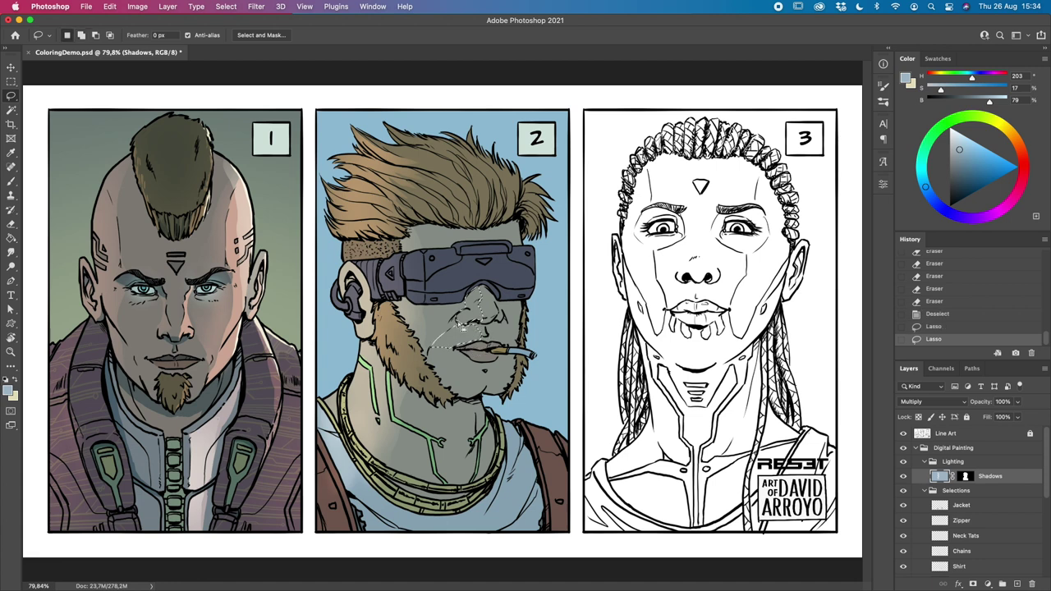
key(shift)
key(super+h)
Step: Softly erase the shadow within the nose and cheek selection, reducing the eraser from 200 to 125 px, and deselect
key(e)
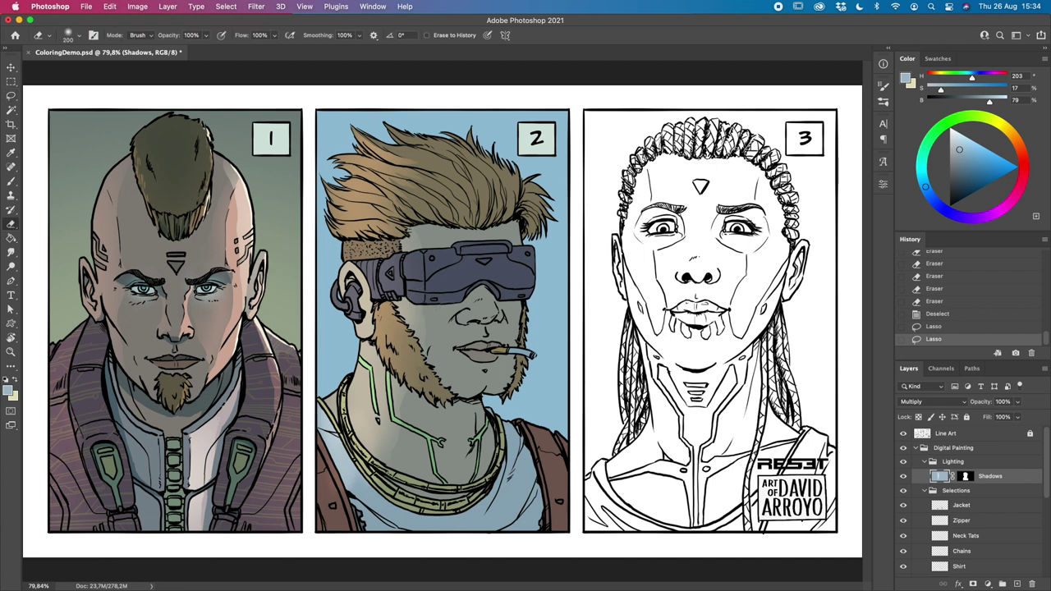
drag(460, 286, 465, 314)
drag(461, 300, 452, 334)
key(bracketleft)
key(bracketleft)
drag(522, 299, 525, 291)
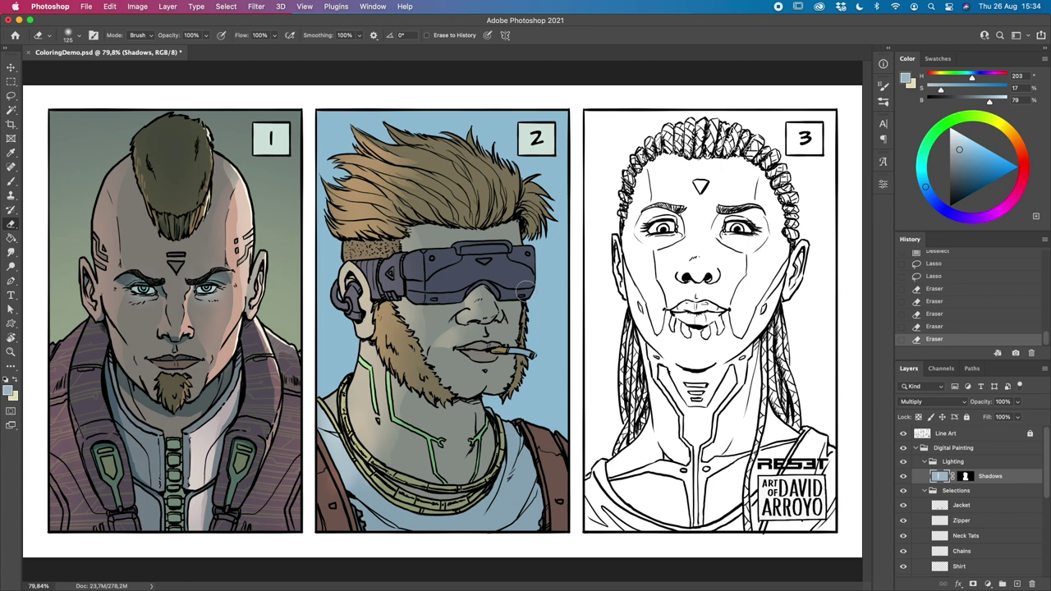
key(super+d)
Step: Try lassoing a small area of the cheek beside the mouth corner and softly erasing its shadow
key(l)
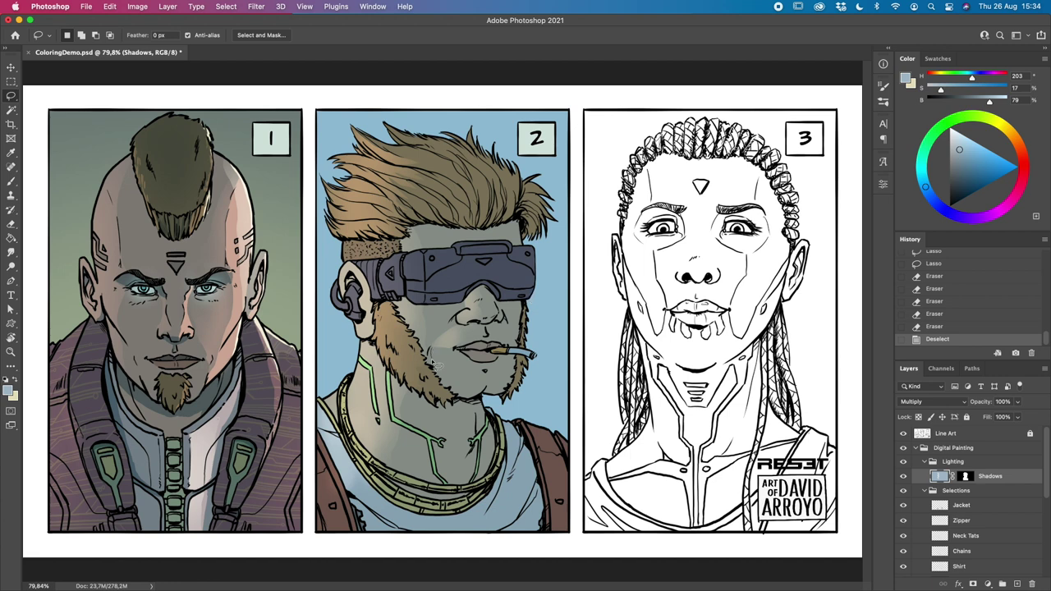
mouse_move(444, 365)
mouse_down()
mouse_move(439, 347)
mouse_move(430, 354)
mouse_move(443, 379)
mouse_up()
key(e)
drag(437, 355, 445, 368)
drag(440, 359, 448, 371)
drag(441, 361, 483, 278)
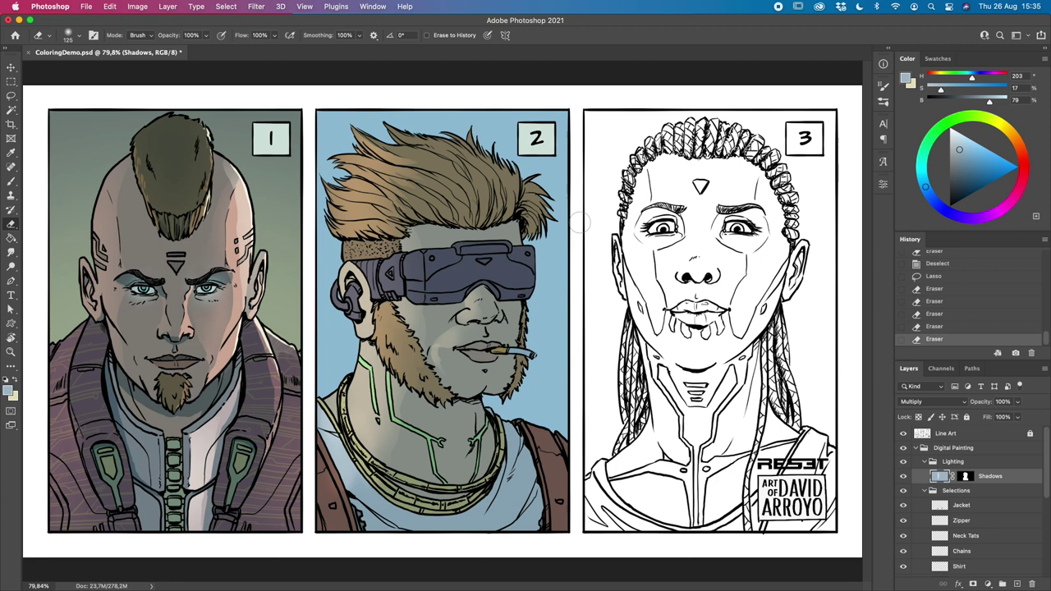
Step: Try erasing the shadow freehand on the cheek below the goggles and near the mouth with a 100 px eraser
click(419, 287)
key(ctrl+d)
key(bracketleft)
key(bracketleft)
key(bracketleft)
click(418, 287)
click(419, 287)
click(419, 288)
click(419, 288)
click(419, 287)
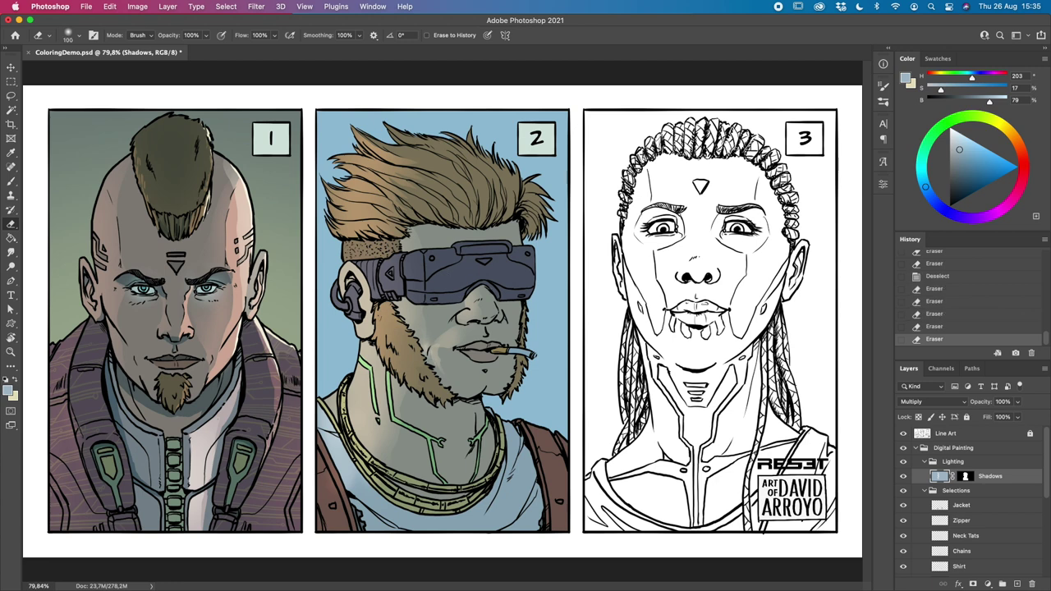
click(416, 295)
click(456, 346)
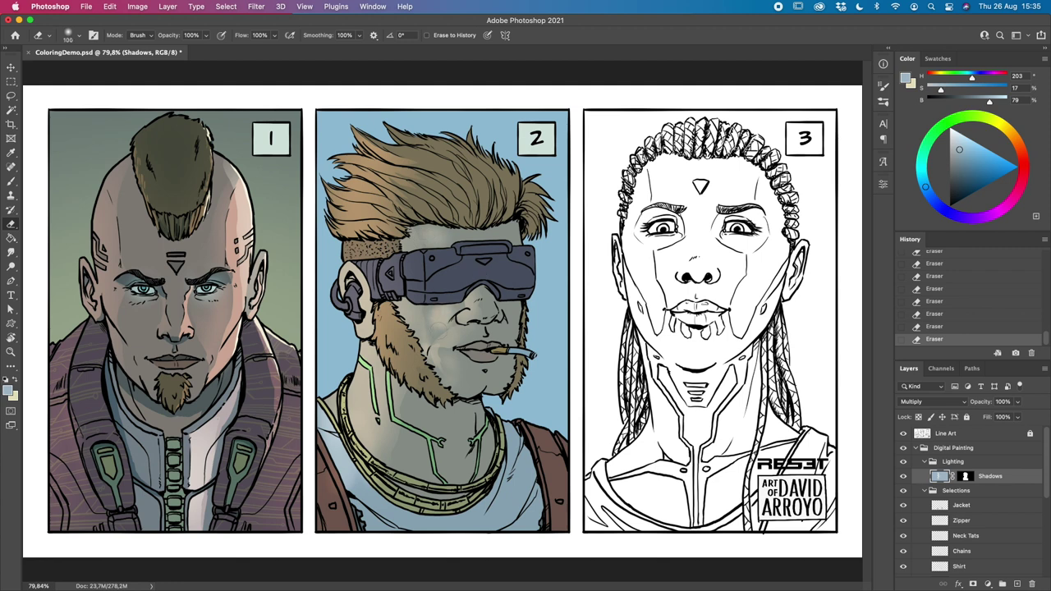
Step: Undo the freehand cheek erasing and the small cheek selection beside the mouth
key(super+z)
key(super+z)
key(super+z)
key(super+z)
key(super+z)
key(super+z)
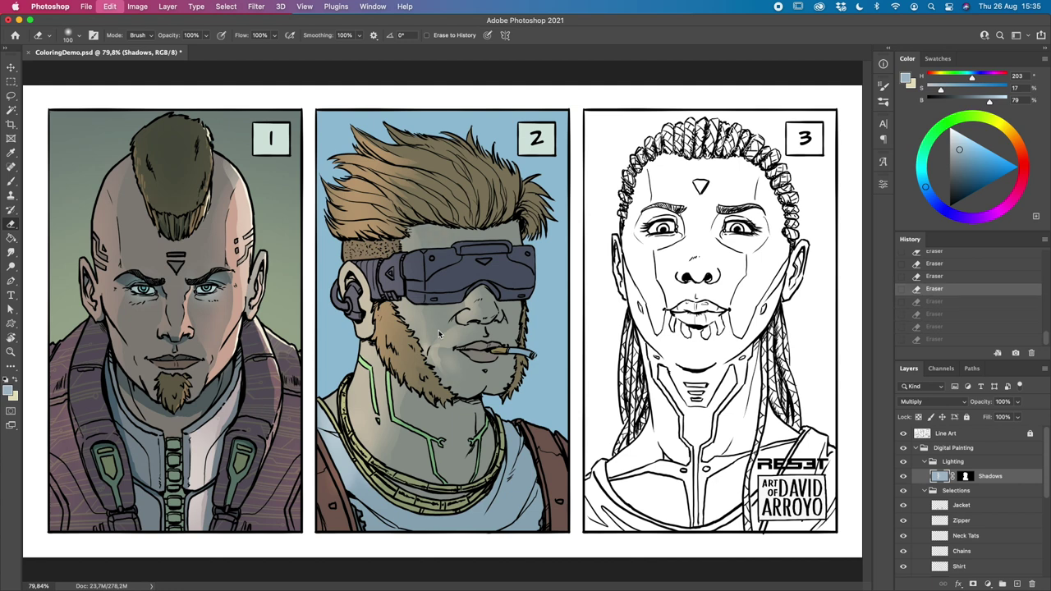
key(super+z)
key(super+z)
key(super+z)
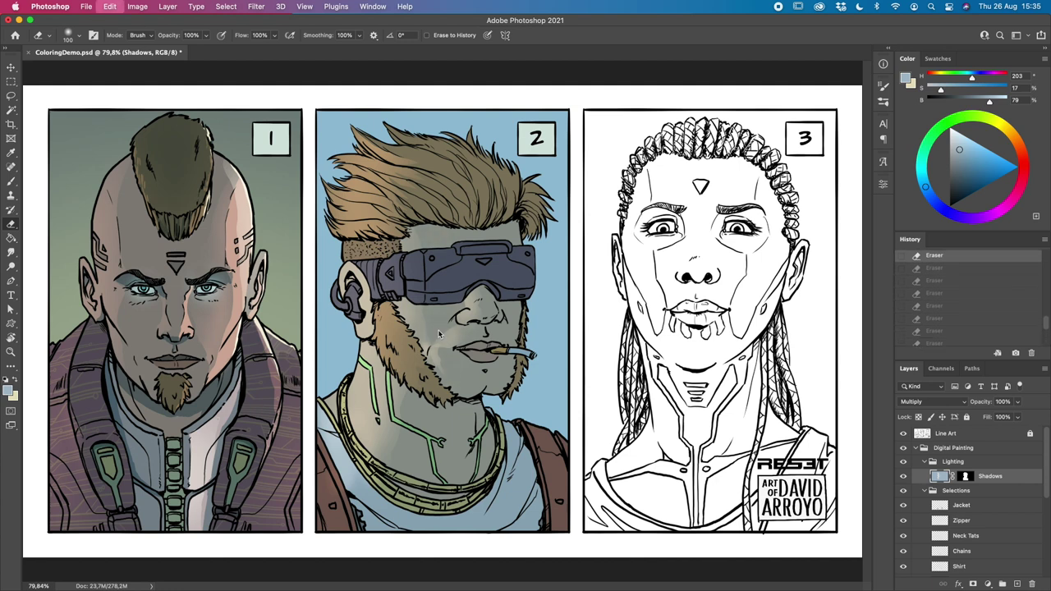
key(super+z)
key(super+z)
key(super+z)
key(super+z)
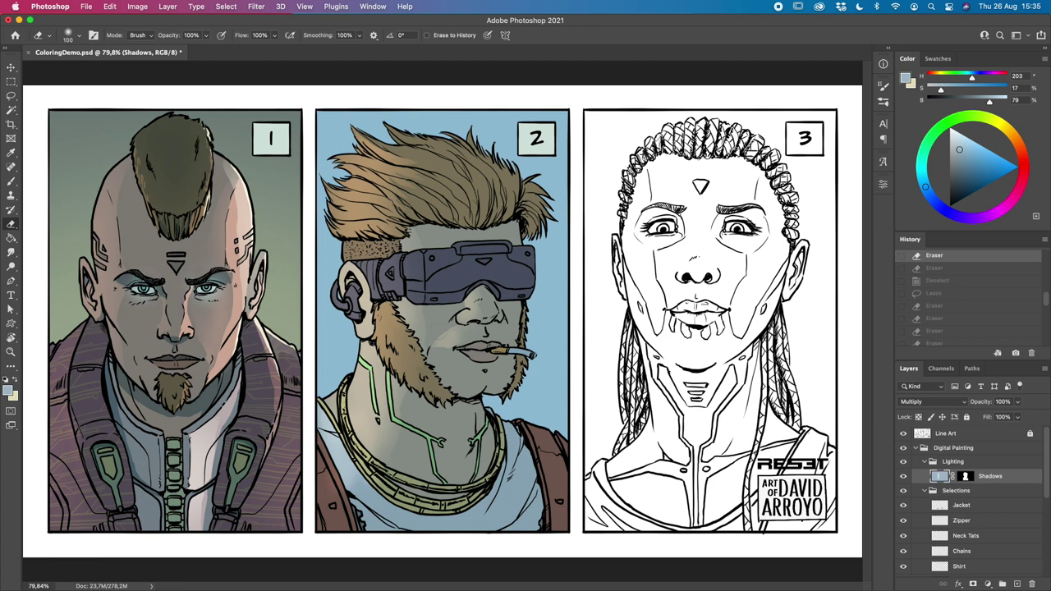
Step: Clear the selection and paint soft shadows in character 2's ear with the Soft Round Pressure Opacity and Flow brush at 20 px
key(super+d)
key(l)
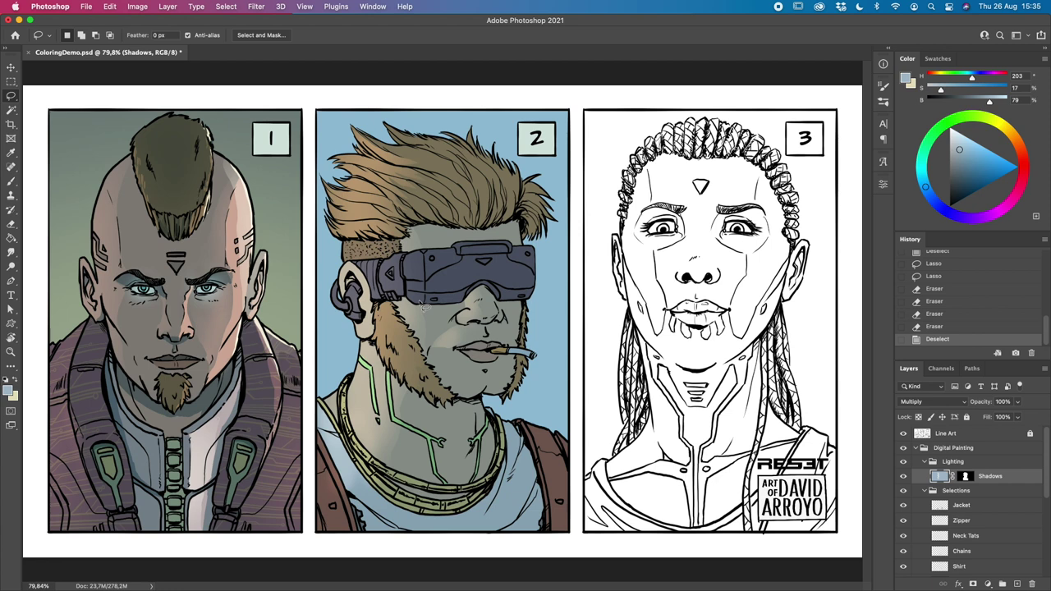
click(12, 182)
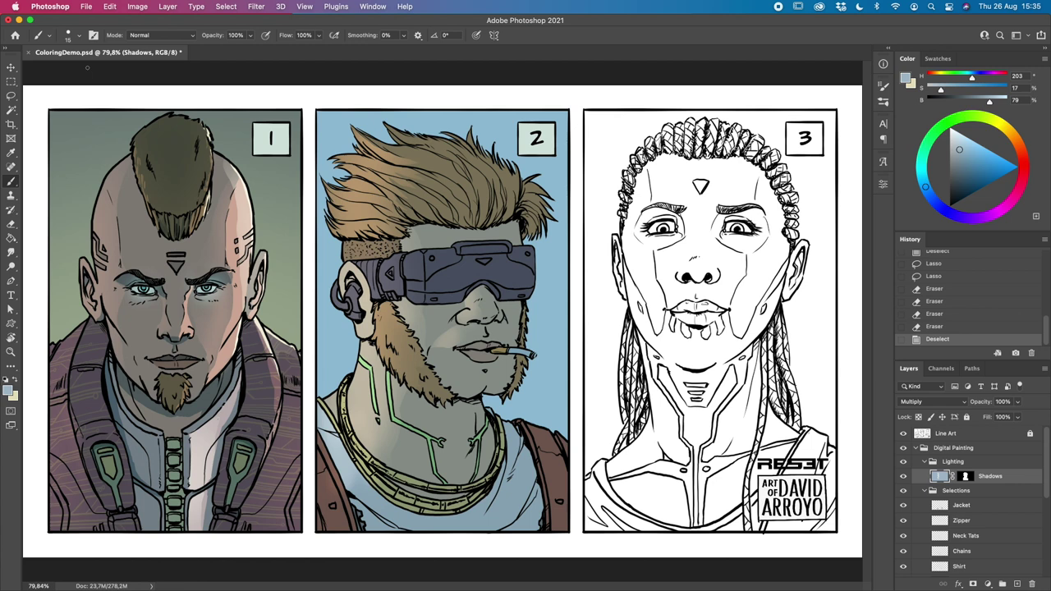
click(79, 35)
click(113, 362)
click(284, 70)
key(bracketright)
click(349, 278)
click(349, 278)
click(350, 278)
click(352, 276)
click(352, 276)
key(bracketleft)
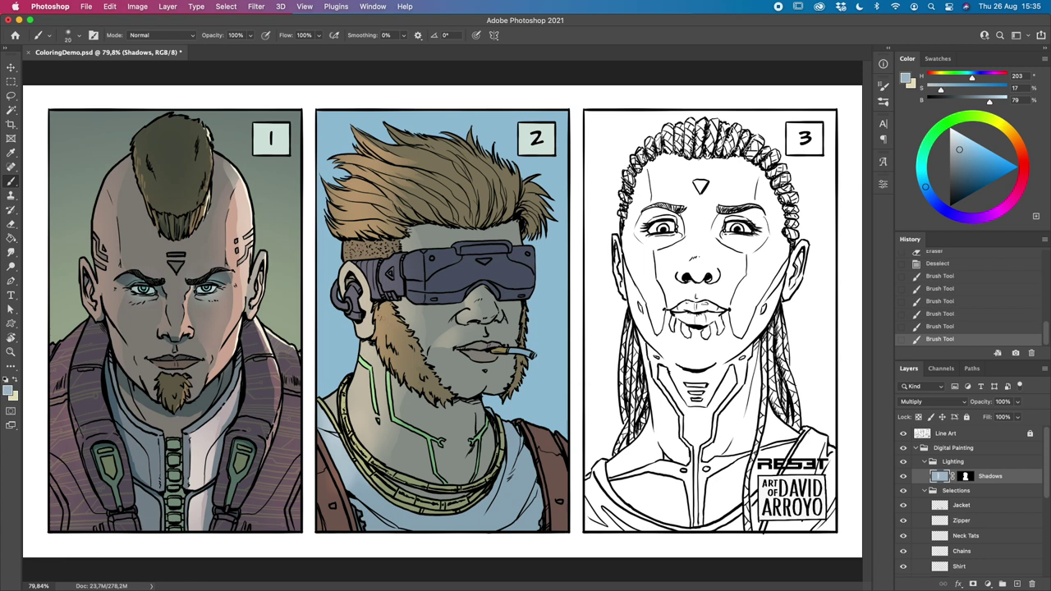
Step: Switch the painting brush to Soft Round Pressure Size at 20 px
key(bracketright)
click(79, 36)
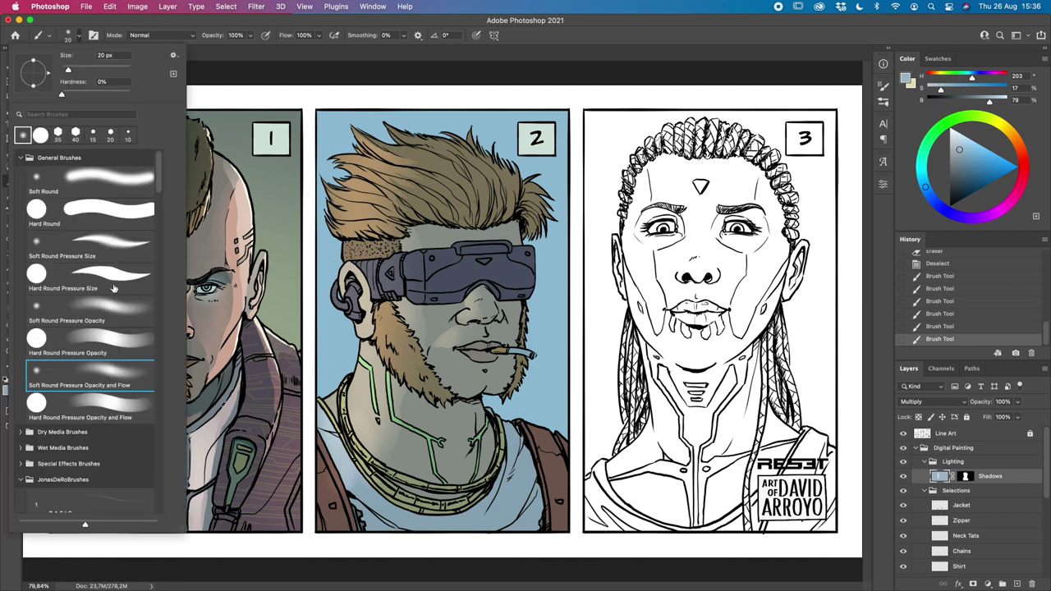
click(114, 242)
key(Return)
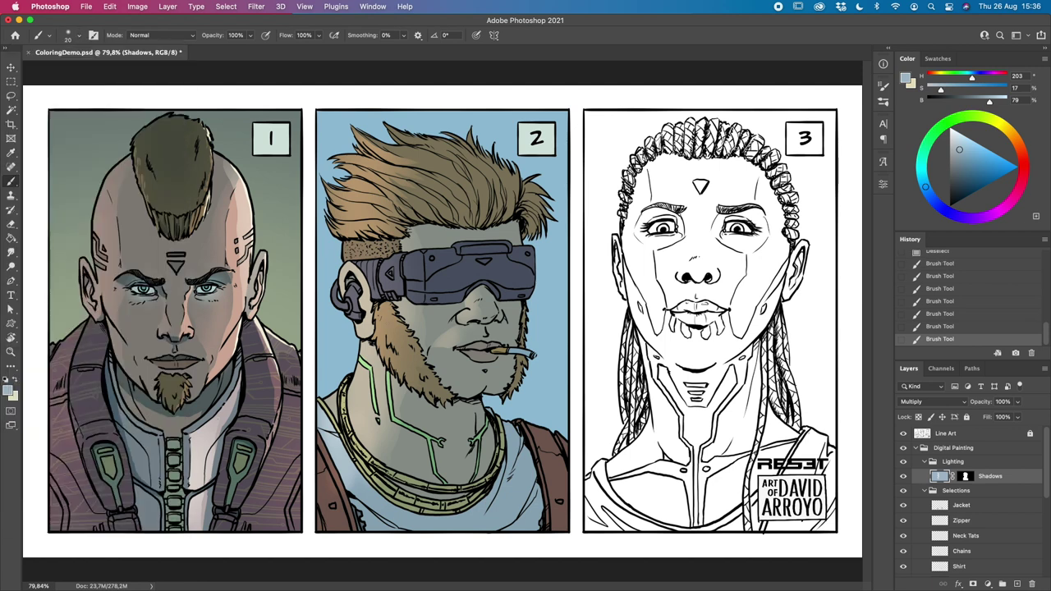
Step: Paint shadow strands into the lit side of character 2's hair with a 40 px brush, checking against the Line Art layer
key(bracketright)
key(bracketright)
key(bracketright)
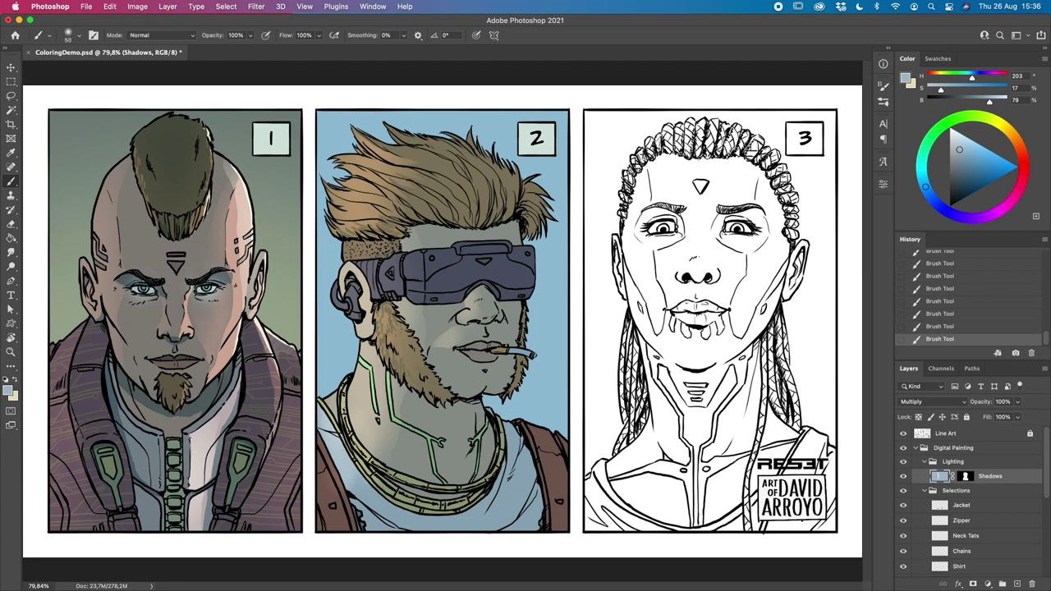
key(bracketleft)
click(903, 433)
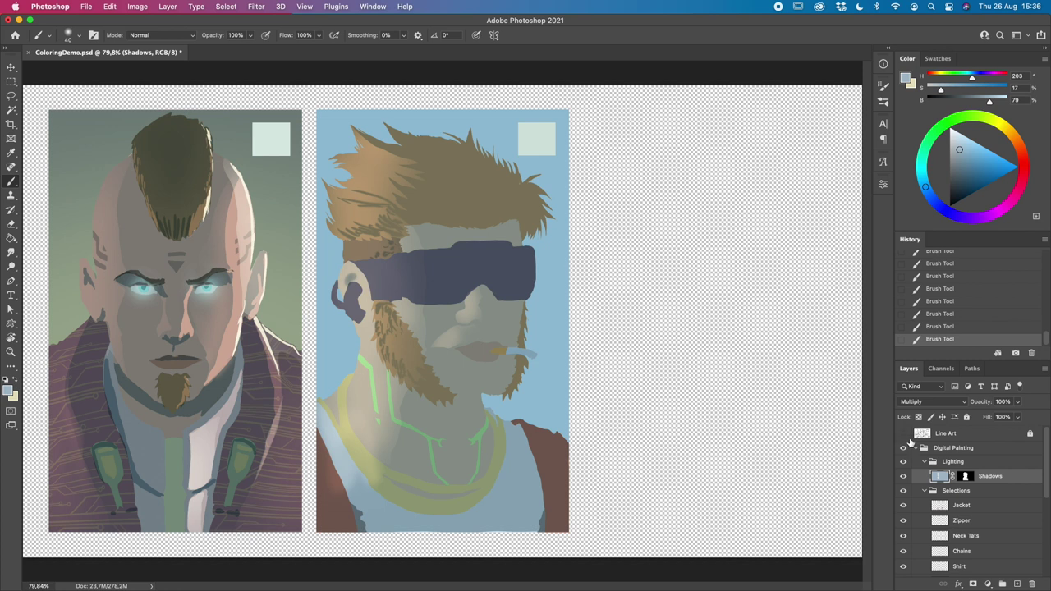
click(903, 434)
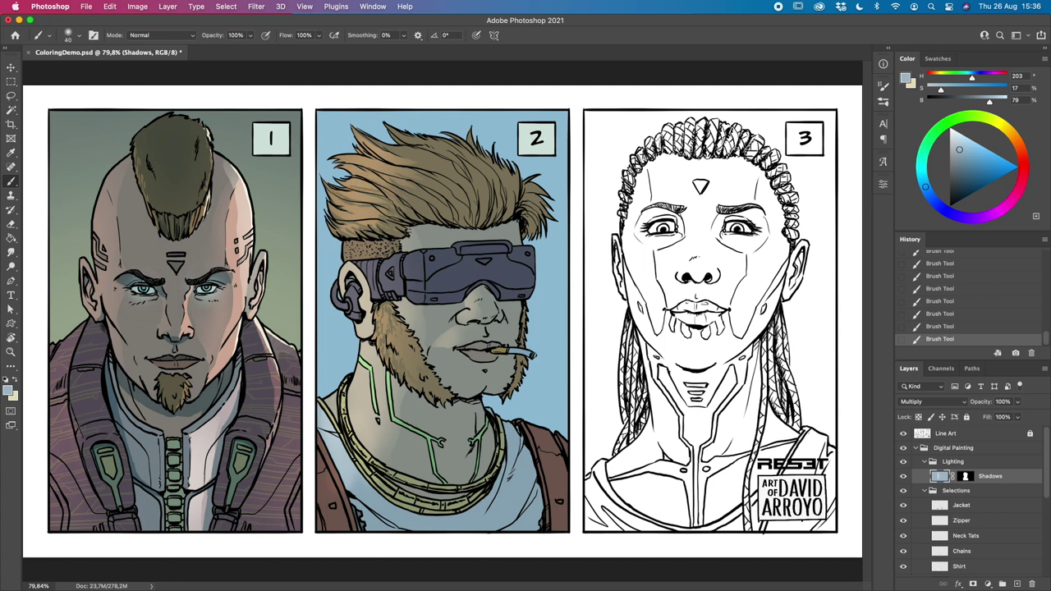
click(903, 433)
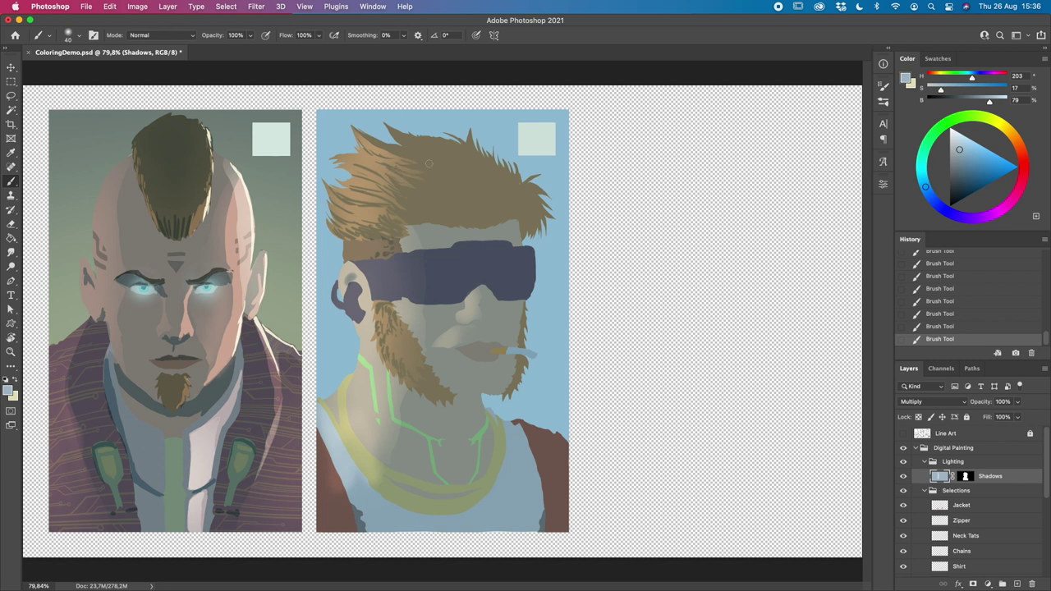
Step: Set the eraser to the Soft Round Pressure Size brush at 35 px
click(11, 223)
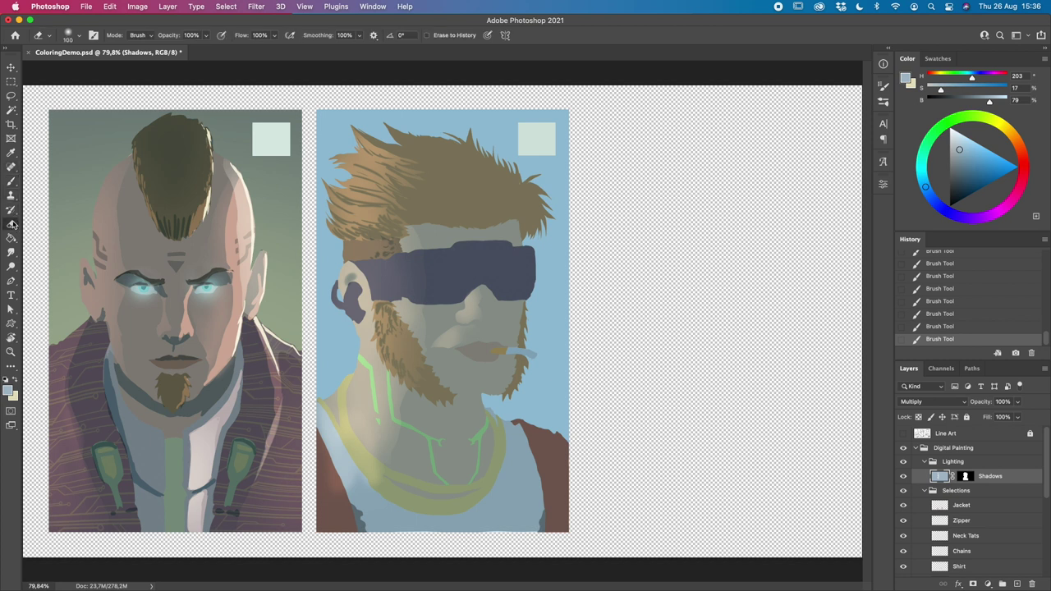
click(74, 35)
click(115, 253)
click(357, 74)
Step: Try erasing highlight strands at the top of character 2's hair and undo the strokes
click(417, 160)
click(417, 160)
key(super+z)
key(super+z)
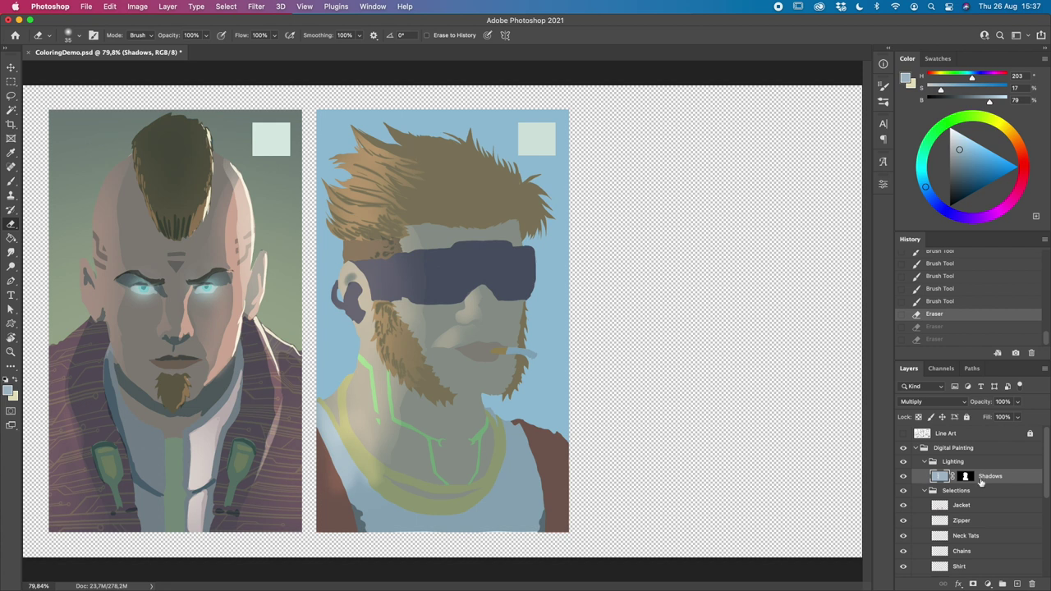
drag(428, 156, 451, 163)
key(super+z)
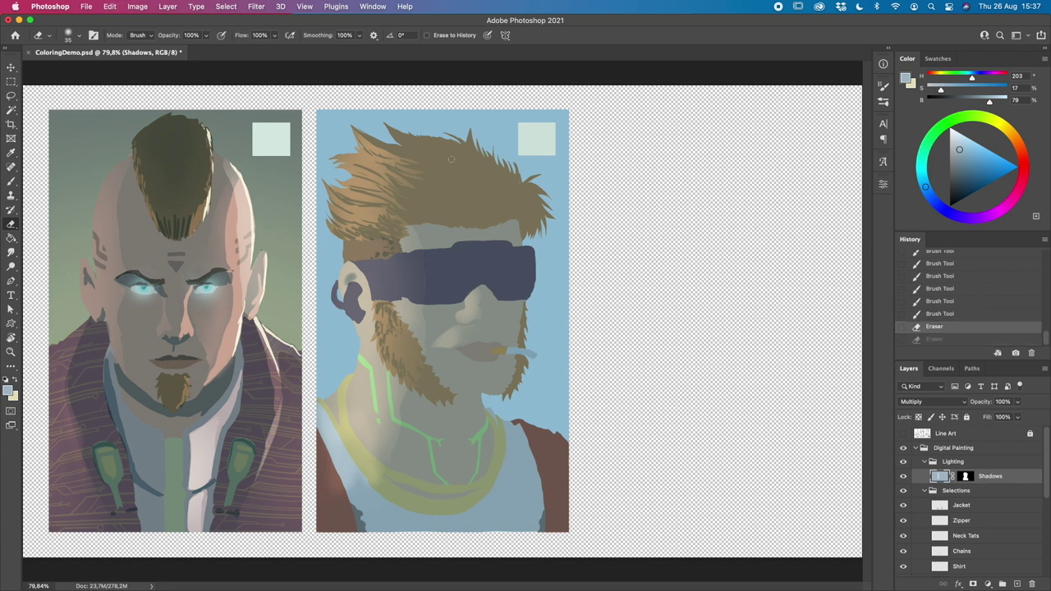
Step: Erase highlight strands across the top of the hair at 30 px, continuing at 50% opacity, and add shadow strands with a 35 px brush
key(bracketleft)
click(419, 160)
click(421, 161)
click(418, 162)
click(417, 162)
click(427, 163)
click(435, 164)
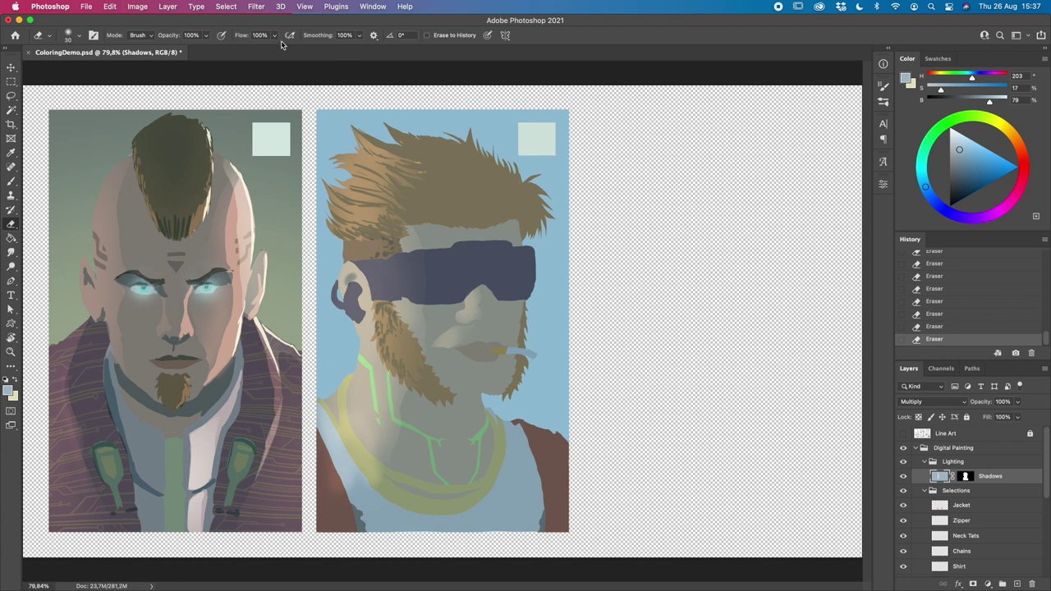
key(5)
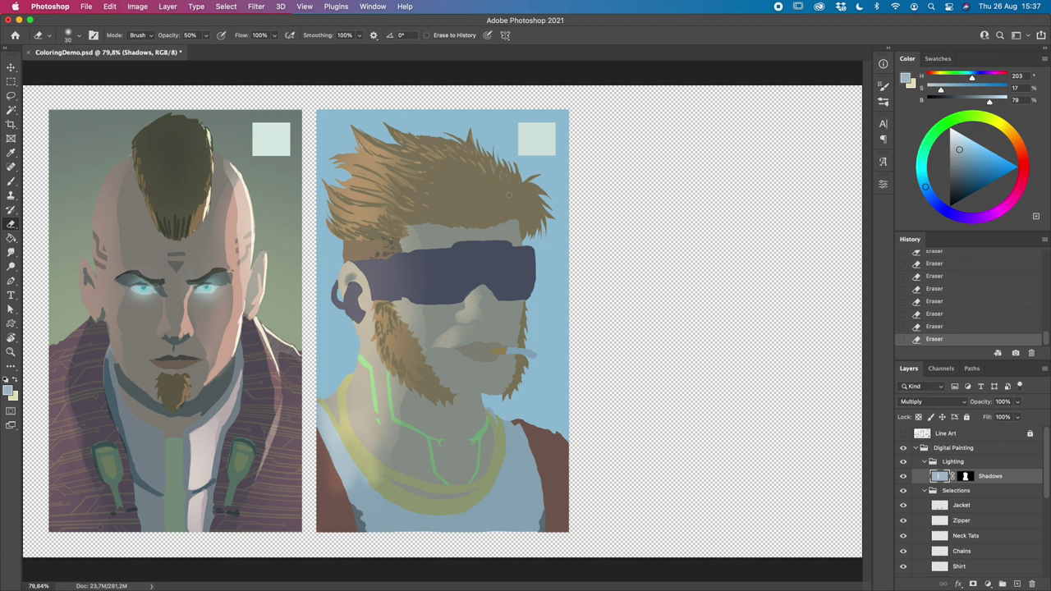
key(b)
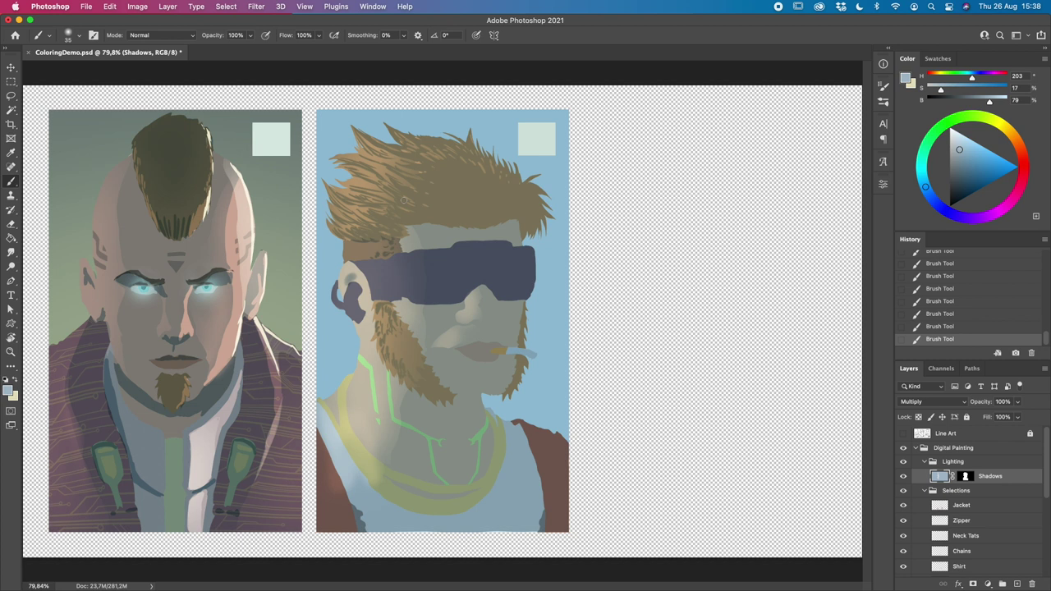
Step: Add a new layer above Shadows in the Lighting group and set its blend mode to Multiply
click(1016, 583)
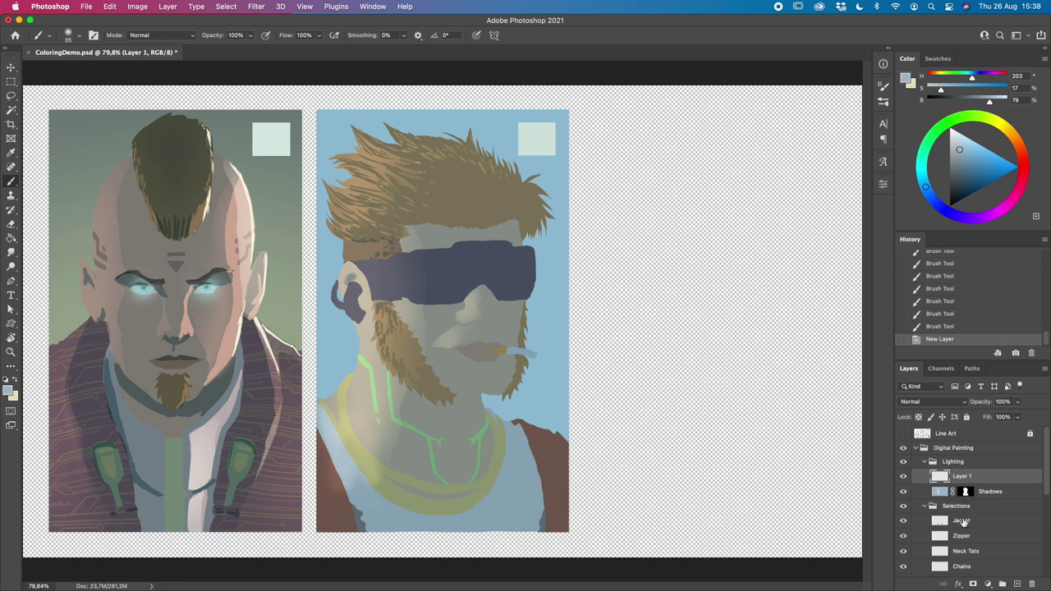
click(931, 402)
click(928, 440)
Step: Paint darker shadow strands along character 2's hairline above the forehead and ear on the new Multiply layer with a 35 px brush
click(435, 213)
click(435, 216)
click(423, 215)
click(412, 216)
click(411, 215)
click(408, 213)
click(406, 211)
click(402, 209)
click(399, 215)
click(397, 220)
click(401, 214)
click(393, 222)
click(394, 228)
click(399, 234)
click(397, 233)
click(384, 233)
click(371, 230)
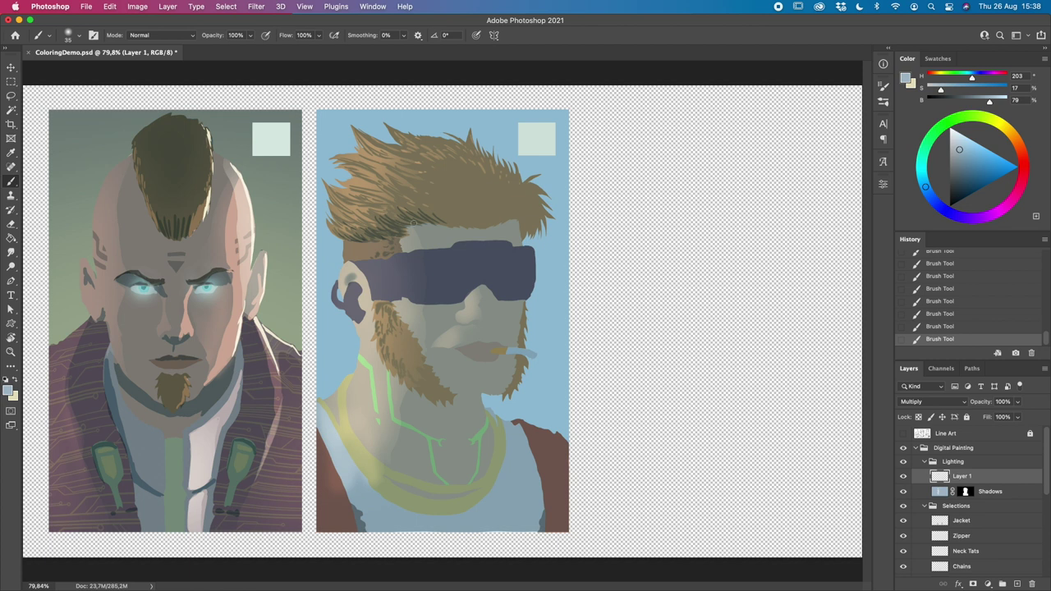
click(903, 433)
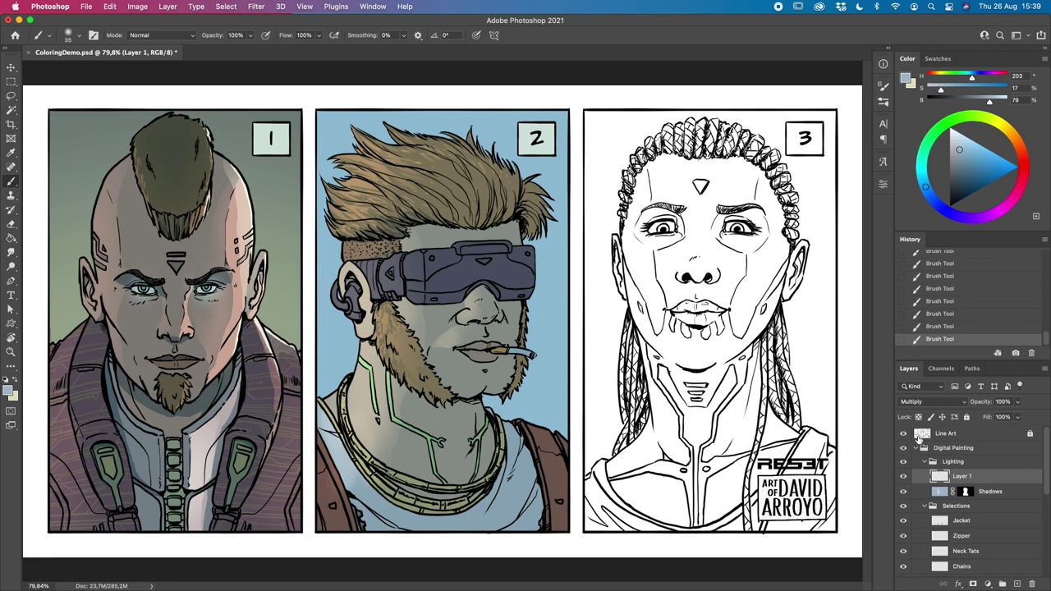
click(903, 435)
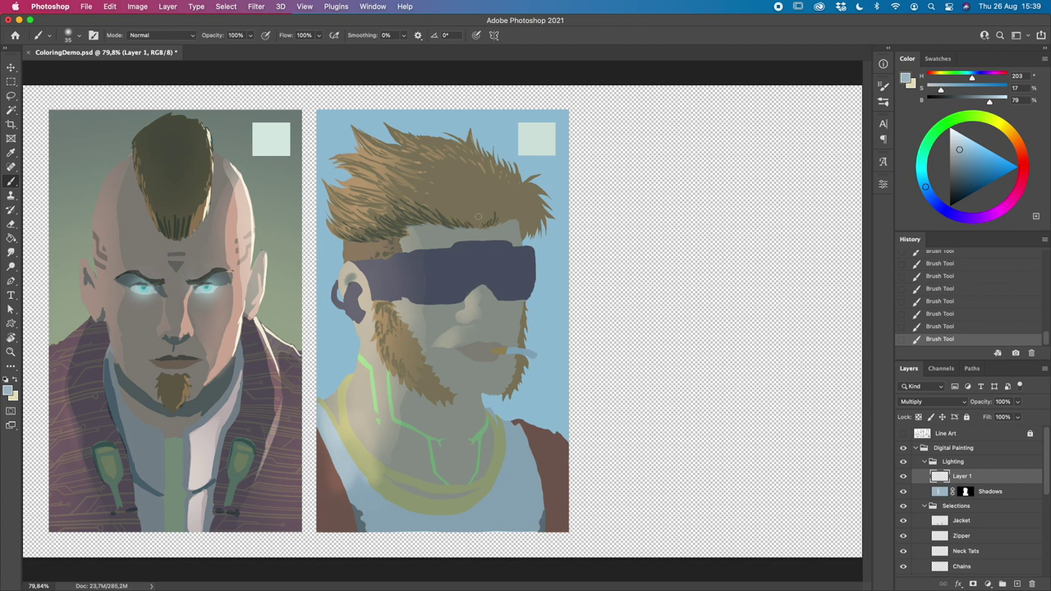
Step: Paint dark strands through the middle and far side of character 2's hair, toggling the Line Art layer to check them
click(902, 433)
click(903, 433)
click(903, 433)
click(903, 432)
click(903, 434)
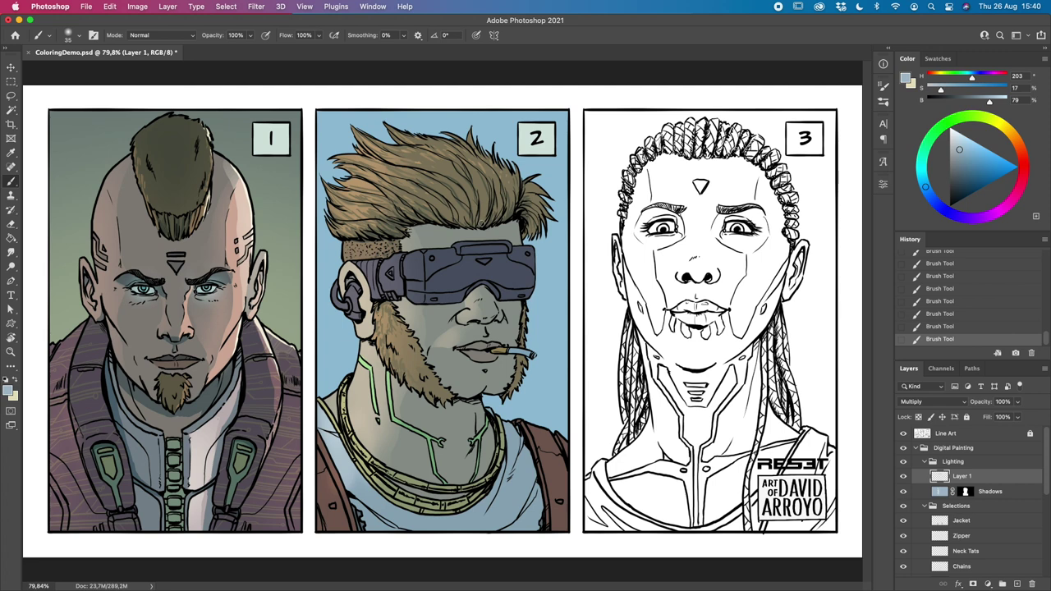
click(903, 433)
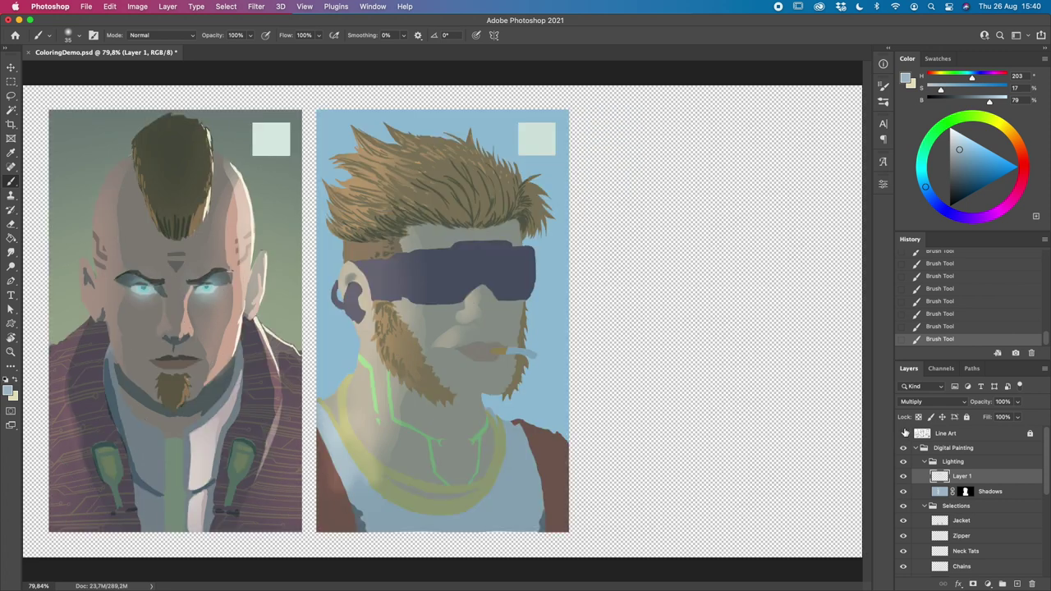
Step: Compare the hair before and after the latest strokes, and undo the heavy dark strands across its middle
key(super+z)
key(super+z)
key(super+z)
key(super+z)
key(super+z)
key(super+z)
key(super+z)
key(super+z)
key(super+z)
key(super+z)
key(super+z)
key(super+z)
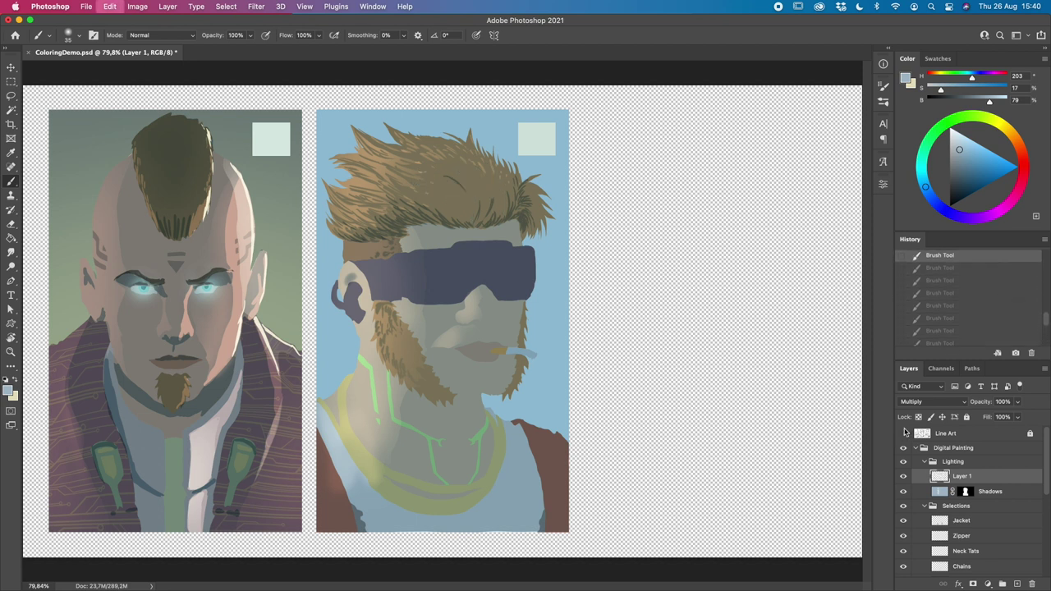
key(super+shift+z)
key(super+shift+z)
key(super+shift+z)
key(super+shift+z)
key(super+shift+z)
key(super+shift+z)
key(super+shift+z)
key(super+shift+z)
key(super+shift+z)
key(super+shift+z)
key(super+shift+z)
key(super+shift+z)
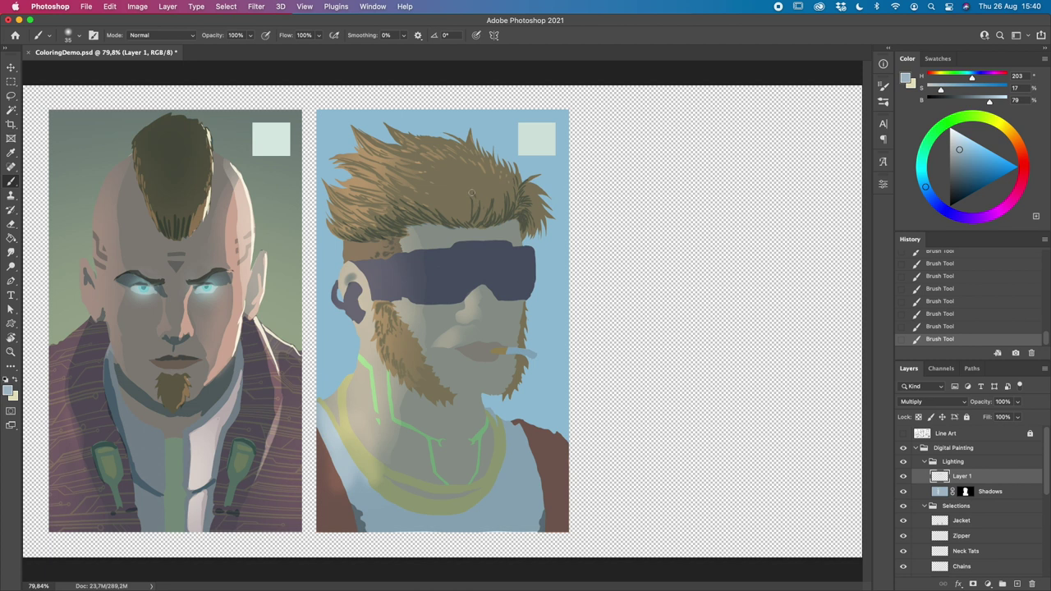
Step: Repaint finer shadow strands in the middle of the hair at 50% brush opacity, and restore the opacity to 100%
key(5)
click(903, 432)
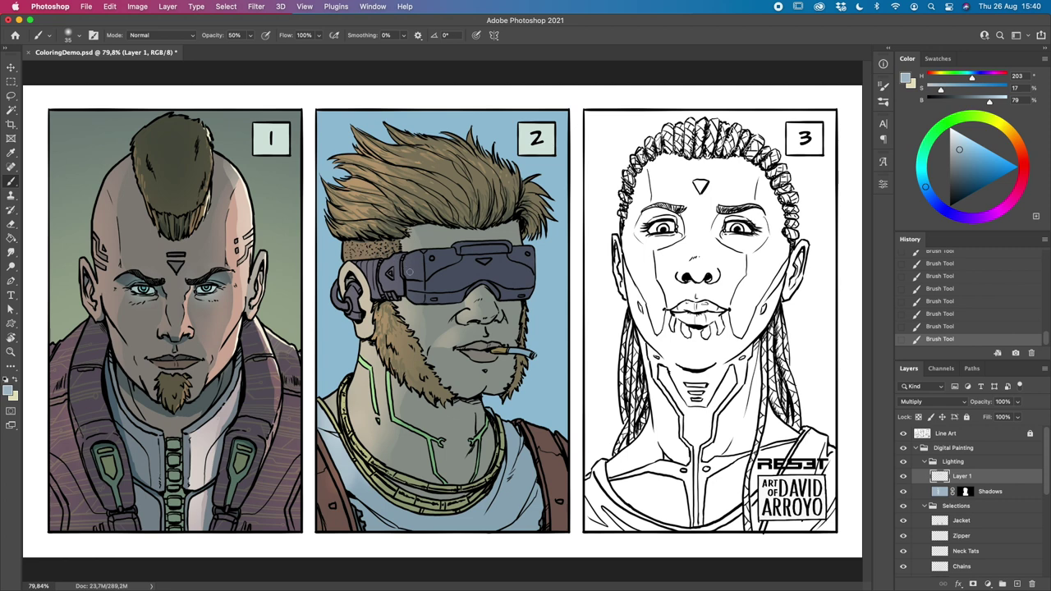
key(0)
Step: Paint shadow lines along the goggles' lower edge and nose bridge, starting with a 15 px brush
key(bracketleft)
click(903, 433)
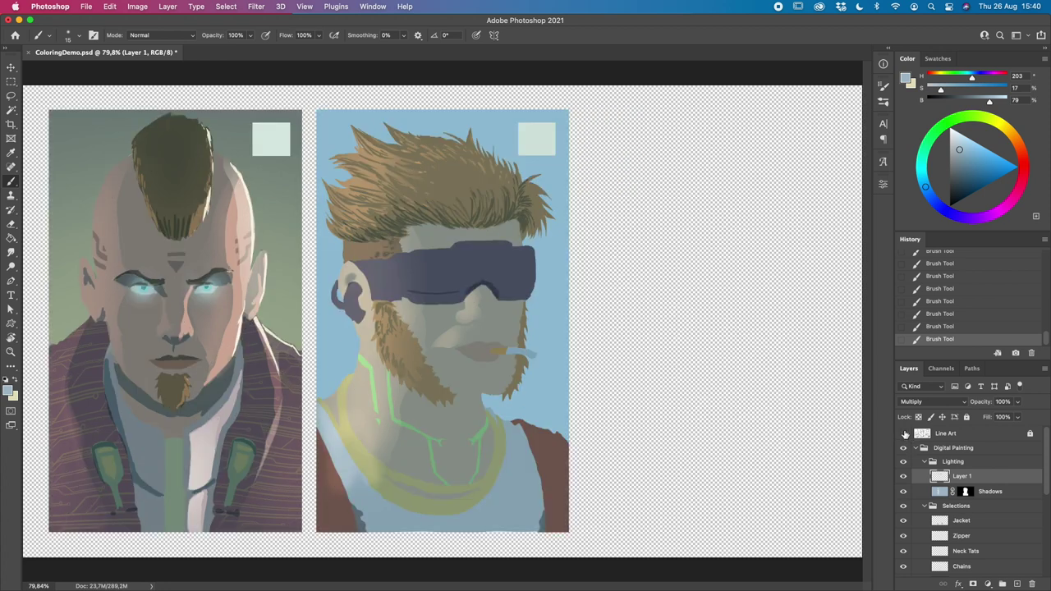
key(bracketright)
click(903, 432)
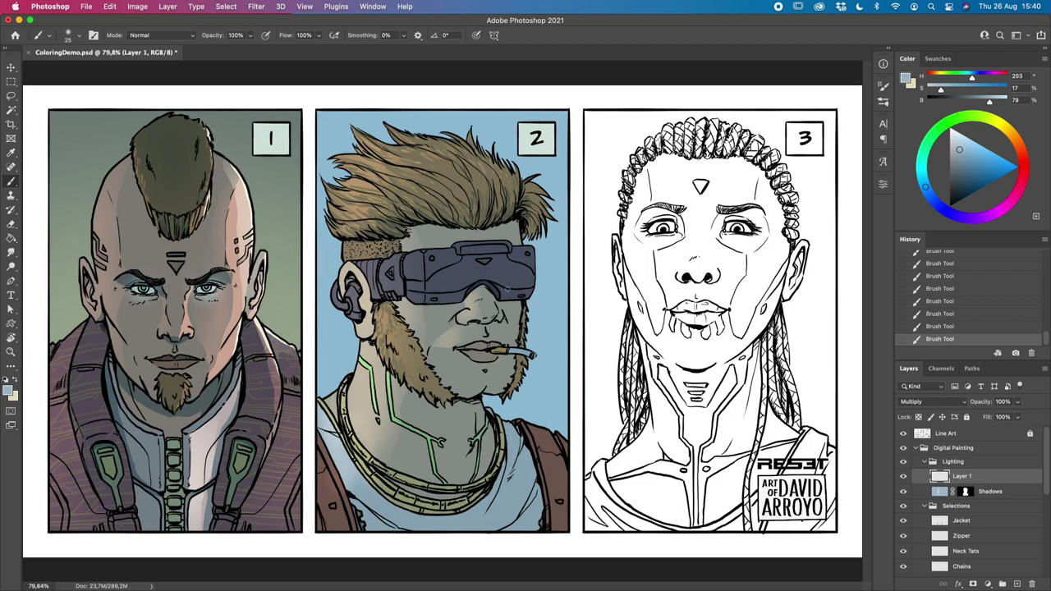
Step: Shade the raised block on top of the goggles and the crease on their front, enlarging the brush to 50 px
key(bracketleft)
key(bracketright)
key(bracketright)
key(bracketright)
key(bracketright)
key(bracketright)
key(bracketright)
key(bracketright)
key(bracketright)
click(904, 433)
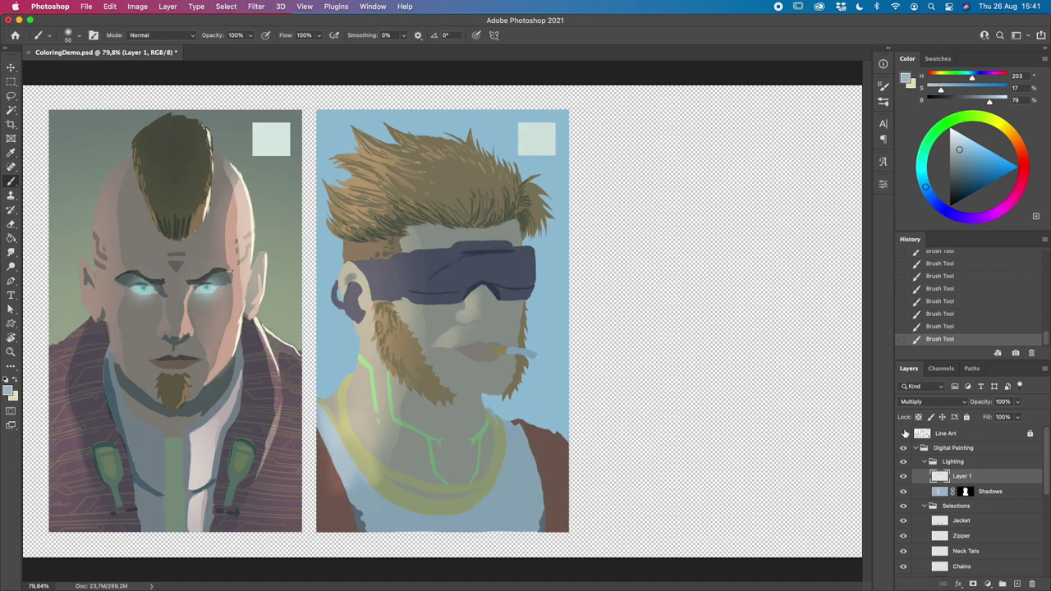
Step: Shade the goggles' side segments, lower rim and far end with varying brush sizes, then hide the Line Art layer to check
click(903, 433)
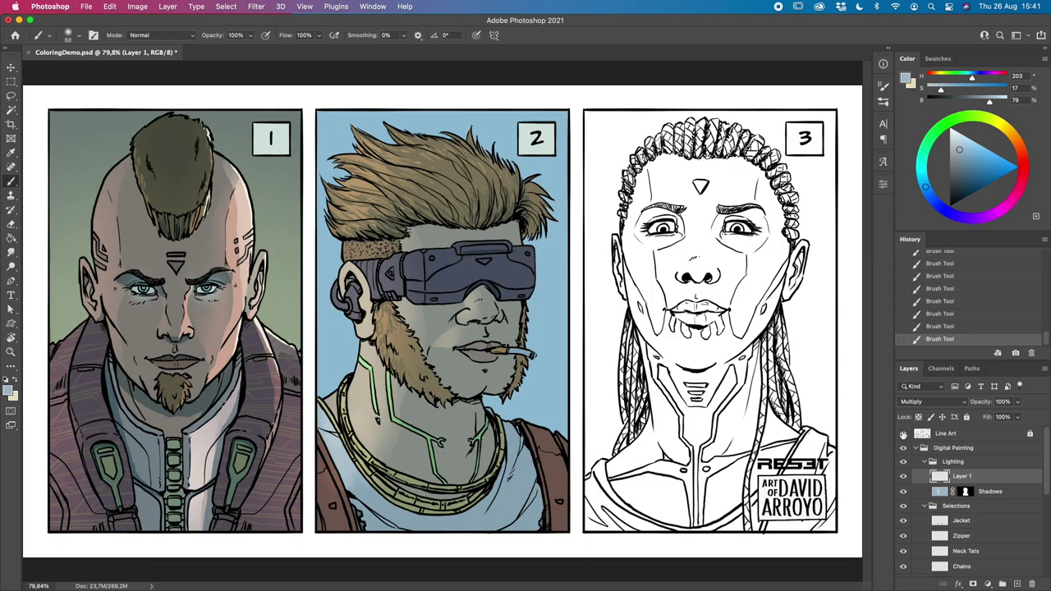
key(bracketleft)
key(bracketleft)
key(bracketleft)
key(bracketright)
key(bracketleft)
key(bracketright)
key(bracketright)
key(bracketright)
key(bracketright)
key(bracketright)
click(903, 433)
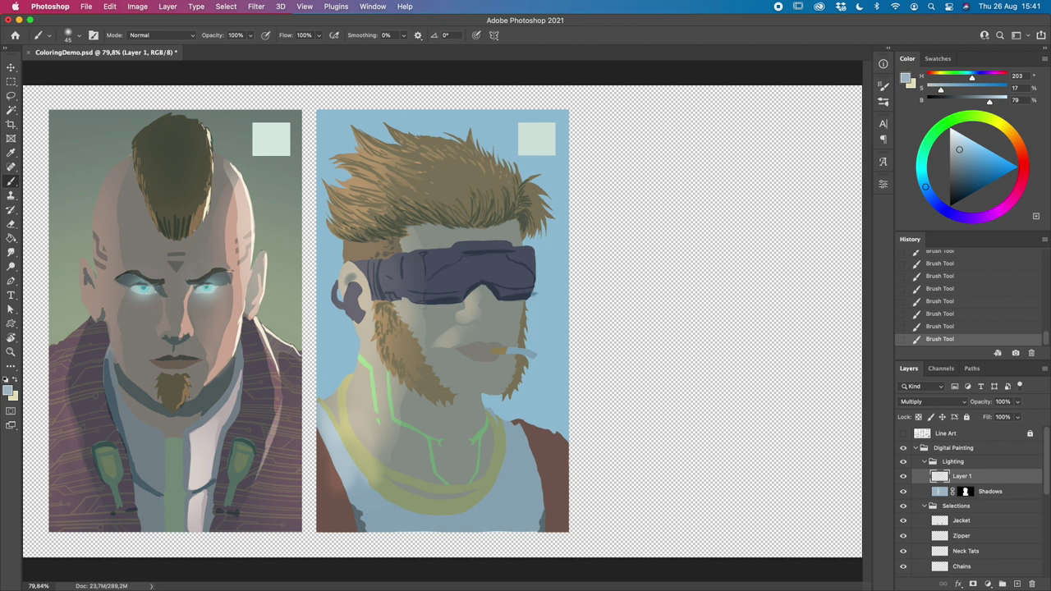
Step: Show the line art and paint soft shadows around character 2's mouth and beneath the chin with a larger brush
click(903, 434)
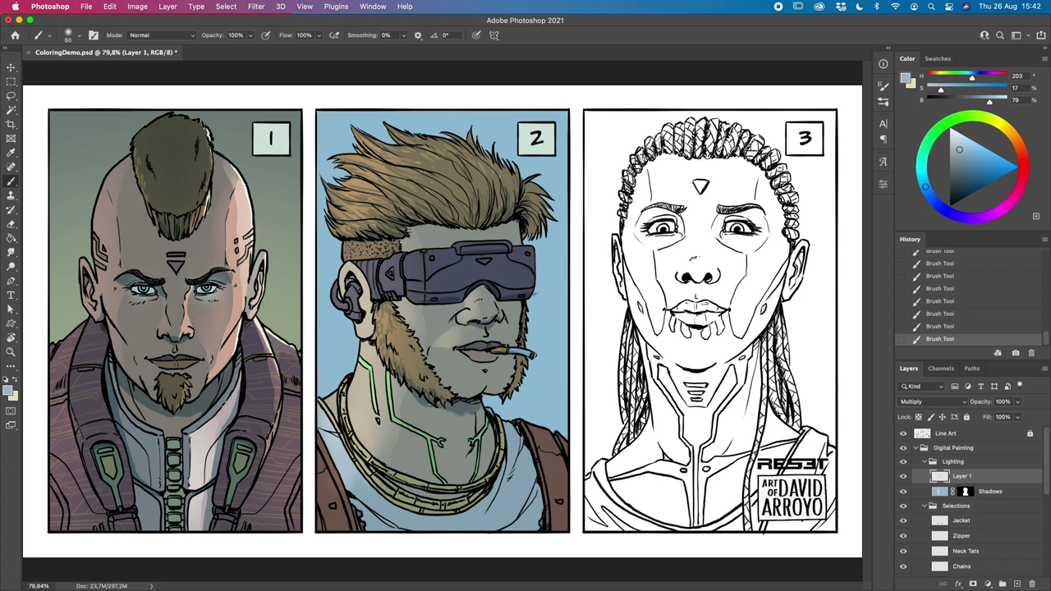
drag(455, 389, 501, 390)
key(bracketleft)
key(bracketleft)
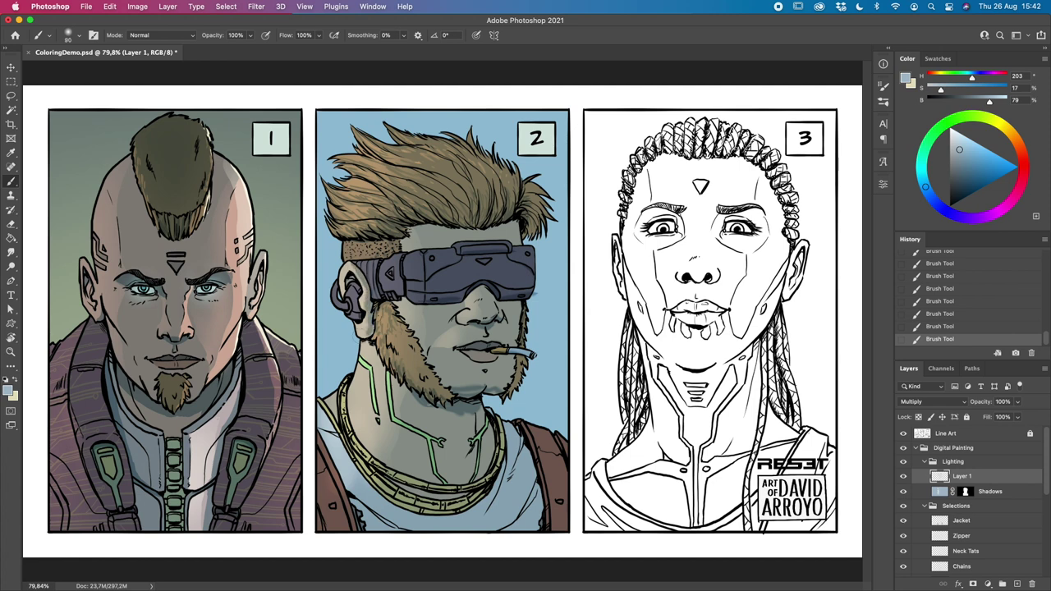
Step: Erase part of the shadow inside character 2's ear with the eraser at 50% opacity and about 30 px
key(e)
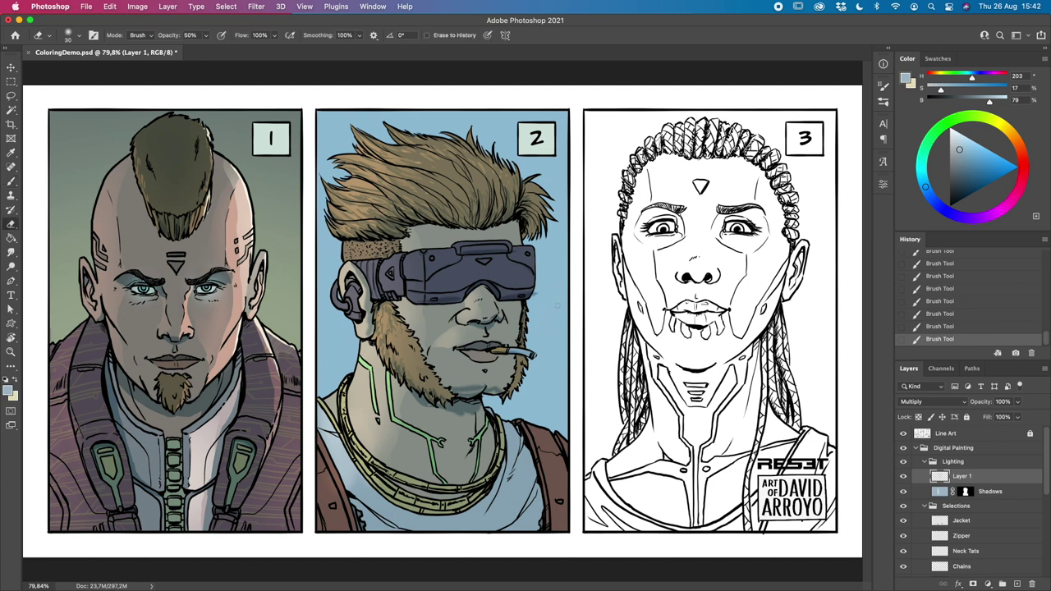
key(bracketleft)
click(353, 304)
click(353, 303)
key(bracketright)
click(353, 303)
Step: Switch the eraser to Hard Round Pressure Size and erase the shadow spilling past the far edge of the goggles
click(80, 36)
click(125, 279)
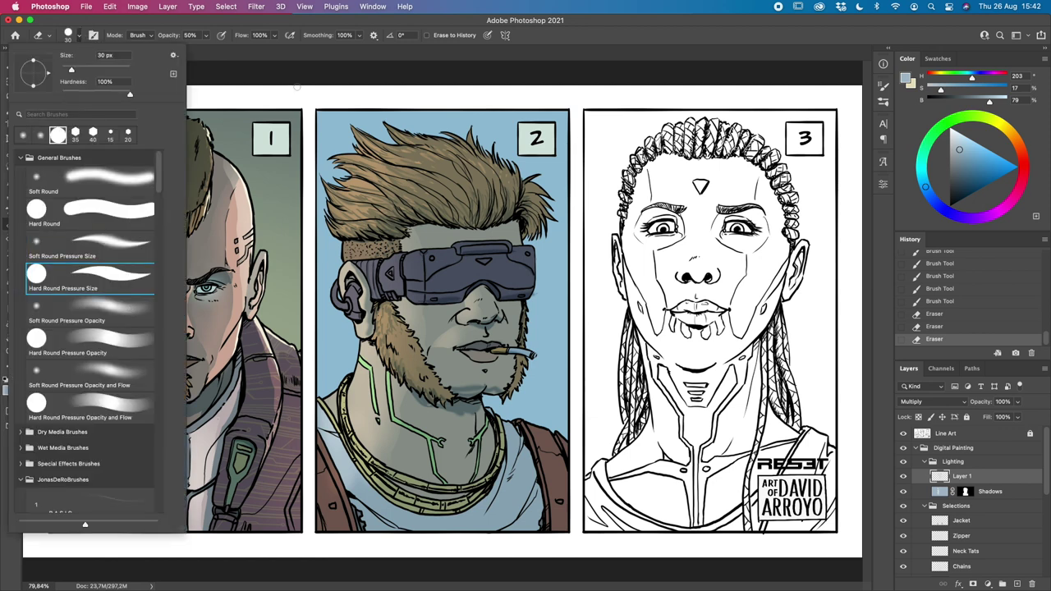
key(Return)
key(bracketleft)
click(535, 291)
click(533, 294)
click(531, 296)
click(529, 300)
key(bracketright)
key(bracketright)
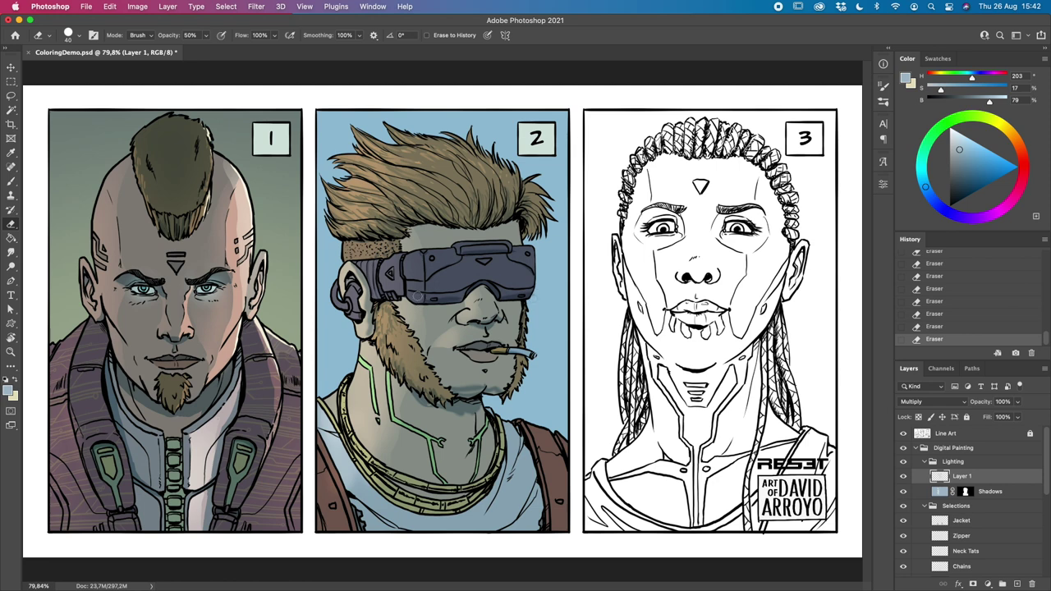
Step: Clean up the remaining shadow spill with the eraser at 100% opacity and 80 px, and check the painting without line art
key(0)
key(bracketright)
click(903, 434)
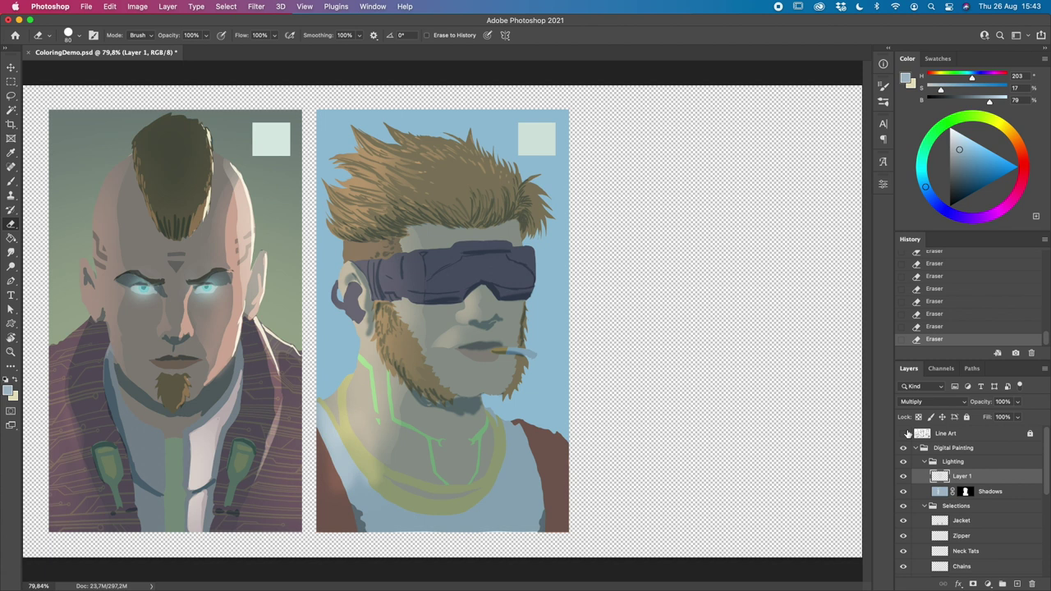
click(903, 434)
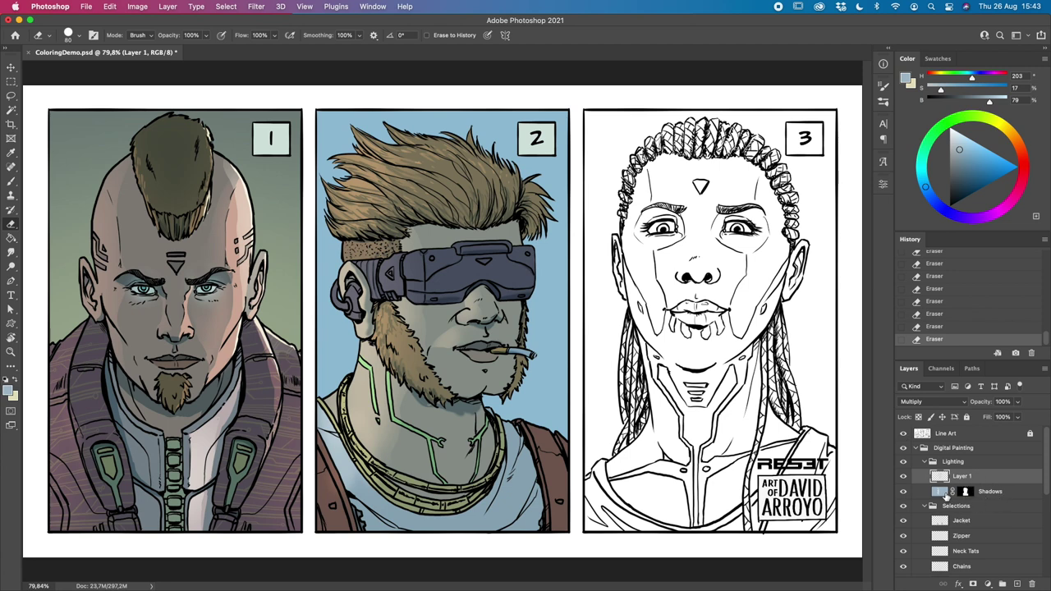
Step: On the Shadows layer, lasso freehand selections around the jacket straps on both of character 2's shoulders
click(944, 492)
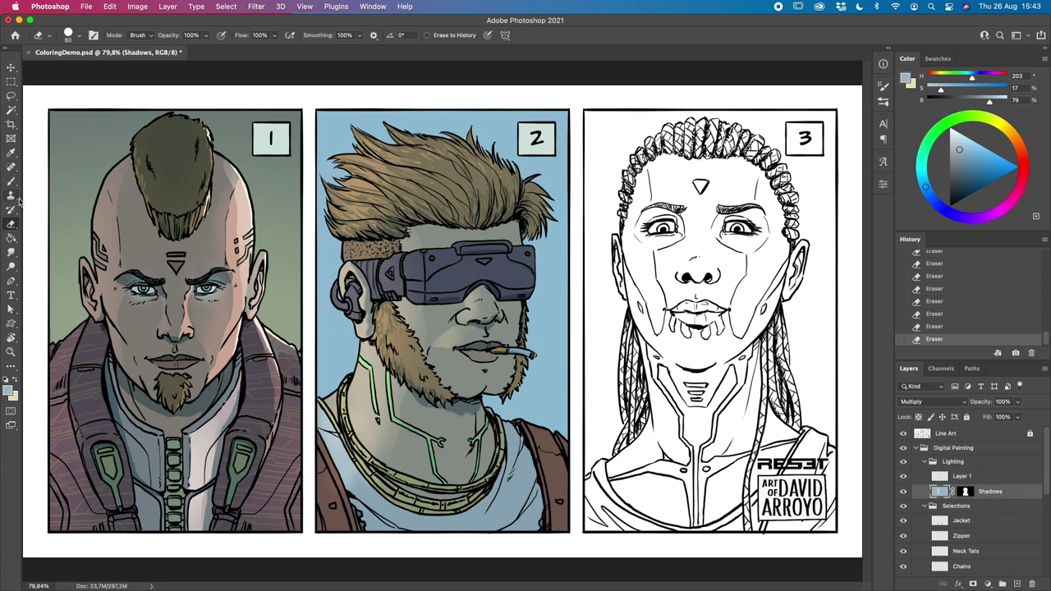
click(13, 96)
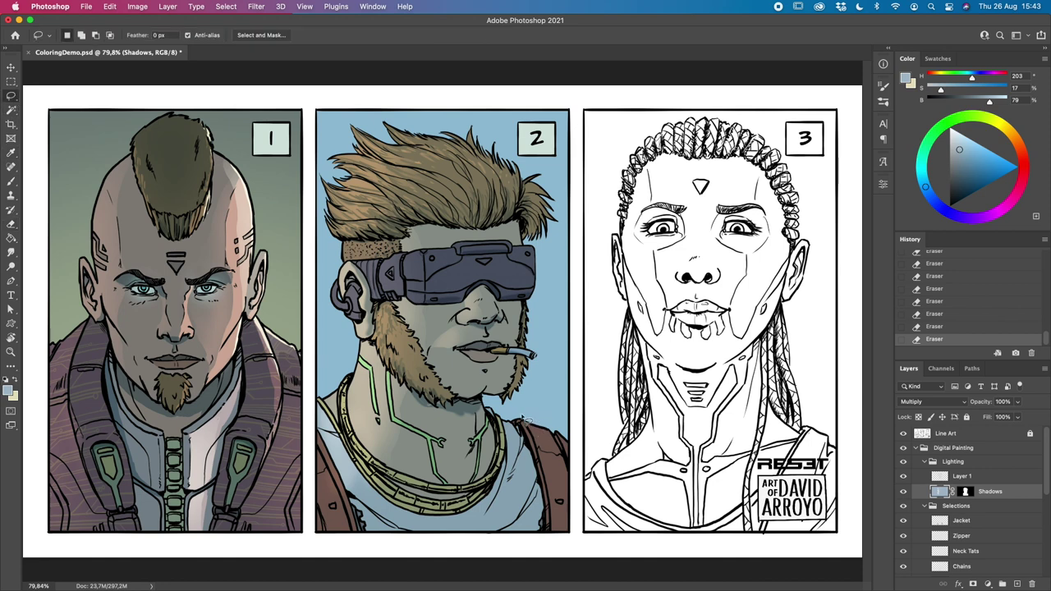
mouse_move(552, 491)
mouse_down()
mouse_move(551, 537)
mouse_move(576, 543)
mouse_move(579, 448)
mouse_move(520, 421)
mouse_up()
key(ctrl+d)
mouse_move(313, 422)
mouse_down()
mouse_move(357, 509)
mouse_move(350, 548)
mouse_move(315, 542)
mouse_move(309, 411)
mouse_up()
key(shift)
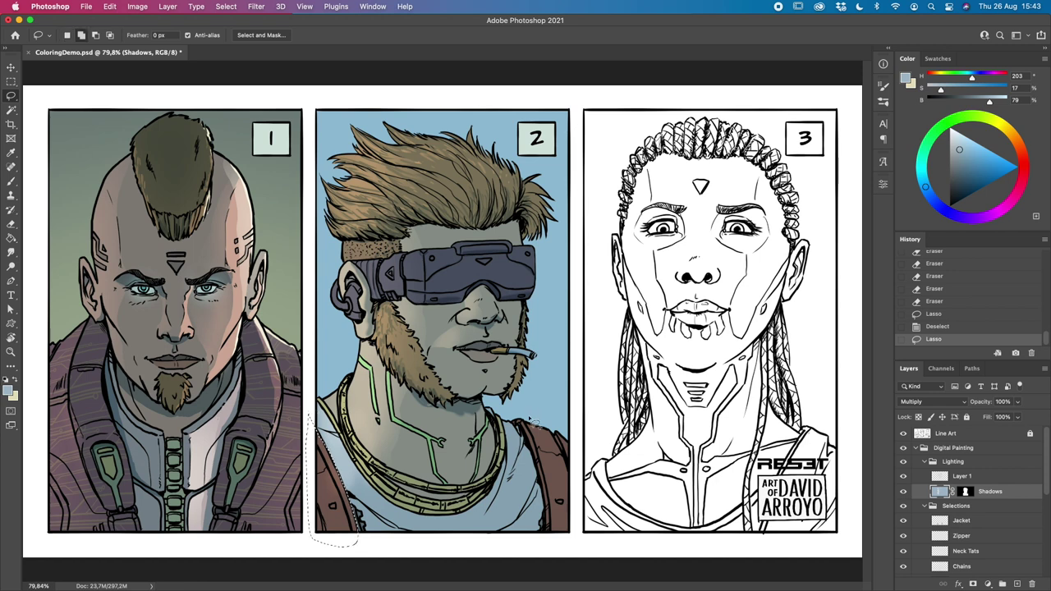
drag(522, 417, 532, 434)
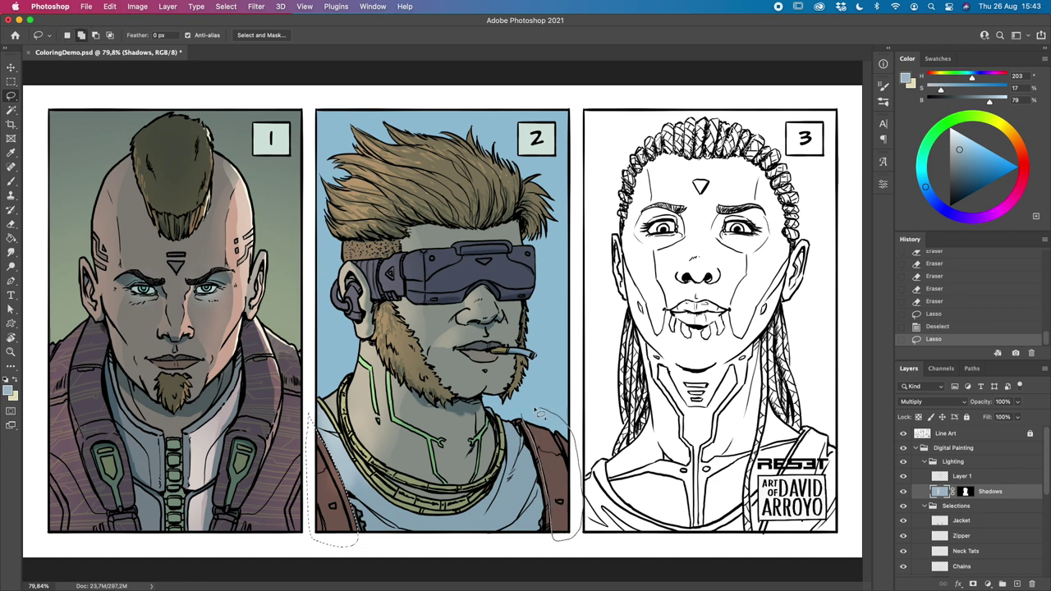
drag(526, 416, 521, 411)
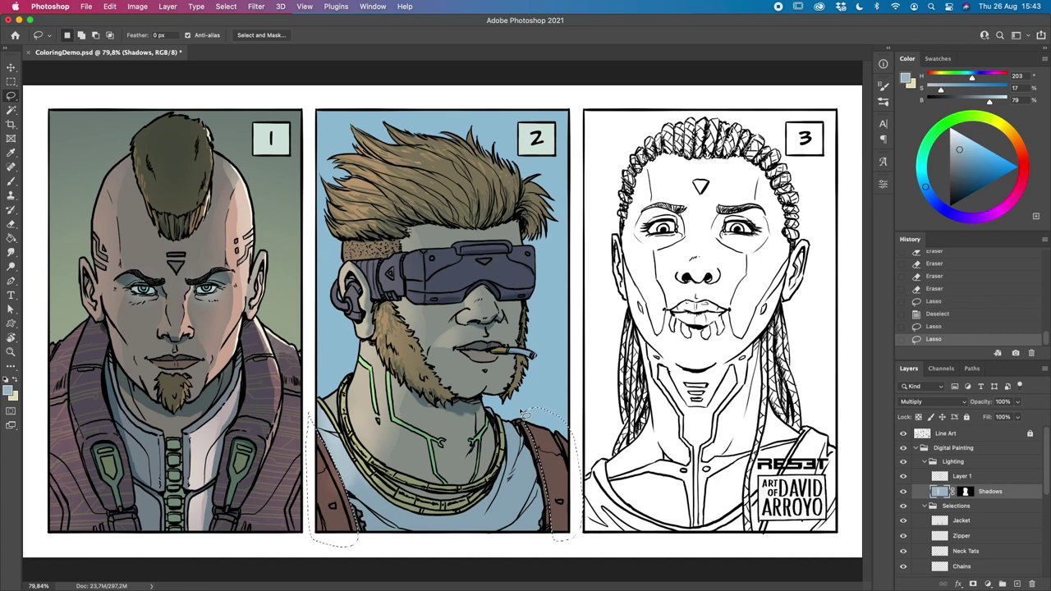
Step: Hide the selection outline and softly erase the shadow along the outer edges of both straps with a soft eraser at 600 to 700 px
key(e)
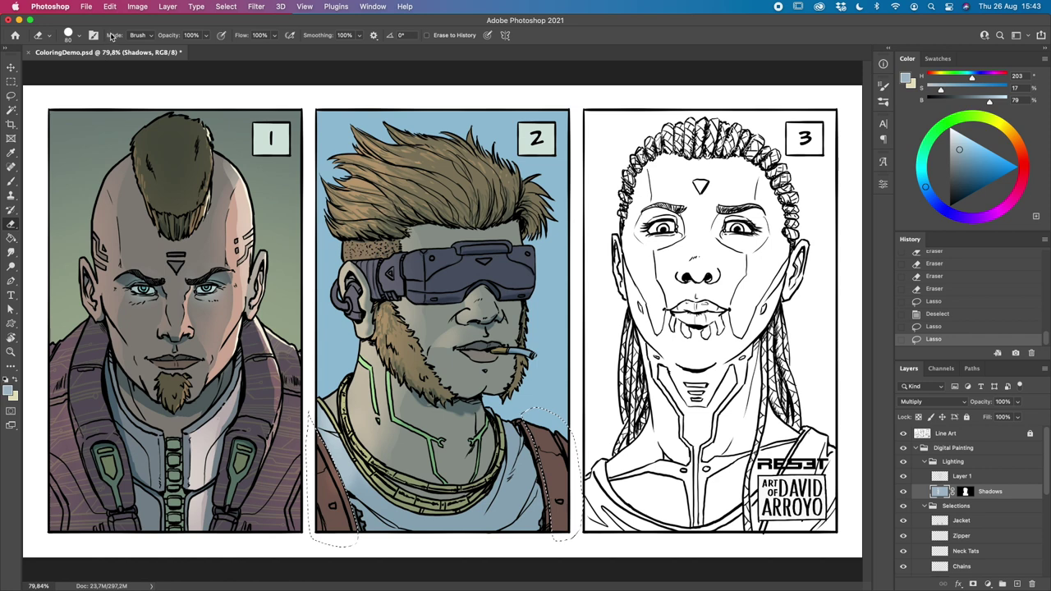
click(72, 36)
click(121, 386)
click(417, 71)
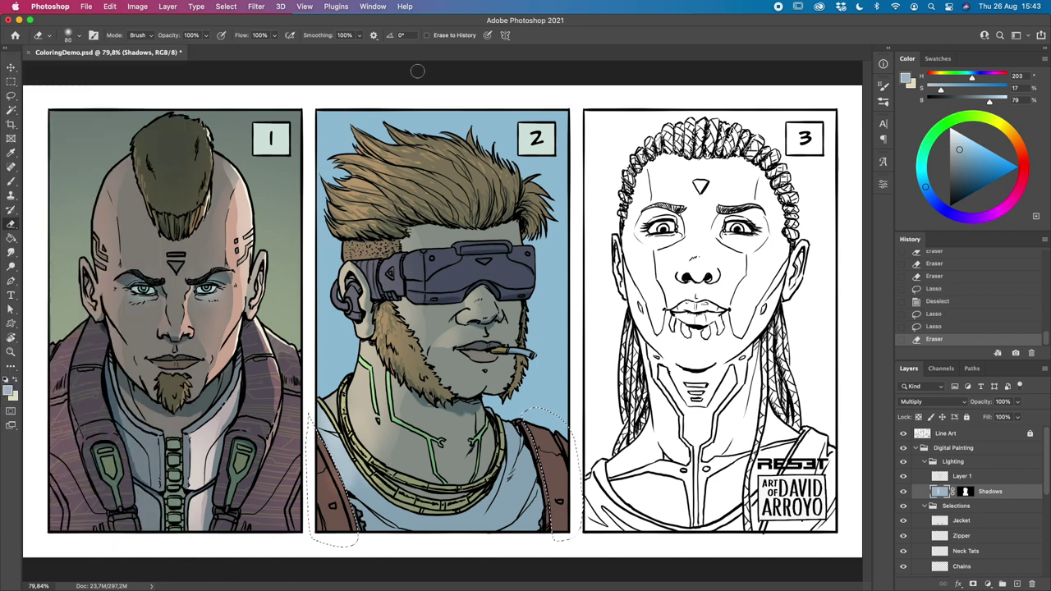
mouse_move(546, 423)
mouse_down()
mouse_move(547, 496)
mouse_move(537, 451)
mouse_move(566, 415)
mouse_move(586, 417)
mouse_move(576, 460)
mouse_up()
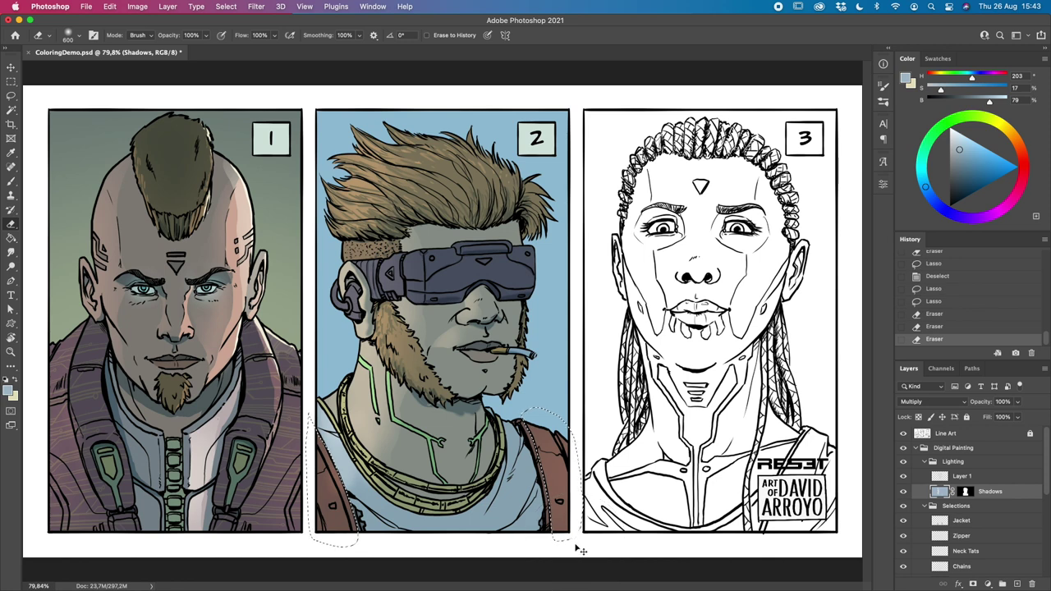
key(super+h)
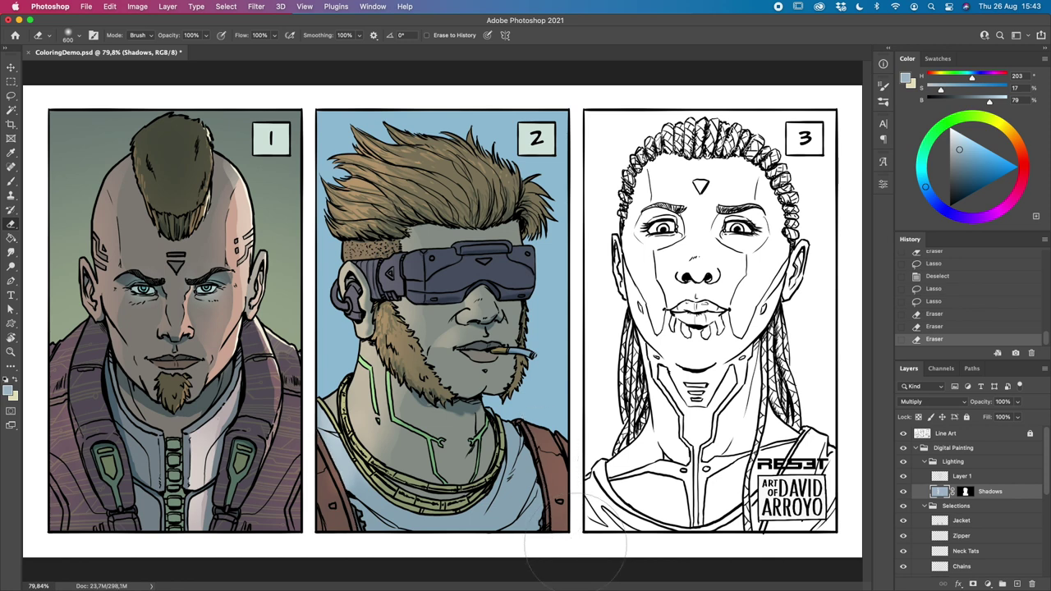
mouse_move(575, 534)
mouse_down()
mouse_move(587, 427)
mouse_move(542, 546)
mouse_up()
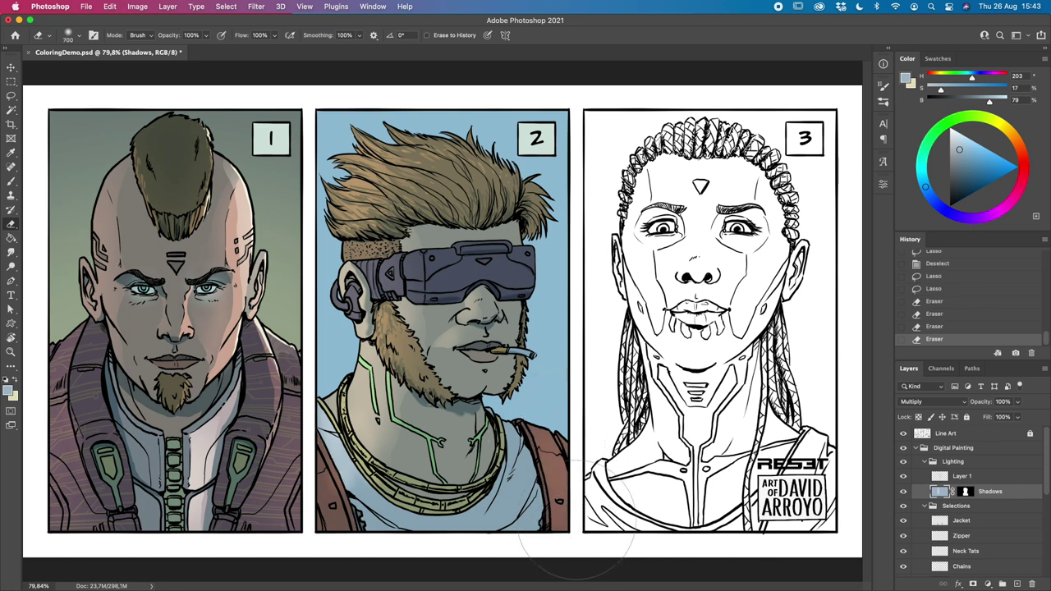
drag(270, 386, 283, 451)
mouse_move(304, 492)
mouse_down()
mouse_move(300, 460)
mouse_move(328, 513)
mouse_up()
drag(591, 392, 552, 450)
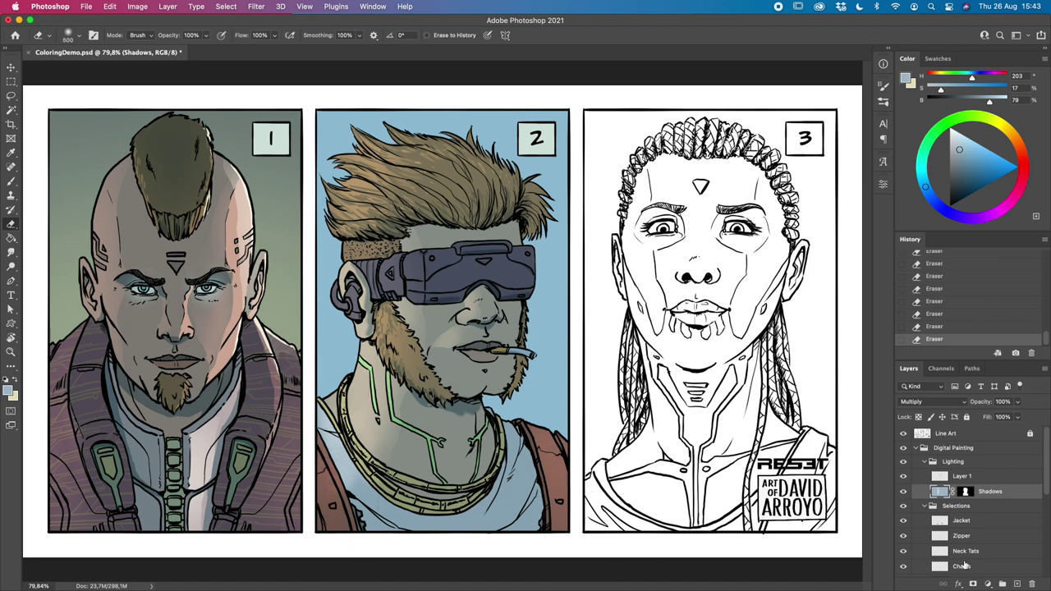
Step: Collapse the Selections group and check character 2's shadows with the flat colors and the detail shadow layer toggled off and on
click(923, 506)
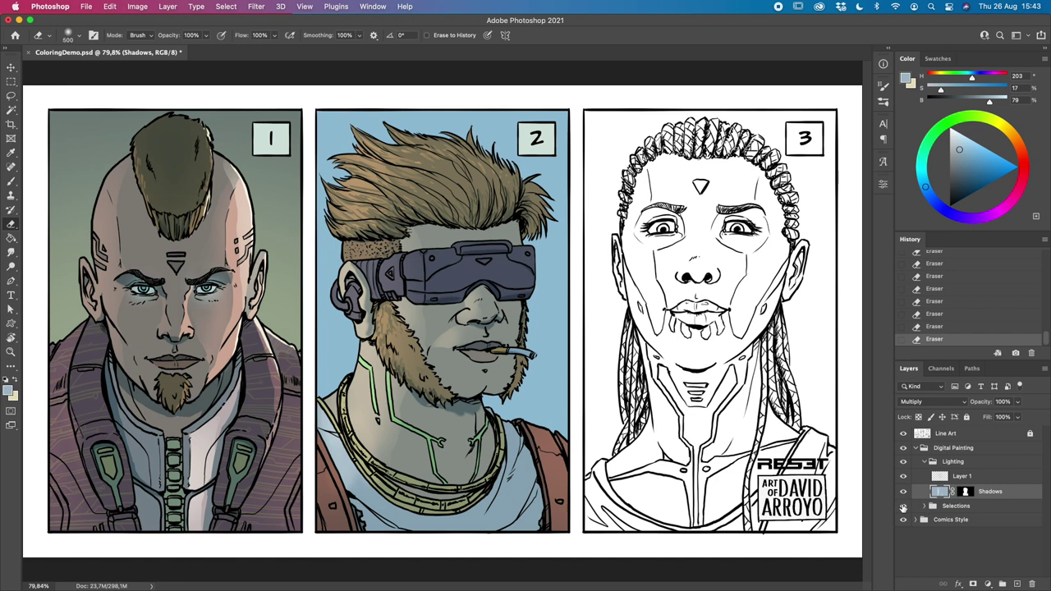
click(904, 506)
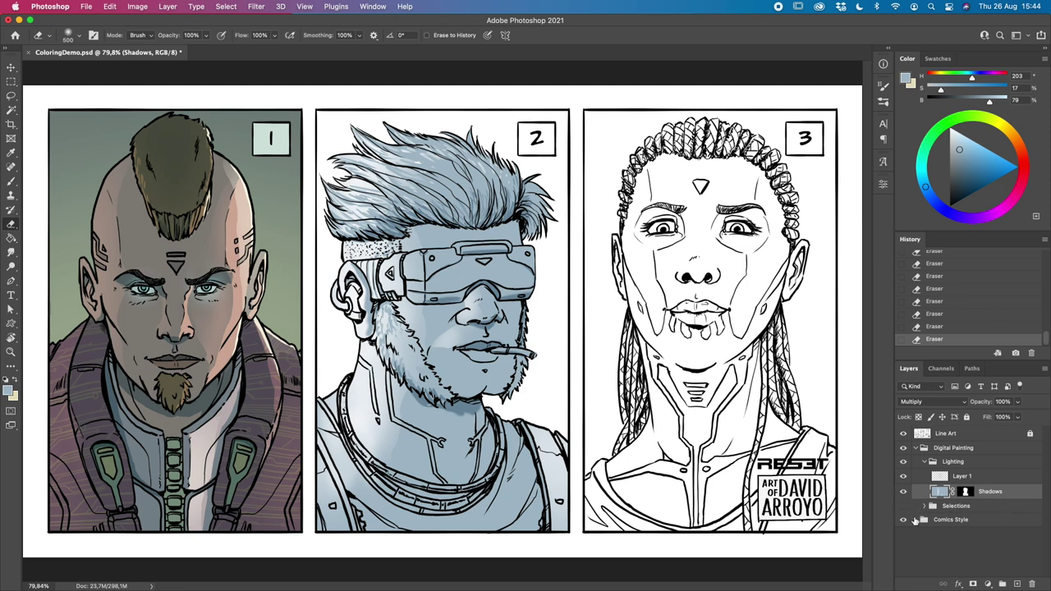
click(904, 505)
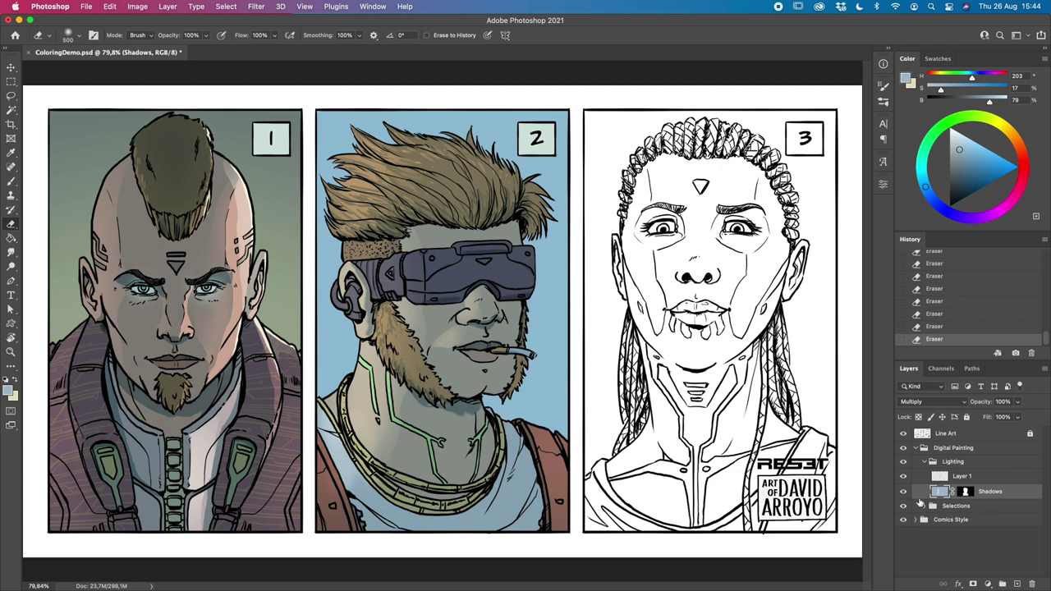
click(904, 478)
click(903, 477)
Step: Rename Layer 1 in the Lighting group as Detailed Shadows
double_click(961, 476)
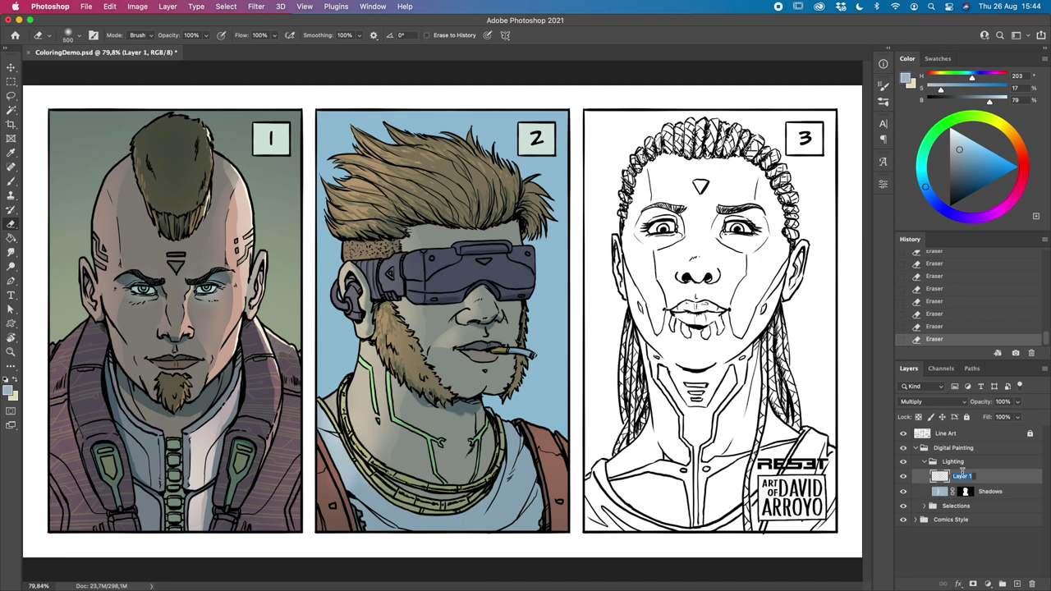
text(Detailed Shadows)
key(Return)
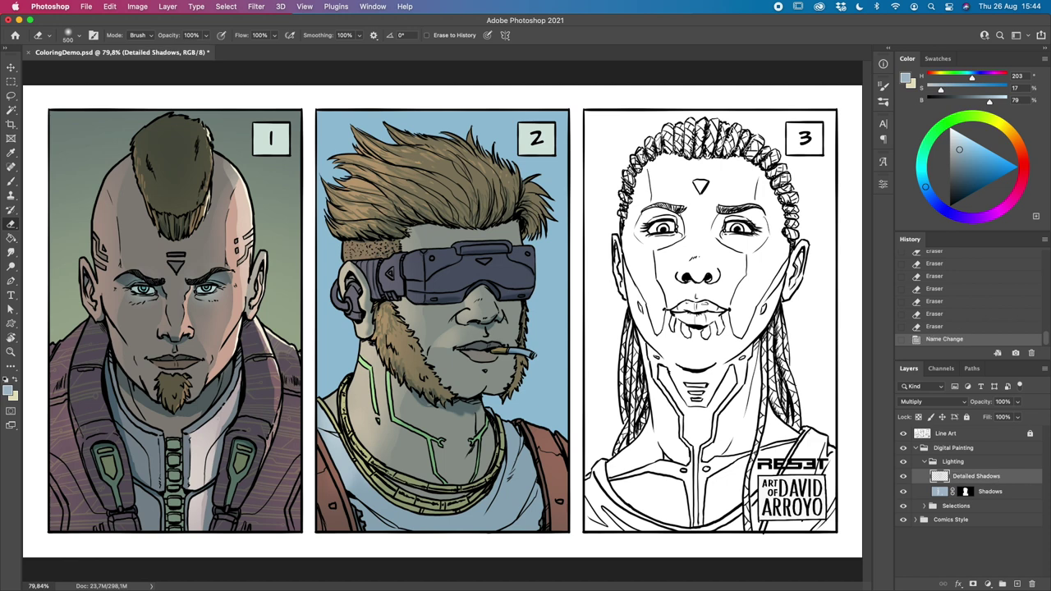
Step: Hide the line art and examine character 2's shadow layers without the flat colors, restoring the colors after the check
click(903, 433)
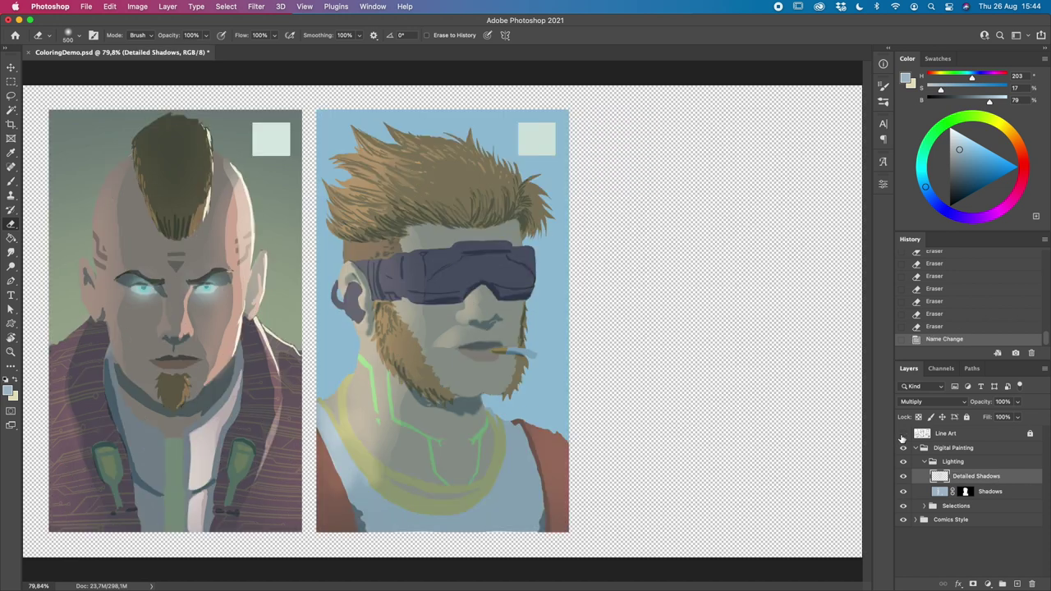
click(903, 505)
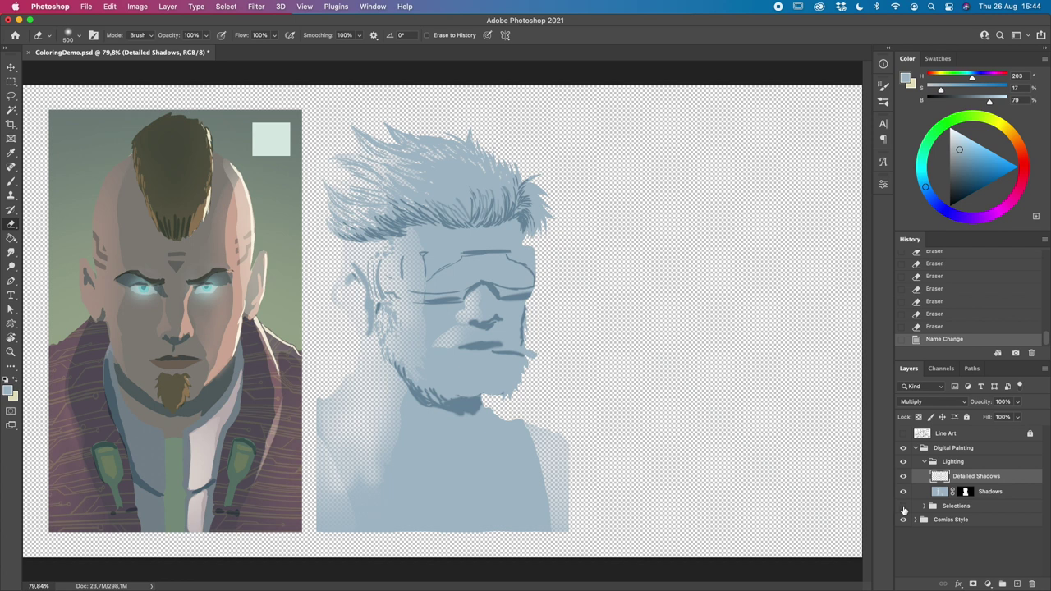
click(903, 505)
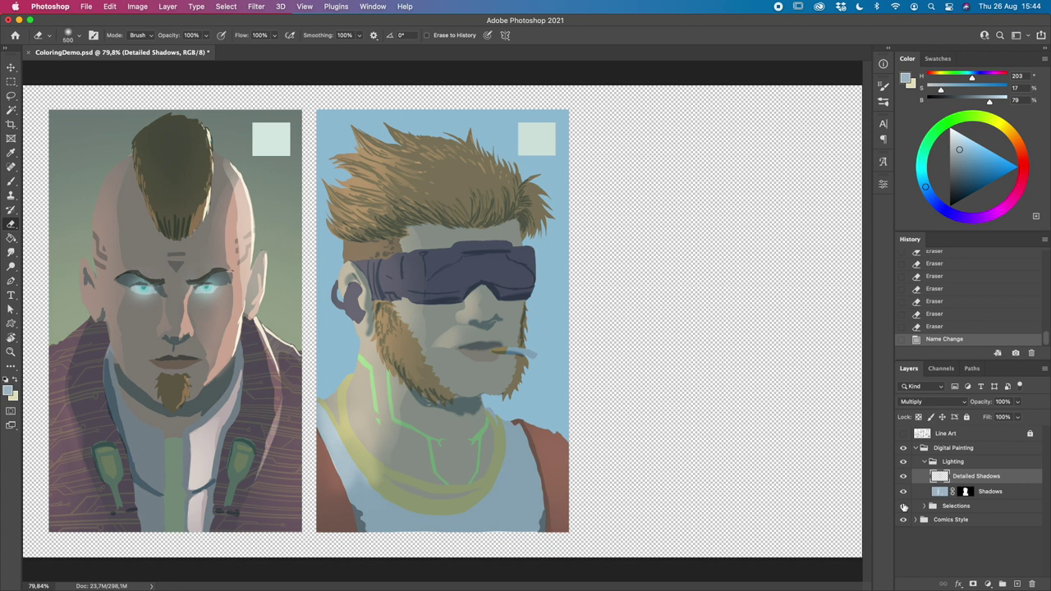
Step: Show the line art and lasso the top plane of the goggles on the Shadows layer, ready for erasing with the selection outline hidden
click(998, 493)
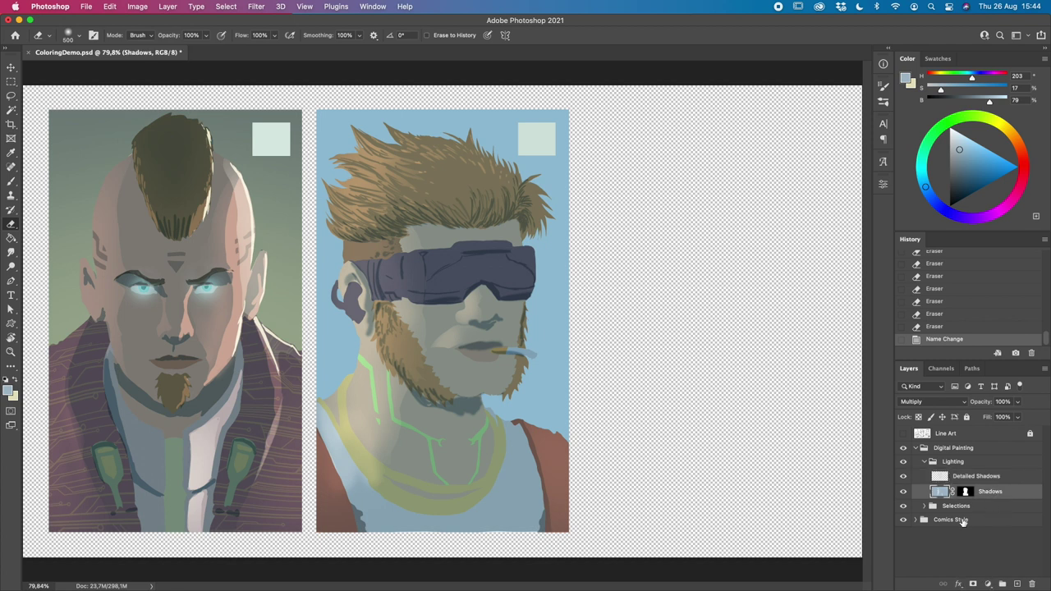
click(903, 434)
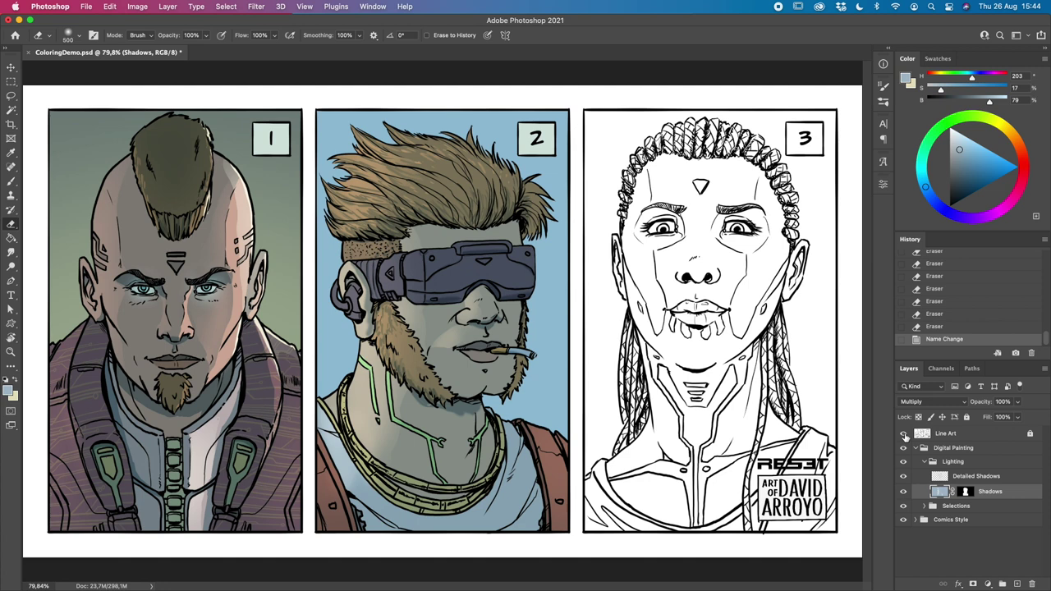
key(l)
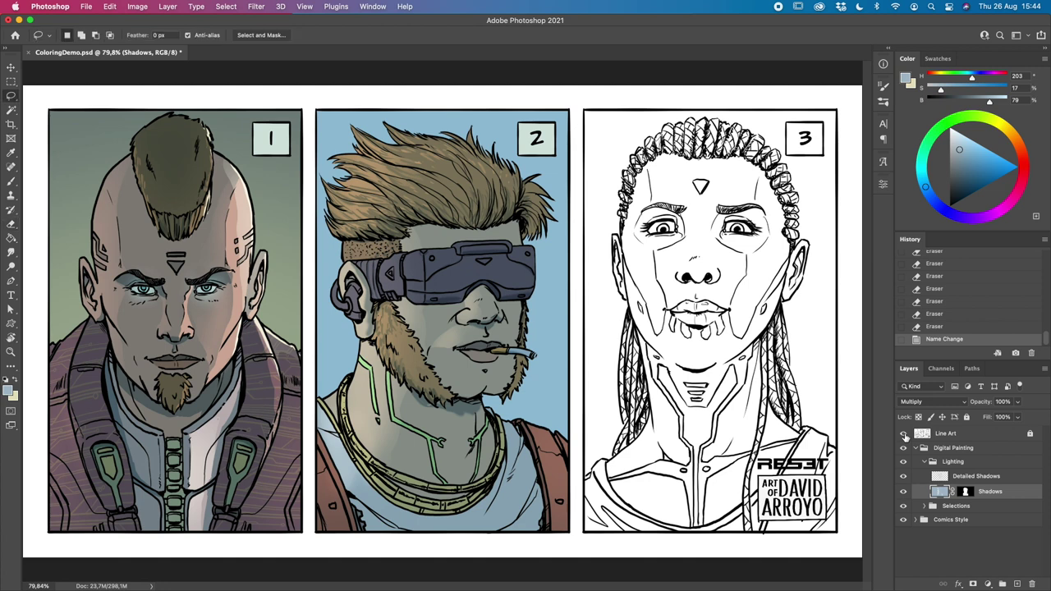
mouse_move(407, 263)
mouse_down()
mouse_move(541, 261)
mouse_move(504, 245)
mouse_move(409, 257)
mouse_up()
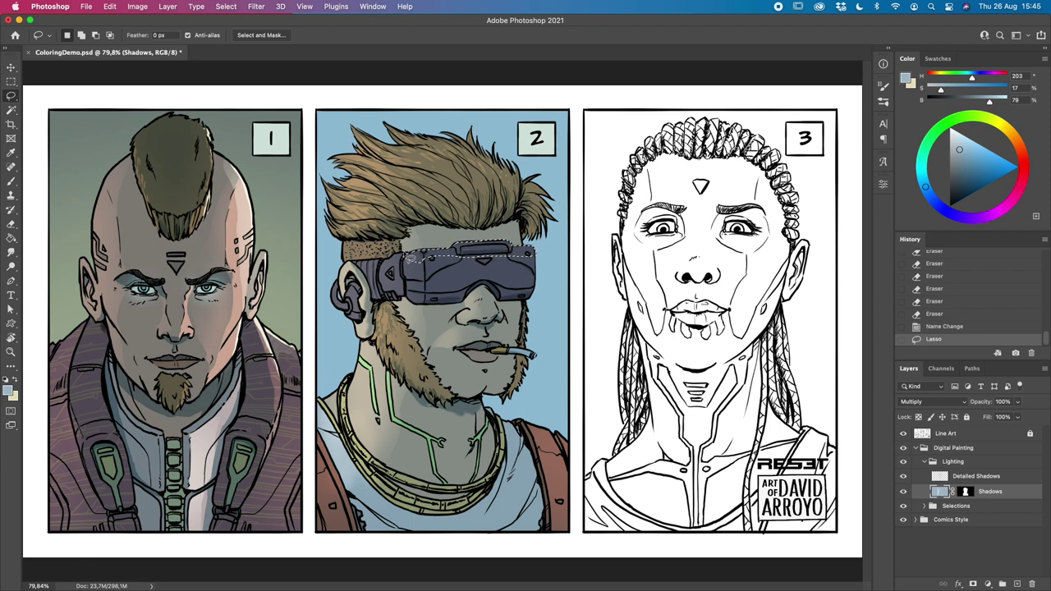
key(super+h)
key(e)
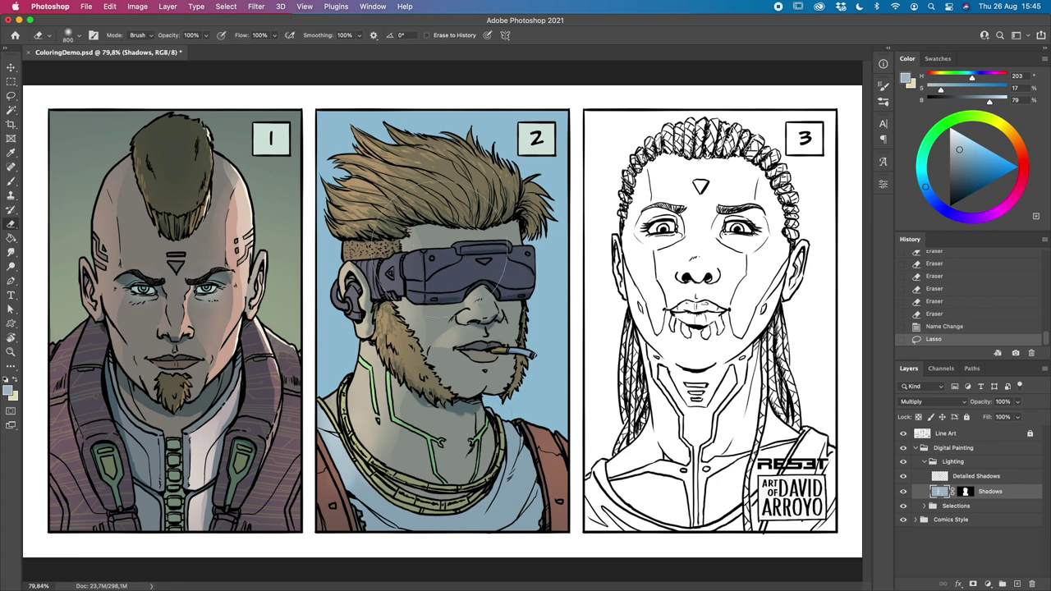
Step: Try lightening the top plane of the goggles with a soft eraser, check it without the line art, and undo both strokes
click(597, 237)
click(656, 234)
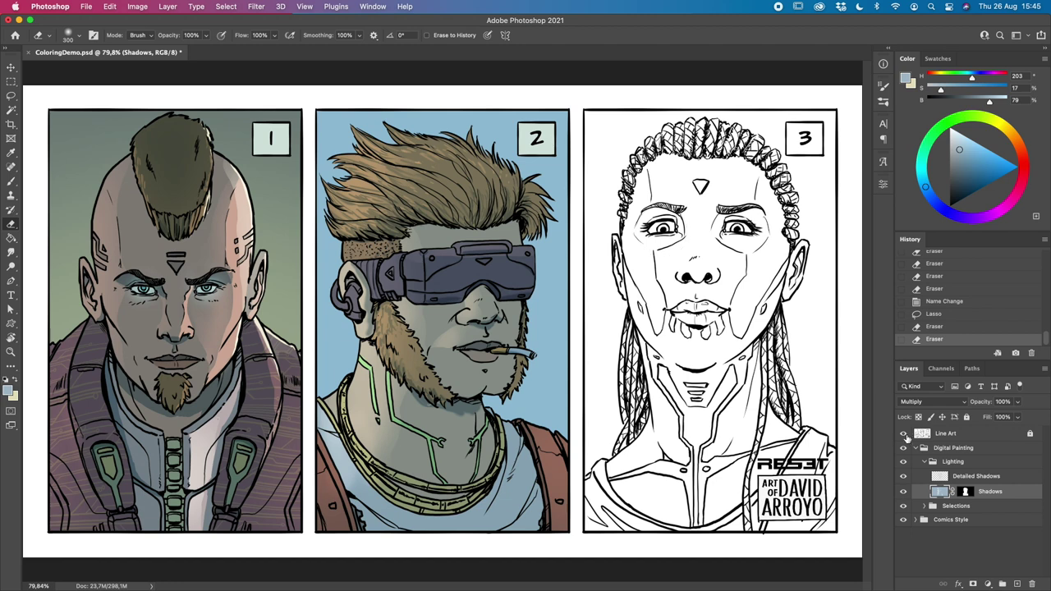
click(903, 433)
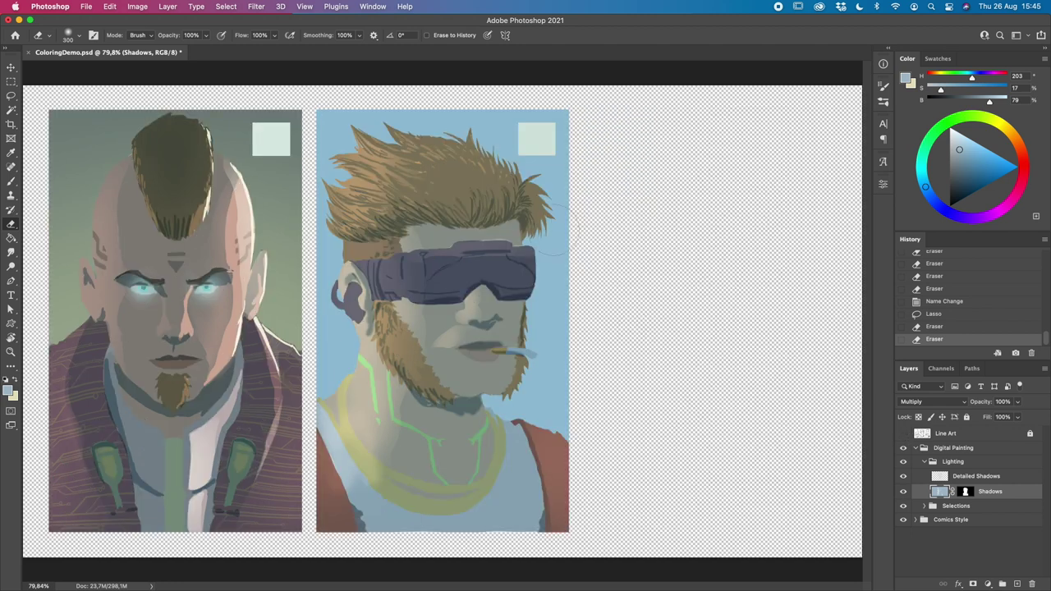
key(super+z)
key(super+z)
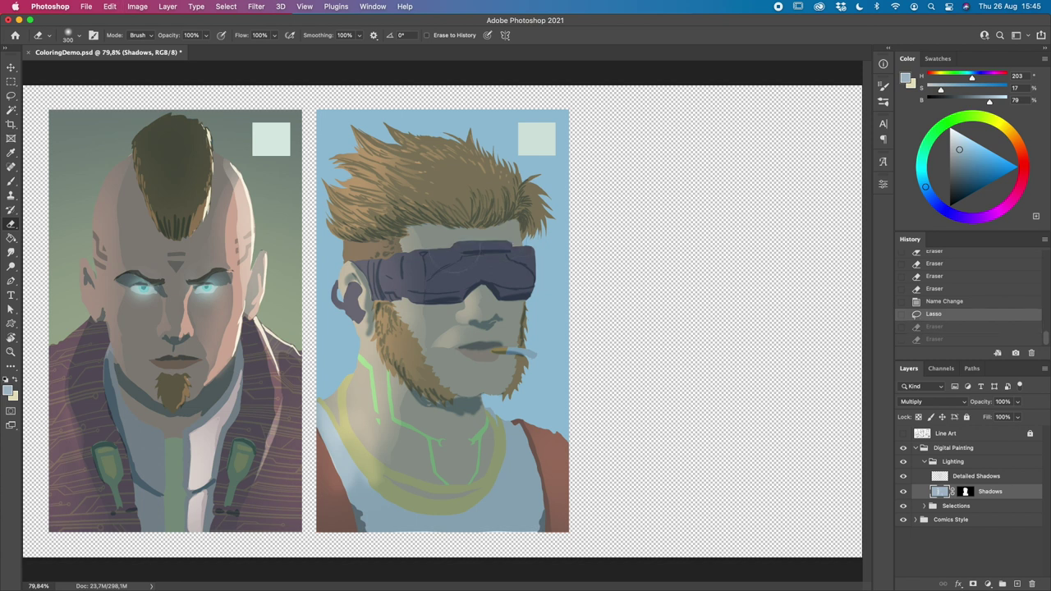
Step: Softly erase the shadow on the top plane of the goggles from their far side with the eraser at 600 px
click(595, 234)
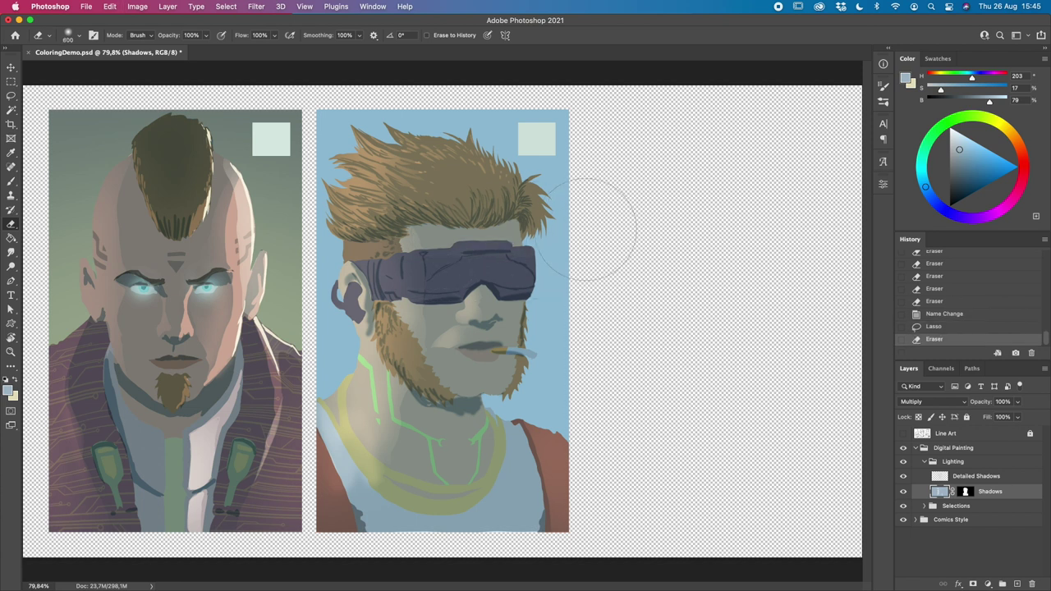
click(595, 234)
click(633, 235)
key(bracketleft)
key(bracketleft)
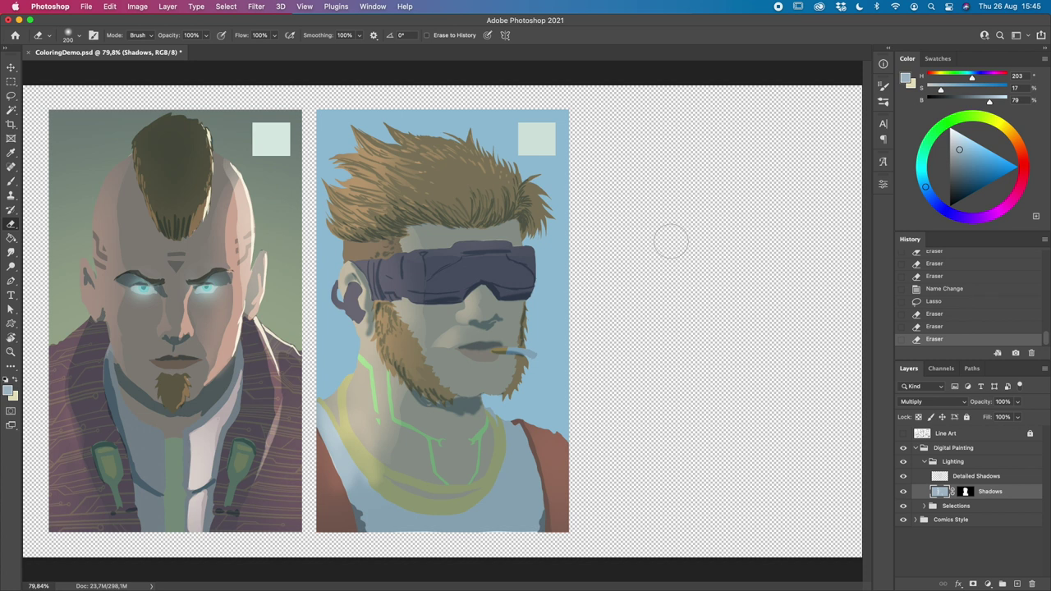
Step: On the Detailed Shadows layer, erase along the lower part of the goggles with a soft eraser reduced to about 70 px
click(993, 478)
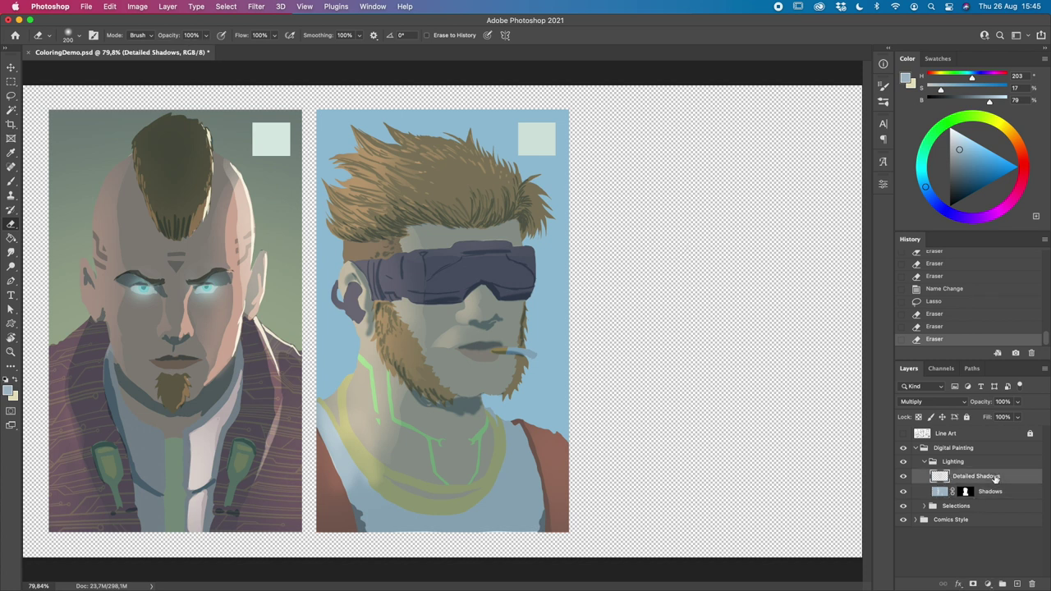
key(bracketleft)
key(bracketleft)
key(bracketleft)
key(bracketleft)
key(bracketleft)
key(bracketleft)
click(432, 294)
click(441, 297)
click(430, 294)
key(bracketleft)
click(430, 296)
click(463, 294)
click(440, 295)
click(443, 296)
click(496, 291)
click(507, 292)
click(533, 292)
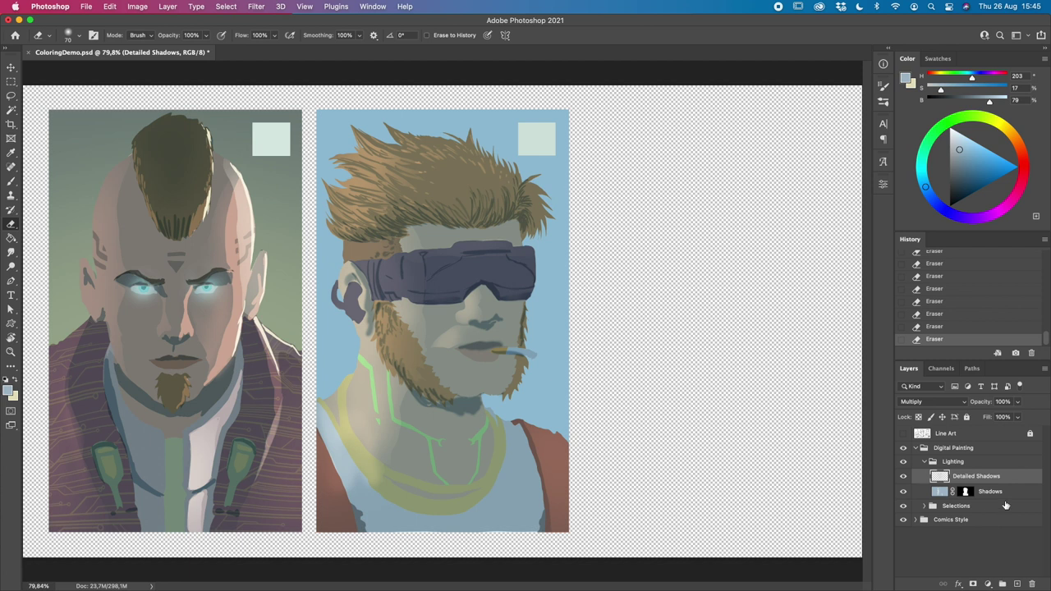
Step: Expand the Selections group and load the VR Headset layer's shape as a selection
click(956, 505)
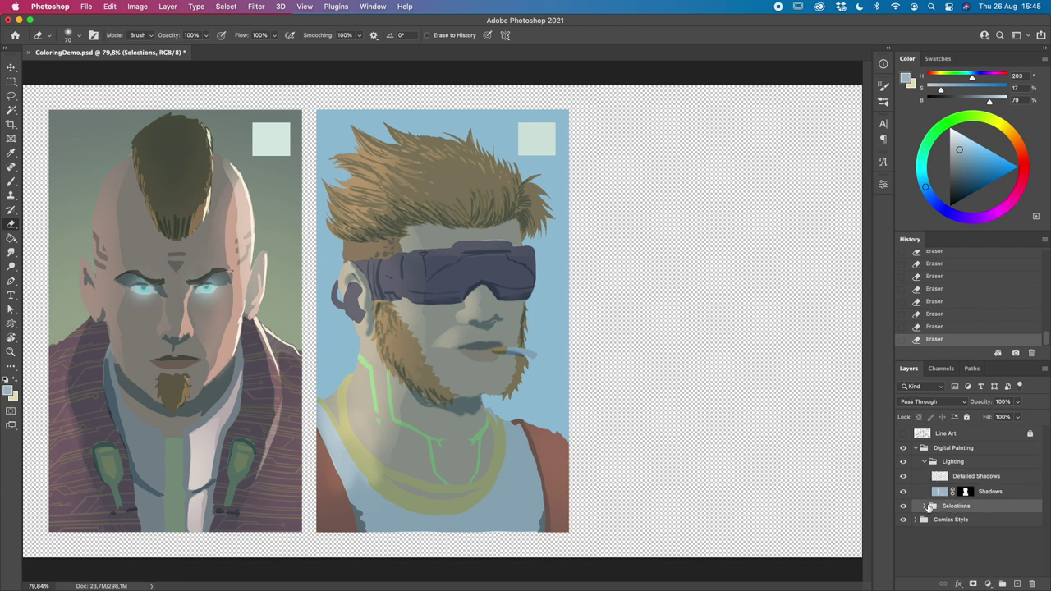
click(925, 506)
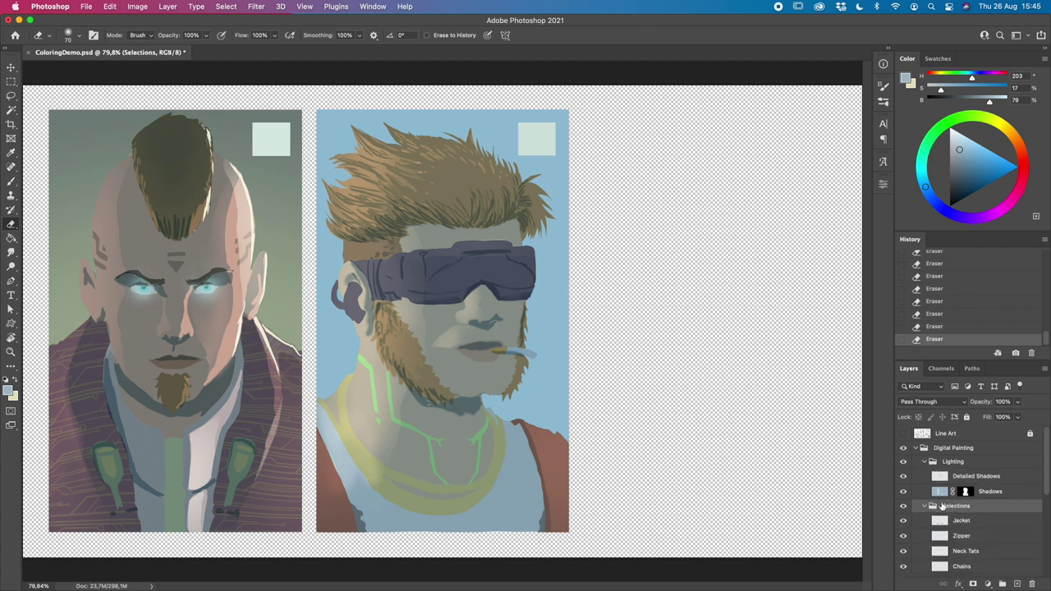
drag(1042, 478, 1045, 529)
click(985, 522)
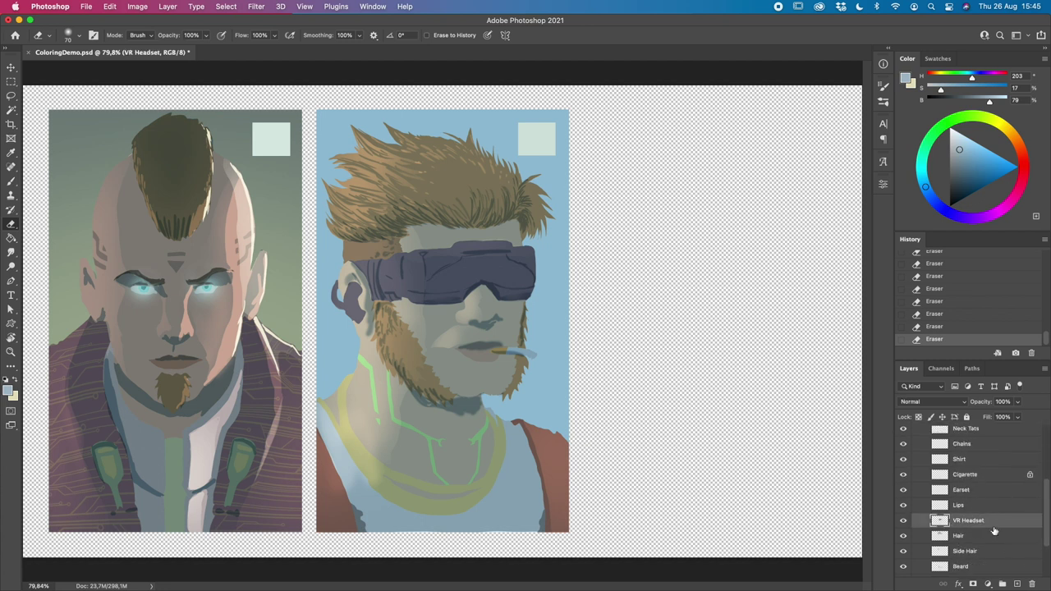
super+click(948, 518)
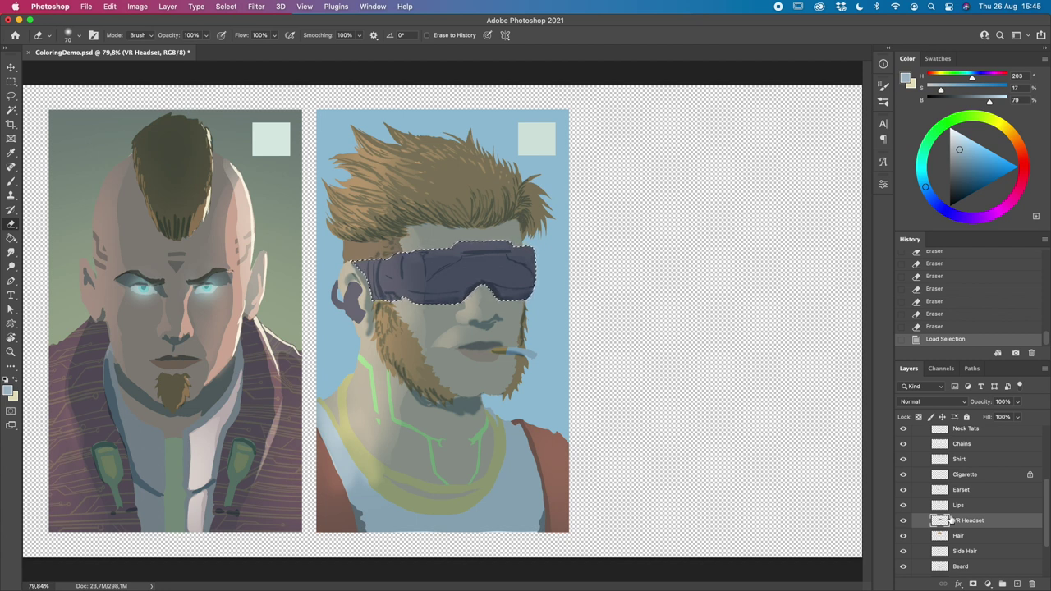
Step: Clear the goggles area from the Detailed Shadows layer and drop the selection
key(Delete)
key(super+z)
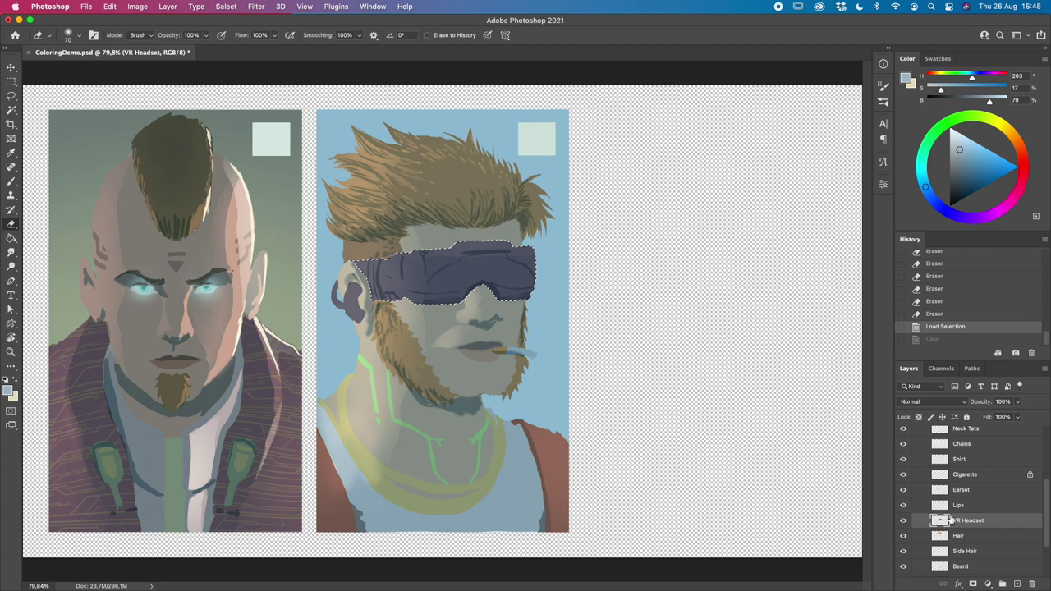
scroll(1042, 492, up, 5)
click(985, 476)
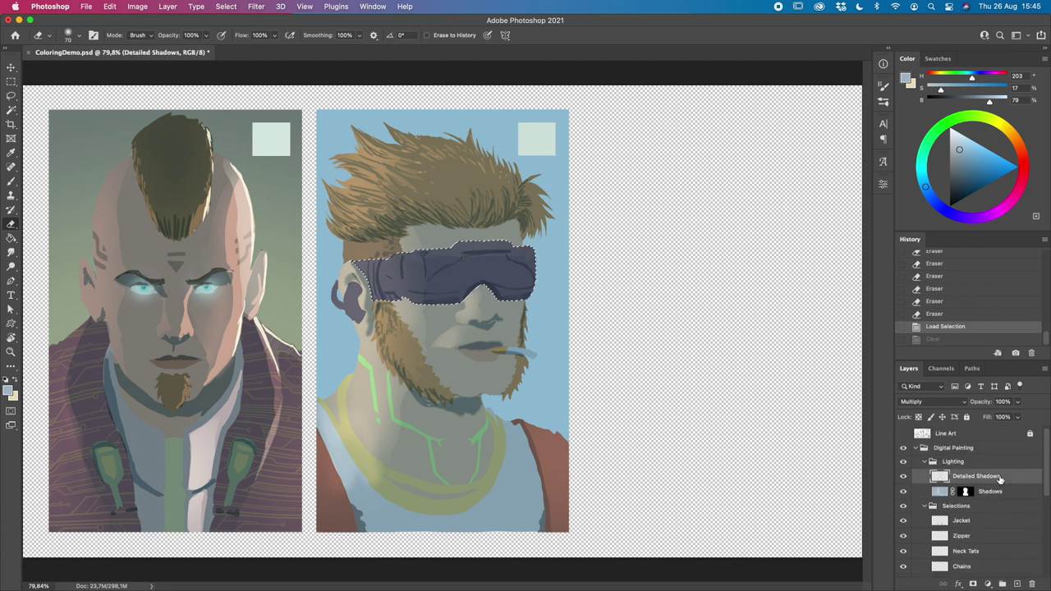
key(Delete)
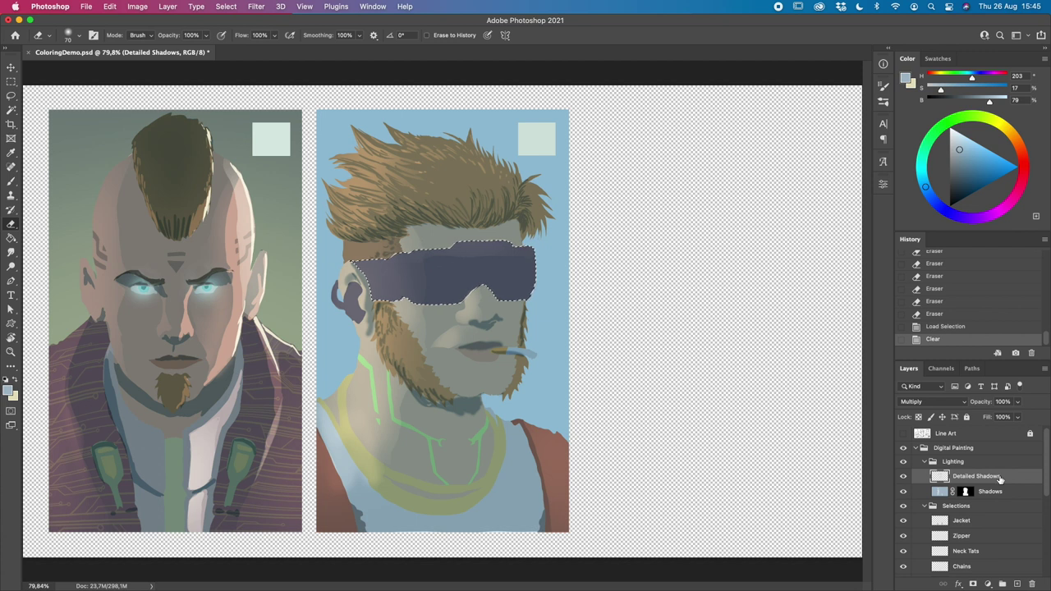
key(ctrl+d)
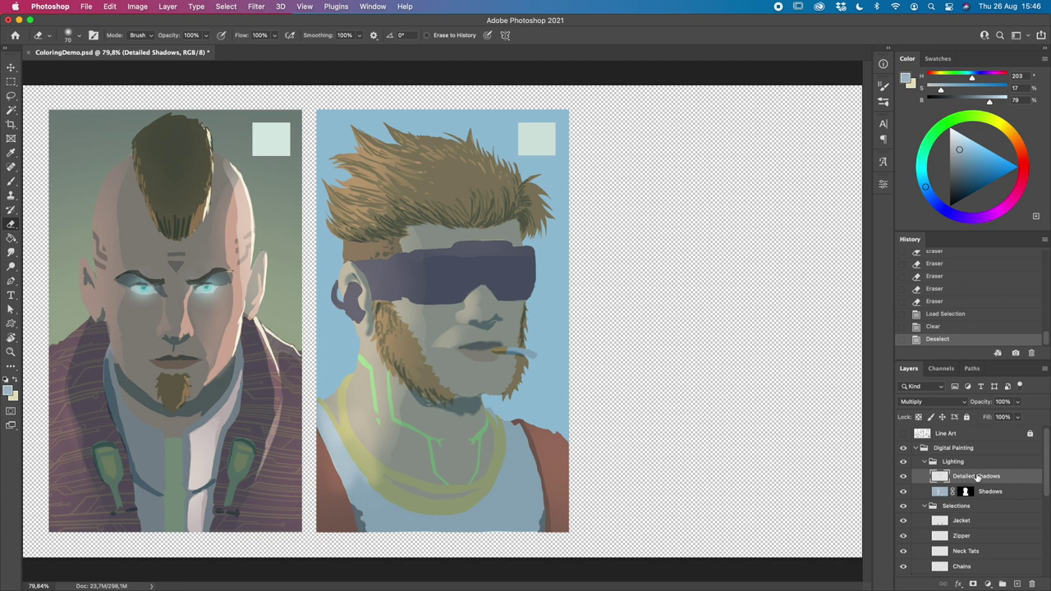
Step: Switch to the Brush tool at 10 px and set the paint colour to a dark blue-grey, H 203, S 20, B 43
click(12, 181)
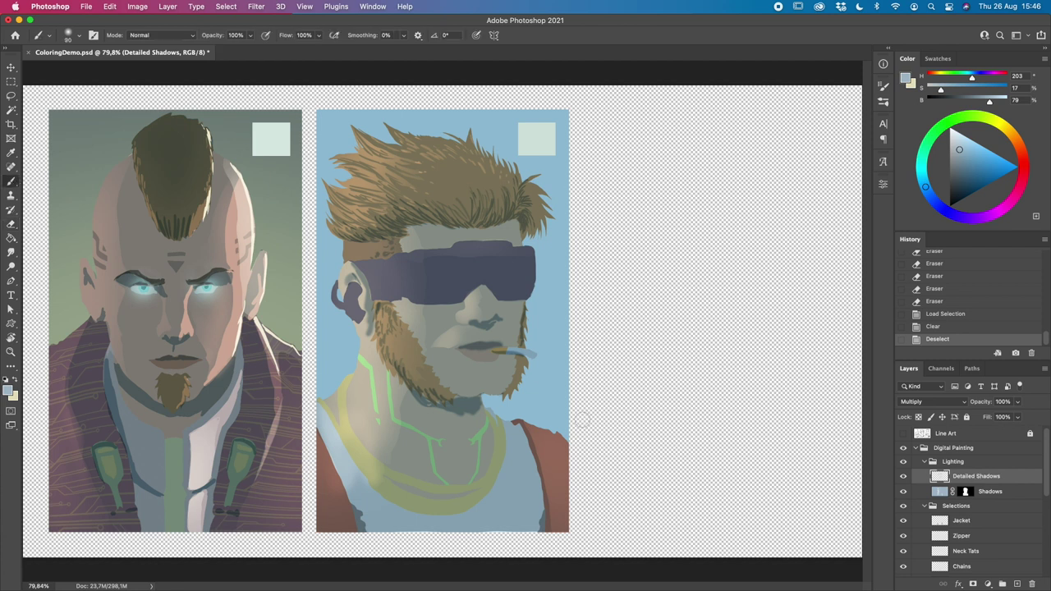
click(81, 36)
click(133, 276)
click(371, 70)
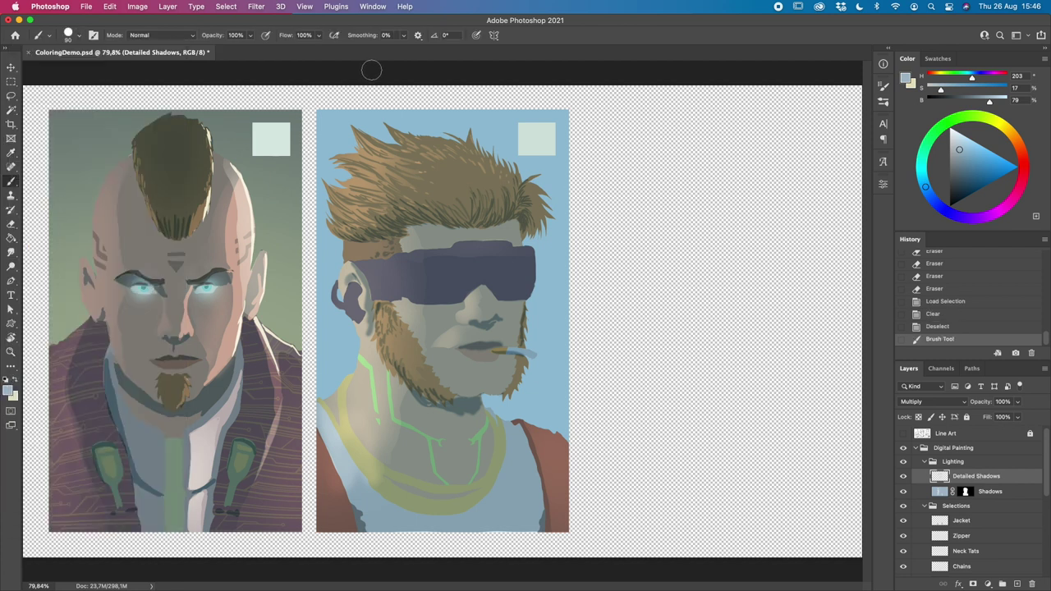
key(bracketleft)
key(bracketleft)
key(bracketleft)
click(371, 70)
click(371, 69)
click(371, 70)
click(371, 70)
click(371, 70)
drag(959, 150, 956, 175)
click(371, 70)
click(371, 69)
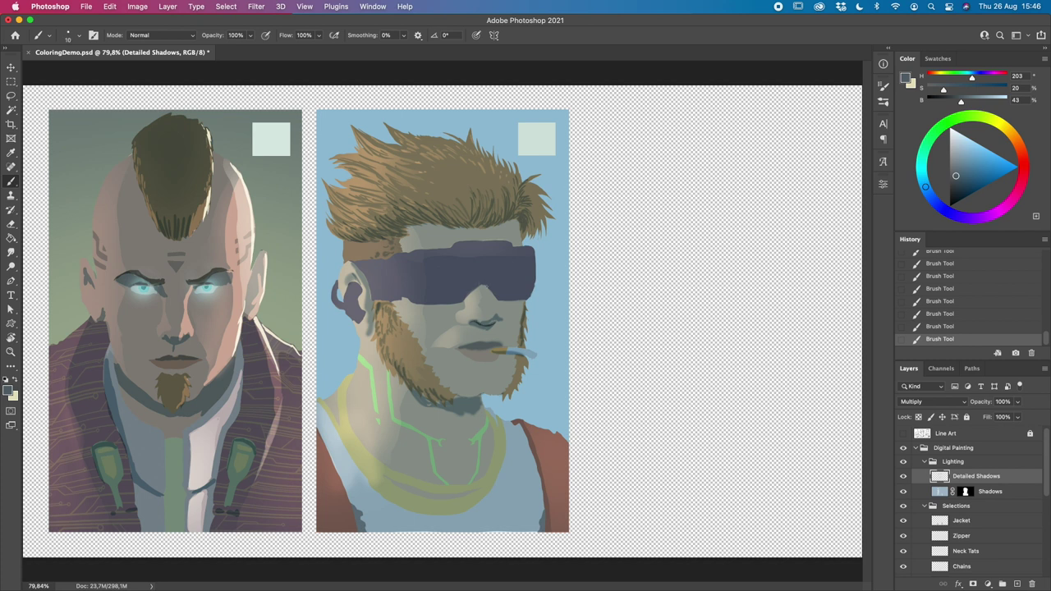
Step: Paint a dark shadow along the lower edge of character 2's goggles with a 20 px brush
key(bracketright)
key(bracketright)
key(bracketleft)
key(bracketleft)
drag(496, 297, 522, 300)
Step: Show and unlock the Line Art layer and lower its opacity to about 16% as a faint guide
click(903, 433)
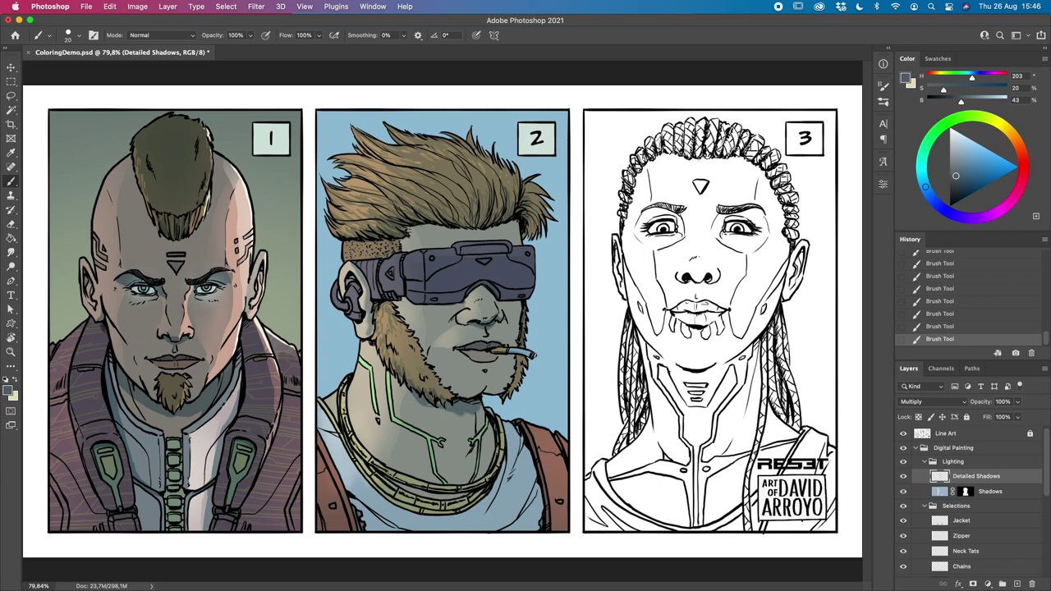
click(978, 435)
click(1030, 432)
click(1017, 402)
drag(1017, 417, 983, 417)
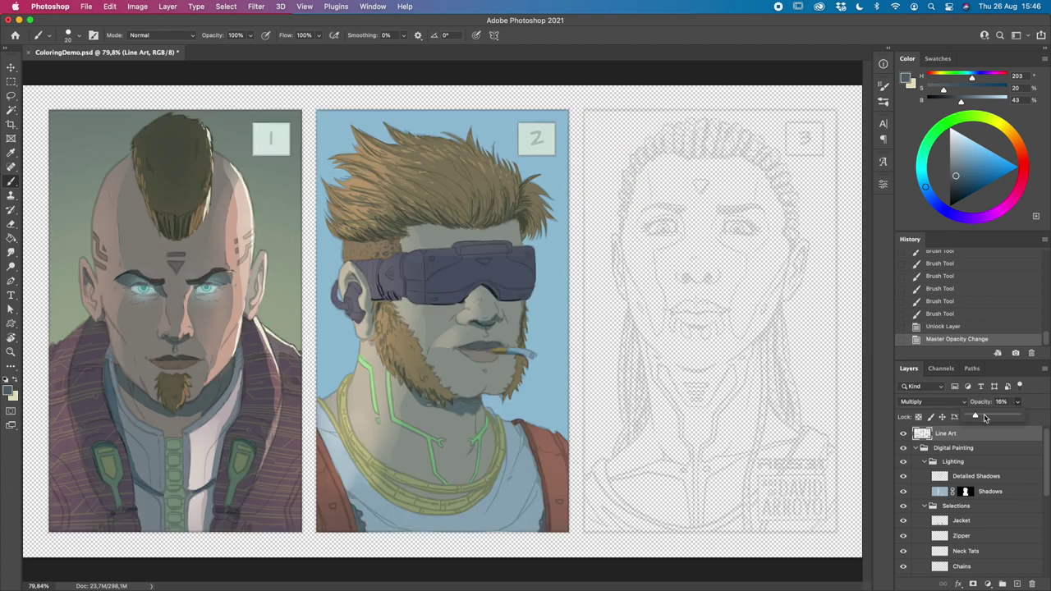
drag(985, 417, 973, 419)
Step: On the Detailed Shadows layer, paint dark shadow strokes along the underside of the goggles from the side towards the far lens edge
click(998, 478)
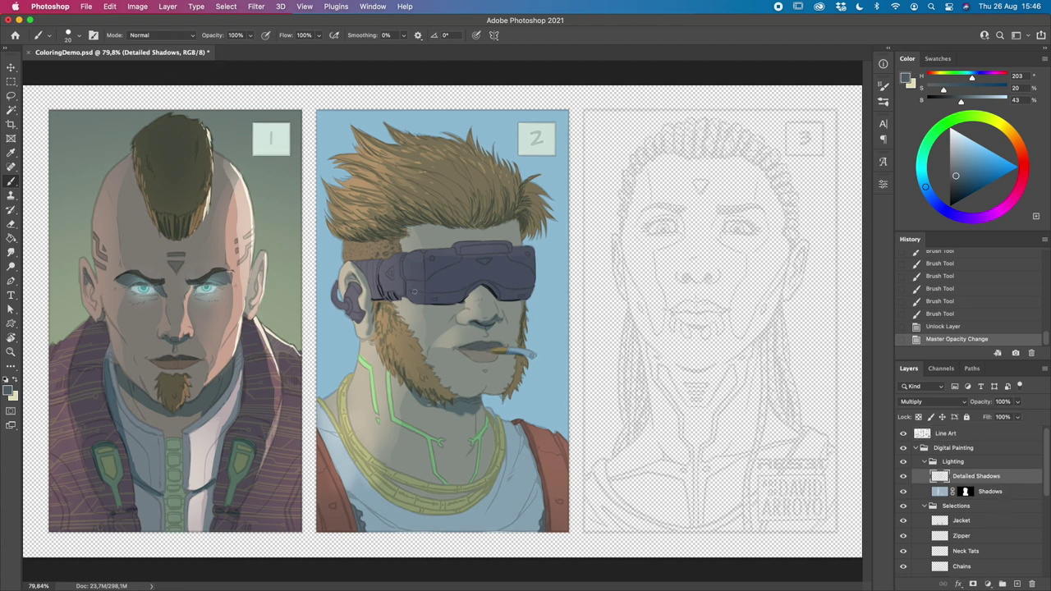
drag(436, 292, 532, 280)
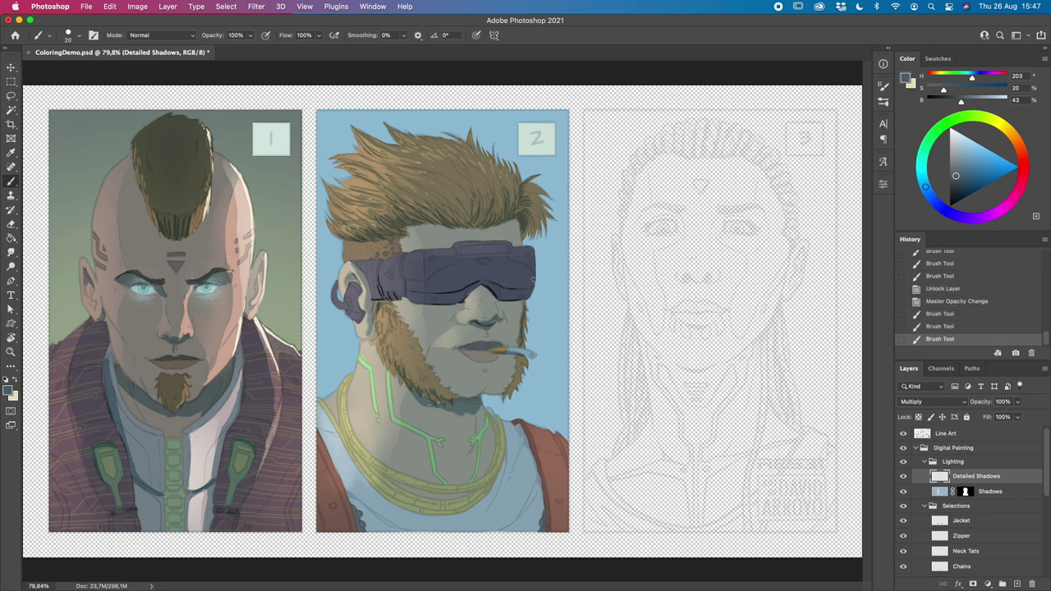
Step: Compare the second portrait without and with the Line Art, and add small brush strokes under the nose on Detailed Shadows
click(903, 432)
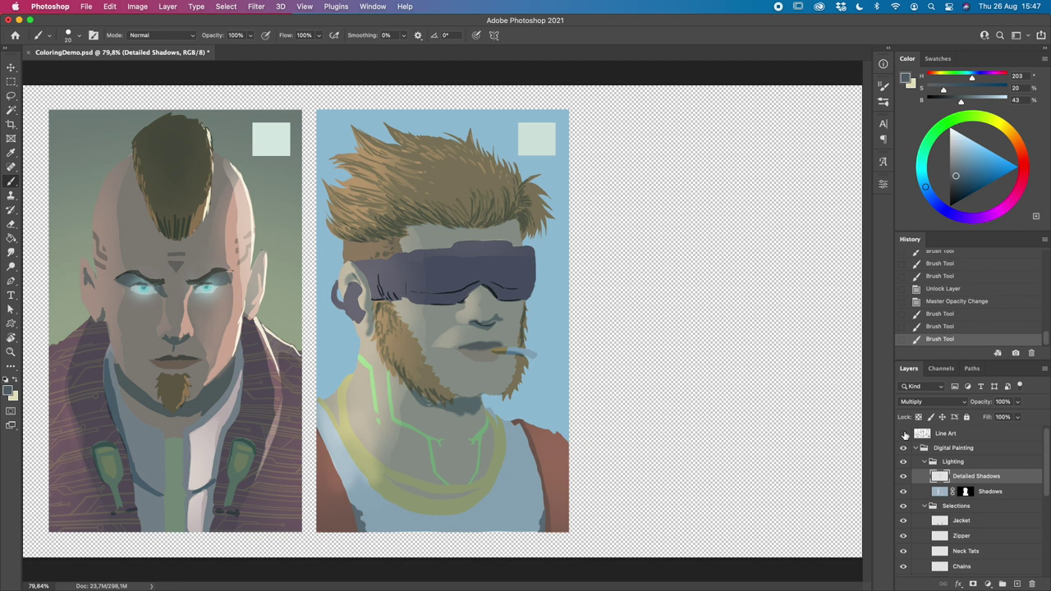
click(903, 432)
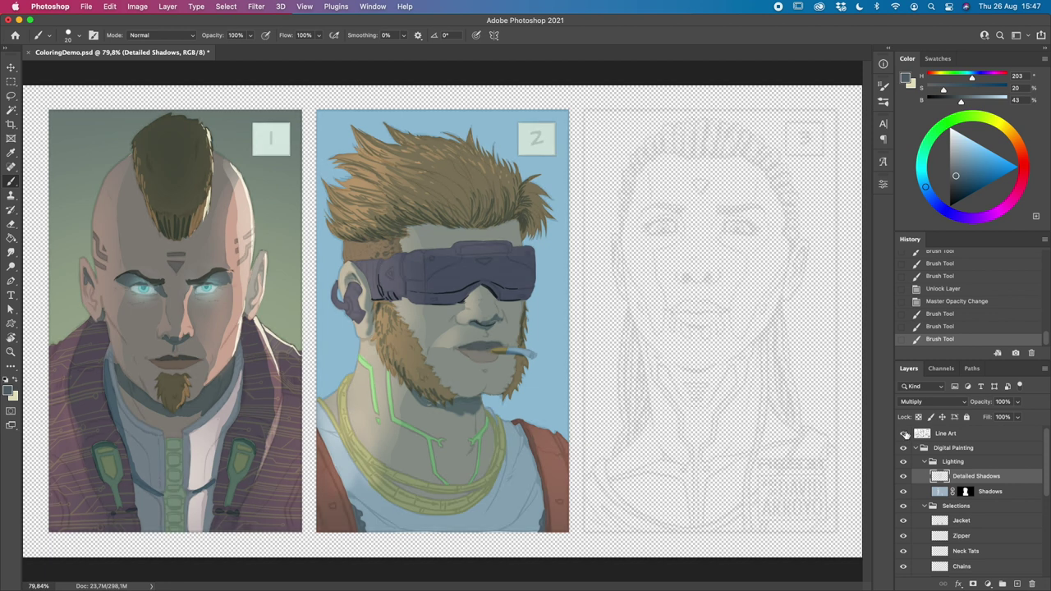
click(491, 322)
key(bracketright)
click(490, 322)
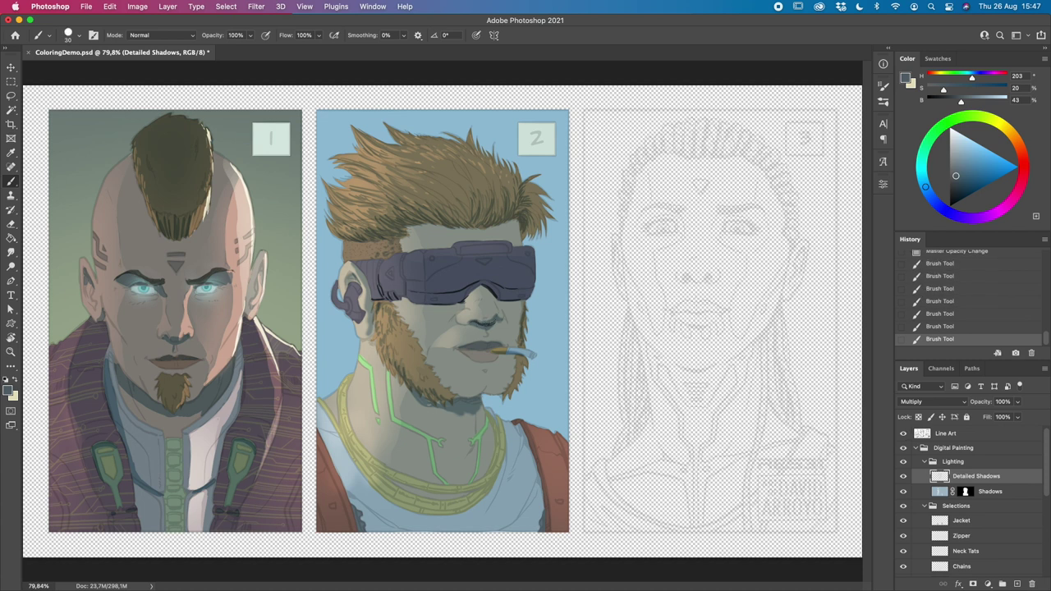
Step: Paint soft shadows on the second character's nose and headset area using the Soft Round Pressure Size brush
click(80, 35)
click(125, 243)
click(125, 243)
mouse_move(484, 327)
mouse_down()
mouse_move(497, 316)
mouse_move(478, 325)
mouse_move(488, 326)
mouse_up()
key(bracketright)
click(490, 291)
Step: Hide the Line Art layer and erase excess shadow around the second character's nose and headset edge
click(903, 432)
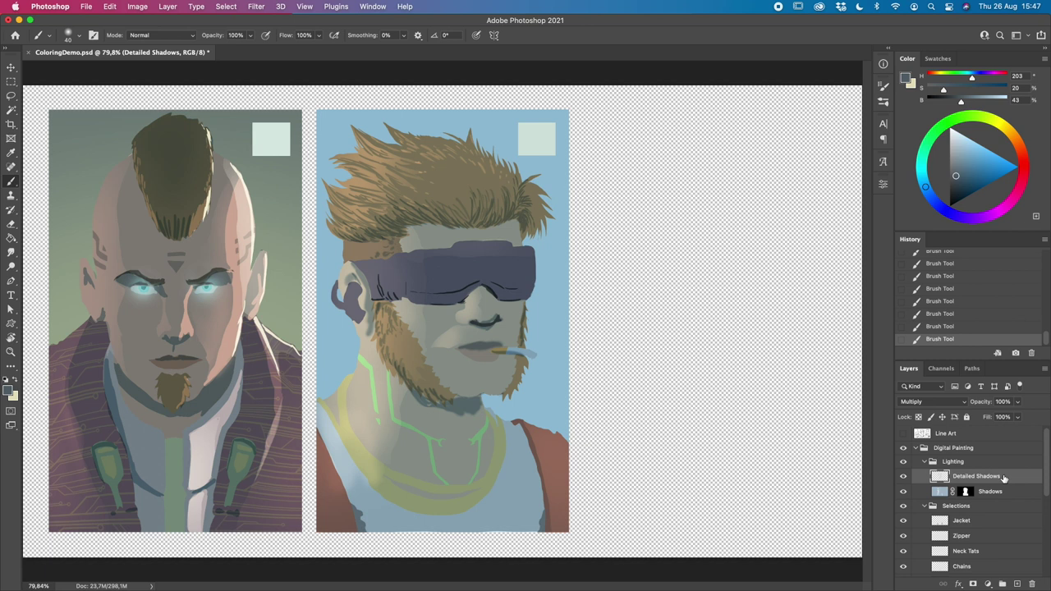
key(e)
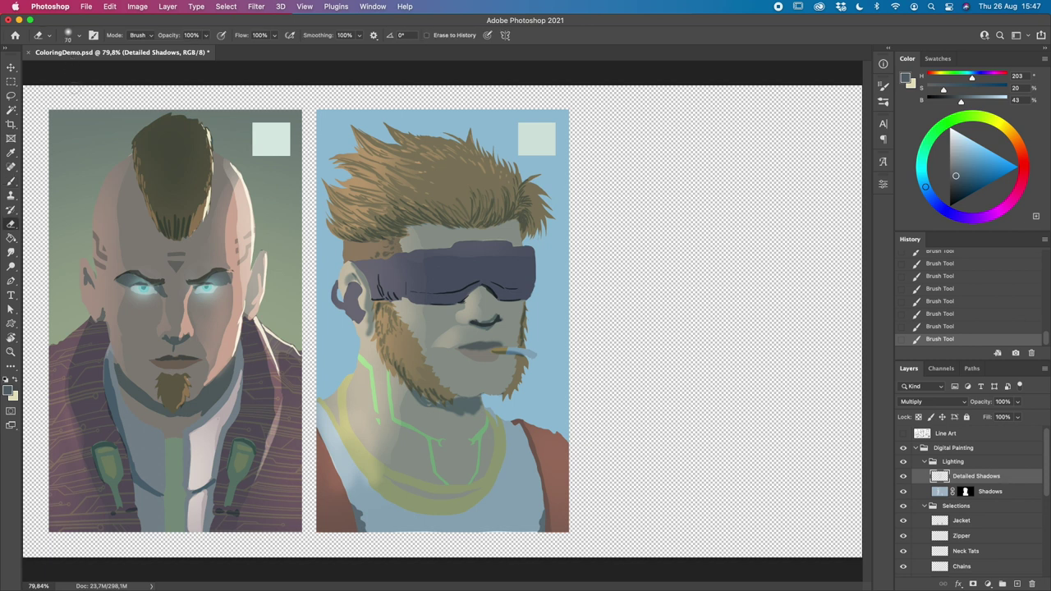
key(bracketright)
mouse_move(495, 318)
mouse_down()
mouse_move(478, 325)
mouse_move(491, 318)
mouse_up()
drag(493, 317, 488, 319)
key(bracketleft)
drag(506, 279, 499, 289)
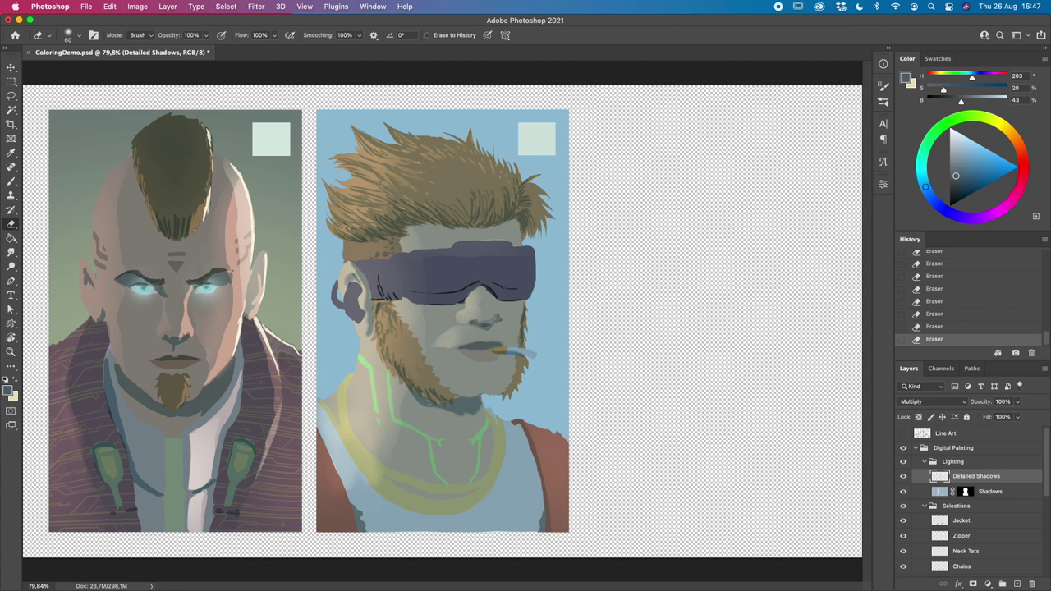
Step: Paint the dark line between the second character's lips with the brush reduced to 25 px
click(11, 180)
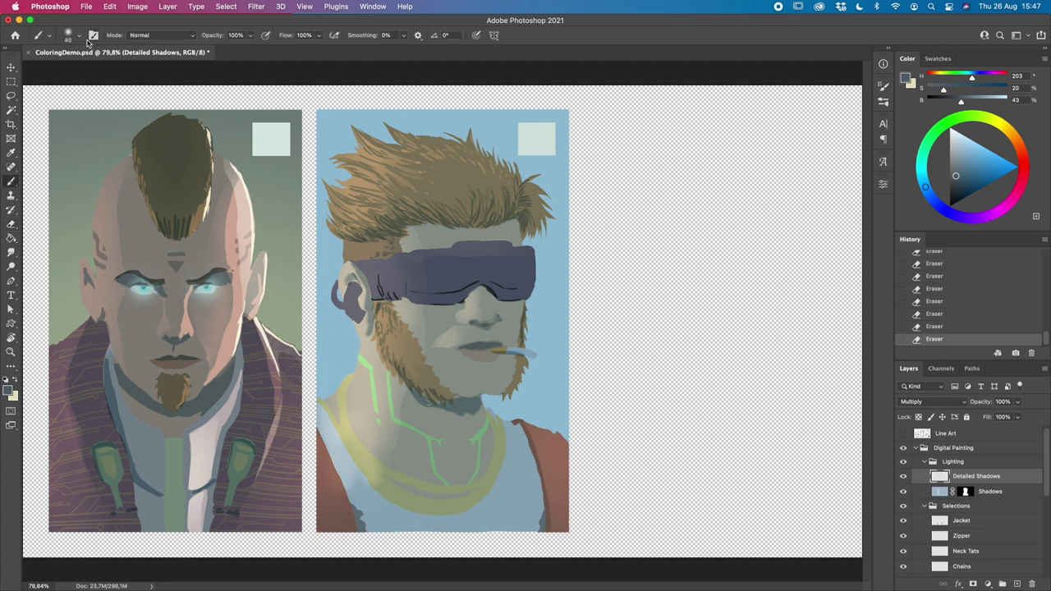
key(bracketleft)
click(469, 350)
key(bracketleft)
click(481, 348)
click(481, 348)
click(481, 348)
click(481, 348)
click(481, 348)
click(481, 348)
click(481, 348)
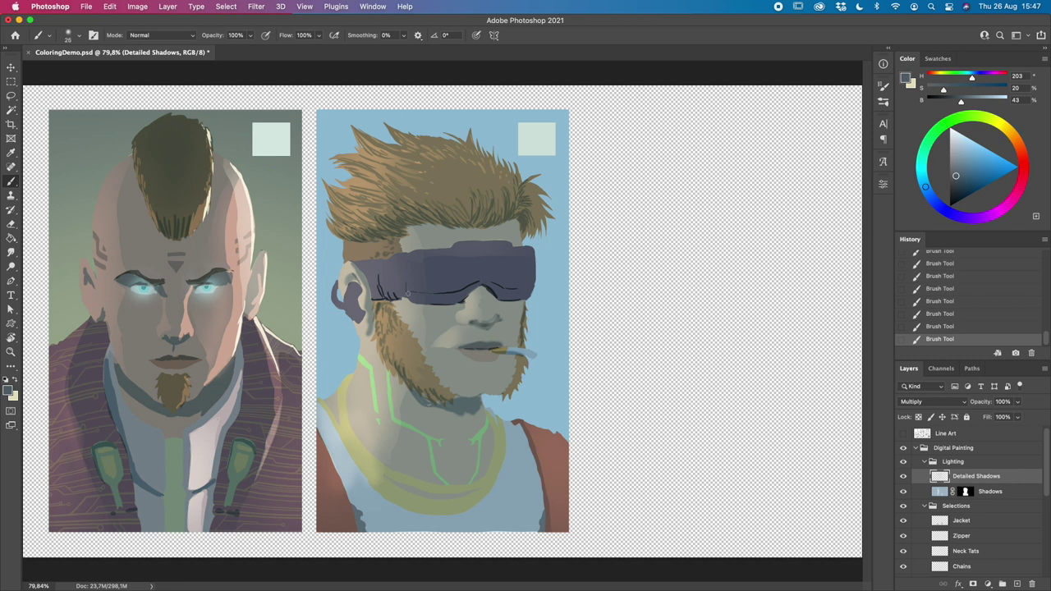
Step: Shade the second character's lips and the headset's lower edge using the Hard Round Pressure Size brush at 30% opacity
click(80, 36)
click(125, 277)
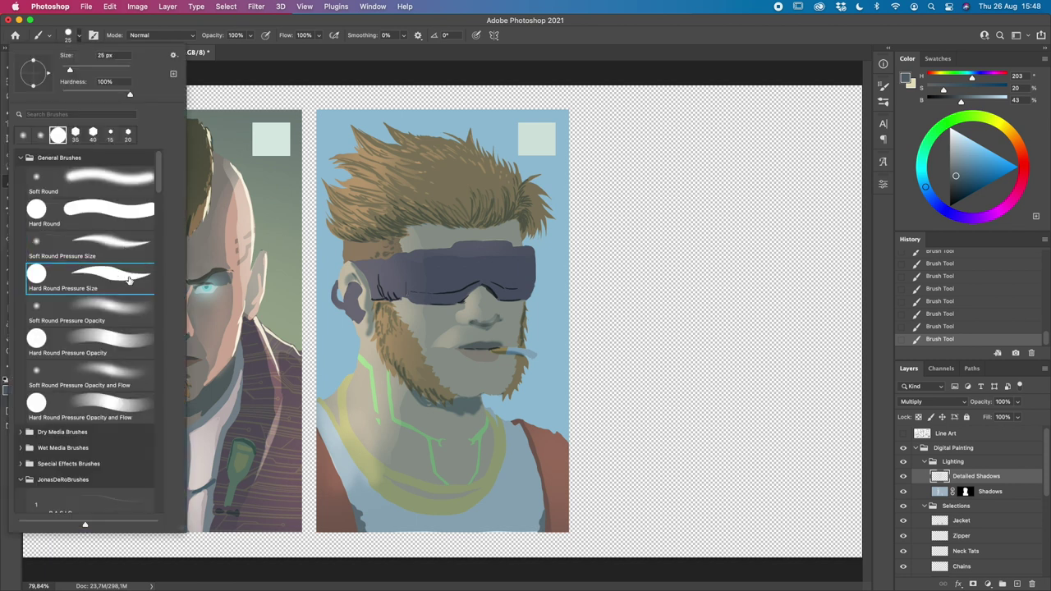
click(404, 73)
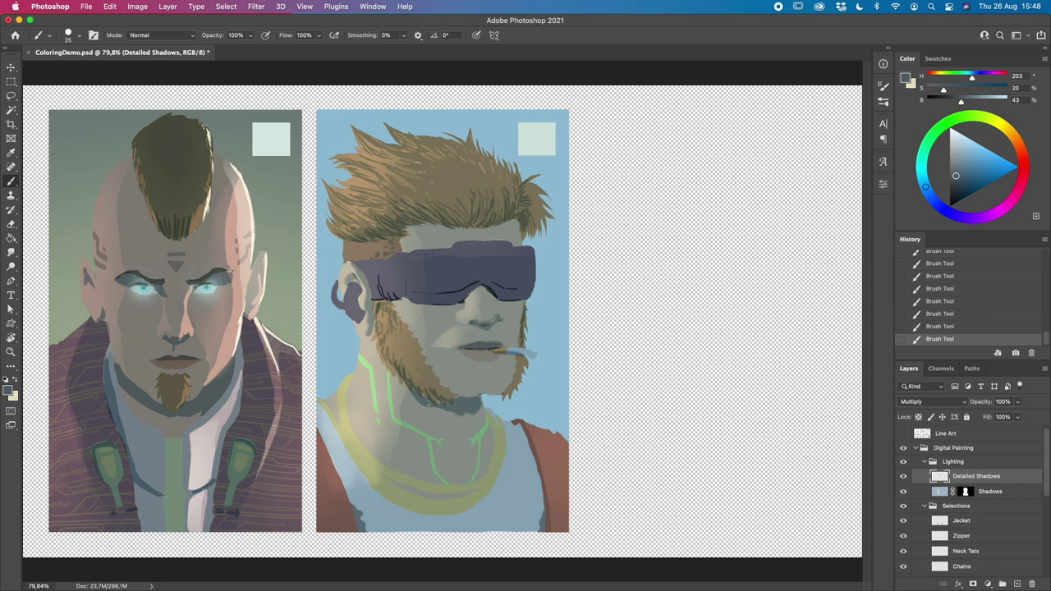
key(bracketright)
key(3)
key(bracketleft)
click(78, 36)
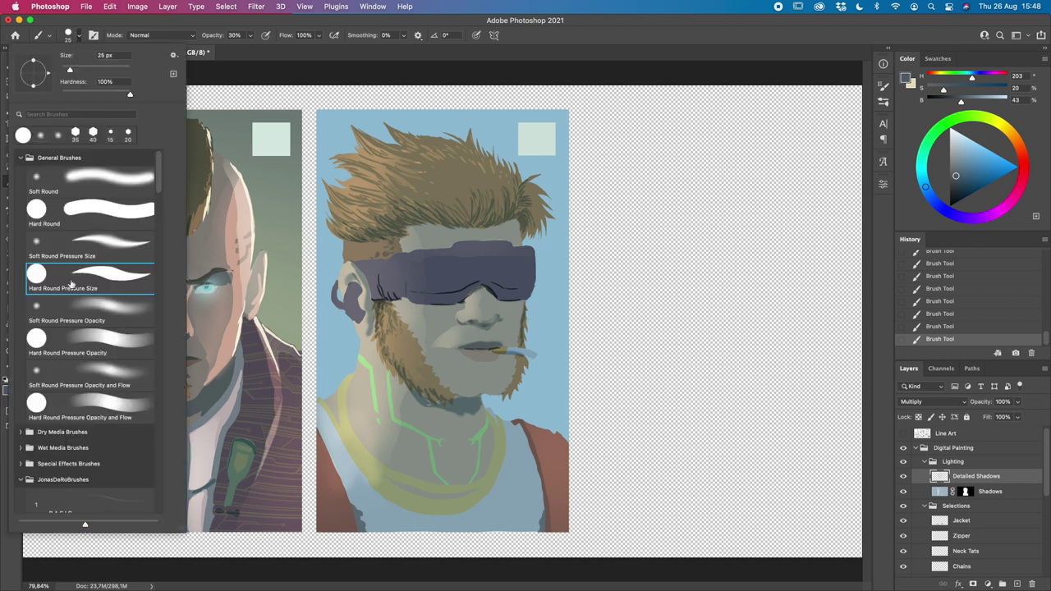
click(496, 71)
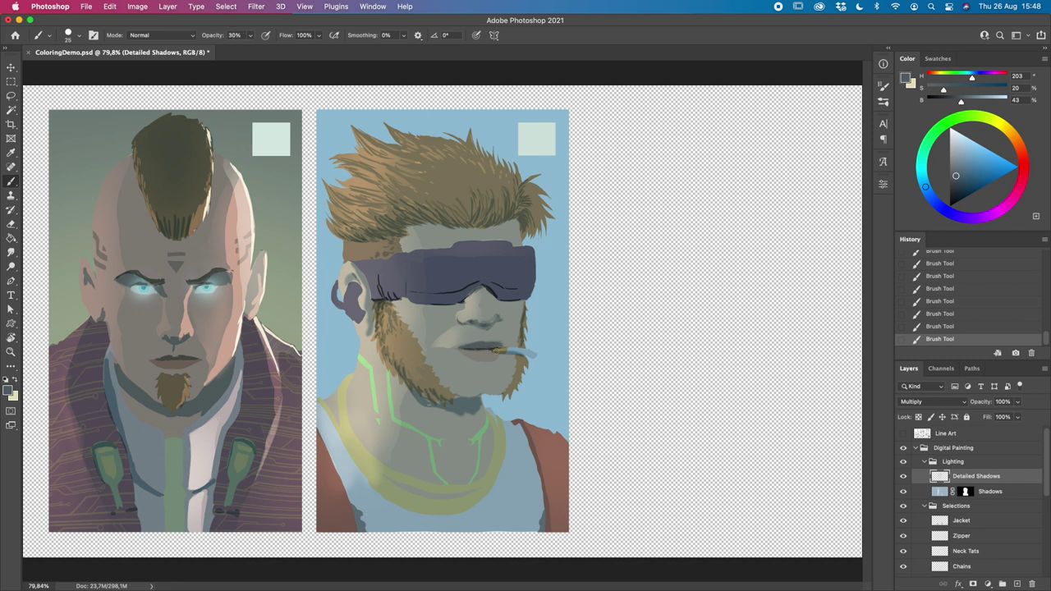
drag(468, 359, 491, 359)
drag(473, 347, 479, 347)
drag(424, 298, 464, 297)
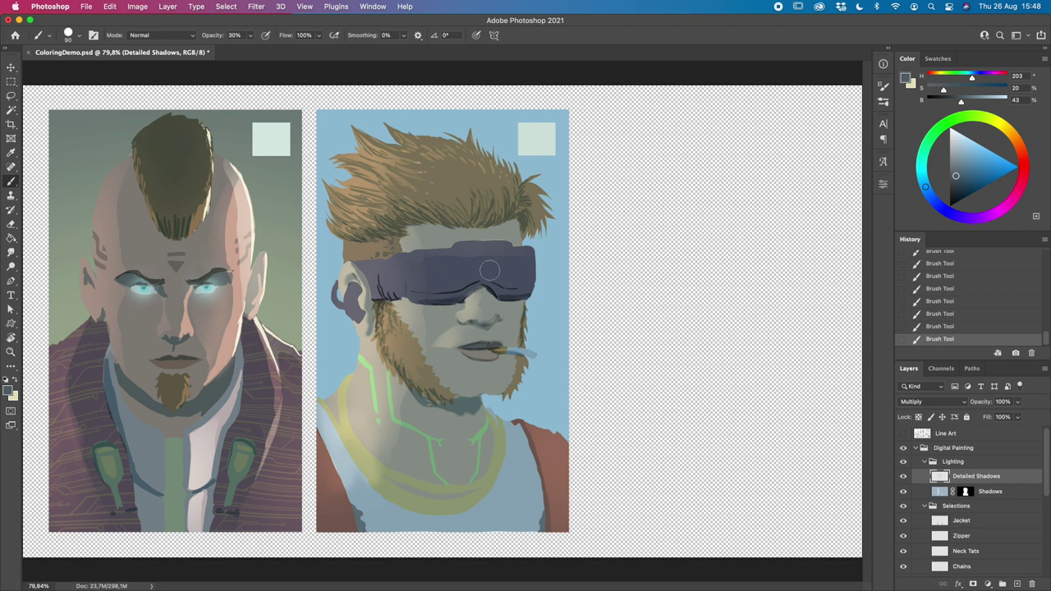
Step: Show the Line Art layer and paint thin shadow lines along the headset's panel details with a roughly 15 px brush
click(903, 433)
key(bracketleft)
key(bracketleft)
key(bracketleft)
key(bracketleft)
key(bracketleft)
key(bracketleft)
key(bracketleft)
key(bracketleft)
key(bracketleft)
key(bracketleft)
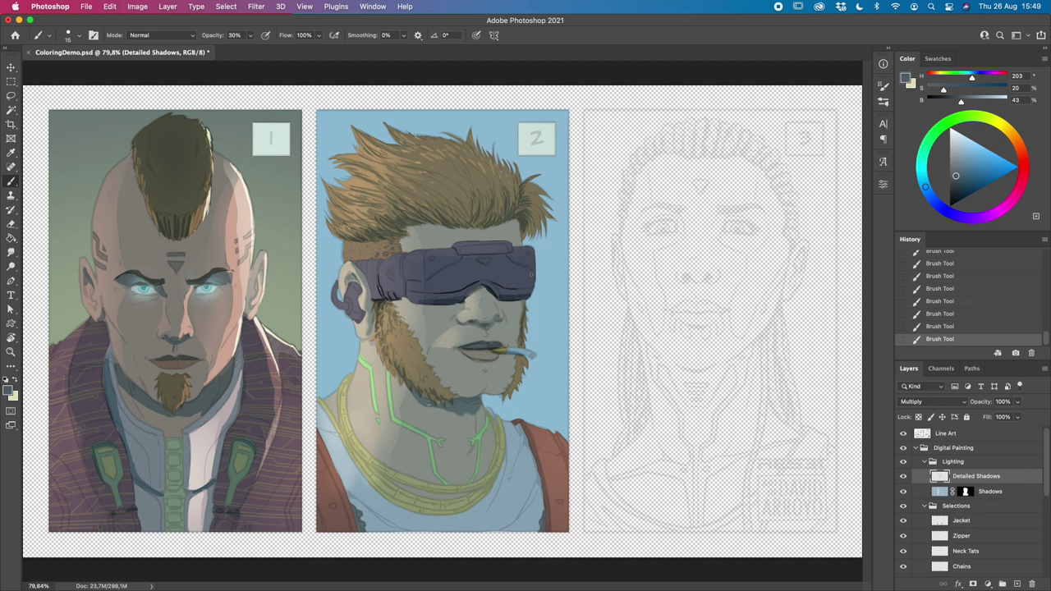
Step: Hide the Line Art layer and erase the dark marks on the headset's strap beside the ear
click(904, 434)
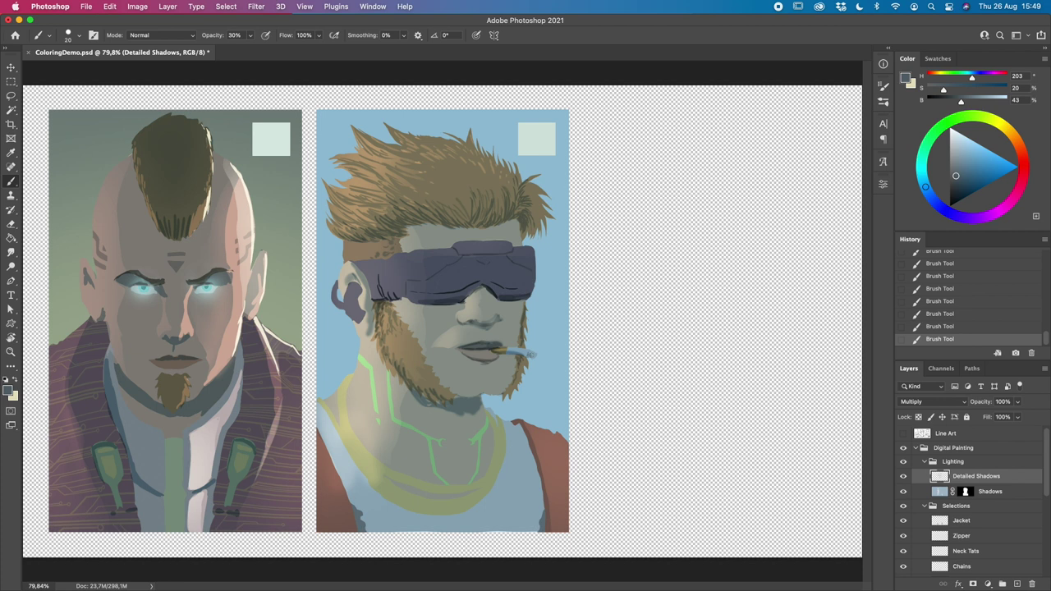
key(e)
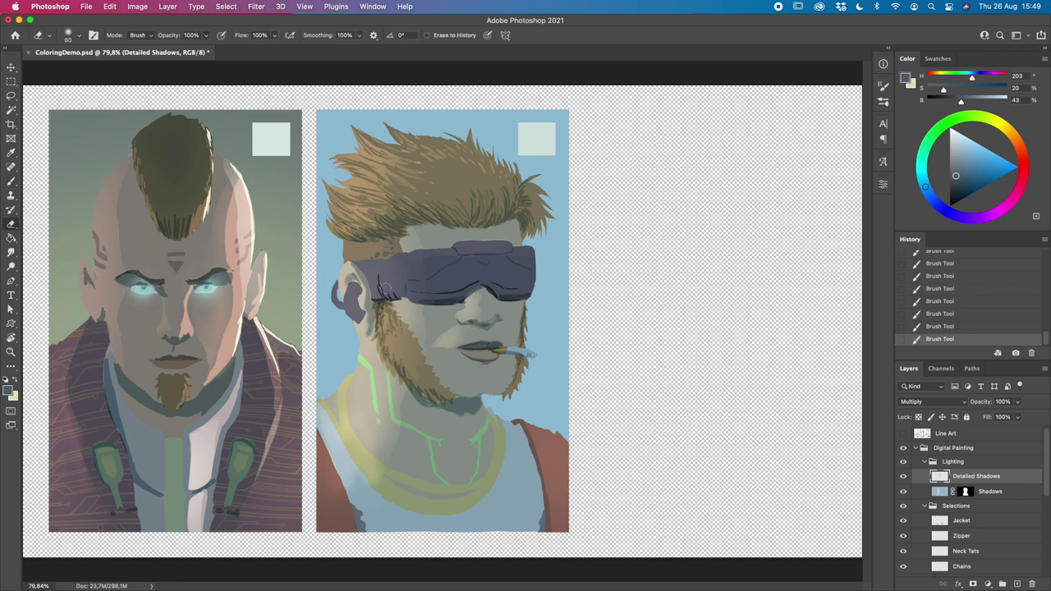
drag(378, 273, 381, 284)
mouse_move(376, 283)
mouse_down()
mouse_move(386, 298)
mouse_move(403, 289)
mouse_up()
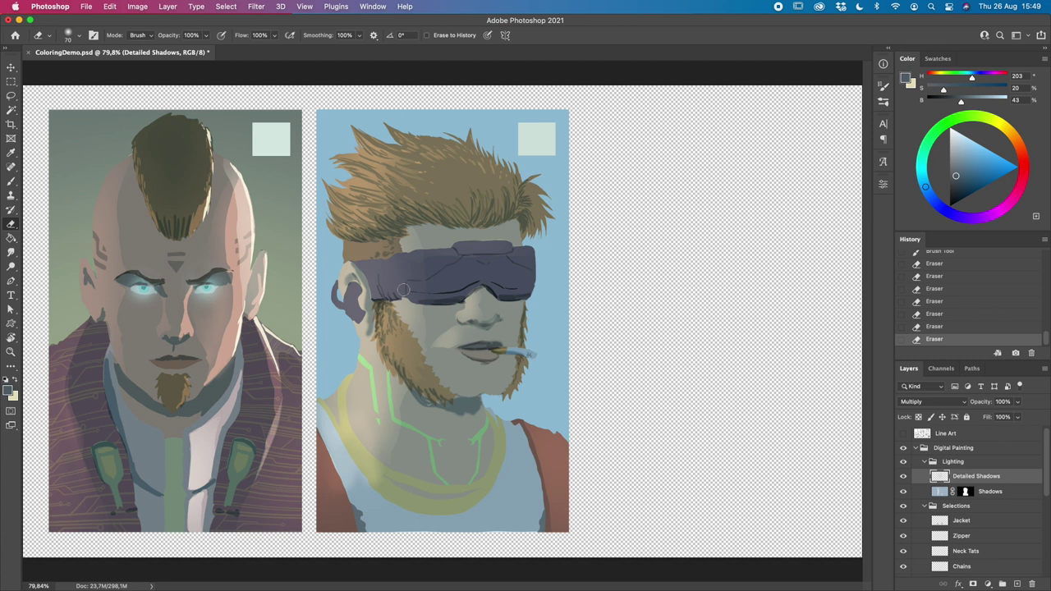
Step: Show the Line Art layer and raise its opacity to 100%
click(903, 433)
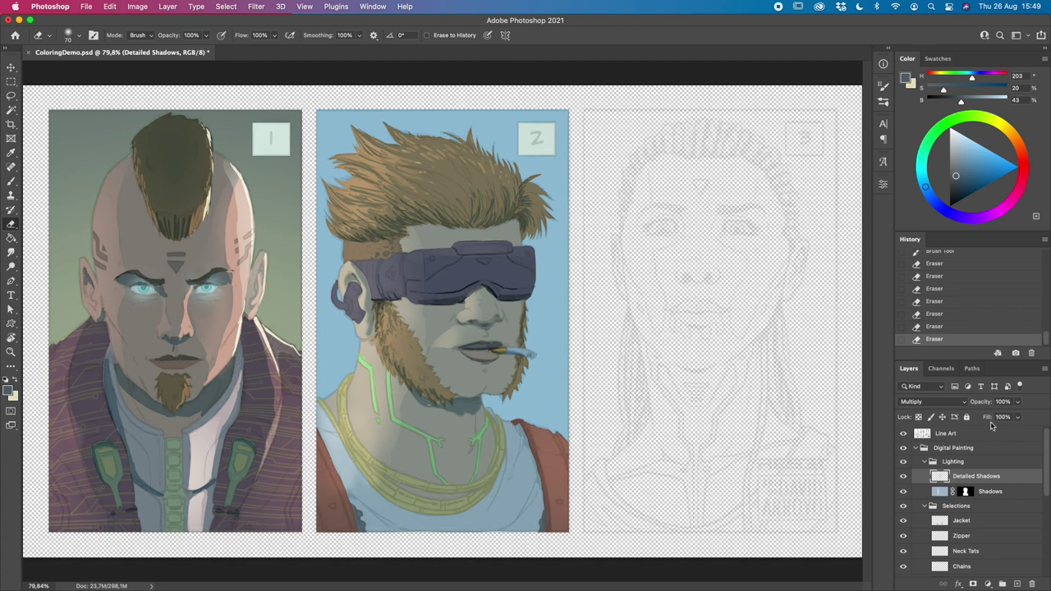
click(993, 432)
click(1017, 401)
drag(1001, 417, 1044, 416)
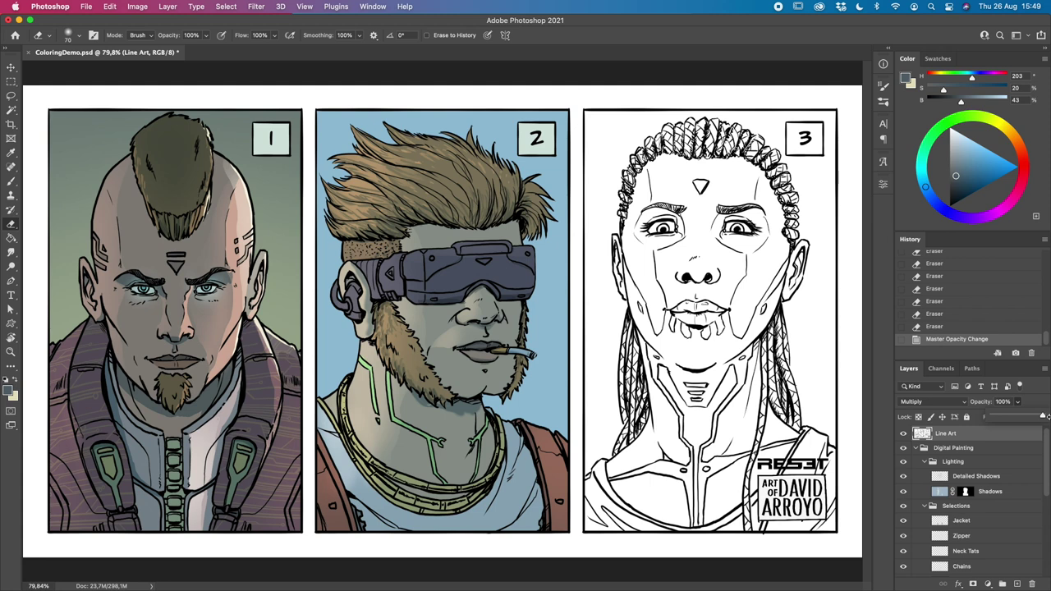
Step: Recolour the Neck Tats layer to a dark, muted green with a Hue/Saturation adjustment
mouse_move(1044, 455)
mouse_down()
mouse_move(1047, 548)
mouse_move(1044, 470)
mouse_up()
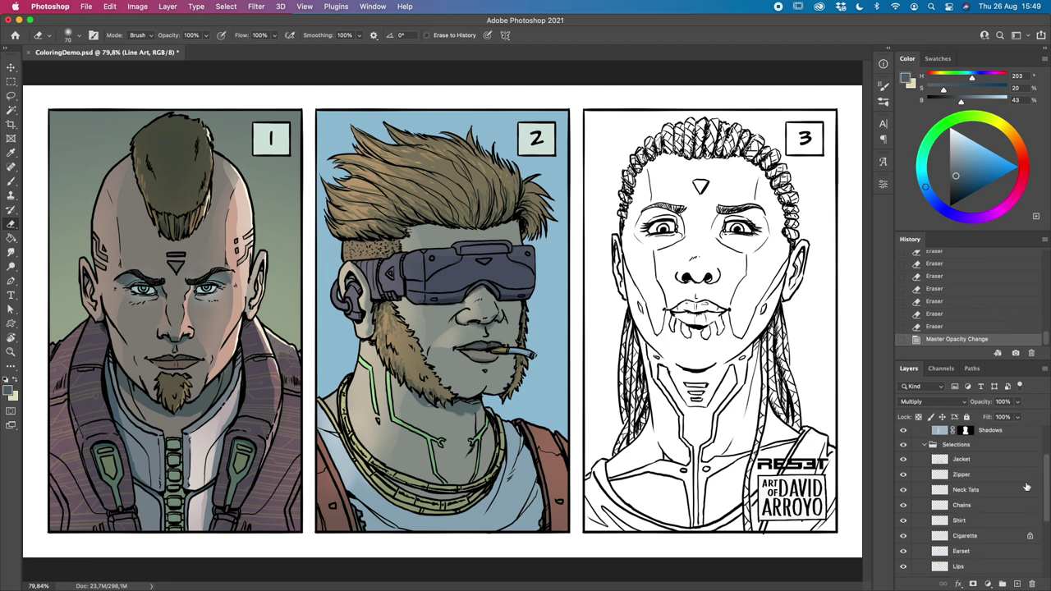
click(991, 491)
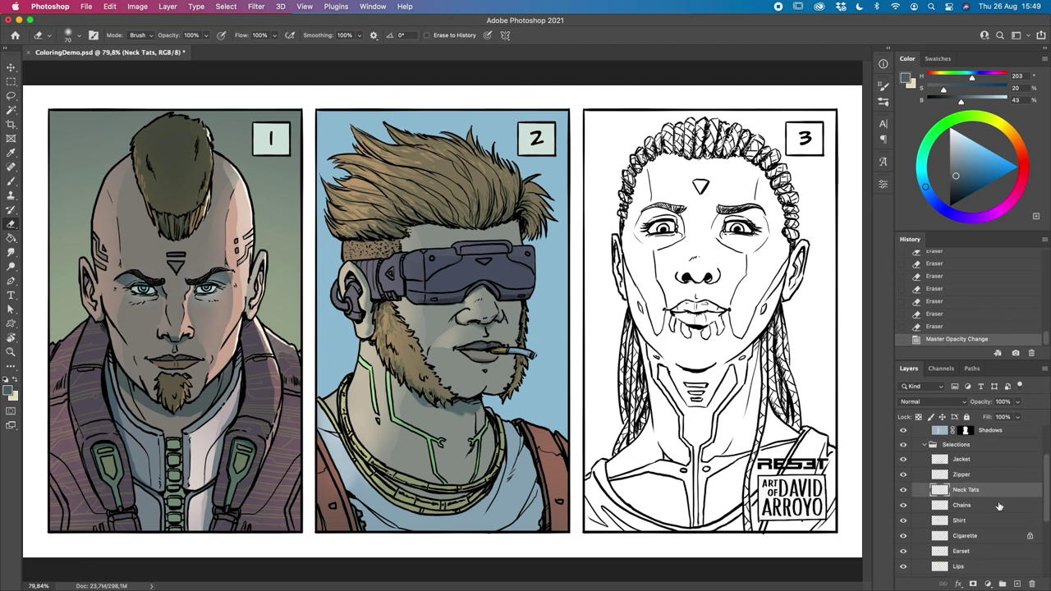
key(super+u)
drag(818, 338, 796, 366)
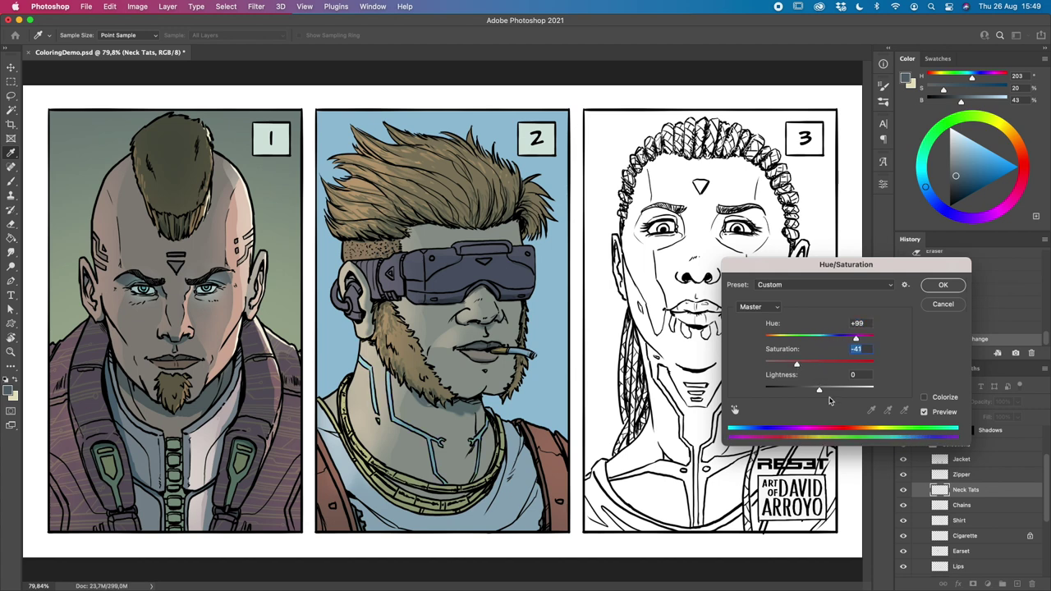
drag(818, 391, 804, 392)
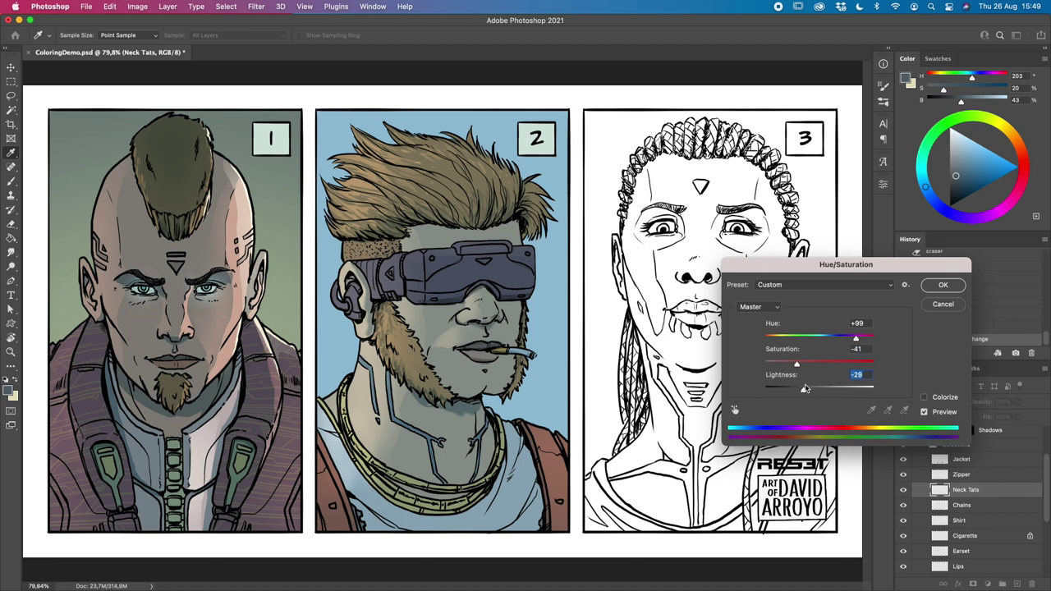
click(797, 364)
drag(856, 338, 794, 366)
click(943, 285)
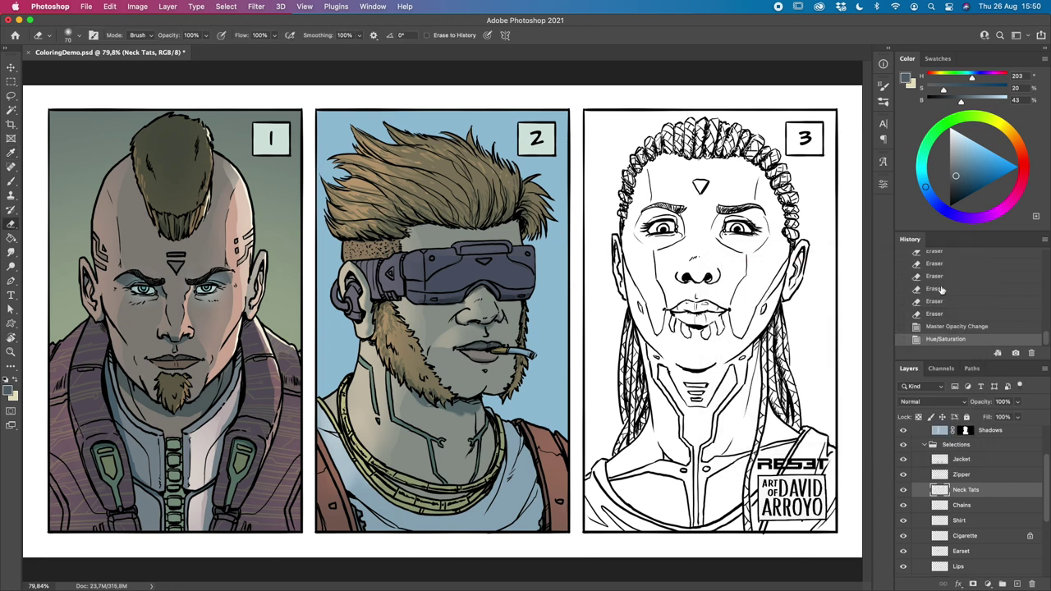
Step: Lower the Neck Tats layer's opacity to slightly above 54% and toggle its visibility to compare the effect
click(1018, 401)
drag(1022, 419, 995, 417)
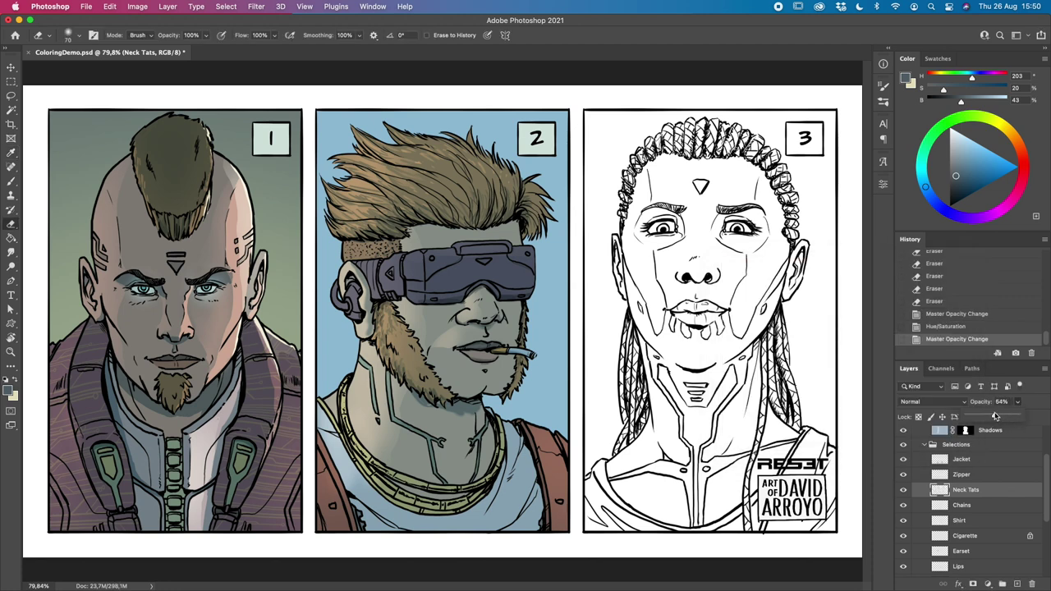
drag(995, 416, 998, 417)
click(904, 490)
click(904, 490)
Step: Adjust the Shirt layer's Hue/Saturation to hue +94, saturation -44 and lightness +69
scroll(952, 490, down, 2)
click(986, 490)
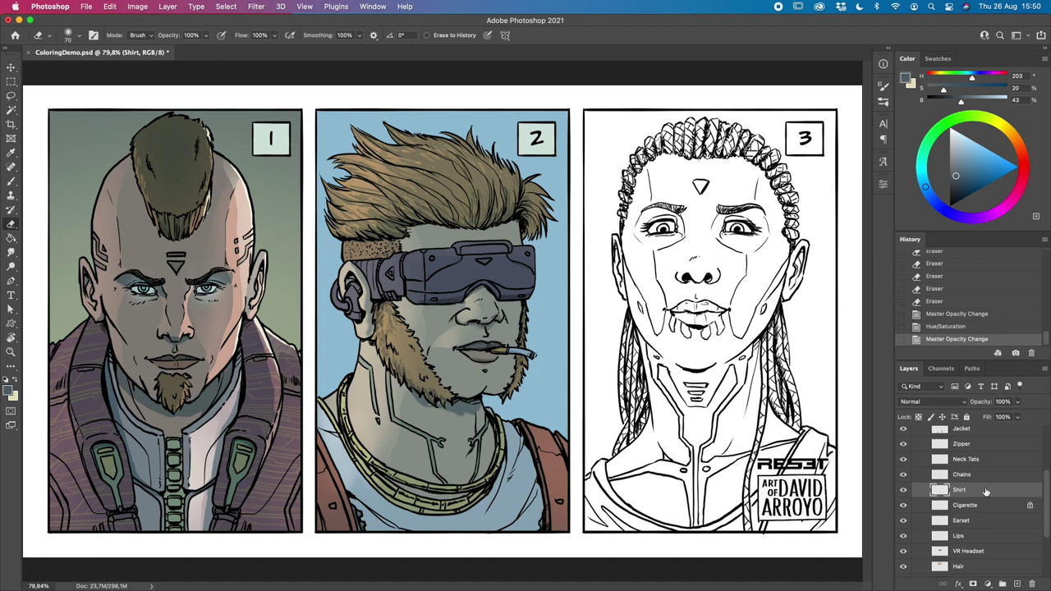
key(super+u)
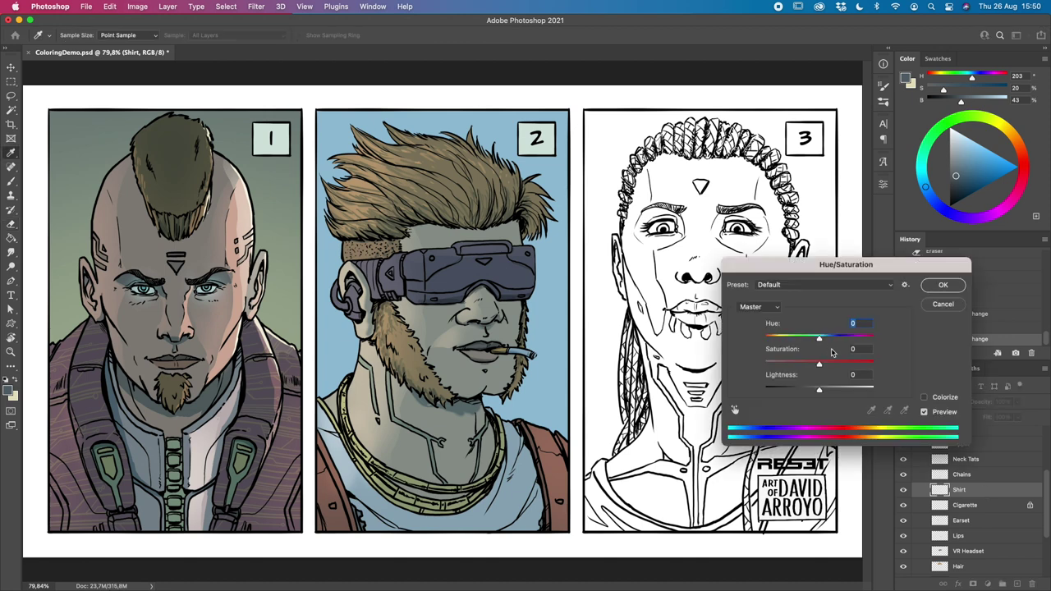
drag(819, 366, 857, 391)
drag(820, 338, 856, 338)
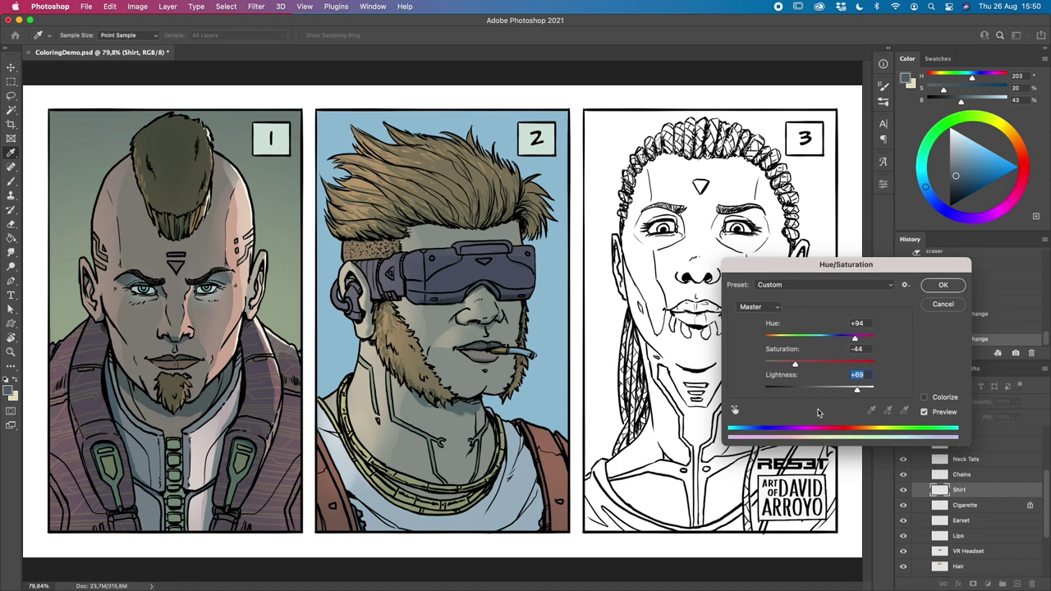
click(943, 287)
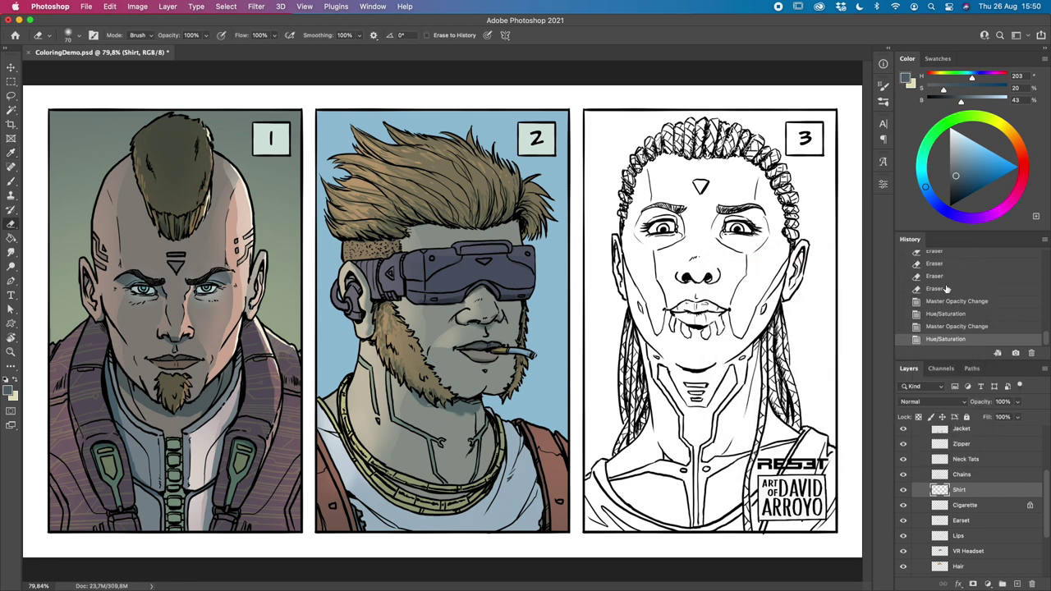
Step: Turn the second portrait's Background layer brown-grey using Hue/Saturation with hue -160, saturation -63 and lightness -25
scroll(1003, 556, down, 3)
click(1003, 555)
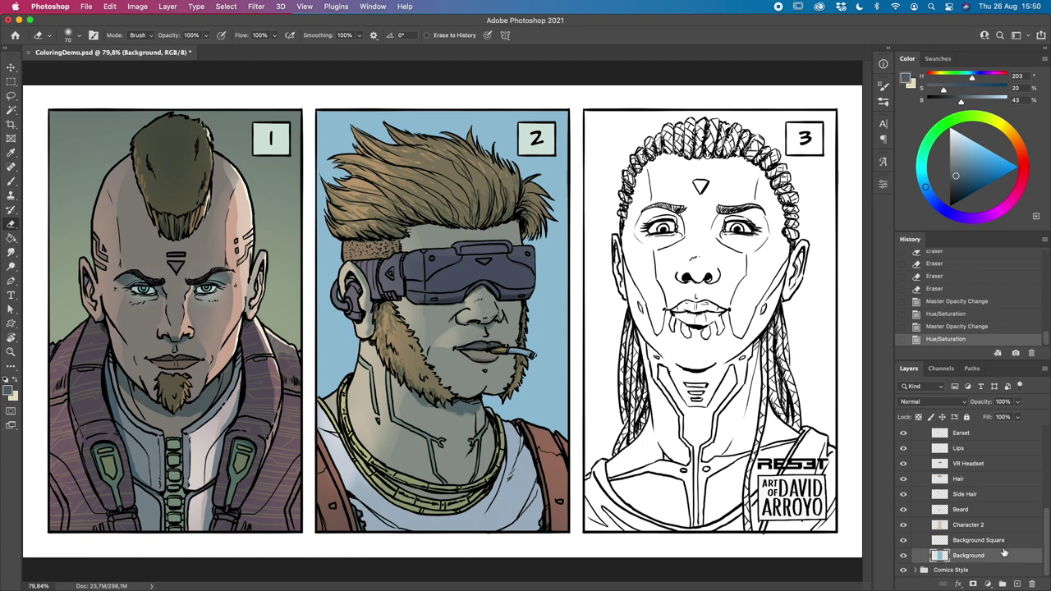
key(super+u)
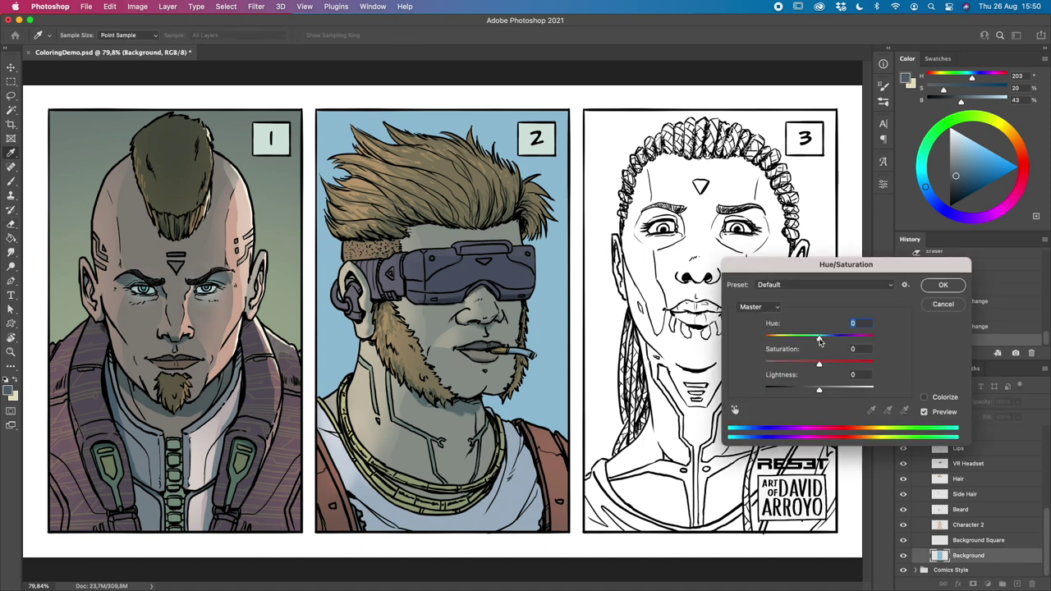
click(797, 344)
drag(819, 365, 769, 339)
drag(819, 391, 806, 391)
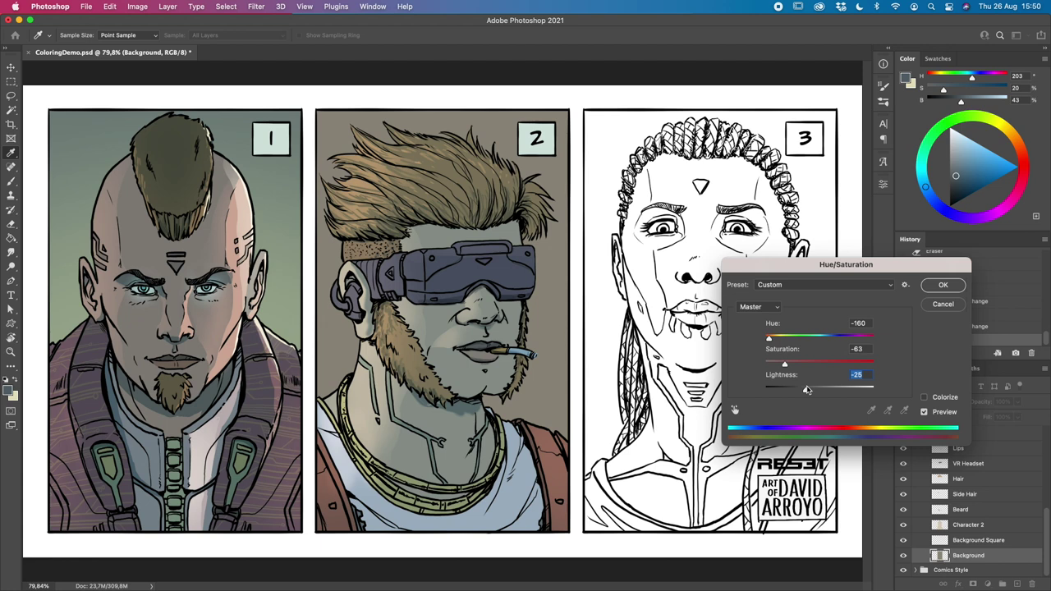
click(954, 289)
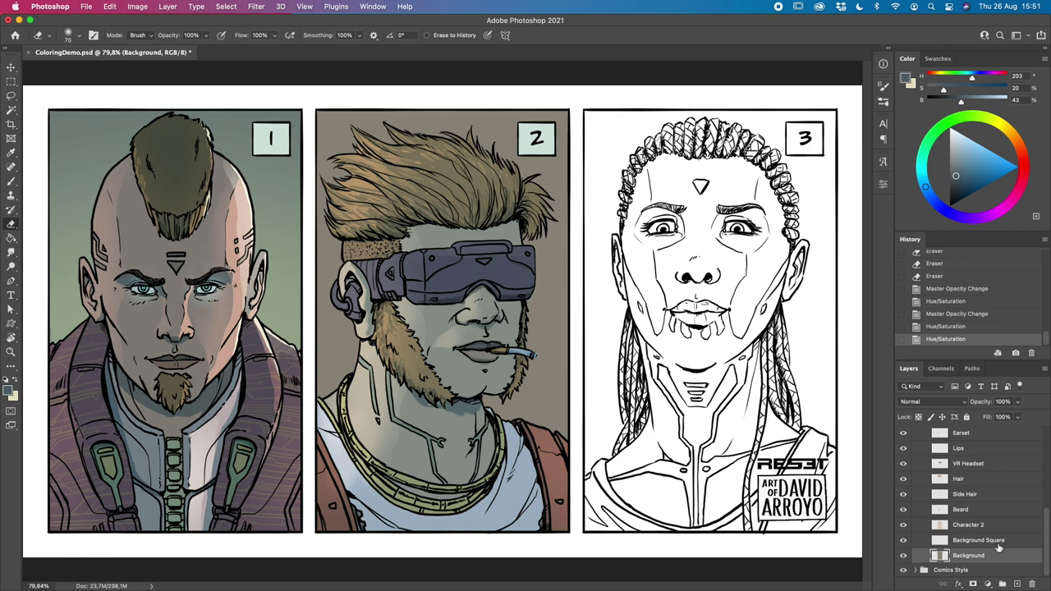
Step: Add a new layer directly above the second portrait's Background layer
click(1016, 584)
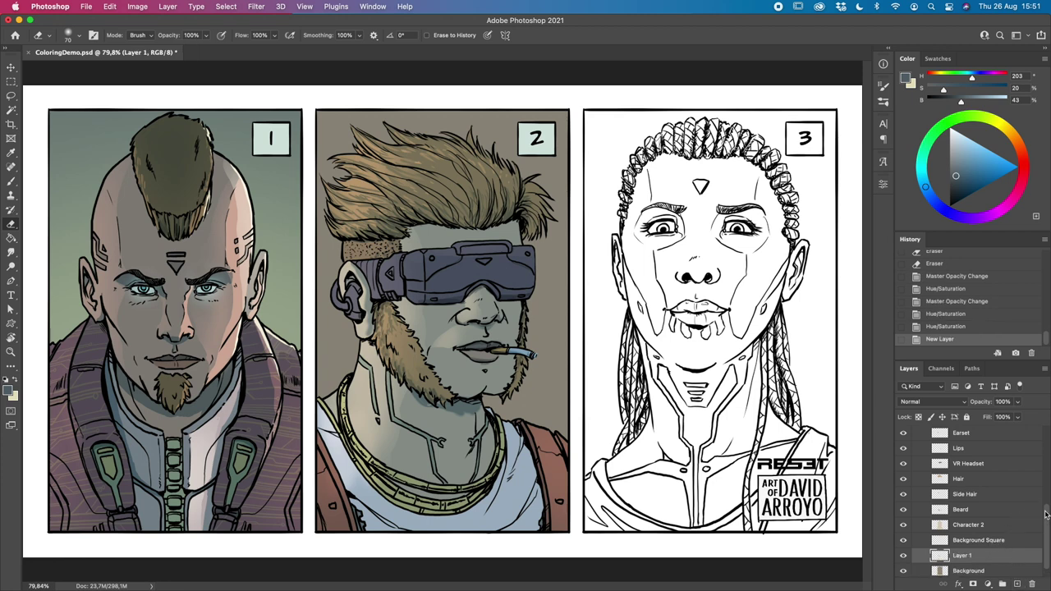
scroll(1046, 535, down, 1)
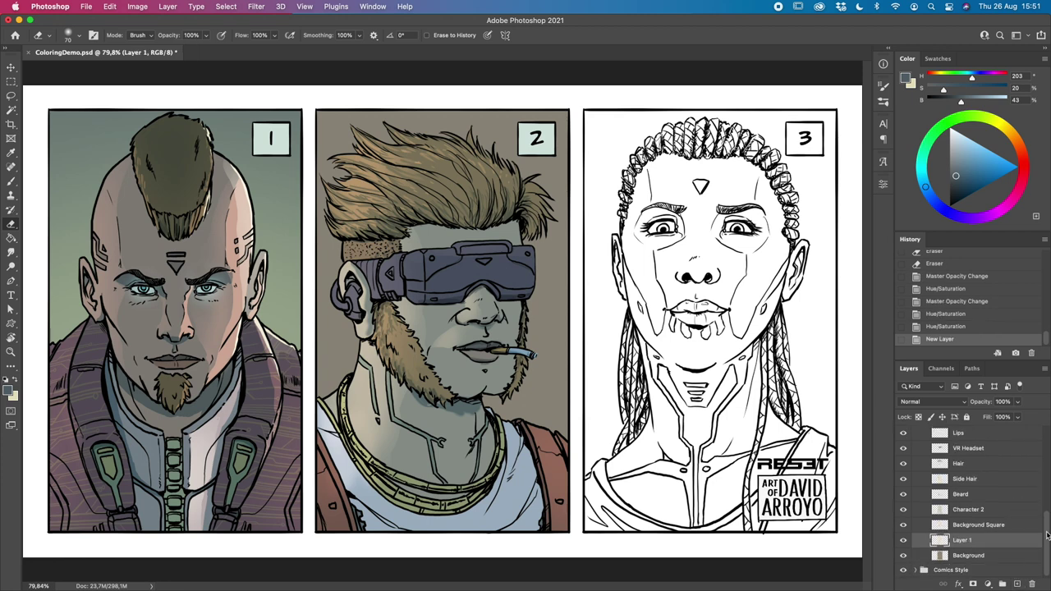
Step: Clip the new layer to the second portrait's Background layer and rename it Gradient
right_click(1001, 540)
click(941, 285)
double_click(970, 540)
text(Cradient)
key(Return)
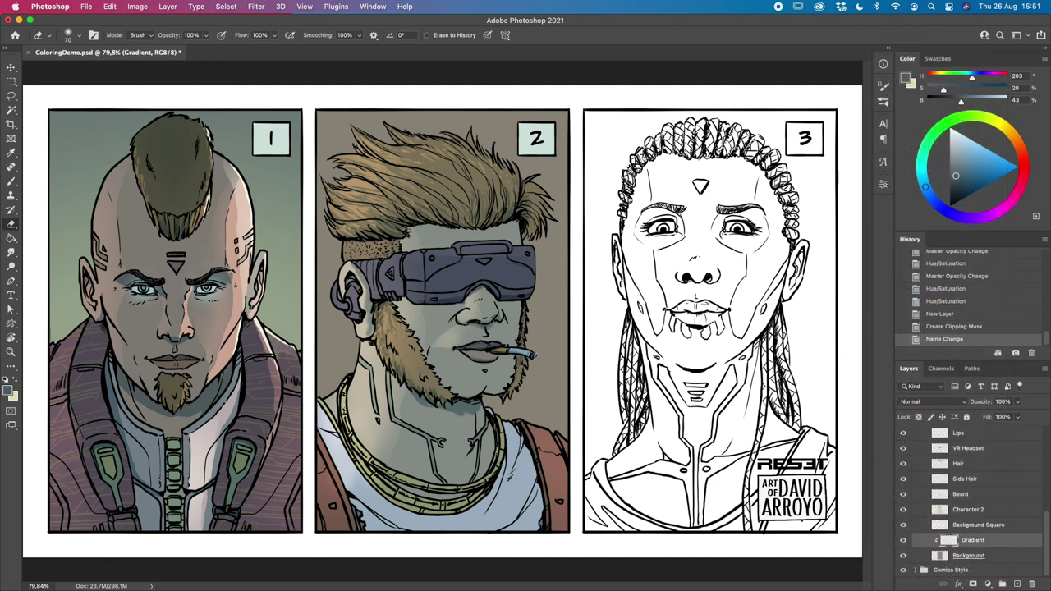
Step: Draw a pale yellow radial gradient on the Gradient layer, from the second character's neck area outward past the portrait's upper edge
click(12, 237)
click(67, 238)
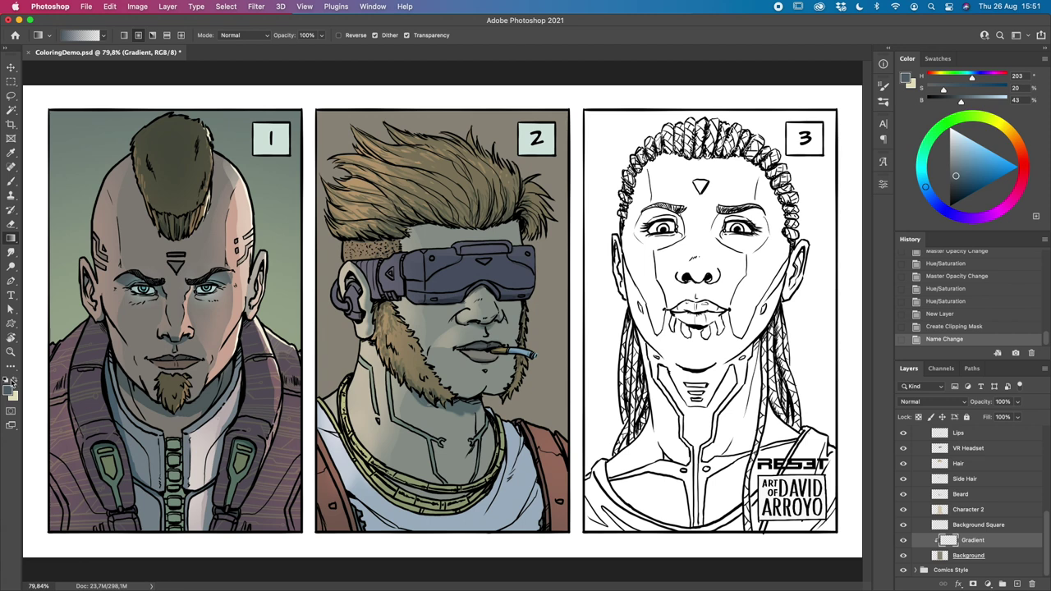
click(13, 380)
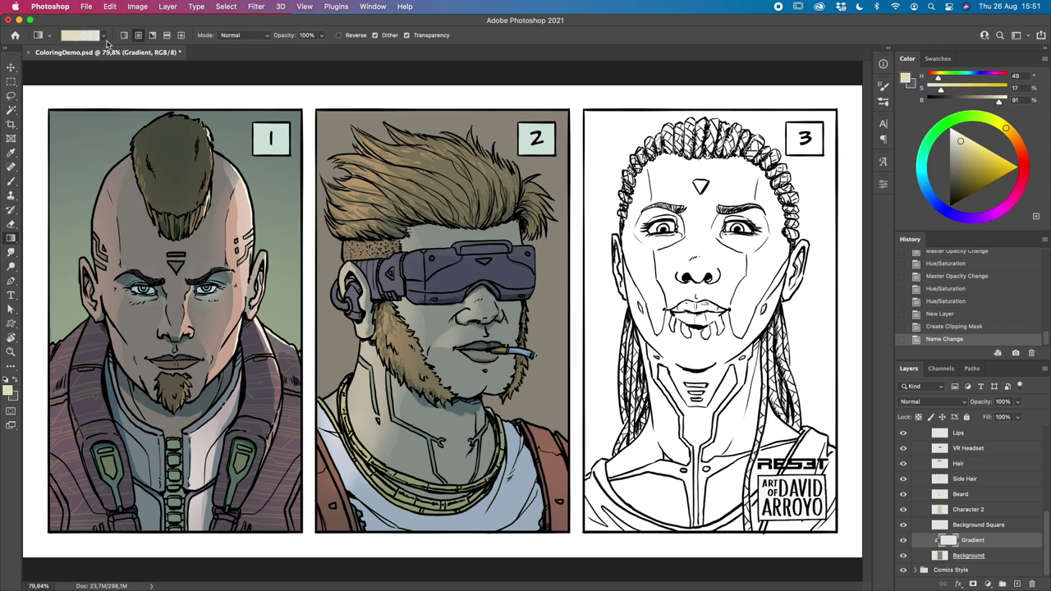
drag(450, 375, 496, 92)
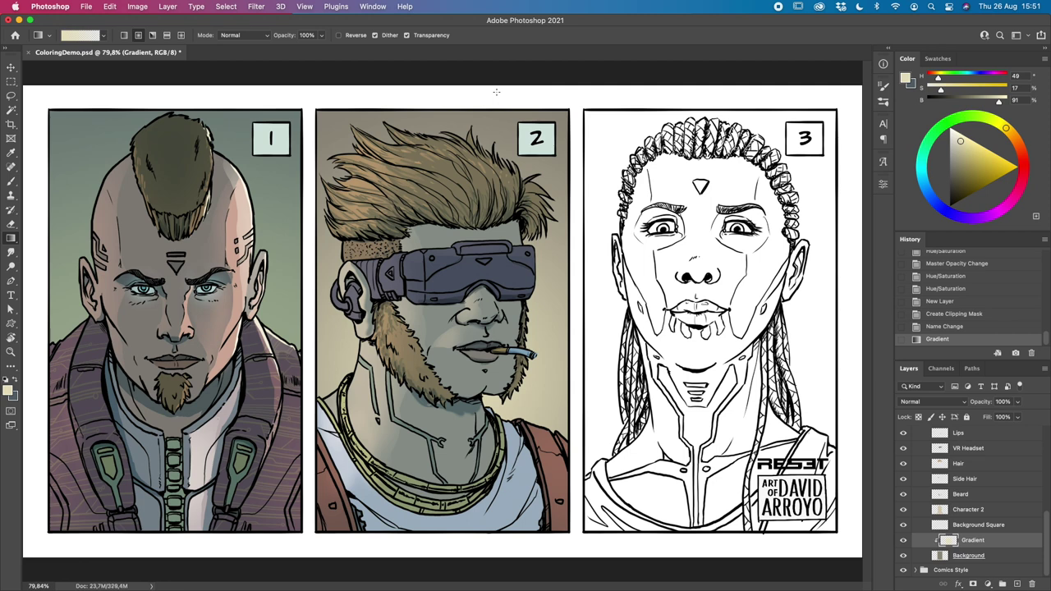
Step: Try Darken, settle on Soft Light as the Gradient layer's blend mode, and toggle the layer's visibility to compare
click(933, 401)
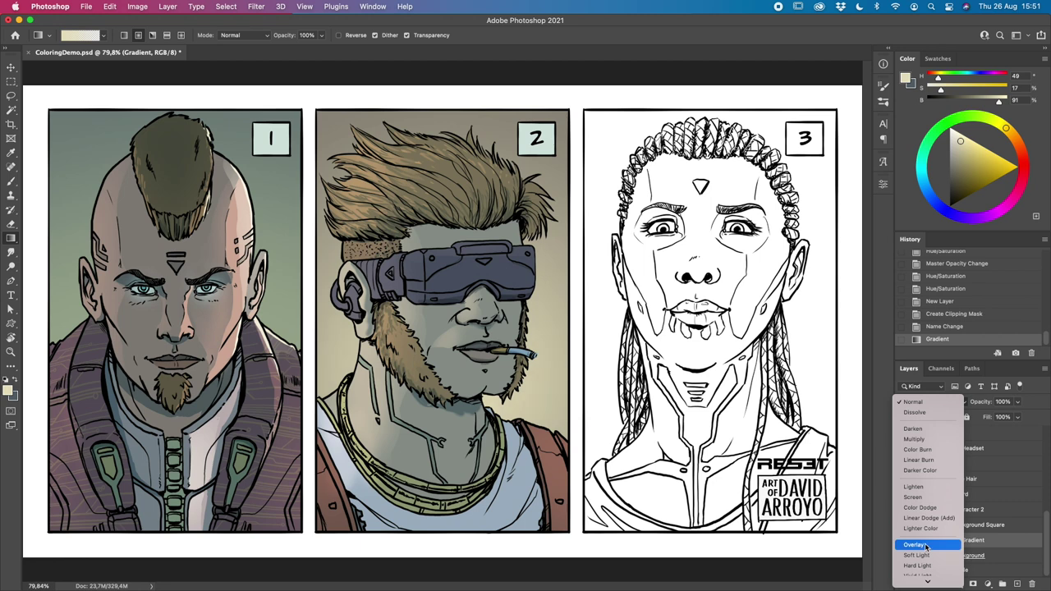
click(937, 430)
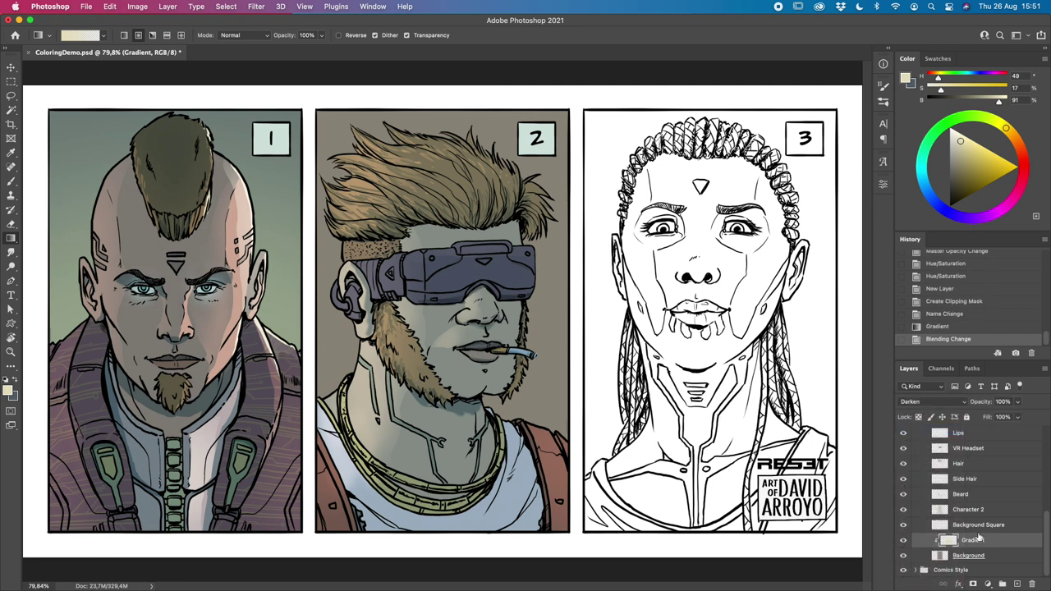
click(965, 403)
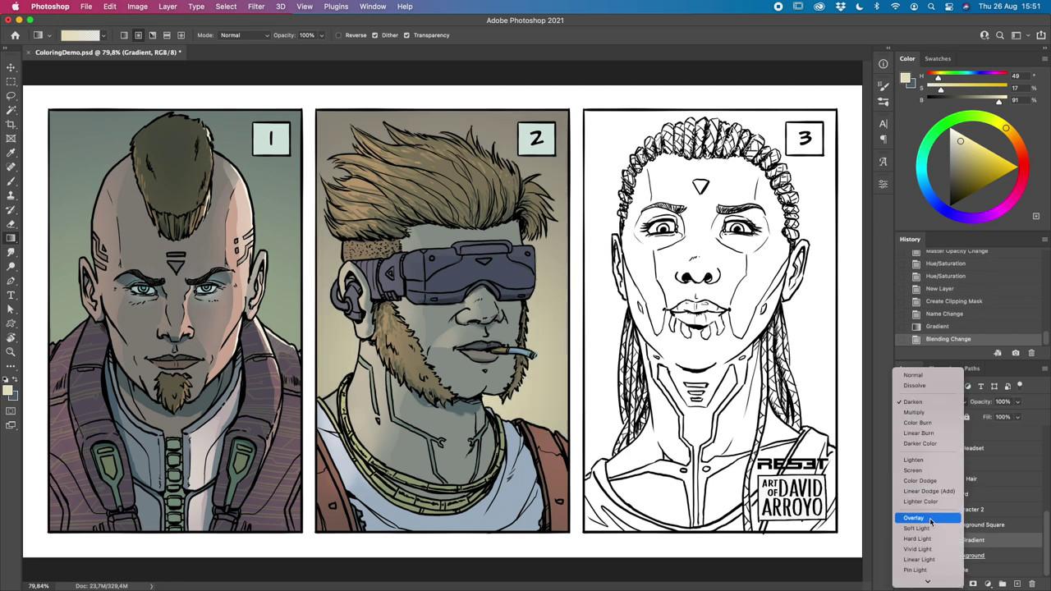
scroll(924, 572, down, 3)
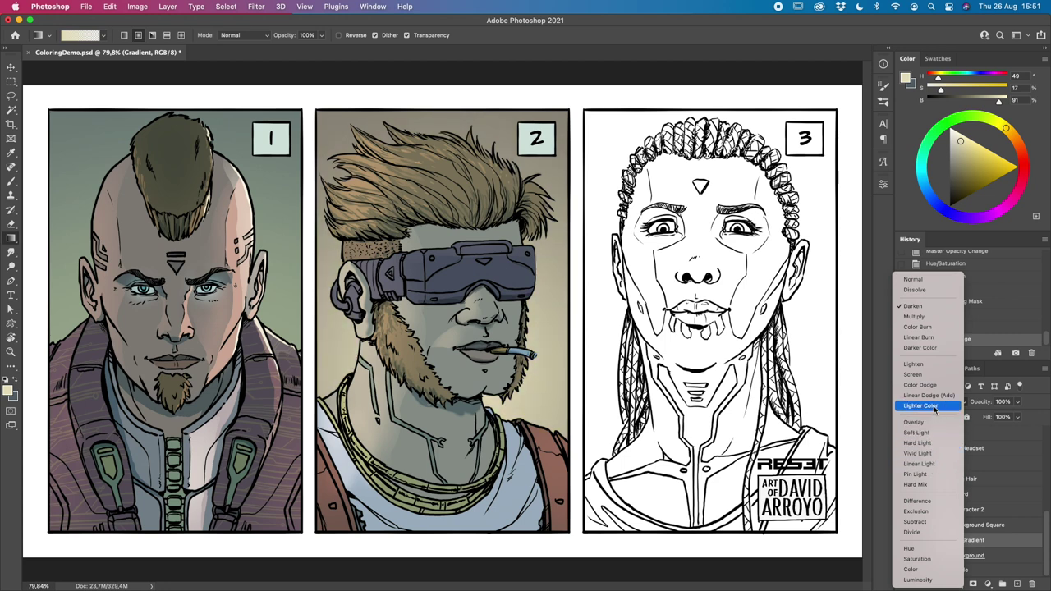
key(Up)
key(Up)
key(Down)
key(Down)
key(Down)
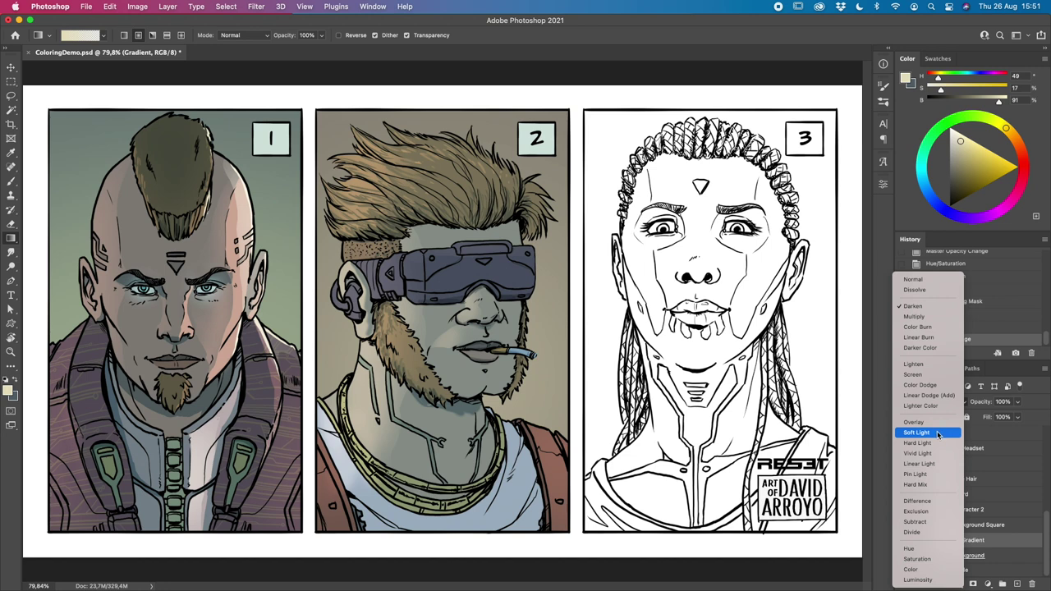
click(934, 432)
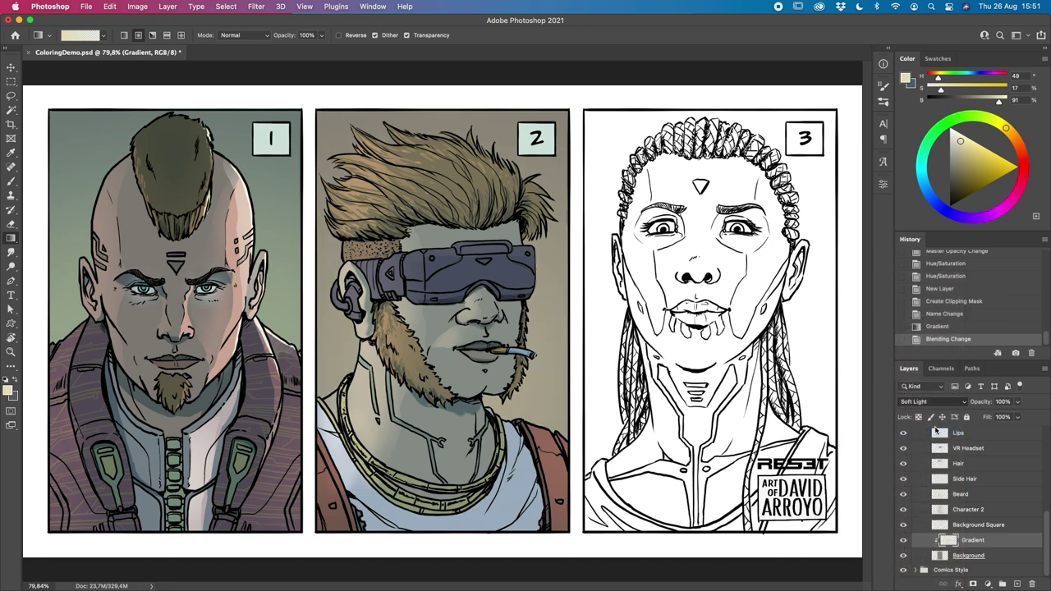
click(904, 540)
click(904, 540)
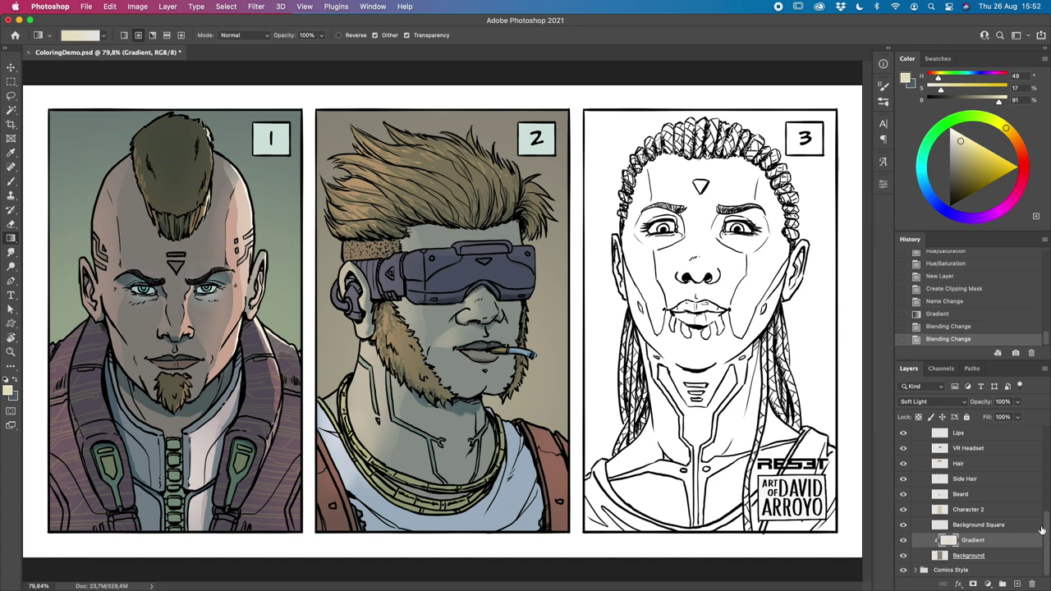
Step: Collapse the Selections group and briefly hide the Line Art layer to inspect the colours alone
drag(1044, 531, 1048, 450)
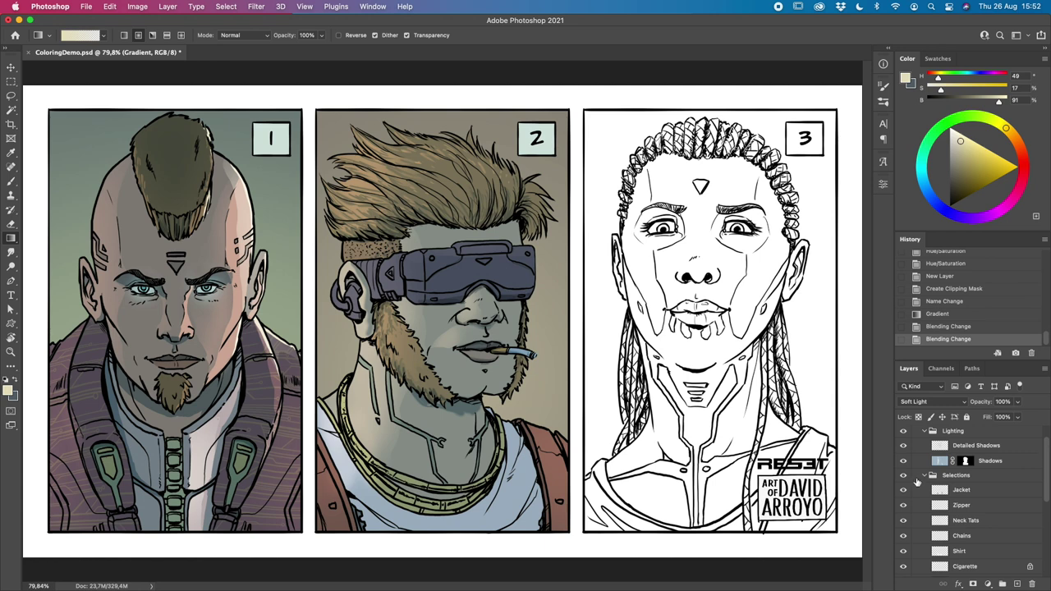
click(923, 476)
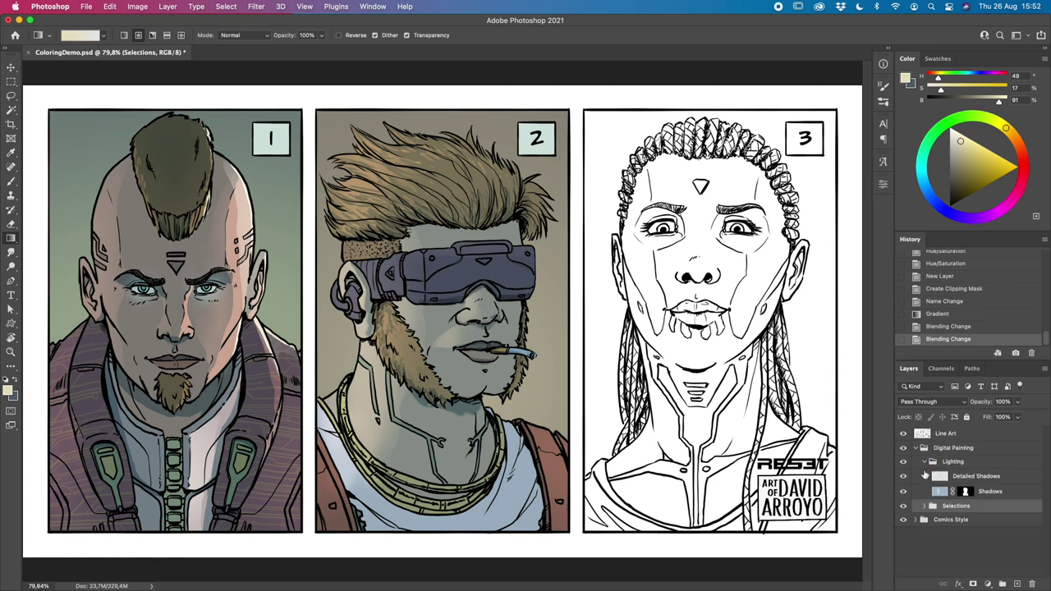
click(904, 433)
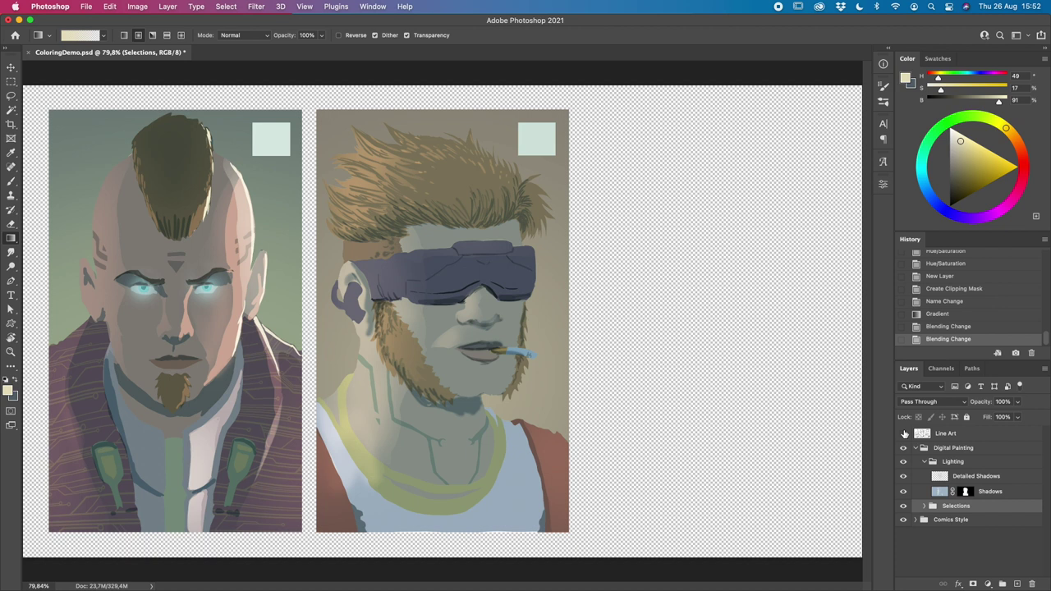
click(904, 434)
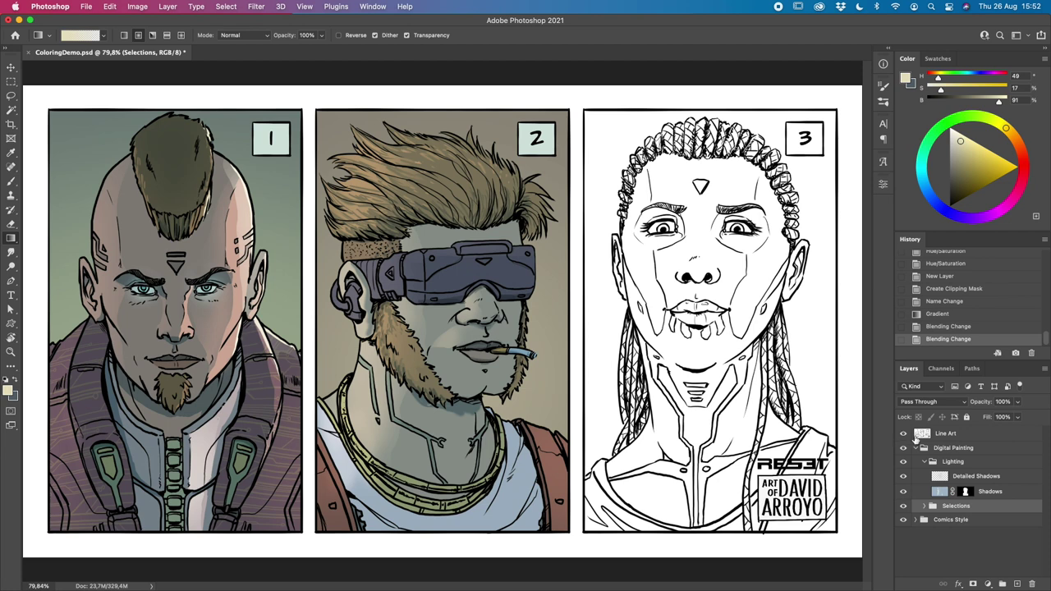
Step: Lower the Line Art layer's opacity to 13%
click(940, 434)
click(1017, 402)
drag(1018, 417, 973, 415)
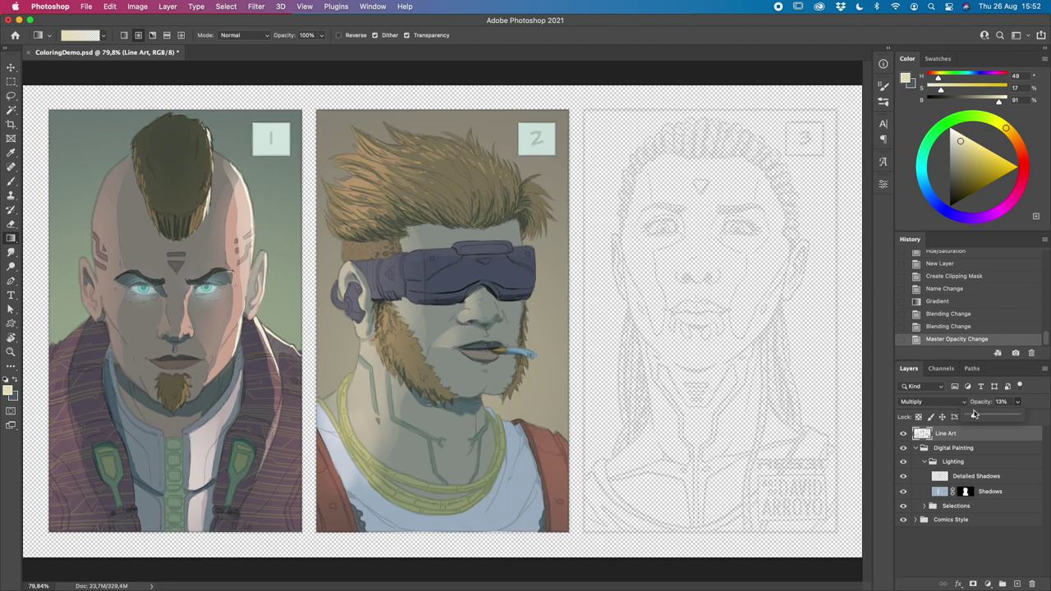
Step: Lasso thin shadow areas along both sides of the second character's jacket with the Shadows layer active
click(981, 498)
click(992, 492)
click(11, 97)
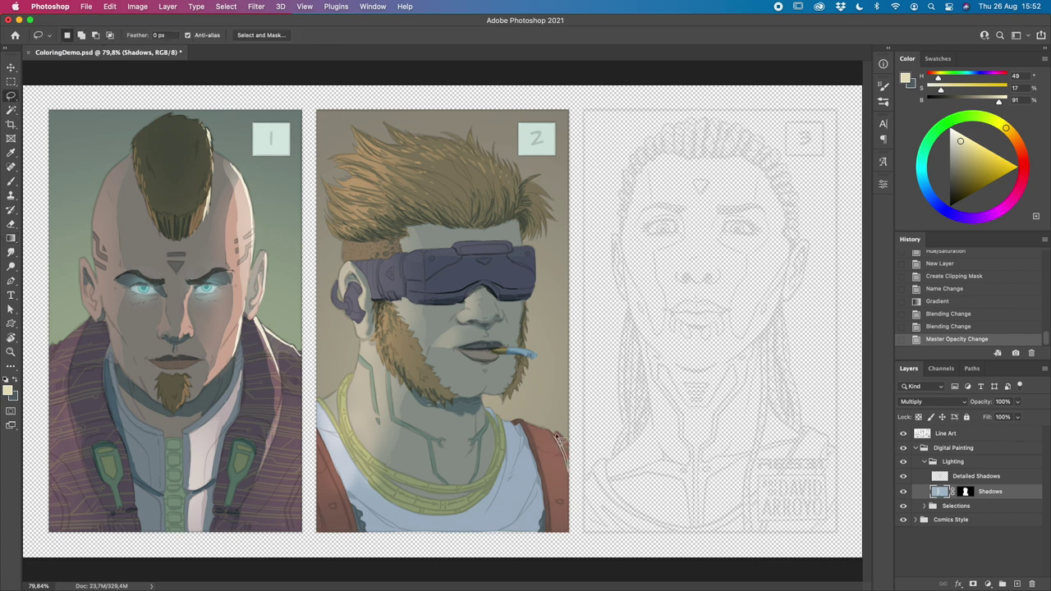
drag(555, 435, 568, 472)
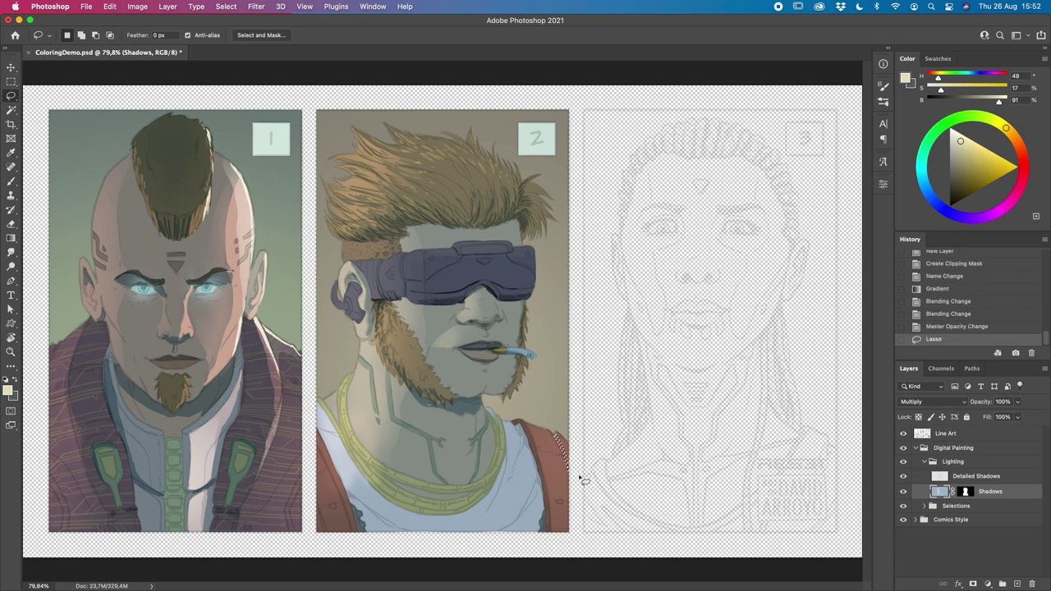
mouse_move(325, 462)
mouse_down()
mouse_move(353, 531)
mouse_move(327, 466)
mouse_up()
drag(319, 503, 320, 504)
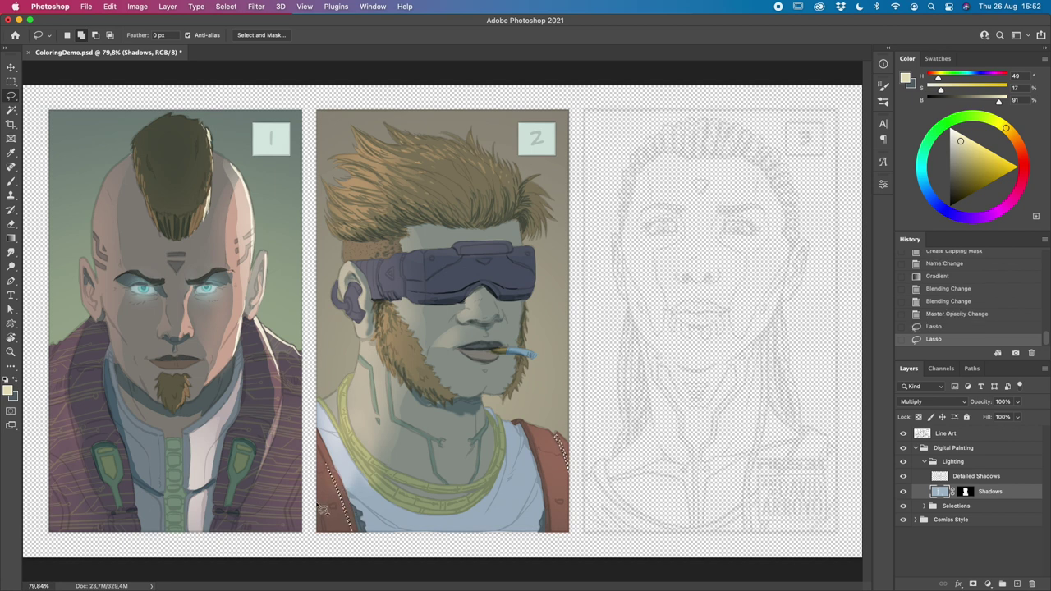
shift+click(319, 503)
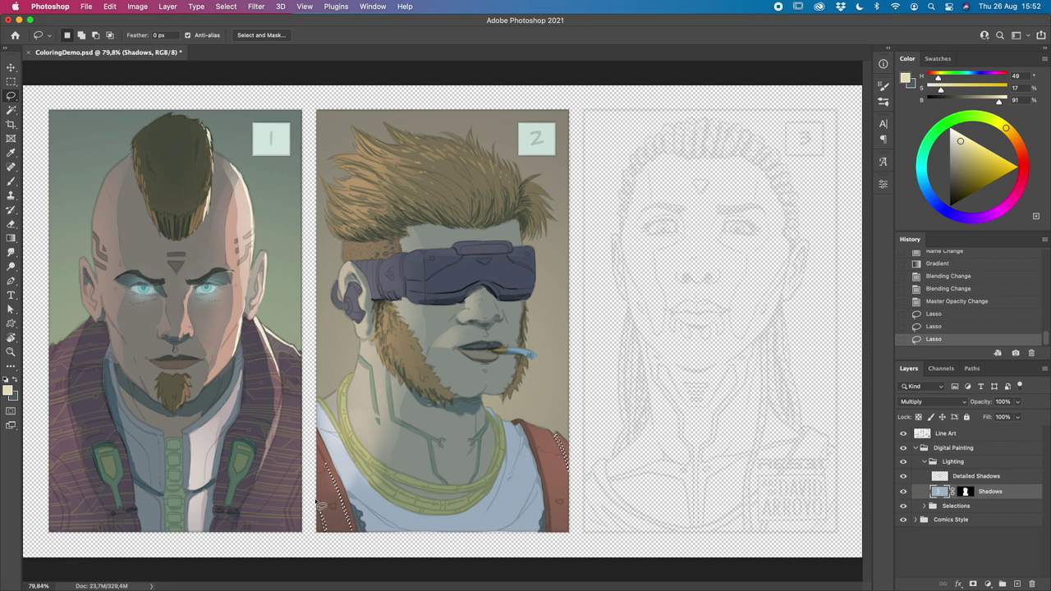
Step: Sample the blue-grey shadow colour from the Shadows layer using Current Layer sampling, and restore the Eyedropper's sampling to All Layers
key(b)
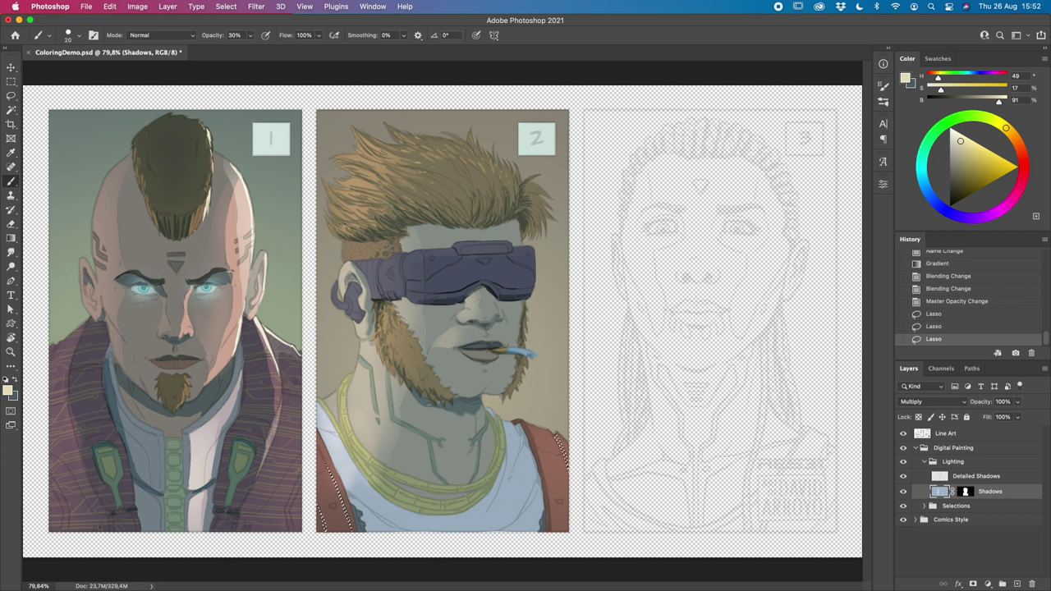
click(12, 153)
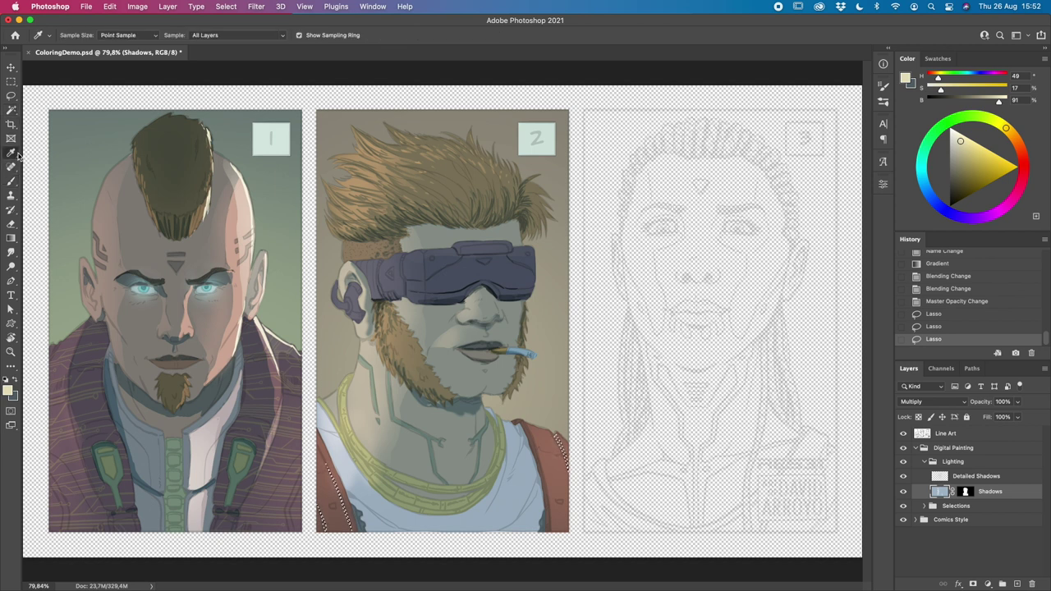
click(282, 39)
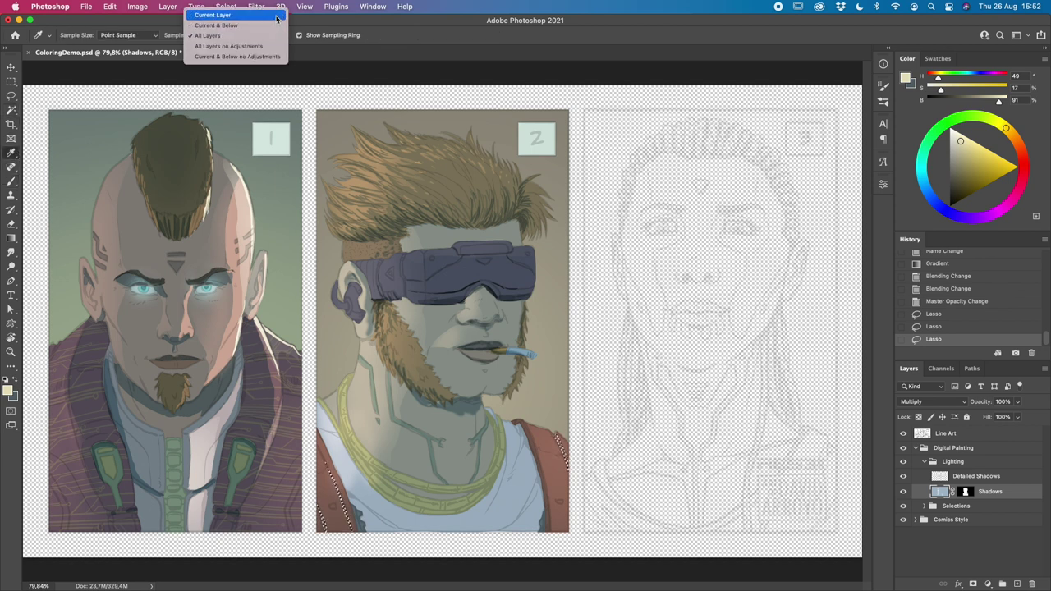
click(274, 16)
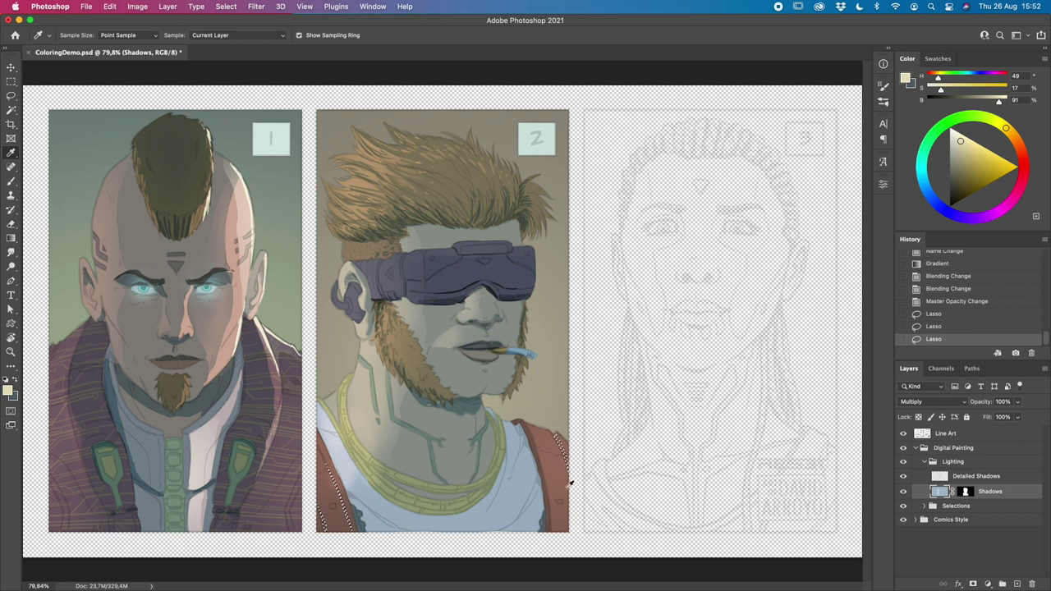
click(561, 298)
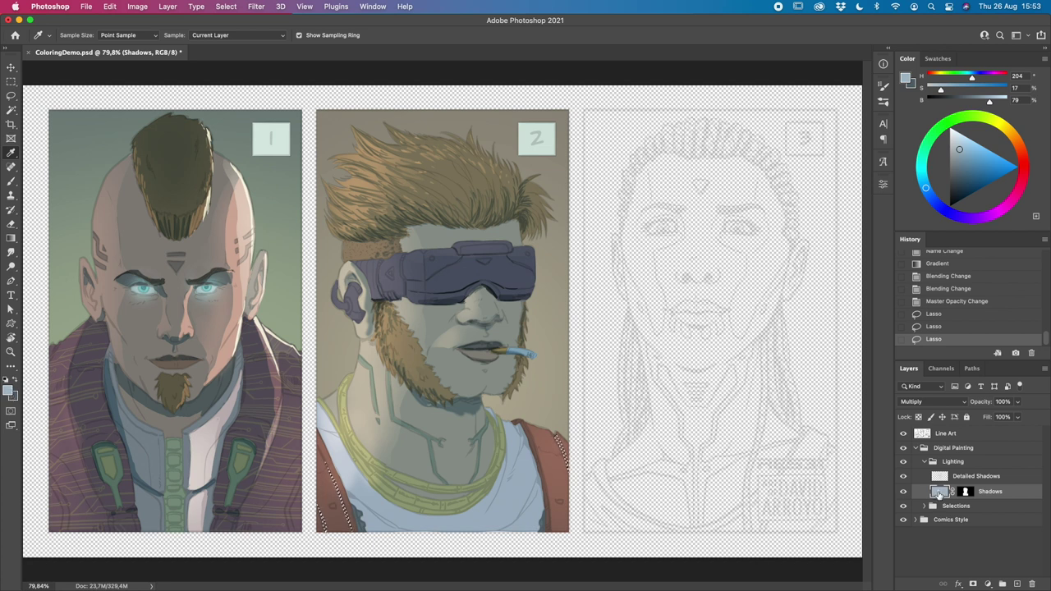
click(278, 37)
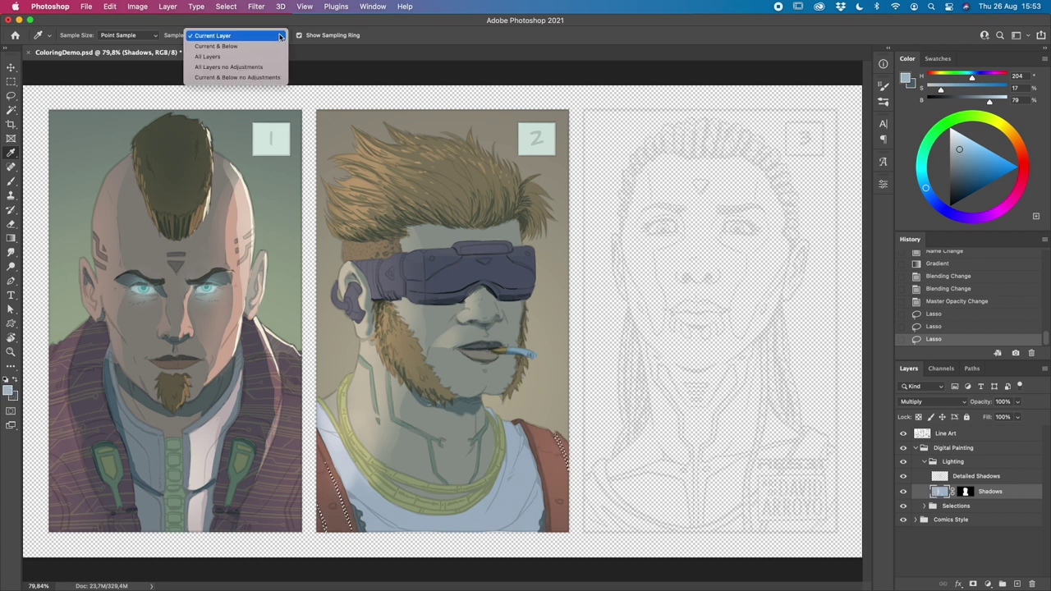
click(272, 55)
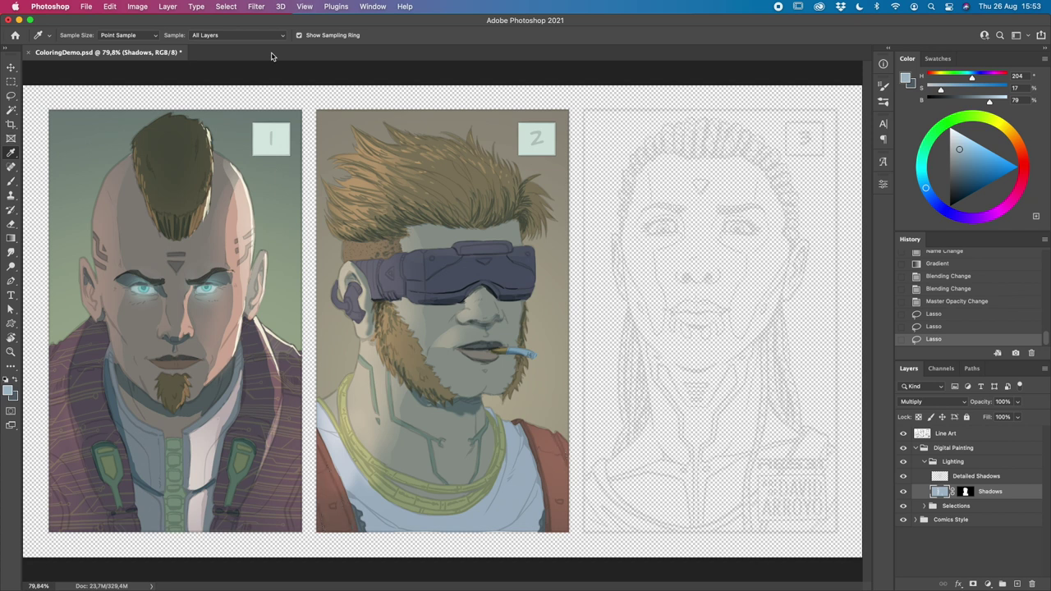
Step: Hide the Line Art layer and brush soft 30% opacity shading over both sides of the second character's jacket on the Shadows layer
key(b)
click(903, 434)
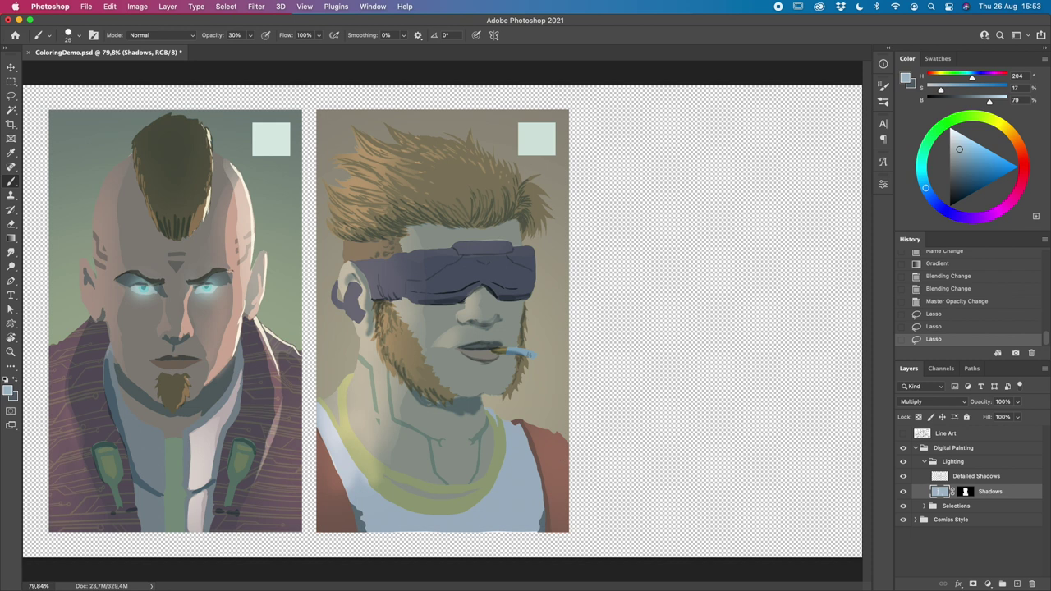
click(573, 536)
click(566, 505)
click(561, 476)
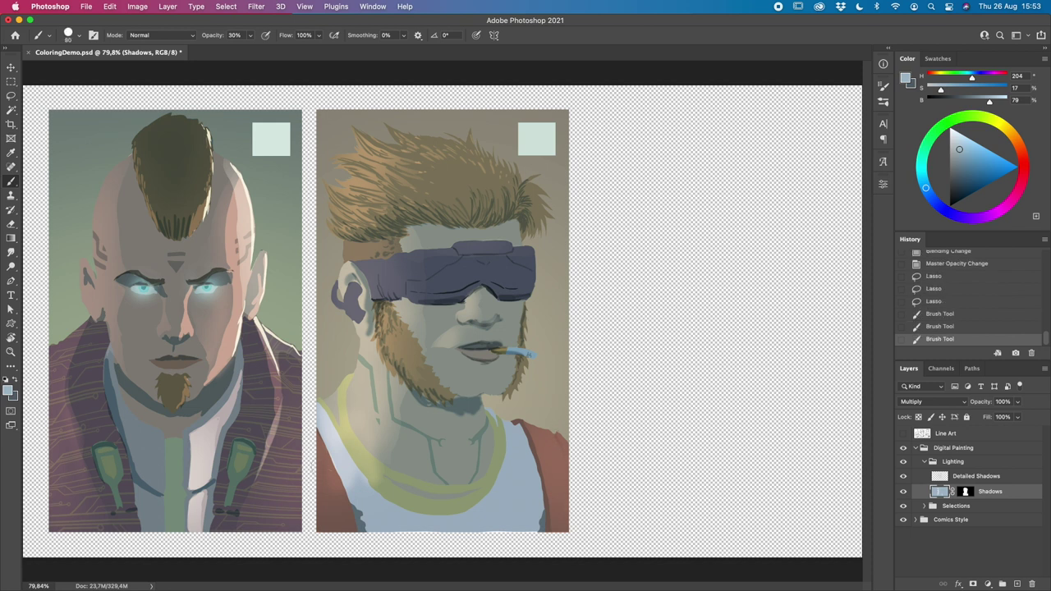
click(350, 541)
click(332, 488)
click(318, 430)
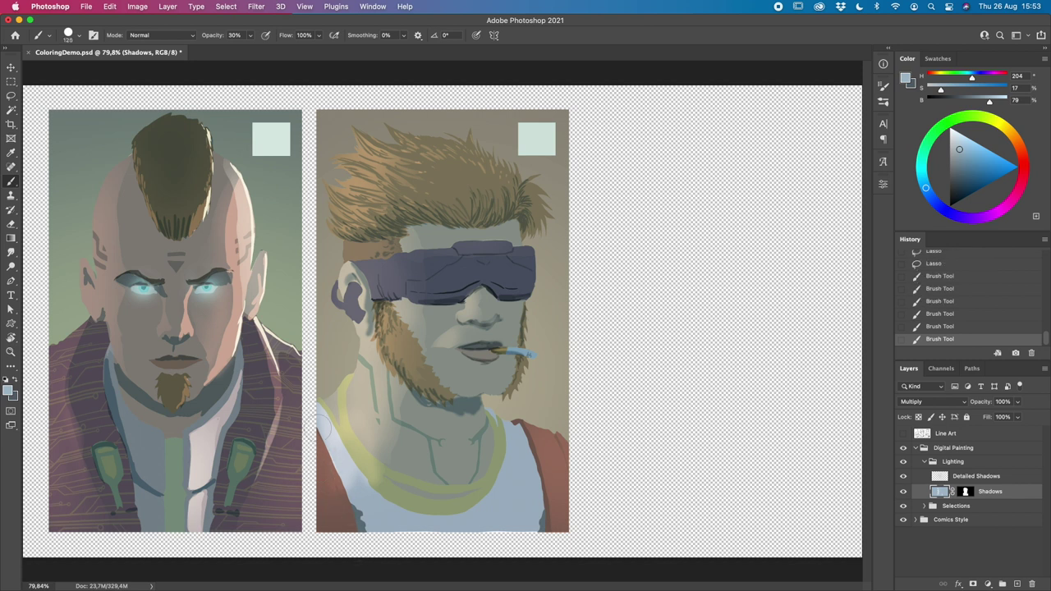
click(327, 427)
click(579, 521)
Step: Toggle the Line Art and Detailed Shadows layers to compare the shading, and make the Detailed Shadows layer active
click(903, 434)
click(903, 433)
click(904, 476)
click(904, 476)
click(992, 476)
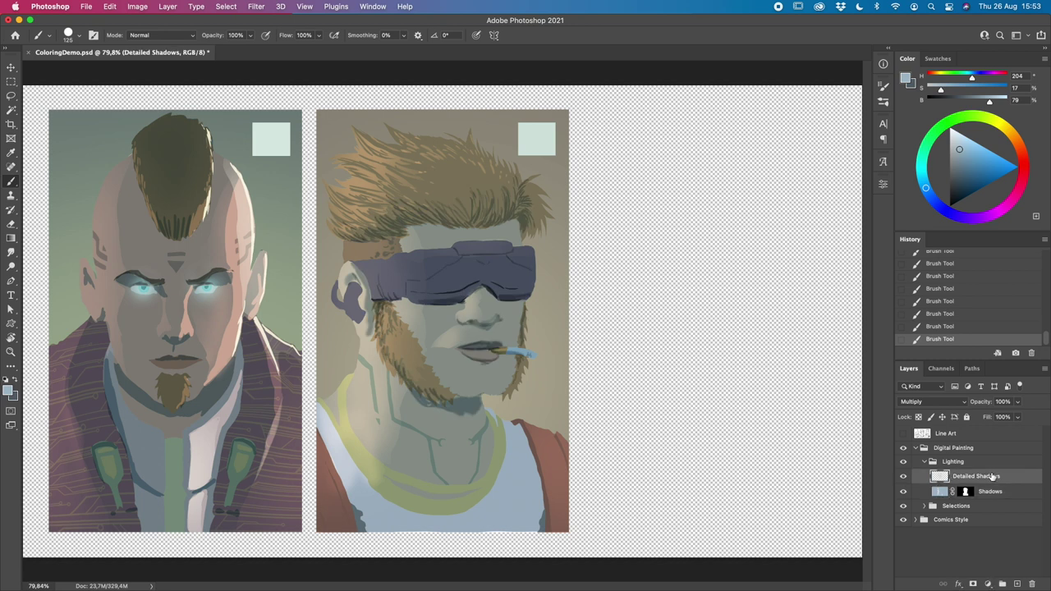
Step: Try brushing shadows along the second character's jacket edge on the Detailed Shadows layer with different brush sizes, and undo the strokes
drag(554, 439, 574, 465)
key(super+z)
key(bracketleft)
key(bracketleft)
key(bracketleft)
click(555, 436)
key(super+z)
key(super+z)
key(super+z)
key(super+z)
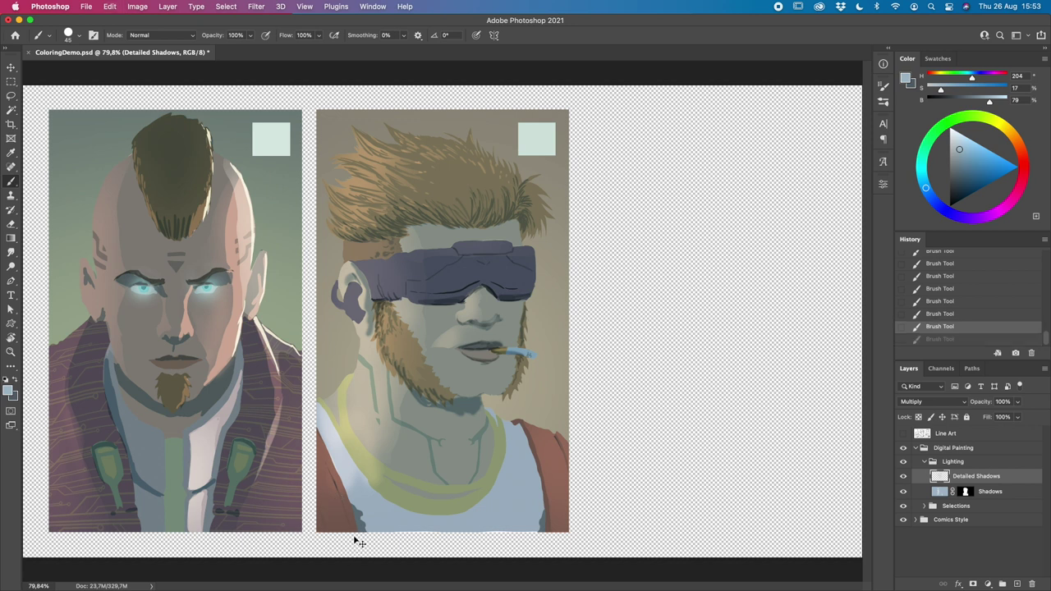
key(super+z)
key(super+z)
key(super+z)
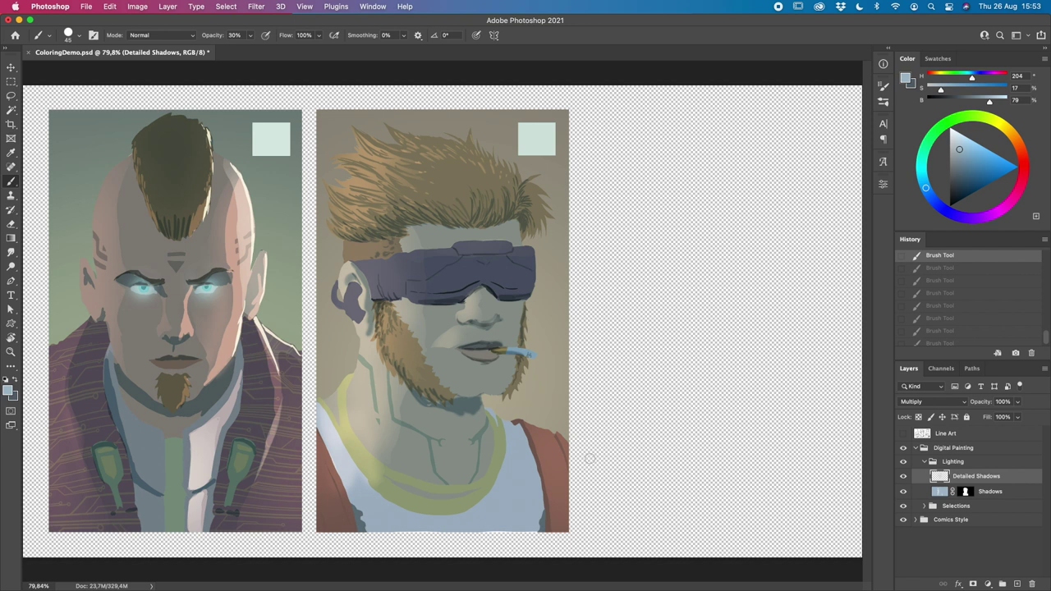
Step: Paint jacket shading on the Detailed Shadows layer with a size 45 brush at 30% opacity, and show the Line Art layer again
click(550, 433)
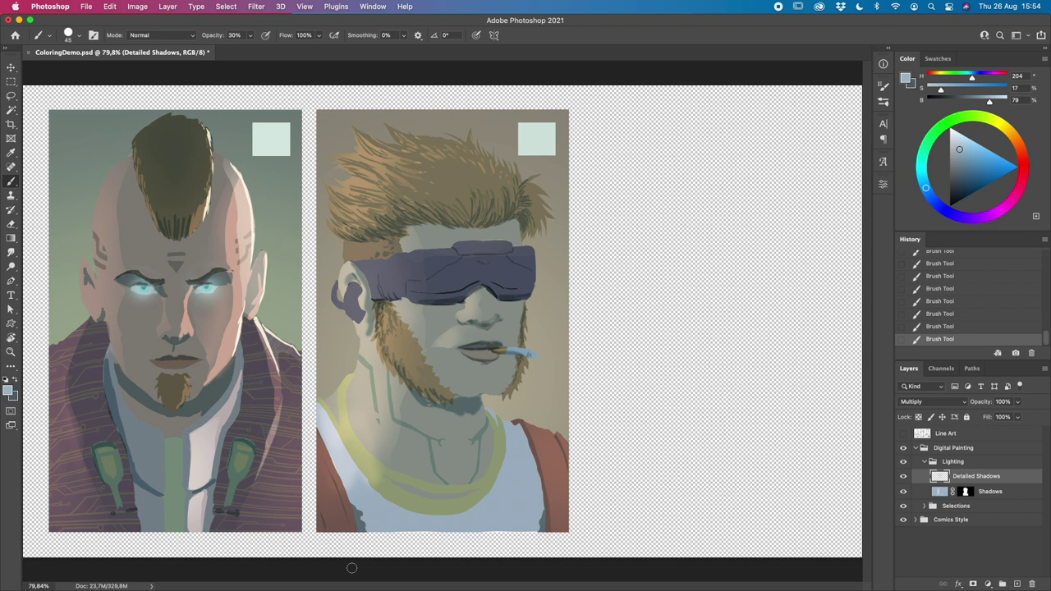
click(904, 433)
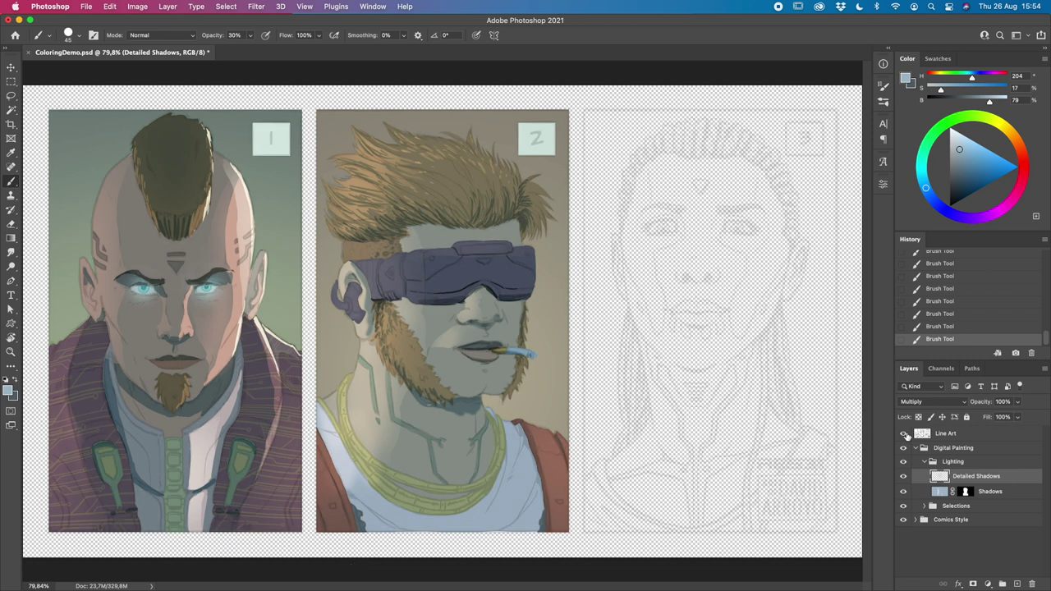
Step: Clear the current selection and lasso the shadow areas on both sides of the second character's white shirt as one combined selection
key(ctrl+d)
key(l)
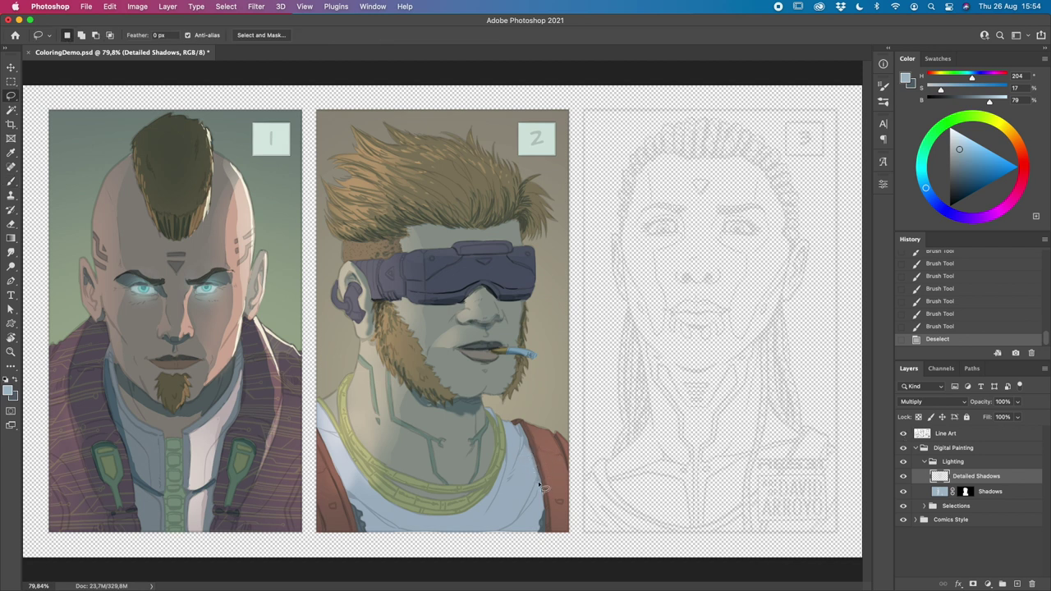
mouse_move(540, 474)
mouse_down()
mouse_move(534, 498)
mouse_move(487, 544)
mouse_move(543, 538)
mouse_move(540, 473)
mouse_up()
key(shift)
mouse_move(335, 475)
mouse_down()
mouse_move(393, 525)
mouse_move(446, 535)
mouse_move(371, 545)
mouse_move(352, 536)
mouse_move(330, 473)
mouse_up()
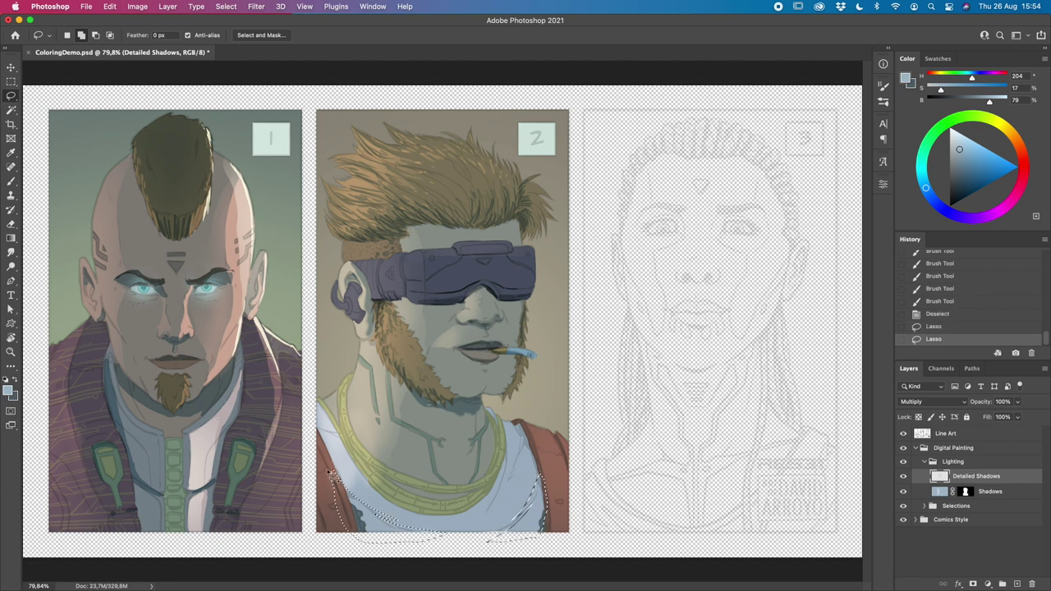
mouse_move(506, 475)
mouse_down()
mouse_move(483, 518)
mouse_move(504, 451)
mouse_move(502, 464)
mouse_move(542, 462)
mouse_up()
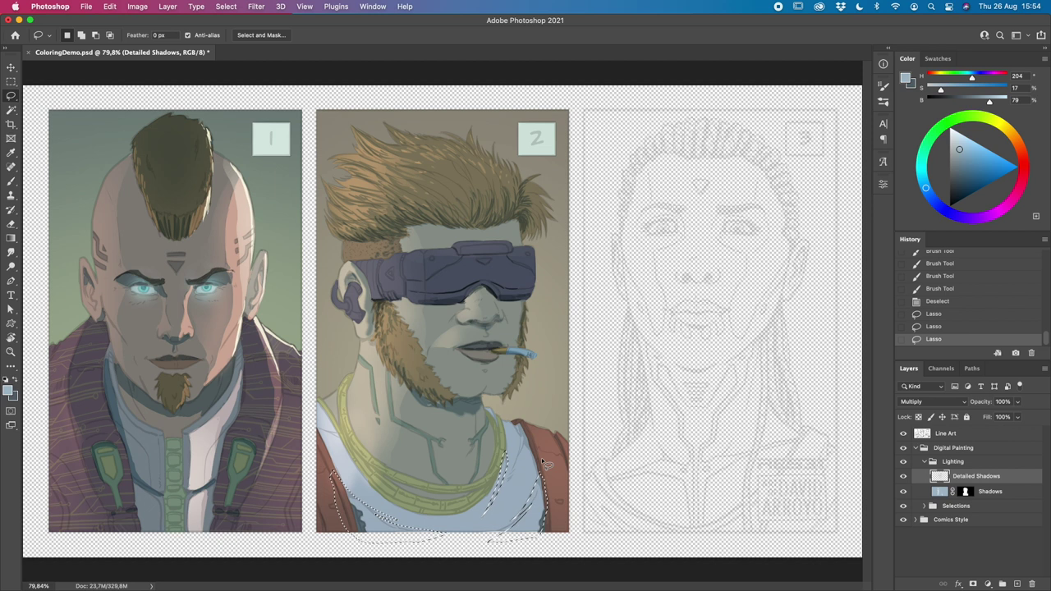
Step: Hide the selection edges and brush soft shading inside the shirt selection on the Detailed Shadows layer at size 400 and 30% opacity
key(ctrl+h)
click(990, 493)
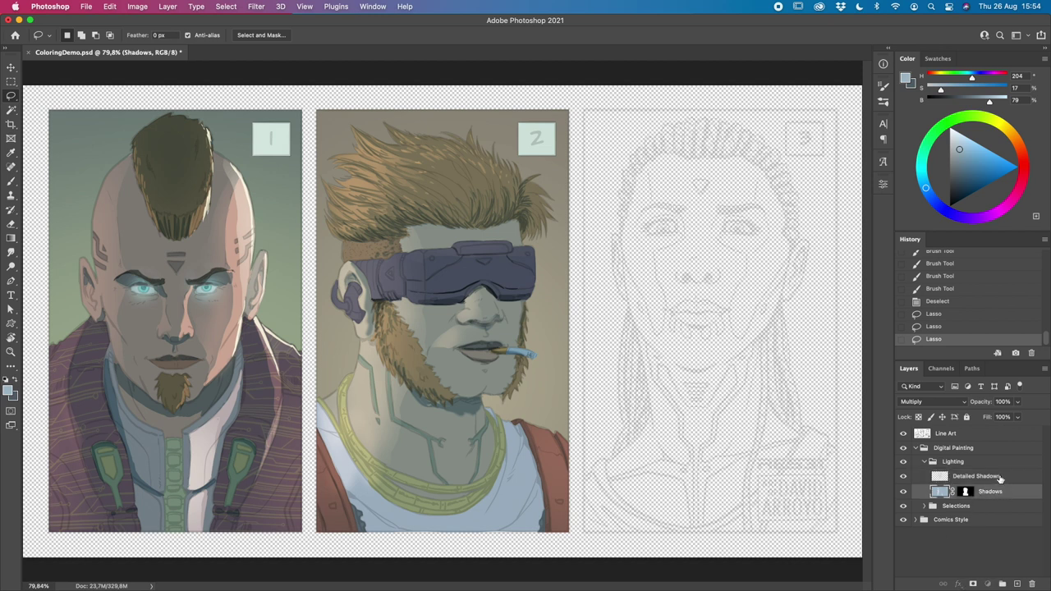
click(1001, 477)
click(14, 184)
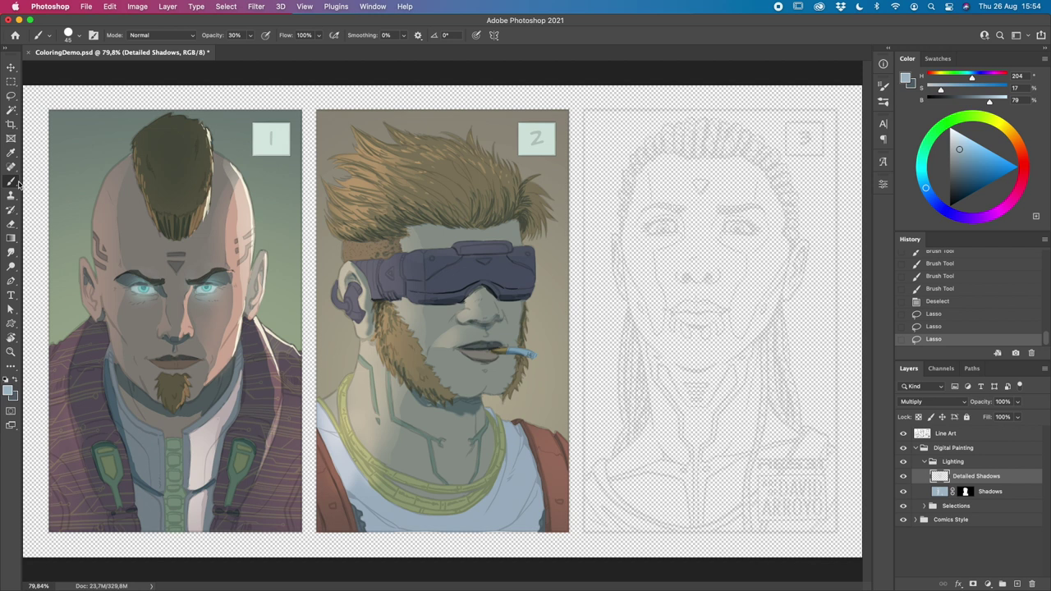
click(80, 35)
click(125, 366)
click(351, 76)
key(bracketright)
key(bracketright)
key(bracketright)
key(bracketright)
key(bracketright)
drag(574, 451, 574, 497)
drag(526, 443, 508, 541)
drag(501, 460, 534, 509)
drag(476, 418, 459, 425)
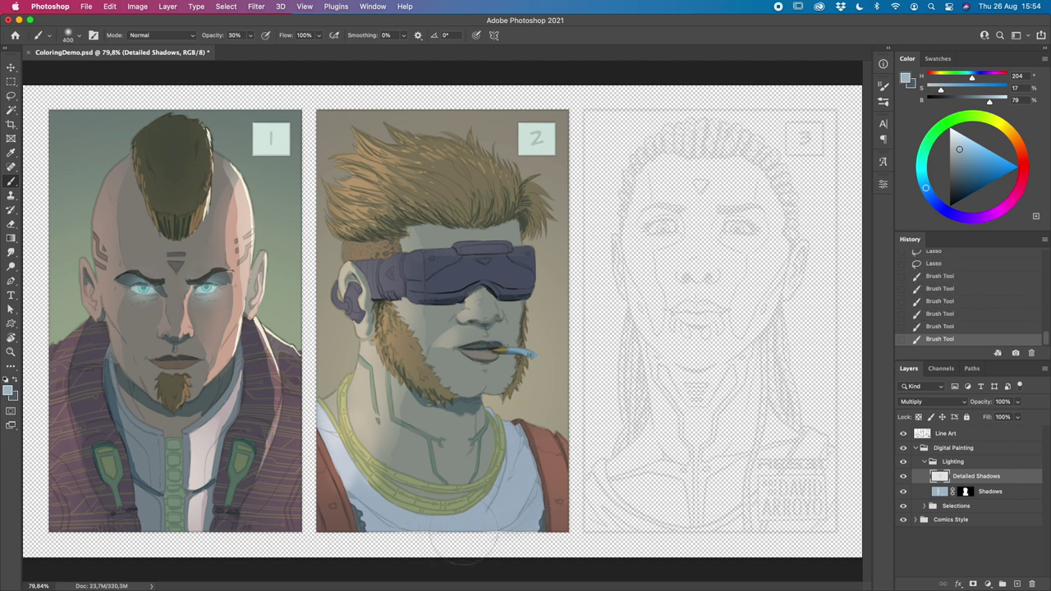
Step: Brush more soft shading over the lower shirt, hide the Line Art layer and undo the last stroke
key(super+h)
drag(492, 460, 435, 500)
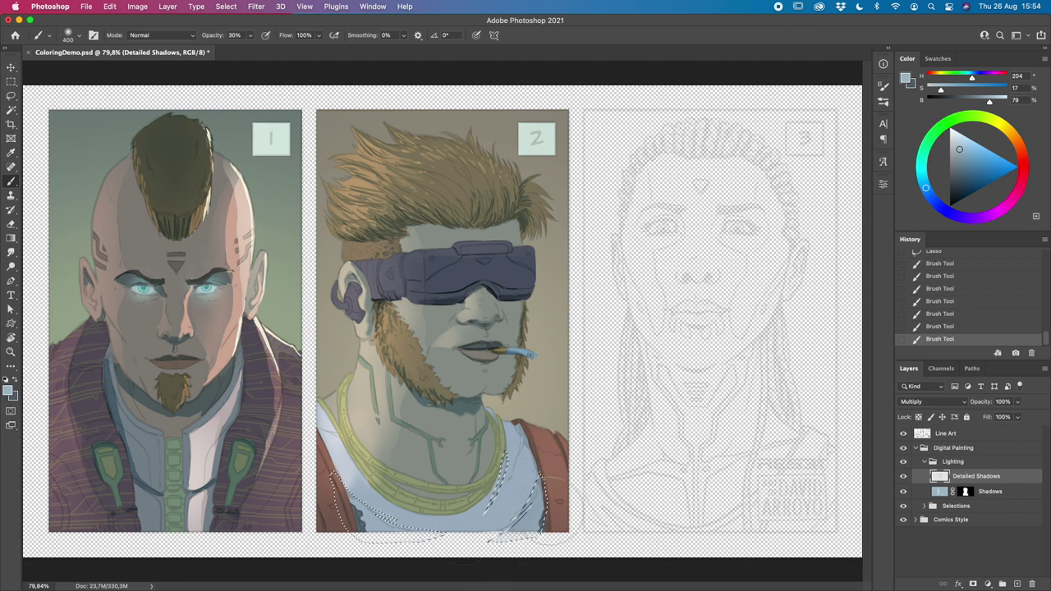
key(super+h)
drag(567, 496, 558, 525)
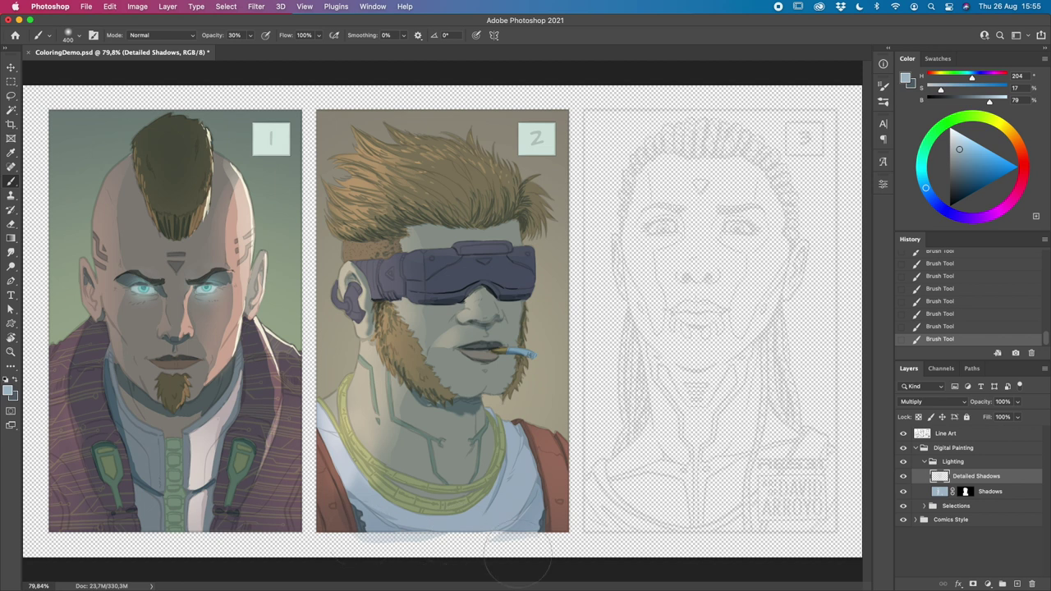
click(904, 433)
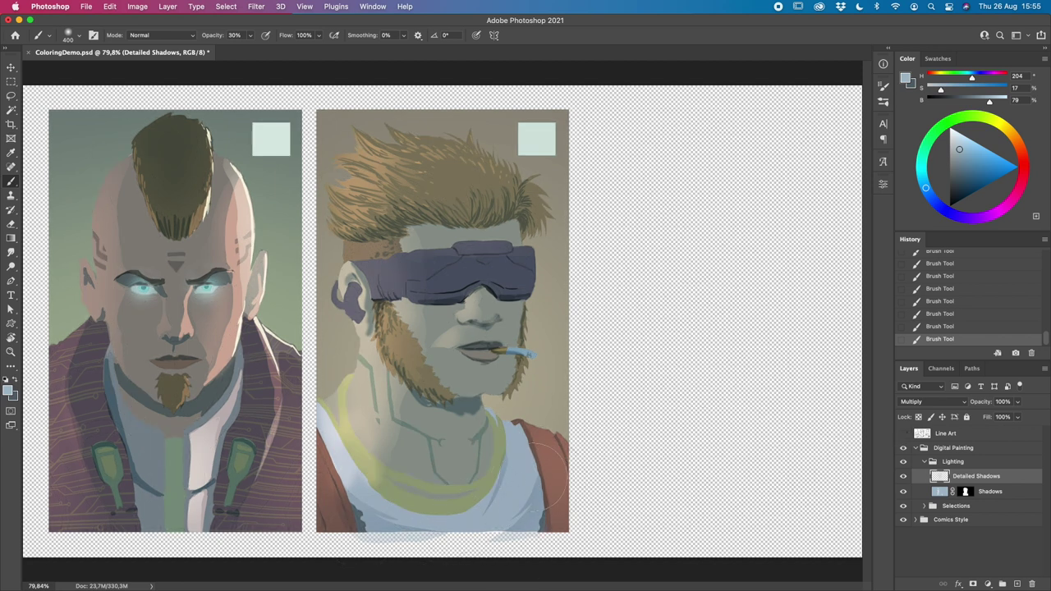
key(super+z)
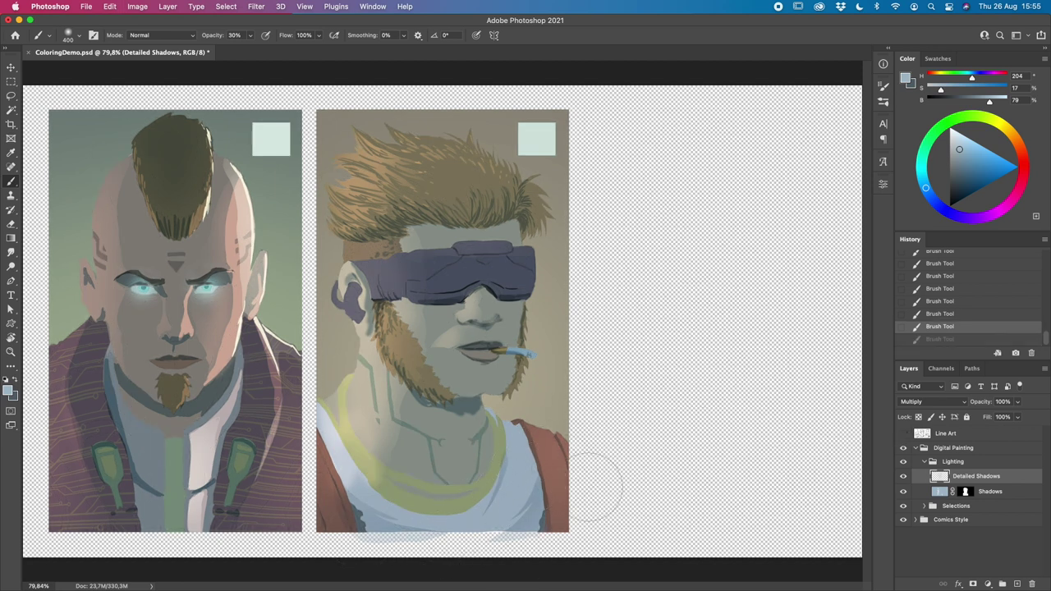
Step: Load the Background layer's outline as a selection, invert it and clear the Detailed Shadows paint outside the second portrait's panel
click(979, 507)
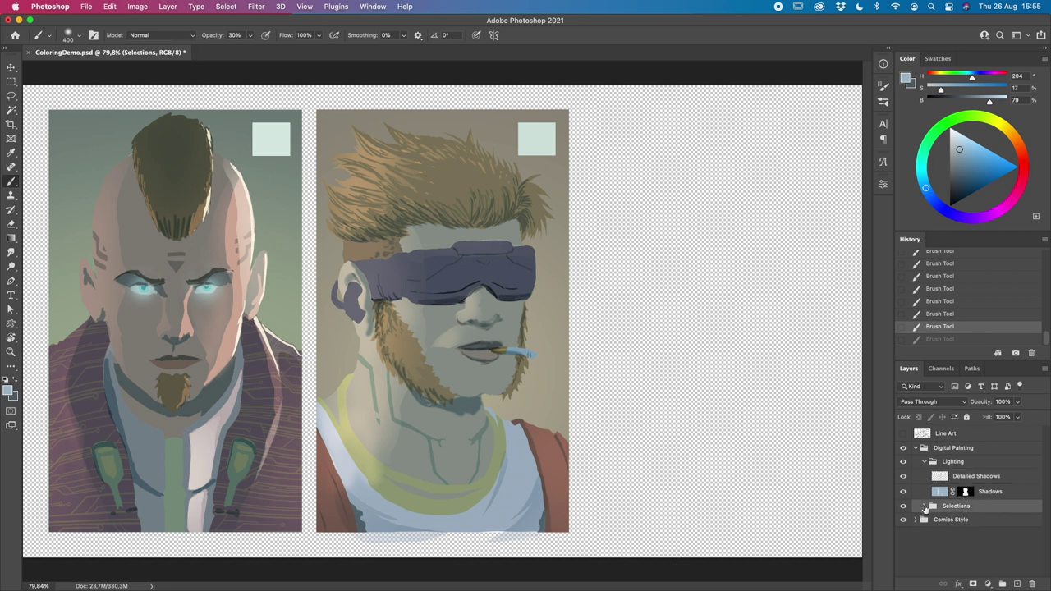
click(924, 507)
drag(1046, 494, 1045, 550)
super+click(941, 555)
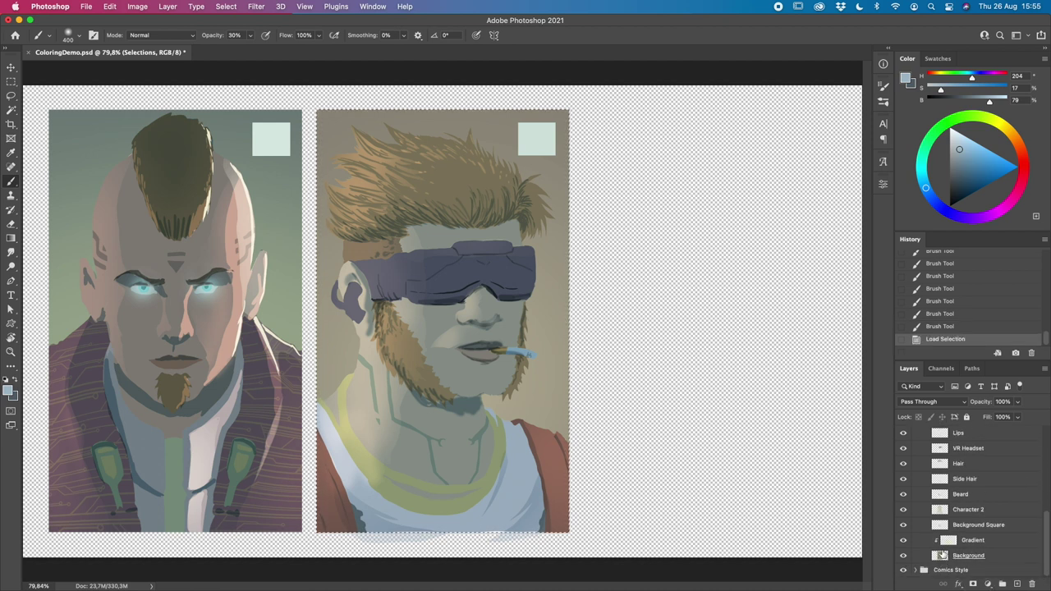
key(super+shift+i)
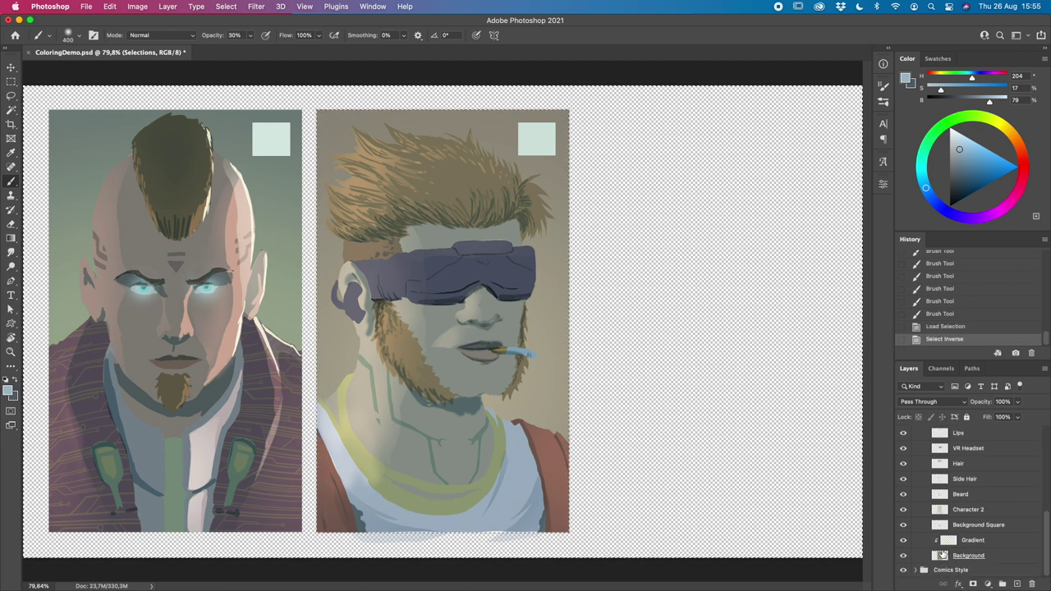
drag(1046, 550, 1049, 451)
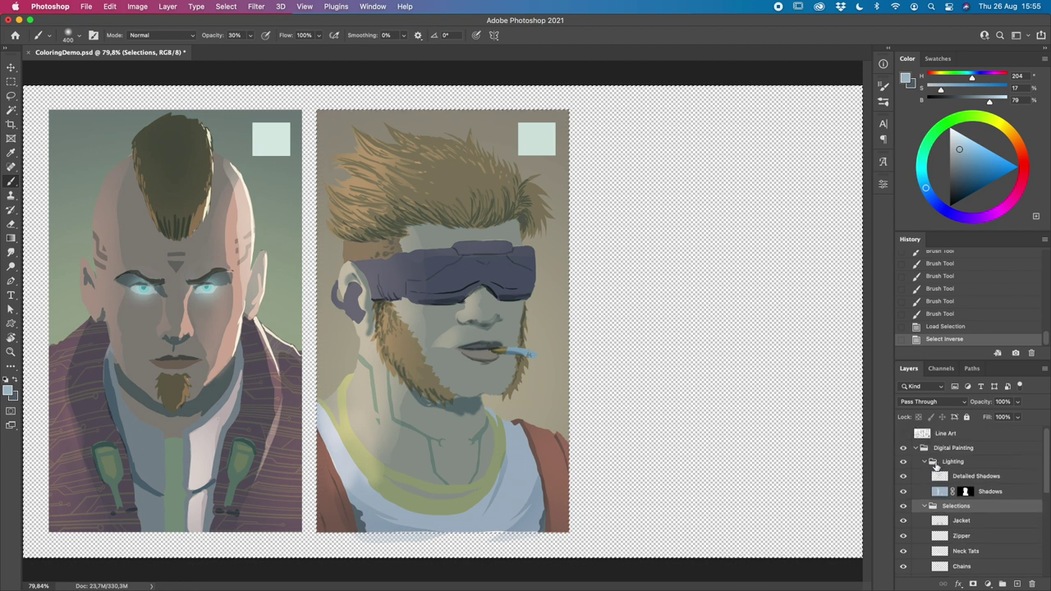
click(925, 506)
click(984, 474)
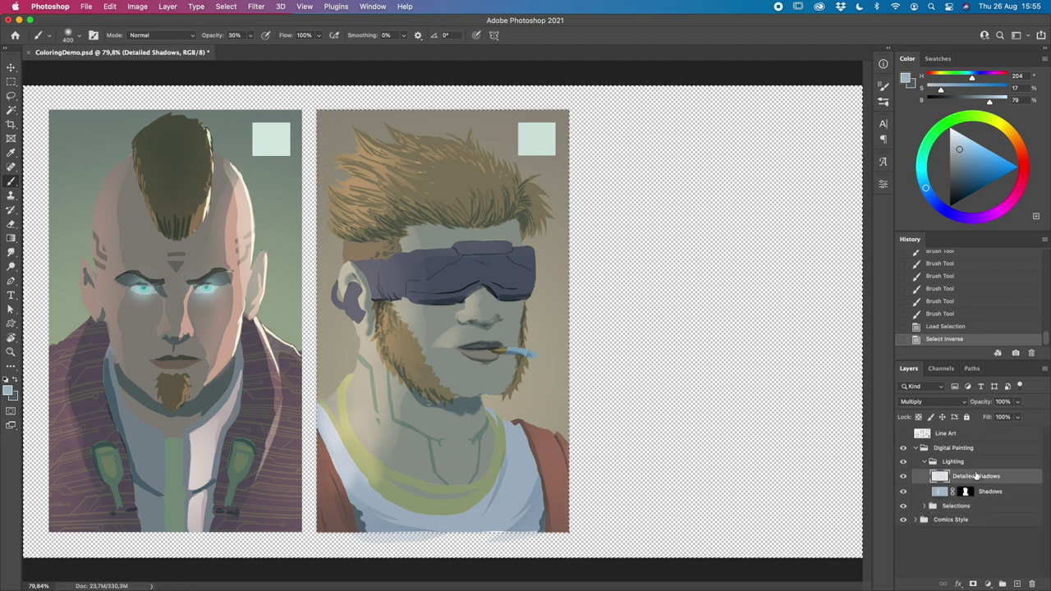
key(Delete)
key(cmd+d)
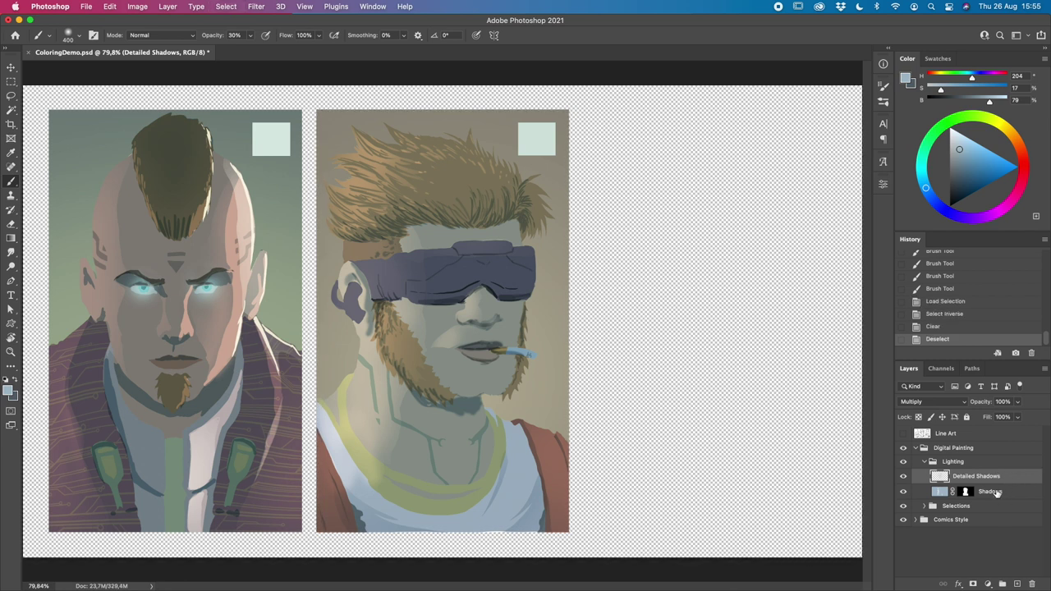
Step: Mask the Detailed Shadows layer with the Background layer's outline and make the layer's paint active again instead of the mask
click(926, 506)
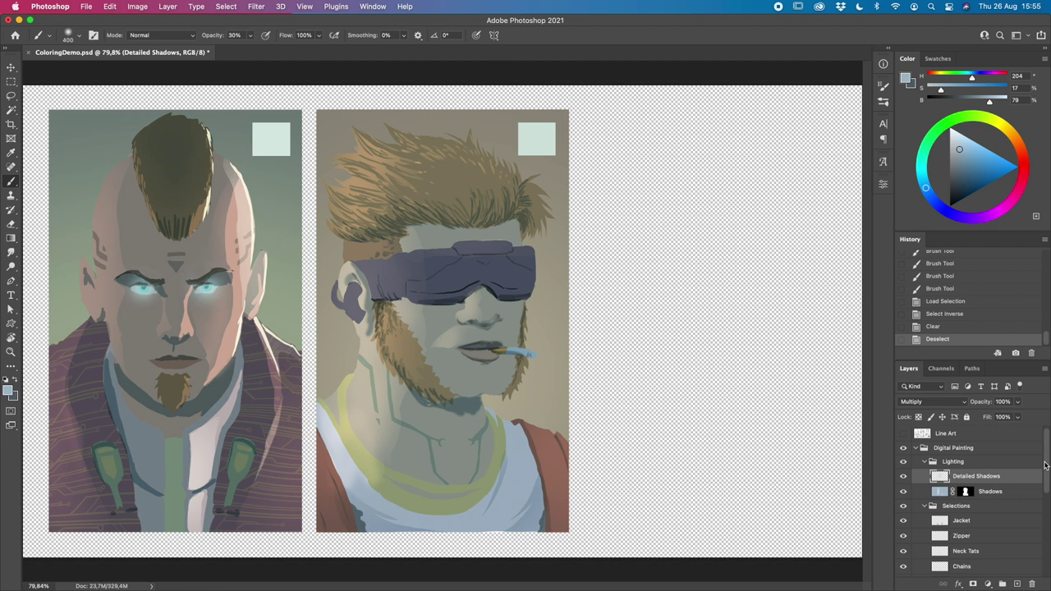
scroll(931, 505, down, 10)
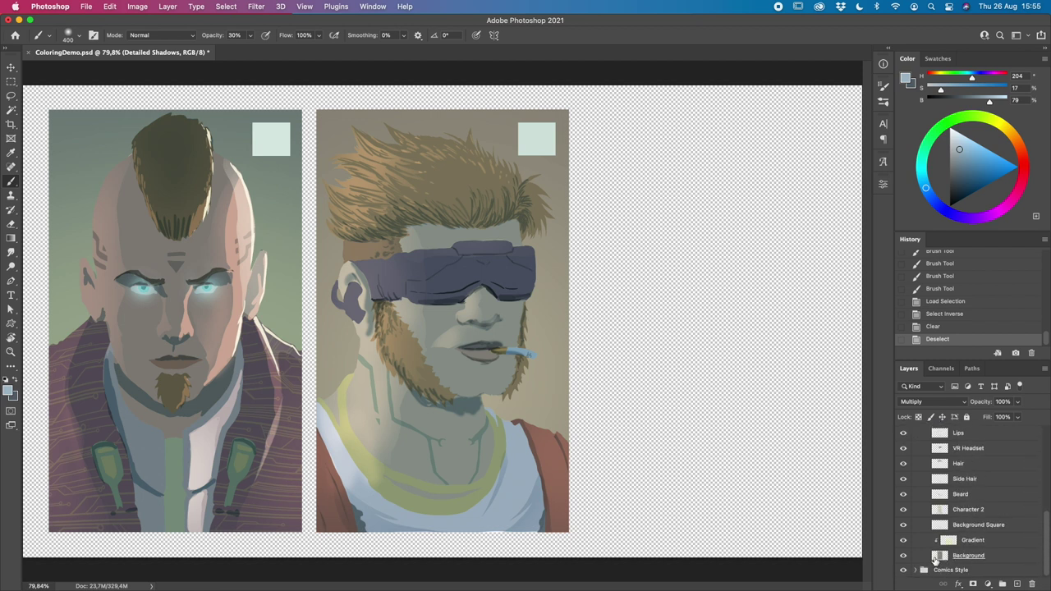
super+click(938, 555)
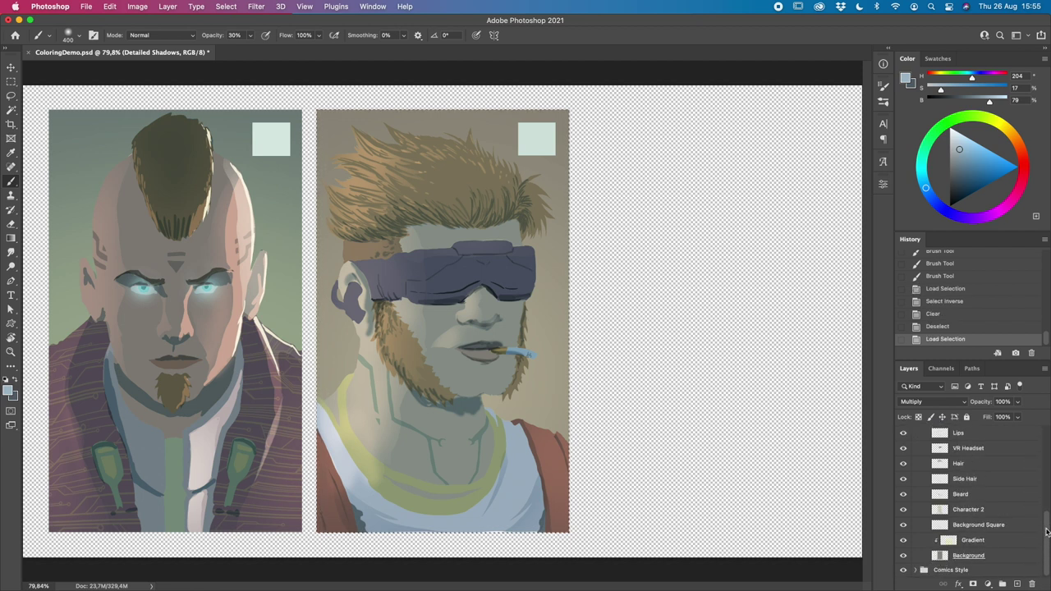
drag(1044, 532, 1045, 435)
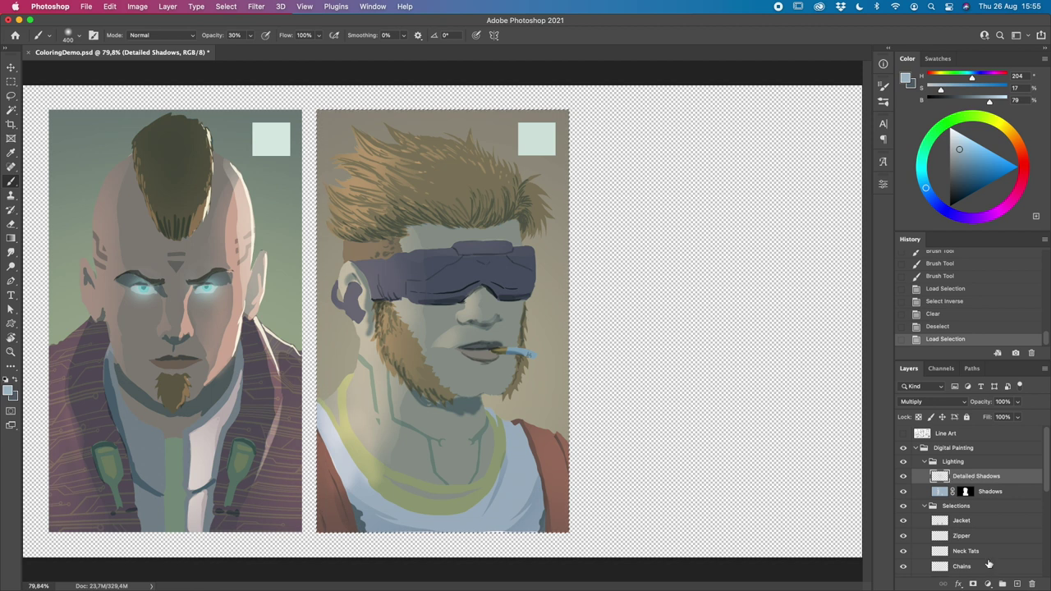
click(973, 583)
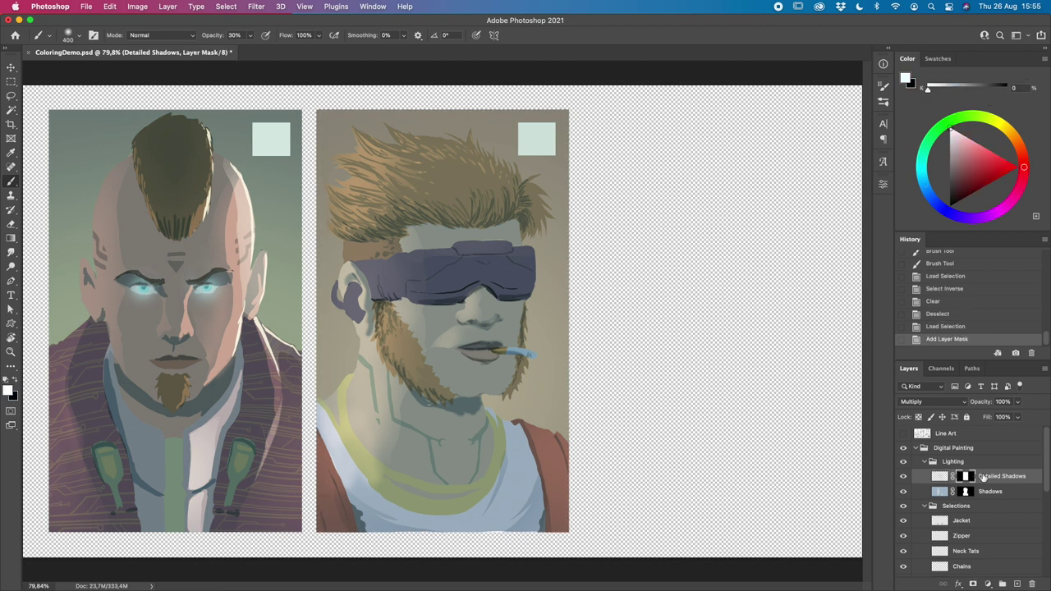
click(941, 477)
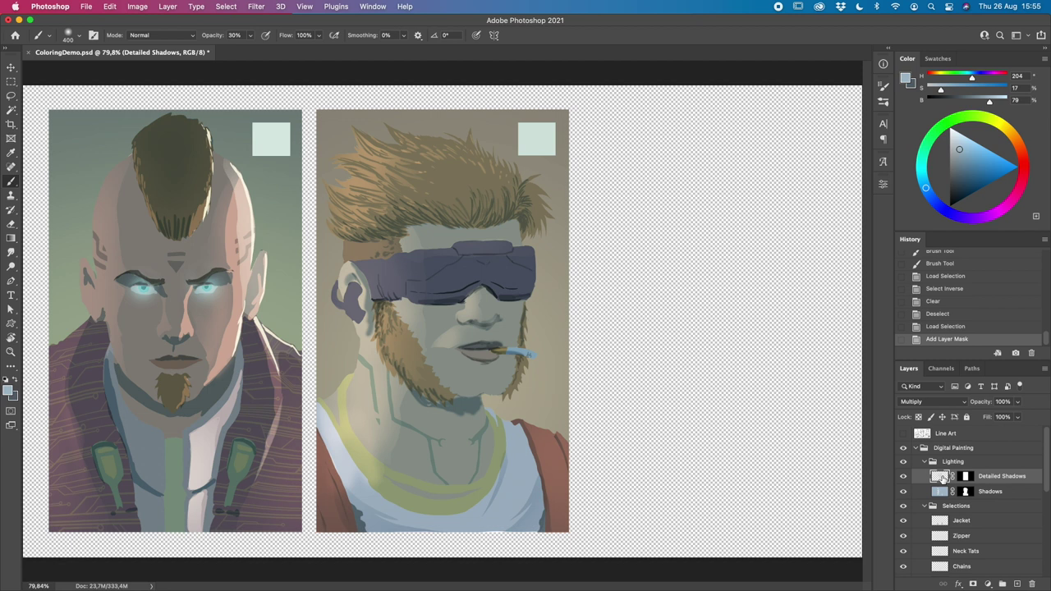
Step: Show the Line Art layer, set its opacity to 100% and duplicate it
click(903, 433)
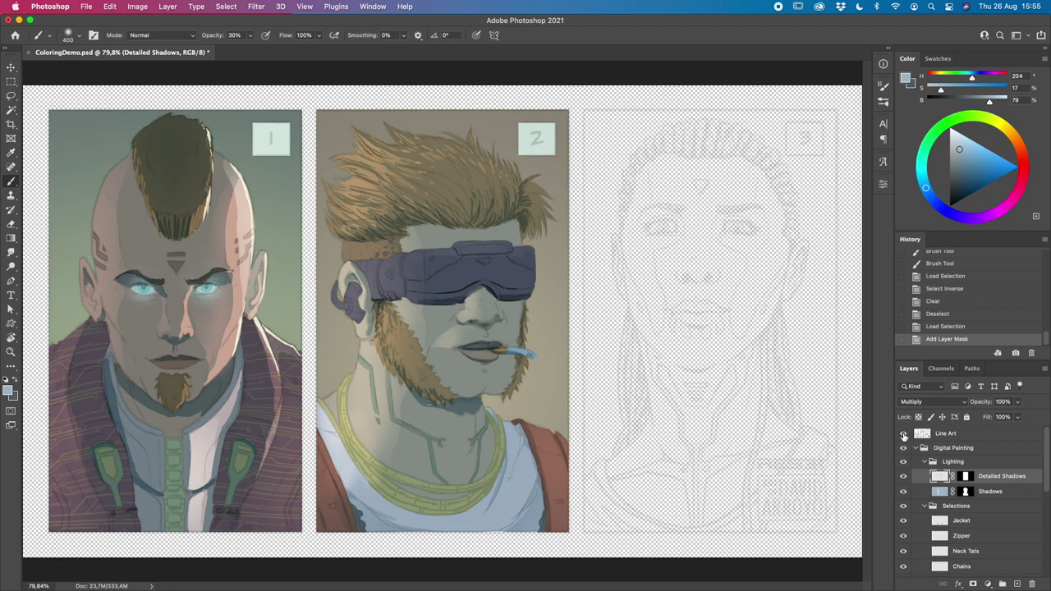
click(960, 436)
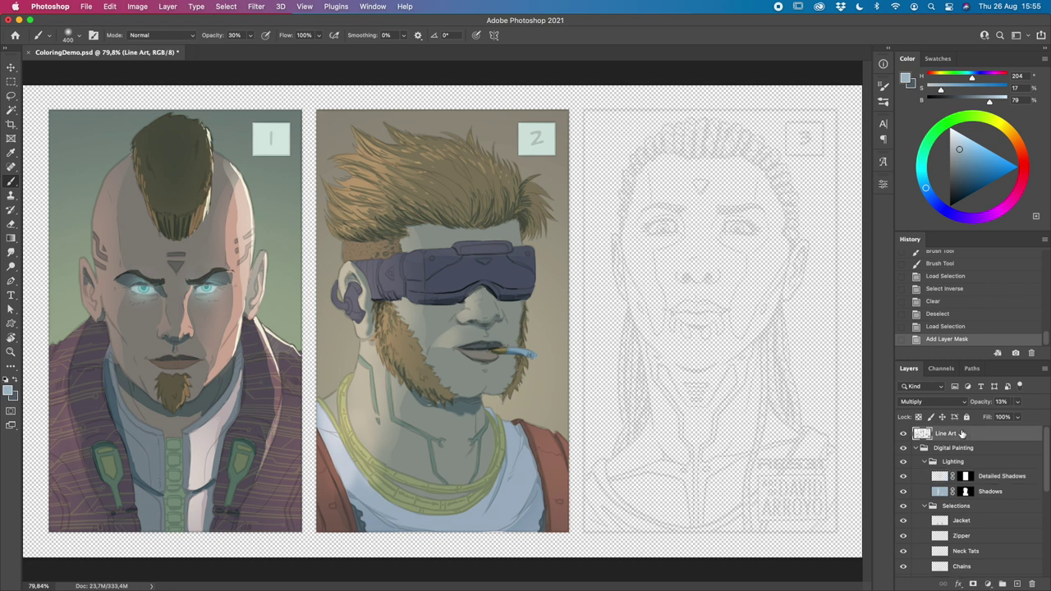
click(1015, 405)
drag(994, 416, 1045, 416)
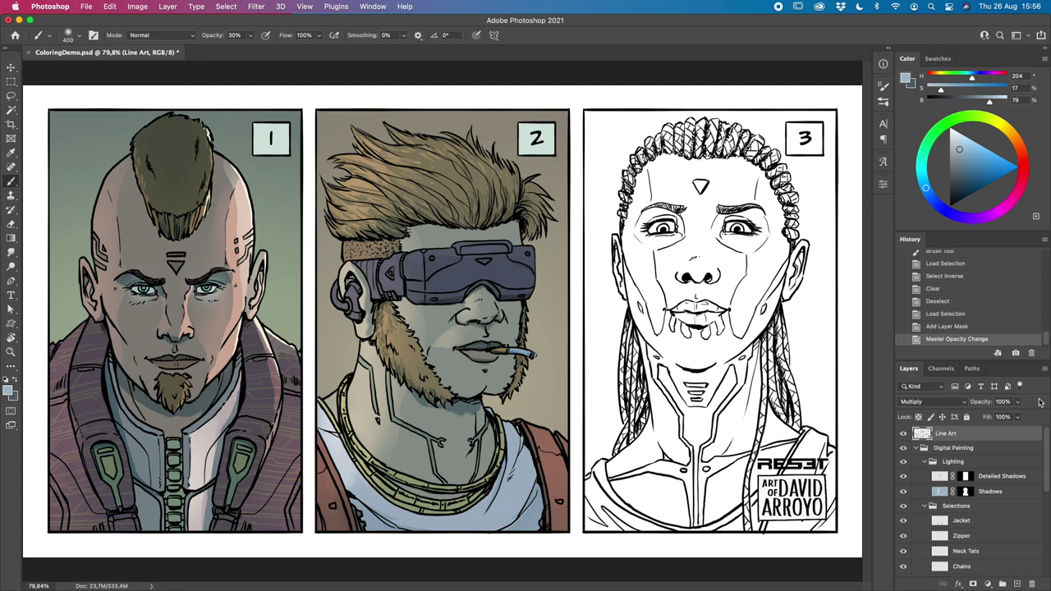
right_click(1008, 435)
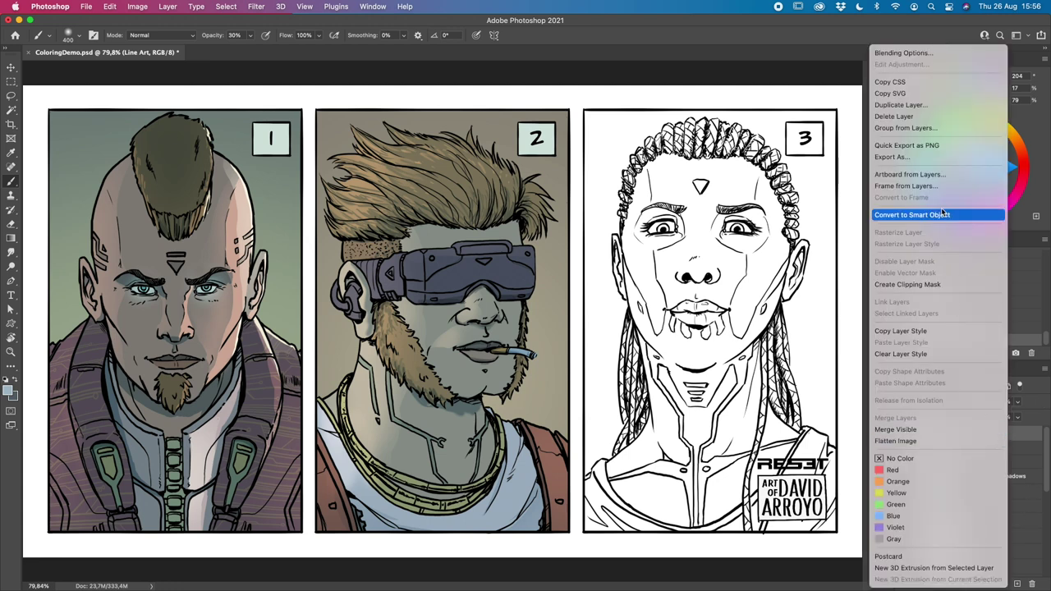
click(932, 105)
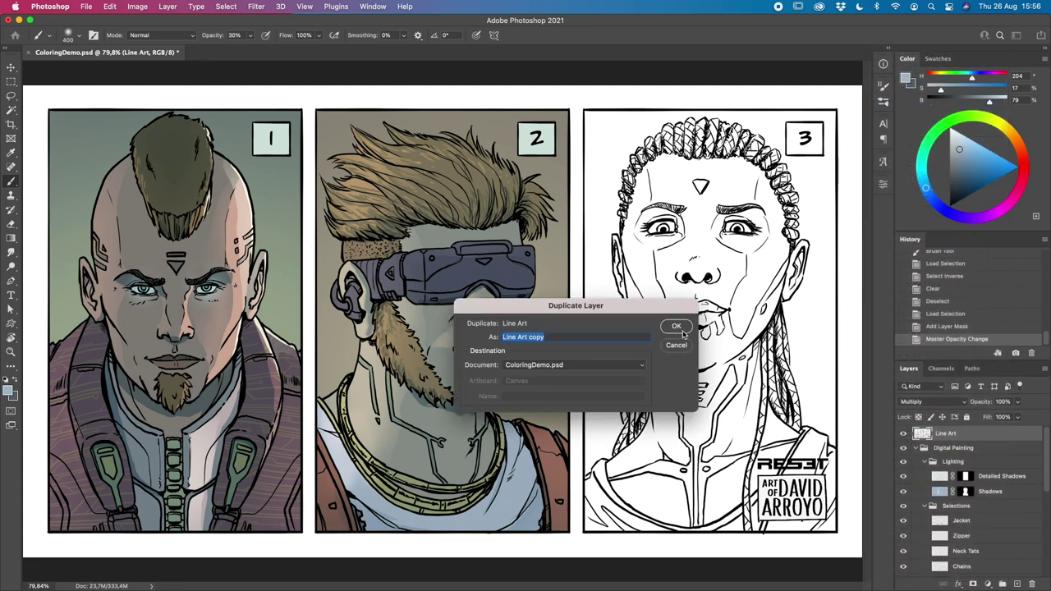
click(680, 329)
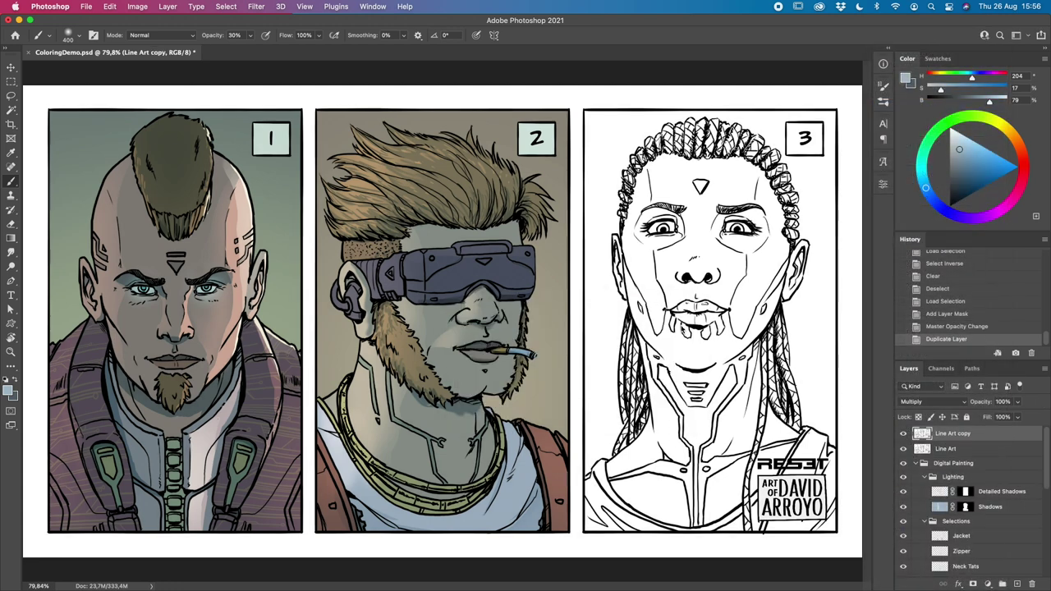
Step: Hide the duplicate and erase the second portrait's lines on the original Line Art layer with a lasso selection, keeping the frame and number
click(982, 449)
click(14, 86)
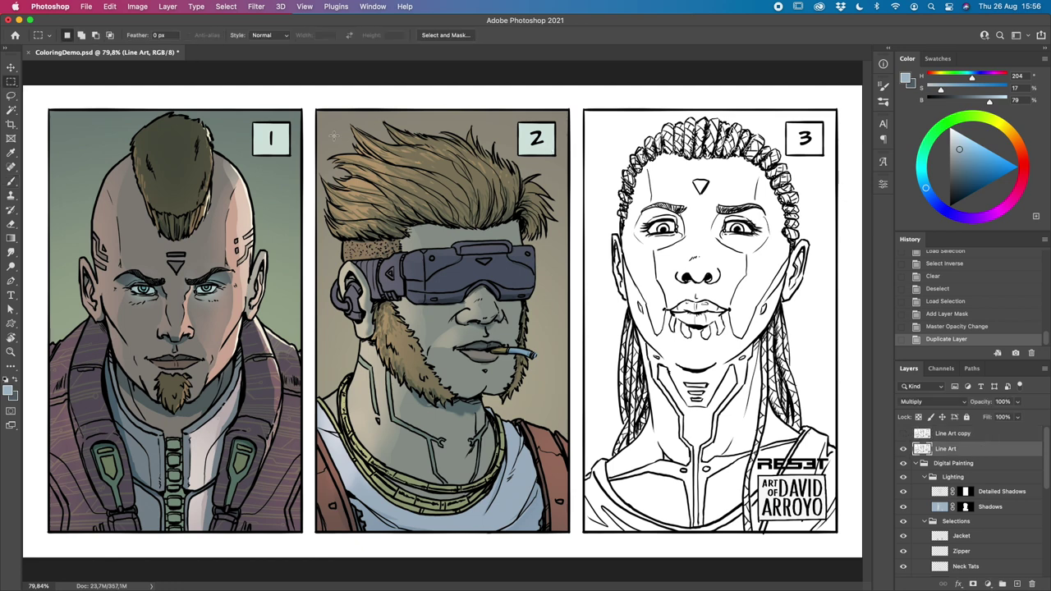
key(l)
mouse_move(351, 122)
mouse_down()
mouse_move(328, 148)
mouse_move(322, 187)
mouse_move(324, 525)
mouse_move(542, 522)
mouse_move(571, 454)
mouse_move(555, 352)
mouse_move(559, 192)
mouse_move(509, 147)
mouse_move(445, 120)
mouse_move(352, 118)
mouse_up()
mouse_move(504, 169)
mouse_down()
mouse_move(563, 166)
mouse_move(565, 130)
mouse_move(552, 146)
mouse_move(525, 149)
mouse_move(543, 131)
mouse_move(545, 115)
mouse_move(533, 113)
mouse_move(555, 111)
mouse_move(545, 113)
mouse_up()
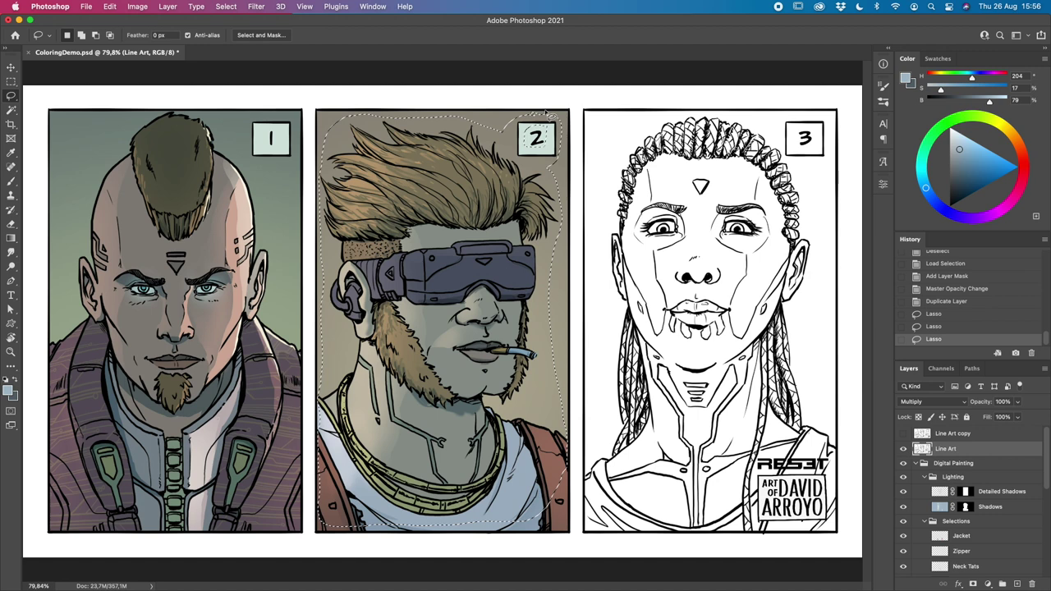
key(Delete)
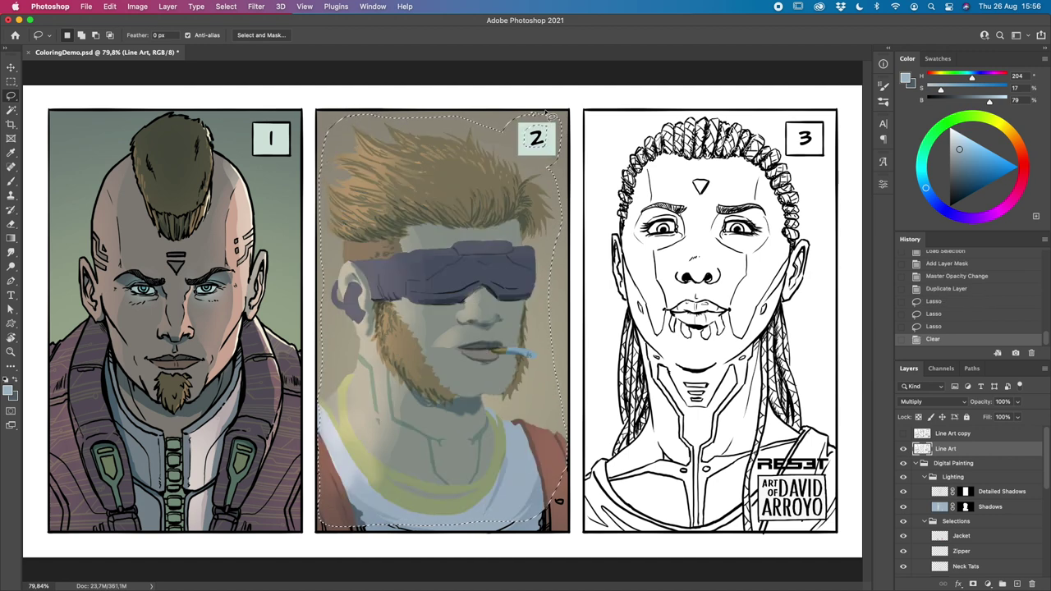
key(super+d)
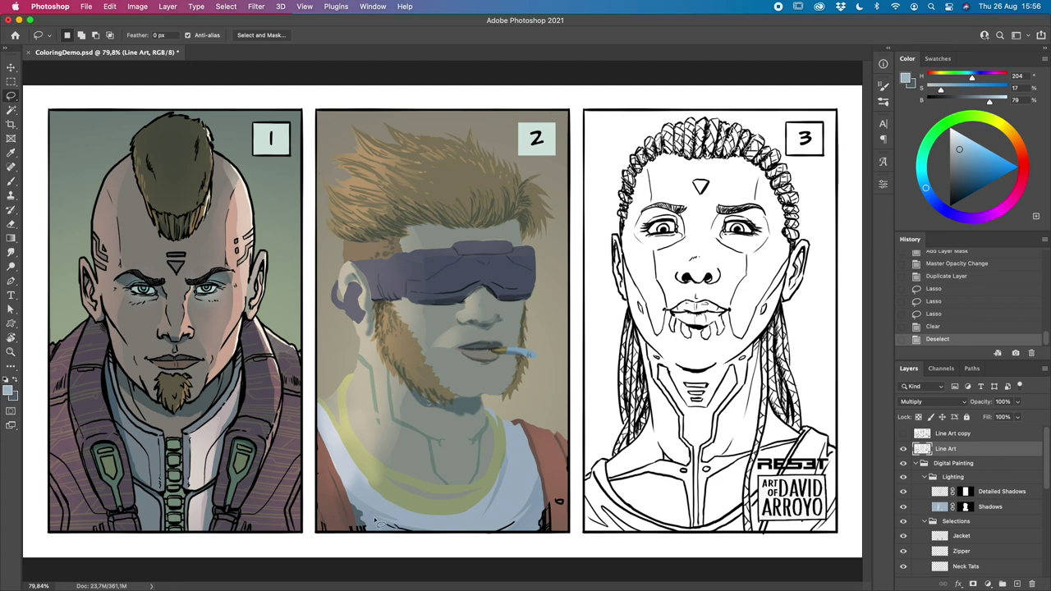
Step: Clear the leftover line art along the second panel's bottom and side edges with rectangular selections, and collapse the Lighting group
key(m)
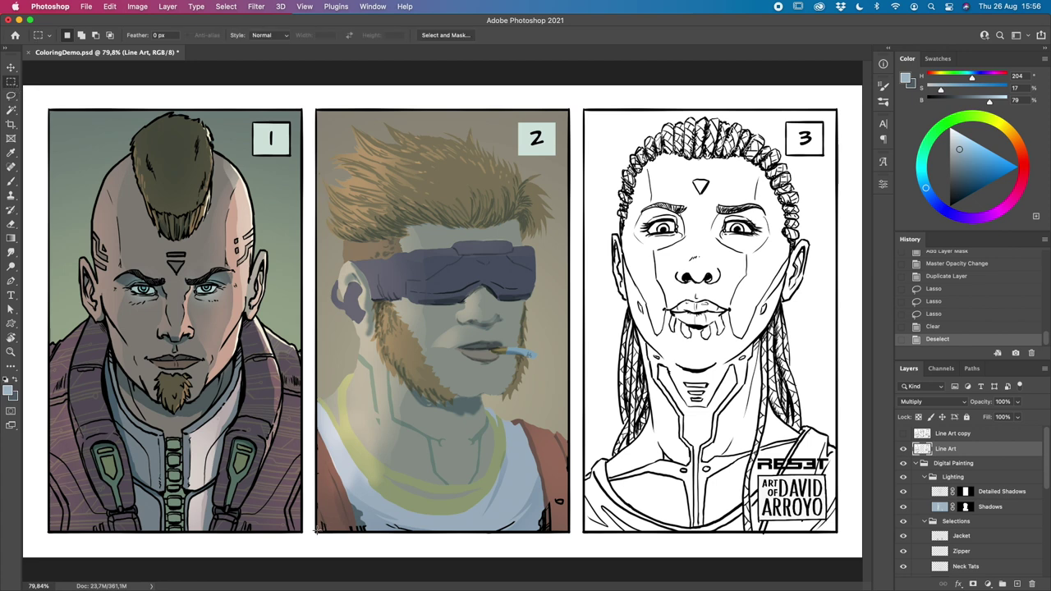
drag(316, 530, 568, 487)
key(BackSpace)
key(super+d)
drag(551, 423, 569, 522)
key(BackSpace)
key(super+d)
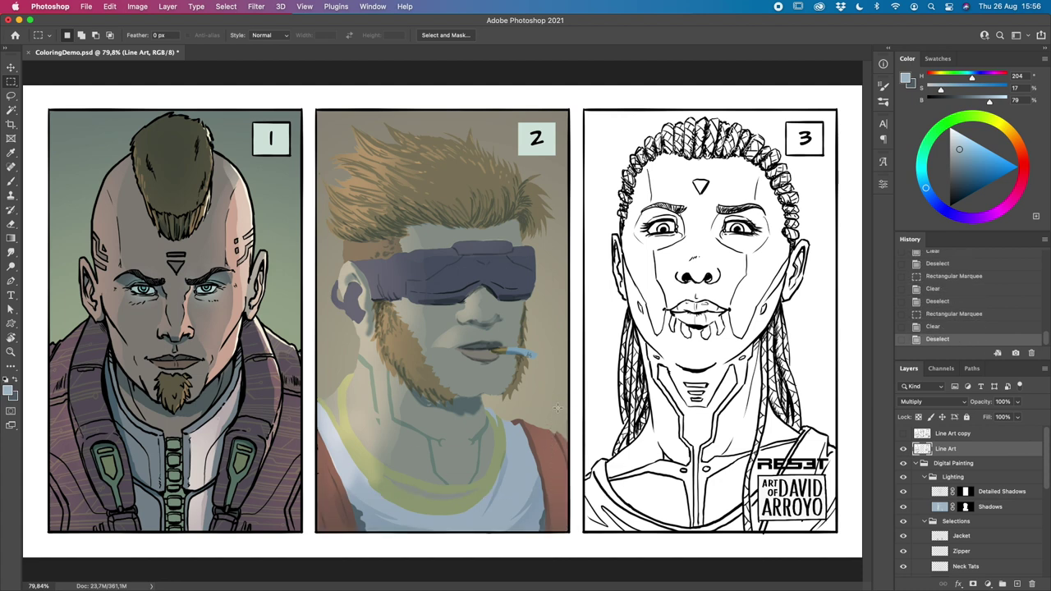
drag(340, 403, 318, 497)
key(BackSpace)
key(super+d)
click(924, 476)
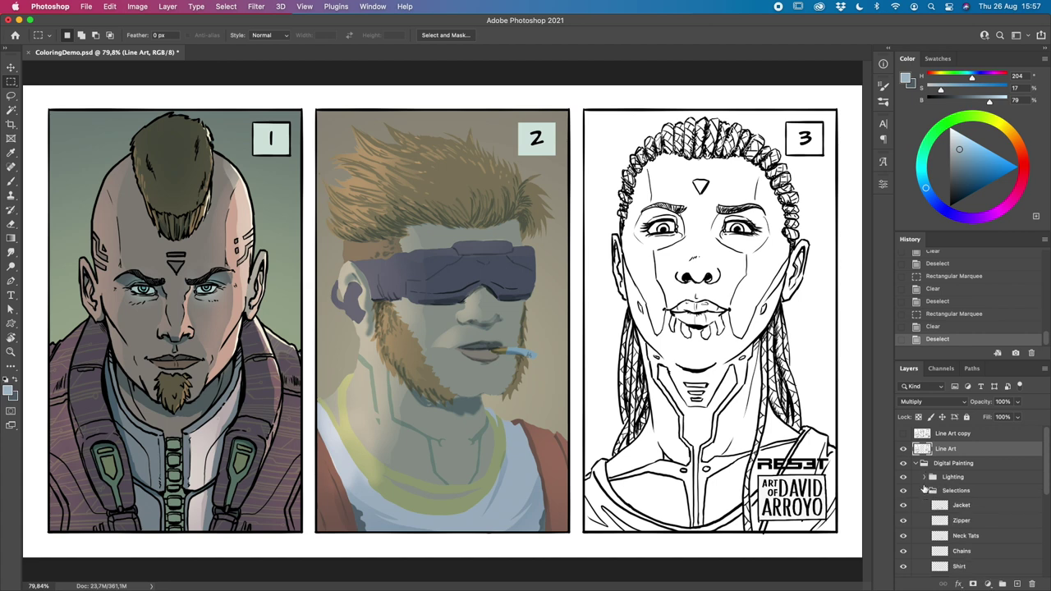
Step: Collapse the Selections and Digital Painting groups and compare the second portrait with and without the Line Art copy layer
click(924, 490)
click(914, 463)
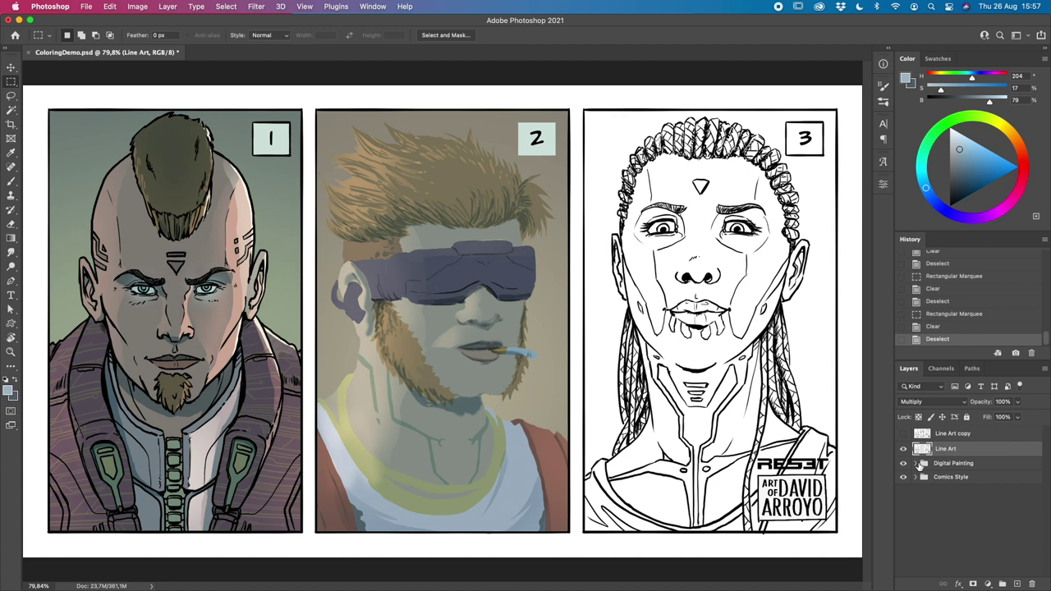
click(903, 434)
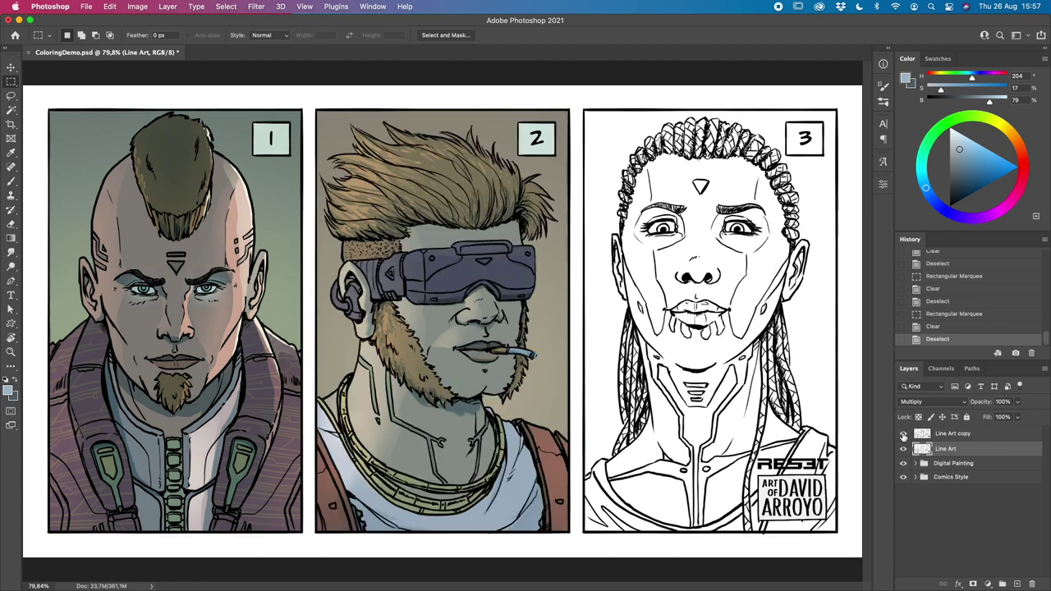
click(903, 435)
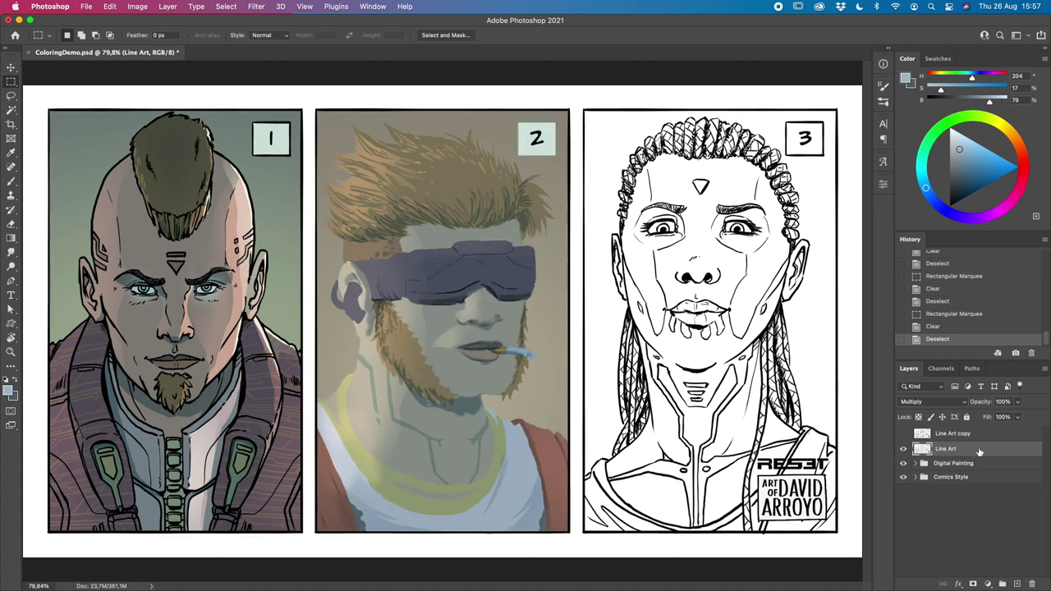
Step: Lasso the number 2 on the Line Art layer, fade it with a 250 px eraser and deselect
click(12, 96)
mouse_move(538, 124)
mouse_down()
mouse_move(530, 137)
mouse_move(552, 156)
mouse_move(539, 127)
mouse_up()
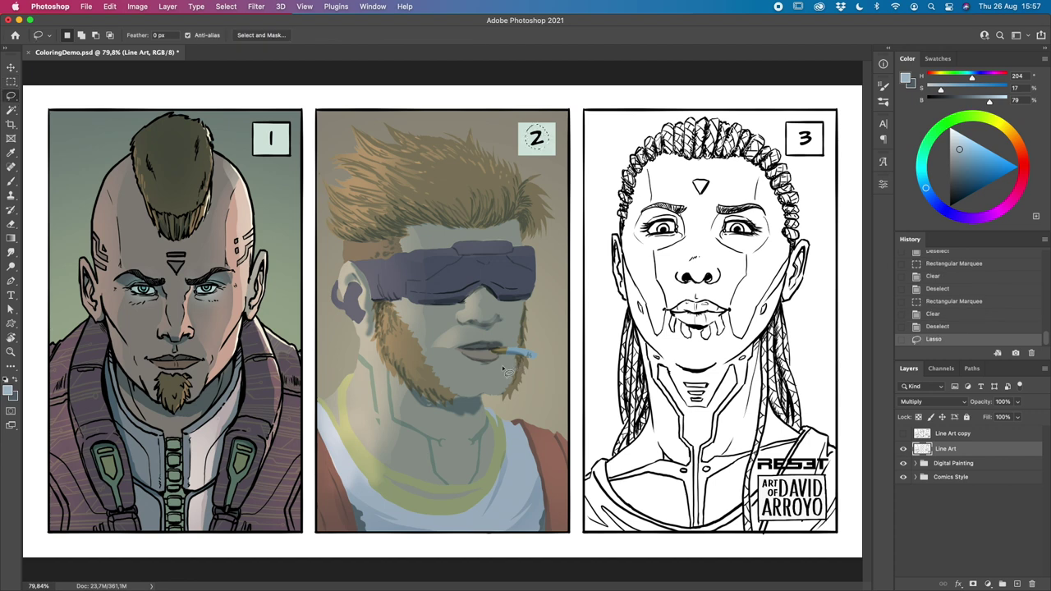
click(12, 224)
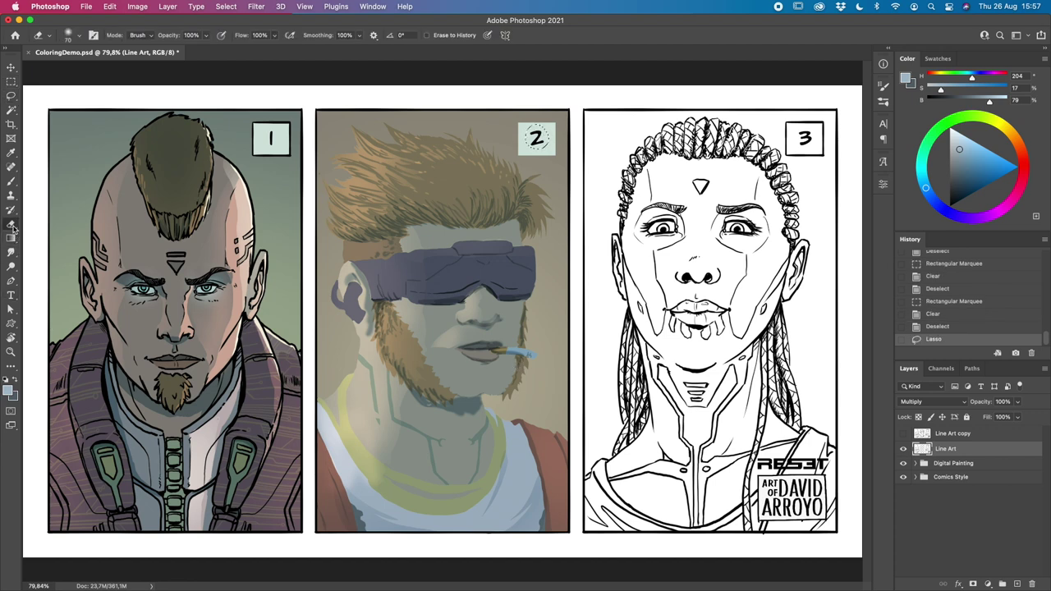
key(bracketright)
key(bracketright)
key(bracketright)
key(bracketright)
key(bracketright)
key(bracketright)
key(bracketright)
key(bracketright)
click(536, 138)
click(536, 138)
click(536, 138)
click(536, 138)
key(ctrl+d)
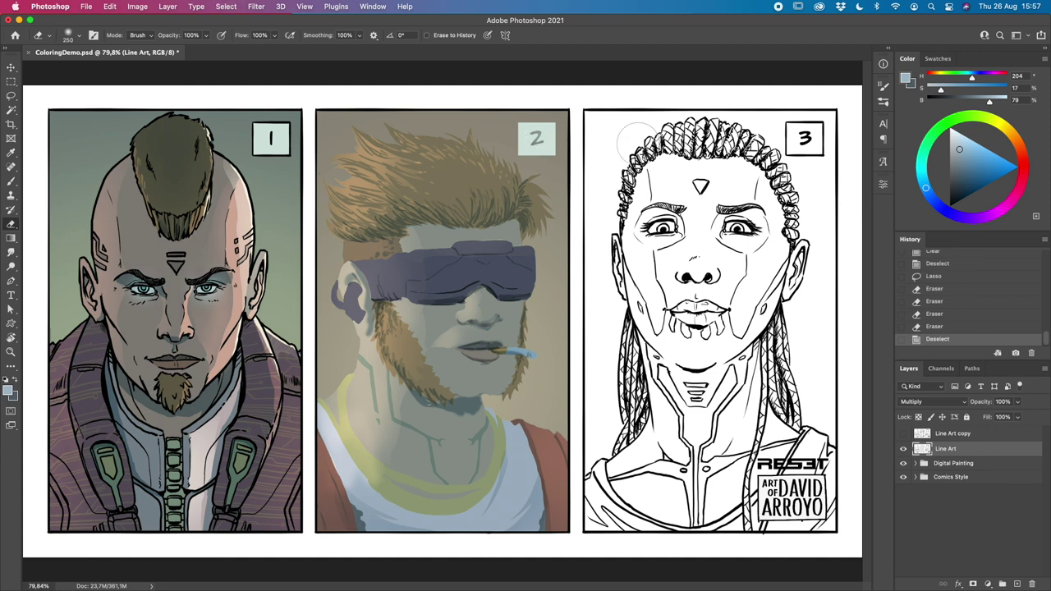
click(551, 141)
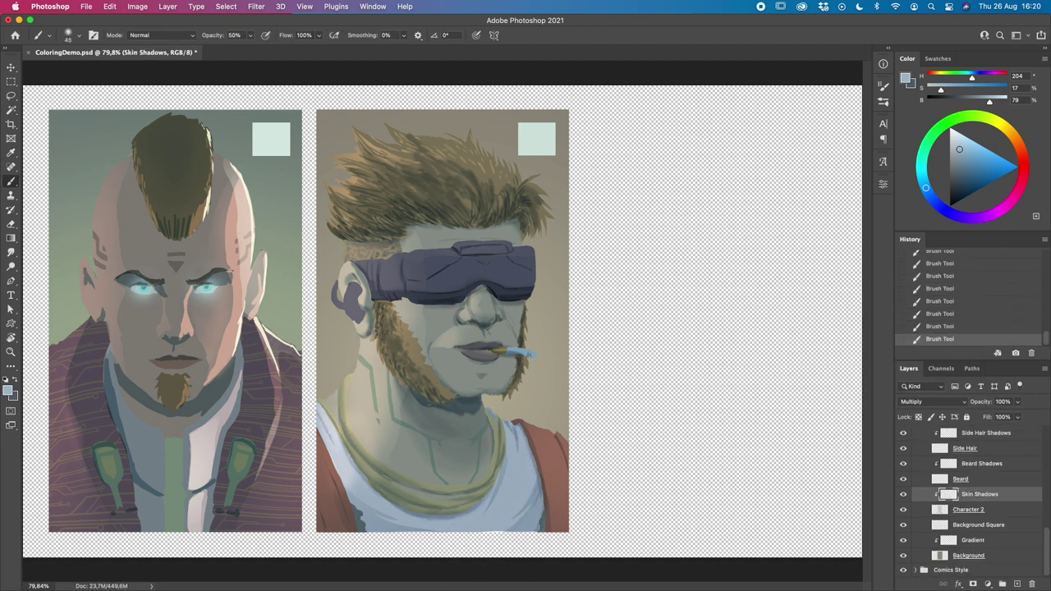
Step: Paint shadows on the second portrait's jacket, adjusting the brush size for finer and broader strokes
drag(555, 496, 539, 461)
key(bracketleft)
key(bracketleft)
key(bracketleft)
key(bracketleft)
key(bracketleft)
key(bracketleft)
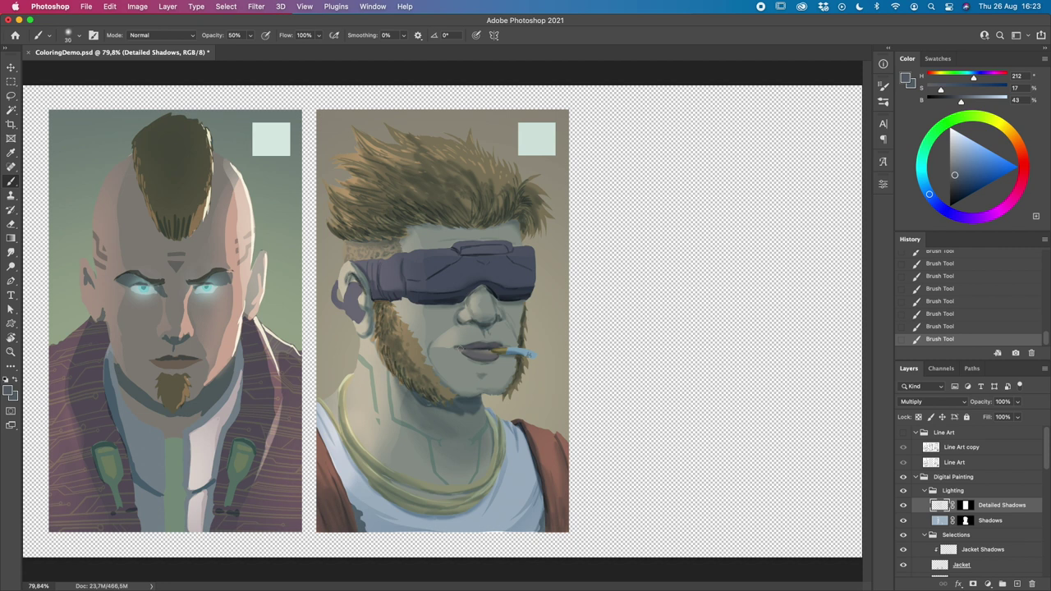
key(bracketright)
key(bracketright)
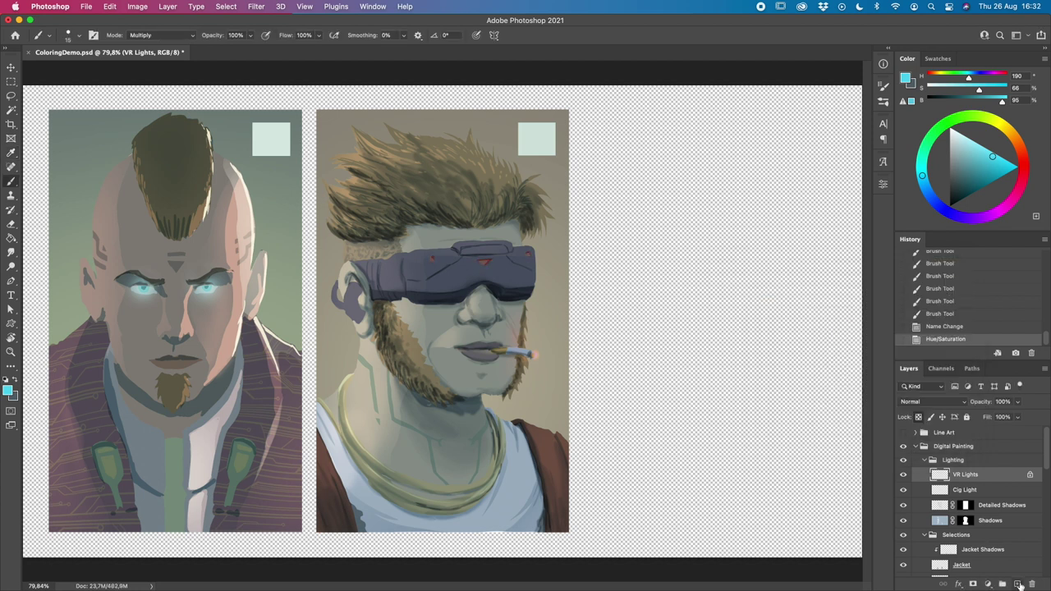
Step: Brush pale teal light over the lassoed back of the head and neck on the Color Dodge Lighting layer at 20% opacity
click(277, 36)
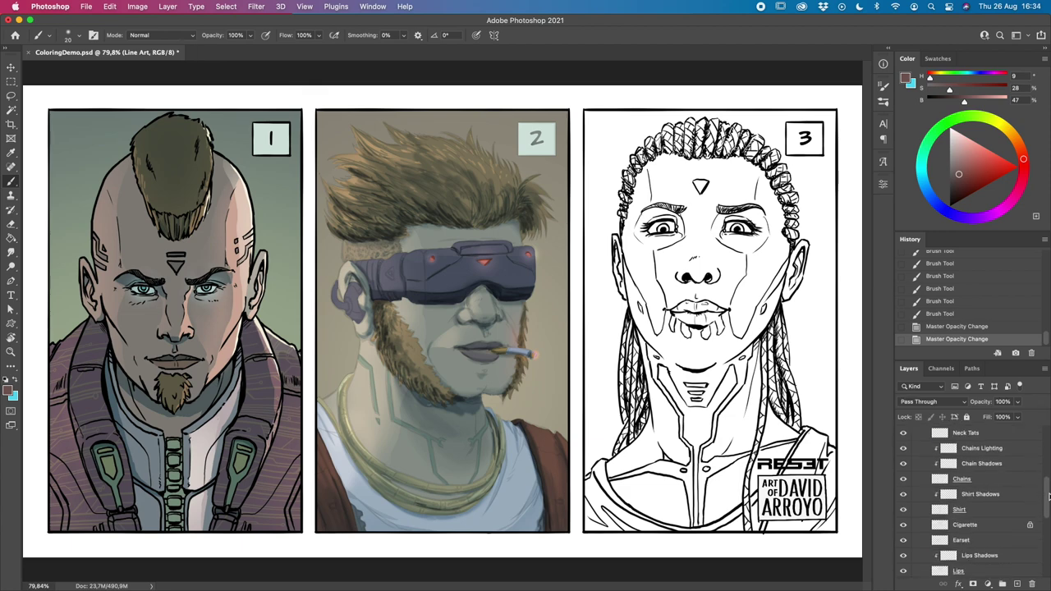
right_click(121, 248)
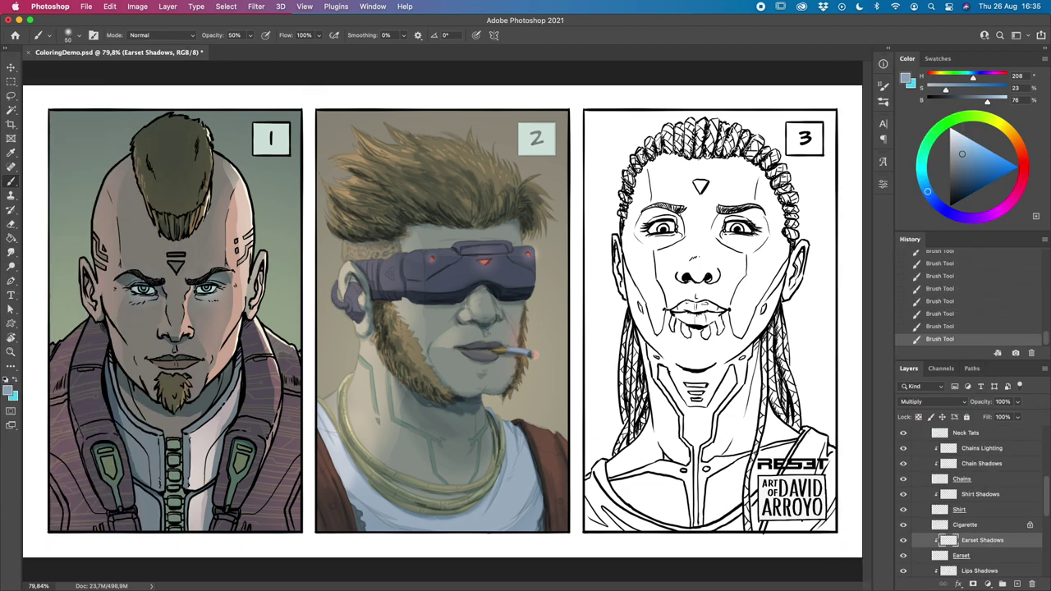
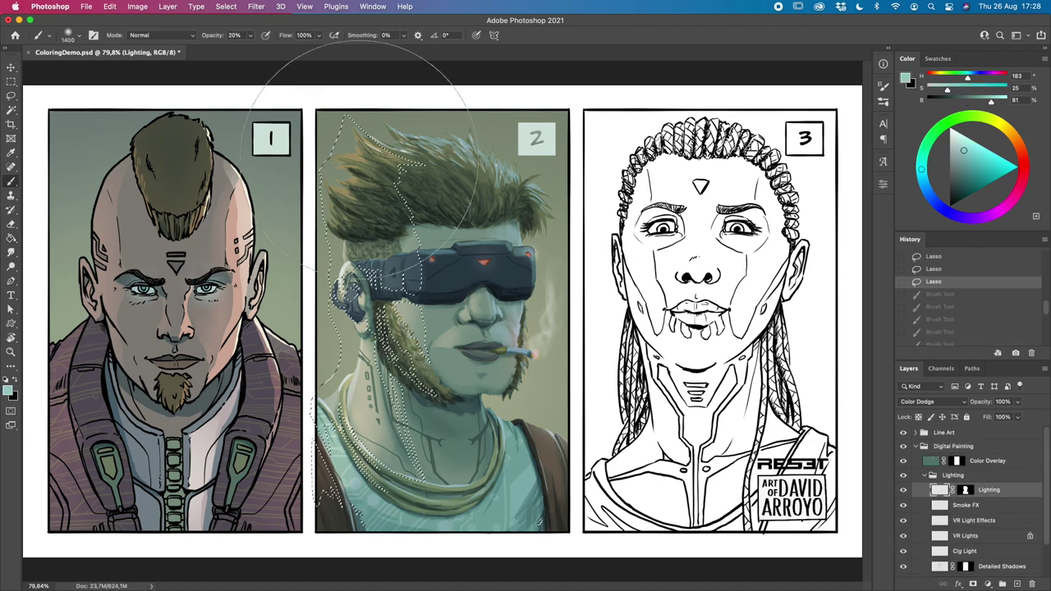
drag(343, 235, 373, 220)
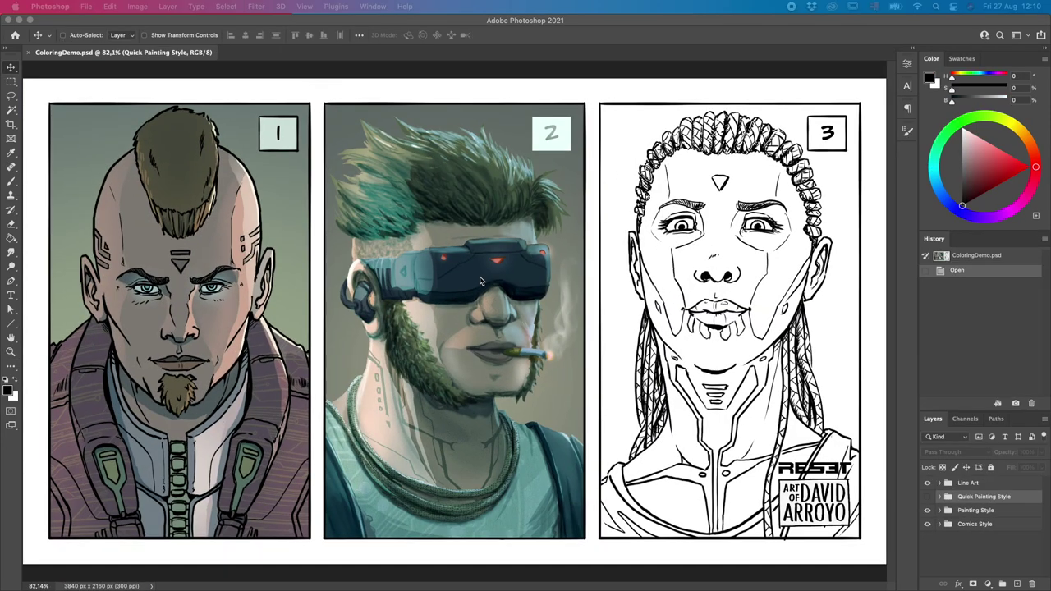
Step: Expand the Painting Style group, enlarge the layer list and look over the adjustment and lighting layers
click(995, 510)
click(940, 511)
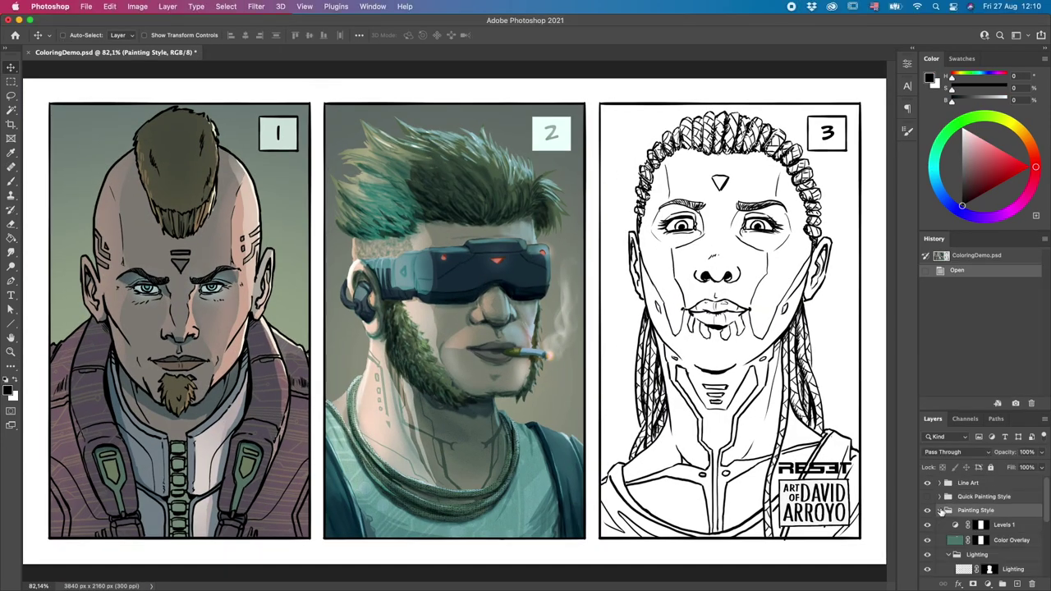
drag(1047, 498, 1046, 535)
drag(988, 408, 990, 311)
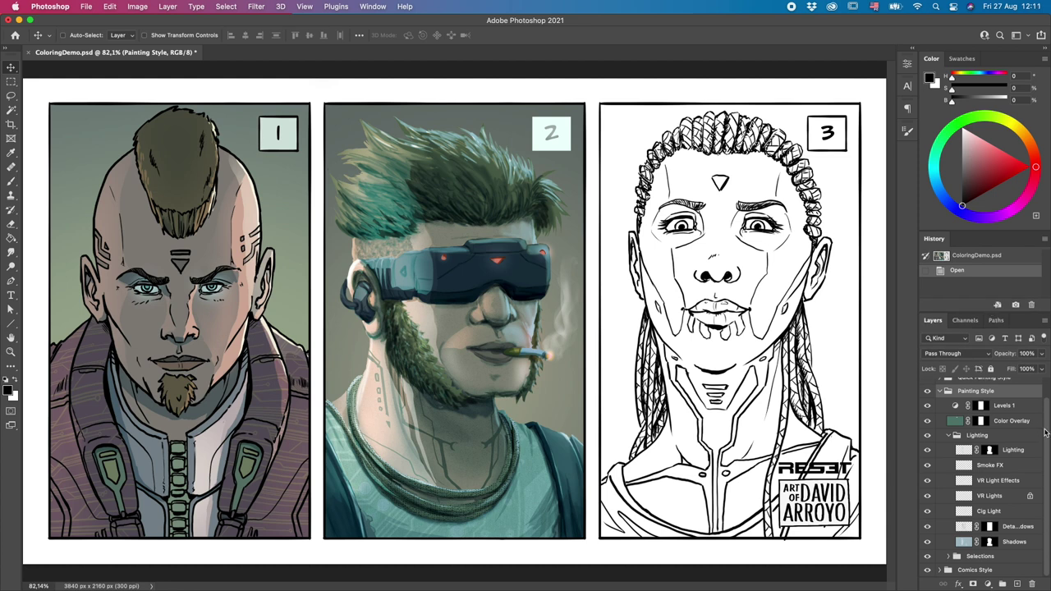
scroll(1041, 455, up, 1)
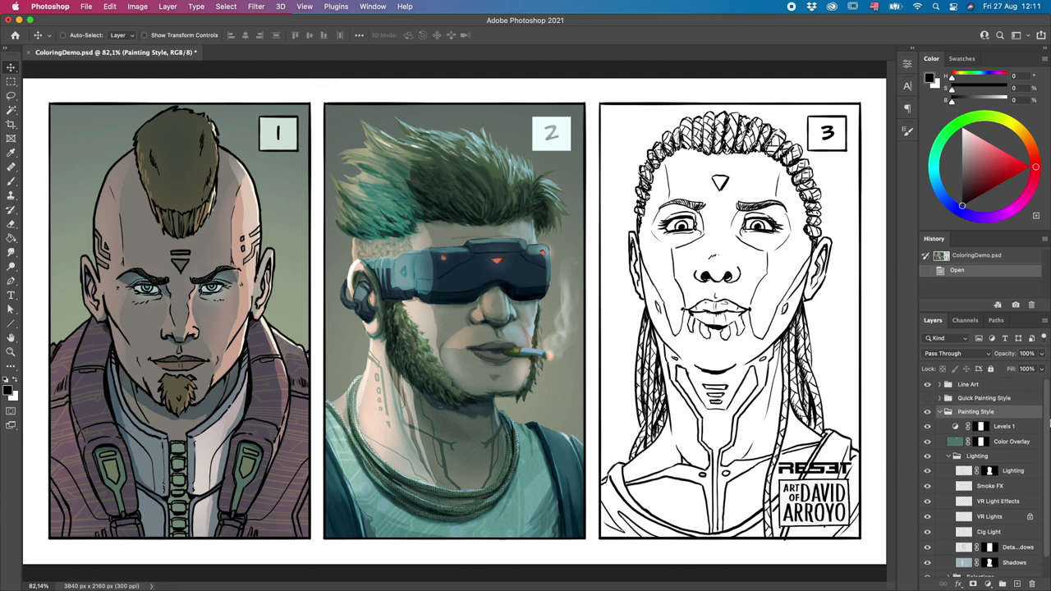
scroll(1046, 480, down, 1)
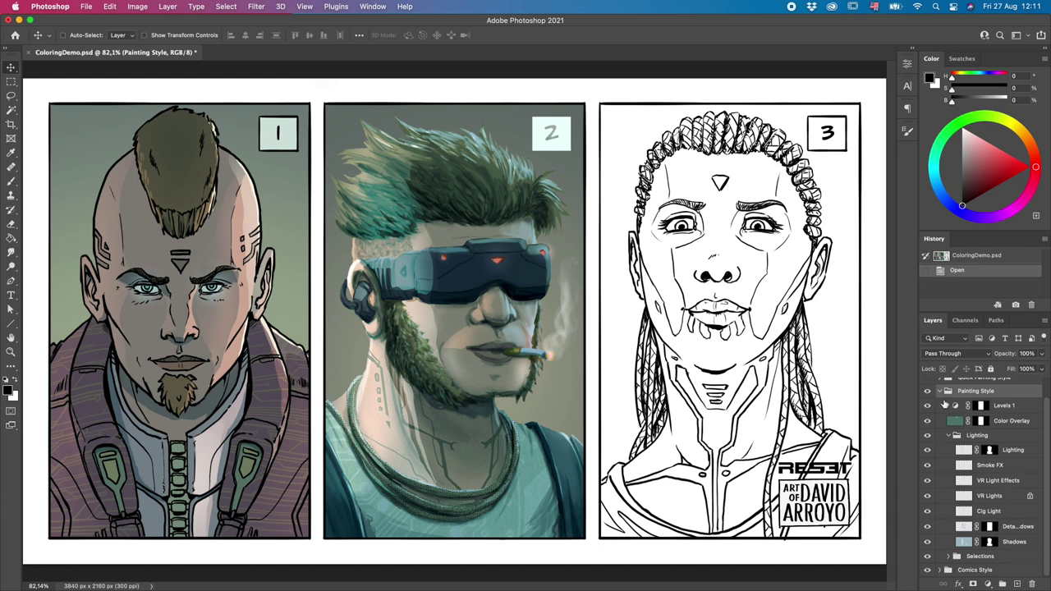
Step: Collapse the Lighting group and expand the Selections group down to its Background layer
click(939, 391)
click(939, 411)
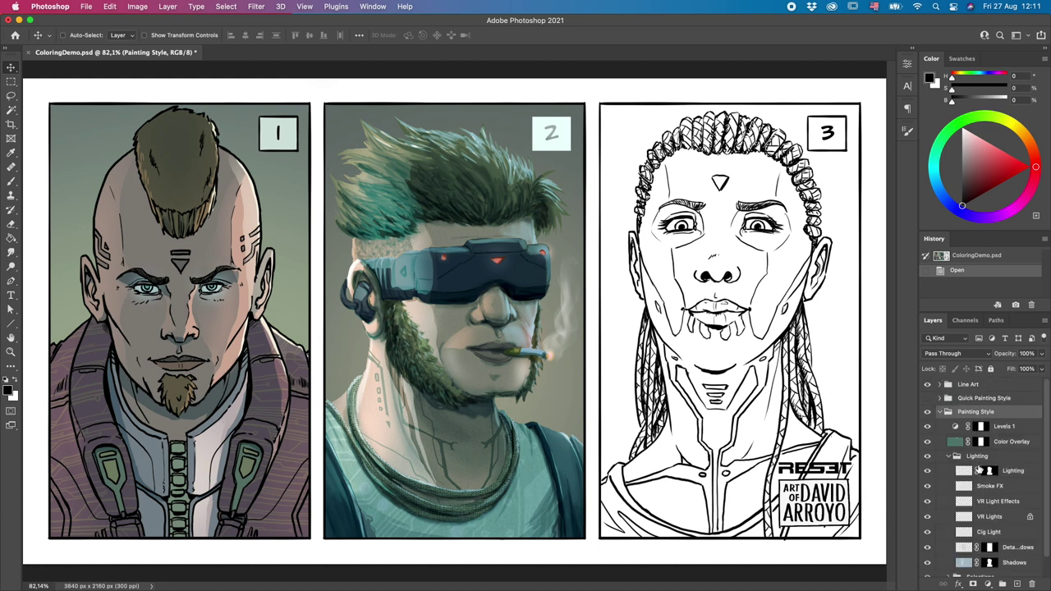
click(949, 455)
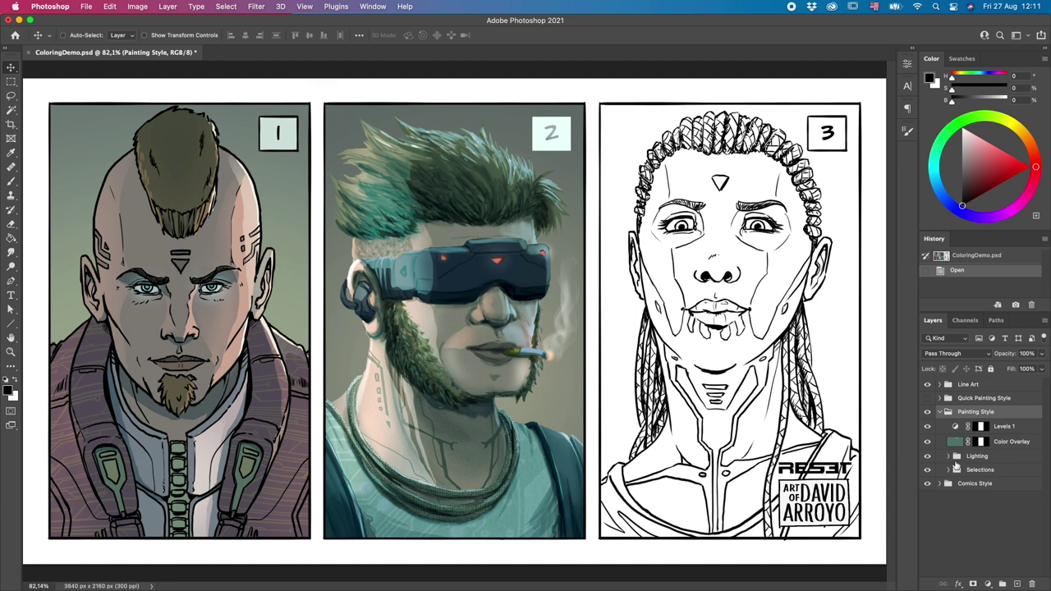
click(948, 469)
drag(1044, 417, 1044, 566)
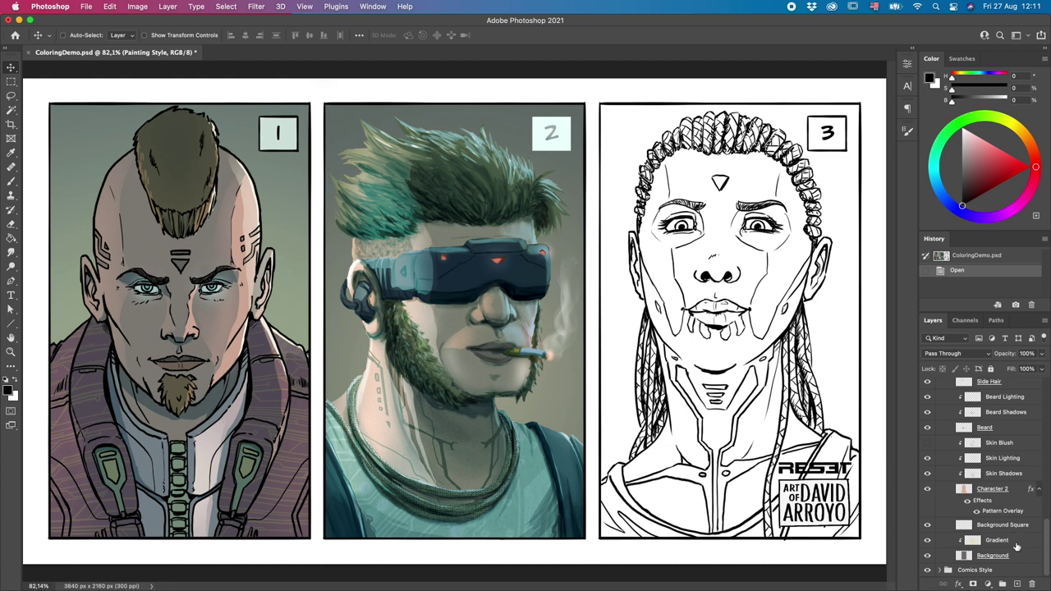
Step: Review the Background, Character 2, Beard, Skin Shadows, Skin Lighting and Skin Blush layers by selecting each in turn
click(1020, 555)
click(1017, 491)
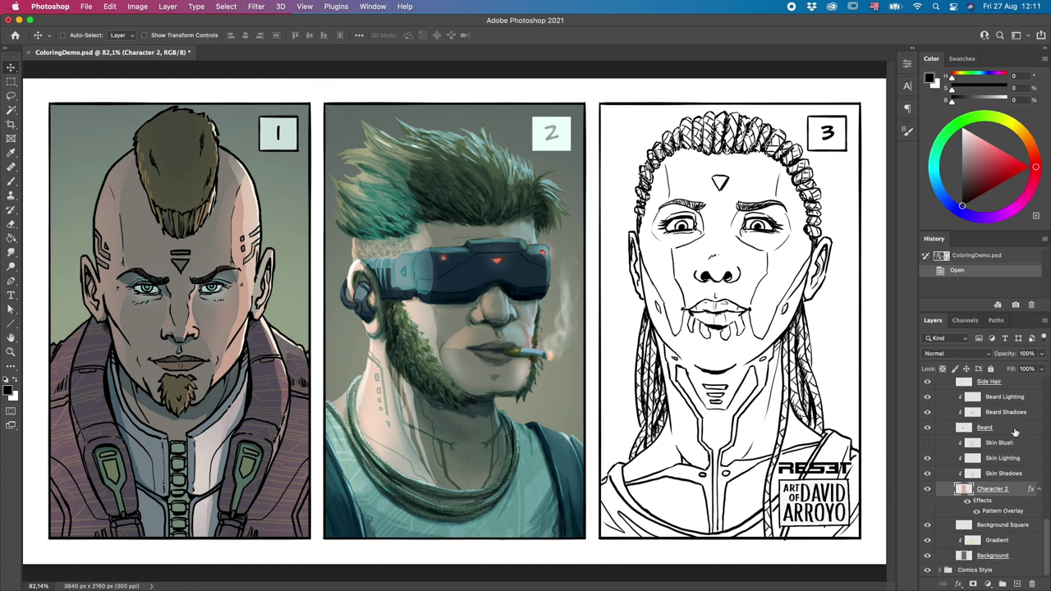
click(1017, 437)
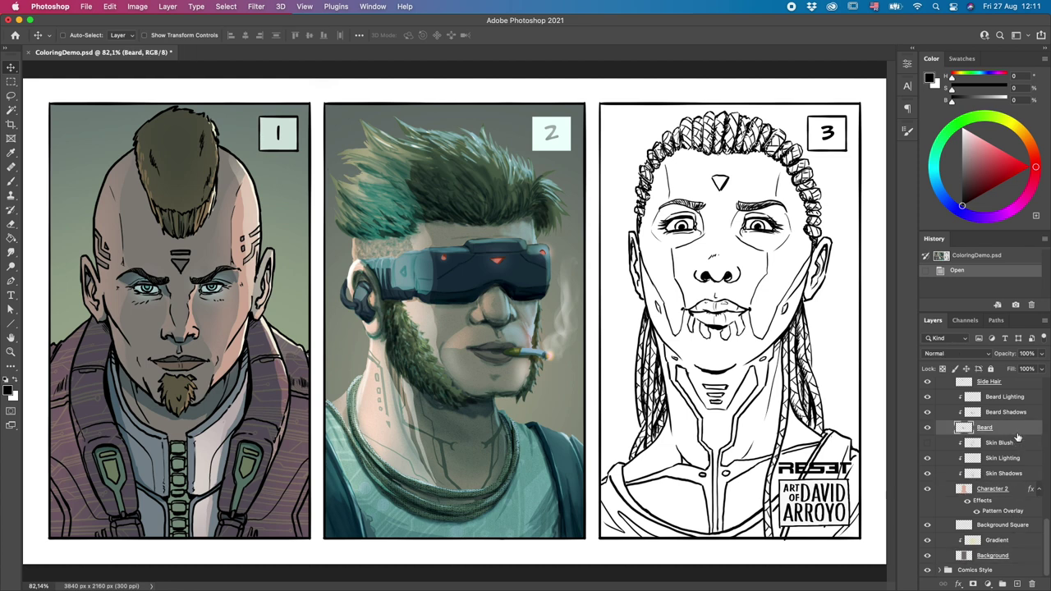
click(1030, 475)
click(1023, 459)
click(1023, 447)
drag(1046, 530, 1046, 519)
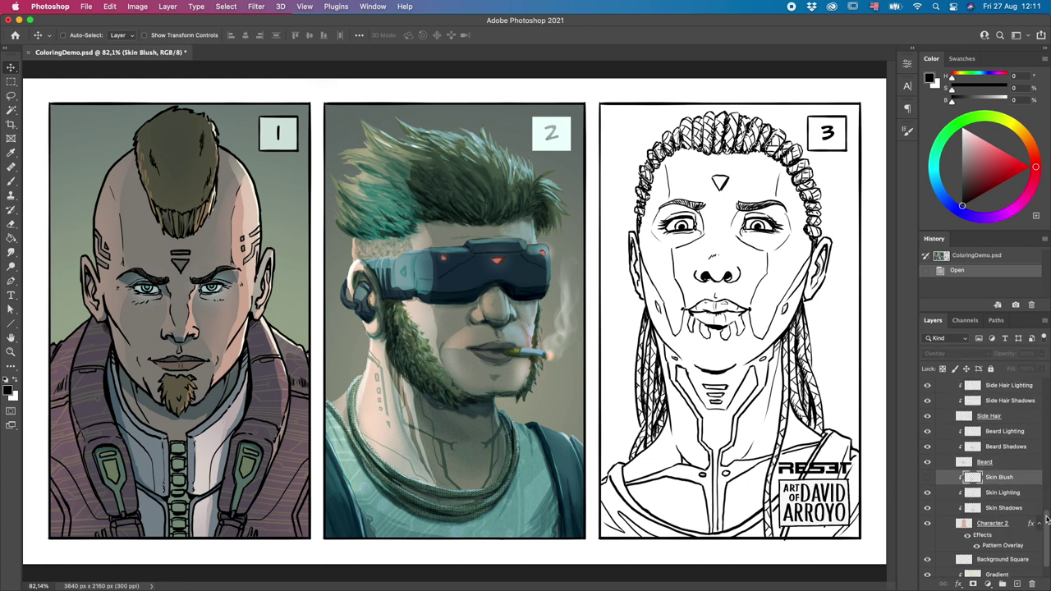
Step: Compare the face with and without Skin Shadows and Skin Lighting, and make the Skin Blush layer visible and active
click(1021, 509)
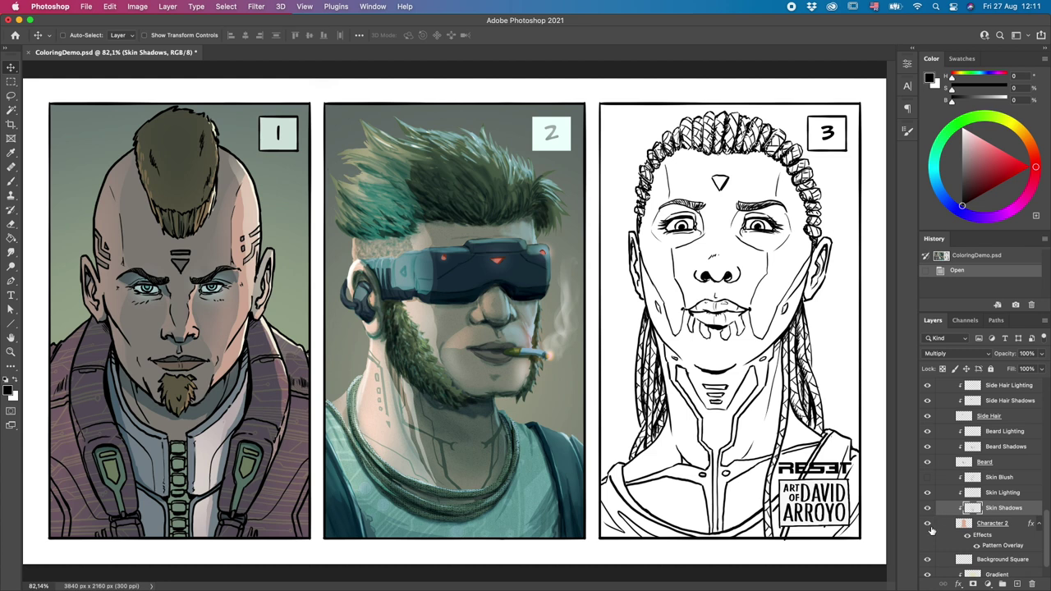
click(927, 508)
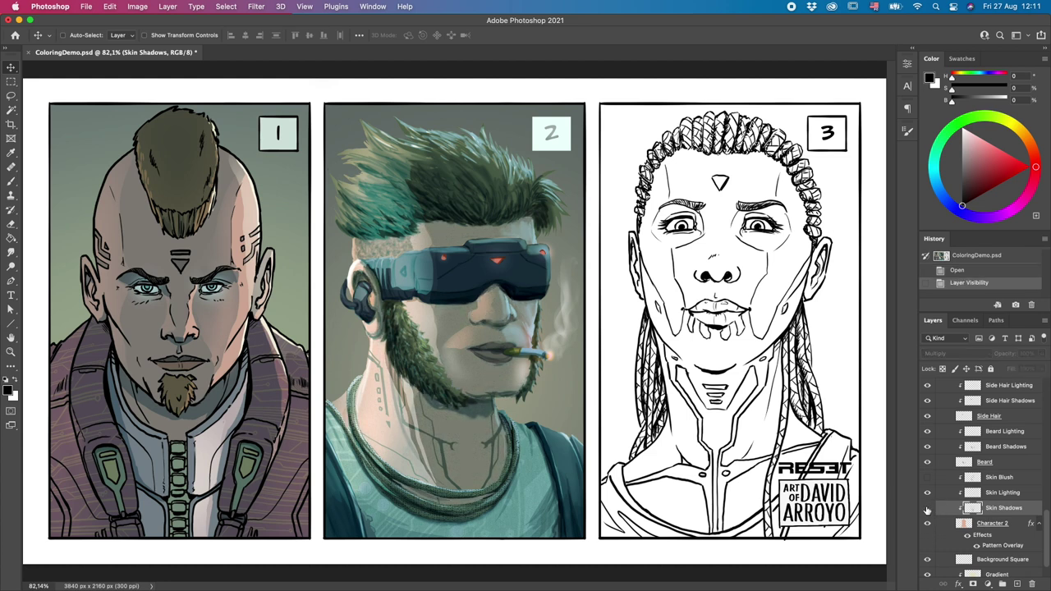
click(927, 509)
click(927, 493)
click(927, 492)
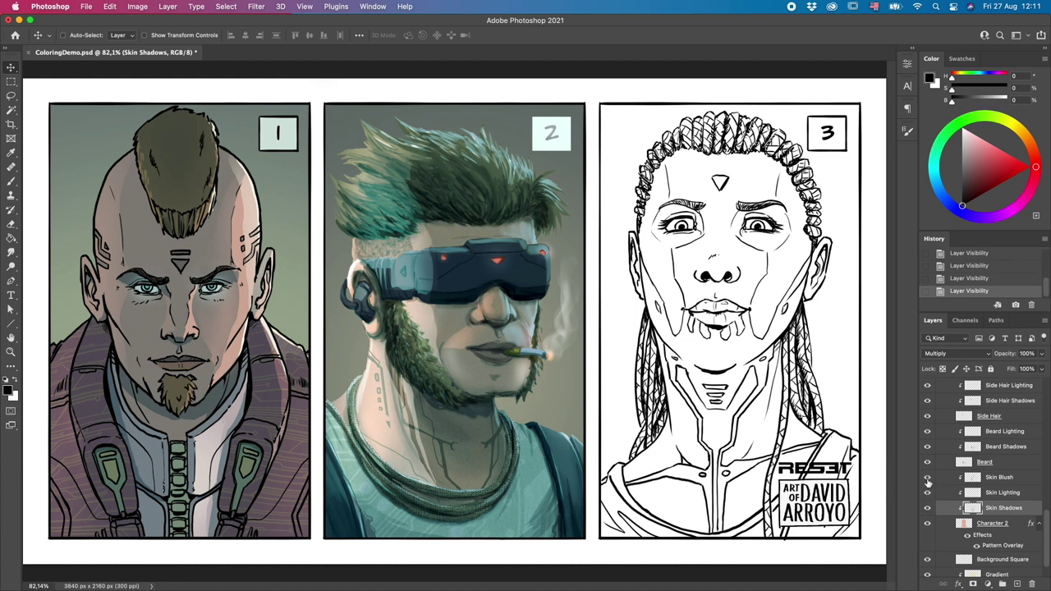
click(1022, 480)
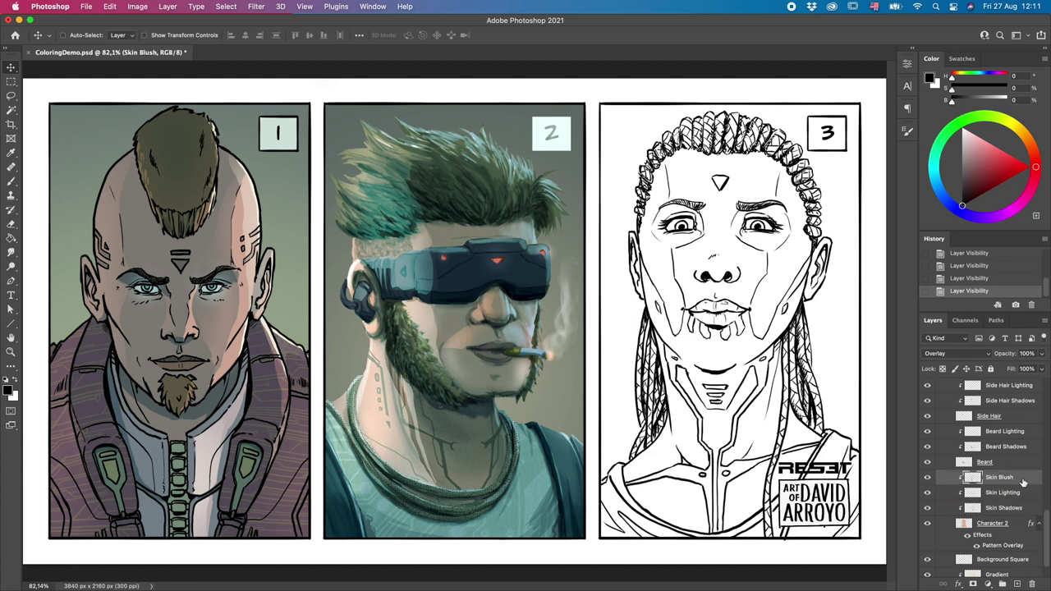
Step: Compare the second portrait with and without the Beard Shadows layer and the Beard base layer, leaving both visible
drag(1047, 527, 1047, 513)
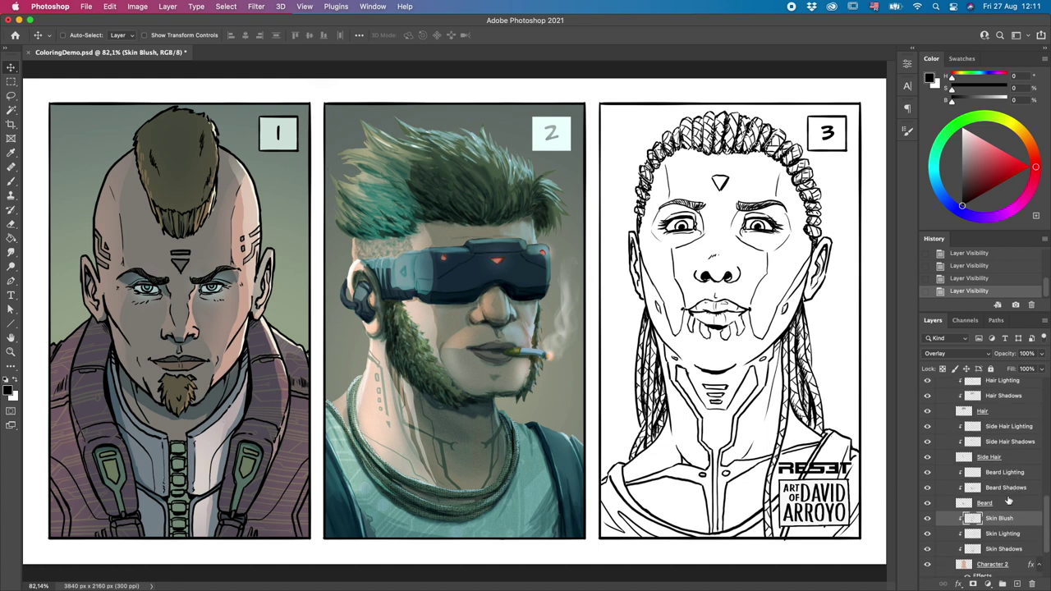
click(927, 488)
click(927, 488)
click(928, 487)
click(928, 487)
click(999, 504)
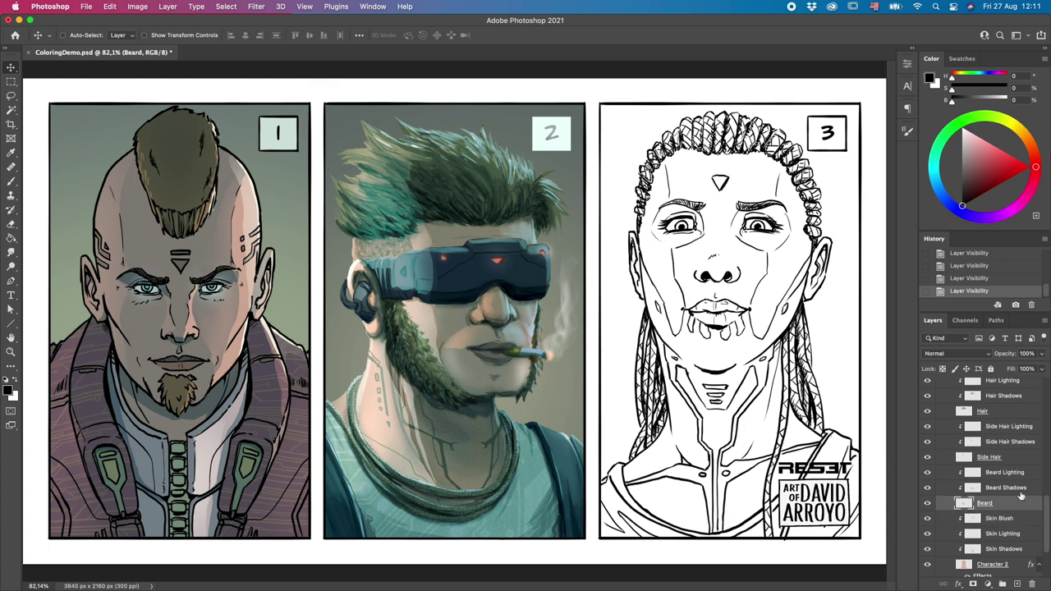
click(928, 503)
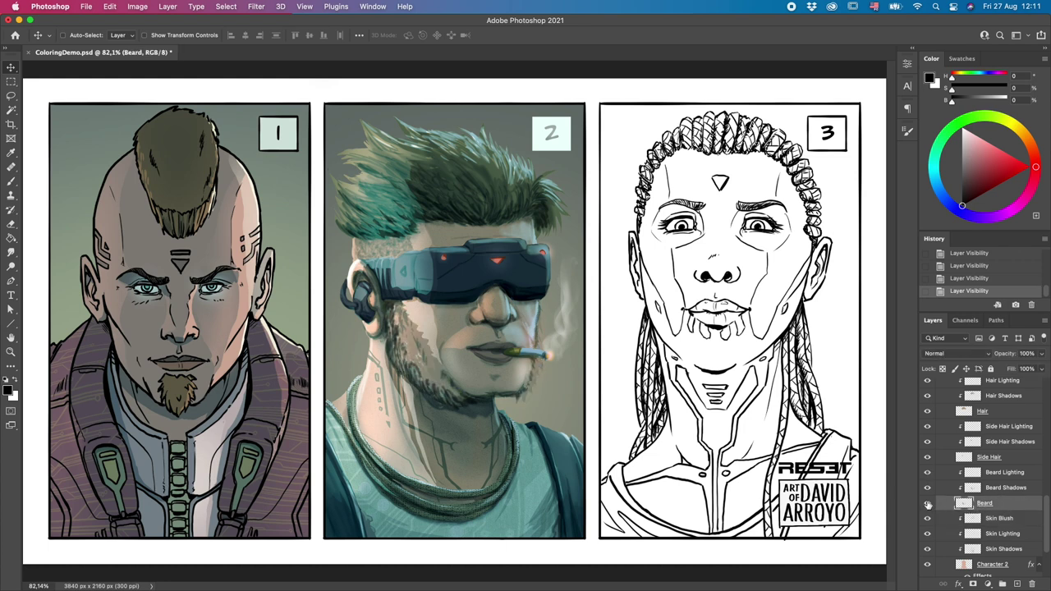
click(928, 503)
Step: Select the Side Hair layer and compare the portrait with it hidden and shown
click(1008, 457)
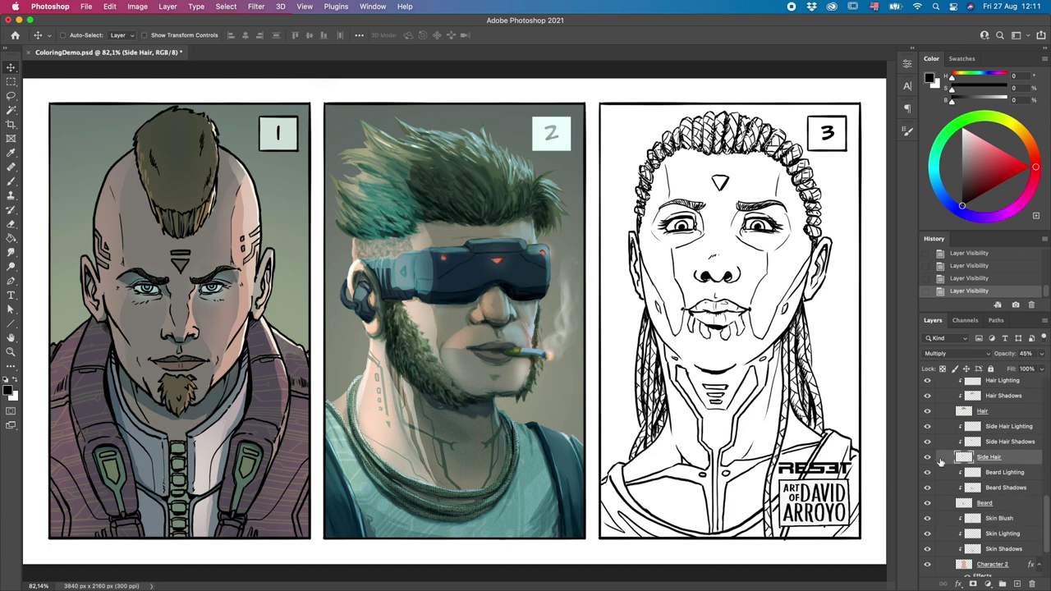
click(927, 460)
click(927, 459)
Step: Select the Side Hair Shadows and Side Hair Lighting layers in turn and look through the layers above, up to the shirt and chains
scroll(1036, 504, up, 4)
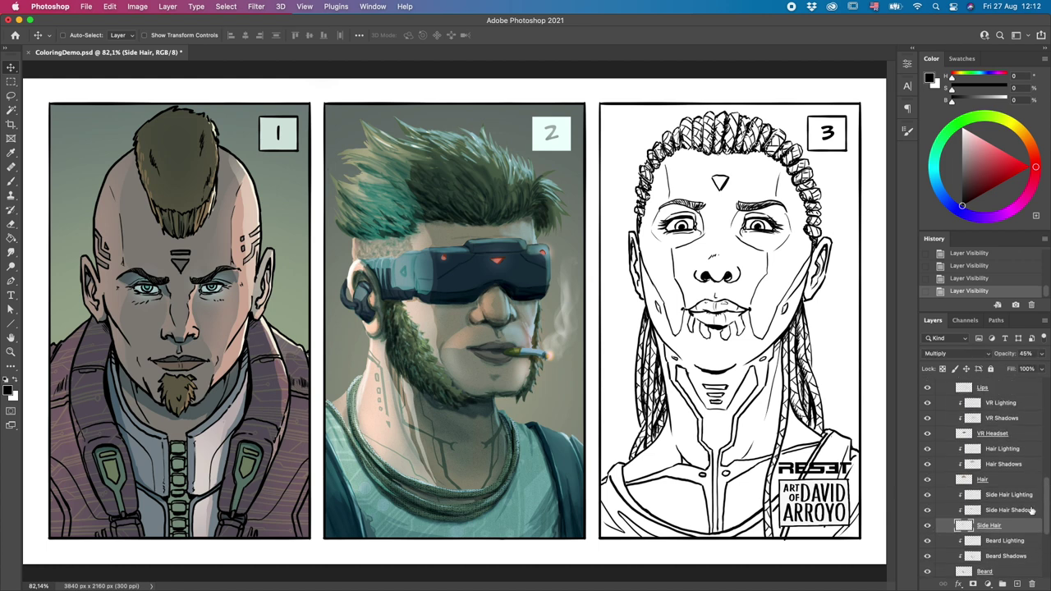
click(1026, 510)
click(1026, 496)
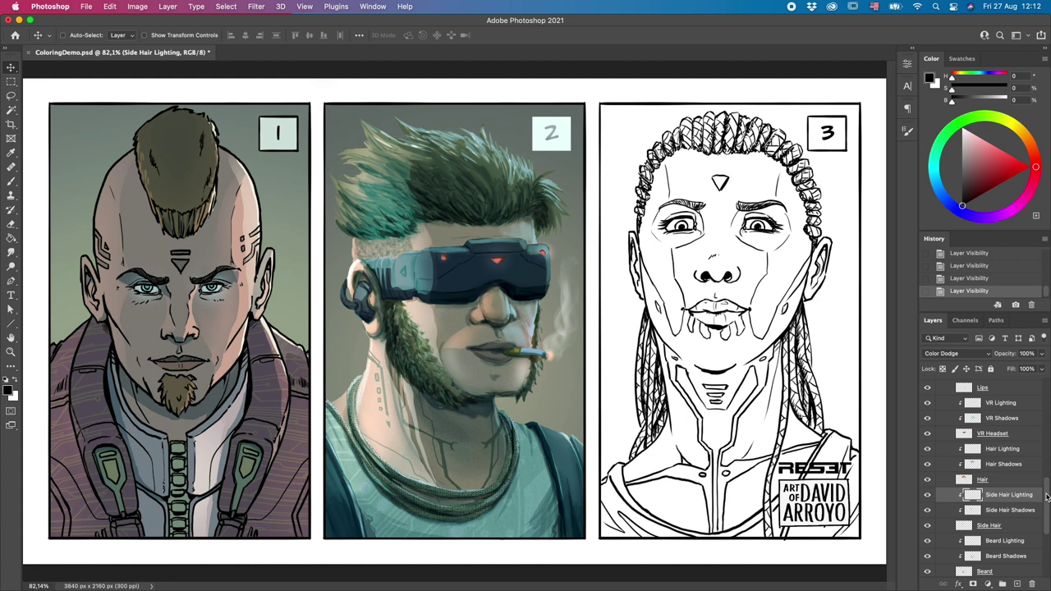
drag(1045, 496, 1045, 486)
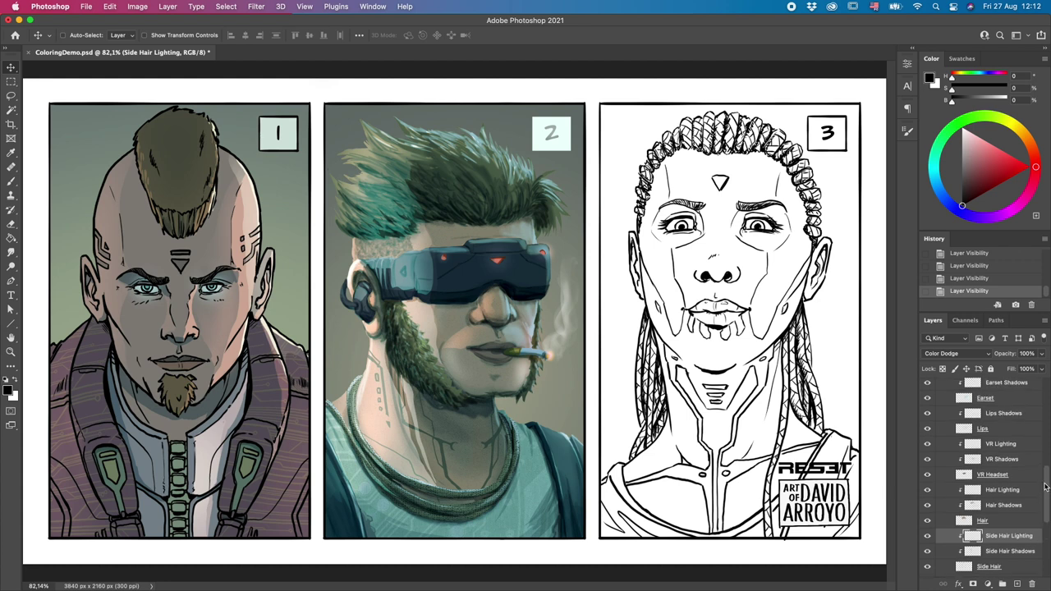
drag(1045, 486, 1044, 446)
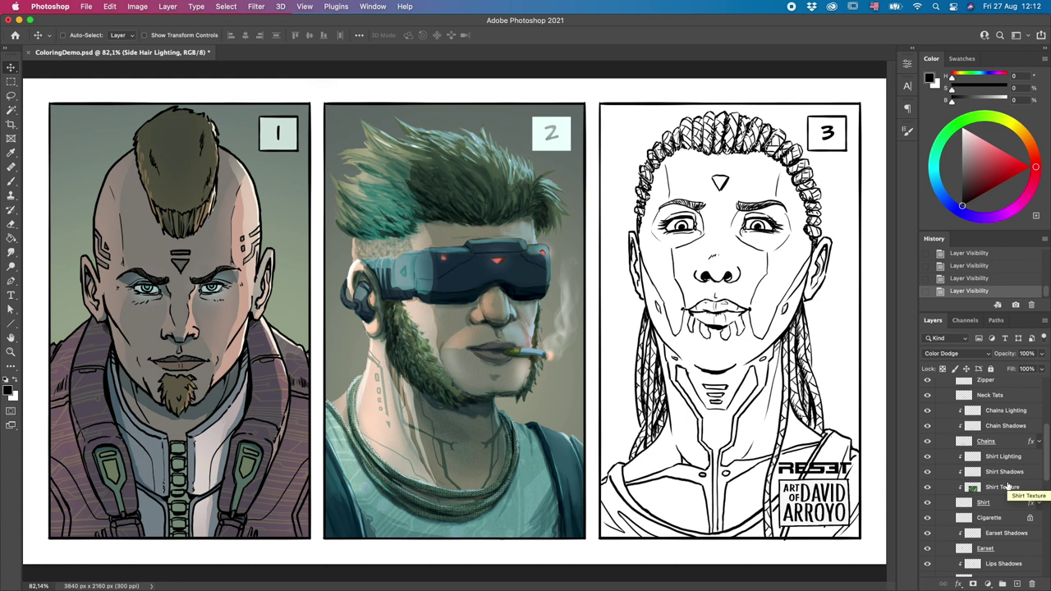
Step: Select the Hair Shadows layer and compare the second portrait with it hidden and shown
drag(1047, 459, 1047, 488)
click(1018, 493)
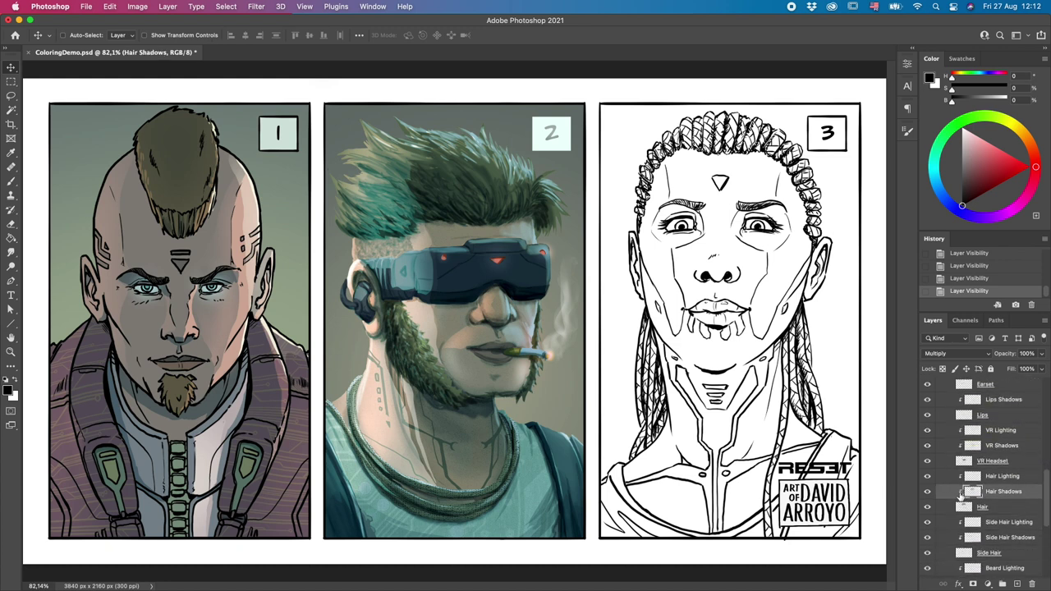
click(928, 492)
click(927, 492)
Step: Activate the Brush tool and set its colour to a muted blue-grey with H 207, S 17 and B 57
key(b)
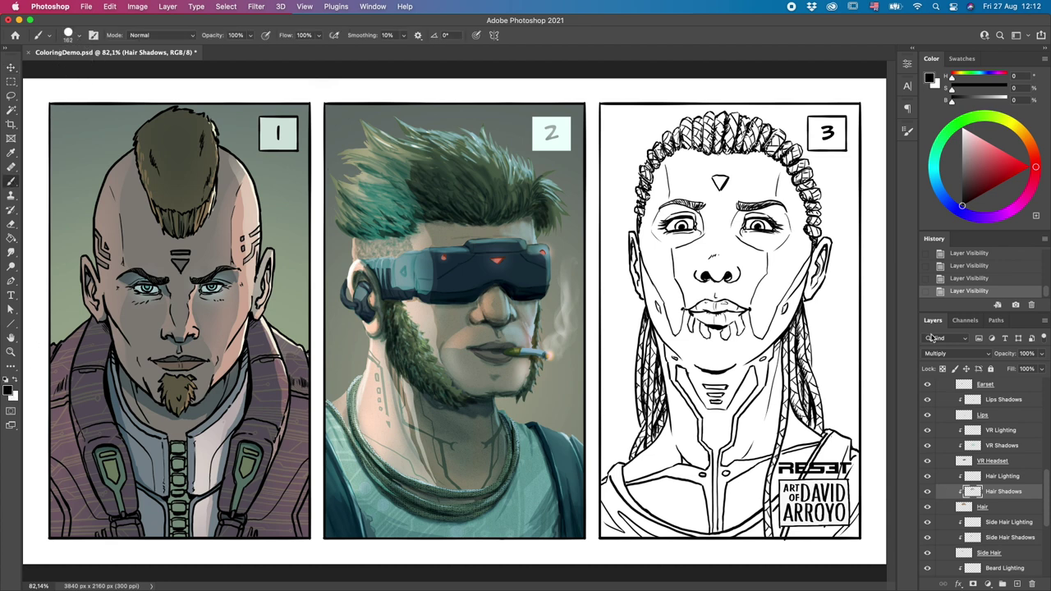
click(939, 191)
click(966, 145)
drag(967, 146, 968, 164)
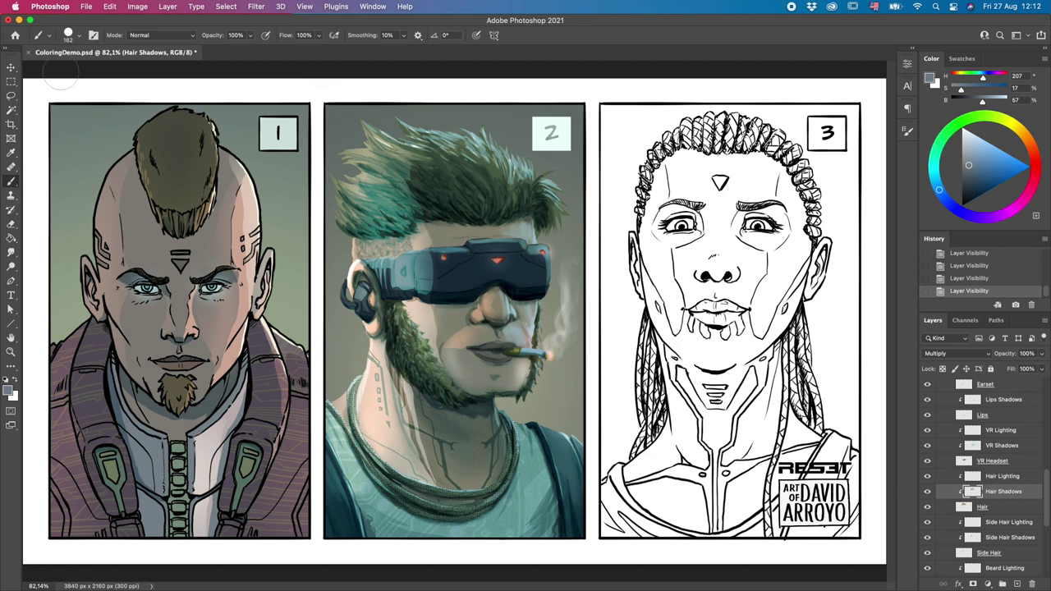
Step: Try a stroke on the back of the second portrait's hair with the brush reduced to size 40, and undo it
key(bracketleft)
key(bracketleft)
key(bracketleft)
key(bracketleft)
key(bracketleft)
drag(378, 149, 368, 131)
key(super+z)
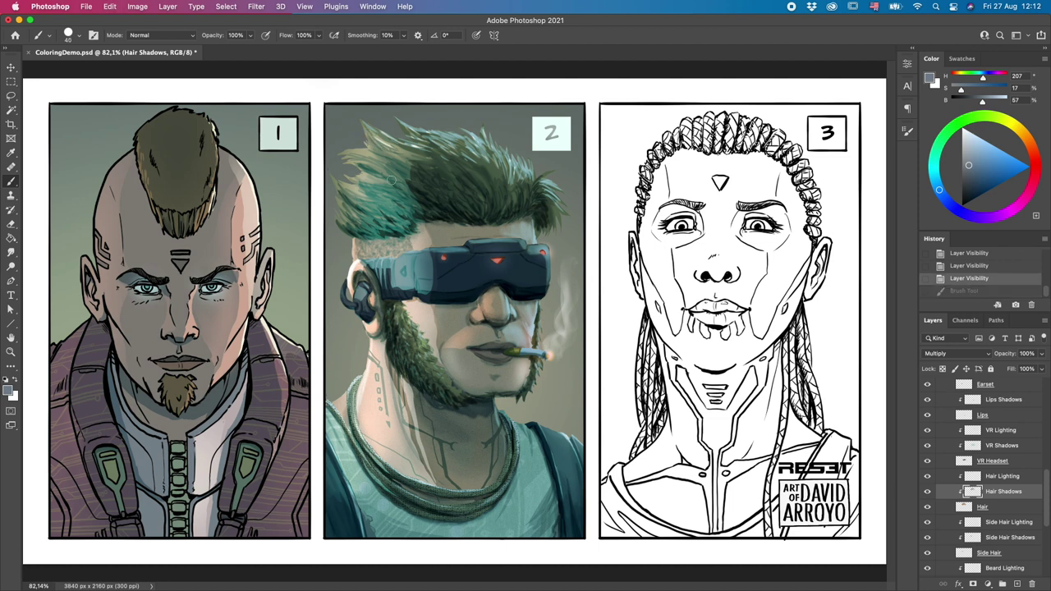
Step: Paint shadow strokes at 20% opacity over the back of the second portrait's hair on the Hair Shadows layer
key(2)
click(370, 137)
click(373, 141)
click(379, 146)
click(399, 154)
Step: Choose another brush preset for the hair shadows, with size 35 and 40% opacity
key(bracketleft)
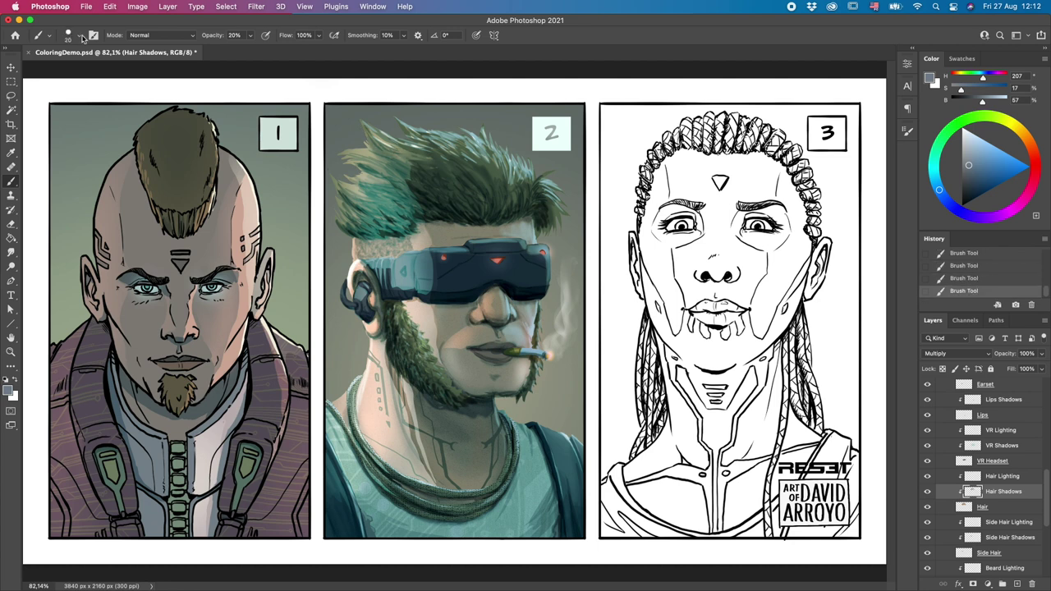
click(80, 36)
click(95, 270)
click(219, 56)
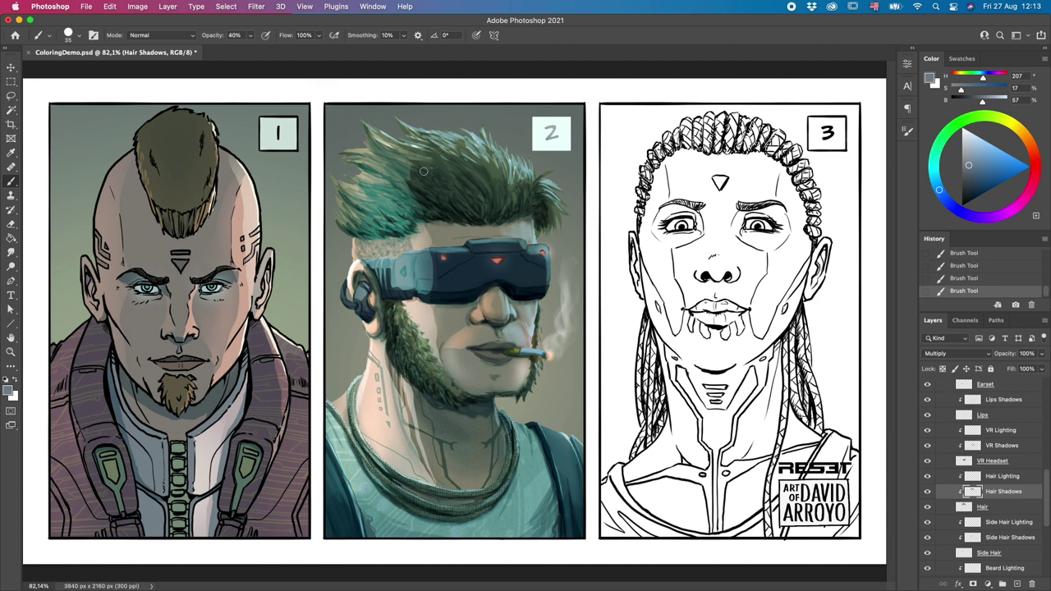
Step: Collapse the Selections group and expand the Lighting group of the Painting Style to show its layers
scroll(1045, 488, down, 2)
drag(1045, 491, 1045, 414)
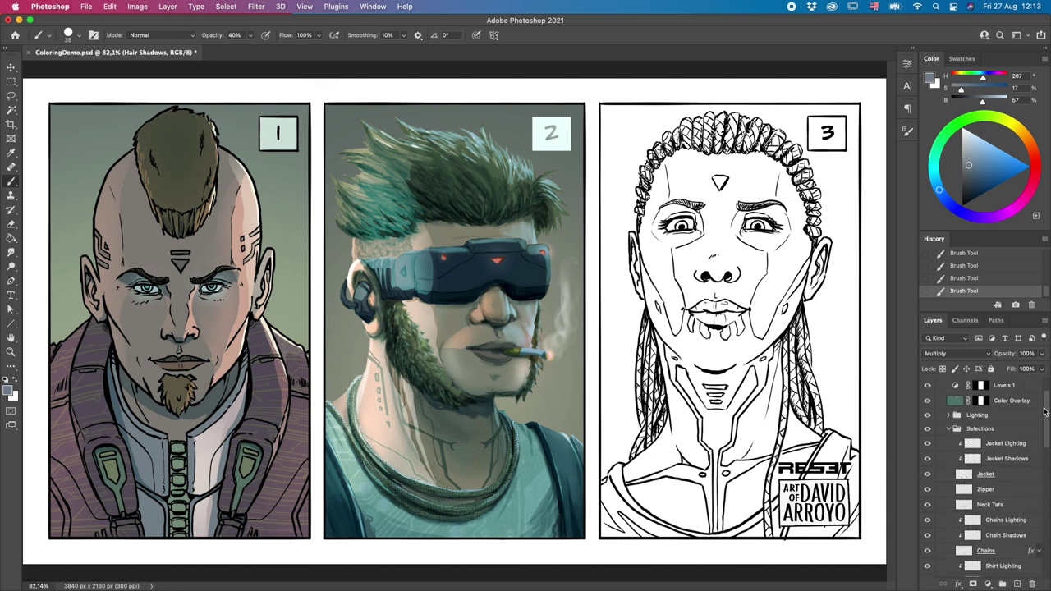
click(949, 428)
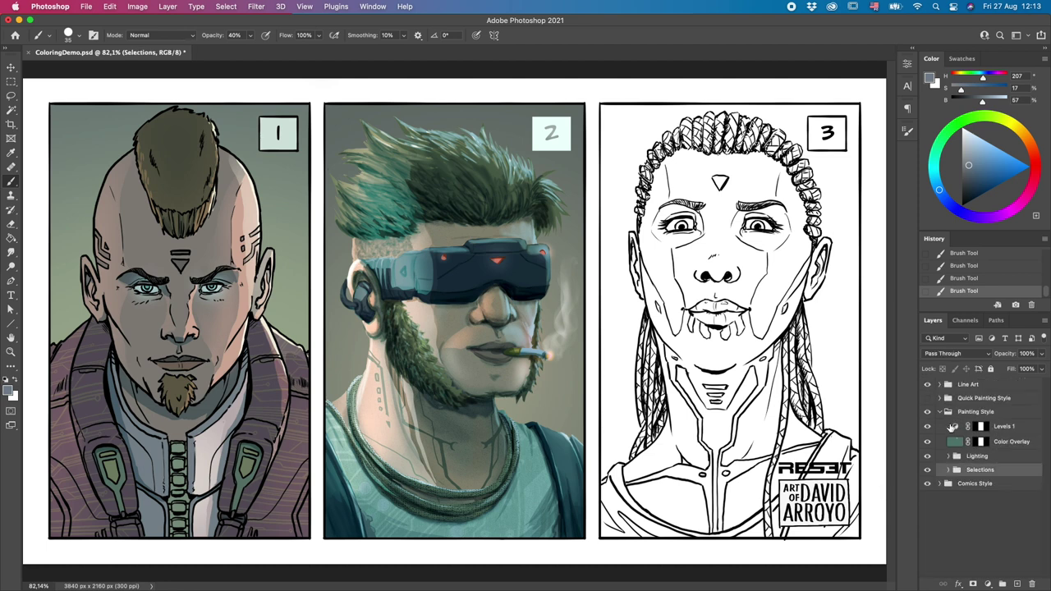
click(997, 459)
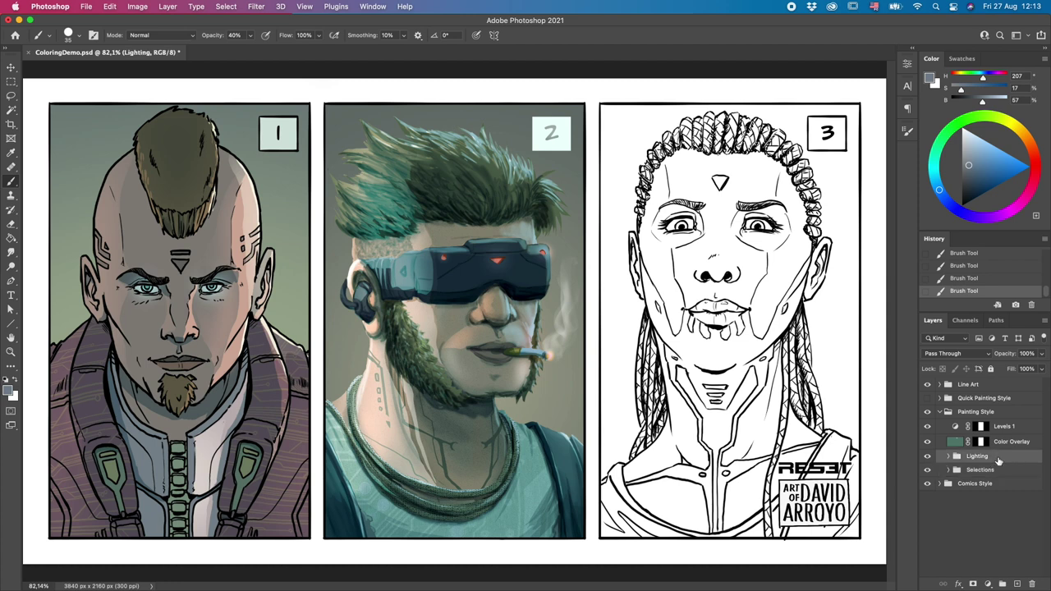
click(949, 457)
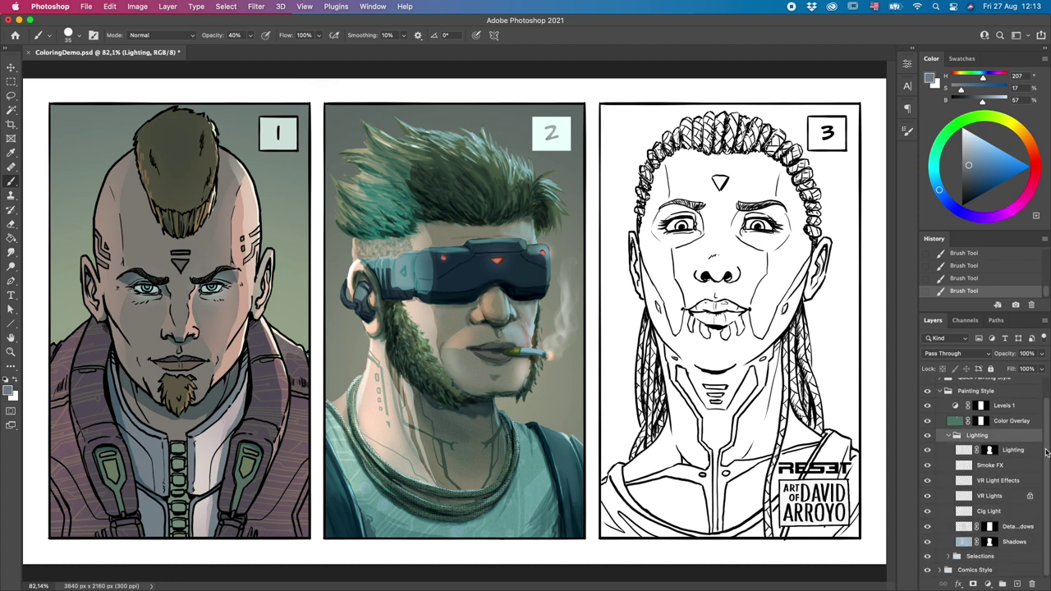
drag(1047, 424, 1047, 460)
Step: Compare the portrait with and without the Cig Light layer and the VR Lights layer, leaving both visible
click(928, 510)
click(927, 510)
click(1019, 516)
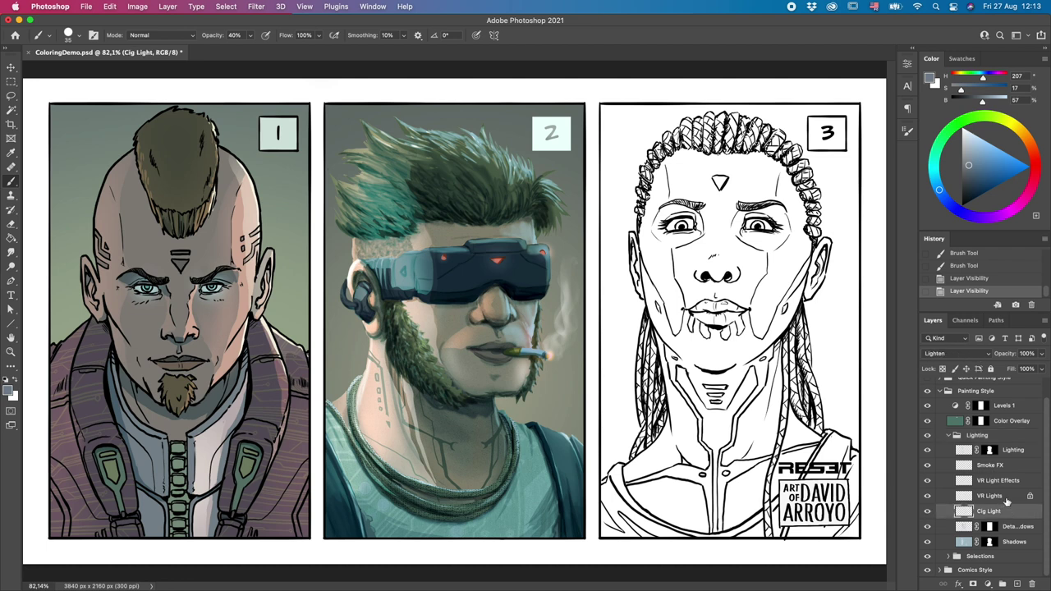
click(1003, 501)
click(927, 496)
click(927, 496)
Step: Compare the portrait with and without the VR Light Effects layer and the Smoke FX layer, leaving both visible
click(927, 480)
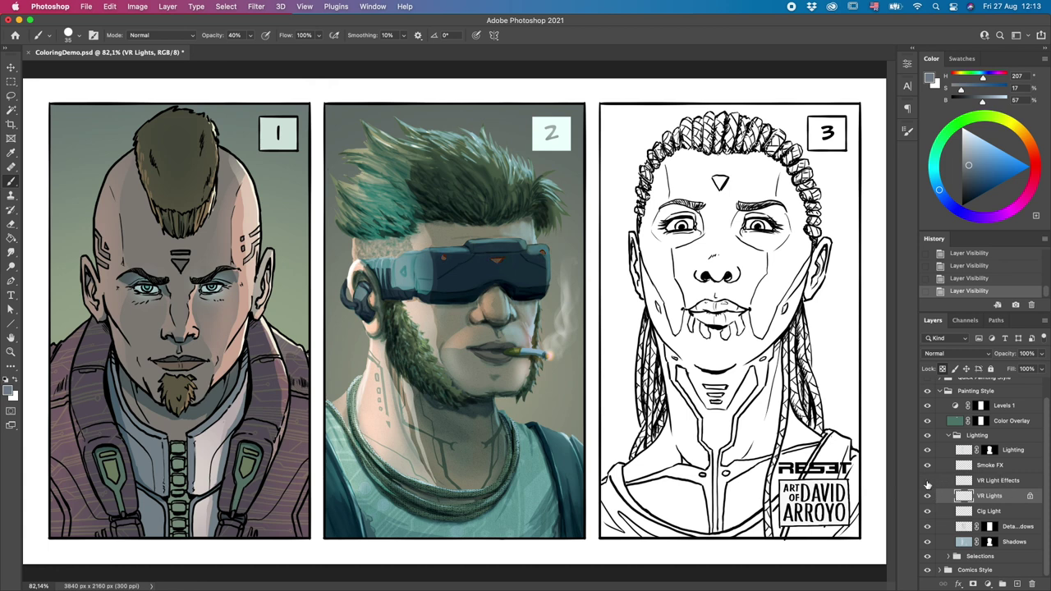
click(928, 481)
click(1015, 481)
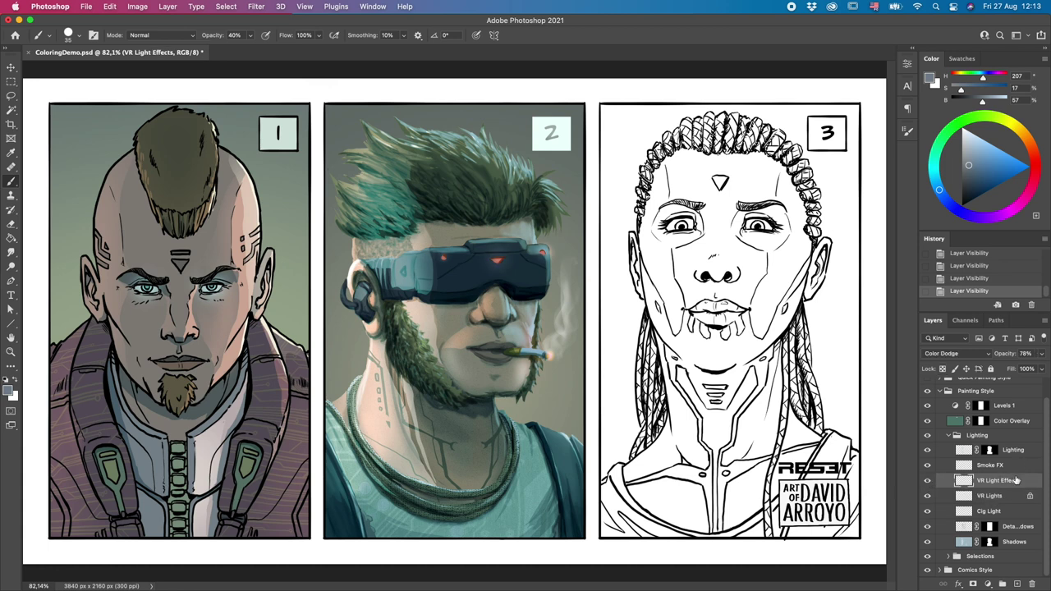
click(1012, 467)
click(927, 465)
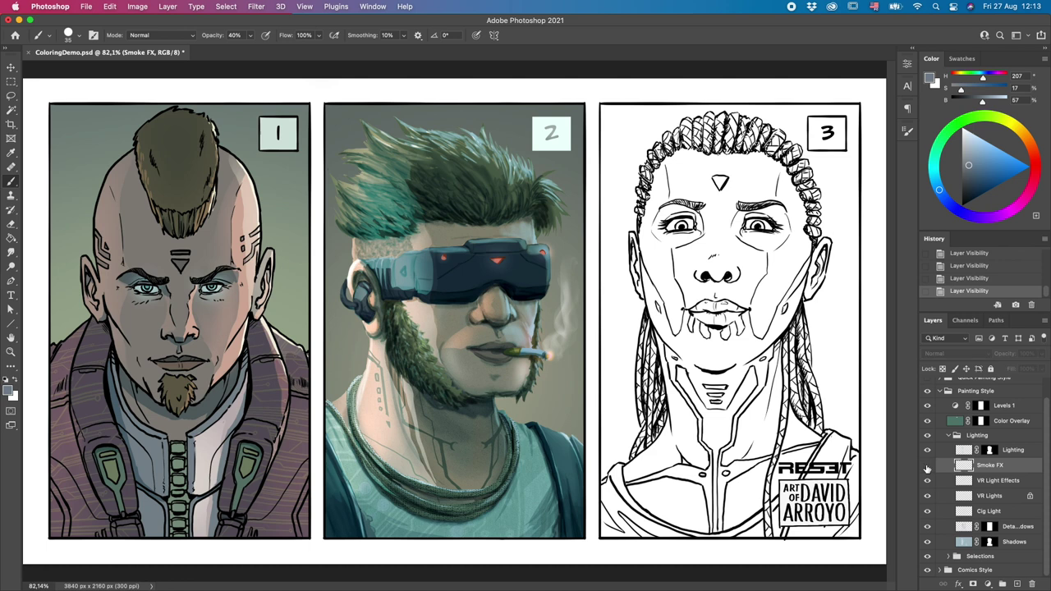
click(928, 465)
Step: Compare the portrait with and without the masked Lighting layer, and collapse the Lighting group
click(1016, 451)
click(927, 451)
click(928, 450)
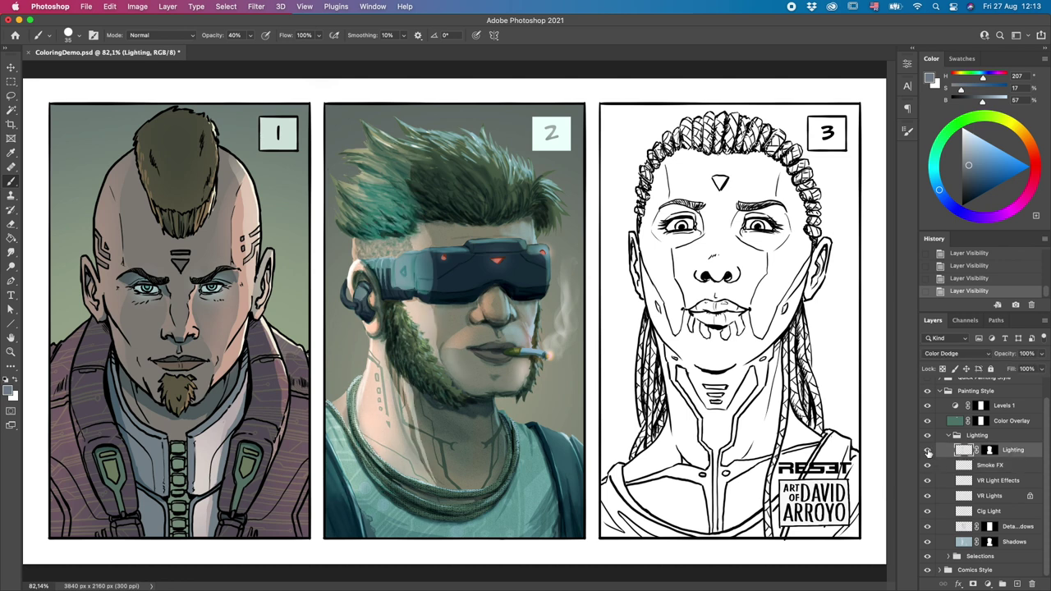
click(927, 451)
click(927, 451)
click(950, 436)
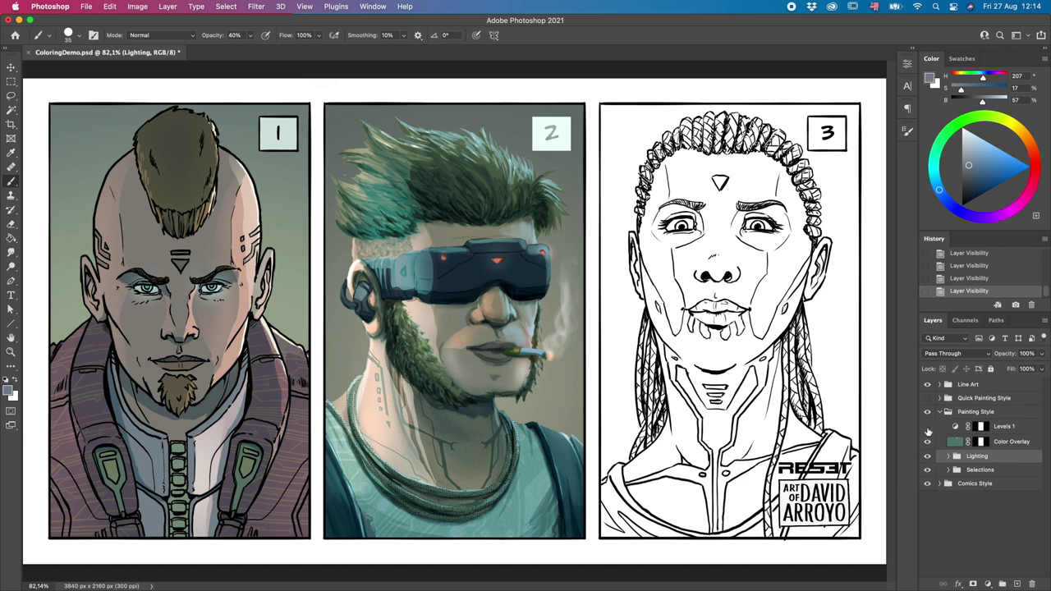
Step: Compare the portrait with and without the Color Overlay layer and review its blend mode, keeping it on Overlay
click(927, 441)
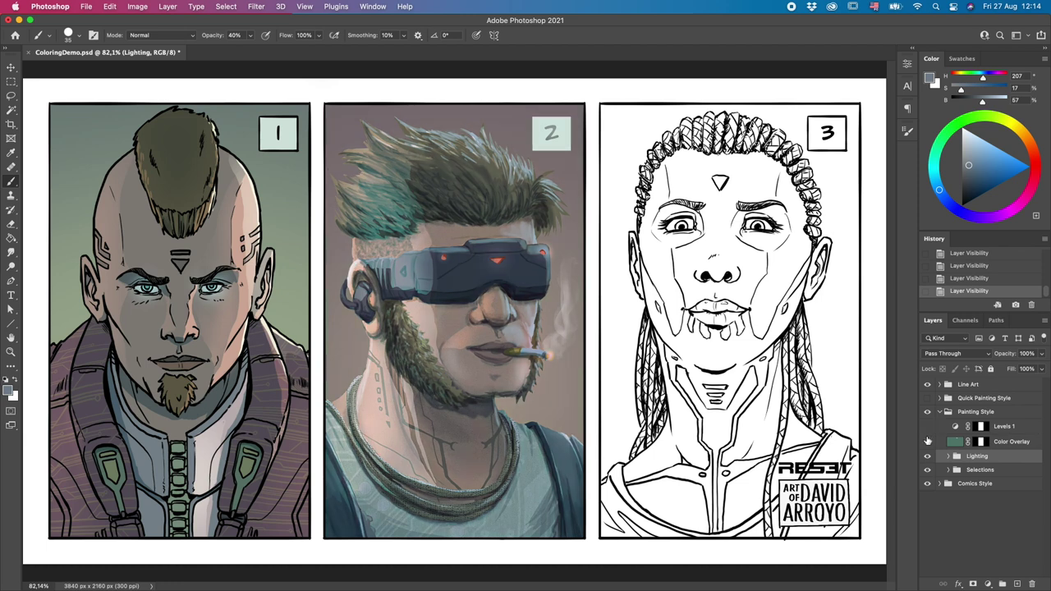
click(1012, 443)
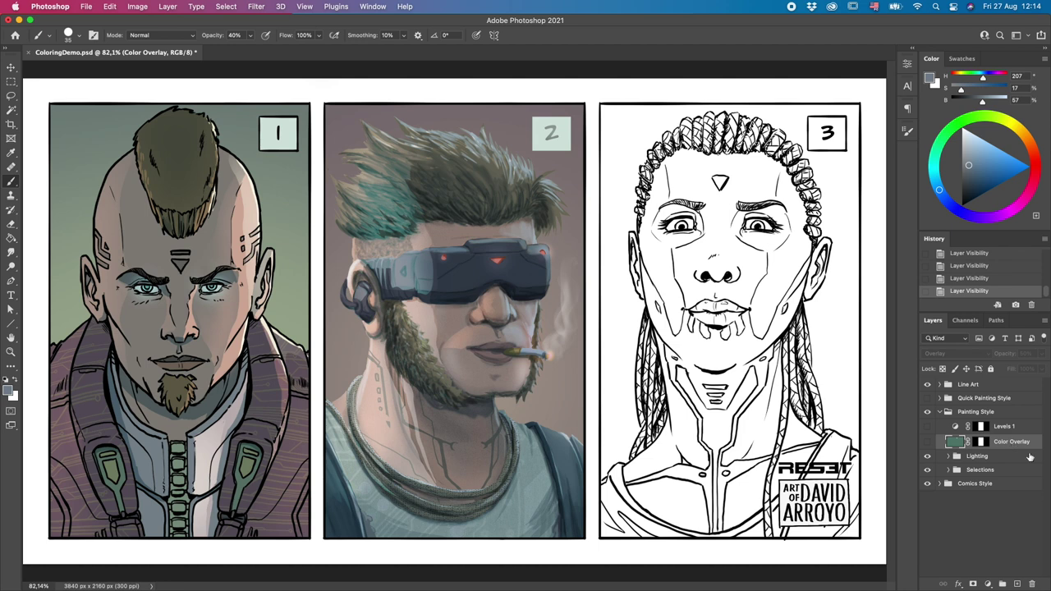
click(928, 444)
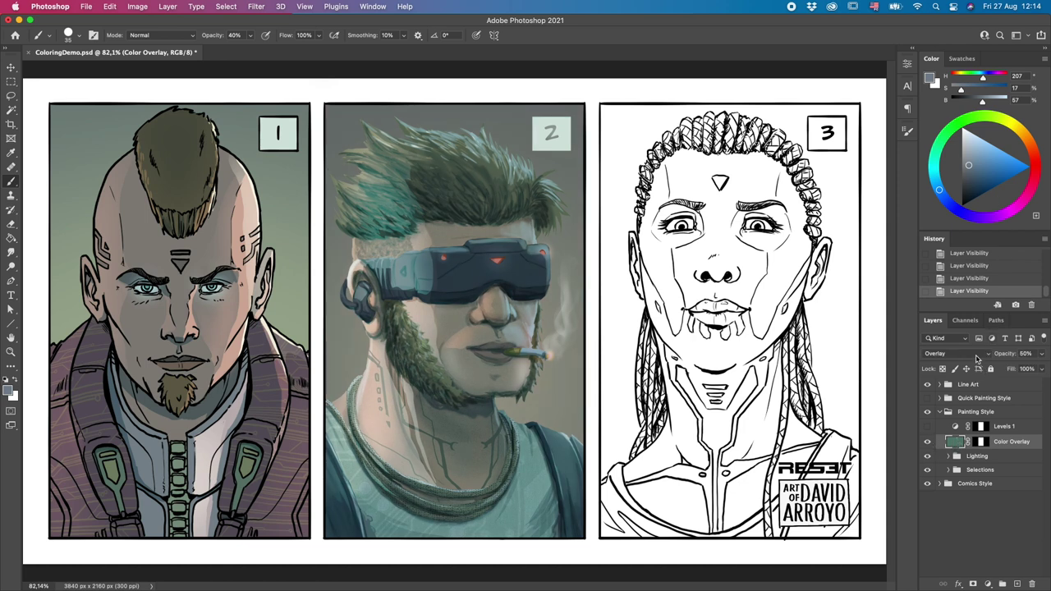
click(982, 354)
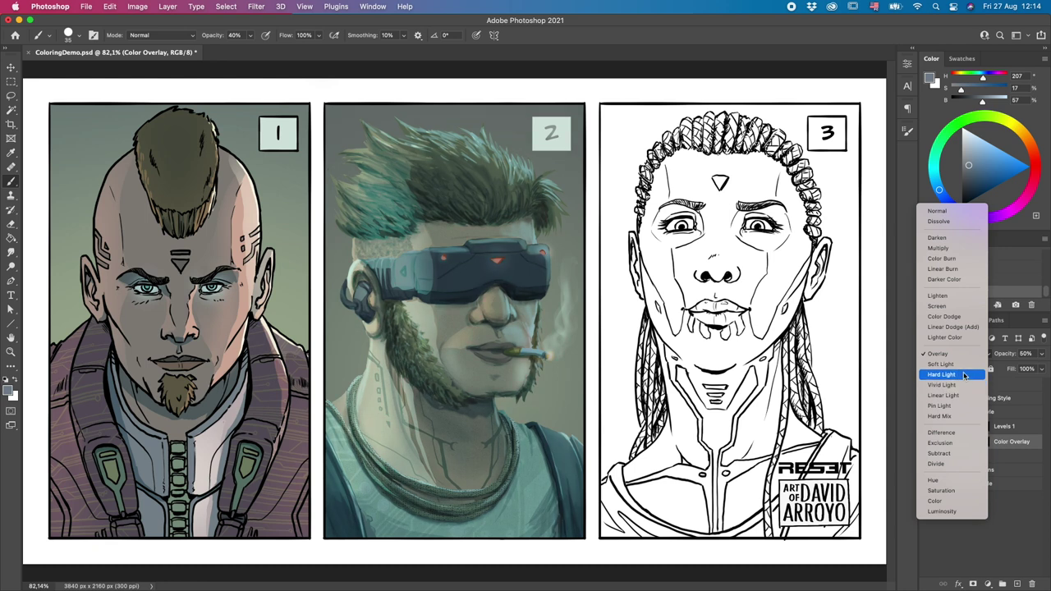
click(966, 357)
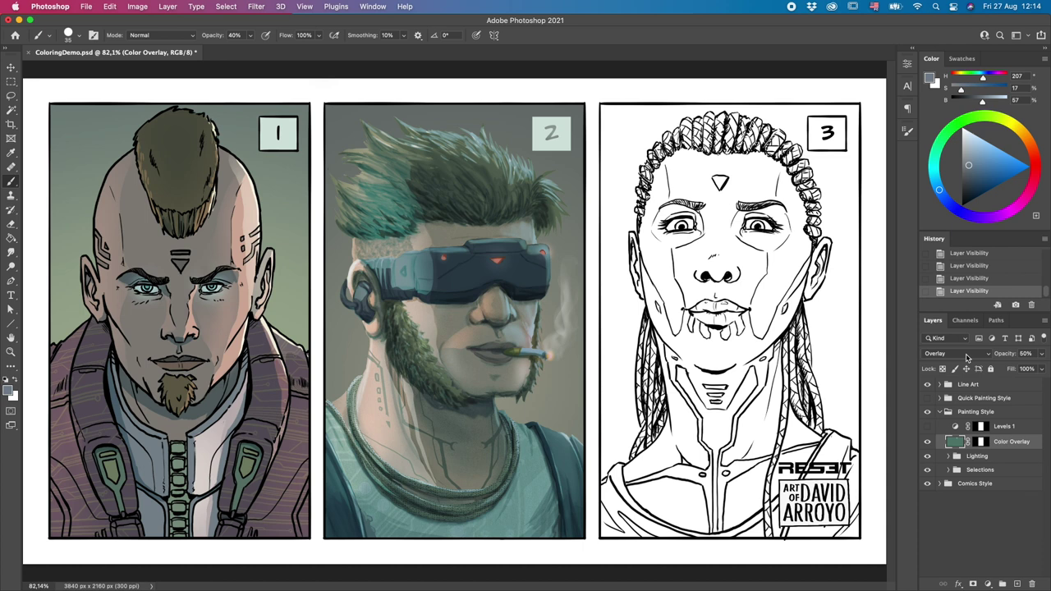
Step: Select the Levels 1 layer, look through the available adjustment layer types, and make Levels 1 visible
click(1008, 429)
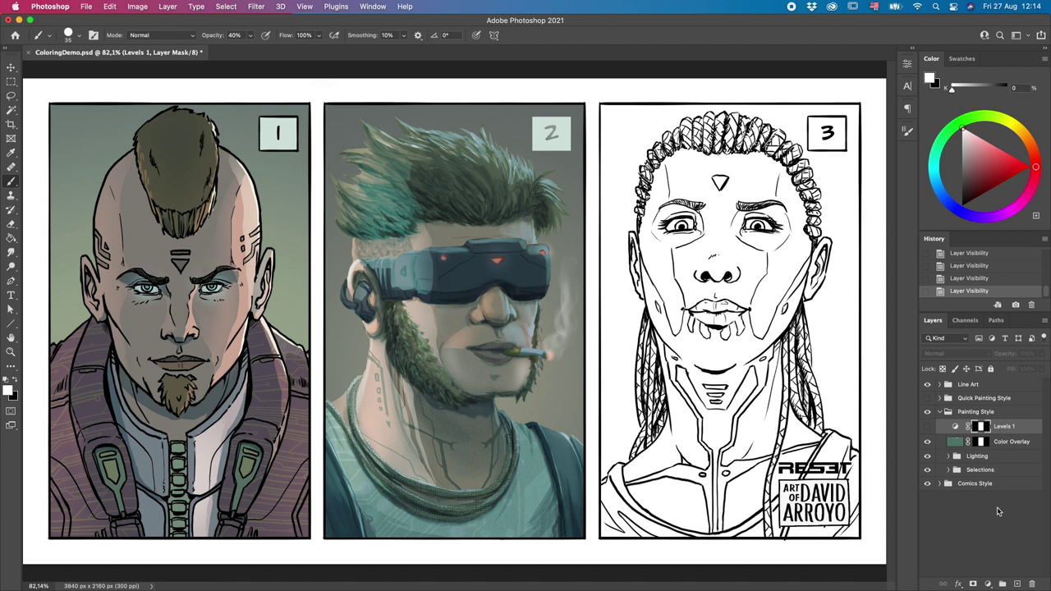
click(989, 584)
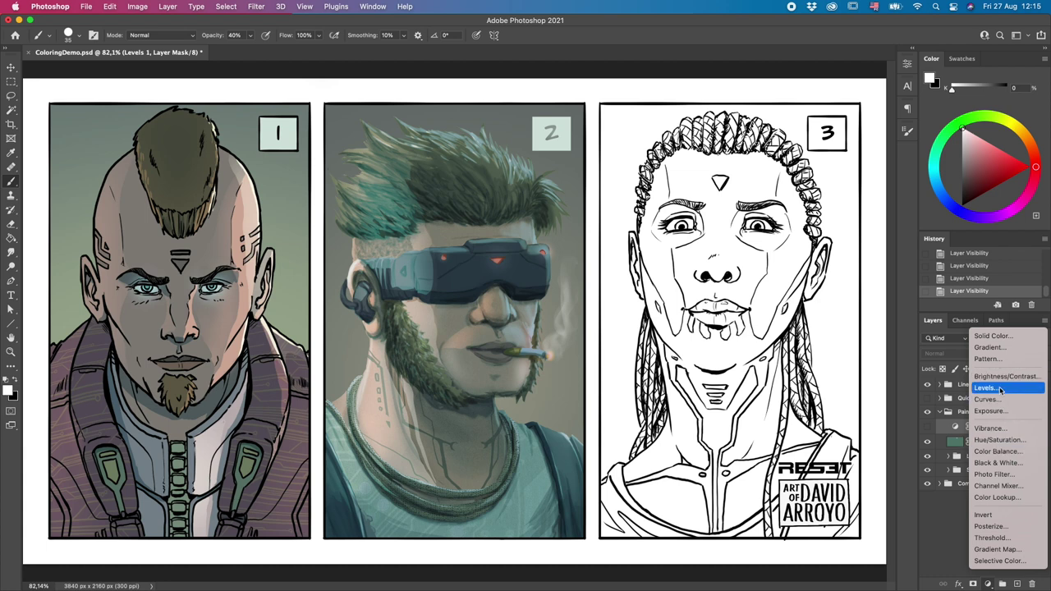
key(Escape)
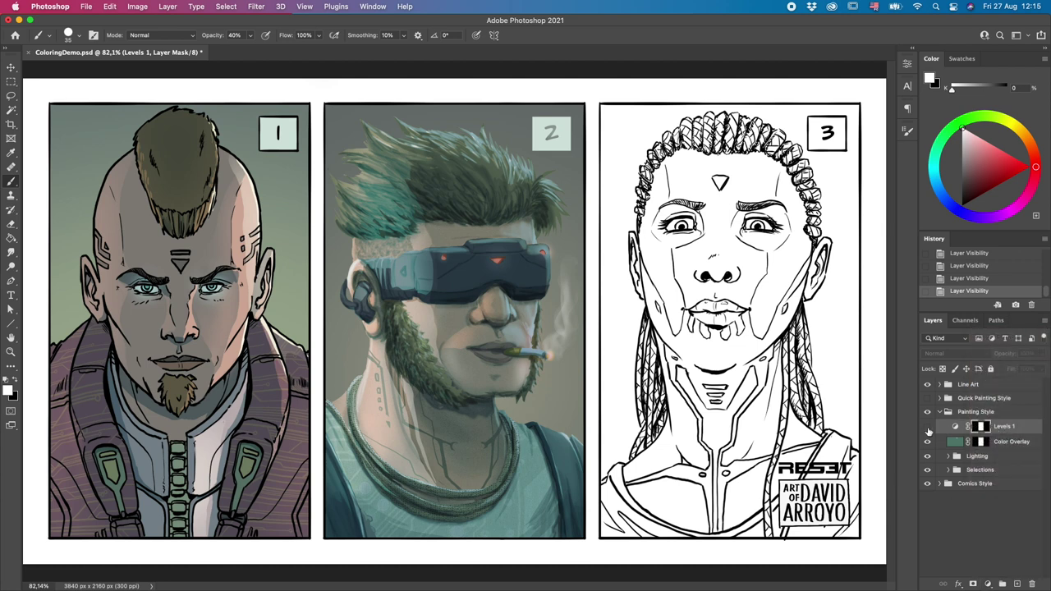
click(927, 427)
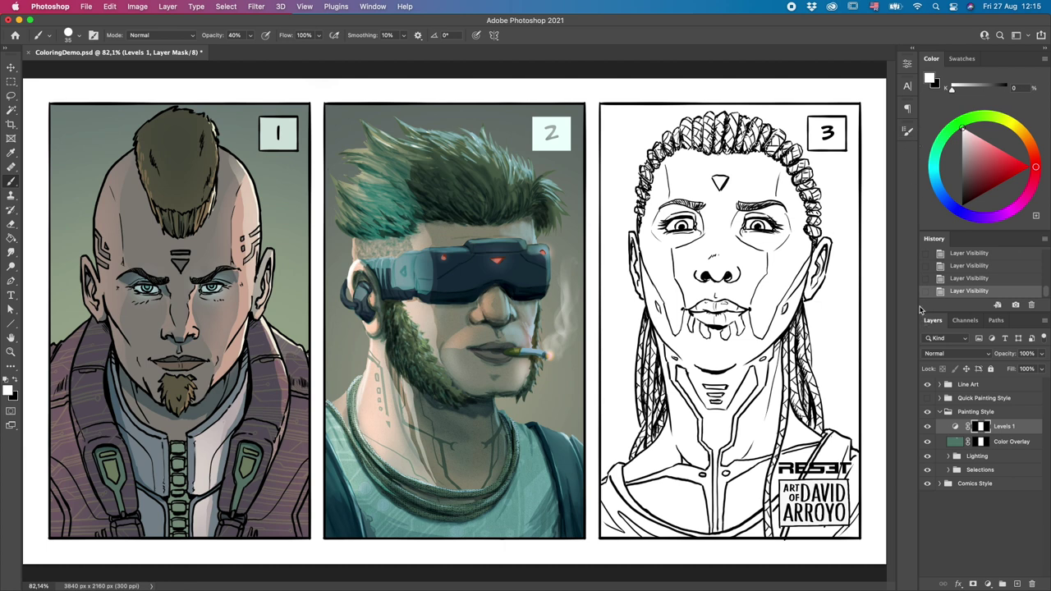
Step: Inspect the Levels 1 settings with the layer hidden and shown, and slightly adjust the black input level
click(907, 65)
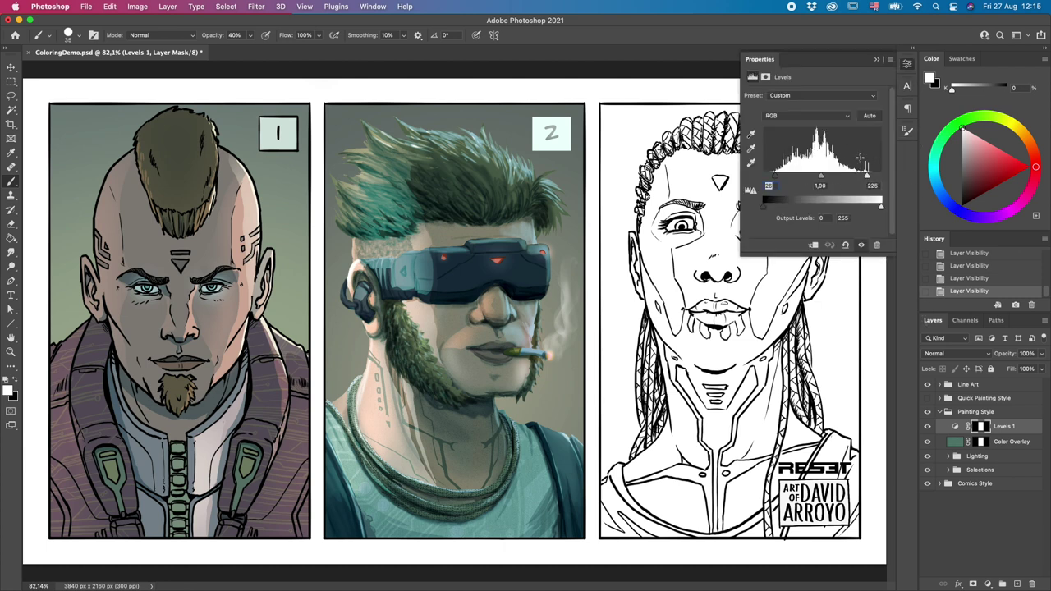
click(927, 427)
click(927, 426)
mouse_move(777, 176)
mouse_down()
mouse_move(802, 181)
mouse_move(774, 182)
mouse_up()
click(908, 65)
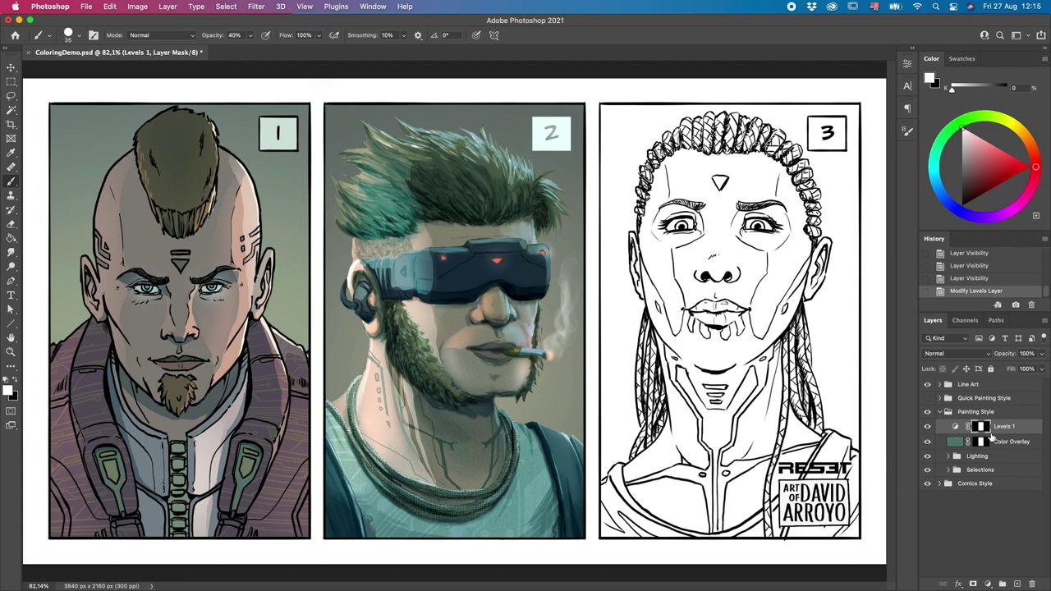
Step: Check the artwork's values by switching the greyscale colour proof on and off twice
key(super+y)
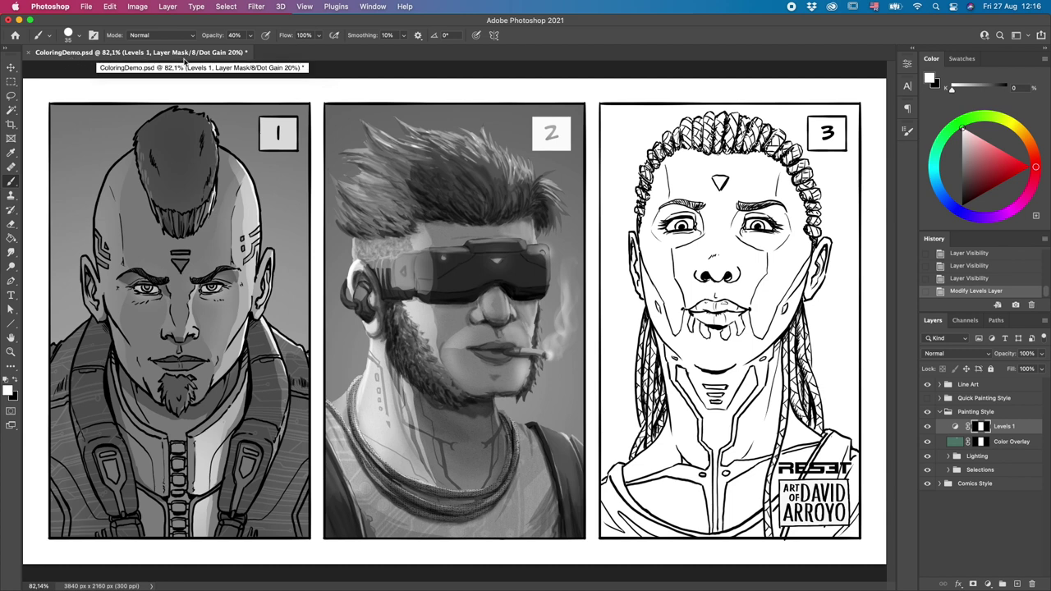
key(super+y)
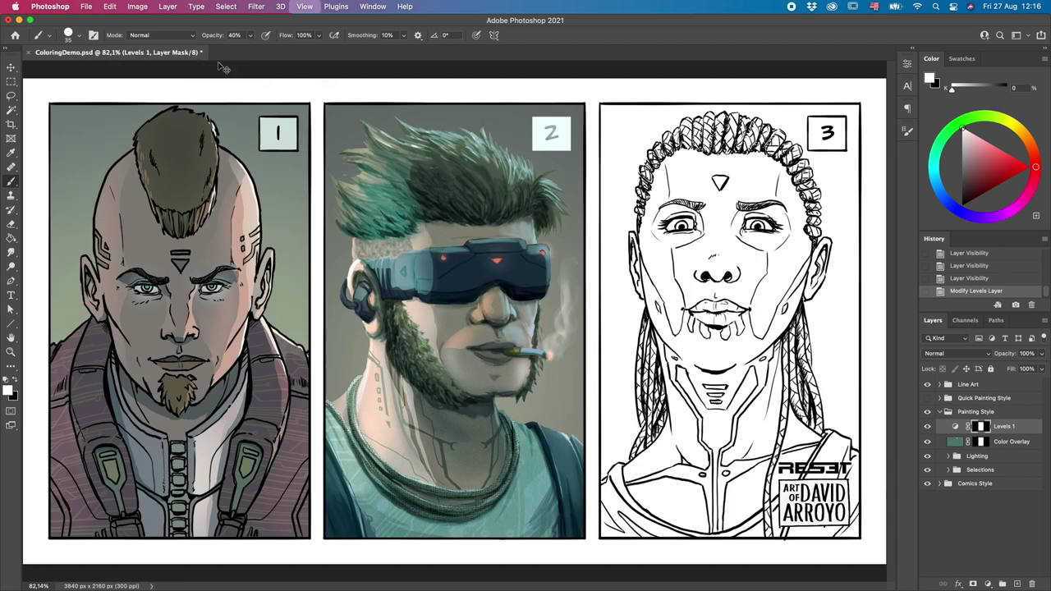
key(super+y)
key(super+y)
Step: Look through the Proof Colors and Proof Setup options, and preview the artwork in greyscale once more
click(311, 8)
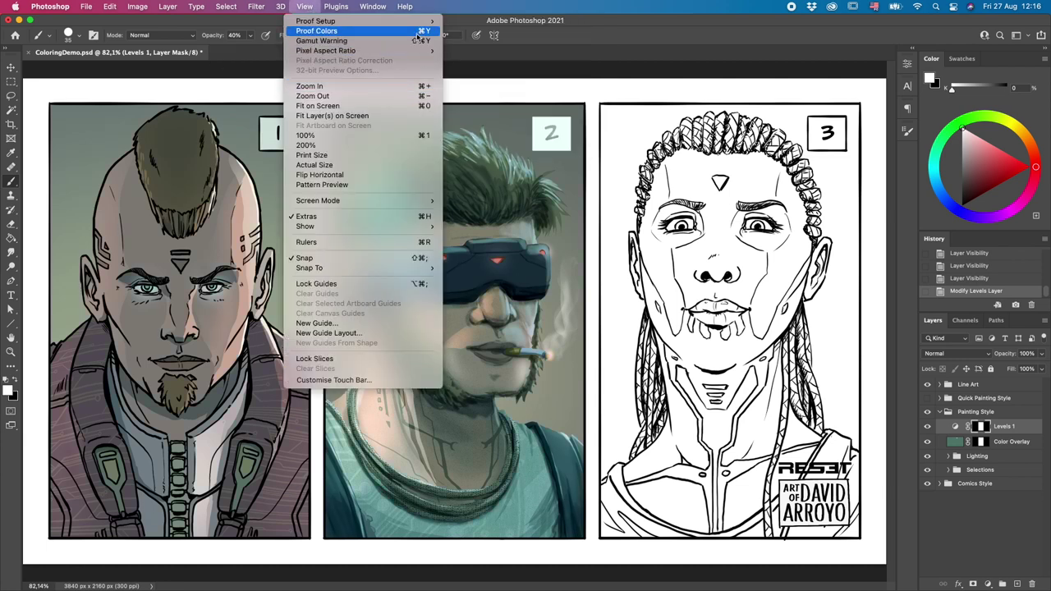
mouse_move(434, 23)
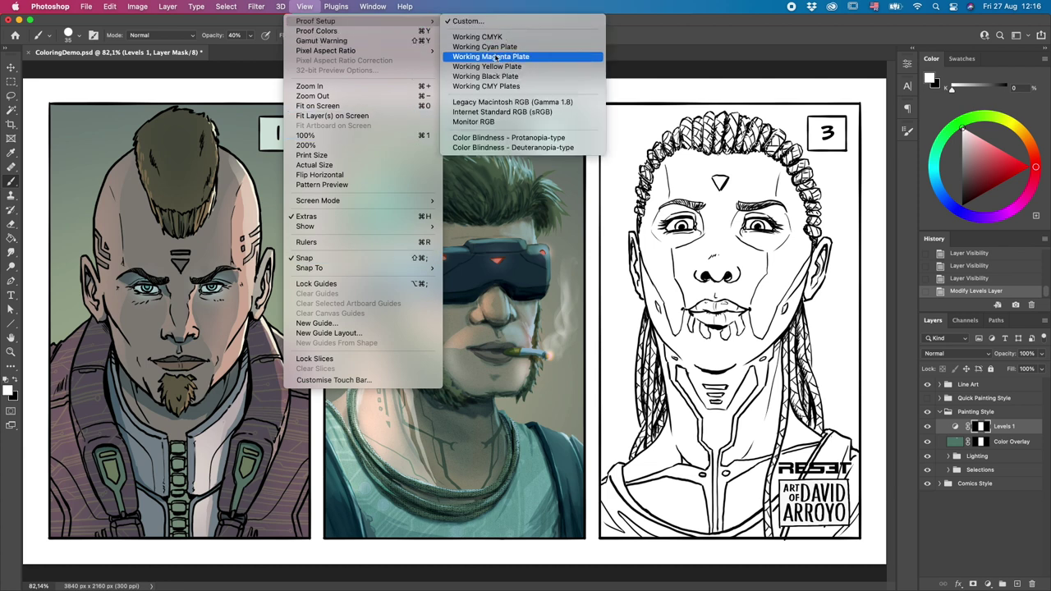
key(super+y)
key(super+y)
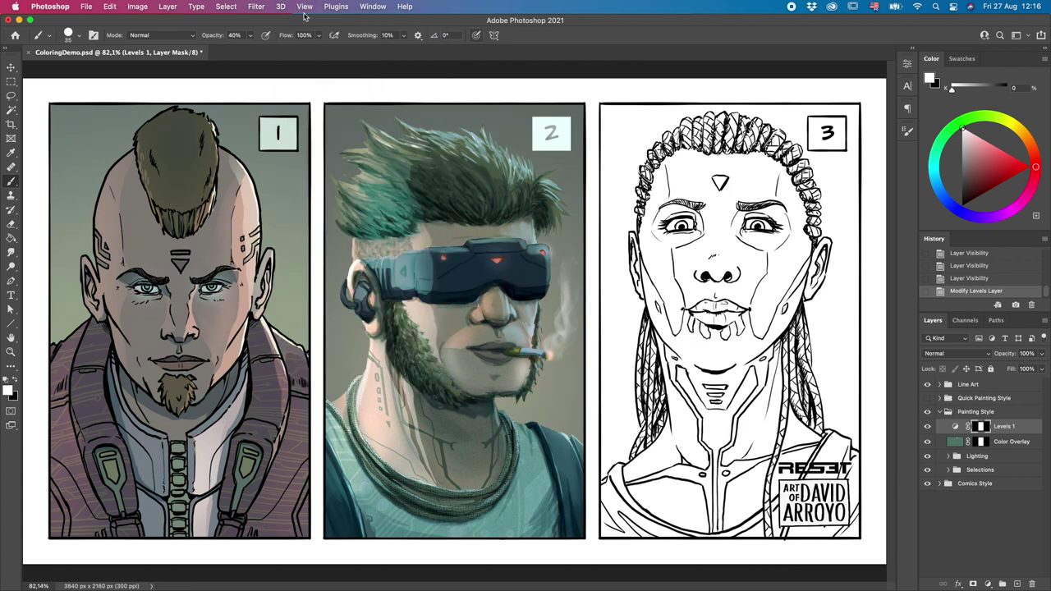
Step: Confirm a custom proof condition that simulates Dot Gain 20%
click(304, 7)
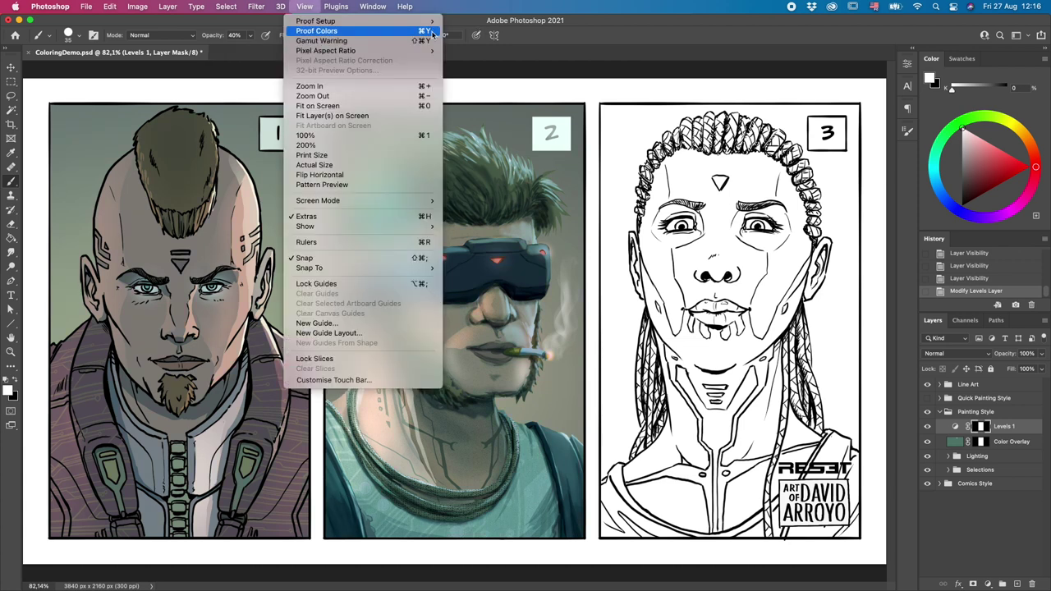
mouse_move(428, 21)
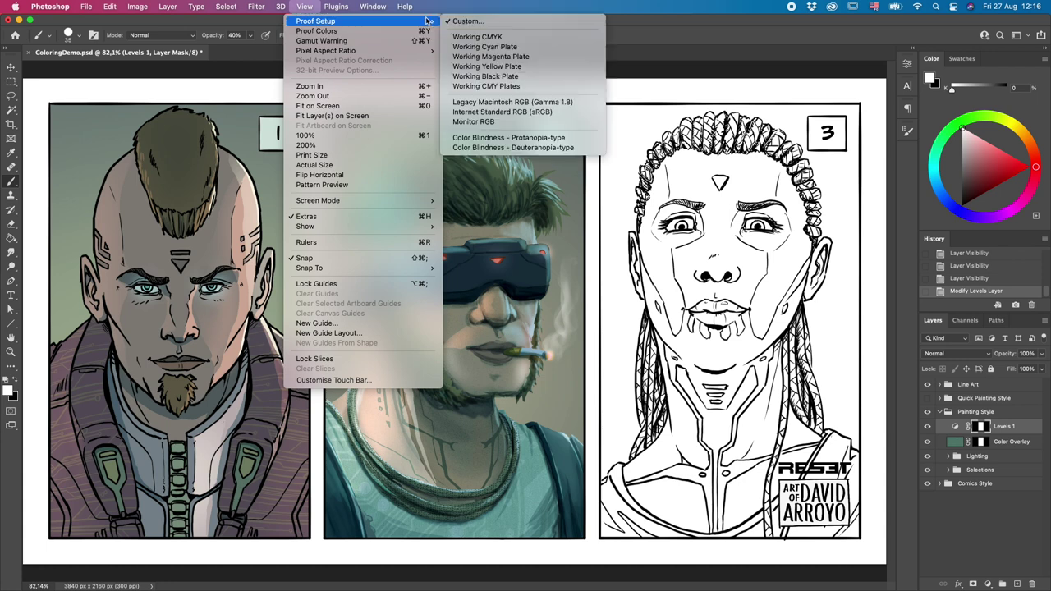
click(520, 29)
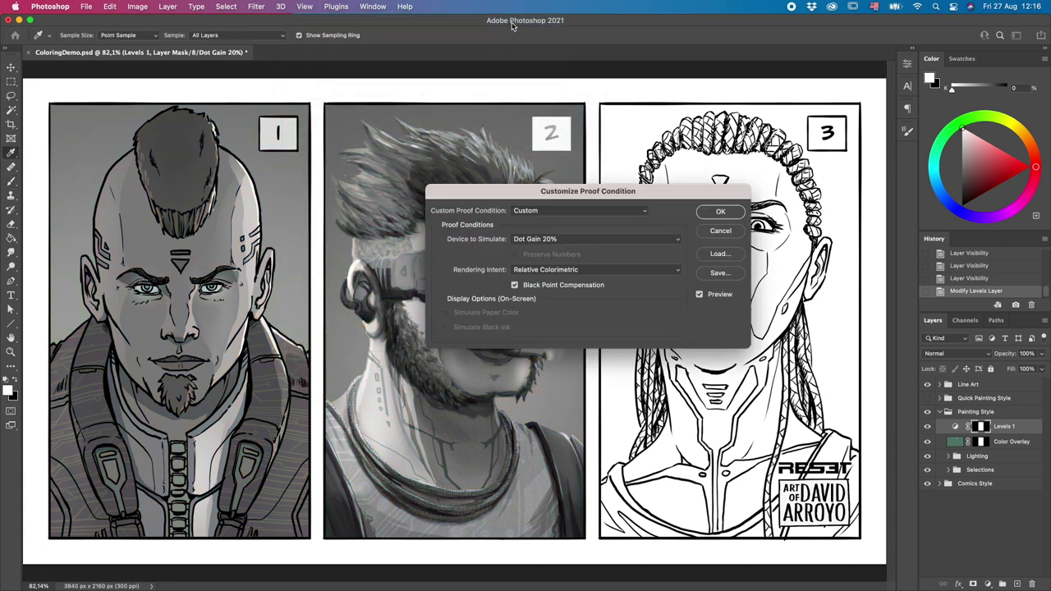
click(645, 211)
click(598, 211)
click(678, 243)
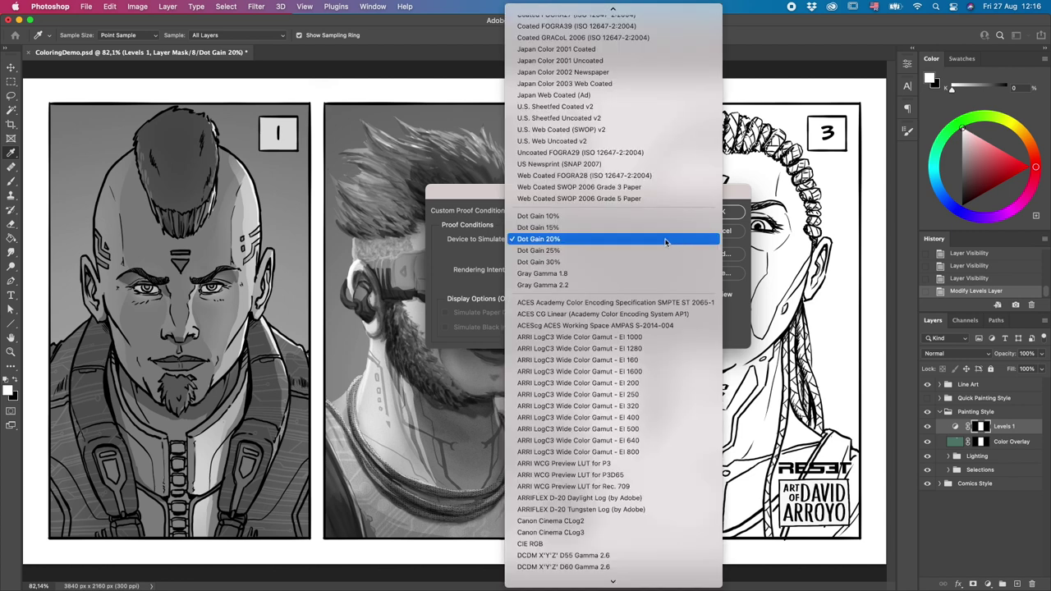
click(666, 239)
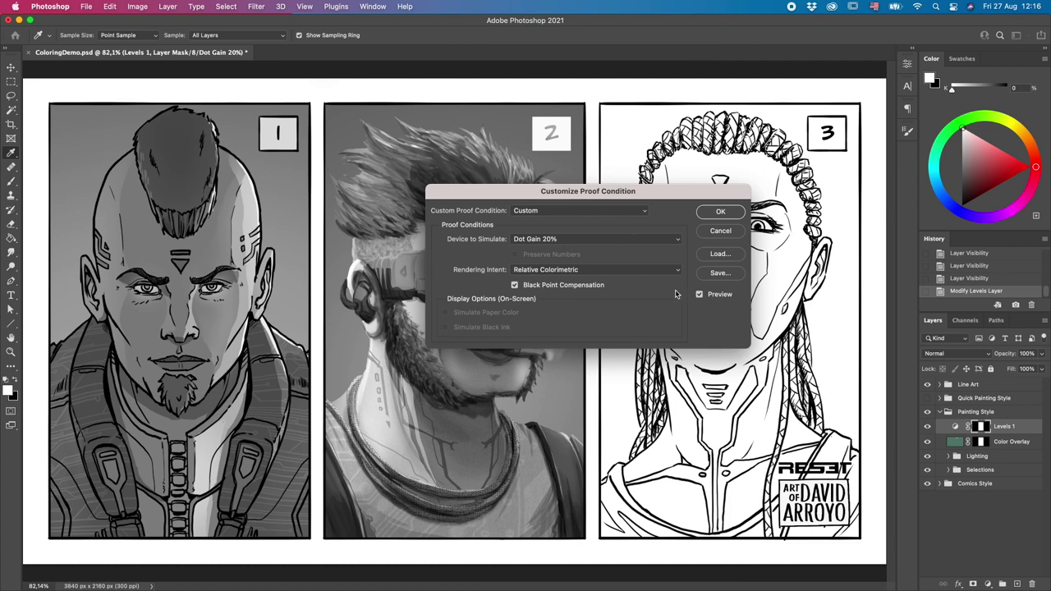
click(735, 214)
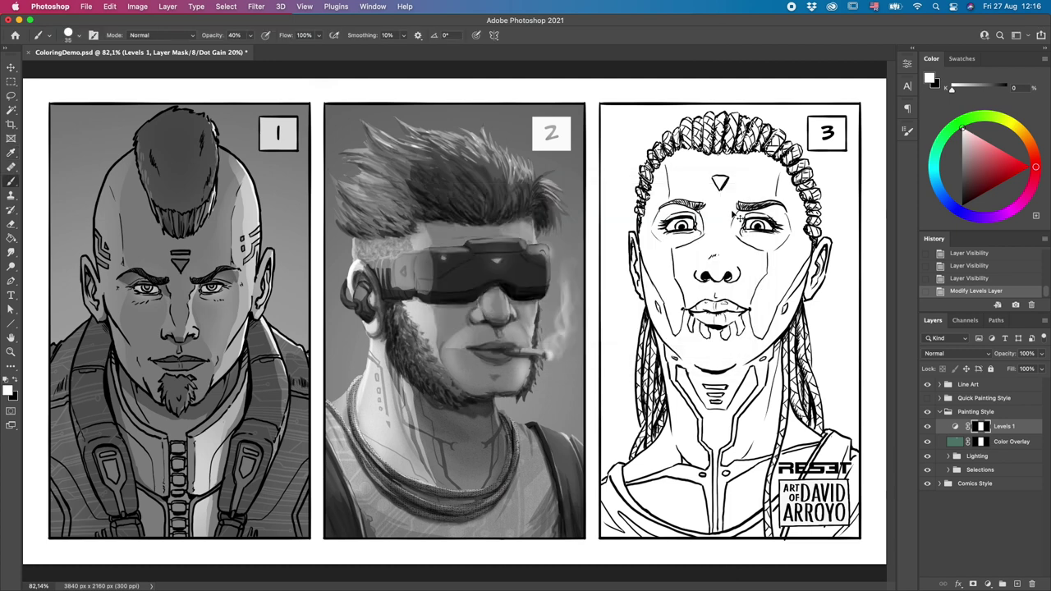
Step: Compare the artwork in colour and greyscale by toggling the proof, ending with the proof switched off
key(super+y)
key(super+y)
key(super+y)
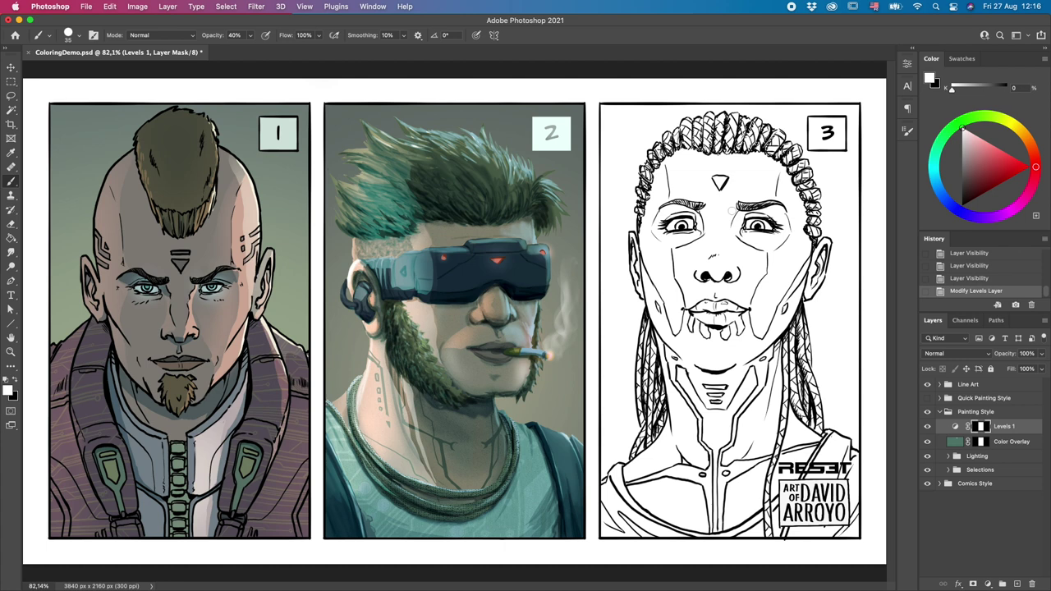
Step: Add a new layer above the Line Art group, set its blend mode to Color, and fill it with black
click(1016, 388)
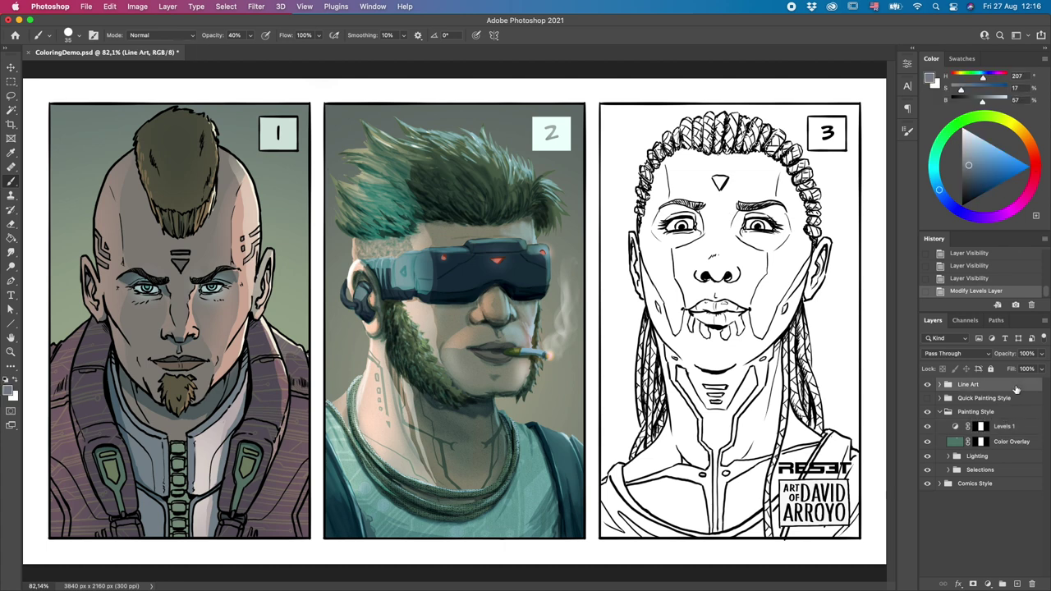
click(1016, 583)
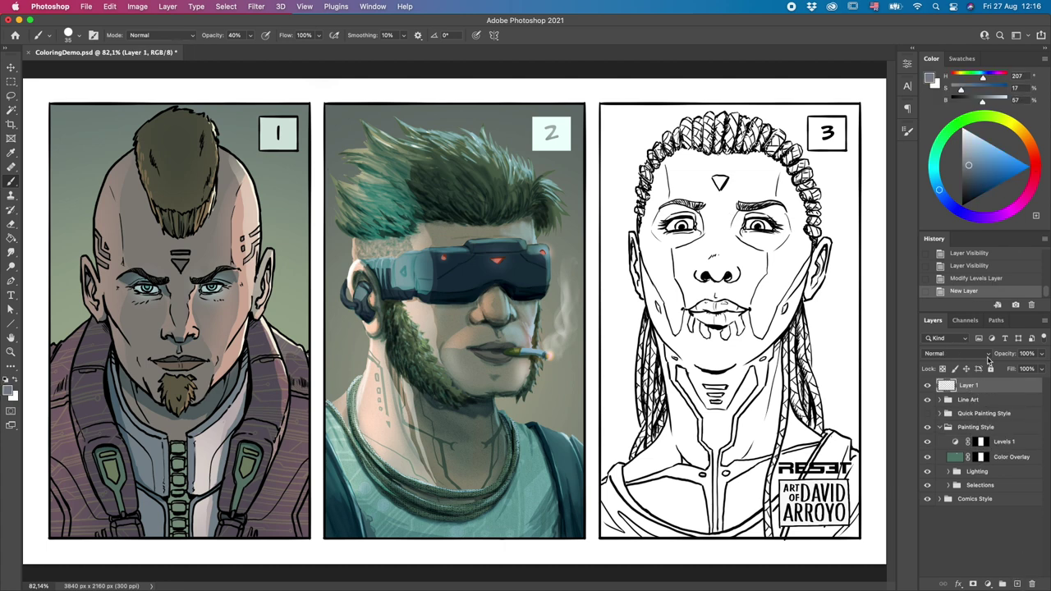
click(969, 353)
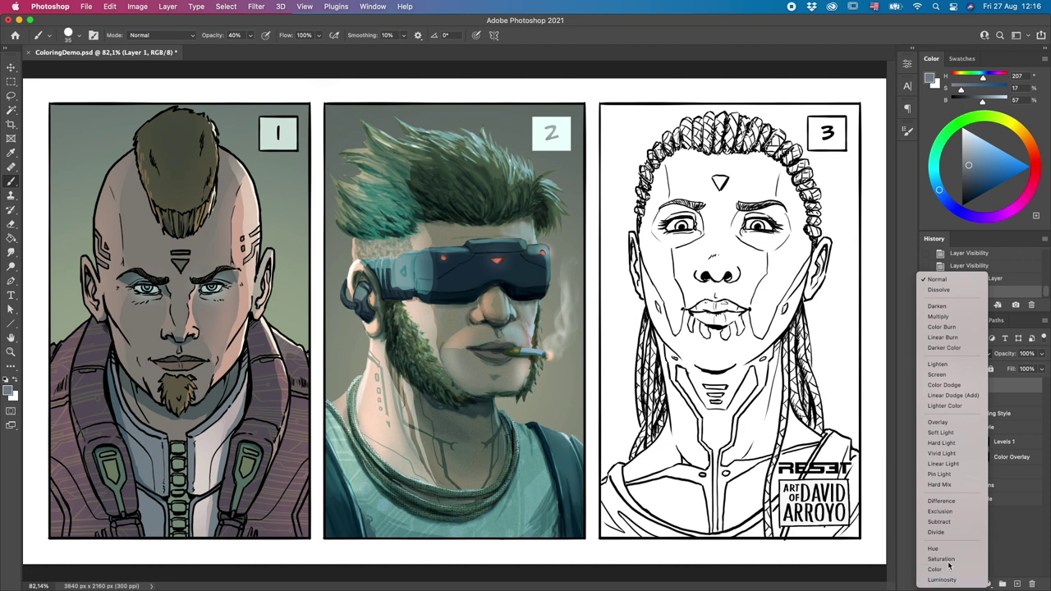
click(936, 569)
key(d)
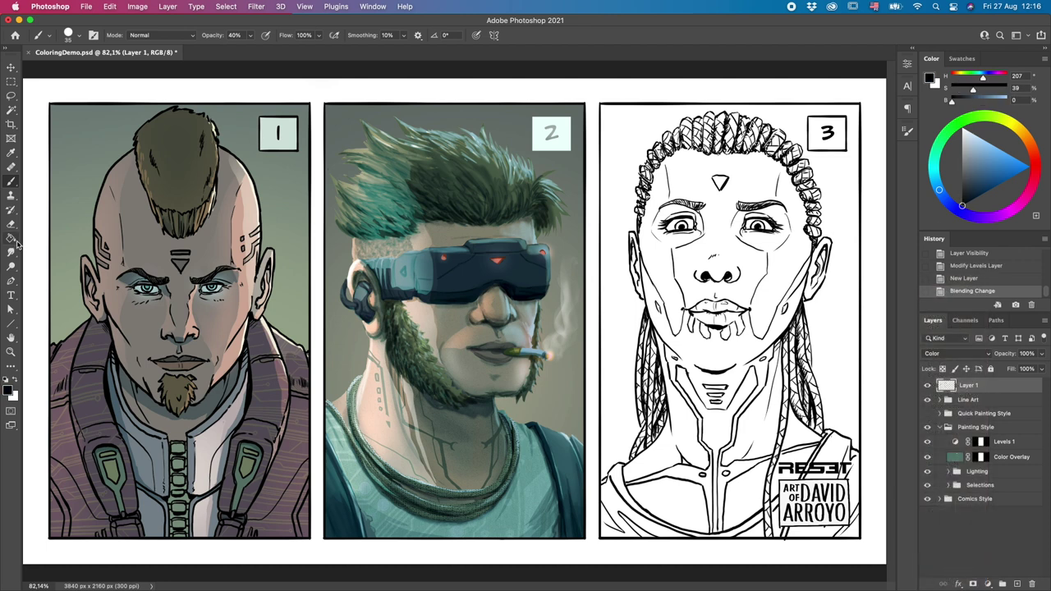
click(12, 238)
click(394, 233)
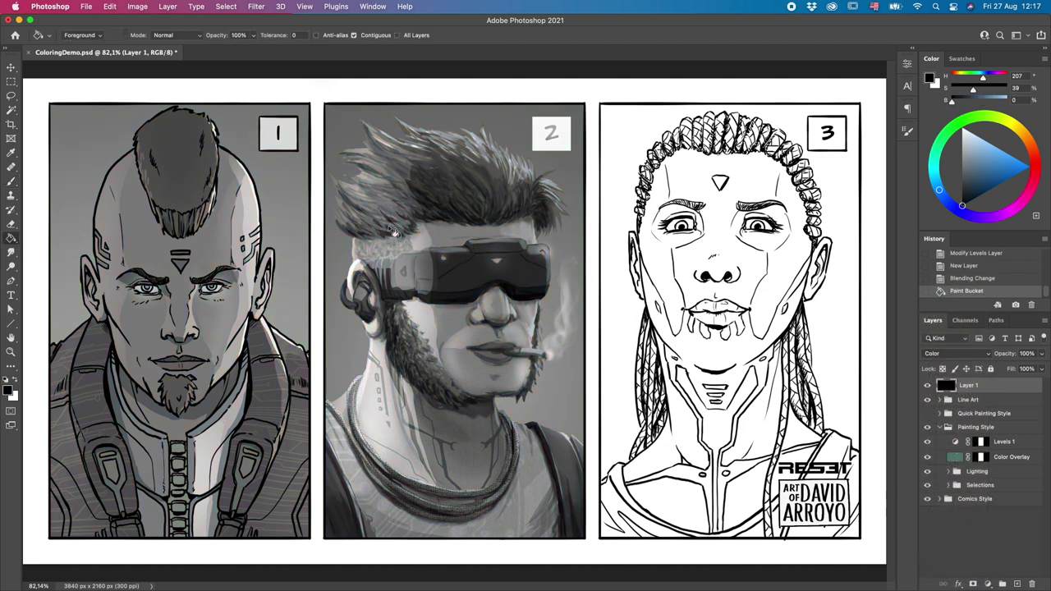
Step: Compare the artwork with the black Color-mode layer hidden and shown, twice
click(929, 386)
click(928, 386)
click(929, 386)
click(928, 385)
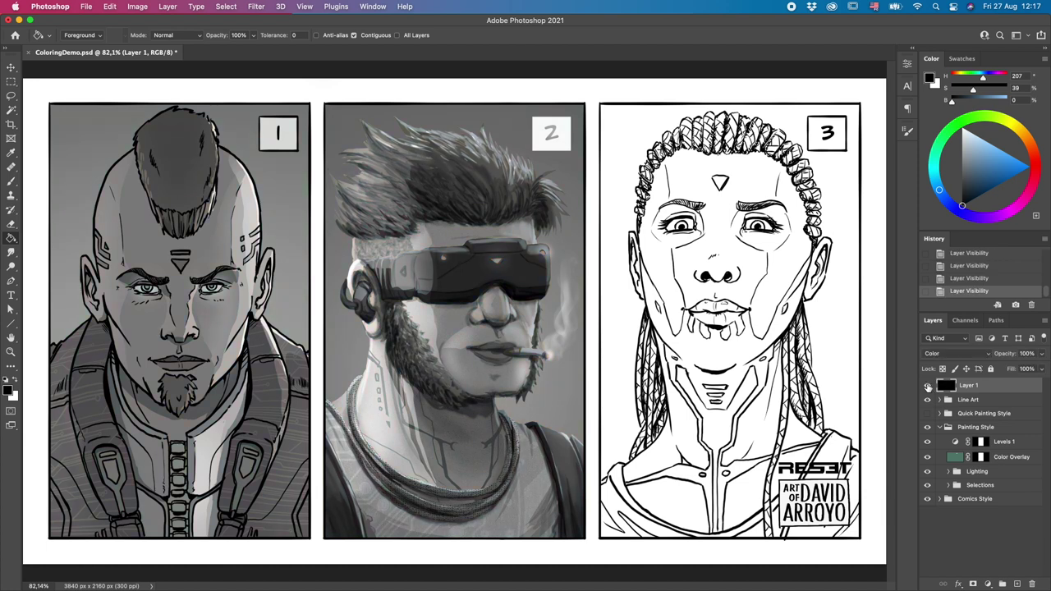
Step: Rename the black fill layer as Value Checker and hide it
double_click(969, 385)
text(Value Checker)
key(Return)
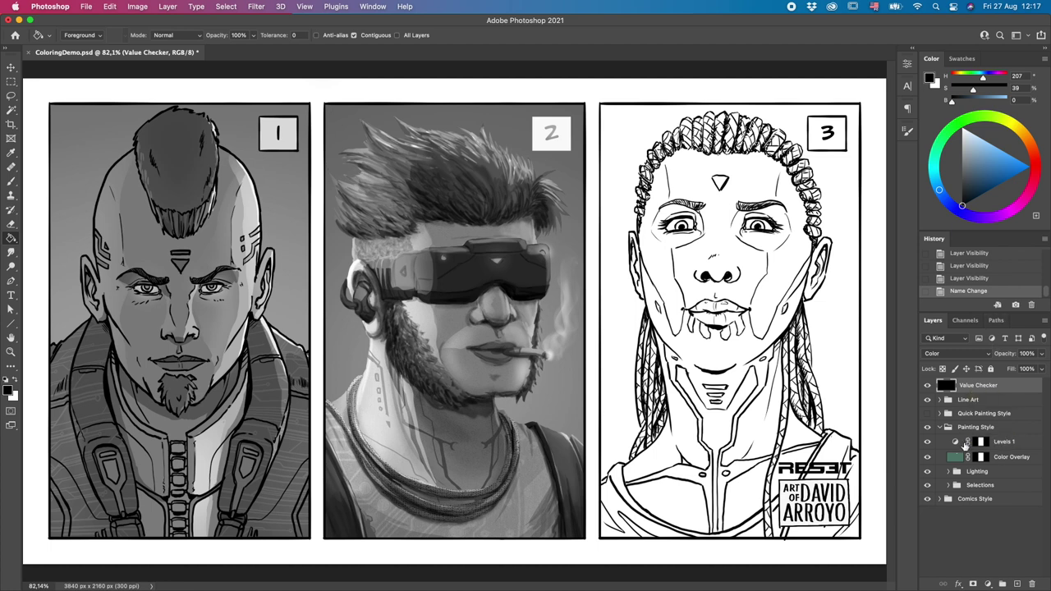
click(927, 386)
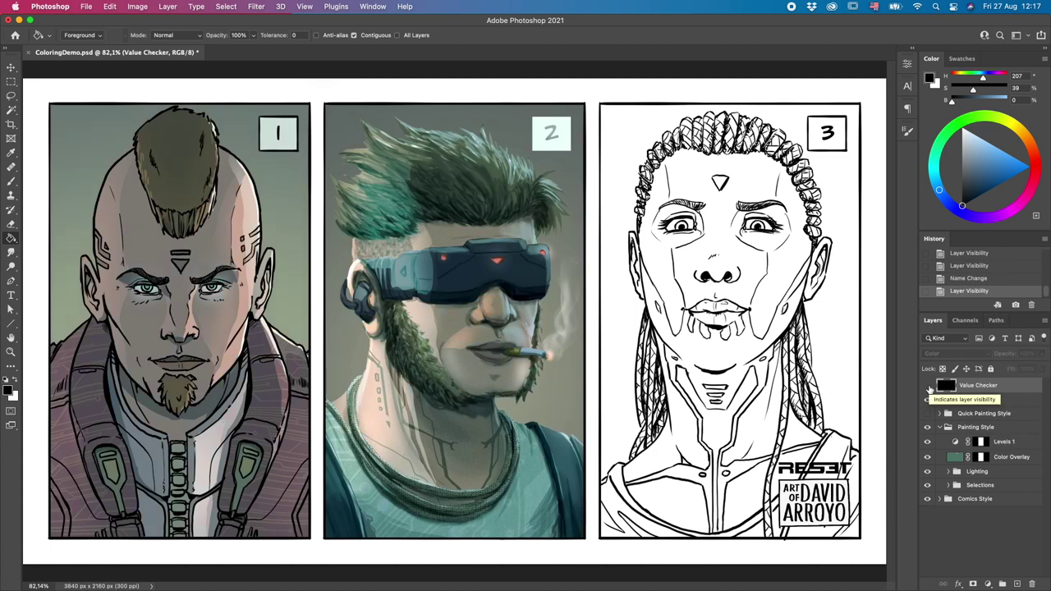
Step: Collapse the Painting Style group, expand Line Art, and briefly show the Line Art copy layer to compare the second portrait
click(944, 427)
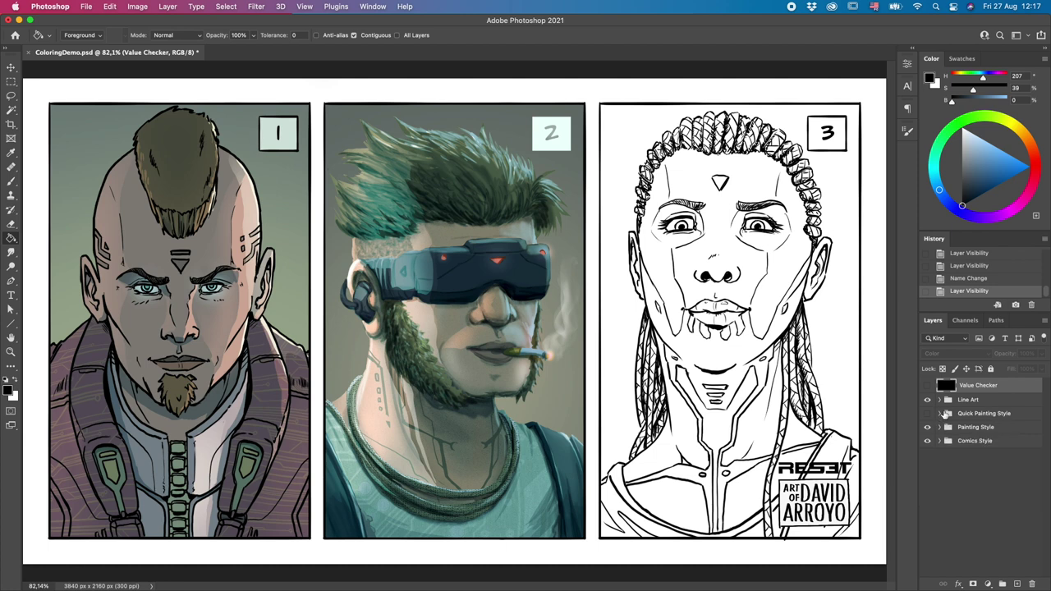
click(940, 400)
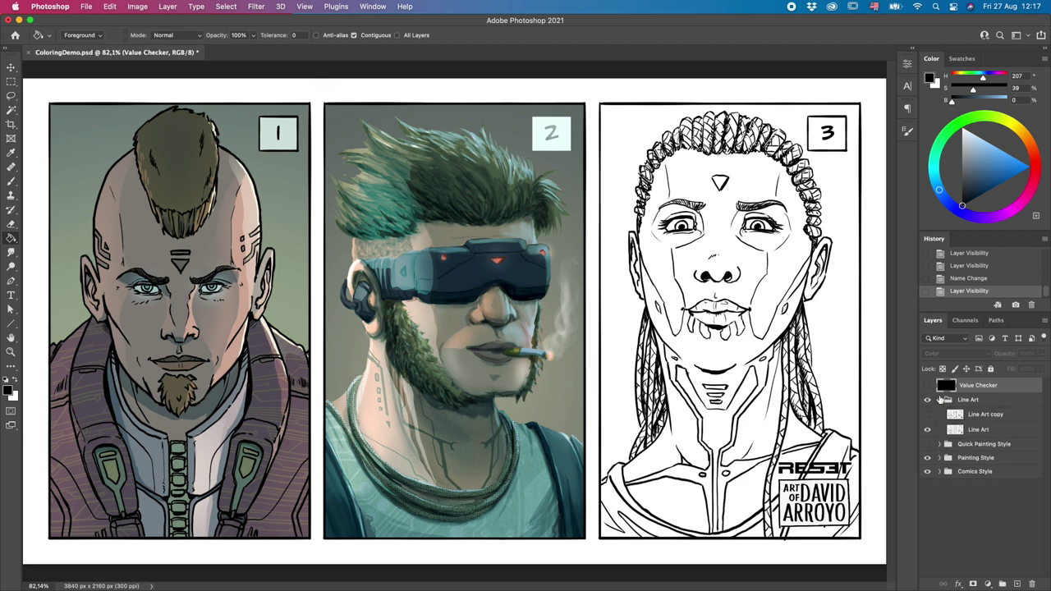
click(927, 415)
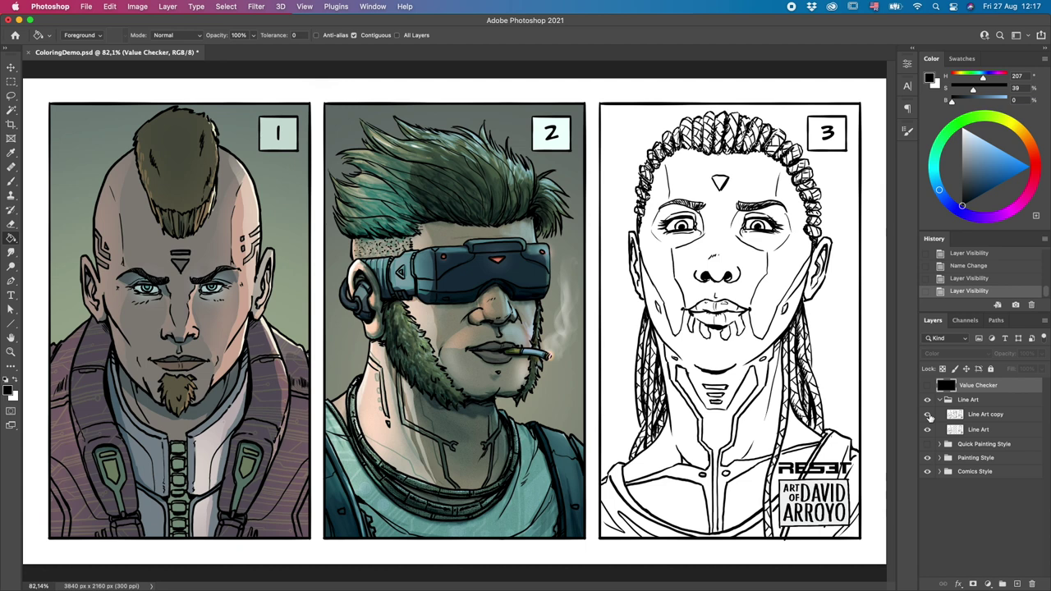
click(929, 414)
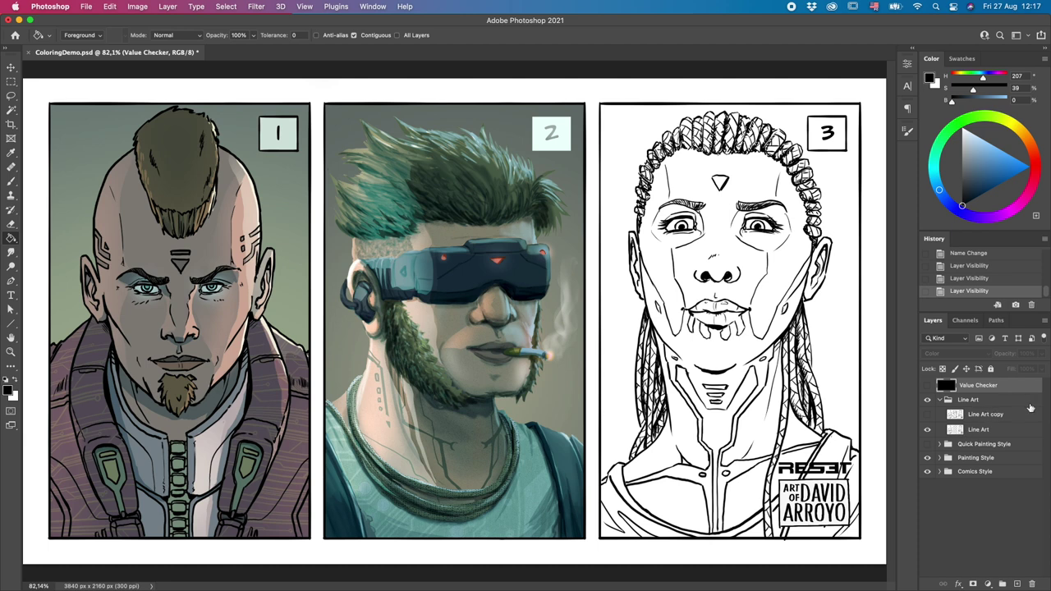
Step: Expand the Selections group inside Painting Style, select the VR Lighting layer, and pick a pale blue at 207°, 19%, 97%
click(940, 457)
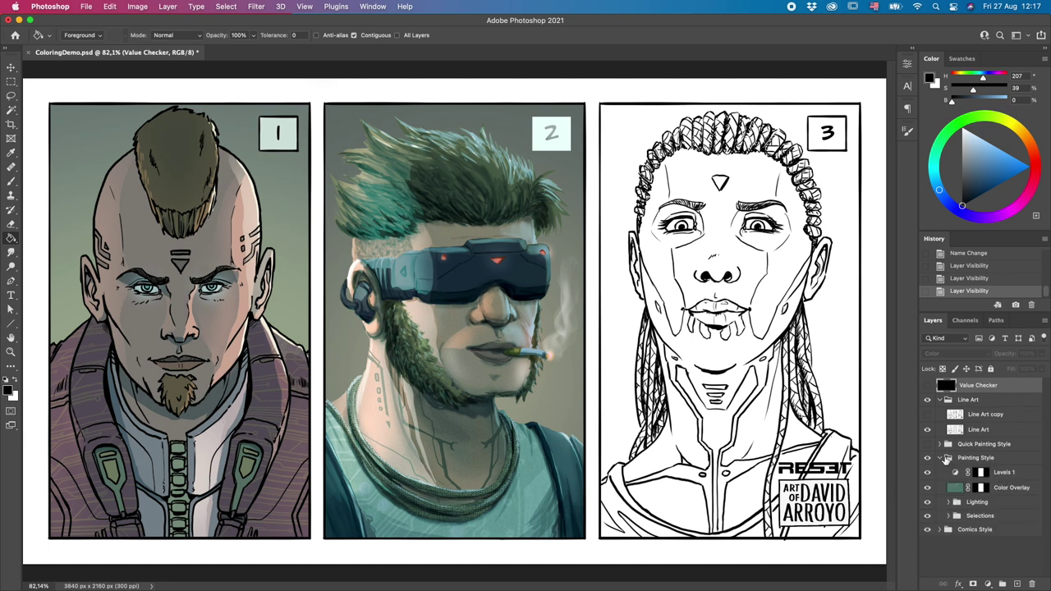
click(940, 457)
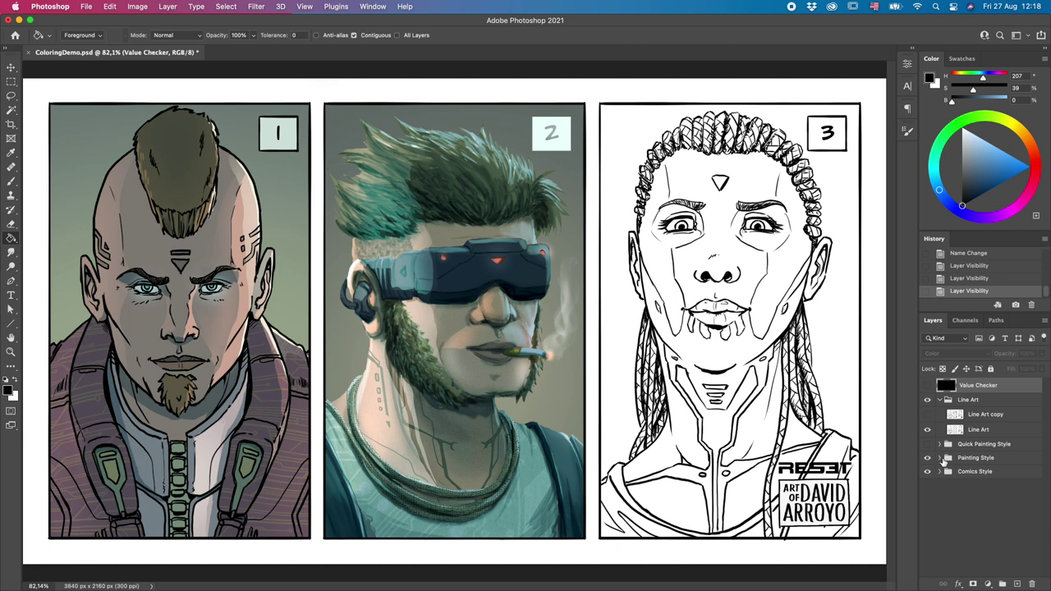
click(940, 458)
click(949, 515)
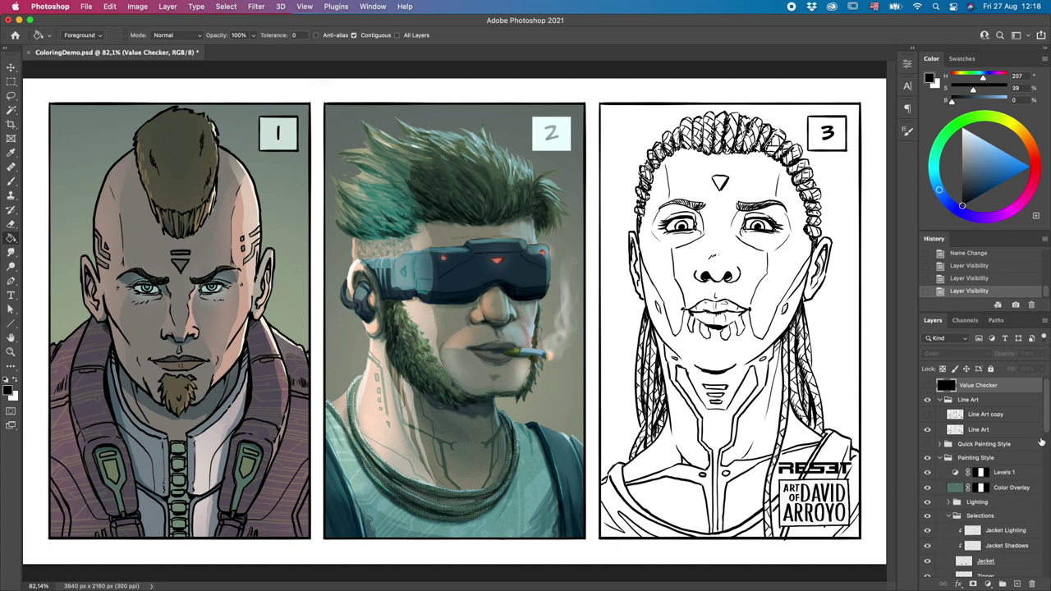
drag(1047, 421, 1044, 513)
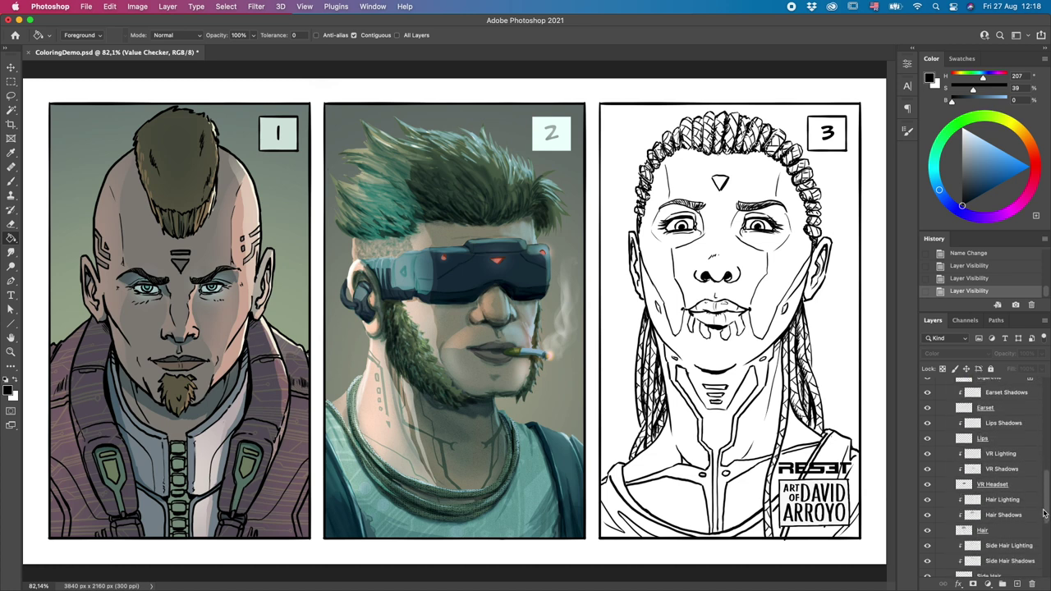
click(1001, 454)
drag(974, 141, 973, 134)
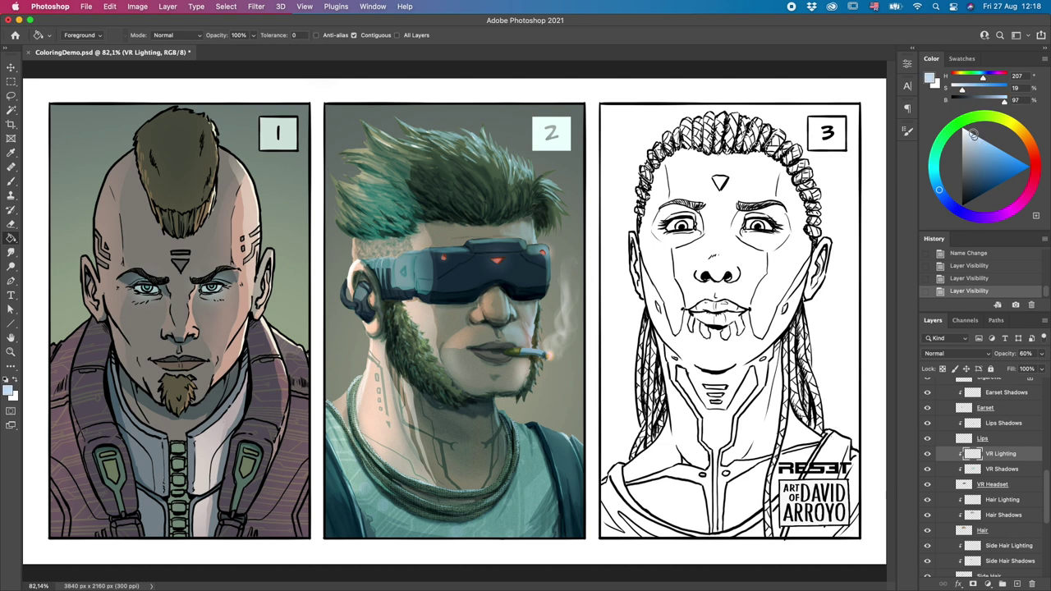
Step: Reduce the brush to 15 px and paint pale blue highlight strokes on the front of the second portrait's VR headset
click(13, 180)
click(78, 37)
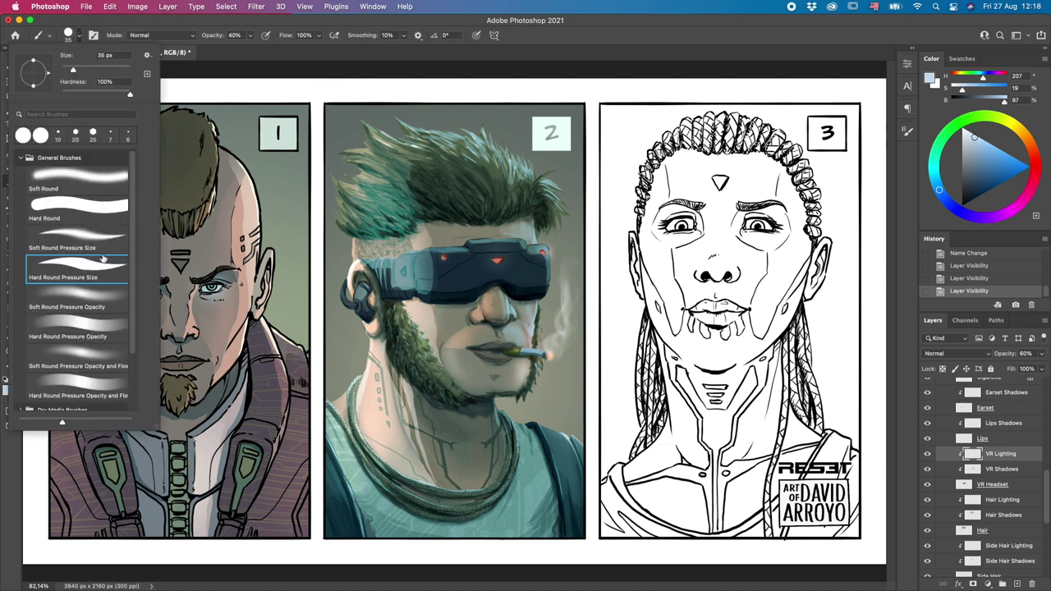
click(294, 56)
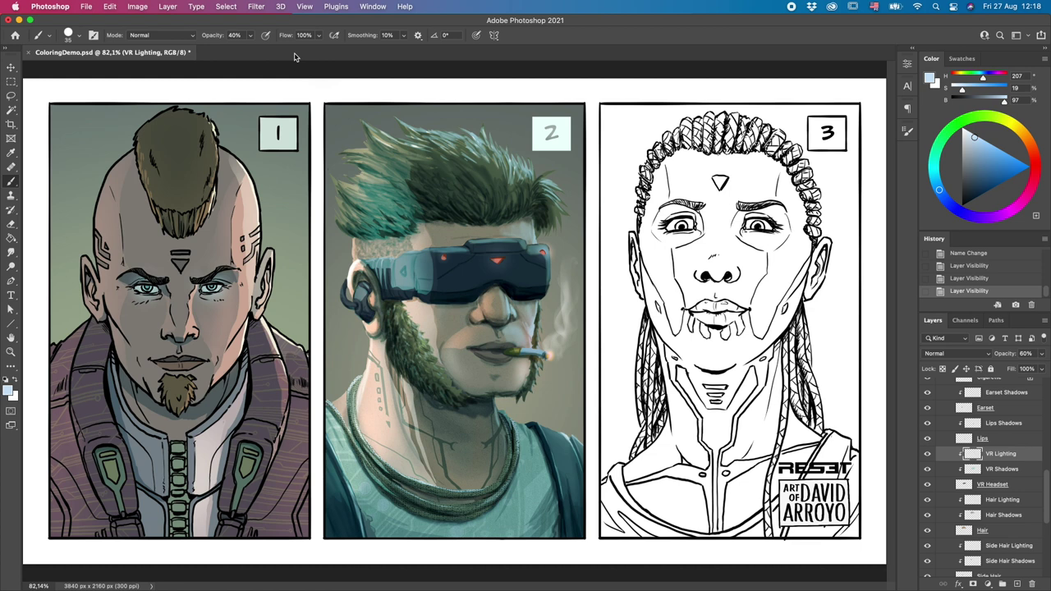
key(bracketleft)
key(bracketleft)
key(bracketleft)
mouse_move(459, 256)
mouse_down()
mouse_move(484, 253)
mouse_move(490, 263)
mouse_up()
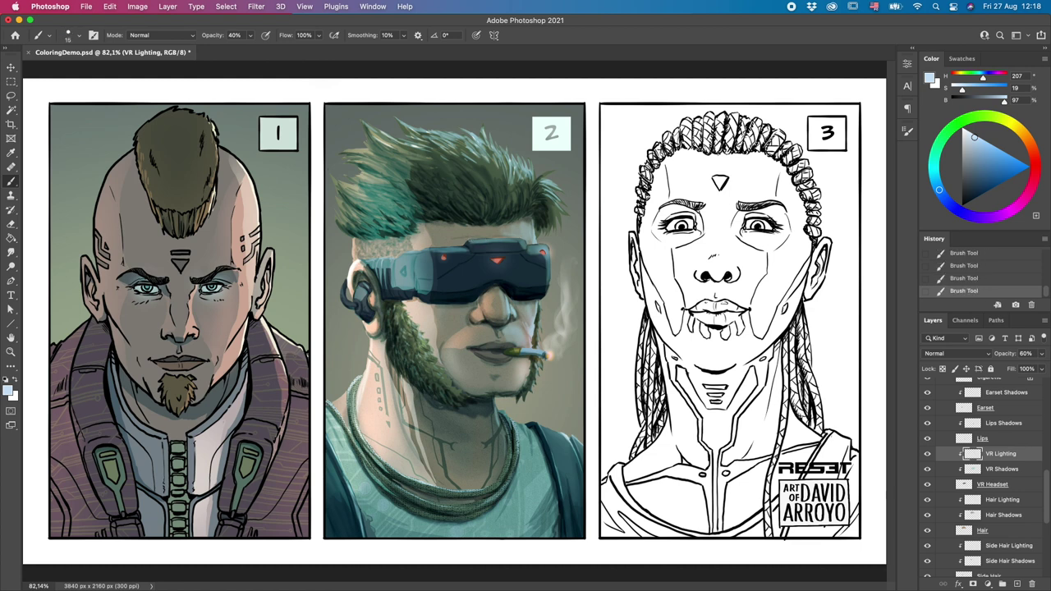
Step: Paint fine highlights with a 9 px brush along the headset's left front crease, side seam and the raised block's lower edge
key(bracketright)
key(bracketright)
key(bracketleft)
click(11, 351)
drag(449, 273, 463, 270)
click(463, 270)
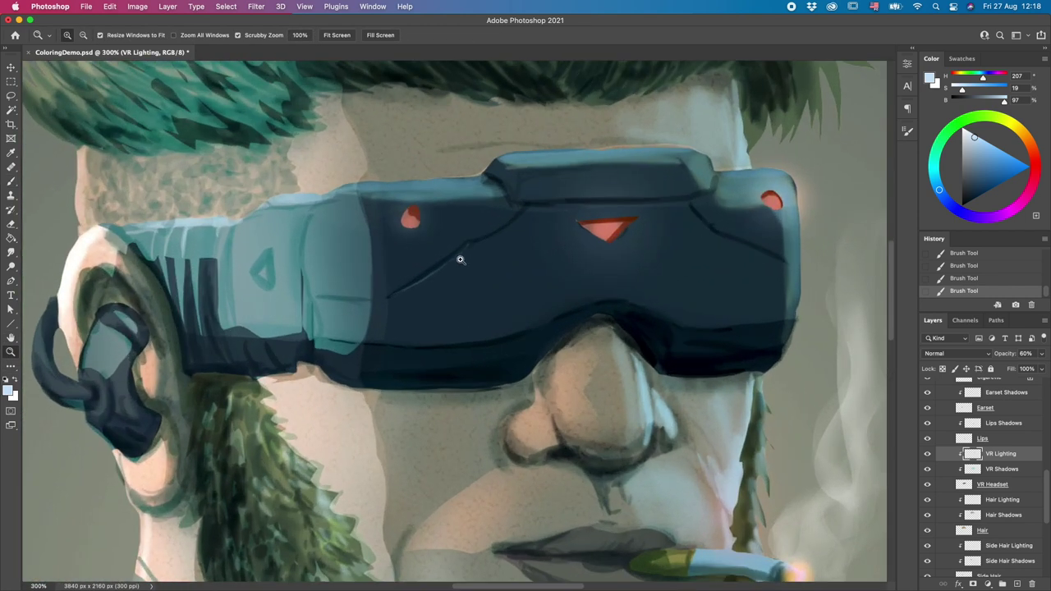
click(460, 260)
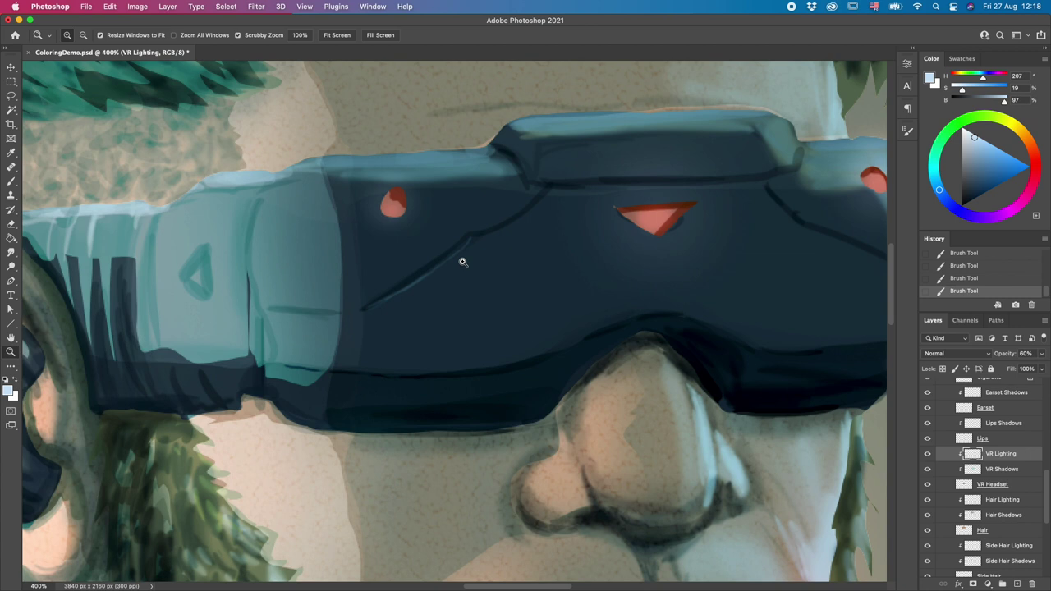
key(b)
drag(465, 235, 532, 205)
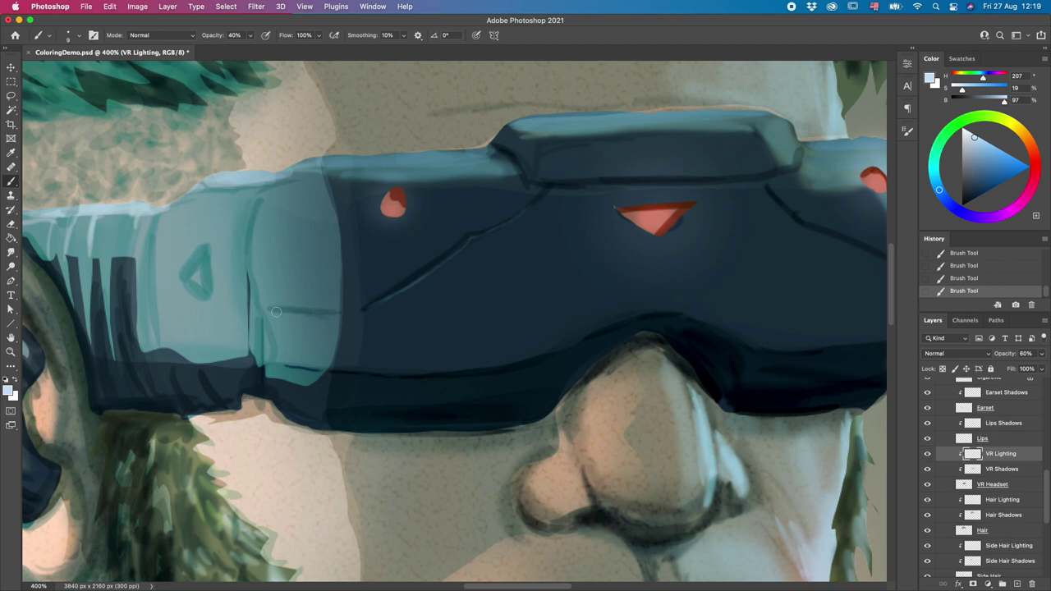
drag(268, 311, 371, 314)
drag(550, 187, 792, 170)
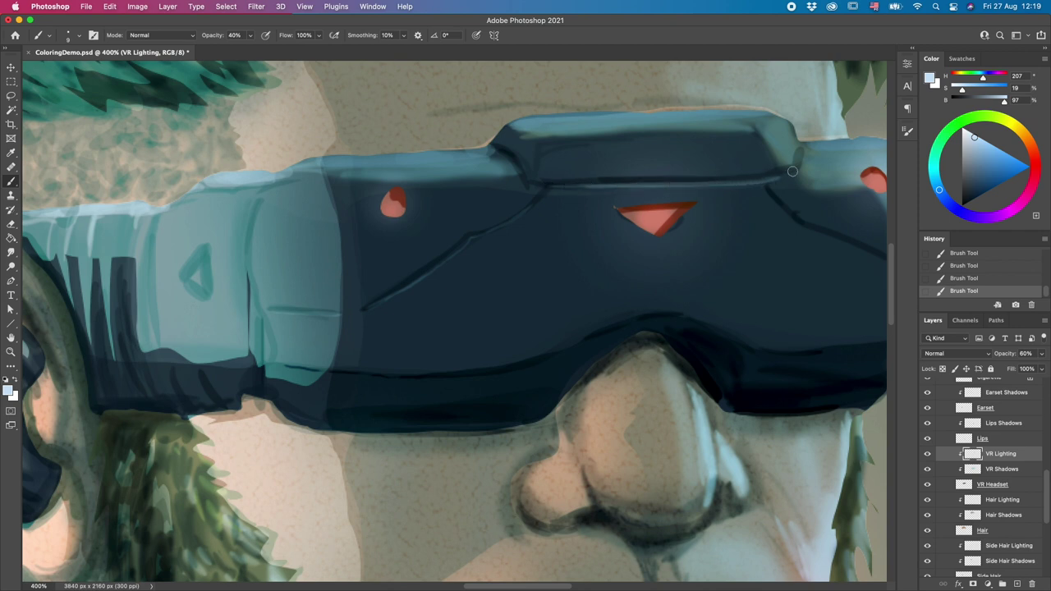
Step: Paint fine pale blue highlights along the diagonal crease on the right part of the VR headset's front
drag(749, 269, 652, 251)
drag(398, 136, 425, 172)
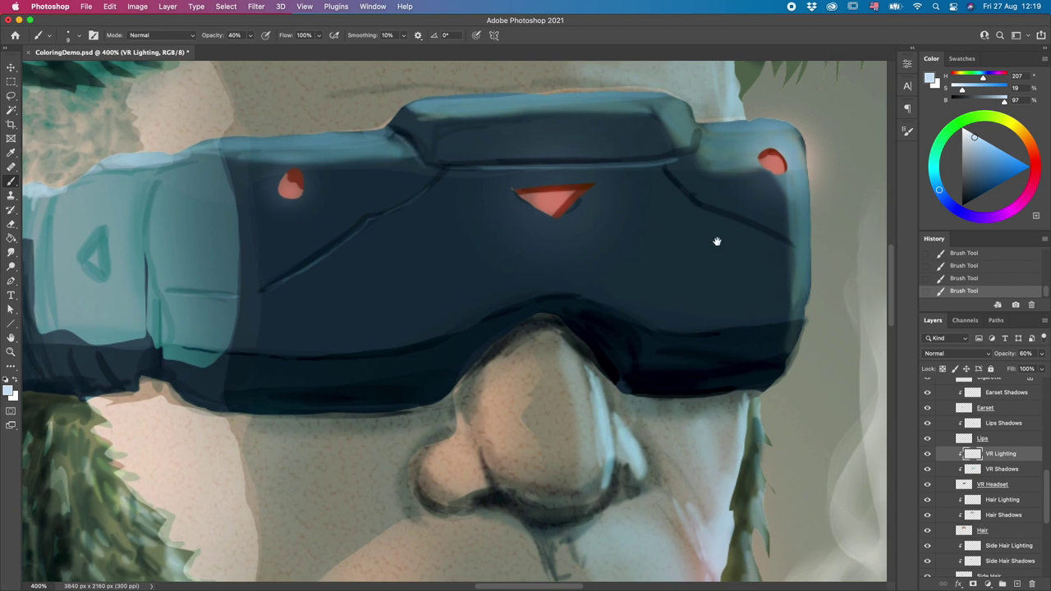
drag(715, 241, 665, 230)
mouse_move(592, 161)
mouse_down()
mouse_move(626, 202)
mouse_move(709, 238)
mouse_up()
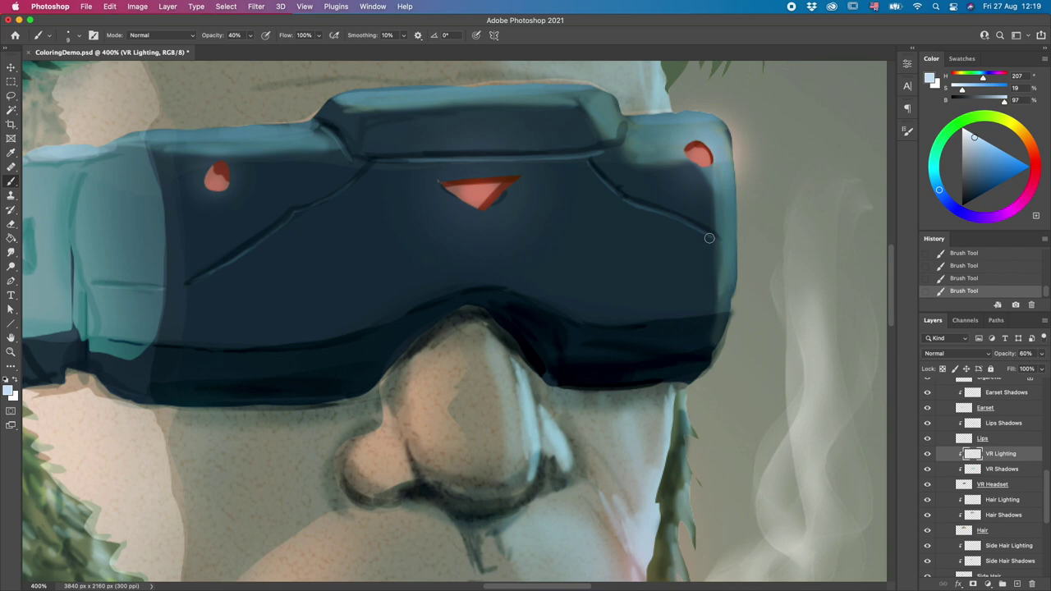
Step: Fit the whole artwork in view and collapse the Selections group
key(super+0)
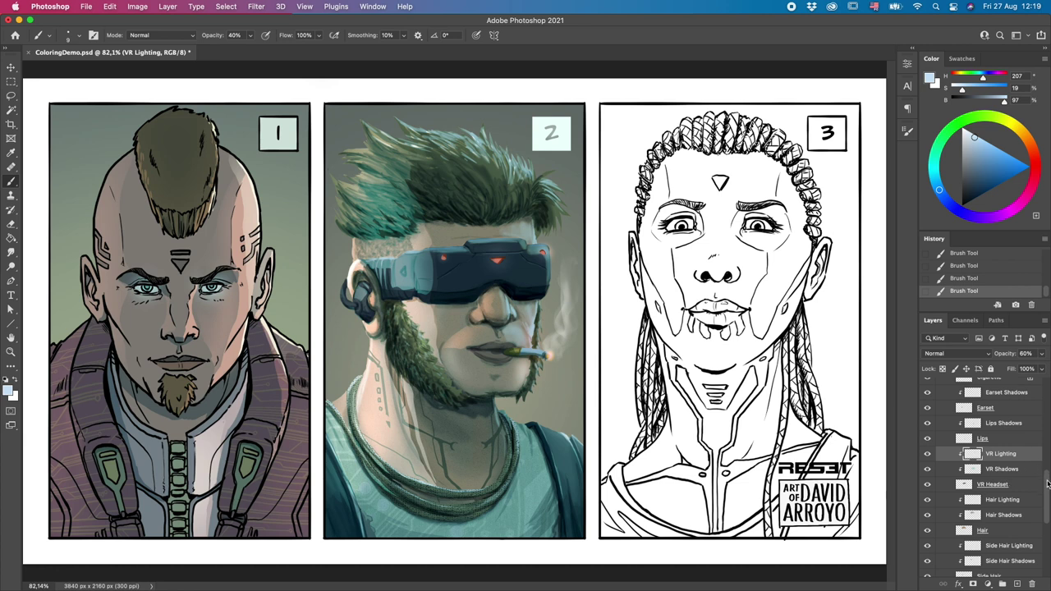
scroll(944, 469, up, 10)
click(945, 470)
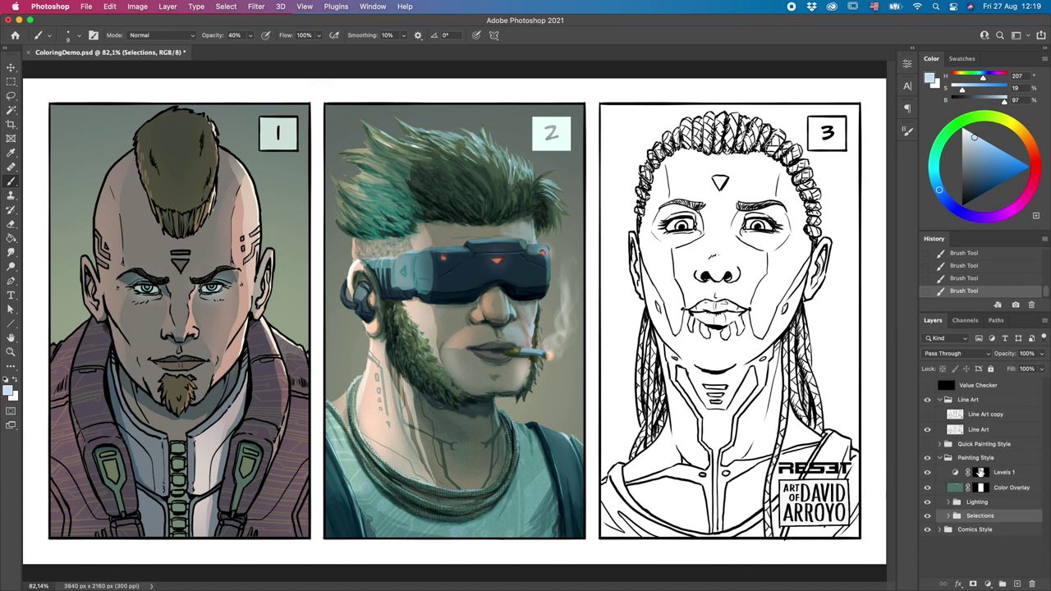
Step: Expand the Lighting group, compare the second portrait with its Lighting layer off and on, and make that layer active
click(993, 503)
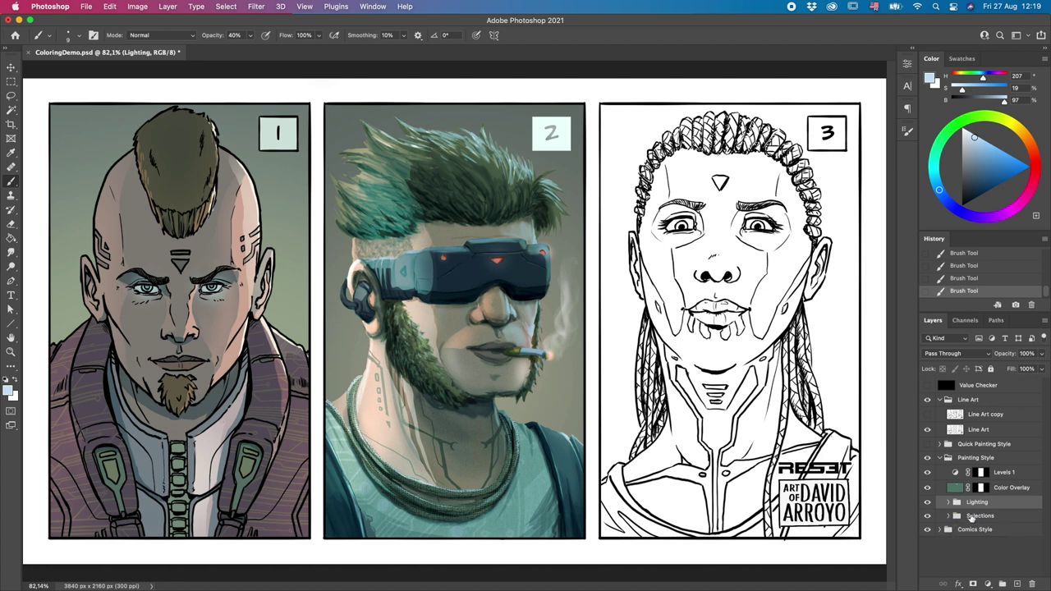
click(948, 502)
click(927, 517)
click(927, 517)
click(928, 517)
click(1019, 517)
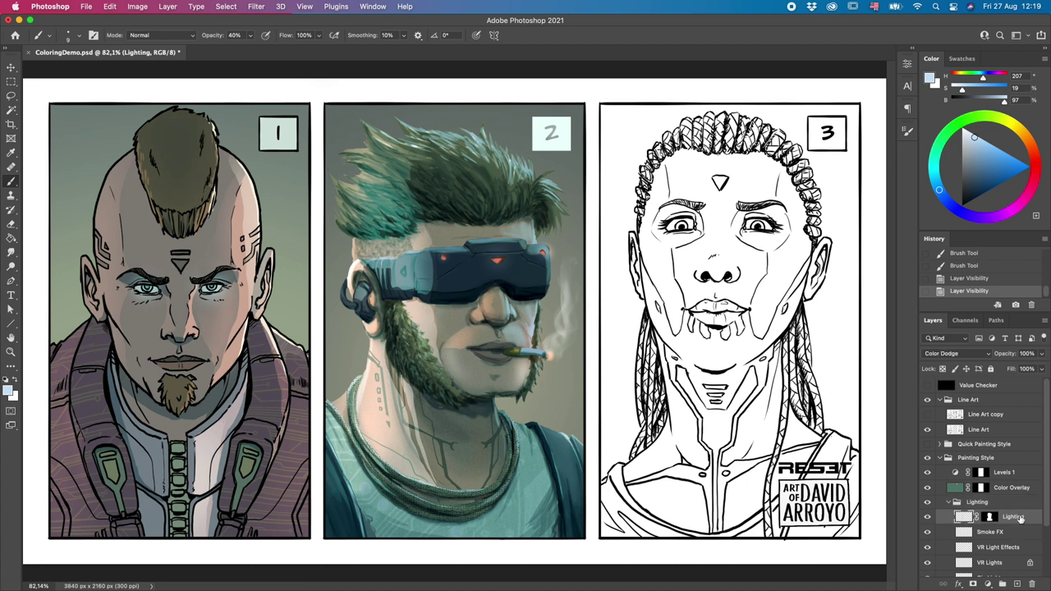
Step: Erase the lighting glow over the side of the second portrait's VR headset with a 175 px eraser on the Lighting layer
click(12, 224)
click(79, 35)
click(104, 353)
click(414, 59)
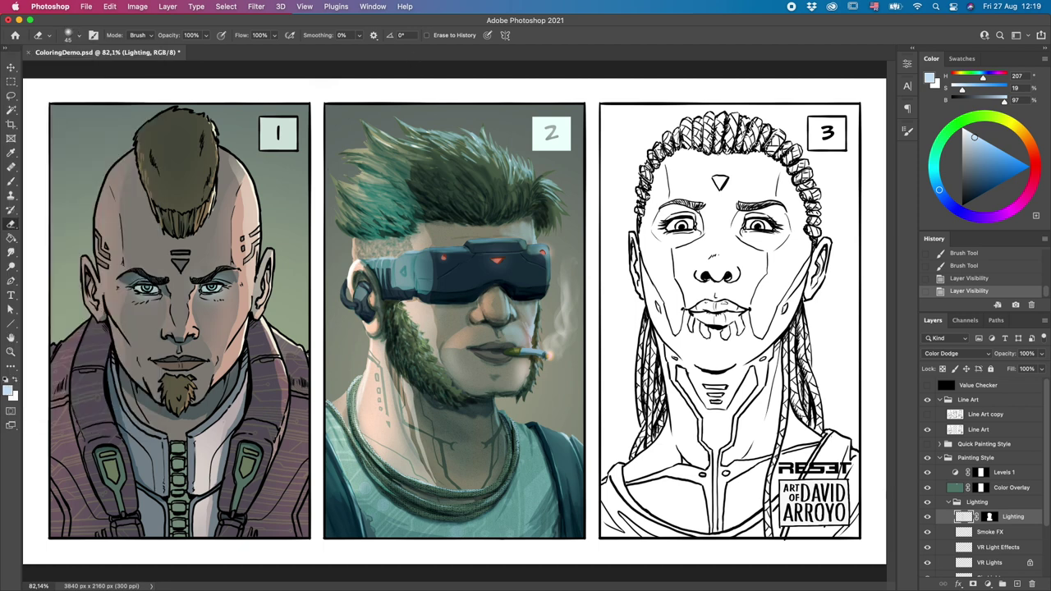
key(bracketright)
key(bracketright)
key(bracketright)
key(bracketright)
key(bracketright)
key(bracketright)
mouse_move(402, 287)
mouse_down()
mouse_move(428, 292)
mouse_move(388, 289)
mouse_move(433, 279)
mouse_up()
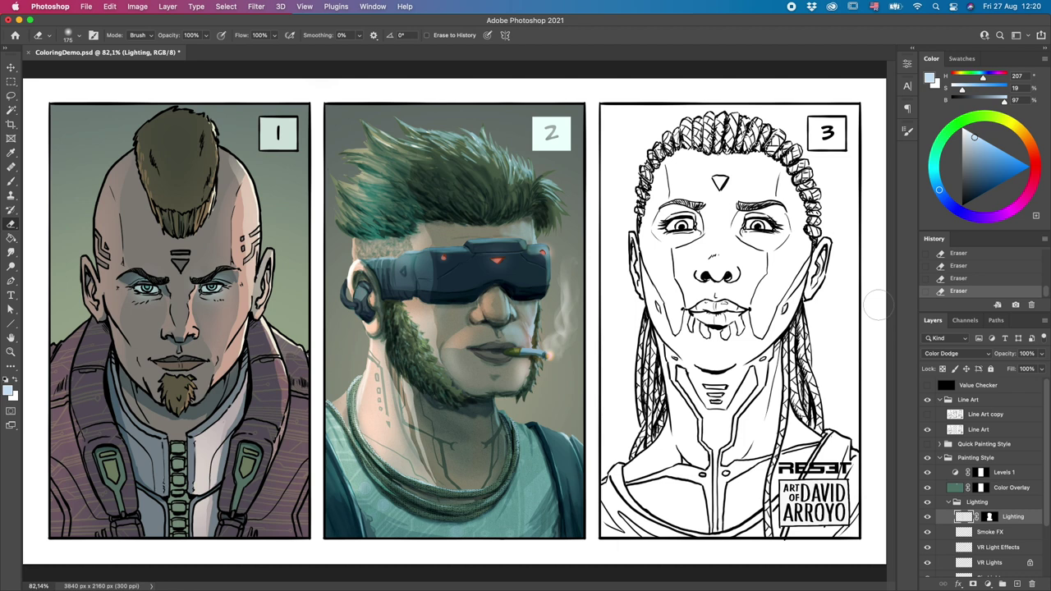
Step: Review the layers inside the Painting Style group, down to the VR headset and hair layers, and collapse the group
click(12, 67)
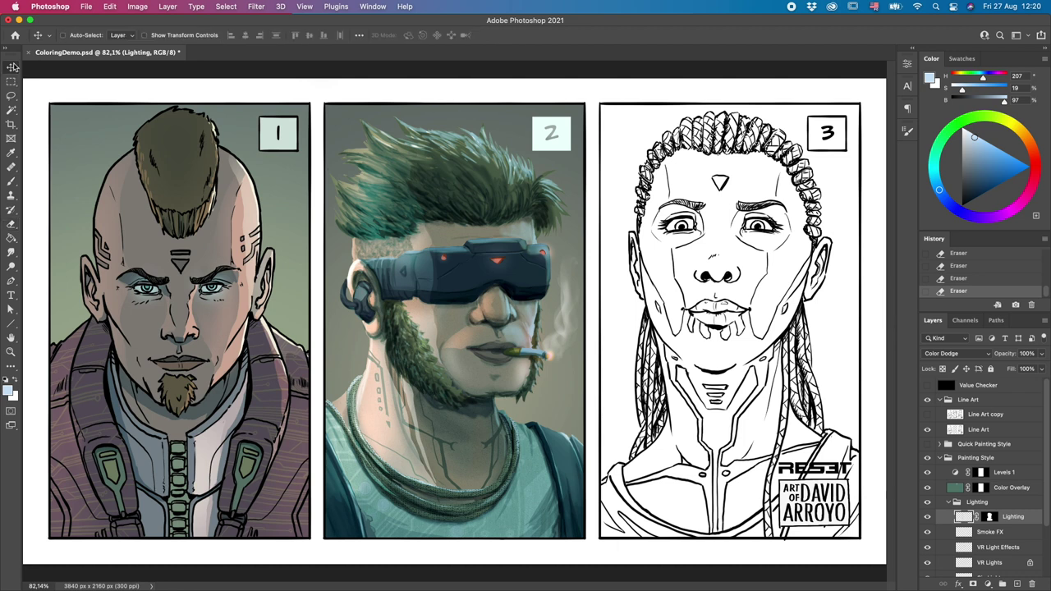
click(939, 457)
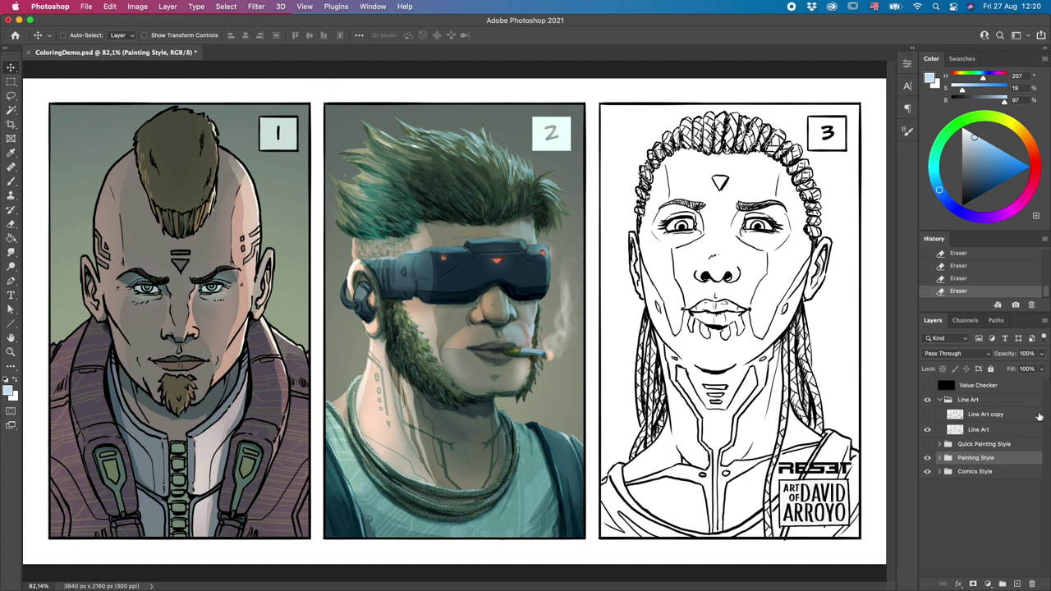
click(941, 458)
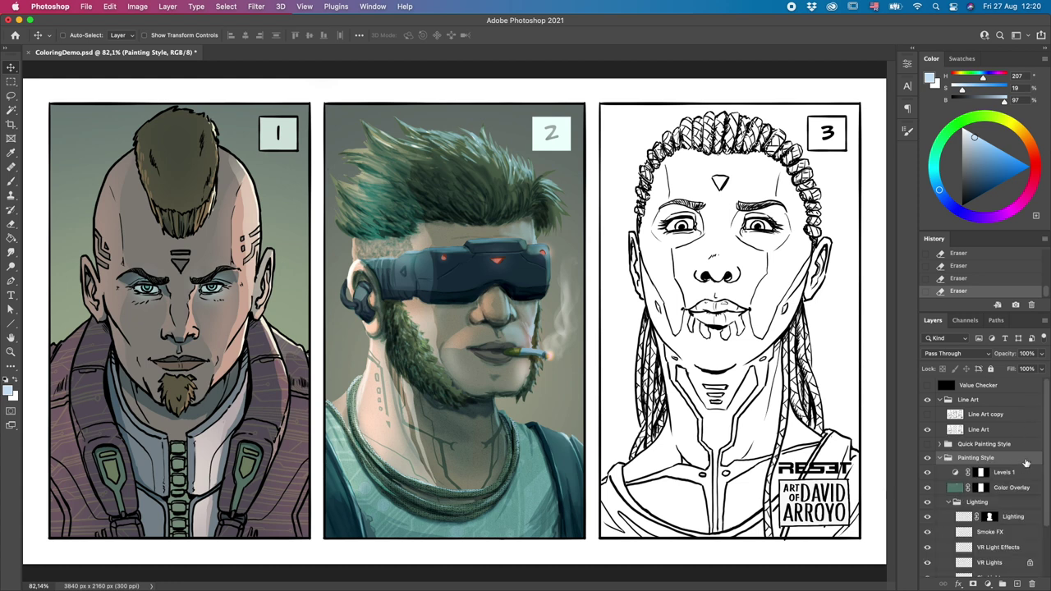
scroll(954, 460, down, 2)
click(952, 455)
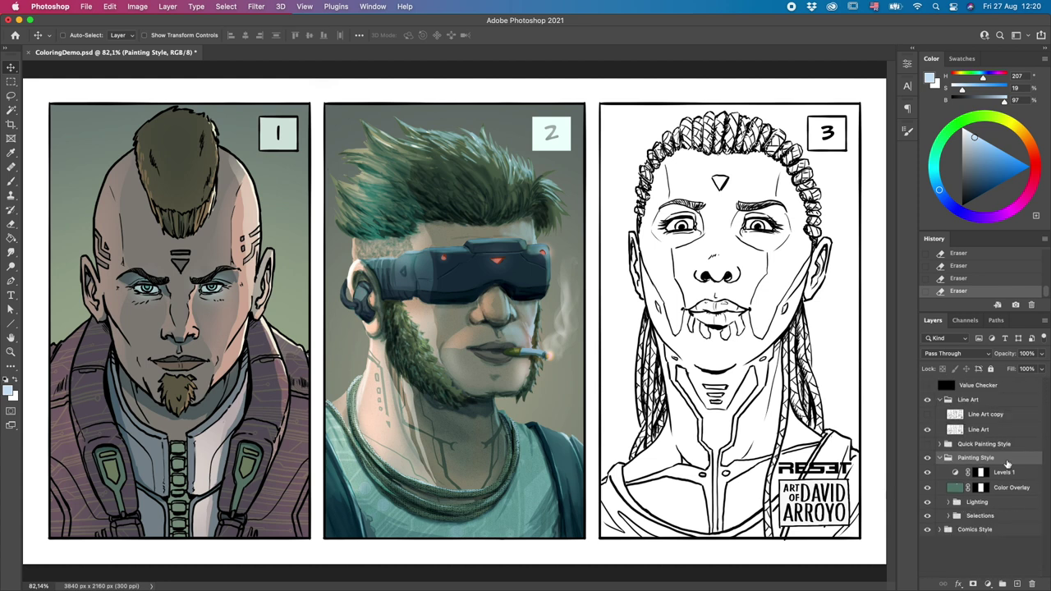
drag(1047, 414, 1043, 496)
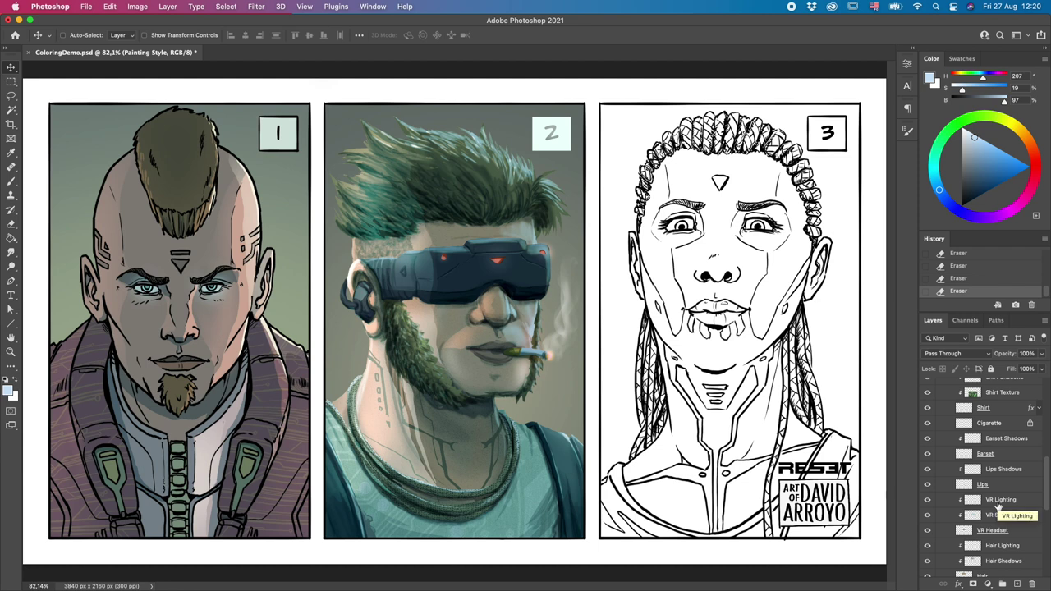
drag(1045, 478, 1048, 413)
click(948, 454)
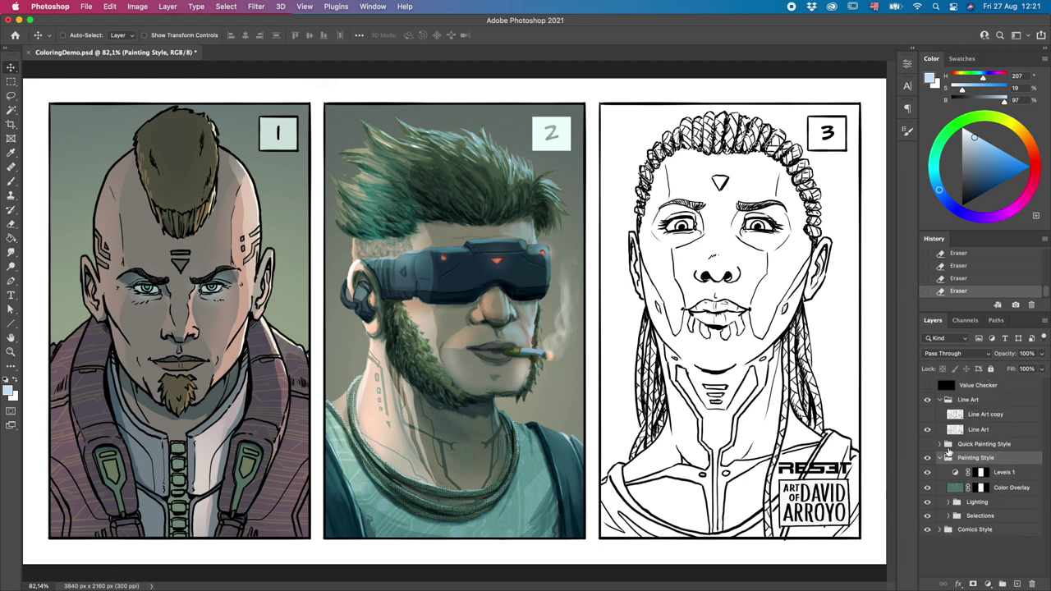
click(941, 457)
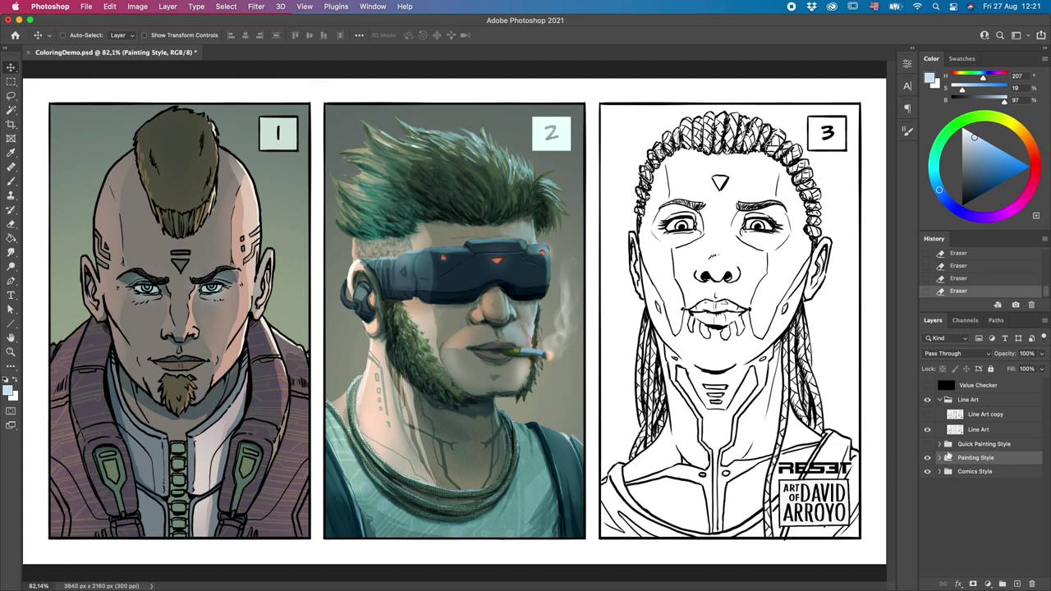
Step: Expand the Quick Painting Style group, make it visible and select its Character 3 layer
click(988, 445)
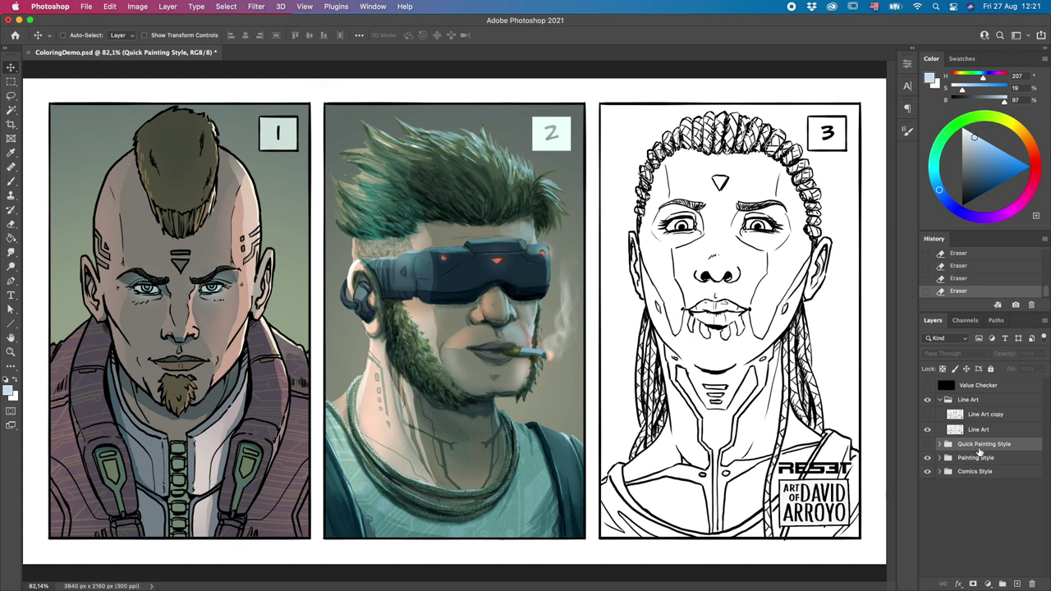
click(939, 444)
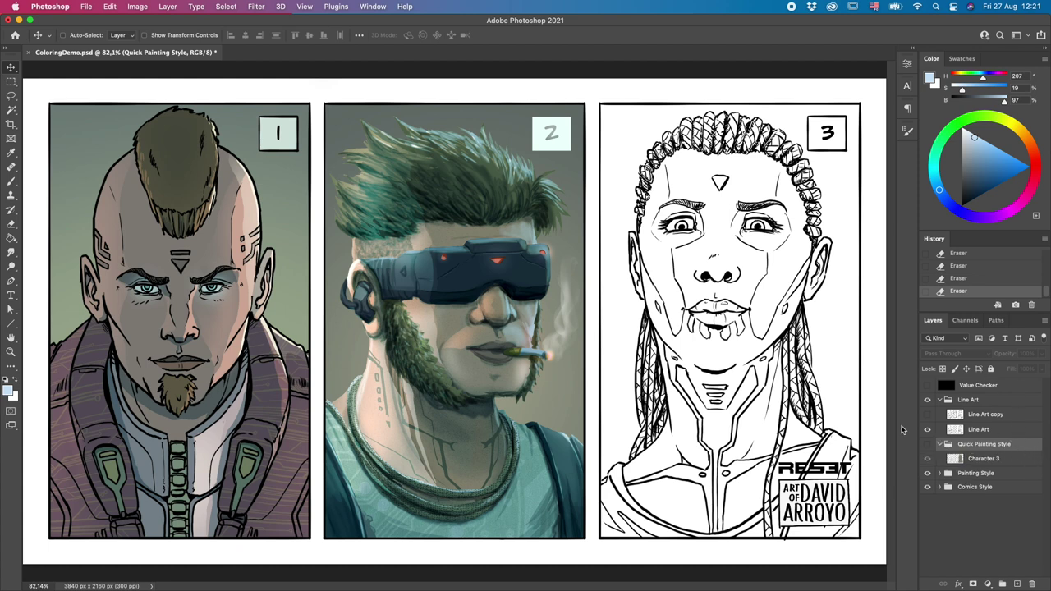
click(989, 460)
click(926, 444)
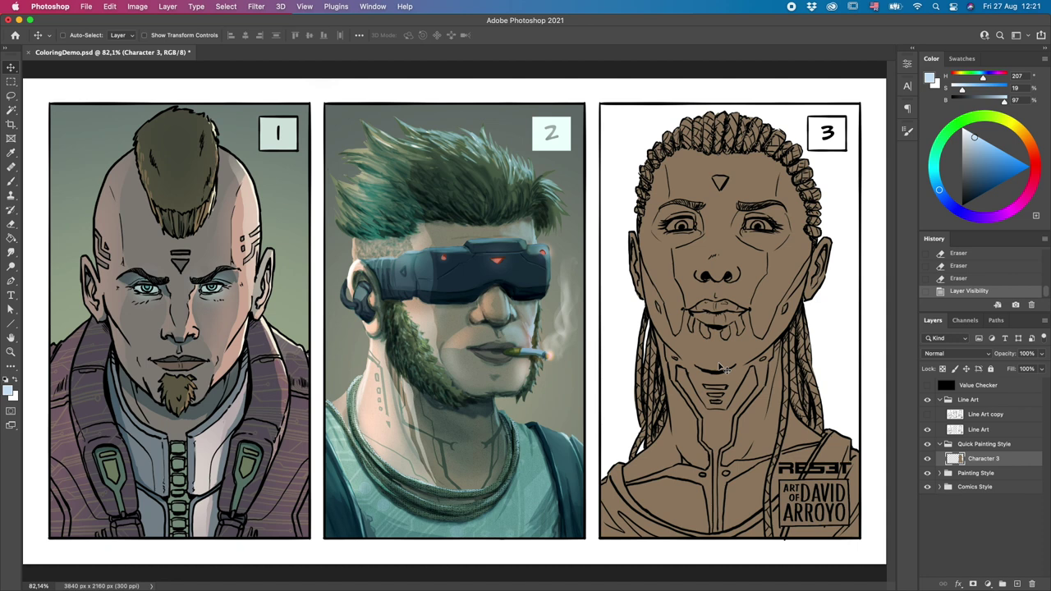
Step: Examine the edges of the third portrait's flat silhouette beside the braids with the Line Art group hidden, and restore the line art
click(926, 400)
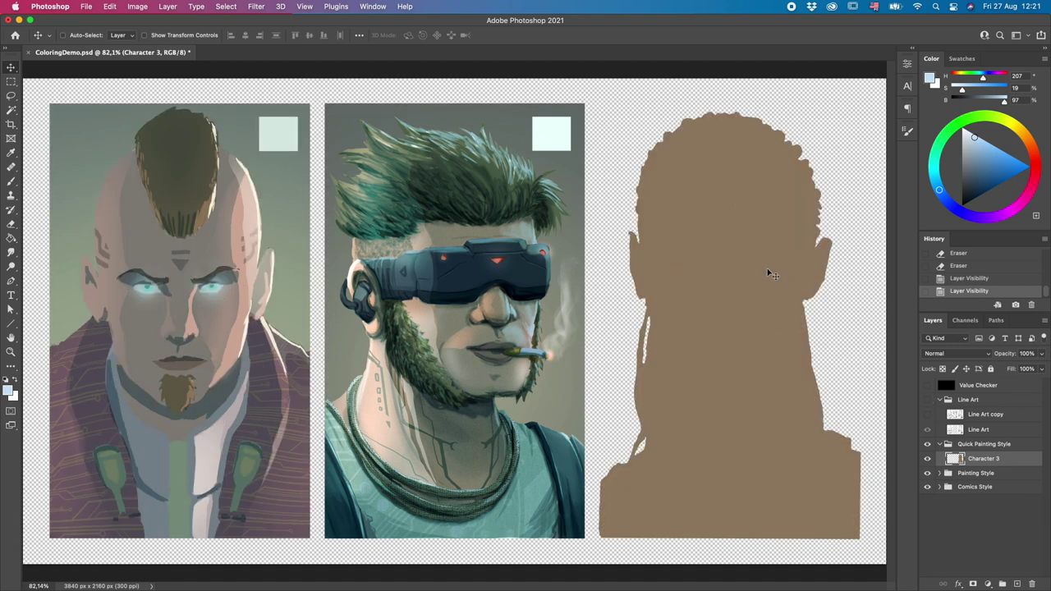
click(11, 352)
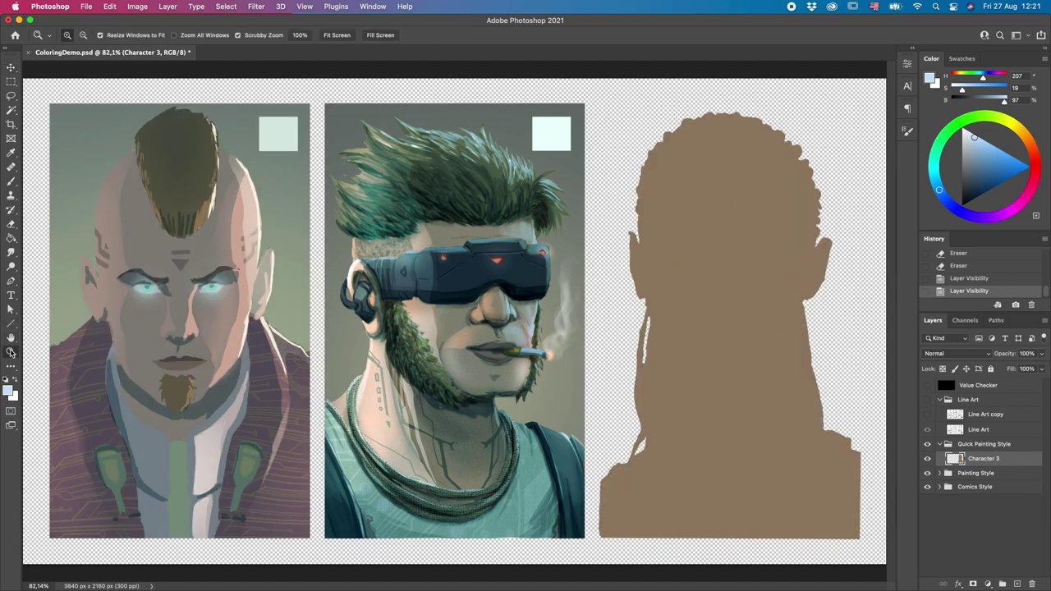
click(648, 324)
drag(648, 324, 647, 189)
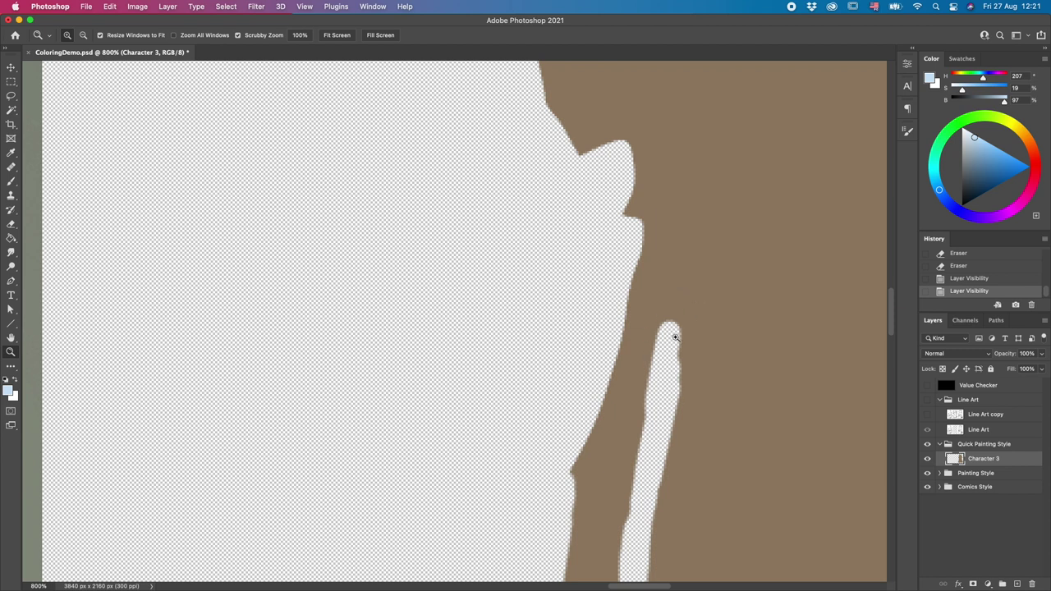
key(super+0)
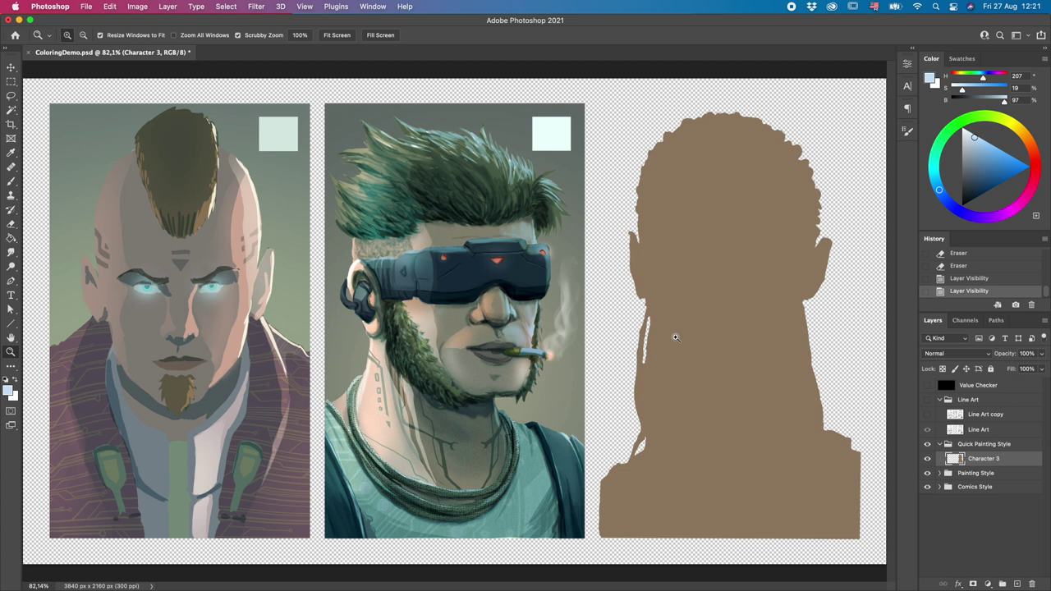
click(927, 400)
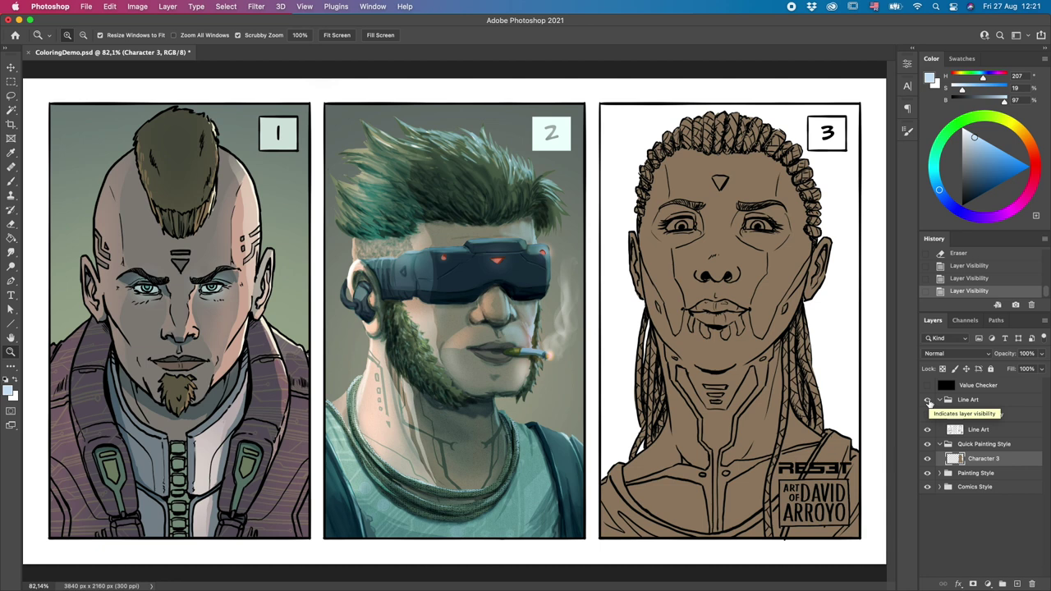
Step: Review the Comics Style group's layers down to Flats, with the Quick Painting Style group collapsed
click(939, 443)
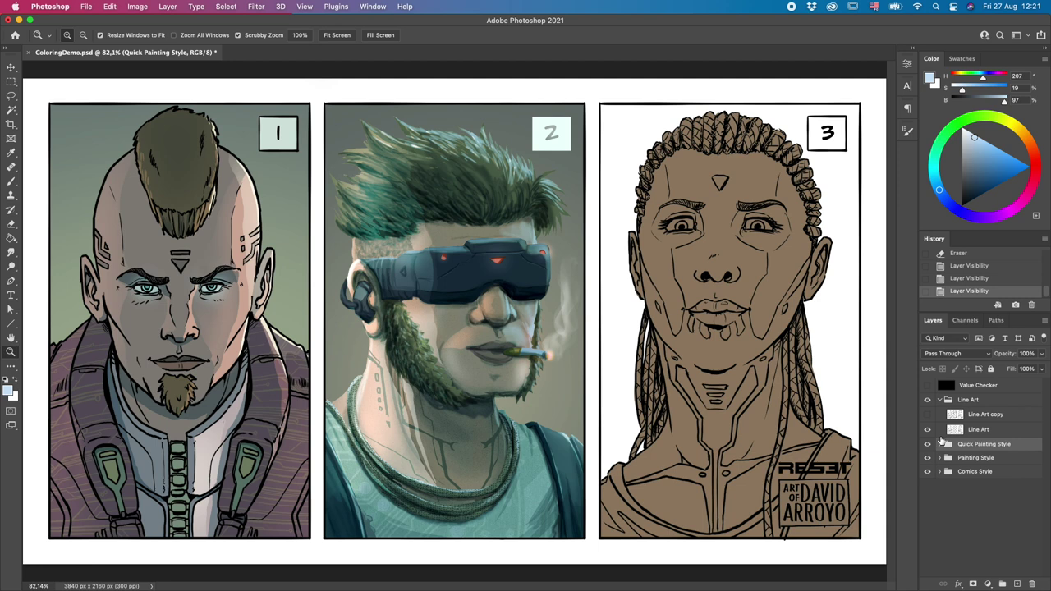
click(939, 471)
scroll(985, 508, down, 1)
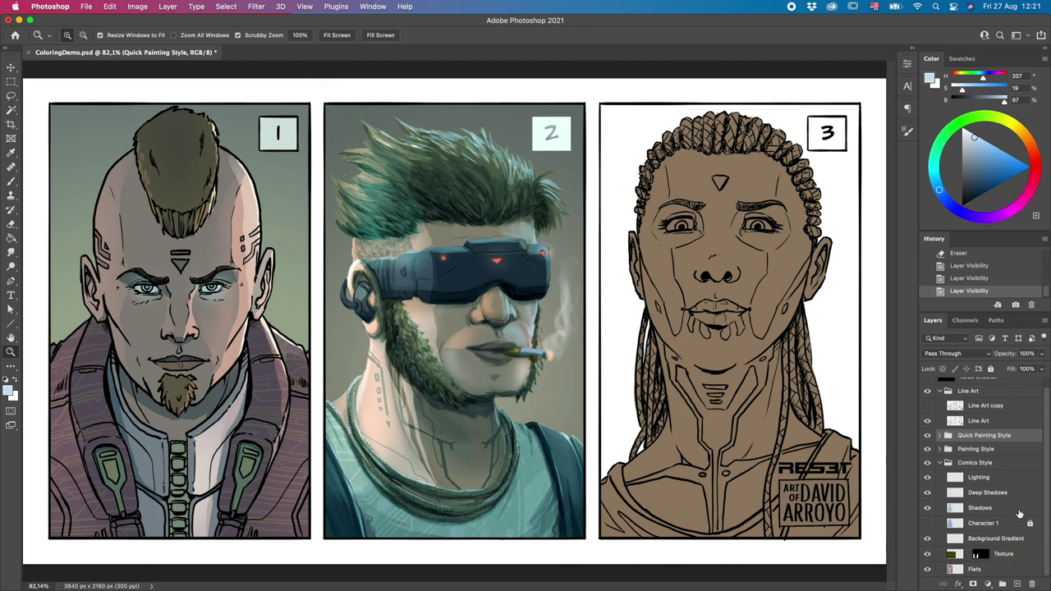
click(1012, 570)
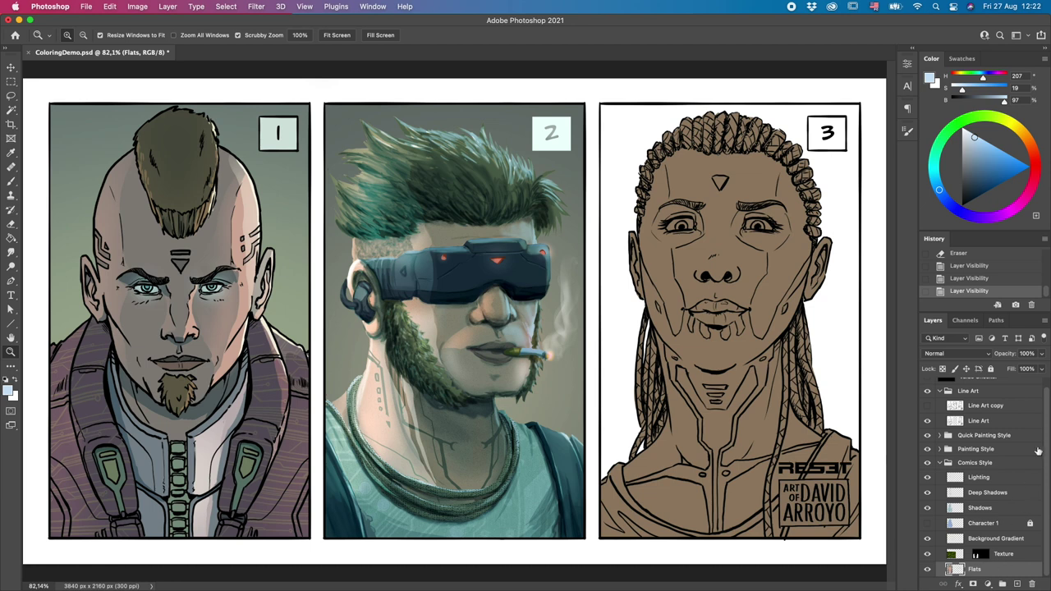
click(940, 462)
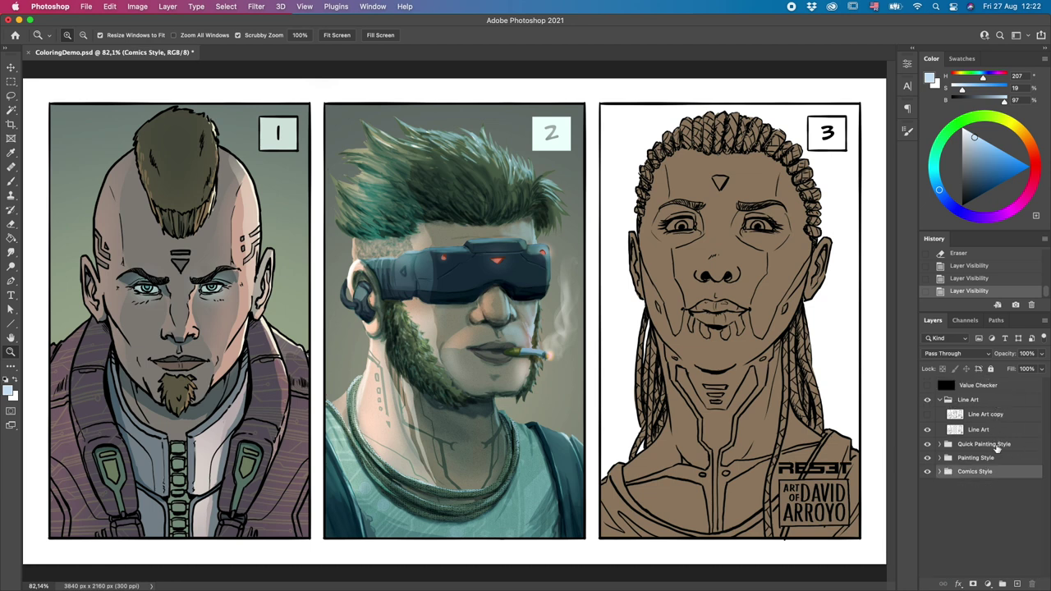
Step: Reopen the Quick Painting Style group and make its Character 3 layer active
click(995, 447)
click(941, 446)
click(1000, 458)
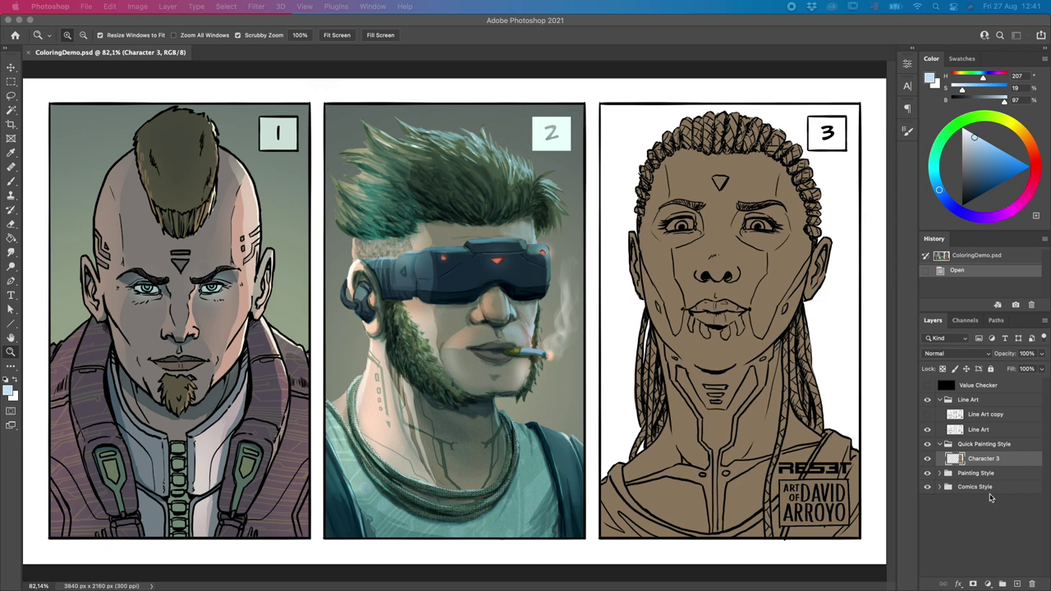
click(289, 28)
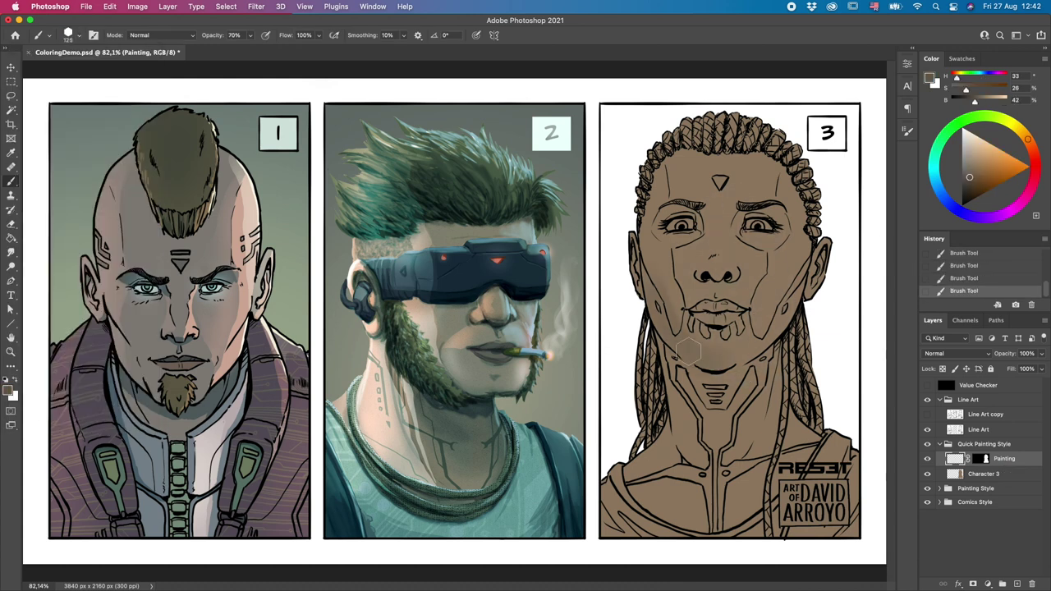
Step: Paint brown shading over the third portrait's face, neck and ear on the Painting layer, and colour the lips
drag(748, 279, 657, 492)
drag(739, 164, 784, 304)
drag(657, 295, 788, 427)
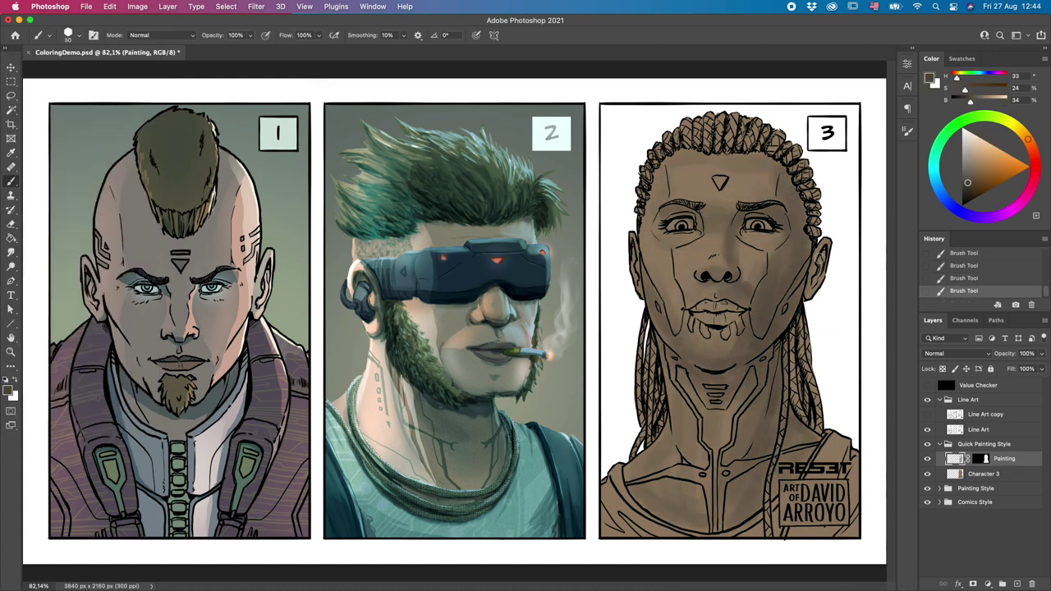
drag(813, 246, 821, 276)
drag(694, 309, 735, 314)
Step: Paint grey-blue tones at 30% opacity along the right side of the third portrait's face, jaw, neck and forehead
click(972, 161)
drag(800, 250, 787, 325)
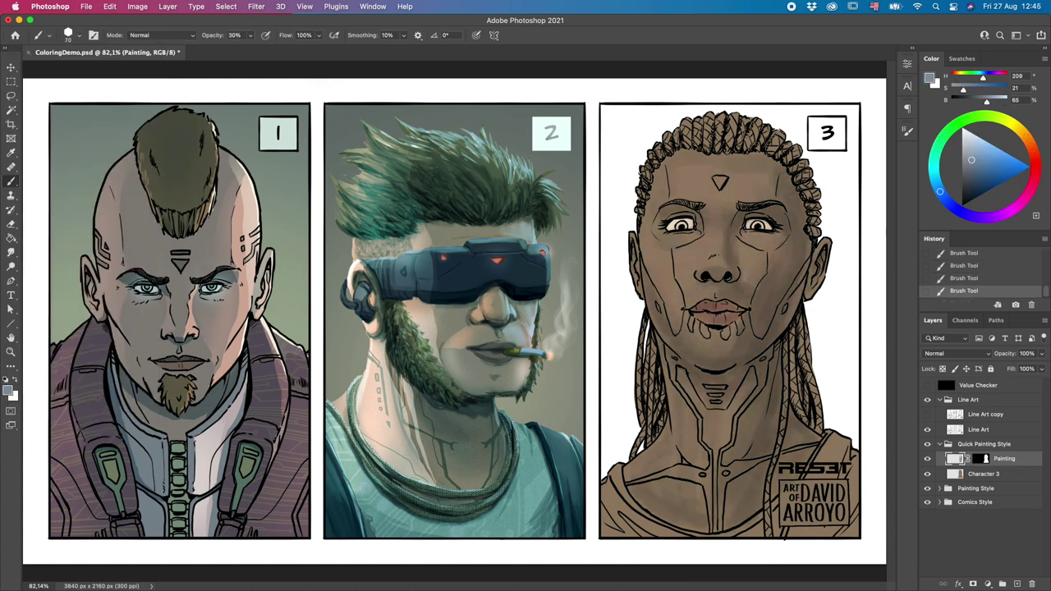
drag(764, 246, 751, 353)
drag(767, 427, 743, 370)
drag(739, 296, 782, 180)
Step: Switch the brush to Screen mode and paint light cream highlights on the forehead, collarbones and cheek at 50% opacity
click(979, 142)
click(162, 34)
click(152, 117)
drag(656, 181, 755, 213)
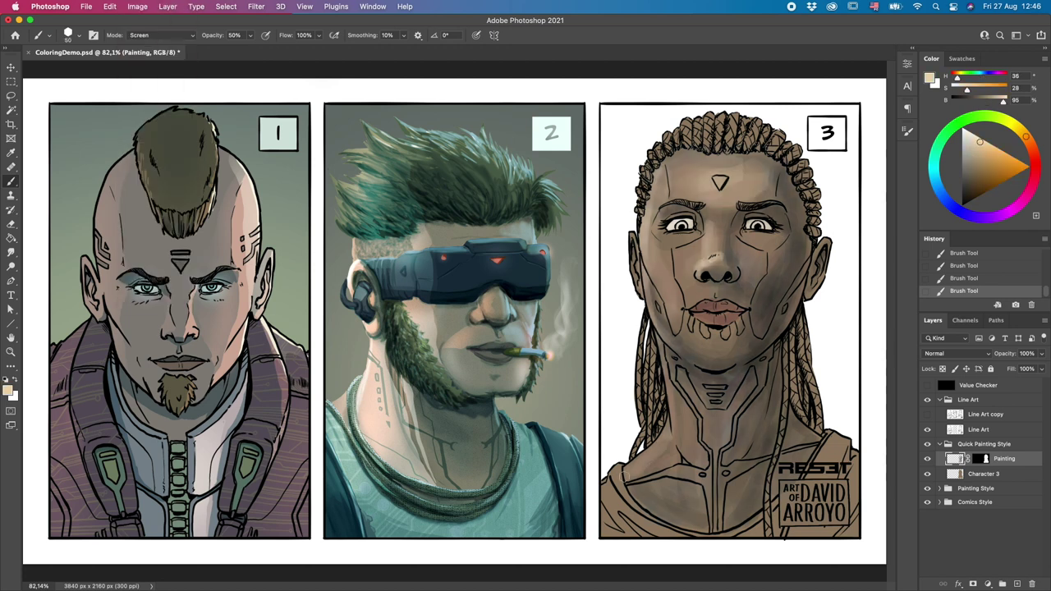
drag(656, 411, 755, 468)
drag(738, 247, 788, 361)
Step: Switch the brush to Multiply mode and paint grey-blue shadows over the face, neck and shoulder at 50% opacity
click(979, 152)
click(161, 34)
click(152, 82)
drag(722, 345, 764, 451)
click(976, 161)
drag(763, 295, 739, 180)
drag(738, 394, 796, 459)
drag(788, 197, 763, 328)
drag(739, 213, 722, 279)
drag(656, 205, 706, 238)
drag(739, 345, 779, 460)
Step: Change the brush's blend mode and paint warm highlights on the forehead, the left side of the neck and the collarbones
click(162, 34)
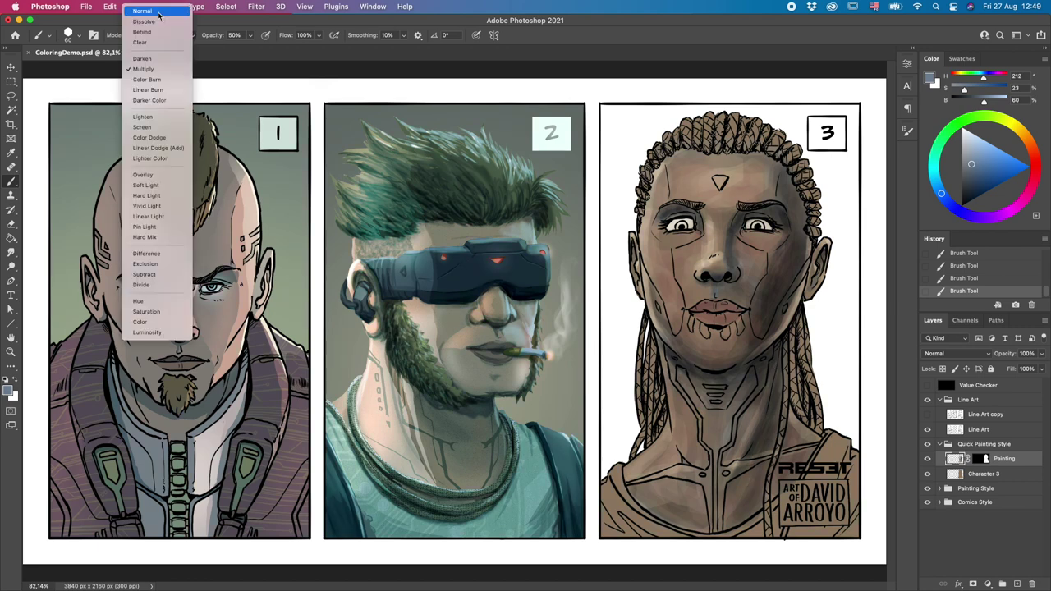
click(152, 117)
click(989, 155)
drag(697, 165, 763, 214)
drag(665, 344, 682, 476)
mouse_move(641, 419)
mouse_down()
mouse_move(664, 468)
mouse_move(780, 476)
mouse_up()
alt+click(772, 295)
drag(657, 489, 755, 477)
Step: Colour the third portrait's braids dark grey, on top of the head and down both sides of the neck
click(938, 187)
click(965, 176)
drag(697, 124, 813, 197)
drag(796, 321, 817, 435)
drag(636, 328, 654, 429)
Step: Paint the third portrait's shirt a muted green on both shoulders
click(966, 174)
drag(607, 493, 722, 533)
drag(788, 493, 854, 443)
Step: Lasso an area at the left side of the third portrait's head, feather the selection and adjust its Levels
key(l)
drag(657, 156, 648, 247)
key(shift+F6)
key(Return)
key(ctrl+l)
key(Return)
key(ctrl+d)
Step: Check the Character 3 layer in isolation and rename the layer beneath it as Background
alt+click(928, 474)
alt+click(928, 473)
double_click(977, 490)
text(Background)
key(Return)
Step: Return to the Painting layer and paint dark brown shading on the right cheek, temple and lips
click(1004, 458)
key(b)
click(973, 179)
drag(747, 246, 788, 320)
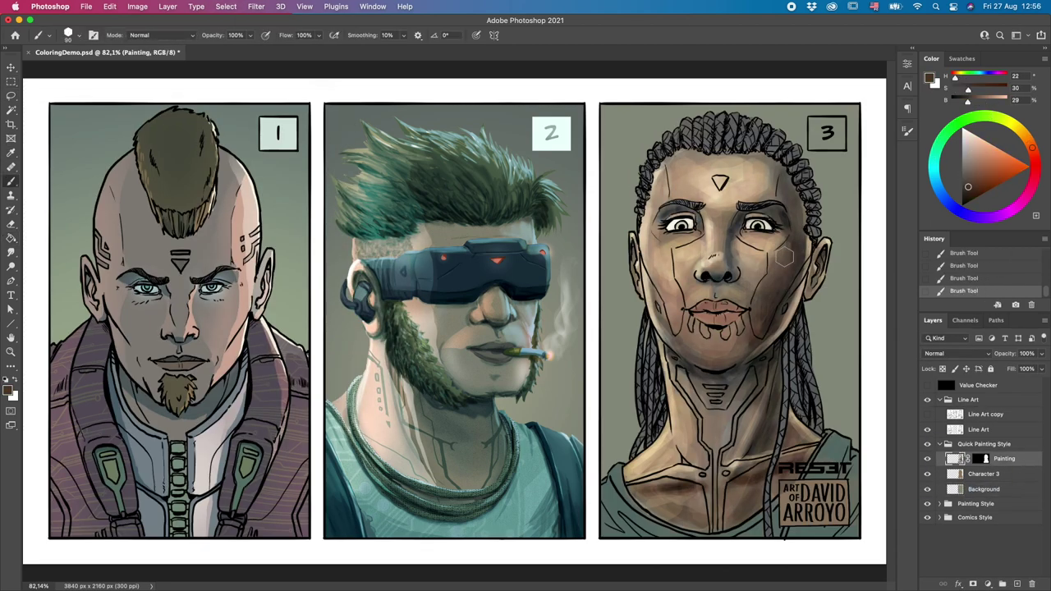
drag(751, 164, 779, 201)
drag(694, 305, 739, 321)
Step: Add a Vivid Light layer and paint pale teal at 100% opacity over the jaw plates and the neck and chest implants
click(1016, 584)
click(956, 353)
click(976, 148)
key(0)
mouse_move(649, 287)
mouse_down()
mouse_move(748, 338)
mouse_move(788, 279)
mouse_up()
drag(722, 361, 739, 509)
drag(739, 460, 714, 525)
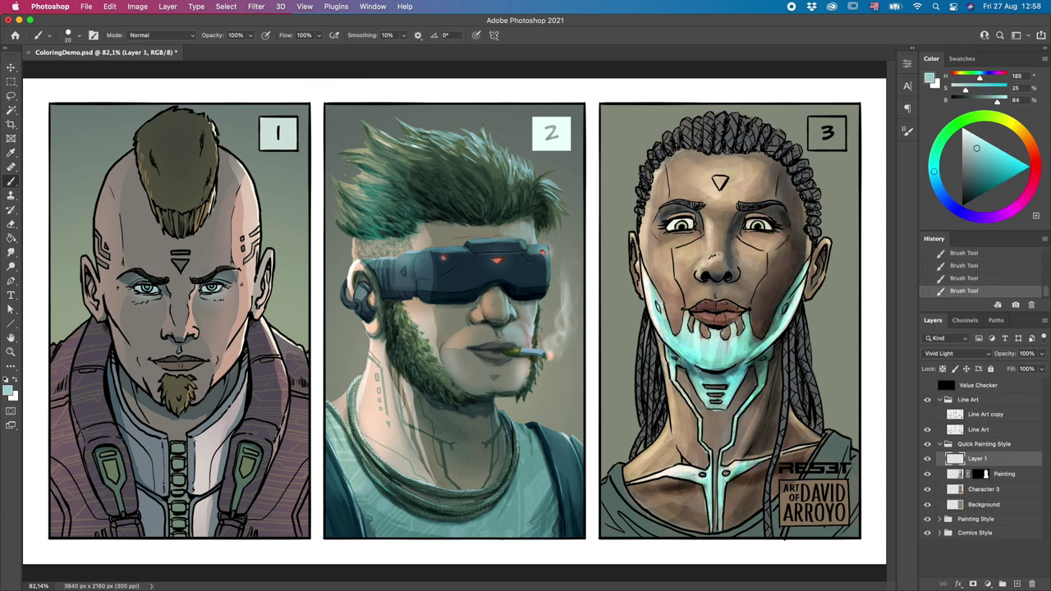
Step: Clean up the teal paint on the chest implant with a 20 px eraser
key(e)
click(73, 34)
text(20)
key(Return)
drag(704, 468, 714, 517)
Step: Change the teal implant layer's blend mode and rename the layer as Skin Mod
click(956, 352)
click(952, 191)
double_click(977, 458)
text(Skin Mod)
key(Return)
Step: Paint dark strokes down the braids on the right side of the neck on the Painting layer
key(b)
click(1003, 473)
drag(788, 320, 784, 426)
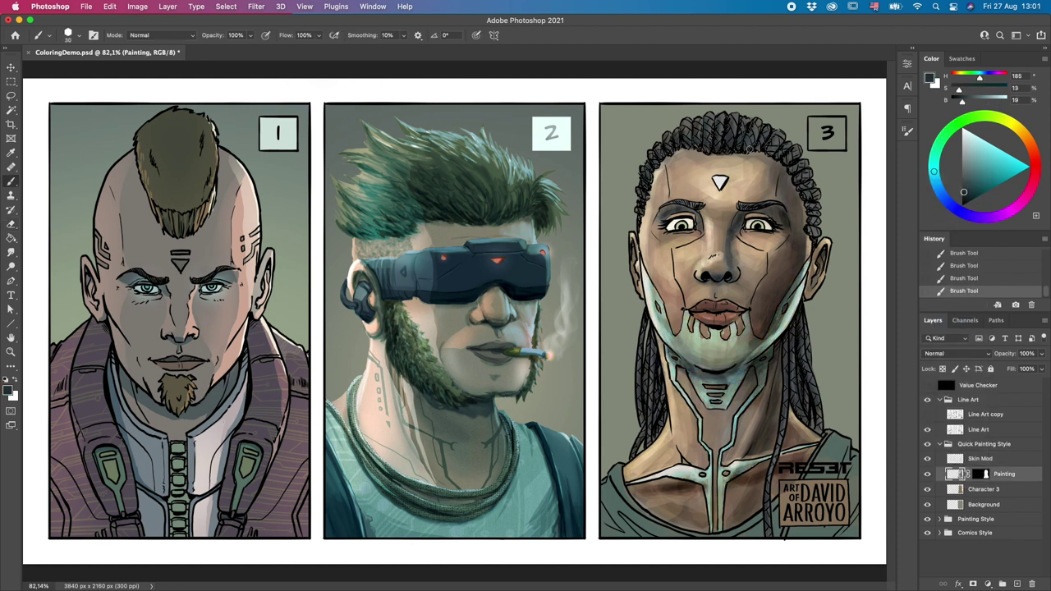
Step: Add a layer masked to the third character's silhouette, pick a new paint colour and name the layer Lighting Test
click(1016, 584)
super+click(982, 489)
click(973, 584)
click(999, 166)
double_click(1003, 473)
text(Lighting Test)
key(Return)
Step: Paint test lighting at 30% opacity along the right-hand braids and the right side of the face
key(3)
drag(808, 320, 800, 419)
drag(788, 197, 779, 337)
Step: Paint blue-grey fold shadows on the third portrait's shirt on the Painting layer, using a Multiply brush at 70% opacity
click(1003, 488)
click(971, 174)
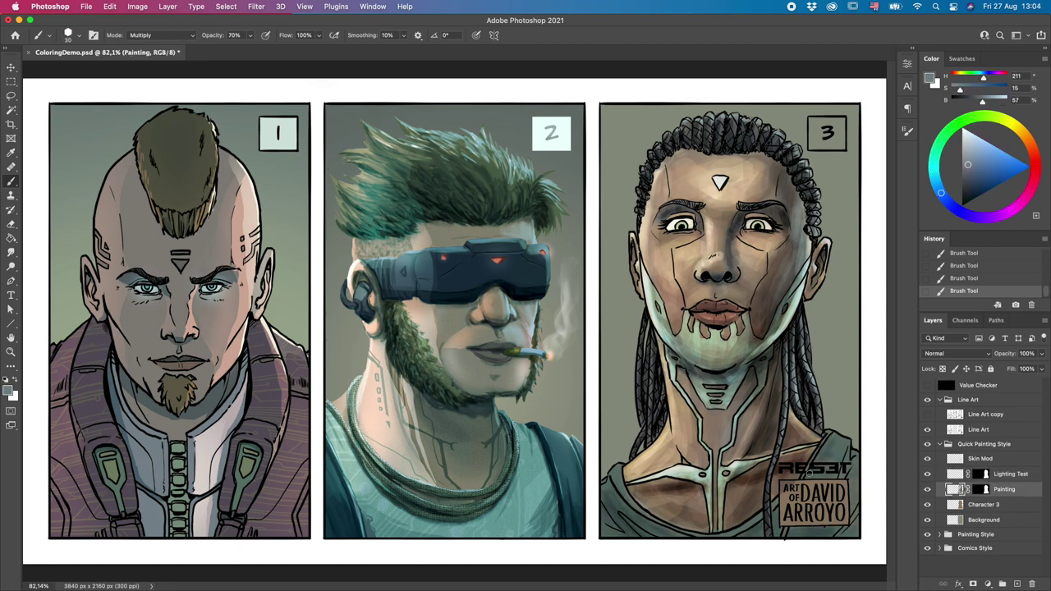
click(160, 35)
click(152, 102)
key(7)
mouse_move(624, 518)
mouse_down()
mouse_move(607, 535)
mouse_move(738, 517)
mouse_up()
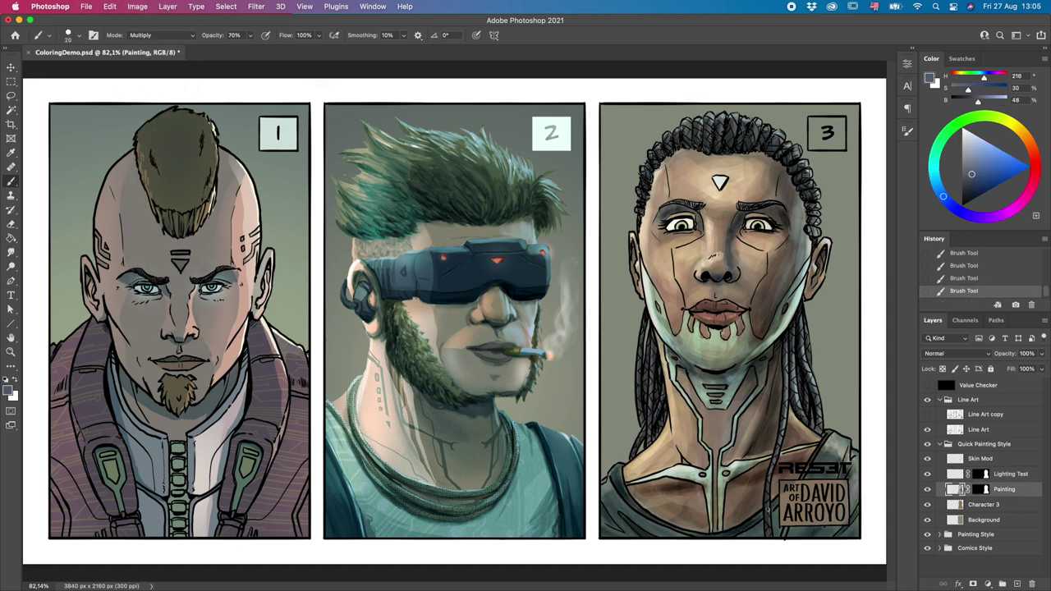
Step: Add a layer masked to the third character above the Painting layer and name it Hard Shadows
drag(1003, 504, 1003, 488)
double_click(1012, 489)
text(Hard Shadows)
key(Return)
Step: Lasso hard shadow shapes across the third portrait's face and neck and fill them with a gradient on Hard Shadows, set to Multiply
key(l)
drag(737, 234, 722, 386)
drag(780, 255, 772, 460)
drag(788, 156, 739, 435)
drag(706, 279, 682, 377)
key(shift+alt+m)
key(g)
drag(738, 205, 723, 394)
Step: Compare the third portrait with and without Hard Shadows, and check its values in a grayscale proof at reduced size
click(928, 489)
click(928, 489)
key(z)
key(ctrl+minus)
key(ctrl+minus)
key(ctrl+minus)
key(ctrl+minus)
key(ctrl+minus)
key(ctrl+minus)
key(ctrl+0)
key(ctrl+y)
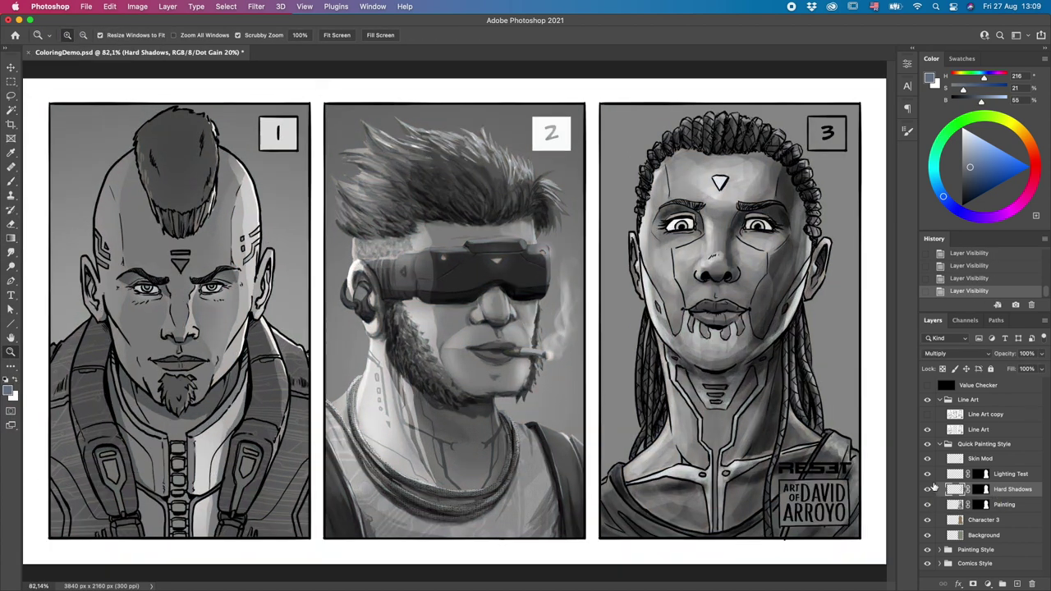
key(ctrl+y)
key(b)
key(ctrl+y)
Step: Duplicate the masked Hard Shadows layer, name the copy Hard Lights and erase around the eye on the shaded side of the face
key(ctrl+j)
double_click(1009, 489)
text(Hard Lights)
key(Return)
key(e)
drag(763, 251, 780, 279)
Step: Lasso lit areas down the left side of the third portrait's head and neck on Hard Lights, set to Screen, for gradient fills
key(l)
drag(624, 247, 656, 460)
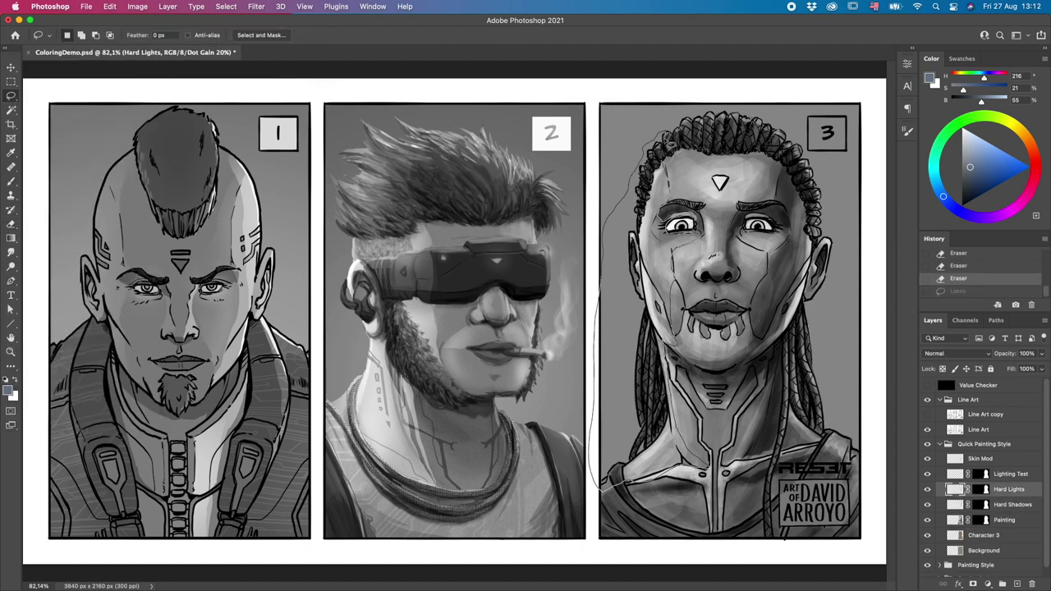
key(shift+alt+s)
drag(640, 131, 681, 246)
key(ctrl+y)
key(g)
Step: Compare the third portrait with and without the new lighting, in grayscale and in colour, at reduced and 100% zoom
key(ctrl+minus)
key(ctrl+minus)
key(ctrl+y)
click(927, 489)
key(ctrl+y)
click(927, 459)
key(ctrl+1)
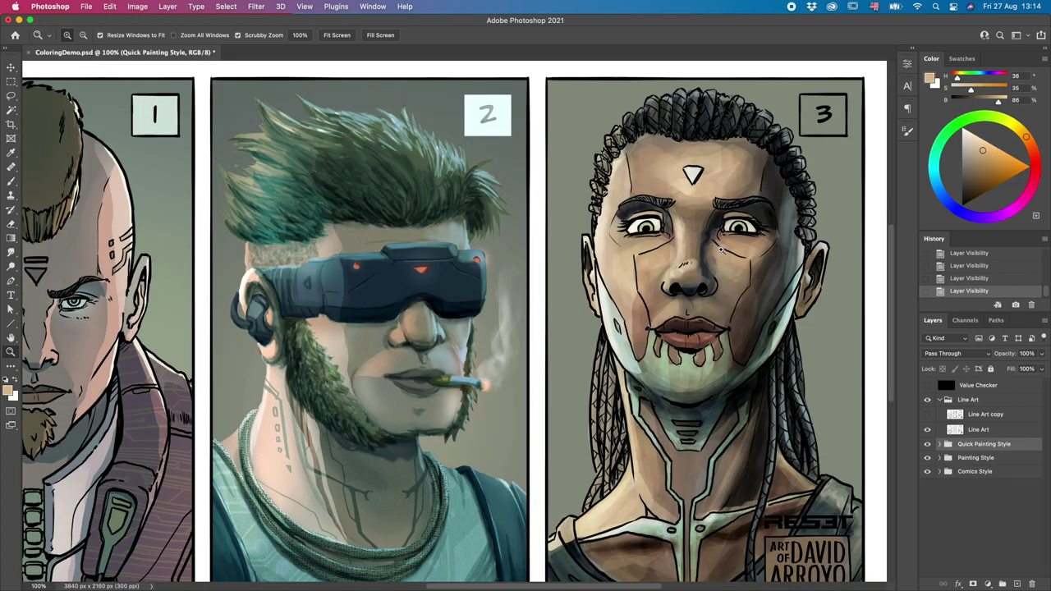
Step: Paint dark accents between the third portrait's eyes on the Painting layer at 70% opacity and clean up the Hard Shadows layer
click(1004, 535)
key(b)
drag(690, 230, 714, 246)
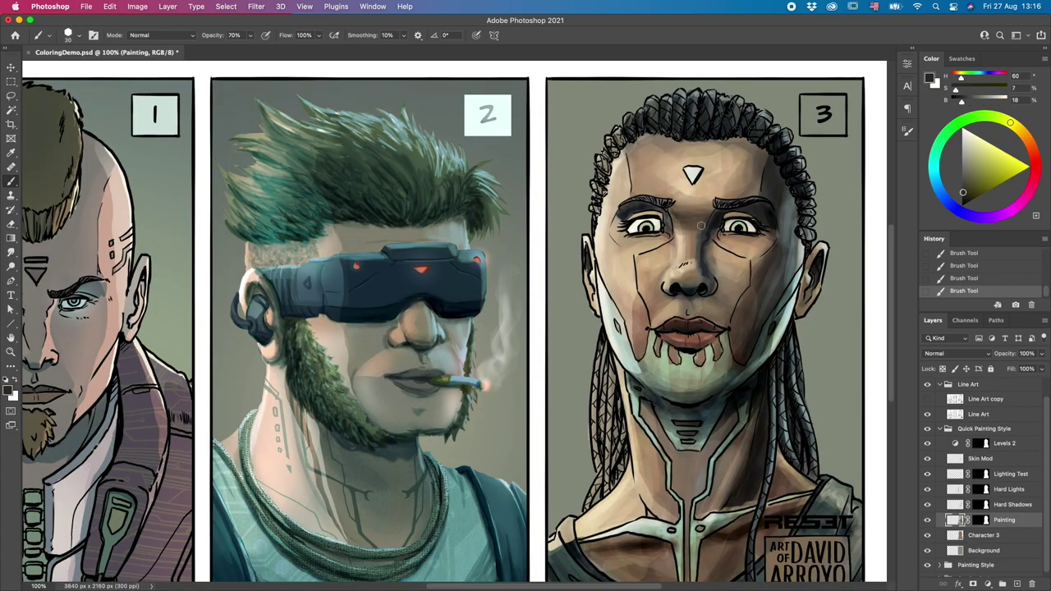
key(ctrl+minus)
click(1012, 504)
key(e)
key(b)
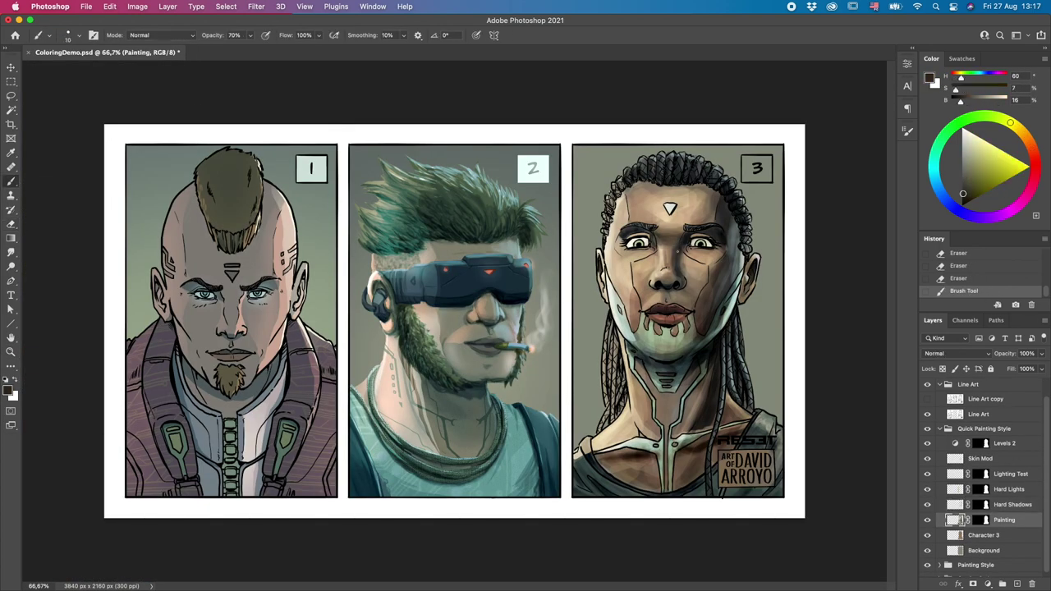
Step: Add a layer named Background Colors clipped to Background and paint muted green tones behind the third portrait
click(983, 550)
key(ctrl+shift+n)
text(Background Colors)
key(Return)
mouse_move(591, 370)
mouse_down()
mouse_move(763, 247)
mouse_move(591, 369)
mouse_up()
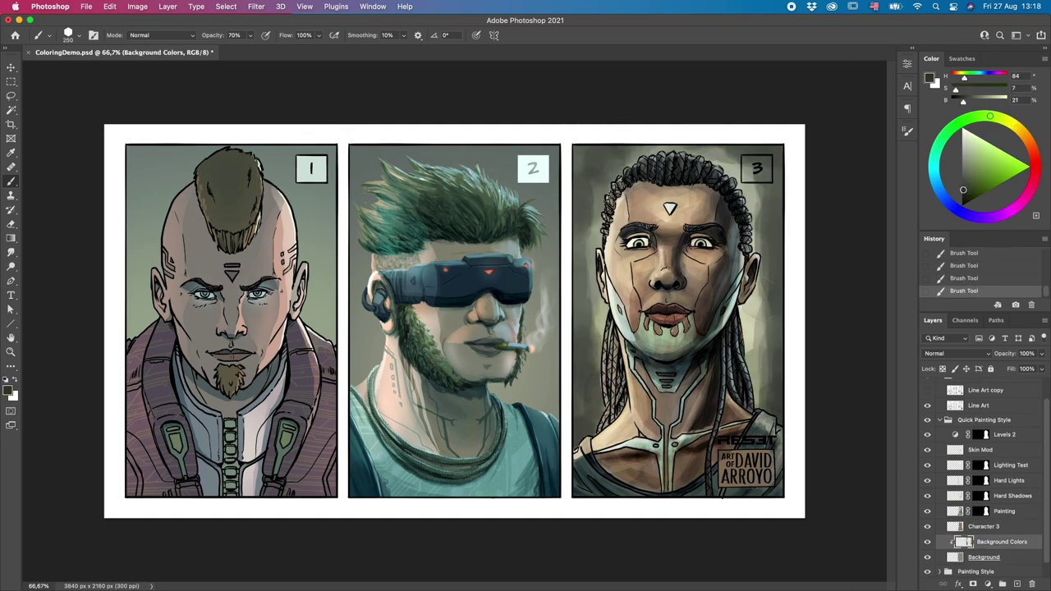
Step: Shift the third portrait's painted background toward a muted purple-grey with Hue/Saturation
key(ctrl+minus)
key(i)
key(ctrl+u)
drag(835, 257, 852, 258)
key(Return)
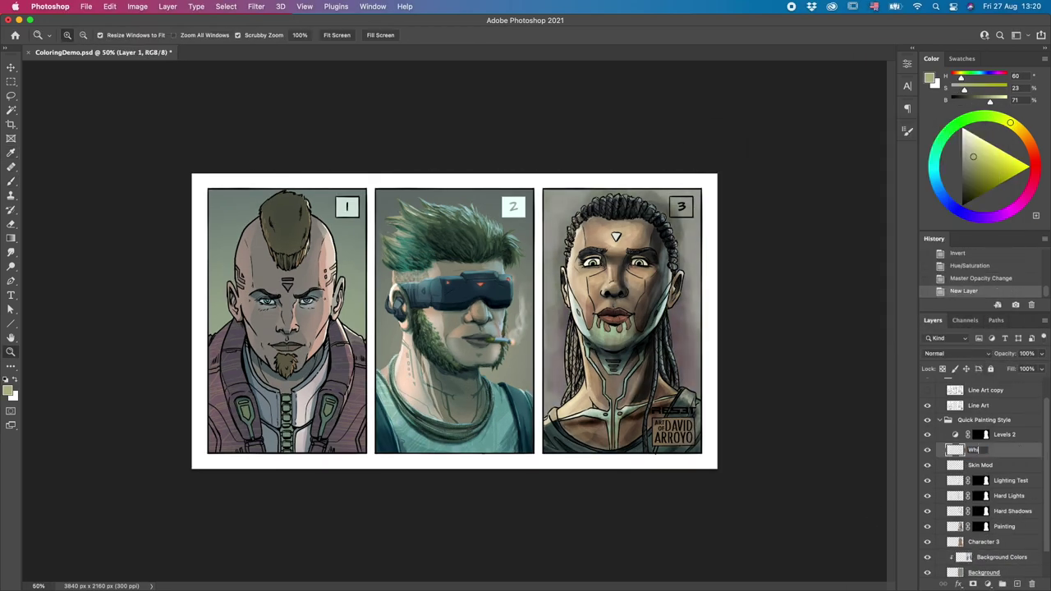
Step: Fill the signature box in the third portrait with white on a layer named White Boxes
key(ctrl+plus)
drag(779, 484, 845, 517)
key(z)
click(496, 385)
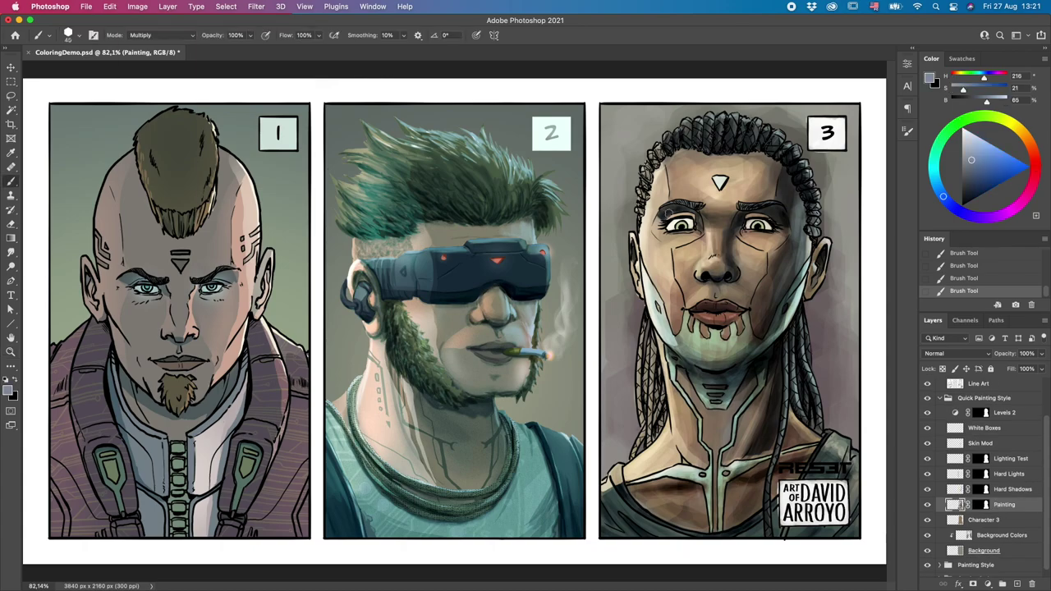
Step: Erase excess paint from the third portrait's face and neck, and select the black line art by Color Range with fuzziness 200
key(e)
drag(738, 246, 815, 531)
click(225, 6)
click(687, 227)
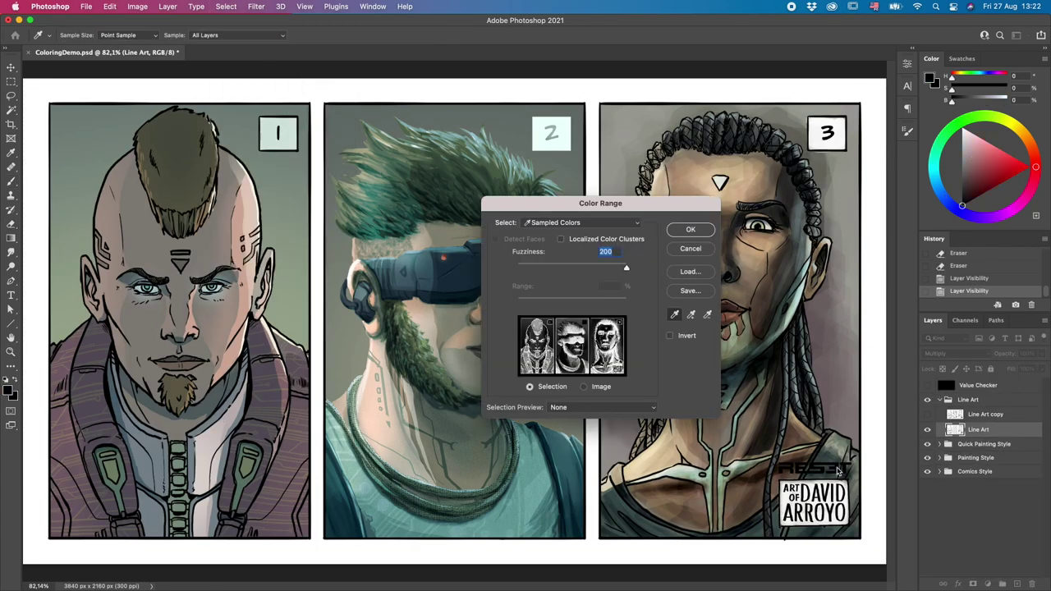
Step: Add a new layer and select the areas of the first and third portrait panels for painting
key(ctrl+shift+n)
key(b)
click(68, 34)
key(Escape)
key(m)
drag(49, 103, 310, 537)
drag(599, 103, 860, 537)
key(b)
Step: Recolour the RES3T logo above the signature box white and clear the selection
drag(739, 459, 854, 533)
key(ctrl+d)
scroll(900, 477, up, 5)
key(m)
drag(450, 381, 864, 505)
key(Down)
key(Down)
key(ctrl+0)
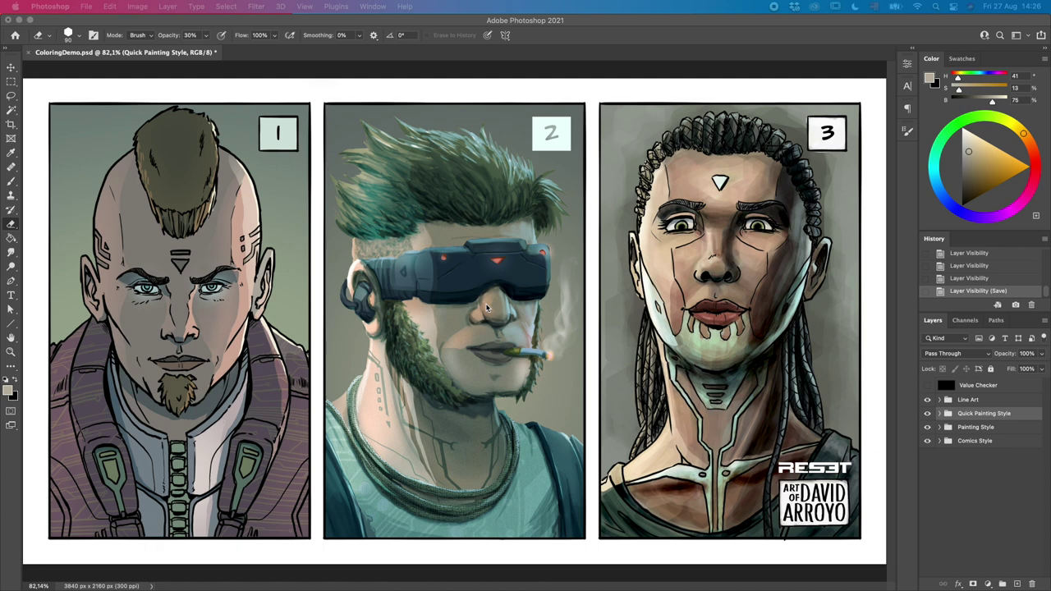
Step: Expand the Quick Painting Style group, look at the Character 3 and Painting layers, and hide every layer from Levels 2 down to Painting
click(939, 413)
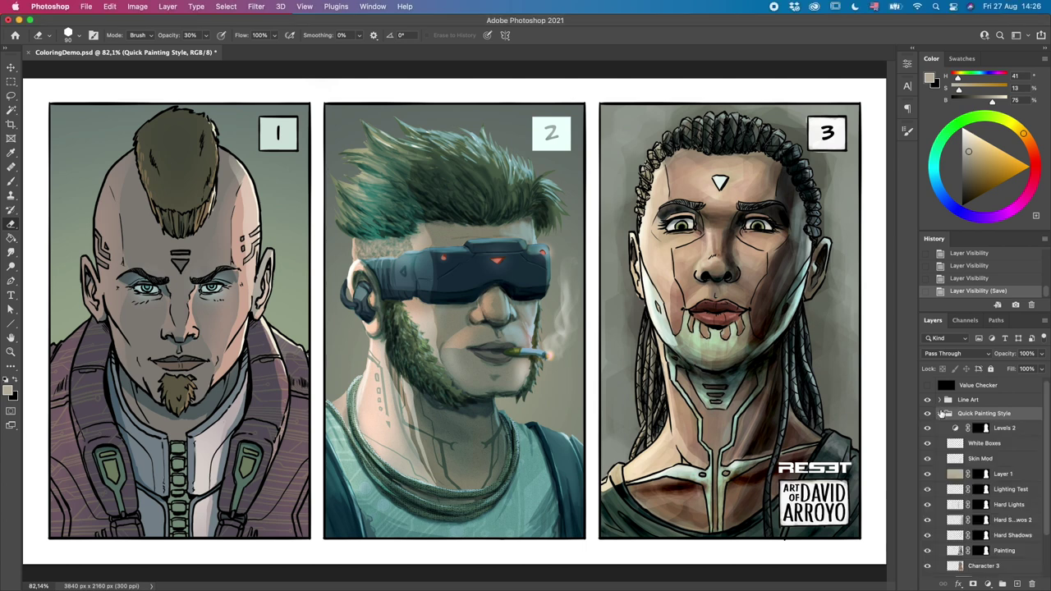
scroll(1046, 453, down, 5)
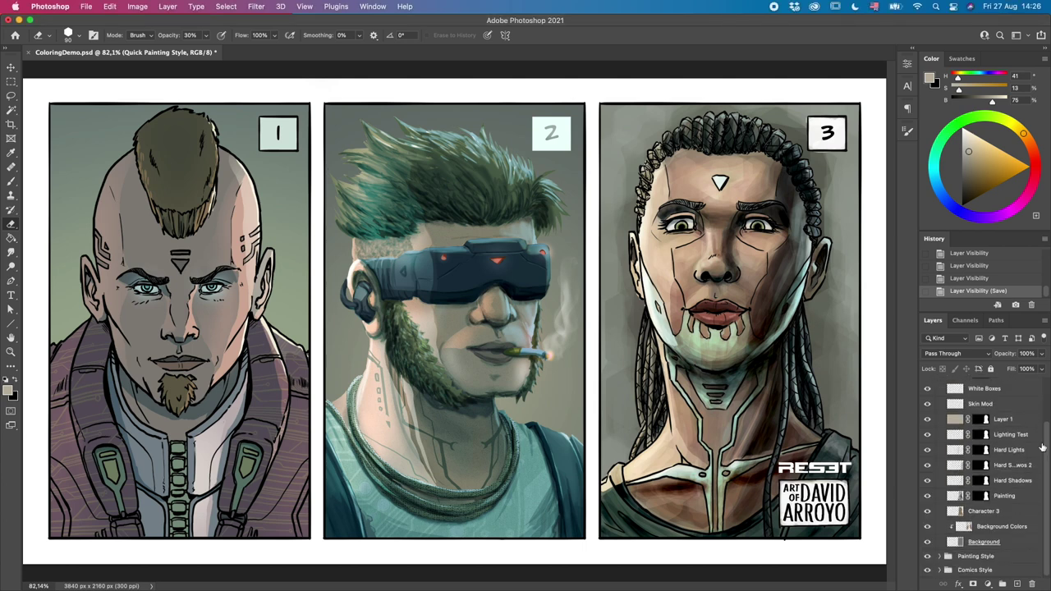
click(1016, 511)
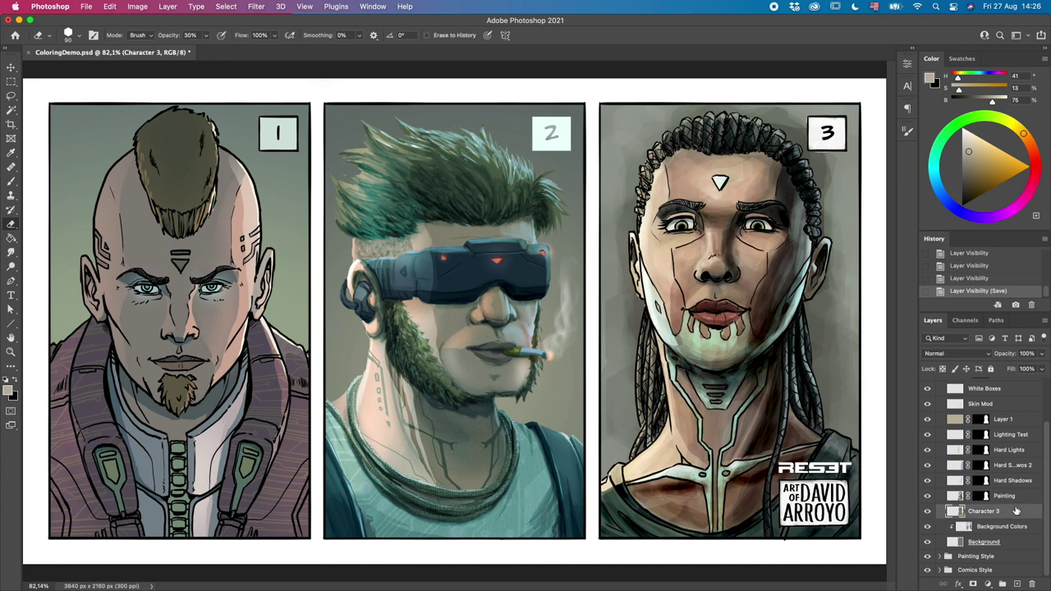
click(1020, 498)
scroll(1046, 452, up, 2)
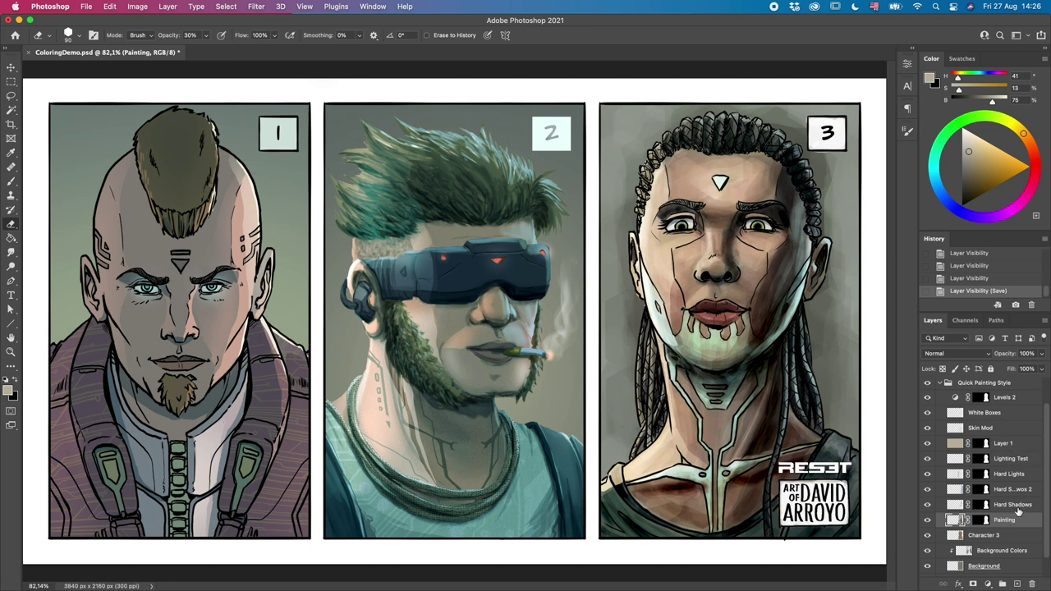
drag(927, 400, 924, 515)
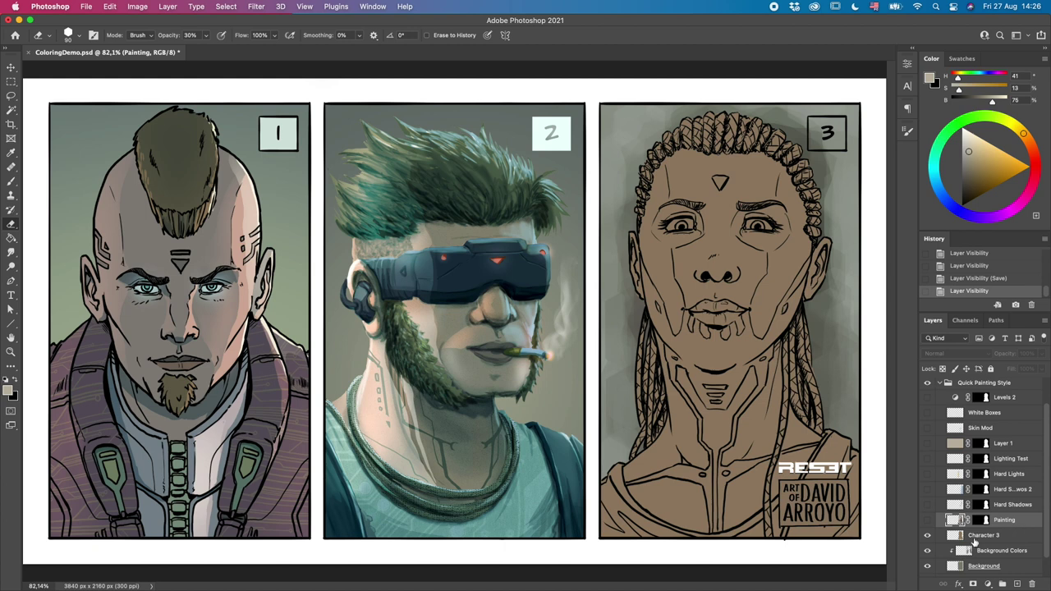
Step: Show Painting, Hard Shadows, its second copy, Hard Lights and Lighting Test one after another to review each layer's contribution
click(927, 521)
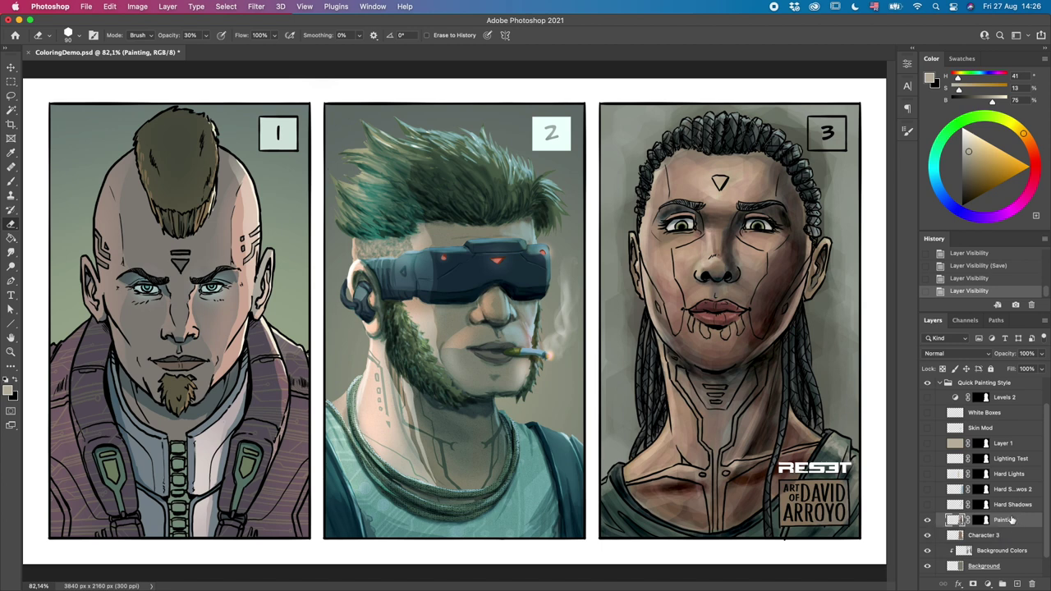
click(927, 504)
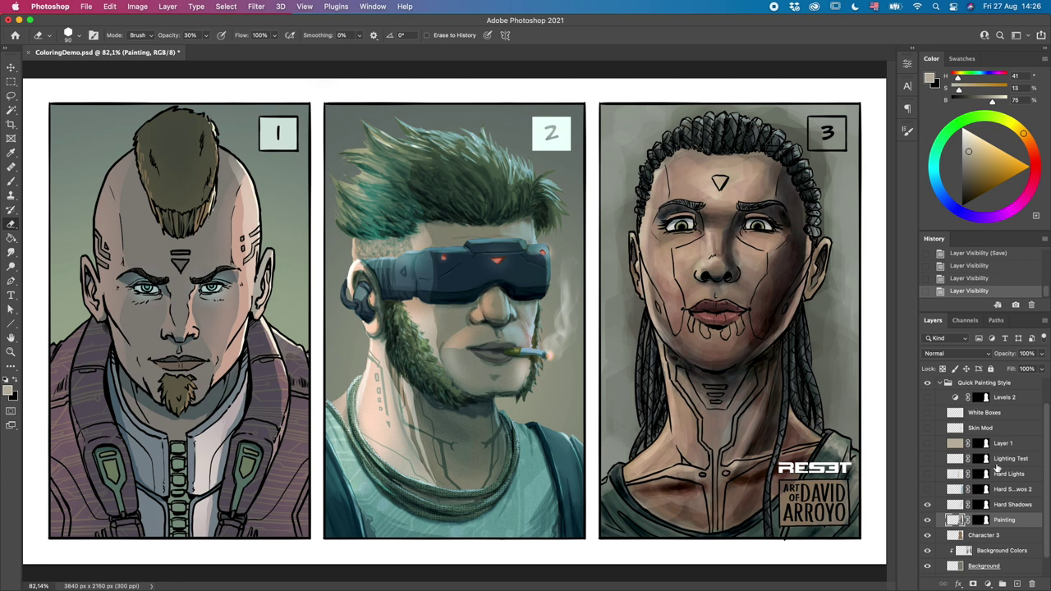
click(927, 490)
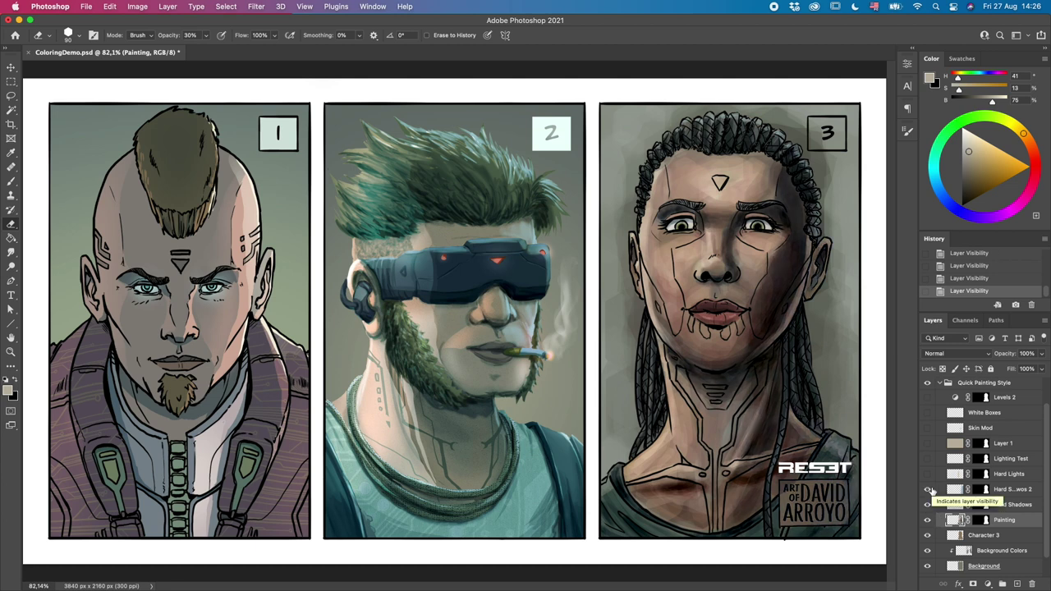
click(927, 474)
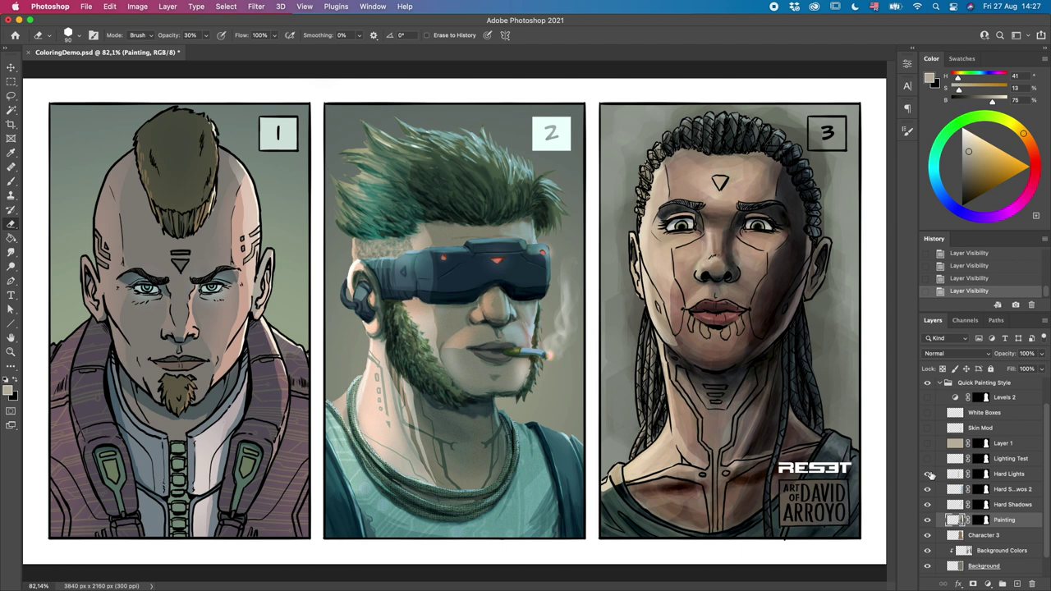
click(928, 460)
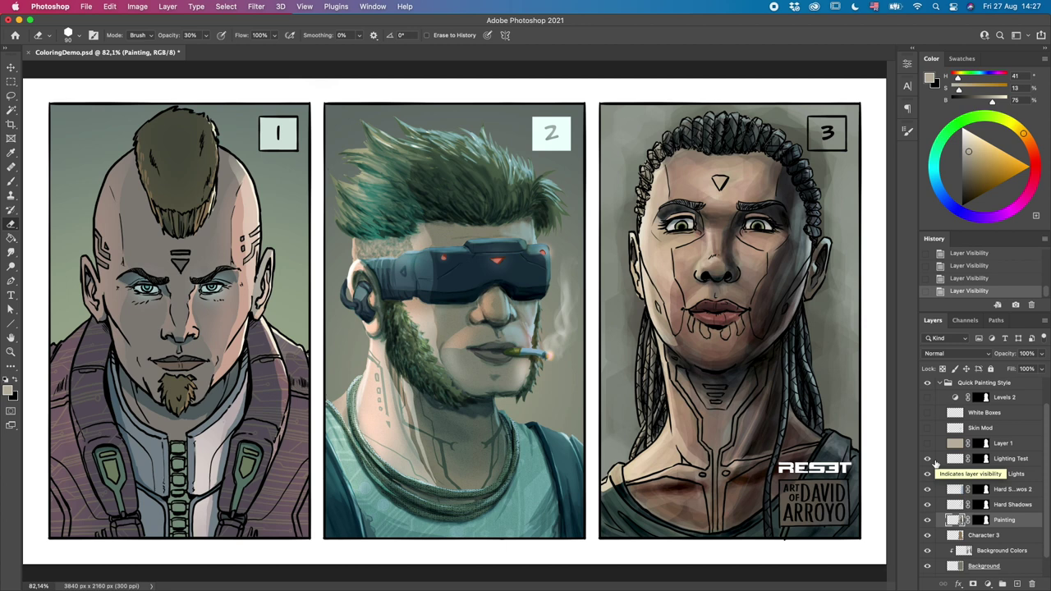
Step: Select Layer 1 and switch it on and off to compare its Soft Light effect, leaving it hidden
click(927, 443)
click(929, 443)
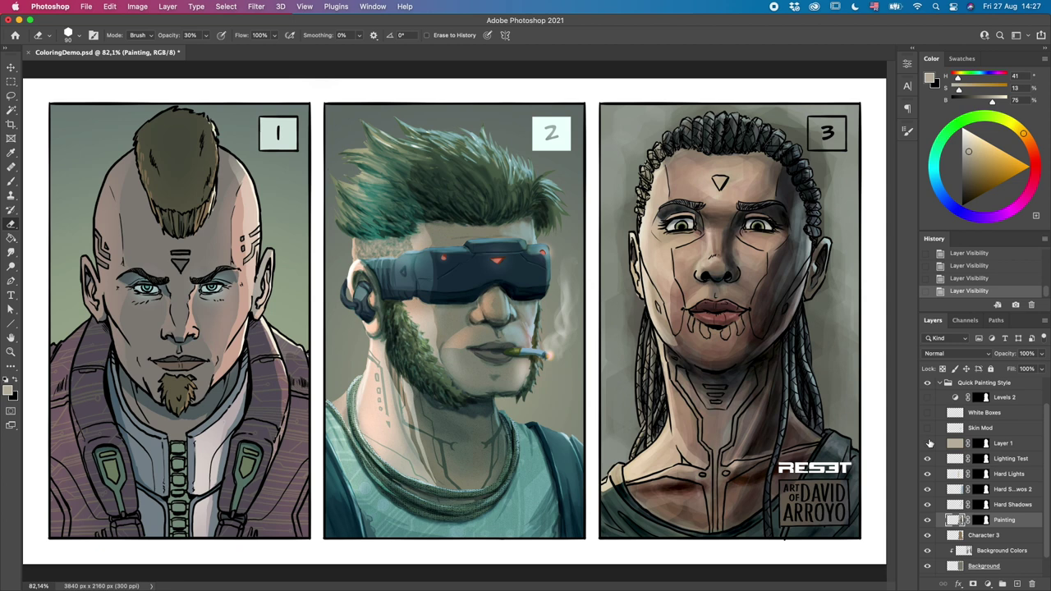
click(1002, 444)
click(927, 443)
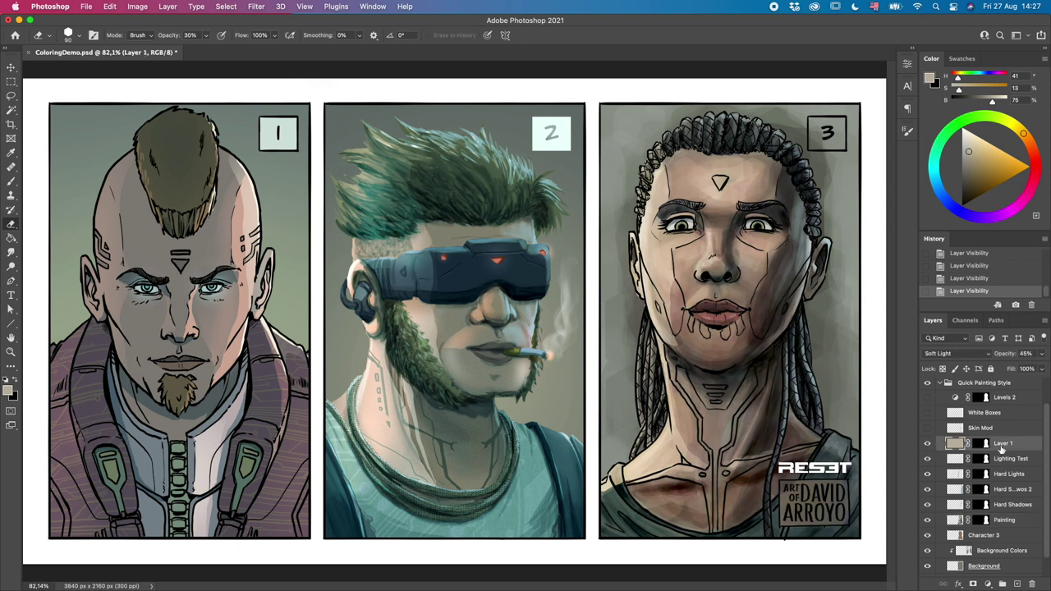
click(927, 444)
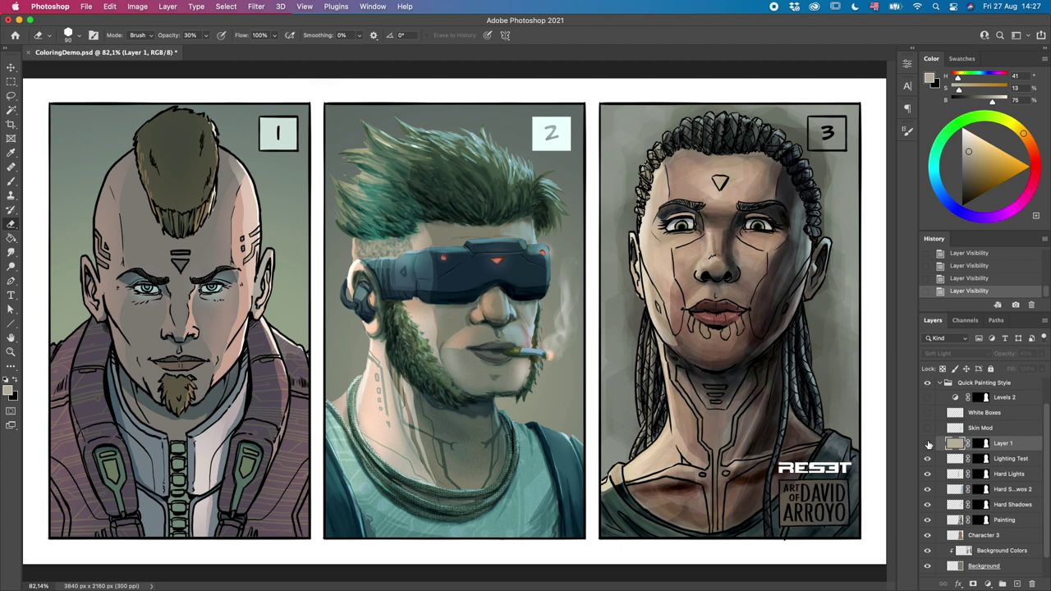
Step: Show the Skin Mod, White Boxes and Levels 2 layers in turn and check the Skin Mod layer's blend mode
click(927, 428)
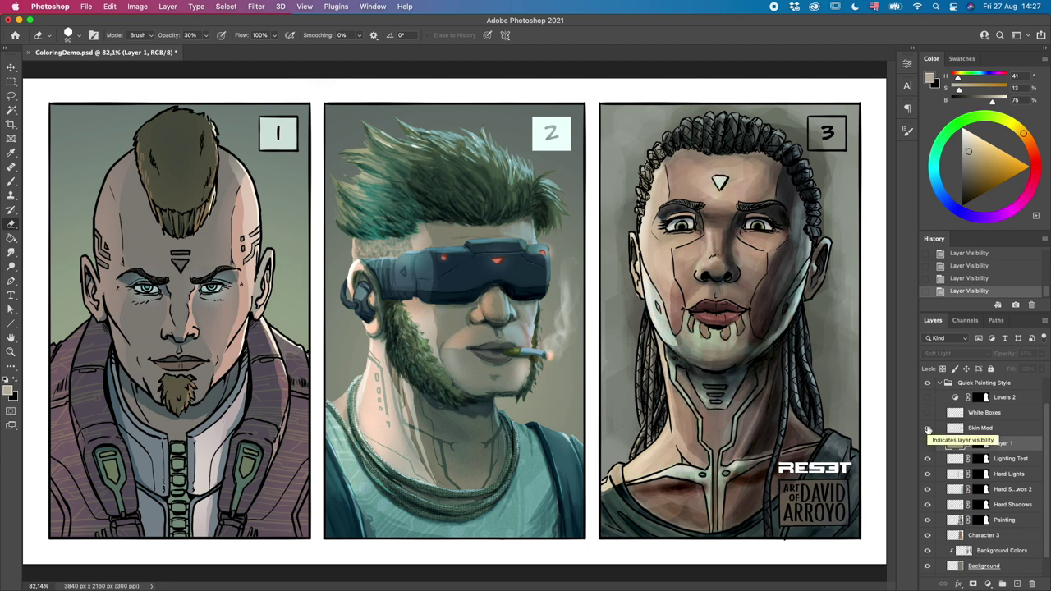
click(977, 427)
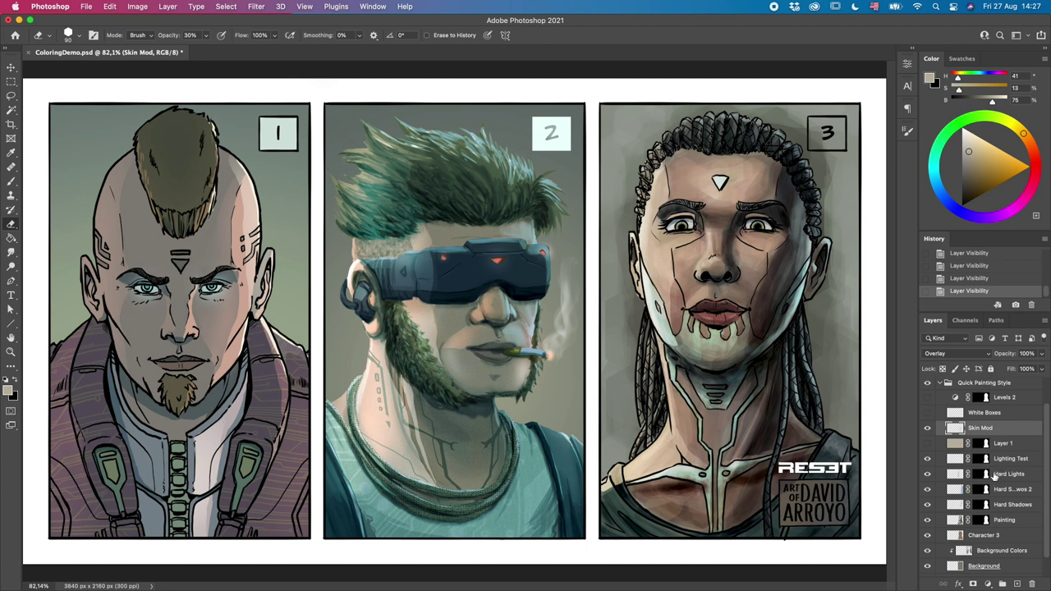
click(927, 413)
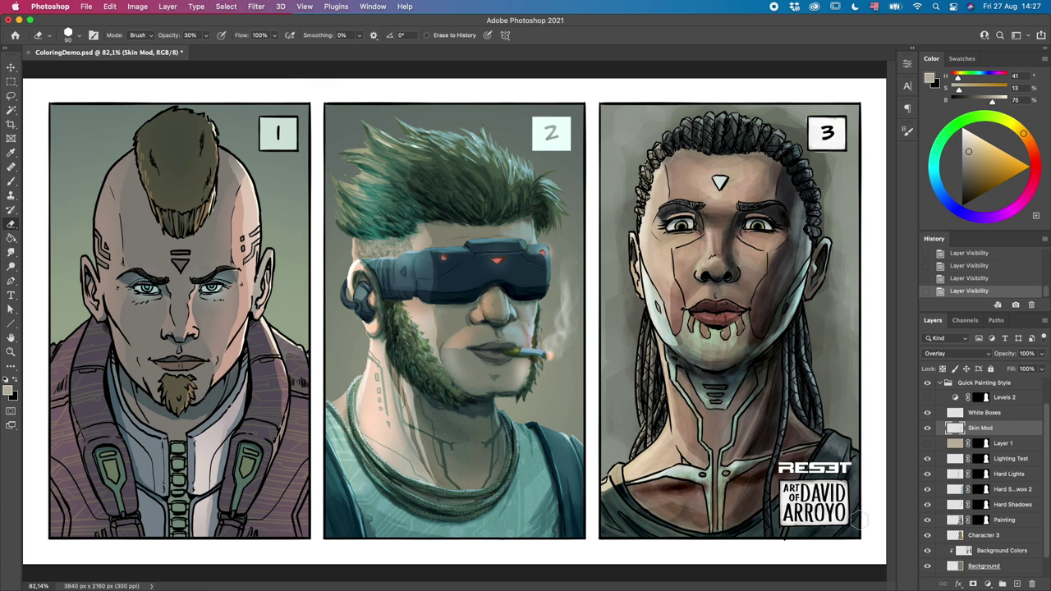
click(927, 398)
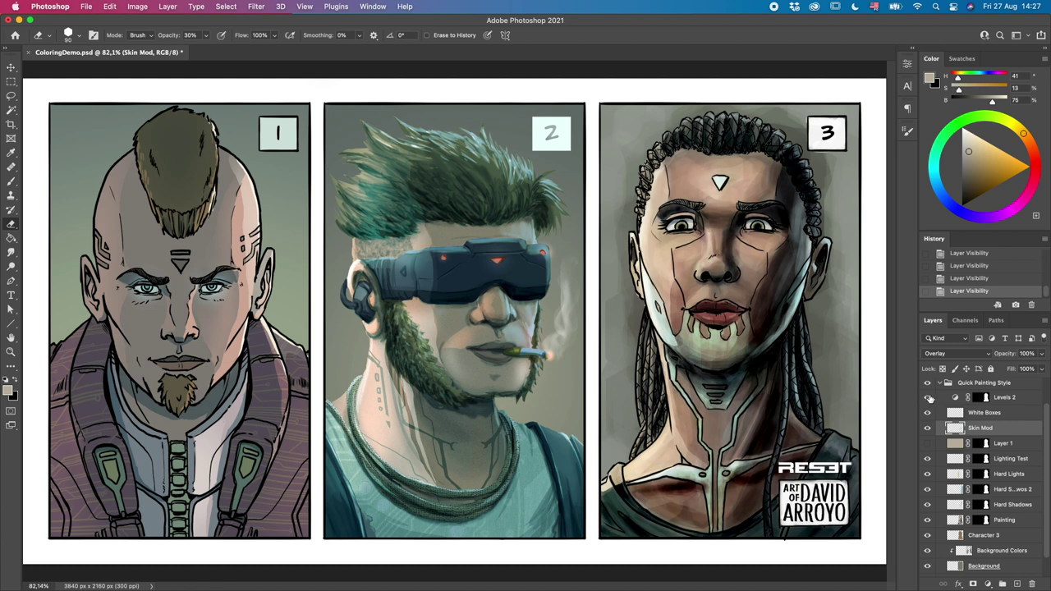
Step: Inspect the Levels 2 adjustment's settings and compare the third portrait with and without it, leaving it hidden
click(1014, 398)
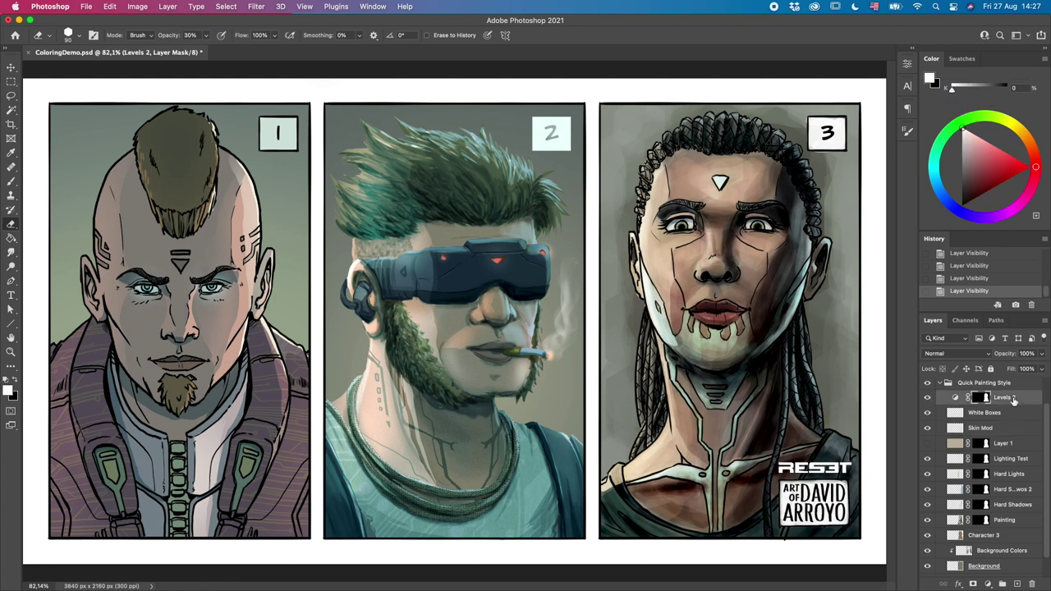
click(928, 400)
click(928, 399)
click(907, 65)
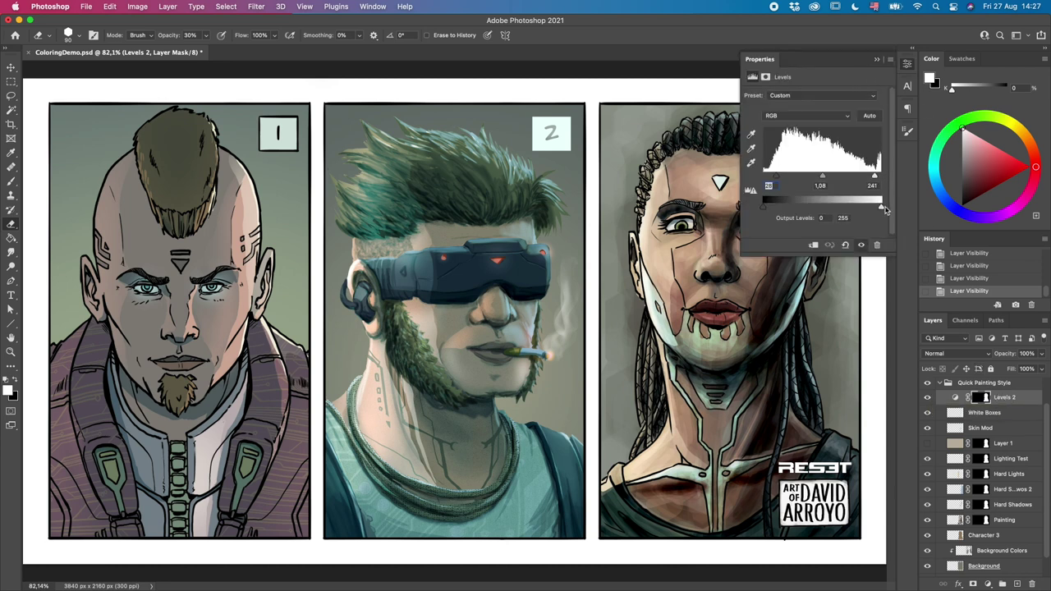
click(907, 65)
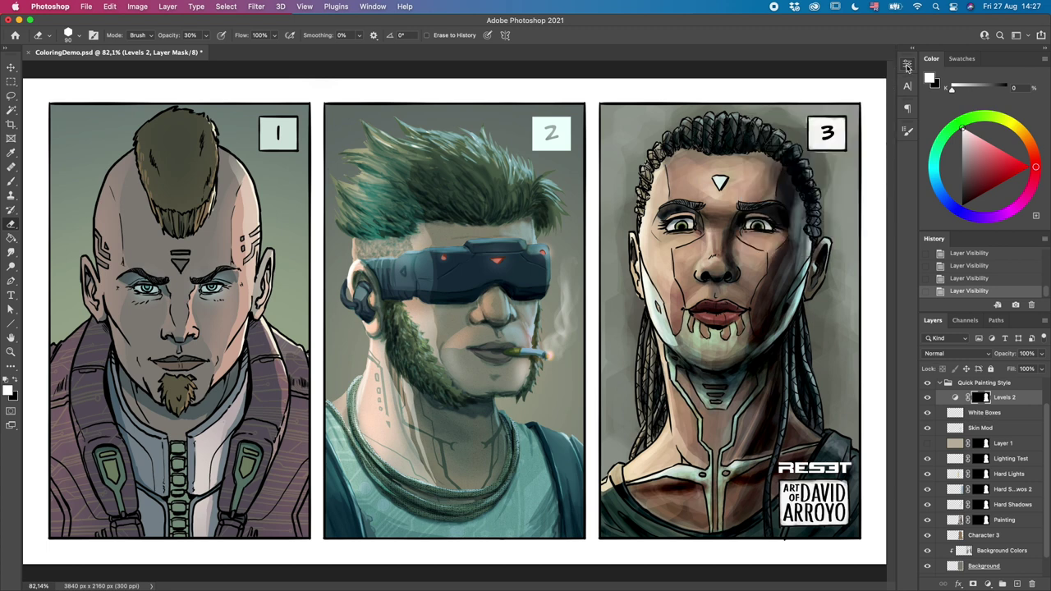
click(928, 398)
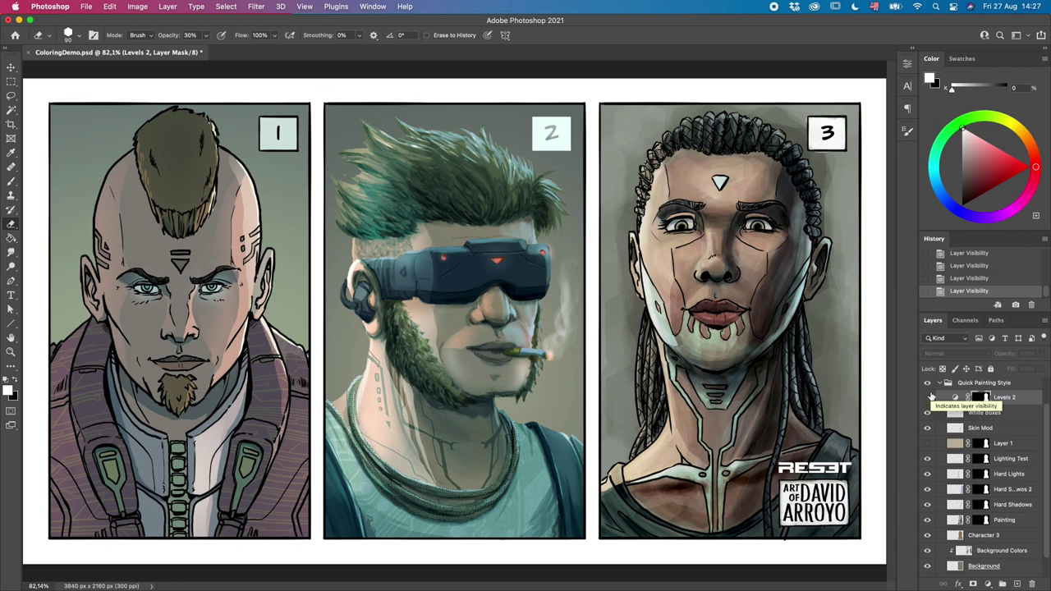
Step: View all three portraits at thumbnail size, compare them with and without Levels 2, and return to the full view
key(z)
alt+click(558, 354)
alt+click(559, 353)
alt+click(559, 354)
alt+click(558, 355)
alt+click(540, 352)
alt+click(540, 353)
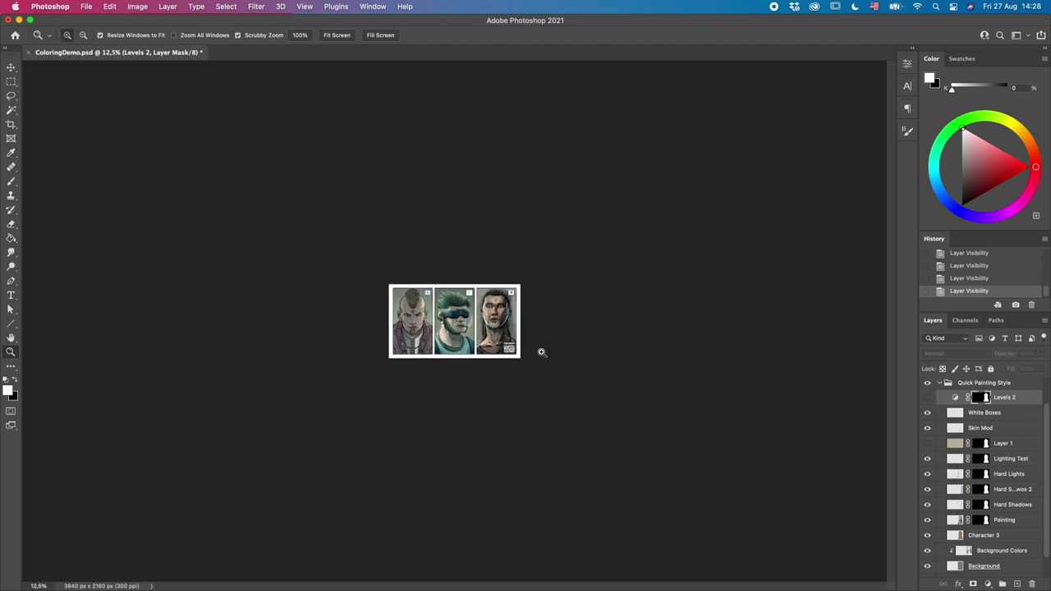
click(927, 397)
click(928, 398)
alt+click(497, 318)
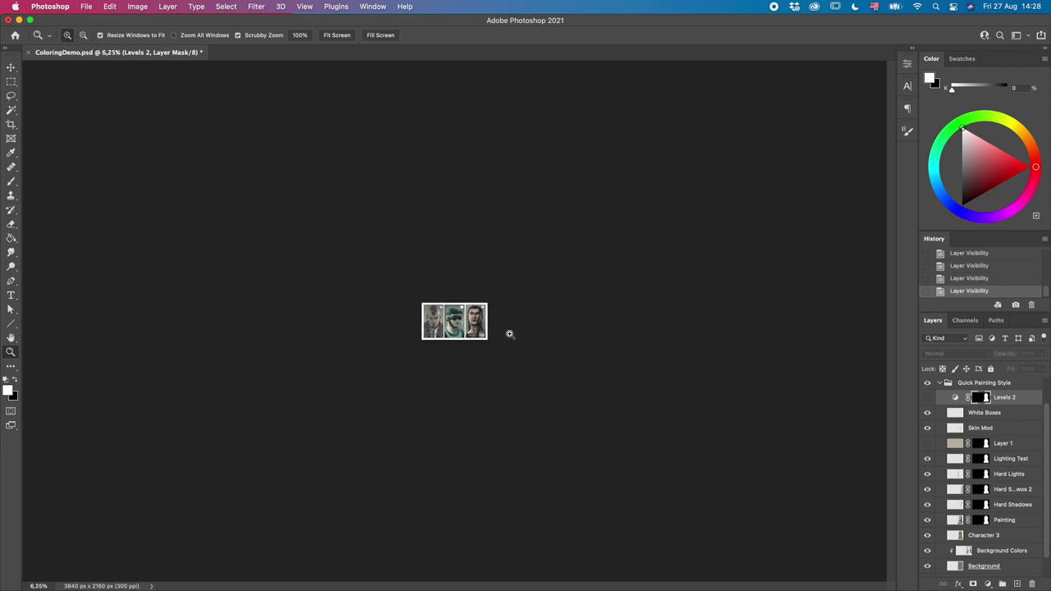
click(464, 322)
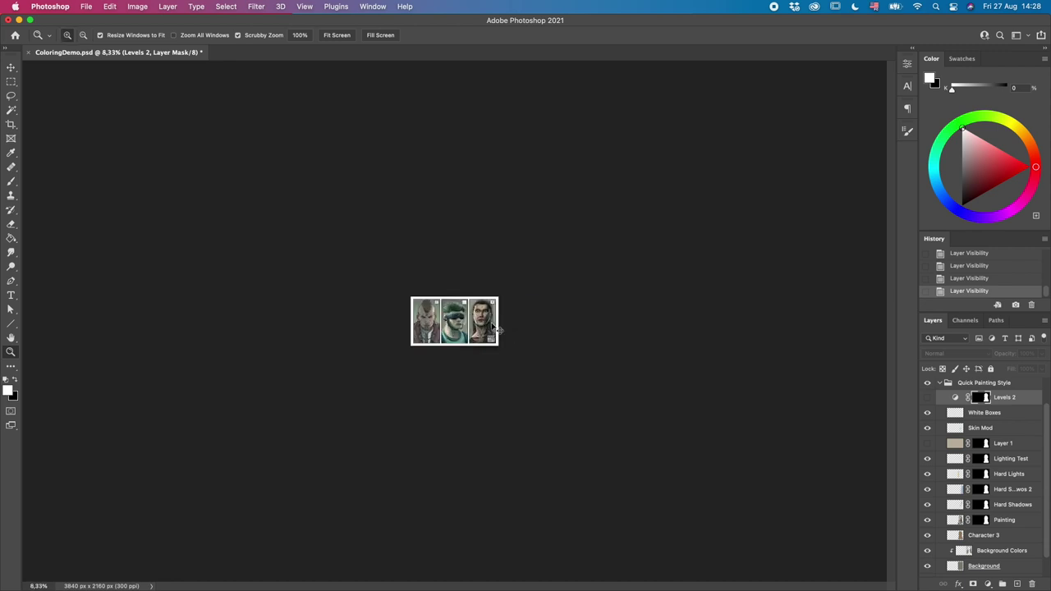
key(super+0)
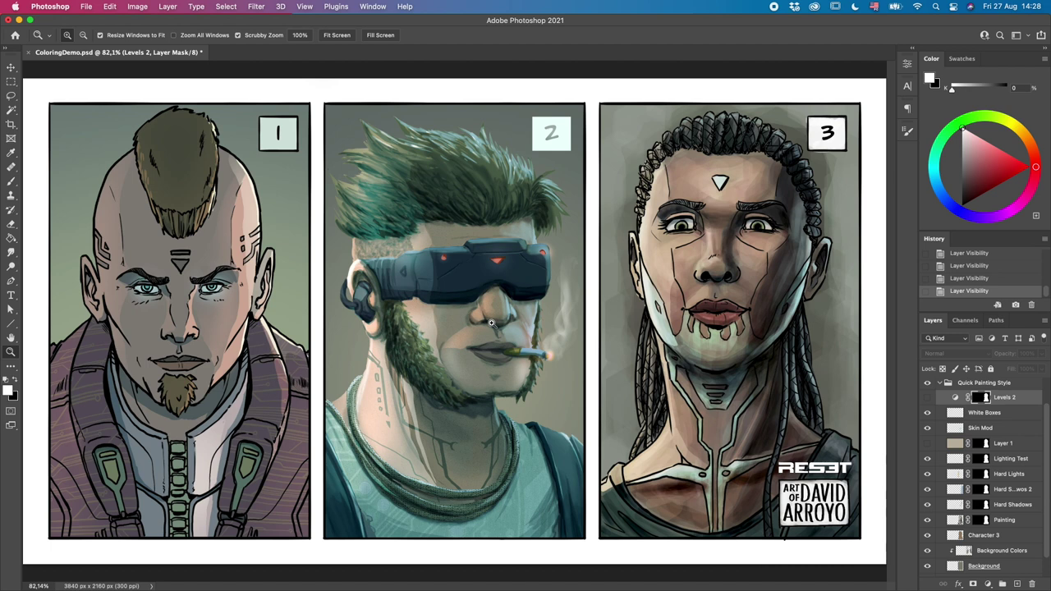
Step: Turn the Levels 2 adjustment layer back on in the Quick Painting Style group
click(928, 397)
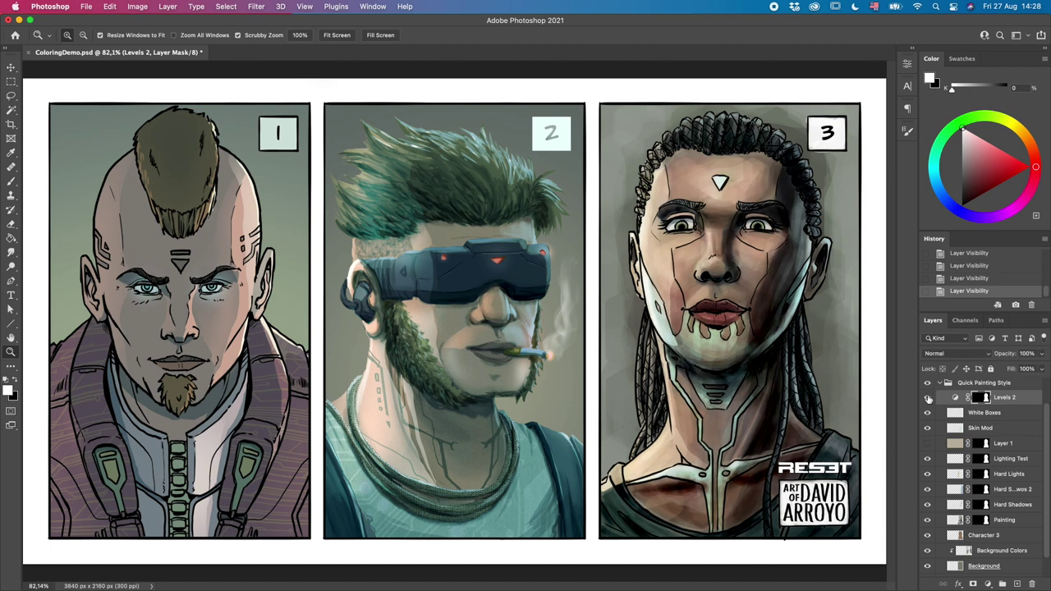
scroll(1042, 438, up, 1)
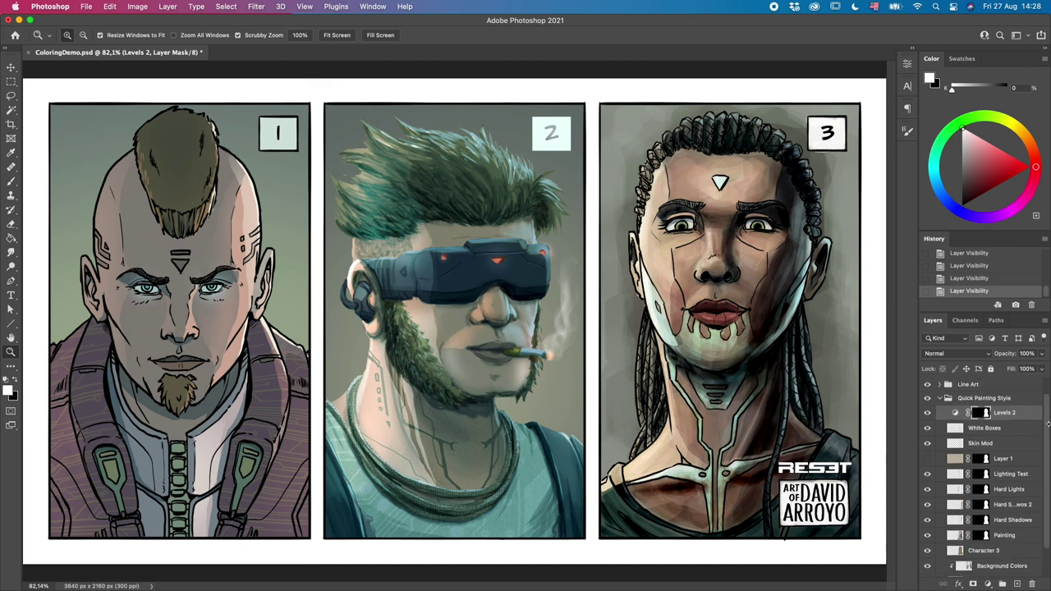
click(1016, 583)
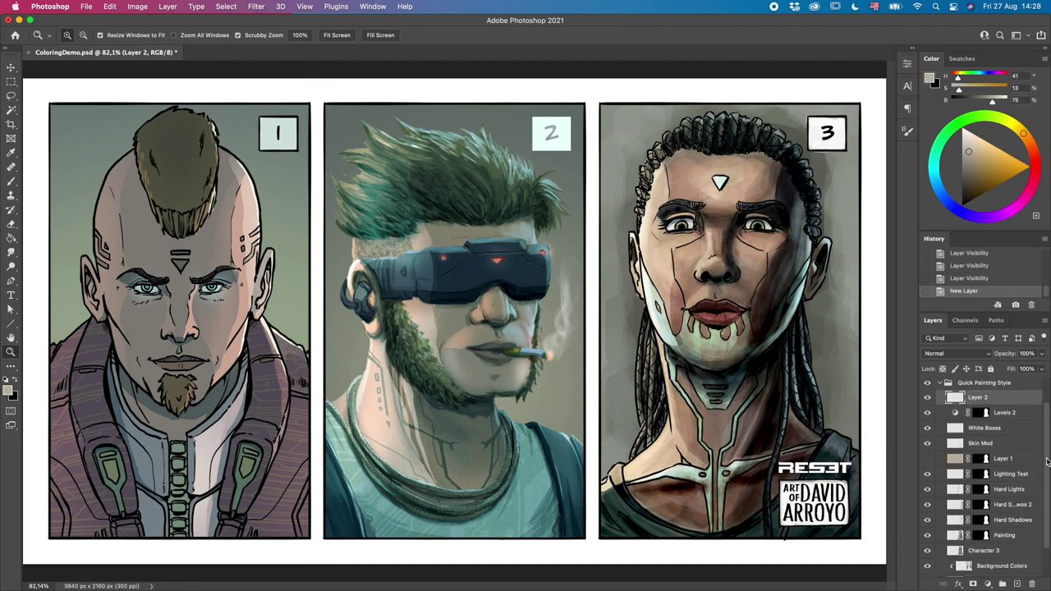
drag(1025, 402, 1031, 583)
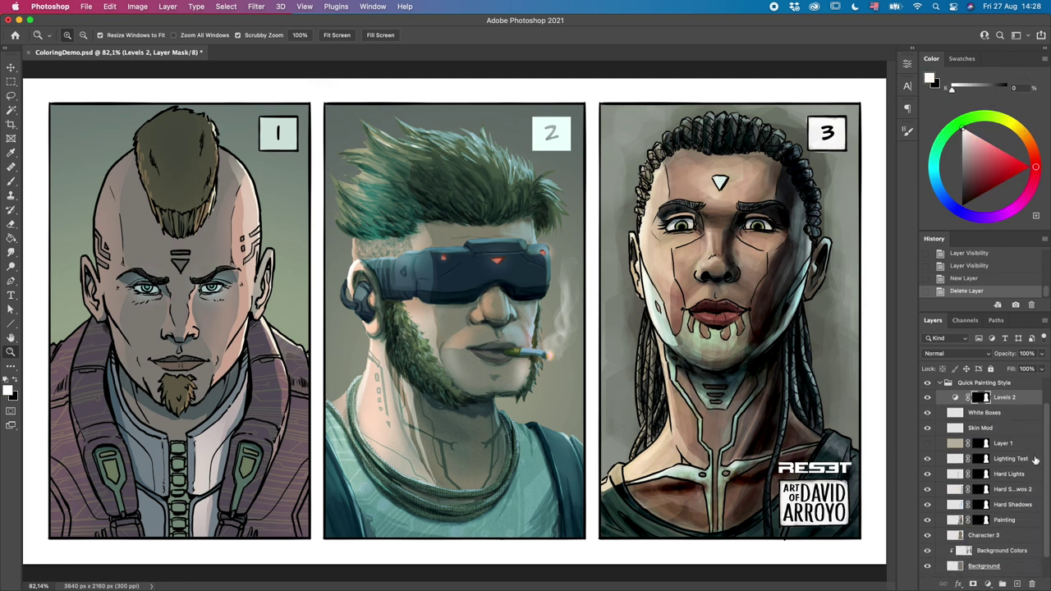
Step: Select the third portrait's whole panel with a rectangular marquee and make the Painting layer active
click(11, 83)
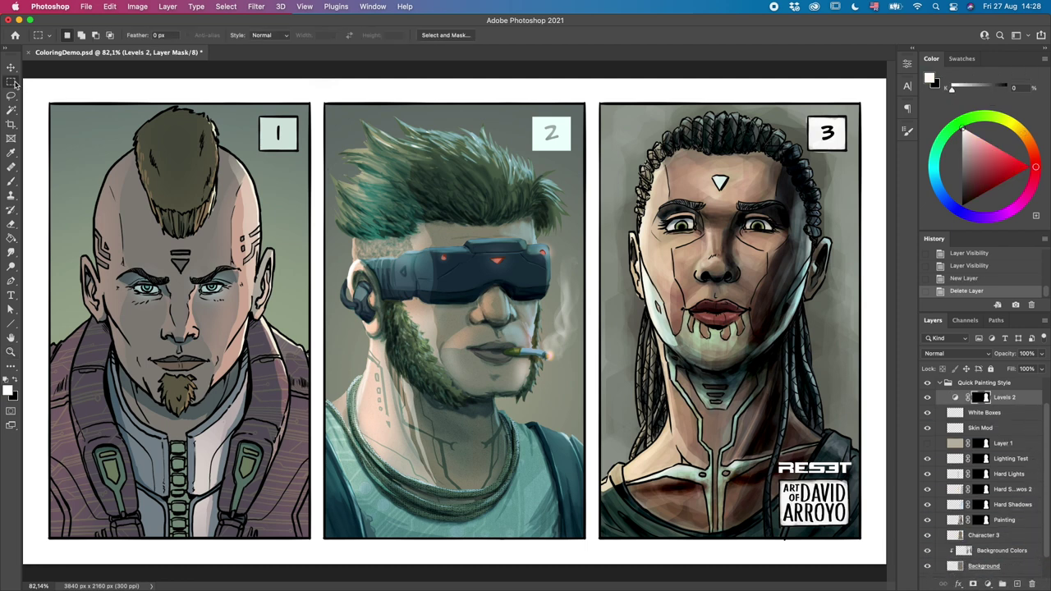
drag(599, 104, 863, 542)
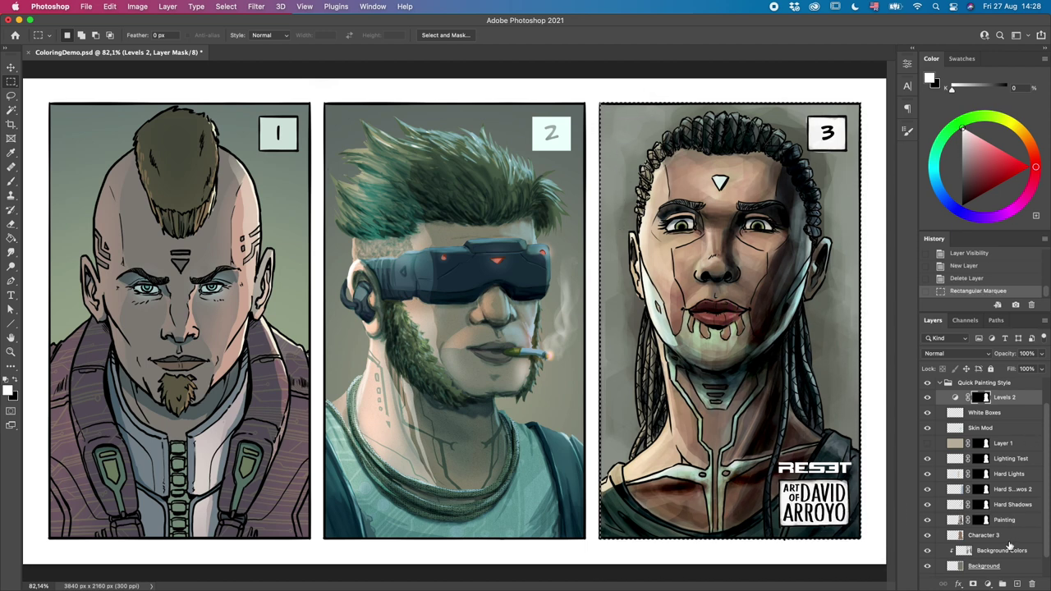
click(1022, 520)
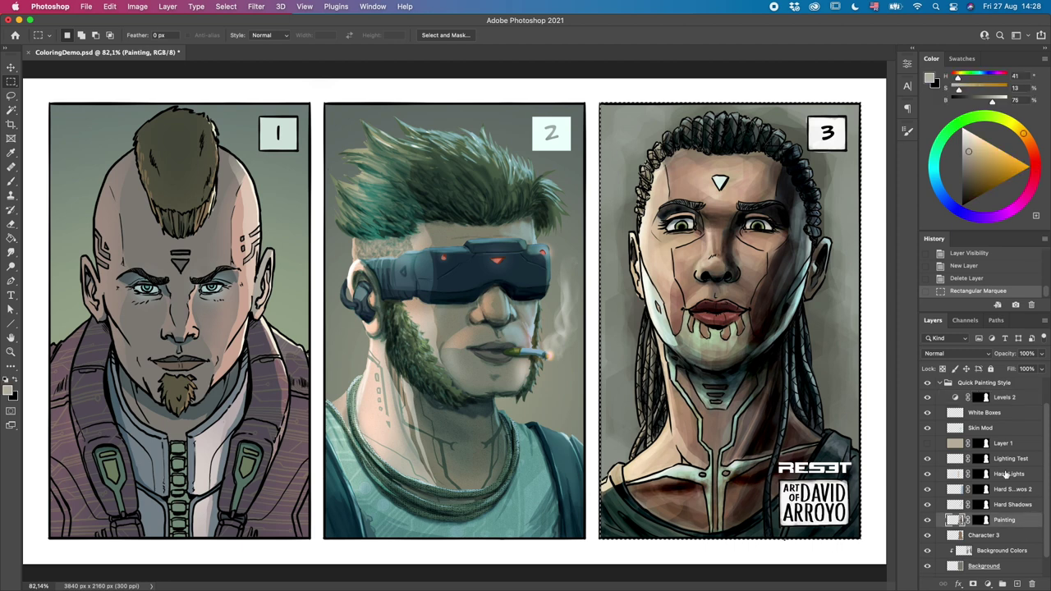
Step: Apply Auto Contrast, Auto Color and Auto Tone in turn to the Painting layer
click(142, 8)
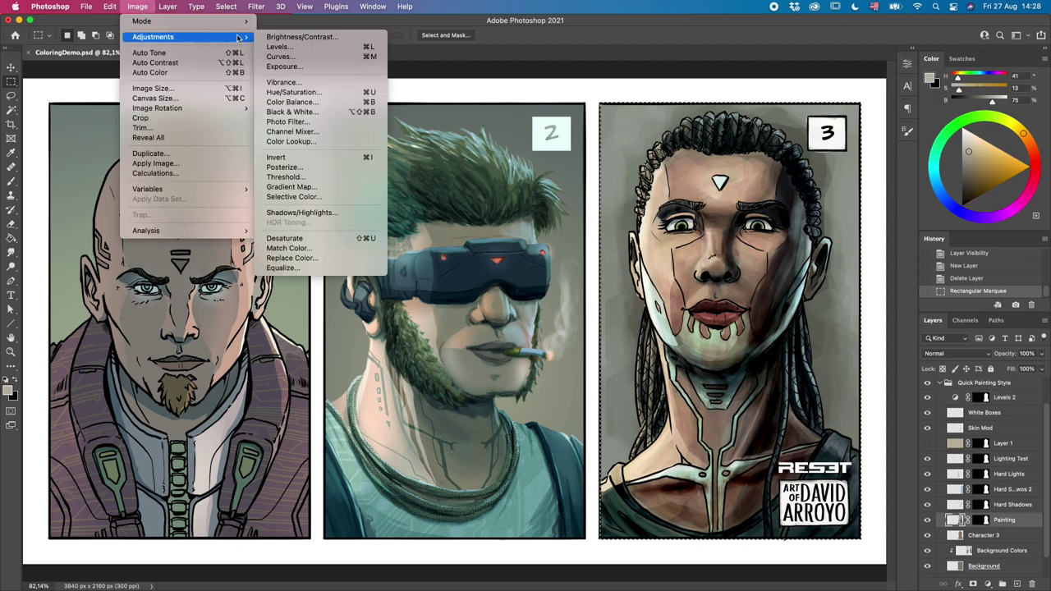
click(206, 65)
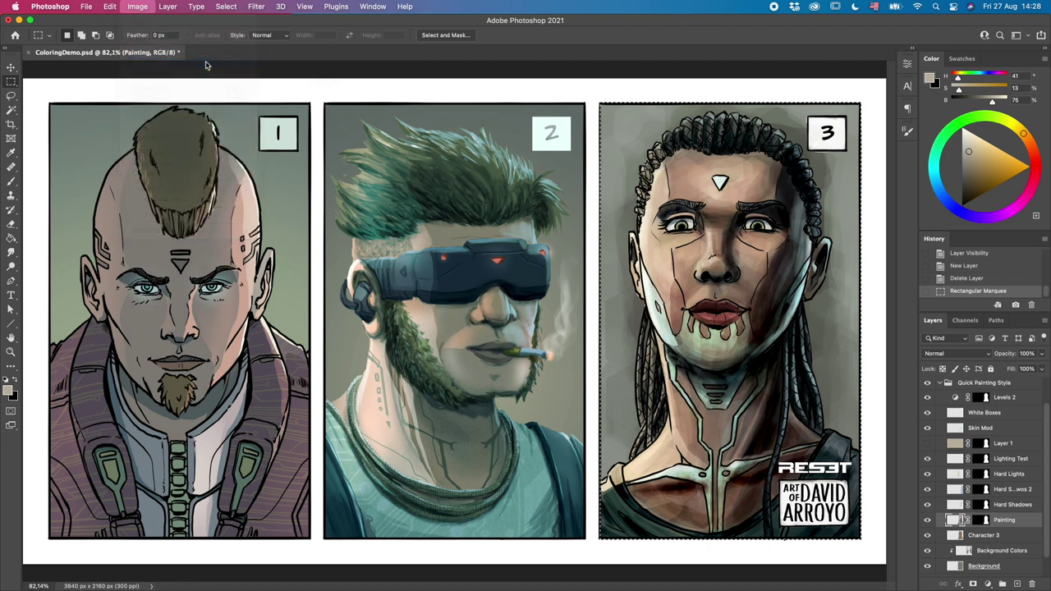
click(137, 8)
click(182, 74)
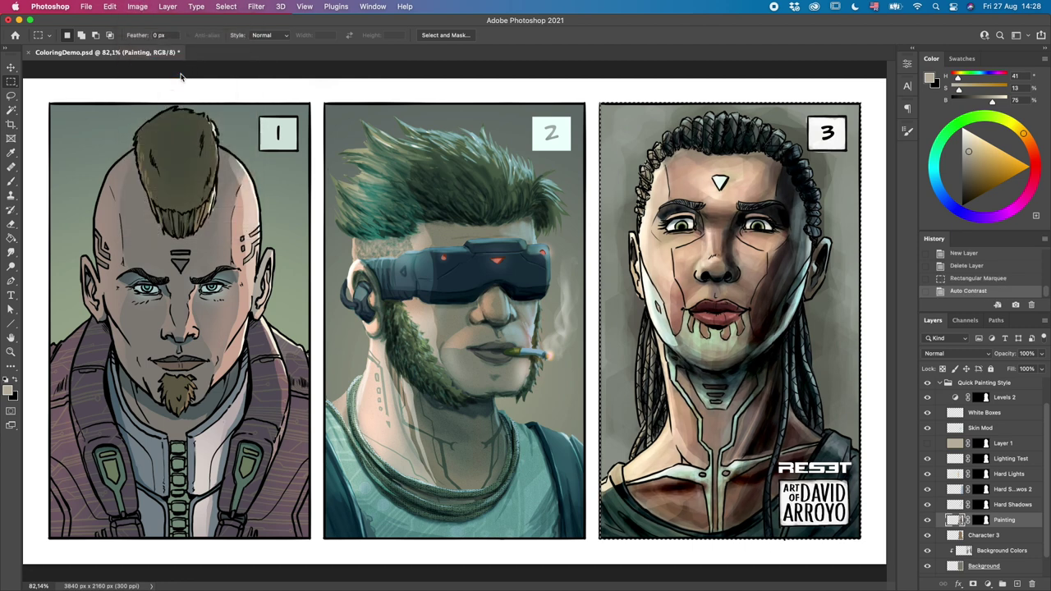
click(137, 6)
click(185, 54)
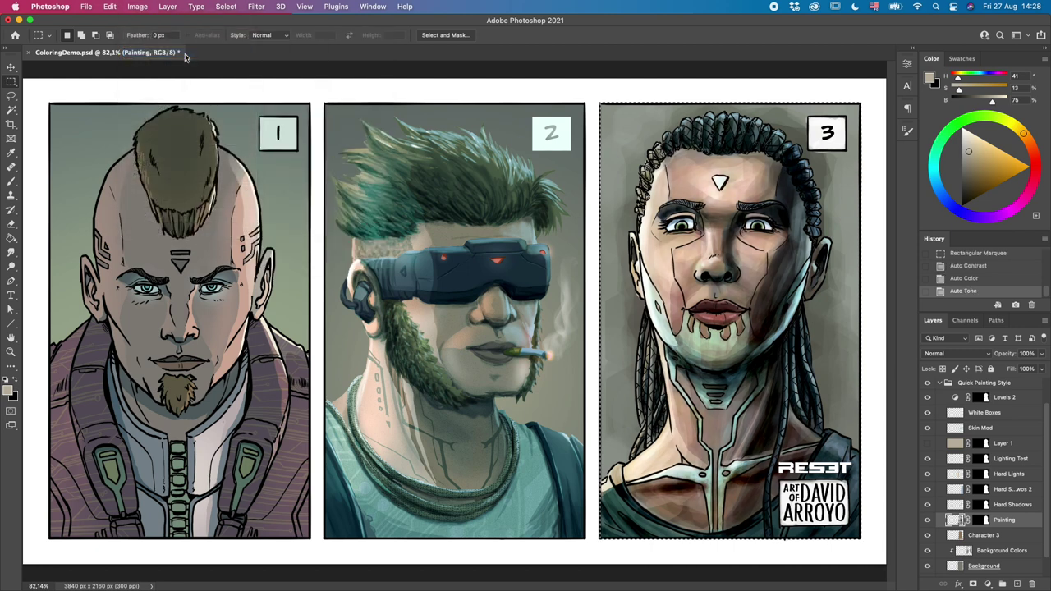
Step: Compare the third portrait before and after the automatic corrections at full and thumbnail size, ending at 50% zoom
click(1020, 277)
click(1023, 291)
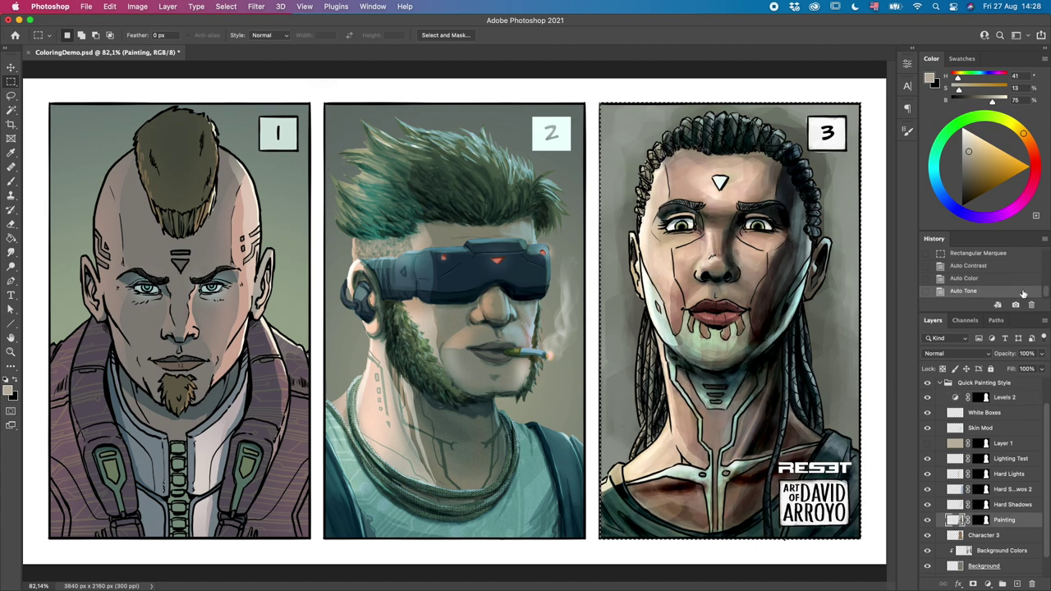
click(11, 353)
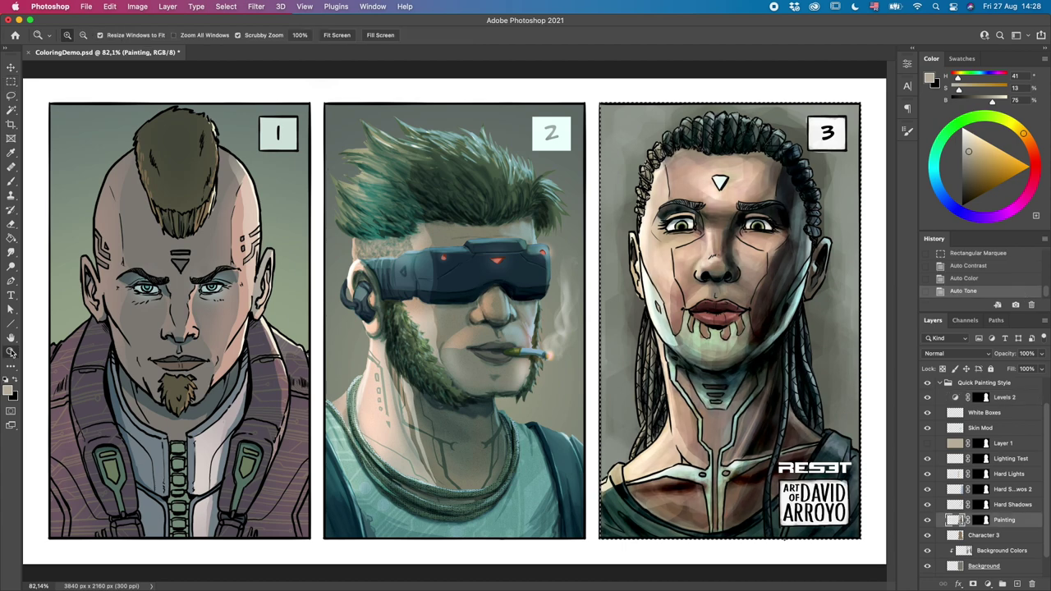
alt+click(581, 351)
alt+click(581, 351)
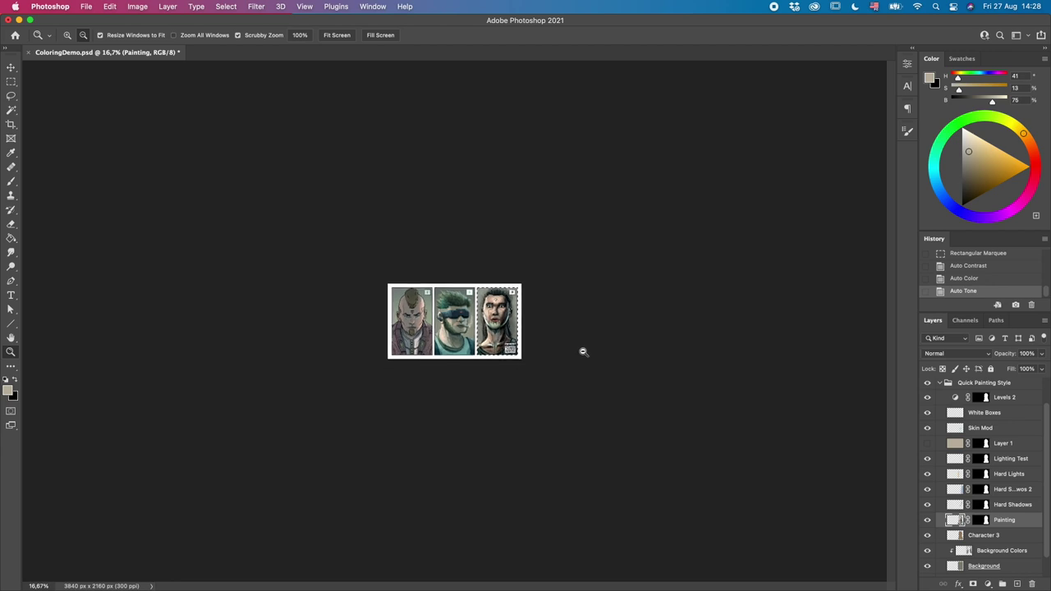
click(1021, 256)
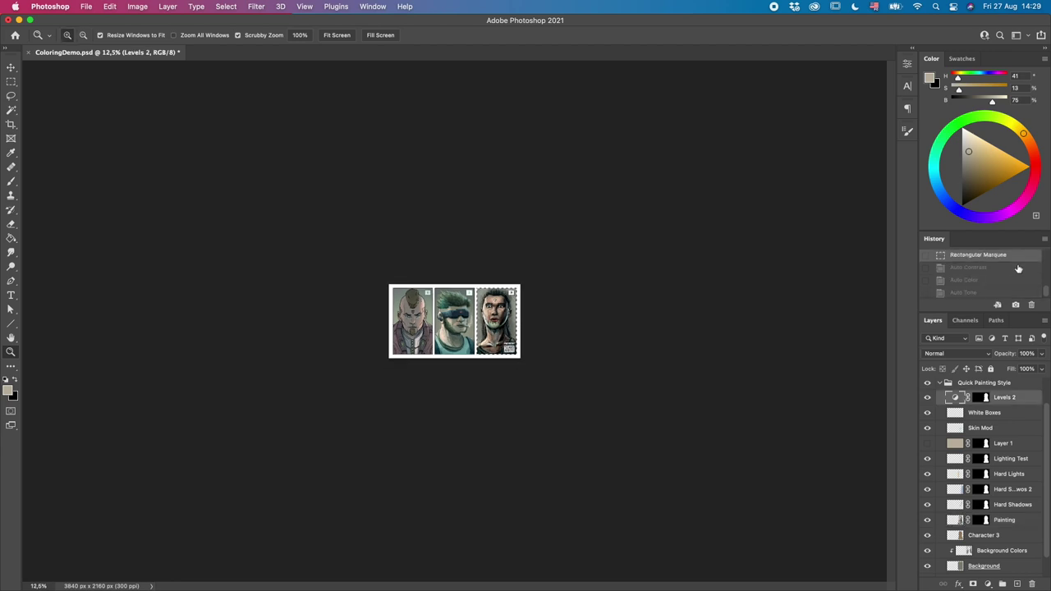
click(1008, 292)
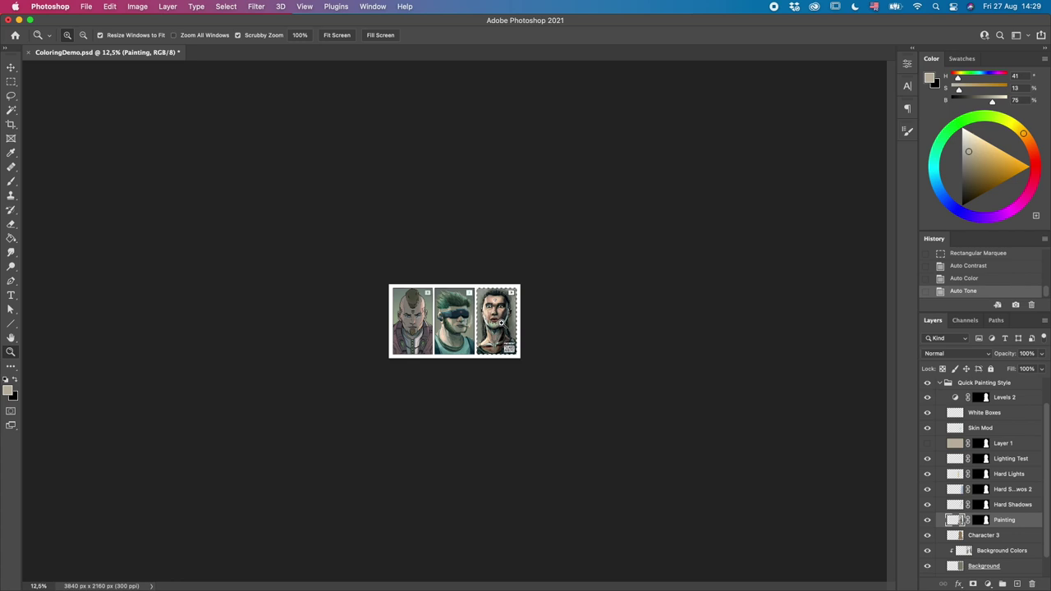
click(524, 337)
click(525, 337)
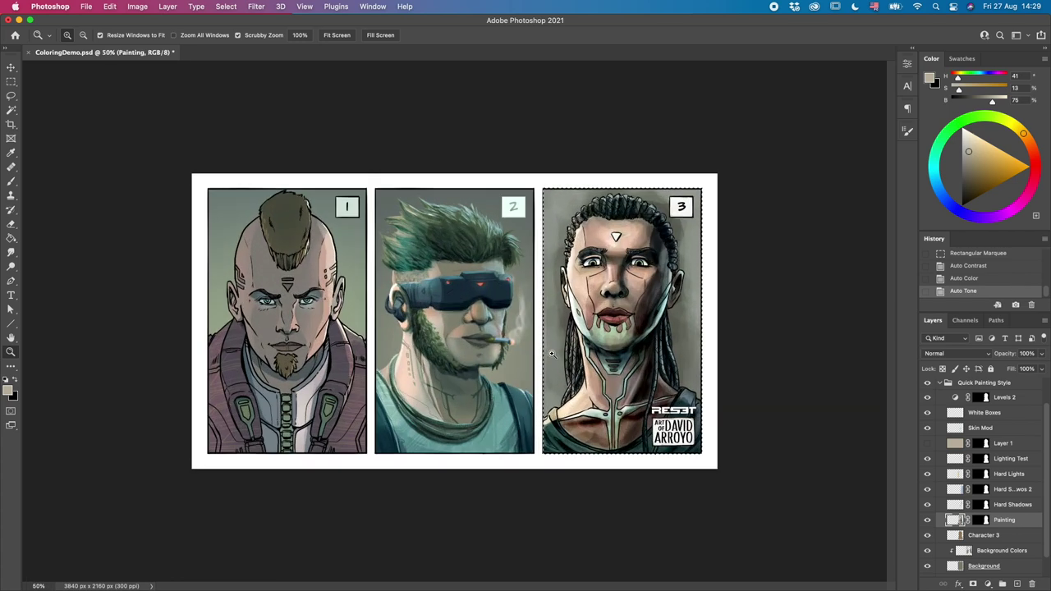
Step: Switch the Painting layer off and on to compare its effect, and clear the marquee selection
click(928, 520)
click(928, 520)
click(929, 521)
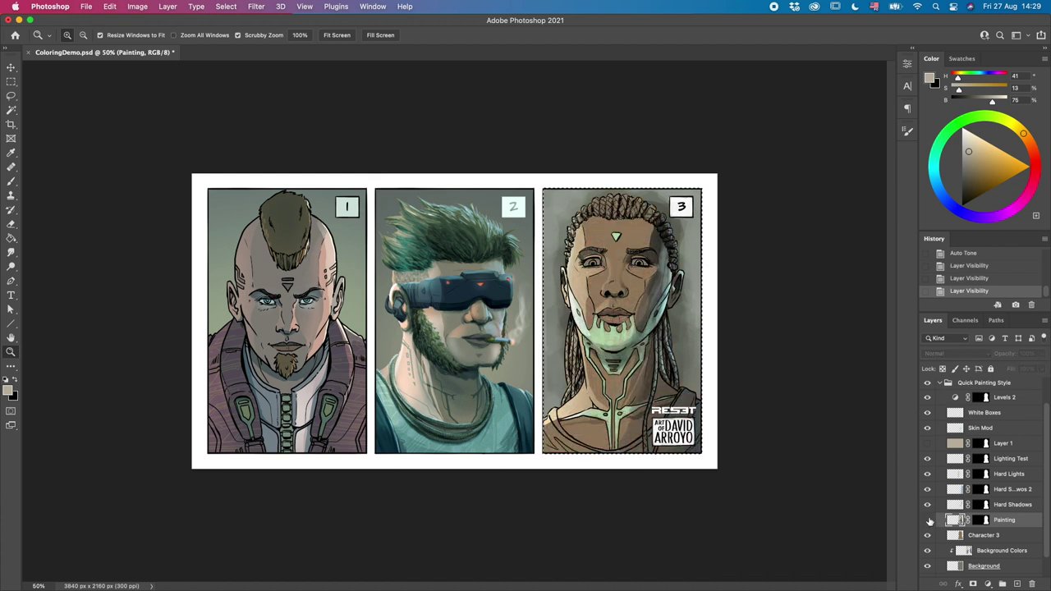
key(super+d)
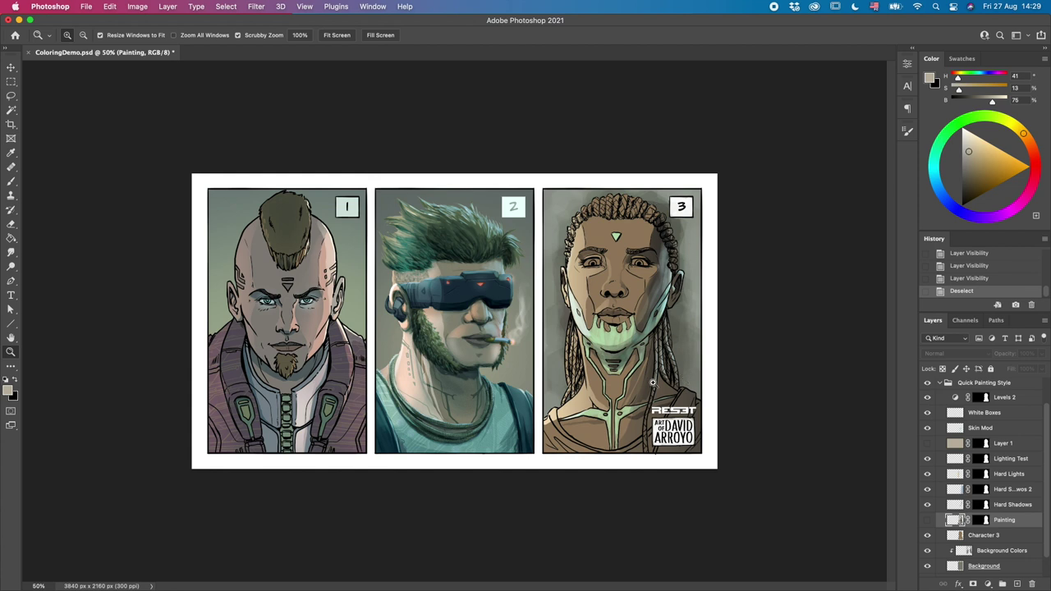
click(927, 521)
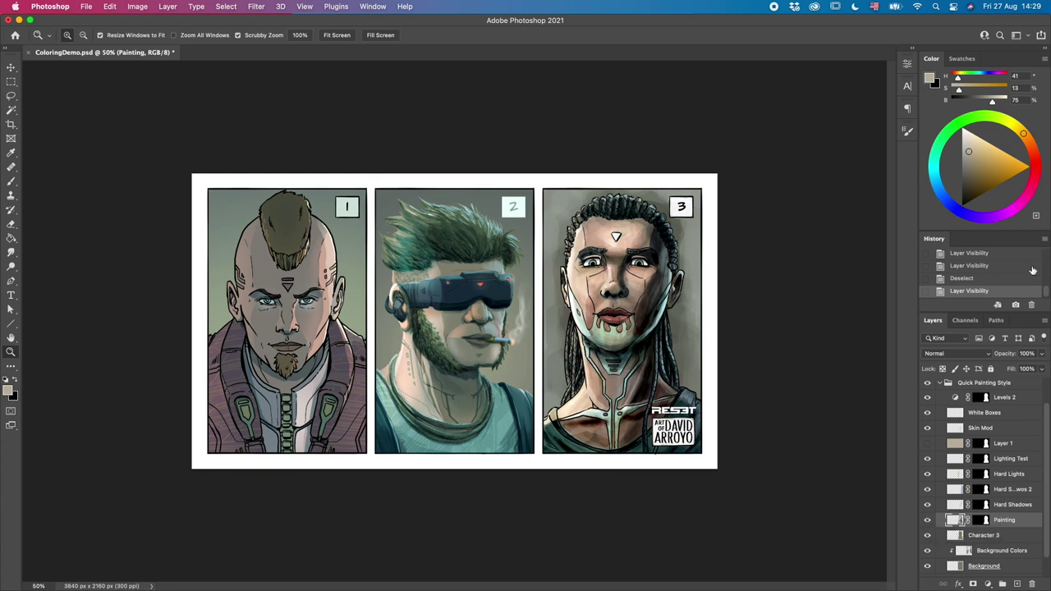
Step: Compare the Rectangular Marquee history state with the latest state to judge the automatic corrections on the third portrait
scroll(1041, 286, up, 10)
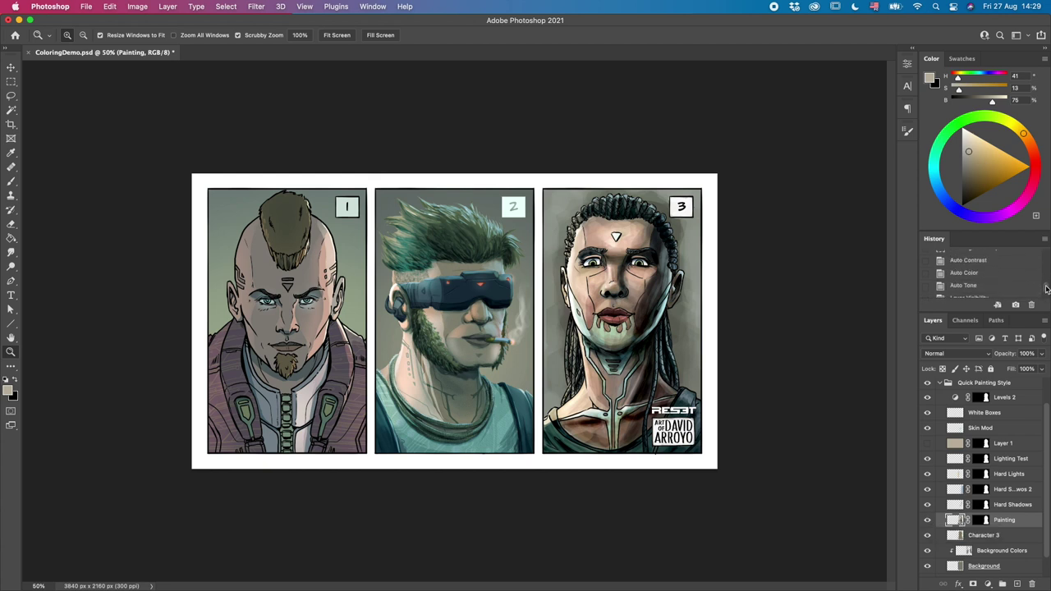
click(1020, 261)
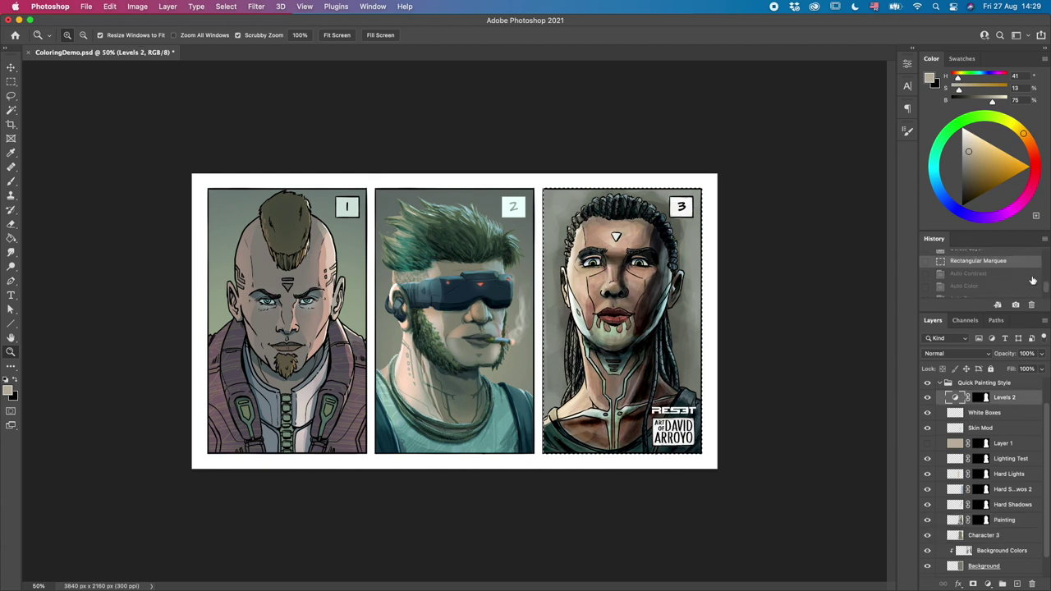
scroll(1038, 279, down, 10)
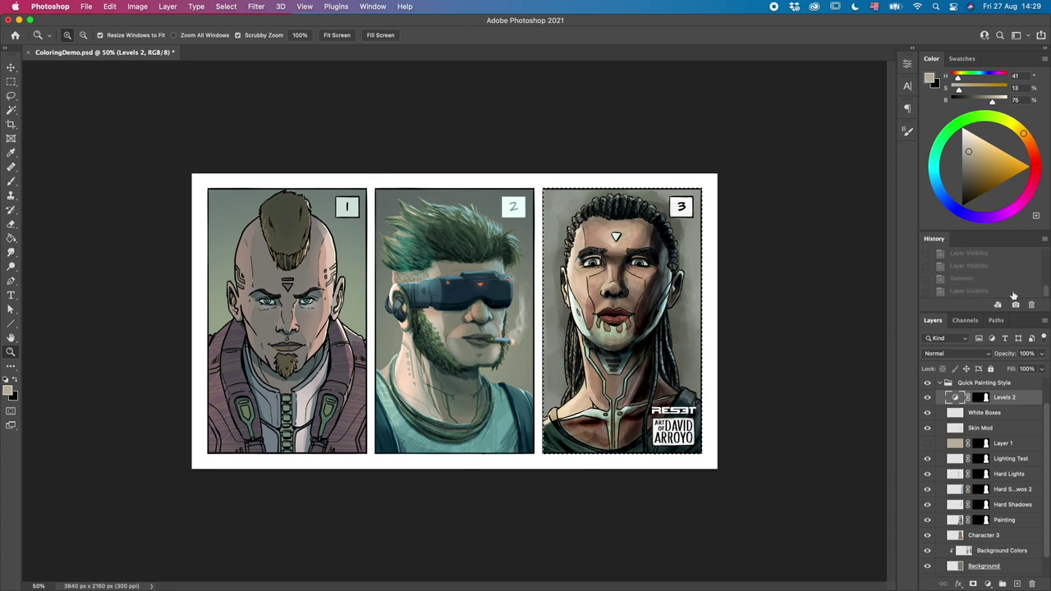
click(1019, 290)
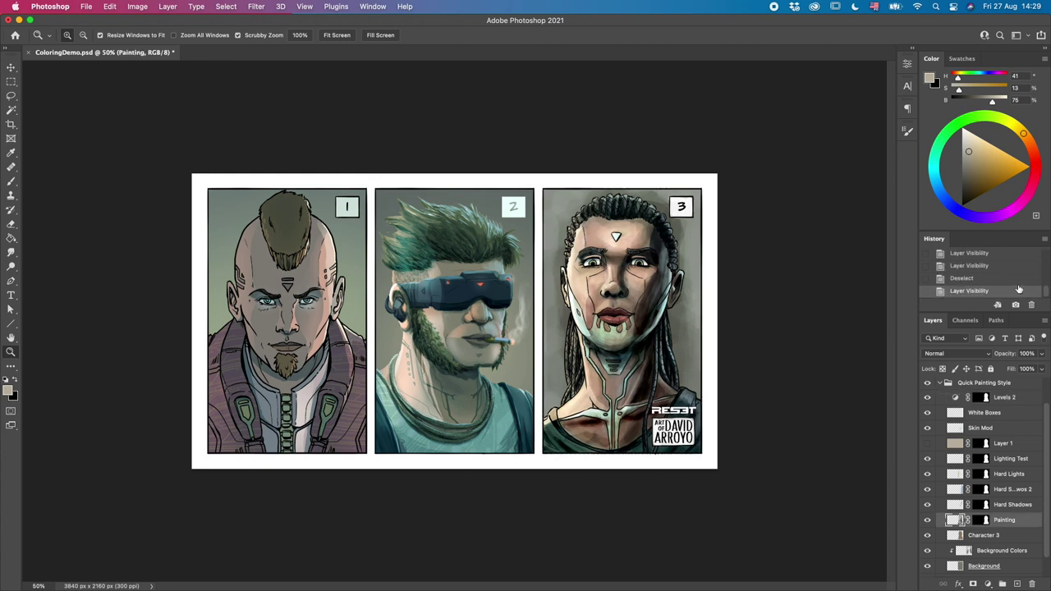
Step: Undo the Auto Contrast, Auto Color and Auto Tone corrections by returning to the Rectangular Marquee history state
scroll(1045, 293, up, 3)
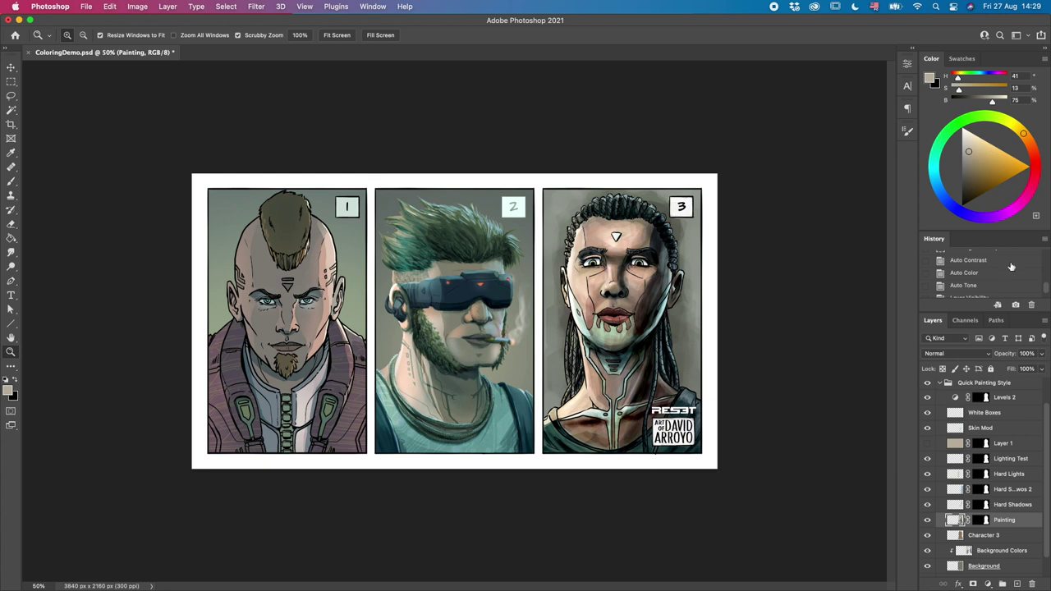
scroll(1046, 285, up, 2)
scroll(1046, 286, up, 3)
scroll(1045, 288, up, 1)
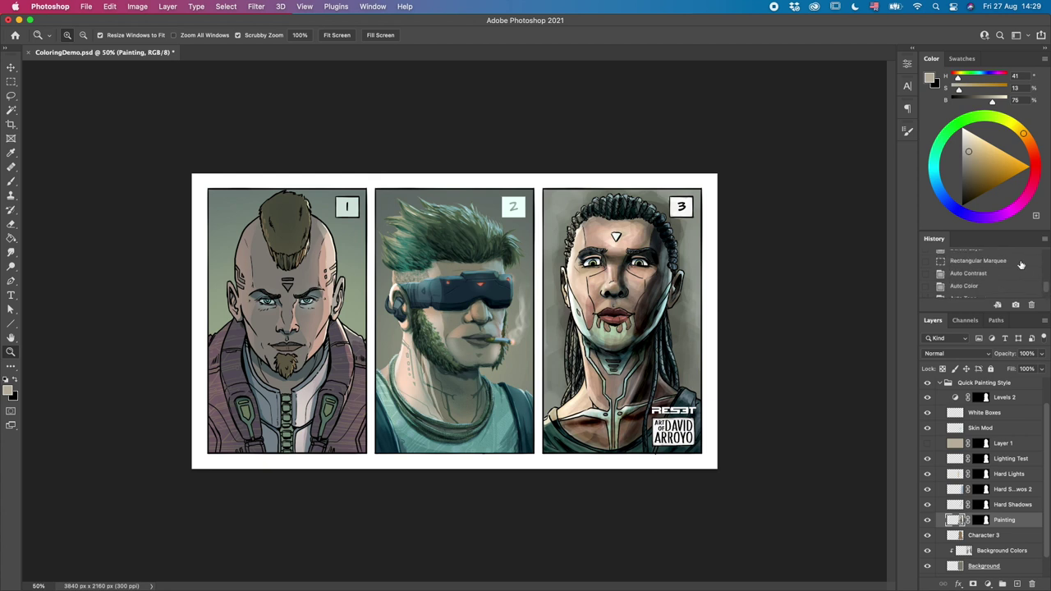
click(1020, 261)
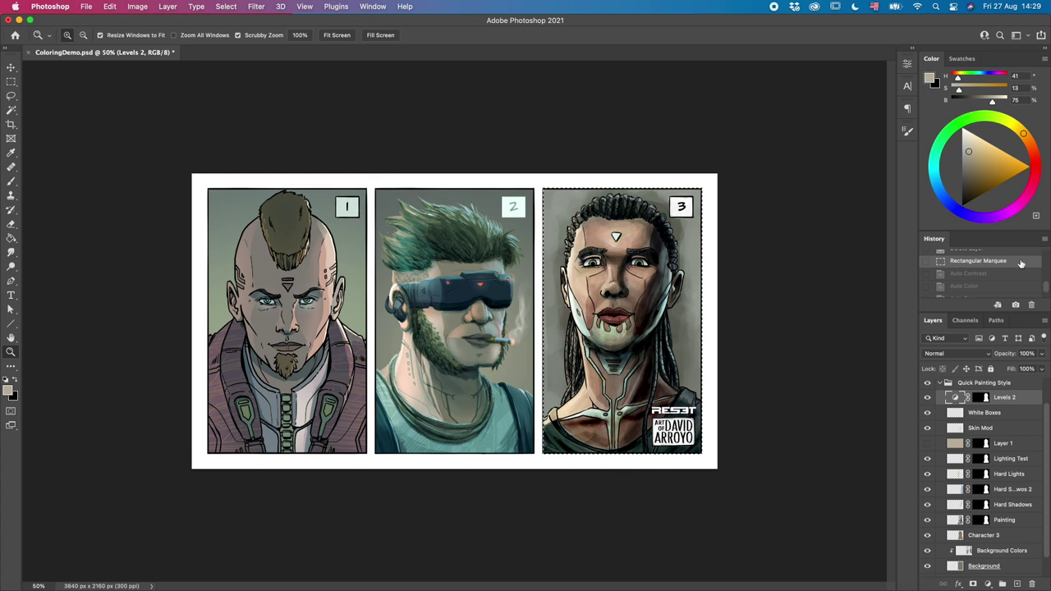
Step: Set the black input level of the Levels 2 adjustment to 12
click(907, 63)
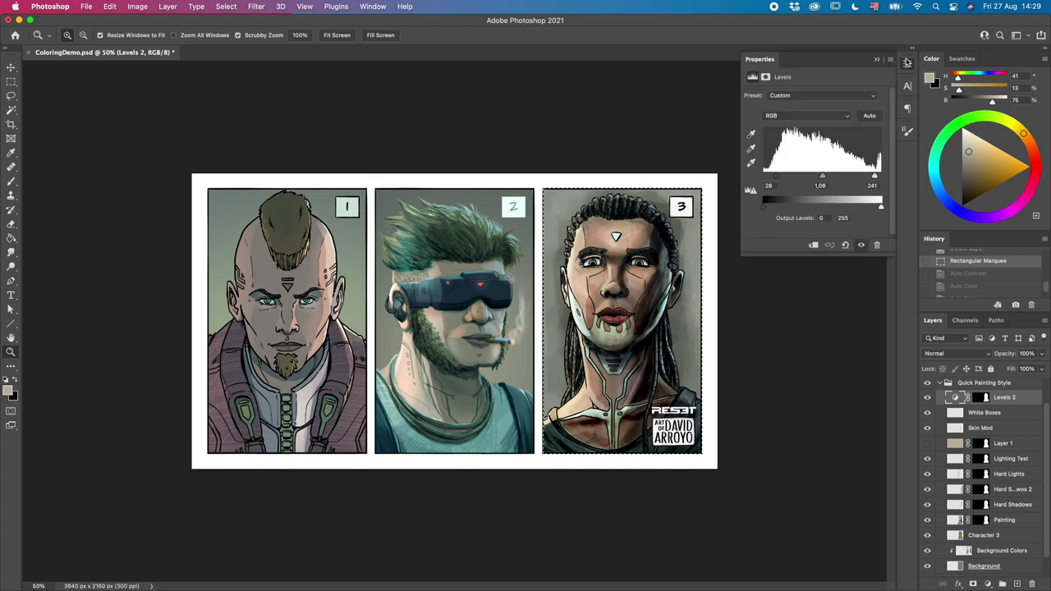
drag(778, 178, 770, 180)
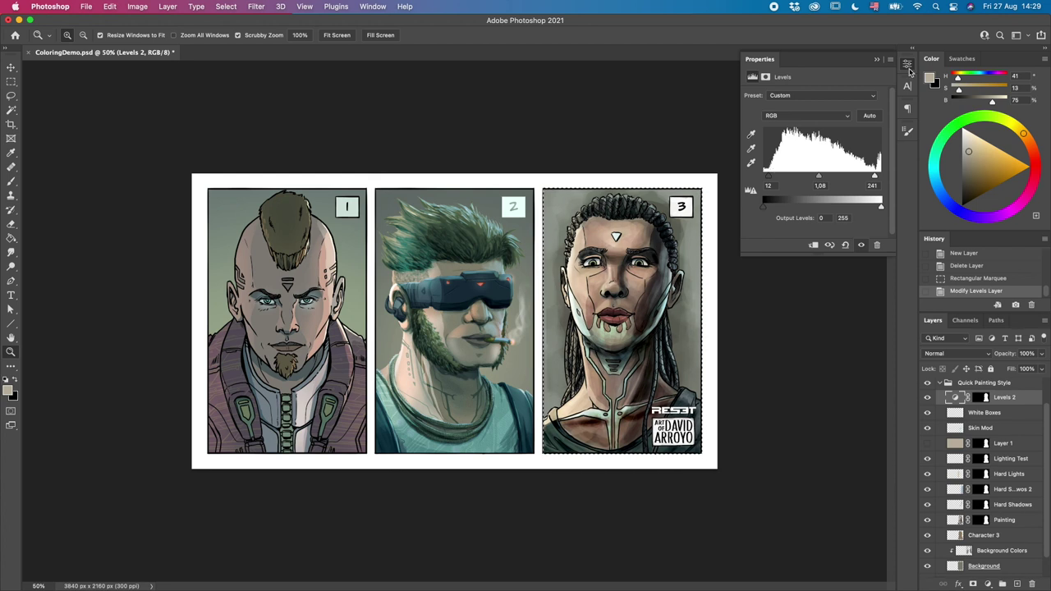
click(907, 69)
Step: Compare the third portrait before and after the Levels change, then clear the selection and fit the whole canvas in view
click(1018, 280)
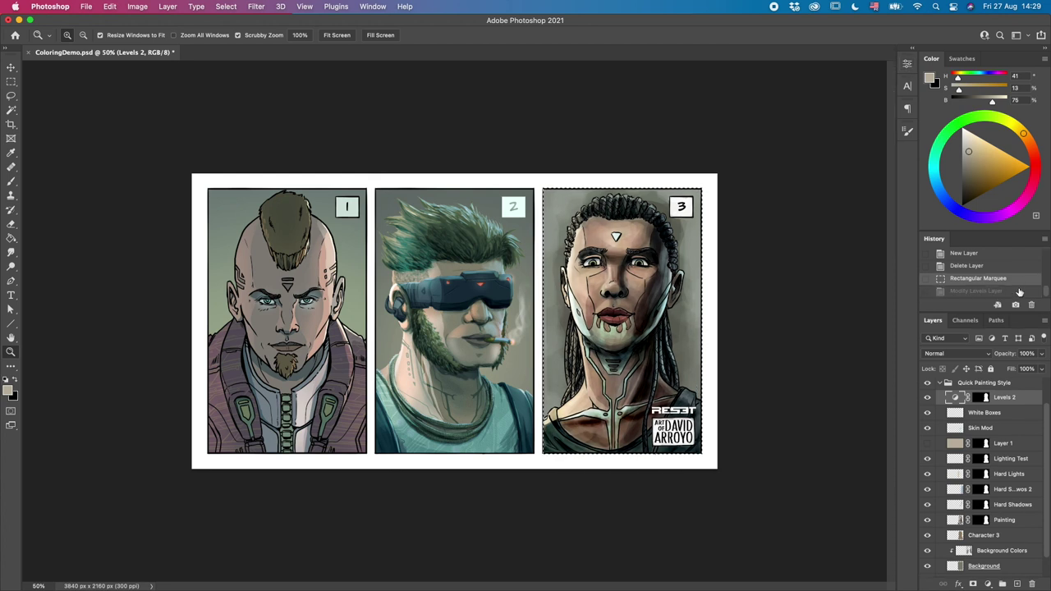
click(1018, 291)
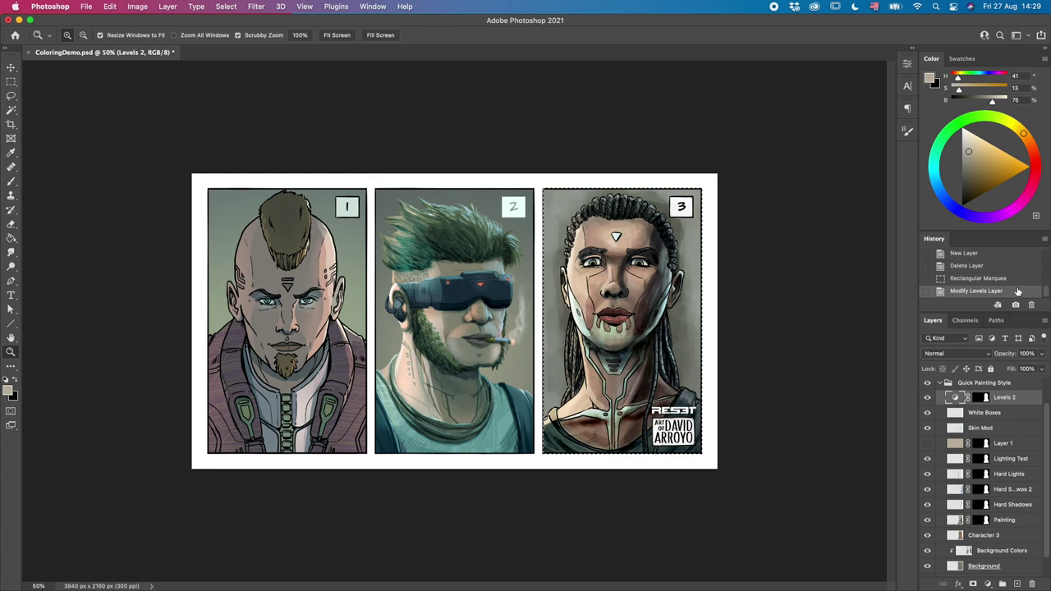
key(super+d)
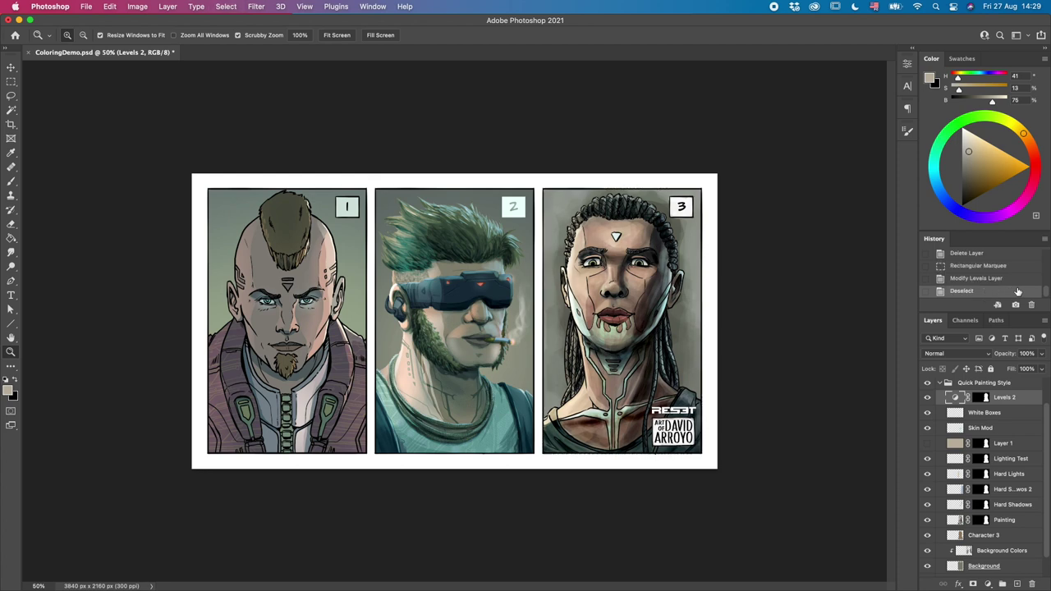
key(super+0)
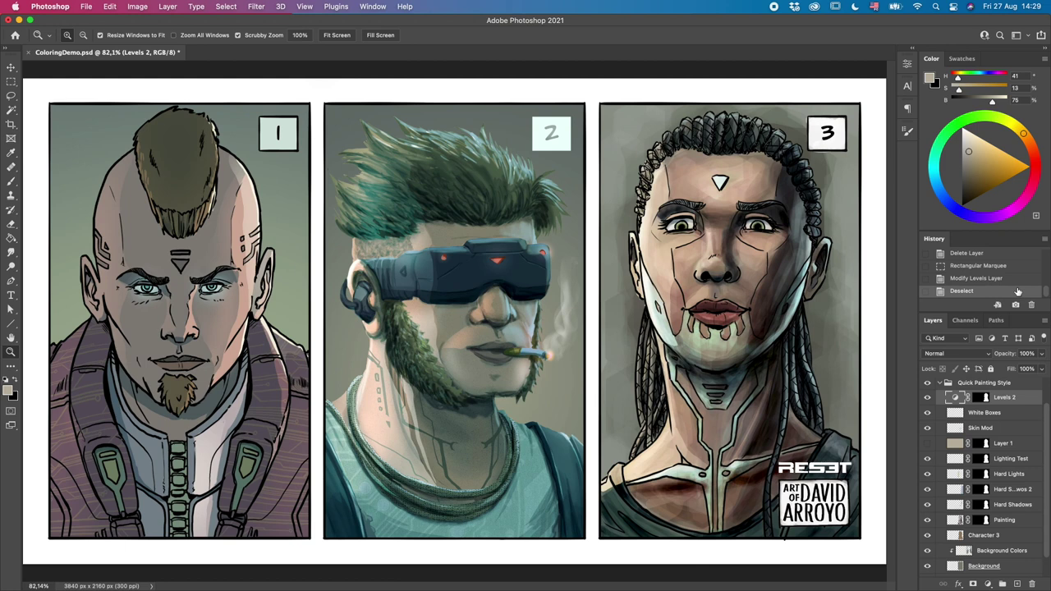
Step: Touch up the third portrait's white boxes with white brush strokes on the White Boxes layer
click(1010, 414)
click(6, 380)
click(17, 379)
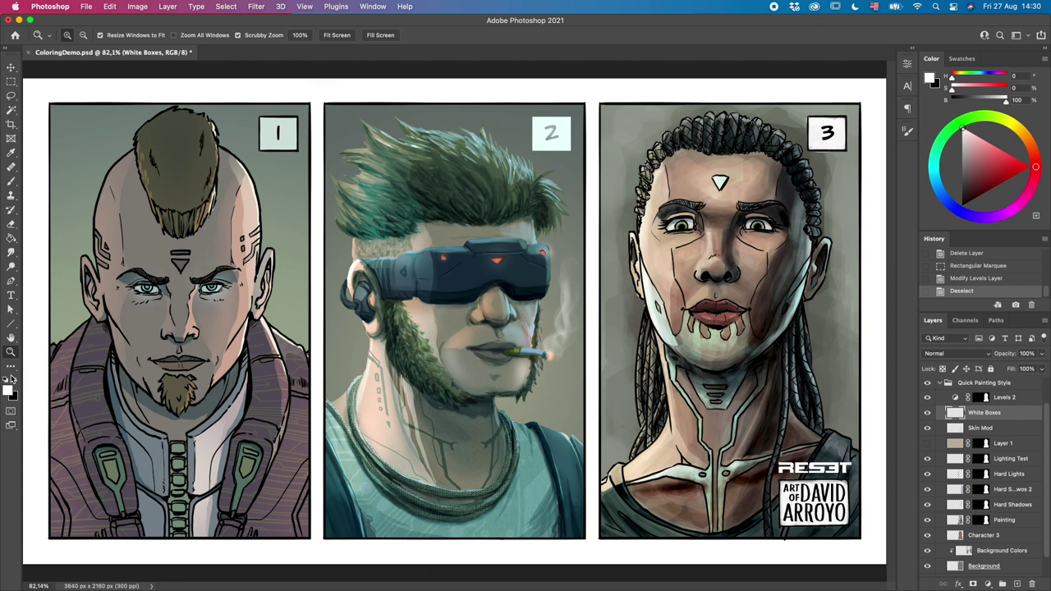
click(11, 180)
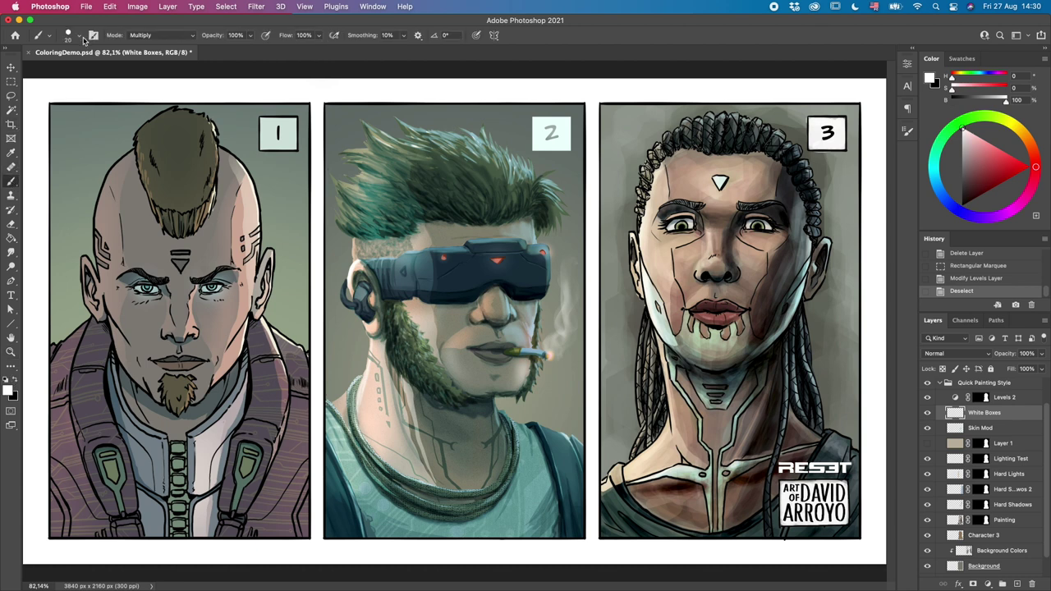
drag(775, 483, 846, 482)
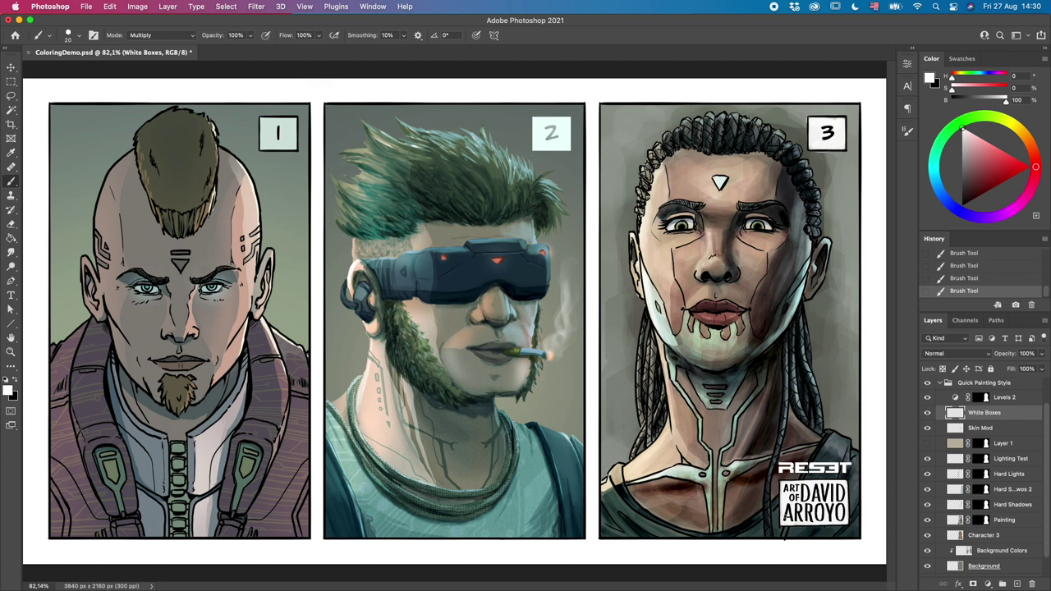
Step: Clean up the lower edge of the number 3 box on the White Boxes layer with a size 15 Eraser
key(e)
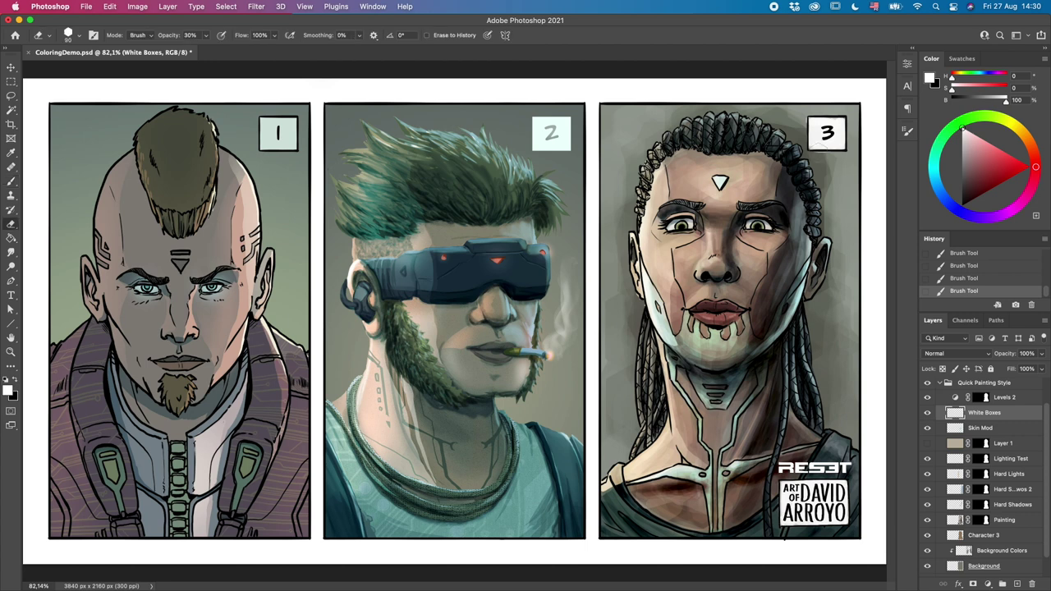
click(819, 154)
click(824, 154)
click(829, 154)
click(834, 153)
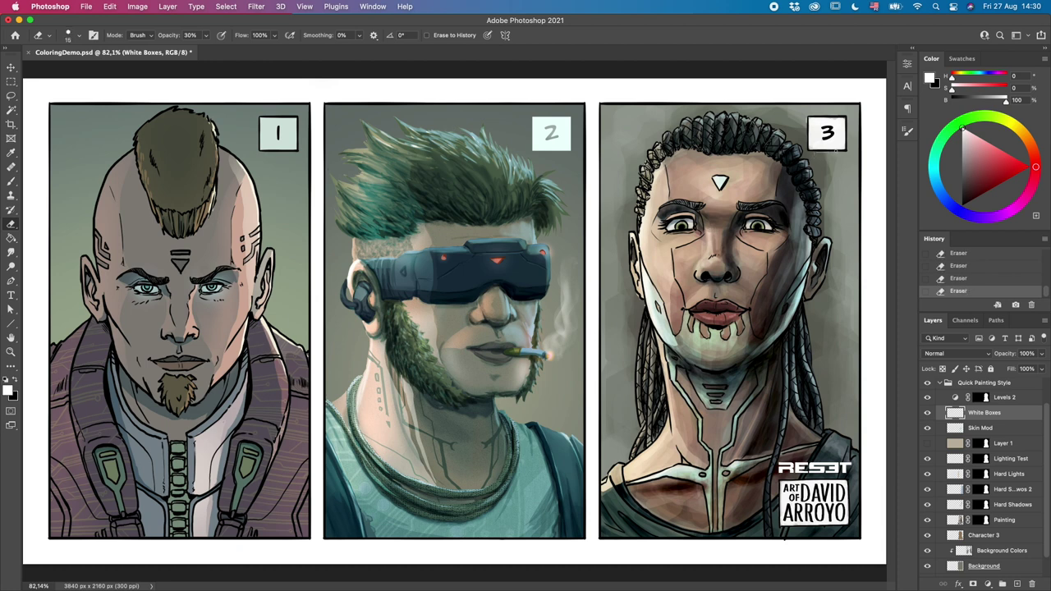